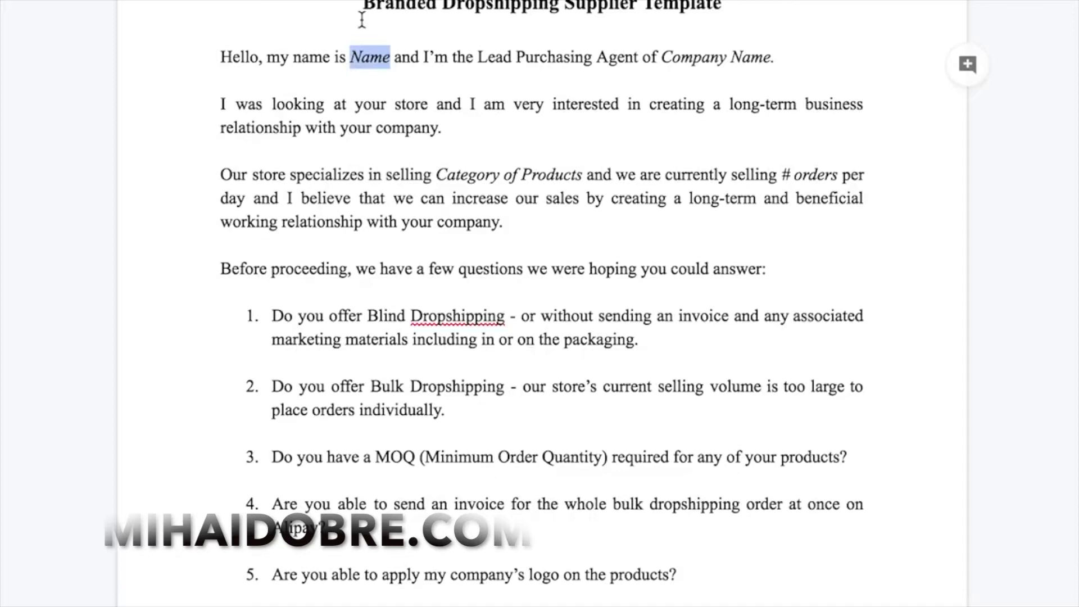
Review the supplier letter template in the Google Doc, checking the Company Name placeholder in the sign-off
{"action": "scroll", "coordinate": [436, 147], "scroll_direction": "down", "scroll_amount": 1}
{"action": "scroll", "coordinate": [435, 147], "scroll_direction": "up", "scroll_amount": 2}
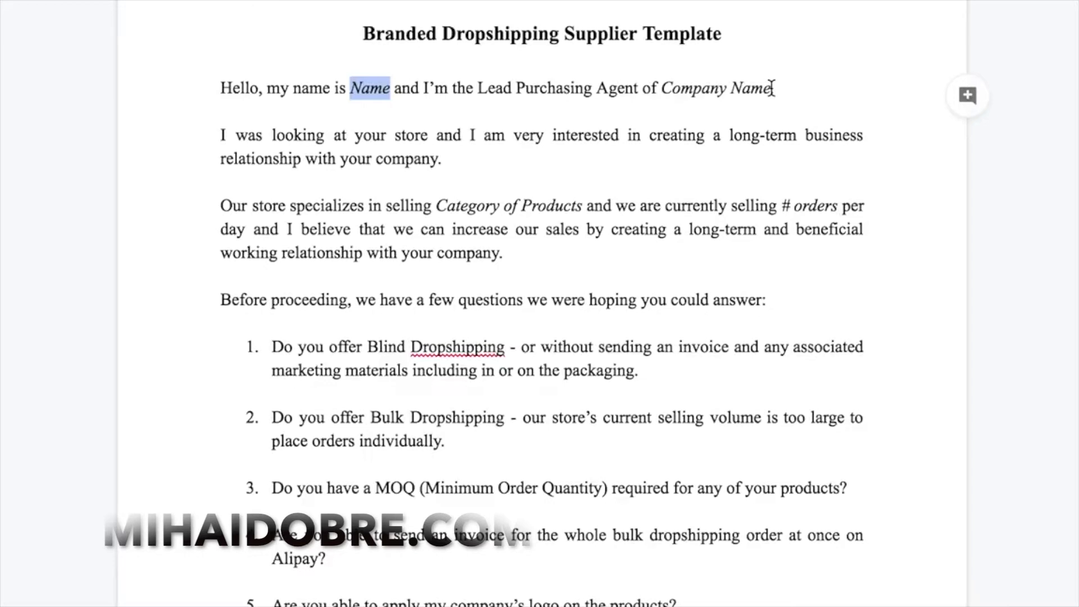
{"action": "scroll", "coordinate": [508, 215], "scroll_direction": "down", "scroll_amount": 2}
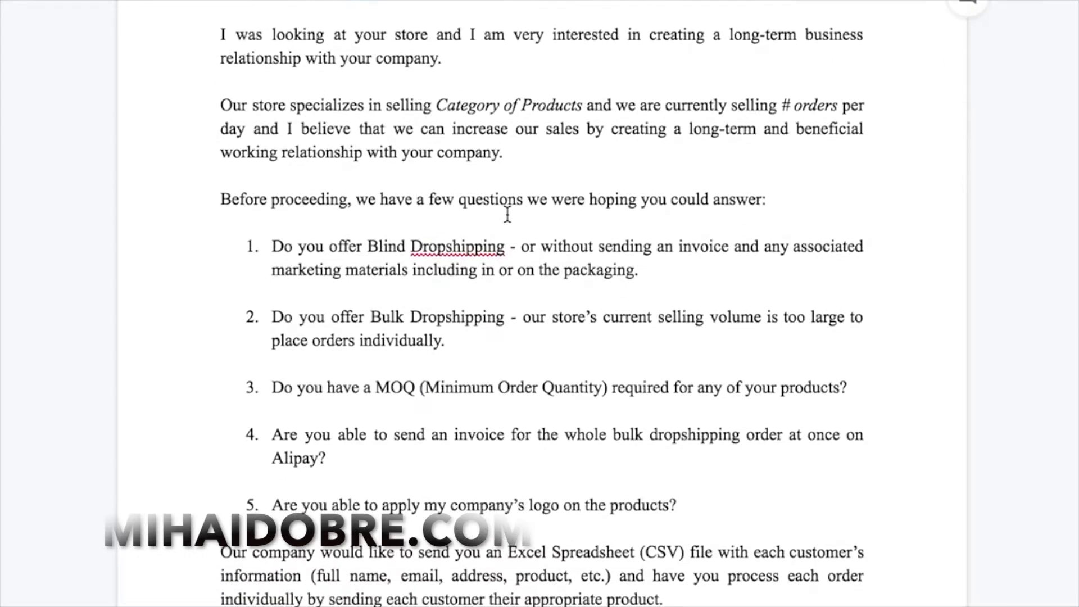
{"action": "scroll", "coordinate": [615, 231], "scroll_direction": "up", "scroll_amount": 1}
{"action": "scroll", "coordinate": [498, 135], "scroll_direction": "up", "scroll_amount": 1}
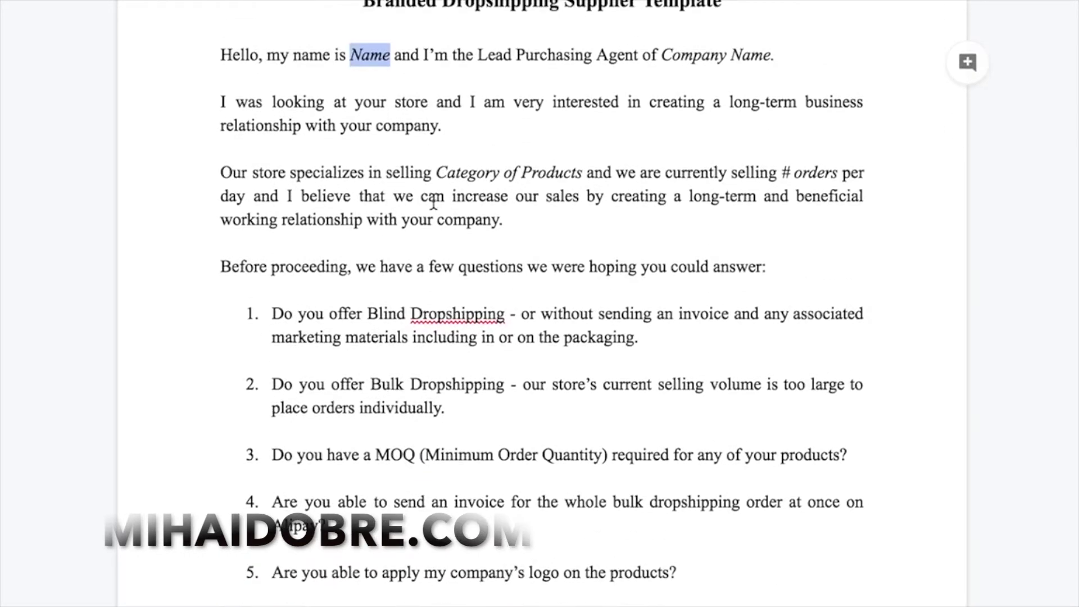
{"action": "scroll", "coordinate": [499, 137], "scroll_direction": "down", "scroll_amount": 1}
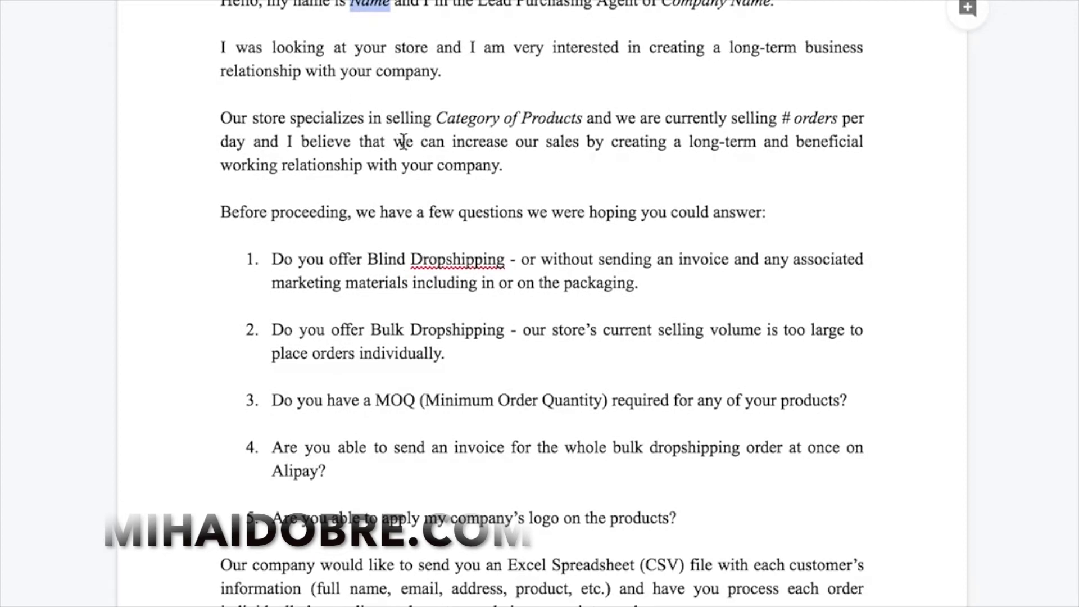
{"action": "scroll", "coordinate": [554, 137], "scroll_direction": "down", "scroll_amount": 1}
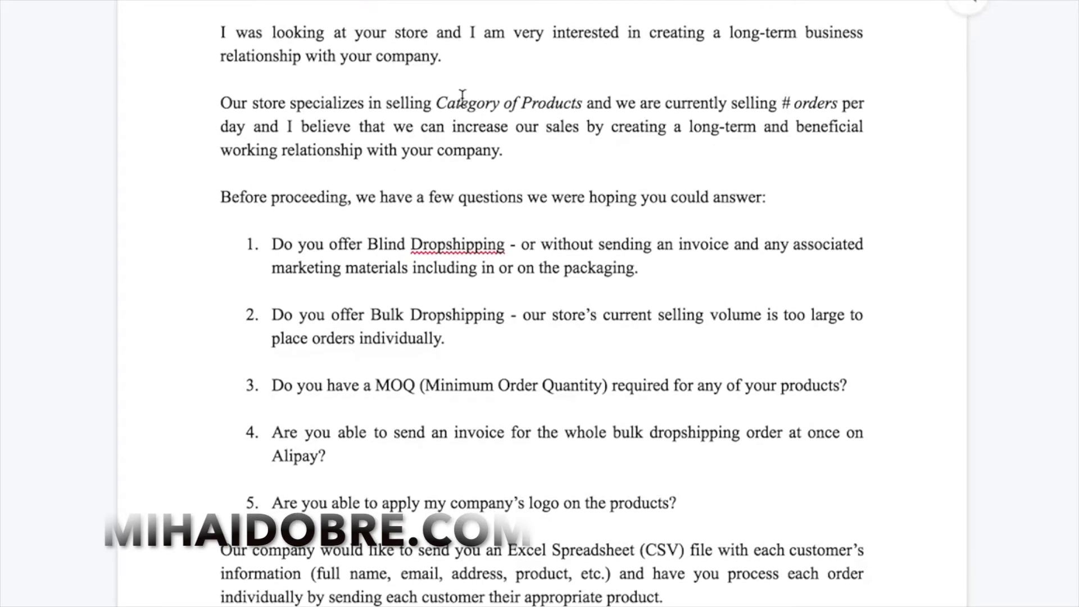
{"action": "scroll", "coordinate": [521, 104], "scroll_direction": "down", "scroll_amount": 1}
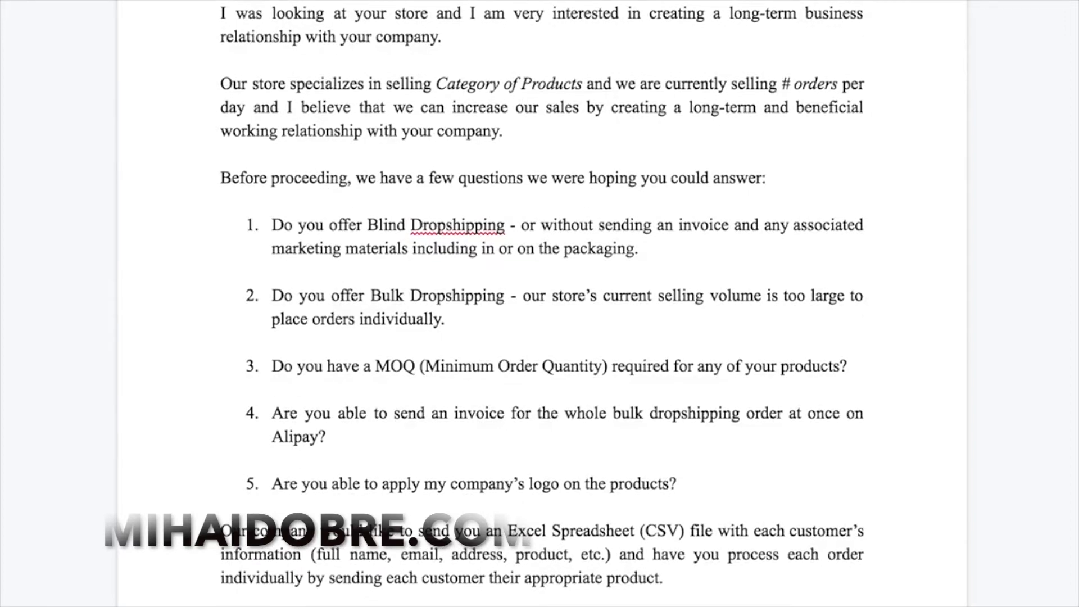
{"action": "scroll", "coordinate": [594, 113], "scroll_direction": "down", "scroll_amount": 1}
{"action": "scroll", "coordinate": [595, 113], "scroll_direction": "up", "scroll_amount": 3}
{"action": "scroll", "coordinate": [595, 112], "scroll_direction": "up", "scroll_amount": 1}
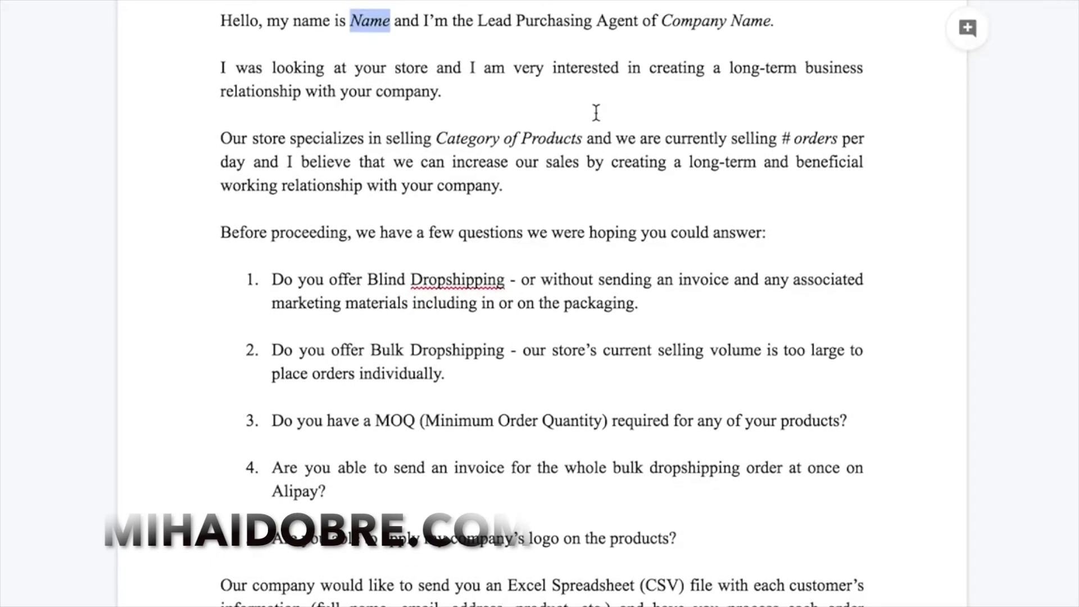
{"action": "scroll", "coordinate": [595, 113], "scroll_direction": "up", "scroll_amount": 1}
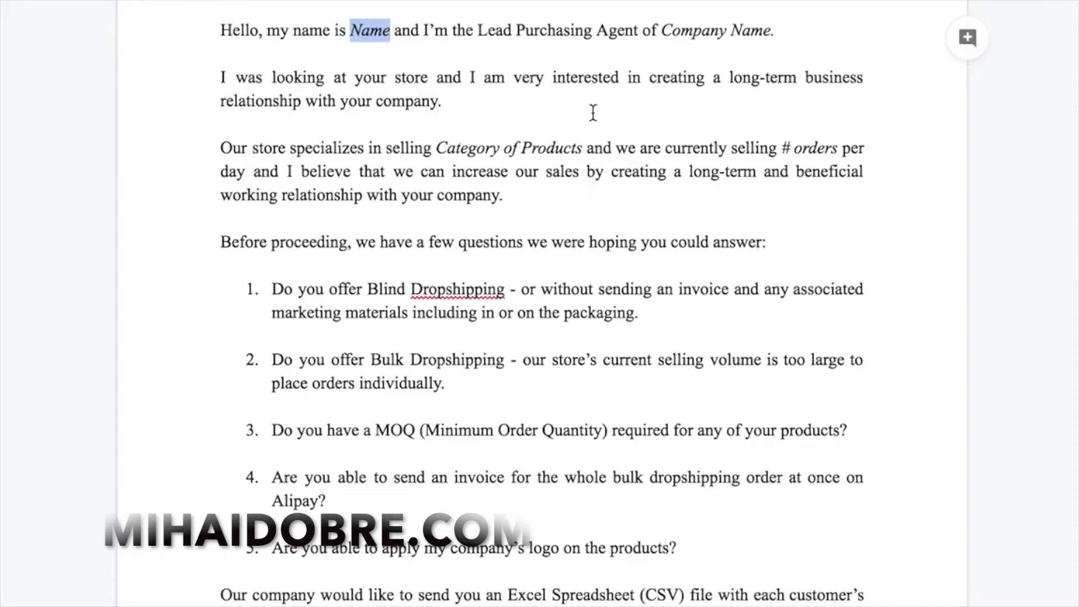
{"action": "scroll", "coordinate": [596, 113], "scroll_direction": "down", "scroll_amount": 4}
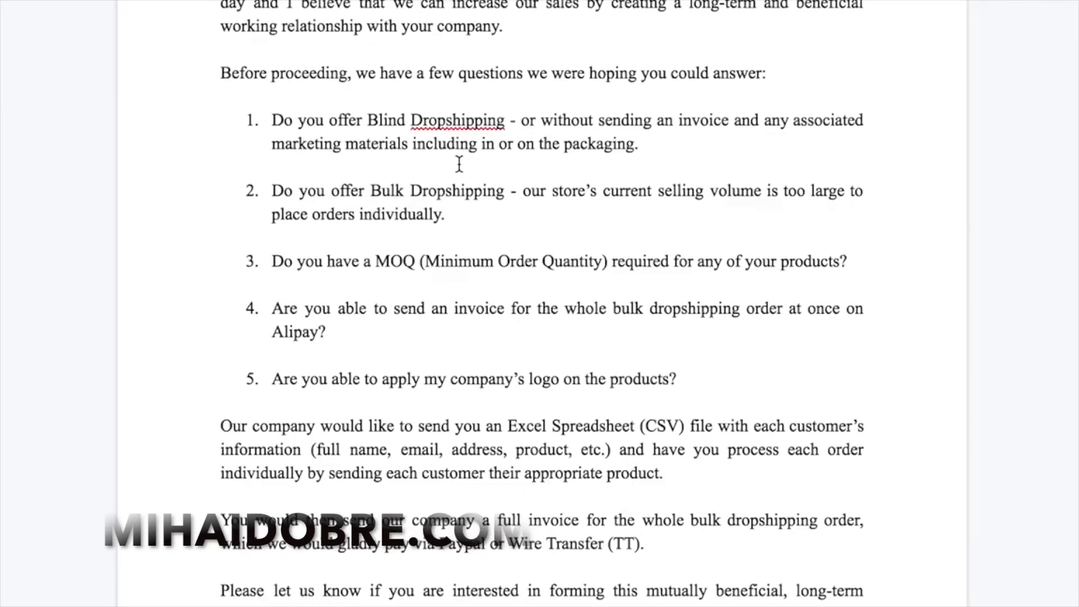
{"action": "scroll", "coordinate": [459, 163], "scroll_direction": "down", "scroll_amount": 2}
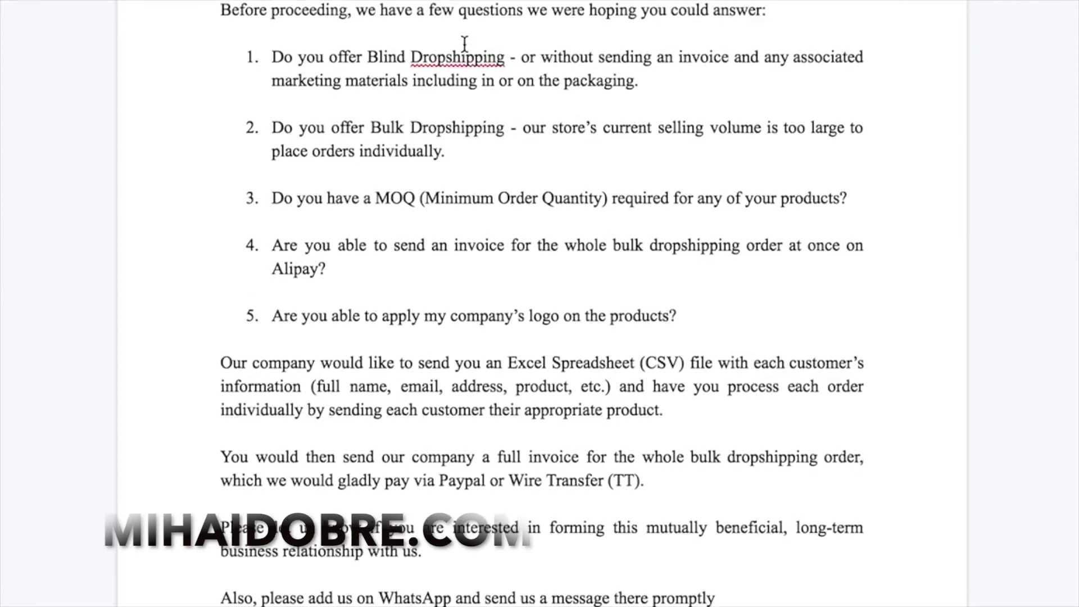
{"action": "scroll", "coordinate": [532, 130], "scroll_direction": "up", "scroll_amount": 1}
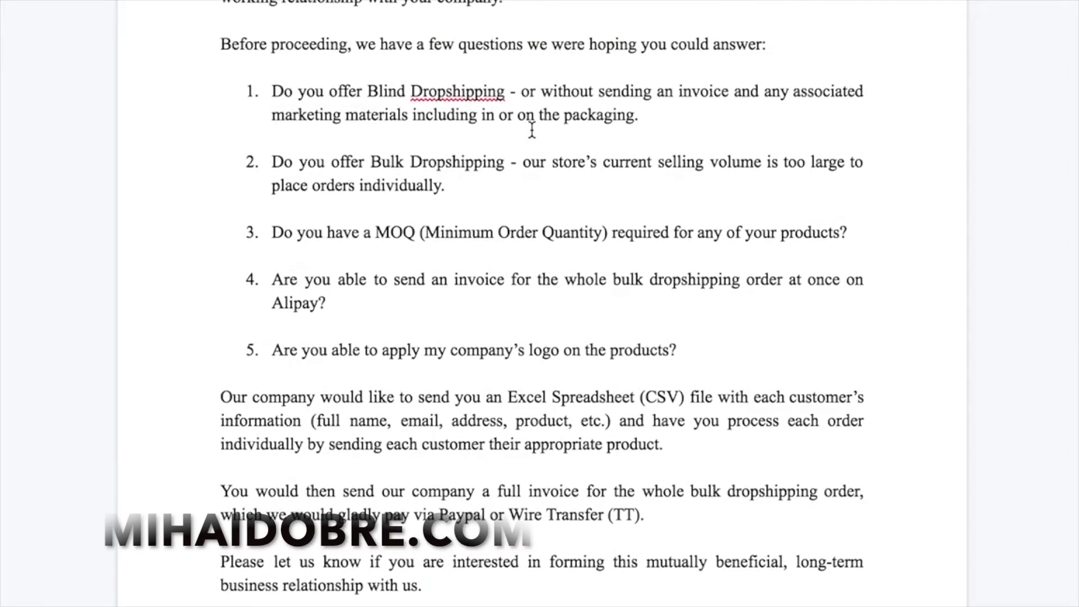
{"action": "scroll", "coordinate": [531, 131], "scroll_direction": "up", "scroll_amount": 1}
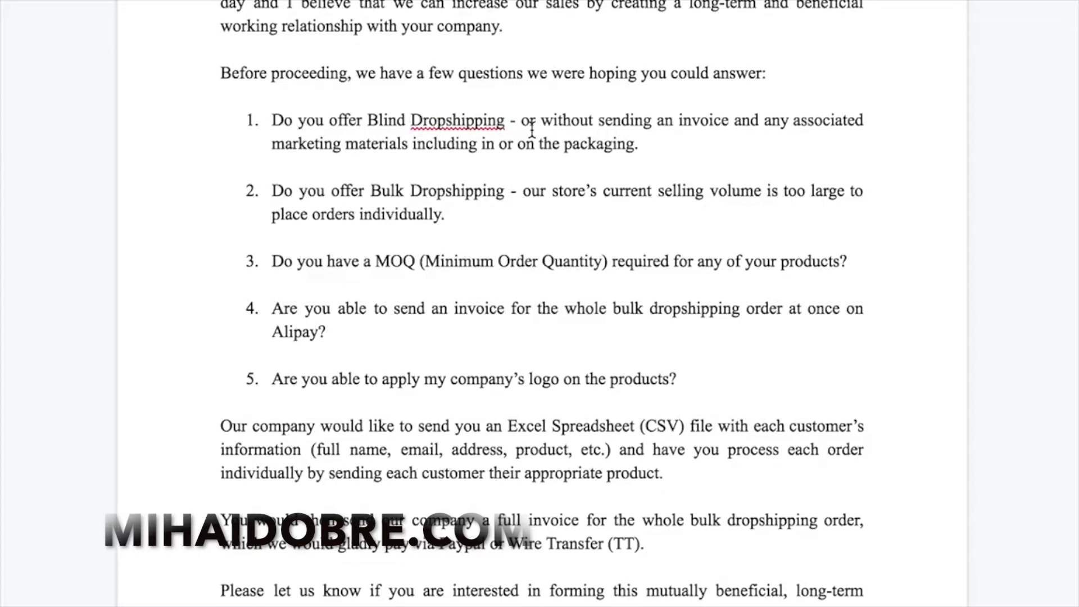
{"action": "scroll", "coordinate": [484, 298], "scroll_direction": "down", "scroll_amount": 1}
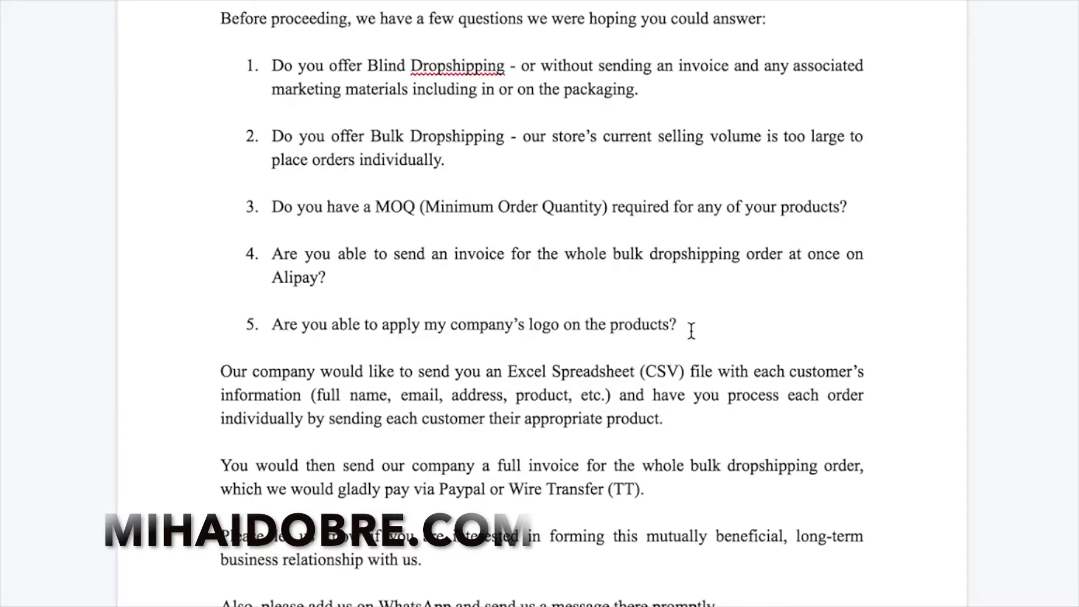
{"action": "scroll", "coordinate": [691, 331], "scroll_direction": "down", "scroll_amount": 1}
{"action": "scroll", "coordinate": [551, 340], "scroll_direction": "down", "scroll_amount": 2}
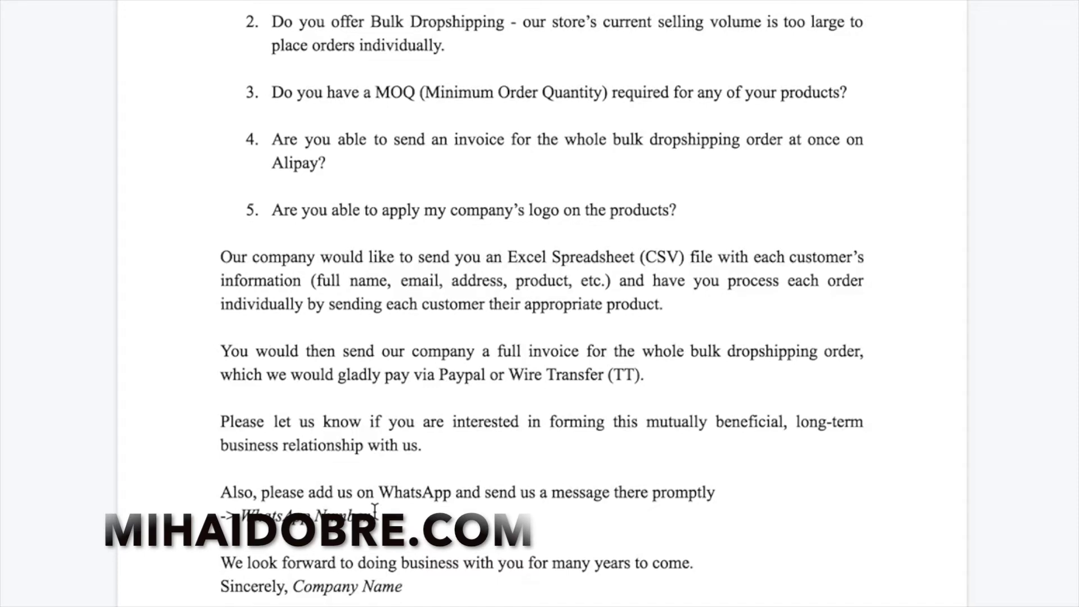
{"action": "left_click_drag", "start_coordinate": [403, 587], "coordinate": [293, 587]}
{"action": "left_click", "coordinate": [444, 421]}
{"action": "scroll", "coordinate": [727, 159], "scroll_direction": "up", "scroll_amount": 8}
{"action": "scroll", "coordinate": [289, 260], "scroll_direction": "down", "scroll_amount": 3}
{"action": "scroll", "coordinate": [356, 262], "scroll_direction": "up", "scroll_amount": 4}
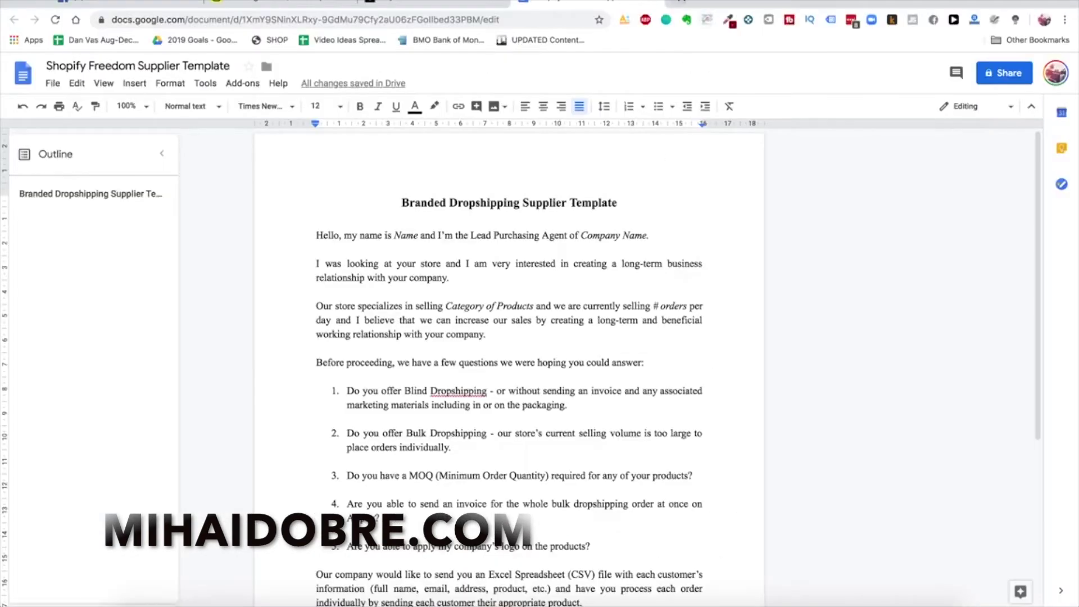
Open aliexpress.com in a new tab and put the cursor in its search box
{"action": "left_click", "coordinate": [681, 2]}
{"action": "type", "text": "ali"}
{"action": "key", "text": "Return"}
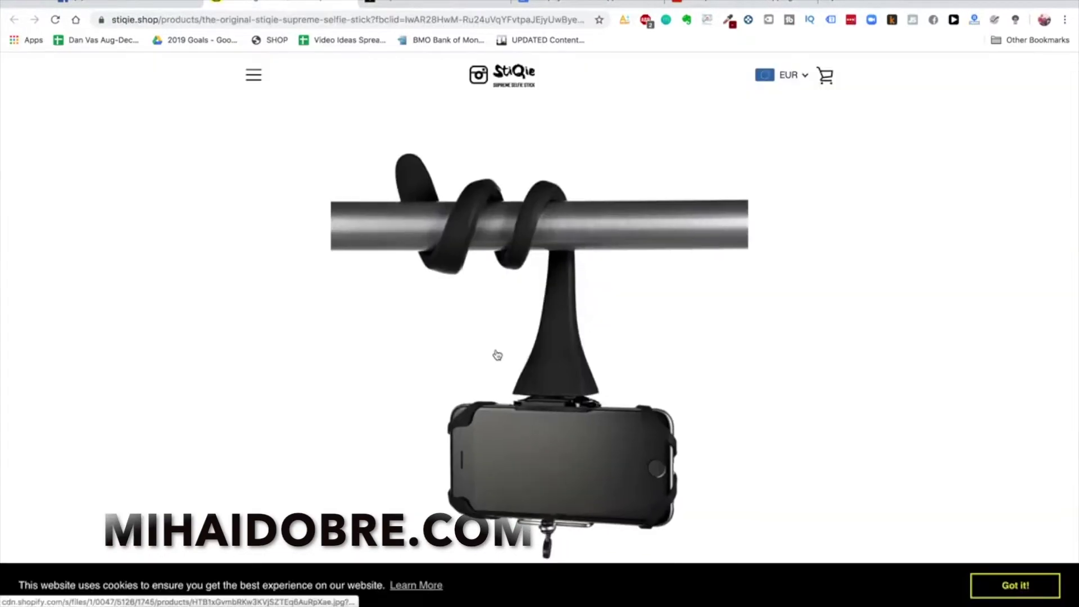
{"action": "left_click", "coordinate": [743, 5]}
{"action": "left_click", "coordinate": [426, 105]}
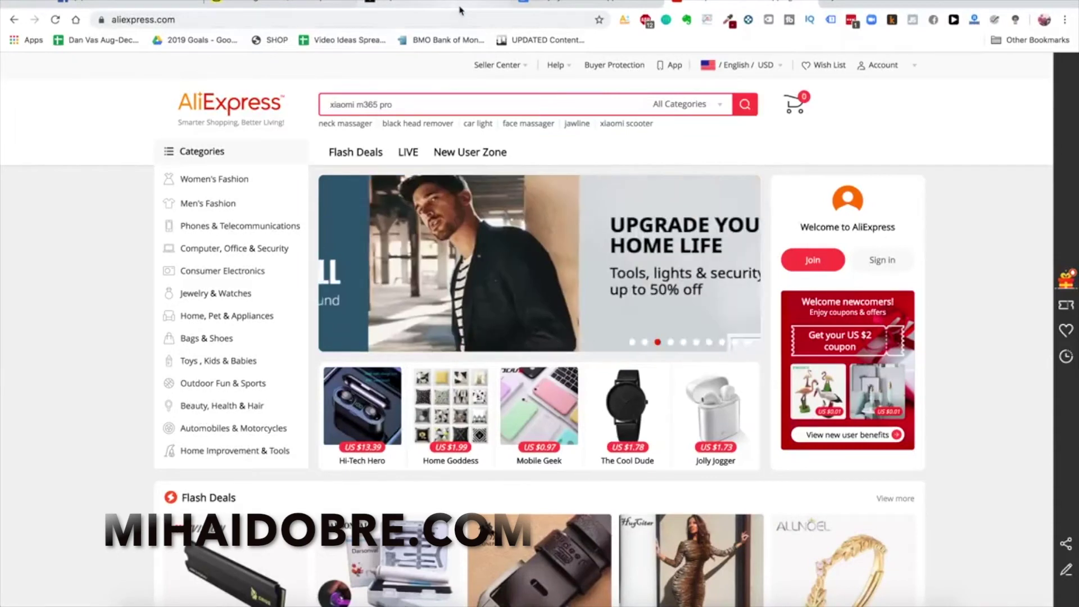
Search AliExpress for 'flexible selfie stick', replacing the old xiaomi m365 pro query, and browse the results
{"action": "key", "text": "super+a"}
{"action": "type", "text": "flexible "}
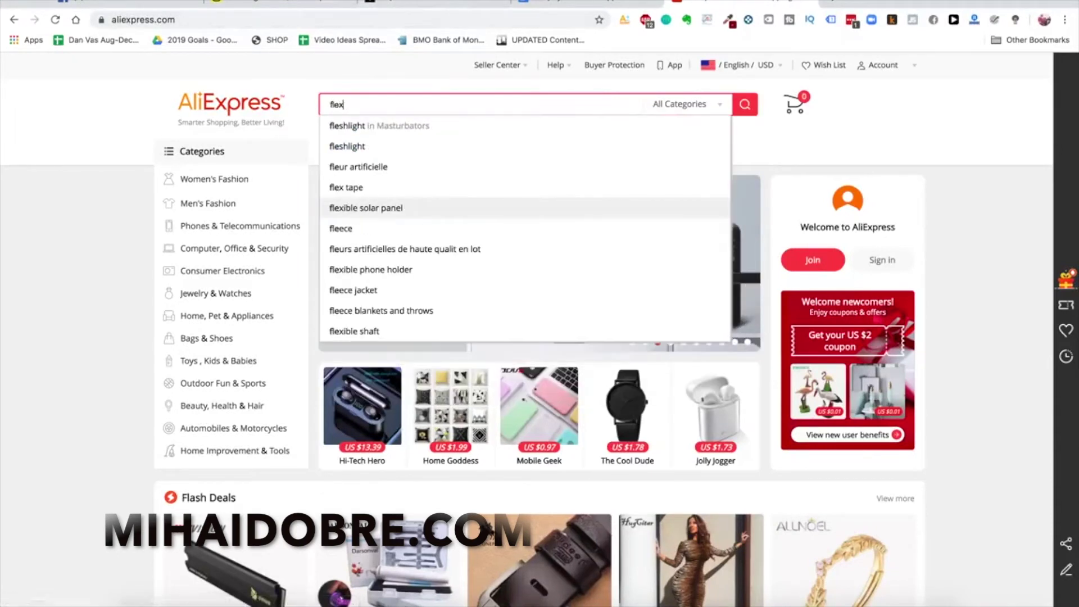
{"action": "type", "text": "selfie stick"}
{"action": "key", "text": "Return"}
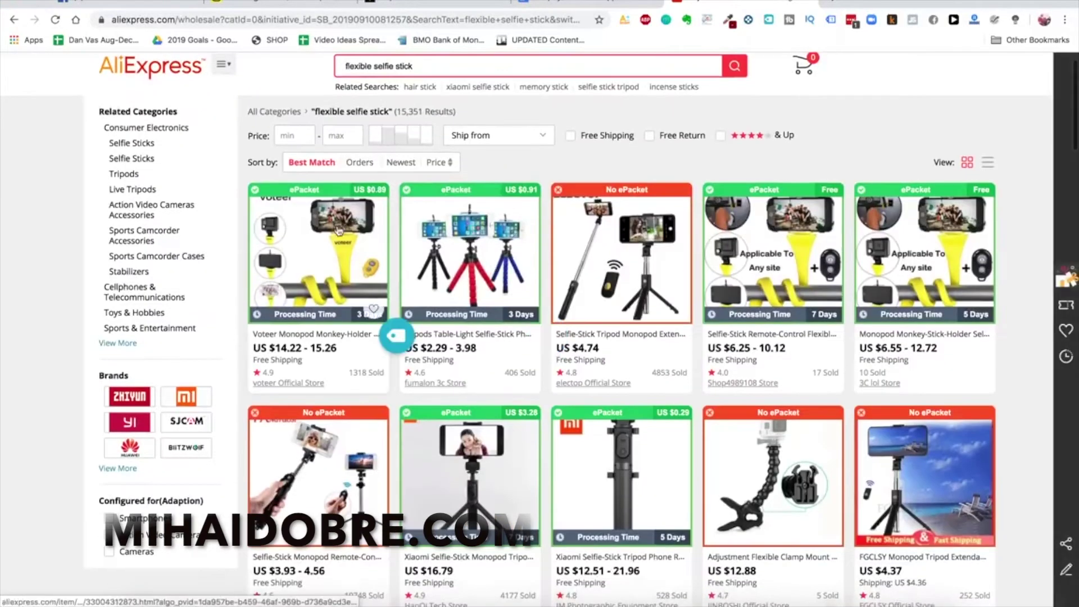
{"action": "scroll", "coordinate": [332, 250], "scroll_direction": "down", "scroll_amount": 1}
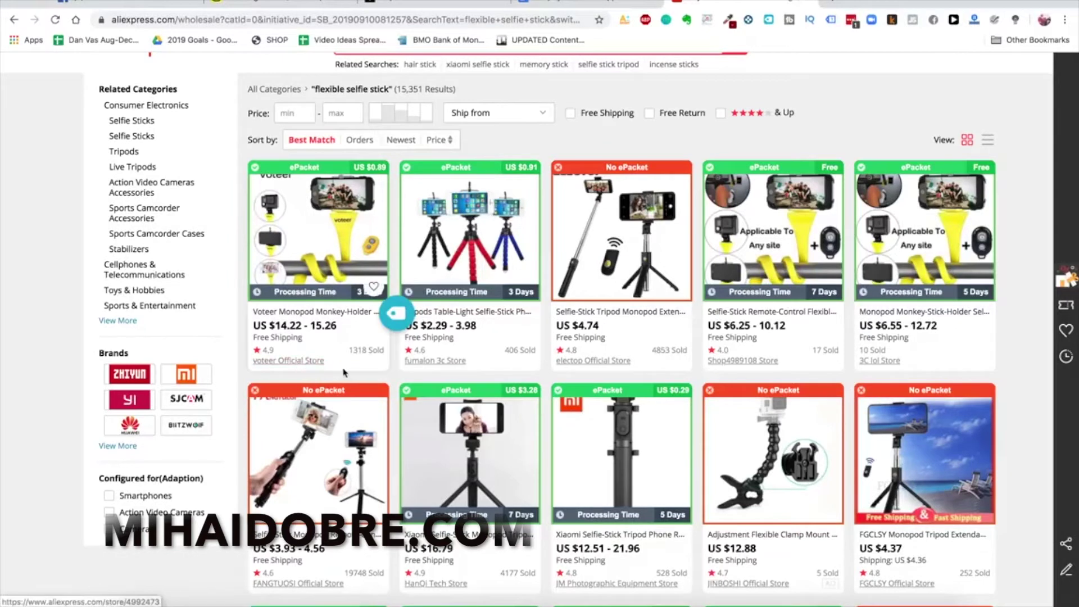
{"action": "scroll", "coordinate": [326, 369], "scroll_direction": "down", "scroll_amount": 1}
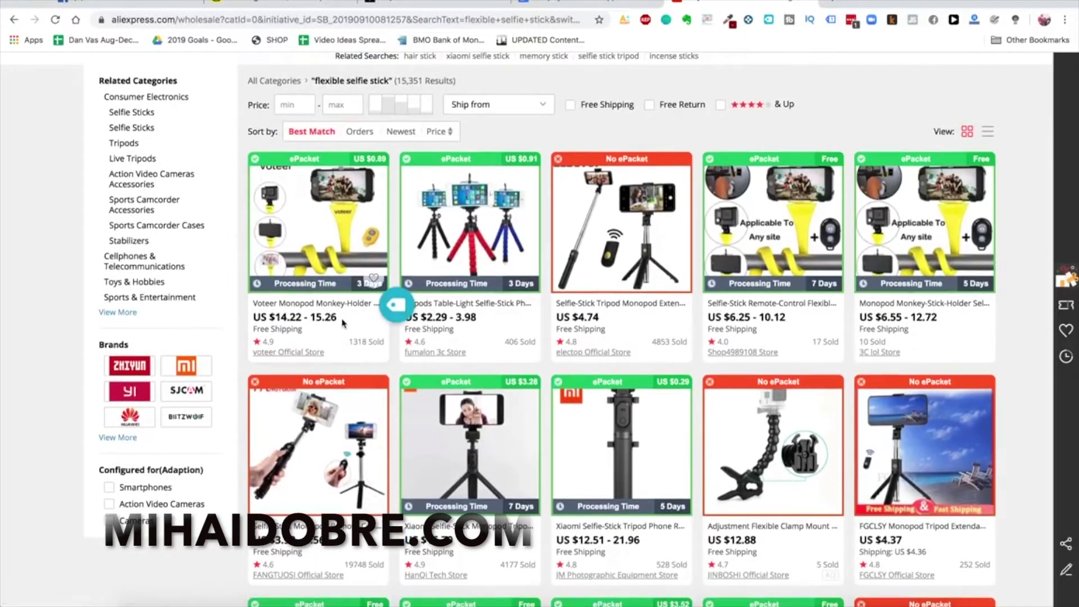
{"action": "scroll", "coordinate": [327, 339], "scroll_direction": "up", "scroll_amount": 1}
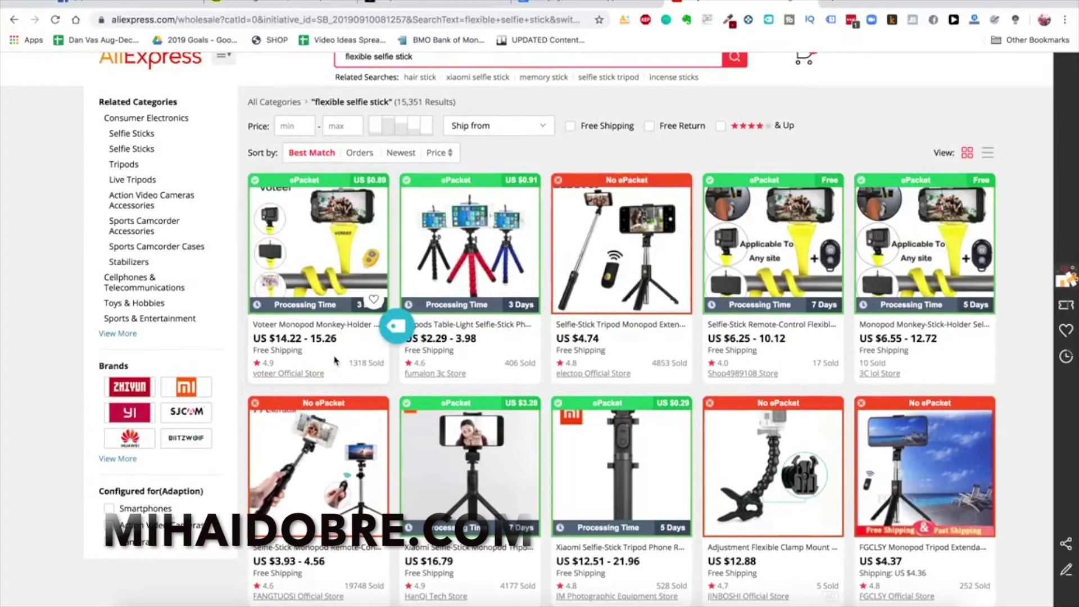
{"action": "scroll", "coordinate": [341, 340], "scroll_direction": "down", "scroll_amount": 1}
{"action": "scroll", "coordinate": [337, 351], "scroll_direction": "down", "scroll_amount": 5}
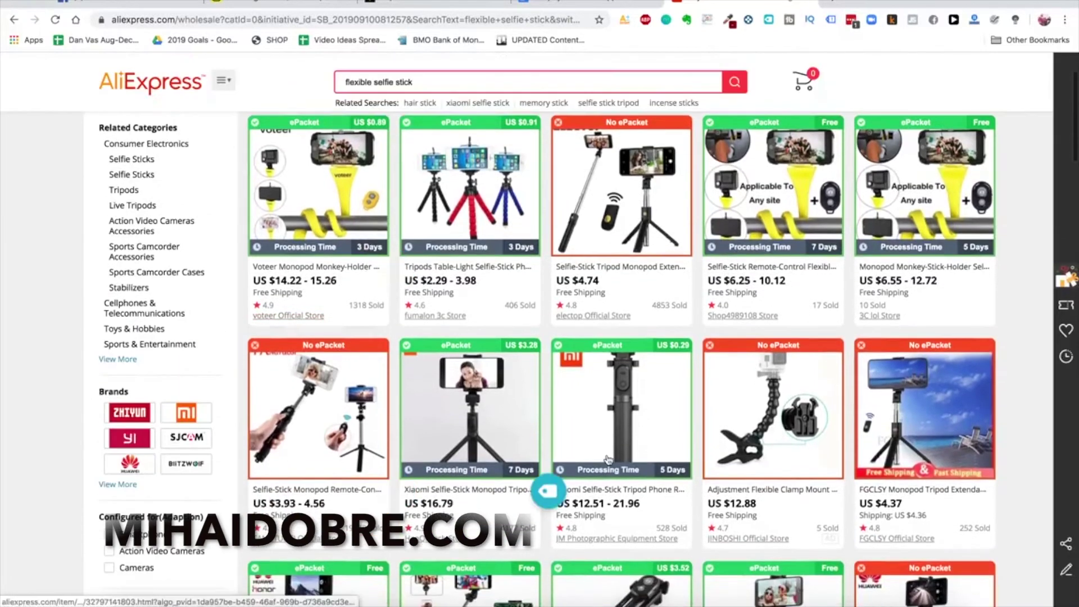
{"action": "scroll", "coordinate": [608, 459], "scroll_direction": "up", "scroll_amount": 8}
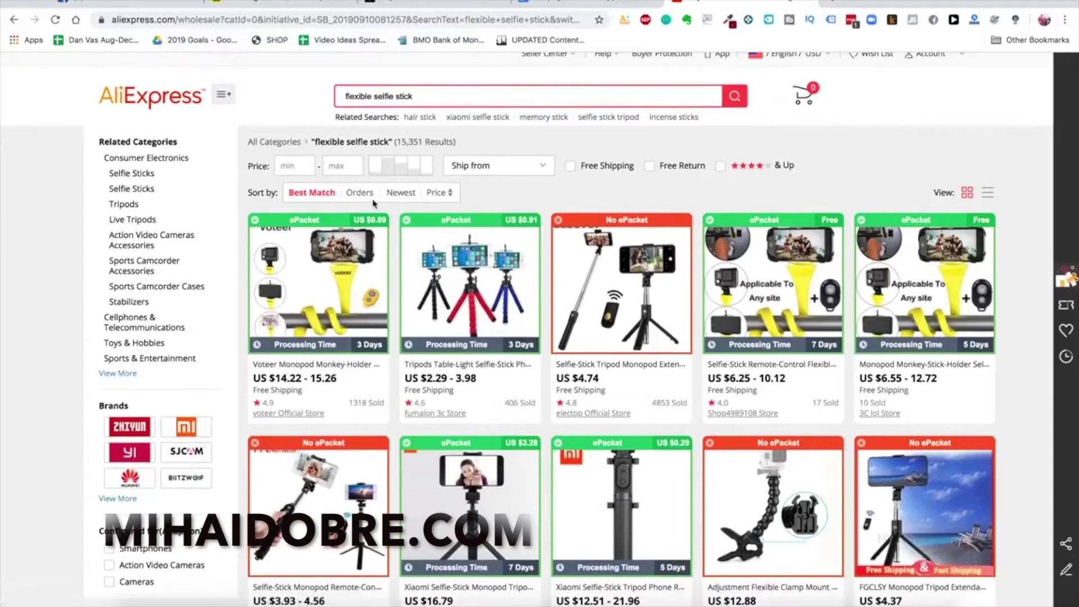
Sort by Orders, then Best Match, and open the $6.55 3C lol Store monkey-stick listing in a new tab
{"action": "left_click", "coordinate": [351, 193]}
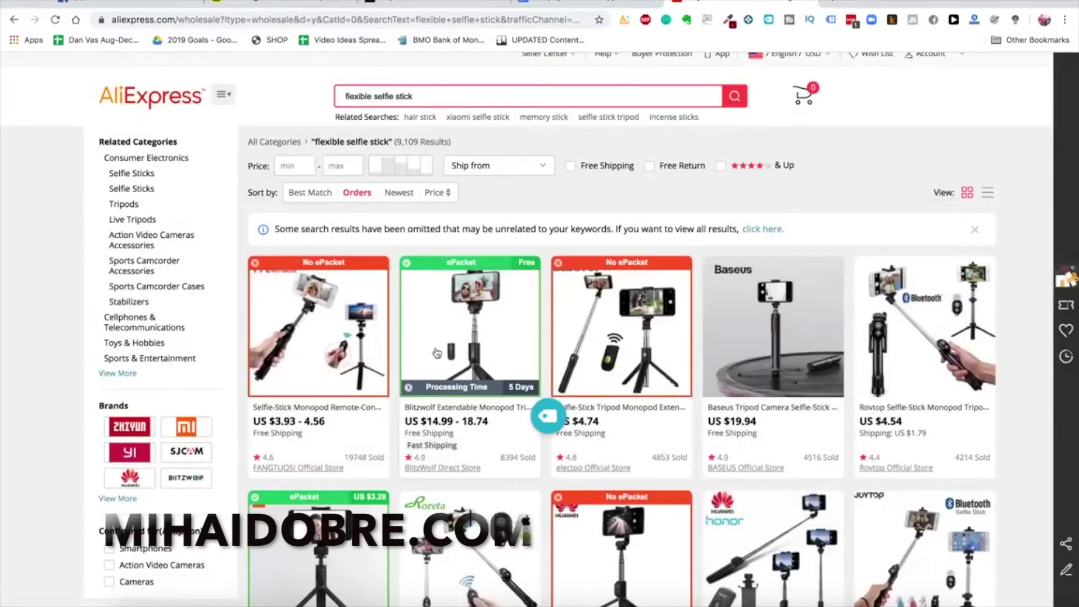
{"action": "scroll", "coordinate": [436, 352], "scroll_direction": "down", "scroll_amount": 4}
{"action": "scroll", "coordinate": [437, 353], "scroll_direction": "up", "scroll_amount": 5}
{"action": "left_click", "coordinate": [311, 204]}
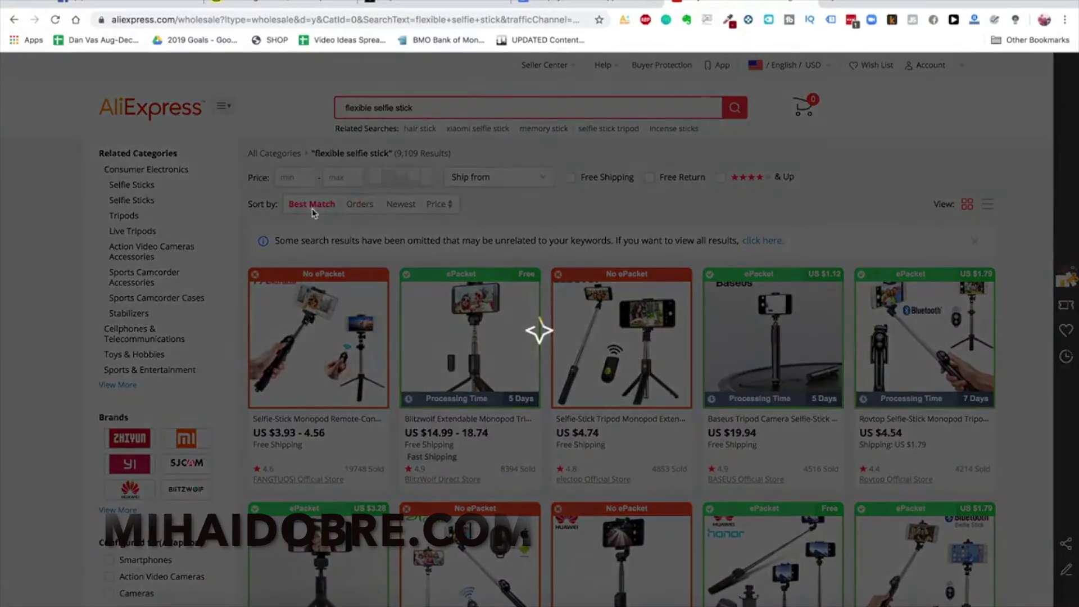
{"action": "scroll", "coordinate": [791, 410], "scroll_direction": "down", "scroll_amount": 2}
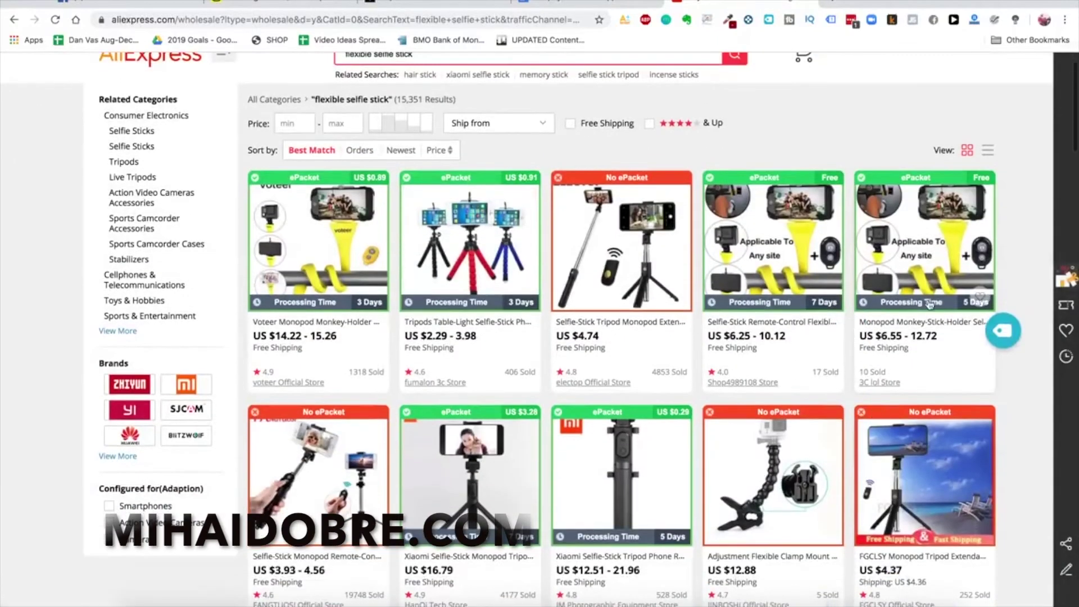
{"action": "right_click", "coordinate": [915, 291]}
{"action": "left_click", "coordinate": [935, 293]}
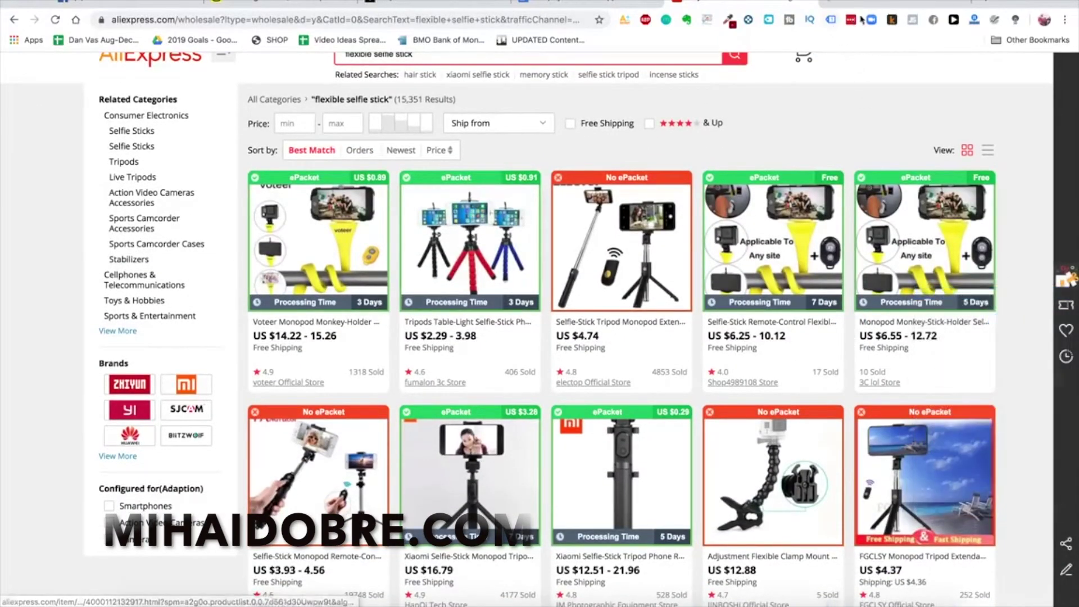
On the monkey-stick listing, try raising the quantity and adding the selfie stick to the cart
{"action": "left_click", "coordinate": [870, 5]}
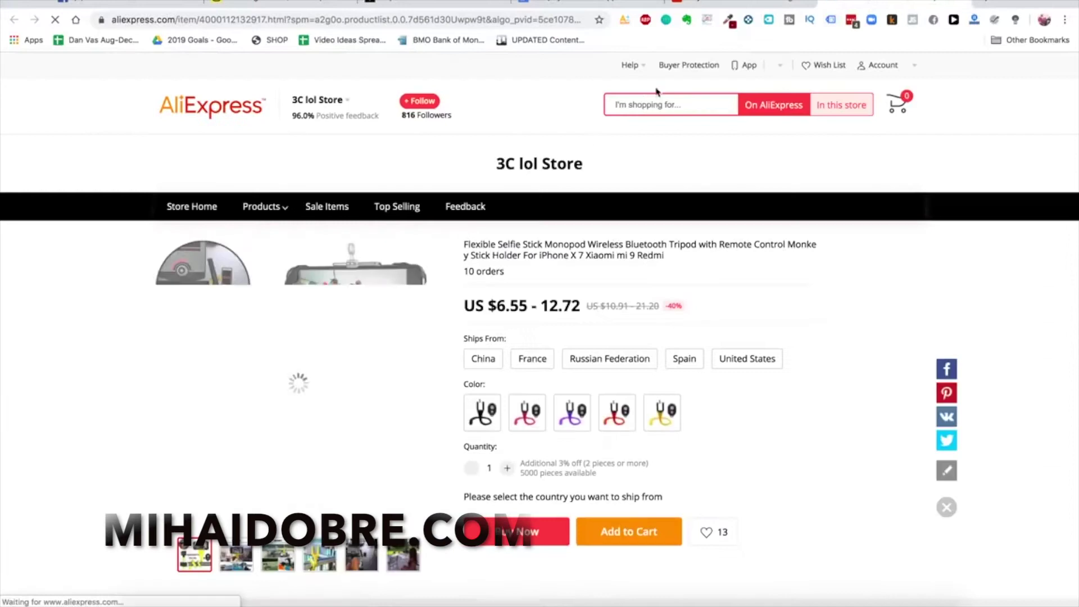
{"action": "scroll", "coordinate": [757, 448], "scroll_direction": "down", "scroll_amount": 1}
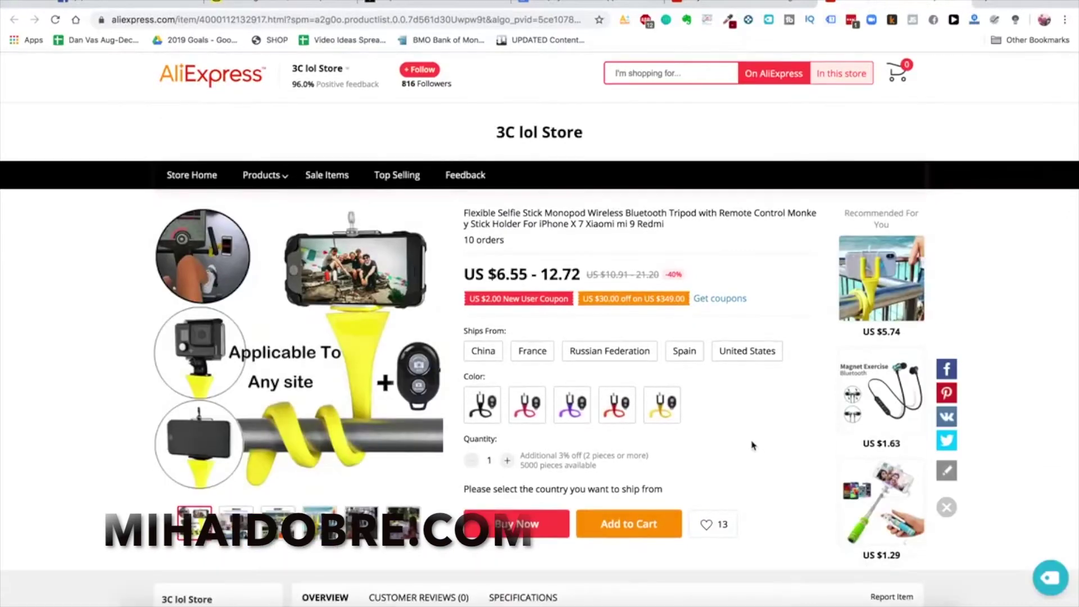
{"action": "scroll", "coordinate": [742, 437], "scroll_direction": "down", "scroll_amount": 1}
{"action": "scroll", "coordinate": [742, 437], "scroll_direction": "up", "scroll_amount": 1}
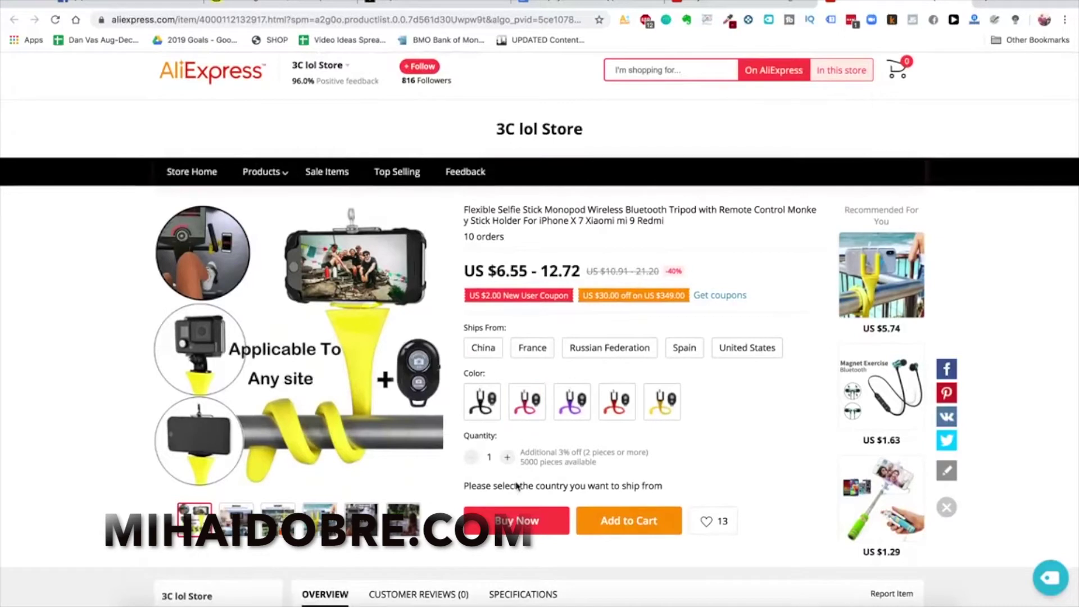
{"action": "left_click", "coordinate": [508, 458]}
{"action": "left_click", "coordinate": [628, 532]}
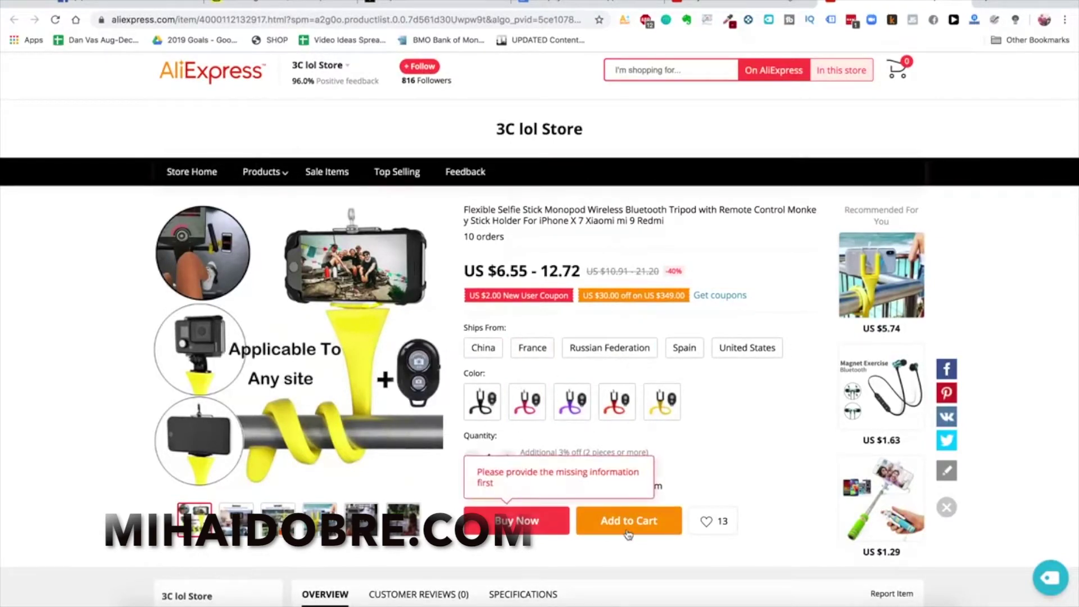
Toggle the red colour, choose France as the ships-from country, and view the product photos
{"action": "scroll", "coordinate": [628, 532], "scroll_direction": "down", "scroll_amount": 1}
{"action": "left_click", "coordinate": [616, 391]}
{"action": "left_click", "coordinate": [615, 388]}
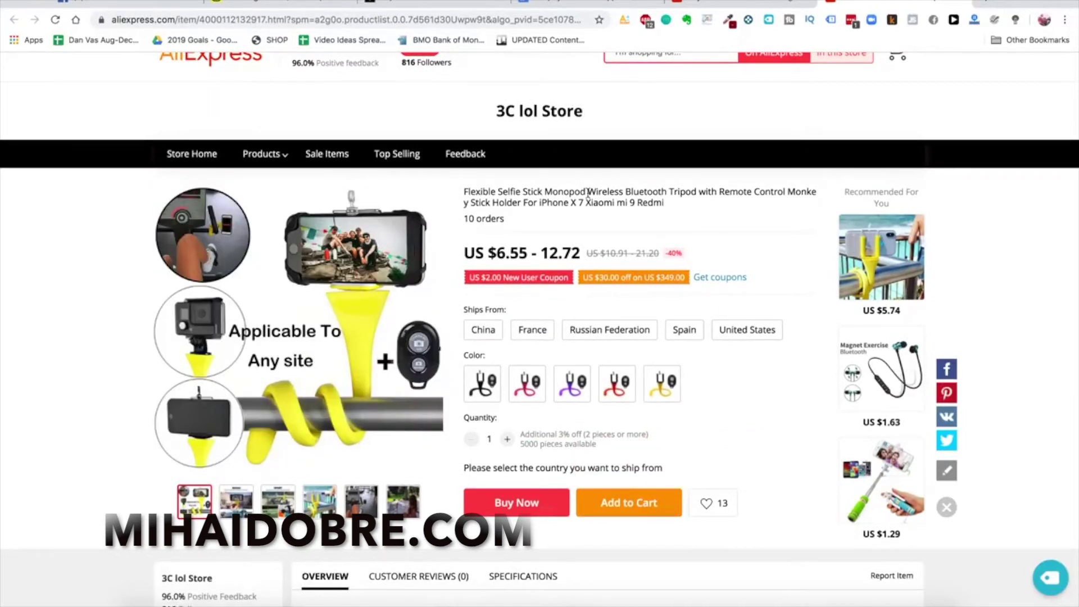
{"action": "scroll", "coordinate": [473, 177], "scroll_direction": "up", "scroll_amount": 1}
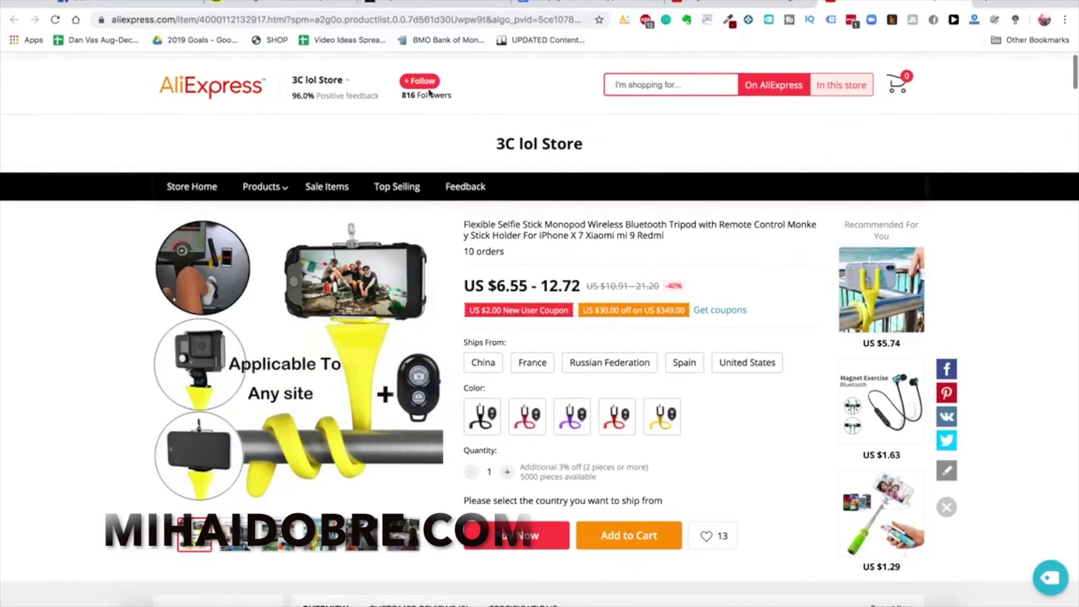
{"action": "scroll", "coordinate": [528, 321], "scroll_direction": "down", "scroll_amount": 1}
{"action": "left_click", "coordinate": [528, 320]}
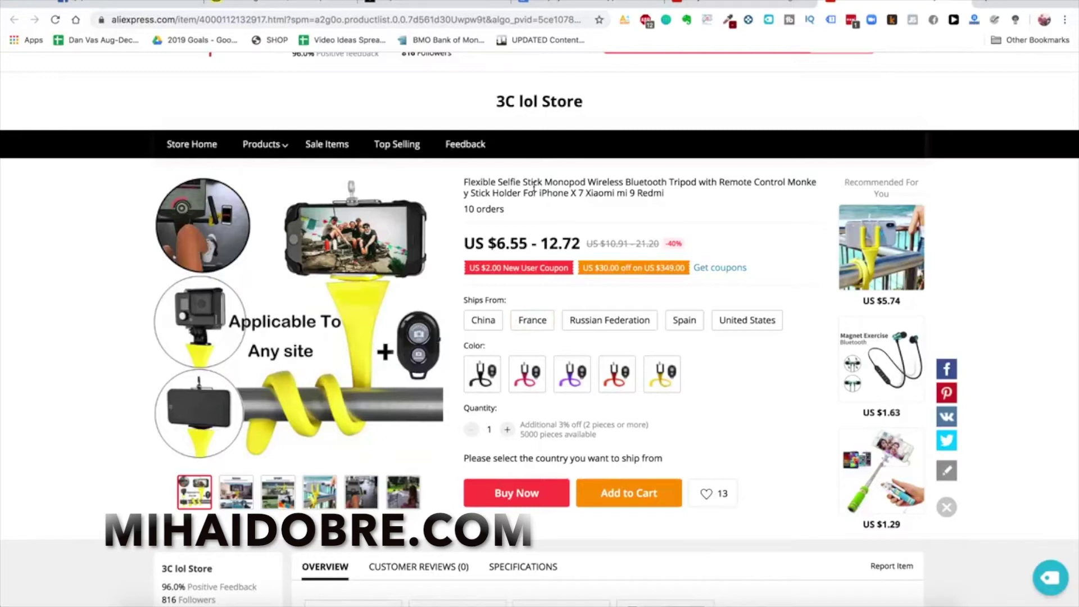
{"action": "left_click", "coordinate": [320, 492]}
{"action": "left_click", "coordinate": [276, 490]}
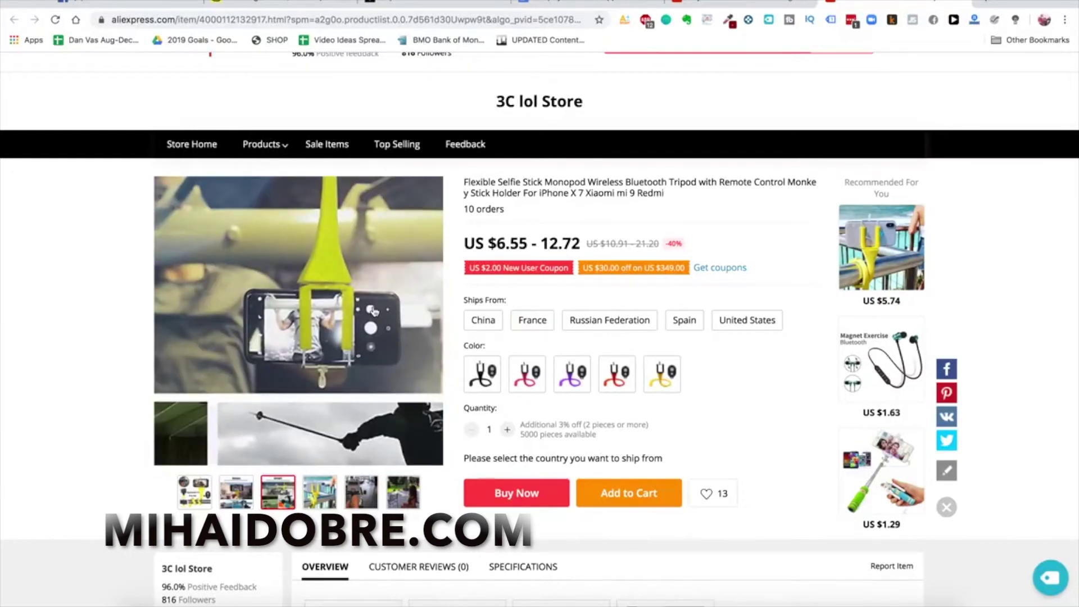
Start a chat with the 3C lol Store seller via Contact Now on the store name
{"action": "scroll", "coordinate": [373, 310], "scroll_direction": "up", "scroll_amount": 1}
{"action": "mouse_move", "coordinate": [330, 97]}
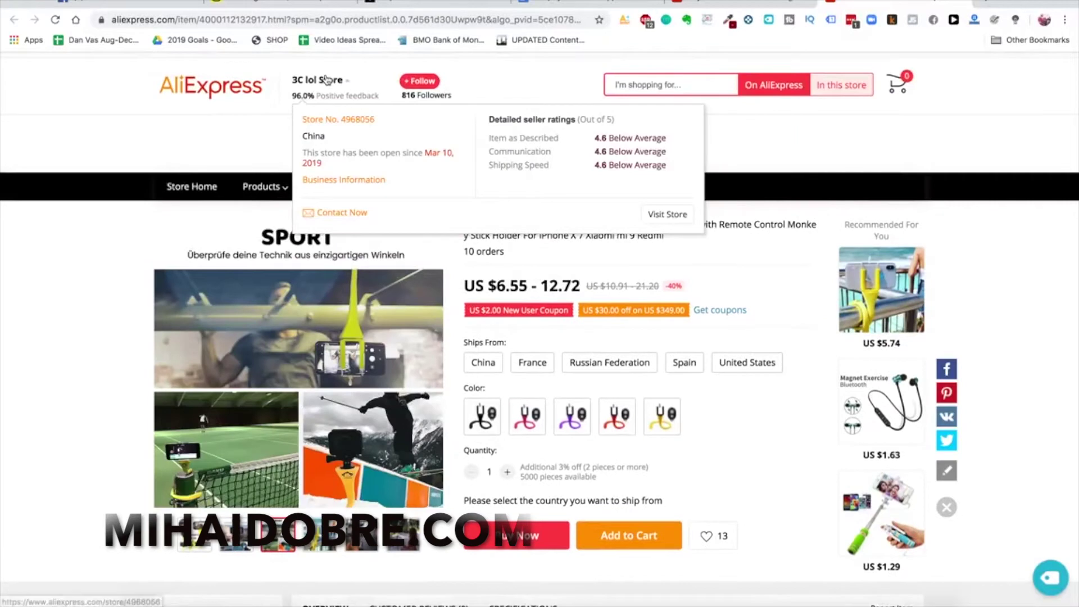
{"action": "left_click", "coordinate": [336, 217]}
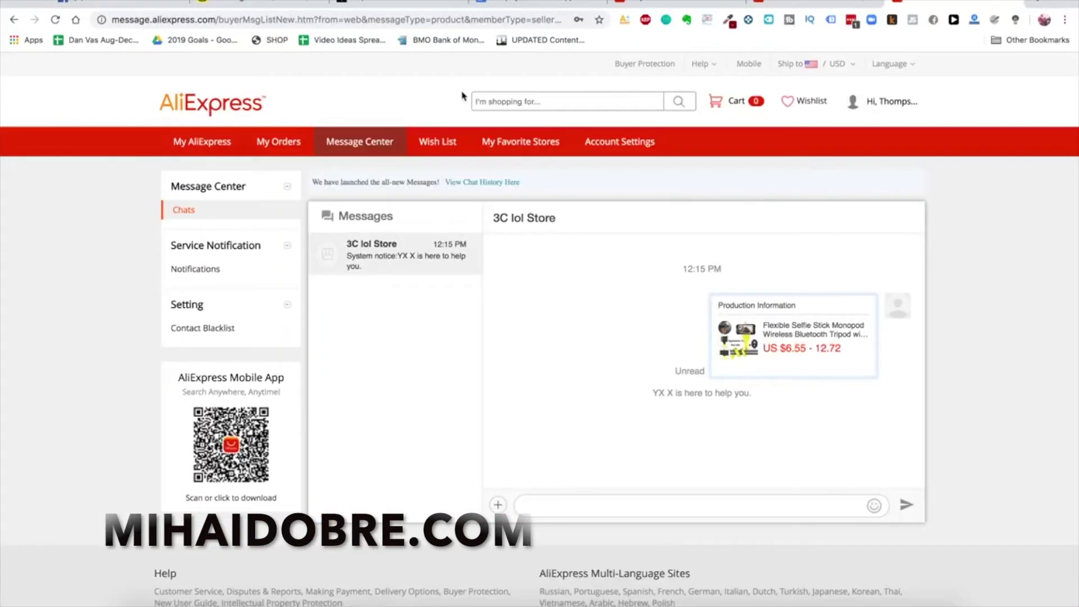
Copy the Branded Dropshipping Supplier Template letter from the Google Doc and paste it into the 3C lol Store chat
{"action": "left_click", "coordinate": [515, 5]}
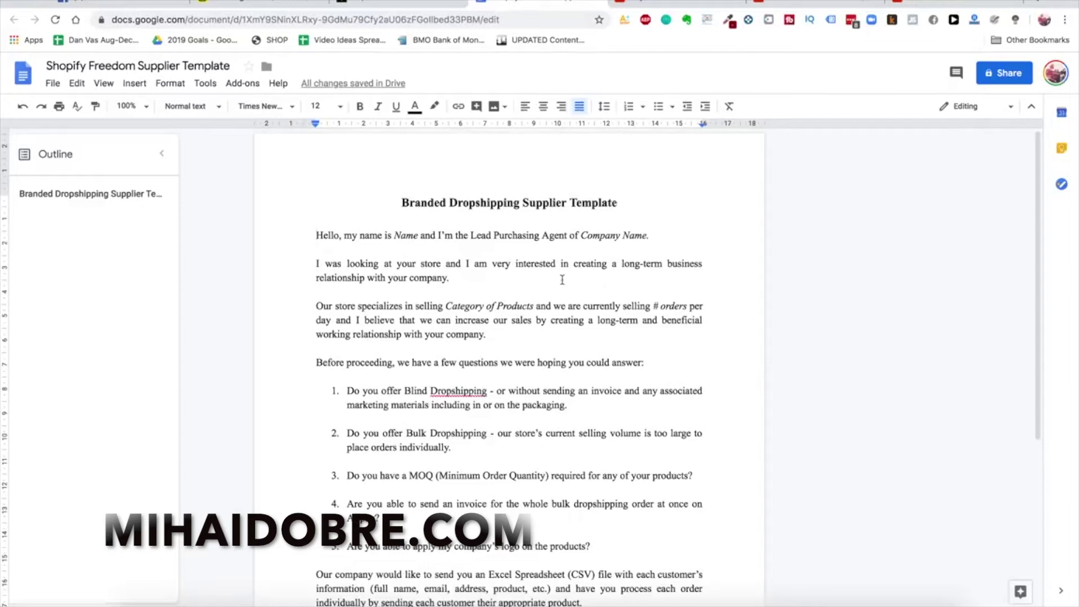
{"action": "left_click_drag", "start_coordinate": [397, 202], "coordinate": [618, 203]}
{"action": "left_click", "coordinate": [365, 233]}
{"action": "left_click_drag", "start_coordinate": [302, 233], "coordinate": [506, 604]}
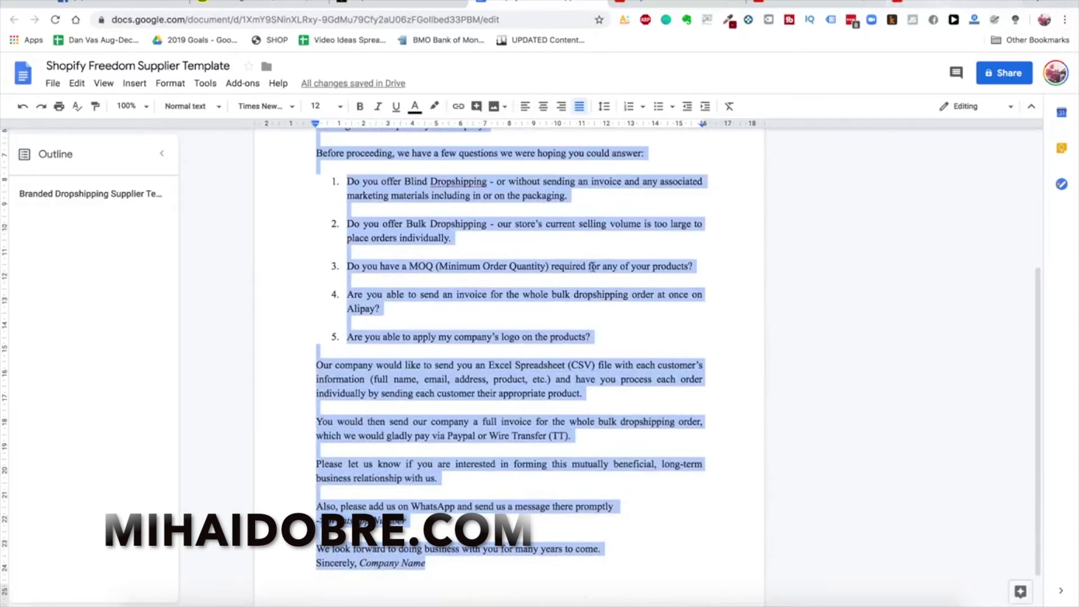
{"action": "left_click", "coordinate": [944, 4]}
{"action": "left_click", "coordinate": [626, 506]}
{"action": "key", "text": "super+v"}
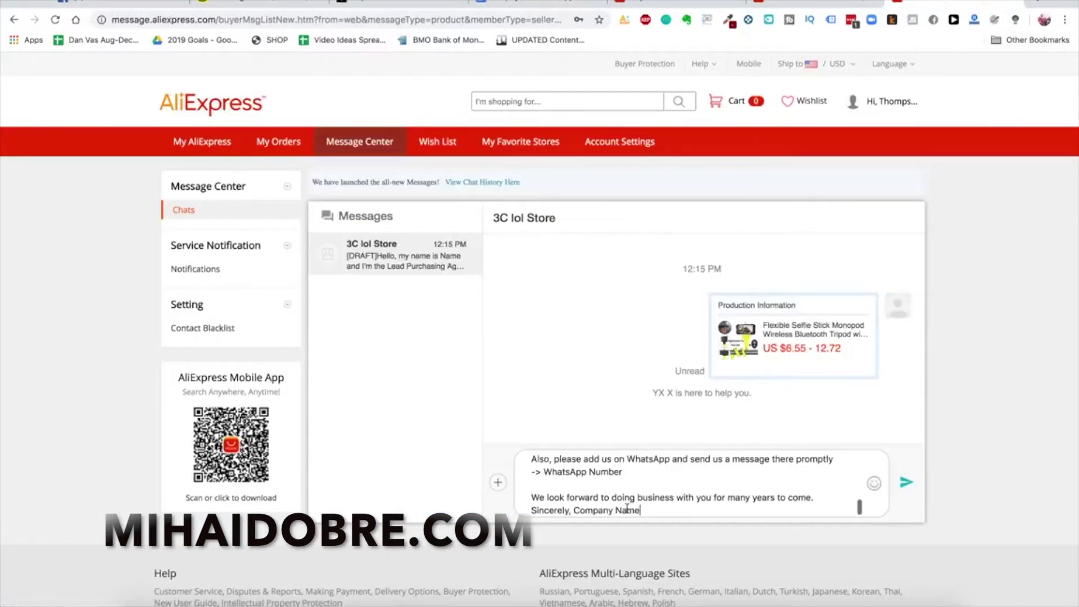
{"action": "scroll", "coordinate": [602, 471], "scroll_direction": "up", "scroll_amount": 5}
Browse the flexible selfie stick results and open the 3C lol Store monopod listing
{"action": "scroll", "coordinate": [603, 472], "scroll_direction": "down", "scroll_amount": 3}
{"action": "key", "text": "ctrl+a"}
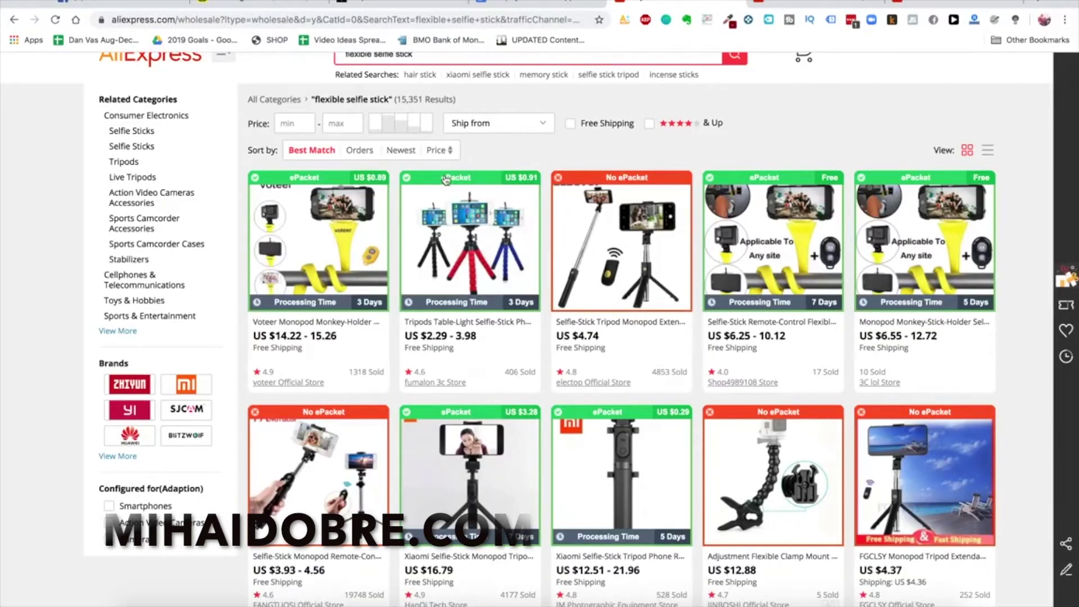
{"action": "scroll", "coordinate": [516, 298], "scroll_direction": "up", "scroll_amount": 2}
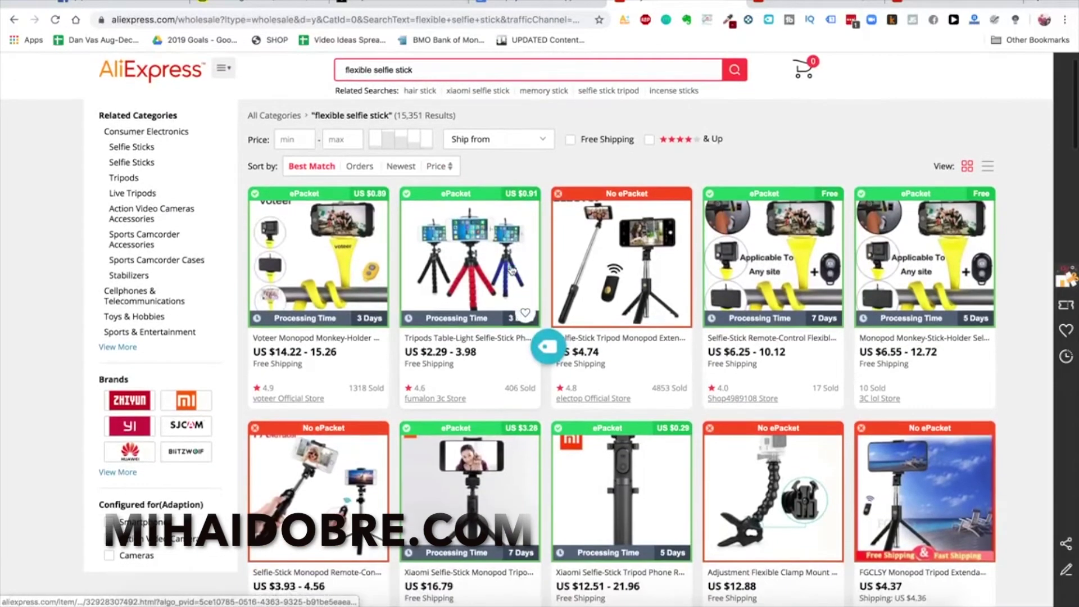
{"action": "scroll", "coordinate": [505, 267], "scroll_direction": "up", "scroll_amount": 1}
{"action": "scroll", "coordinate": [494, 264], "scroll_direction": "down", "scroll_amount": 1}
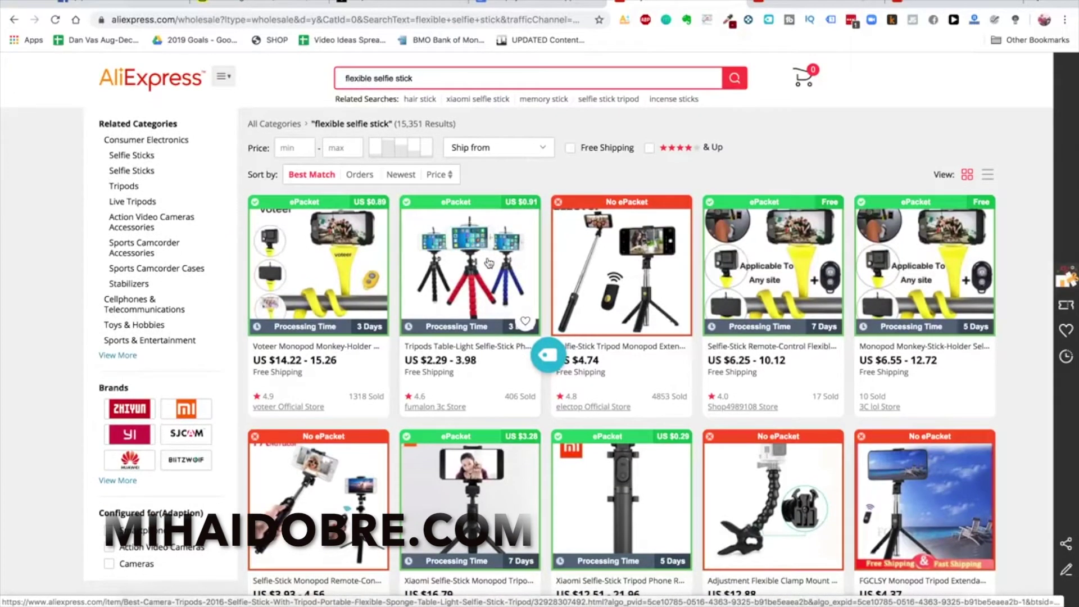
{"action": "scroll", "coordinate": [495, 247], "scroll_direction": "up", "scroll_amount": 1}
{"action": "scroll", "coordinate": [514, 267], "scroll_direction": "down", "scroll_amount": 1}
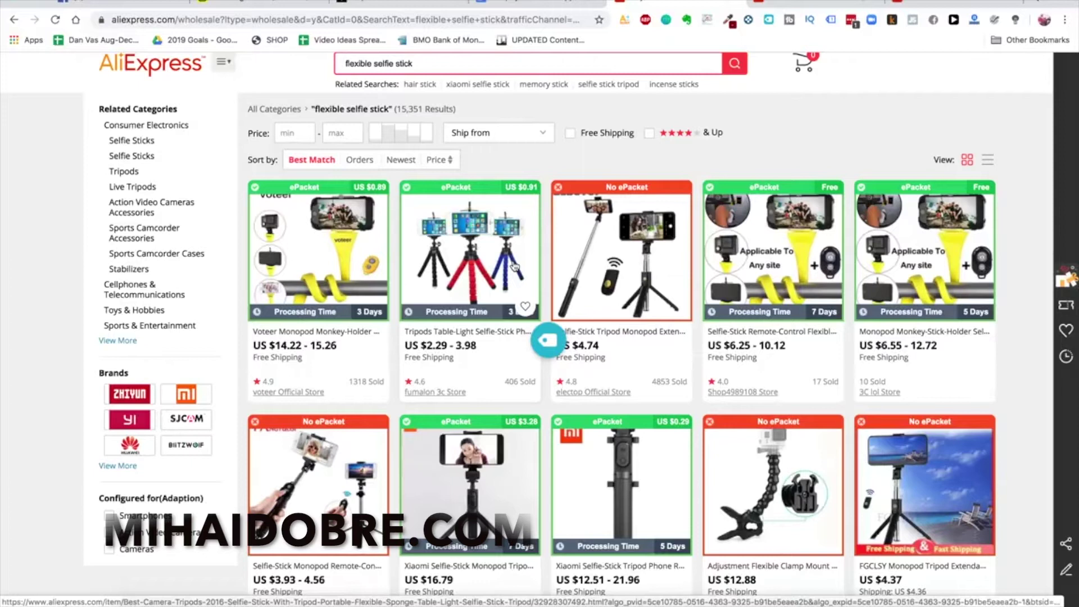
{"action": "scroll", "coordinate": [526, 240], "scroll_direction": "up", "scroll_amount": 1}
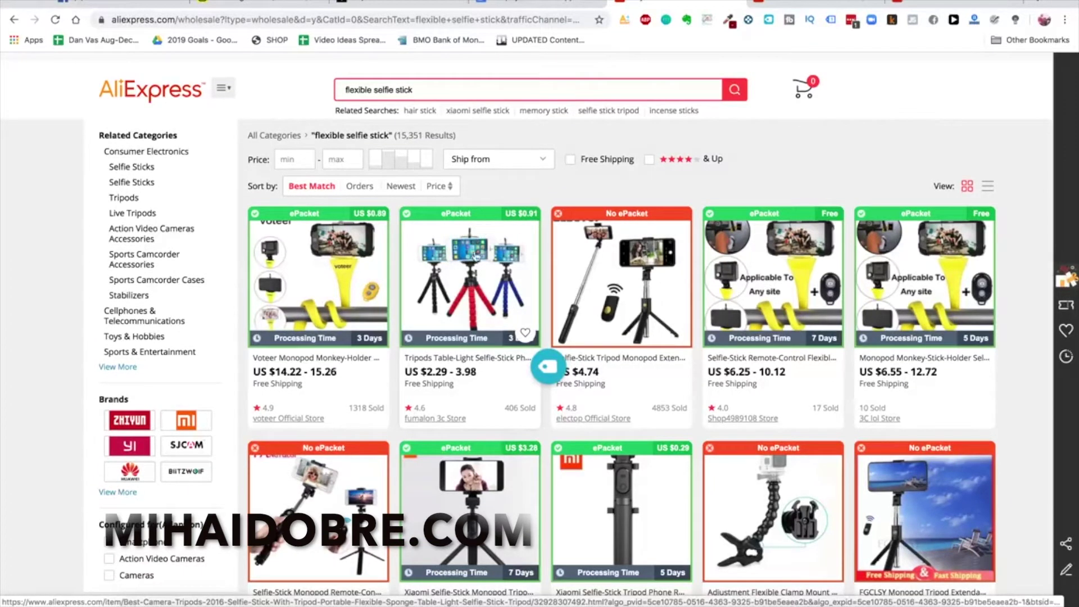
{"action": "scroll", "coordinate": [460, 217], "scroll_direction": "up", "scroll_amount": 1}
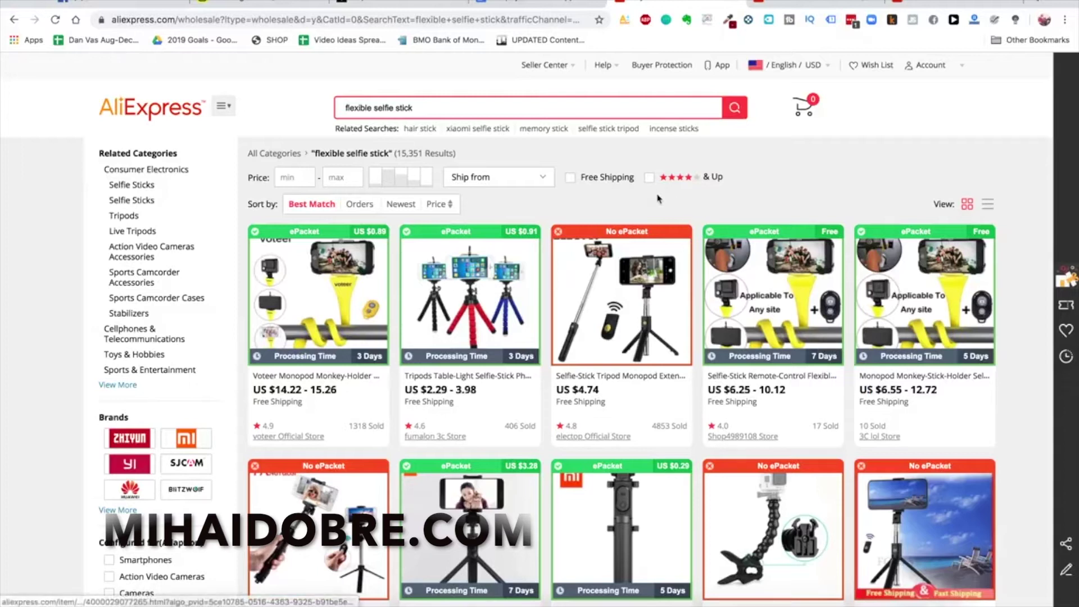
{"action": "scroll", "coordinate": [660, 200], "scroll_direction": "down", "scroll_amount": 1}
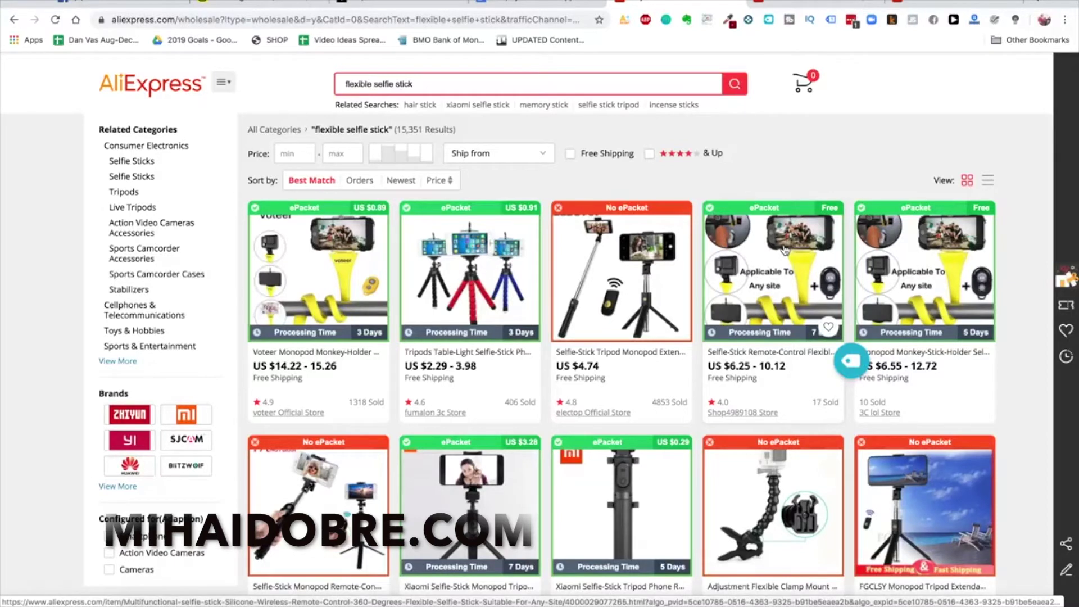
{"action": "left_click", "coordinate": [921, 264]}
Go to alibaba.com from the address bar
{"action": "left_click", "coordinate": [560, 21]}
{"action": "type", "text": "alibaba.com"}
{"action": "key", "text": "Return"}
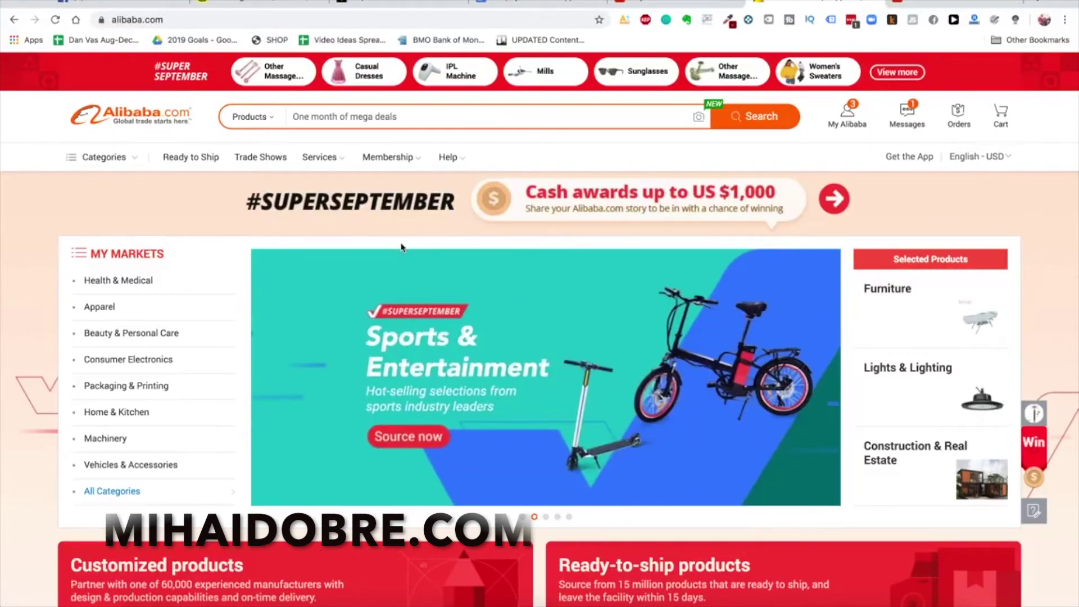
Search Alibaba.com for 'flexible selfie stick' and scroll through the 4780 results
{"action": "left_click", "coordinate": [481, 116]}
{"action": "type", "text": "flexible se"}
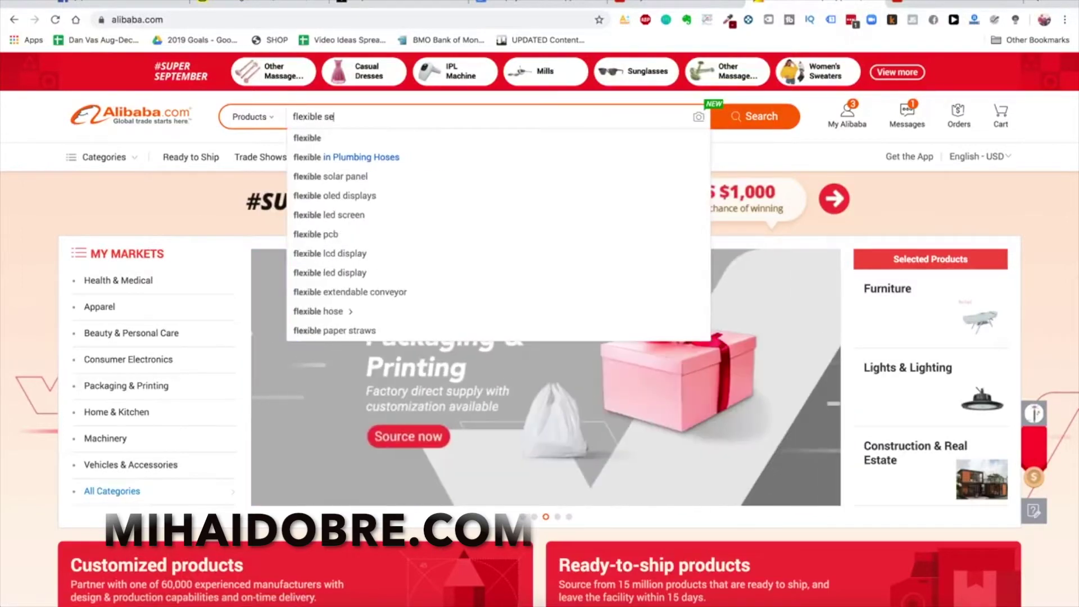
{"action": "type", "text": "lfie stick"}
{"action": "key", "text": "Return"}
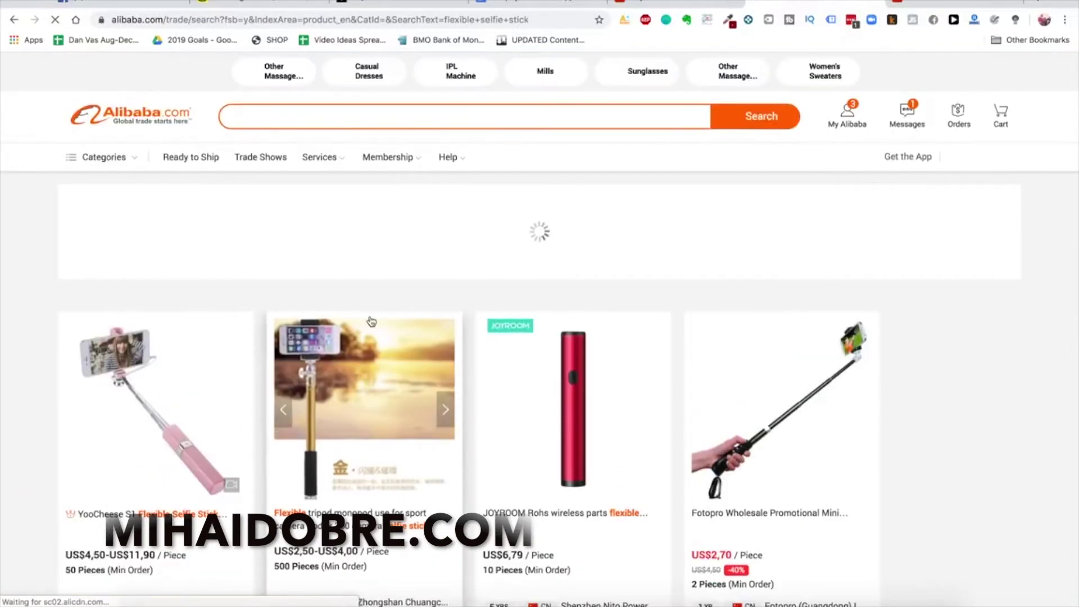
{"action": "scroll", "coordinate": [374, 310], "scroll_direction": "down", "scroll_amount": 5}
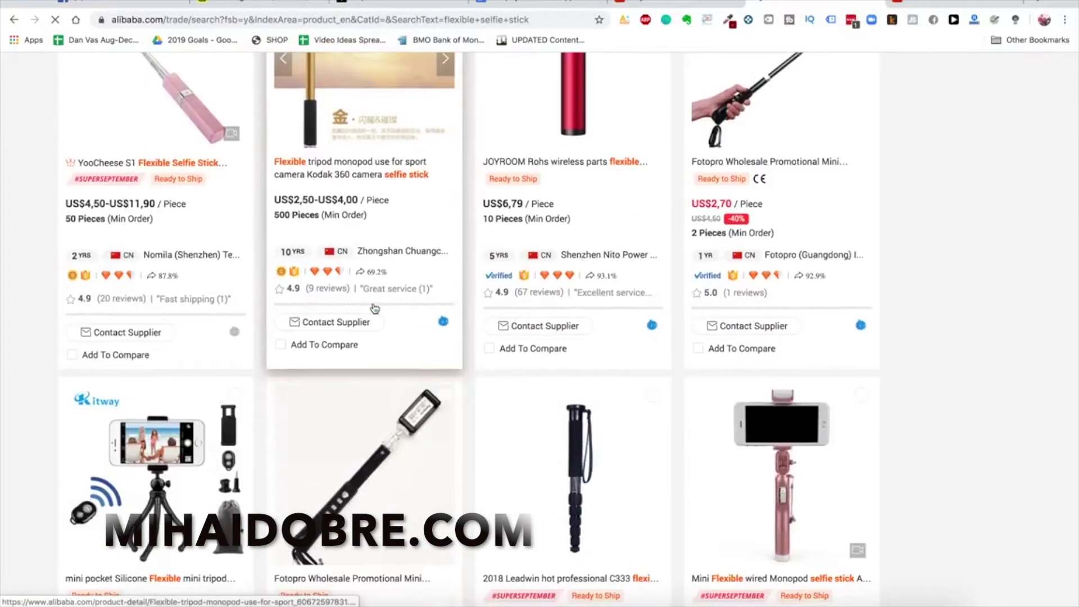
{"action": "scroll", "coordinate": [373, 308], "scroll_direction": "down", "scroll_amount": 6}
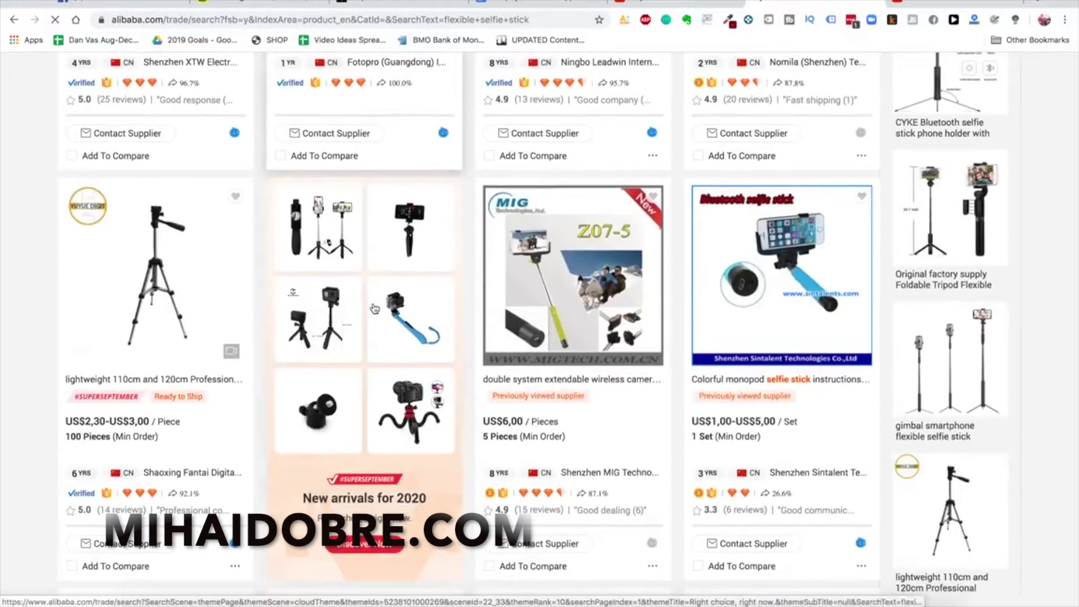
{"action": "scroll", "coordinate": [373, 308], "scroll_direction": "down", "scroll_amount": 5}
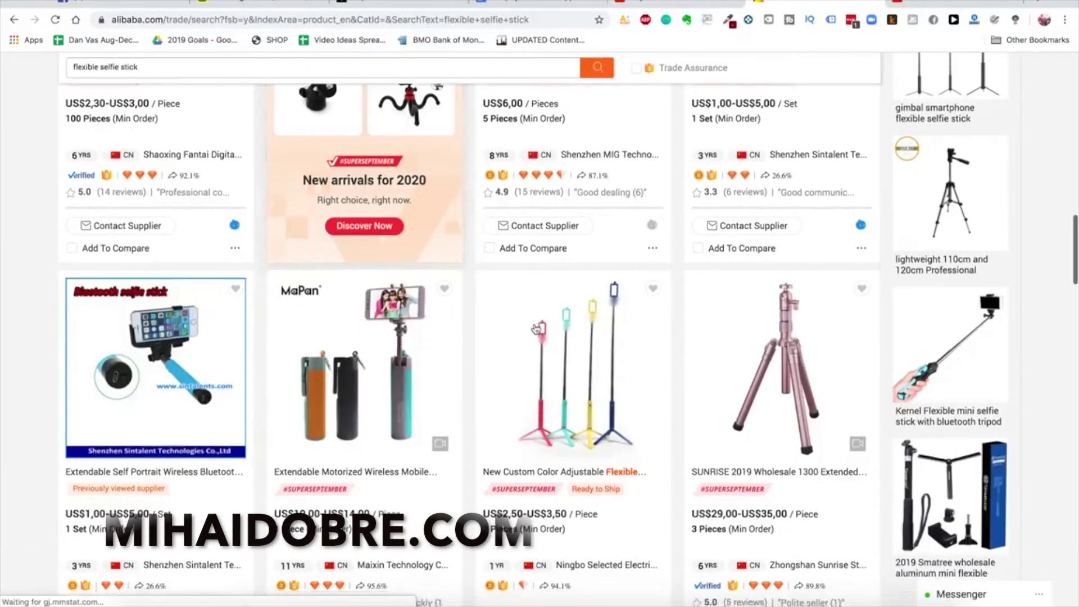
{"action": "scroll", "coordinate": [373, 308], "scroll_direction": "down", "scroll_amount": 10}
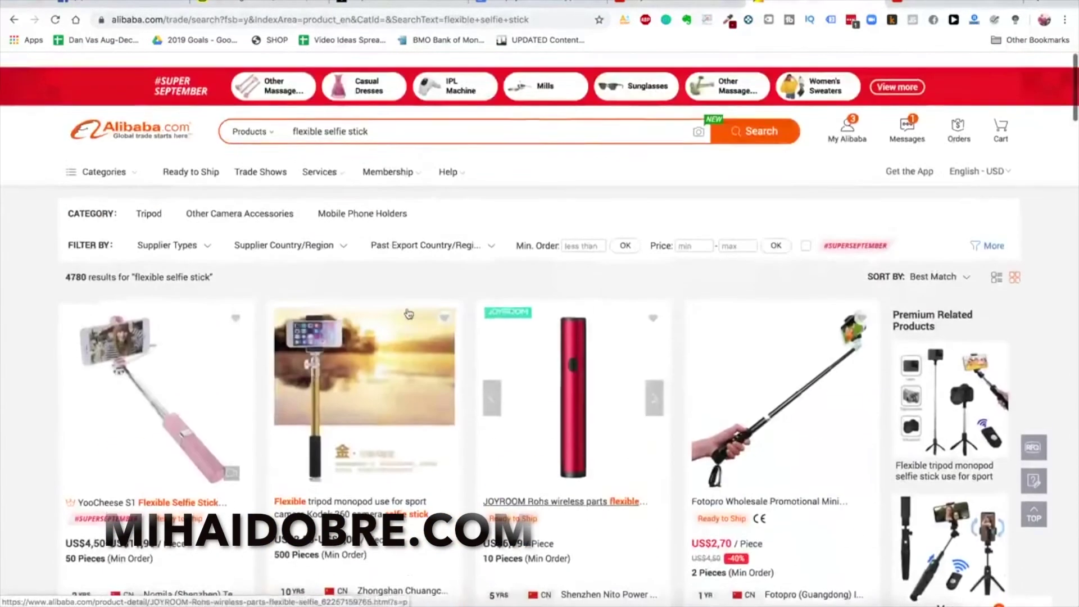
{"action": "scroll", "coordinate": [409, 313], "scroll_direction": "down", "scroll_amount": 1}
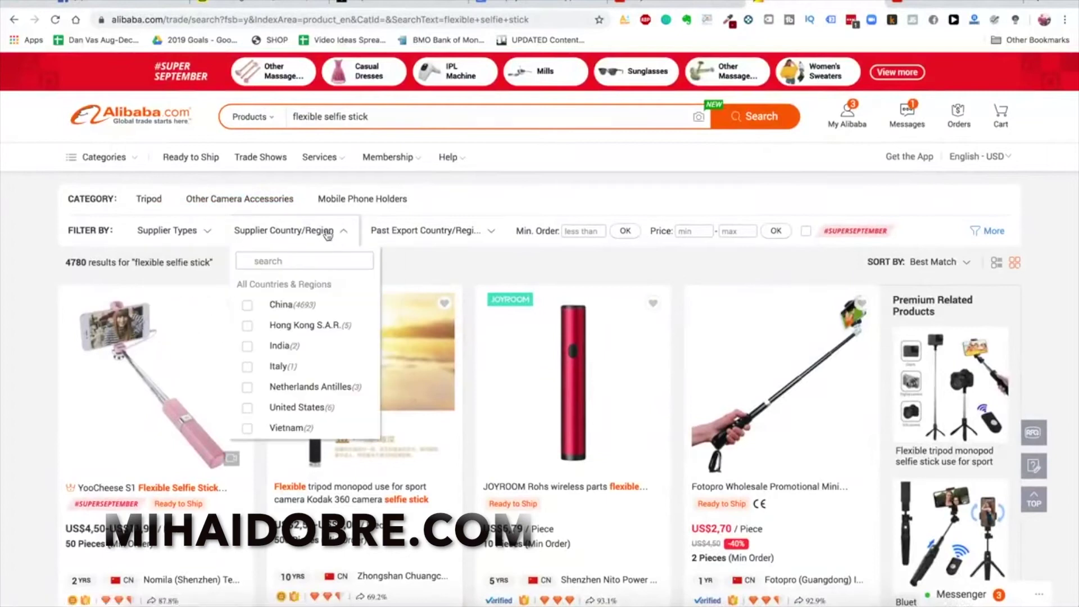
Filter the results to assessed suppliers only and move to the second results page
{"action": "mouse_move", "coordinate": [313, 244]}
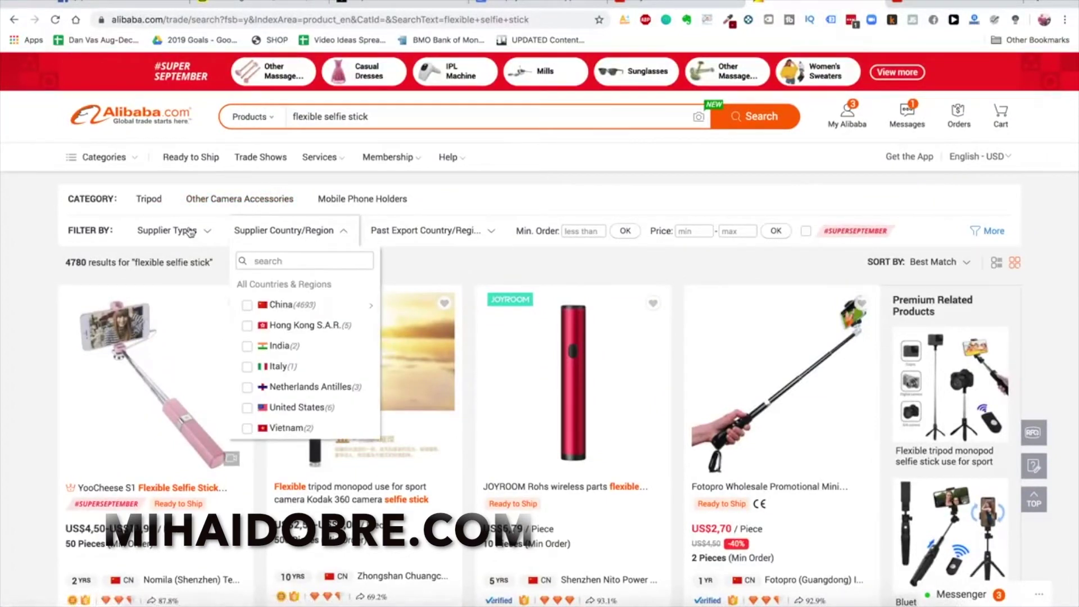
{"action": "mouse_move", "coordinate": [188, 230]}
{"action": "left_click", "coordinate": [196, 345]}
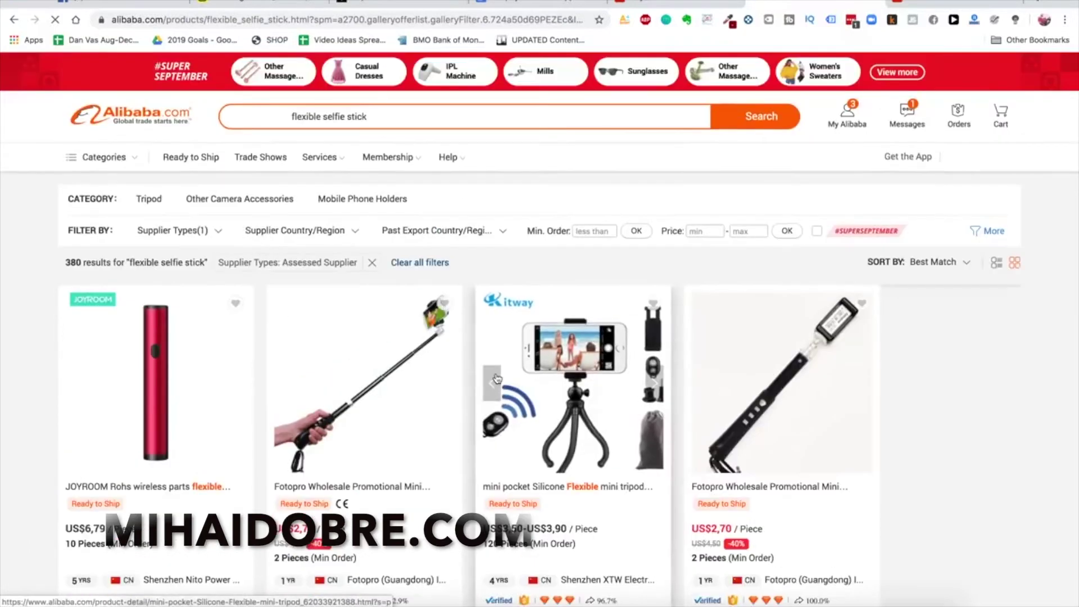
{"action": "scroll", "coordinate": [500, 393], "scroll_direction": "down", "scroll_amount": 5}
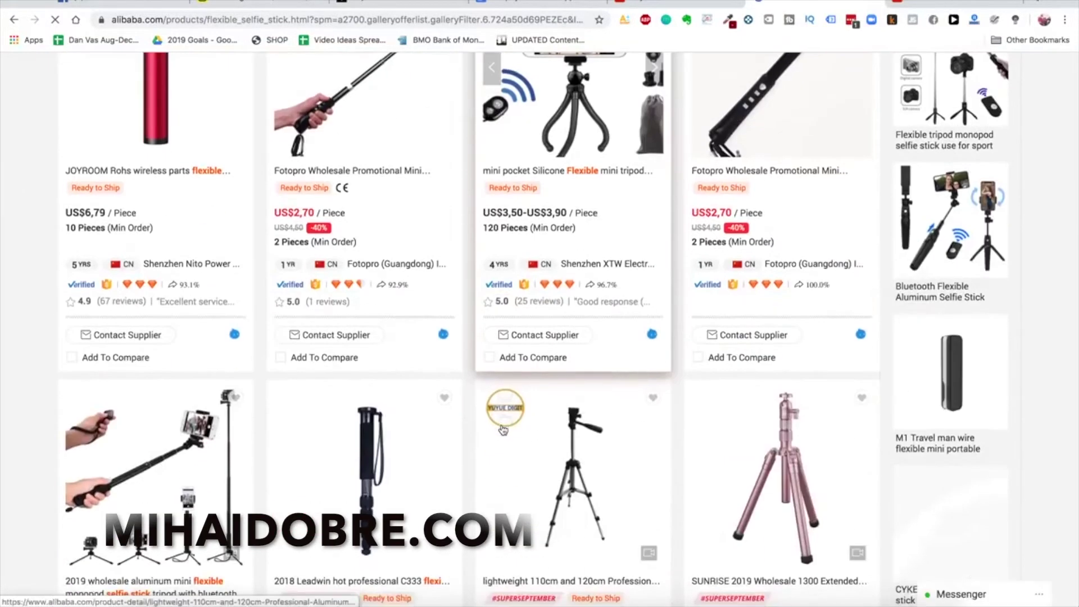
{"action": "scroll", "coordinate": [503, 430], "scroll_direction": "down", "scroll_amount": 10}
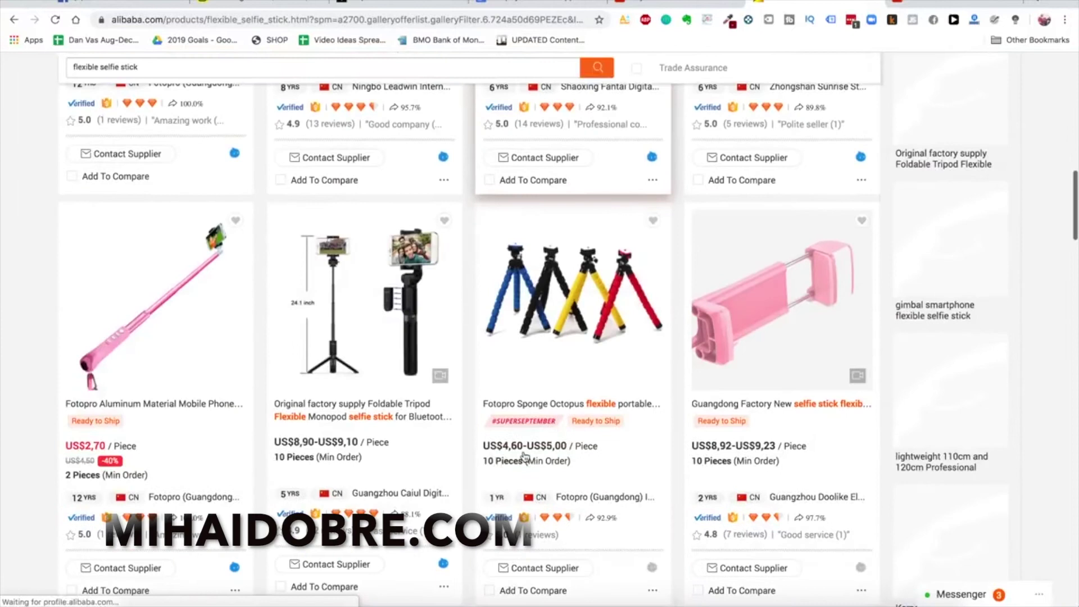
{"action": "scroll", "coordinate": [525, 450], "scroll_direction": "down", "scroll_amount": 10}
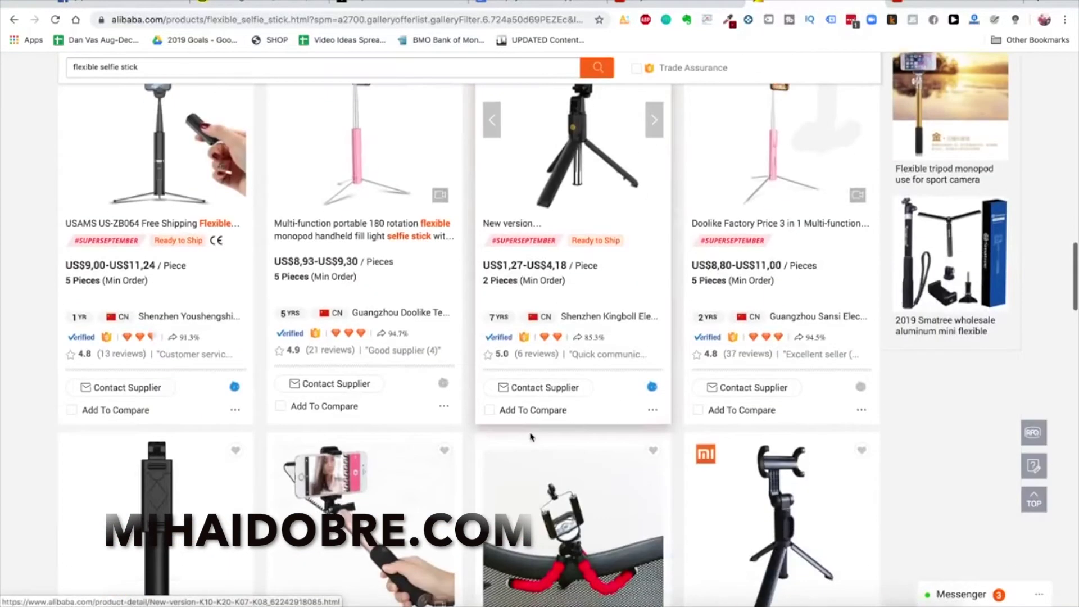
{"action": "scroll", "coordinate": [531, 436], "scroll_direction": "down", "scroll_amount": 5}
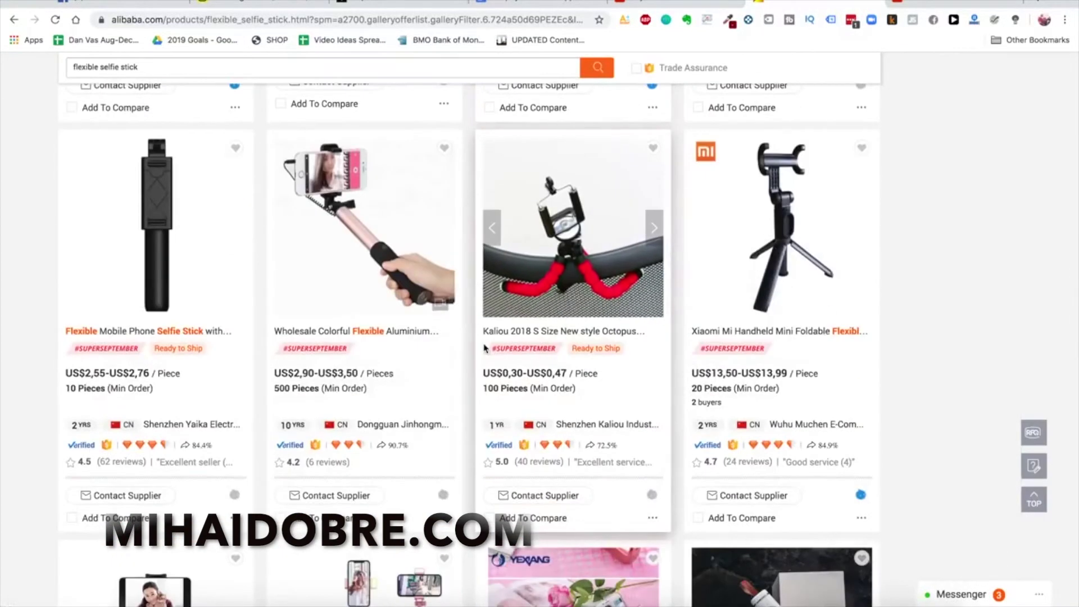
{"action": "scroll", "coordinate": [488, 345], "scroll_direction": "down", "scroll_amount": 6}
{"action": "scroll", "coordinate": [528, 333], "scroll_direction": "down", "scroll_amount": 6}
{"action": "scroll", "coordinate": [529, 332], "scroll_direction": "down", "scroll_amount": 20}
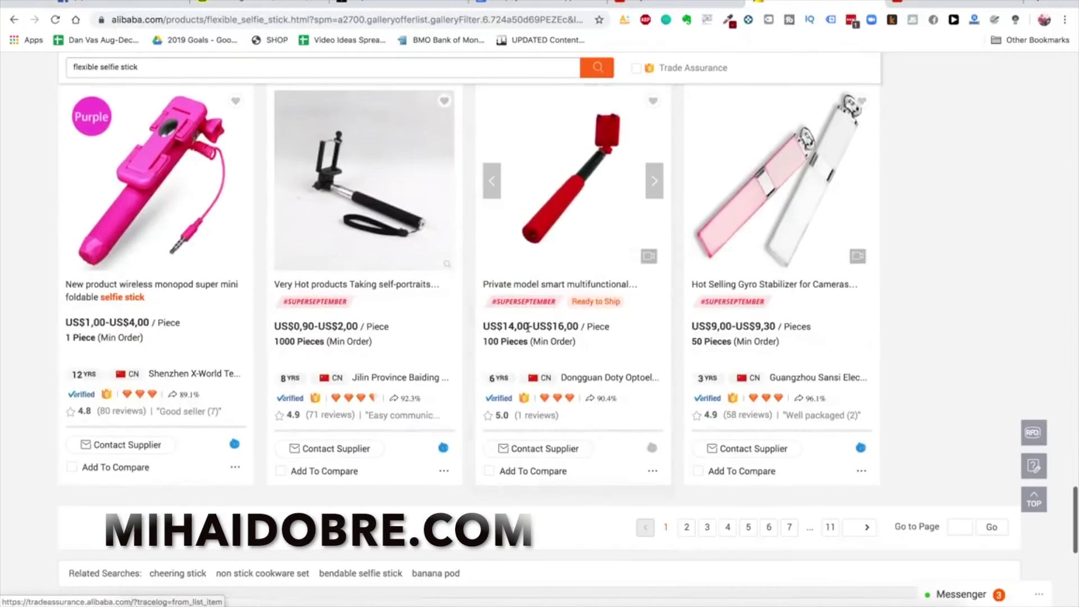
{"action": "scroll", "coordinate": [529, 327], "scroll_direction": "down", "scroll_amount": 1}
{"action": "left_click", "coordinate": [687, 512]}
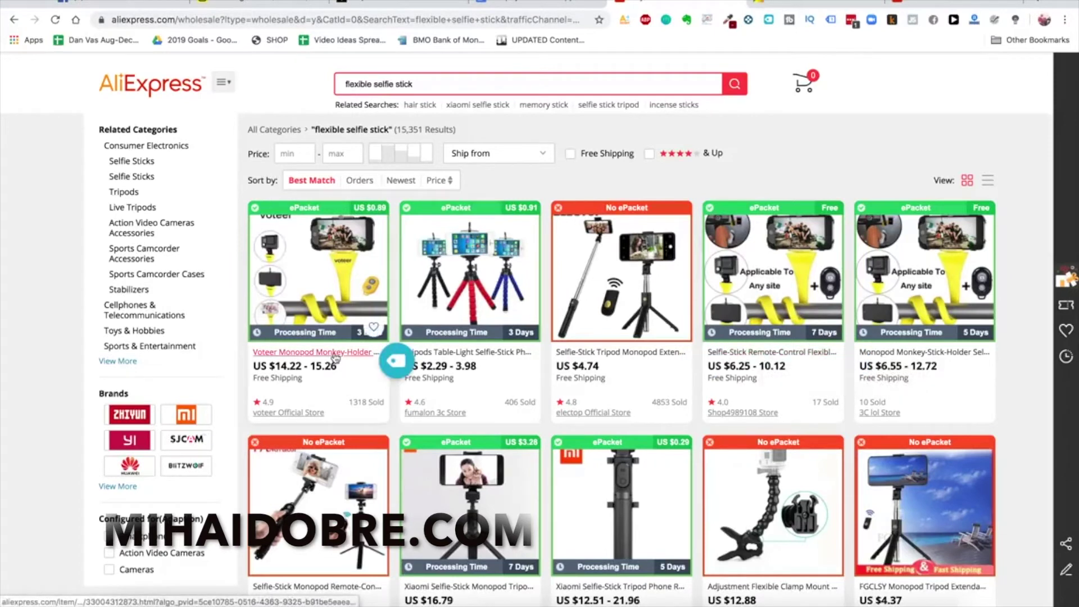
Open the yellow monkey stick tripod listing in a new tab and then its product page
{"action": "key", "text": "ctrl+Tab"}
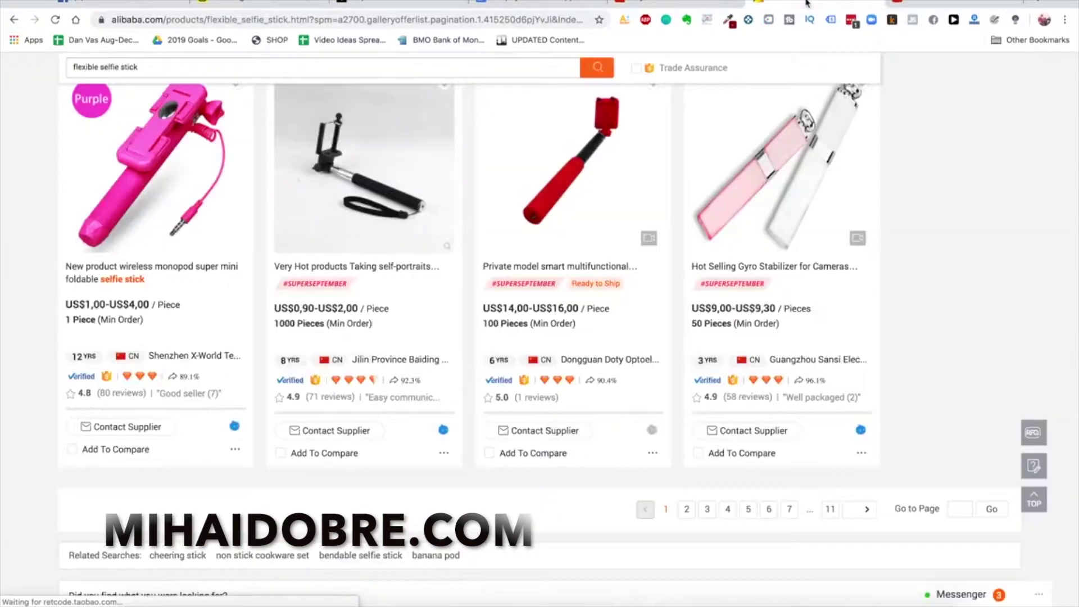
{"action": "scroll", "coordinate": [556, 314], "scroll_direction": "down", "scroll_amount": 10}
{"action": "scroll", "coordinate": [628, 237], "scroll_direction": "down", "scroll_amount": 10}
{"action": "scroll", "coordinate": [627, 237], "scroll_direction": "down", "scroll_amount": 3}
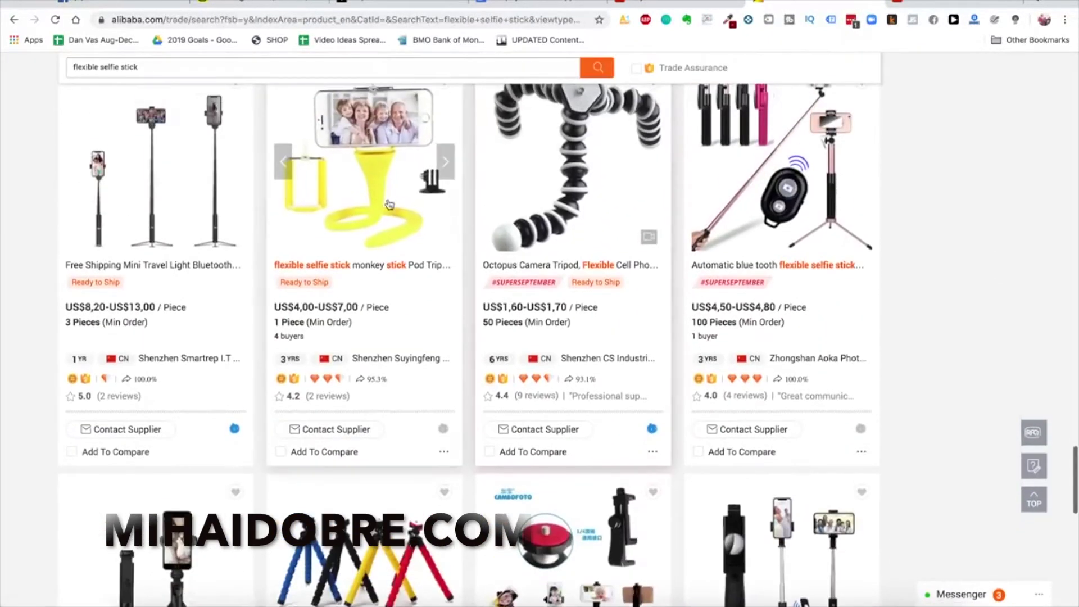
{"action": "right_click", "coordinate": [361, 195]}
{"action": "left_click", "coordinate": [393, 200]}
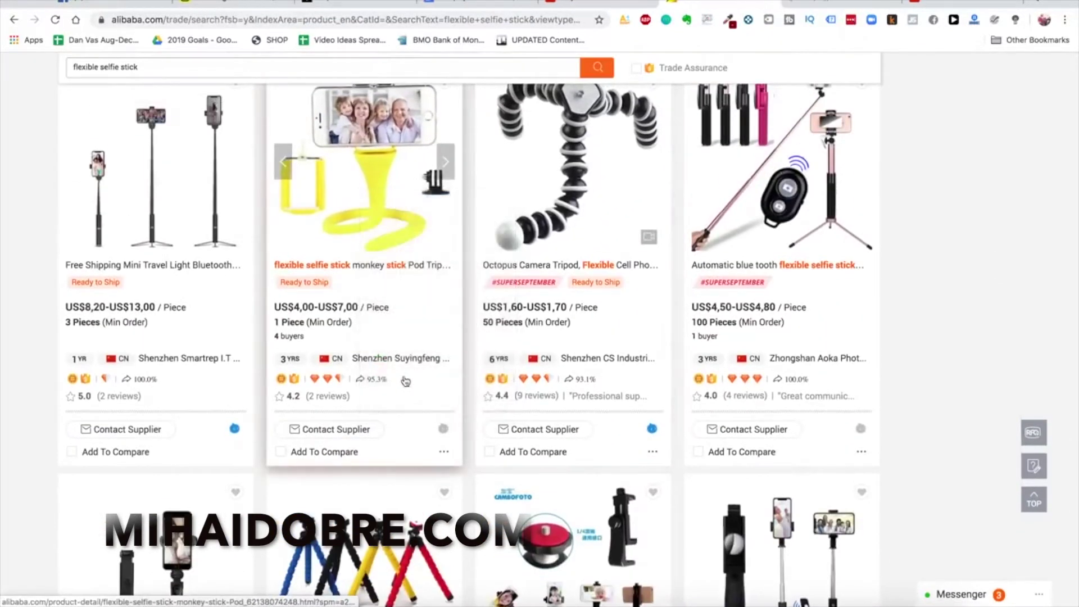
{"action": "scroll", "coordinate": [404, 298], "scroll_direction": "up", "scroll_amount": 1}
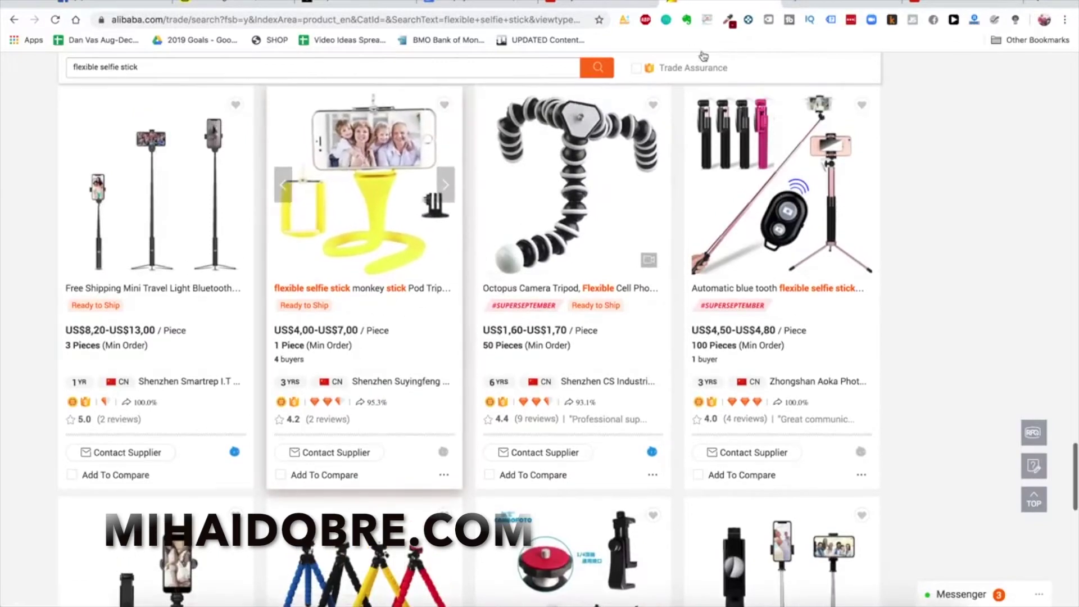
{"action": "scroll", "coordinate": [567, 236], "scroll_direction": "up", "scroll_amount": 1}
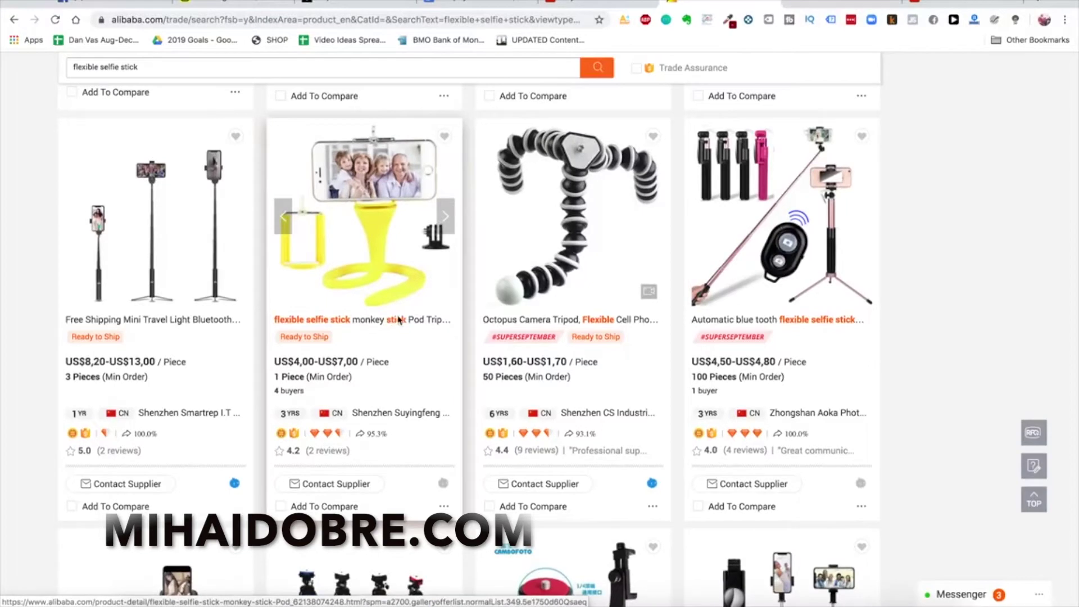
{"action": "scroll", "coordinate": [388, 317], "scroll_direction": "down", "scroll_amount": 1}
{"action": "scroll", "coordinate": [368, 175], "scroll_direction": "up", "scroll_amount": 2}
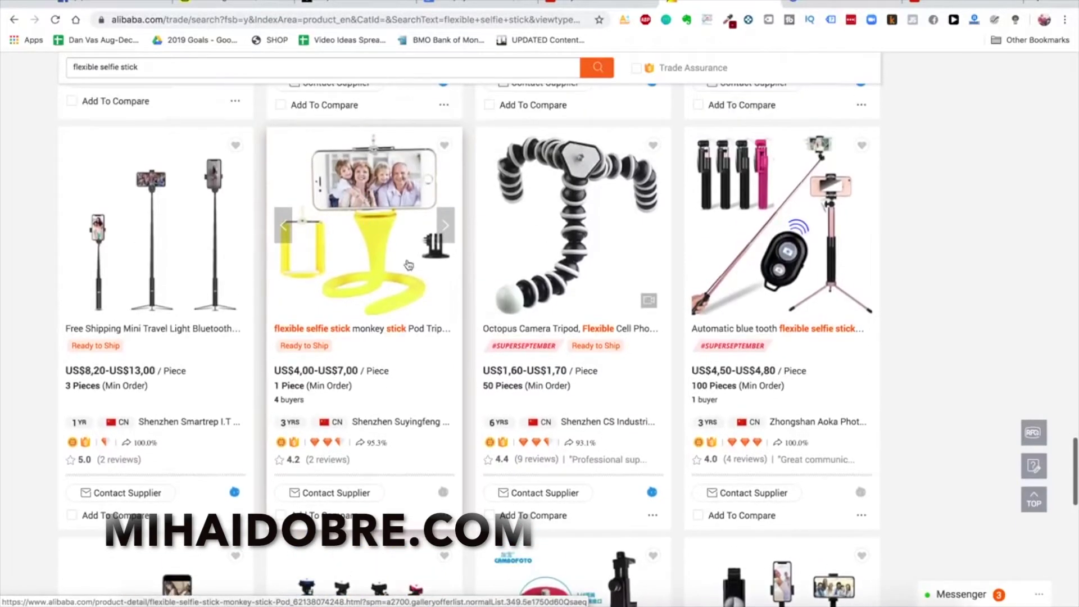
{"action": "left_click", "coordinate": [368, 175]}
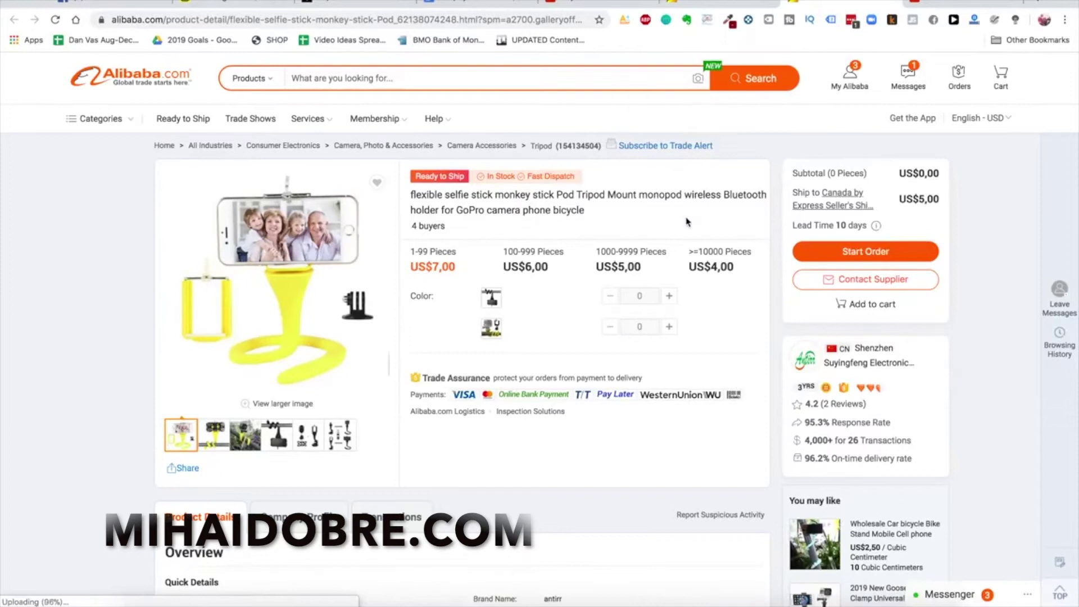
{"action": "scroll", "coordinate": [604, 245], "scroll_direction": "down", "scroll_amount": 1}
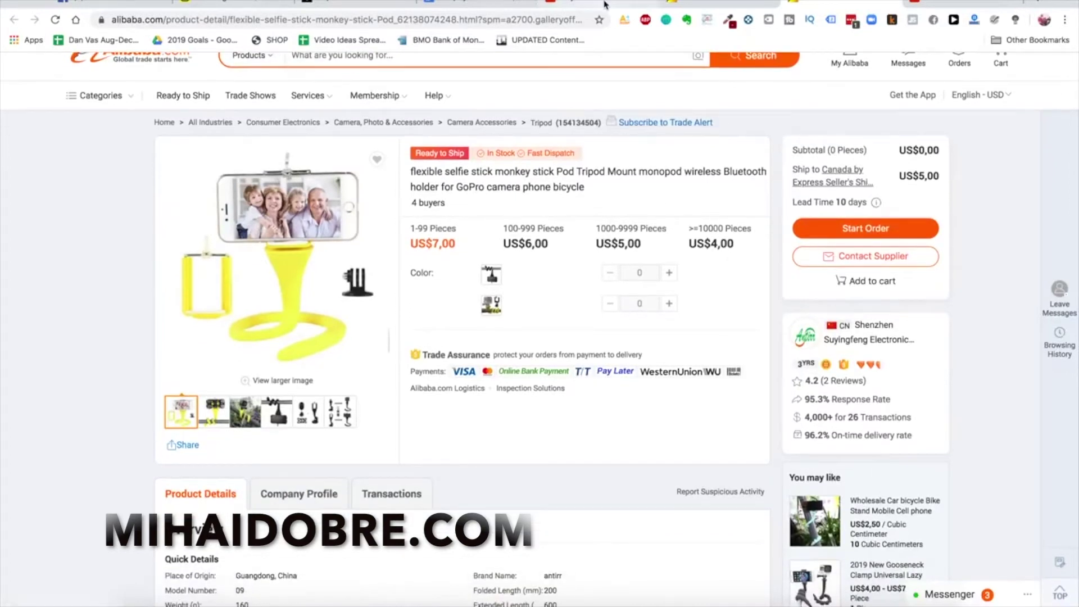
{"action": "scroll", "coordinate": [508, 299], "scroll_direction": "up", "scroll_amount": 1}
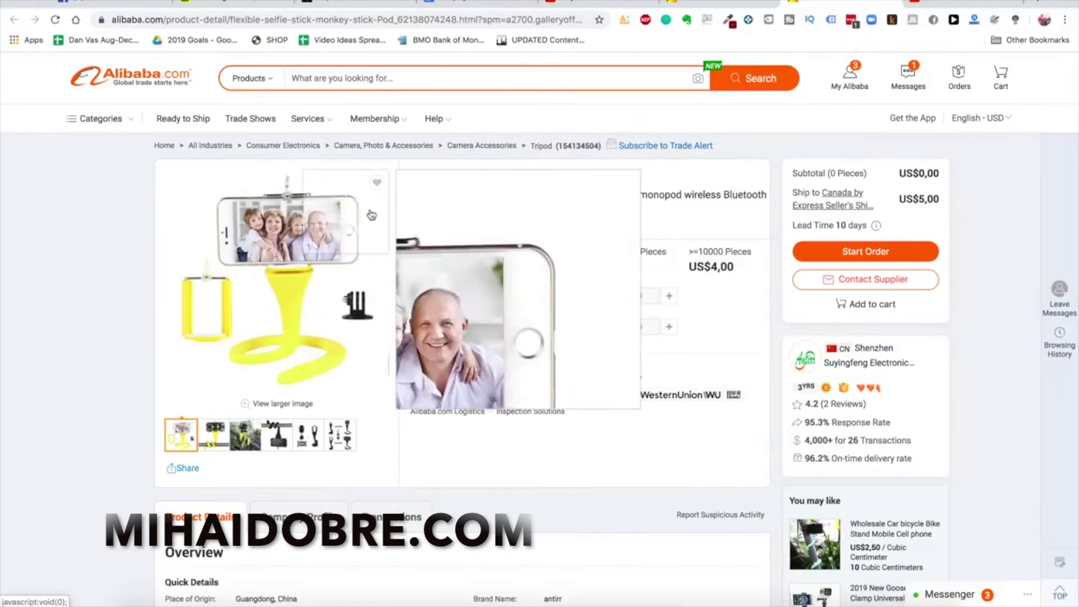
{"action": "left_click", "coordinate": [704, 6]}
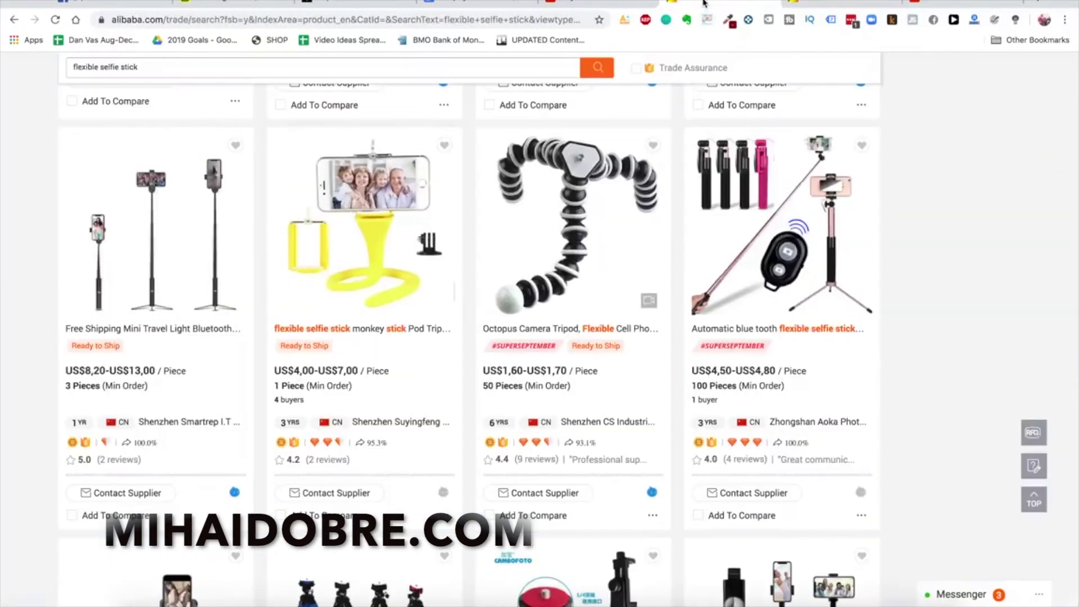
{"action": "left_click", "coordinate": [590, 5]}
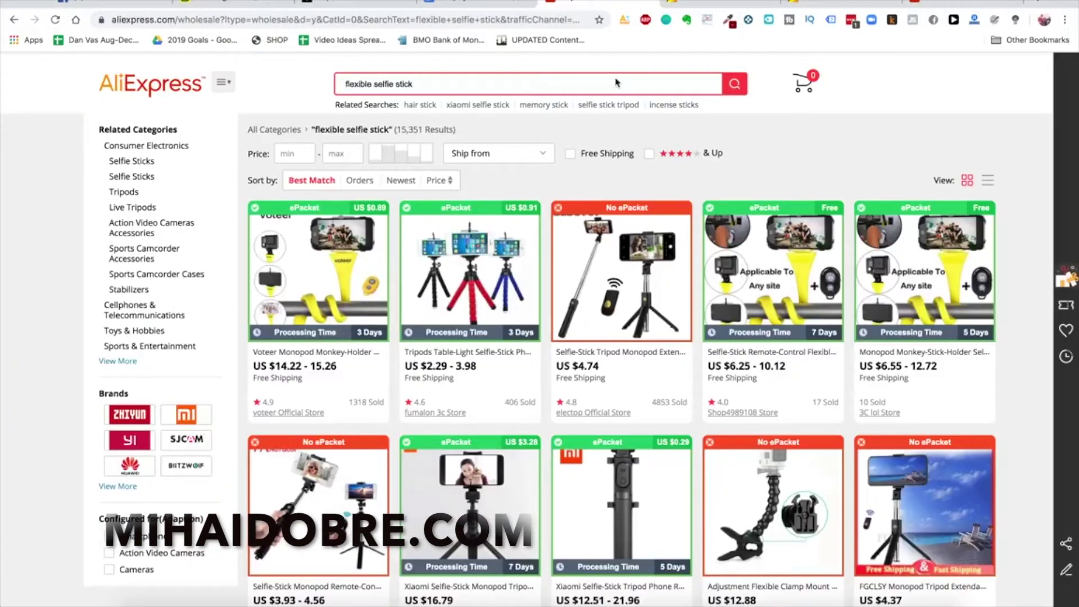
{"action": "left_click", "coordinate": [841, 5]}
{"action": "scroll", "coordinate": [610, 269], "scroll_direction": "down", "scroll_amount": 1}
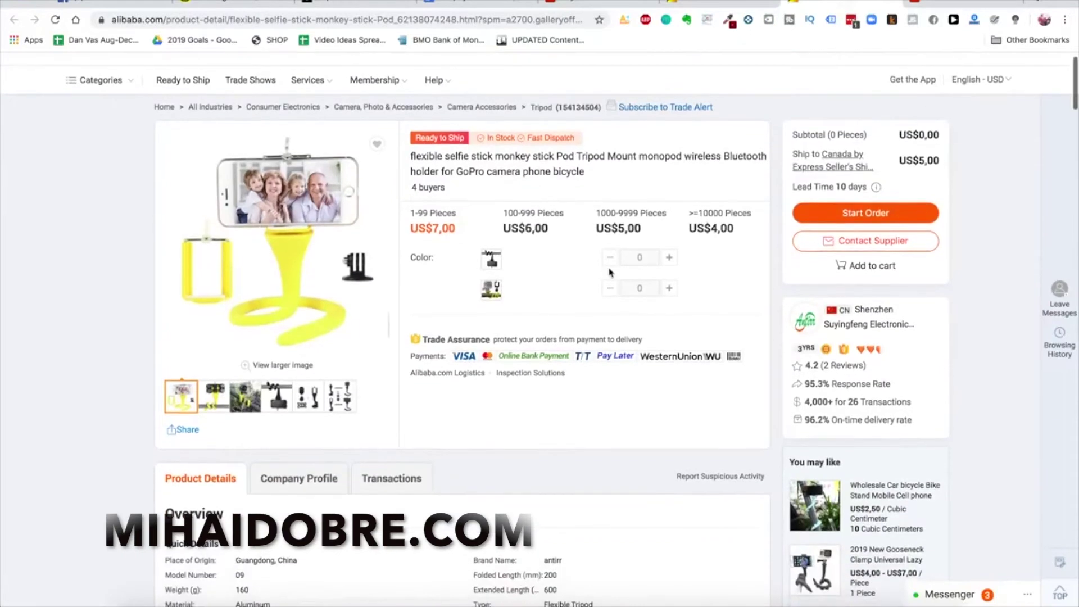
Open a Contact Supplier inquiry and set the quantity to 10000
{"action": "left_click", "coordinate": [874, 243]}
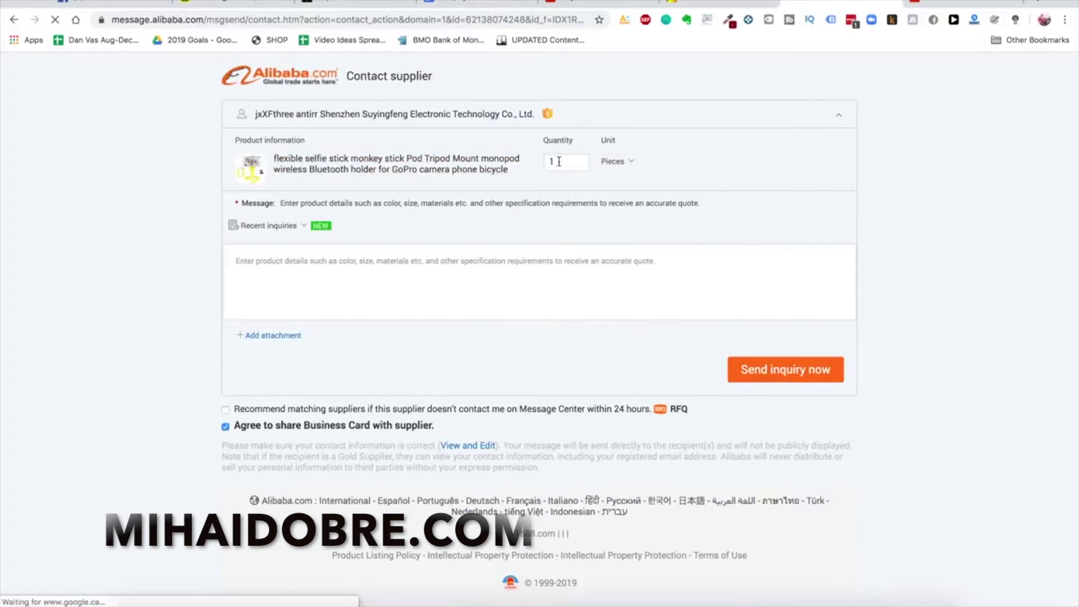
{"action": "double_click", "coordinate": [558, 162]}
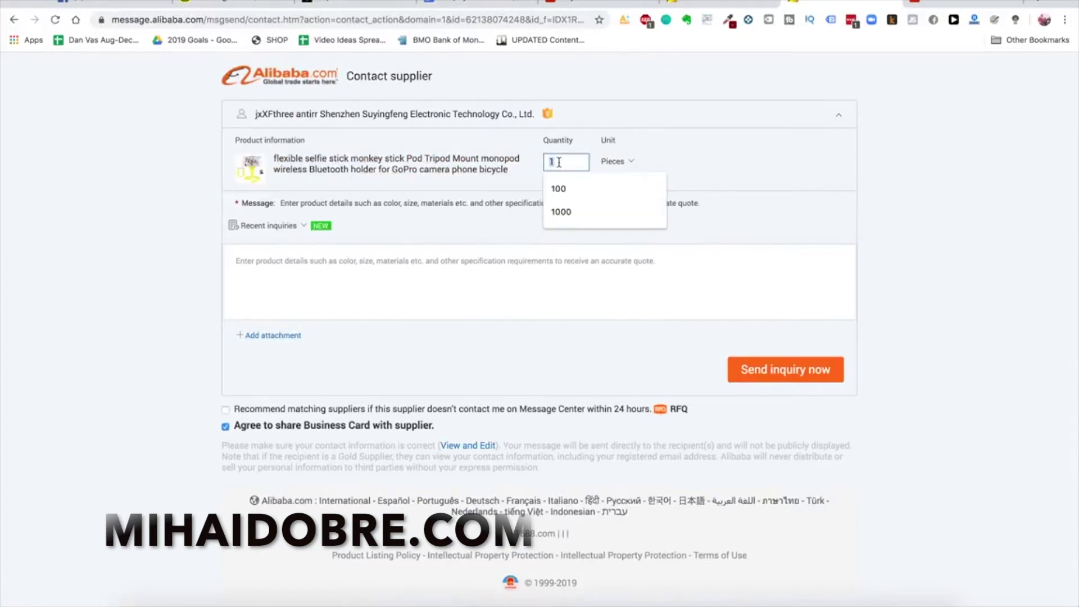
{"action": "type", "text": "10000"}
{"action": "left_click", "coordinate": [545, 287]}
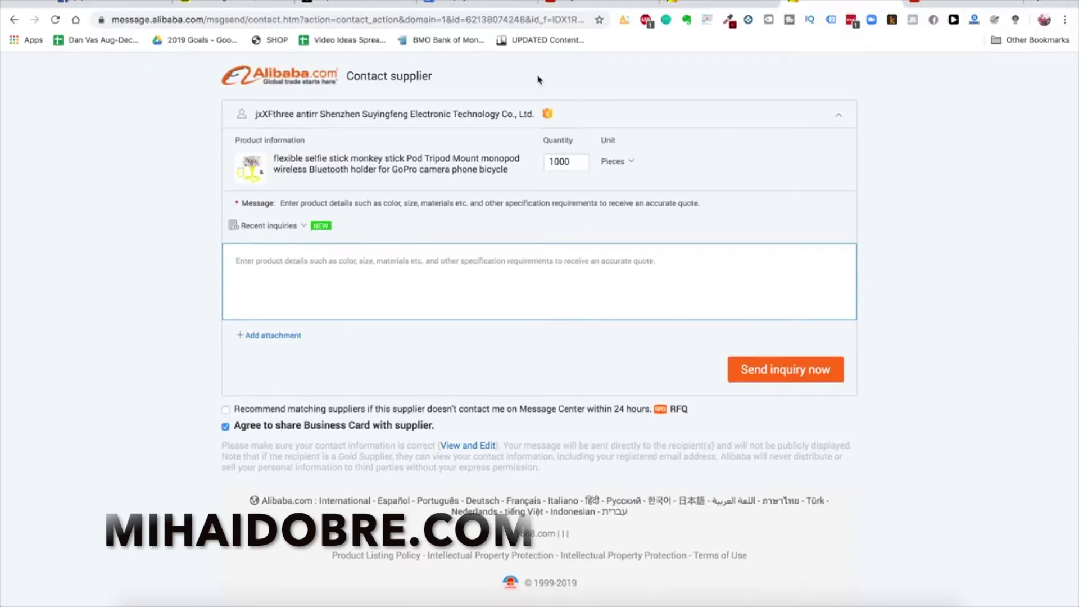
Paste the supplier letter template from the Google Doc into the inquiry message
{"action": "left_click", "coordinate": [489, 6]}
{"action": "key", "text": "ctrl+c"}
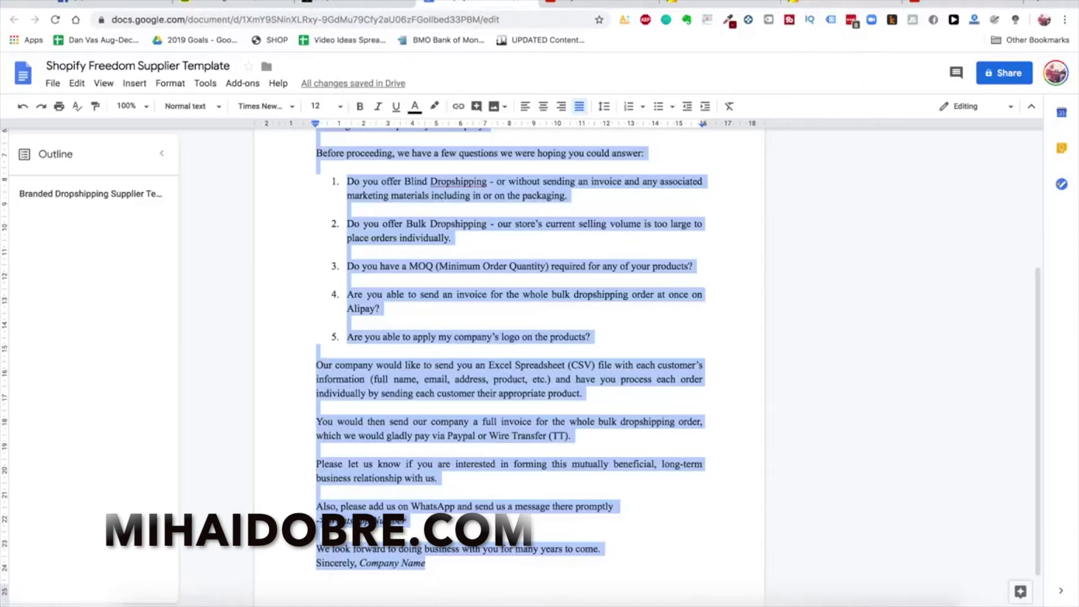
{"action": "left_click", "coordinate": [854, 11]}
{"action": "left_click", "coordinate": [530, 271]}
{"action": "key", "text": "ctrl+v"}
{"action": "scroll", "coordinate": [502, 277], "scroll_direction": "up", "scroll_amount": 10}
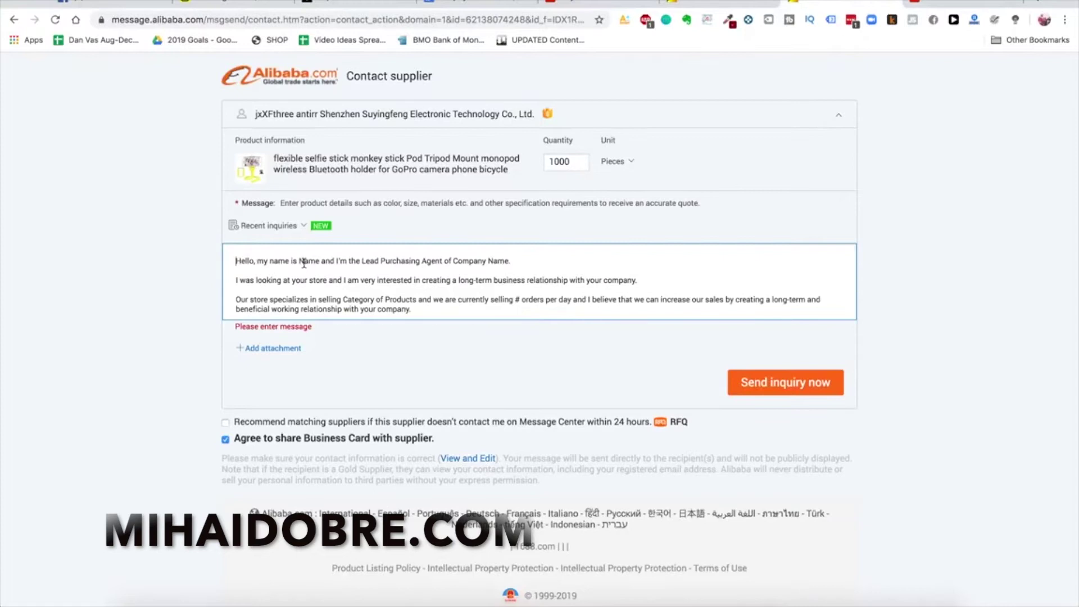
{"action": "scroll", "coordinate": [466, 263], "scroll_direction": "down", "scroll_amount": 5}
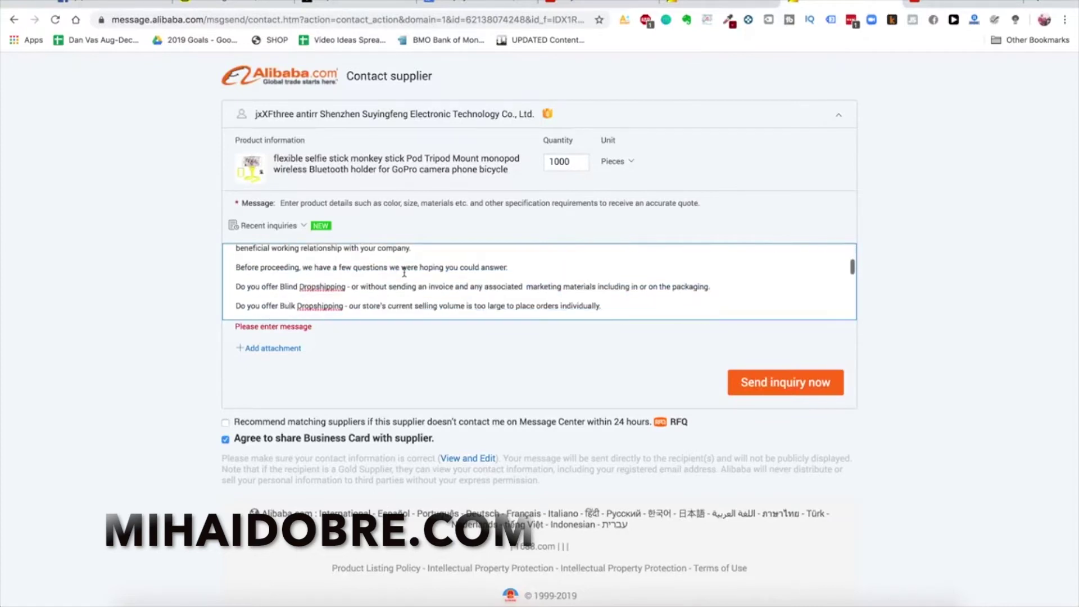
{"action": "scroll", "coordinate": [404, 272], "scroll_direction": "down", "scroll_amount": 5}
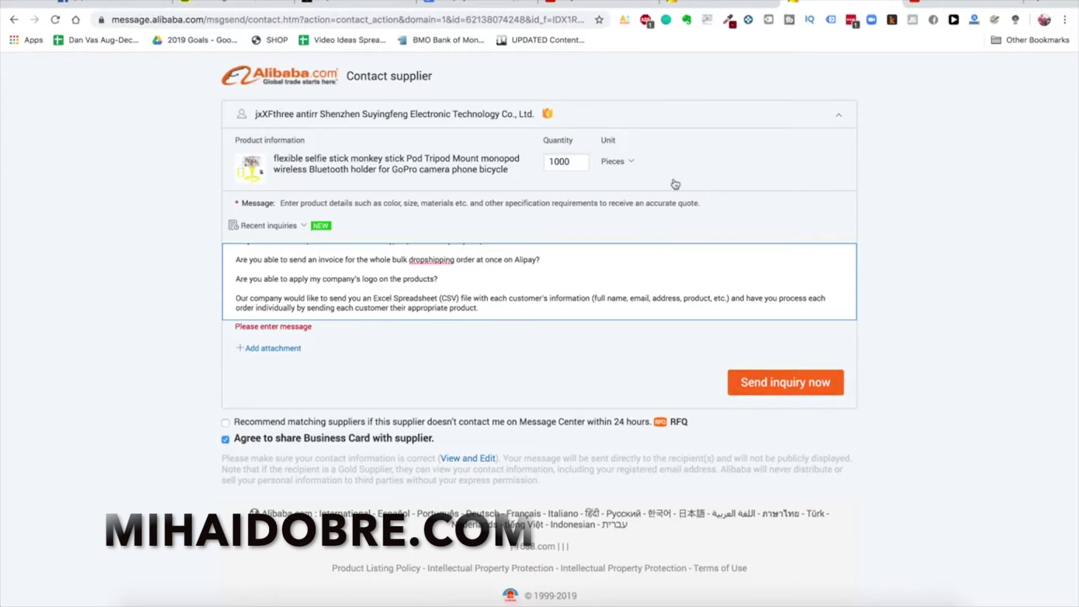
{"action": "left_click", "coordinate": [725, 7]}
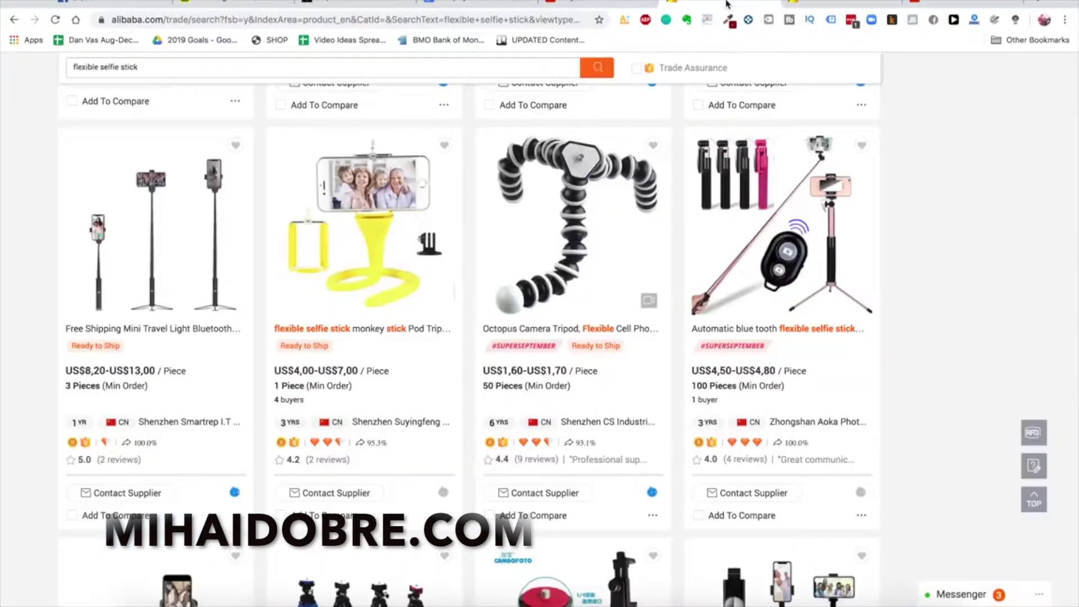
Open the Shenzhen Suyingfeng supplier's company profile and scroll through its overview
{"action": "scroll", "coordinate": [608, 244], "scroll_direction": "up", "scroll_amount": 4}
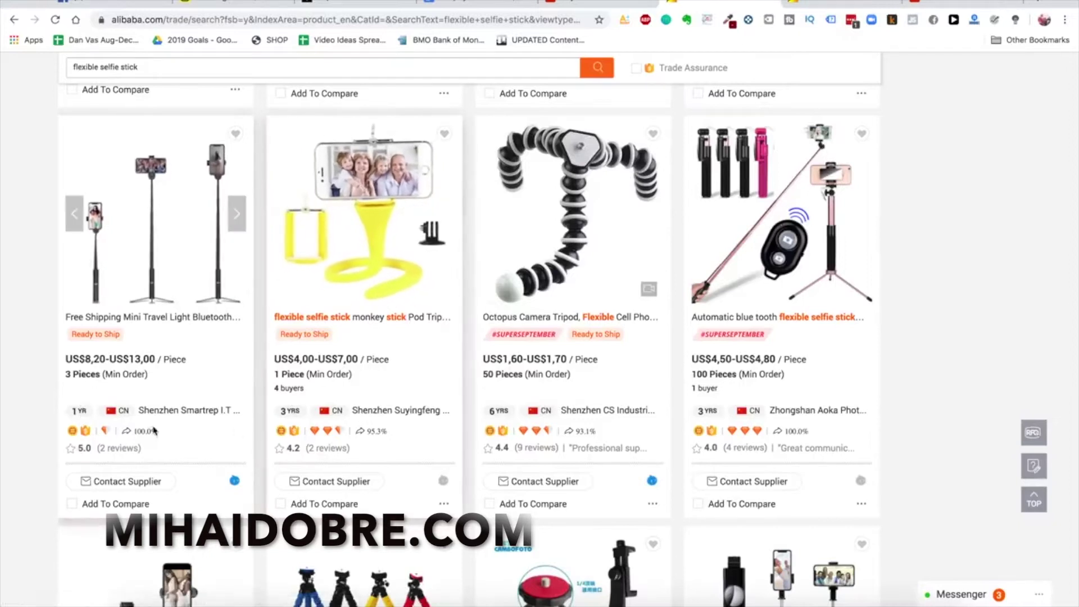
{"action": "left_click", "coordinate": [406, 415]}
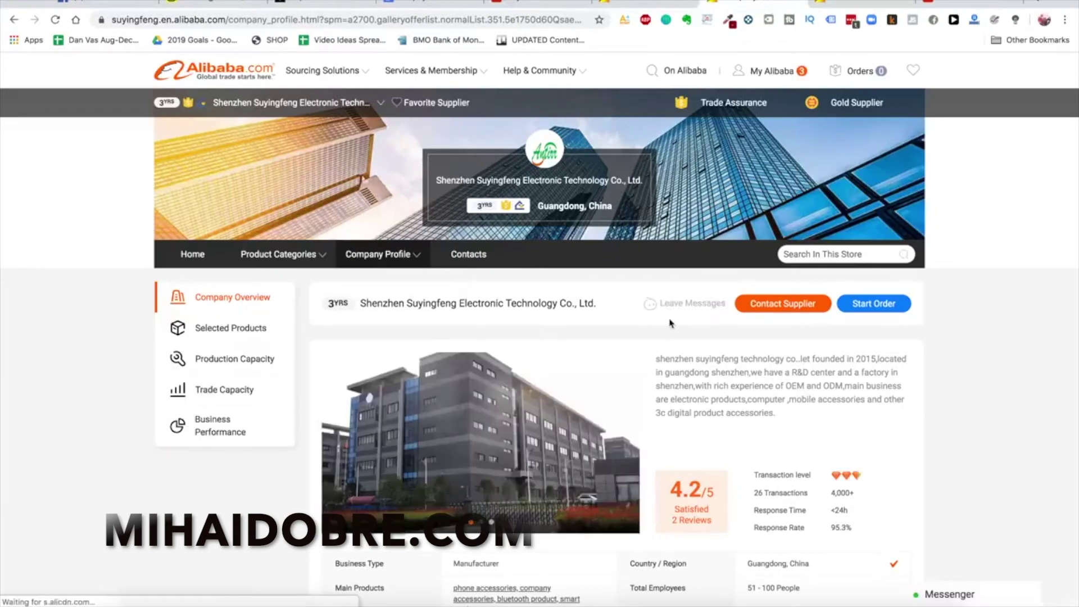
{"action": "scroll", "coordinate": [674, 325], "scroll_direction": "down", "scroll_amount": 5}
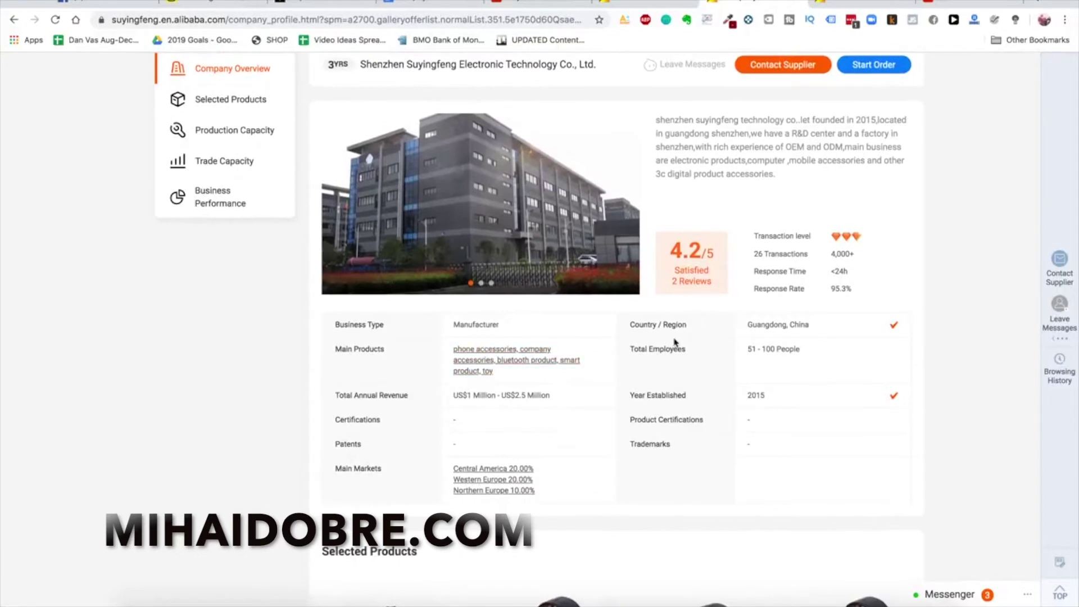
{"action": "scroll", "coordinate": [675, 341], "scroll_direction": "down", "scroll_amount": 6}
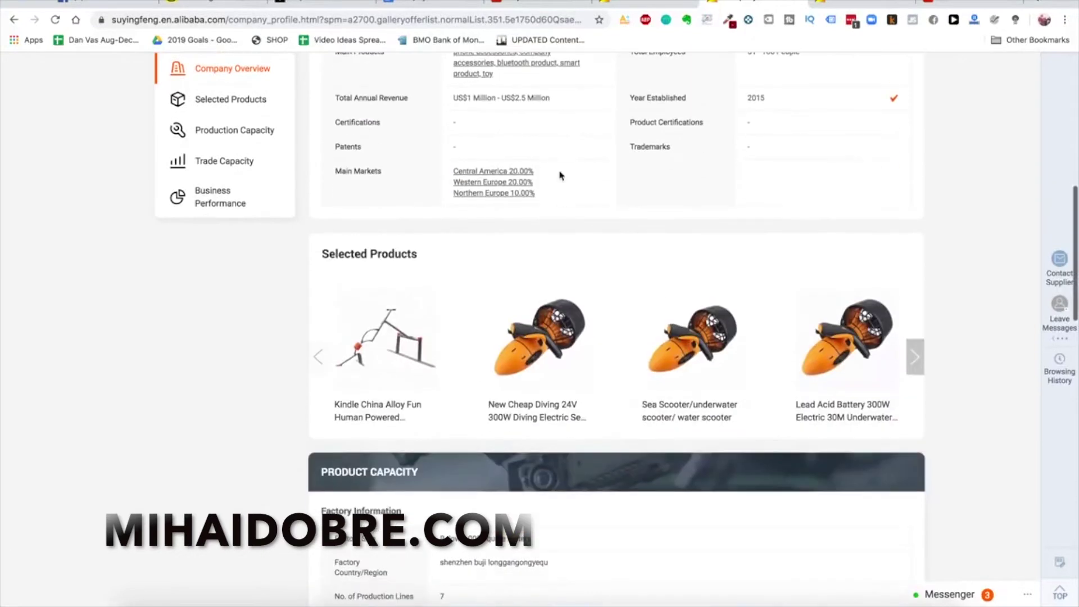
{"action": "scroll", "coordinate": [559, 175], "scroll_direction": "up", "scroll_amount": 4}
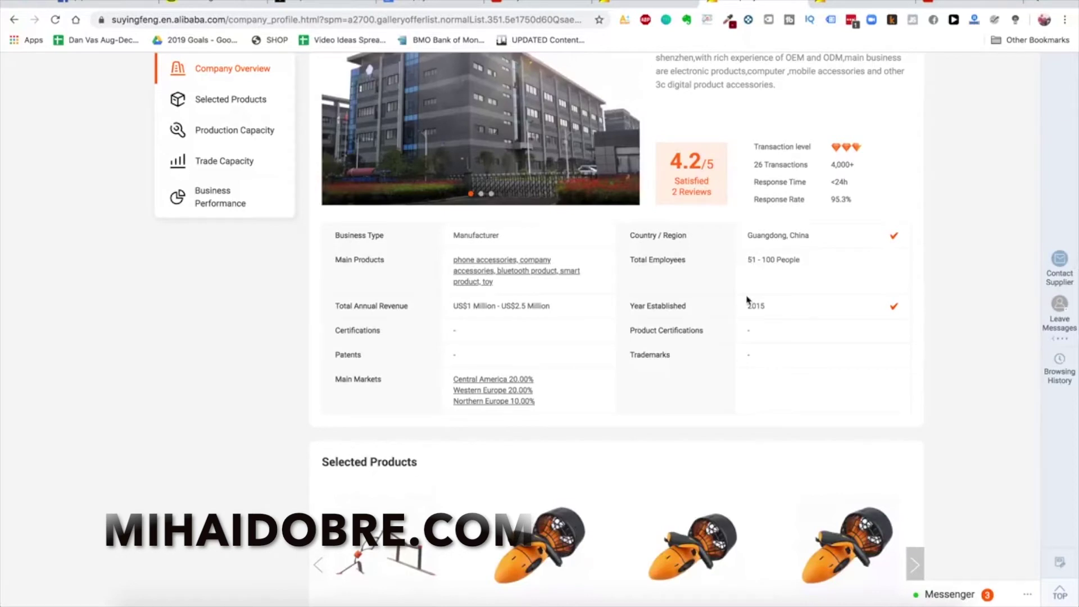
{"action": "scroll", "coordinate": [748, 299], "scroll_direction": "up", "scroll_amount": 4}
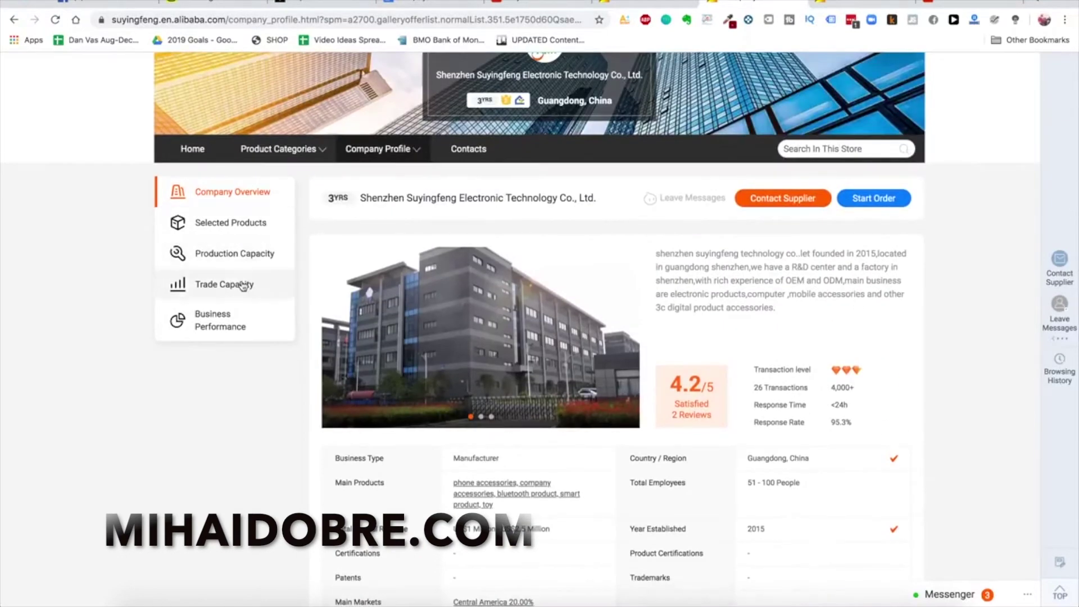
{"action": "scroll", "coordinate": [261, 293], "scroll_direction": "down", "scroll_amount": 3}
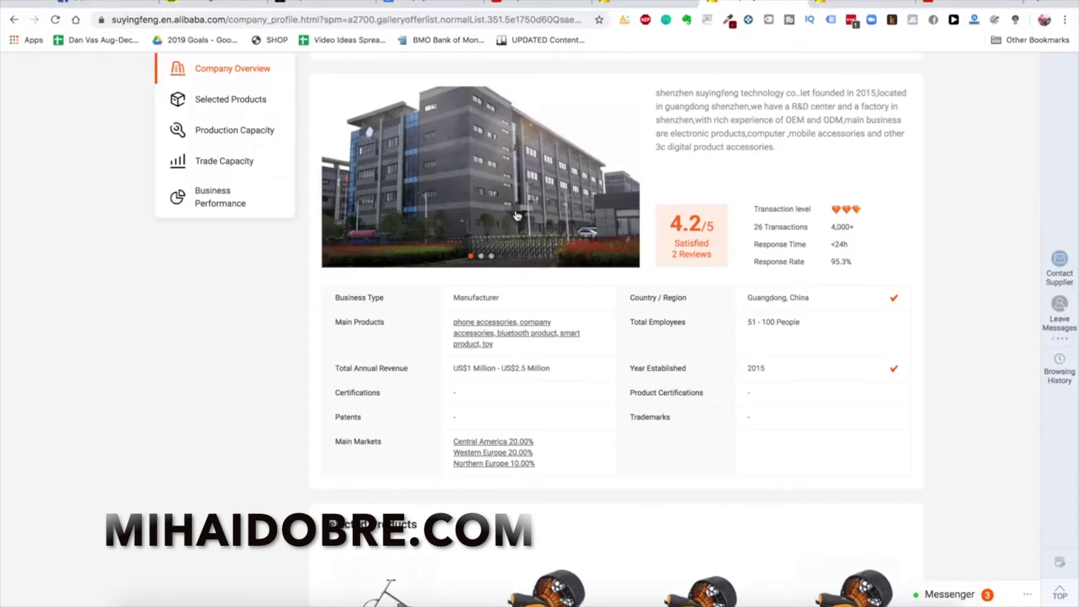
{"action": "scroll", "coordinate": [517, 214], "scroll_direction": "up", "scroll_amount": 1}
Flip through the second and third company gallery photos, then review the overview again
{"action": "left_click", "coordinate": [481, 276]}
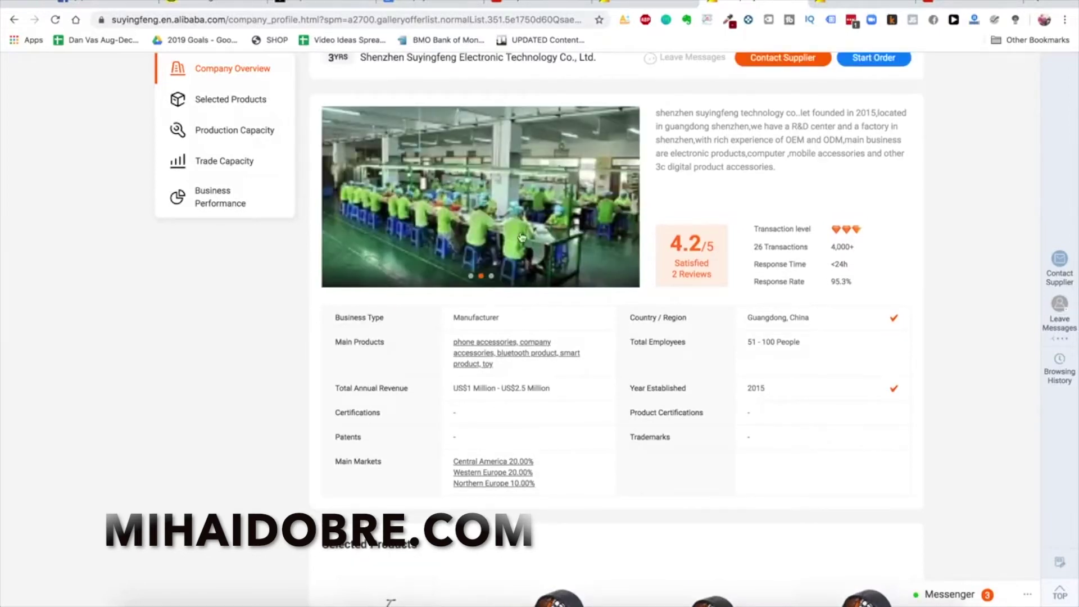
{"action": "left_click", "coordinate": [492, 277]}
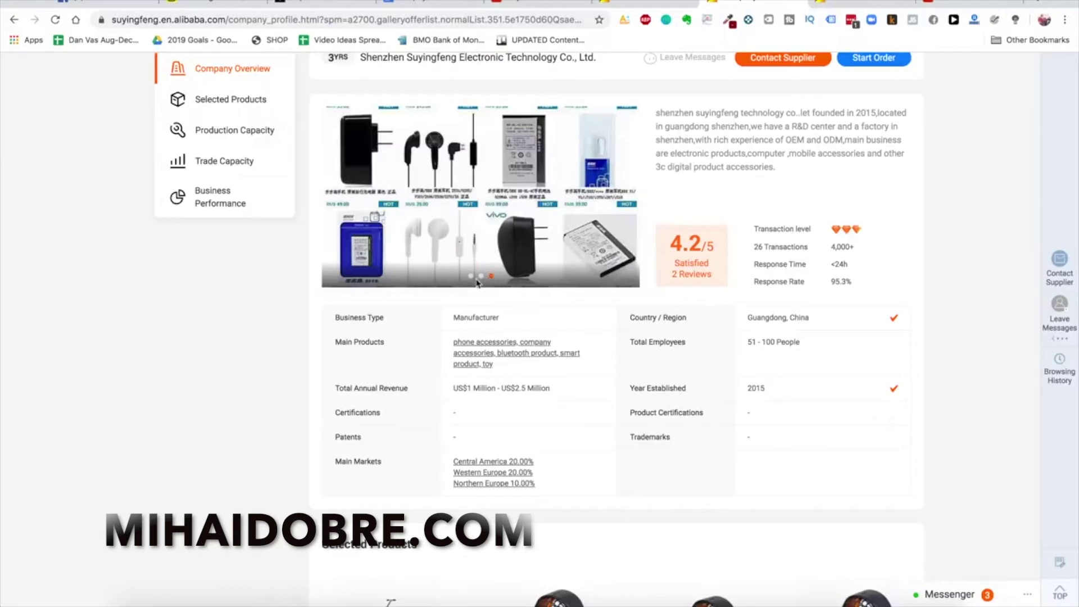
{"action": "left_click", "coordinate": [471, 277]}
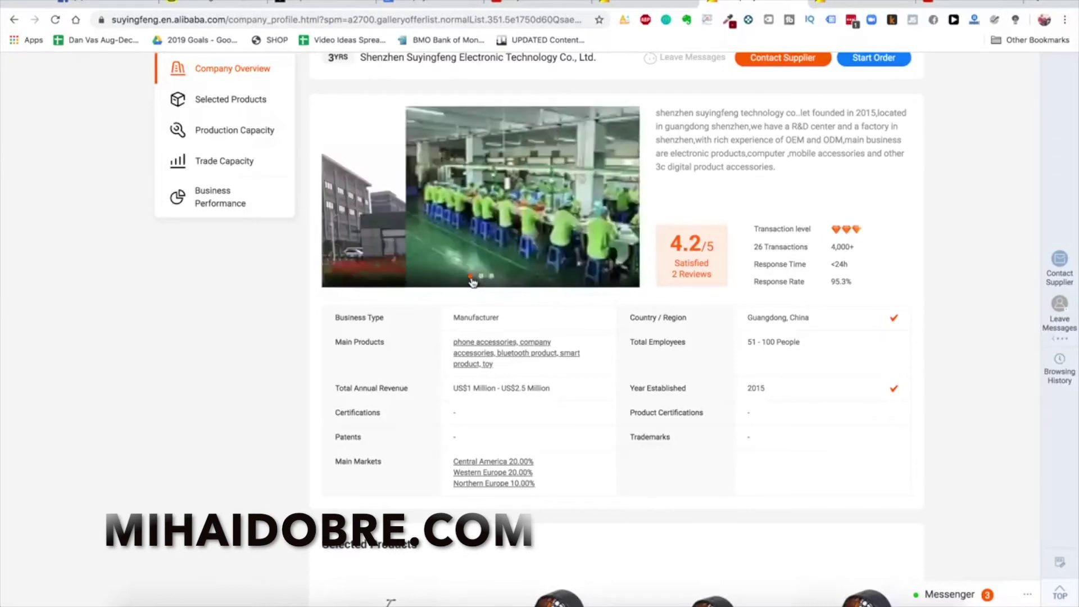
{"action": "scroll", "coordinate": [550, 360], "scroll_direction": "up", "scroll_amount": 1}
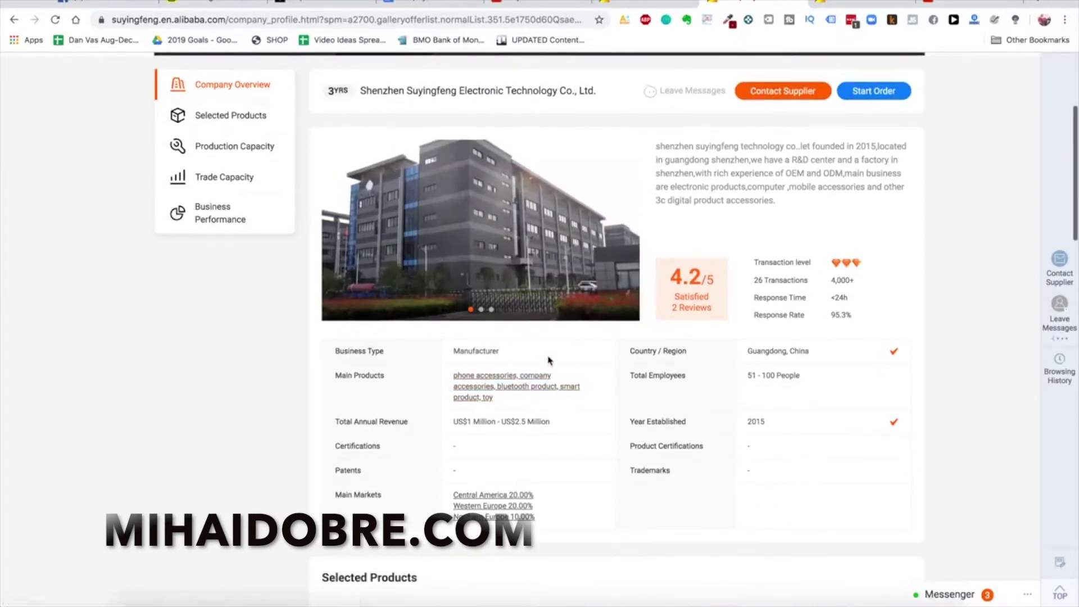
{"action": "scroll", "coordinate": [559, 417], "scroll_direction": "down", "scroll_amount": 12}
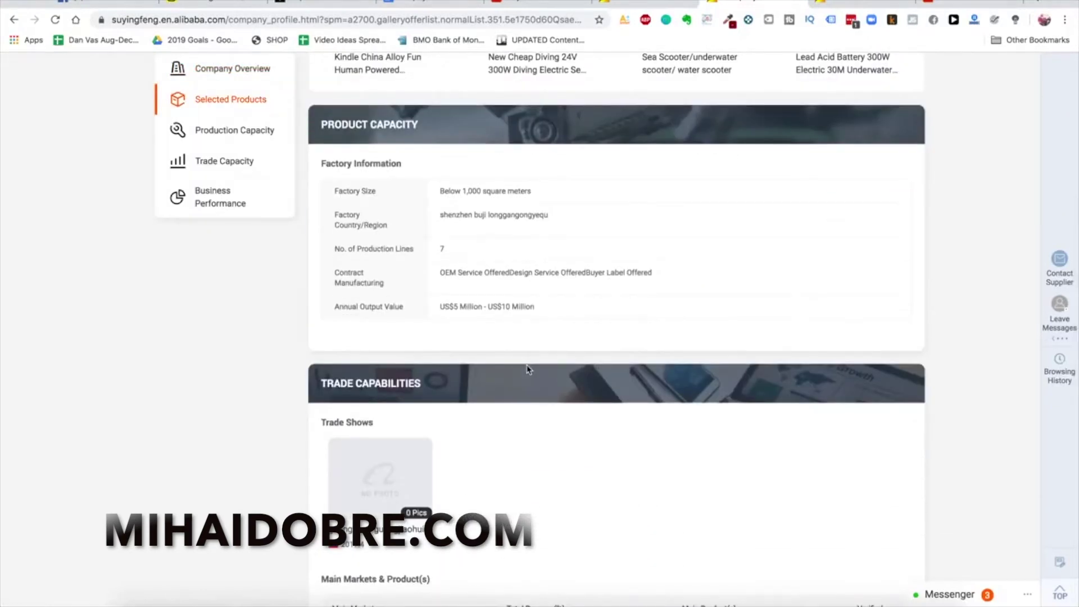
{"action": "scroll", "coordinate": [528, 305], "scroll_direction": "up", "scroll_amount": 12}
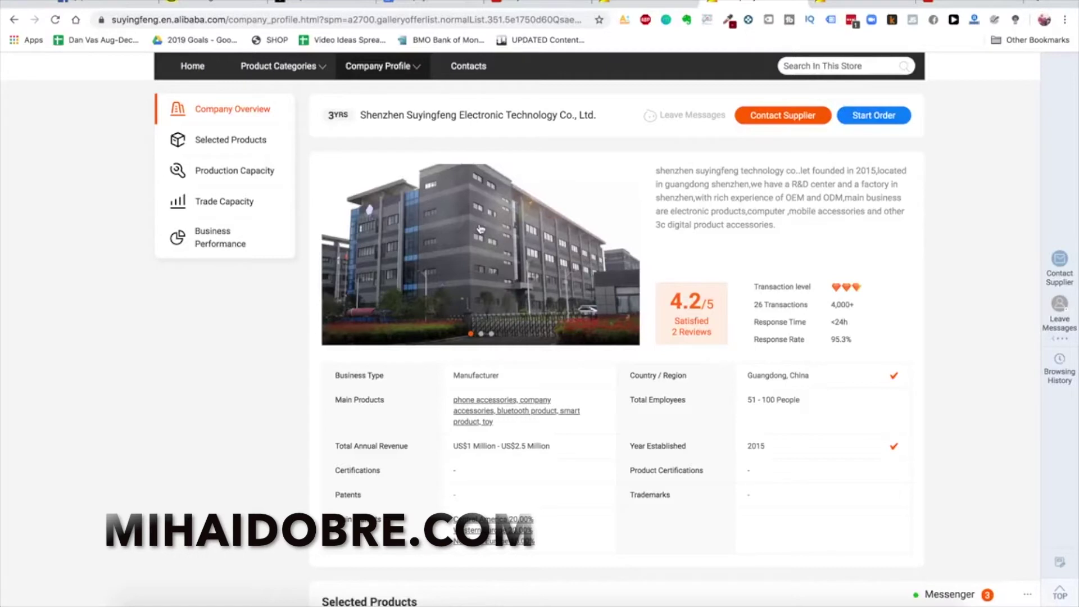
{"action": "scroll", "coordinate": [582, 246], "scroll_direction": "up", "scroll_amount": 1}
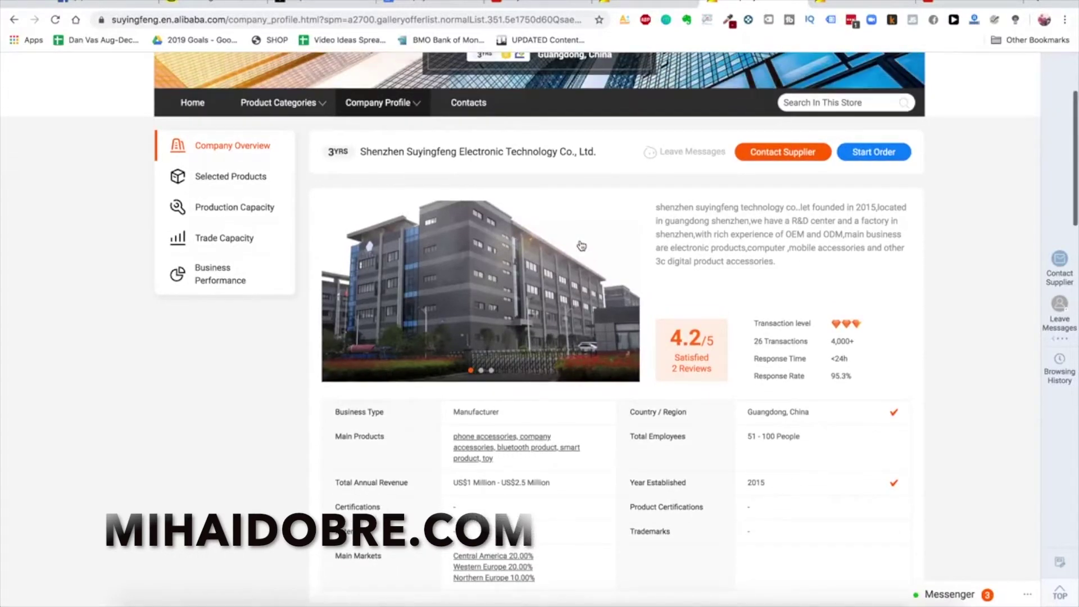
{"action": "scroll", "coordinate": [581, 245], "scroll_direction": "down", "scroll_amount": 2}
{"action": "scroll", "coordinate": [583, 264], "scroll_direction": "up", "scroll_amount": 2}
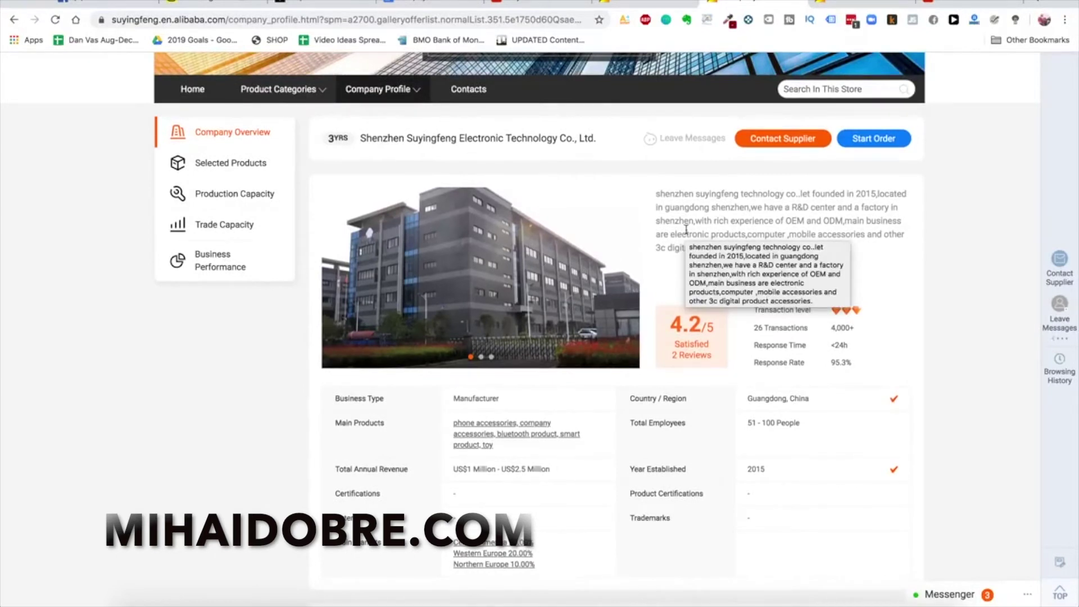
{"action": "scroll", "coordinate": [713, 257], "scroll_direction": "up", "scroll_amount": 1}
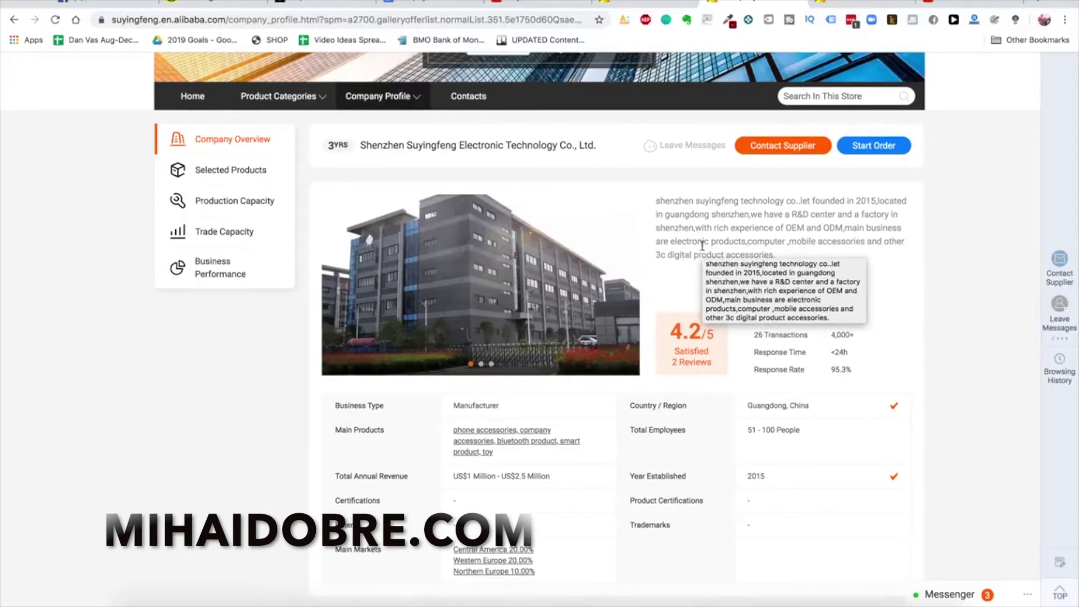
{"action": "scroll", "coordinate": [702, 250], "scroll_direction": "up", "scroll_amount": 1}
{"action": "scroll", "coordinate": [696, 281], "scroll_direction": "down", "scroll_amount": 3}
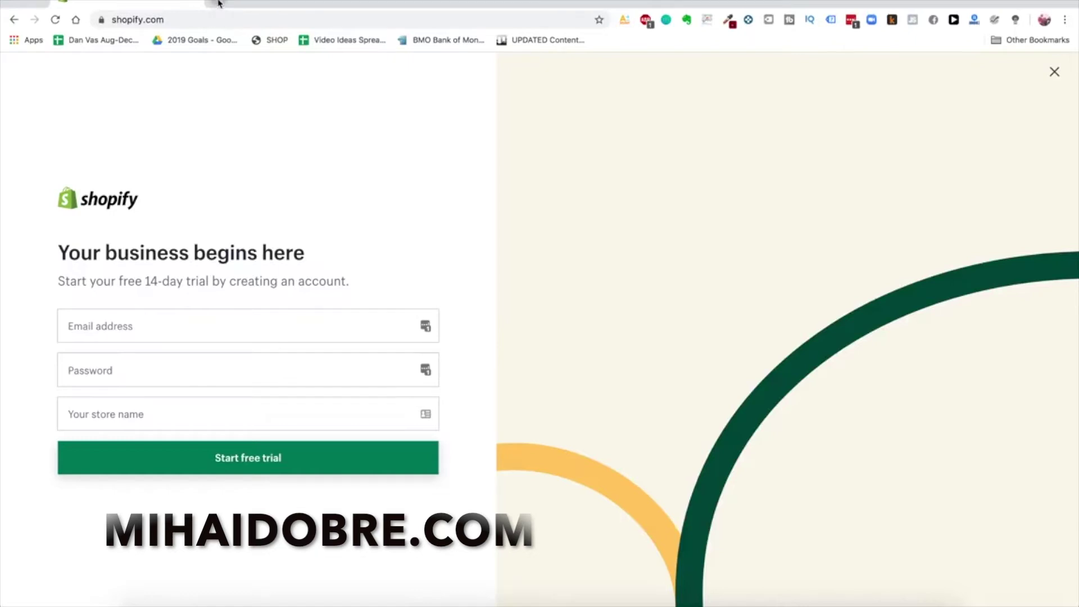
Start a personal Google account with first name Glowy and last name Skin
{"action": "left_click", "coordinate": [219, 2]}
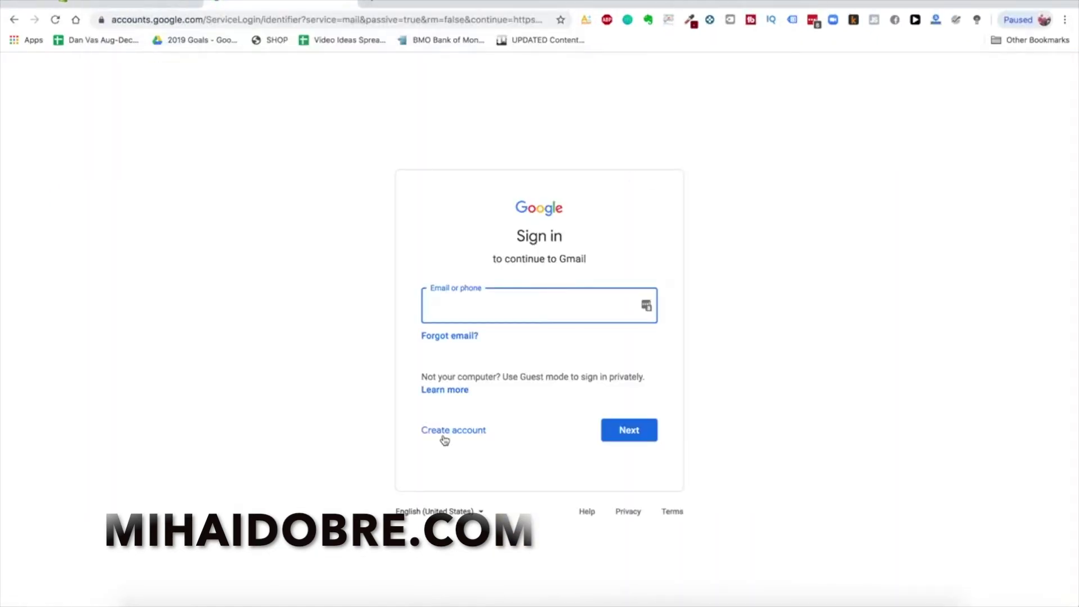
{"action": "left_click", "coordinate": [461, 434]}
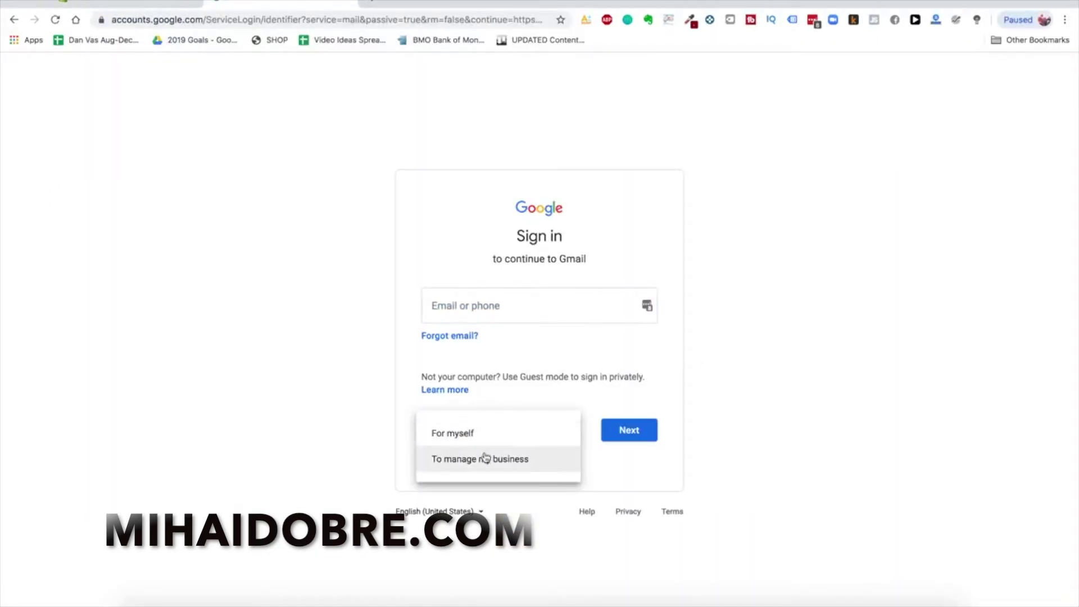
{"action": "left_click", "coordinate": [494, 440]}
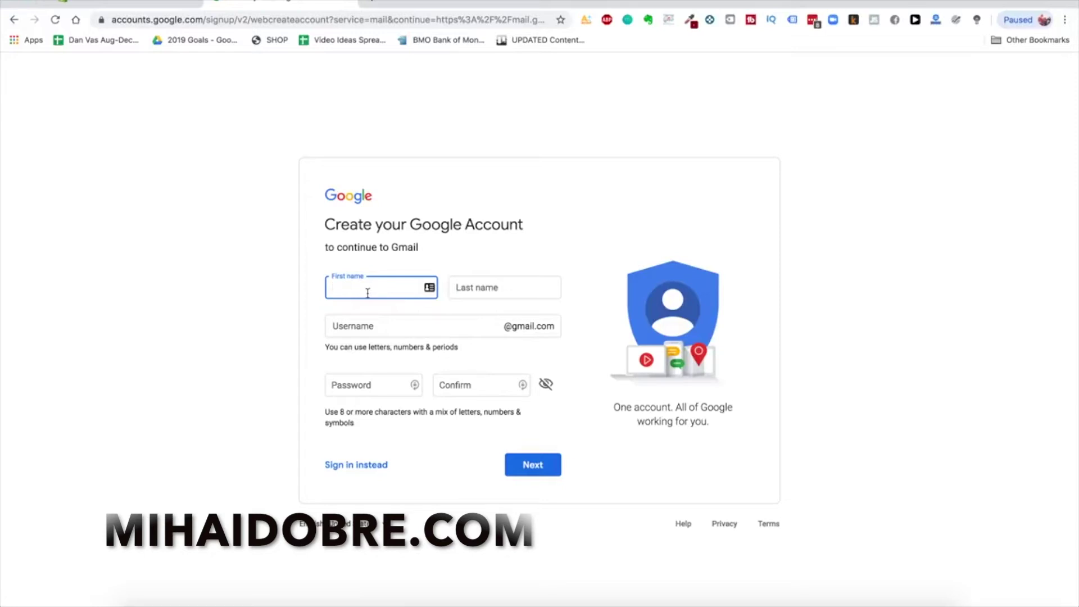
{"action": "type", "text": "Glowy"}
{"action": "key", "text": "Tab"}
{"action": "type", "text": "Skin"}
{"action": "left_click", "coordinate": [236, 259]}
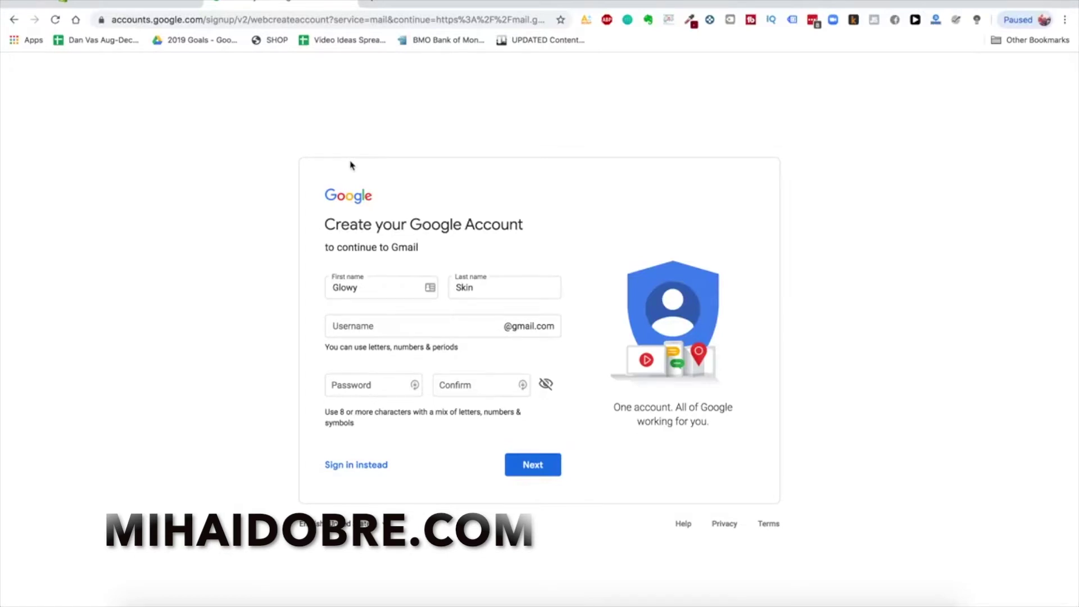
Choose the suggested store-based Gmail username, then return to the Shopify signup tab
{"action": "left_click", "coordinate": [400, 327]}
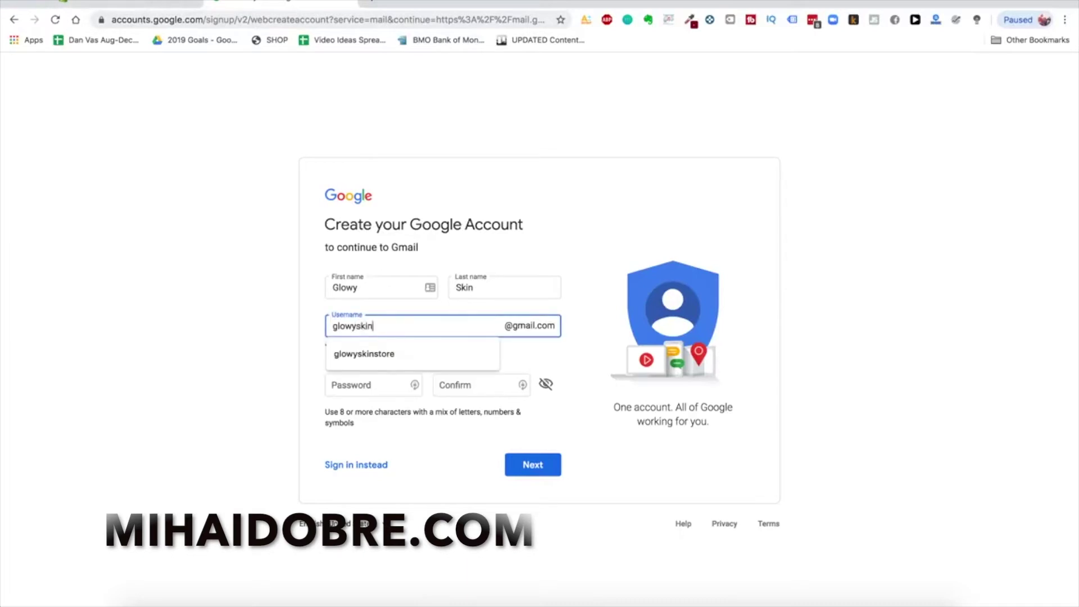
{"action": "left_click", "coordinate": [412, 357]}
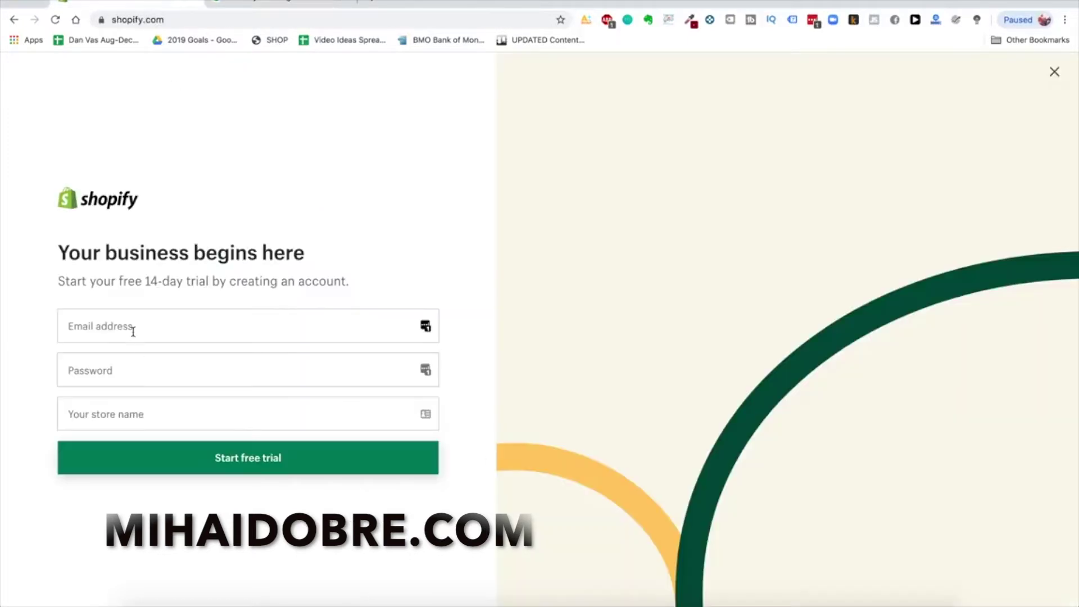
{"action": "left_click", "coordinate": [133, 331]}
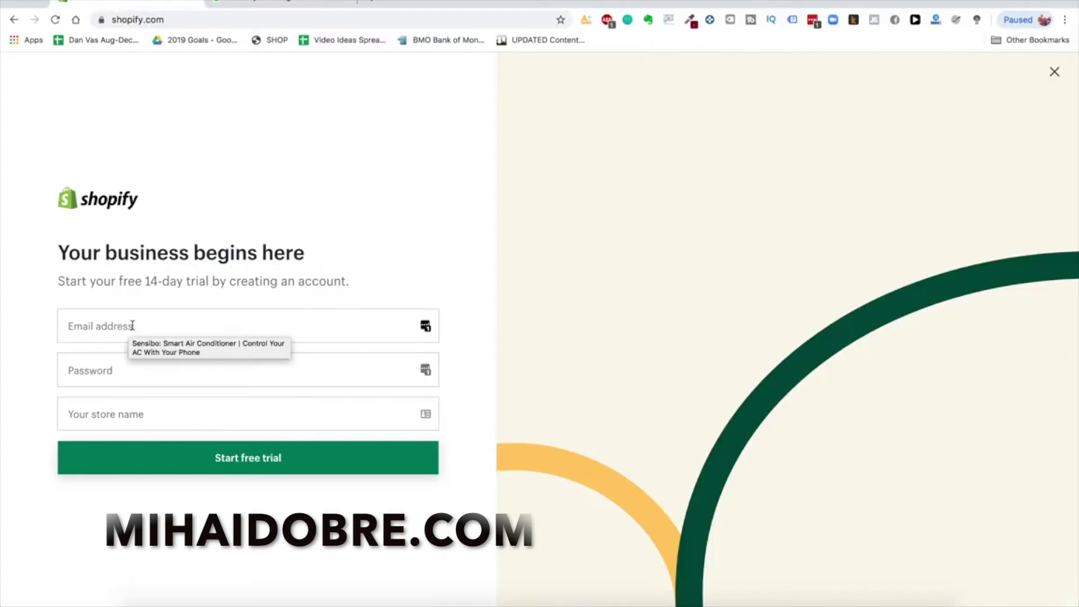
Autofill the new Gmail address and password, and enter the store name Glowy Skin Co
{"action": "left_click", "coordinate": [214, 353]}
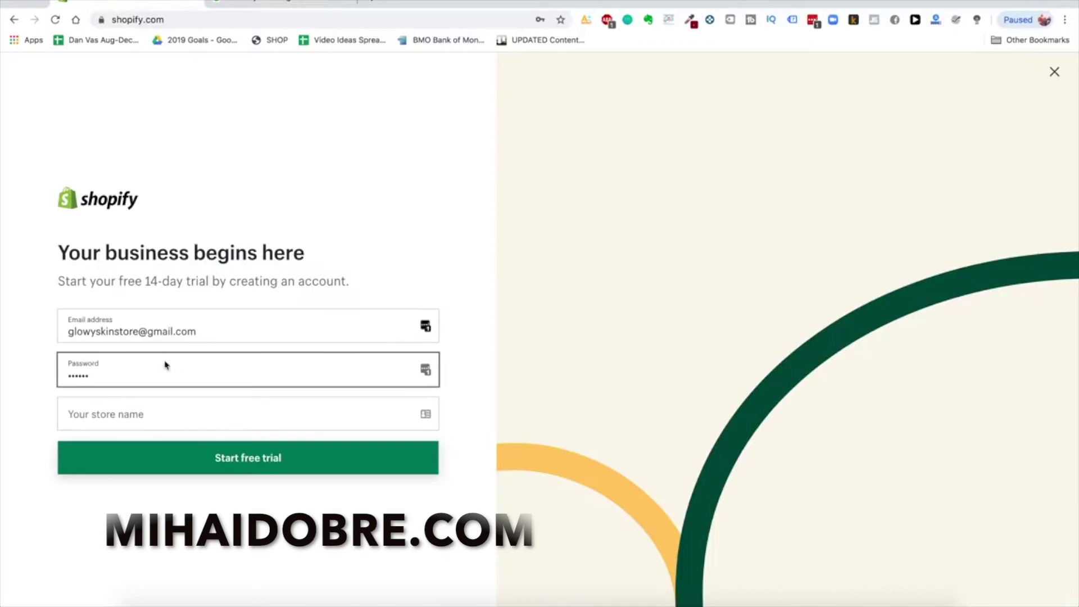
{"action": "left_click", "coordinate": [157, 420]}
{"action": "type", "text": "Glowy Skin"}
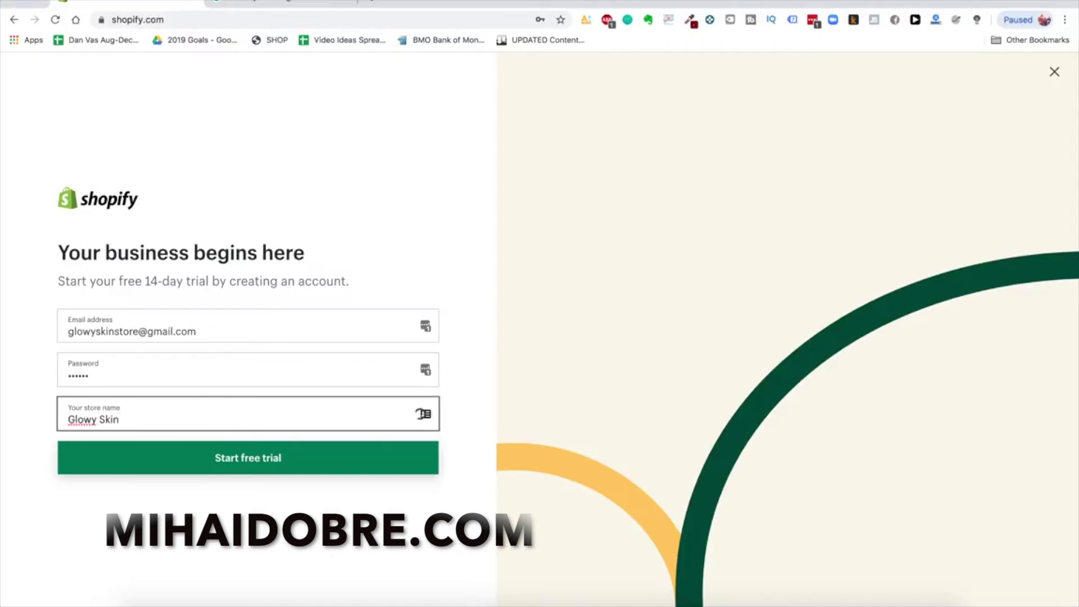
{"action": "type", "text": " Co"}
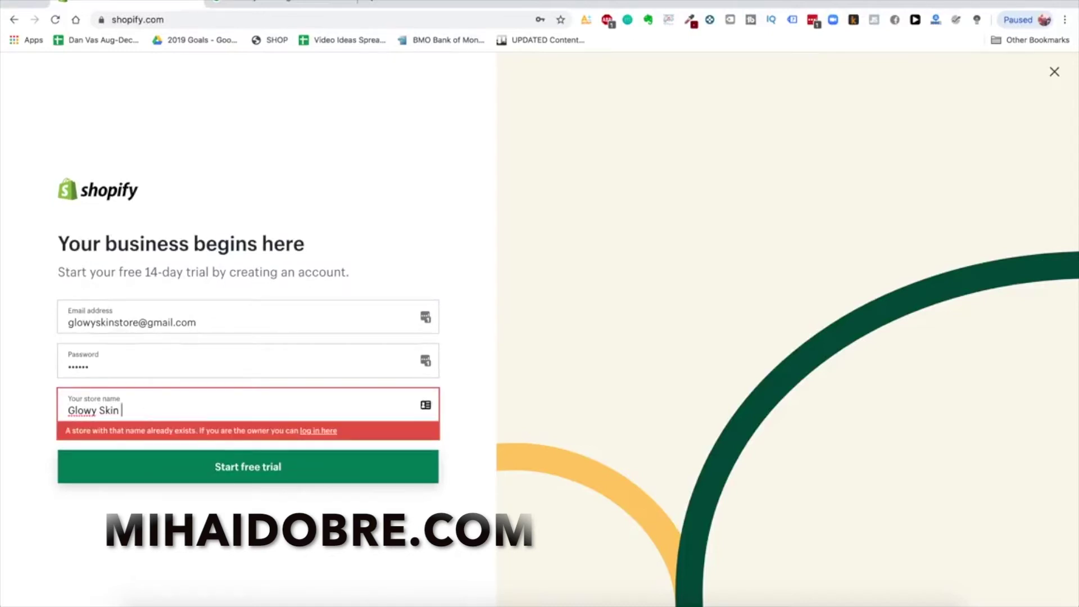
{"action": "left_click_drag", "start_coordinate": [120, 410], "coordinate": [146, 410]}
{"action": "left_click", "coordinate": [110, 415]}
{"action": "left_click", "coordinate": [146, 411]}
Search 'google domains' in a new tab and open the Google Domains site
{"action": "left_click", "coordinate": [375, 3]}
{"action": "type", "text": "google do"}
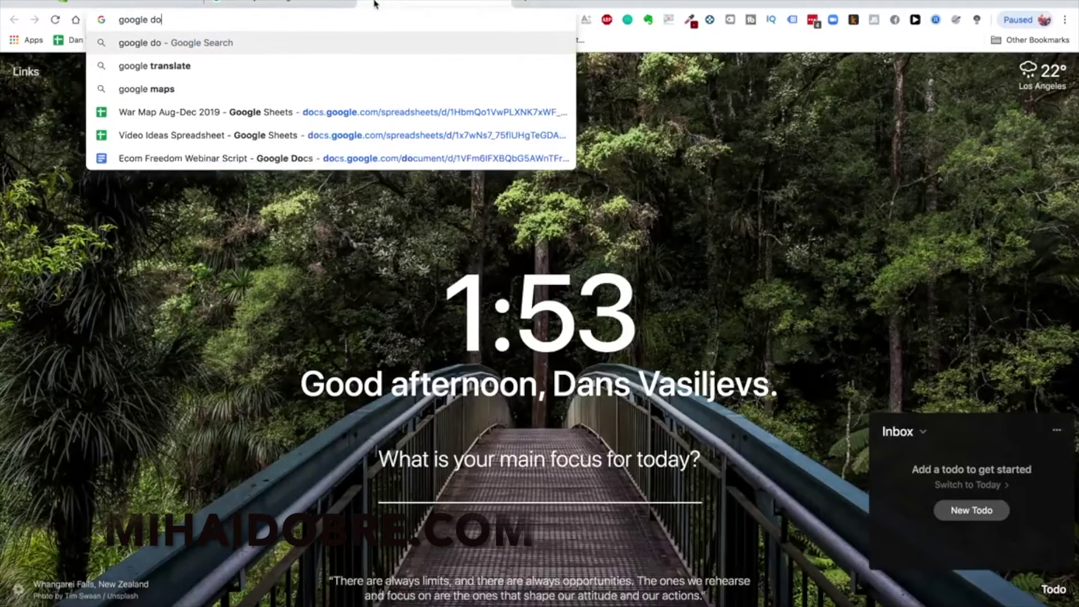
{"action": "type", "text": "mains"}
{"action": "key", "text": "Return"}
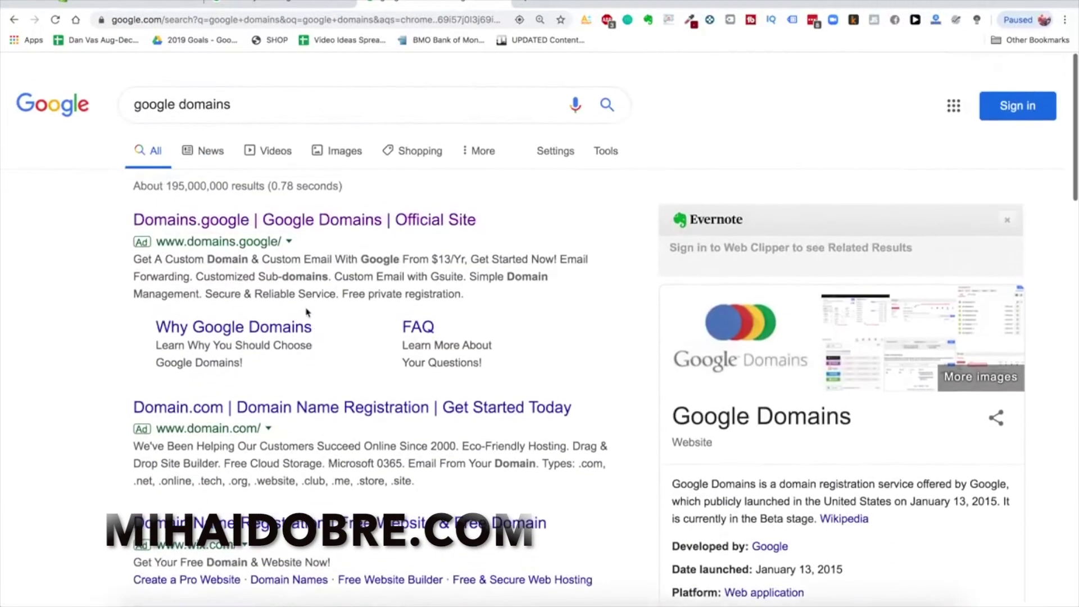
{"action": "scroll", "coordinate": [316, 334], "scroll_direction": "down", "scroll_amount": 1}
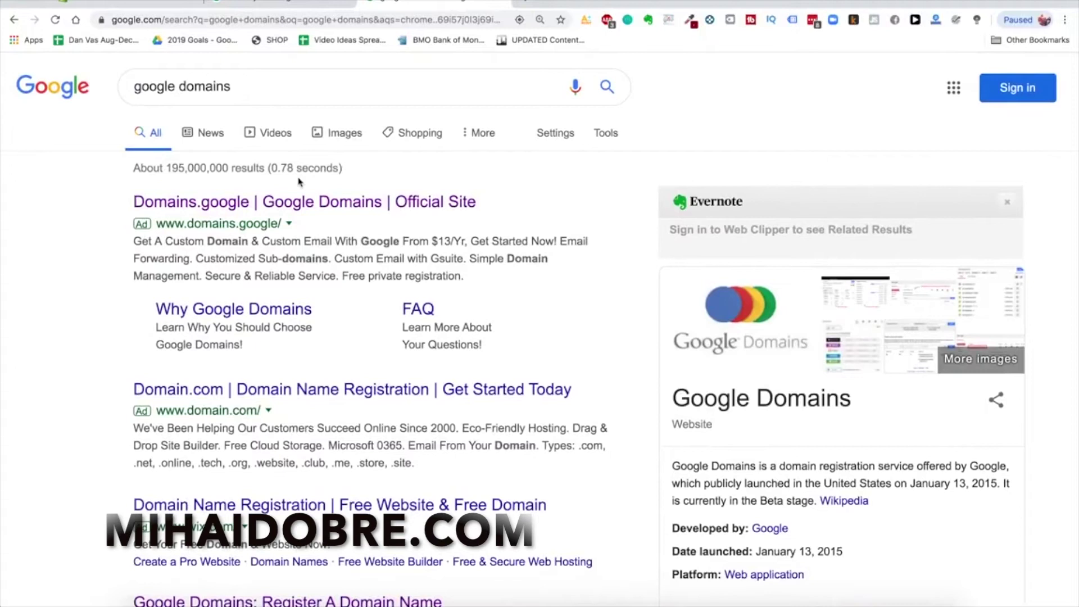
{"action": "scroll", "coordinate": [301, 227], "scroll_direction": "down", "scroll_amount": 5}
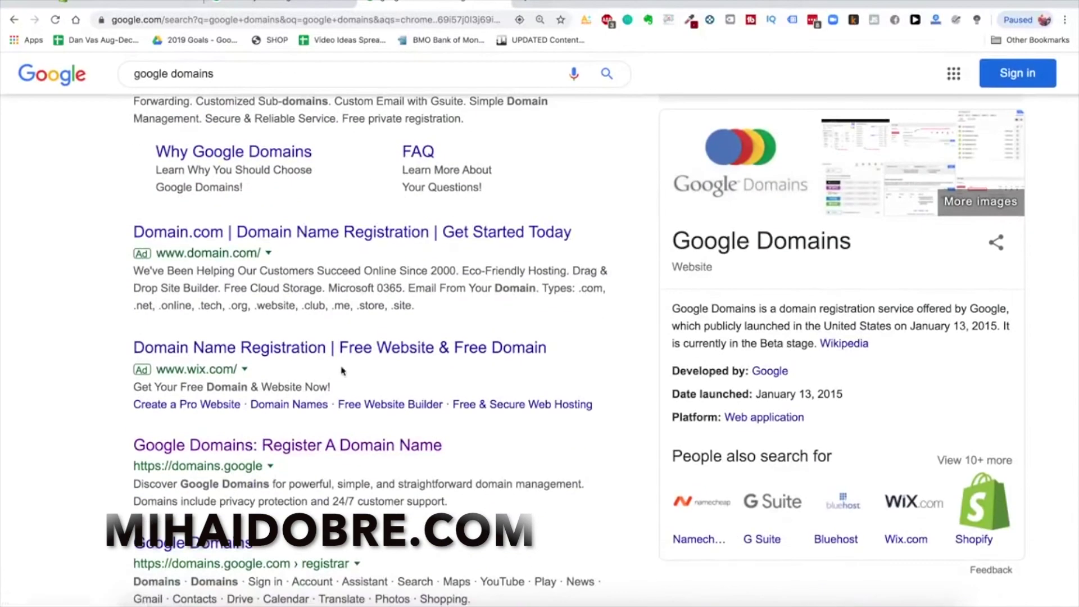
{"action": "left_click", "coordinate": [343, 381]}
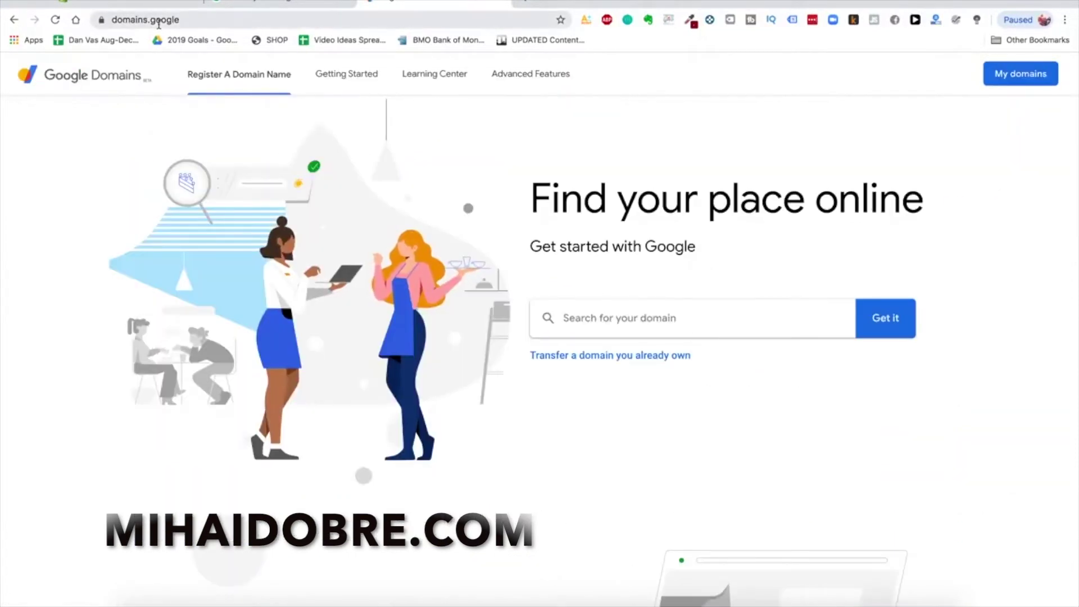
Check glowyskin.com availability, briefly try glowyskinstore.com, then go back to Shopify signup
{"action": "left_click", "coordinate": [683, 322]}
{"action": "type", "text": "glowyskin.com"}
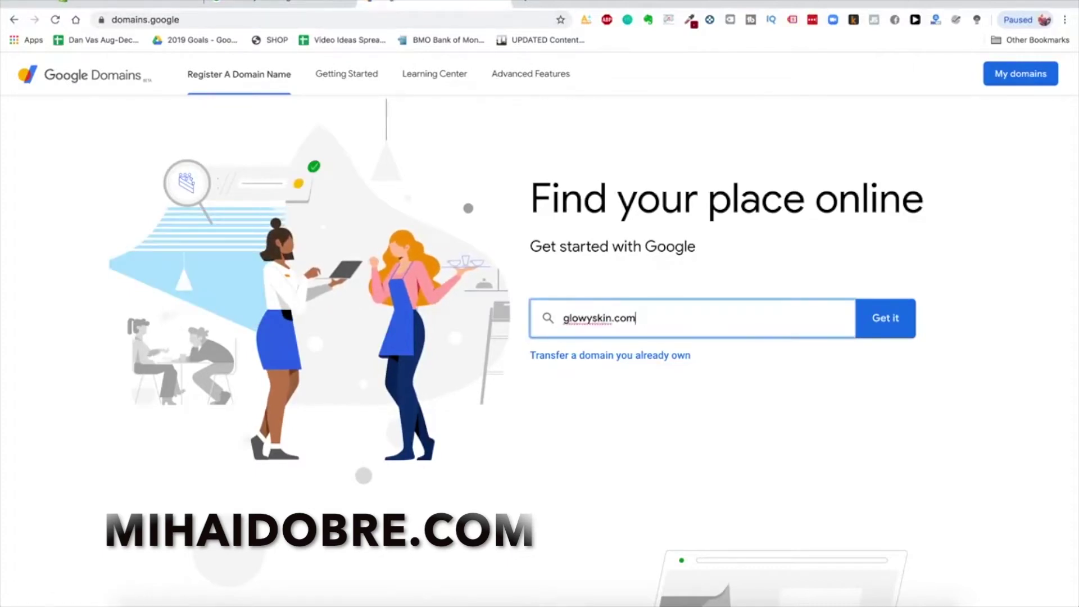
{"action": "key", "text": "Return"}
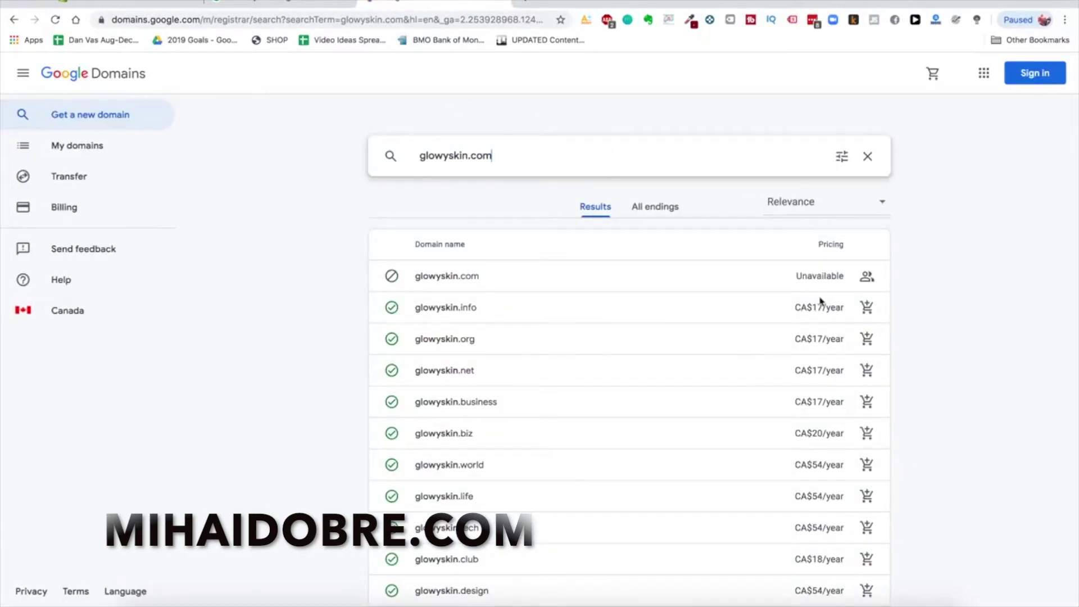
{"action": "scroll", "coordinate": [677, 304], "scroll_direction": "down", "scroll_amount": 1}
{"action": "scroll", "coordinate": [490, 250], "scroll_direction": "up", "scroll_amount": 1}
{"action": "left_click", "coordinate": [467, 155]}
{"action": "type", "text": "store"}
{"action": "key", "text": "BackSpace"}
{"action": "key", "text": "BackSpace"}
{"action": "key", "text": "BackSpace"}
{"action": "key", "text": "BackSpace"}
{"action": "key", "text": "BackSpace"}
{"action": "key", "text": "BackSpace"}
{"action": "key", "text": "BackSpace"}
{"action": "key", "text": "BackSpace"}
{"action": "type", "text": ".c"}
{"action": "left_click", "coordinate": [125, 3]}
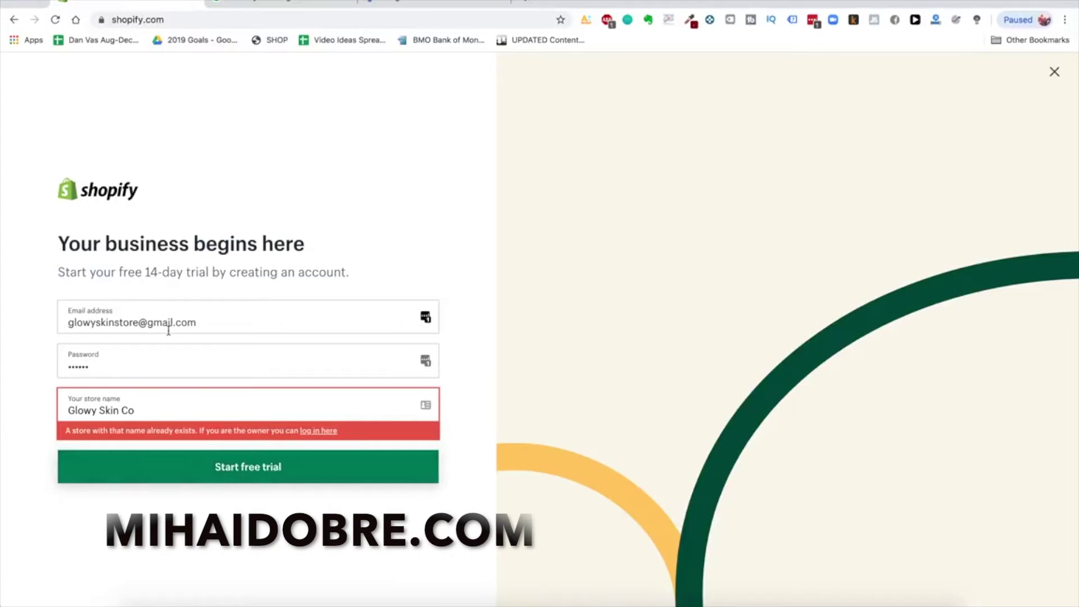
Start the free trial and answer 'not selling products yet' and products ready to launch soon
{"action": "left_click", "coordinate": [264, 475]}
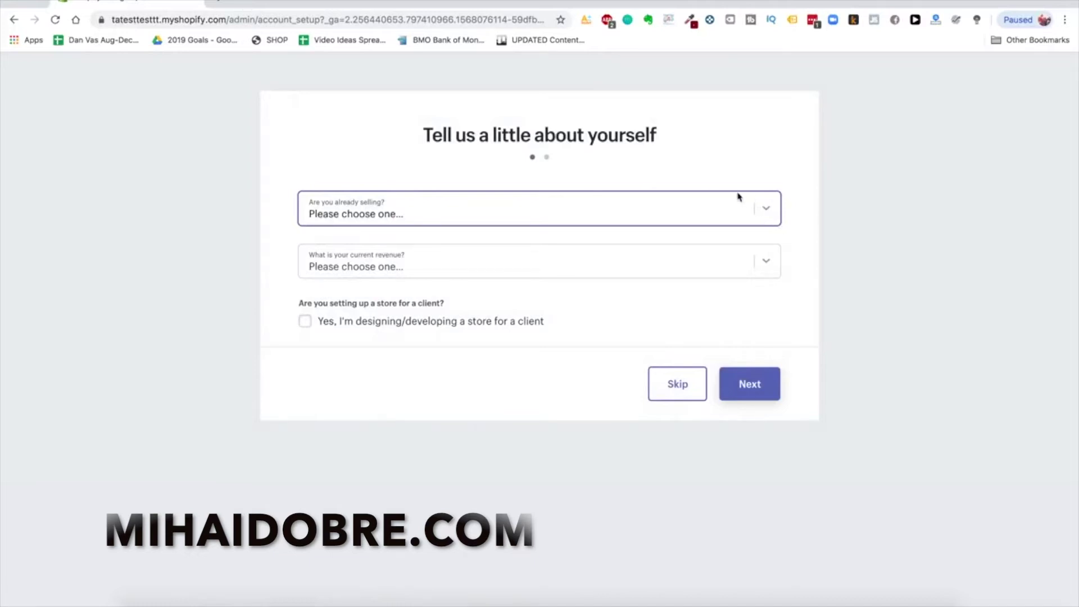
{"action": "left_click", "coordinate": [773, 214]}
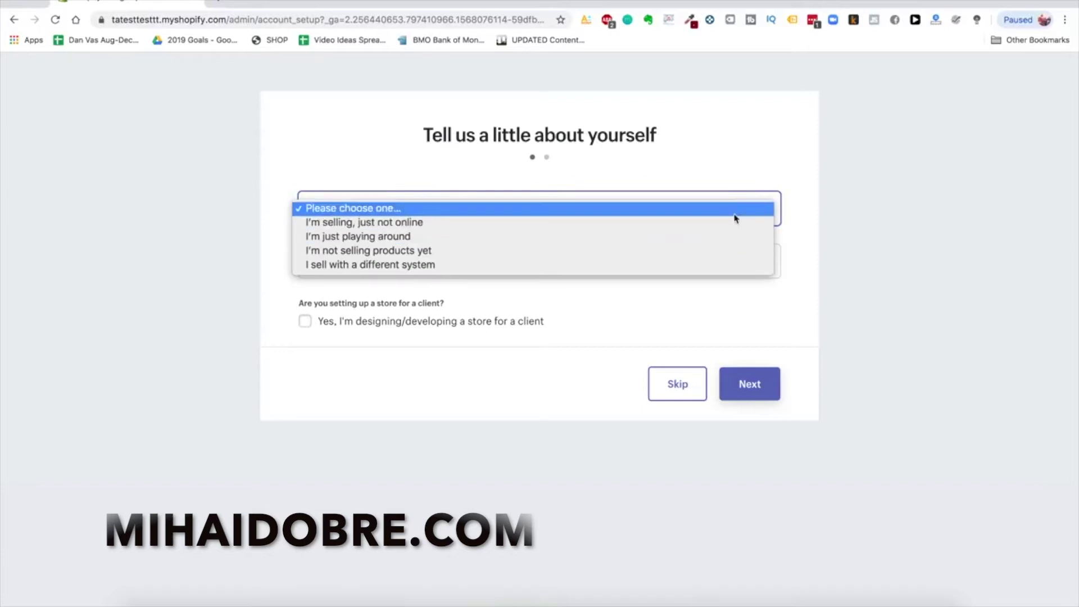
{"action": "left_click", "coordinate": [655, 256]}
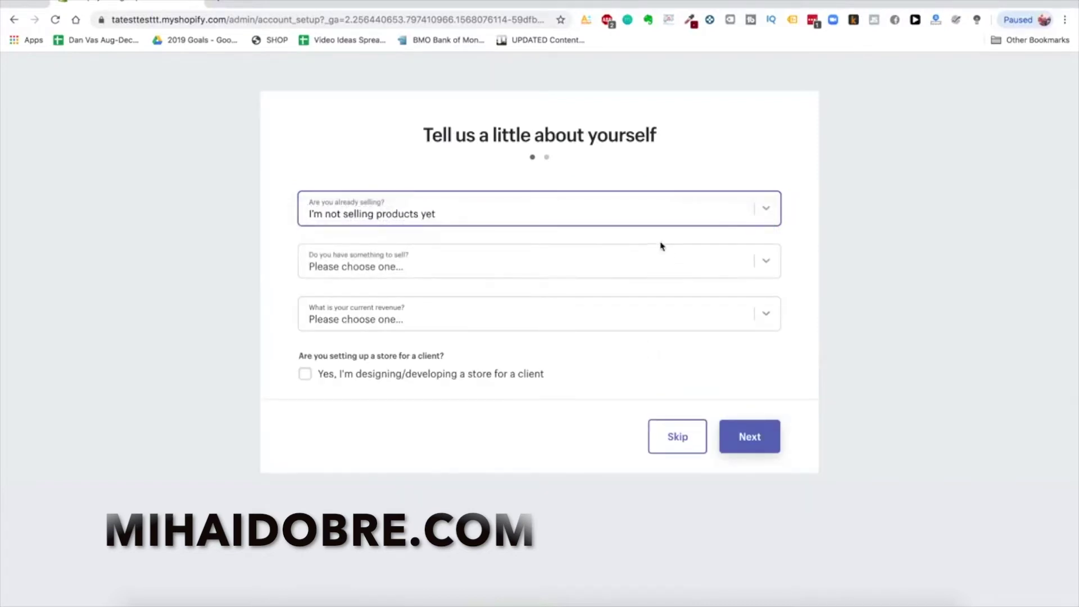
{"action": "left_click", "coordinate": [755, 263]}
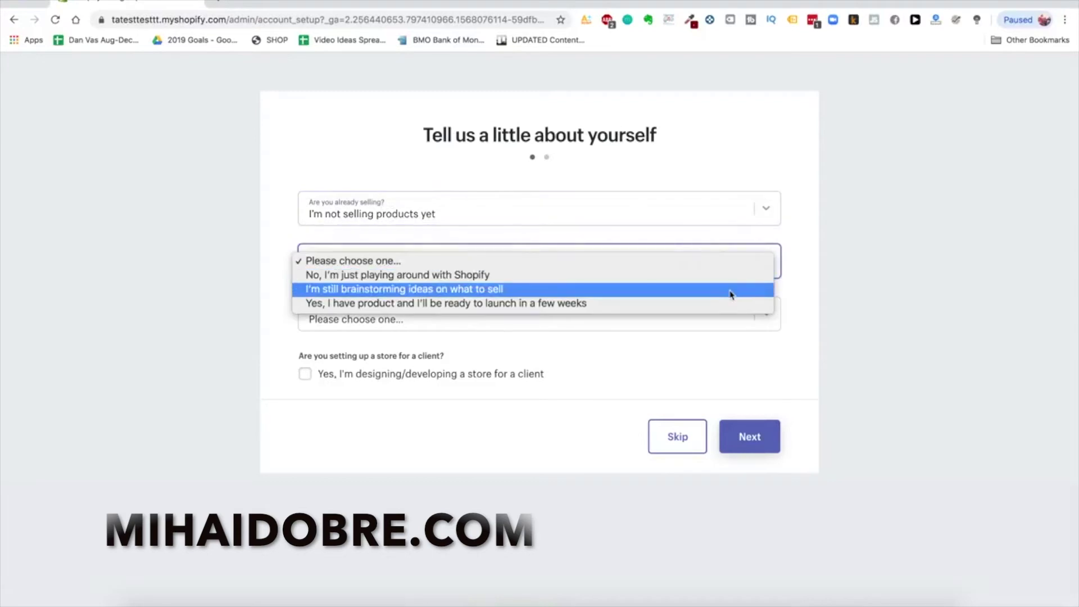
{"action": "left_click", "coordinate": [686, 304]}
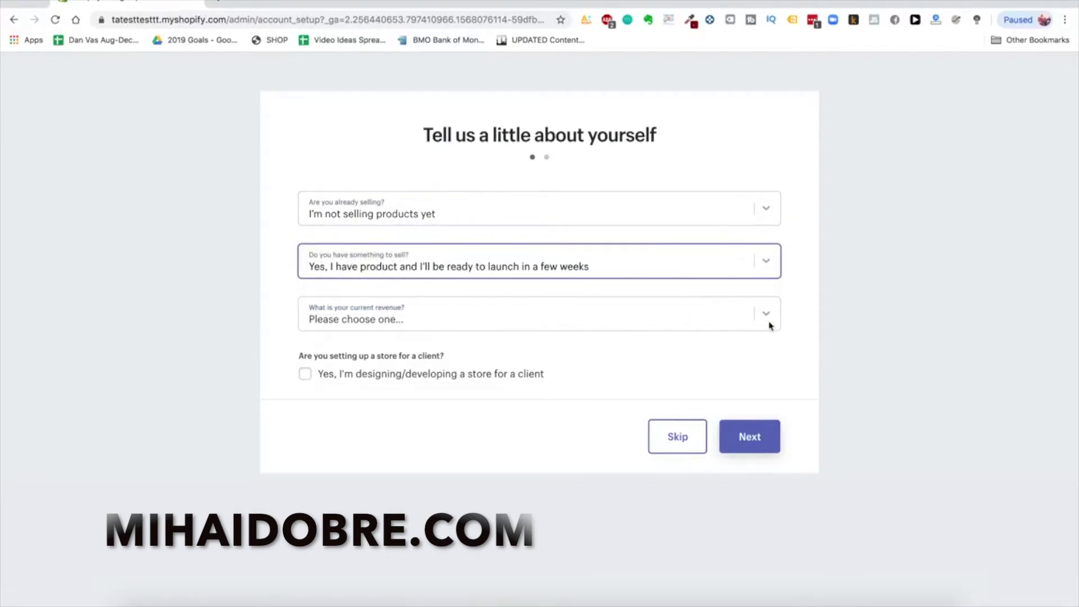
Set current revenue to Up to $5,000 CAD and continue to the business address step
{"action": "left_click", "coordinate": [769, 323]}
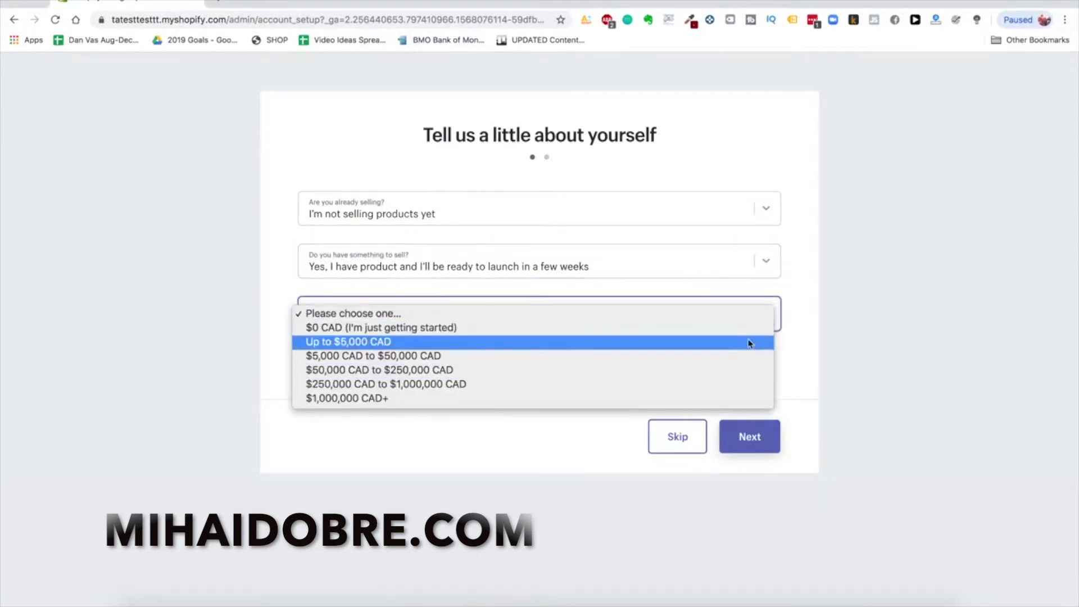
{"action": "left_click", "coordinate": [747, 342]}
{"action": "left_click", "coordinate": [483, 315]}
{"action": "left_click", "coordinate": [488, 305]}
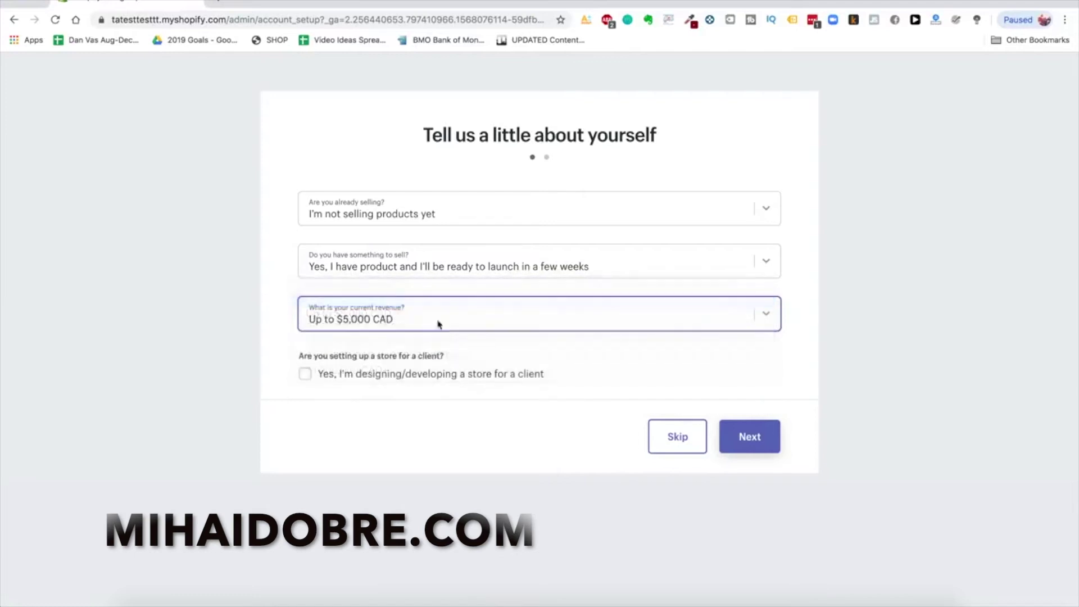
{"action": "left_click", "coordinate": [572, 317]}
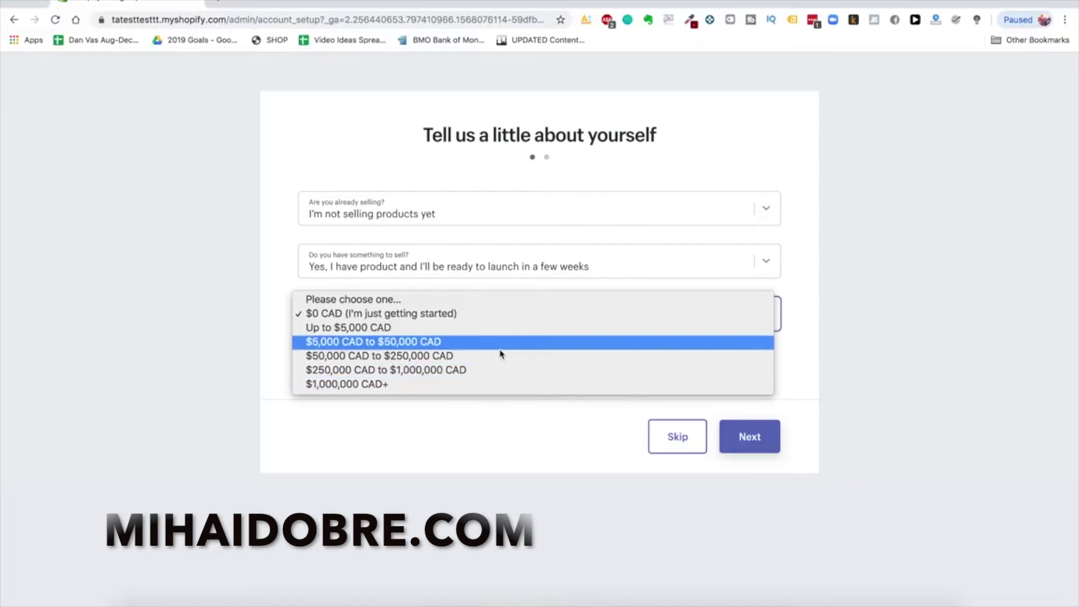
{"action": "left_click", "coordinate": [601, 162]}
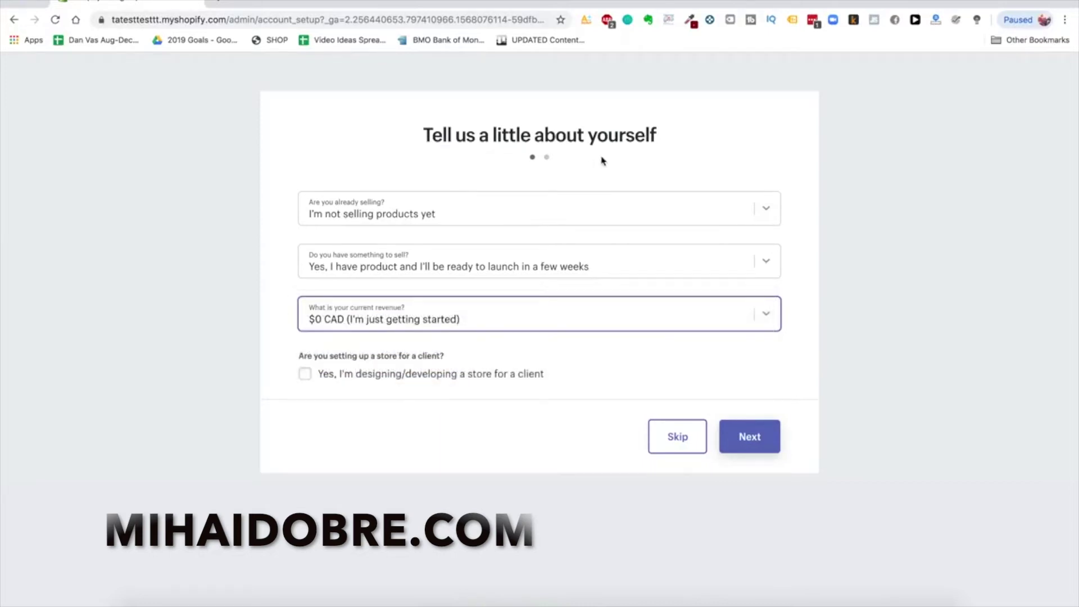
{"action": "left_click", "coordinate": [570, 313]}
{"action": "left_click", "coordinate": [531, 329]}
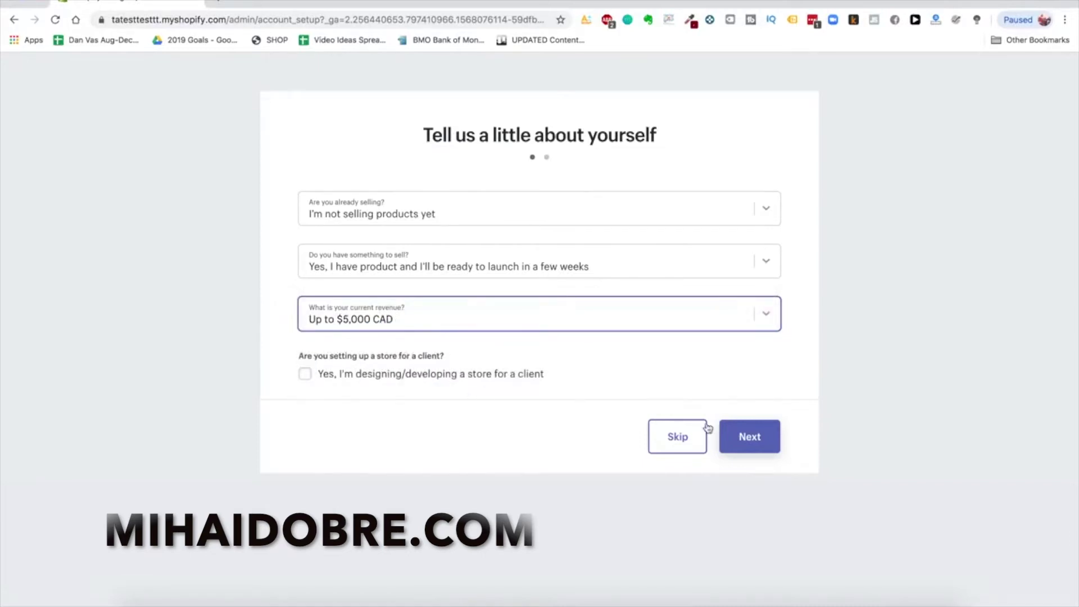
{"action": "left_click", "coordinate": [730, 437]}
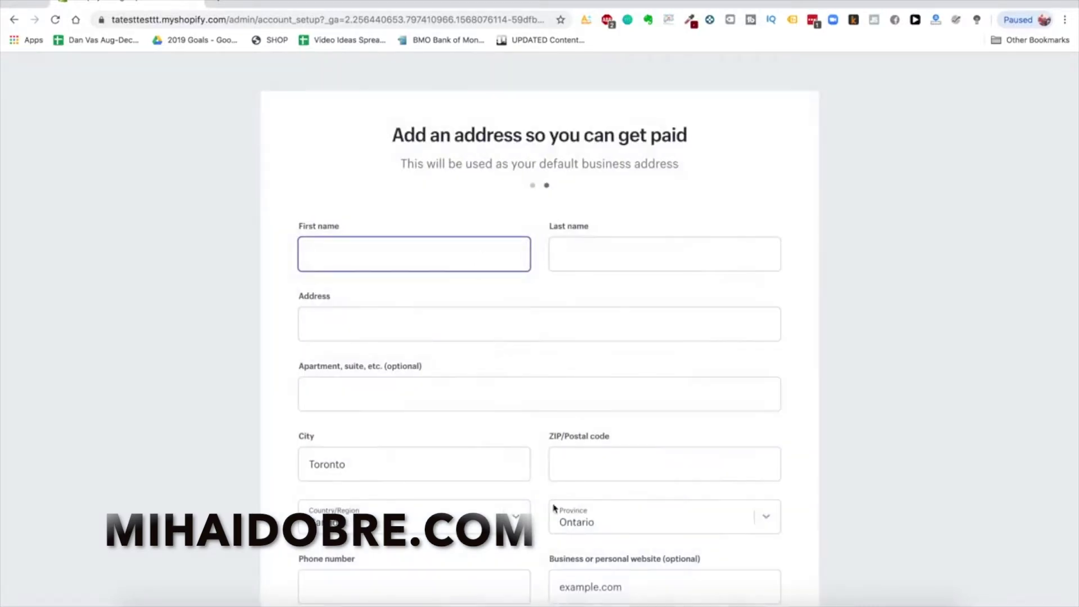
Review the business address form and begin entering the street address
{"action": "scroll", "coordinate": [498, 378], "scroll_direction": "down", "scroll_amount": 1}
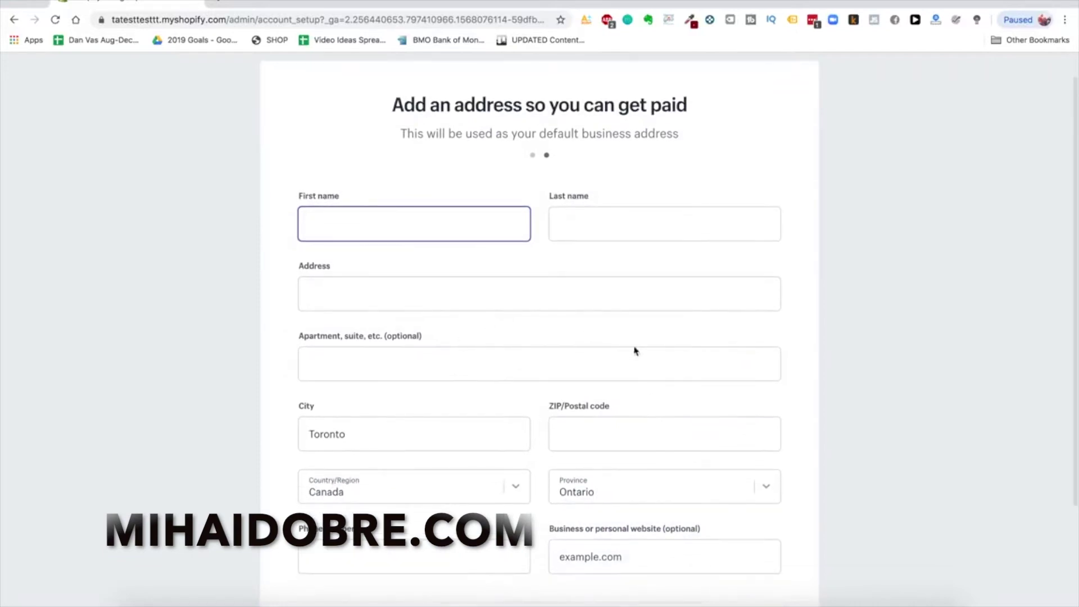
{"action": "scroll", "coordinate": [616, 152], "scroll_direction": "down", "scroll_amount": 1}
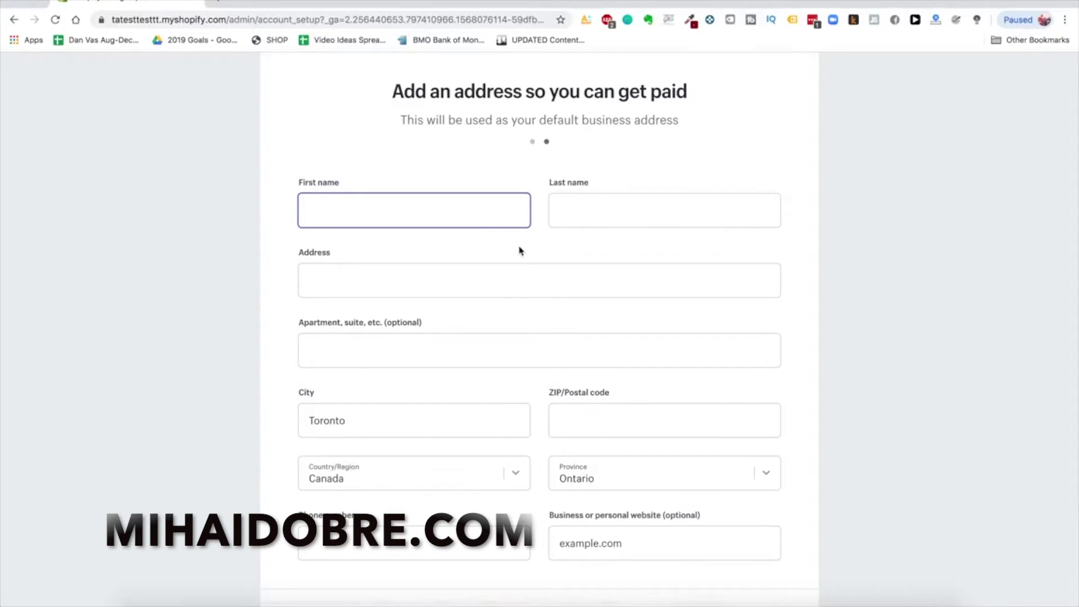
{"action": "scroll", "coordinate": [520, 251], "scroll_direction": "up", "scroll_amount": 2}
{"action": "scroll", "coordinate": [516, 339], "scroll_direction": "down", "scroll_amount": 2}
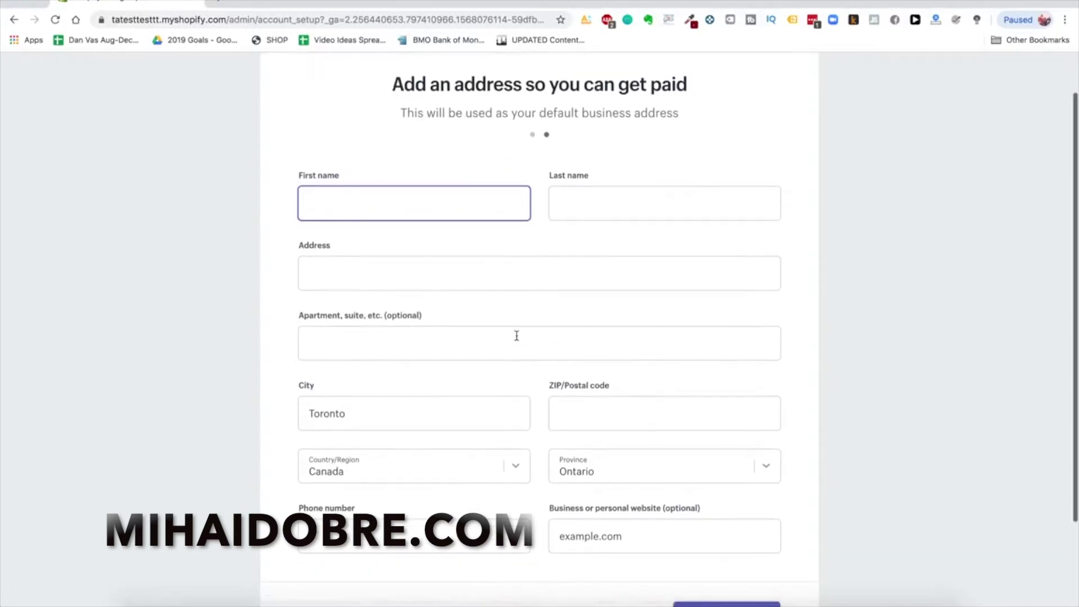
{"action": "scroll", "coordinate": [517, 339], "scroll_direction": "up", "scroll_amount": 1}
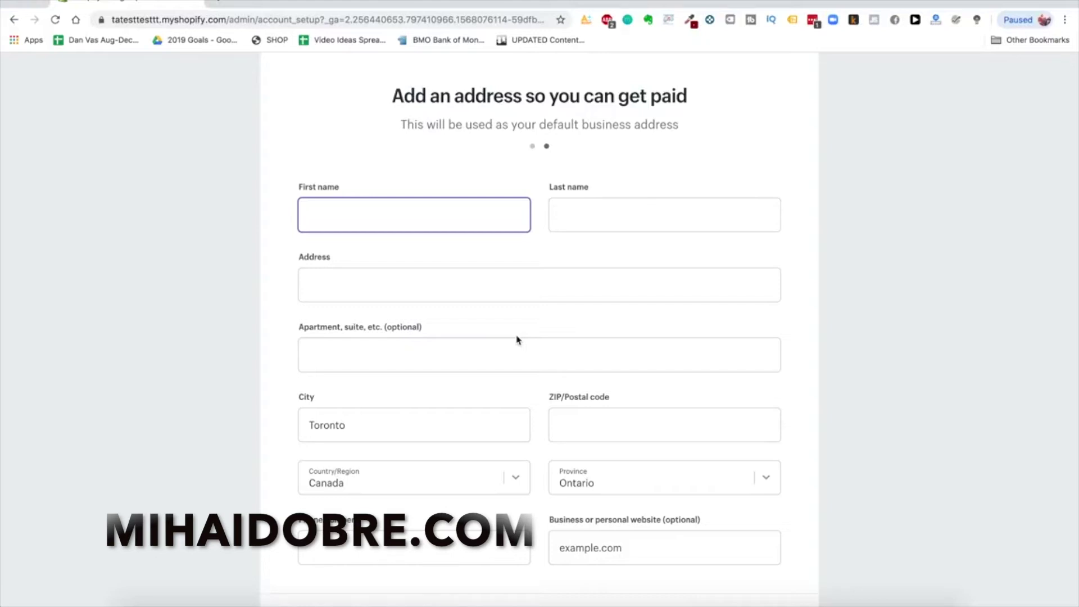
{"action": "scroll", "coordinate": [517, 340], "scroll_direction": "up", "scroll_amount": 1}
{"action": "left_click", "coordinate": [622, 308]}
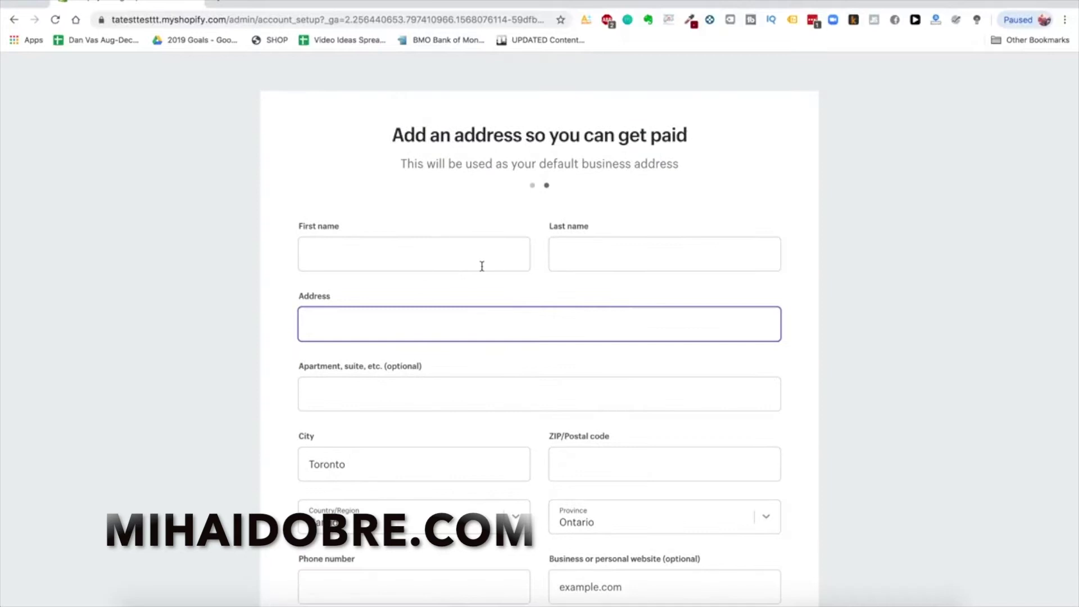
{"action": "scroll", "coordinate": [534, 303], "scroll_direction": "down", "scroll_amount": 3}
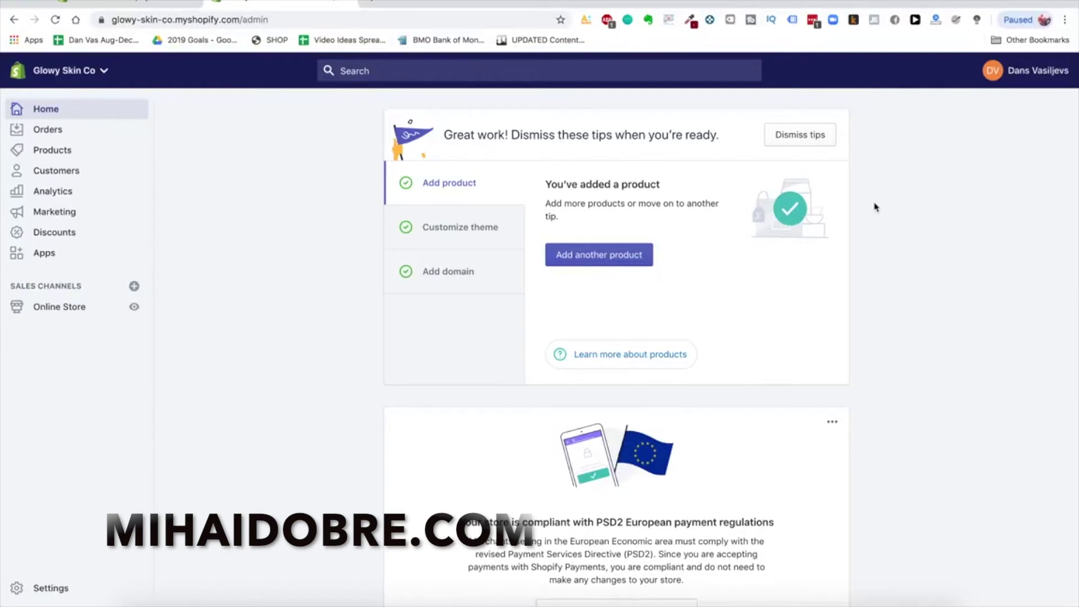
View the Customize theme setup tip, then go to the Online Store Themes page
{"action": "scroll", "coordinate": [765, 268], "scroll_direction": "down", "scroll_amount": 2}
{"action": "scroll", "coordinate": [765, 269], "scroll_direction": "up", "scroll_amount": 2}
{"action": "scroll", "coordinate": [710, 289], "scroll_direction": "down", "scroll_amount": 1}
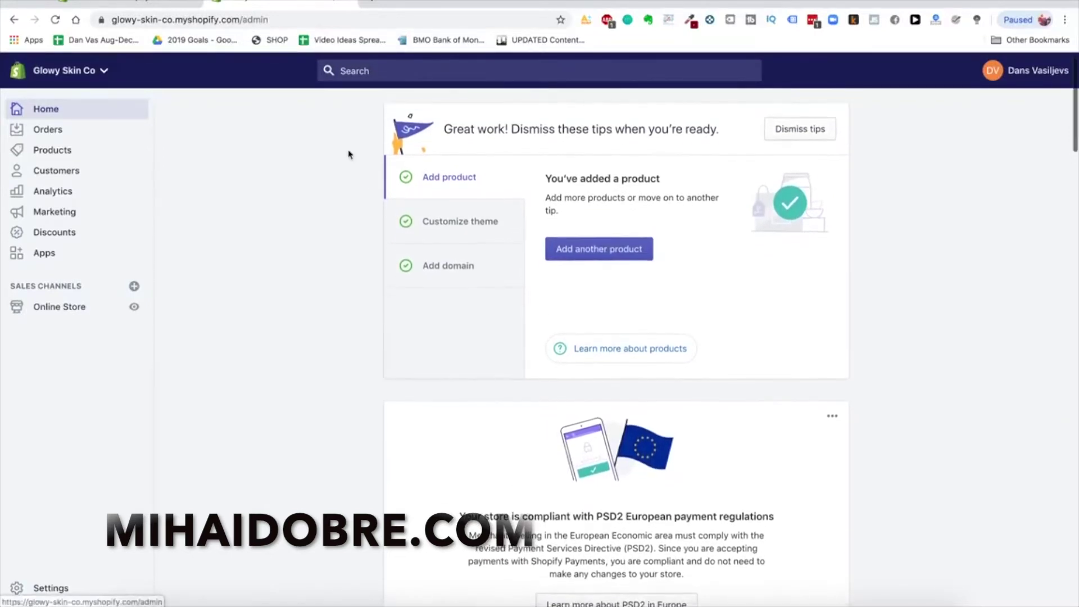
{"action": "scroll", "coordinate": [740, 328], "scroll_direction": "up", "scroll_amount": 1}
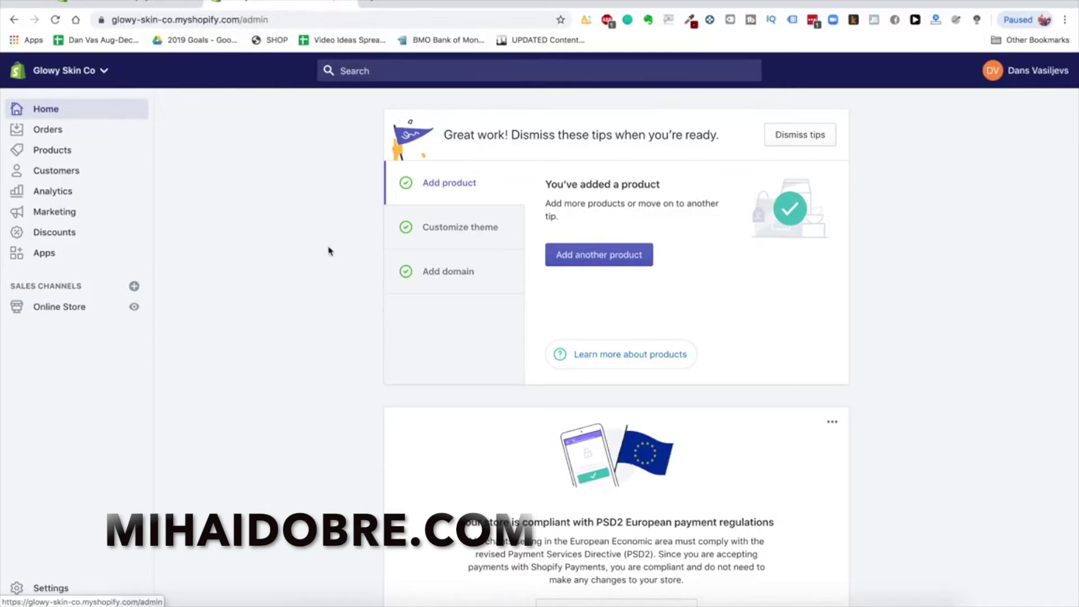
{"action": "left_click", "coordinate": [462, 235]}
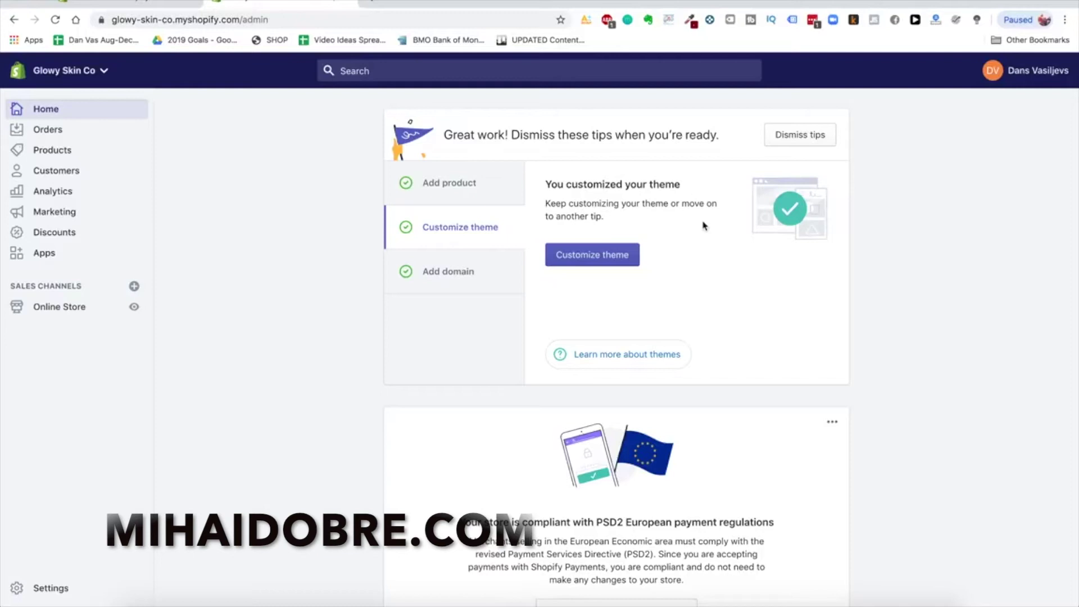
{"action": "scroll", "coordinate": [604, 217], "scroll_direction": "down", "scroll_amount": 1}
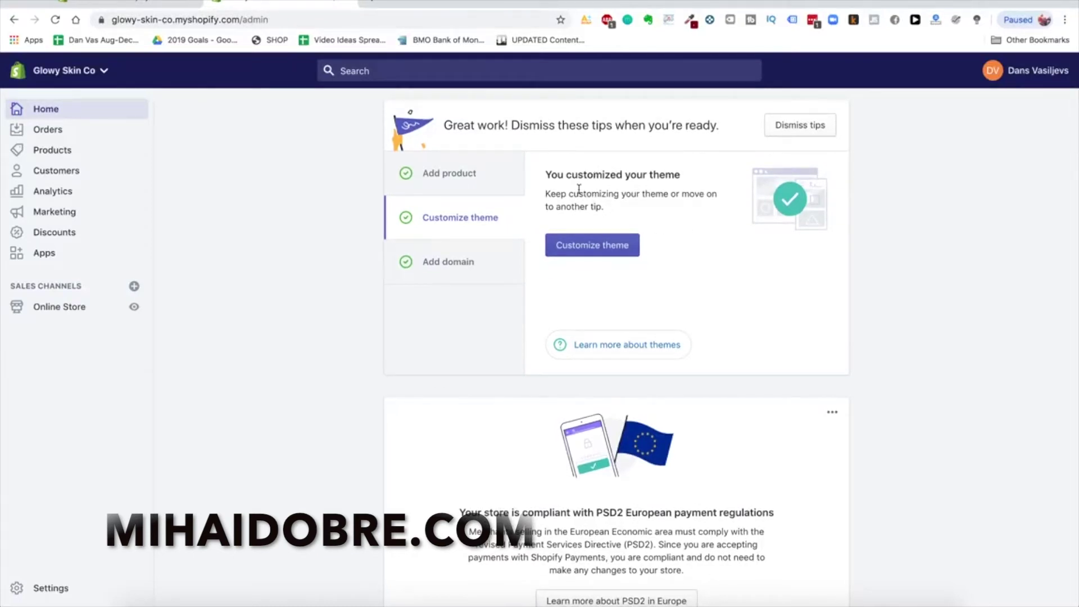
{"action": "left_click", "coordinate": [59, 307]}
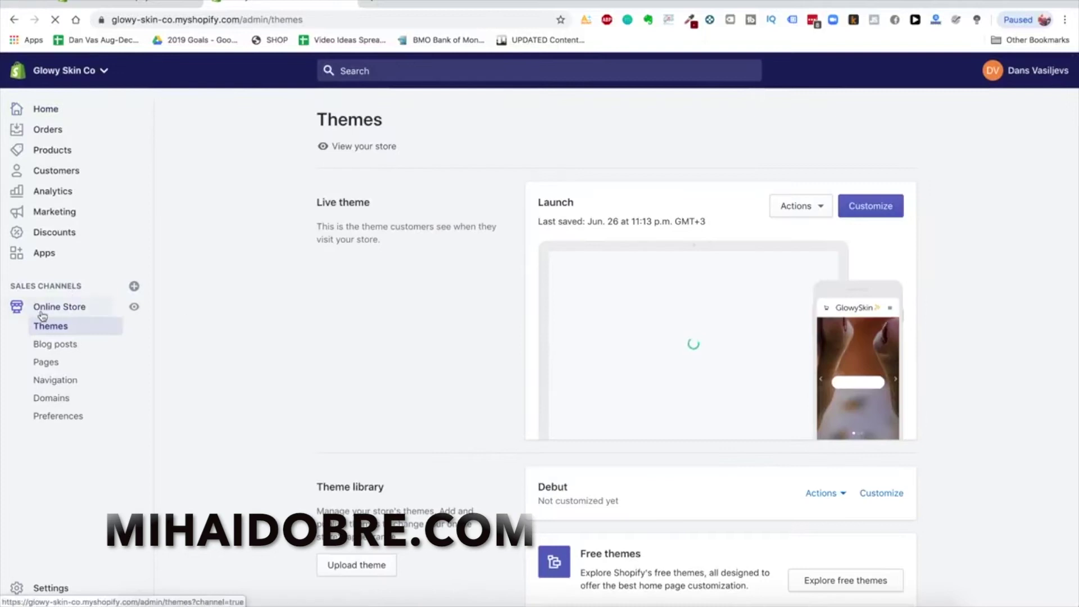
Open the Shopify Theme Store in a new tab and browse its Minimalist style collection
{"action": "scroll", "coordinate": [910, 379], "scroll_direction": "down", "scroll_amount": 2}
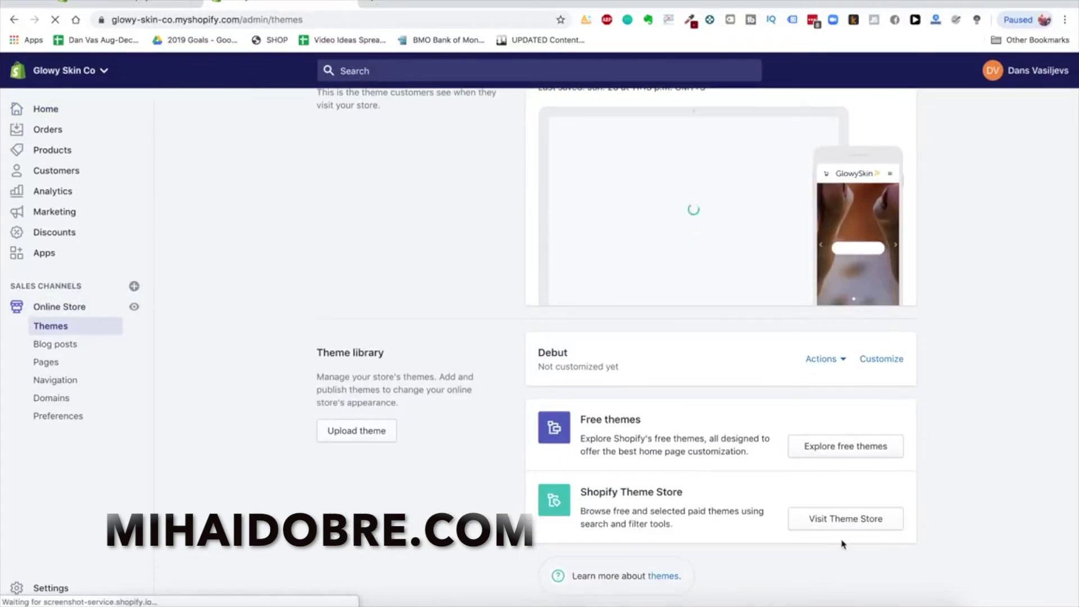
{"action": "left_click", "coordinate": [825, 522]}
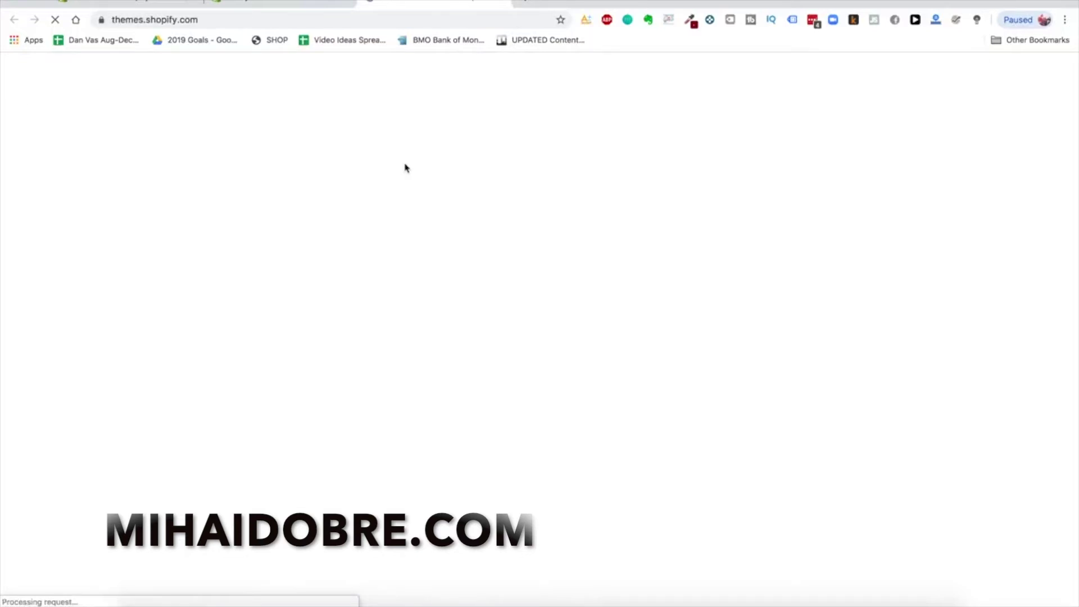
{"action": "scroll", "coordinate": [888, 80], "scroll_direction": "down", "scroll_amount": 5}
{"action": "scroll", "coordinate": [801, 183], "scroll_direction": "up", "scroll_amount": 5}
{"action": "left_click", "coordinate": [261, 78]}
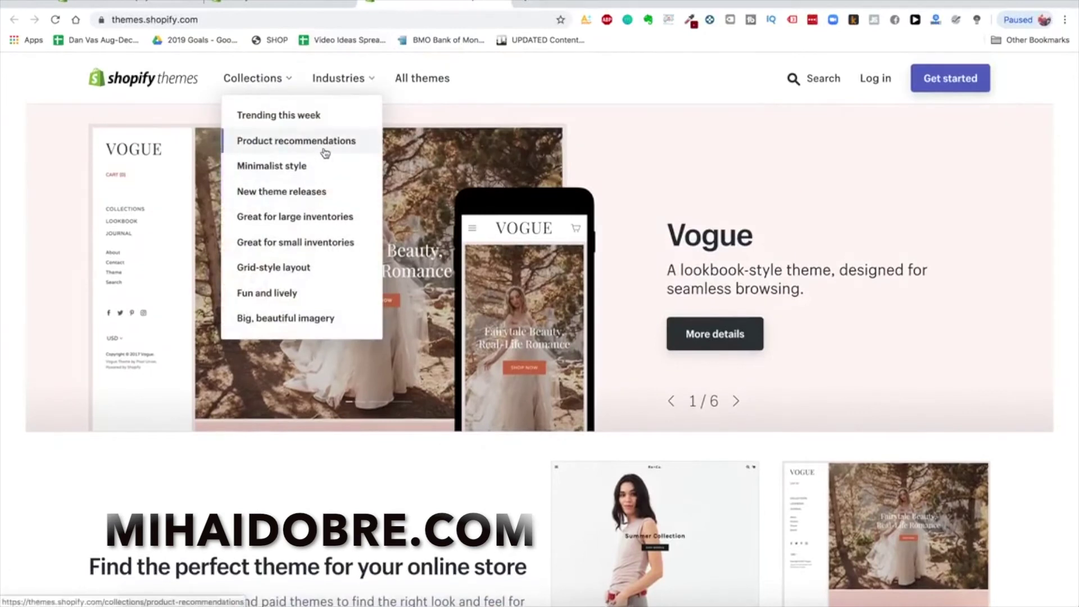
{"action": "left_click", "coordinate": [312, 171]}
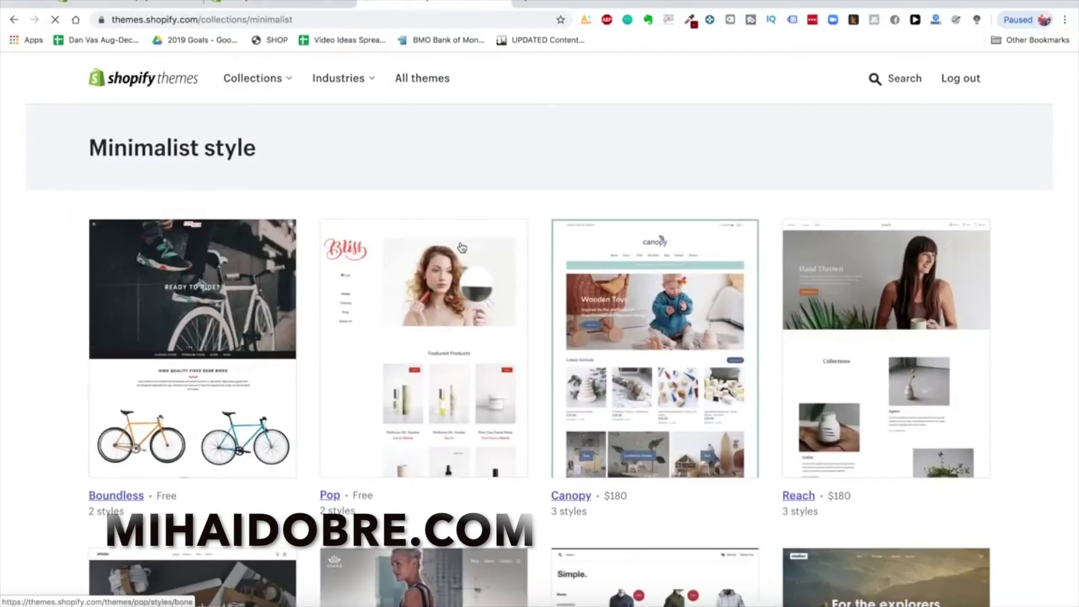
Open the Debut and Minimal theme pages in new tabs
{"action": "scroll", "coordinate": [462, 248], "scroll_direction": "down", "scroll_amount": 3}
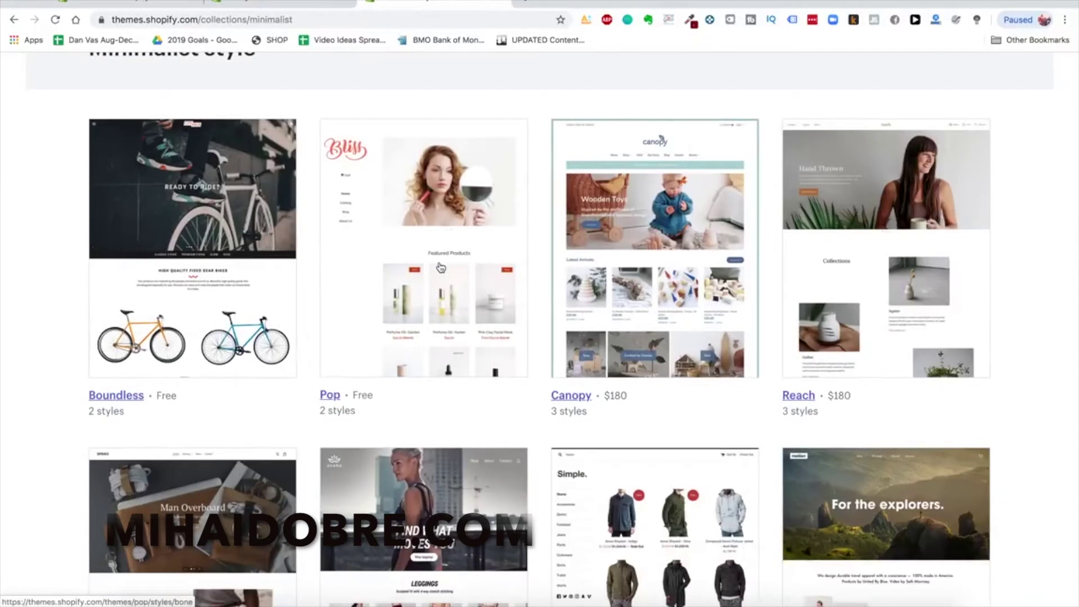
{"action": "scroll", "coordinate": [225, 304], "scroll_direction": "down", "scroll_amount": 3}
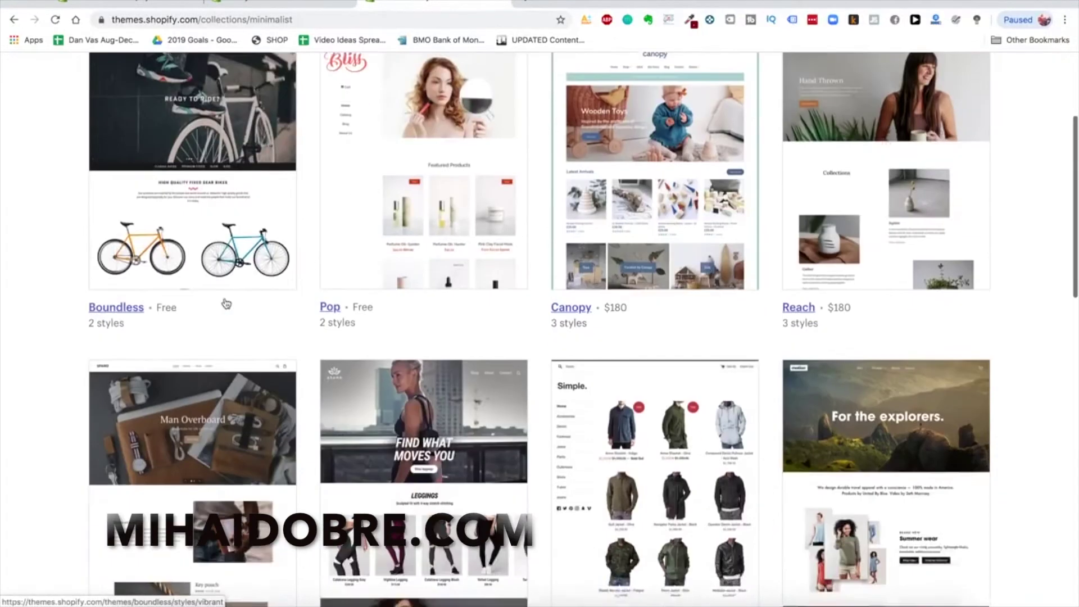
{"action": "scroll", "coordinate": [225, 303], "scroll_direction": "down", "scroll_amount": 10}
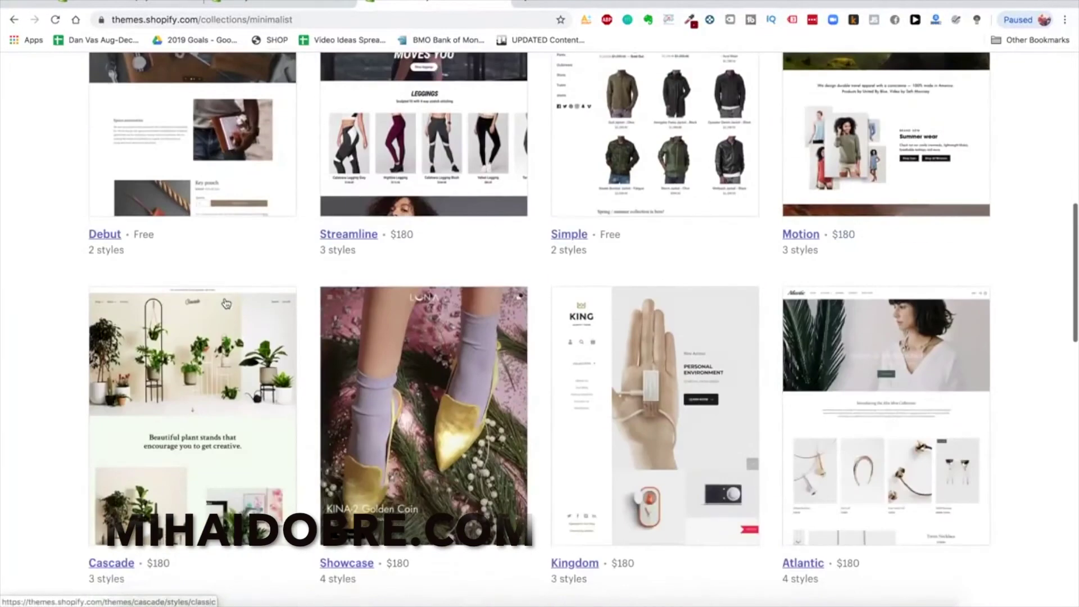
{"action": "scroll", "coordinate": [180, 232], "scroll_direction": "up", "scroll_amount": 3}
{"action": "right_click", "coordinate": [136, 238]}
{"action": "left_click", "coordinate": [149, 243]}
{"action": "scroll", "coordinate": [476, 380], "scroll_direction": "down", "scroll_amount": 7}
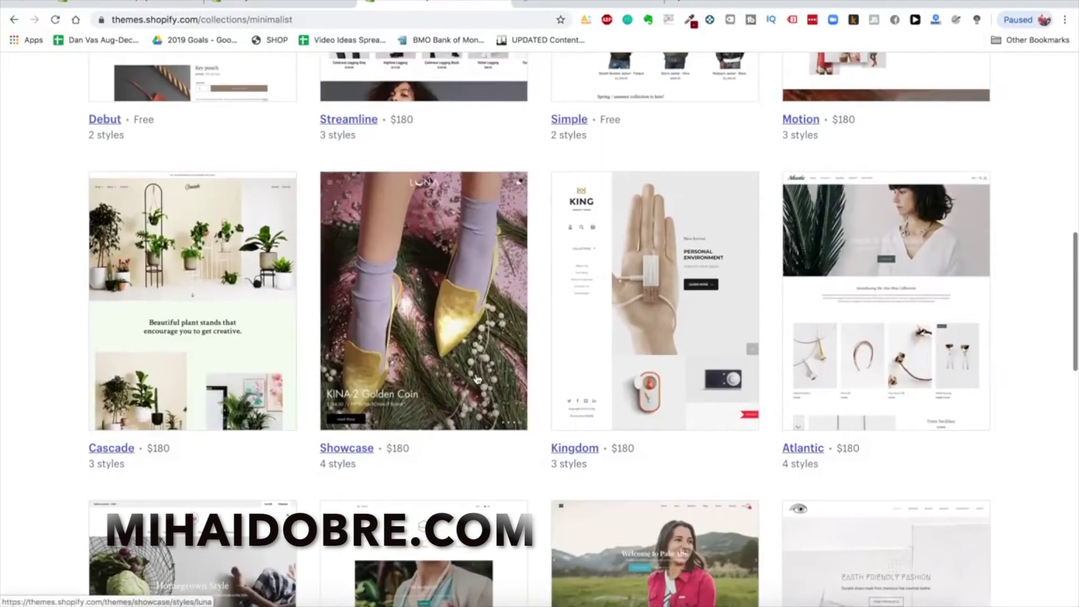
{"action": "scroll", "coordinate": [476, 379], "scroll_direction": "down", "scroll_amount": 5}
{"action": "scroll", "coordinate": [476, 379], "scroll_direction": "down", "scroll_amount": 6}
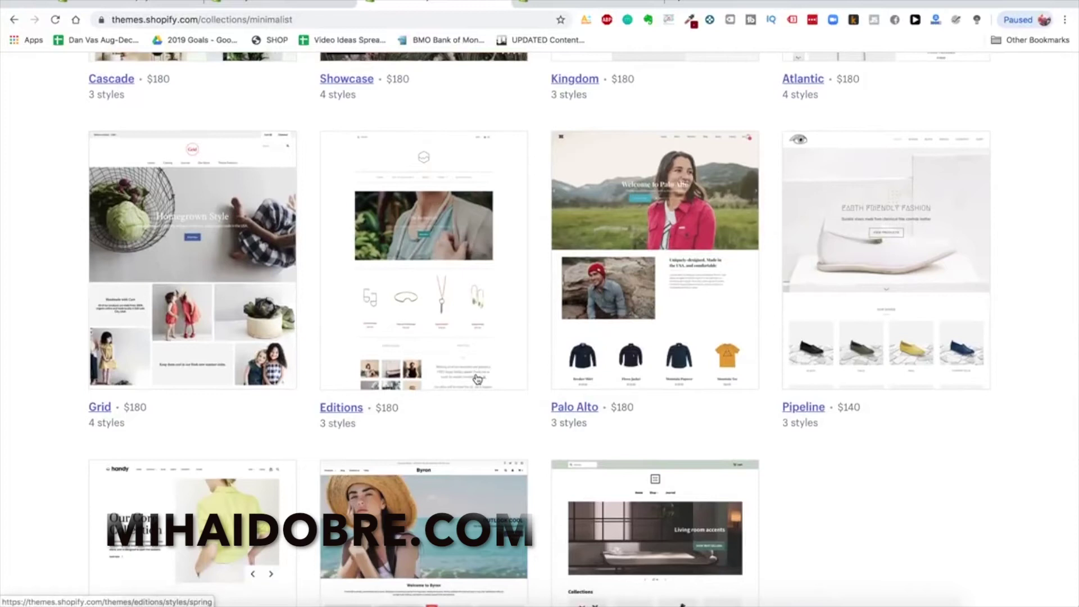
{"action": "scroll", "coordinate": [477, 379], "scroll_direction": "down", "scroll_amount": 4}
{"action": "right_click", "coordinate": [644, 364]}
{"action": "left_click", "coordinate": [663, 370]}
Open the Pop theme page in a new tab and bring up the theme search
{"action": "scroll", "coordinate": [471, 412], "scroll_direction": "up", "scroll_amount": 12}
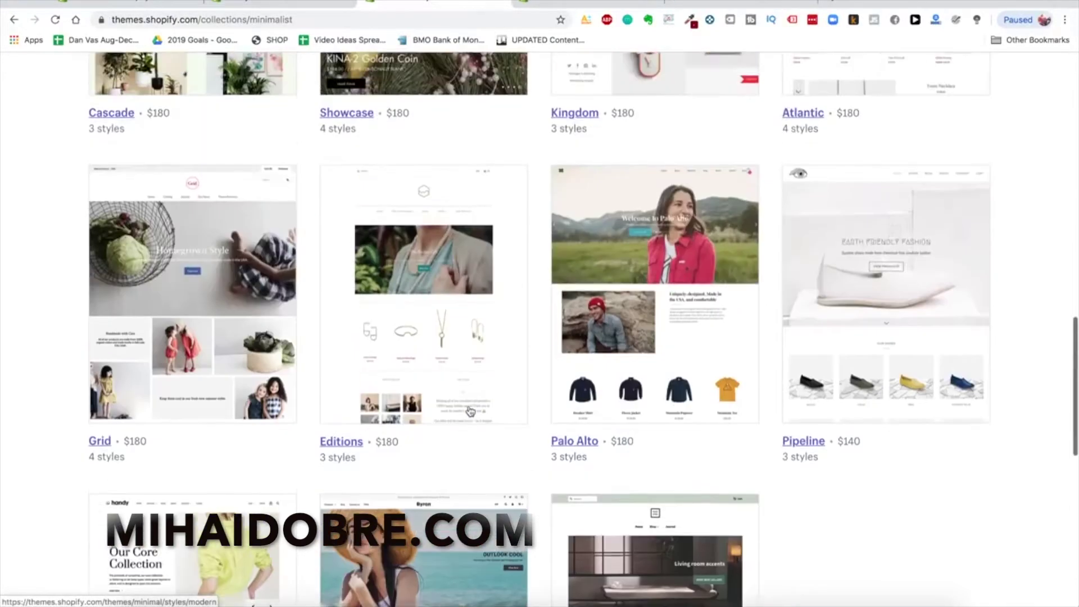
{"action": "scroll", "coordinate": [471, 411], "scroll_direction": "up", "scroll_amount": 13}
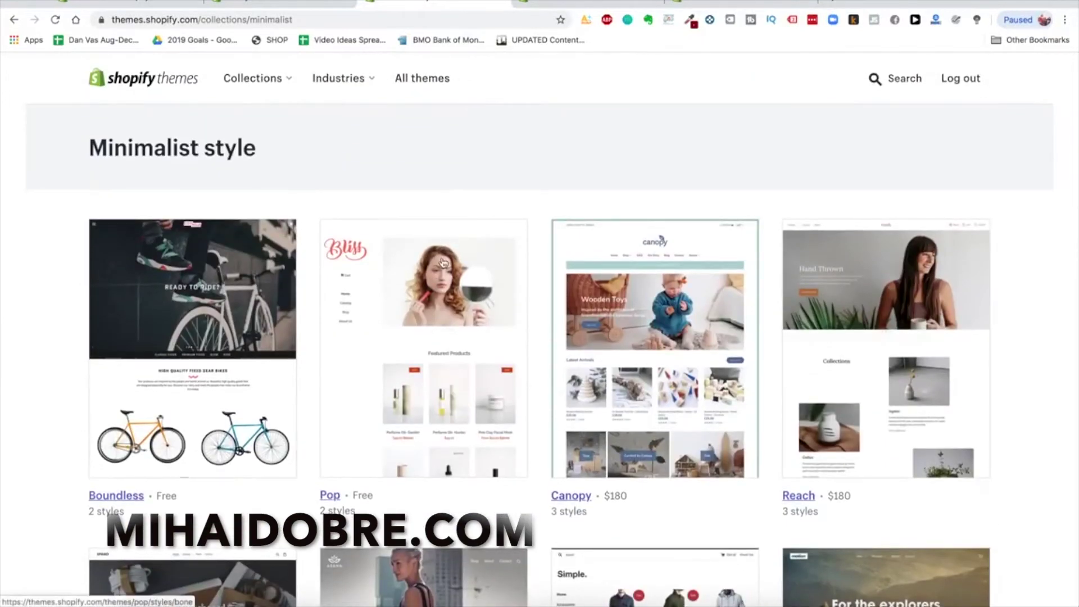
{"action": "right_click", "coordinate": [444, 283]}
{"action": "left_click", "coordinate": [457, 285]}
{"action": "left_click", "coordinate": [887, 81]}
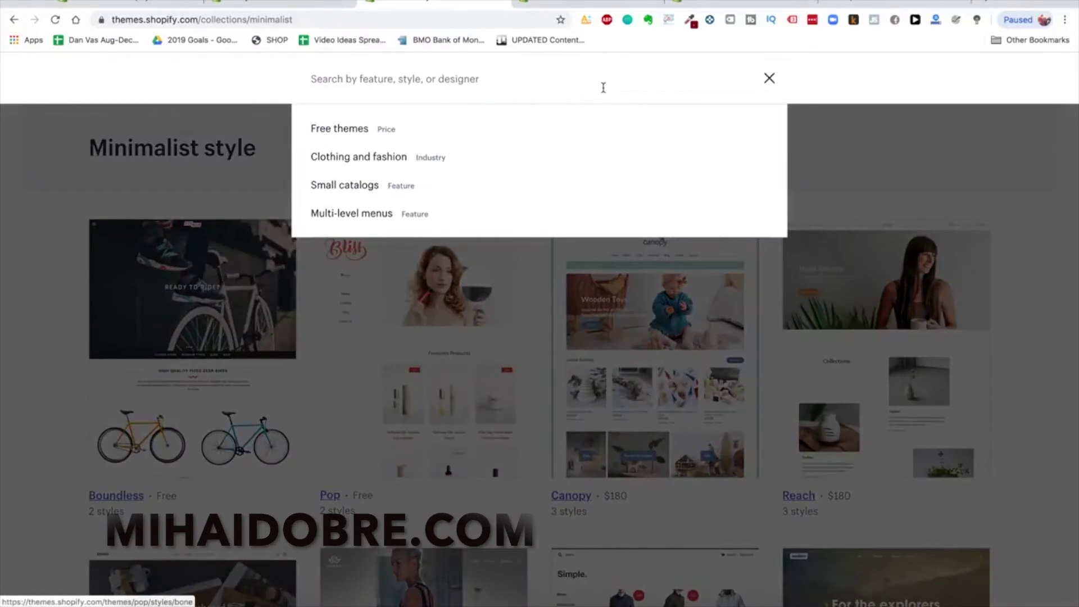
Search 'launch', preview the Launch theme's Fresh and Bold styles, then return to Themes admin
{"action": "type", "text": "launch"}
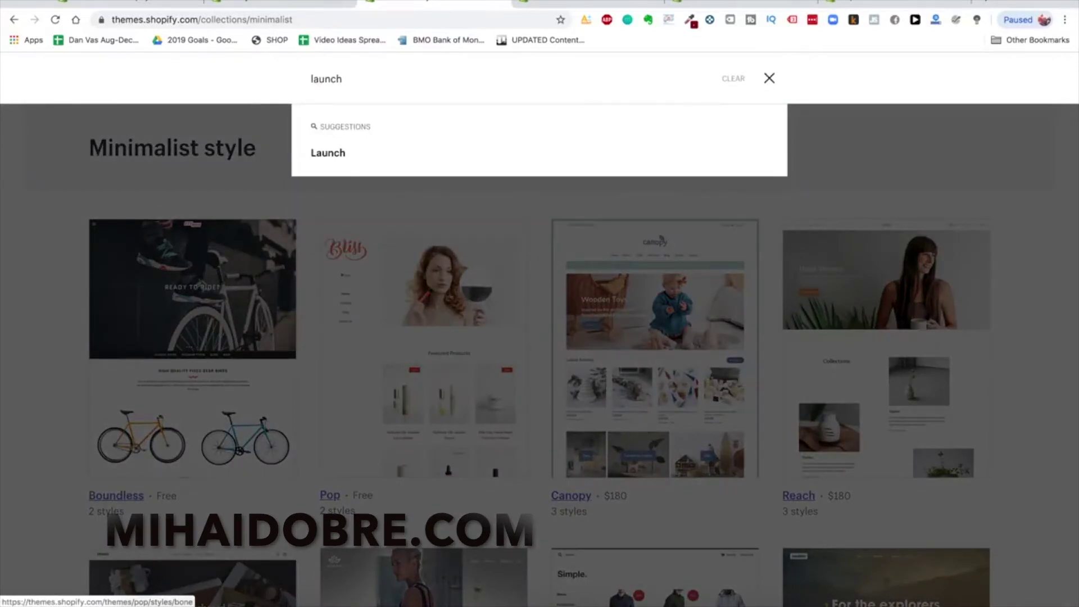
{"action": "key", "text": "Return"}
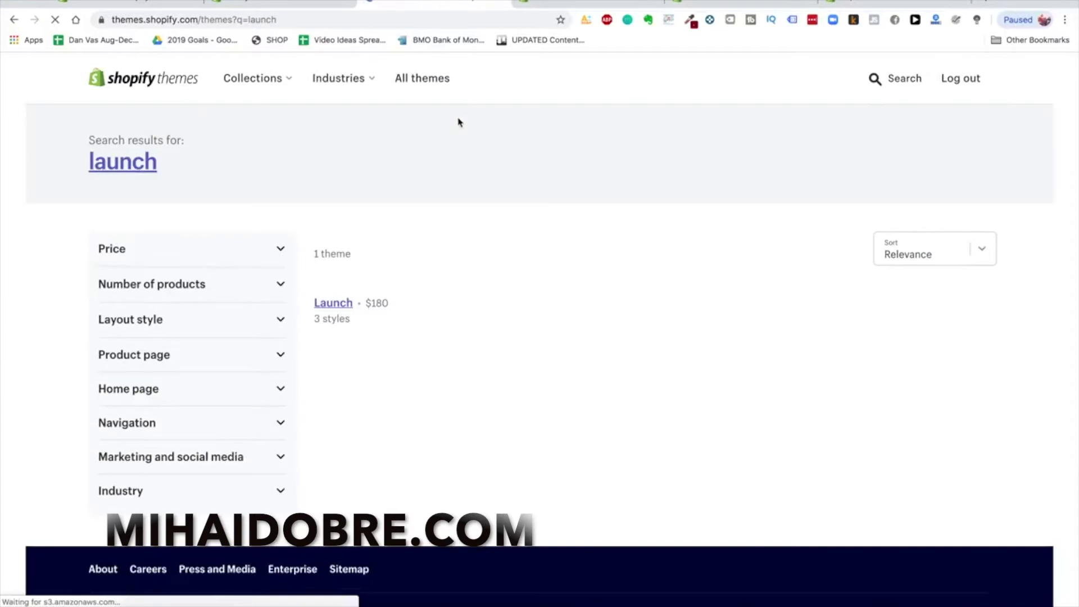
{"action": "scroll", "coordinate": [326, 509], "scroll_direction": "down", "scroll_amount": 2}
{"action": "left_click", "coordinate": [326, 509]}
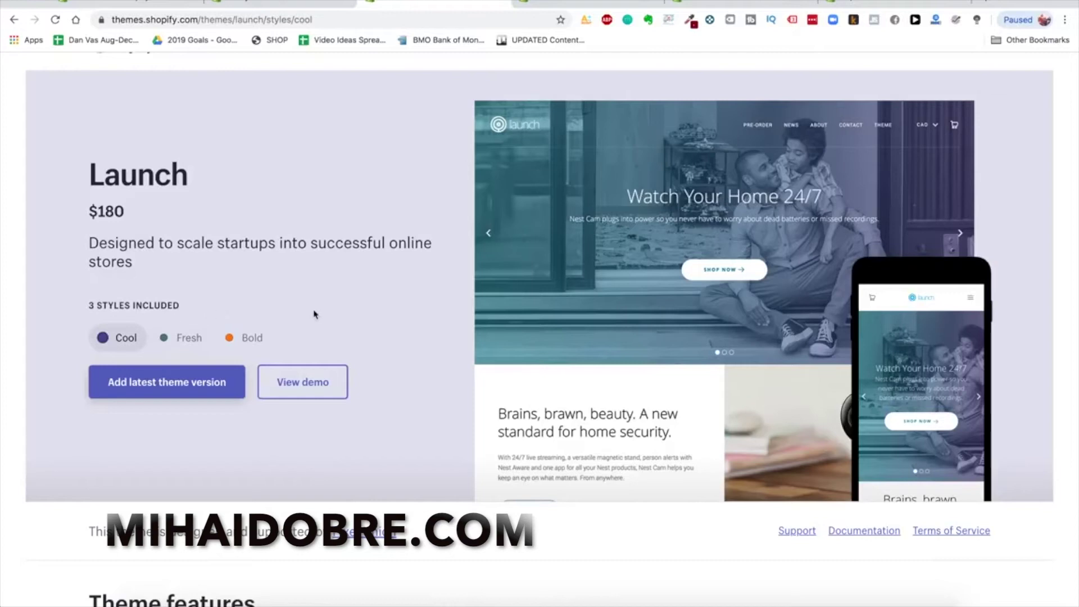
{"action": "left_click", "coordinate": [183, 338]}
{"action": "left_click", "coordinate": [231, 339]}
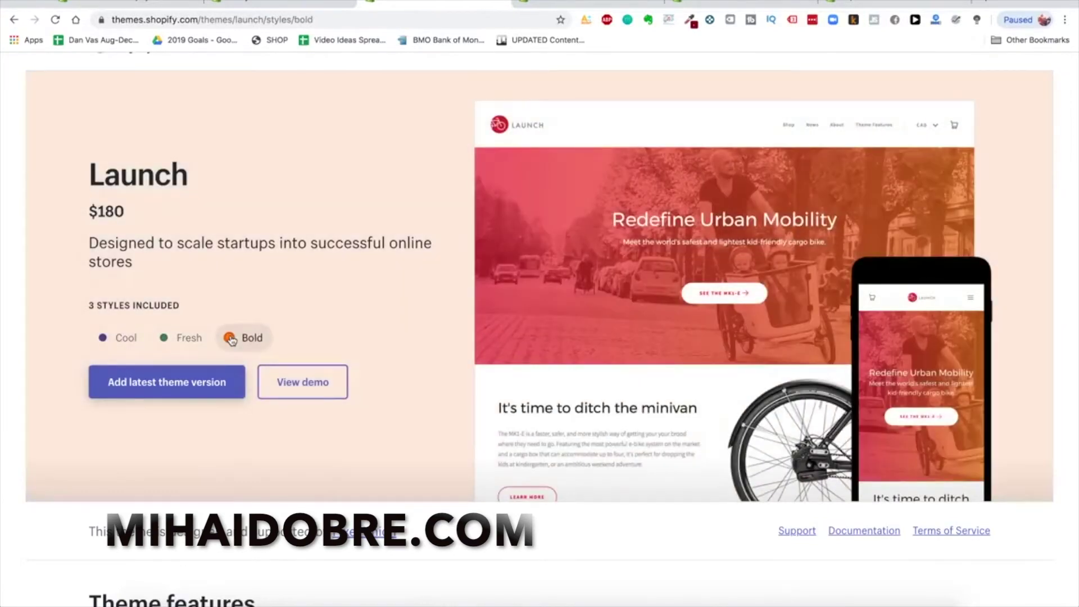
{"action": "scroll", "coordinate": [232, 339], "scroll_direction": "up", "scroll_amount": 1}
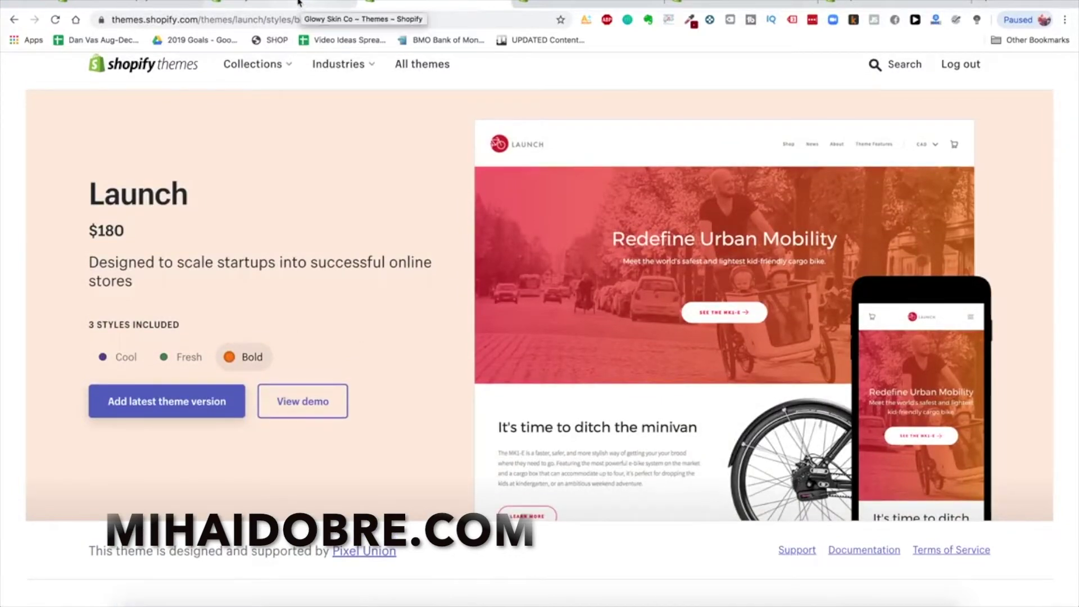
{"action": "left_click", "coordinate": [298, 3]}
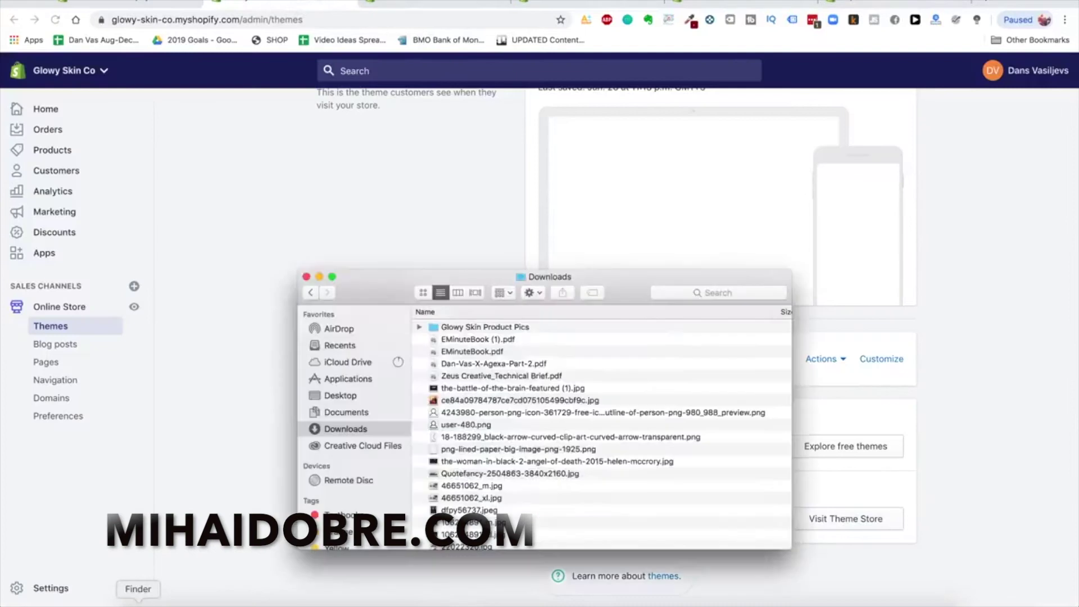
Preview the GlowySkin image and move the Finder window out of the way
{"action": "key", "text": "space"}
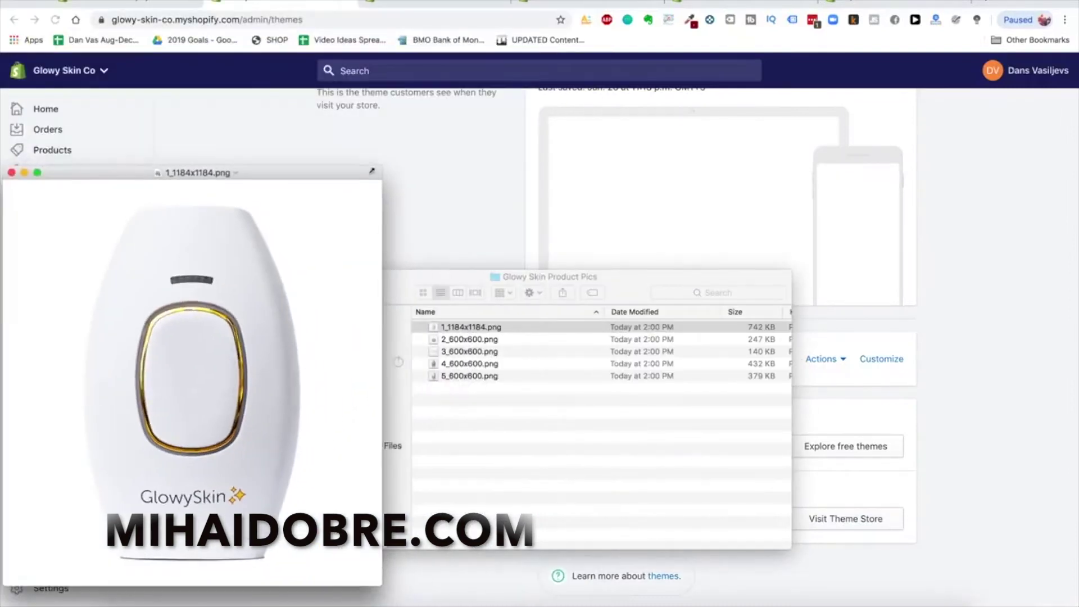
{"action": "left_click_drag", "start_coordinate": [369, 174], "coordinate": [663, 156]}
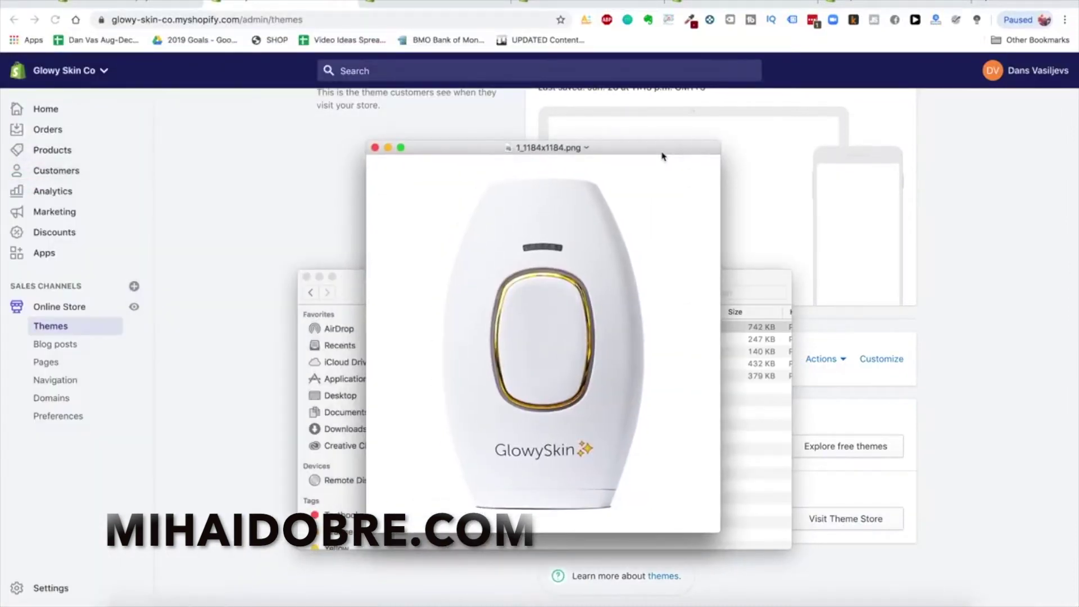
{"action": "left_click", "coordinate": [320, 277]}
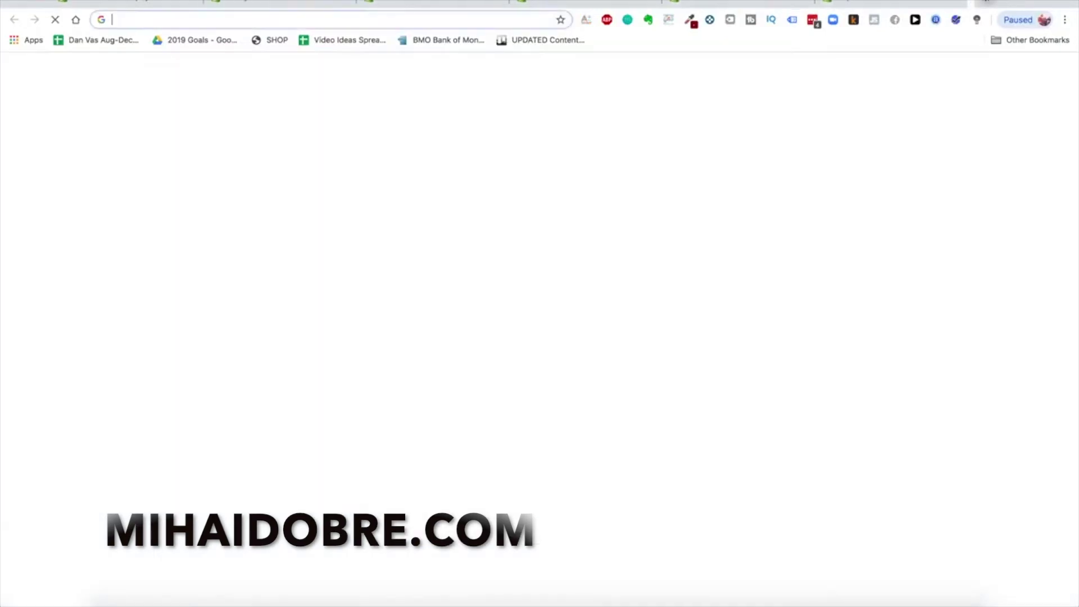
Go to alibaba.com and open the Super September beauty and personal care sale
{"action": "type", "text": "alibaba.com"}
{"action": "key", "text": "Return"}
{"action": "left_click", "coordinate": [516, 83]}
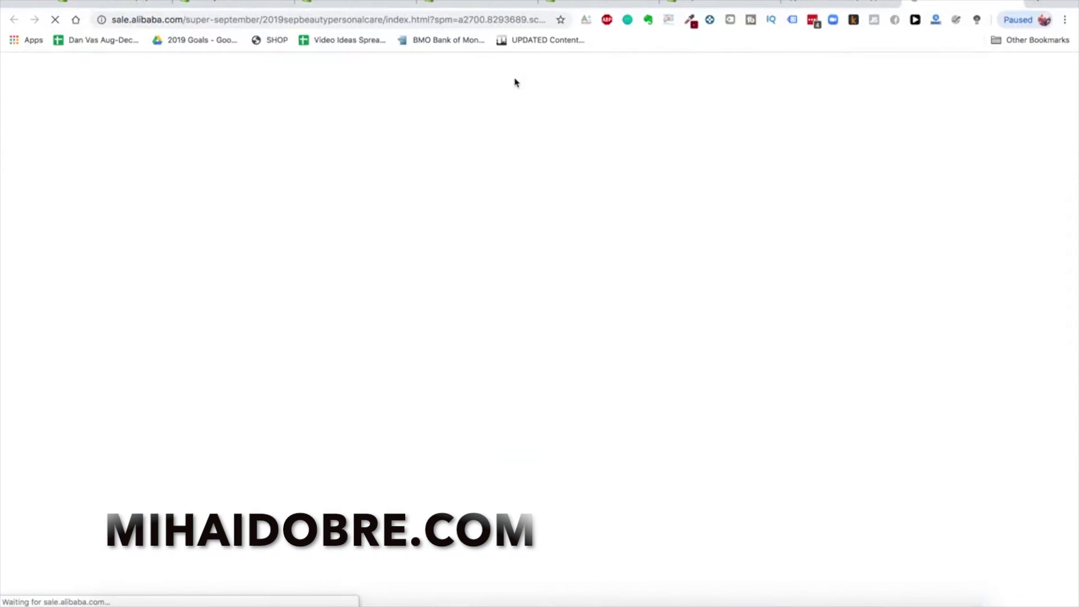
Search Alibaba for hair removal IPL laser devices
{"action": "left_click", "coordinate": [1016, 3]}
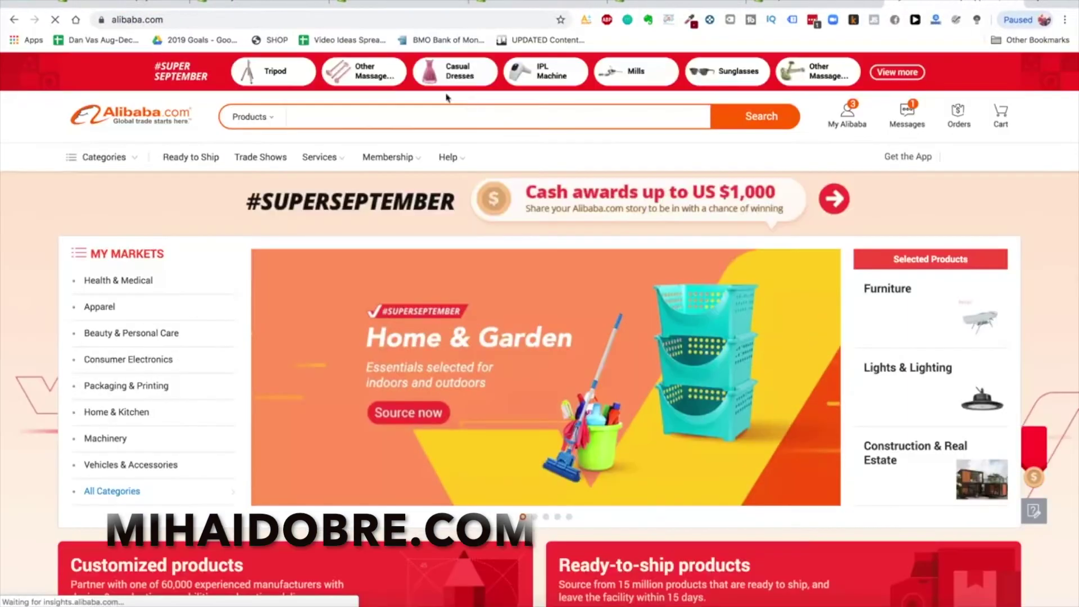
{"action": "type", "text": "hair removal"}
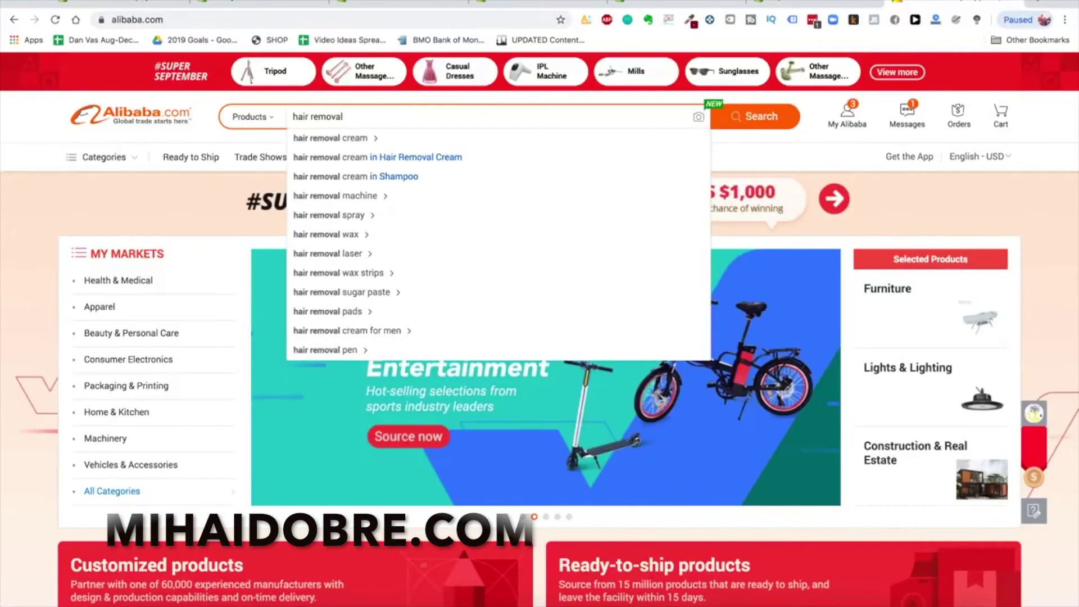
{"action": "type", "text": " IPL lsaer"}
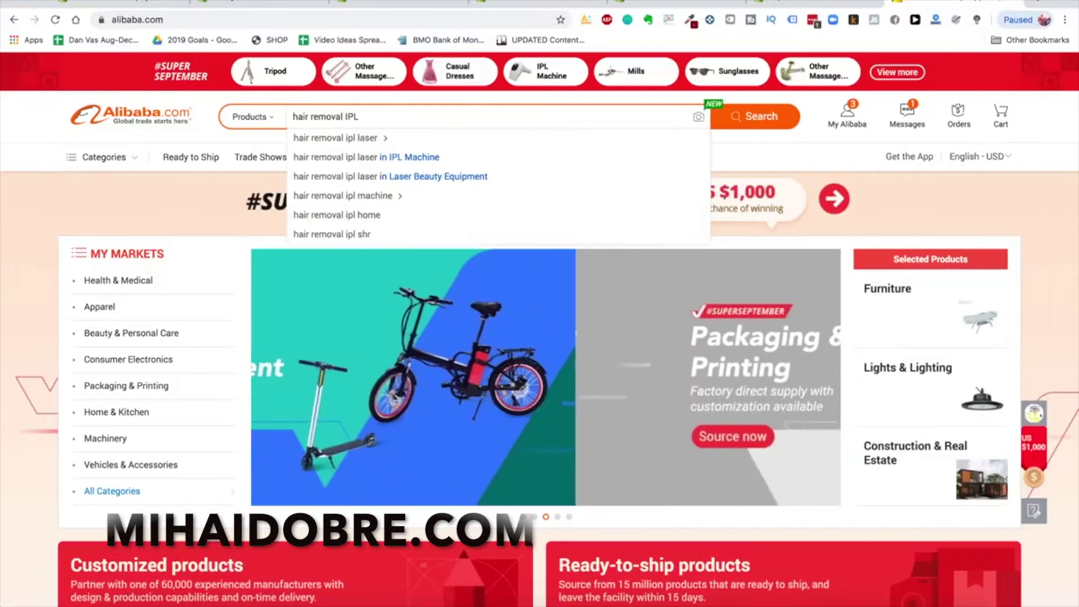
{"action": "key", "text": "Return"}
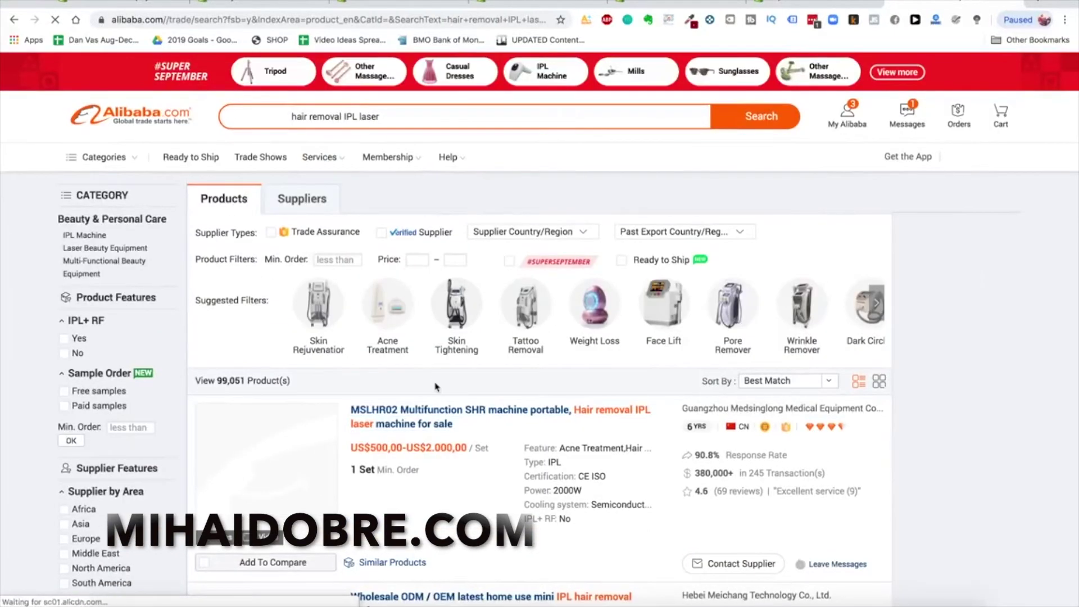
Browse the IPL laser listings and a device's next photo, then return to the Launch theme page
{"action": "scroll", "coordinate": [435, 387], "scroll_direction": "down", "scroll_amount": 20}
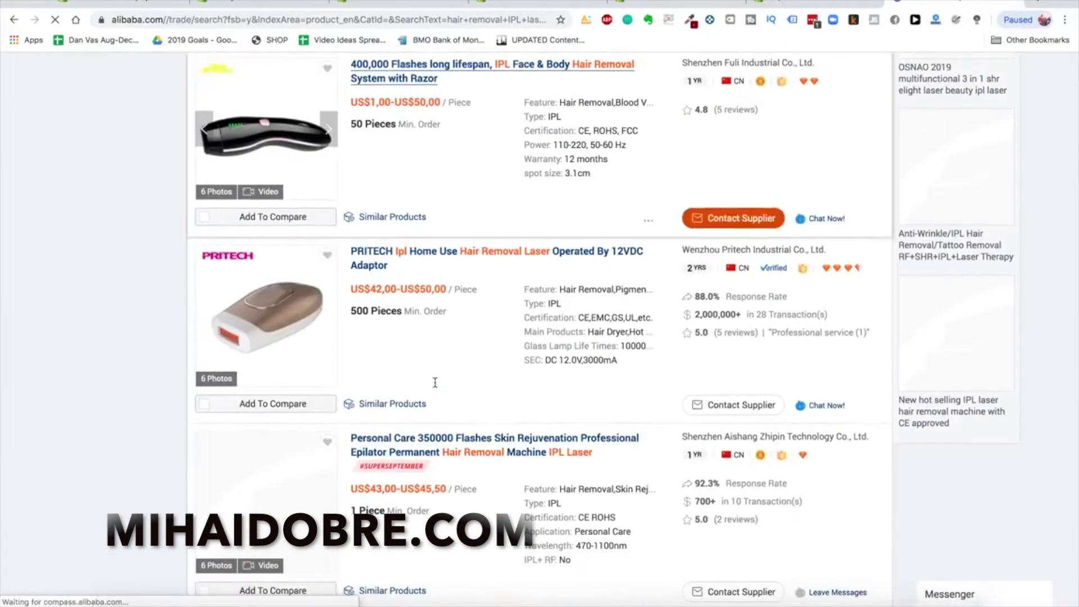
{"action": "scroll", "coordinate": [435, 383], "scroll_direction": "down", "scroll_amount": 5}
{"action": "scroll", "coordinate": [435, 383], "scroll_direction": "up", "scroll_amount": 4}
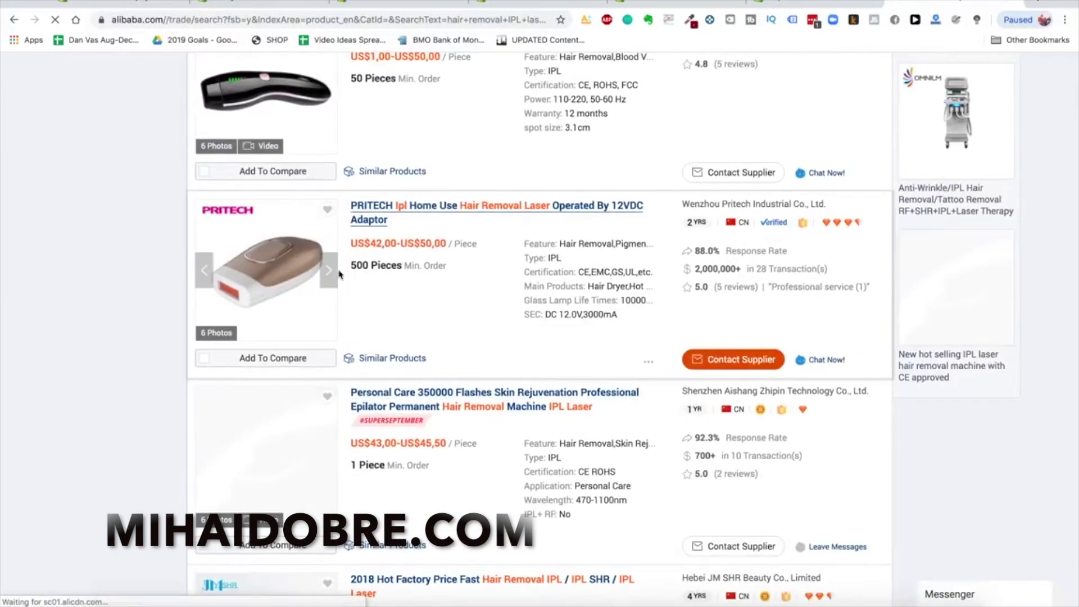
{"action": "scroll", "coordinate": [326, 278], "scroll_direction": "down", "scroll_amount": 9}
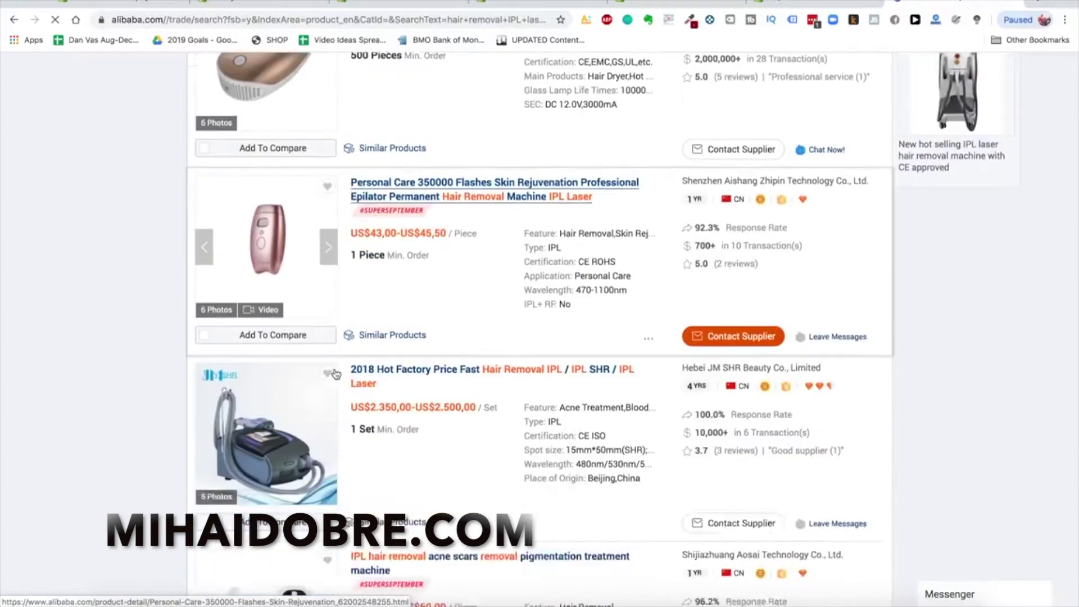
{"action": "scroll", "coordinate": [326, 311], "scroll_direction": "down", "scroll_amount": 20}
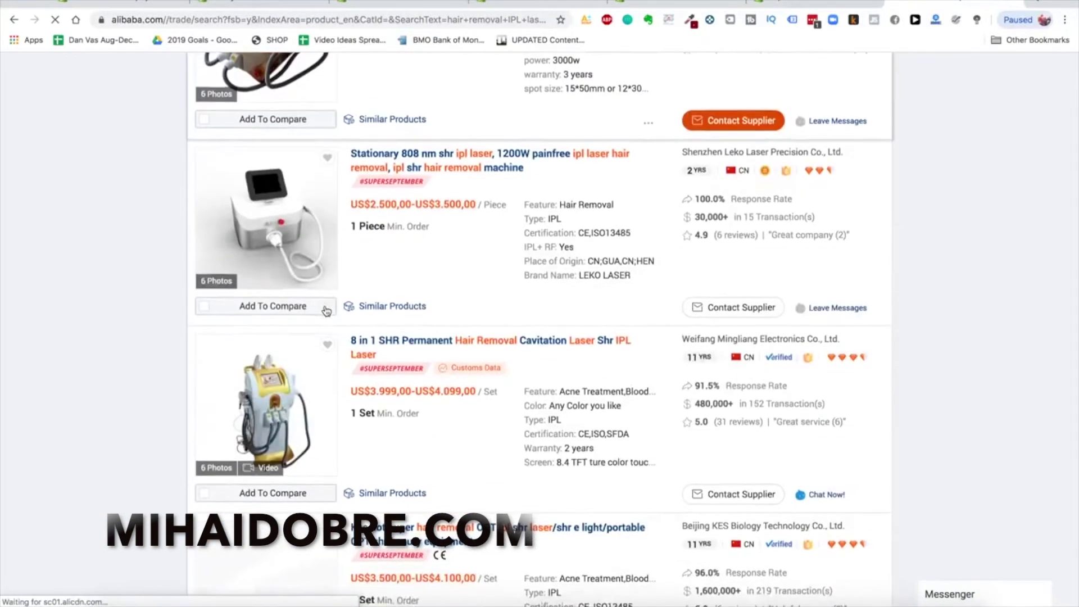
{"action": "scroll", "coordinate": [326, 311], "scroll_direction": "down", "scroll_amount": 13}
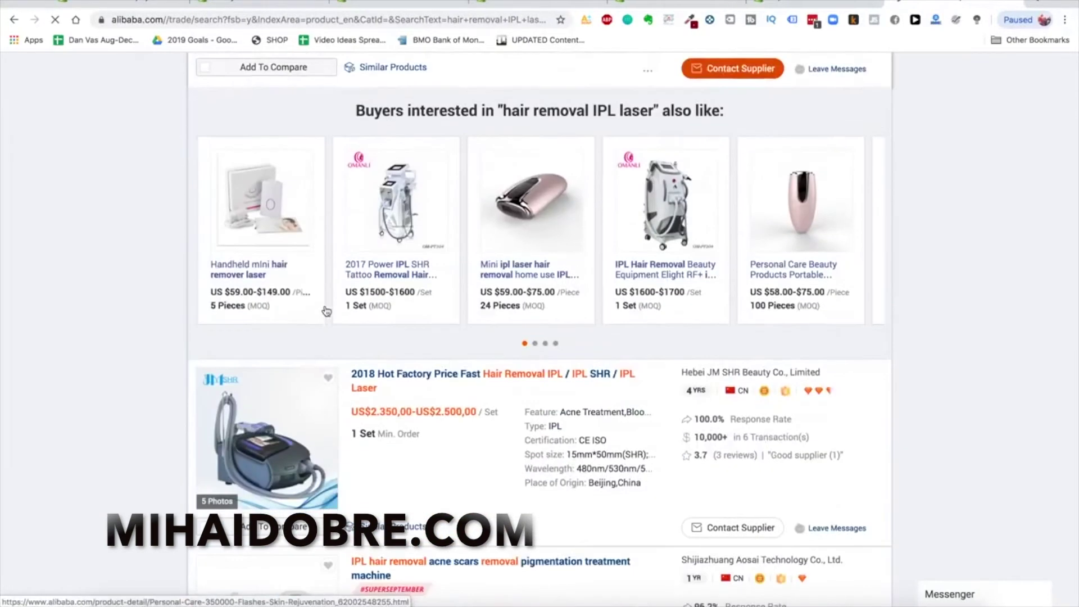
{"action": "scroll", "coordinate": [326, 311], "scroll_direction": "down", "scroll_amount": 16}
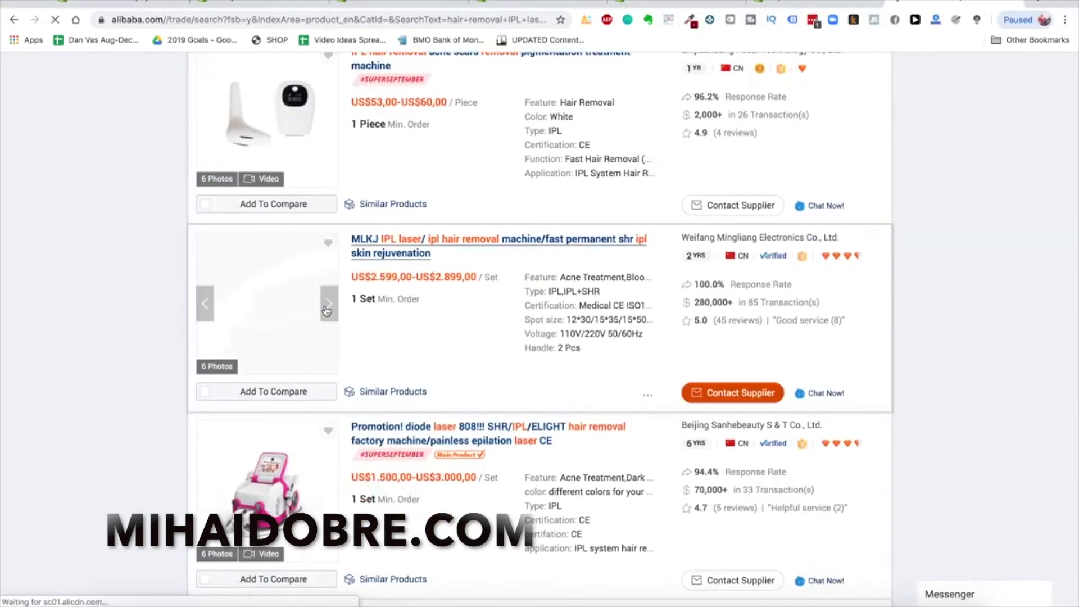
{"action": "scroll", "coordinate": [326, 311], "scroll_direction": "down", "scroll_amount": 20}
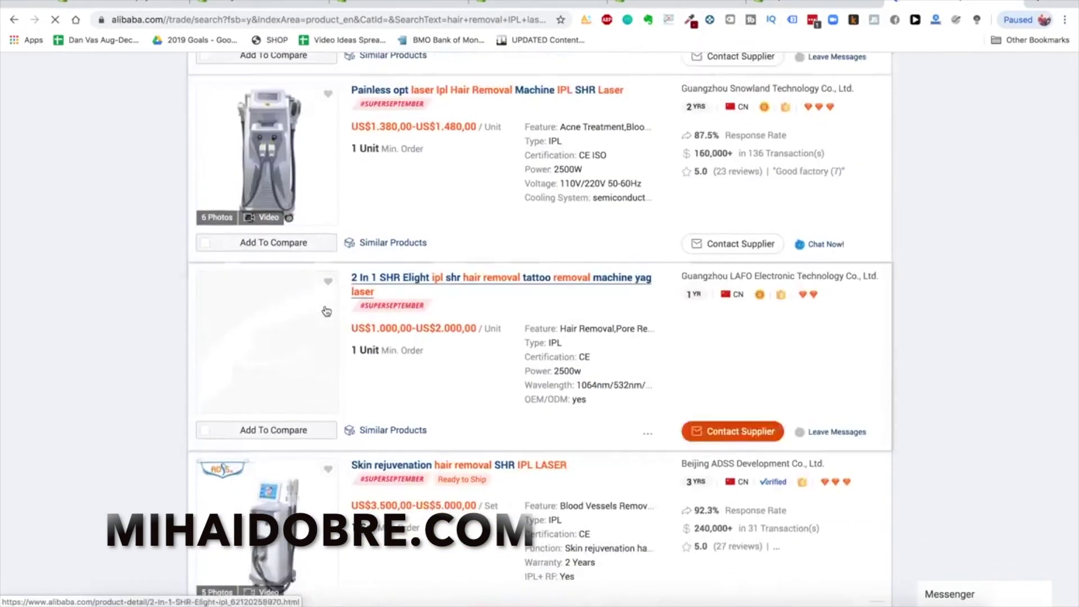
{"action": "scroll", "coordinate": [326, 311], "scroll_direction": "down", "scroll_amount": 5}
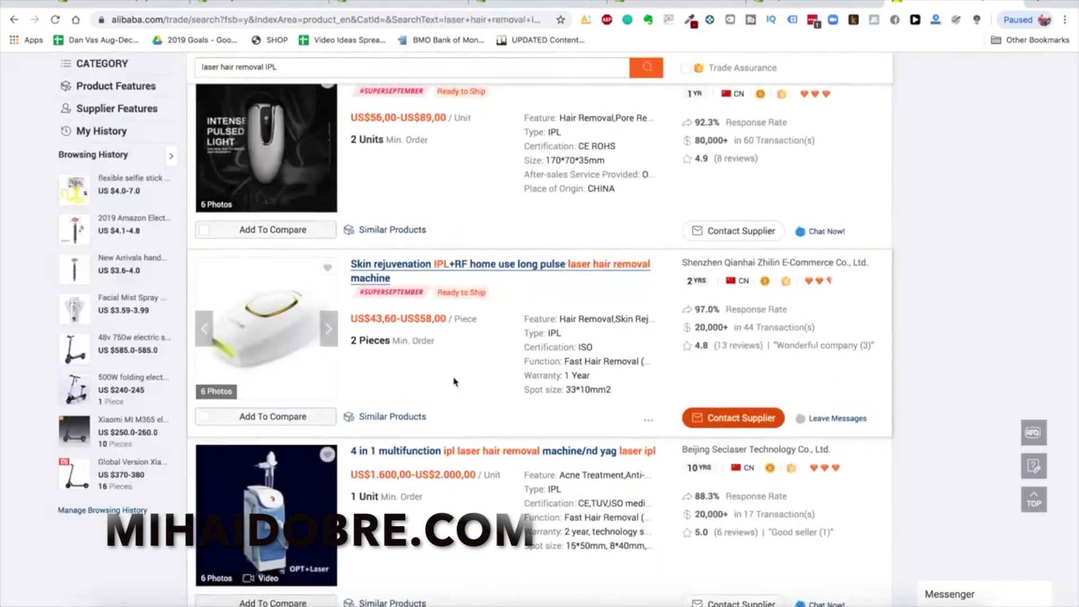
{"action": "left_click", "coordinate": [327, 336]}
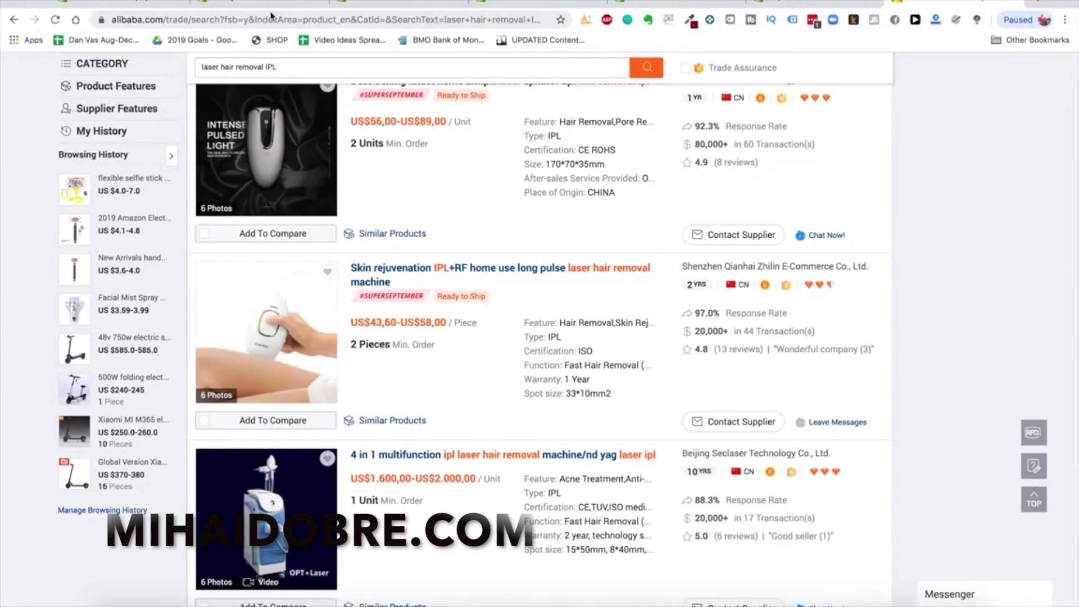
{"action": "left_click", "coordinate": [392, 4]}
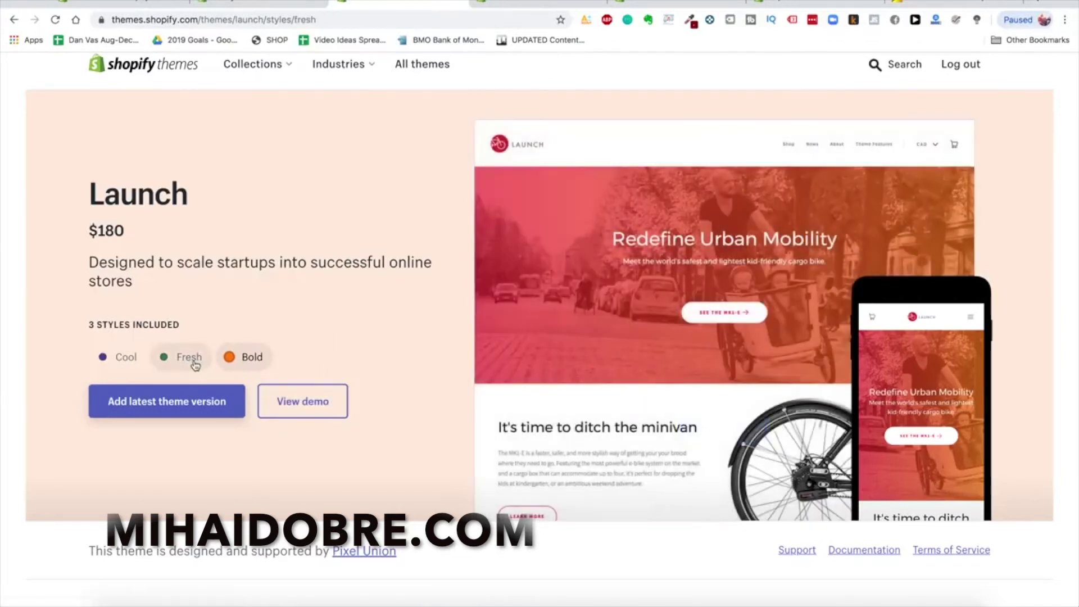
Preview the Launch theme's Fresh, Cool and Bold styles
{"action": "left_click", "coordinate": [195, 366]}
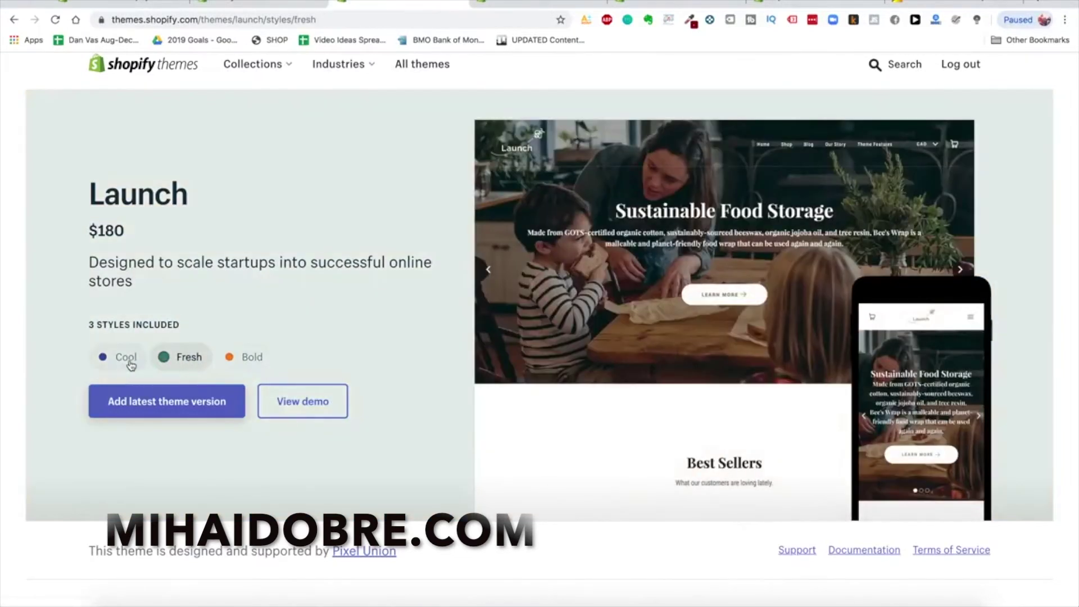
{"action": "left_click", "coordinate": [134, 364]}
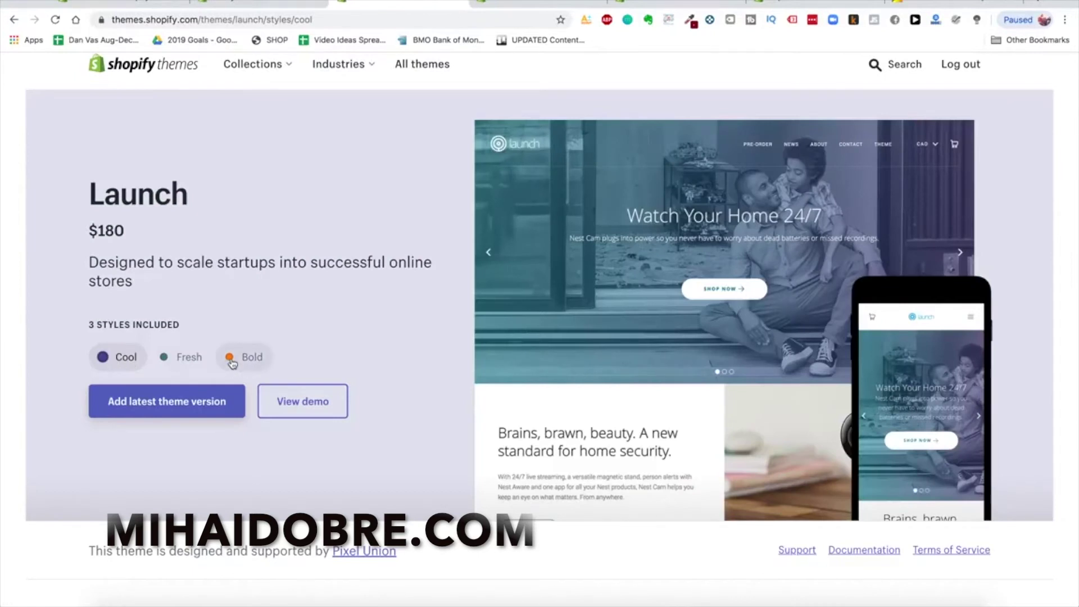
{"action": "left_click", "coordinate": [231, 364]}
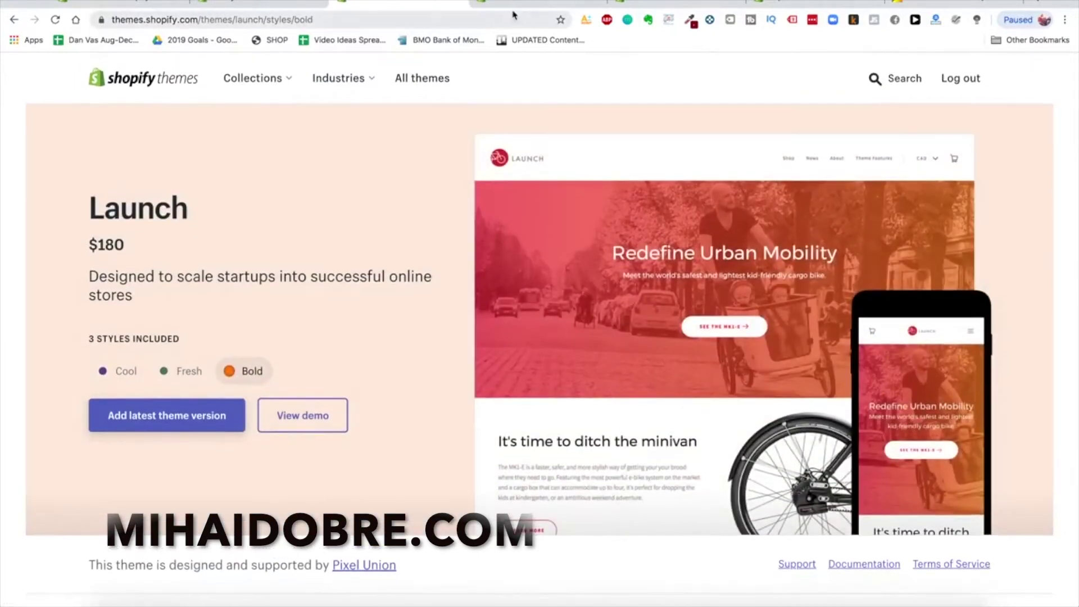
{"action": "key", "text": "ctrl+t"}
Open blendjet.com in the new tab
{"action": "type", "text": "blendjet"}
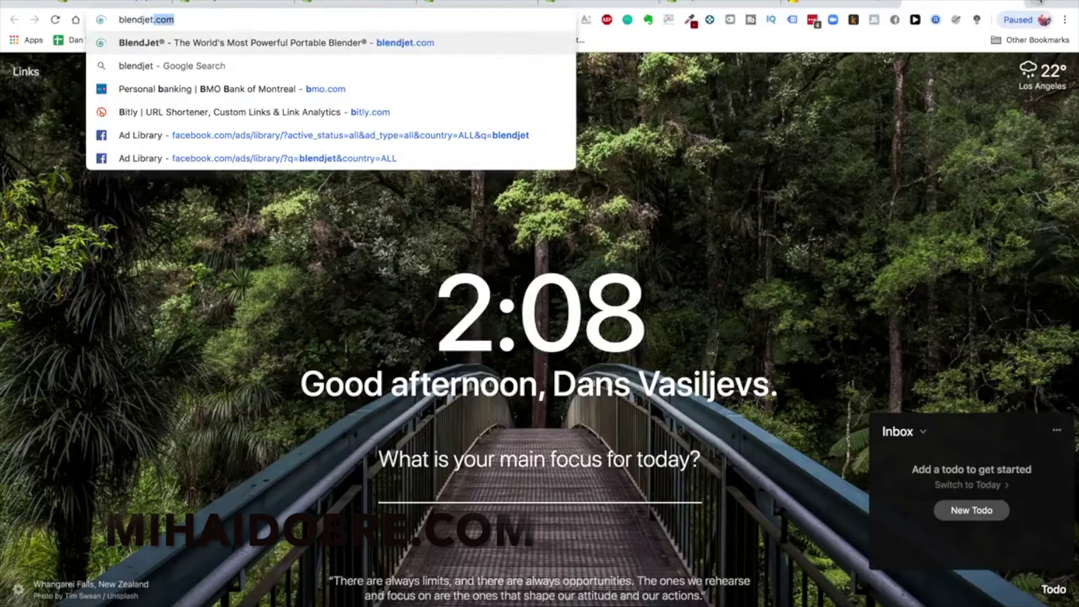
{"action": "key", "text": "Return"}
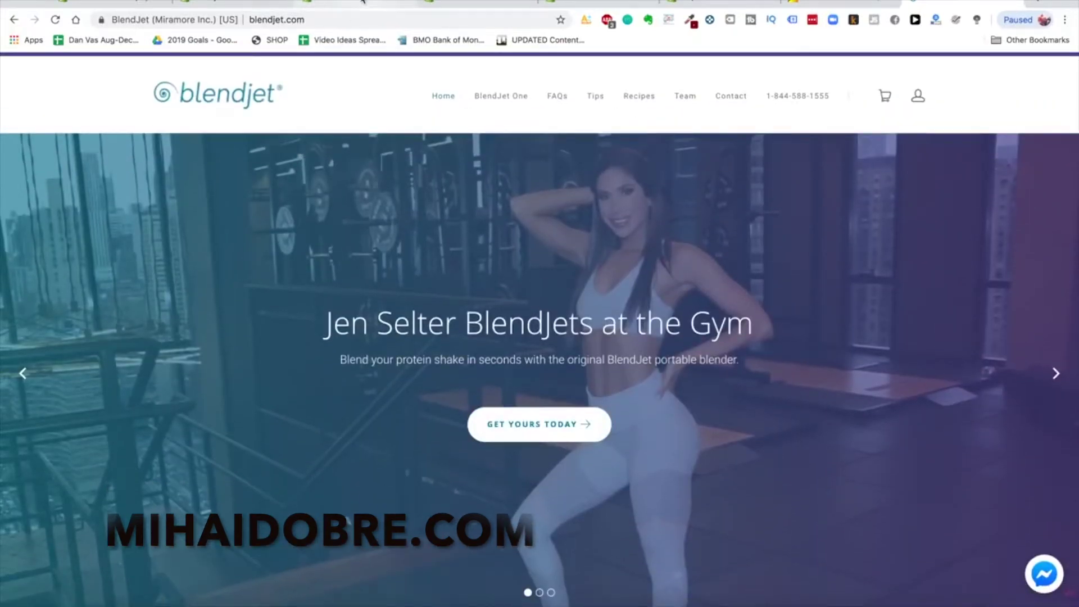
{"action": "left_click", "coordinate": [363, 2]}
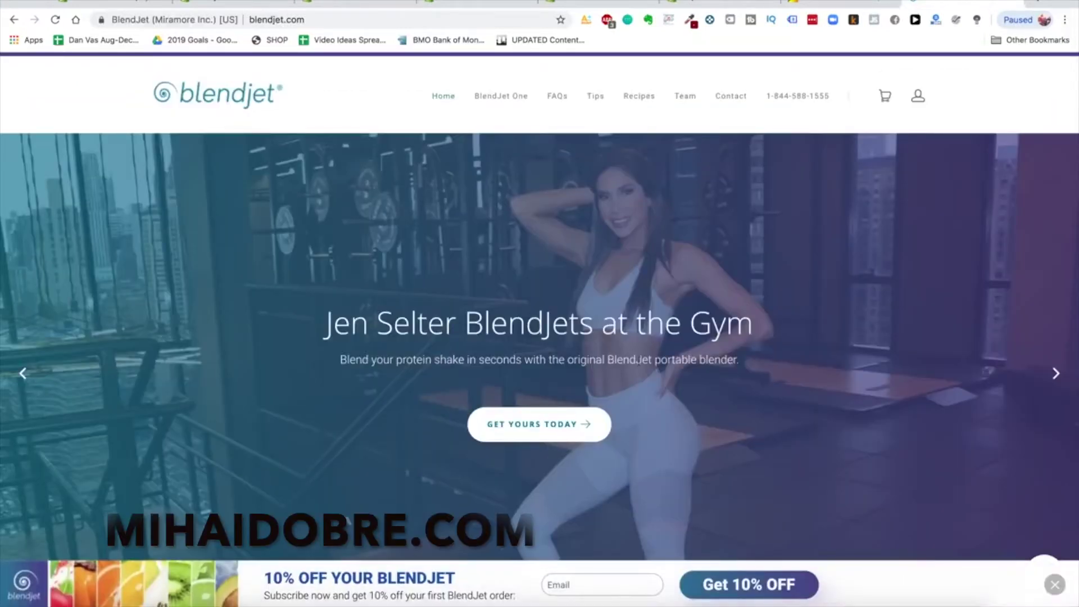
Dismiss BlendJet's 10% off offer, check its traffic statistics, and return to the Alibaba results
{"action": "left_click", "coordinate": [1054, 585]}
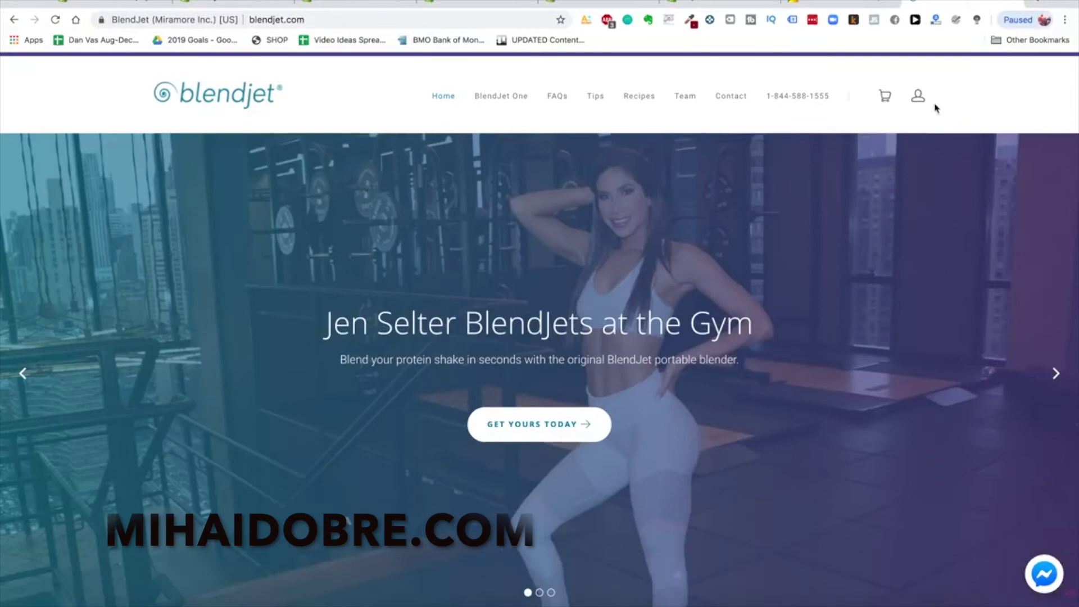
{"action": "left_click", "coordinate": [934, 20]}
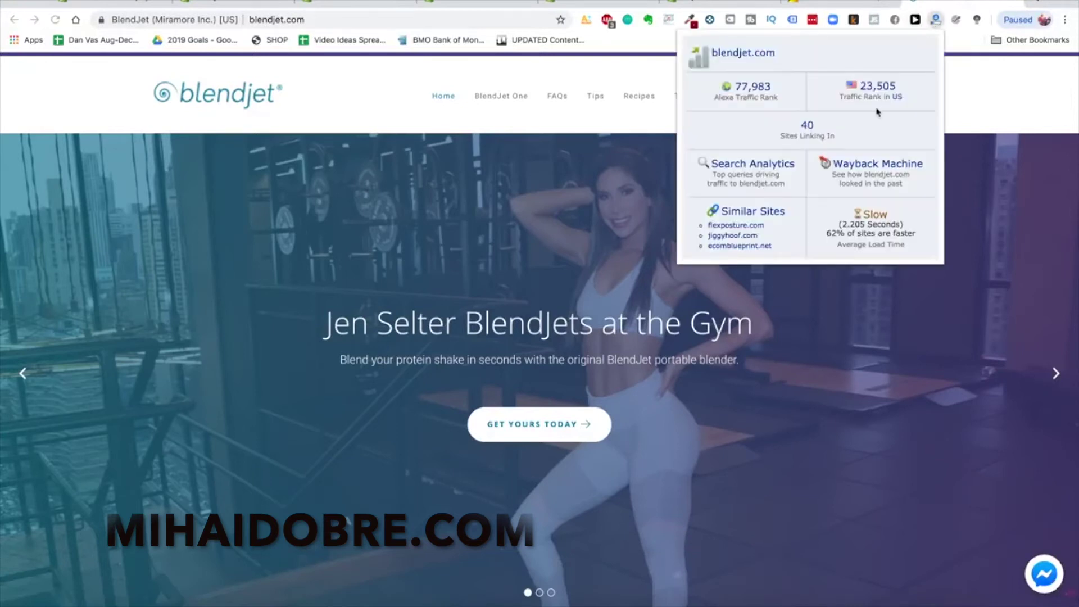
{"action": "left_click", "coordinate": [1014, 3]}
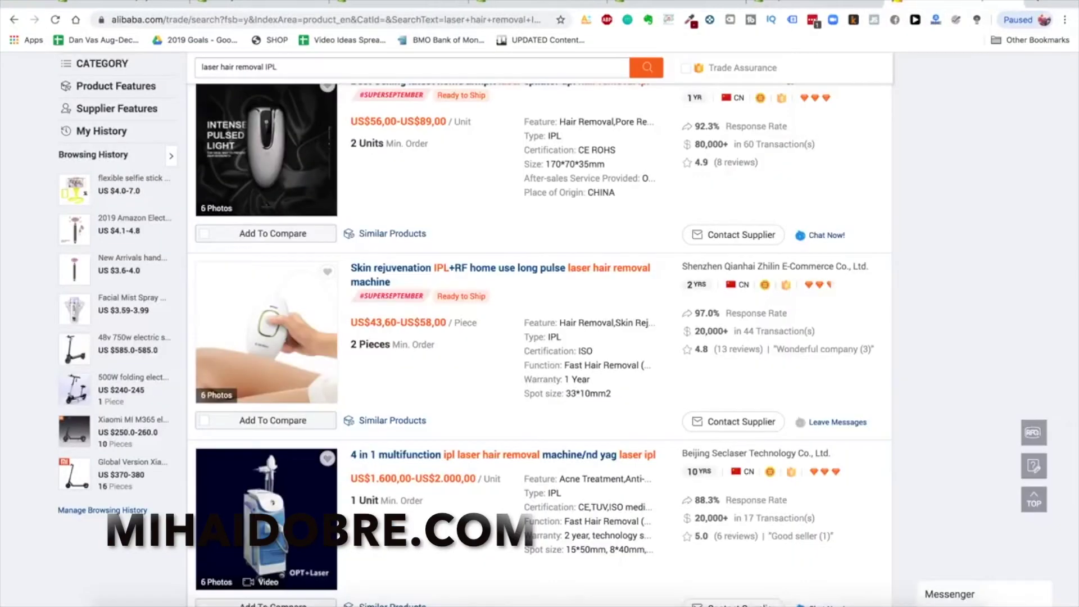
Compare the Launch, Debut, Minimal (Vintage, Fashion) and Pop (Toy, Bone) theme pages and styles
{"action": "left_click", "coordinate": [376, 10]}
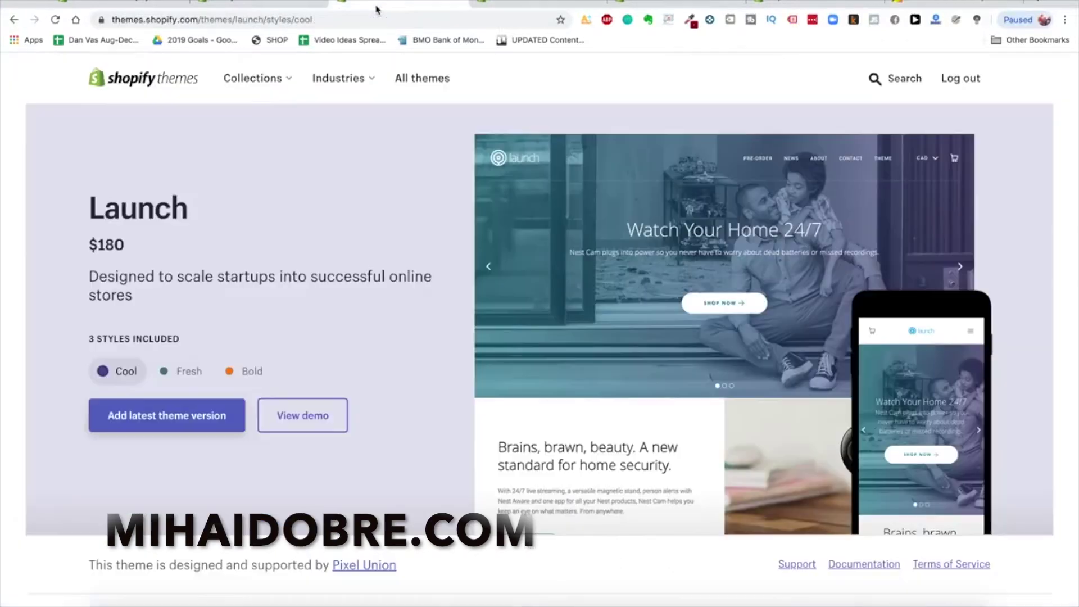
{"action": "left_click", "coordinate": [540, 7]}
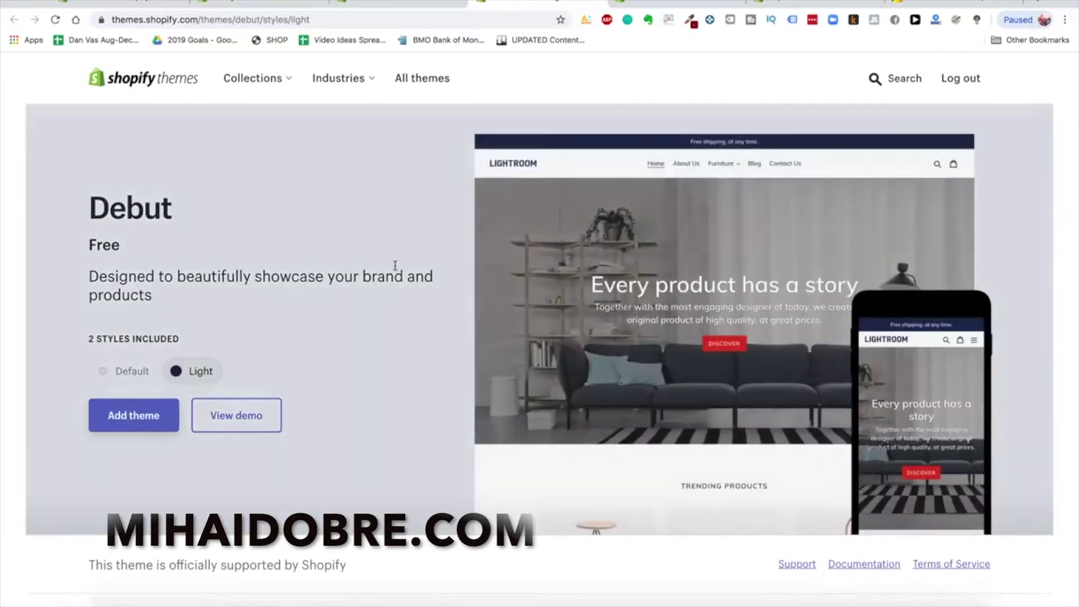
{"action": "left_click", "coordinate": [658, 3]}
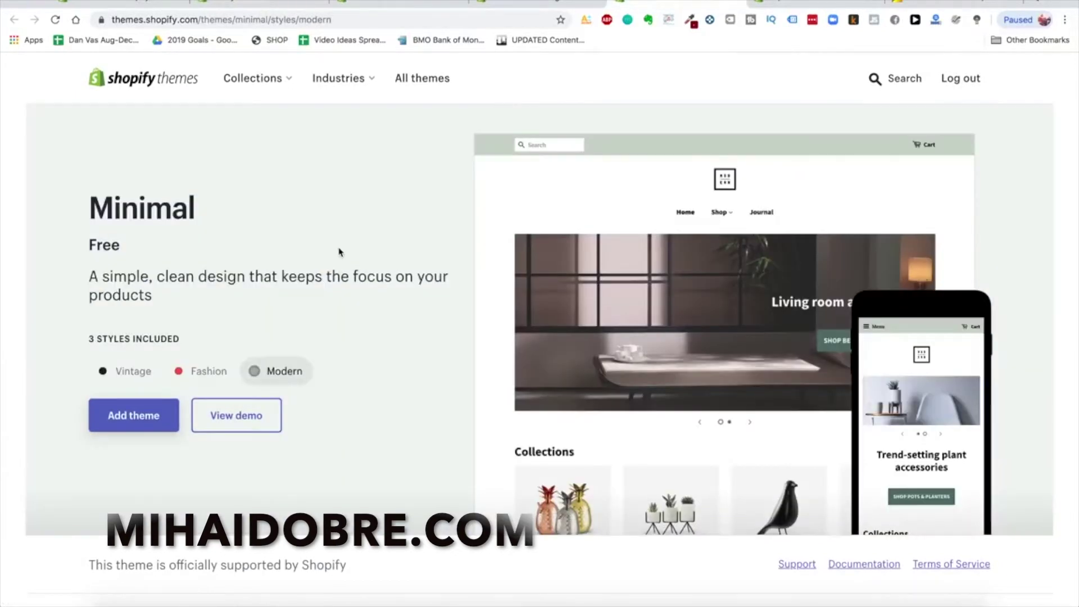
{"action": "left_click", "coordinate": [135, 379]}
{"action": "left_click", "coordinate": [194, 380]}
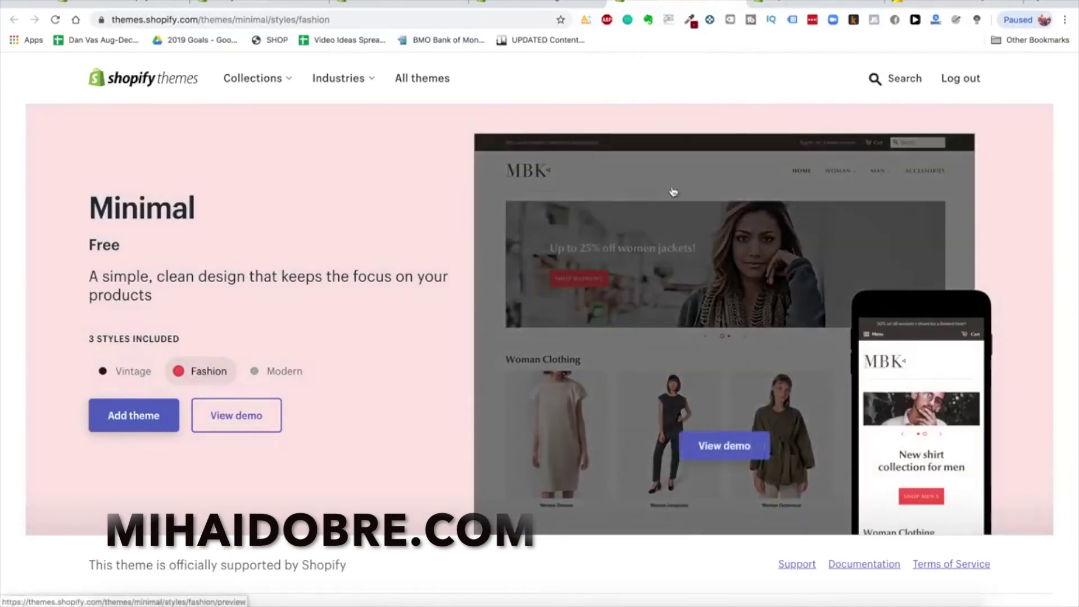
{"action": "left_click", "coordinate": [811, 3]}
{"action": "left_click", "coordinate": [172, 373]}
{"action": "left_click", "coordinate": [115, 372]}
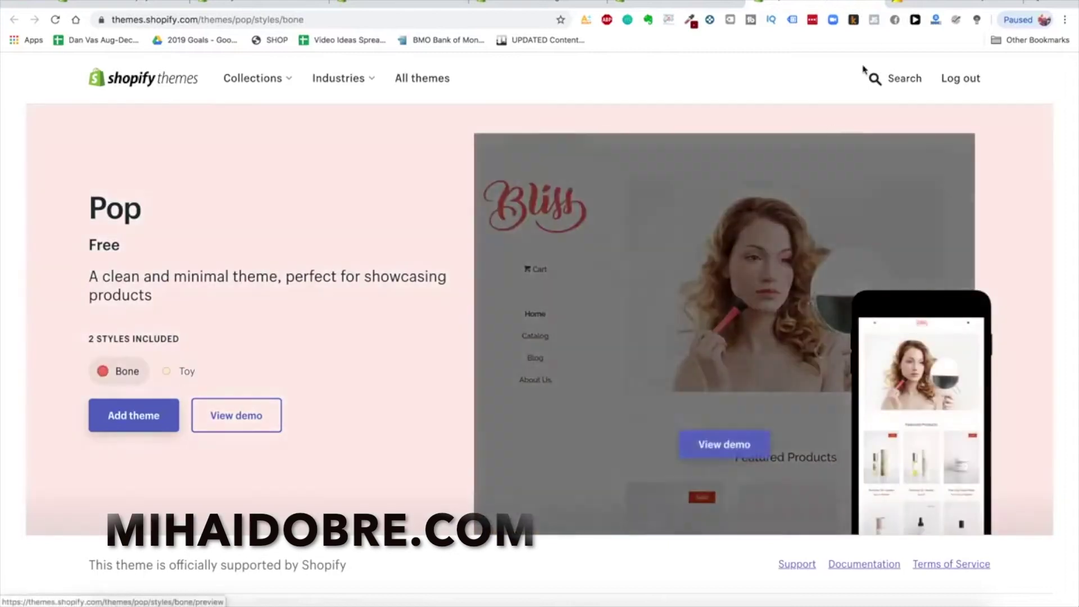
{"action": "left_click", "coordinate": [877, 3]}
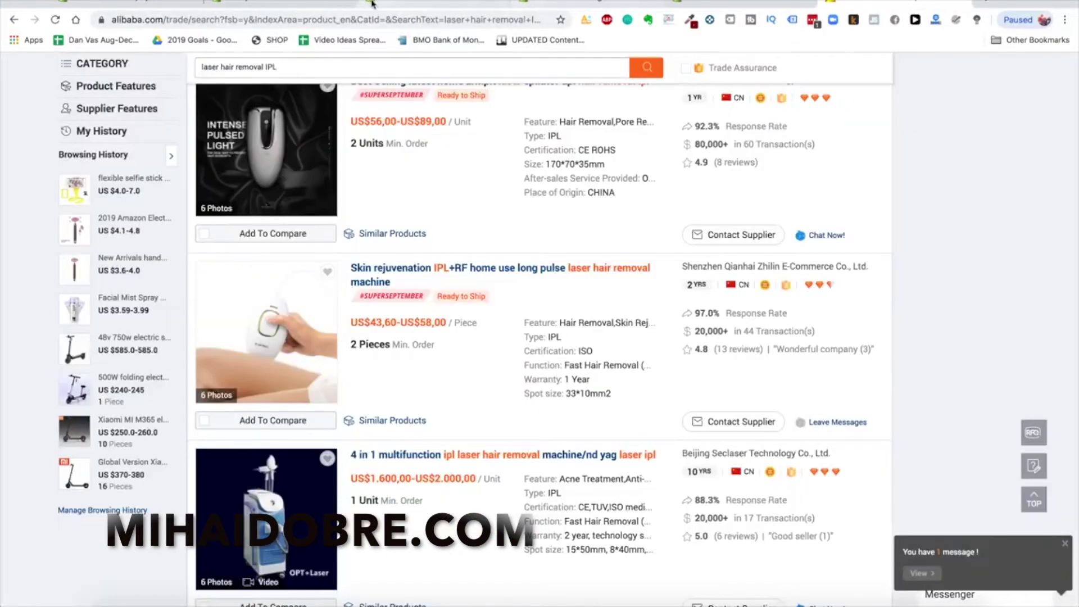
{"action": "left_click", "coordinate": [587, 4]}
Search the Theme Store for 'jumpstart' and open the Jumpstart theme's details
{"action": "left_click", "coordinate": [432, 3]}
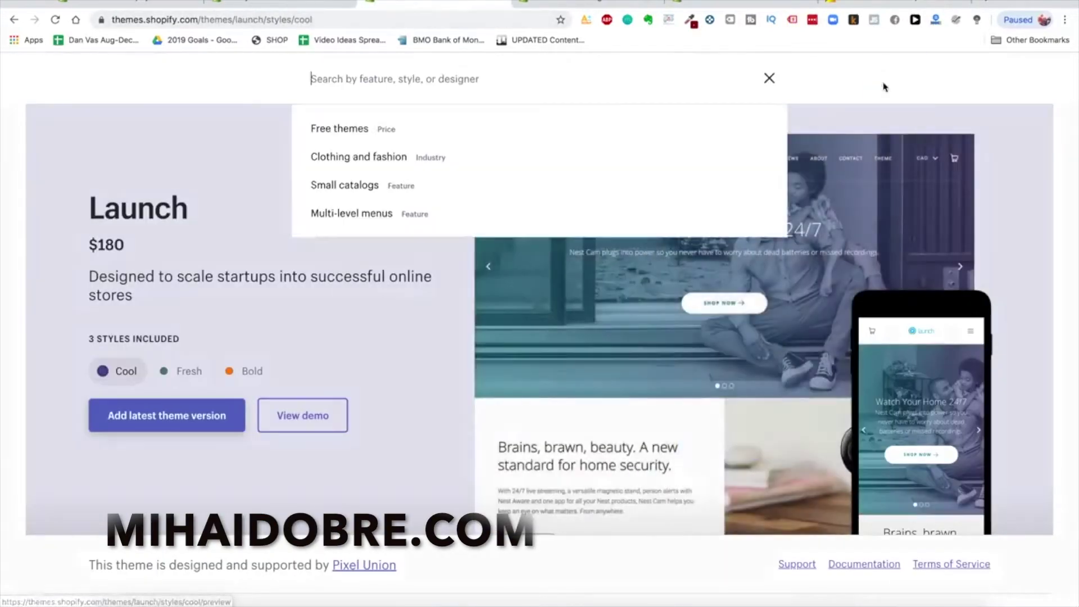
{"action": "left_click", "coordinate": [874, 78]}
{"action": "type", "text": "jumpstart"}
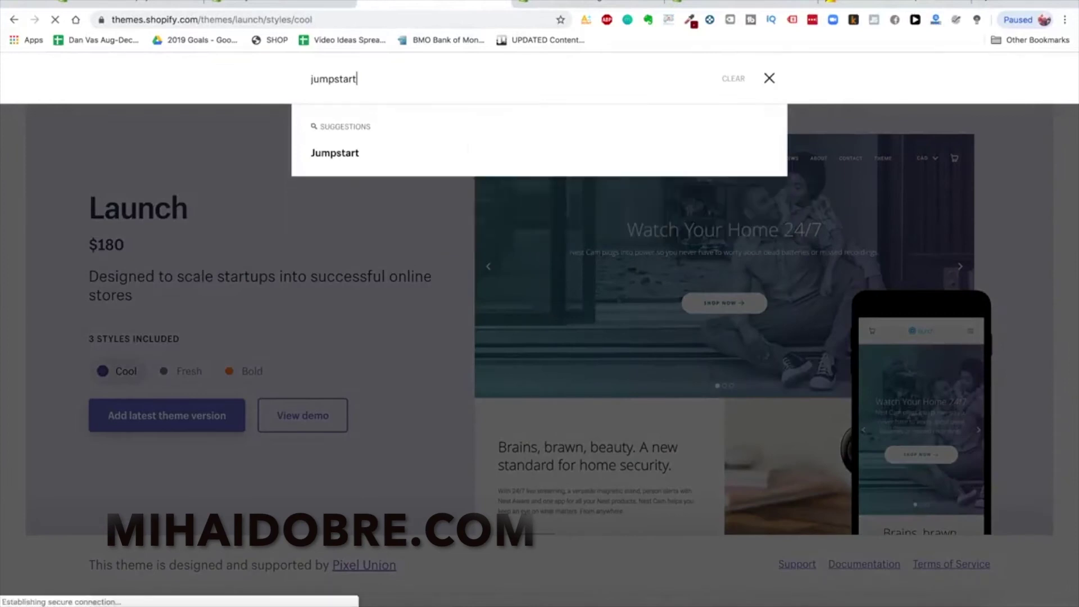
{"action": "key", "text": "Return"}
{"action": "left_click", "coordinate": [366, 501]}
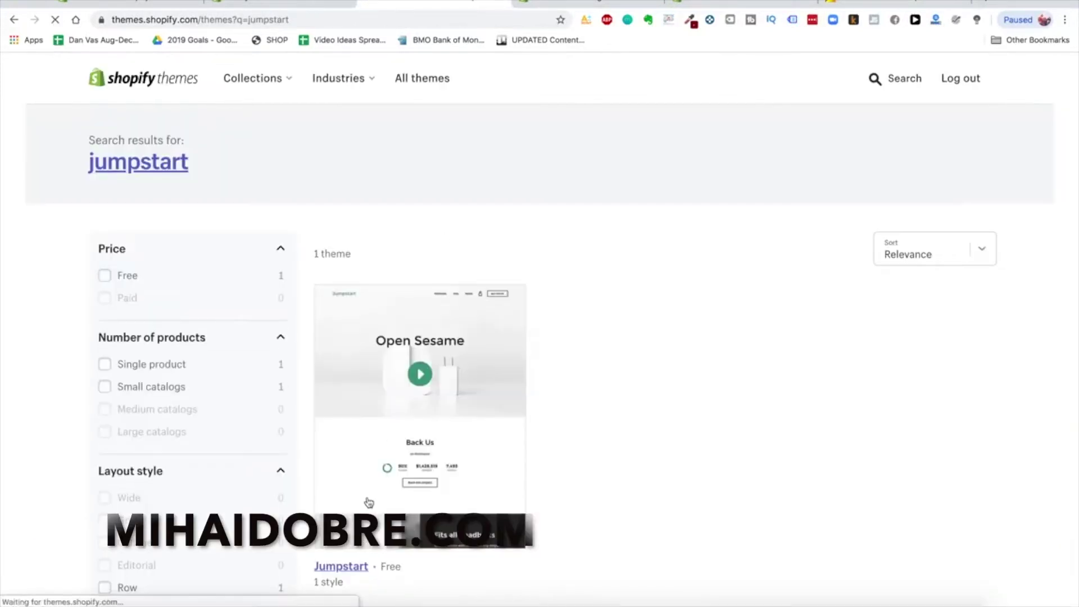
View the Jumpstart demo and its features section, then return to the Debut page
{"action": "scroll", "coordinate": [435, 415], "scroll_direction": "down", "scroll_amount": 1}
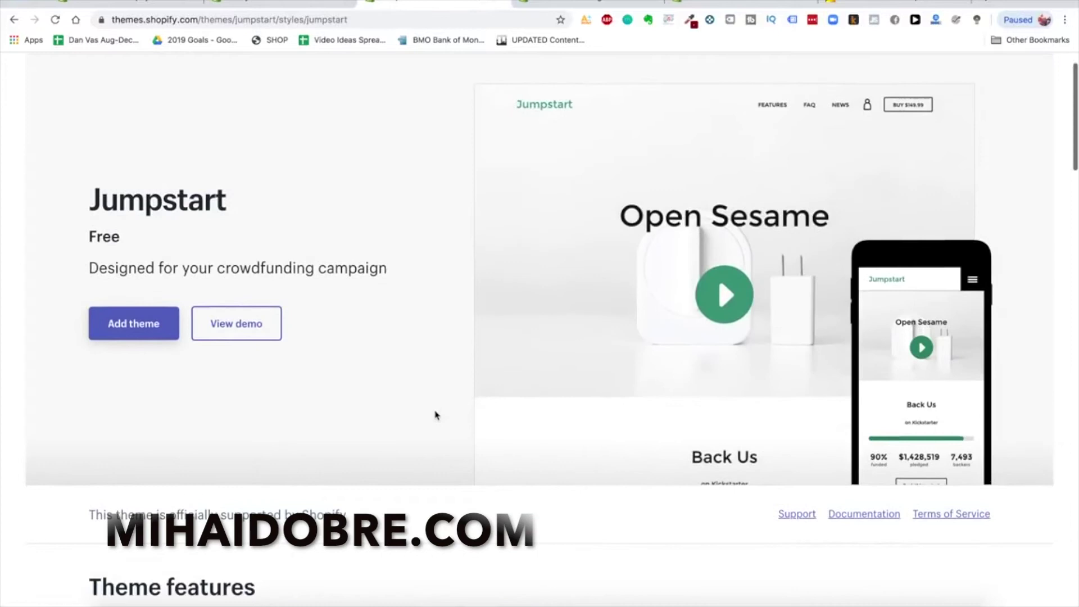
{"action": "scroll", "coordinate": [436, 414], "scroll_direction": "down", "scroll_amount": 3}
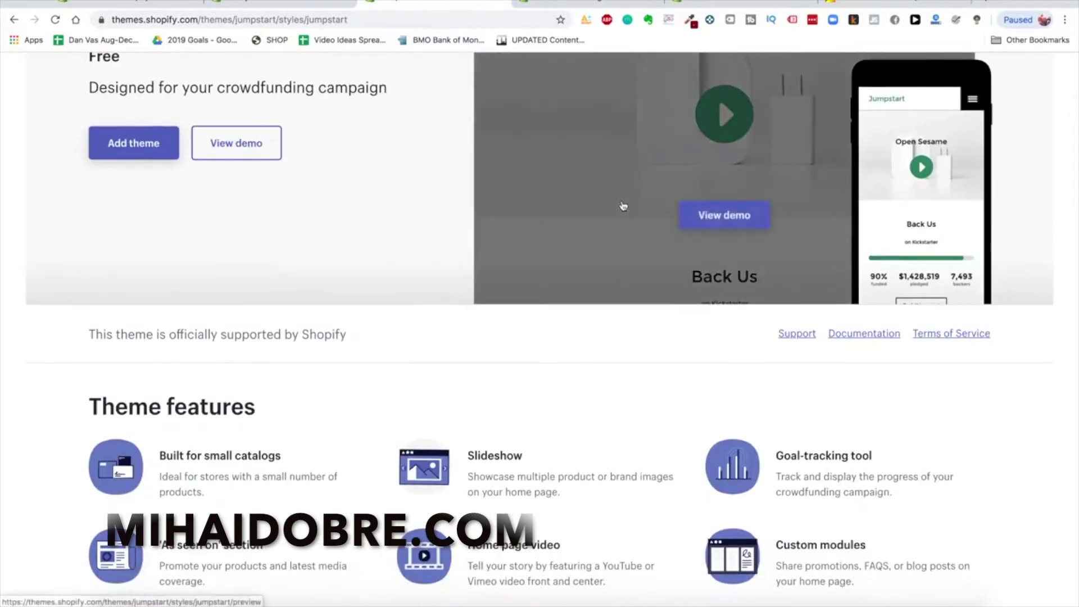
{"action": "left_click", "coordinate": [721, 220]}
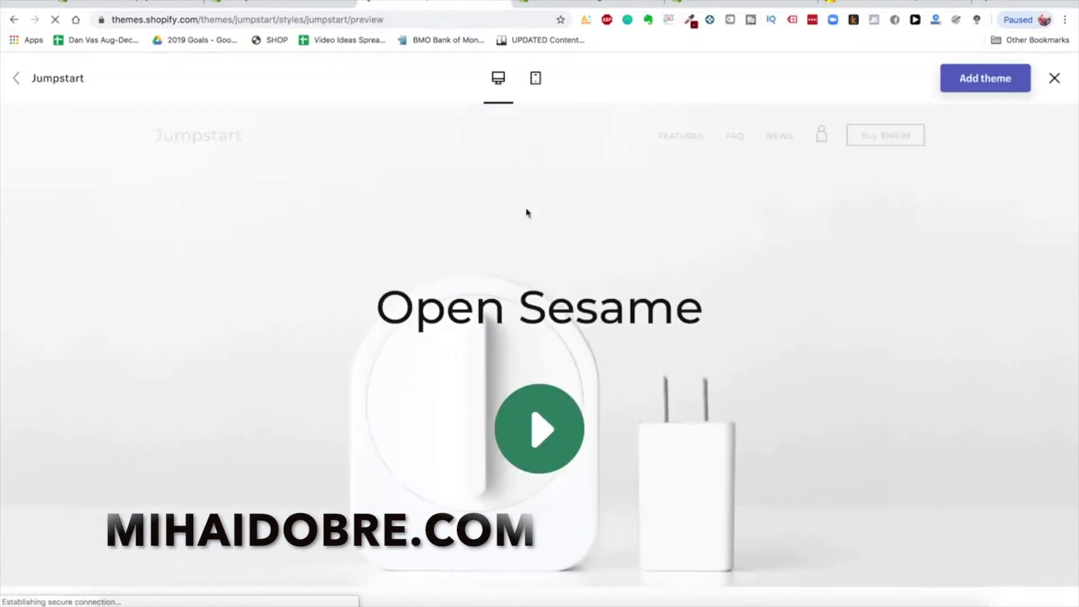
{"action": "left_click", "coordinate": [691, 137]}
{"action": "scroll", "coordinate": [622, 337], "scroll_direction": "down", "scroll_amount": 5}
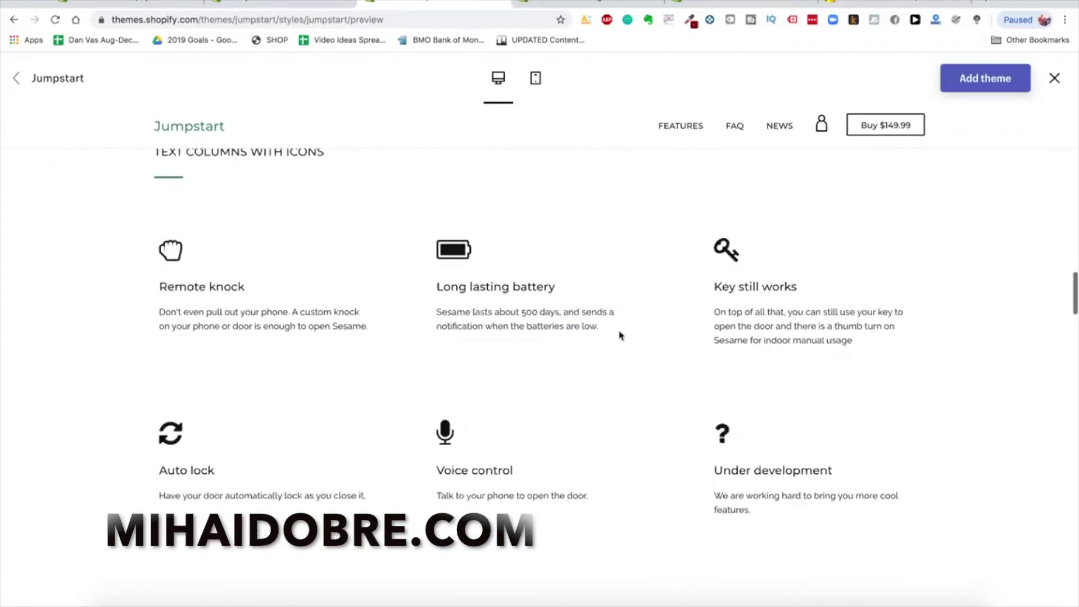
{"action": "scroll", "coordinate": [620, 335], "scroll_direction": "up", "scroll_amount": 15}
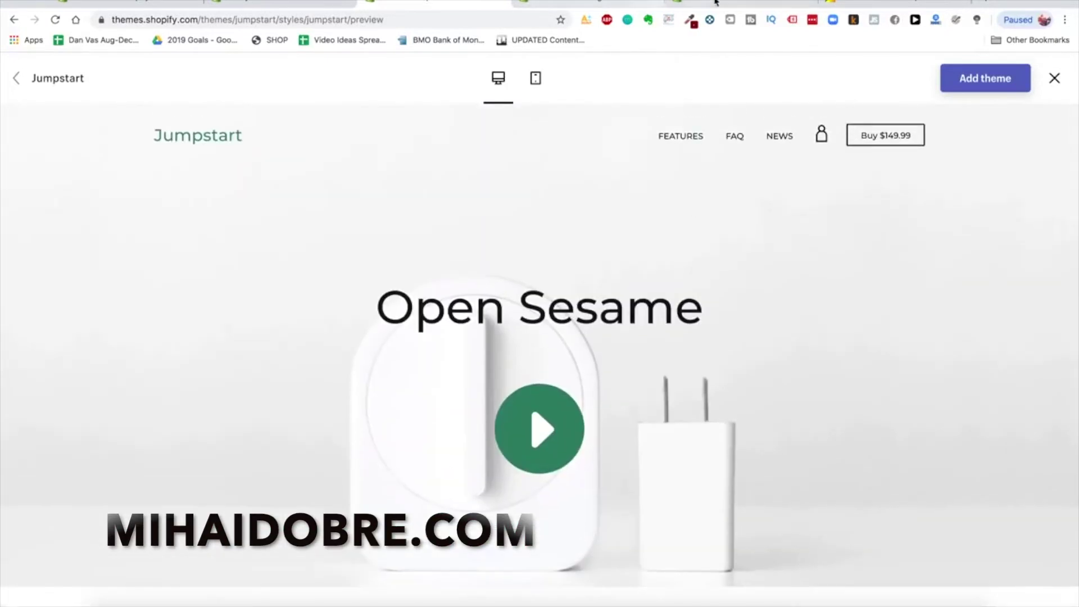
{"action": "left_click", "coordinate": [618, 3]}
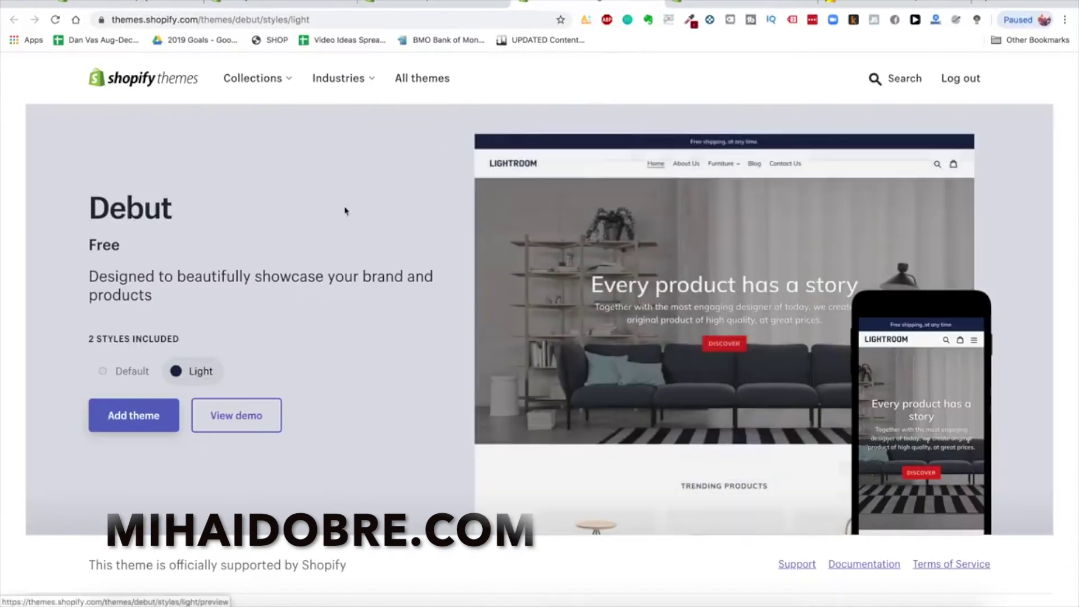
Open the Debut demo and look over its About Us and Home pages
{"action": "left_click", "coordinate": [725, 447]}
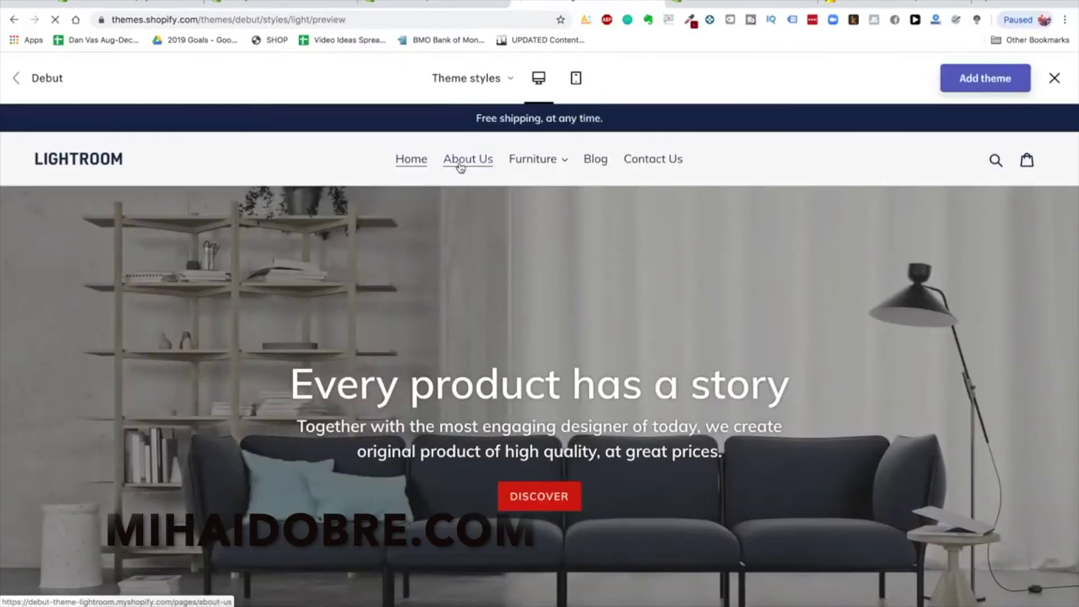
{"action": "left_click", "coordinate": [459, 163]}
{"action": "scroll", "coordinate": [509, 268], "scroll_direction": "down", "scroll_amount": 1}
{"action": "scroll", "coordinate": [510, 262], "scroll_direction": "up", "scroll_amount": 1}
{"action": "left_click", "coordinate": [407, 134]}
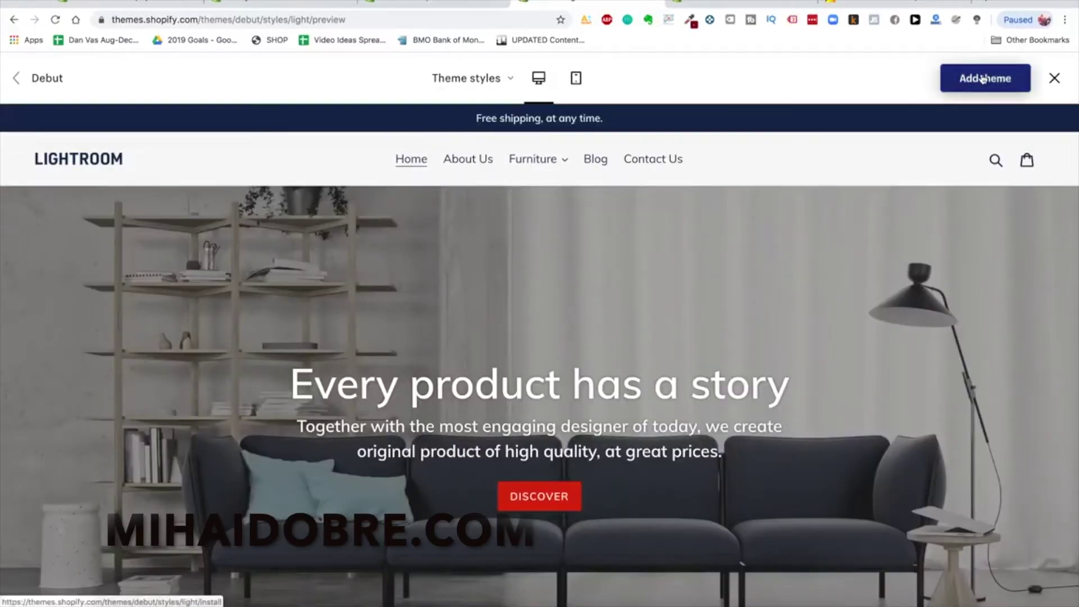
Compare Debut's Default and Light styles, keep Light, and add the theme to the store
{"action": "left_click", "coordinate": [488, 79]}
{"action": "left_click", "coordinate": [462, 125]}
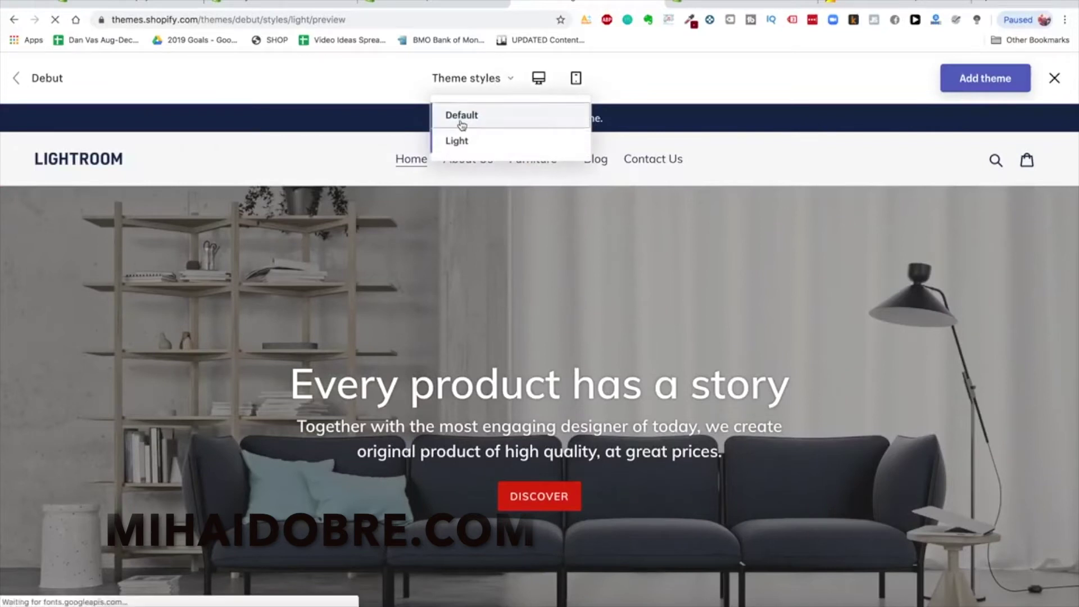
{"action": "left_click", "coordinate": [479, 89]}
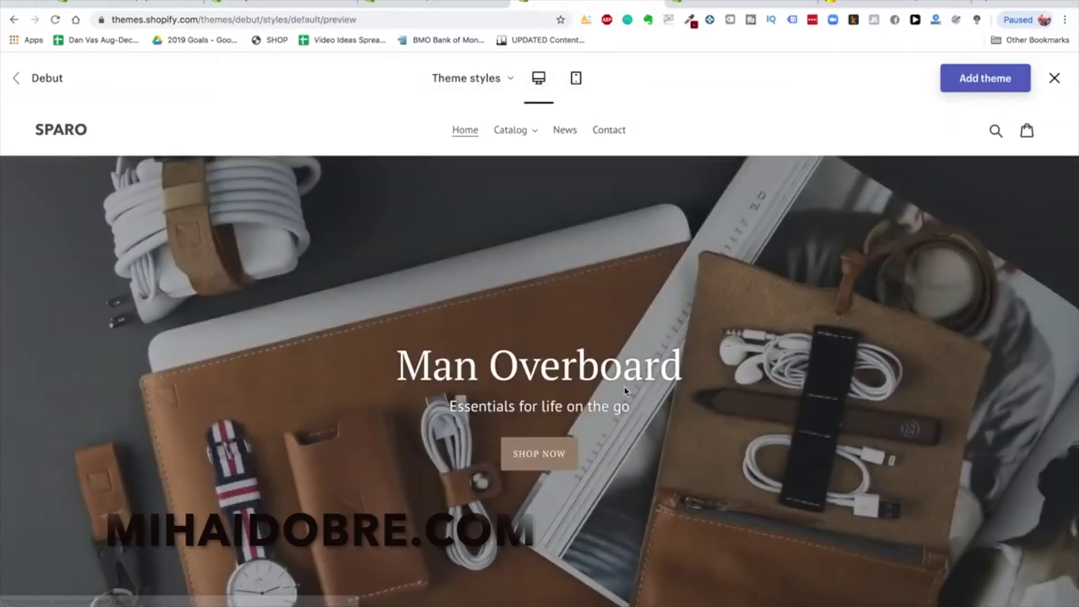
{"action": "scroll", "coordinate": [625, 389], "scroll_direction": "down", "scroll_amount": 6}
{"action": "scroll", "coordinate": [624, 389], "scroll_direction": "down", "scroll_amount": 5}
{"action": "scroll", "coordinate": [566, 298], "scroll_direction": "up", "scroll_amount": 15}
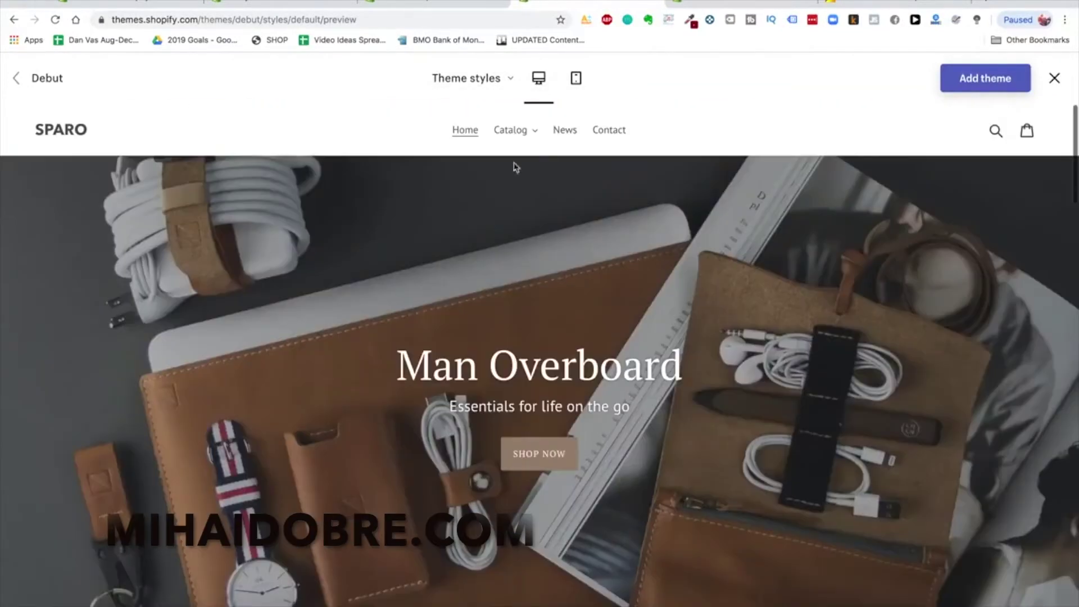
{"action": "left_click", "coordinate": [472, 81]}
{"action": "left_click", "coordinate": [469, 143]}
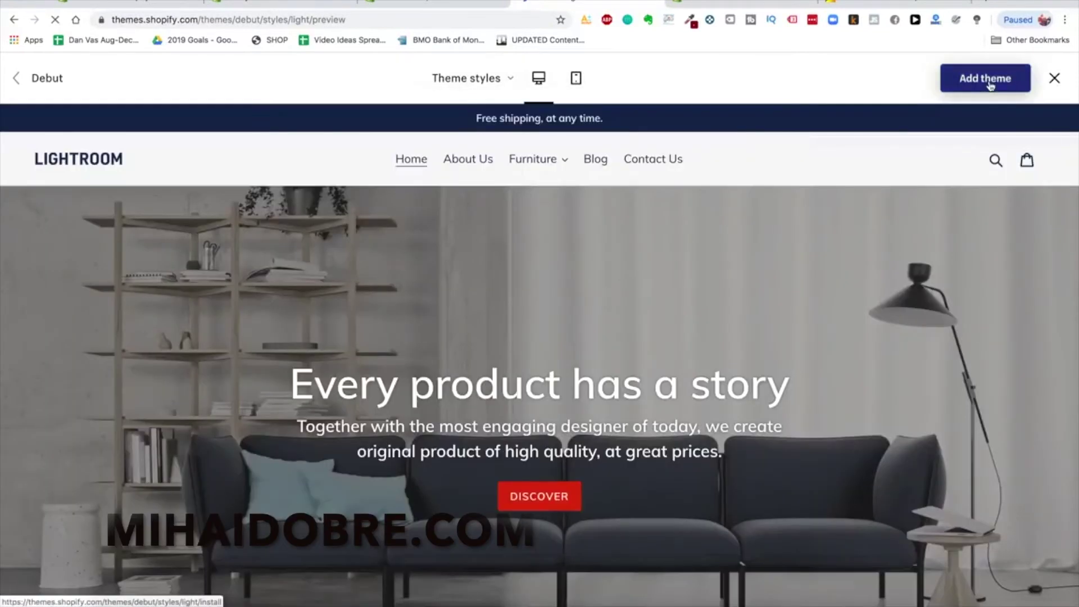
{"action": "left_click", "coordinate": [995, 82]}
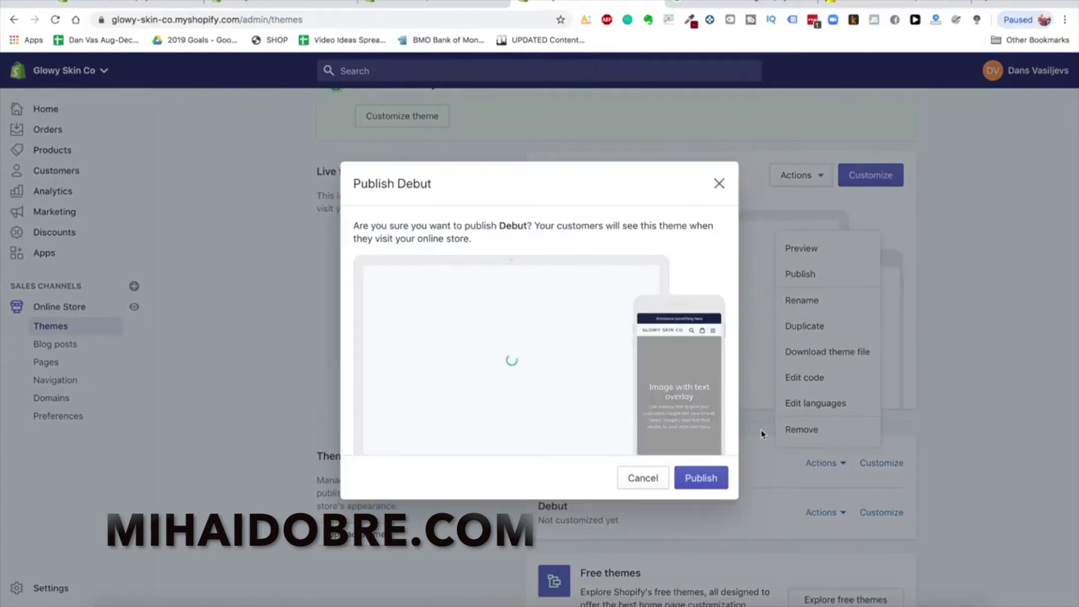
Publish Debut as the live theme and open it in the theme editor
{"action": "left_click", "coordinate": [699, 479]}
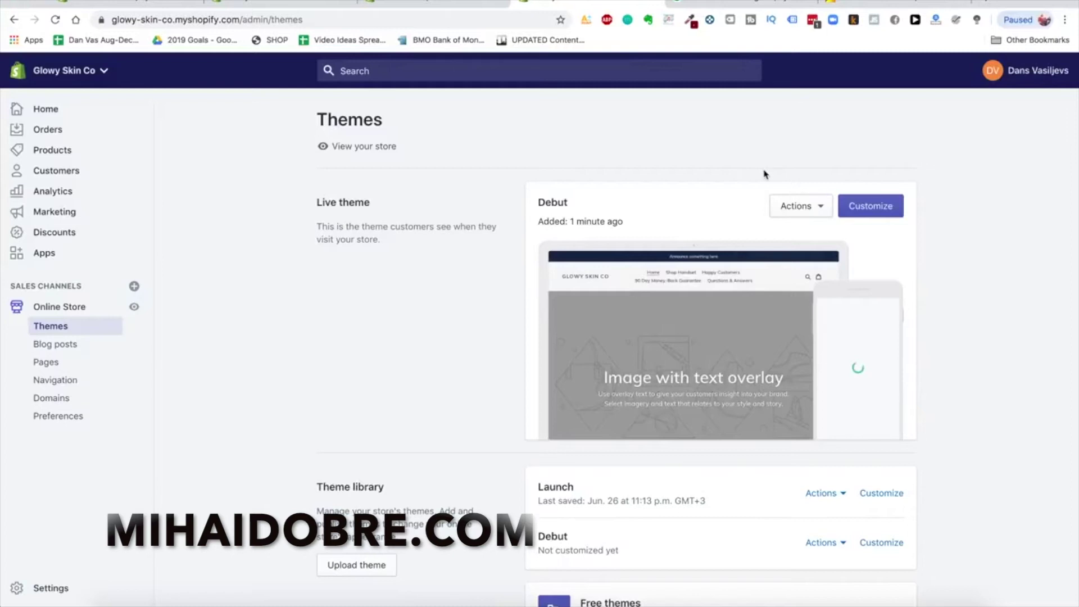
{"action": "left_click", "coordinate": [808, 208]}
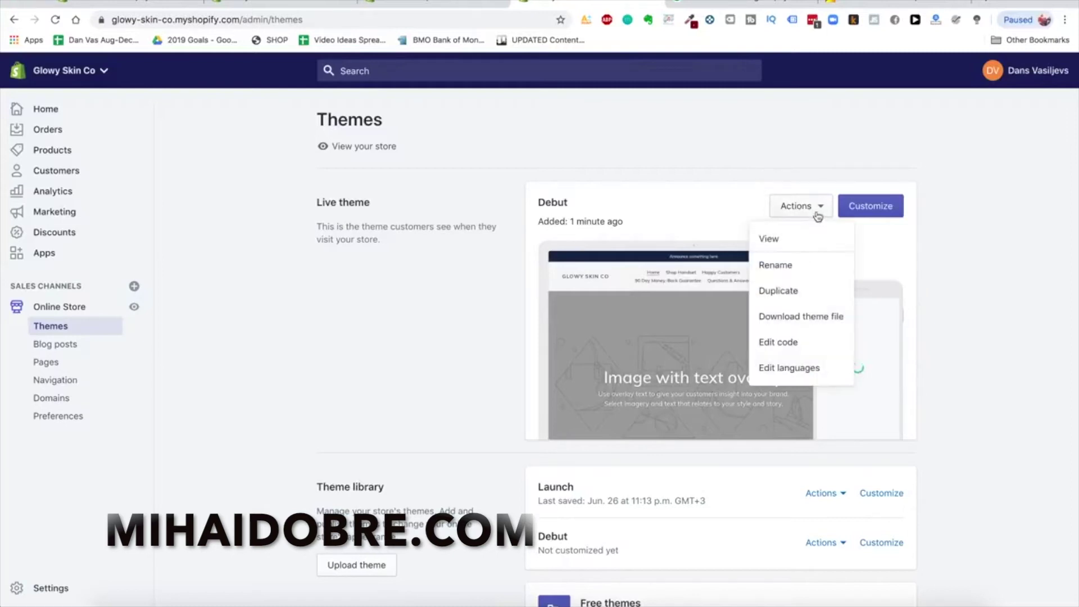
{"action": "left_click", "coordinate": [847, 217]}
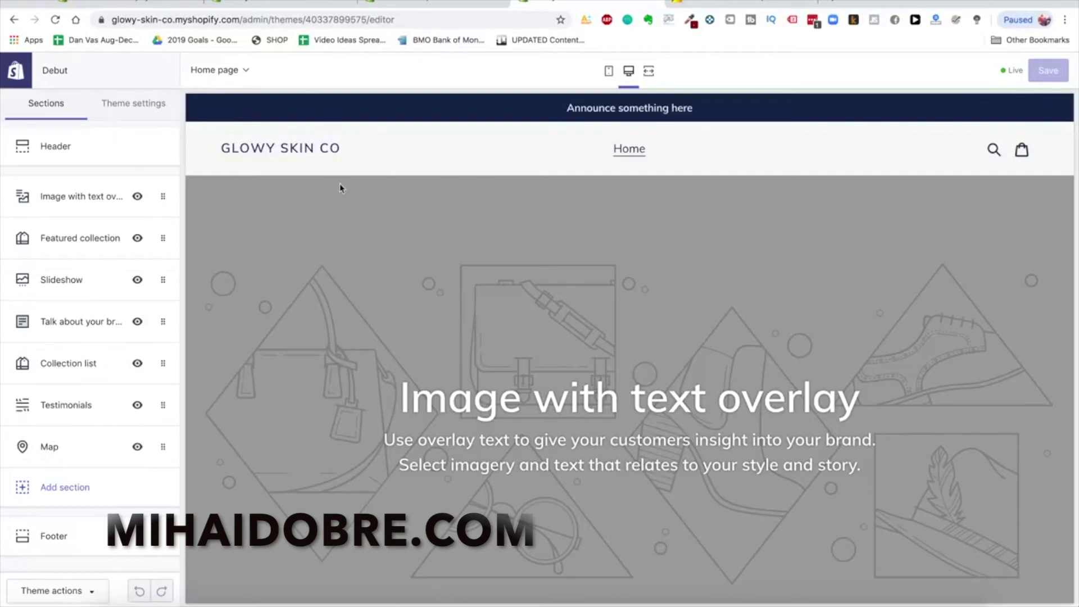
Scroll through the Debut homepage preview to review its sections
{"action": "scroll", "coordinate": [458, 257], "scroll_direction": "down", "scroll_amount": 10}
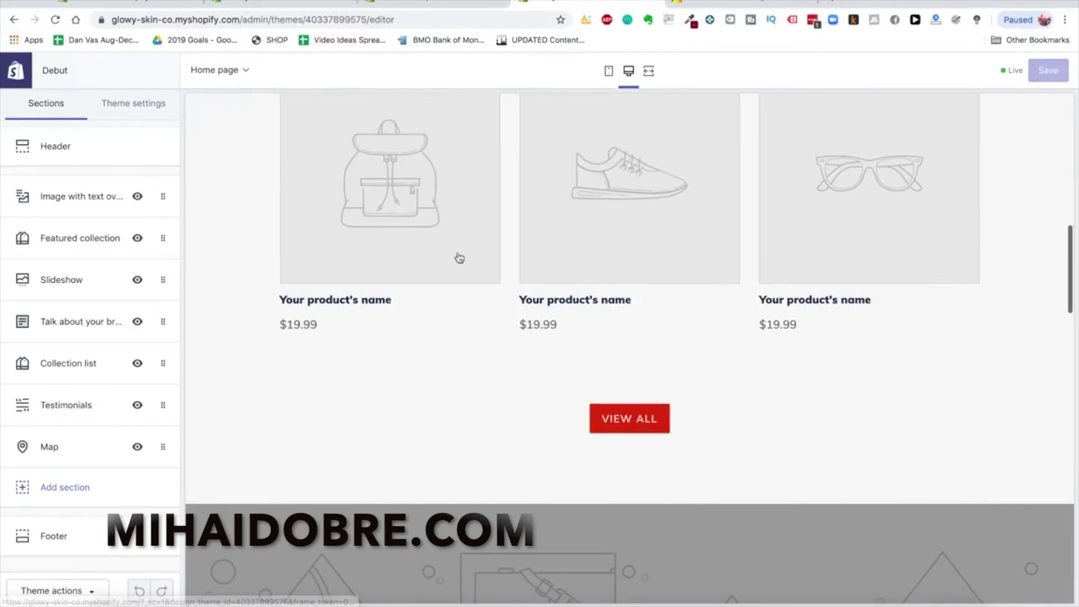
{"action": "scroll", "coordinate": [459, 258], "scroll_direction": "down", "scroll_amount": 12}
{"action": "scroll", "coordinate": [571, 389], "scroll_direction": "up", "scroll_amount": 6}
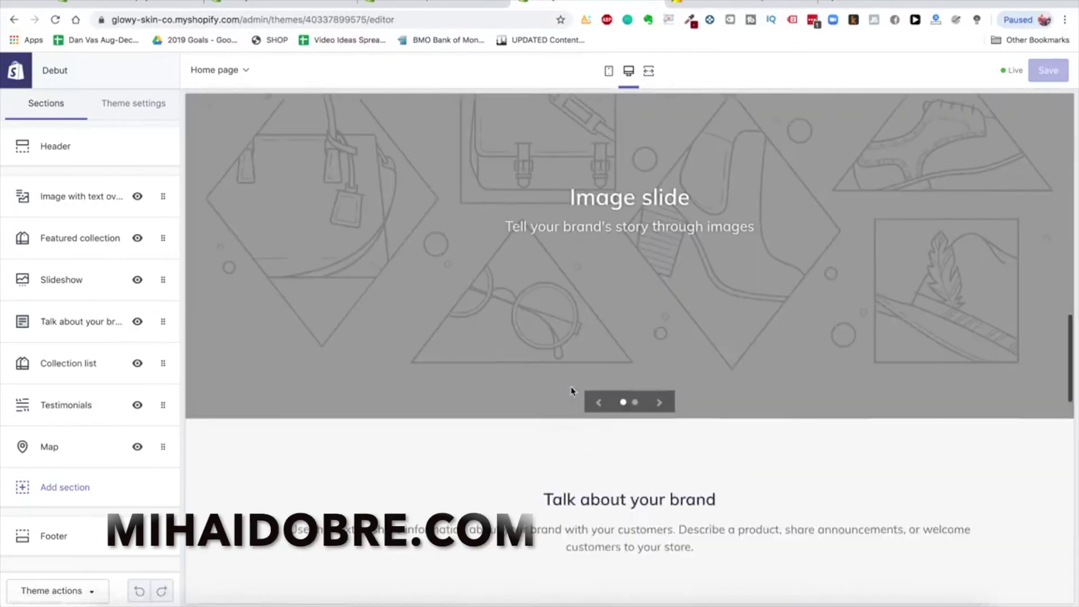
{"action": "scroll", "coordinate": [570, 390], "scroll_direction": "up", "scroll_amount": 6}
{"action": "scroll", "coordinate": [572, 391], "scroll_direction": "up", "scroll_amount": 3}
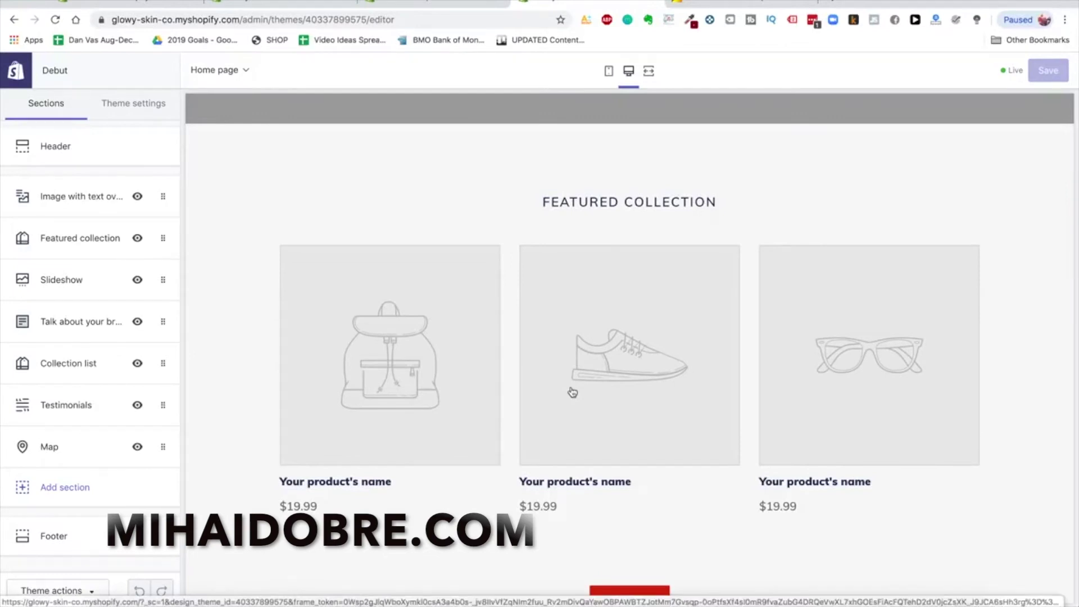
{"action": "scroll", "coordinate": [634, 247], "scroll_direction": "up", "scroll_amount": 8}
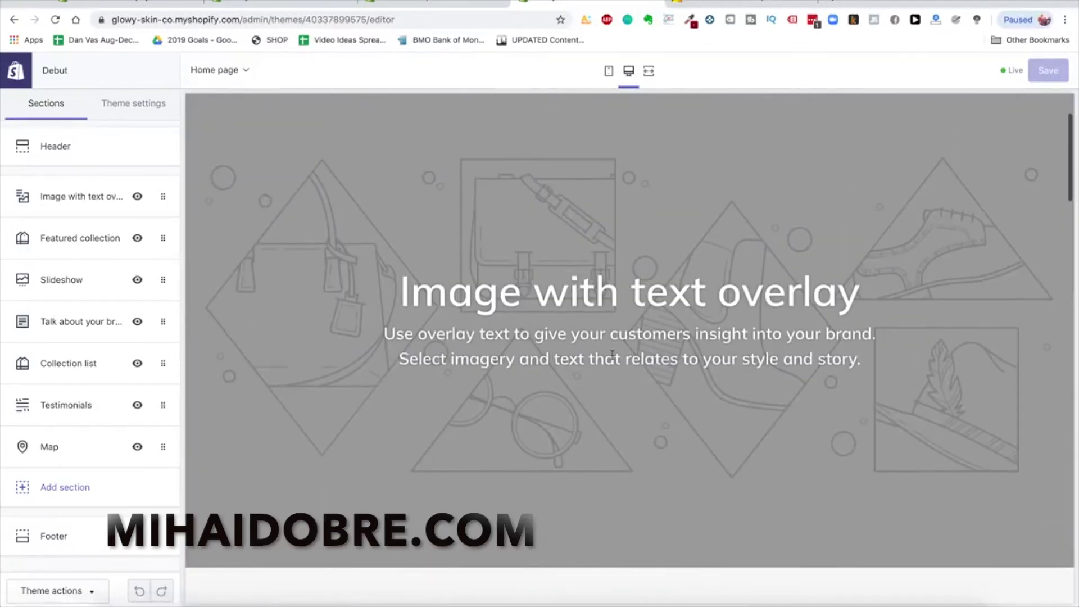
{"action": "scroll", "coordinate": [611, 354], "scroll_direction": "down", "scroll_amount": 10}
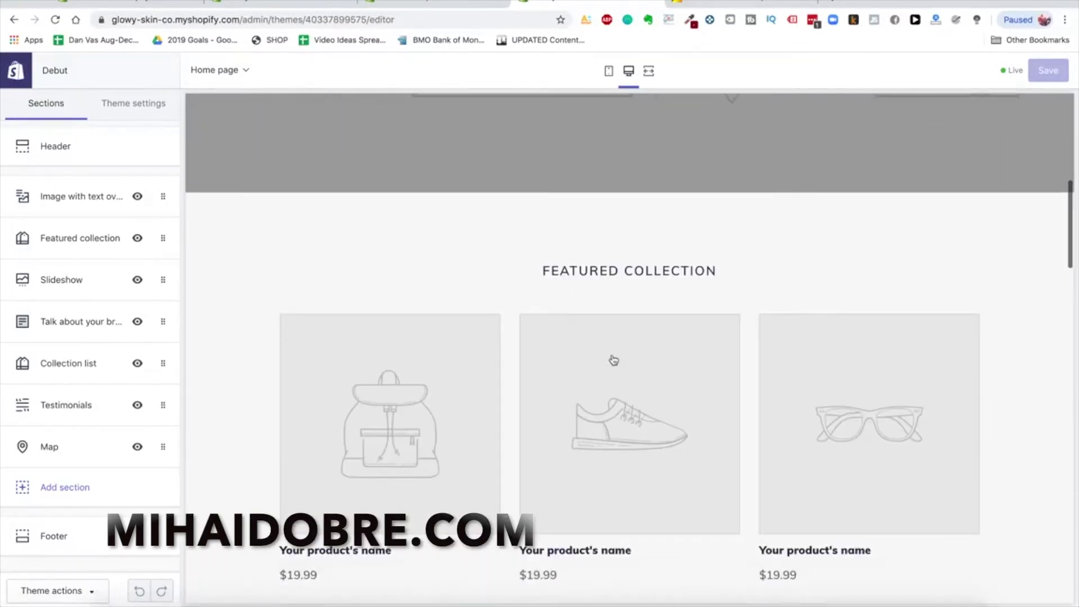
{"action": "scroll", "coordinate": [613, 360], "scroll_direction": "up", "scroll_amount": 2}
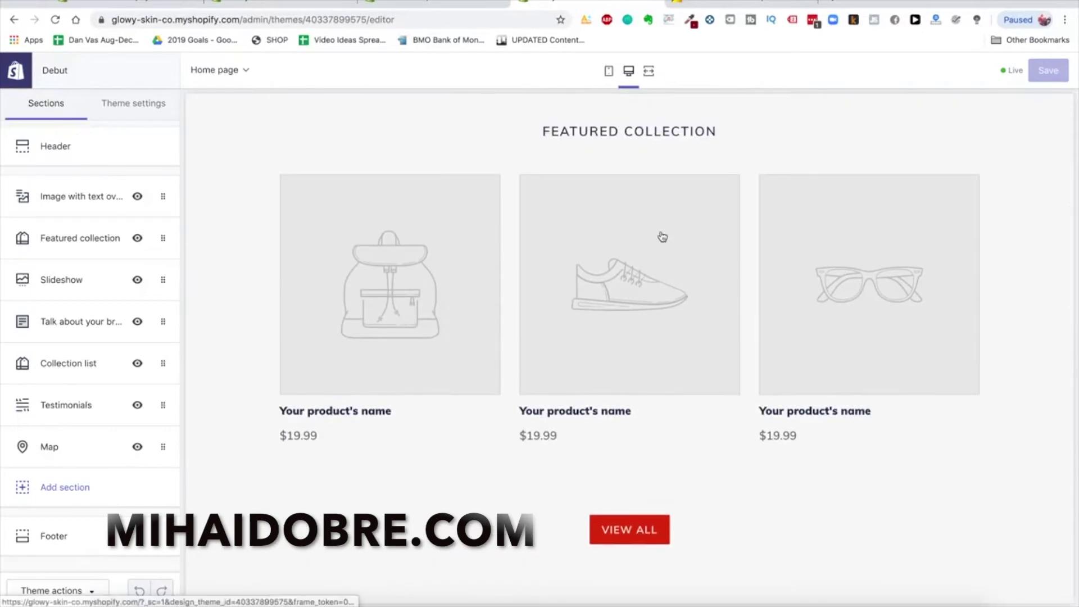
{"action": "scroll", "coordinate": [373, 389], "scroll_direction": "down", "scroll_amount": 10}
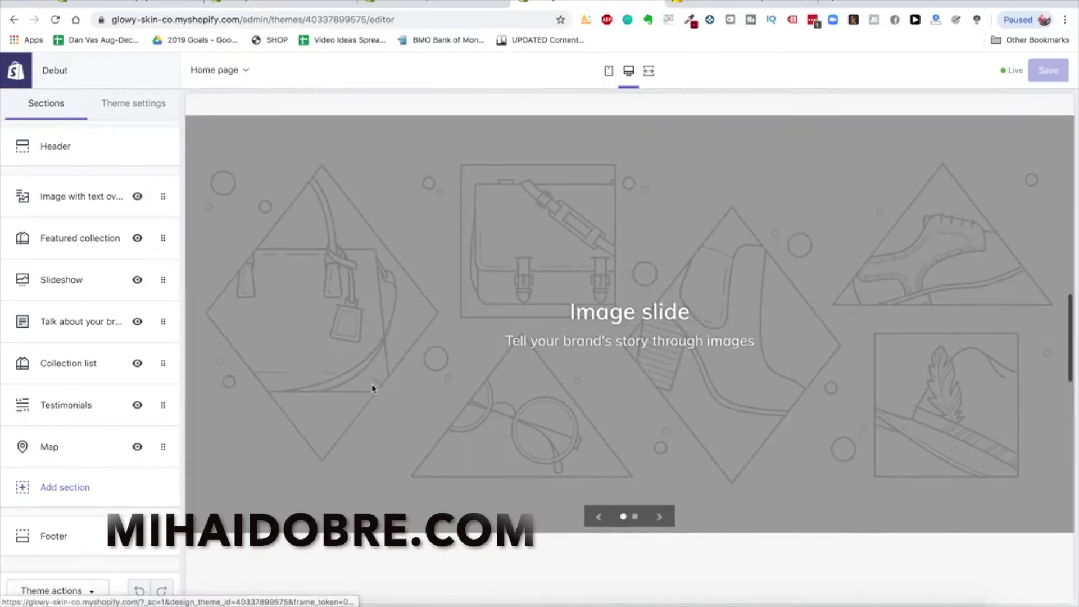
{"action": "scroll", "coordinate": [498, 453], "scroll_direction": "down", "scroll_amount": 6}
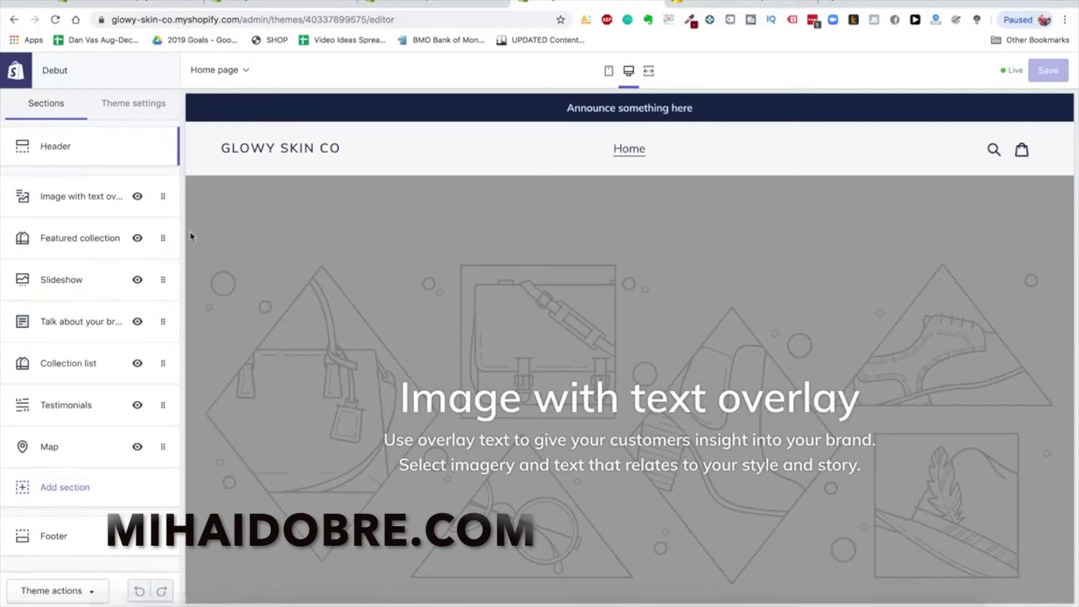
Check the Glowy Skin Drive folder, then open Canva's website in a new browser tab
{"action": "left_click", "coordinate": [190, 604]}
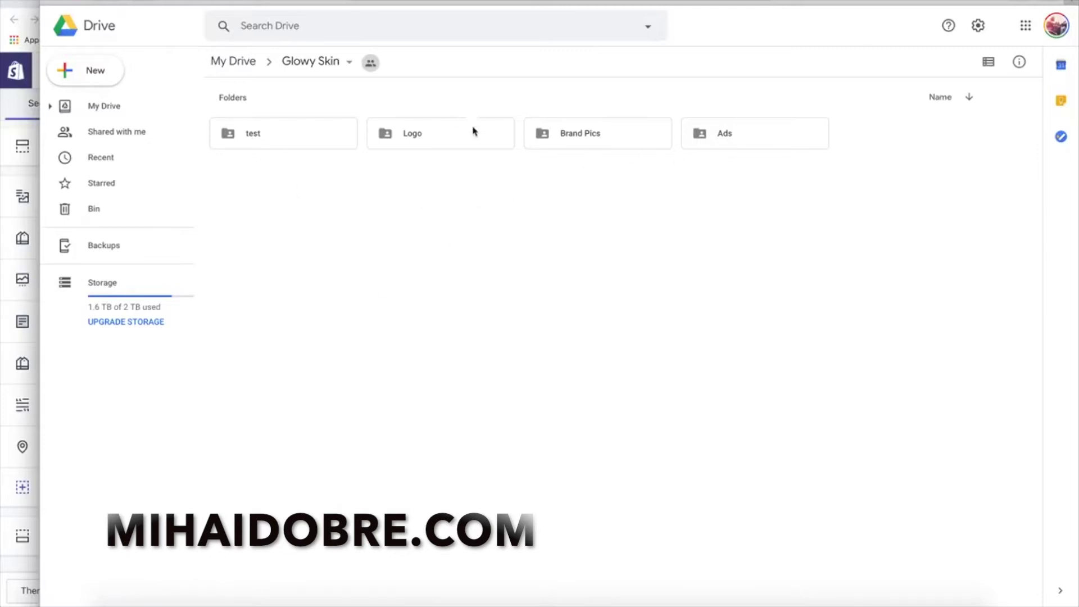
{"action": "left_click", "coordinate": [23, 179]}
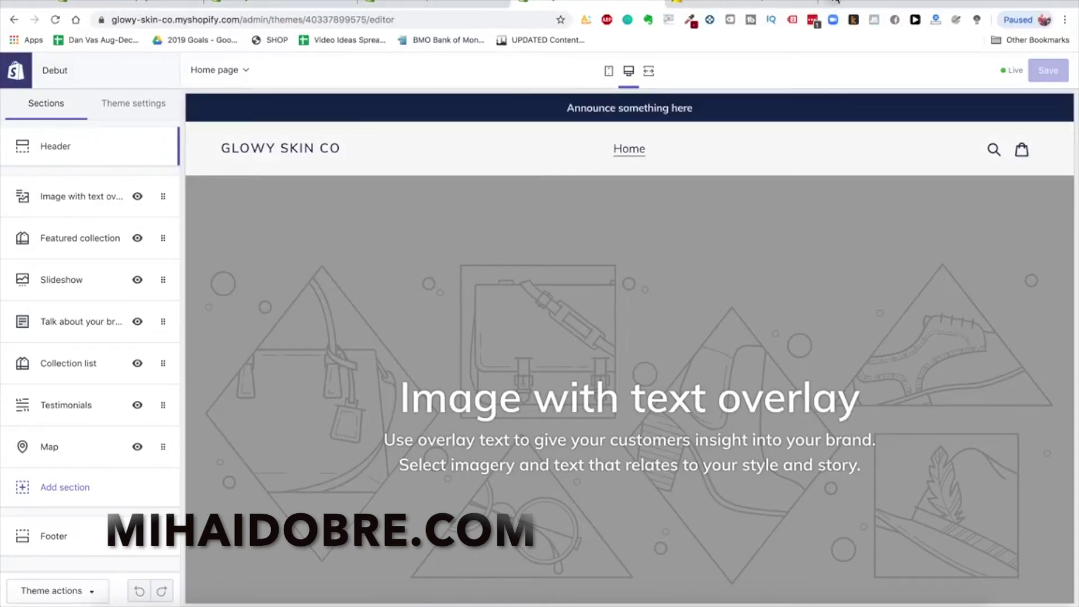
{"action": "left_click", "coordinate": [834, 2]}
{"action": "type", "text": "canva.com"}
{"action": "key", "text": "Return"}
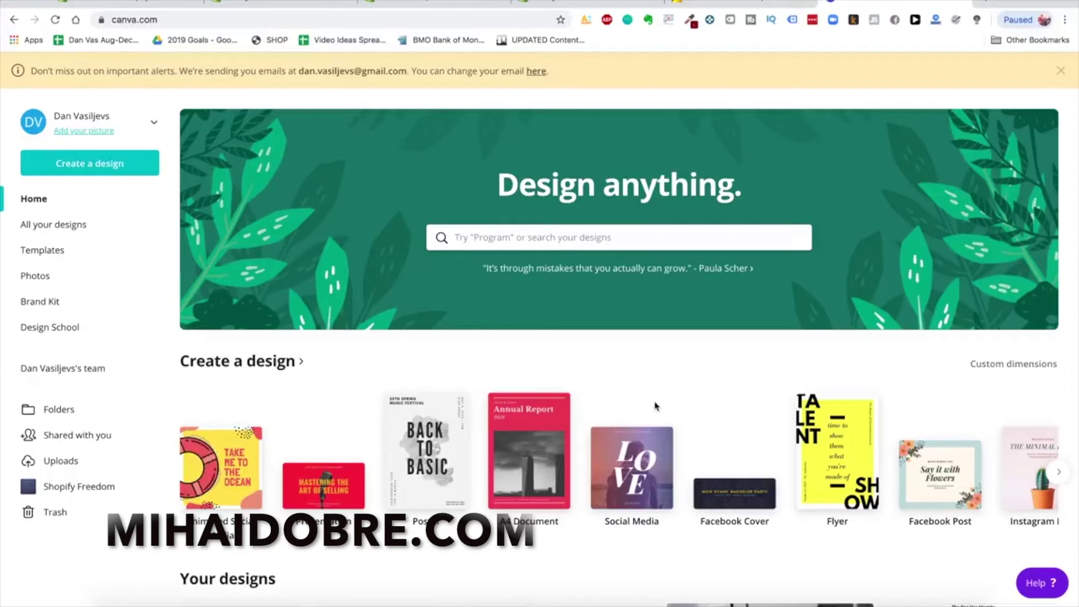
Enter custom dimensions of width 800 and height 300 px and create the blank Canva design
{"action": "left_click", "coordinate": [114, 165]}
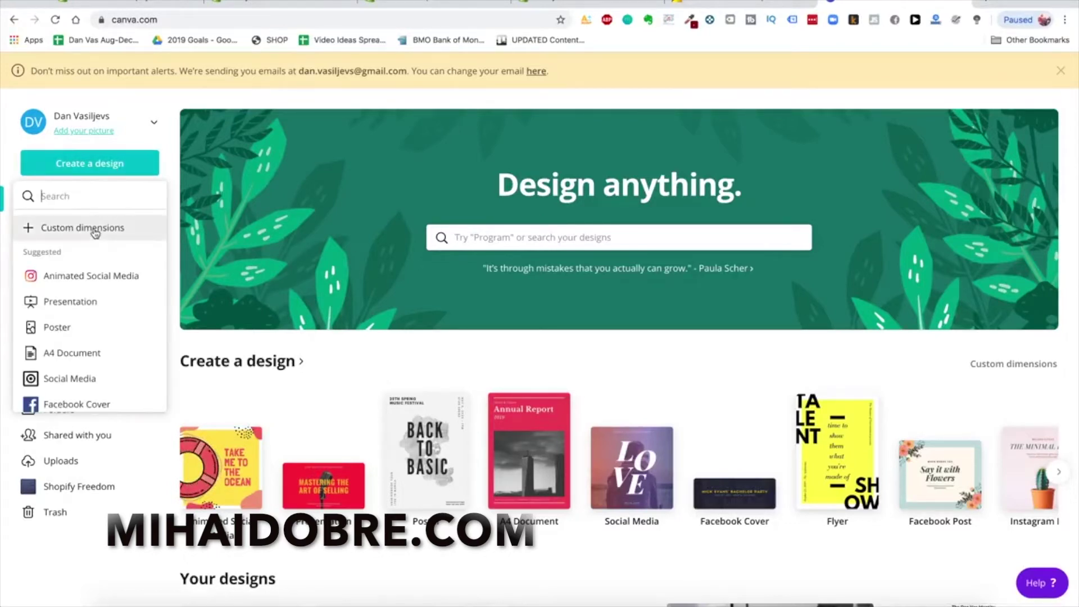
{"action": "left_click", "coordinate": [95, 232]}
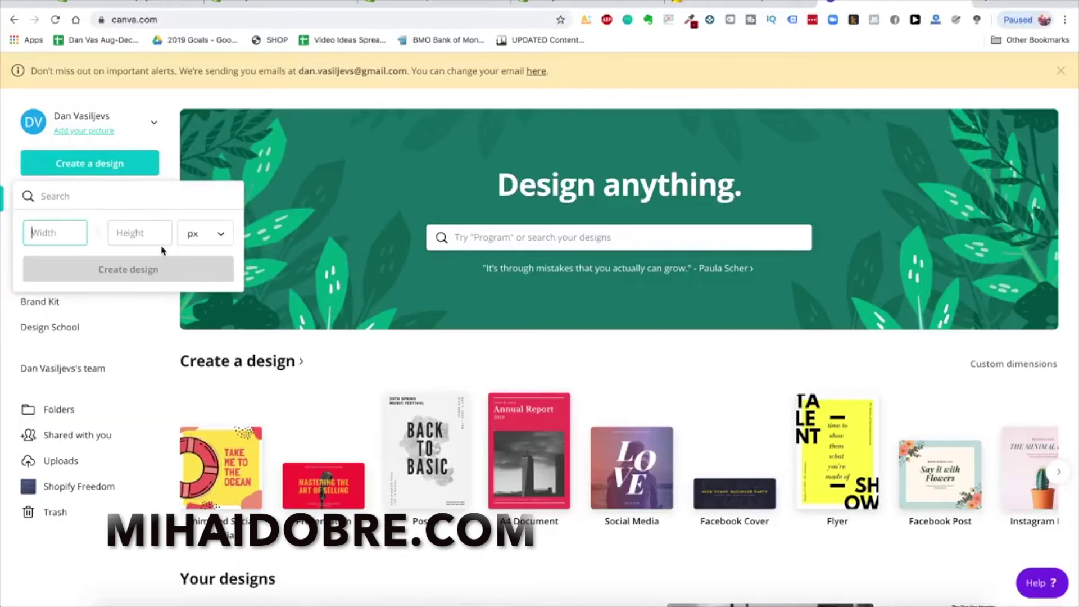
{"action": "type", "text": "400"}
{"action": "key", "text": "Tab"}
{"action": "type", "text": "15"}
{"action": "type", "text": "50"}
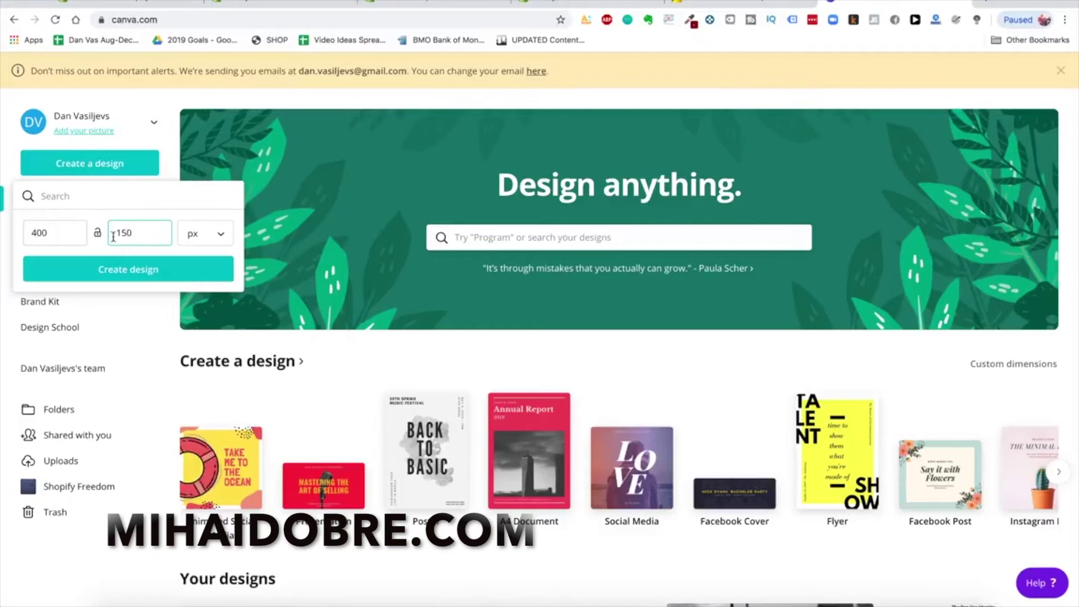
{"action": "key", "text": "shift+Tab"}
{"action": "type", "text": "800"}
{"action": "key", "text": "Tab"}
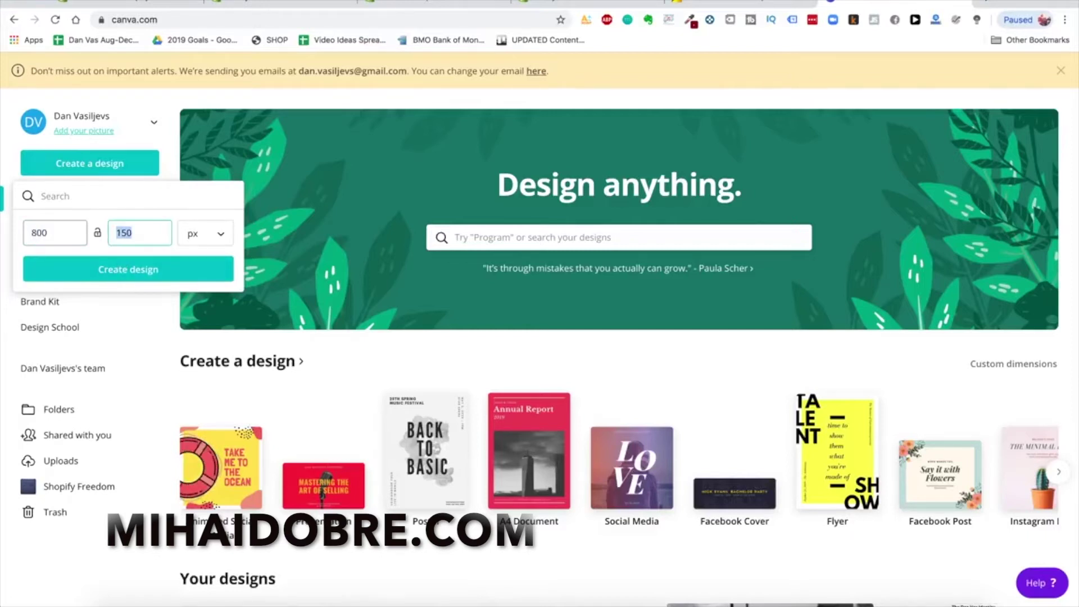
{"action": "type", "text": "300"}
{"action": "left_click", "coordinate": [99, 274]}
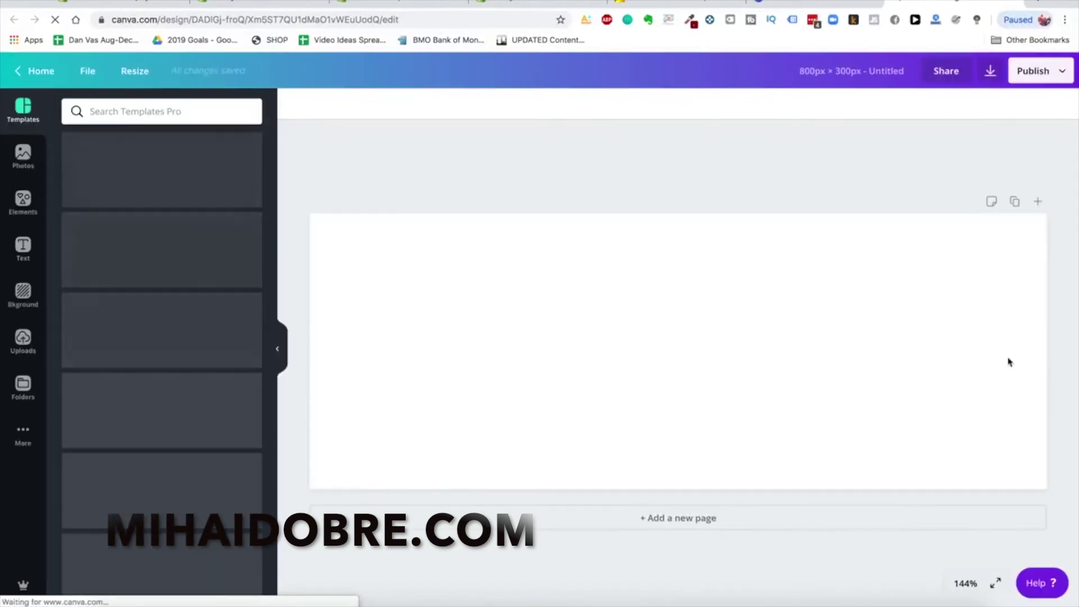
Add a heading text box to the blank Canva design from the Text panel
{"action": "left_click", "coordinate": [37, 252]}
{"action": "left_click", "coordinate": [145, 110]}
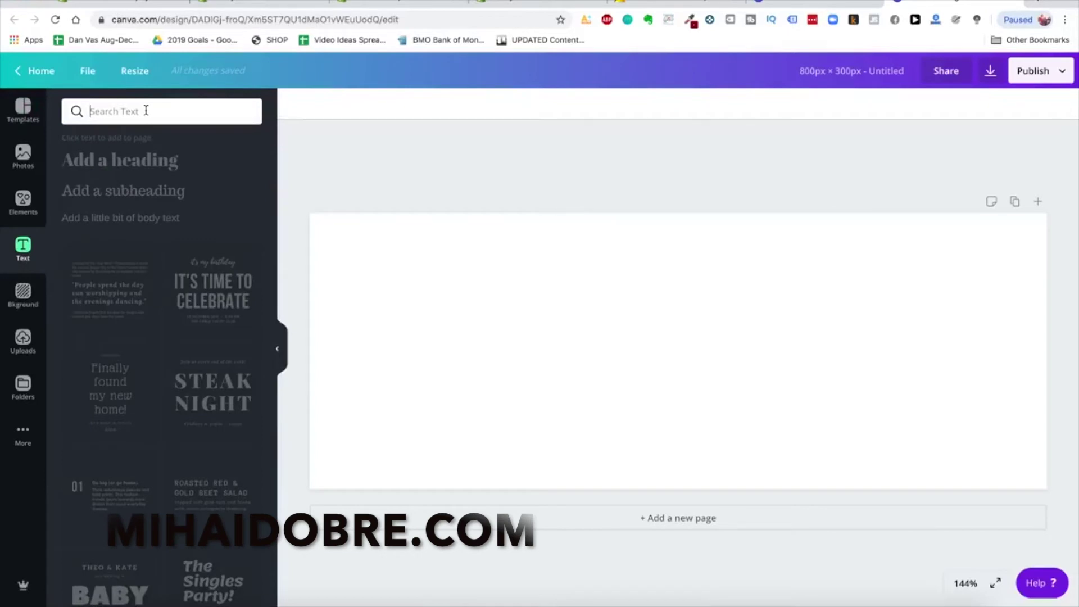
{"action": "type", "text": "montserrat"}
{"action": "key", "text": "Escape"}
{"action": "left_click", "coordinate": [140, 165]}
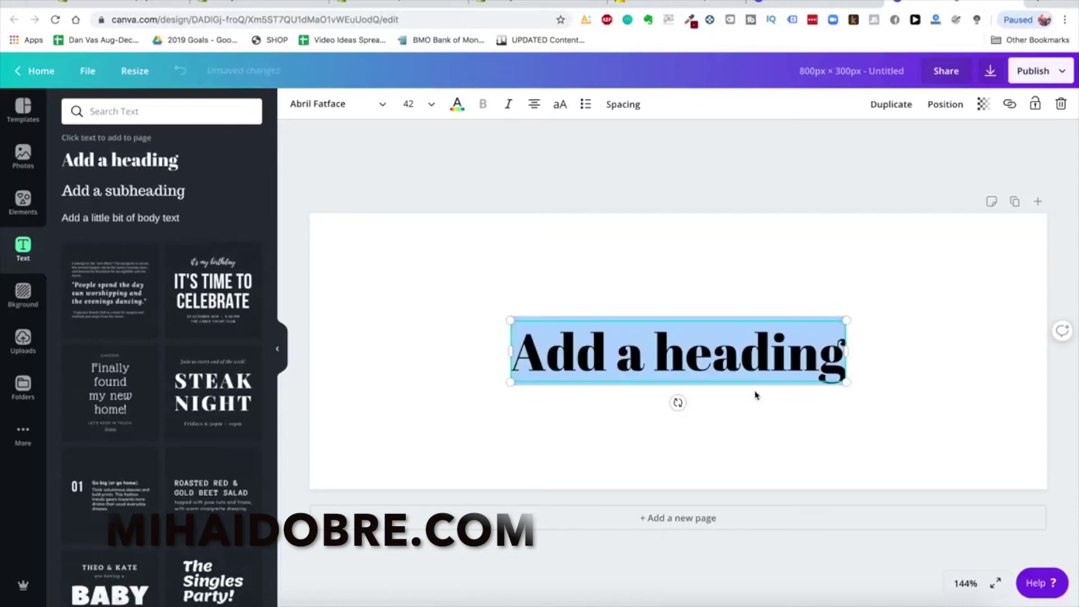
Set the heading font to Montserrat and change its text to 'Glowy Skin'
{"action": "left_click", "coordinate": [315, 103]}
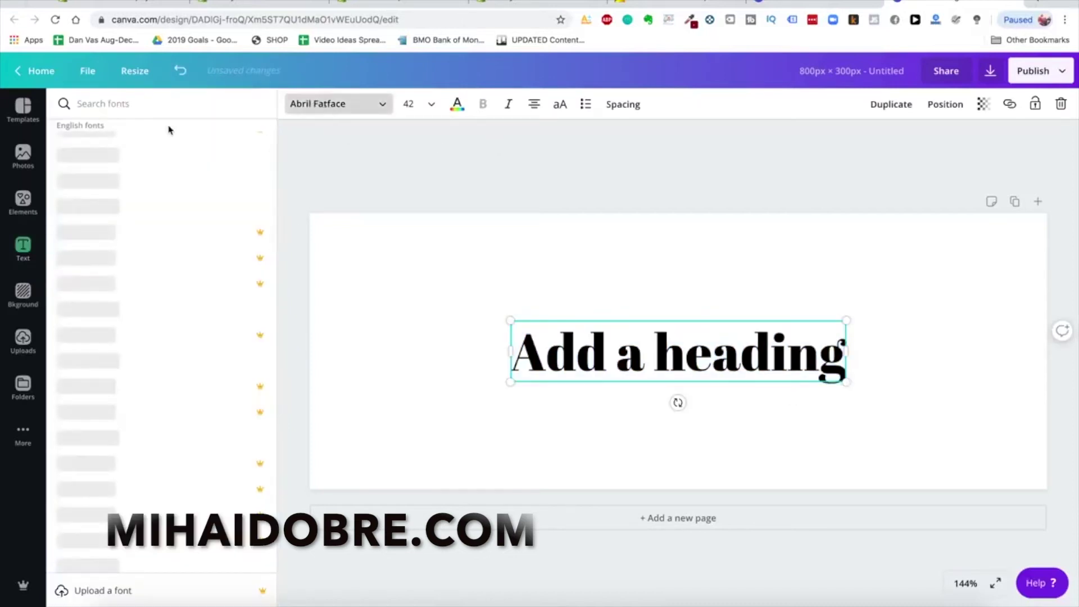
{"action": "type", "text": "montserrat"}
{"action": "left_click", "coordinate": [127, 138]}
{"action": "double_click", "coordinate": [770, 345]}
{"action": "type", "text": "Glowy Skin"}
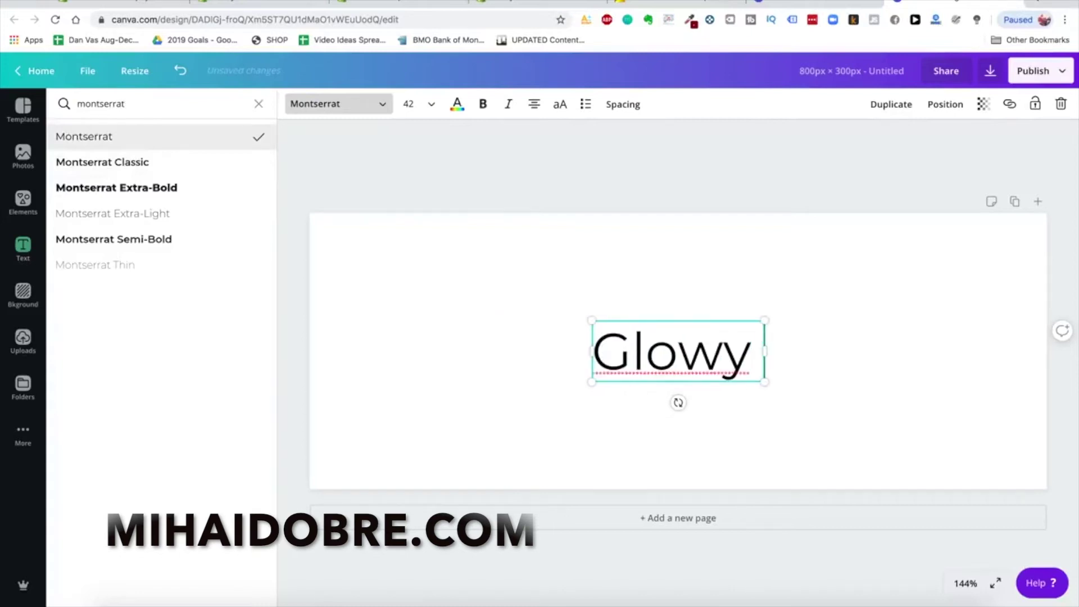
{"action": "left_click", "coordinate": [729, 296]}
{"action": "left_click", "coordinate": [684, 364]}
{"action": "left_click", "coordinate": [675, 301]}
{"action": "left_click", "coordinate": [1037, 3]}
Search Google for 'stars emoji' and copy the Sparkles emoji from its Emojipedia page
{"action": "type", "text": "go"}
{"action": "key", "text": "BackSpace"}
{"action": "key", "text": "BackSpace"}
{"action": "key", "text": "BackSpace"}
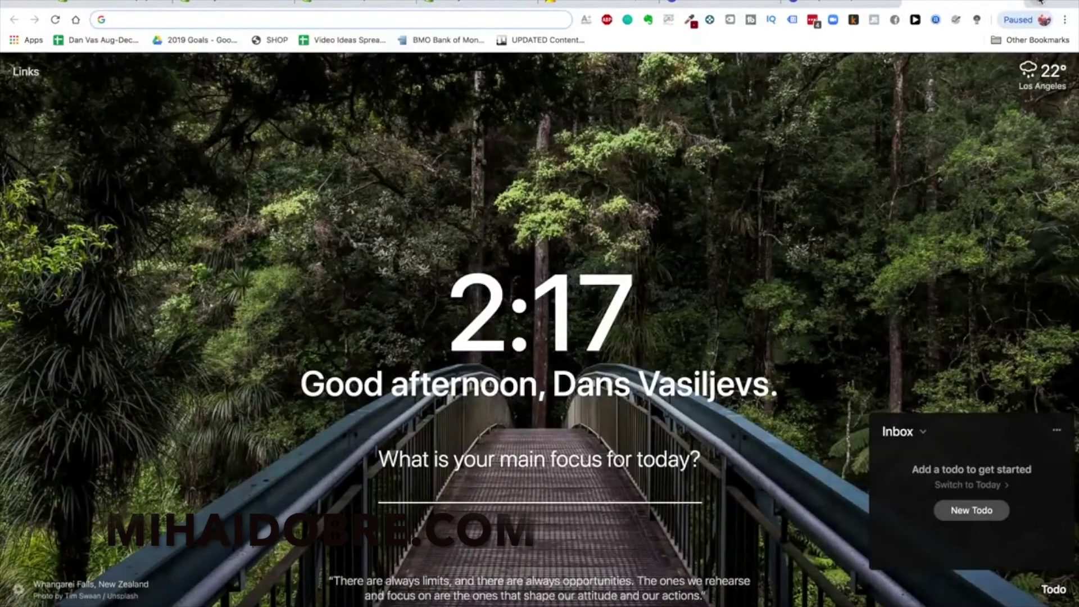
{"action": "type", "text": "stars emoji"}
{"action": "key", "text": "Return"}
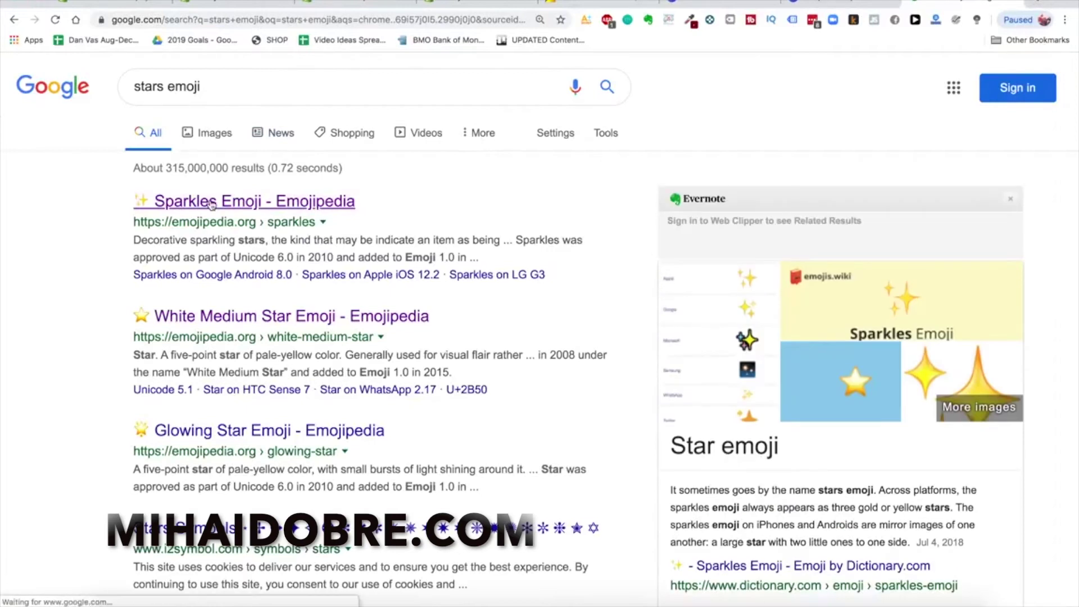
{"action": "left_click", "coordinate": [212, 202]}
{"action": "left_click", "coordinate": [403, 334]}
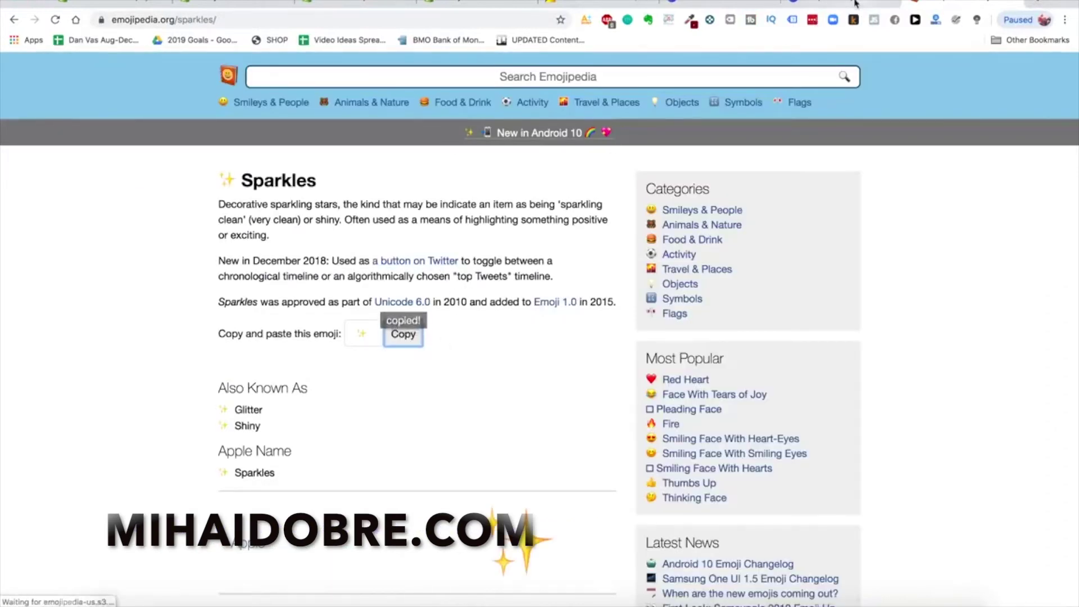
{"action": "left_click", "coordinate": [854, 3]}
{"action": "left_click", "coordinate": [543, 354]}
Paste the sparkles emoji before 'Glowy' so the heading reads '✨ Glowy Skin'
{"action": "left_click", "coordinate": [541, 340]}
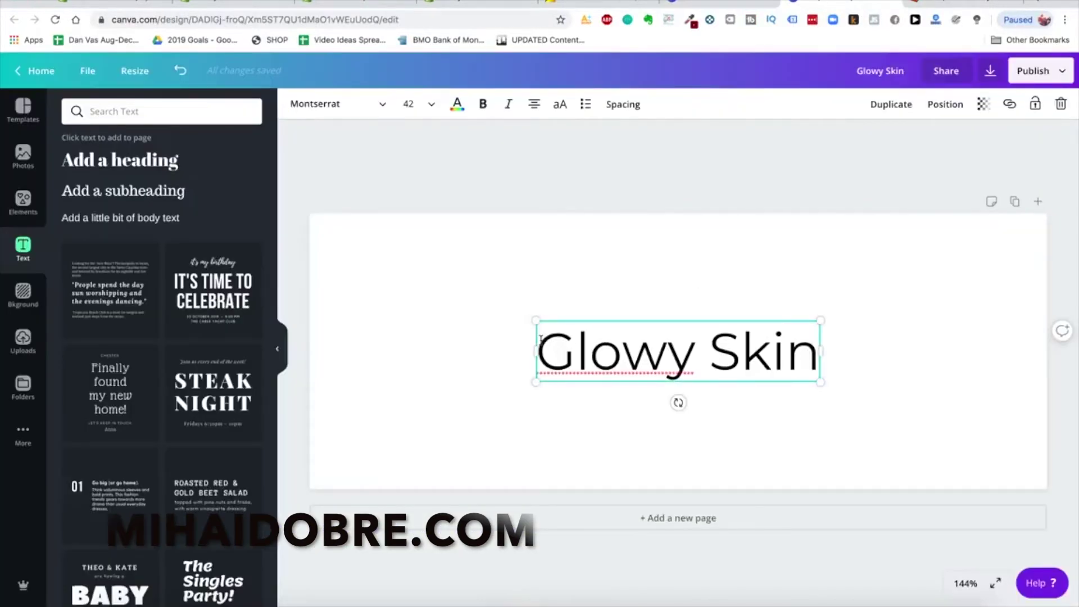
{"action": "left_click", "coordinate": [540, 352]}
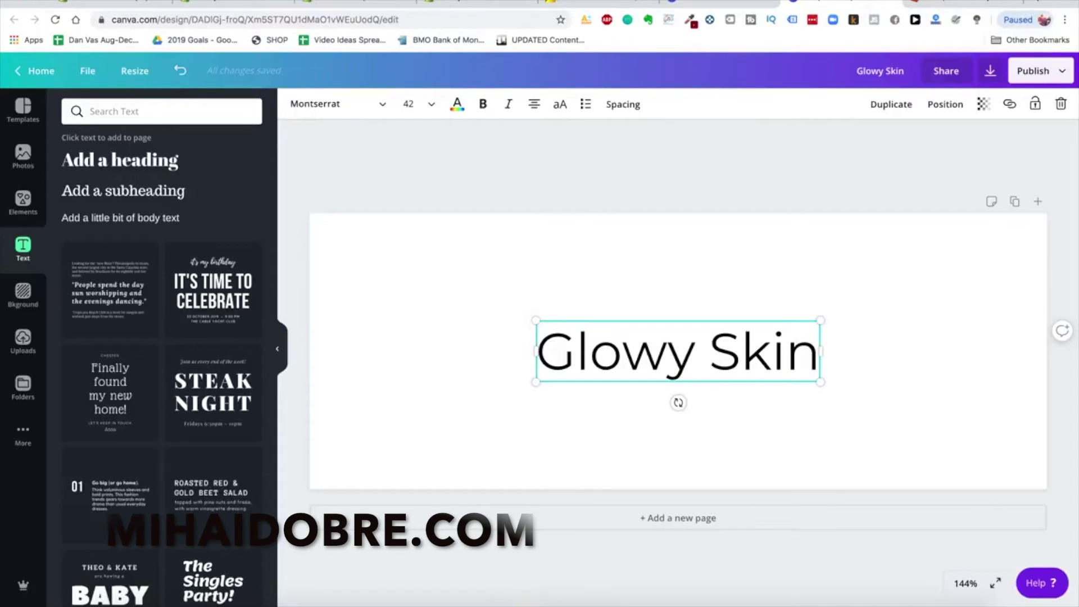
{"action": "key", "text": "ctrl+v"}
{"action": "left_click", "coordinate": [689, 289]}
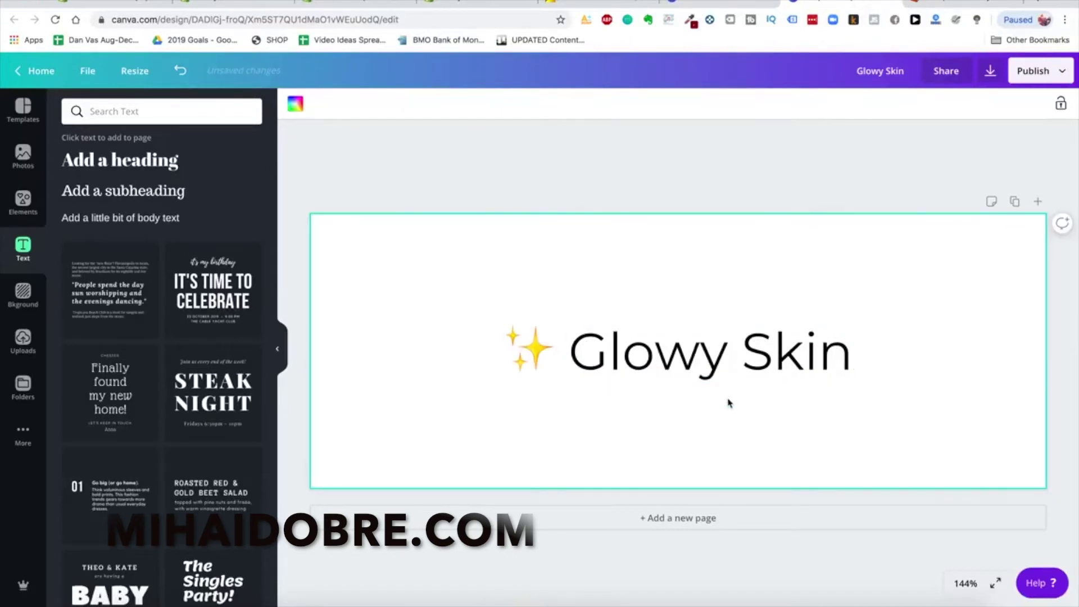
{"action": "left_click", "coordinate": [677, 365]}
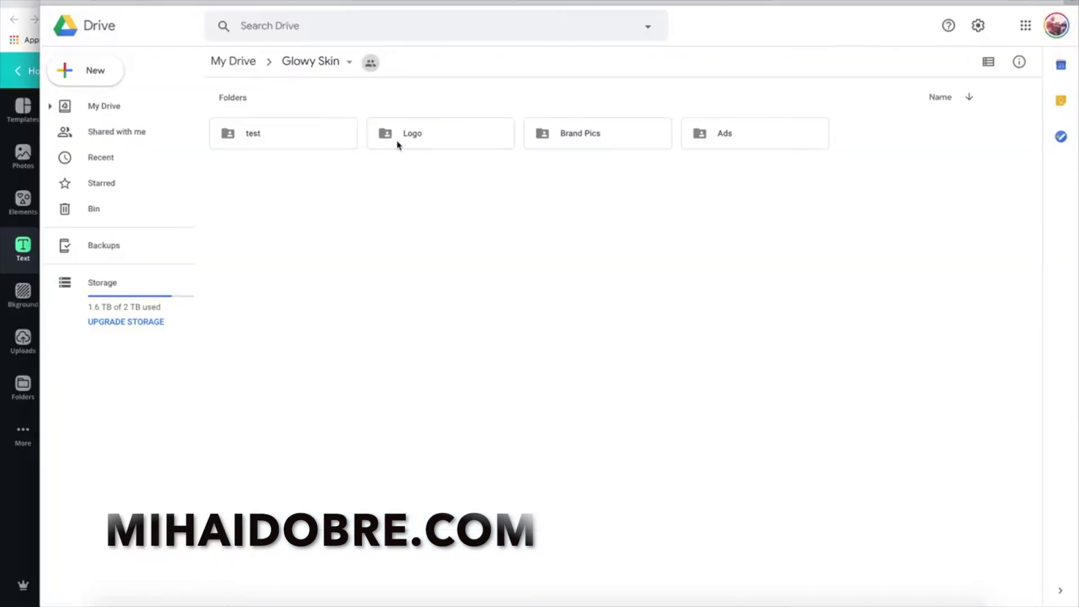
Preview the existing GS.png logo file from its folder
{"action": "double_click", "coordinate": [397, 145]}
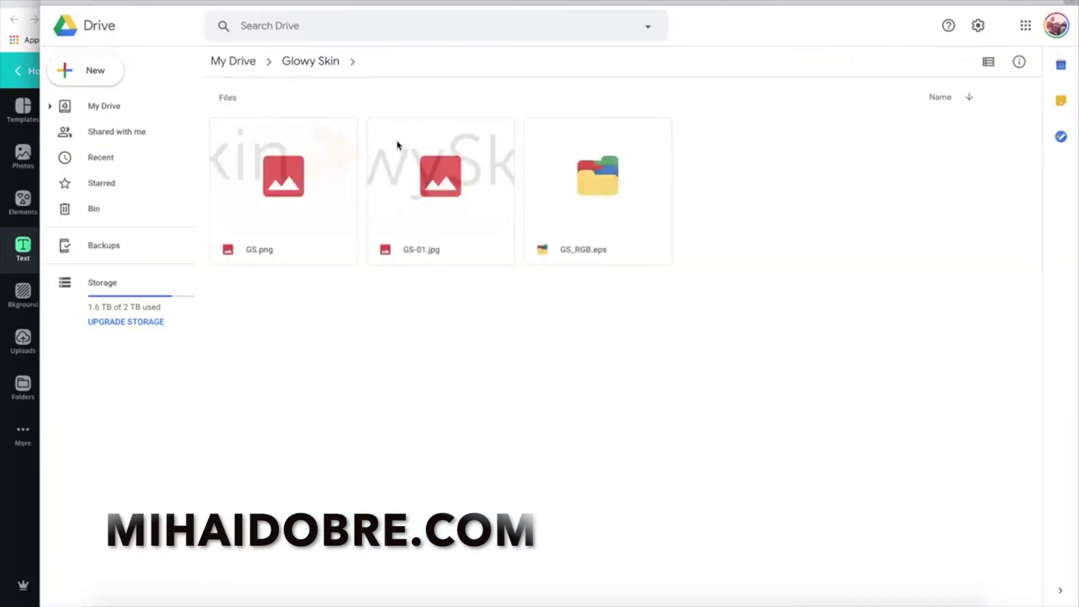
{"action": "double_click", "coordinate": [230, 179]}
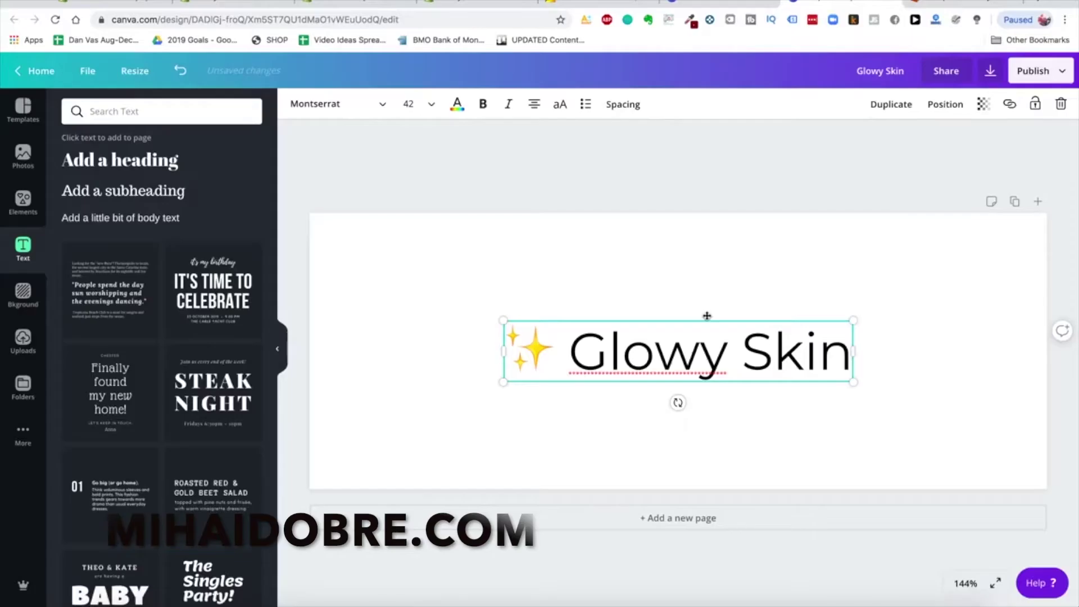
{"action": "left_click", "coordinate": [754, 267]}
Download the 800 × 300 px banner as a PNG with a transparent background
{"action": "left_click", "coordinate": [1048, 78]}
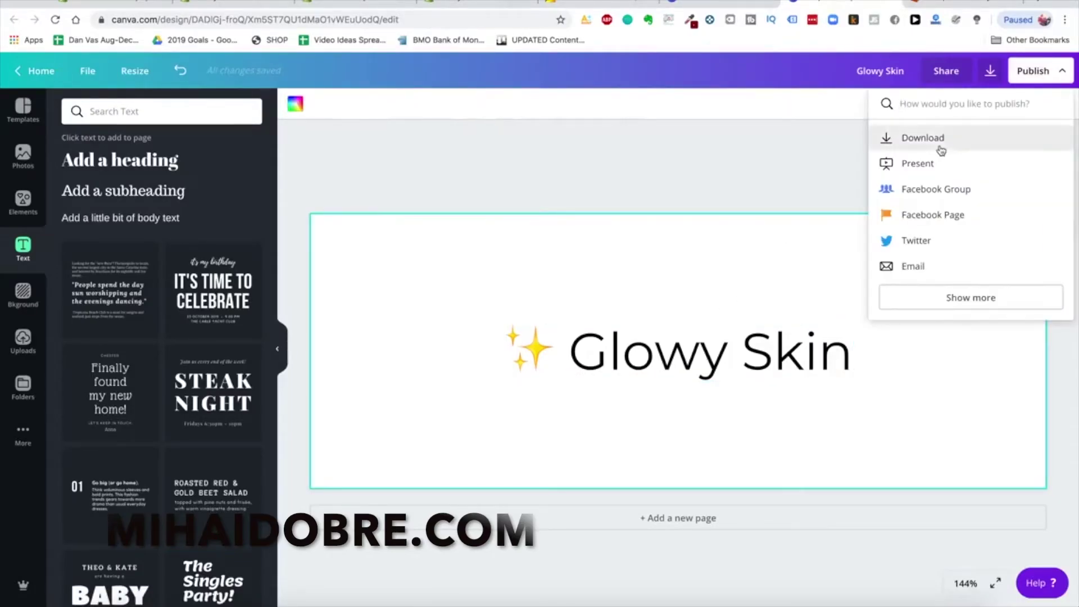
{"action": "left_click", "coordinate": [955, 138]}
{"action": "left_click", "coordinate": [978, 159]}
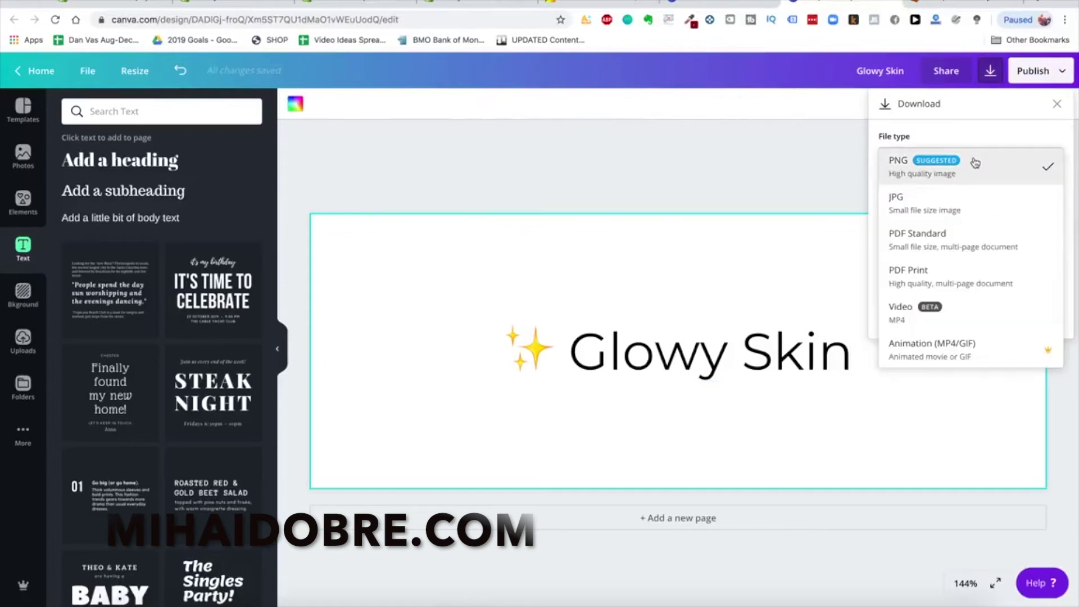
{"action": "left_click", "coordinate": [959, 173]}
{"action": "left_click", "coordinate": [954, 218]}
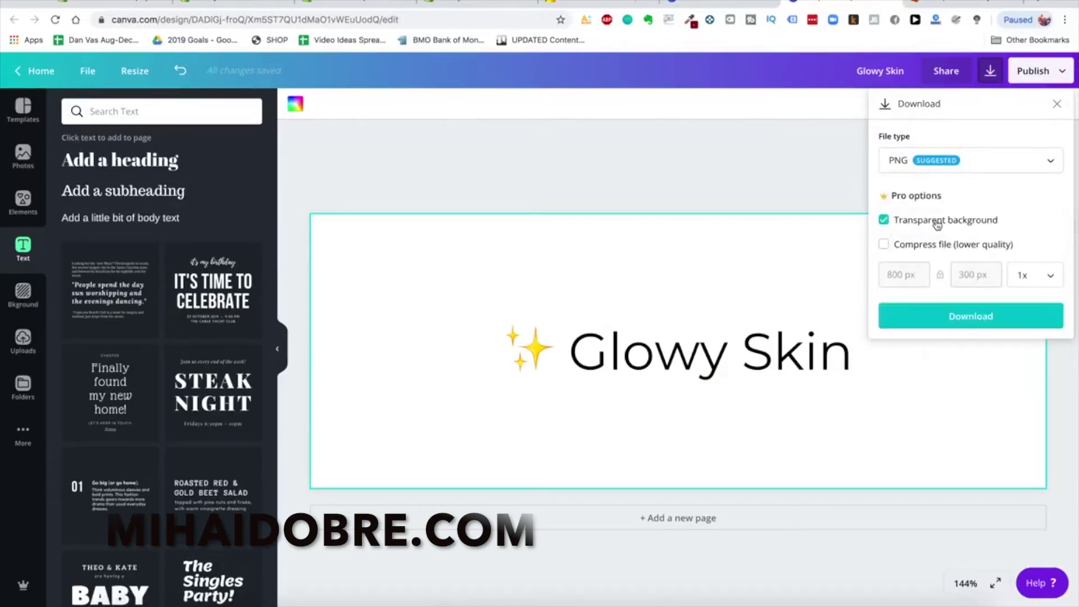
{"action": "left_click", "coordinate": [965, 322]}
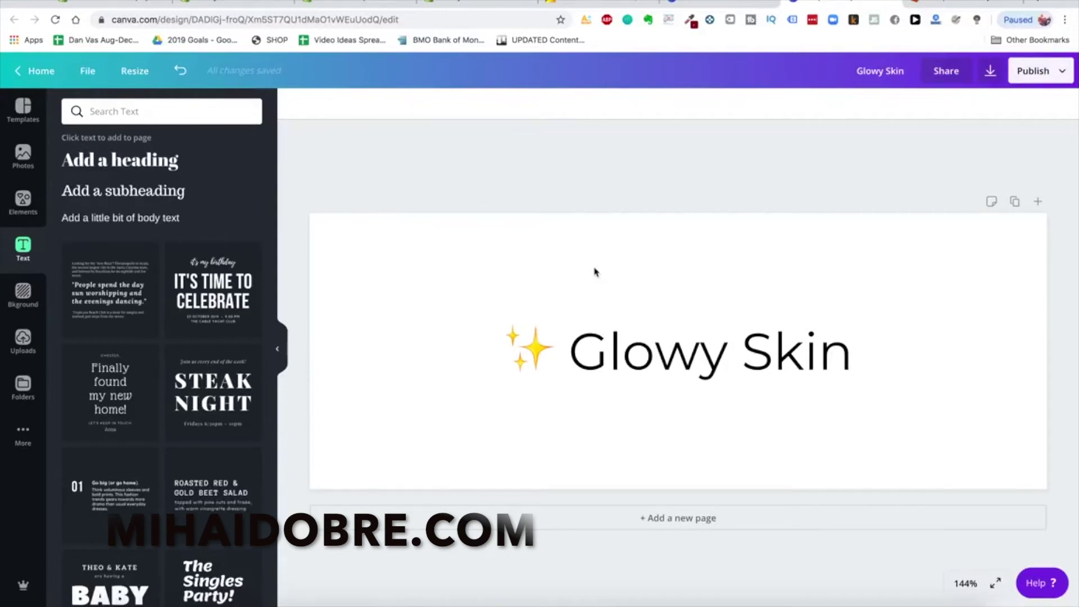
Switch the 'Glowy Skin' heading's font from Montserrat to League Gothic
{"action": "double_click", "coordinate": [646, 353]}
{"action": "left_click", "coordinate": [337, 104]}
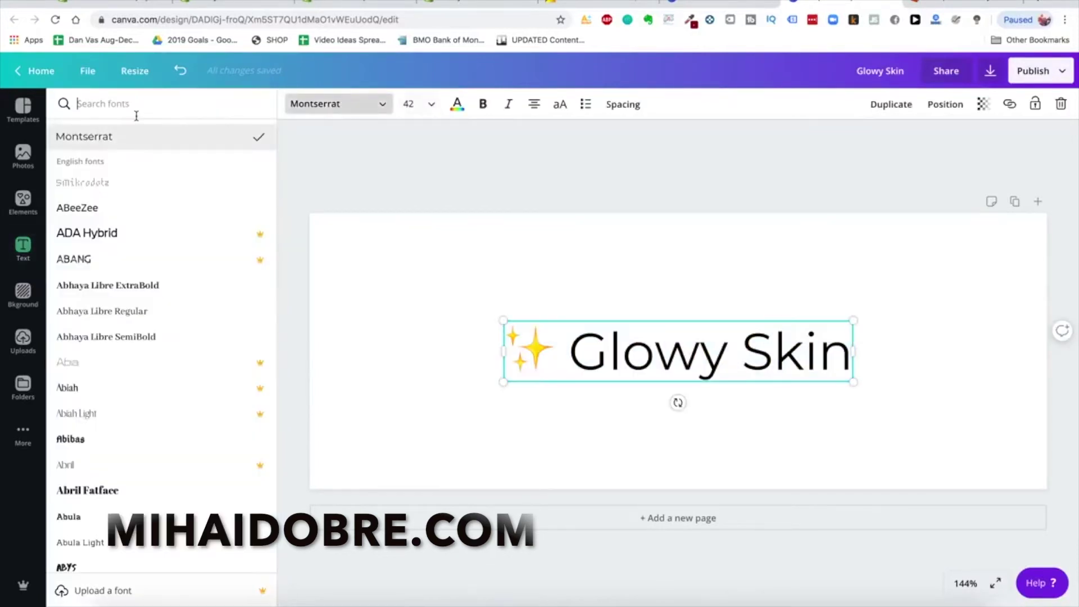
{"action": "type", "text": "league gothic"}
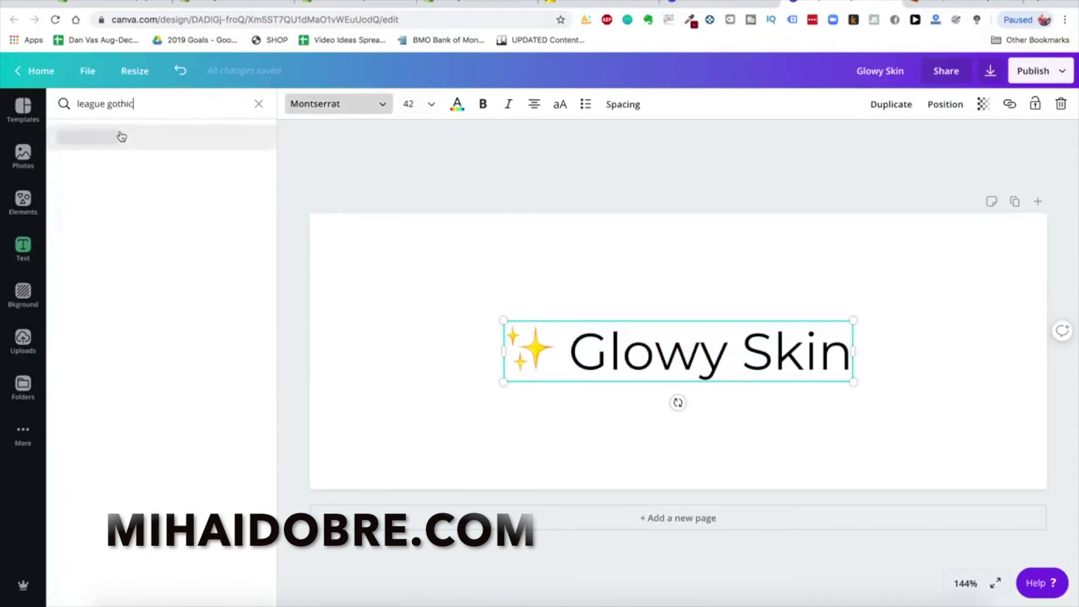
{"action": "left_click", "coordinate": [121, 137]}
{"action": "left_click", "coordinate": [633, 347]}
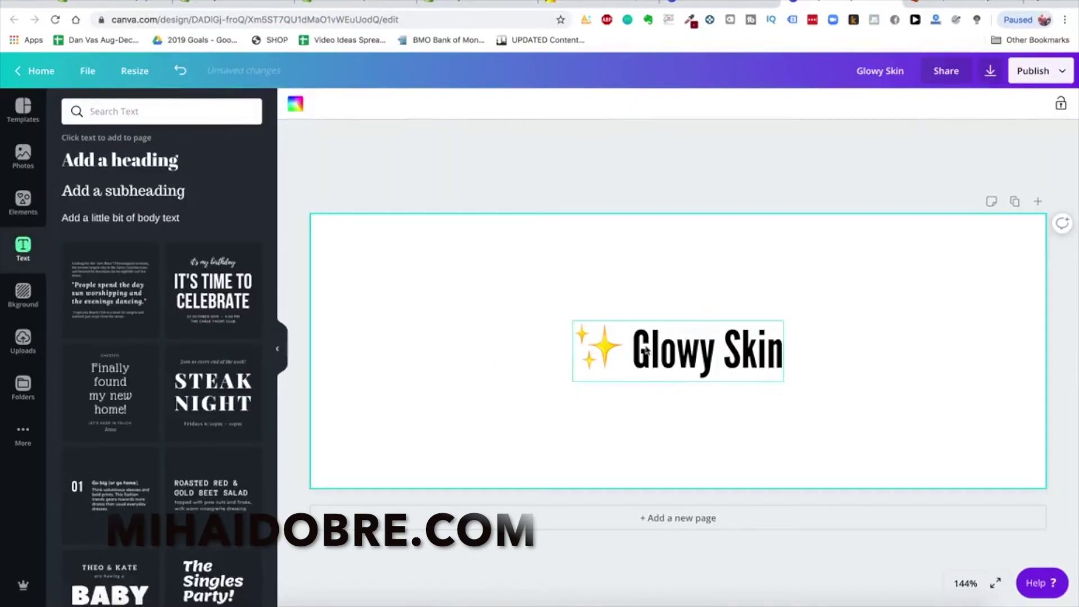
{"action": "left_click", "coordinate": [634, 347]}
{"action": "left_click_drag", "start_coordinate": [633, 347], "coordinate": [775, 350]}
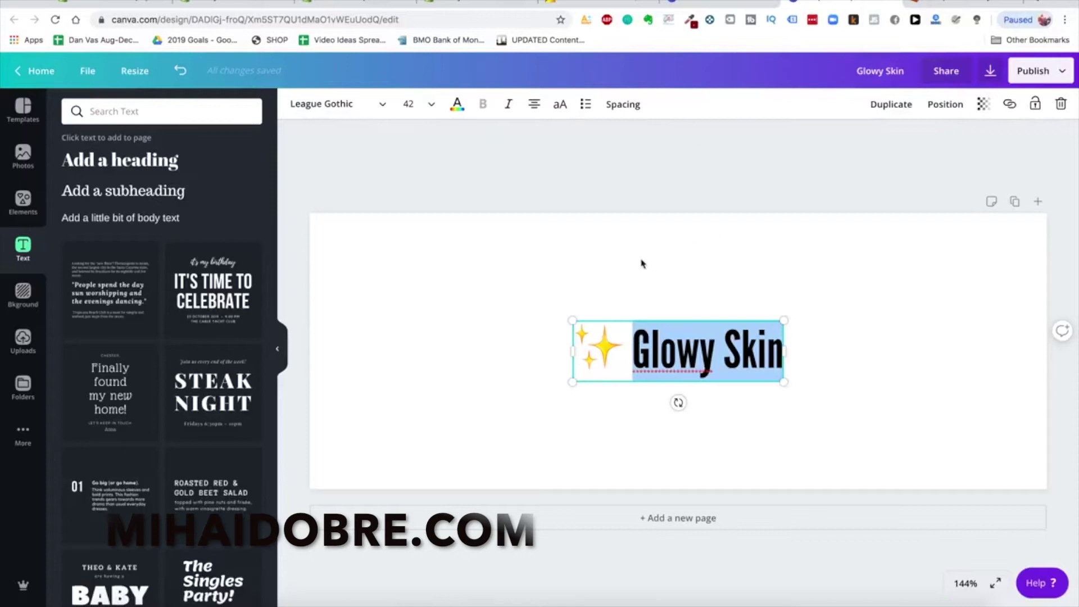
{"action": "left_click", "coordinate": [781, 230]}
{"action": "left_click", "coordinate": [1037, 2]}
Open fiverr.com and upwork.com in separate browser tabs
{"action": "type", "text": "fiverr.com"}
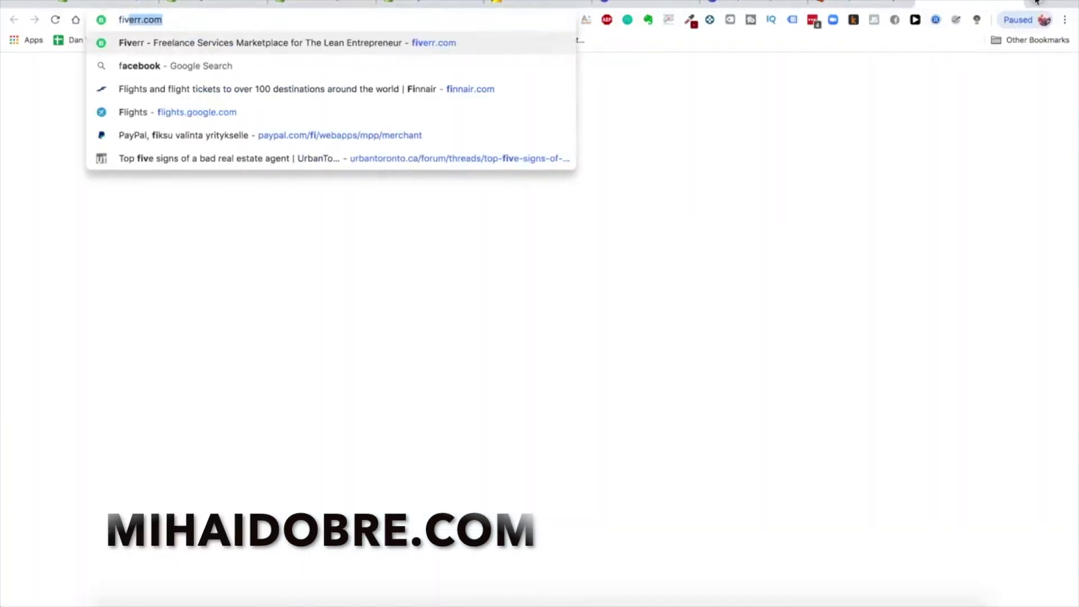
{"action": "key", "text": "Return"}
{"action": "left_click", "coordinate": [1038, 3]}
{"action": "type", "text": "upwork"}
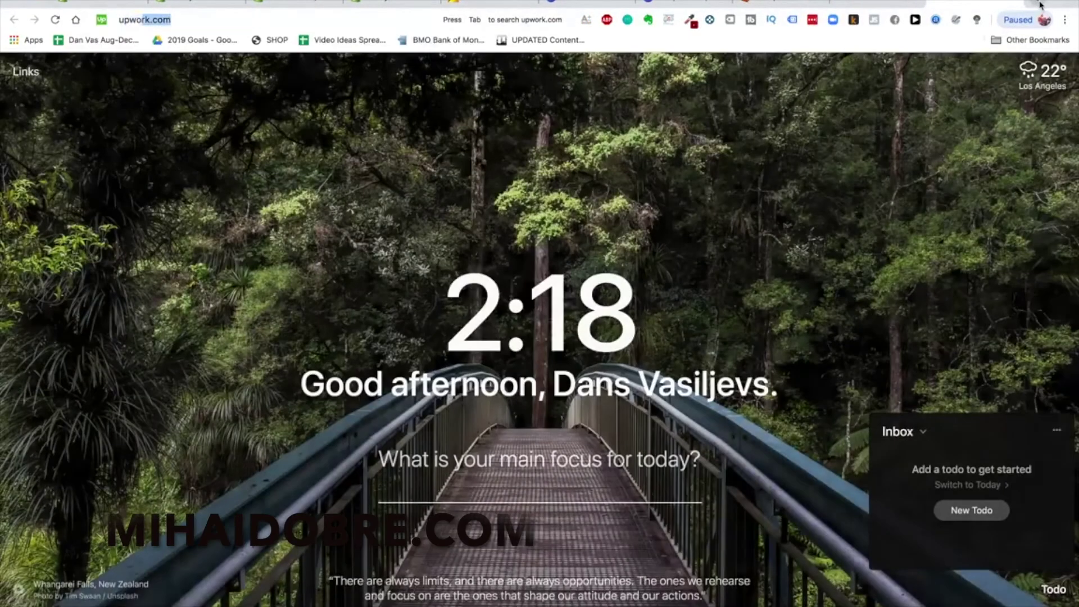
{"action": "key", "text": "Return"}
On the Fiverr homepage, enter 'logo' in the services search box
{"action": "left_click", "coordinate": [886, 3]}
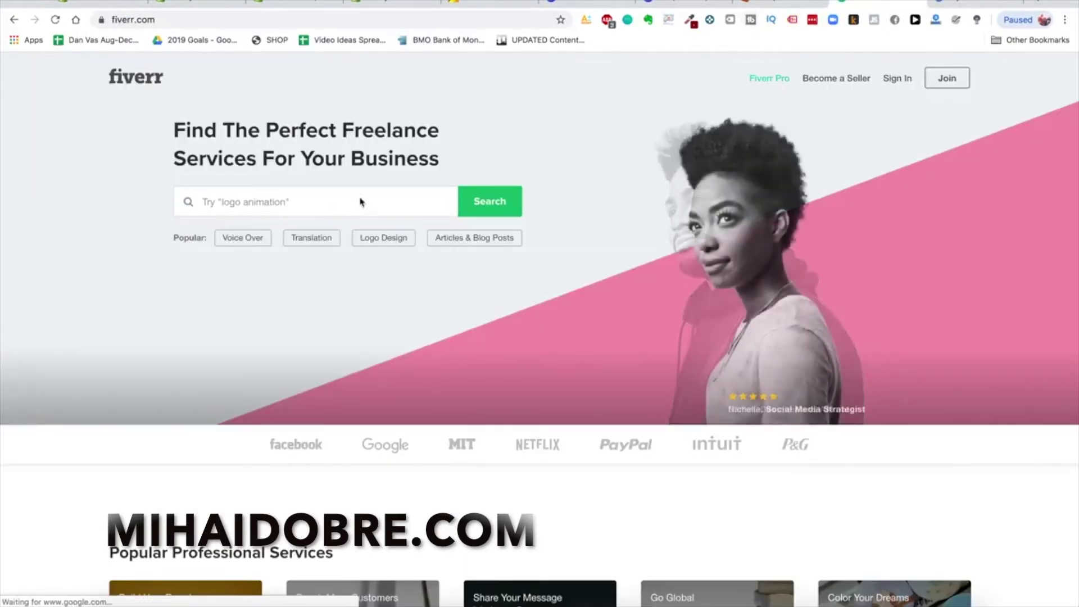
{"action": "left_click", "coordinate": [241, 208]}
{"action": "type", "text": "logo design"}
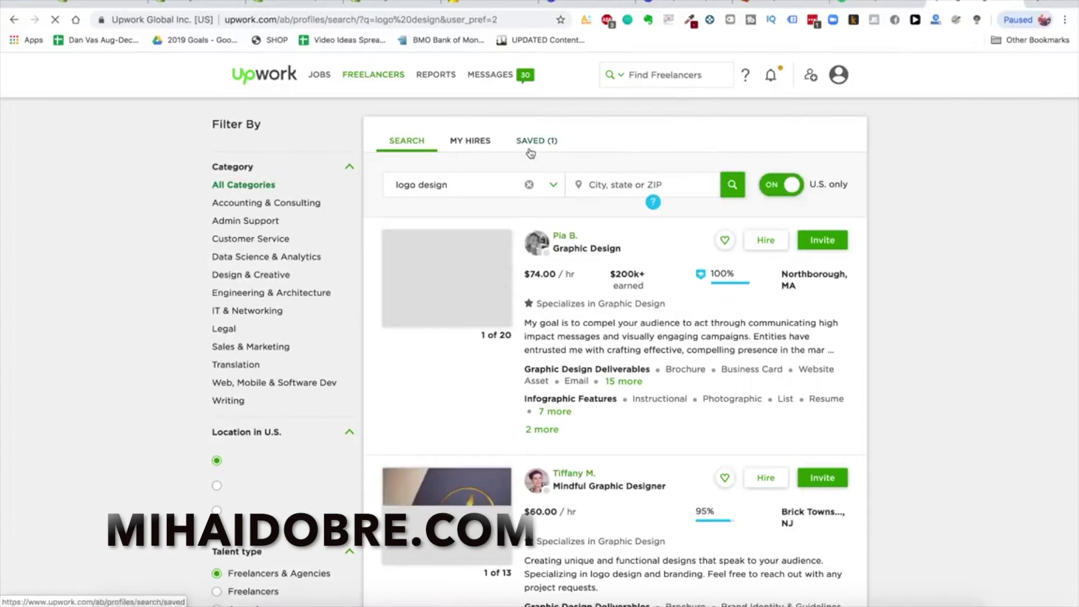
Include non-U.S. freelancers and limit hourly rates to $10 and below
{"action": "left_click", "coordinate": [780, 185]}
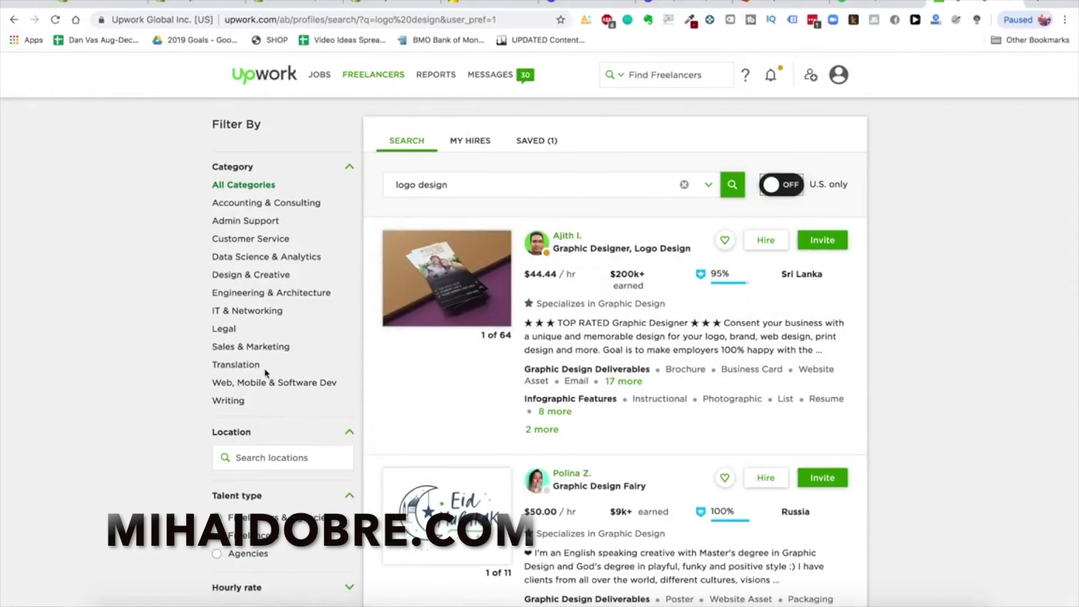
{"action": "scroll", "coordinate": [266, 373], "scroll_direction": "down", "scroll_amount": 5}
{"action": "scroll", "coordinate": [266, 373], "scroll_direction": "up", "scroll_amount": 5}
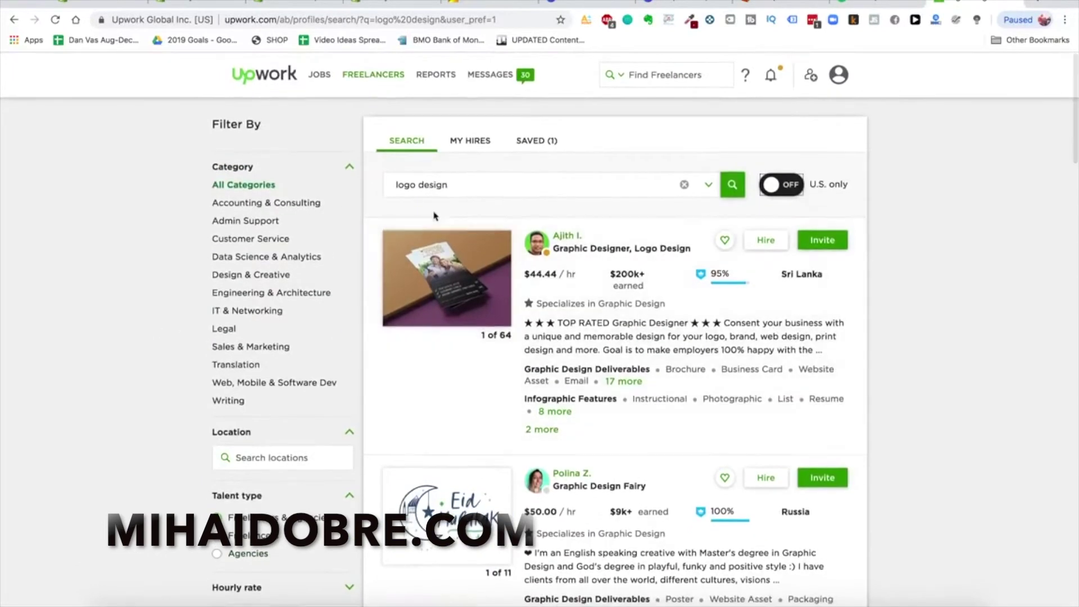
{"action": "scroll", "coordinate": [225, 270], "scroll_direction": "down", "scroll_amount": 7}
{"action": "scroll", "coordinate": [239, 295], "scroll_direction": "up", "scroll_amount": 4}
{"action": "scroll", "coordinate": [337, 269], "scroll_direction": "down", "scroll_amount": 2}
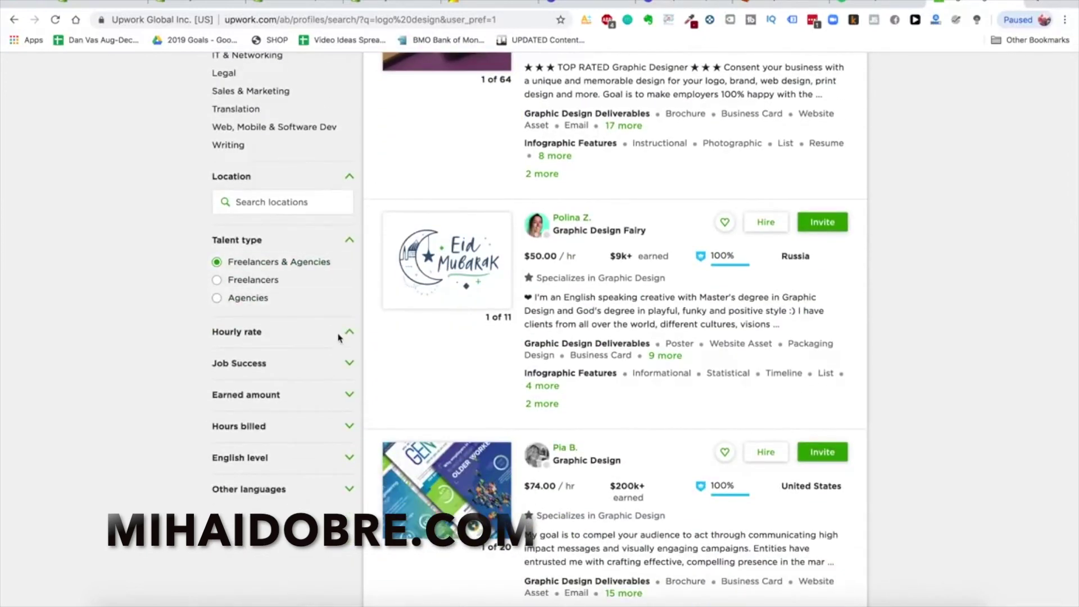
{"action": "scroll", "coordinate": [337, 343], "scroll_direction": "down", "scroll_amount": 2}
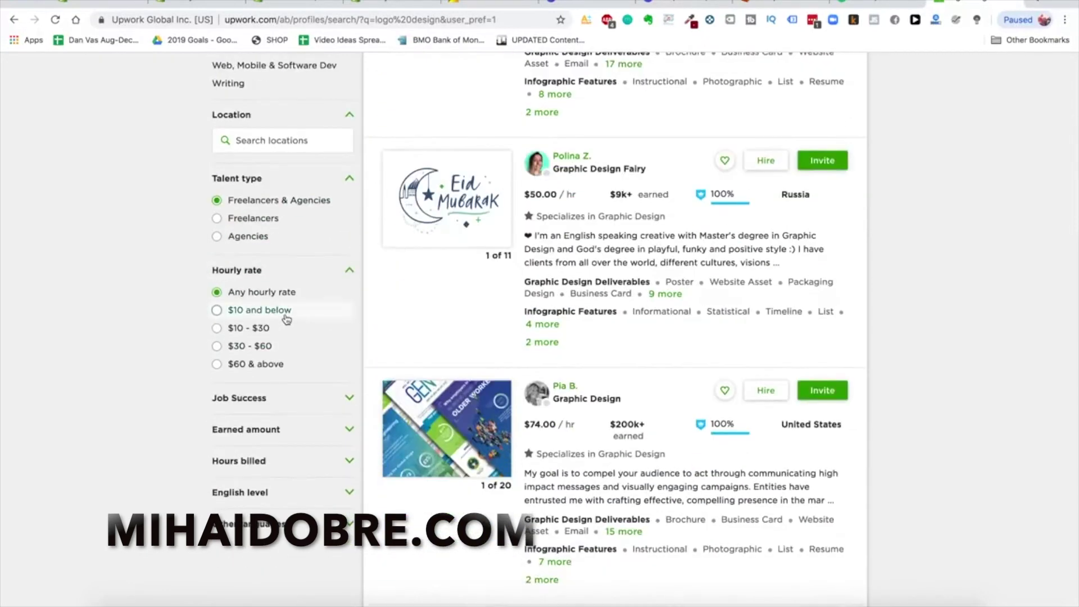
{"action": "left_click", "coordinate": [285, 315]}
Filter to 90%+ job success, $10k+ earned and 1,000+ hours billed
{"action": "scroll", "coordinate": [273, 339], "scroll_direction": "down", "scroll_amount": 2}
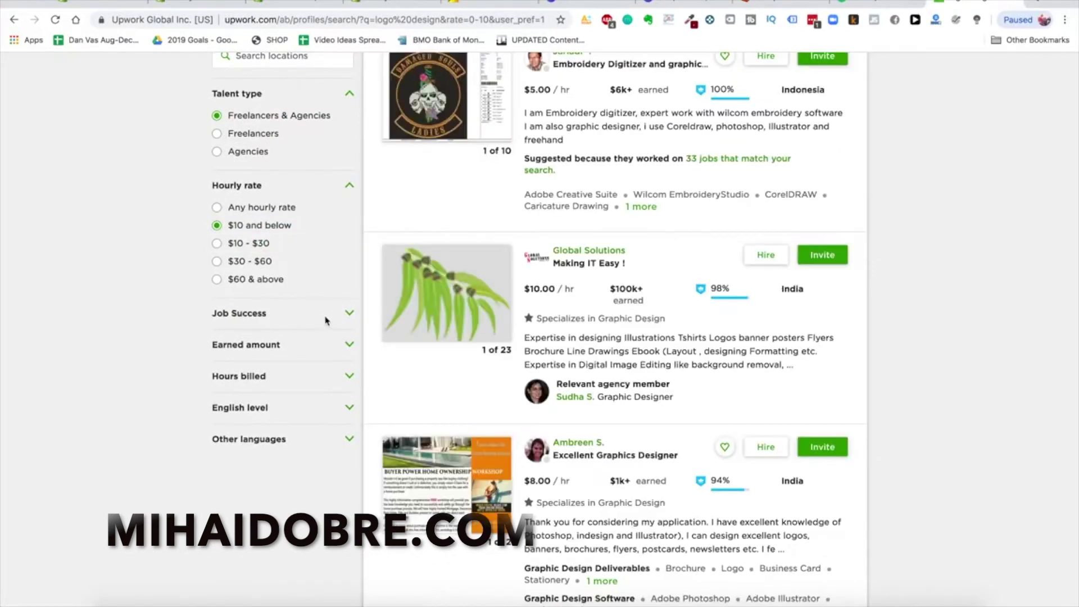
{"action": "left_click", "coordinate": [325, 321]}
{"action": "scroll", "coordinate": [321, 303], "scroll_direction": "down", "scroll_amount": 3}
{"action": "left_click", "coordinate": [249, 253]}
{"action": "left_click", "coordinate": [280, 325]}
{"action": "scroll", "coordinate": [279, 328], "scroll_direction": "down", "scroll_amount": 3}
{"action": "left_click", "coordinate": [258, 311]}
{"action": "left_click", "coordinate": [271, 362]}
{"action": "left_click", "coordinate": [264, 421]}
{"action": "left_click", "coordinate": [263, 437]}
Scroll through the filtered list of logo design freelancers
{"action": "scroll", "coordinate": [303, 368], "scroll_direction": "down", "scroll_amount": 3}
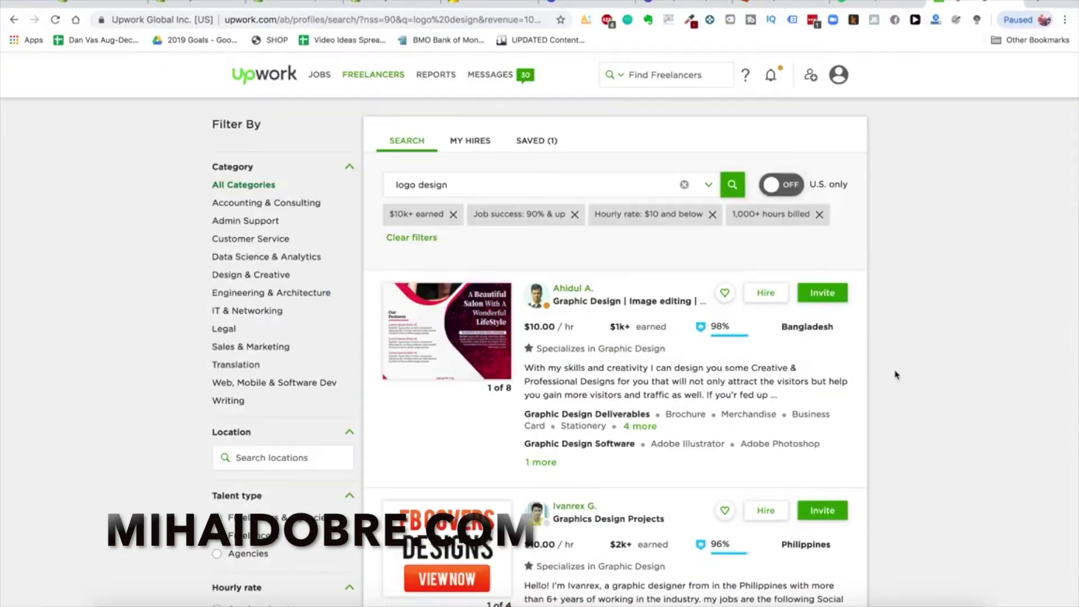
{"action": "scroll", "coordinate": [579, 418], "scroll_direction": "down", "scroll_amount": 4}
{"action": "scroll", "coordinate": [568, 236], "scroll_direction": "up", "scroll_amount": 2}
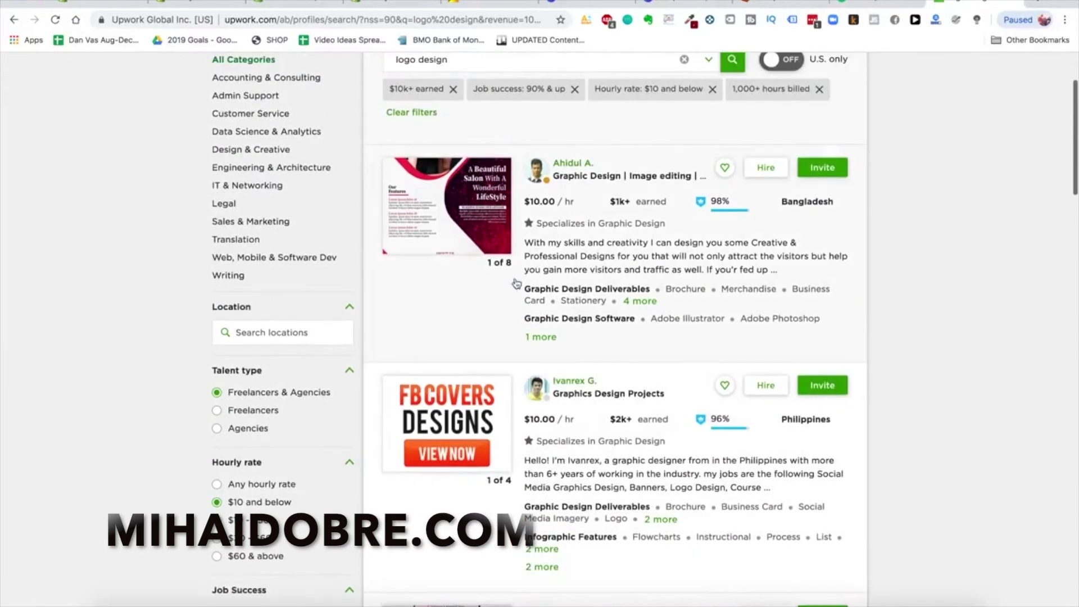
{"action": "scroll", "coordinate": [565, 227], "scroll_direction": "down", "scroll_amount": 6}
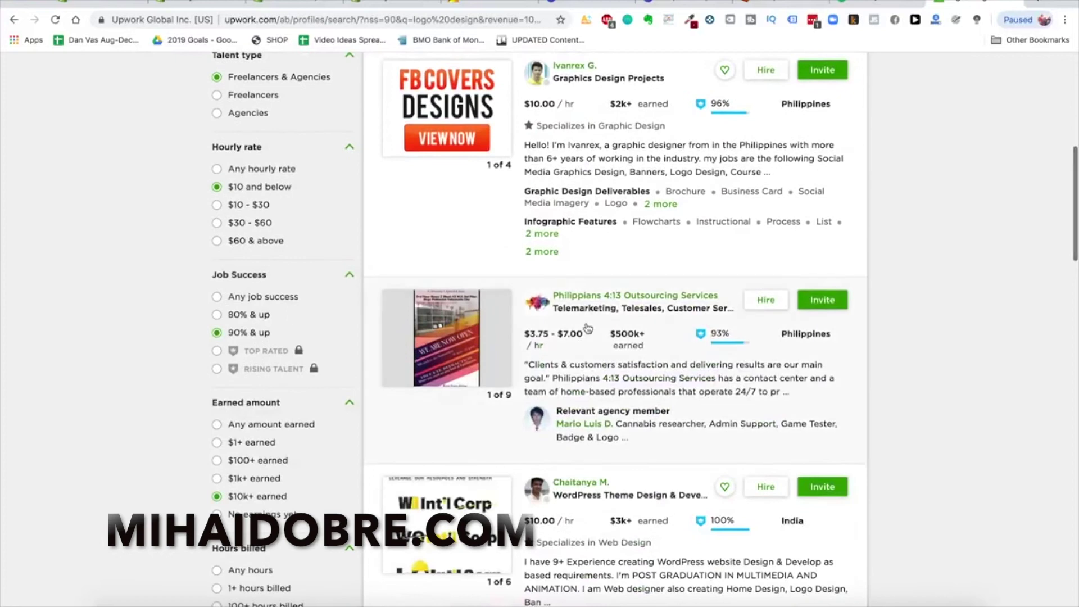
{"action": "scroll", "coordinate": [676, 351], "scroll_direction": "down", "scroll_amount": 10}
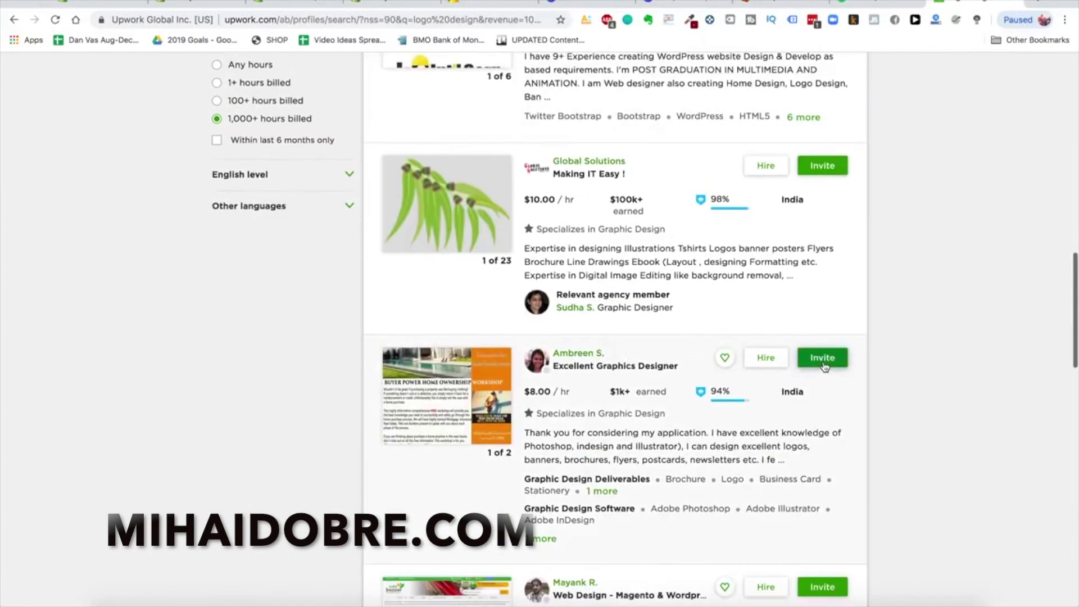
{"action": "scroll", "coordinate": [775, 385], "scroll_direction": "down", "scroll_amount": 6}
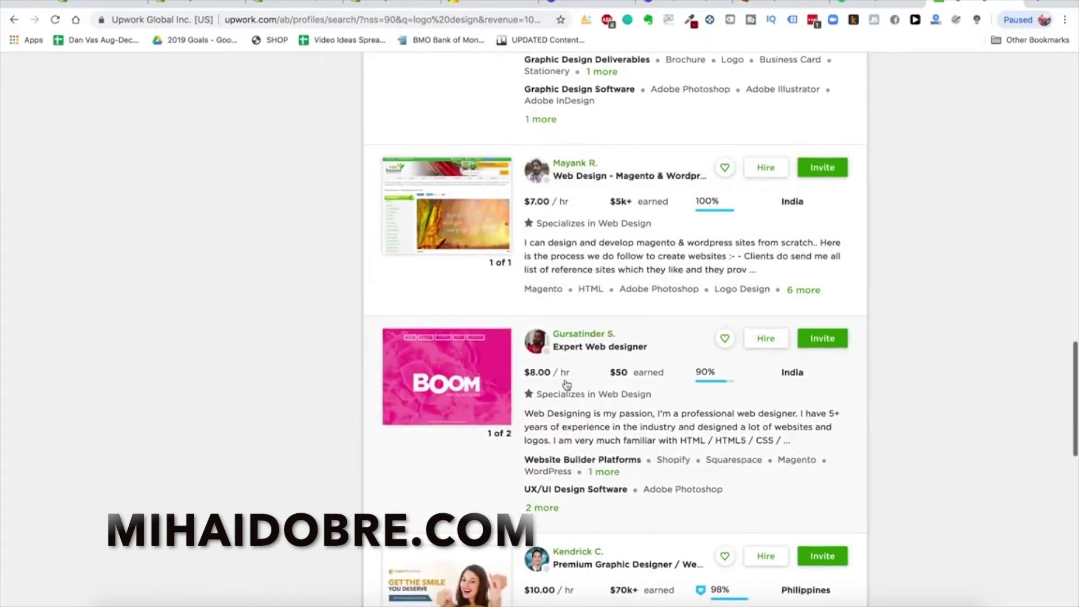
{"action": "scroll", "coordinate": [567, 384], "scroll_direction": "down", "scroll_amount": 9}
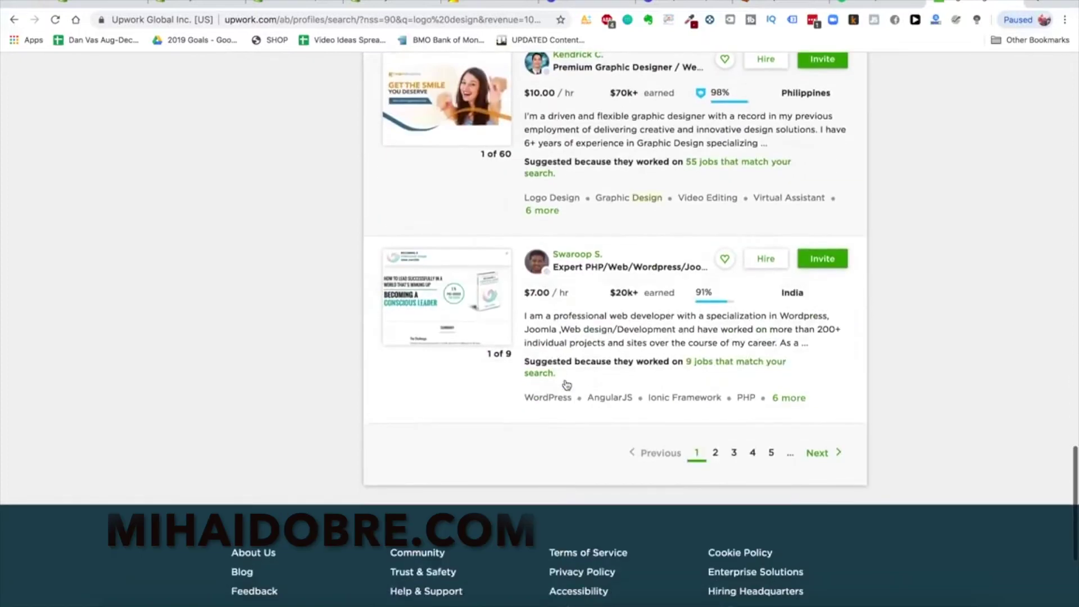
{"action": "scroll", "coordinate": [566, 384], "scroll_direction": "up", "scroll_amount": 20}
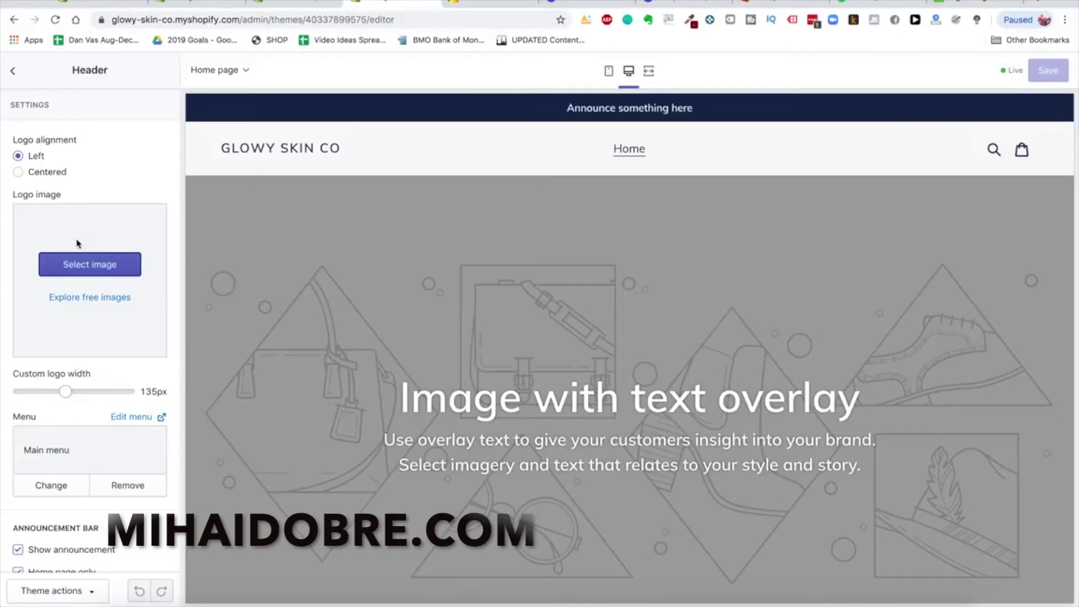
Upload GS.png from the Glowy Skin Product Pics folder and set it as the header logo
{"action": "left_click", "coordinate": [105, 261]}
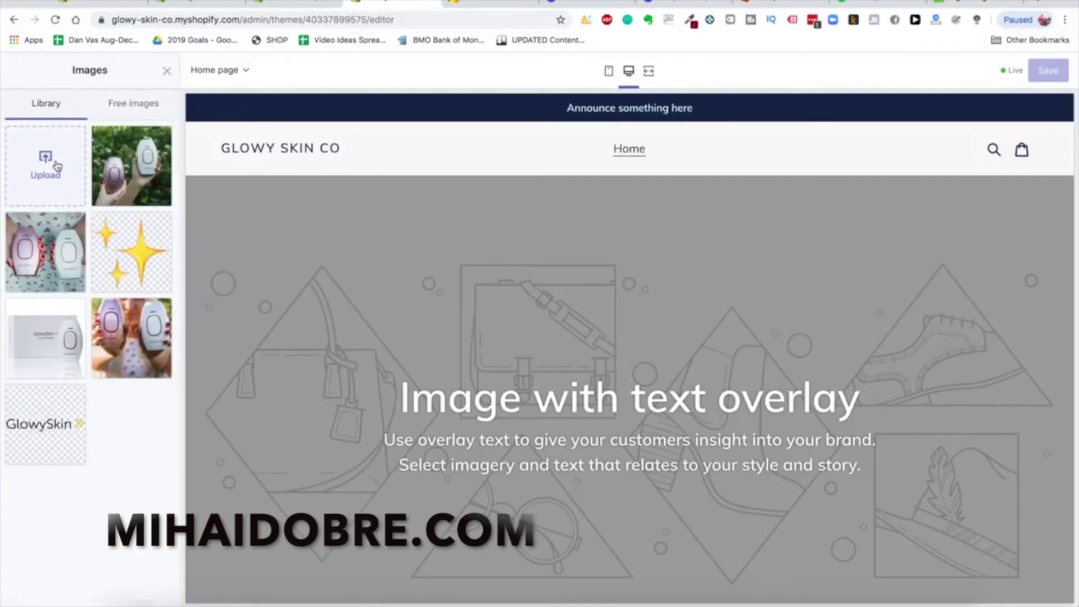
{"action": "left_click", "coordinate": [57, 165]}
{"action": "double_click", "coordinate": [485, 78]}
{"action": "double_click", "coordinate": [456, 77]}
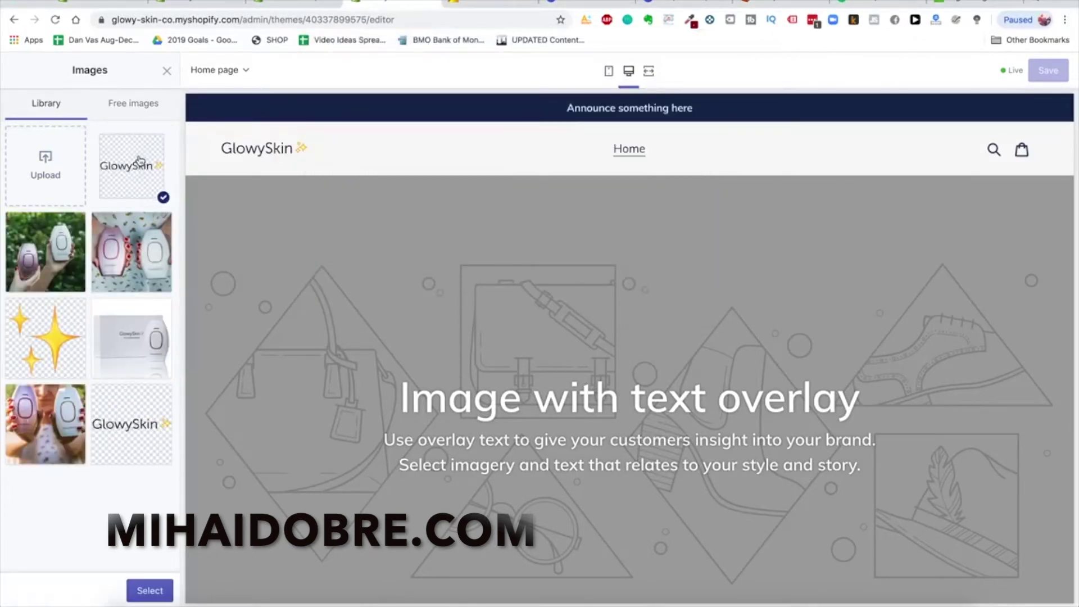
{"action": "left_click", "coordinate": [149, 590]}
Set the header logo width to 180px and return to the Home page sections list
{"action": "left_click_drag", "start_coordinate": [65, 414], "coordinate": [90, 416]}
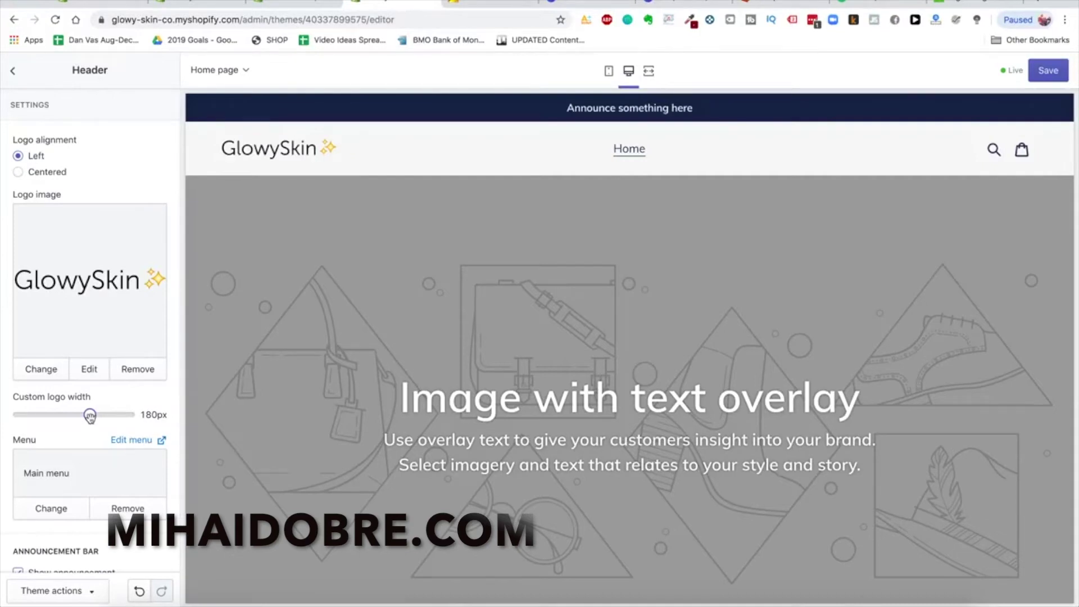
{"action": "scroll", "coordinate": [84, 447], "scroll_direction": "down", "scroll_amount": 4}
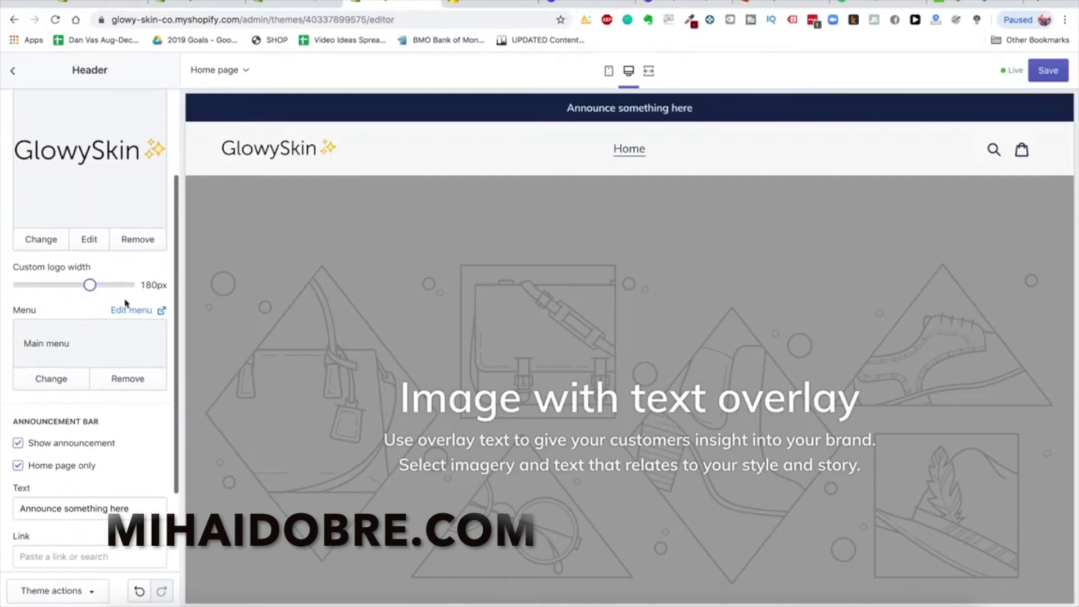
{"action": "scroll", "coordinate": [131, 372], "scroll_direction": "down", "scroll_amount": 2}
{"action": "scroll", "coordinate": [45, 311], "scroll_direction": "up", "scroll_amount": 5}
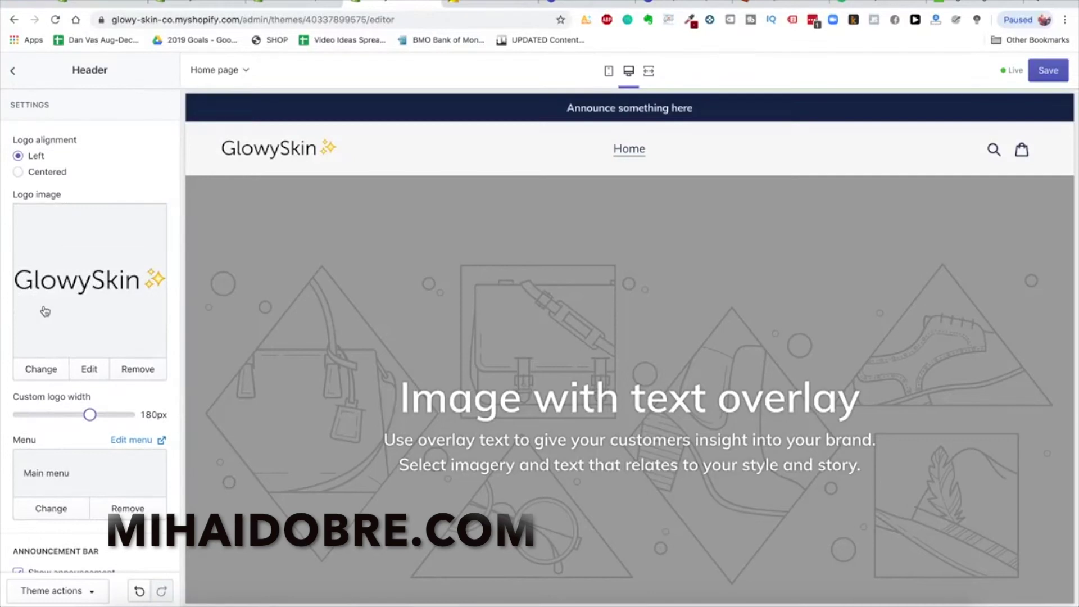
{"action": "left_click", "coordinate": [12, 70]}
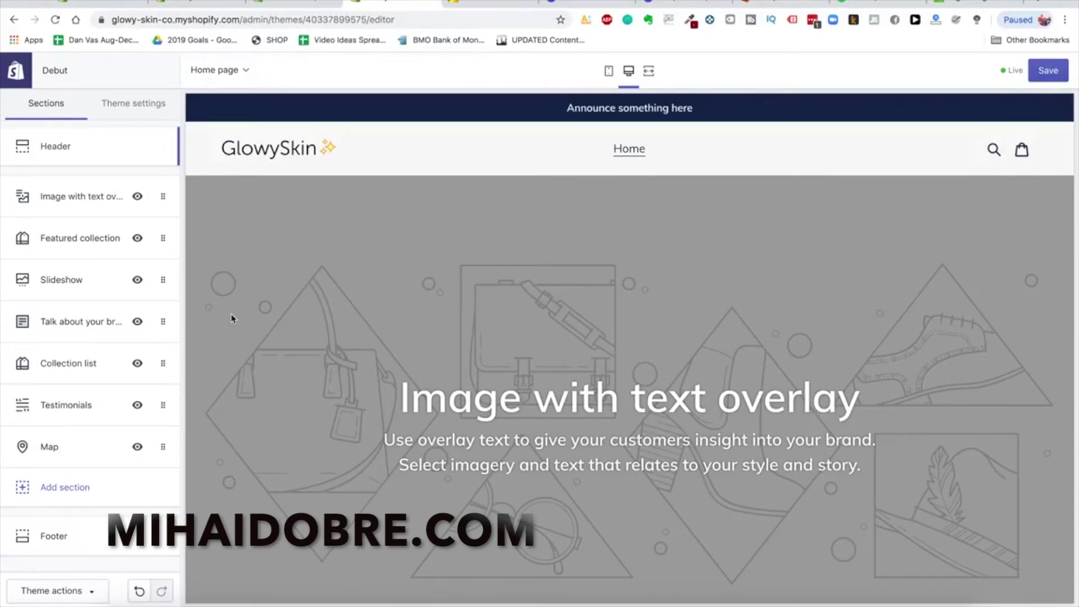
{"action": "scroll", "coordinate": [354, 411], "scroll_direction": "down", "scroll_amount": 2}
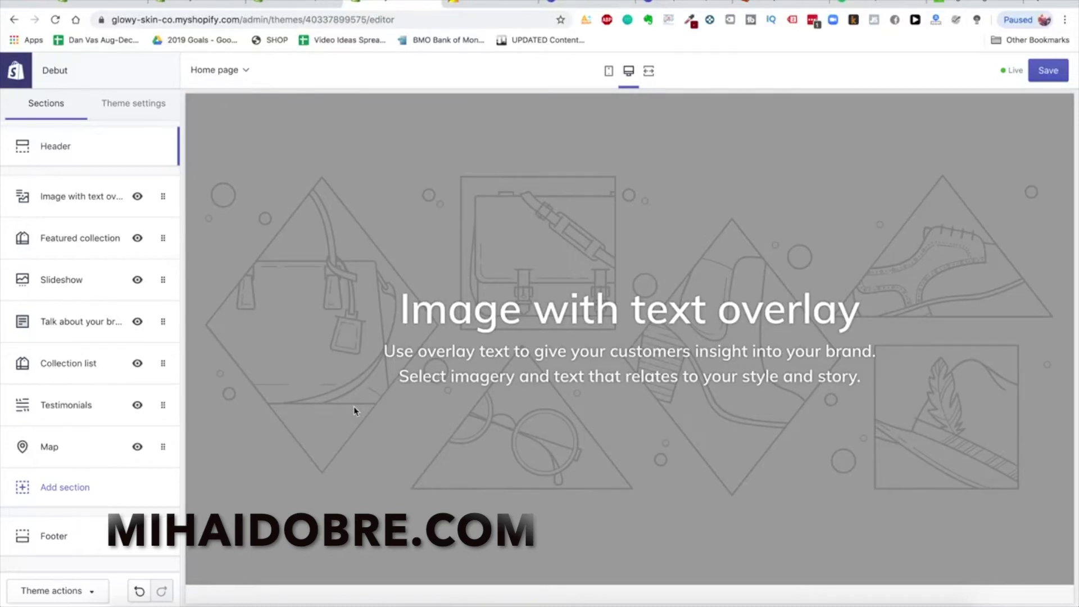
{"action": "scroll", "coordinate": [355, 410], "scroll_direction": "up", "scroll_amount": 2}
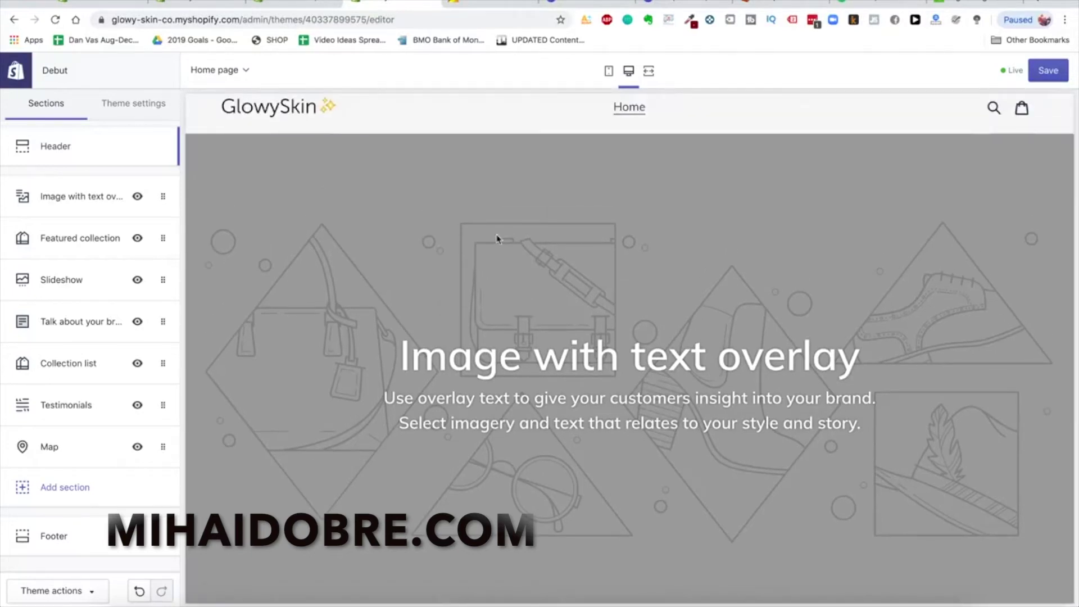
{"action": "scroll", "coordinate": [497, 238], "scroll_direction": "down", "scroll_amount": 2}
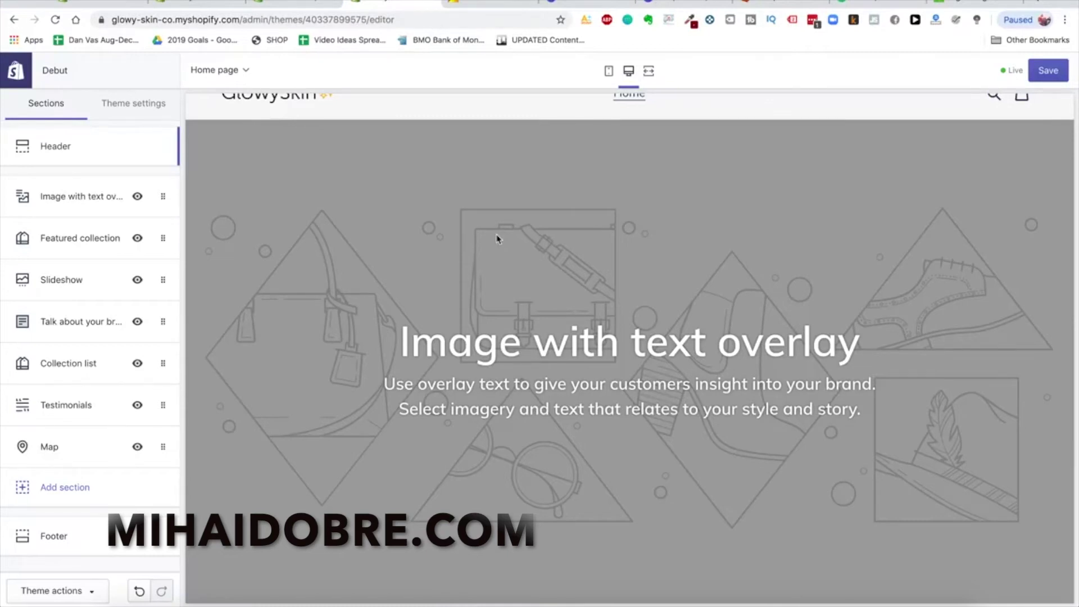
{"action": "scroll", "coordinate": [429, 275], "scroll_direction": "up", "scroll_amount": 3}
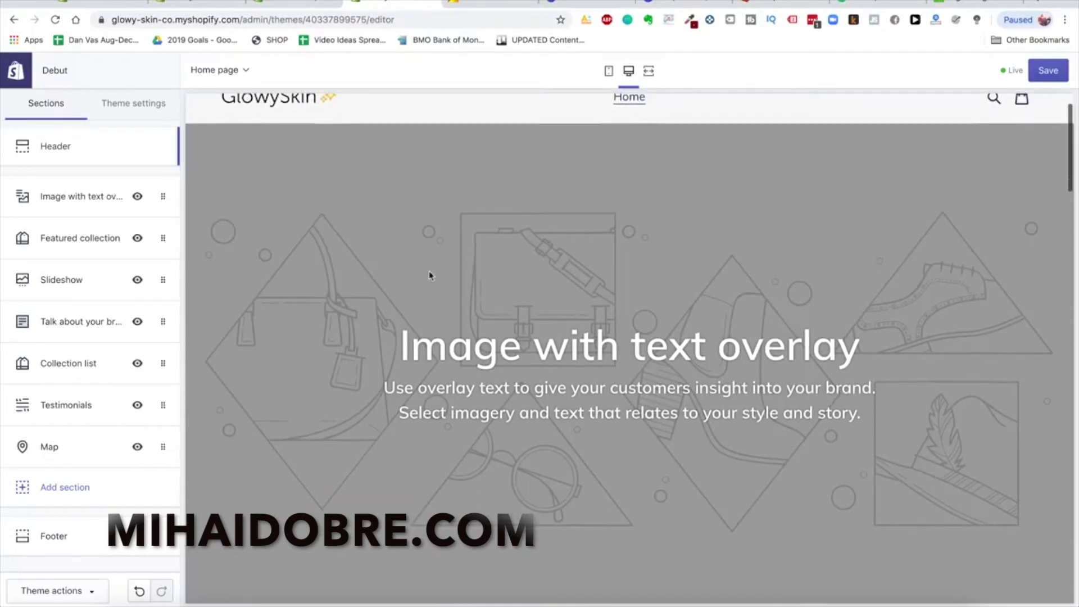
In Glowy Skin Product Pics, select product images 1–5 and open them in Quick Look
{"action": "left_click", "coordinate": [125, 604]}
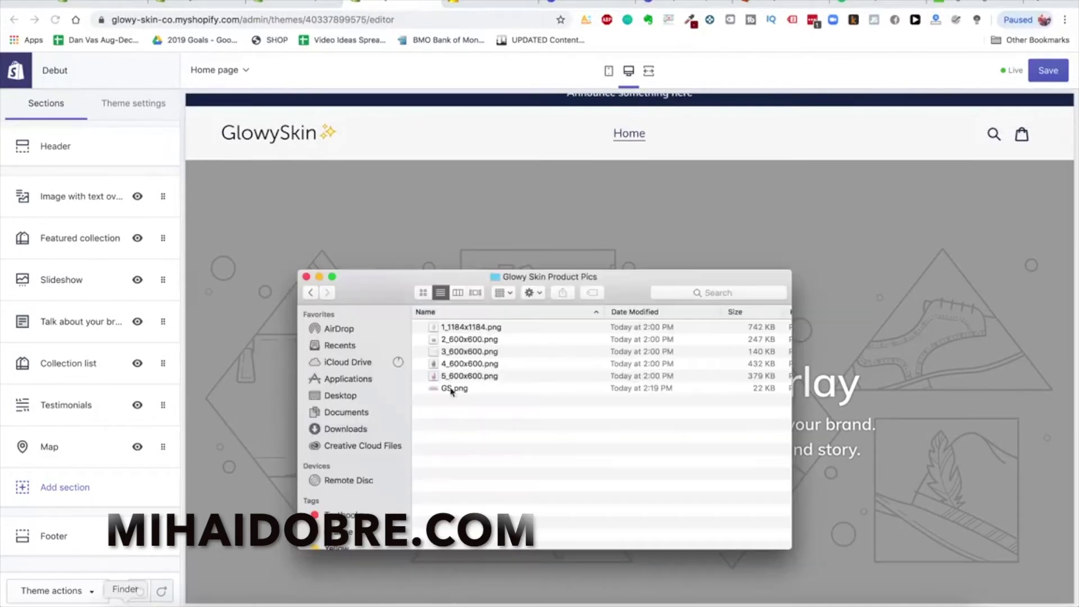
{"action": "left_click", "coordinate": [475, 327]}
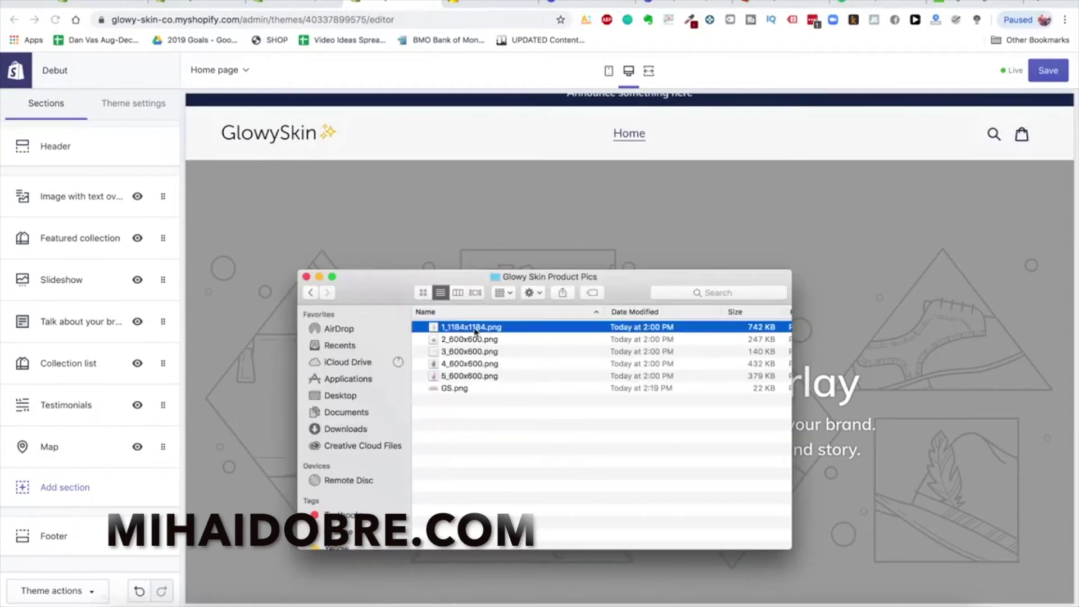
{"action": "left_click", "coordinate": [474, 377]}
{"action": "key", "text": "space"}
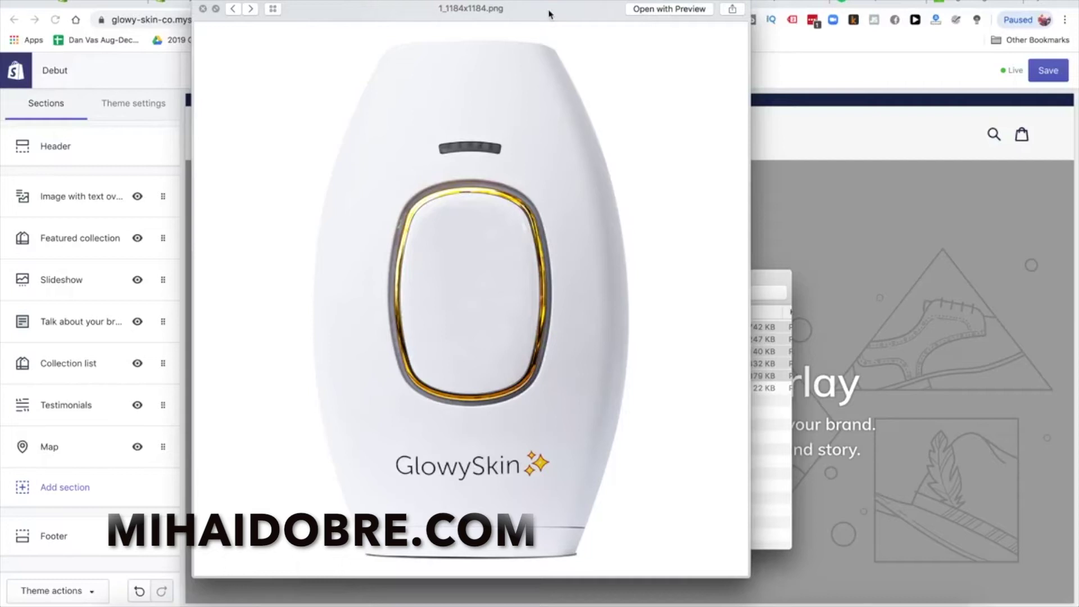
Page through the five product images in the preview, then close it
{"action": "left_click", "coordinate": [251, 9]}
{"action": "left_click", "coordinate": [251, 9]}
{"action": "left_click", "coordinate": [251, 10]}
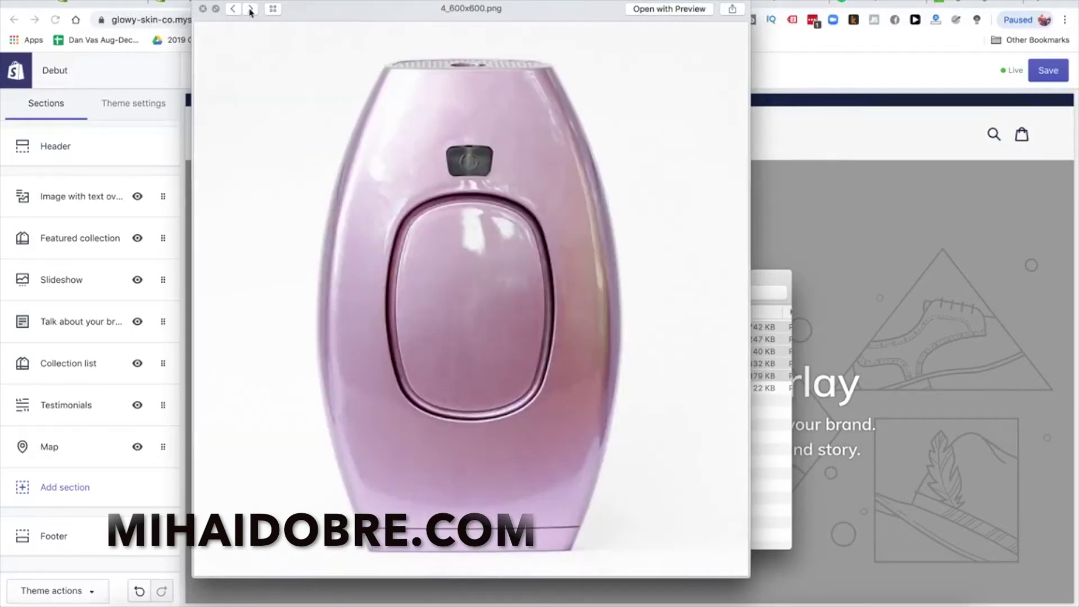
{"action": "left_click", "coordinate": [233, 9]}
{"action": "left_click", "coordinate": [250, 12]}
{"action": "left_click", "coordinate": [250, 9]}
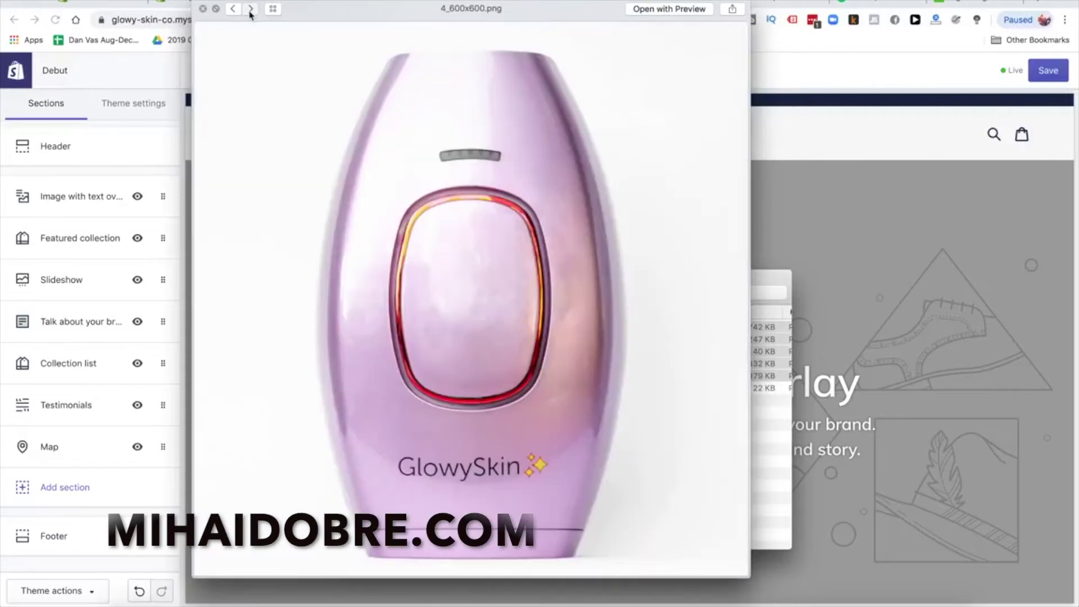
{"action": "left_click", "coordinate": [251, 9]}
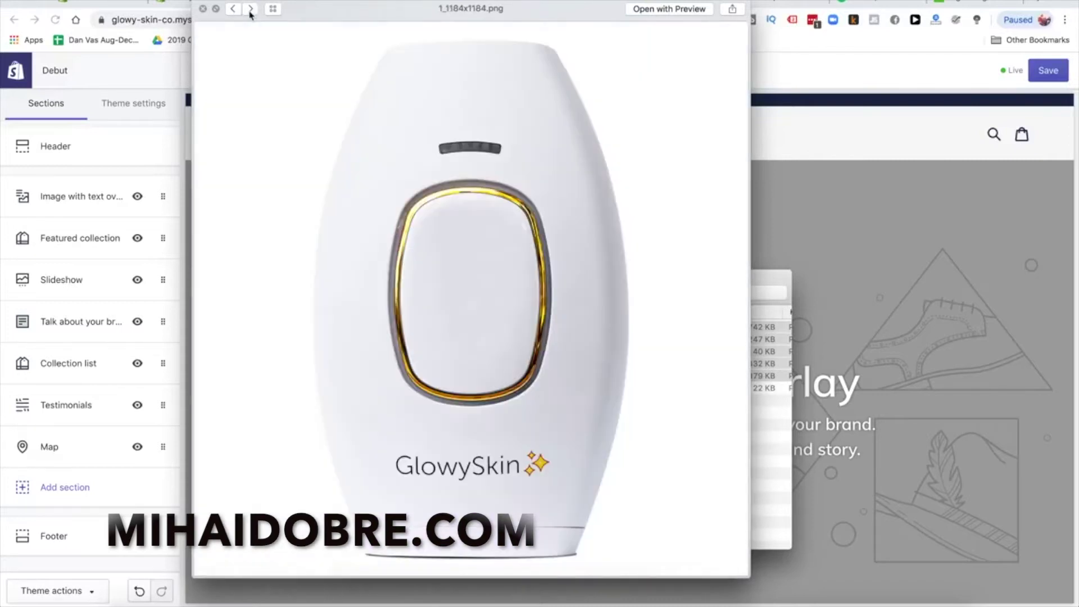
{"action": "left_click", "coordinate": [251, 10]}
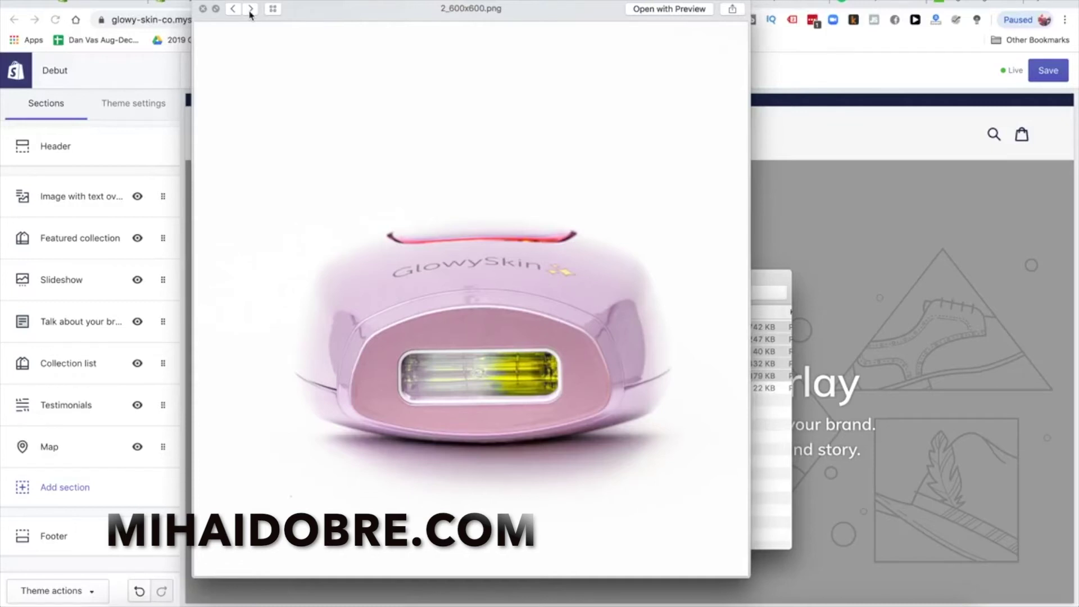
{"action": "left_click", "coordinate": [250, 10]}
{"action": "left_click", "coordinate": [251, 10]}
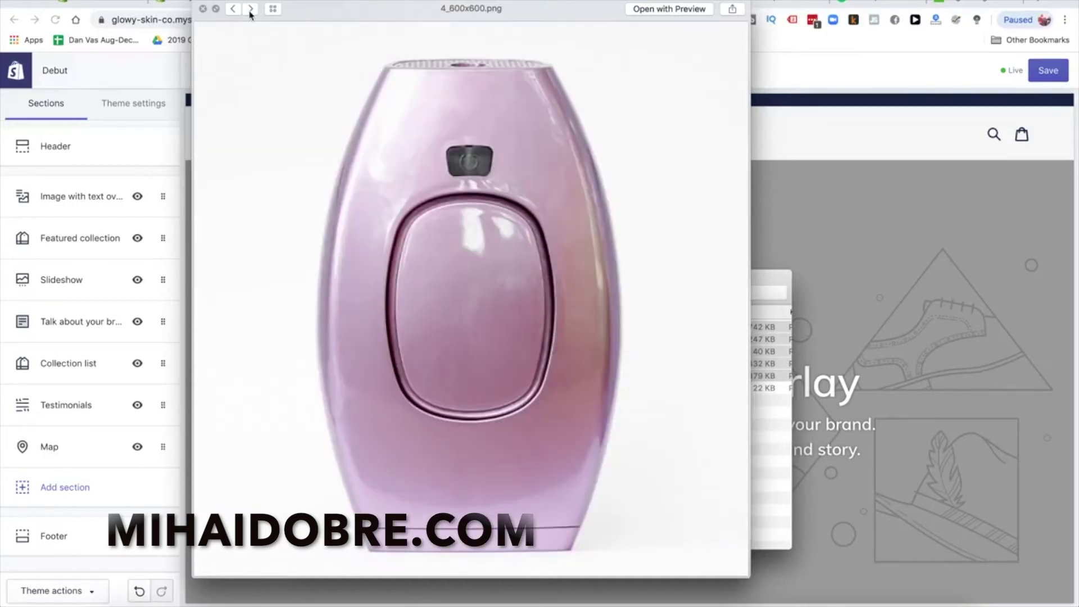
{"action": "left_click", "coordinate": [251, 9]}
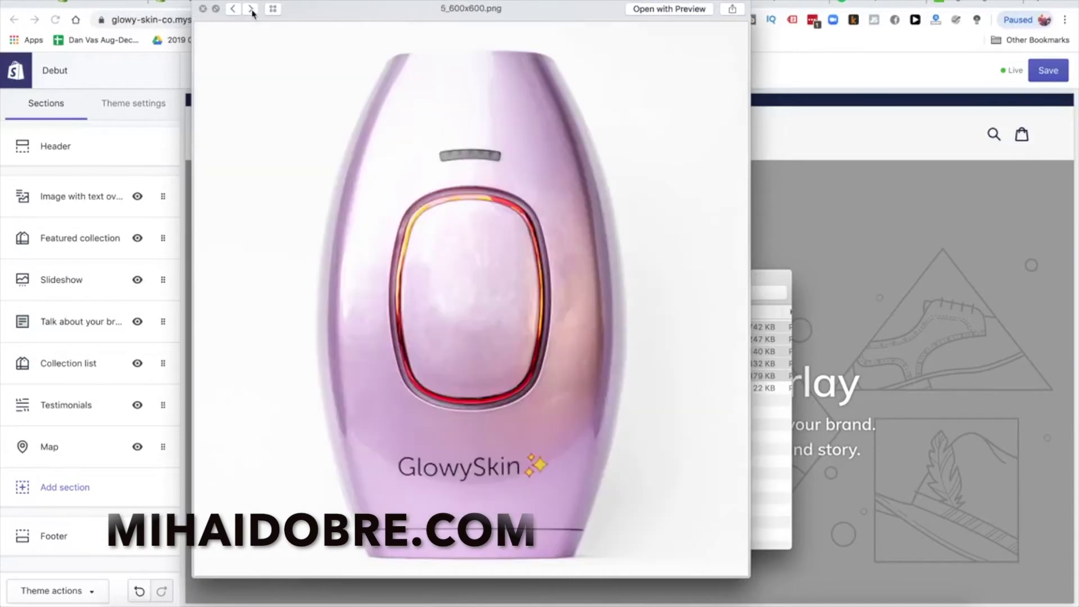
{"action": "left_click", "coordinate": [203, 9]}
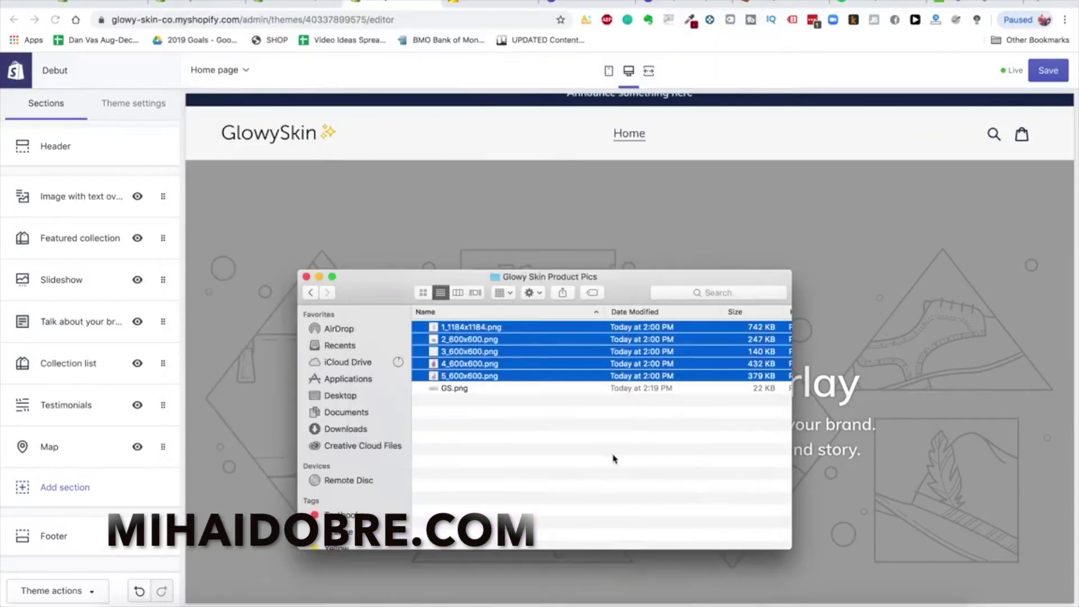
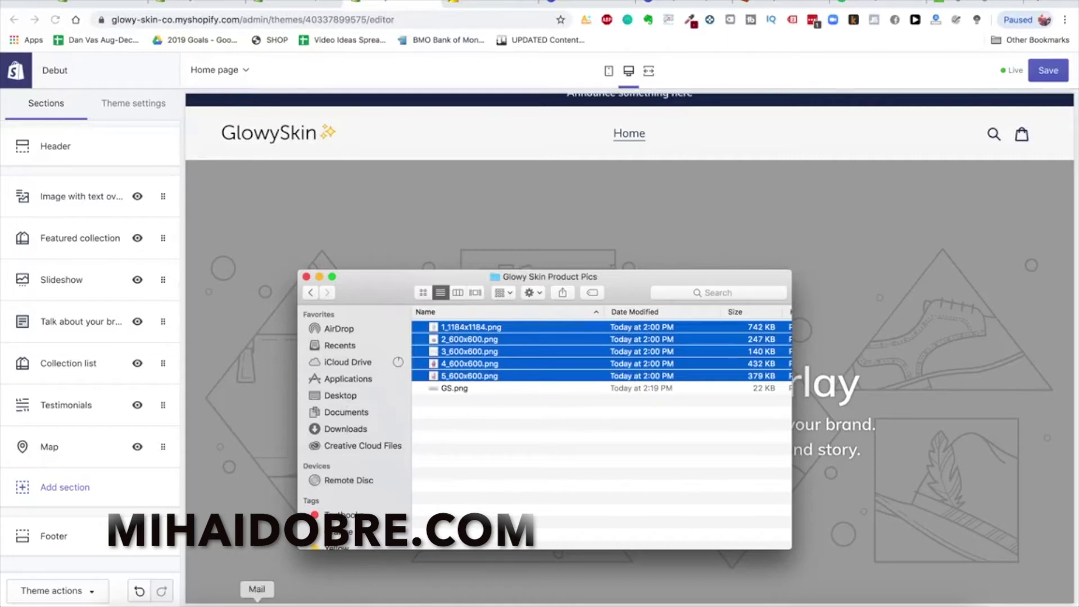
Switch to Chrome to show the Glowy Skin › Brand Pics folder in Google Drive
{"action": "left_click", "coordinate": [204, 590]}
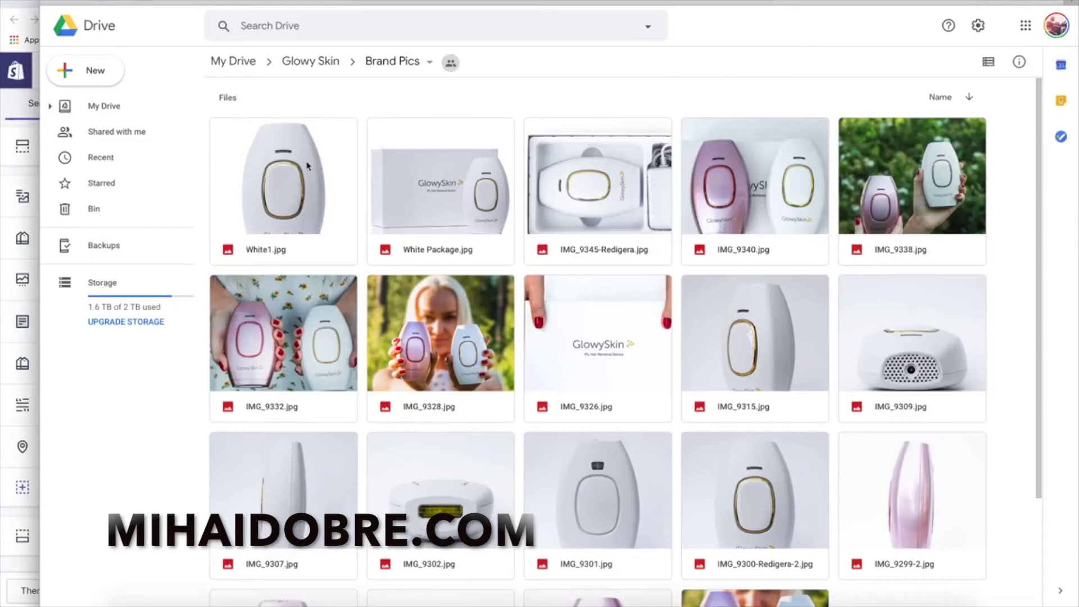
Preview the product photos IMG_9340.jpg and IMG_9326.jpg, closing each preview
{"action": "double_click", "coordinate": [783, 208]}
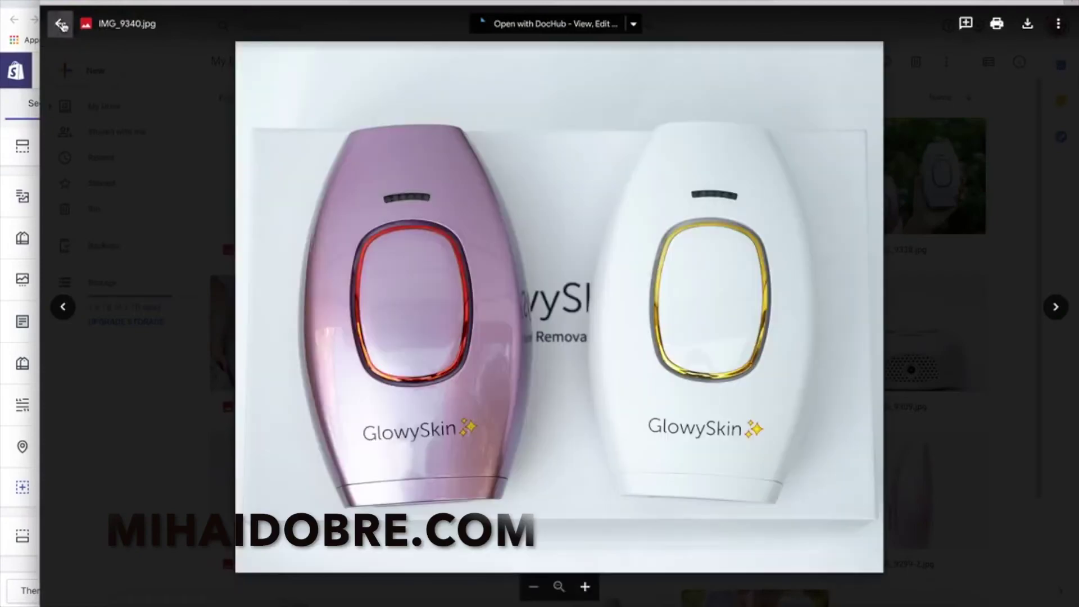
{"action": "left_click", "coordinate": [60, 23]}
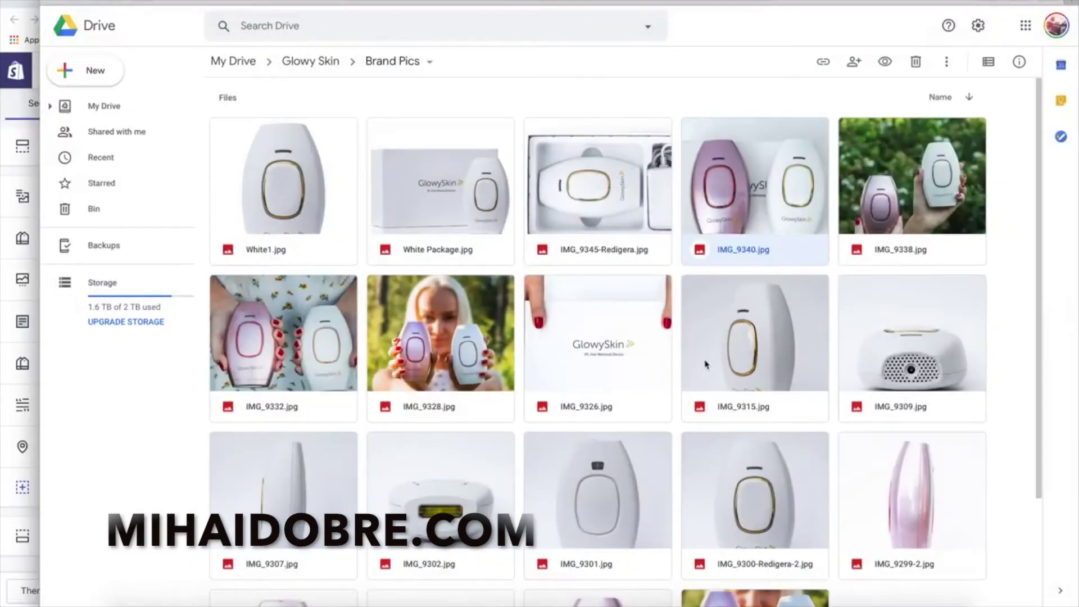
{"action": "scroll", "coordinate": [706, 364], "scroll_direction": "down", "scroll_amount": 3}
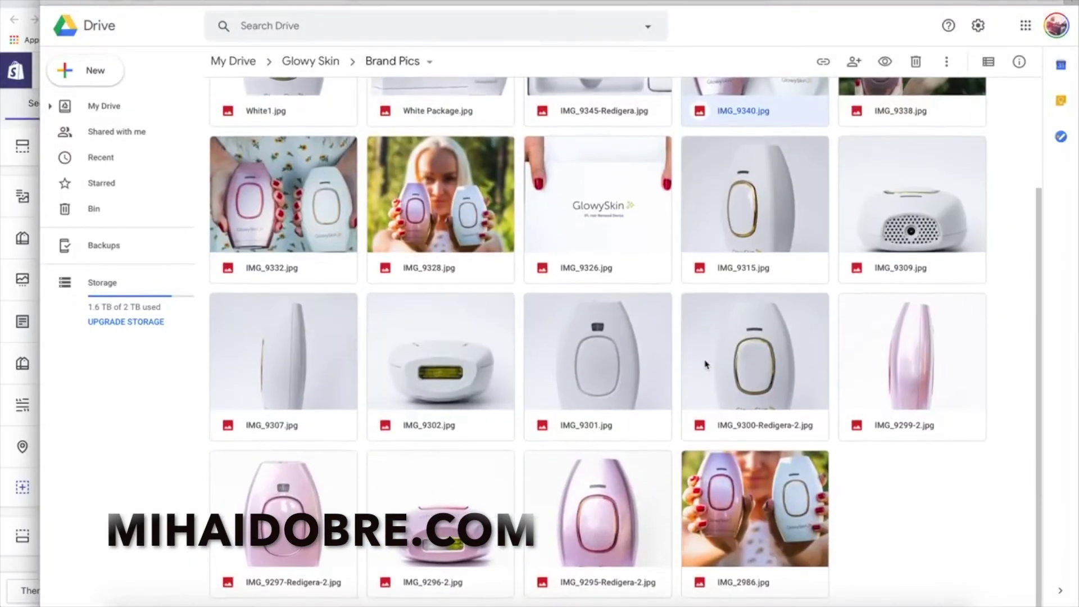
{"action": "double_click", "coordinate": [562, 264]}
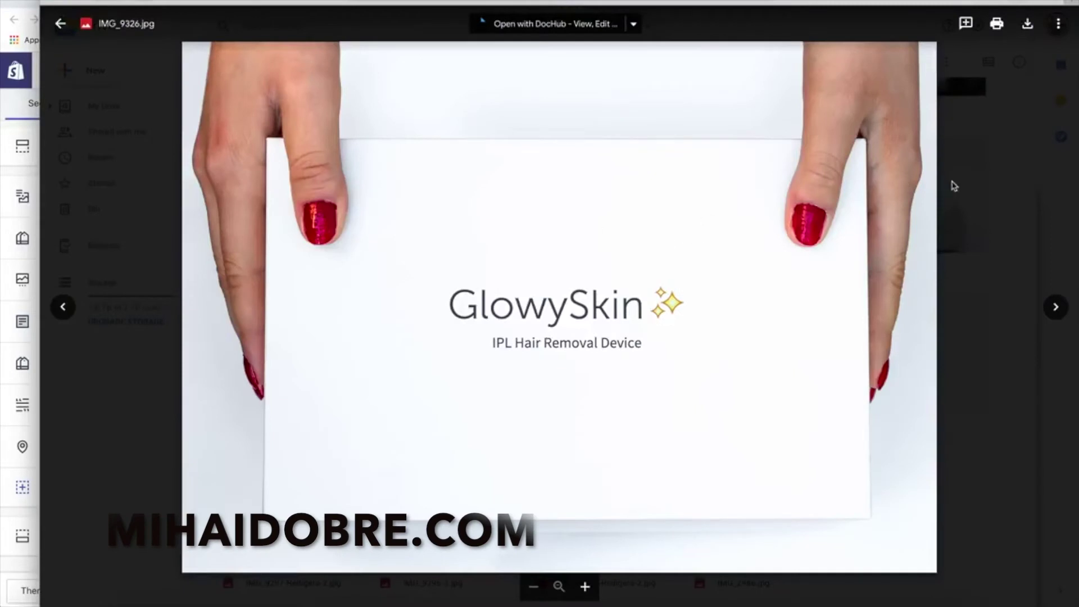
{"action": "left_click", "coordinate": [986, 186]}
{"action": "scroll", "coordinate": [532, 406], "scroll_direction": "up", "scroll_amount": 3}
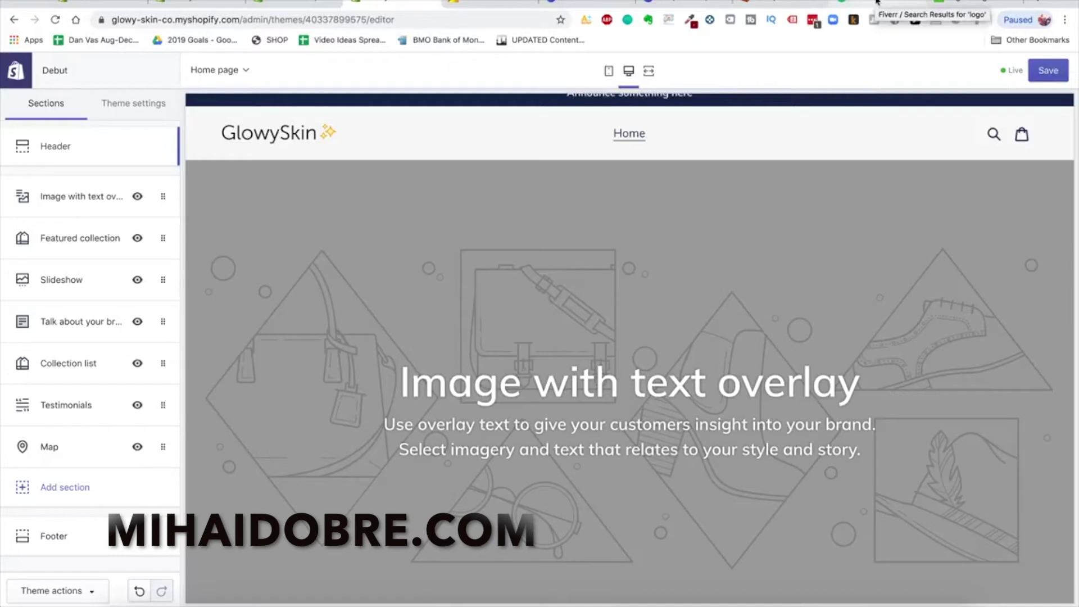
Set the Image with text overlay section's image to the boxed GlowySkin product photo
{"action": "left_click", "coordinate": [955, 3]}
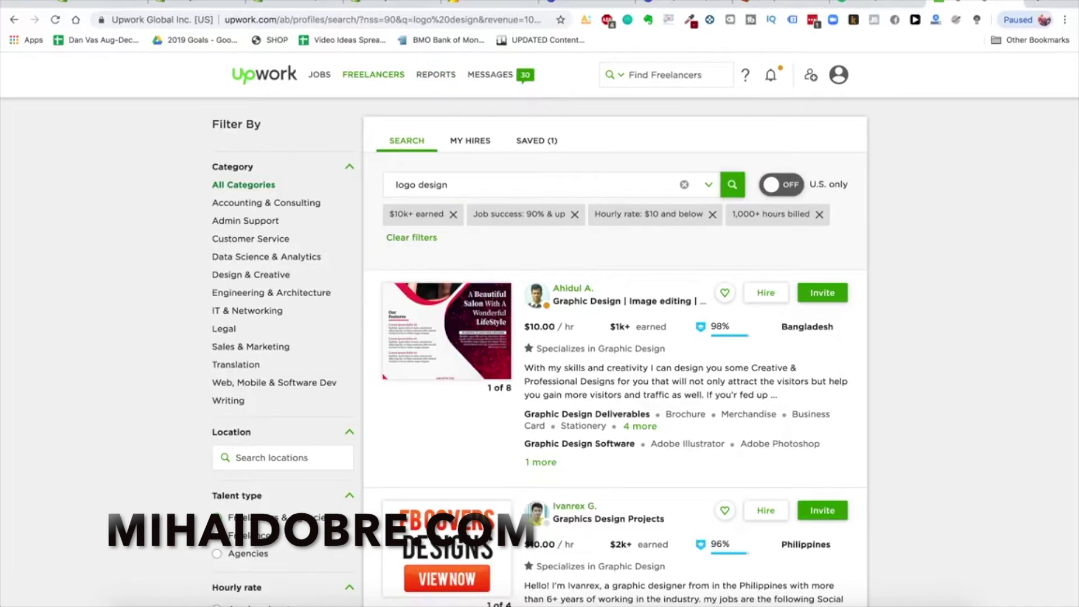
{"action": "left_click", "coordinate": [400, 4]}
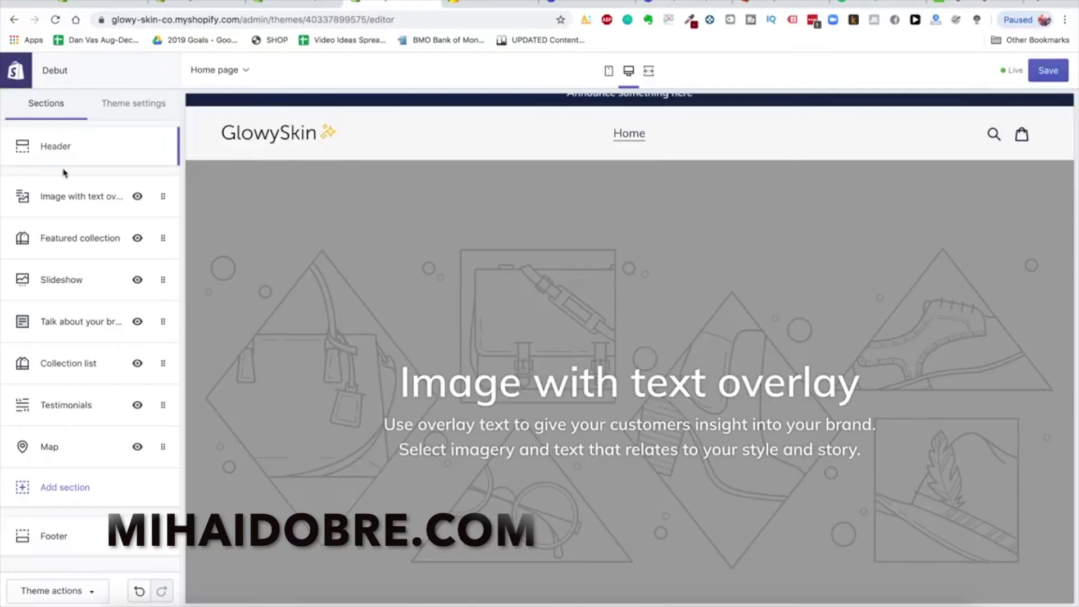
{"action": "left_click", "coordinate": [71, 198]}
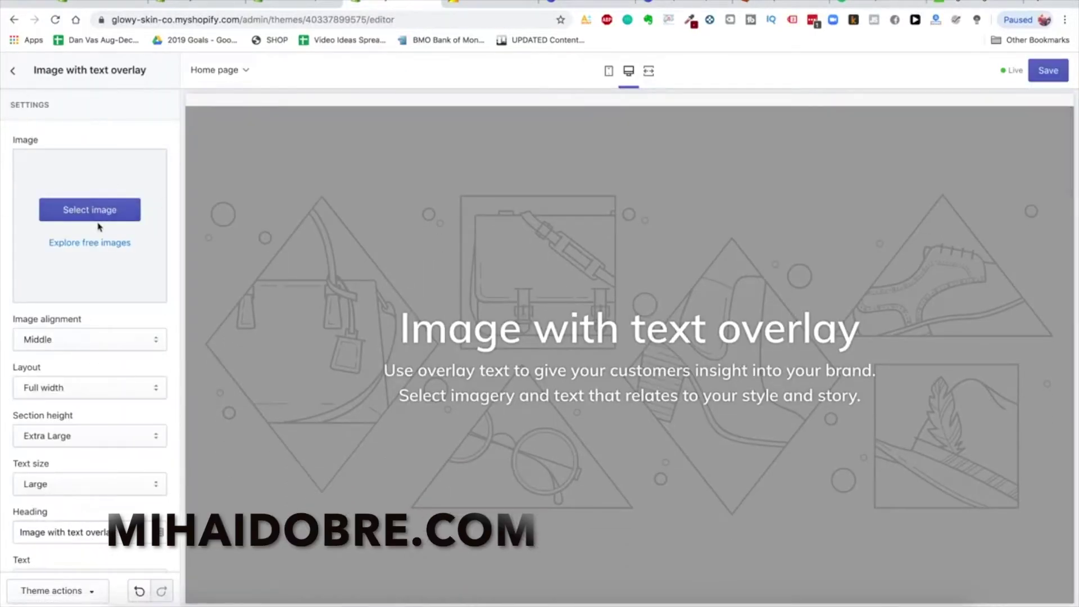
{"action": "left_click", "coordinate": [114, 212]}
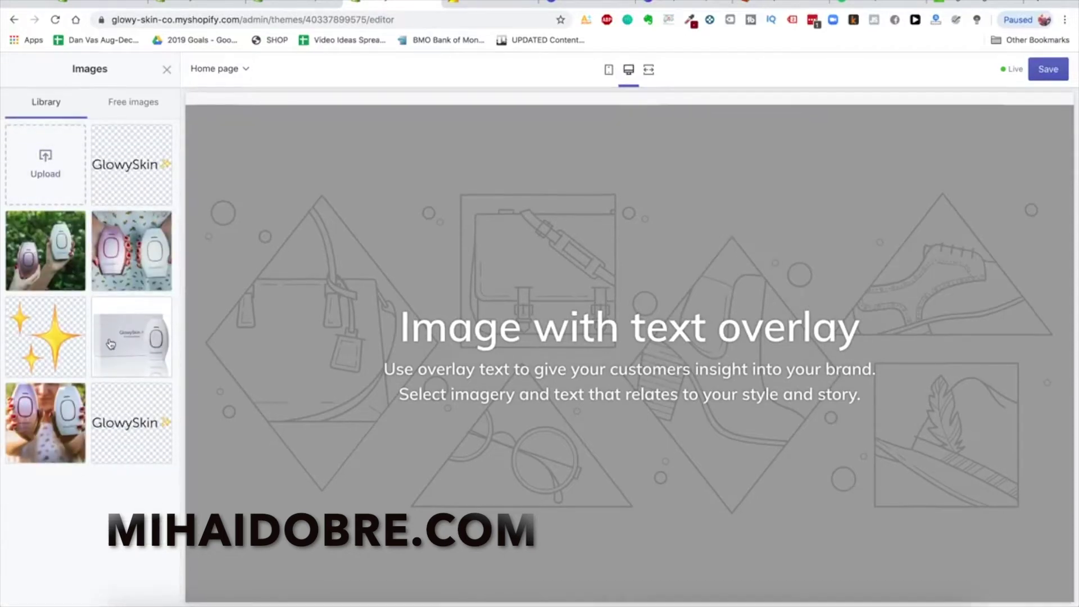
{"action": "left_click", "coordinate": [151, 350]}
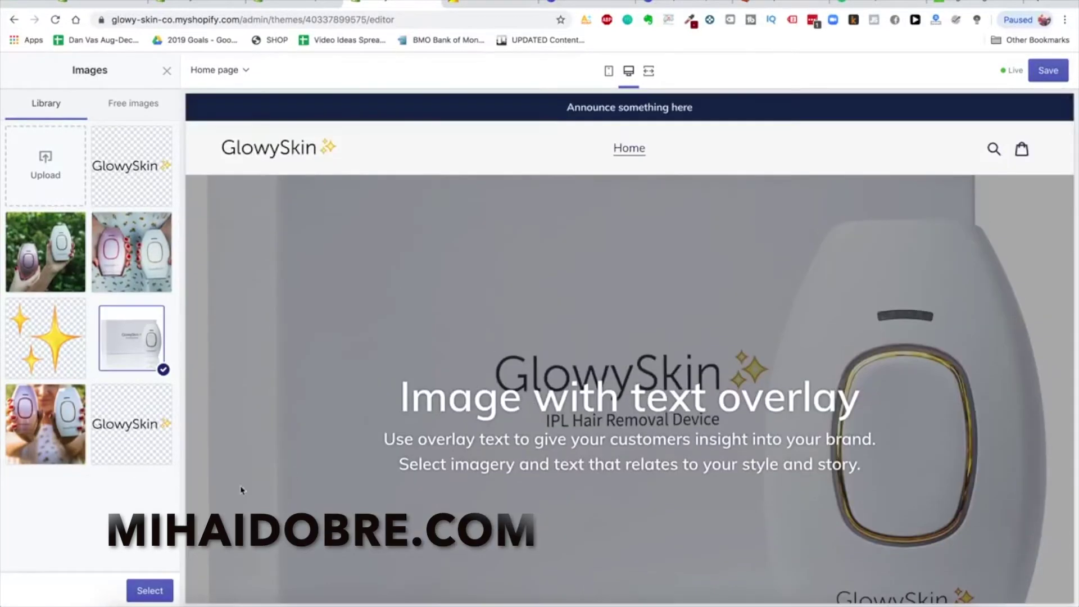
{"action": "left_click", "coordinate": [156, 591]}
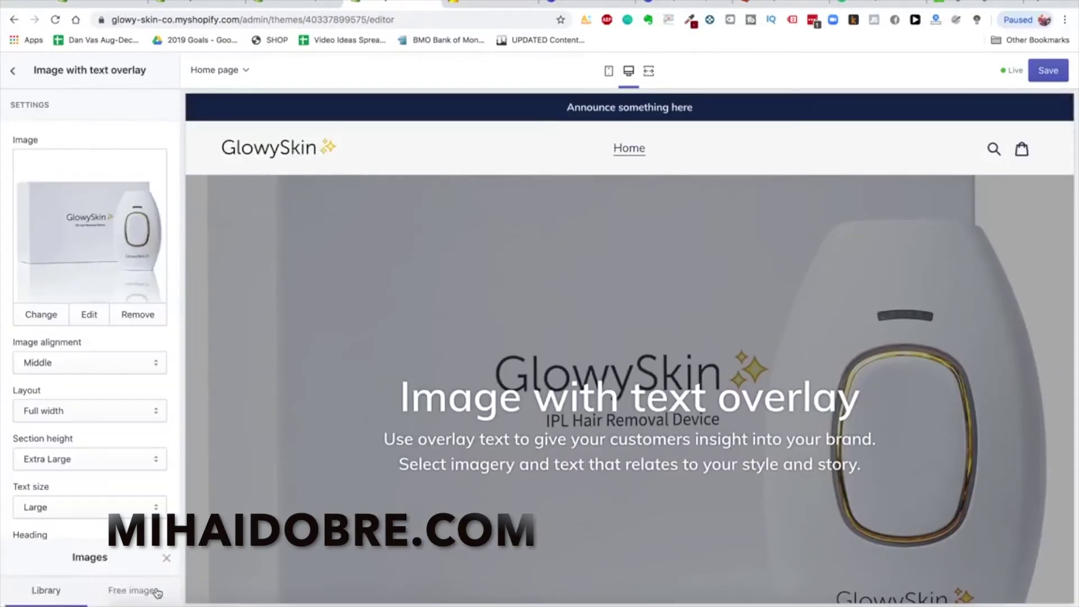
Try Top and Bottom image alignment, then leave it at Middle
{"action": "left_click", "coordinate": [97, 364]}
{"action": "left_click", "coordinate": [98, 353]}
{"action": "left_click", "coordinate": [101, 364]}
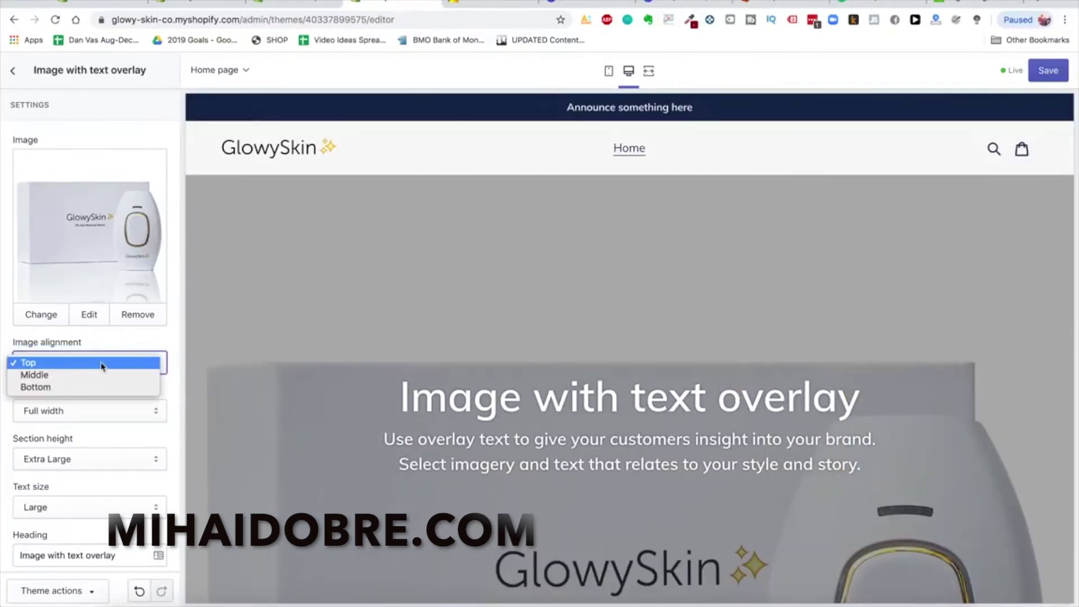
{"action": "left_click", "coordinate": [485, 374]}
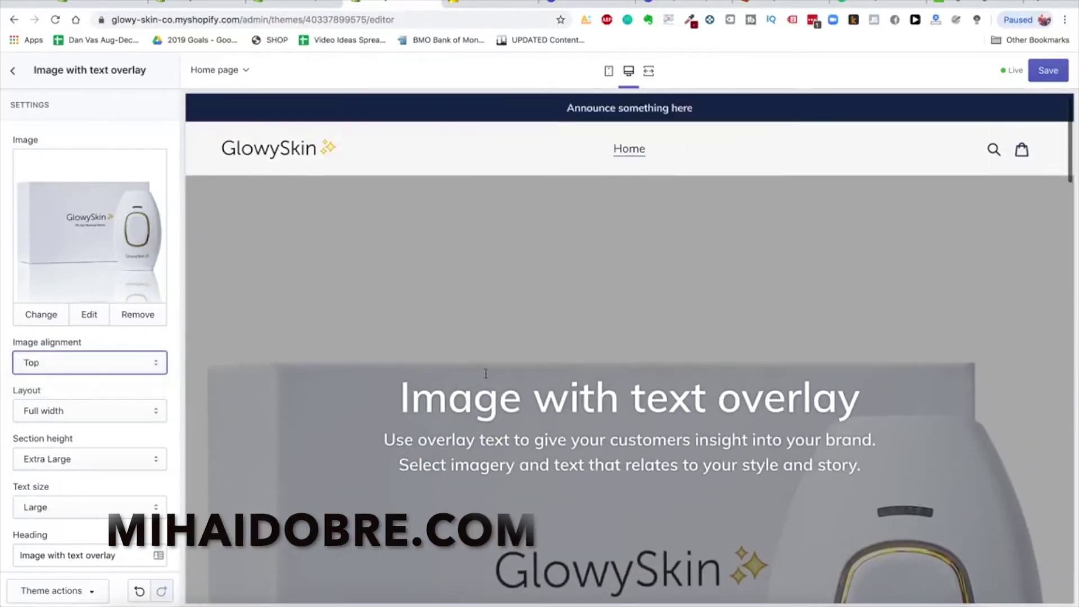
{"action": "left_click", "coordinate": [71, 370]}
{"action": "left_click", "coordinate": [67, 386]}
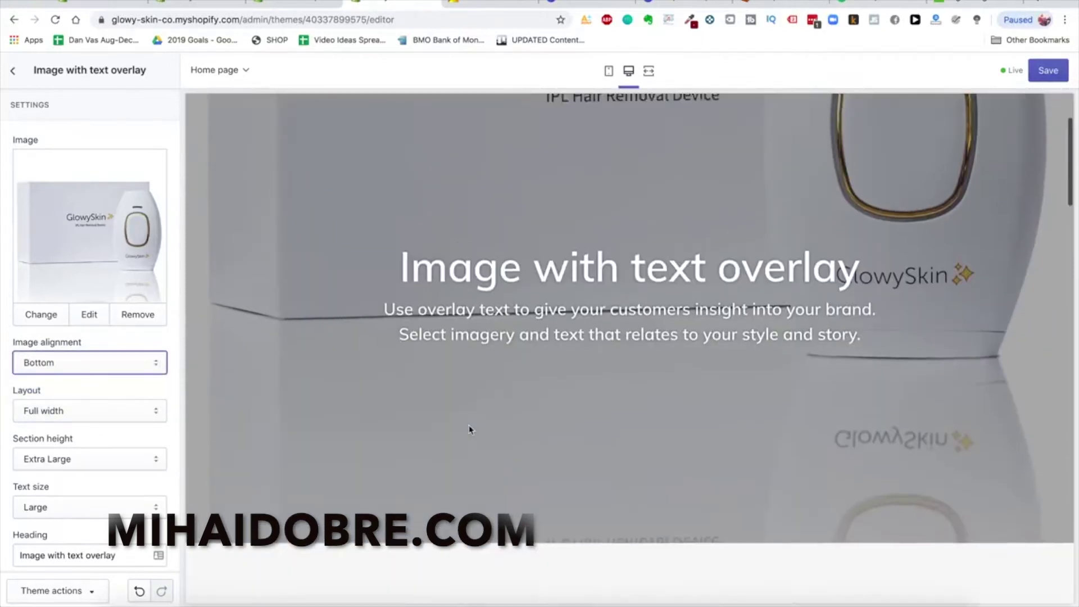
{"action": "left_click", "coordinate": [108, 362]}
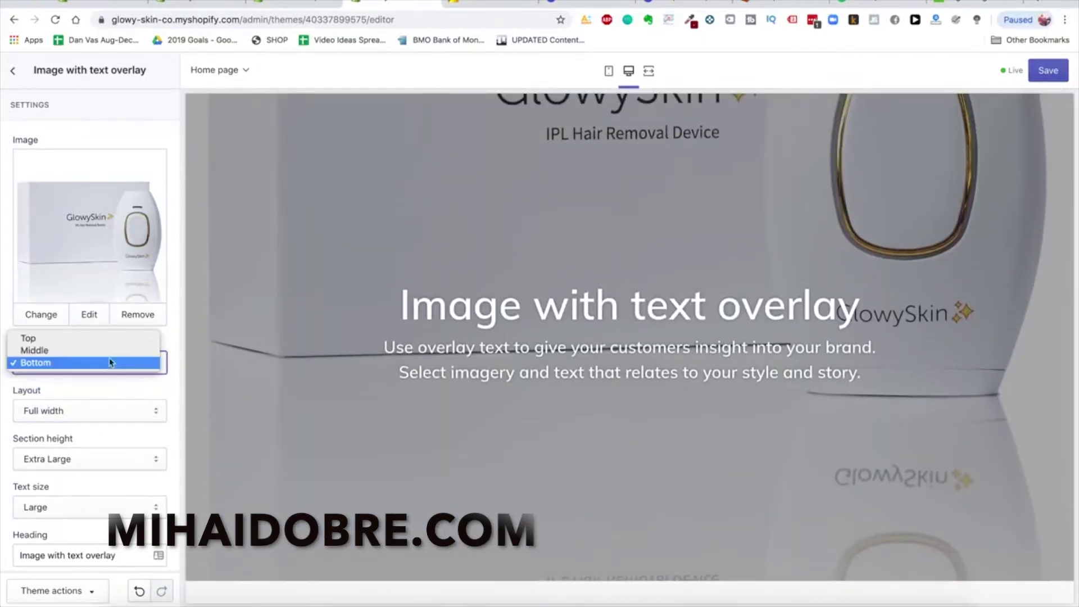
{"action": "left_click", "coordinate": [101, 350]}
Try a fixed-width layout for the section, then restore Full width
{"action": "left_click", "coordinate": [91, 413]}
{"action": "left_click", "coordinate": [90, 423]}
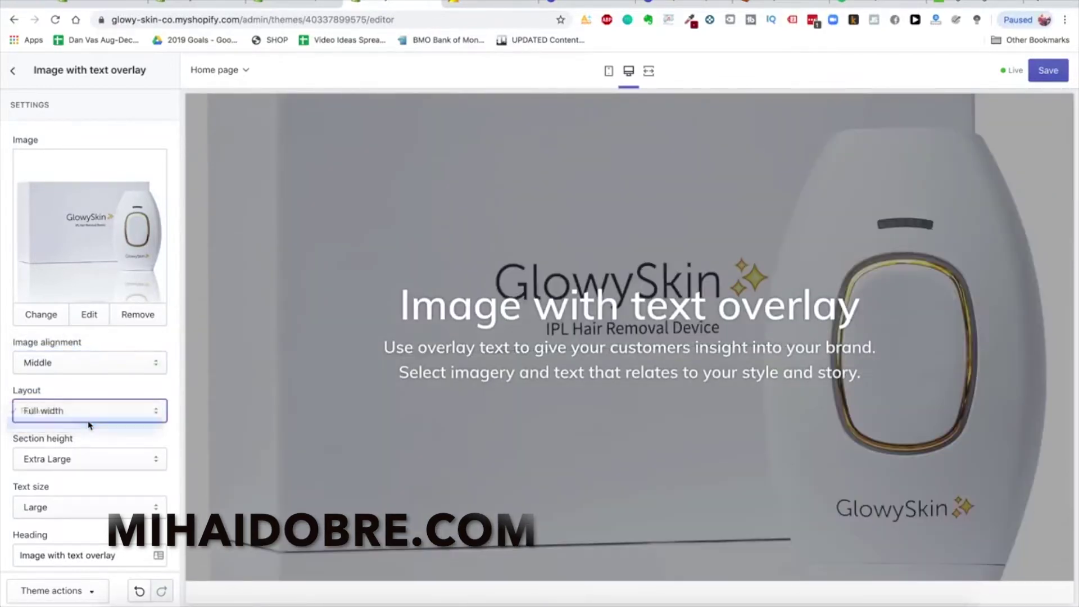
{"action": "left_click", "coordinate": [93, 412]}
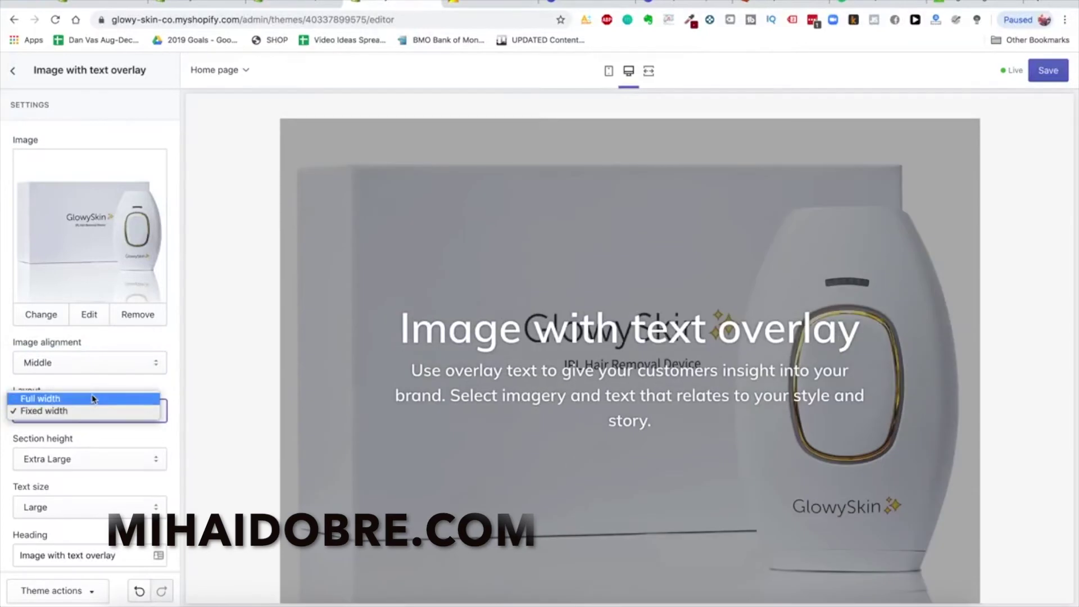
{"action": "left_click", "coordinate": [94, 399]}
{"action": "left_click", "coordinate": [441, 386]}
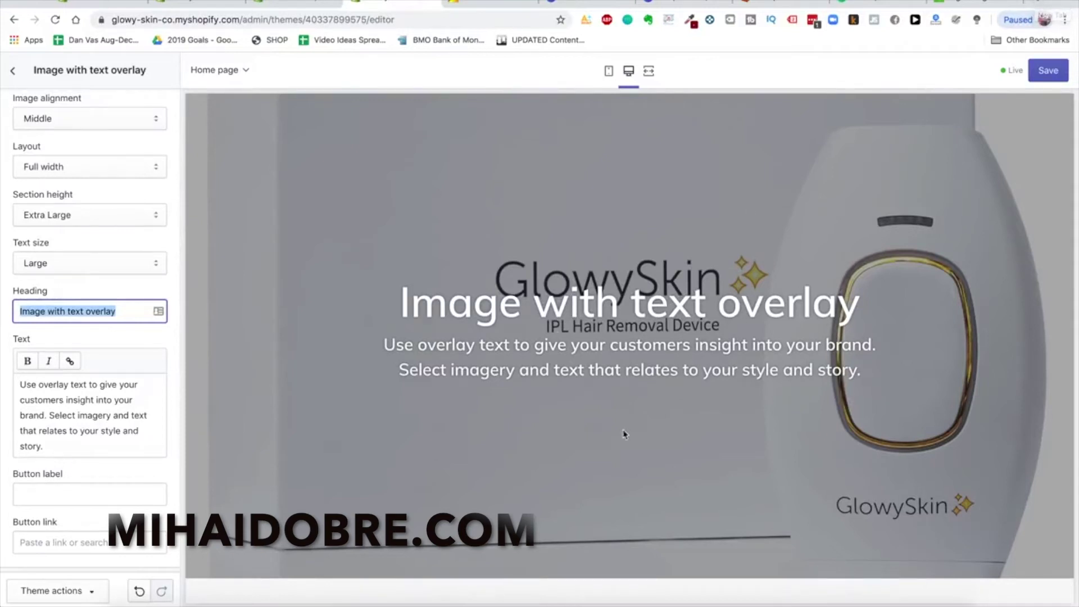
{"action": "scroll", "coordinate": [873, 393], "scroll_direction": "up", "scroll_amount": 2}
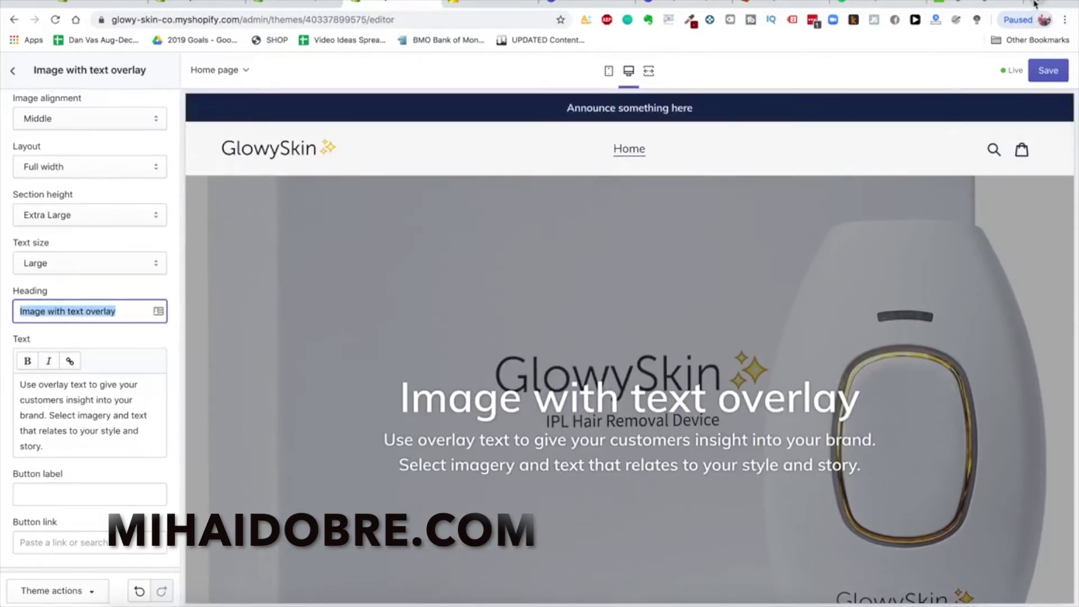
{"action": "left_click", "coordinate": [1034, 4]}
Load heysilkyskin.com and scroll through its hero wording before returning to Shopify
{"action": "type", "text": "heysil"}
{"action": "key", "text": "Return"}
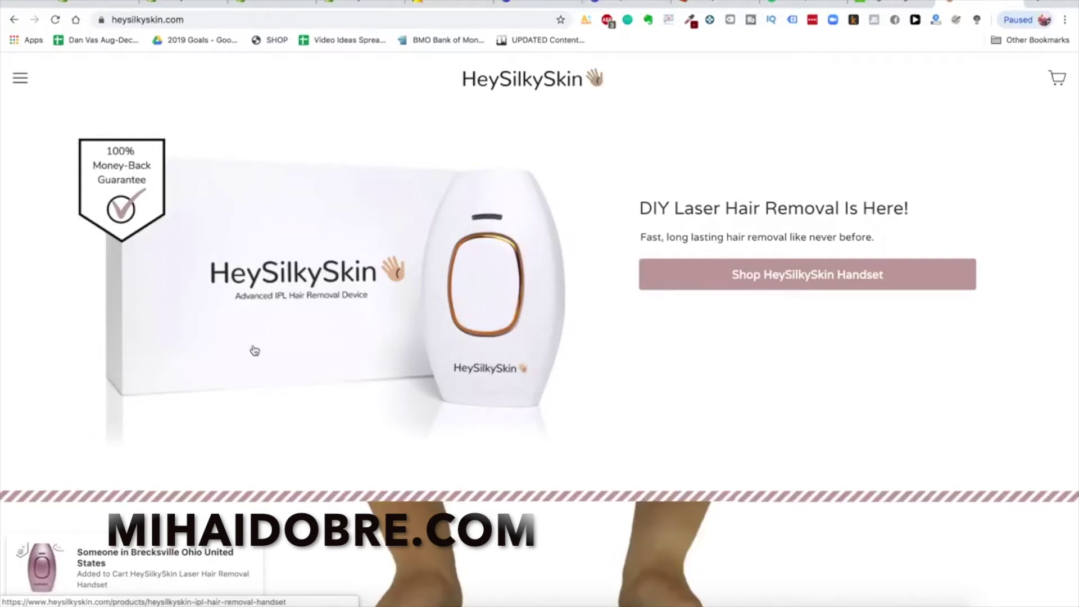
{"action": "scroll", "coordinate": [519, 311], "scroll_direction": "down", "scroll_amount": 6}
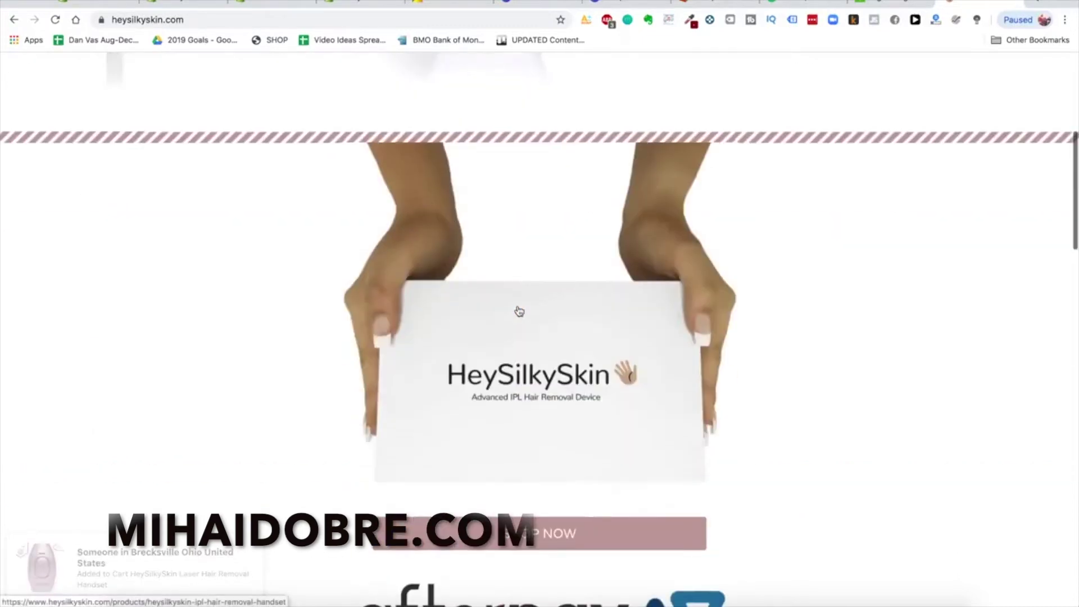
{"action": "scroll", "coordinate": [518, 311], "scroll_direction": "down", "scroll_amount": 5}
{"action": "scroll", "coordinate": [519, 311], "scroll_direction": "up", "scroll_amount": 12}
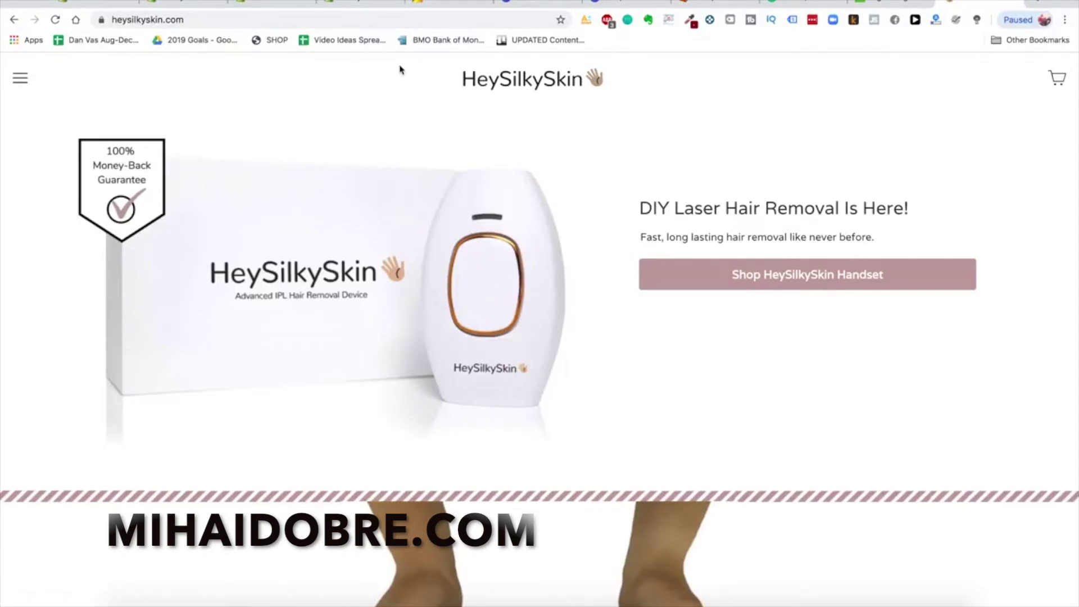
{"action": "left_click", "coordinate": [365, 5]}
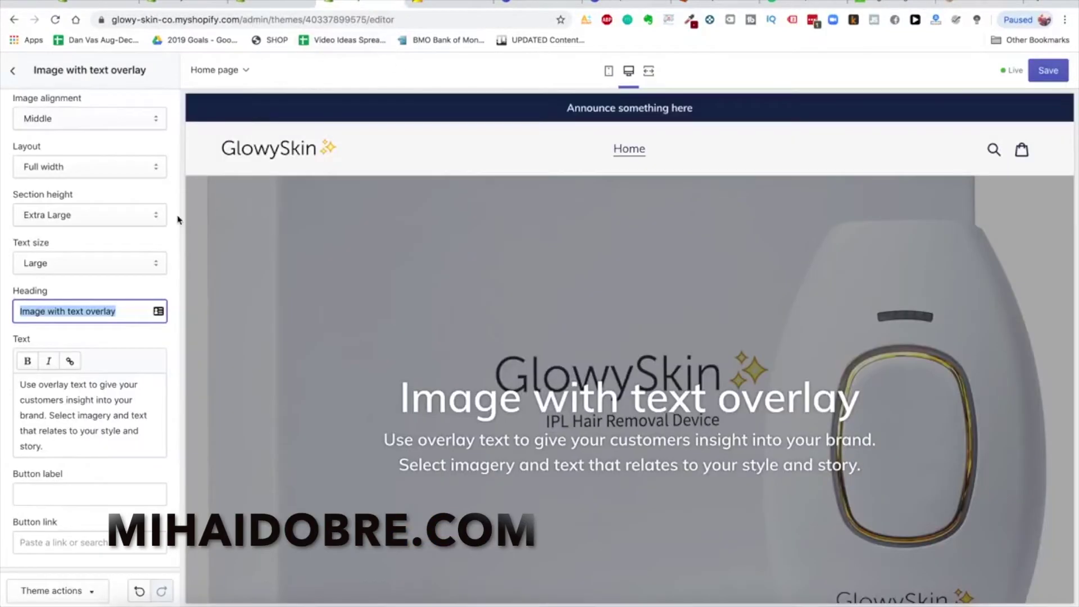
Enter the heading 'Do-It-Yourself Laser Hair Removal Is Fere!', then shorten it to 'DIY'
{"action": "type", "text": "Do-"}
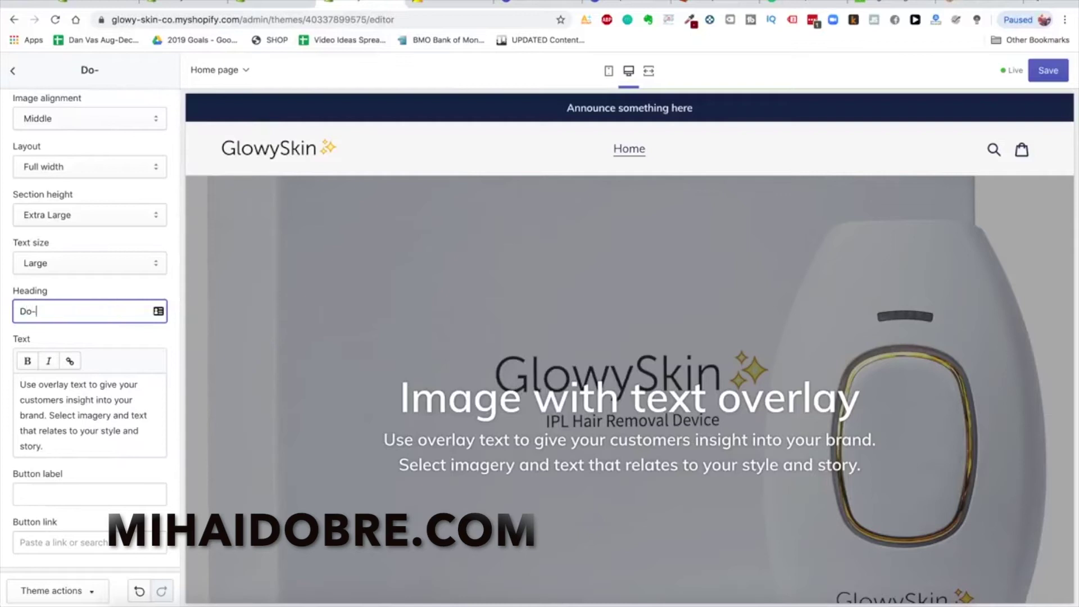
{"action": "type", "text": "It-Yourself "}
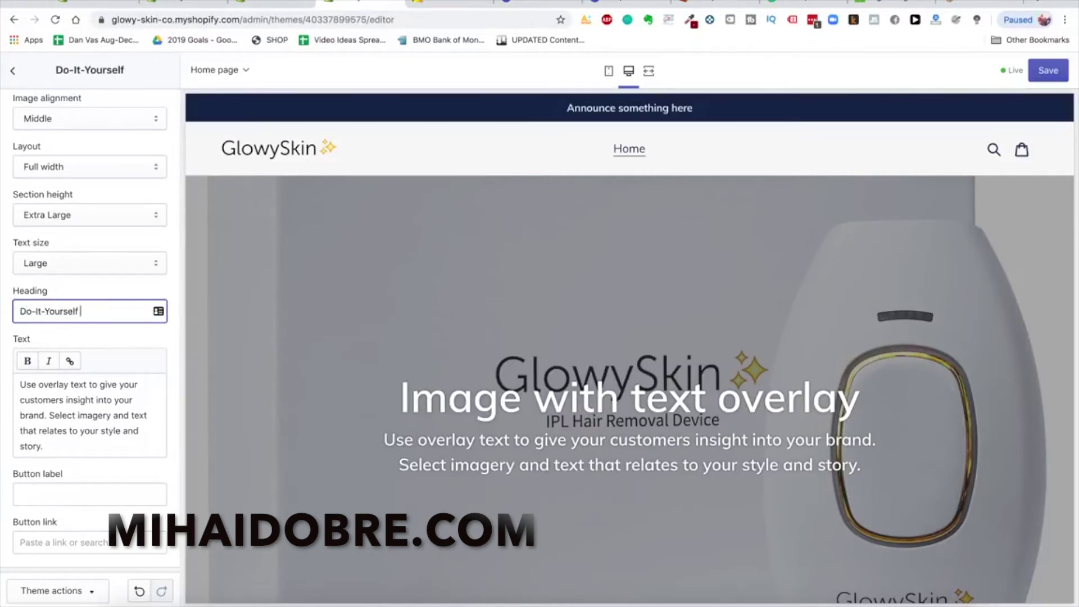
{"action": "type", "text": "Laser Hair Removal I"}
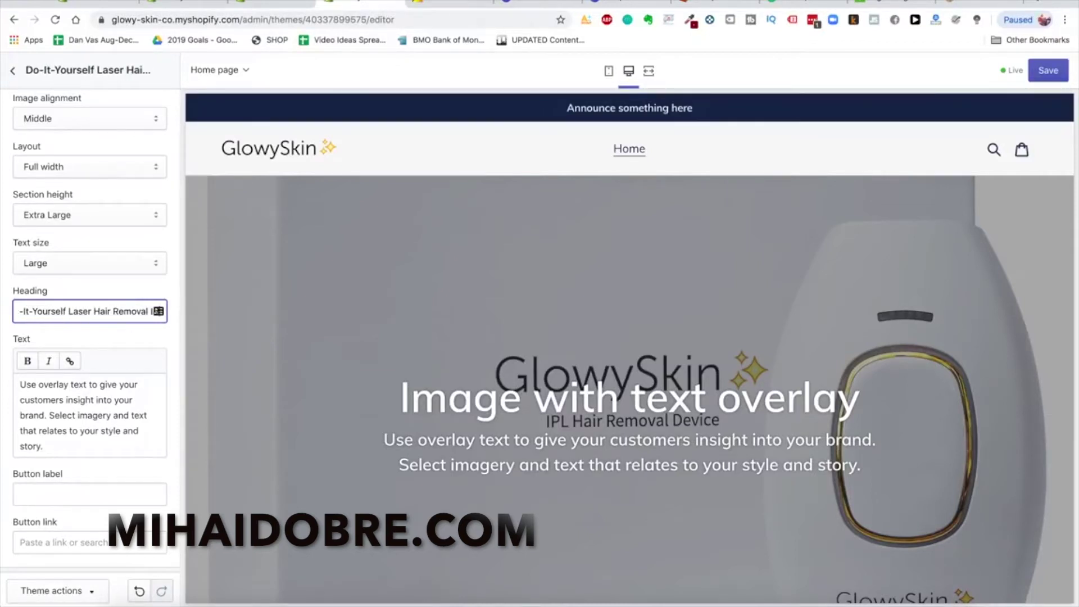
{"action": "type", "text": "s Fere!"}
{"action": "left_click", "coordinate": [103, 432]}
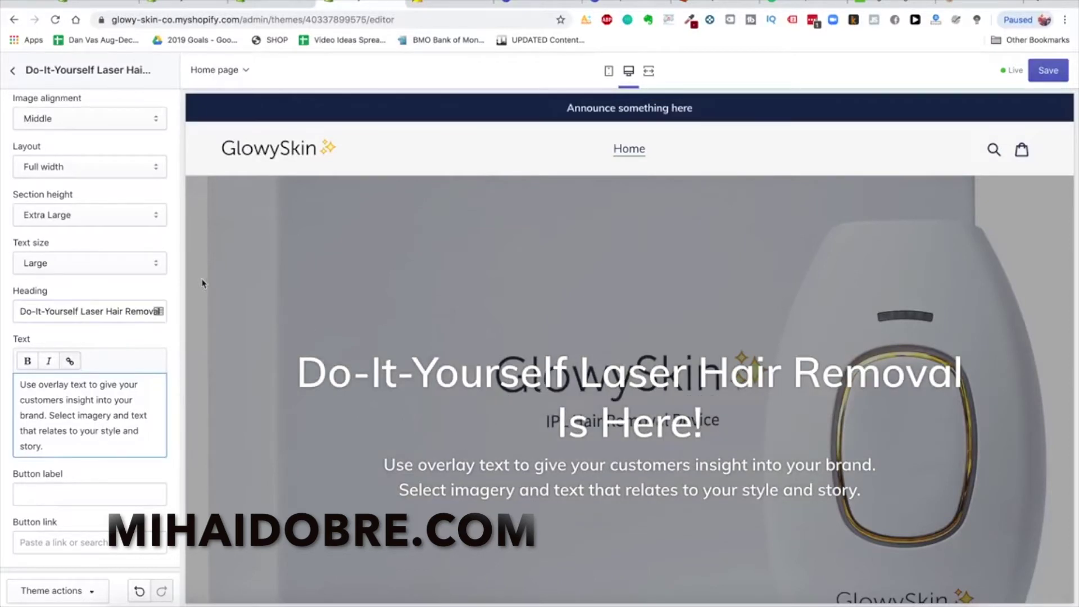
{"action": "left_click_drag", "start_coordinate": [80, 311], "coordinate": [19, 311]}
{"action": "type", "text": "DIY"}
{"action": "left_click", "coordinate": [132, 427]}
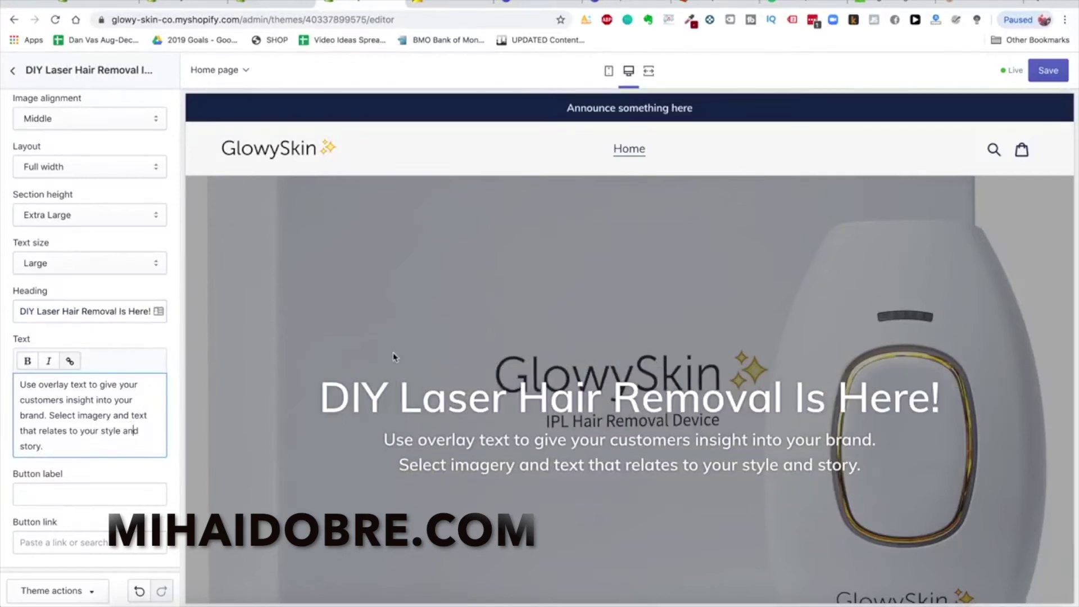
Try 'Premium Laser' at the start of the heading, then change it back to 'DiY'
{"action": "scroll", "coordinate": [395, 357], "scroll_direction": "down", "scroll_amount": 1}
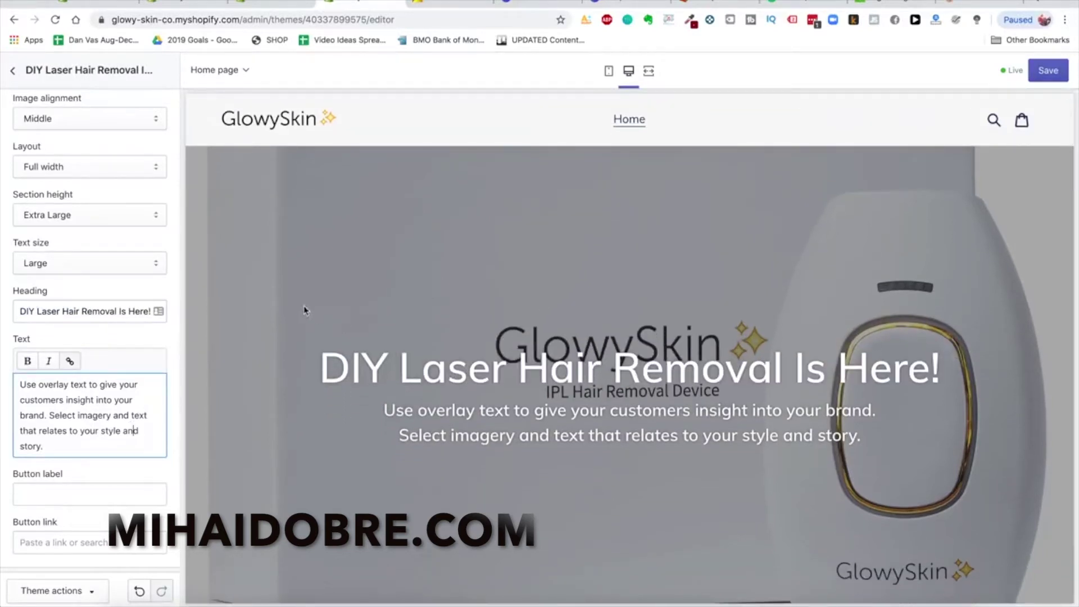
{"action": "left_click", "coordinate": [135, 399]}
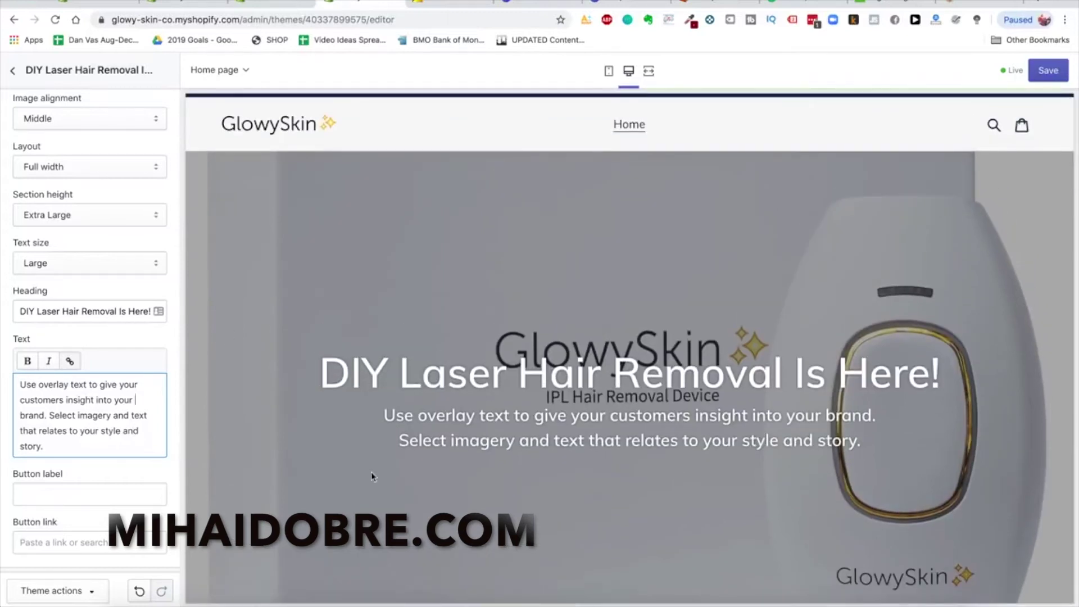
{"action": "left_click", "coordinate": [150, 311]}
{"action": "double_click", "coordinate": [141, 311]}
{"action": "left_click", "coordinate": [150, 311]}
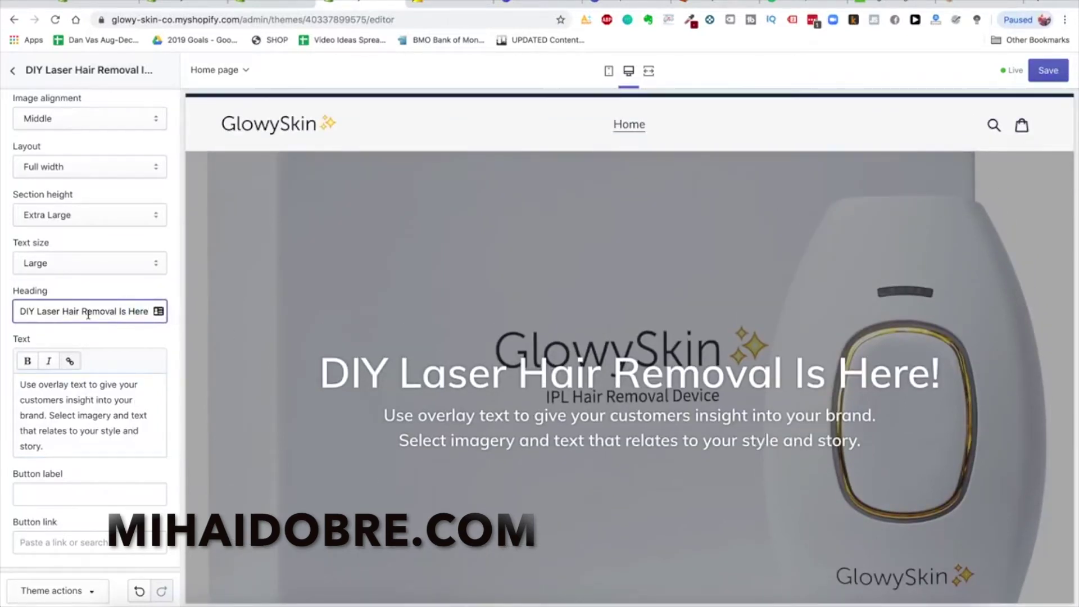
{"action": "scroll", "coordinate": [87, 325], "scroll_direction": "down", "scroll_amount": 1}
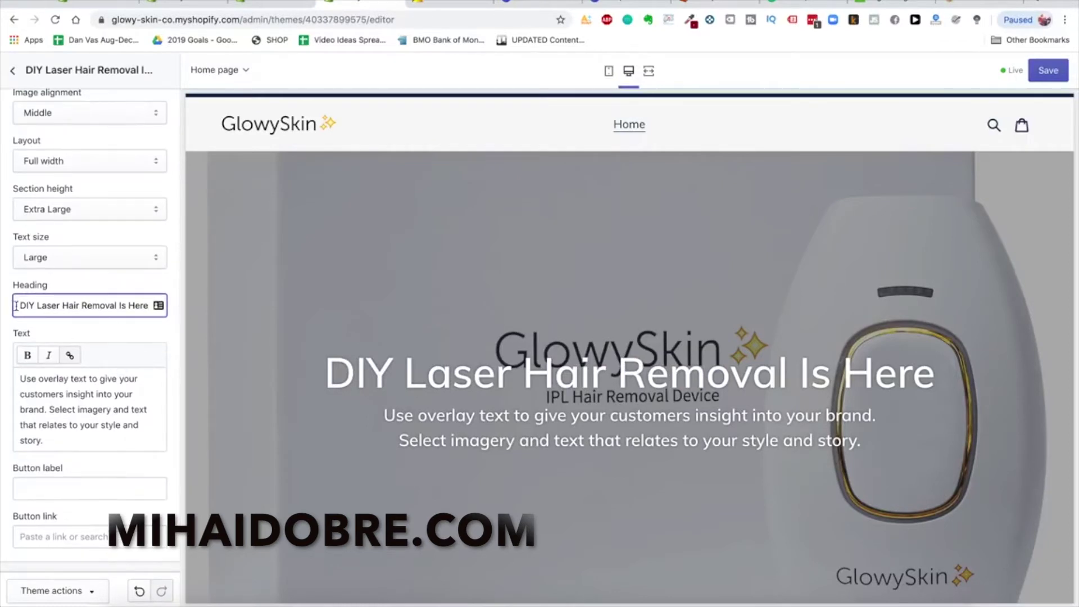
{"action": "left_click_drag", "start_coordinate": [62, 305], "coordinate": [20, 305]}
{"action": "type", "text": "Premium Laser"}
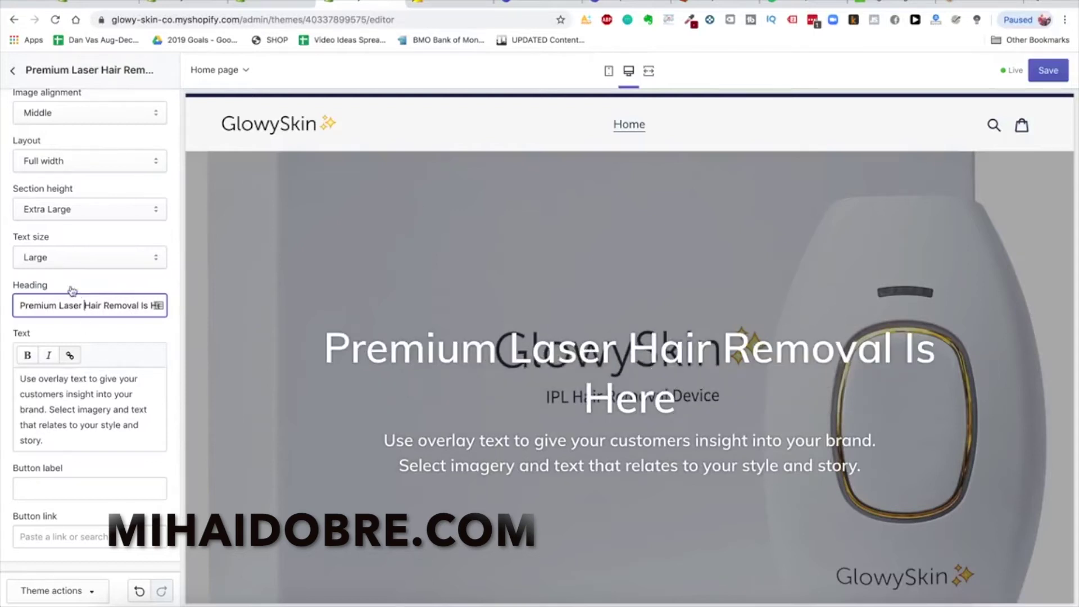
{"action": "scroll", "coordinate": [77, 291], "scroll_direction": "up", "scroll_amount": 2}
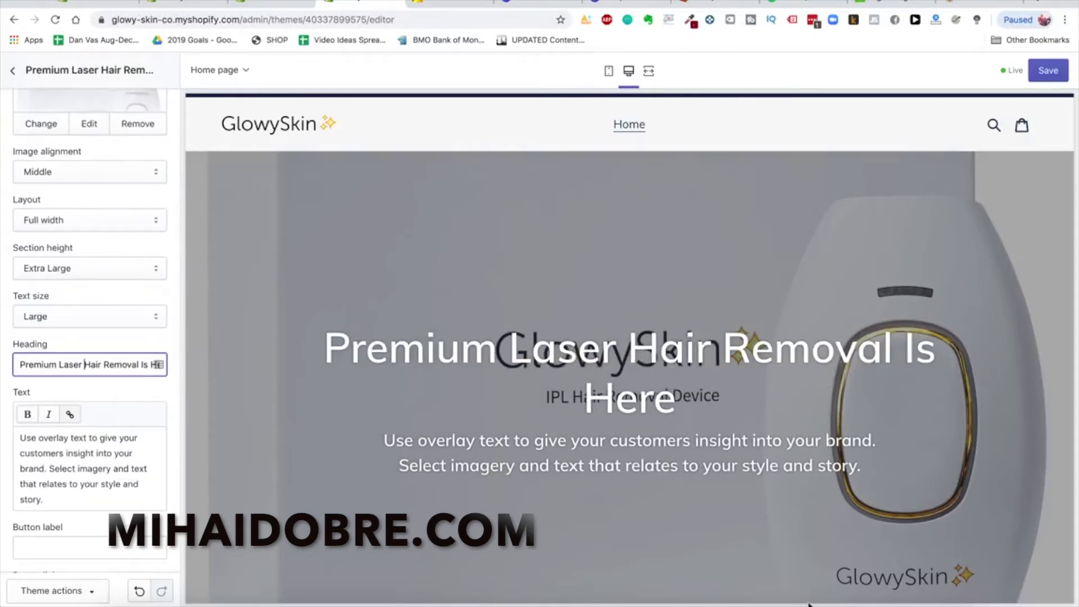
{"action": "double_click", "coordinate": [48, 364]}
{"action": "type", "text": "DiY"}
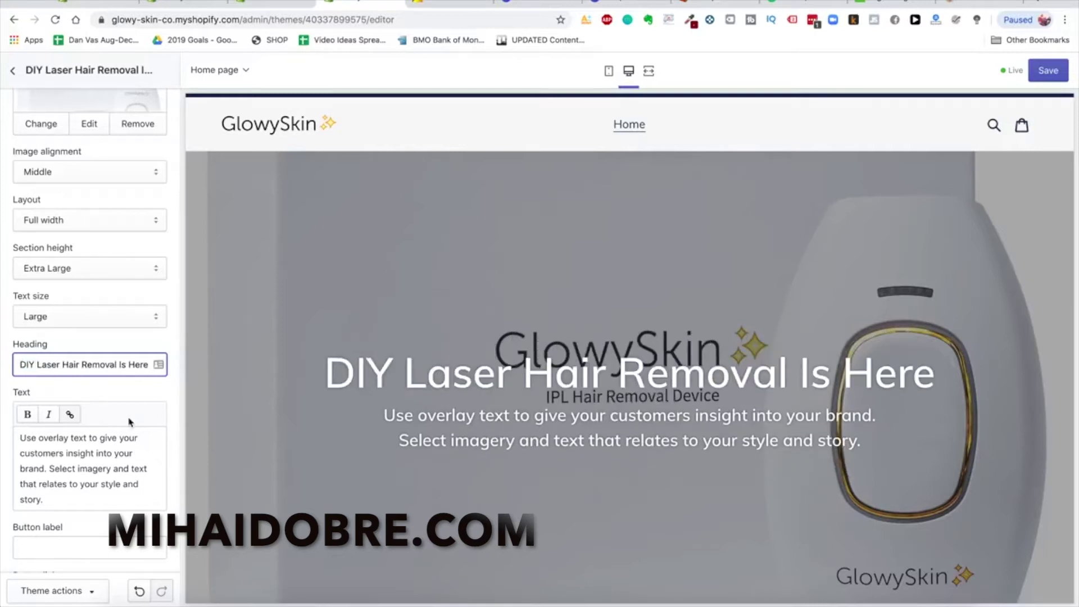
{"action": "scroll", "coordinate": [86, 425], "scroll_direction": "down", "scroll_amount": 1}
Replace the banner body text with 'The best laser hair removal device on the planet.'
{"action": "left_click", "coordinate": [86, 426]}
{"action": "key", "text": "ctrl+a"}
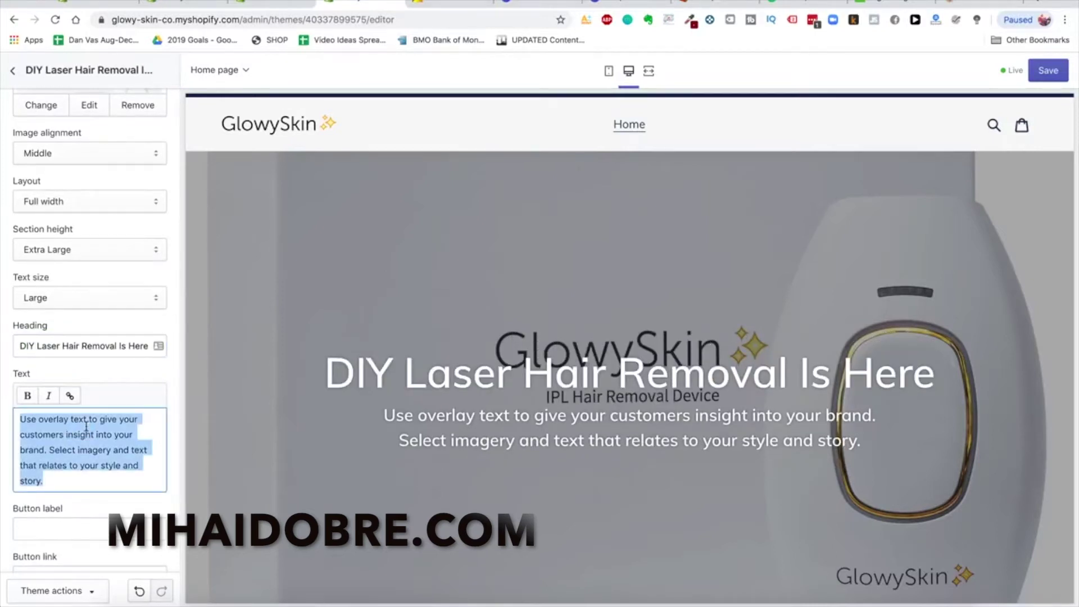
{"action": "type", "text": "The best"}
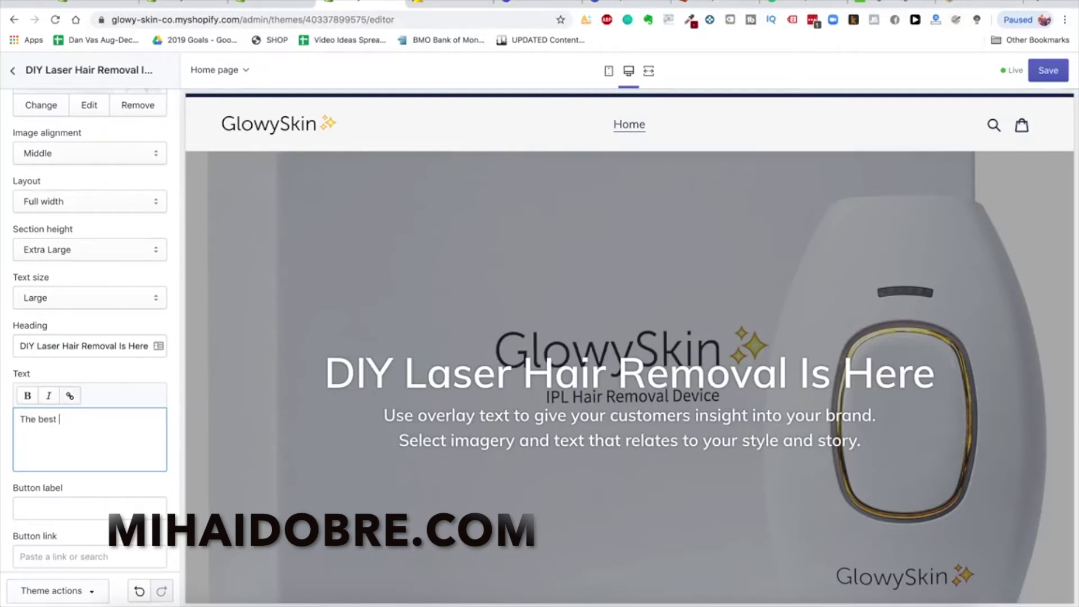
{"action": "type", "text": " laser hair removal device on the planet."}
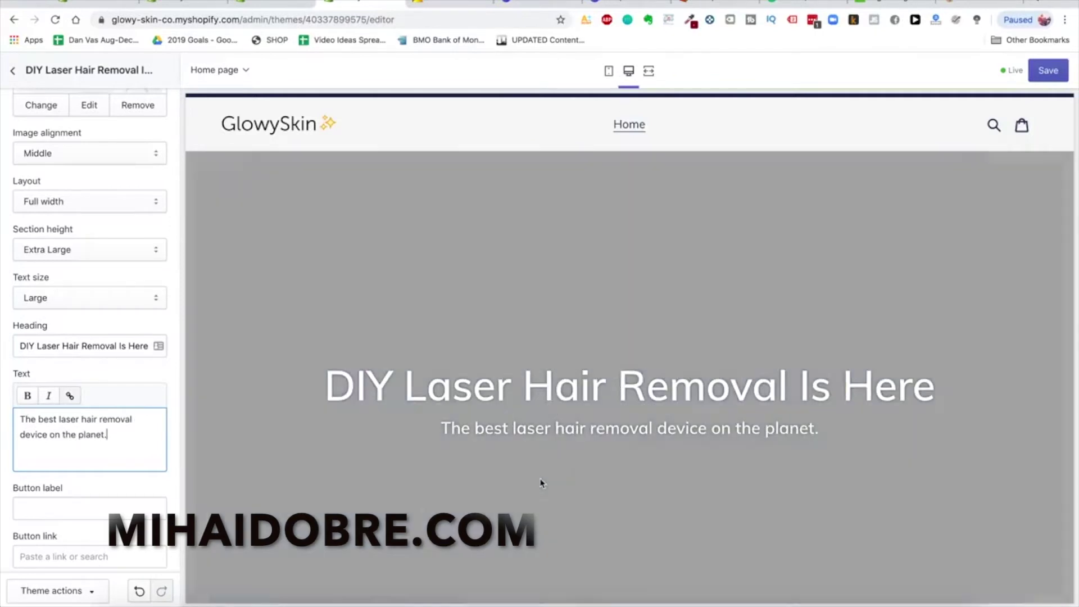
{"action": "scroll", "coordinate": [82, 399], "scroll_direction": "down", "scroll_amount": 2}
Set the banner's button label to SHOP NOW
{"action": "left_click", "coordinate": [101, 437]}
{"action": "type", "text": "SHOP NOW"}
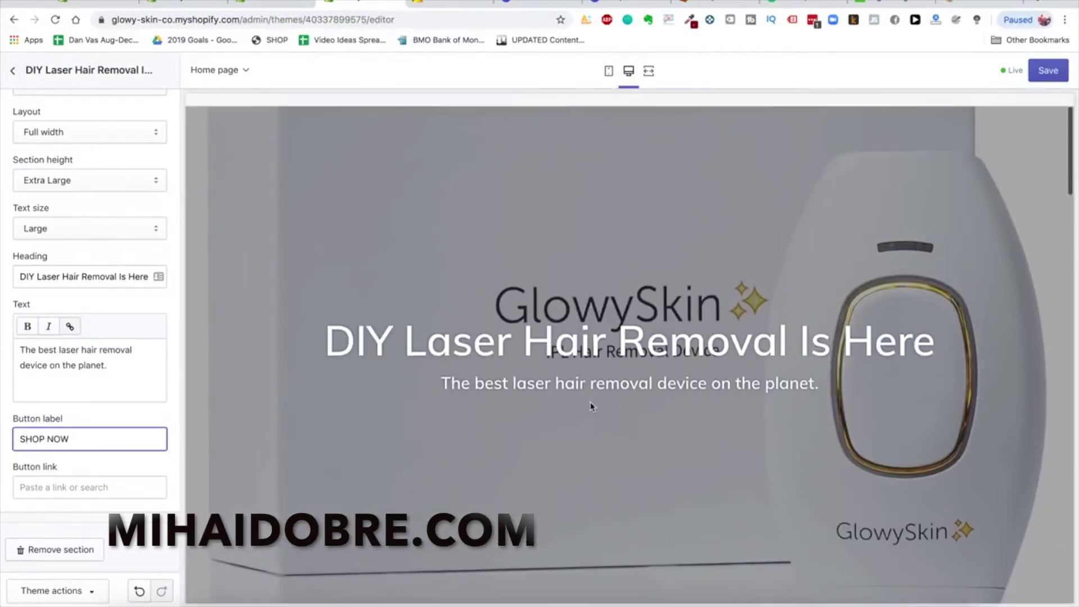
{"action": "left_click", "coordinate": [591, 407]}
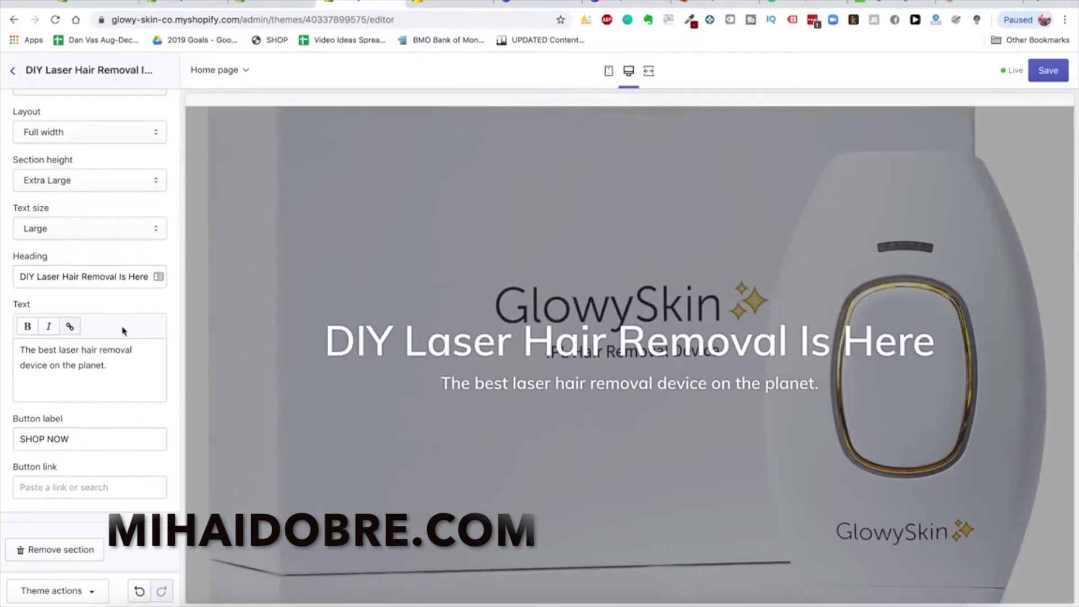
Open the Featured collection section and drag Products per row to 2
{"action": "scroll", "coordinate": [124, 331], "scroll_direction": "up", "scroll_amount": 5}
{"action": "scroll", "coordinate": [322, 222], "scroll_direction": "up", "scroll_amount": 2}
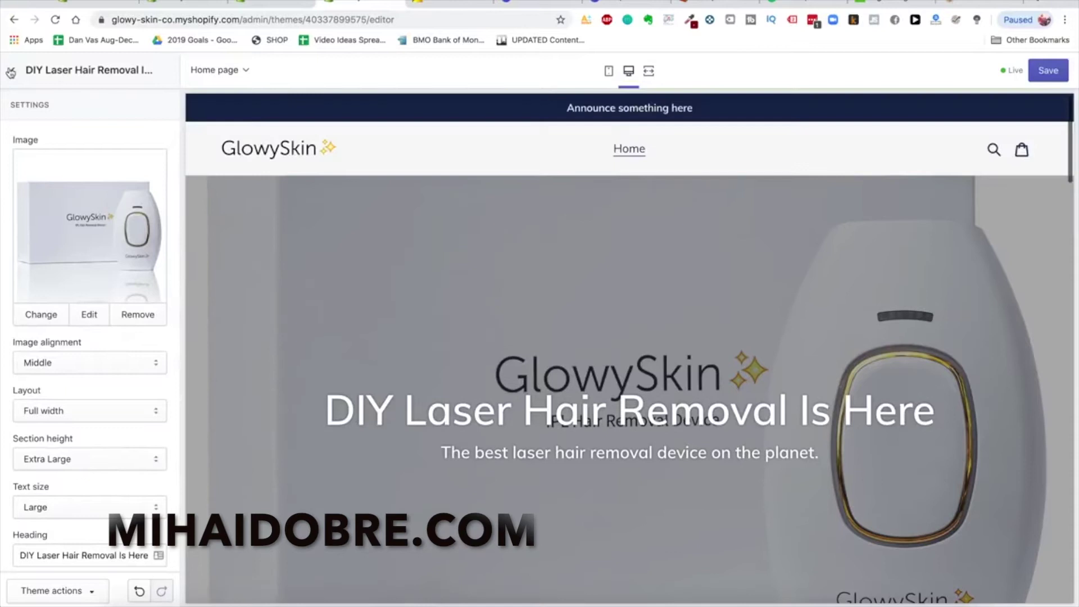
{"action": "scroll", "coordinate": [93, 286], "scroll_direction": "down", "scroll_amount": 5}
{"action": "scroll", "coordinate": [81, 309], "scroll_direction": "up", "scroll_amount": 5}
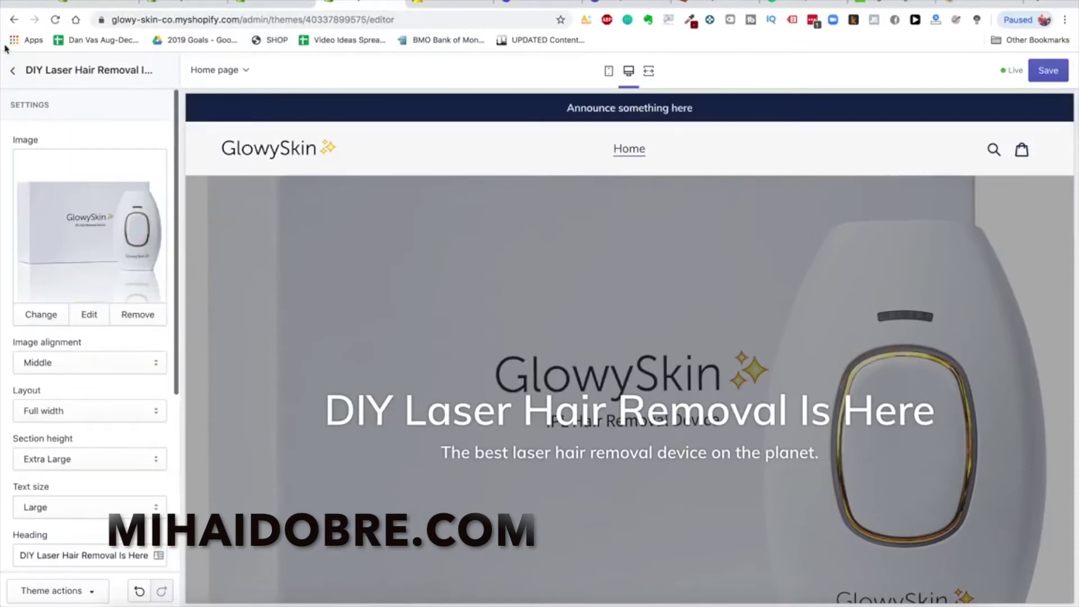
{"action": "left_click", "coordinate": [13, 71]}
{"action": "scroll", "coordinate": [499, 357], "scroll_direction": "down", "scroll_amount": 3}
{"action": "scroll", "coordinate": [562, 253], "scroll_direction": "up", "scroll_amount": 3}
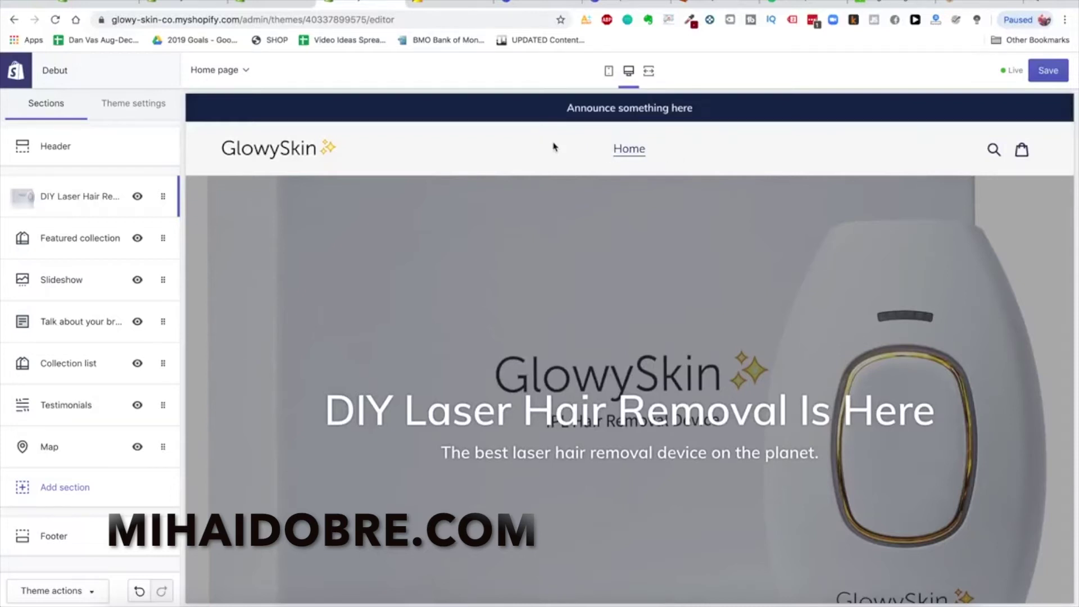
{"action": "scroll", "coordinate": [422, 256], "scroll_direction": "down", "scroll_amount": 8}
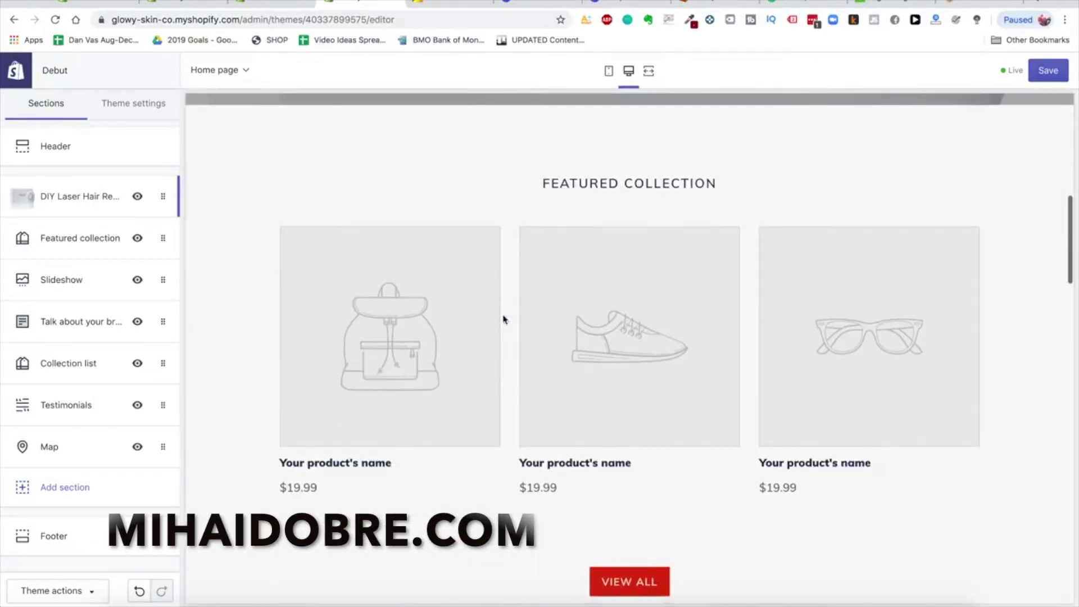
{"action": "scroll", "coordinate": [391, 250], "scroll_direction": "up", "scroll_amount": 2}
{"action": "scroll", "coordinate": [390, 250], "scroll_direction": "down", "scroll_amount": 2}
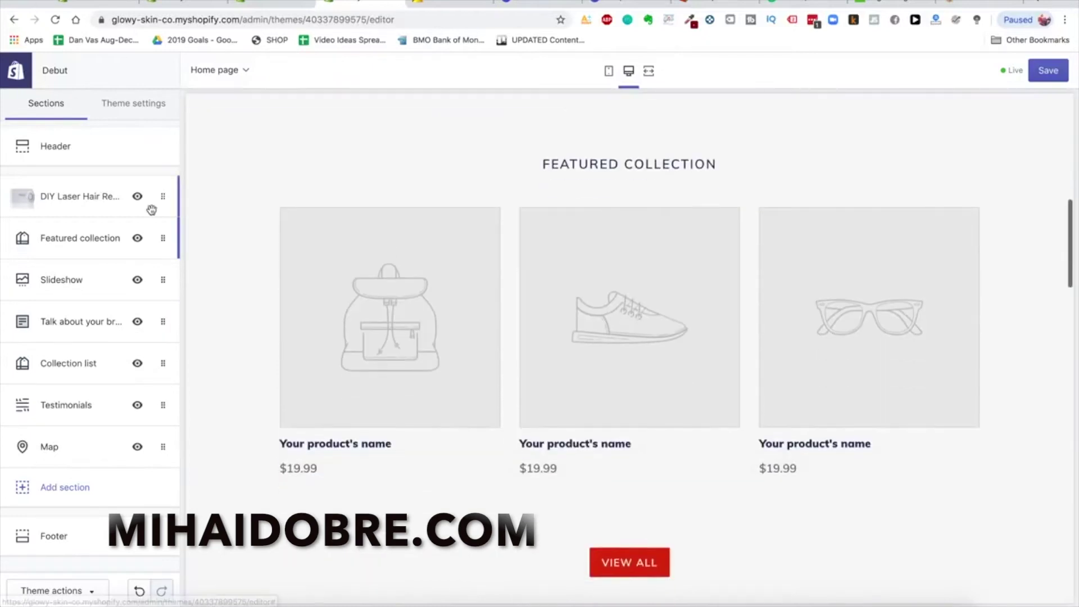
{"action": "left_click", "coordinate": [75, 238]}
{"action": "left_click_drag", "start_coordinate": [61, 297], "coordinate": [17, 298]}
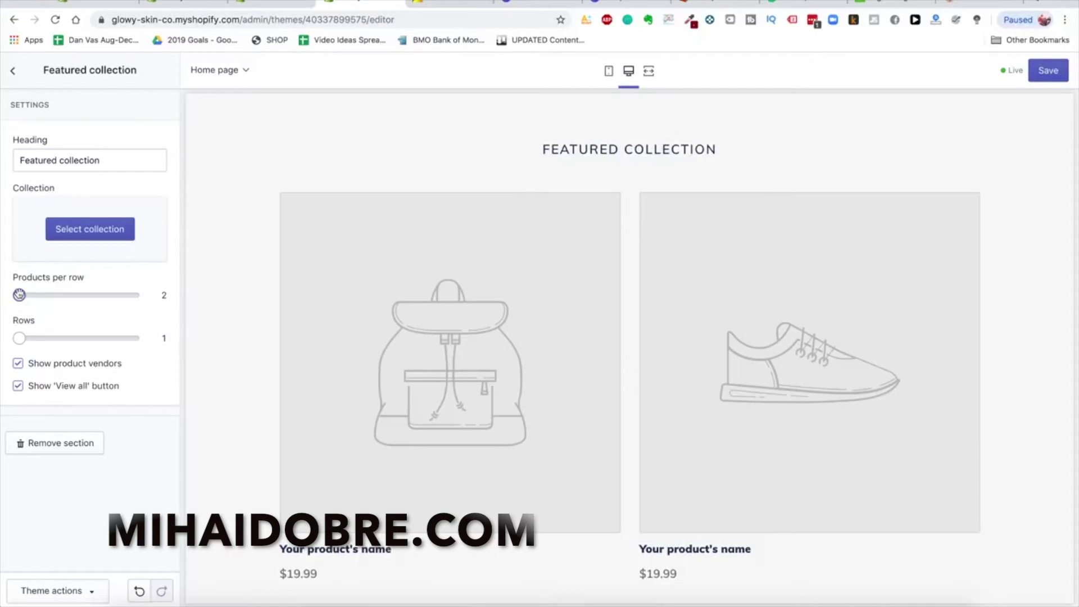
Set Featured collection back to 3 products per row and hide the section
{"action": "left_click_drag", "start_coordinate": [32, 295], "coordinate": [42, 295]}
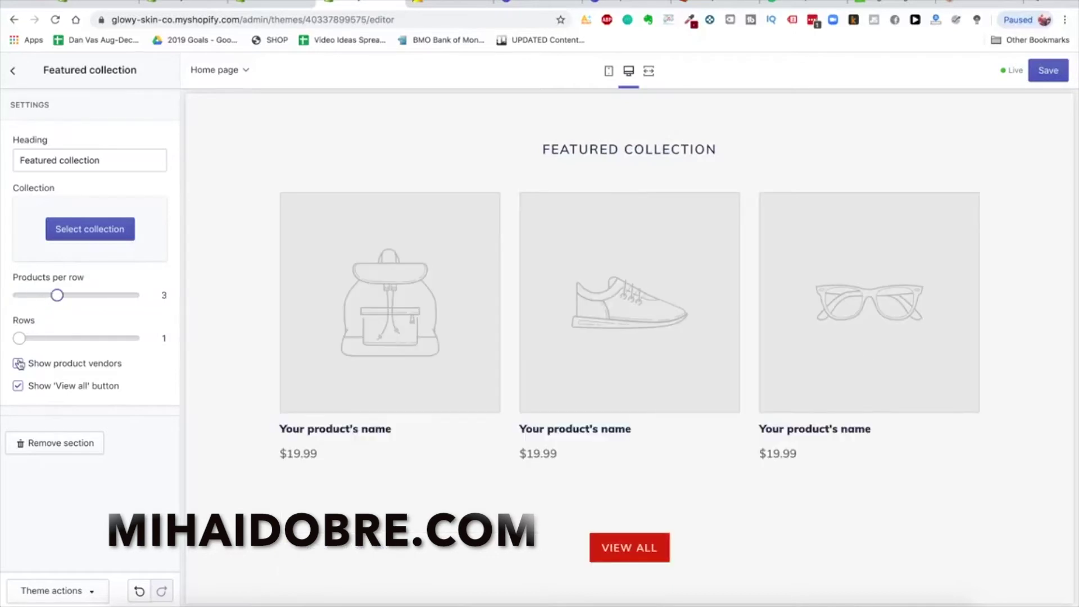
{"action": "left_click", "coordinate": [12, 70]}
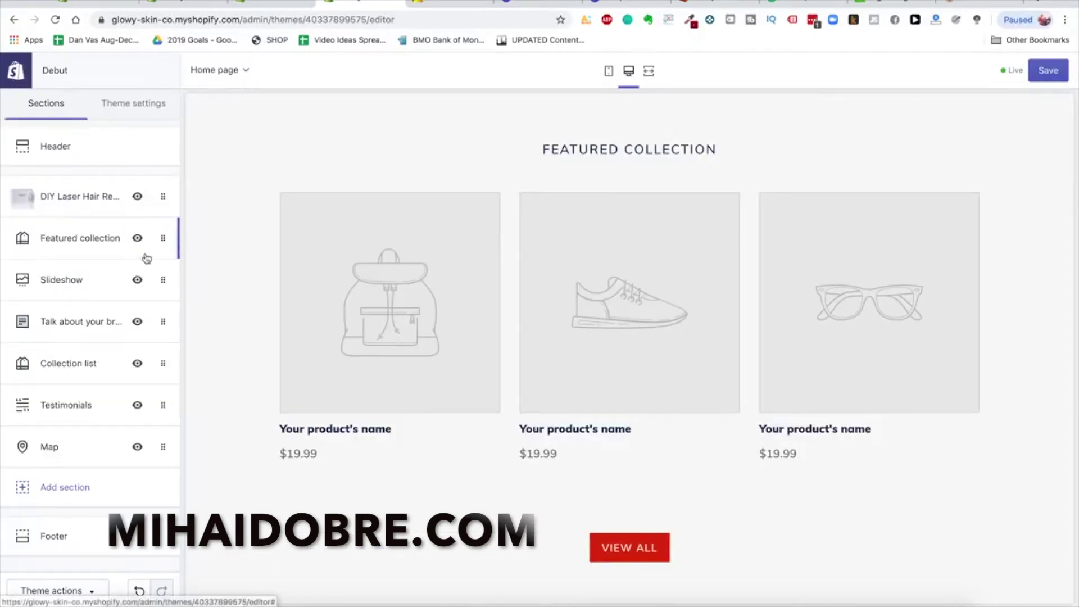
{"action": "left_click", "coordinate": [138, 239]}
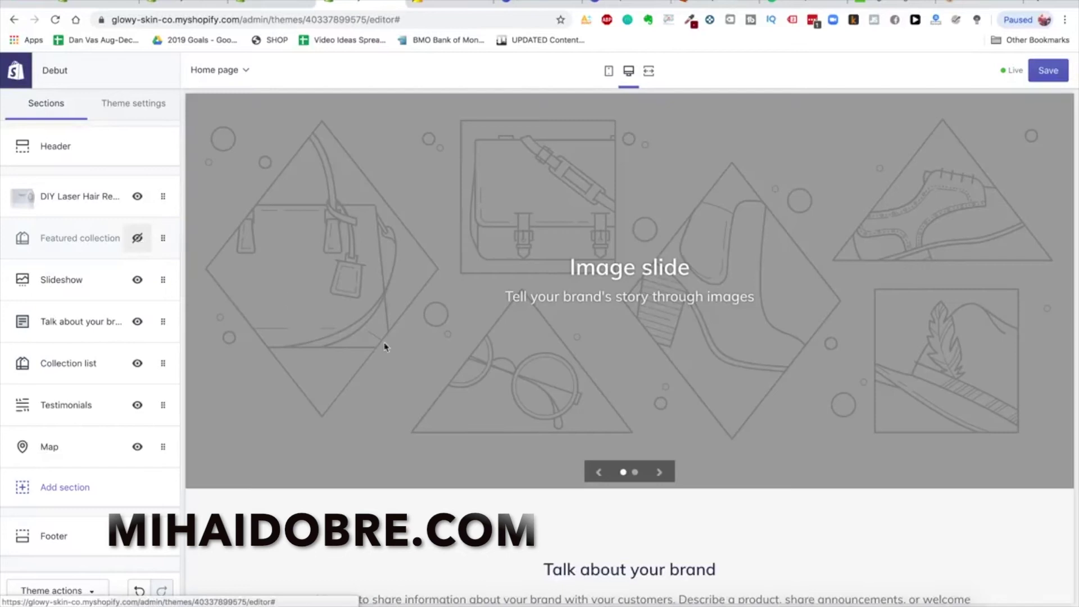
{"action": "scroll", "coordinate": [386, 345], "scroll_direction": "up", "scroll_amount": 8}
{"action": "scroll", "coordinate": [385, 347], "scroll_direction": "down", "scroll_amount": 8}
{"action": "scroll", "coordinate": [543, 337], "scroll_direction": "up", "scroll_amount": 1}
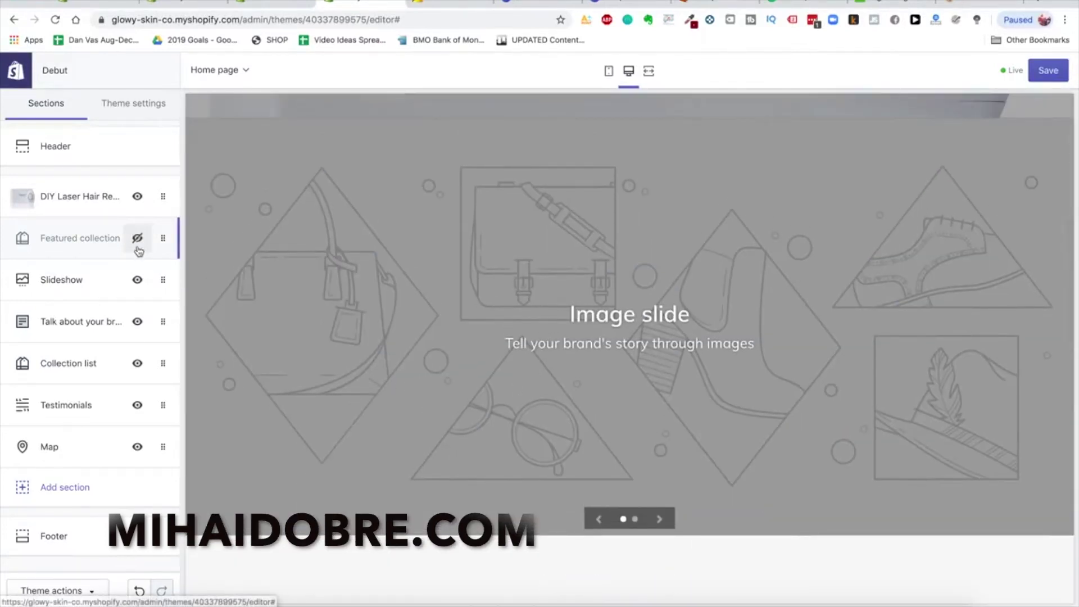
{"action": "scroll", "coordinate": [491, 433], "scroll_direction": "down", "scroll_amount": 7}
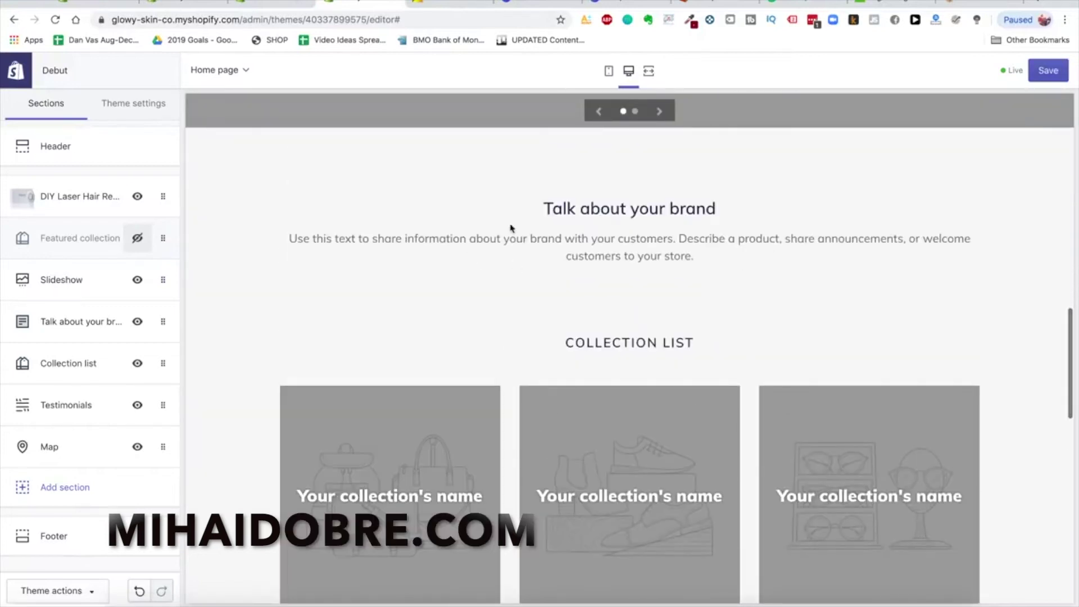
Look over the Talk about your brand text block, then hide the Map section
{"action": "left_click", "coordinate": [116, 321]}
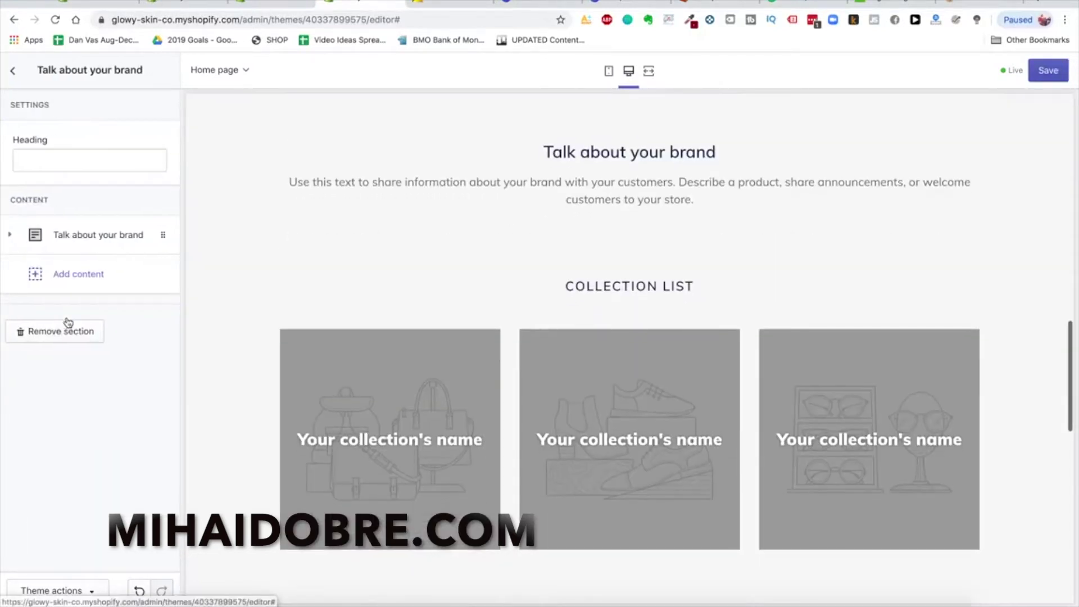
{"action": "left_click", "coordinate": [89, 238]}
{"action": "scroll", "coordinate": [77, 339], "scroll_direction": "down", "scroll_amount": 3}
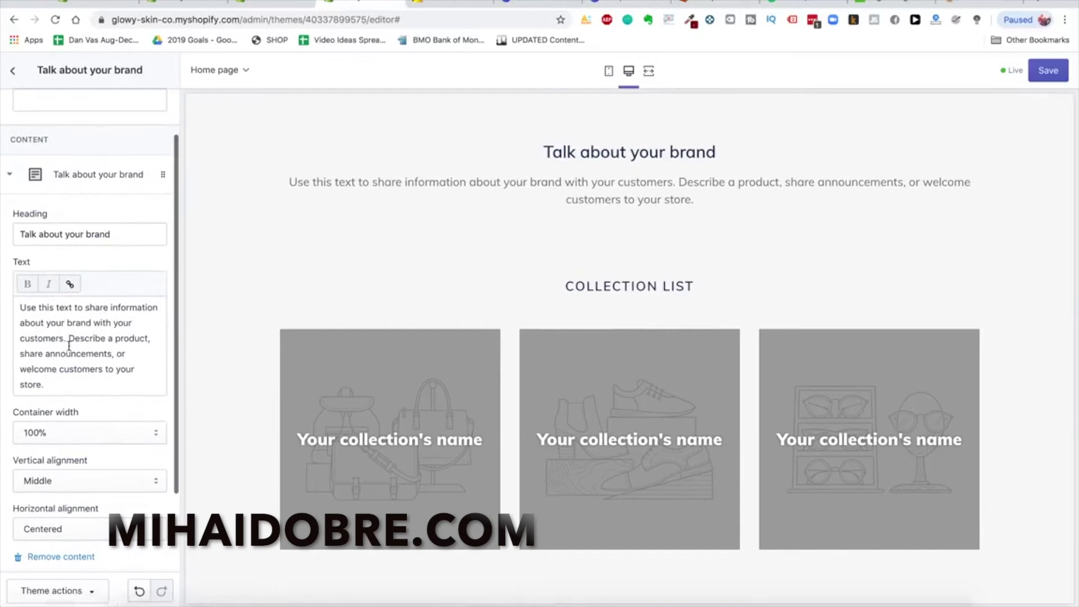
{"action": "scroll", "coordinate": [81, 332], "scroll_direction": "up", "scroll_amount": 3}
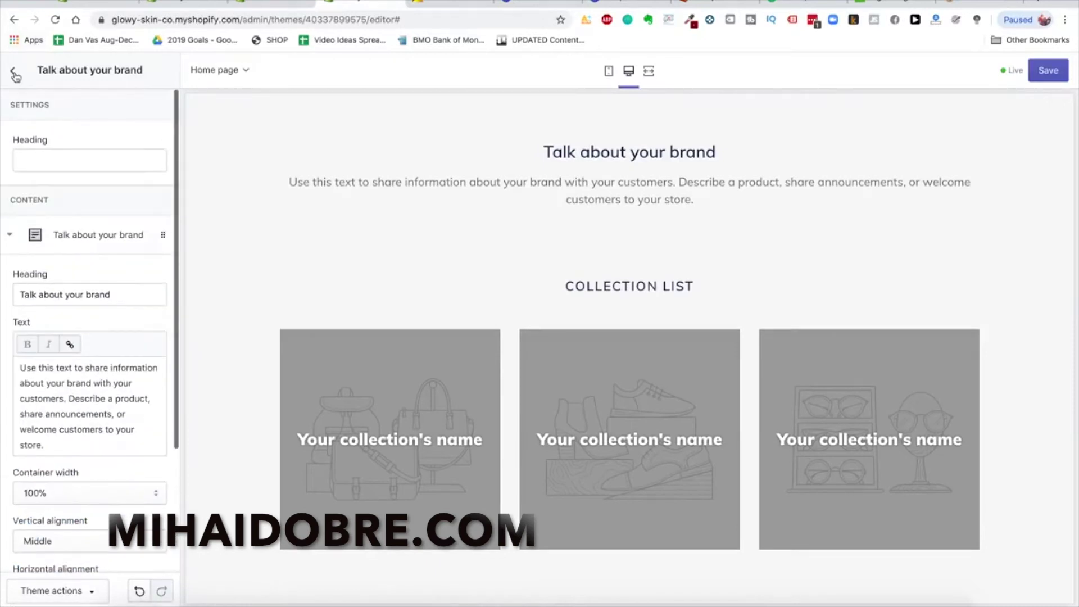
{"action": "left_click", "coordinate": [12, 70]}
{"action": "scroll", "coordinate": [485, 409], "scroll_direction": "down", "scroll_amount": 10}
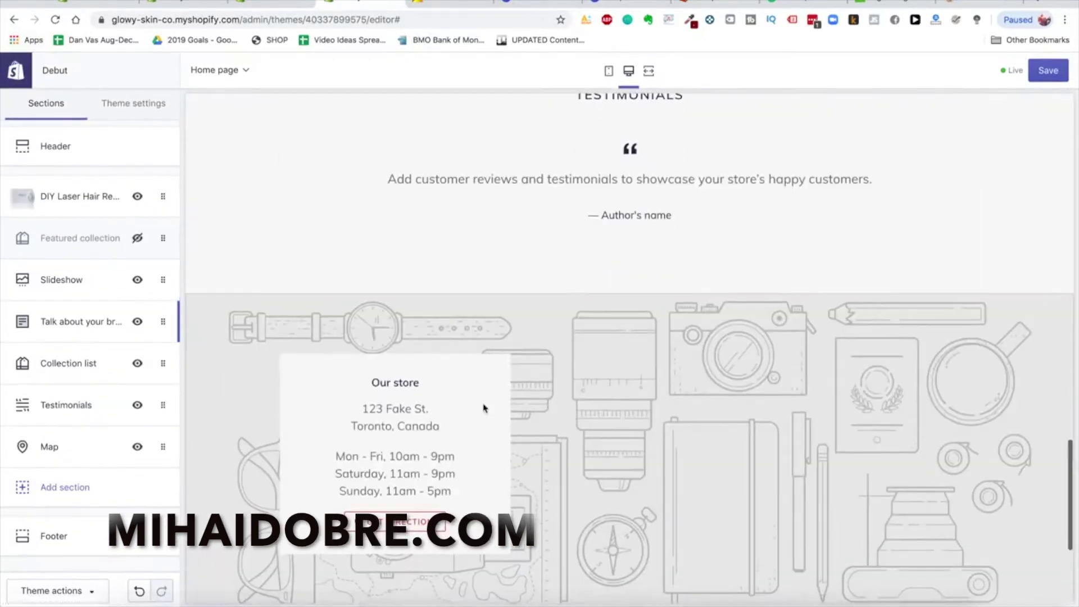
{"action": "scroll", "coordinate": [497, 248], "scroll_direction": "down", "scroll_amount": 4}
{"action": "scroll", "coordinate": [508, 282], "scroll_direction": "up", "scroll_amount": 1}
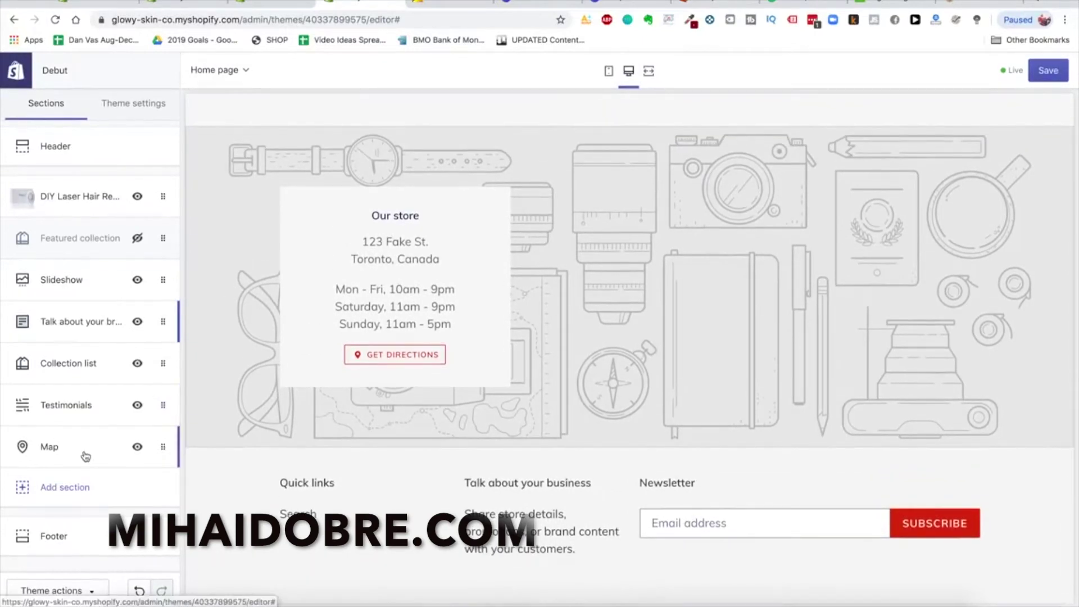
{"action": "left_click", "coordinate": [137, 447]}
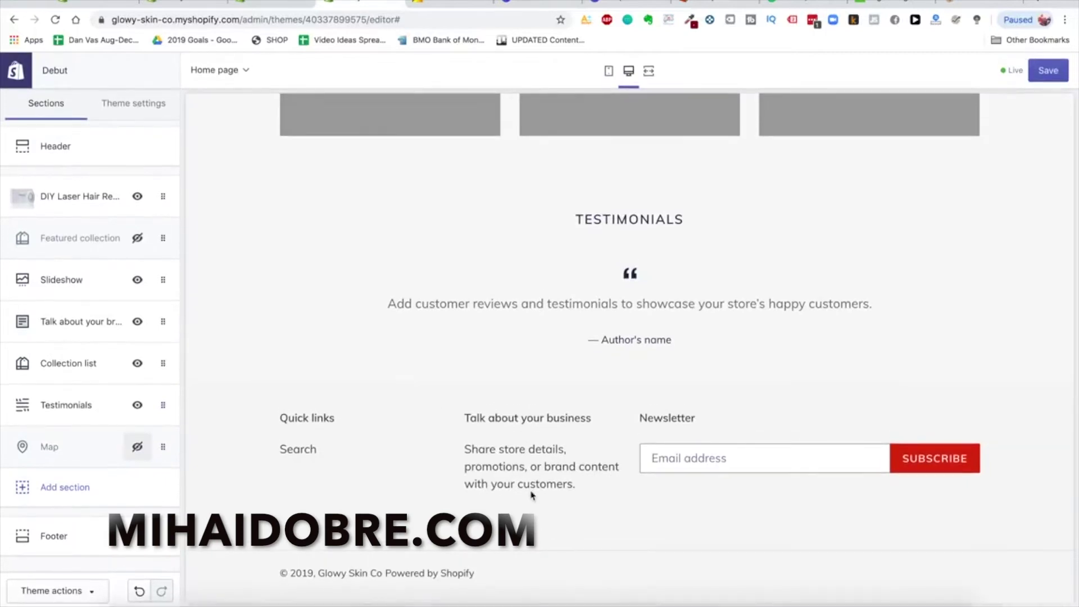
Turn on payment icons in the footer and remove its Newsletter block
{"action": "left_click", "coordinate": [54, 535]}
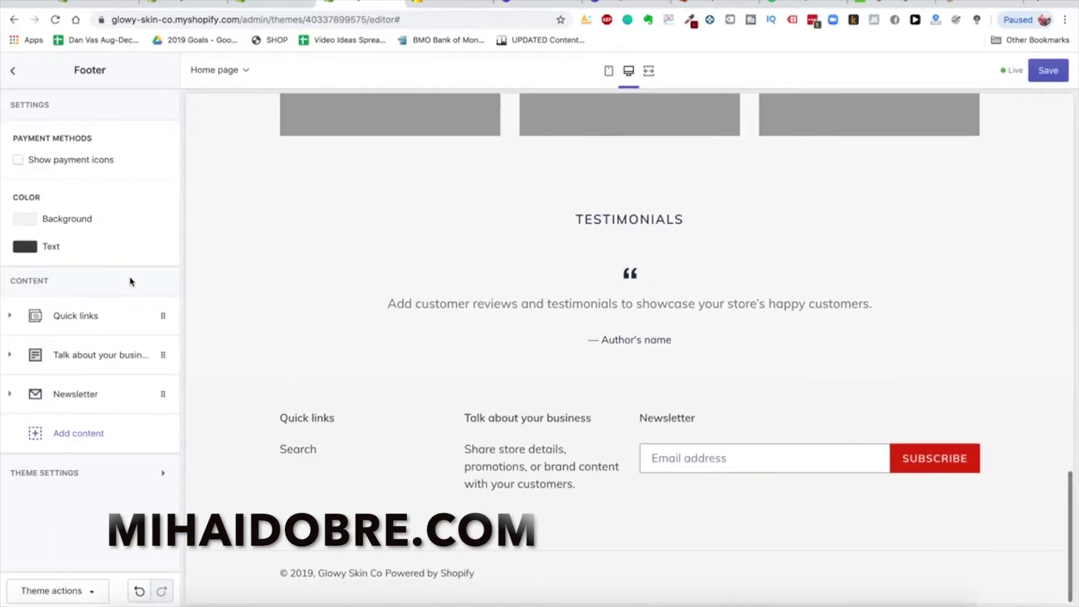
{"action": "left_click", "coordinate": [71, 165]}
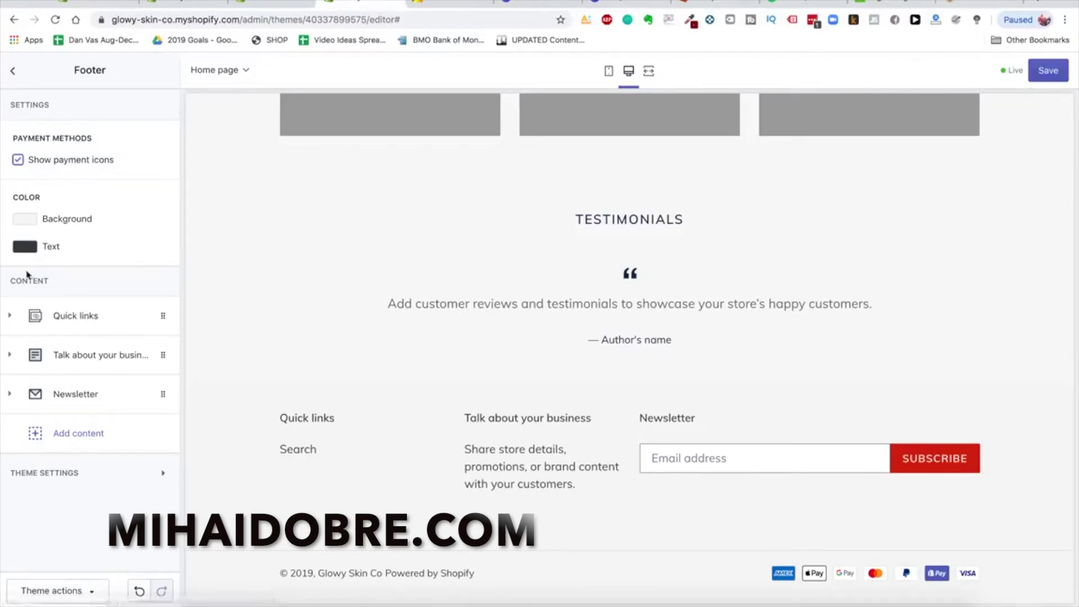
{"action": "left_click", "coordinate": [96, 405]}
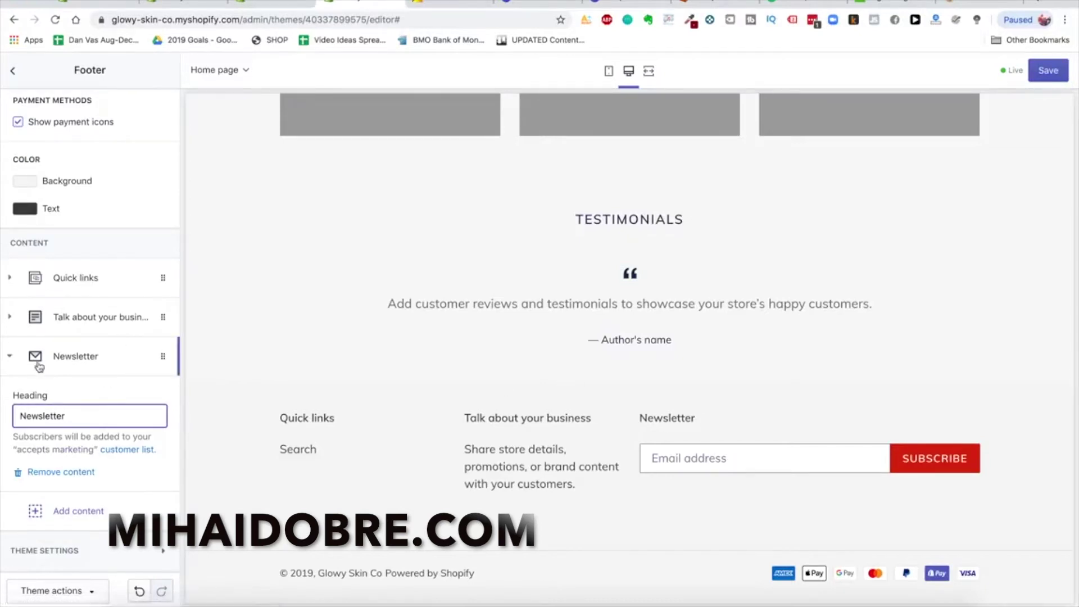
{"action": "left_click", "coordinate": [62, 474]}
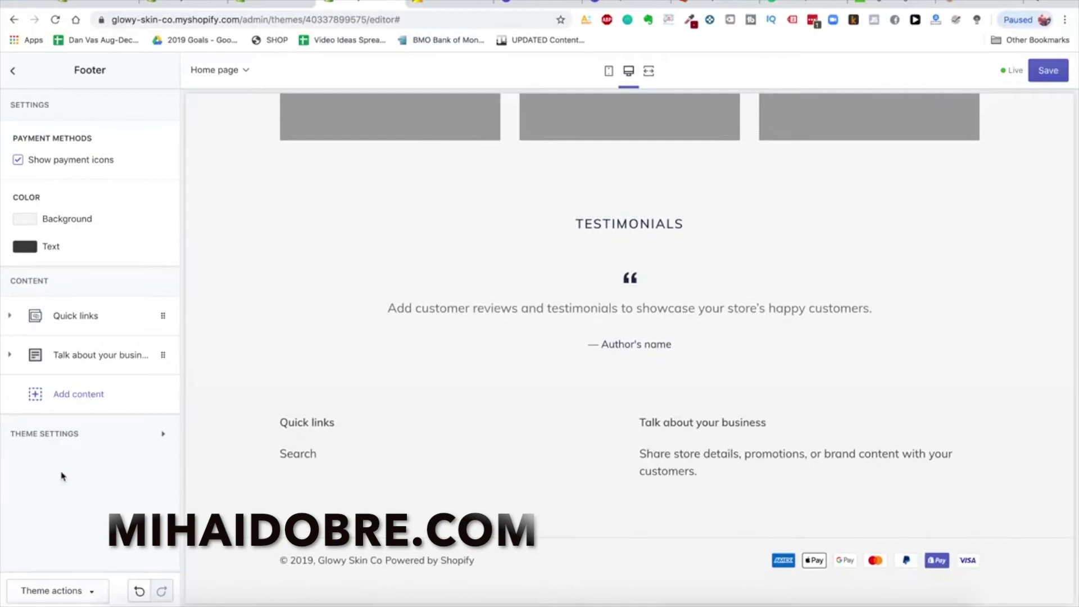
Remove the footer's Talk about your business and Quick links blocks
{"action": "left_click", "coordinate": [101, 355]}
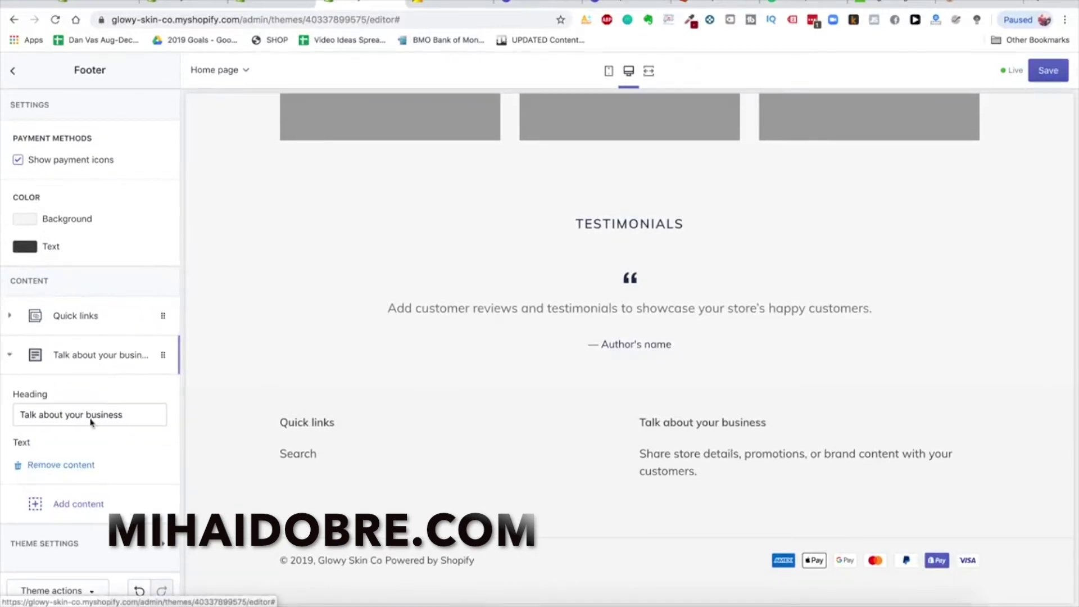
{"action": "left_click", "coordinate": [56, 557]}
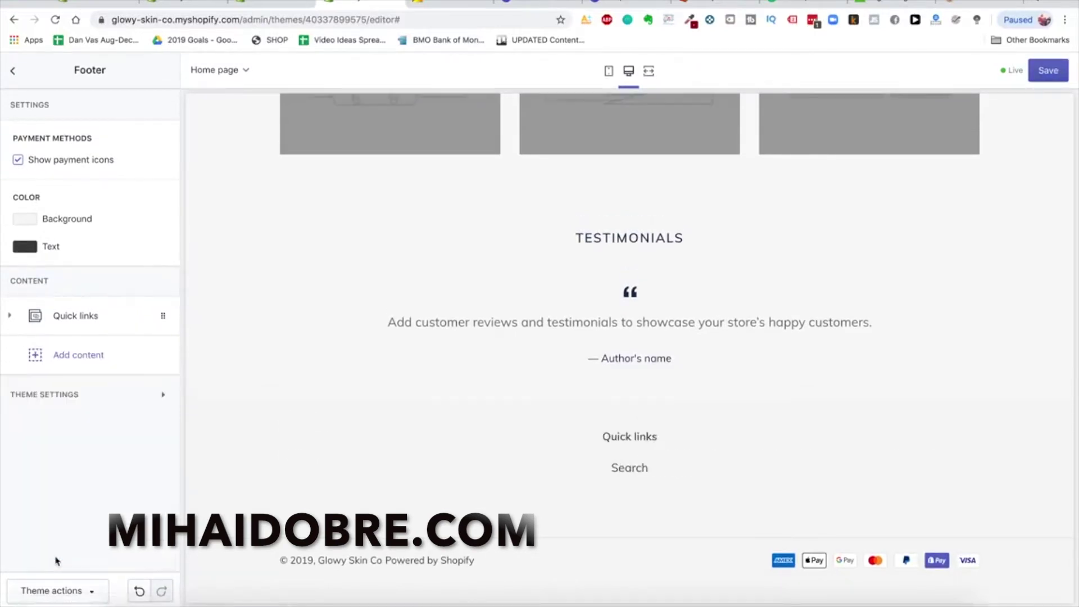
{"action": "left_click", "coordinate": [110, 321]}
{"action": "left_click", "coordinate": [53, 498]}
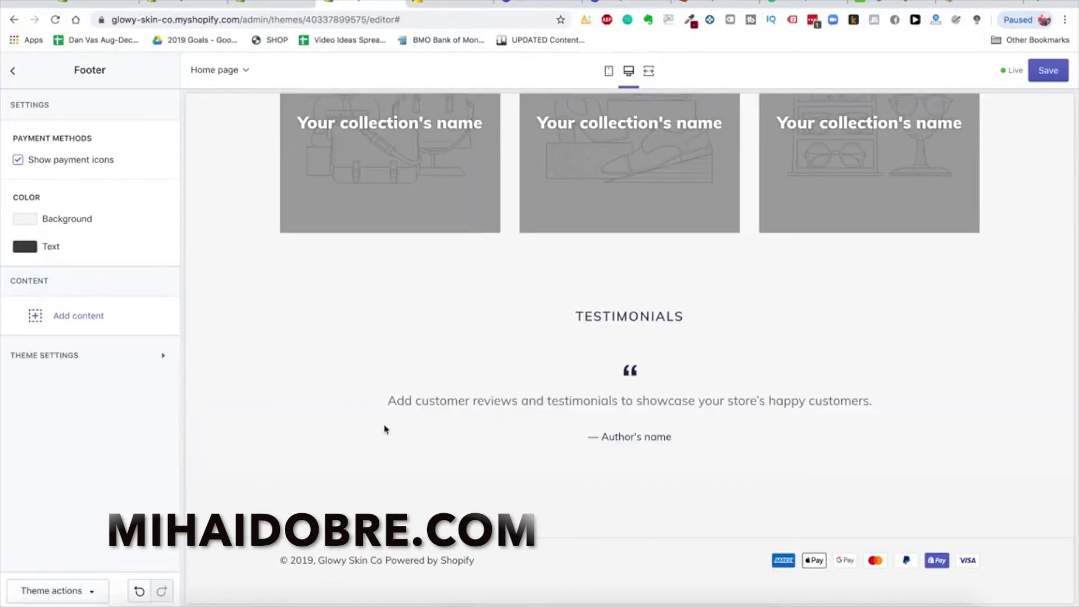
{"action": "scroll", "coordinate": [511, 429], "scroll_direction": "up", "scroll_amount": 10}
{"action": "left_click", "coordinate": [12, 70]}
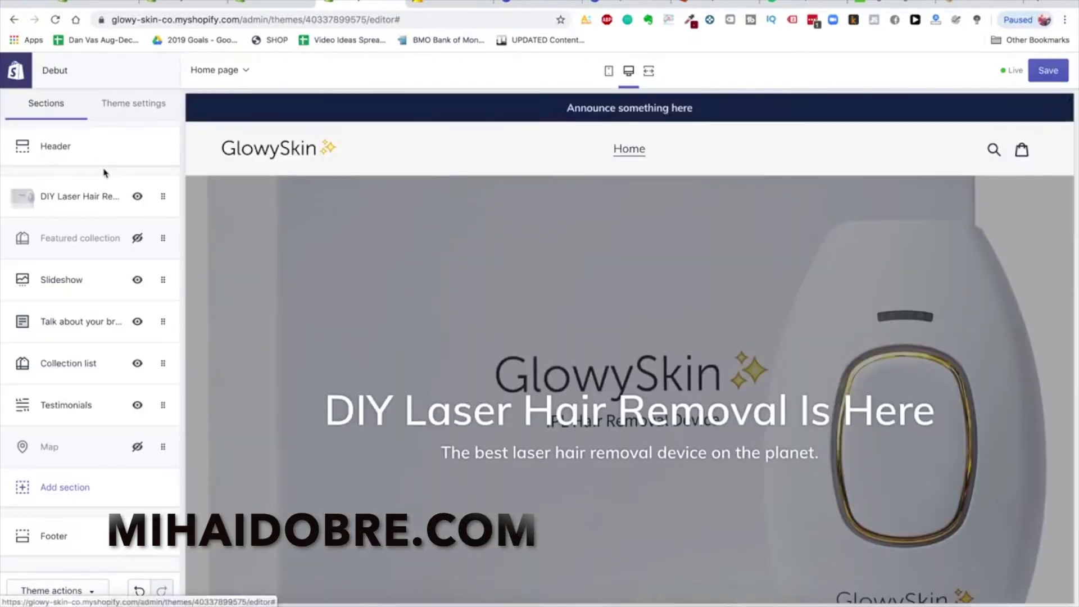
Open Theme settings › Typography and browse fonts for headings and buttons
{"action": "left_click", "coordinate": [137, 105]}
{"action": "left_click", "coordinate": [94, 189]}
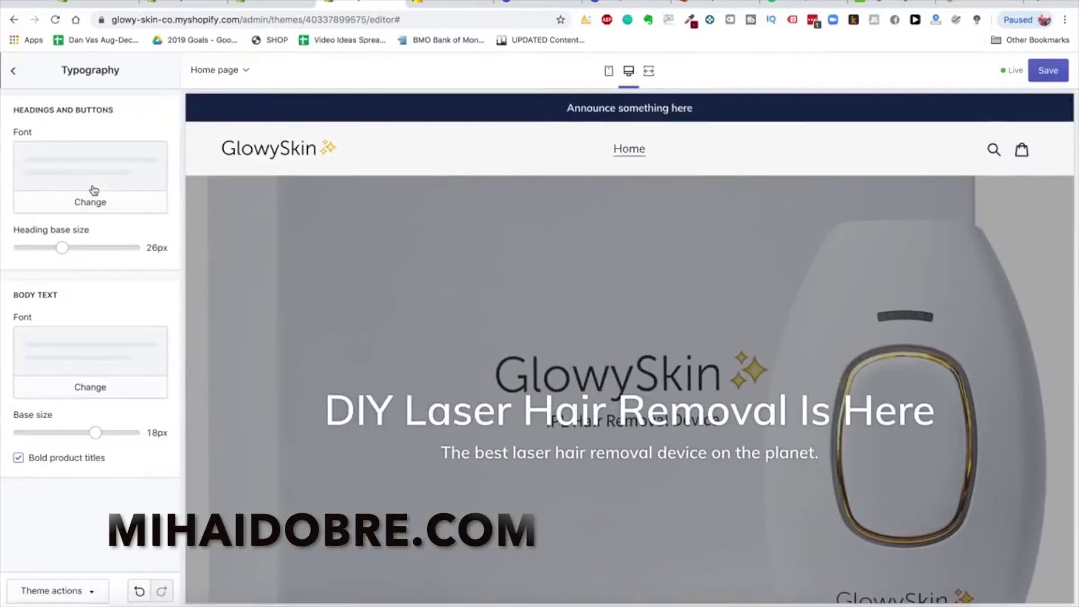
{"action": "left_click", "coordinate": [102, 209]}
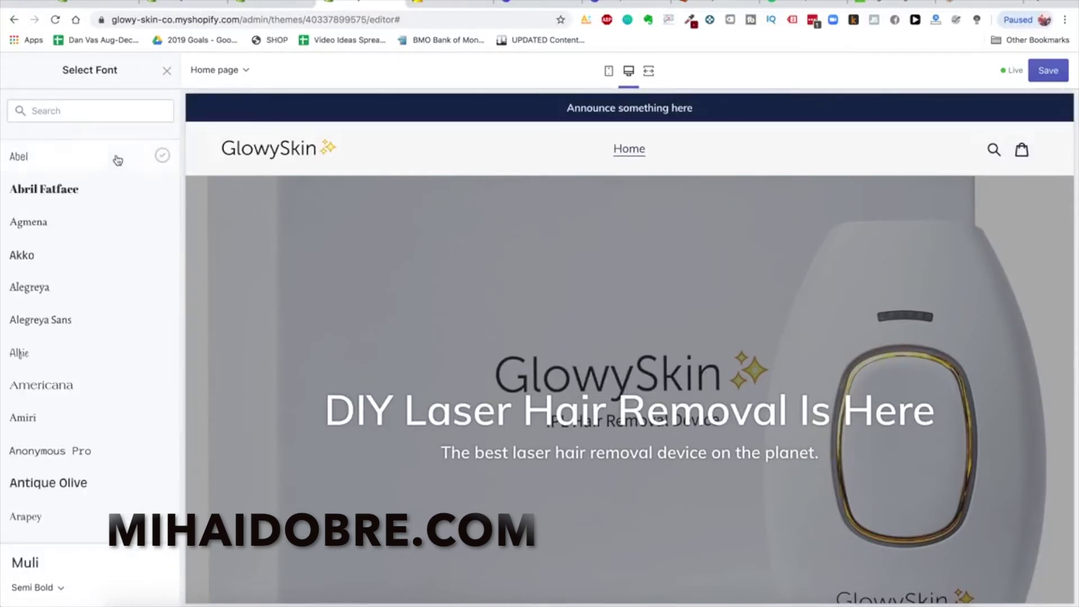
{"action": "scroll", "coordinate": [94, 482], "scroll_direction": "down", "scroll_amount": 3}
{"action": "scroll", "coordinate": [94, 487], "scroll_direction": "down", "scroll_amount": 3}
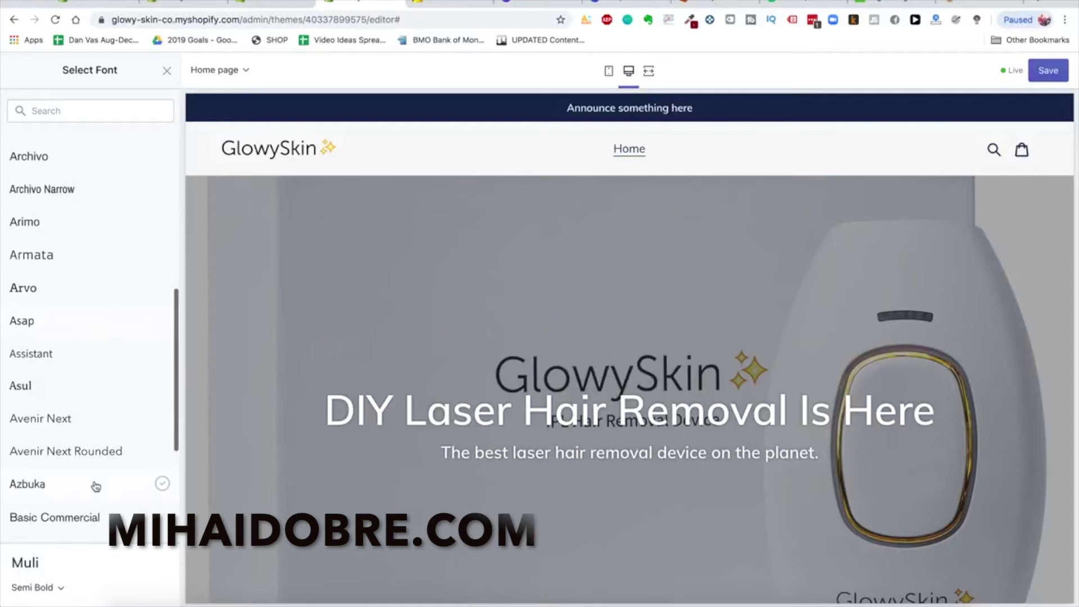
{"action": "scroll", "coordinate": [106, 413], "scroll_direction": "down", "scroll_amount": 3}
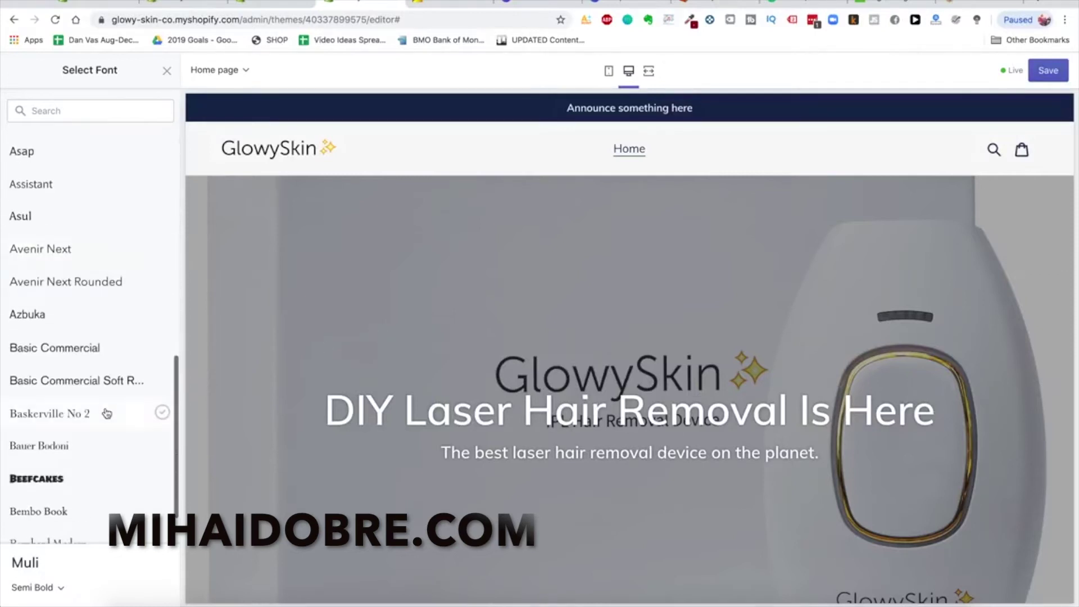
{"action": "scroll", "coordinate": [99, 450], "scroll_direction": "up", "scroll_amount": 5}
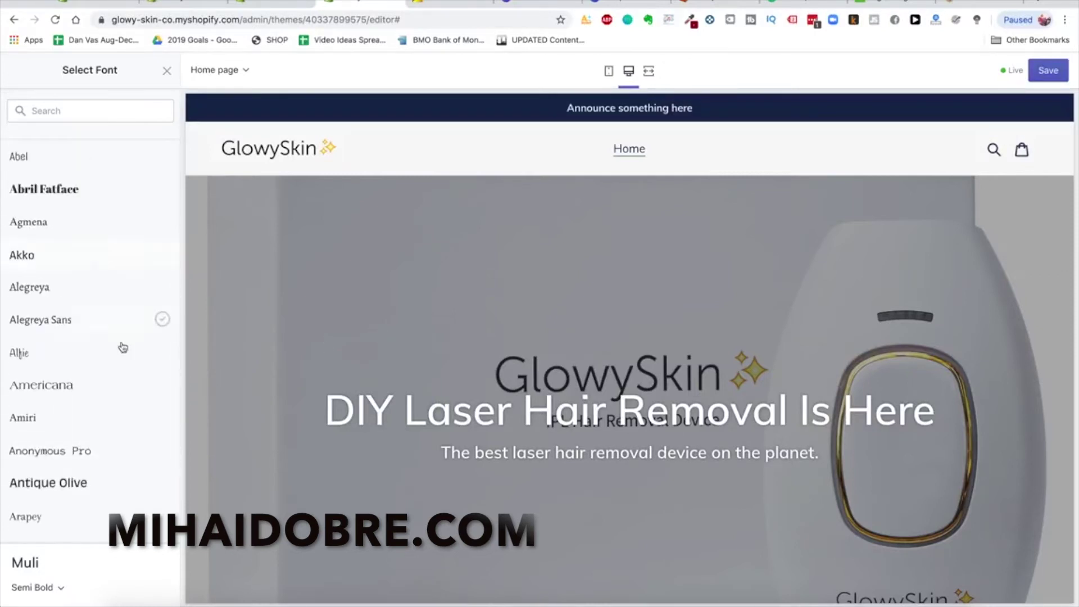
{"action": "scroll", "coordinate": [110, 303], "scroll_direction": "down", "scroll_amount": 1}
{"action": "scroll", "coordinate": [112, 324], "scroll_direction": "down", "scroll_amount": 1}
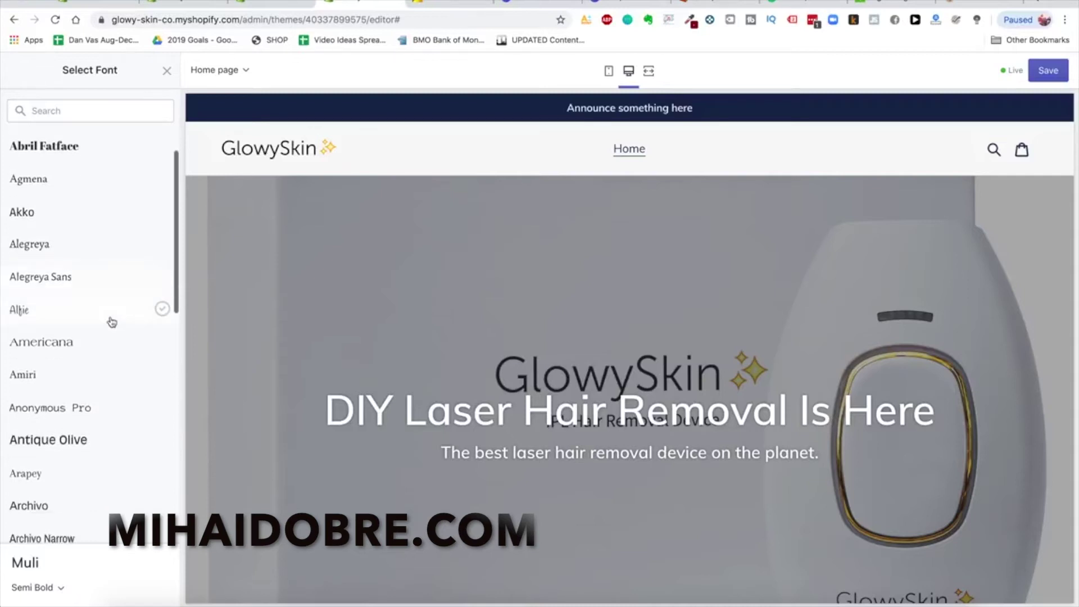
Preview Alegreya and Arvo for headings, then apply Assistant
{"action": "left_click", "coordinate": [99, 249]}
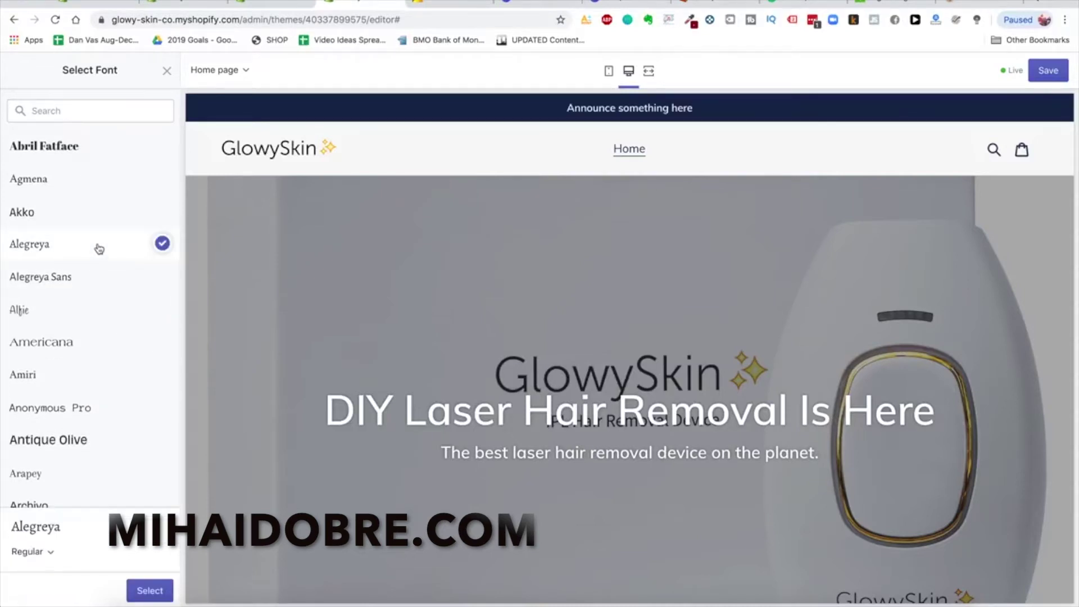
{"action": "scroll", "coordinate": [93, 290], "scroll_direction": "down", "scroll_amount": 3}
{"action": "scroll", "coordinate": [93, 291], "scroll_direction": "down", "scroll_amount": 5}
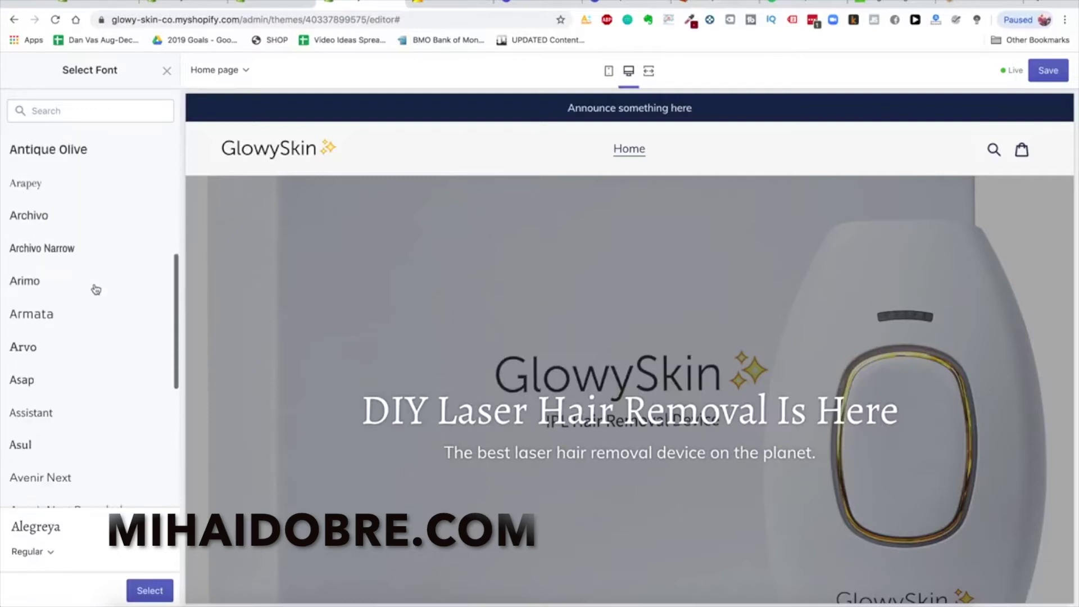
{"action": "left_click", "coordinate": [77, 347]}
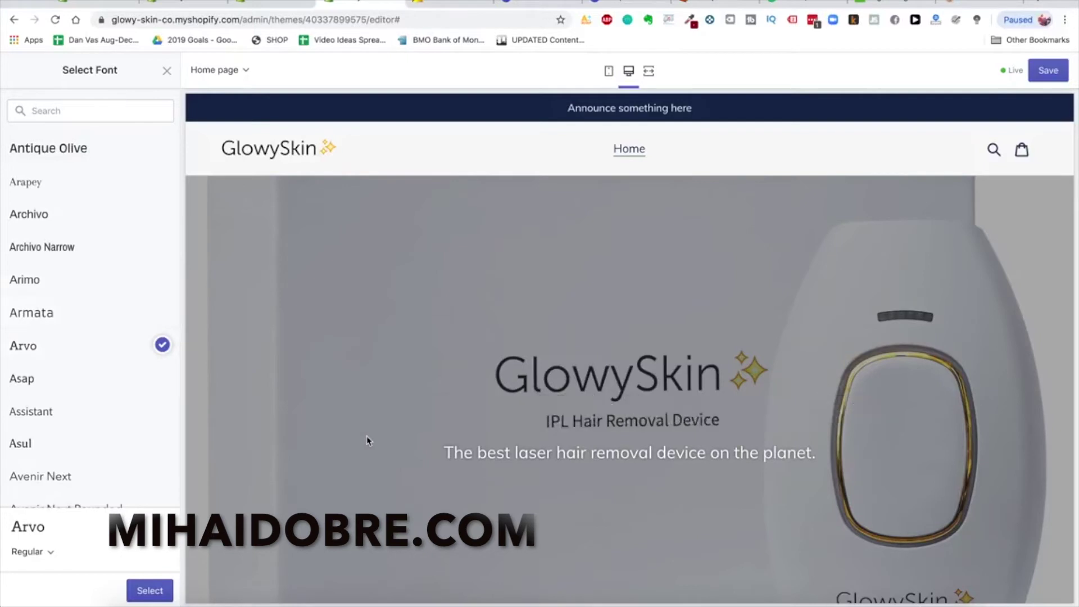
{"action": "scroll", "coordinate": [156, 365], "scroll_direction": "down", "scroll_amount": 1}
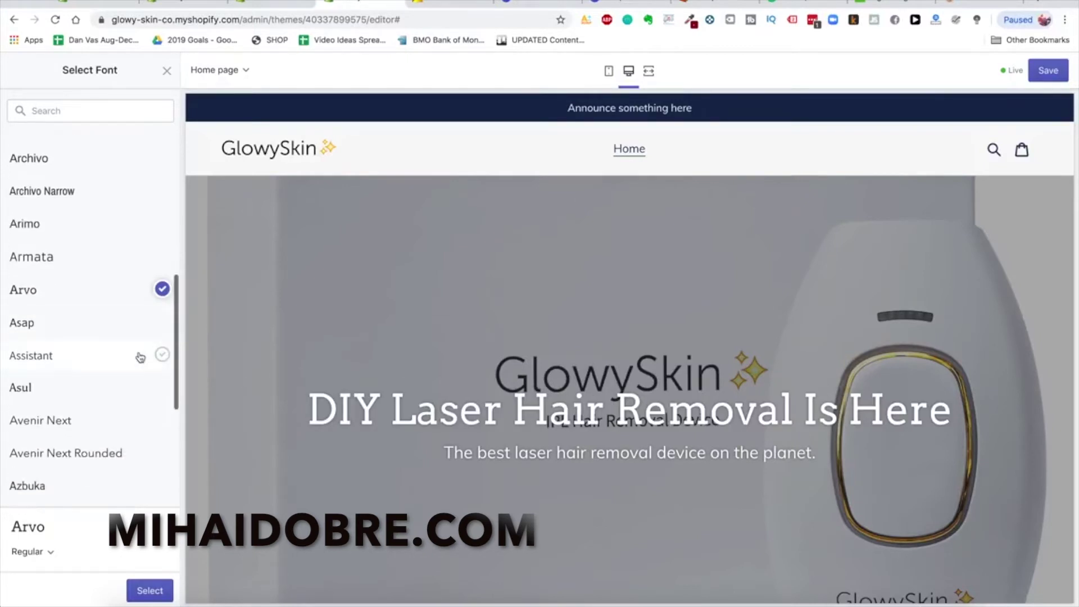
{"action": "left_click", "coordinate": [130, 354]}
{"action": "scroll", "coordinate": [152, 382], "scroll_direction": "down", "scroll_amount": 5}
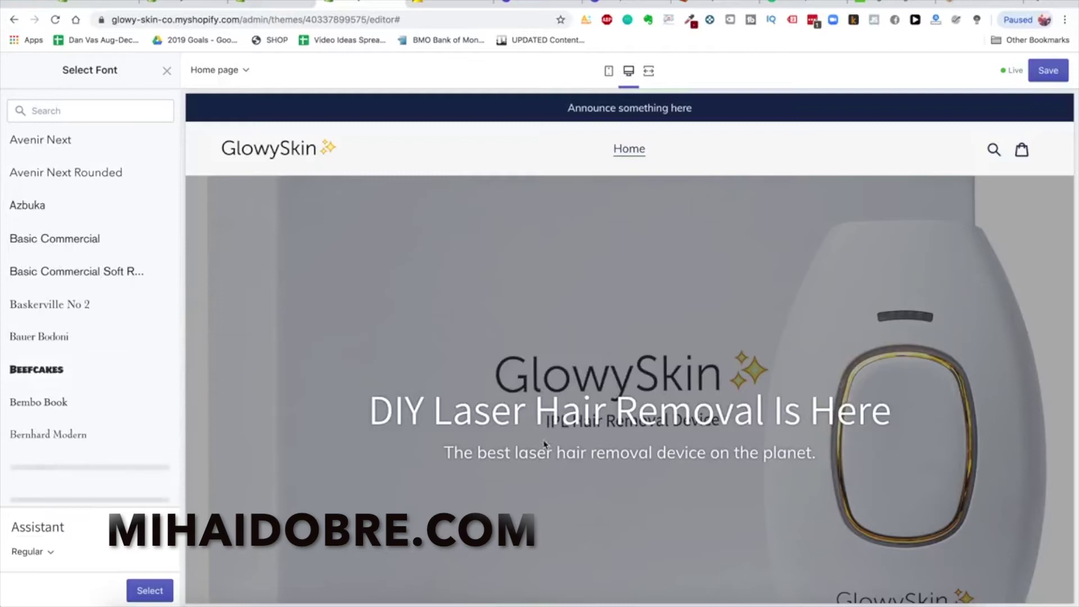
{"action": "left_click", "coordinate": [154, 590]}
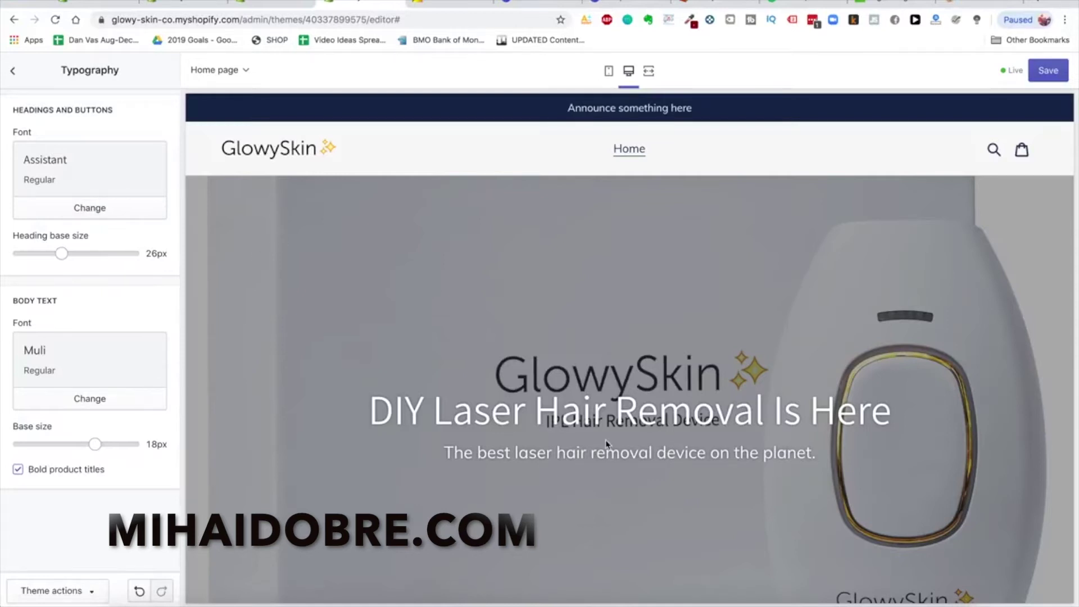
Adjust base sizes: Muli body text at 18px, Assistant headings at 26px
{"action": "scroll", "coordinate": [607, 444], "scroll_direction": "down", "scroll_amount": 1}
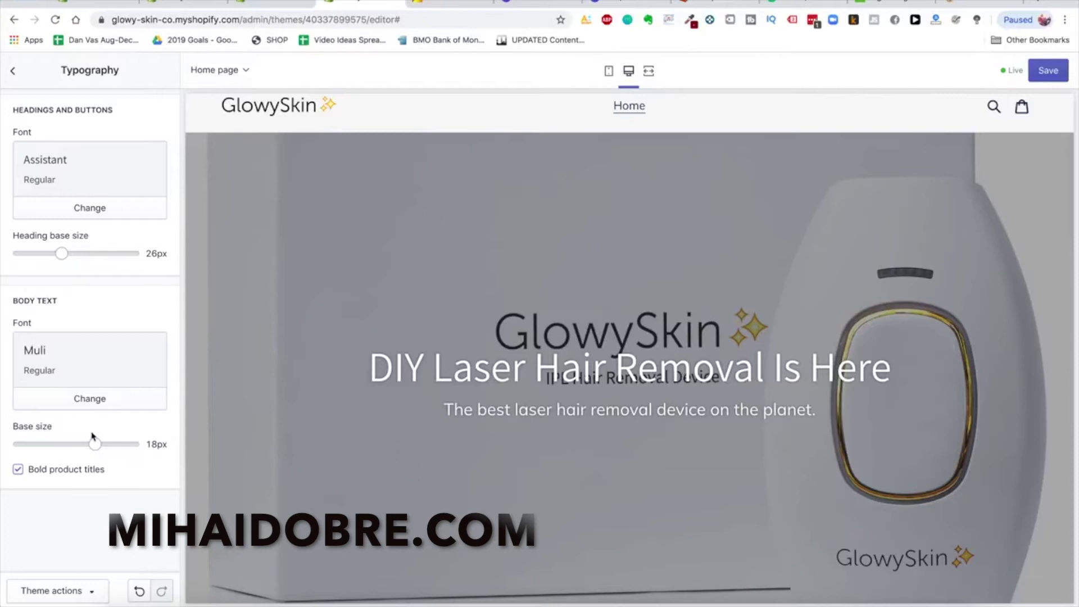
{"action": "mouse_move", "coordinate": [95, 444]}
{"action": "left_mouse_down"}
{"action": "mouse_move", "coordinate": [58, 444]}
{"action": "mouse_move", "coordinate": [94, 443]}
{"action": "left_mouse_up"}
{"action": "mouse_move", "coordinate": [62, 253]}
{"action": "left_mouse_down"}
{"action": "mouse_move", "coordinate": [118, 253]}
{"action": "mouse_move", "coordinate": [62, 254]}
{"action": "left_mouse_up"}
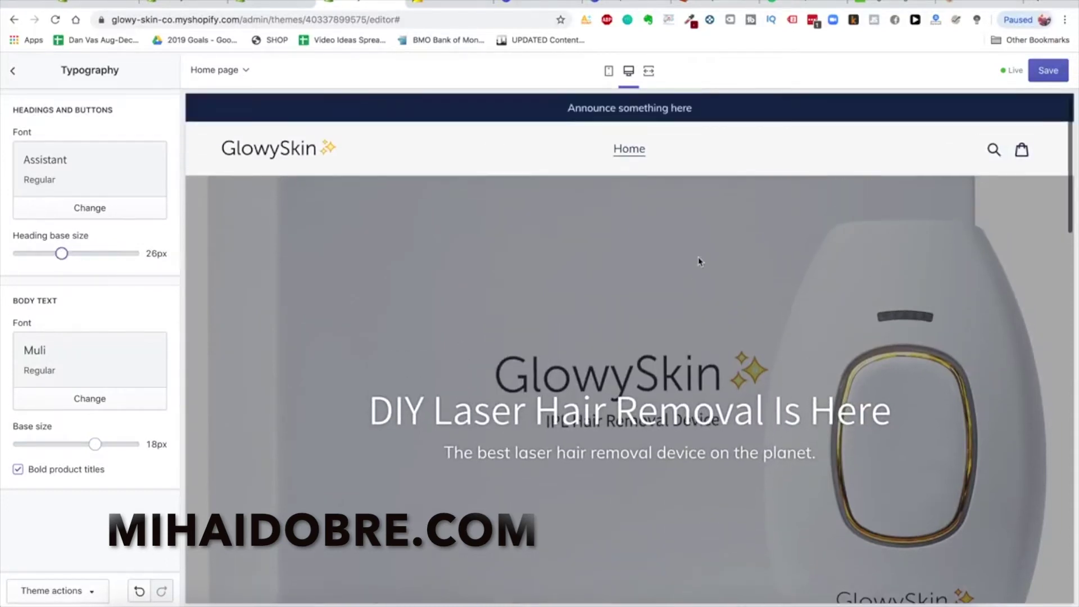
Preview the homepage at phone size and scroll through the mobile layout
{"action": "left_click", "coordinate": [609, 70]}
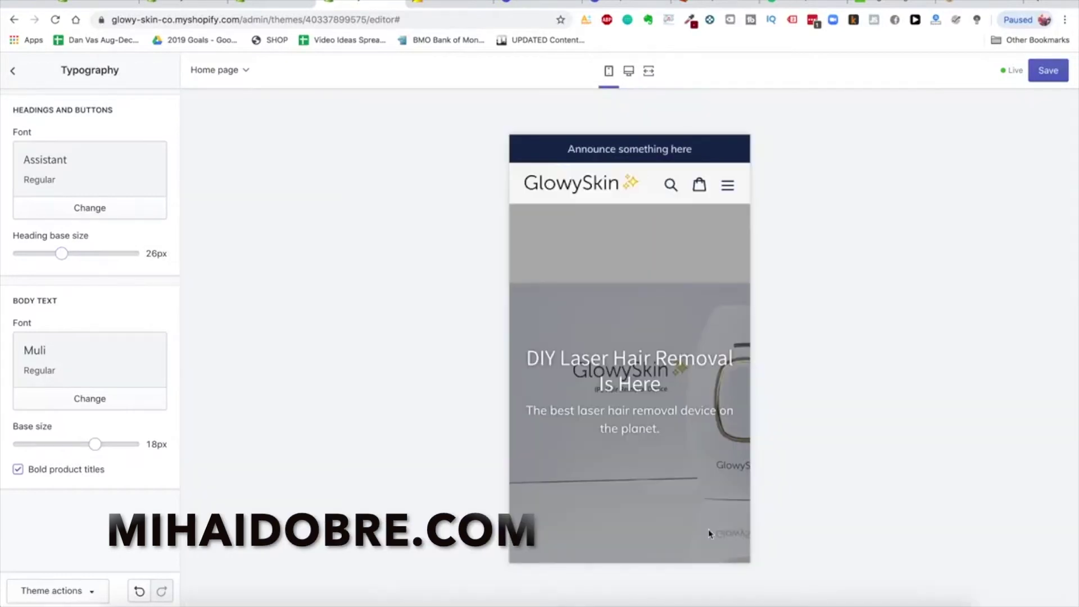
{"action": "scroll", "coordinate": [709, 533], "scroll_direction": "down", "scroll_amount": 5}
{"action": "scroll", "coordinate": [709, 532], "scroll_direction": "up", "scroll_amount": 5}
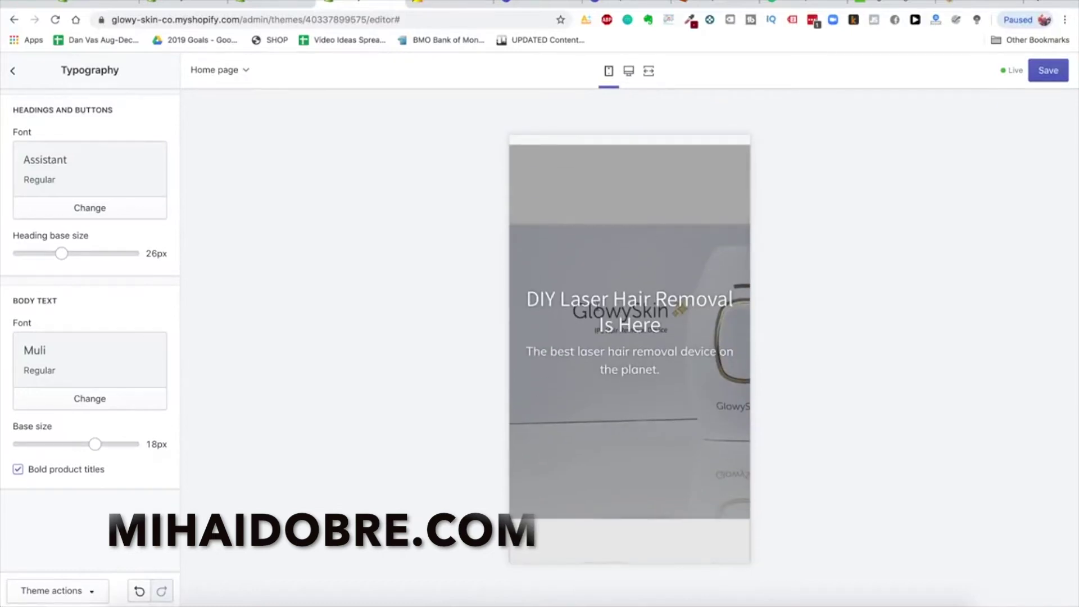
{"action": "scroll", "coordinate": [705, 390], "scroll_direction": "down", "scroll_amount": 10}
Open the DIY Laser Hair Removal hero section settings and return to desktop preview
{"action": "left_click", "coordinate": [14, 72]}
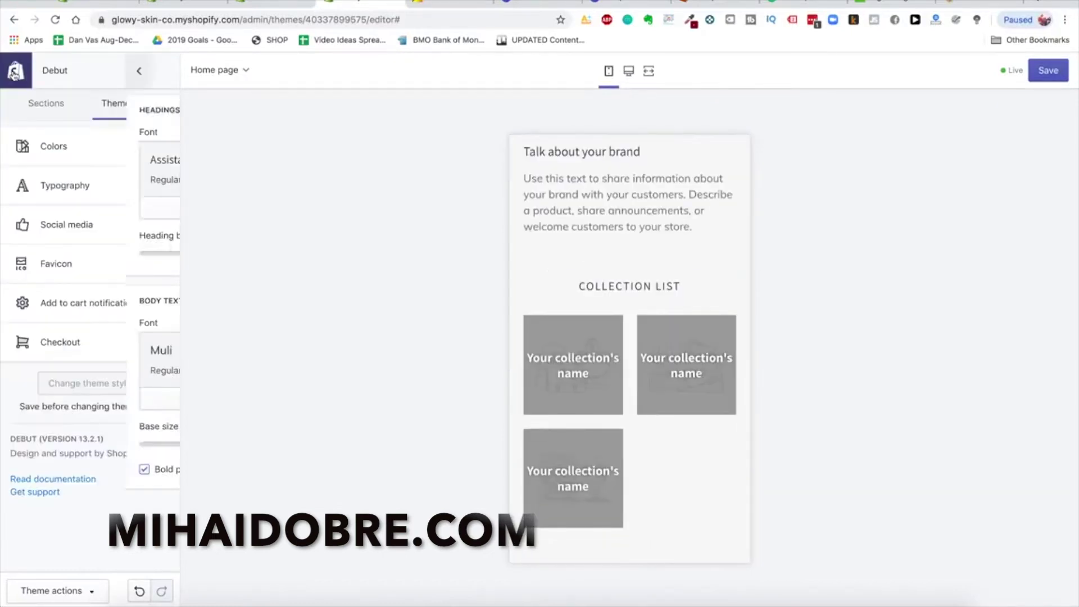
{"action": "left_click", "coordinate": [45, 108]}
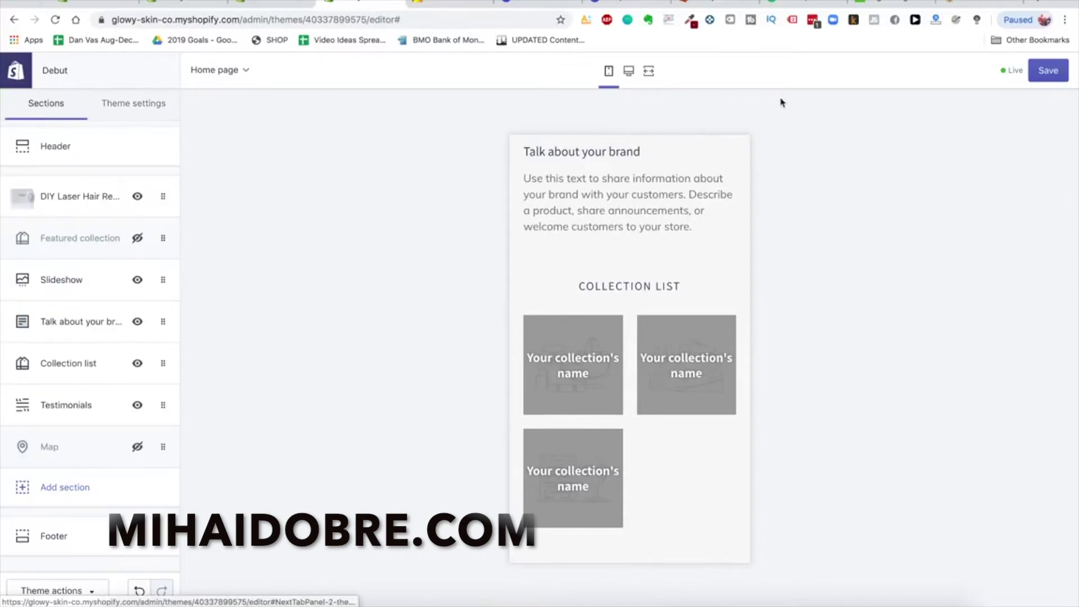
{"action": "left_click", "coordinate": [89, 195]}
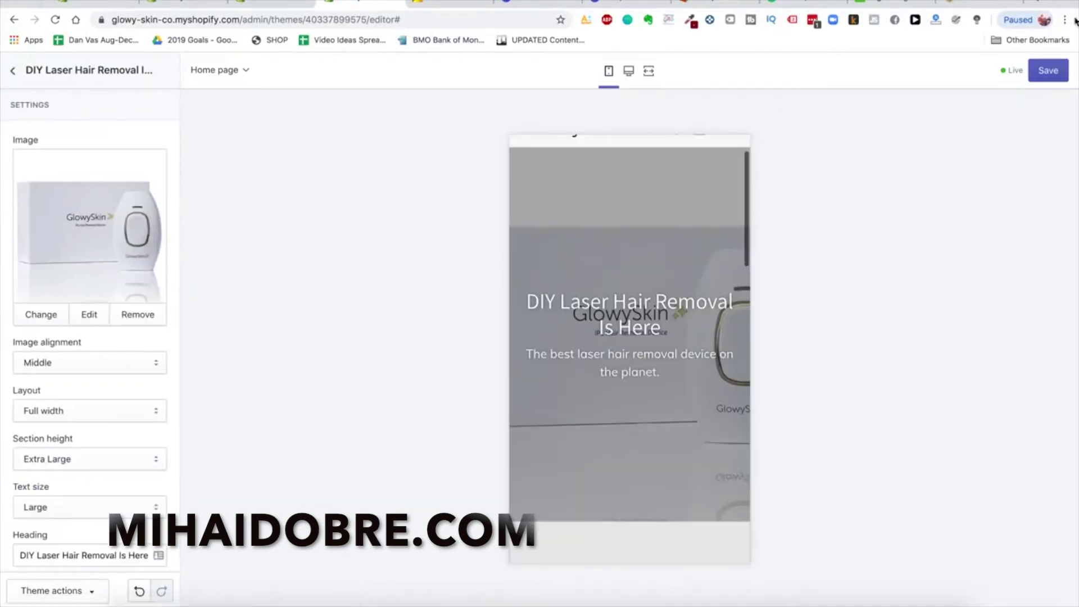
{"action": "left_click", "coordinate": [628, 71]}
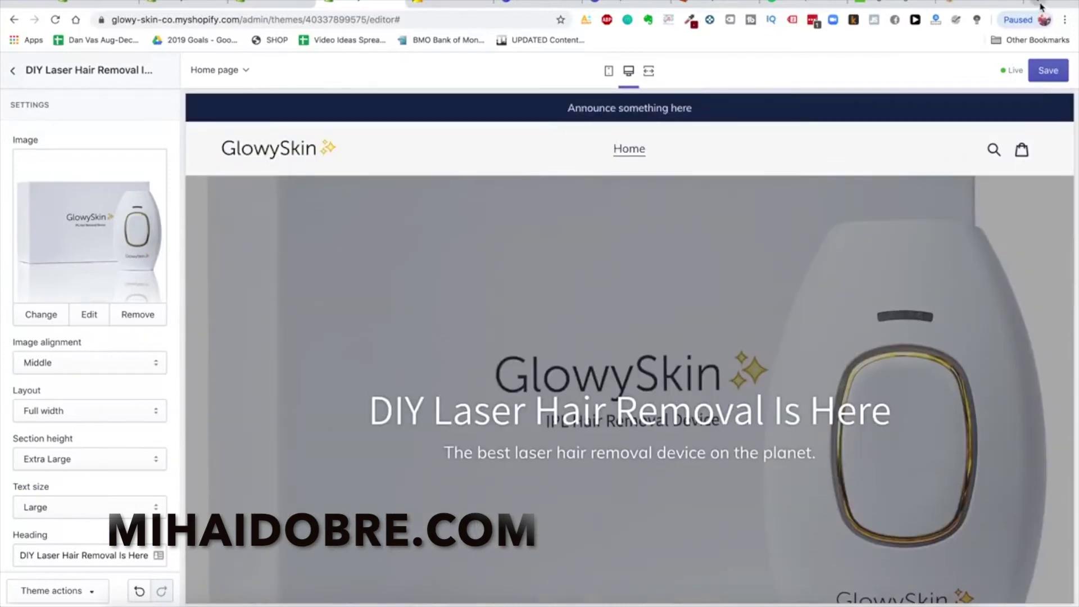
Search Google Images for 'laser hair removal device' in a new tab
{"action": "left_click", "coordinate": [1040, 5]}
{"action": "type", "text": "go"}
{"action": "key", "text": "BackSpace"}
{"action": "key", "text": "BackSpace"}
{"action": "type", "text": "images"}
{"action": "key", "text": "Return"}
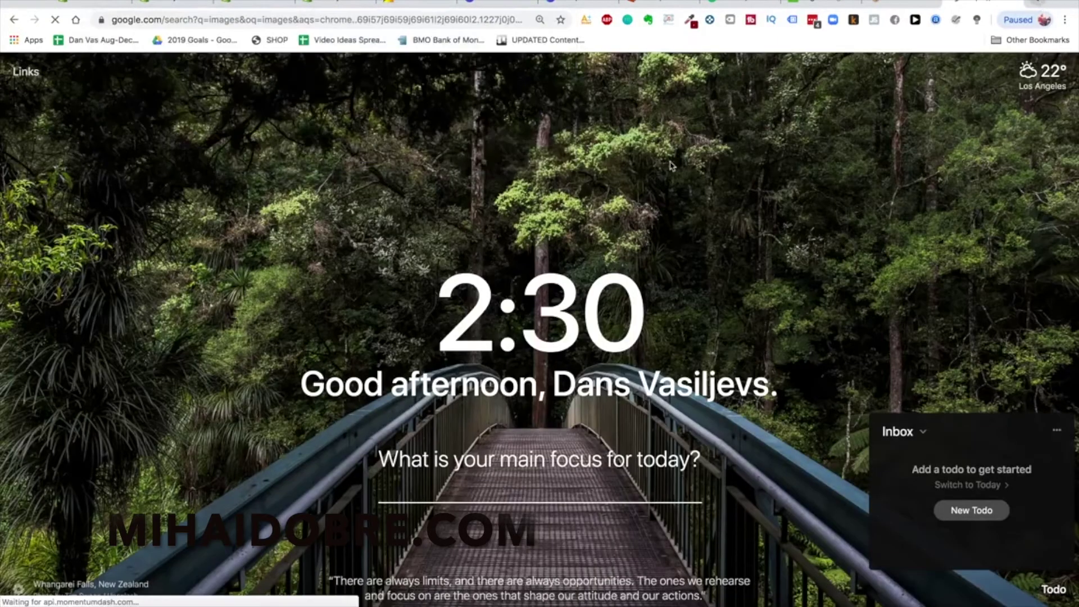
{"action": "left_click", "coordinate": [223, 139]}
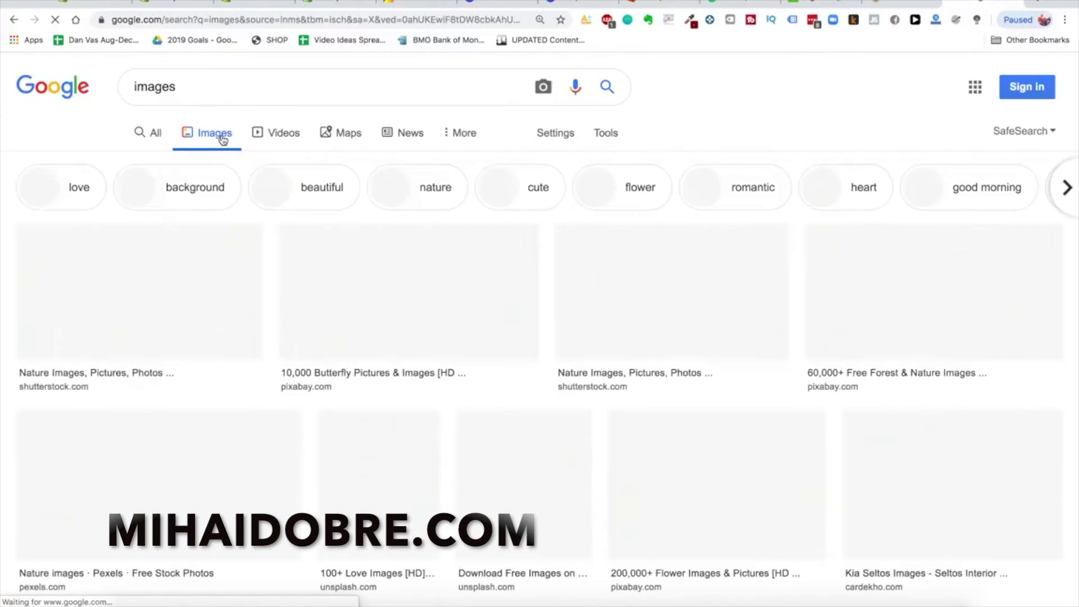
{"action": "left_click", "coordinate": [202, 90]}
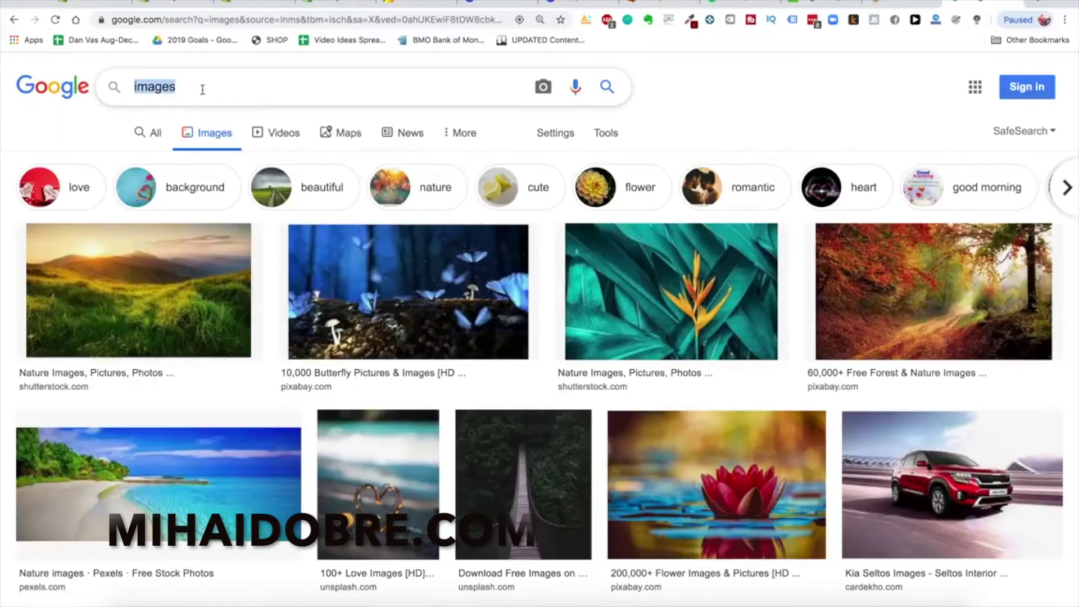
{"action": "type", "text": "laser hair removal device"}
{"action": "key", "text": "Return"}
Enlarge and close the Household Laser Hair Remover image, then return to the Shopify admin tab
{"action": "scroll", "coordinate": [384, 389], "scroll_direction": "down", "scroll_amount": 7}
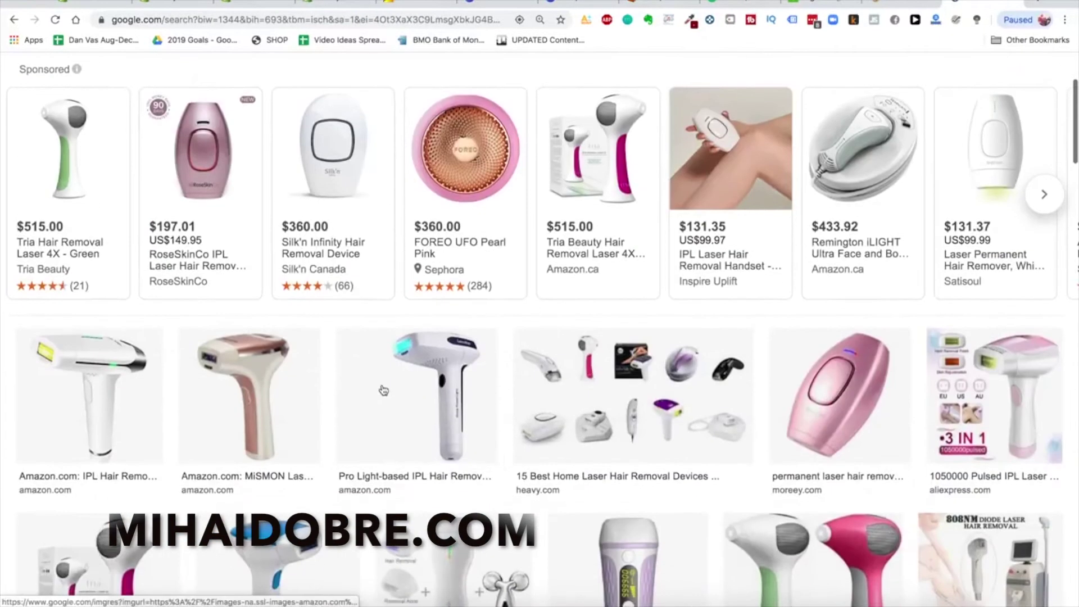
{"action": "scroll", "coordinate": [521, 498], "scroll_direction": "down", "scroll_amount": 6}
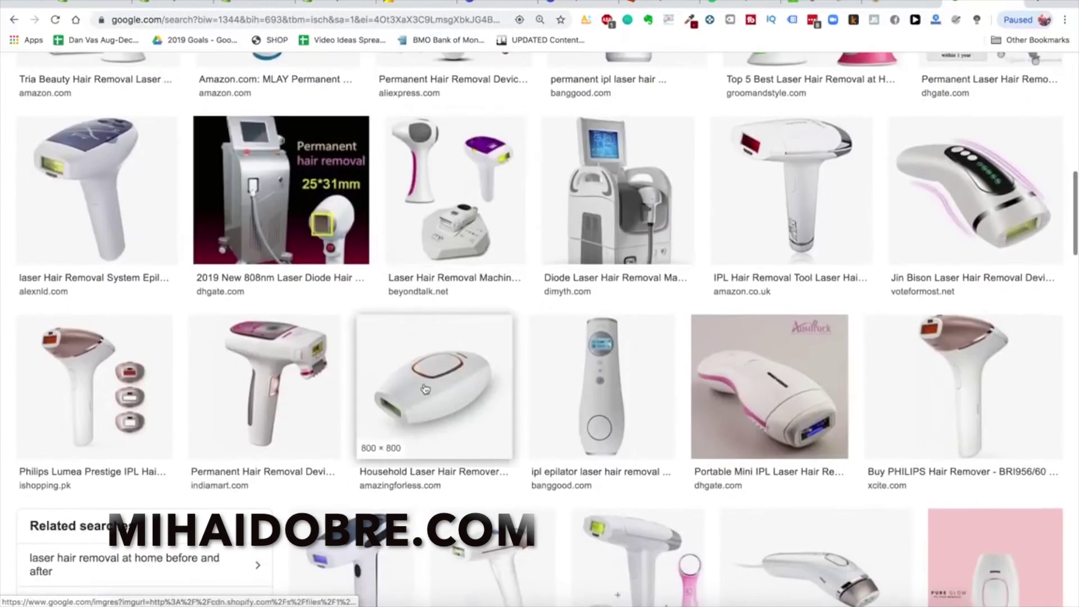
{"action": "left_click", "coordinate": [454, 380]}
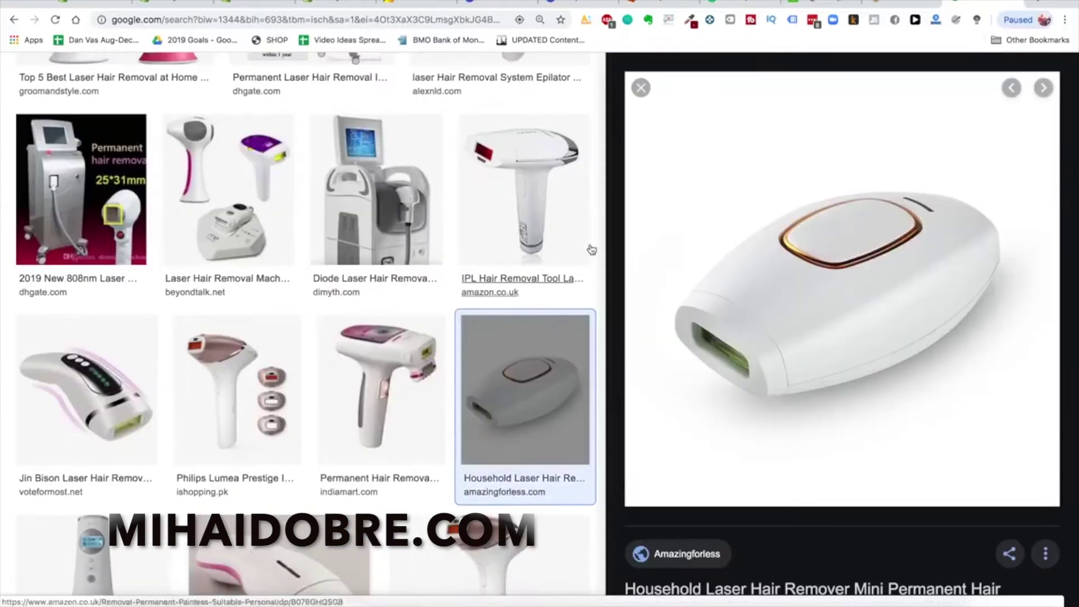
{"action": "scroll", "coordinate": [829, 224], "scroll_direction": "up", "scroll_amount": 1}
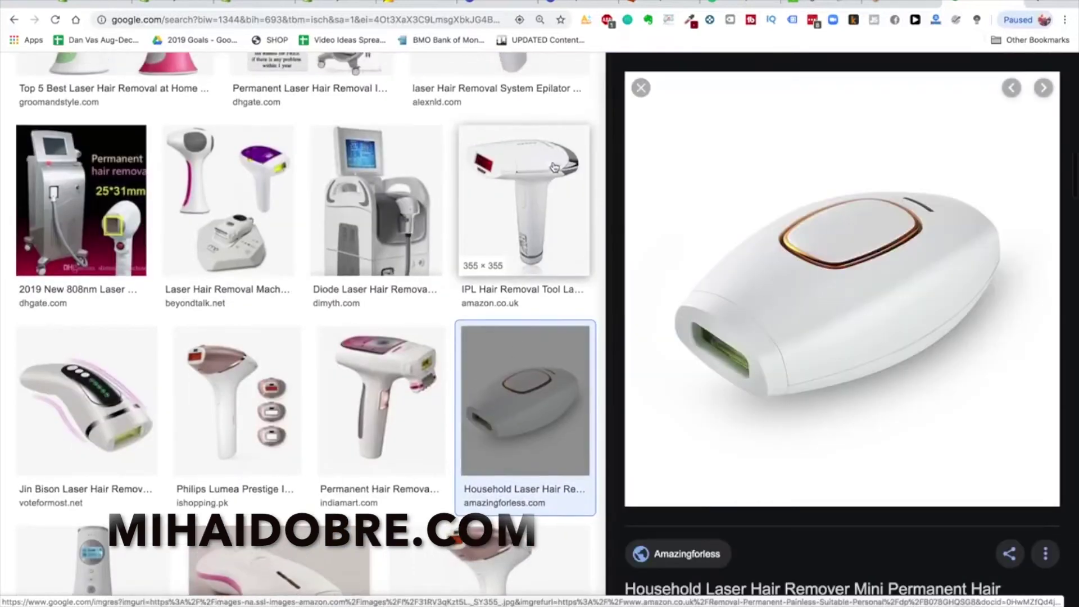
{"action": "left_click", "coordinate": [640, 88]}
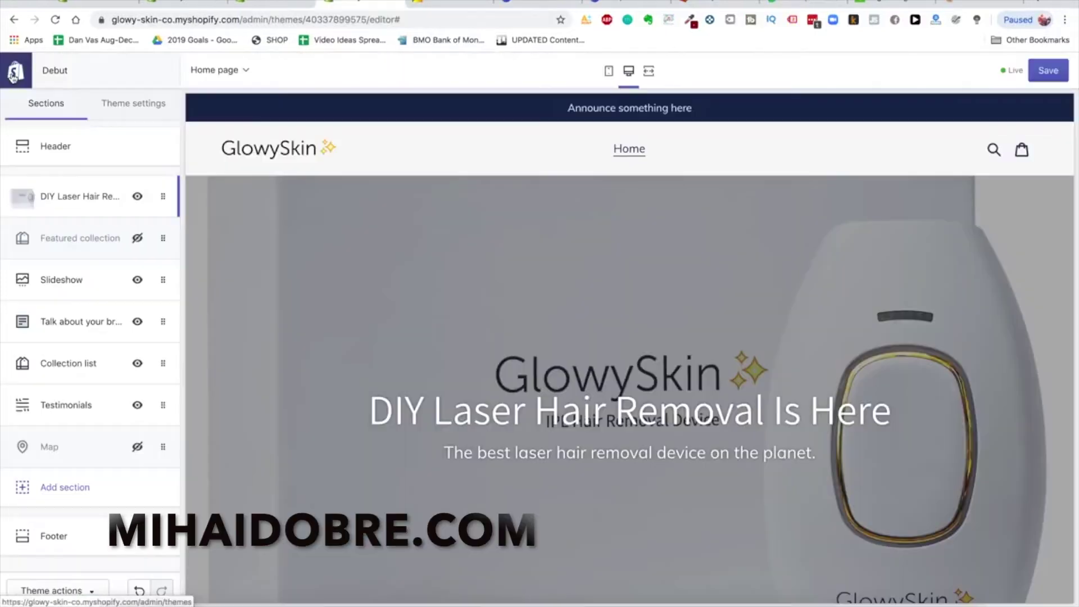
{"action": "scroll", "coordinate": [578, 395], "scroll_direction": "down", "scroll_amount": 4}
{"action": "scroll", "coordinate": [578, 399], "scroll_direction": "up", "scroll_amount": 4}
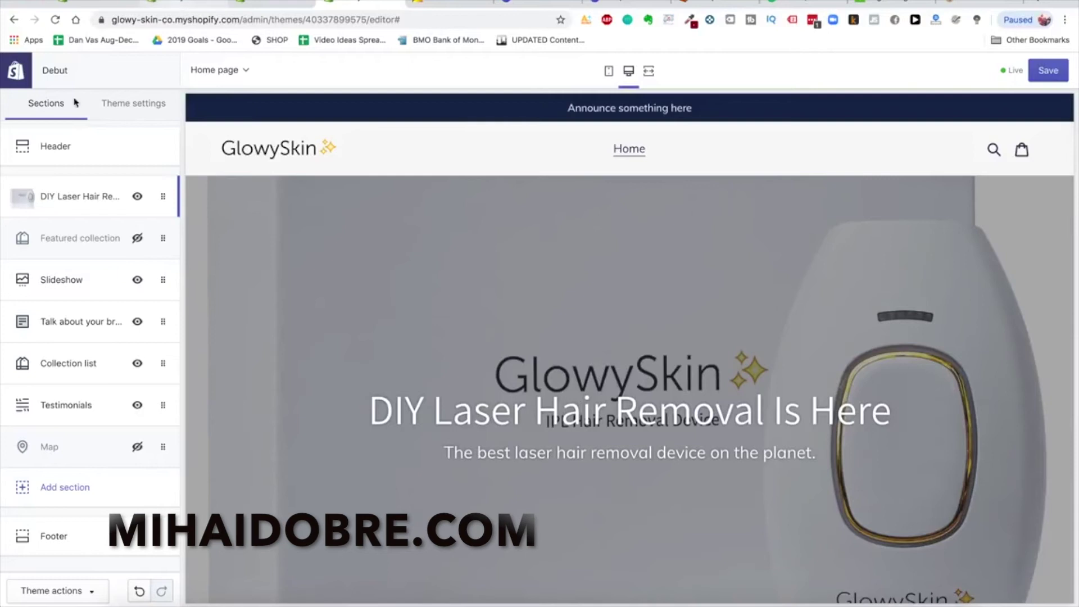
{"action": "left_click", "coordinate": [305, 1]}
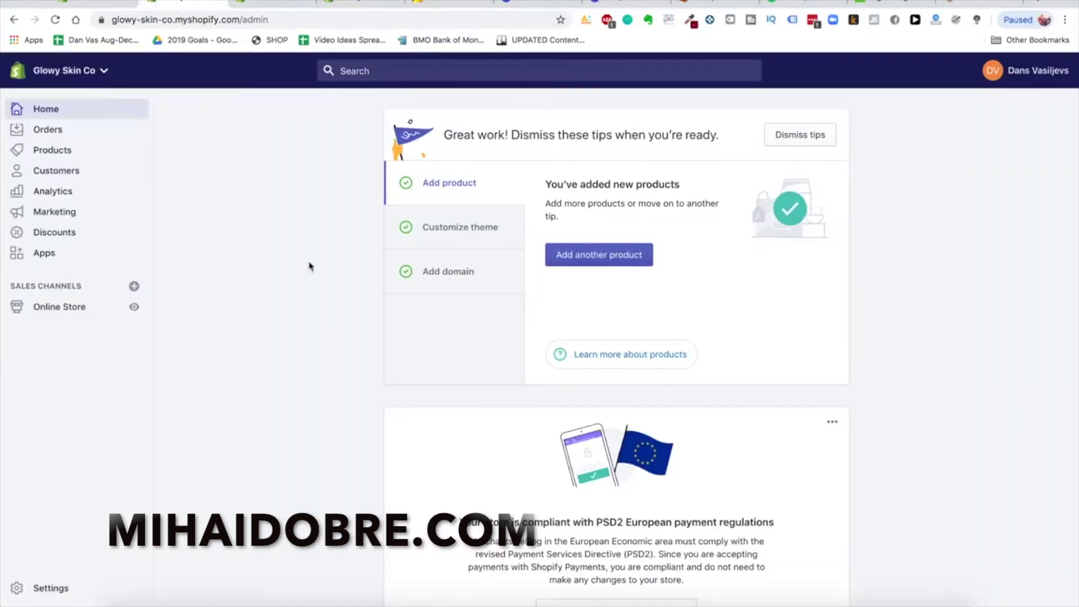
Add a product titled 'Glowy Skin Advanced Premium Laser Hair Removal Device', described 'The best laser device in the world'
{"action": "left_click", "coordinate": [79, 152]}
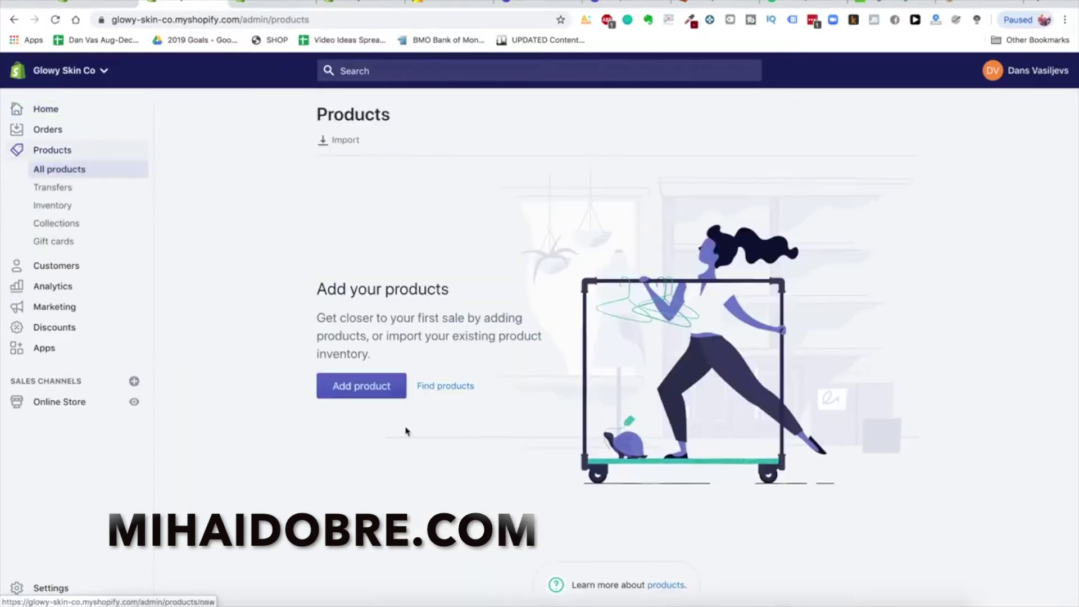
{"action": "left_click", "coordinate": [369, 385]}
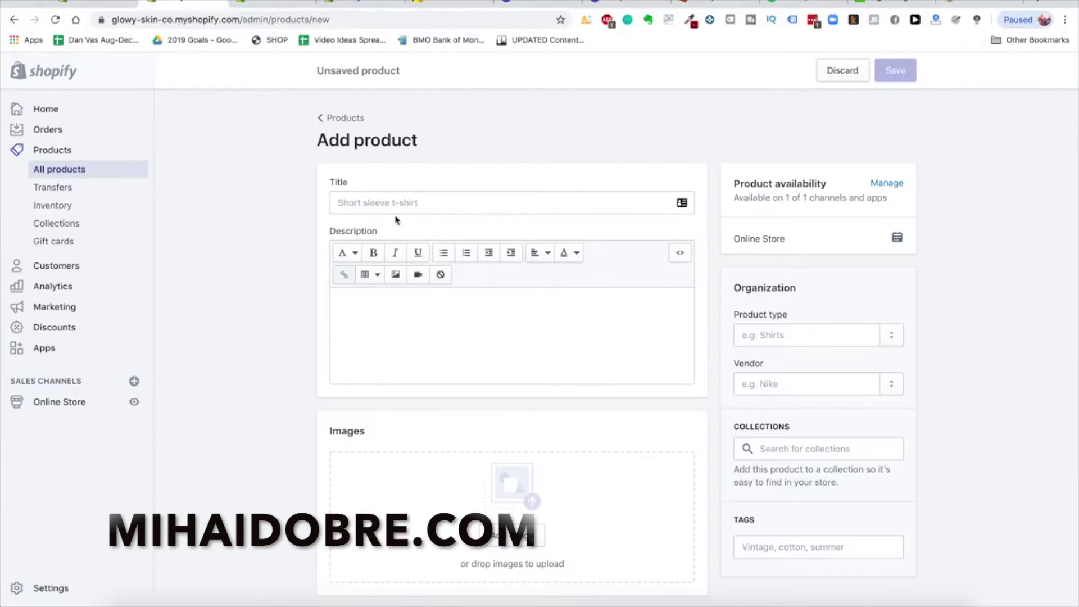
{"action": "left_click", "coordinate": [413, 205]}
{"action": "type", "text": "Glowy S"}
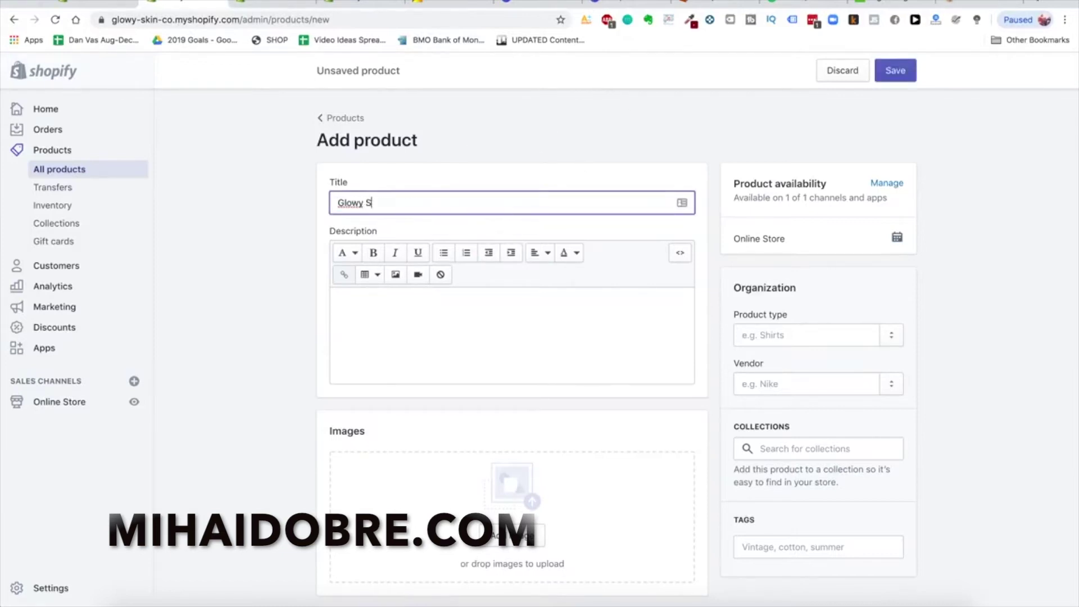
{"action": "type", "text": "kin Advanced premi"}
{"action": "type", "text": "mium Laser Hair Removal"}
{"action": "type", "text": " Deivc"}
{"action": "type", "text": "ice"}
{"action": "left_click", "coordinate": [395, 344]}
{"action": "type", "text": "The best "}
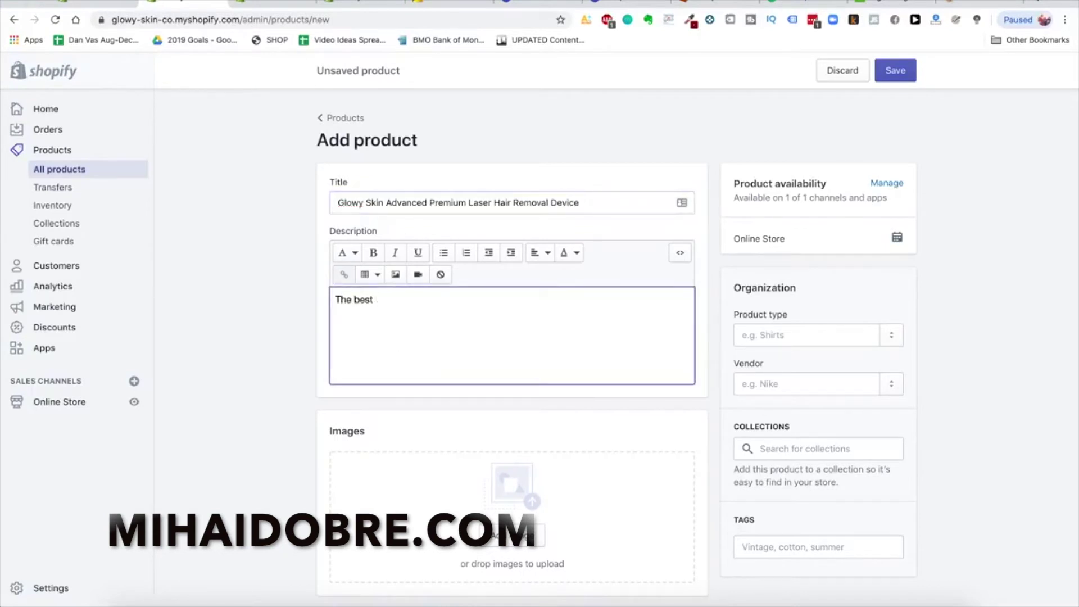
{"action": "type", "text": "laser device in the world"}
Select the product photos in the image file picker and preview them with Quick Look
{"action": "left_click", "coordinate": [296, 443]}
{"action": "scroll", "coordinate": [296, 443], "scroll_direction": "down", "scroll_amount": 3}
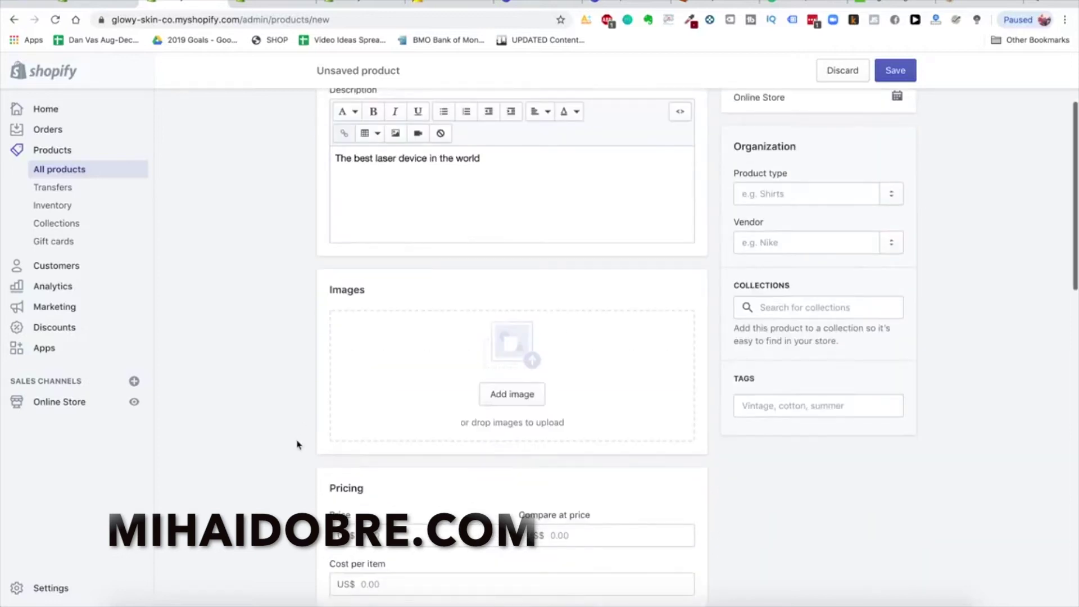
{"action": "left_click", "coordinate": [505, 402]}
{"action": "left_click", "coordinate": [516, 445]}
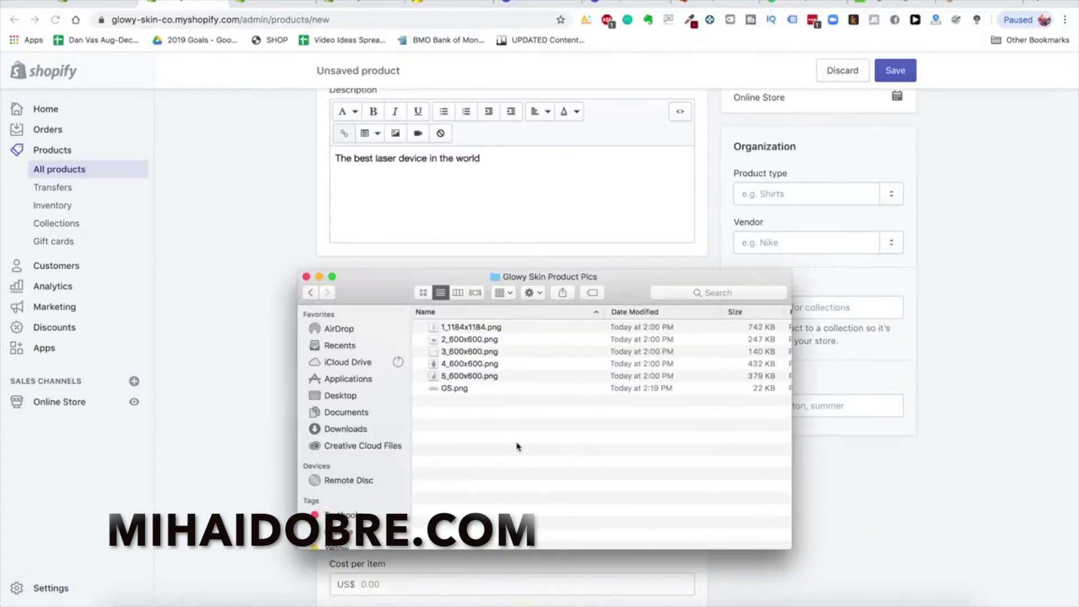
{"action": "left_click", "coordinate": [443, 329]}
{"action": "left_click", "coordinate": [450, 376], "text": "shift"}
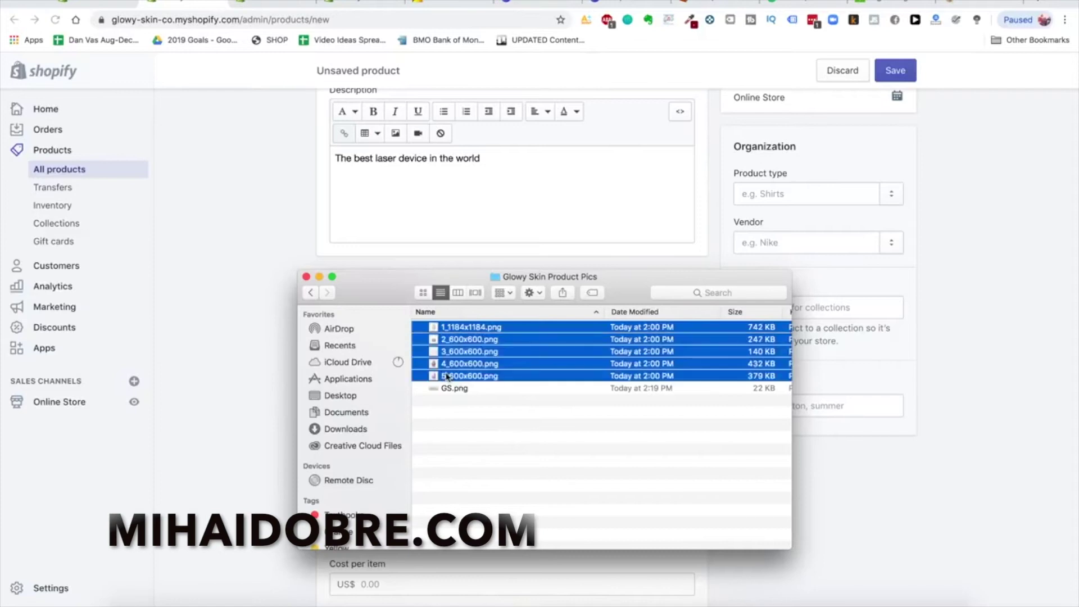
{"action": "right_click", "coordinate": [471, 364]}
{"action": "left_click", "coordinate": [521, 463]}
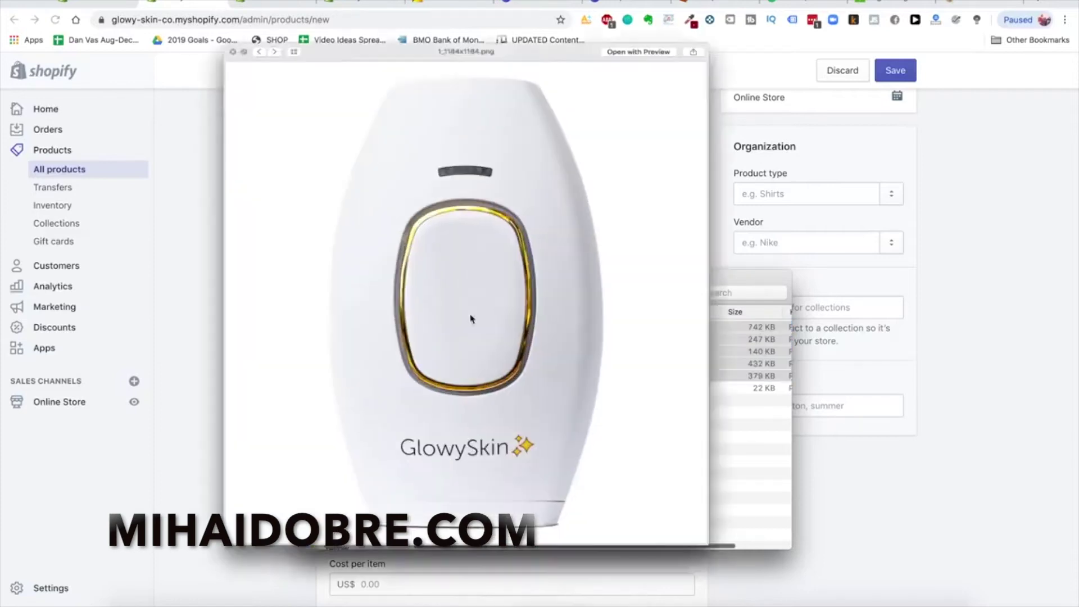
{"action": "left_click", "coordinate": [773, 474]}
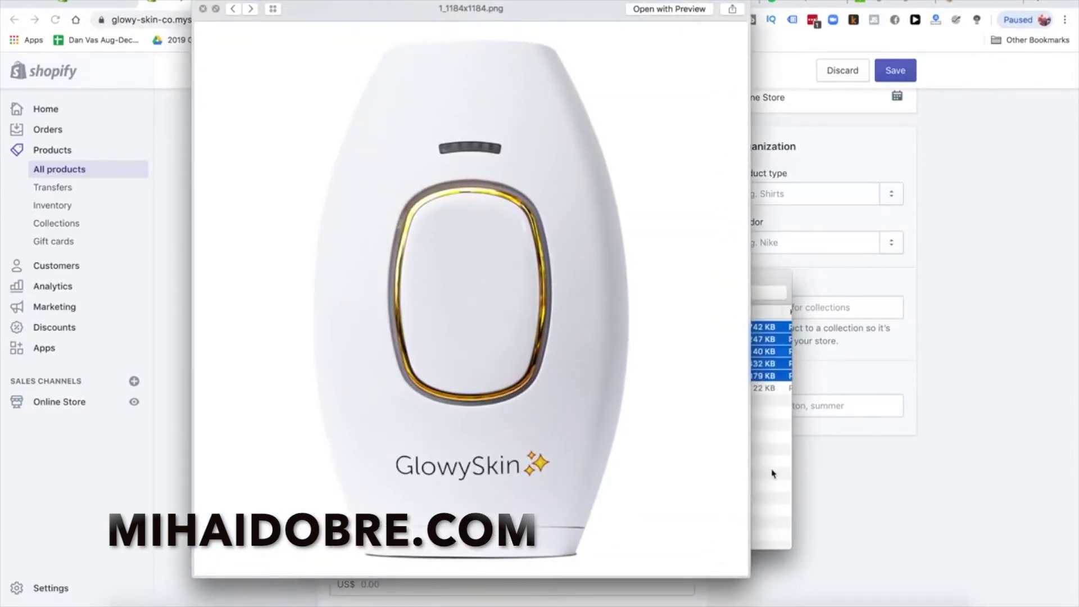
{"action": "key", "text": "Return"}
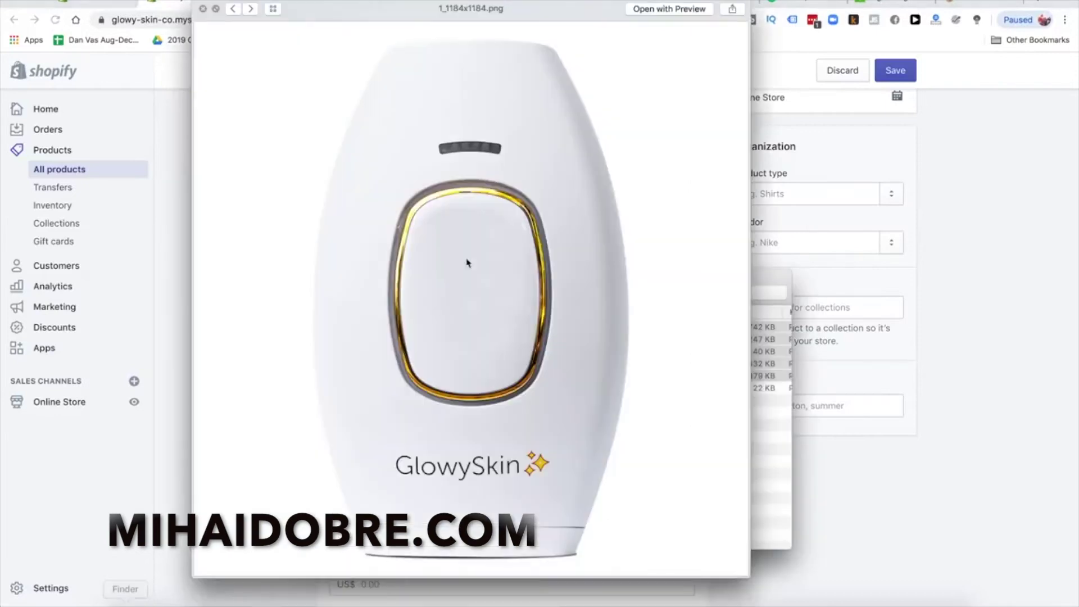
Drag 1_1184x1184.png onto the Images drop zone to upload it as the product image
{"action": "left_click", "coordinate": [205, 12]}
{"action": "left_click_drag", "start_coordinate": [428, 286], "coordinate": [807, 306]}
{"action": "left_click_drag", "start_coordinate": [847, 348], "coordinate": [480, 373]}
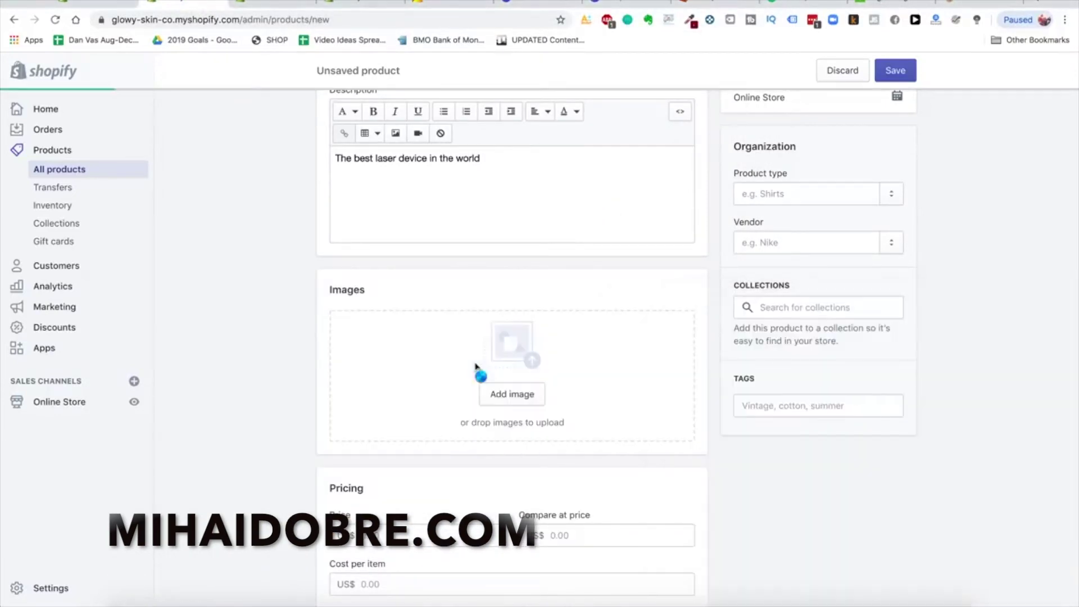
{"action": "scroll", "coordinate": [272, 336], "scroll_direction": "down", "scroll_amount": 2}
{"action": "scroll", "coordinate": [305, 415], "scroll_direction": "down", "scroll_amount": 1}
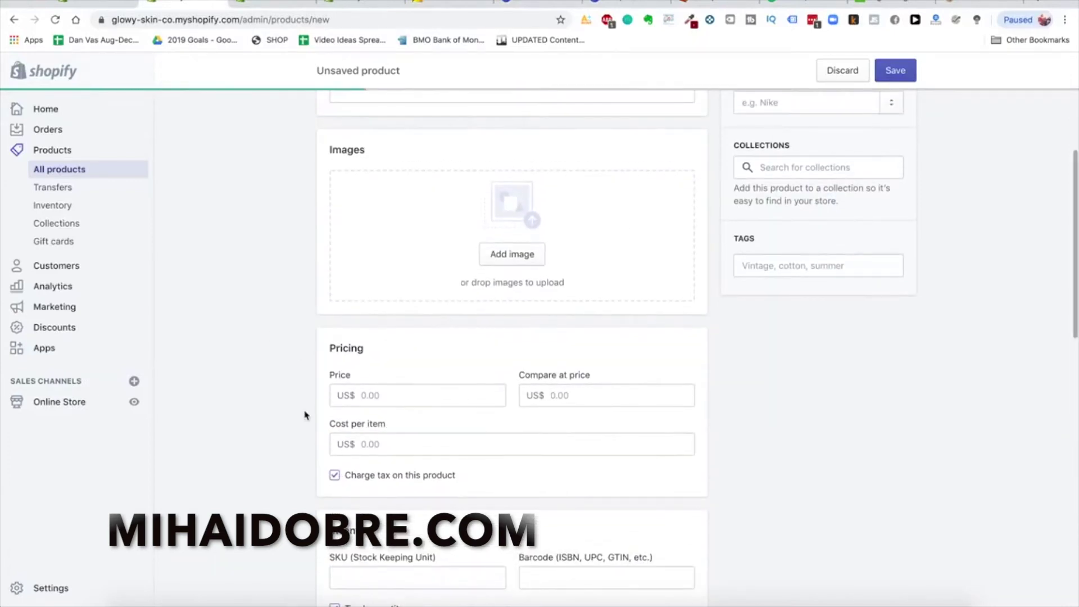
View the competitor's $307.00 HeySilkySkin Laser Hair Removal Handset page, then return to the theme editor
{"action": "left_click", "coordinate": [403, 406]}
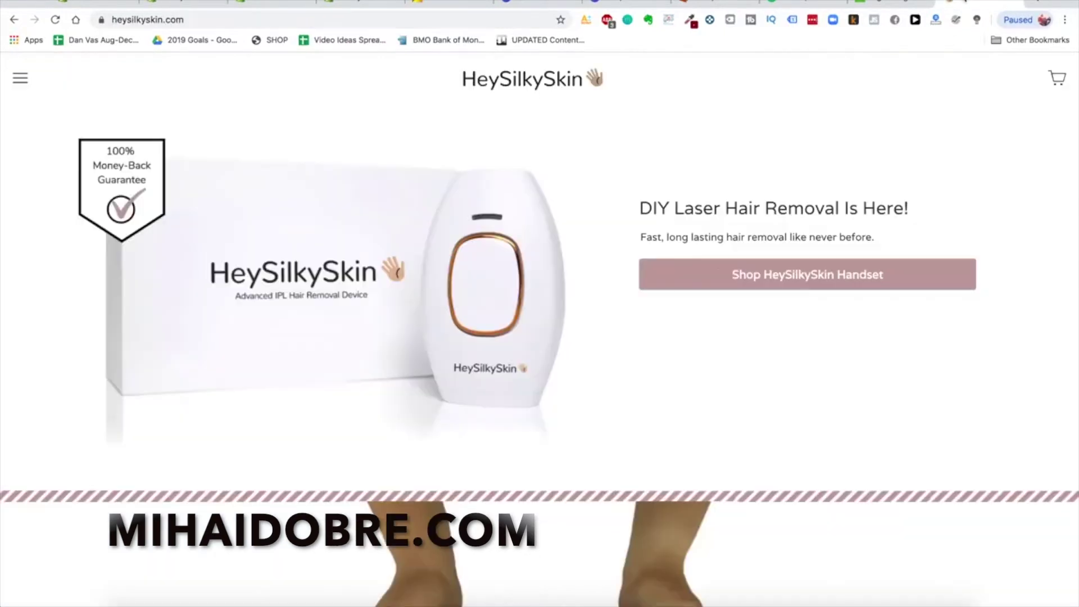
{"action": "left_click", "coordinate": [702, 268]}
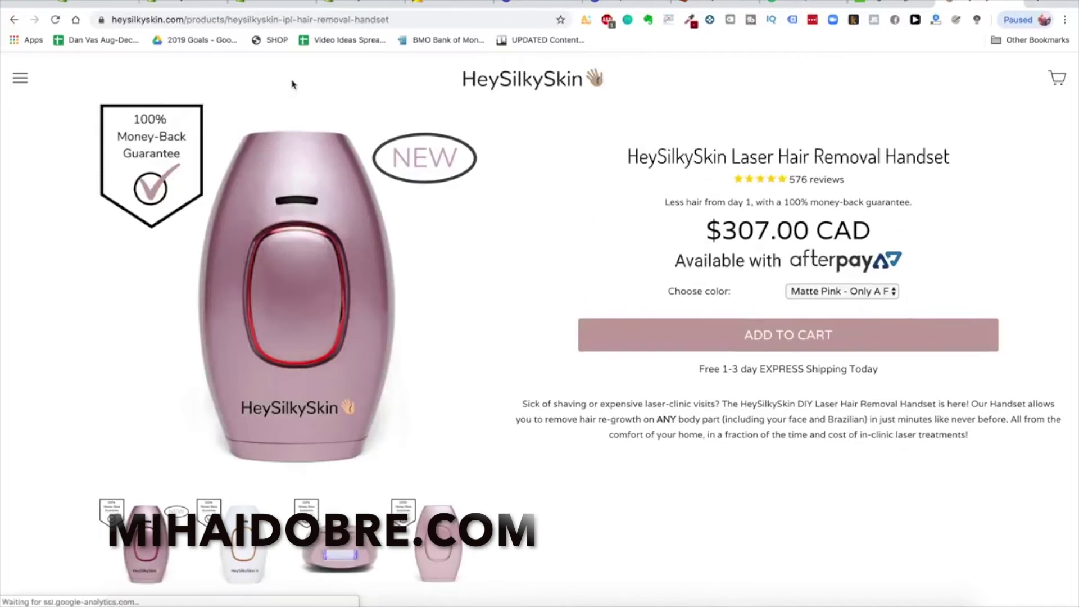
{"action": "left_click", "coordinate": [275, 5]}
{"action": "left_click", "coordinate": [333, 5]}
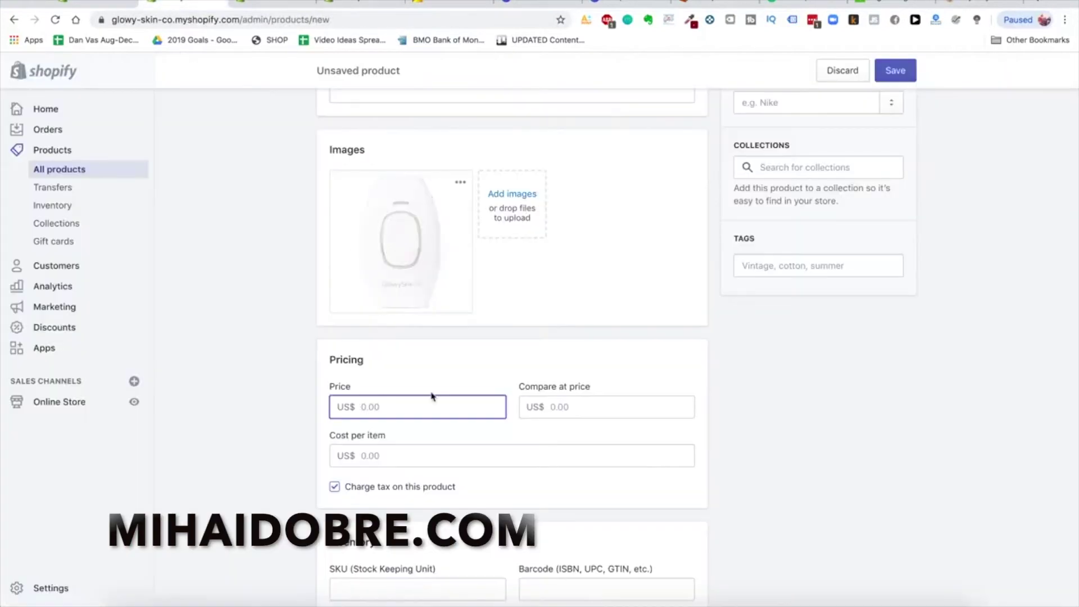
Set the price to 229.99 and the compare-at price to 499.99
{"action": "type", "text": "29"}
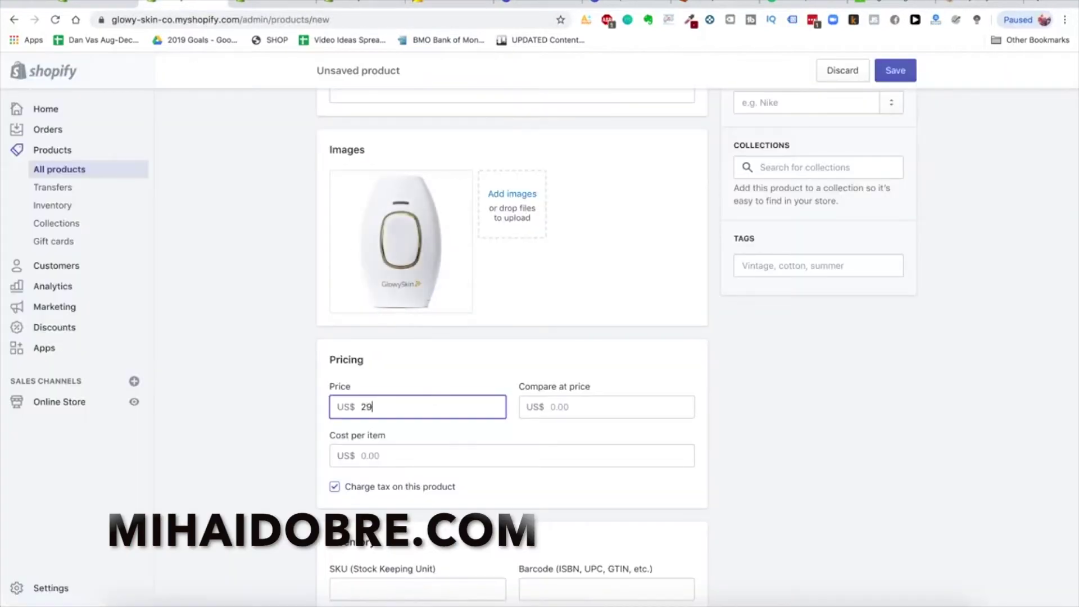
{"action": "type", "text": "29.99"}
{"action": "left_click", "coordinate": [598, 440]}
{"action": "left_click", "coordinate": [593, 405]}
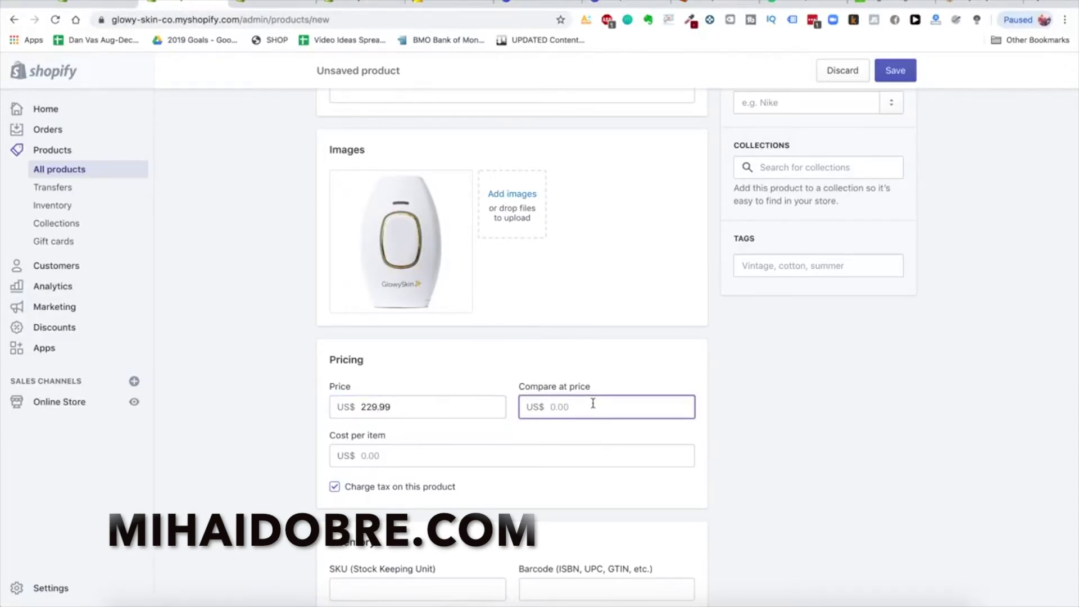
{"action": "type", "text": "49"}
{"action": "left_click", "coordinate": [460, 389]}
{"action": "scroll", "coordinate": [609, 392], "scroll_direction": "down", "scroll_amount": 3}
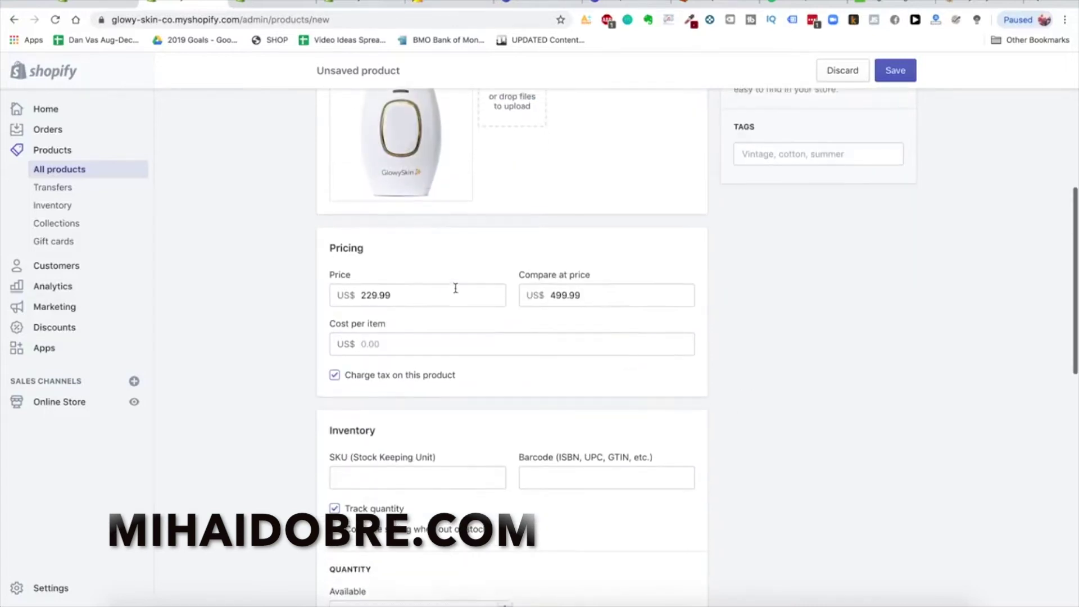
{"action": "scroll", "coordinate": [424, 388], "scroll_direction": "up", "scroll_amount": 4}
{"action": "left_click_drag", "start_coordinate": [361, 451], "coordinate": [424, 449]}
{"action": "left_click", "coordinate": [238, 432]}
Set the available inventory quantity to 100000 units
{"action": "scroll", "coordinate": [266, 476], "scroll_direction": "down", "scroll_amount": 2}
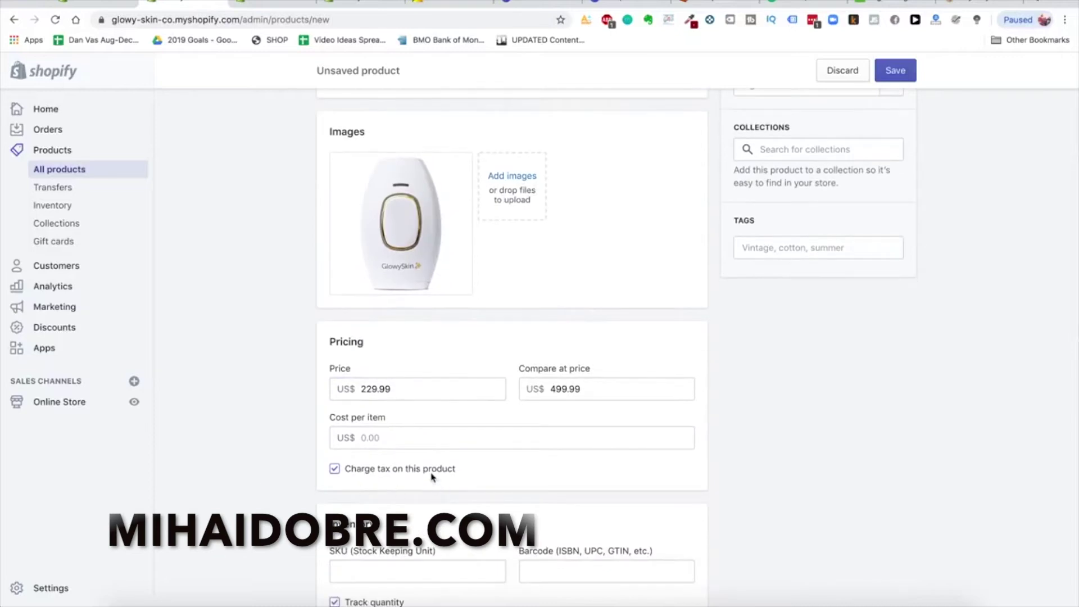
{"action": "scroll", "coordinate": [289, 414], "scroll_direction": "down", "scroll_amount": 4}
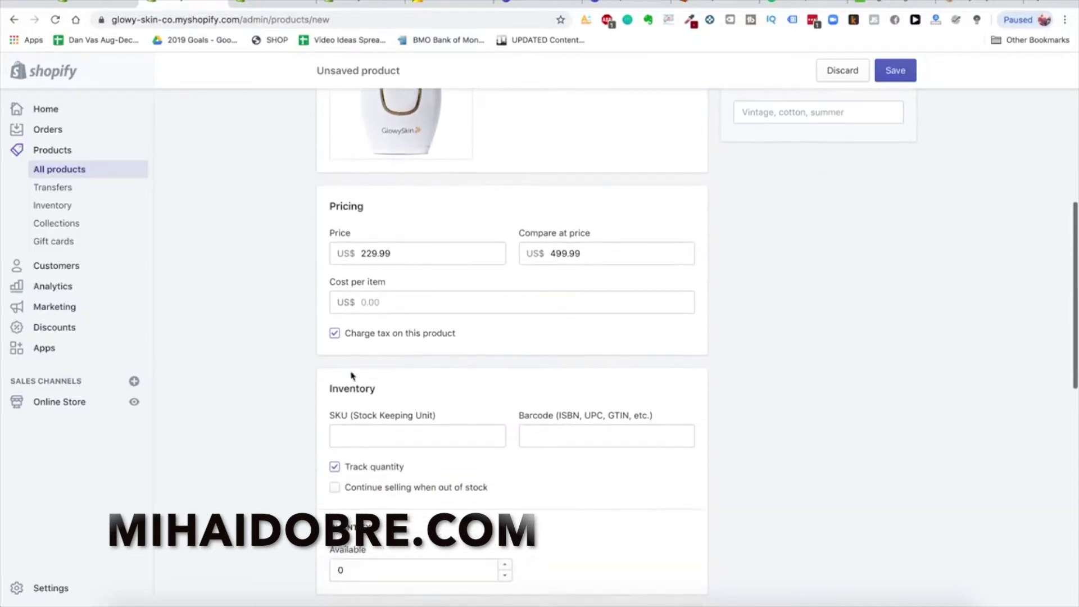
{"action": "scroll", "coordinate": [410, 332], "scroll_direction": "up", "scroll_amount": 1}
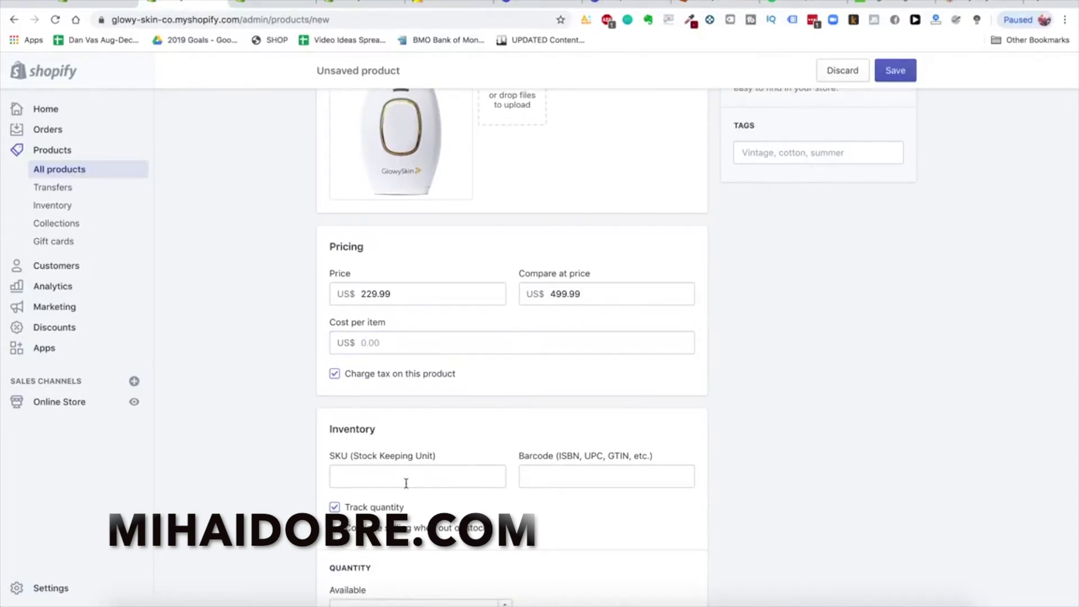
{"action": "scroll", "coordinate": [545, 436], "scroll_direction": "down", "scroll_amount": 8}
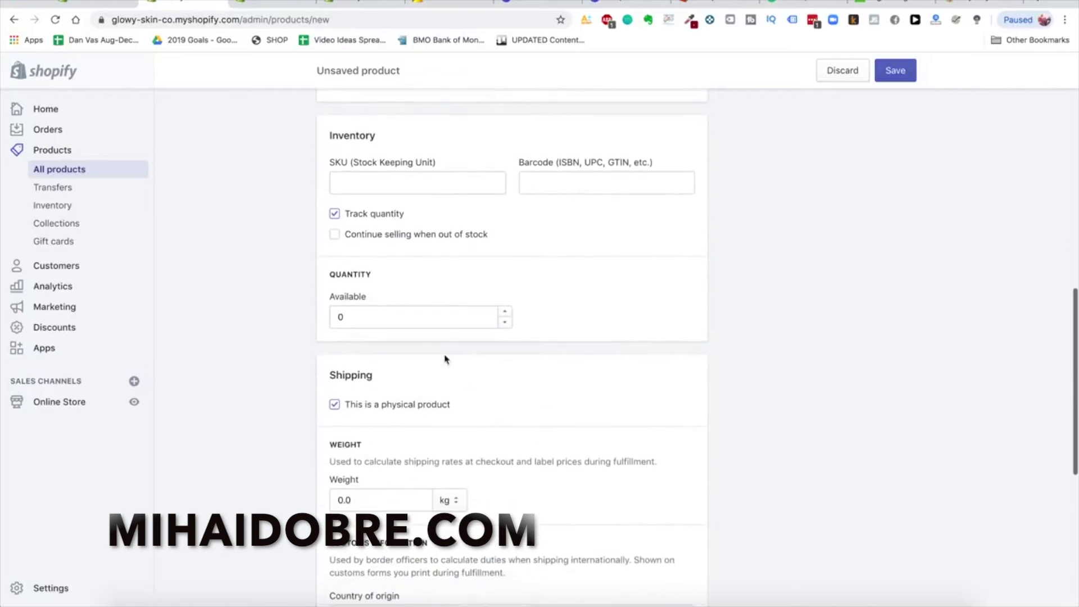
{"action": "double_click", "coordinate": [401, 320]}
{"action": "type", "text": "100000"}
{"action": "left_click", "coordinate": [255, 351]}
Set the product's shipping weight to 100.0 g
{"action": "scroll", "coordinate": [270, 410], "scroll_direction": "down", "scroll_amount": 3}
{"action": "scroll", "coordinate": [427, 281], "scroll_direction": "down", "scroll_amount": 1}
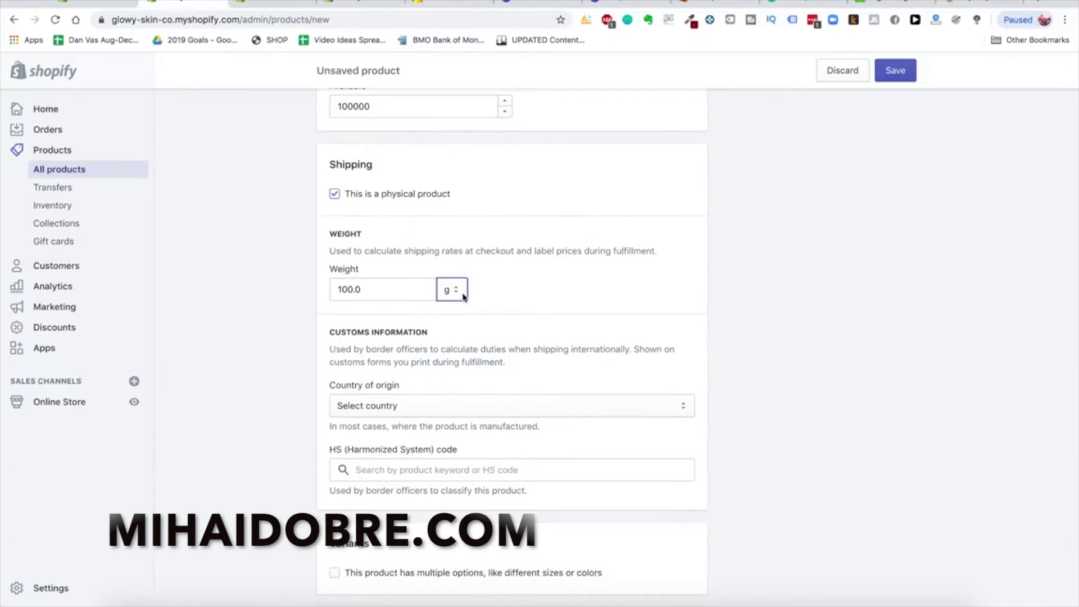
{"action": "left_click", "coordinate": [464, 296]}
{"action": "left_click", "coordinate": [397, 299]}
{"action": "scroll", "coordinate": [309, 299], "scroll_direction": "down", "scroll_amount": 1}
{"action": "scroll", "coordinate": [310, 299], "scroll_direction": "up", "scroll_amount": 1}
{"action": "scroll", "coordinate": [309, 299], "scroll_direction": "down", "scroll_amount": 2}
{"action": "scroll", "coordinate": [309, 299], "scroll_direction": "up", "scroll_amount": 2}
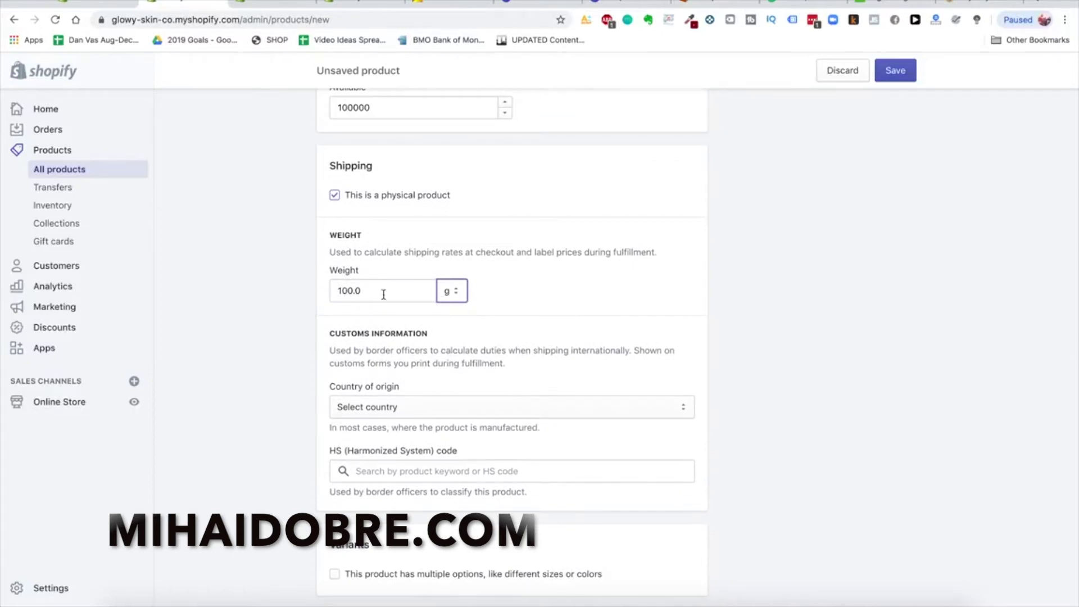
{"action": "left_click", "coordinate": [382, 290]}
{"action": "left_click", "coordinate": [328, 299]}
{"action": "scroll", "coordinate": [286, 363], "scroll_direction": "down", "scroll_amount": 2}
{"action": "scroll", "coordinate": [354, 176], "scroll_direction": "up", "scroll_amount": 1}
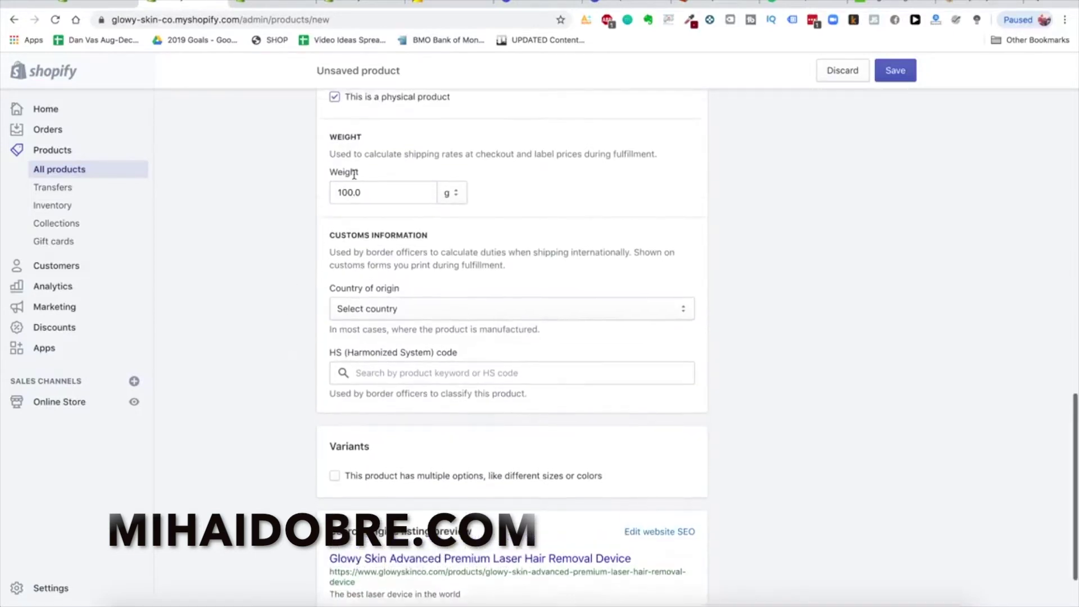
{"action": "scroll", "coordinate": [279, 327], "scroll_direction": "down", "scroll_amount": 2}
{"action": "scroll", "coordinate": [274, 314], "scroll_direction": "down", "scroll_amount": 1}
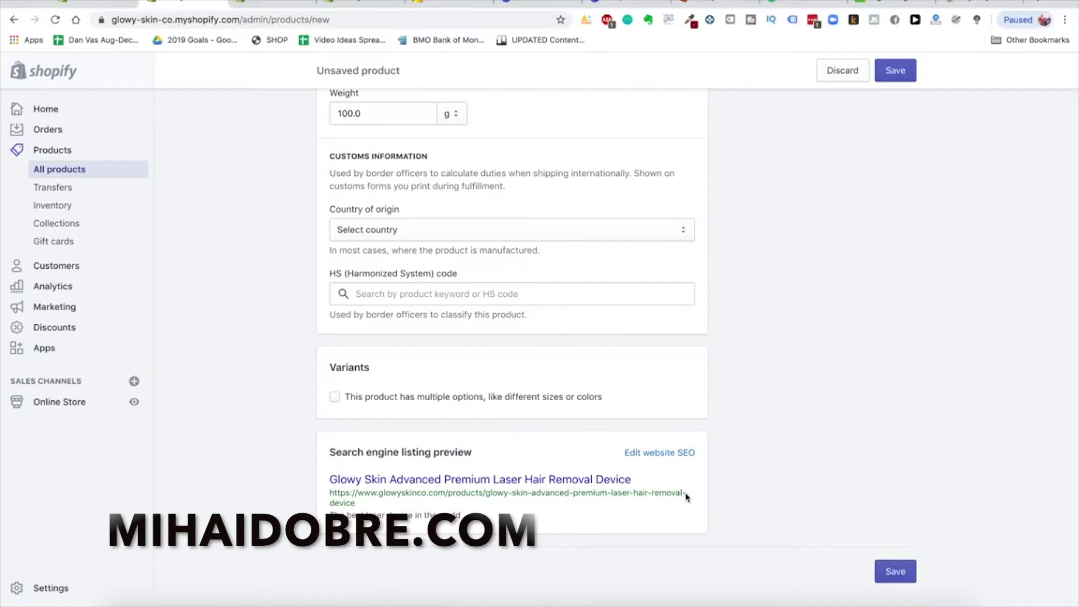
Set the search listing page title to 'The Best DIY Hair Removal Device In The World - Glowy Skin'
{"action": "left_click", "coordinate": [657, 453]}
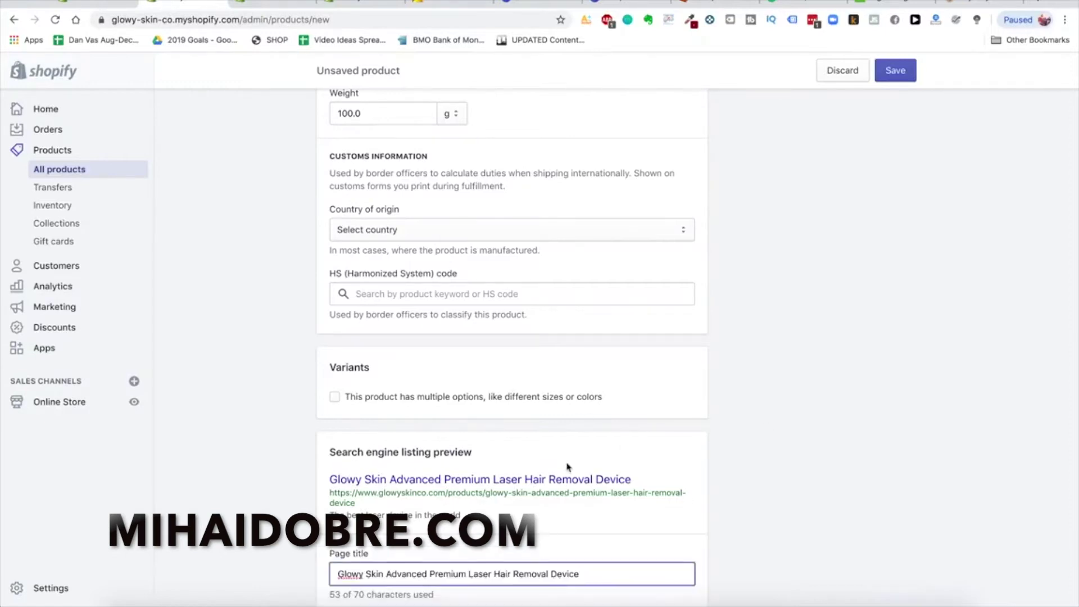
{"action": "scroll", "coordinate": [568, 466], "scroll_direction": "down", "scroll_amount": 5}
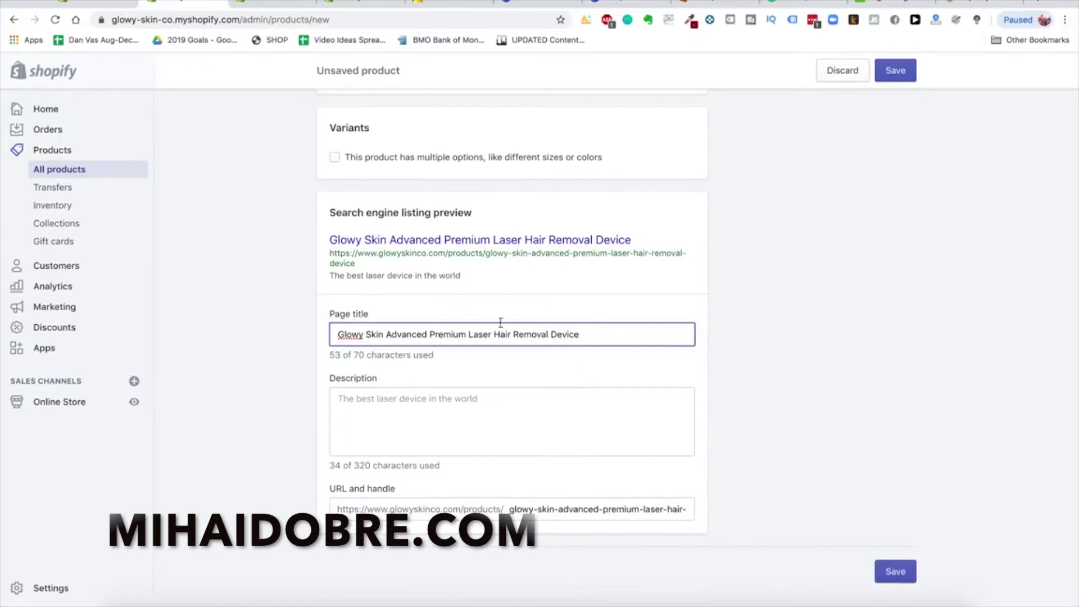
{"action": "triple_click", "coordinate": [443, 330]}
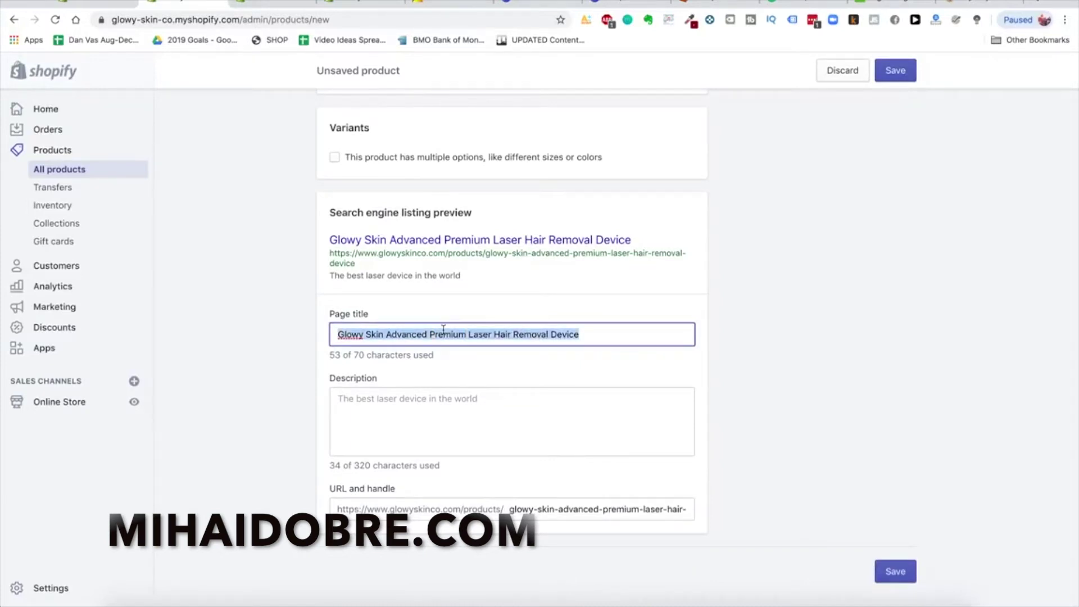
{"action": "type", "text": "The Best DIY Hair Removal Device In The World - Gl"}
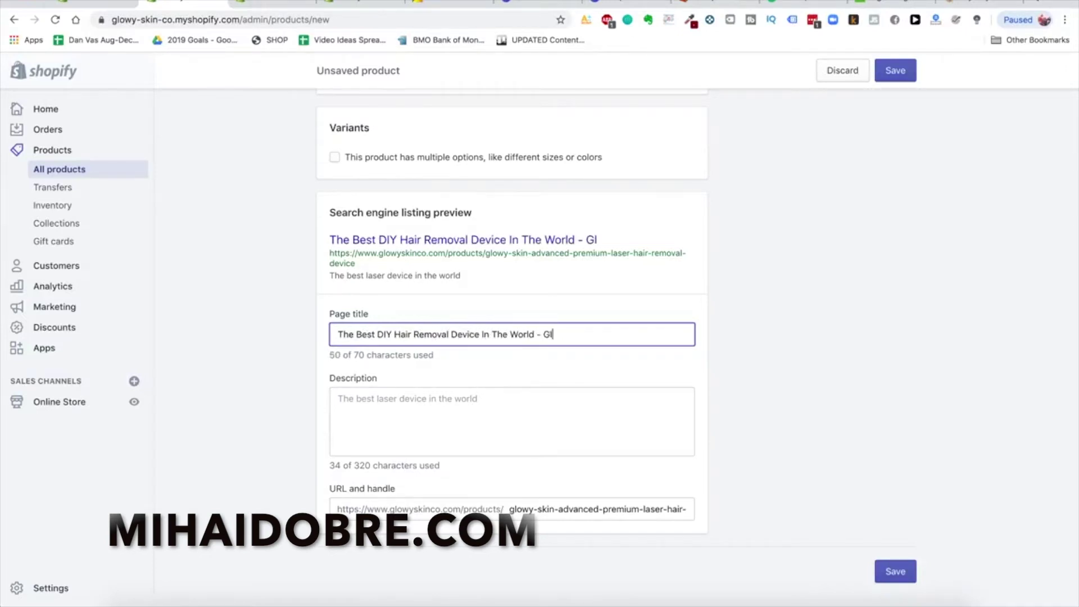
{"action": "type", "text": "owy Skin"}
Write the meta description 'The Best DIY Laser Hair Removal Device For Home Use'
{"action": "left_click", "coordinate": [479, 429]}
{"action": "double_click", "coordinate": [477, 408]}
{"action": "key", "text": "ctrl+a"}
{"action": "key", "text": "BackSpace"}
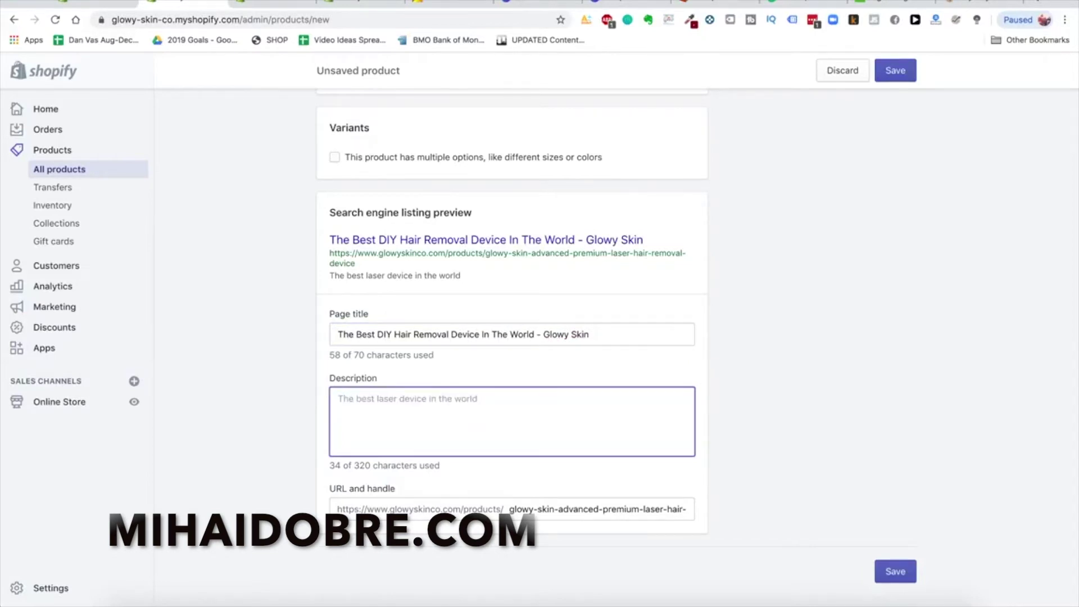
{"action": "type", "text": "DIY"}
{"action": "key", "text": "ctrl+a"}
{"action": "type", "text": "The Best DIY Hair Re"}
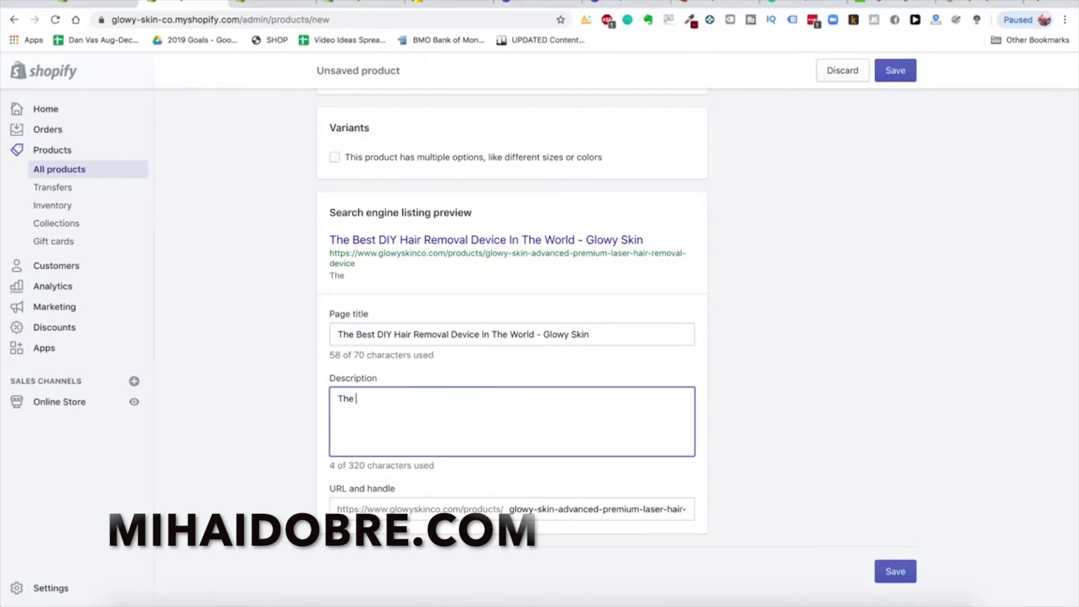
{"action": "key", "text": "BackSpace"}
{"action": "key", "text": "BackSpace"}
{"action": "key", "text": "BackSpace"}
{"action": "key", "text": "BackSpace"}
{"action": "key", "text": "BackSpace"}
{"action": "key", "text": "BackSpace"}
{"action": "key", "text": "BackSpace"}
{"action": "type", "text": "Laser Hair Removal Device For Hai"}
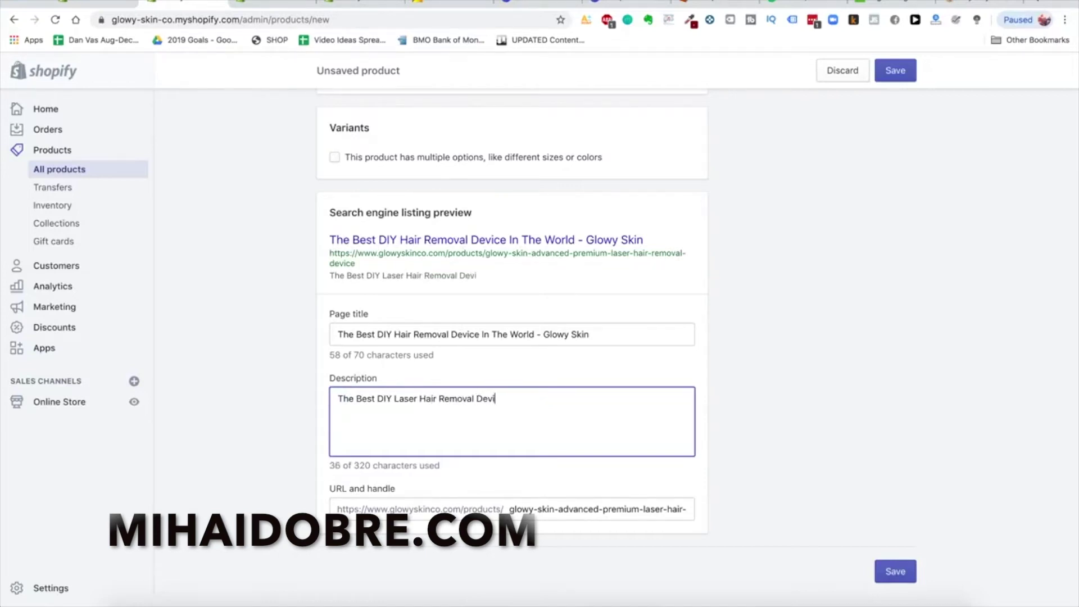
{"action": "key", "text": "BackSpace"}
{"action": "key", "text": "BackSpace"}
{"action": "key", "text": "BackSpace"}
{"action": "type", "text": "Home Use"}
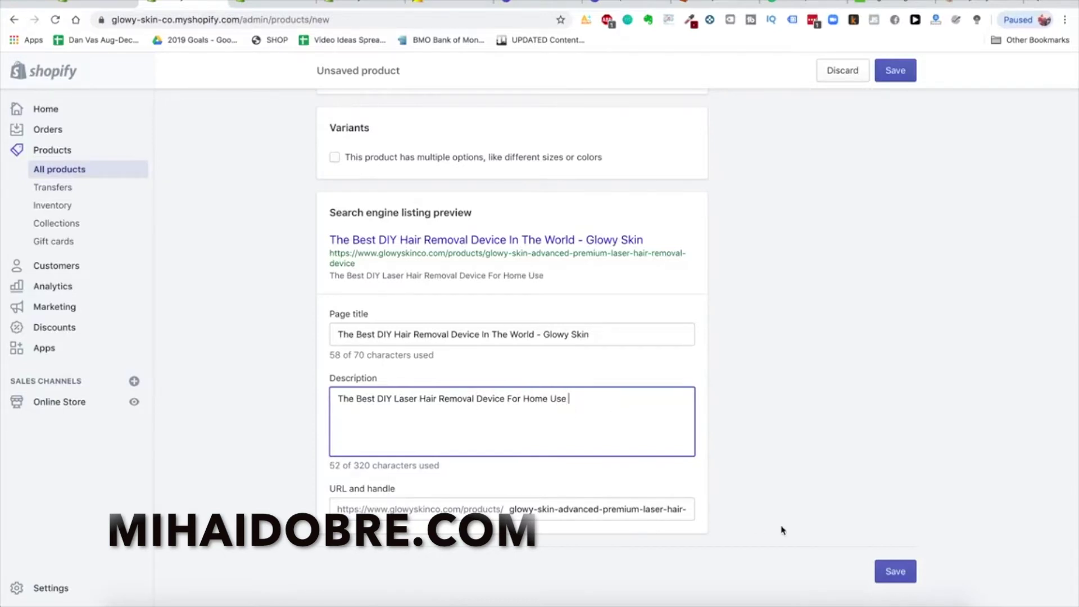
{"action": "left_click", "coordinate": [768, 448]}
{"action": "scroll", "coordinate": [512, 516], "scroll_direction": "up", "scroll_amount": 1}
{"action": "scroll", "coordinate": [570, 438], "scroll_direction": "up", "scroll_amount": 15}
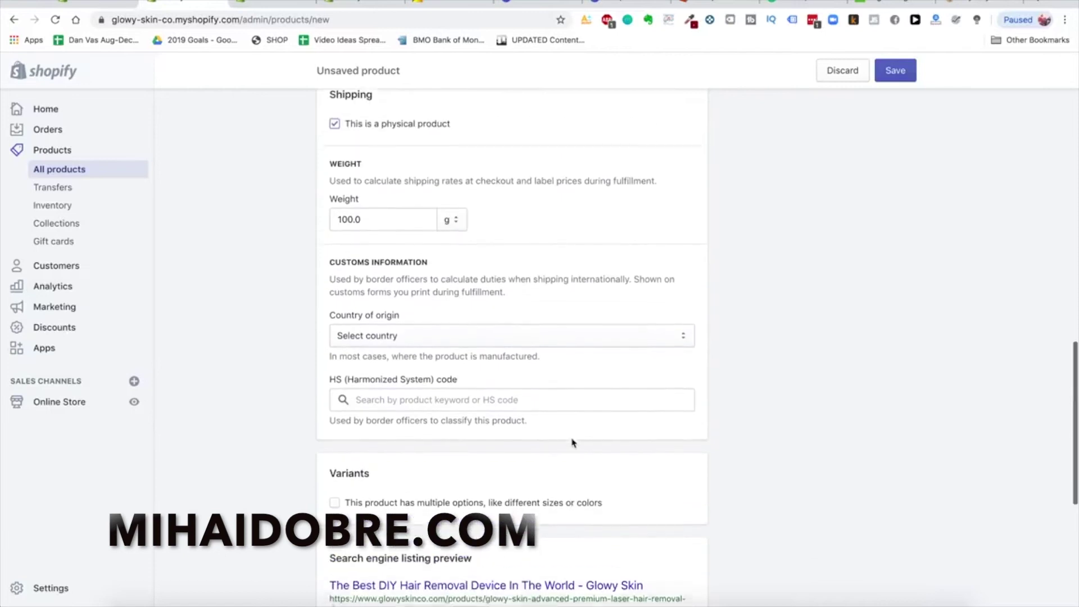
{"action": "scroll", "coordinate": [571, 443], "scroll_direction": "up", "scroll_amount": 8}
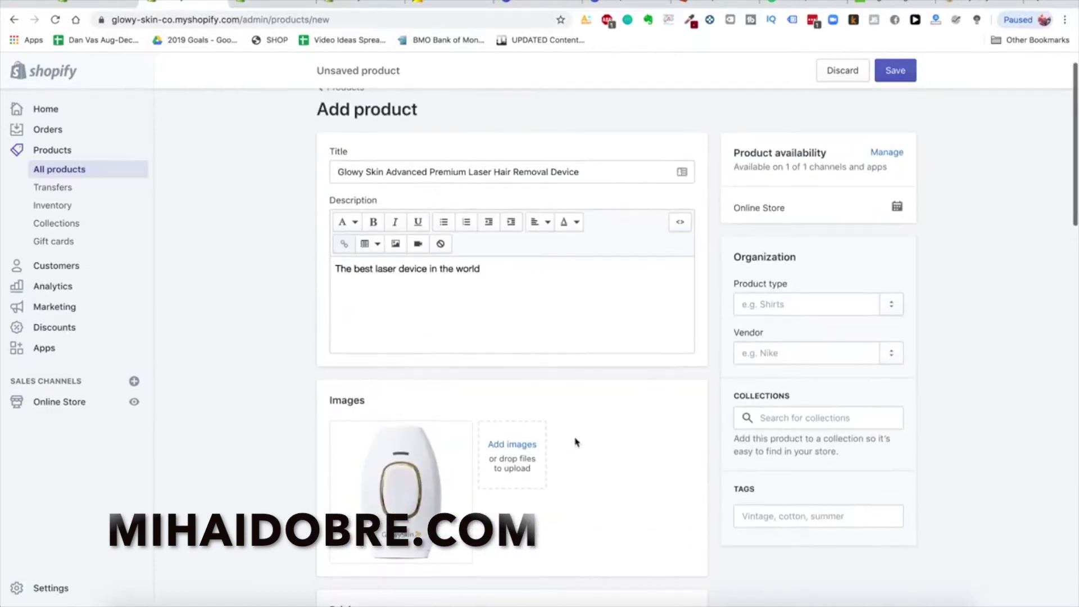
{"action": "scroll", "coordinate": [731, 434], "scroll_direction": "down", "scroll_amount": 1}
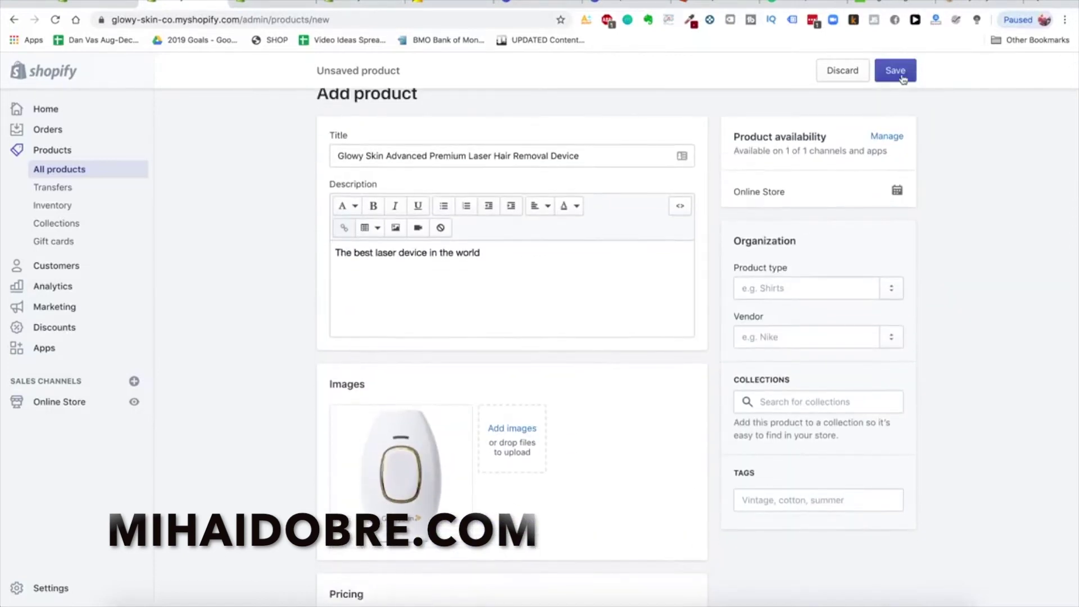
Save the new laser hair removal device product and view it on the online store
{"action": "left_click", "coordinate": [894, 71]}
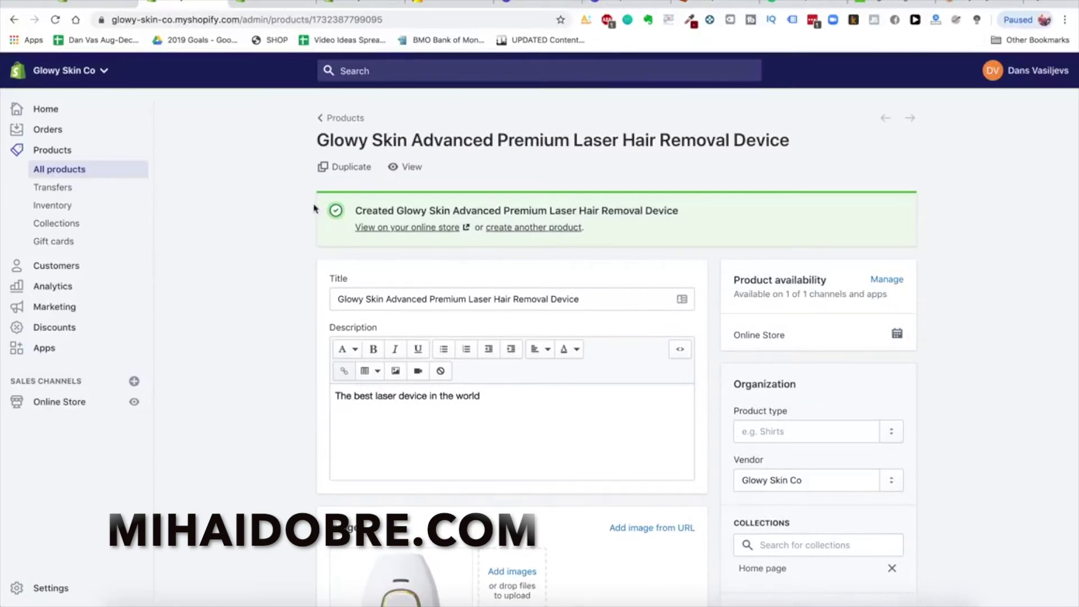
{"action": "scroll", "coordinate": [277, 252], "scroll_direction": "down", "scroll_amount": 3}
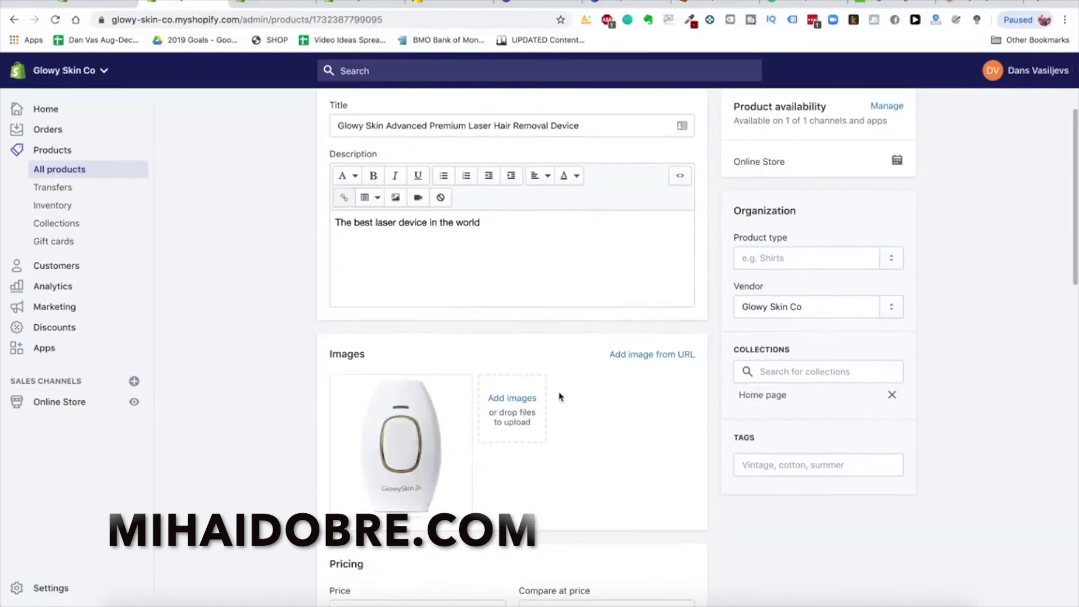
{"action": "scroll", "coordinate": [559, 396], "scroll_direction": "up", "scroll_amount": 3}
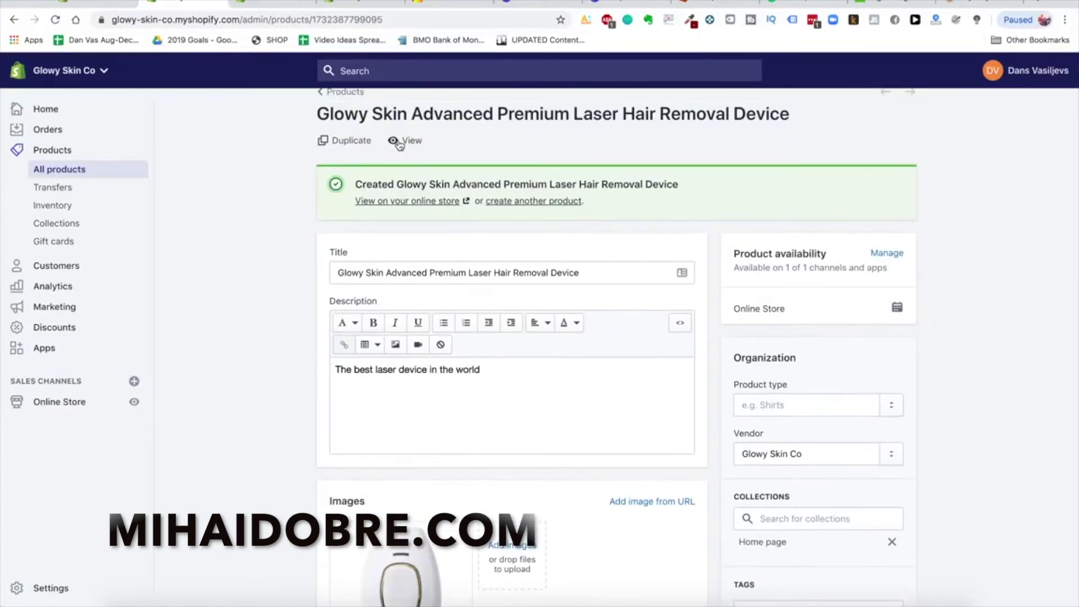
{"action": "left_click", "coordinate": [398, 142]}
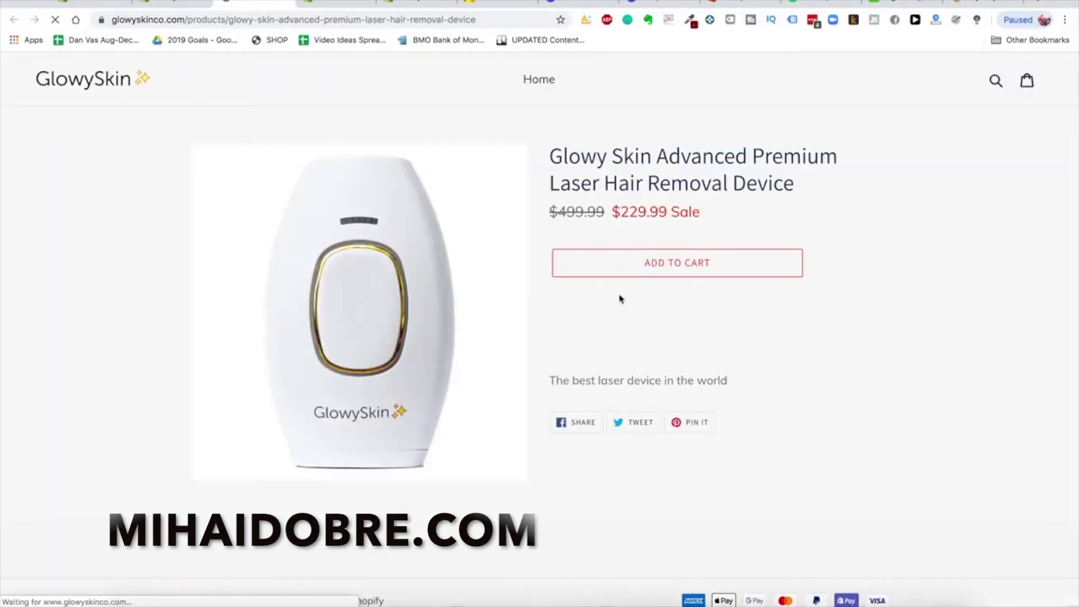
Scroll through the live storefront product page to check its sale price
{"action": "scroll", "coordinate": [636, 328], "scroll_direction": "down", "scroll_amount": 3}
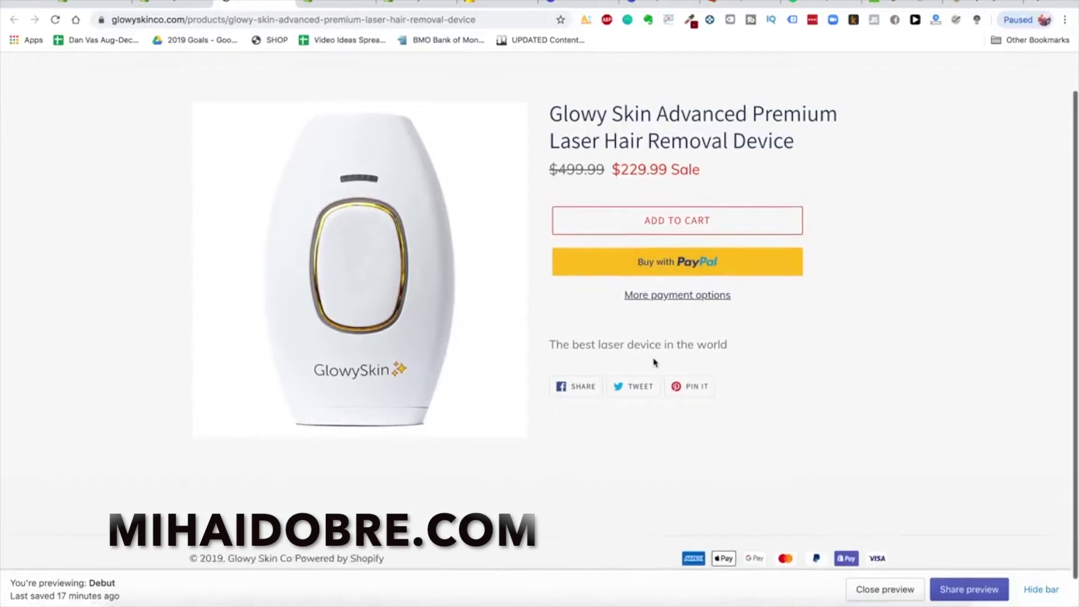
{"action": "scroll", "coordinate": [660, 251], "scroll_direction": "down", "scroll_amount": 1}
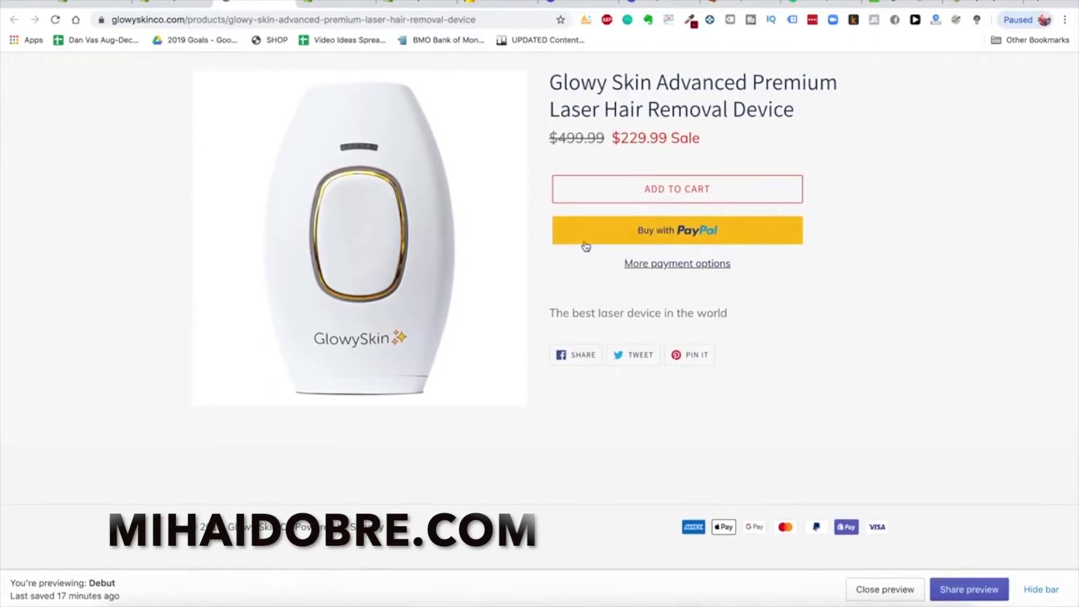
{"action": "scroll", "coordinate": [706, 344], "scroll_direction": "up", "scroll_amount": 4}
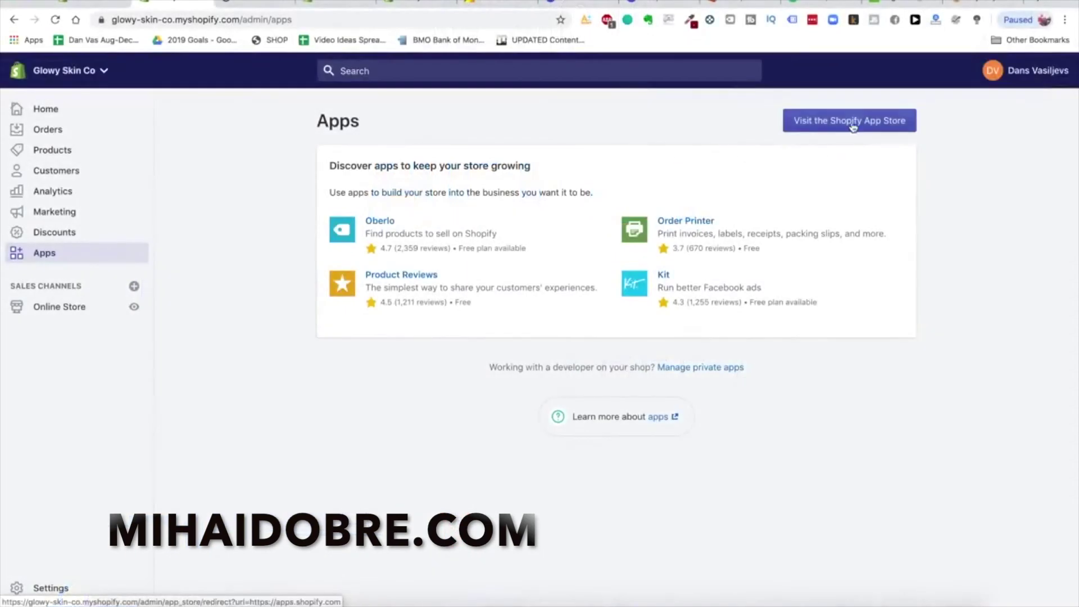
Search the Shopify App Store for 'order lookup'
{"action": "left_click", "coordinate": [852, 125]}
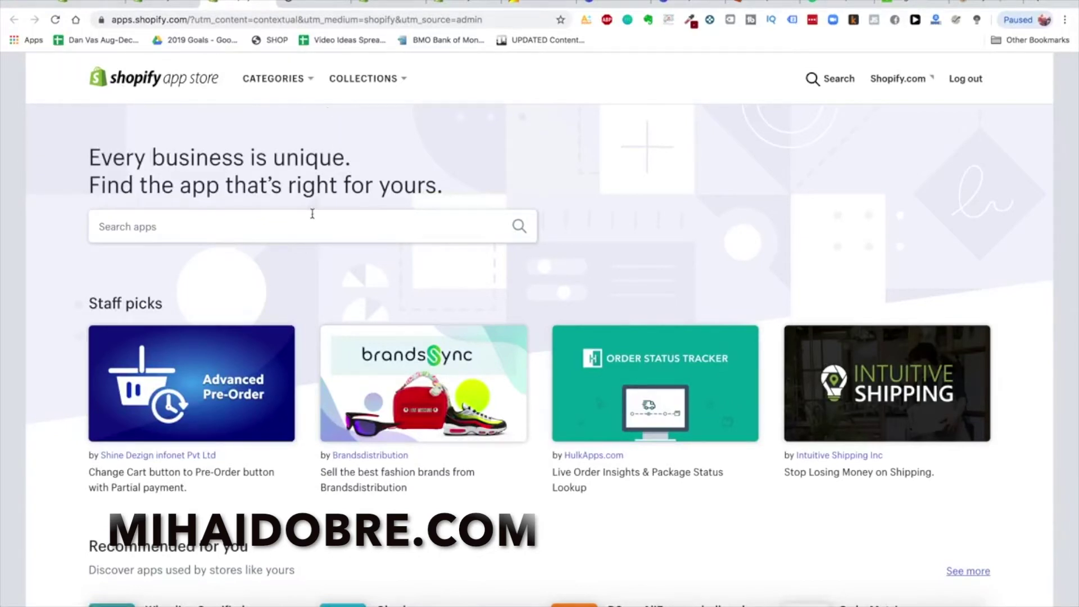
{"action": "left_click", "coordinate": [172, 7]}
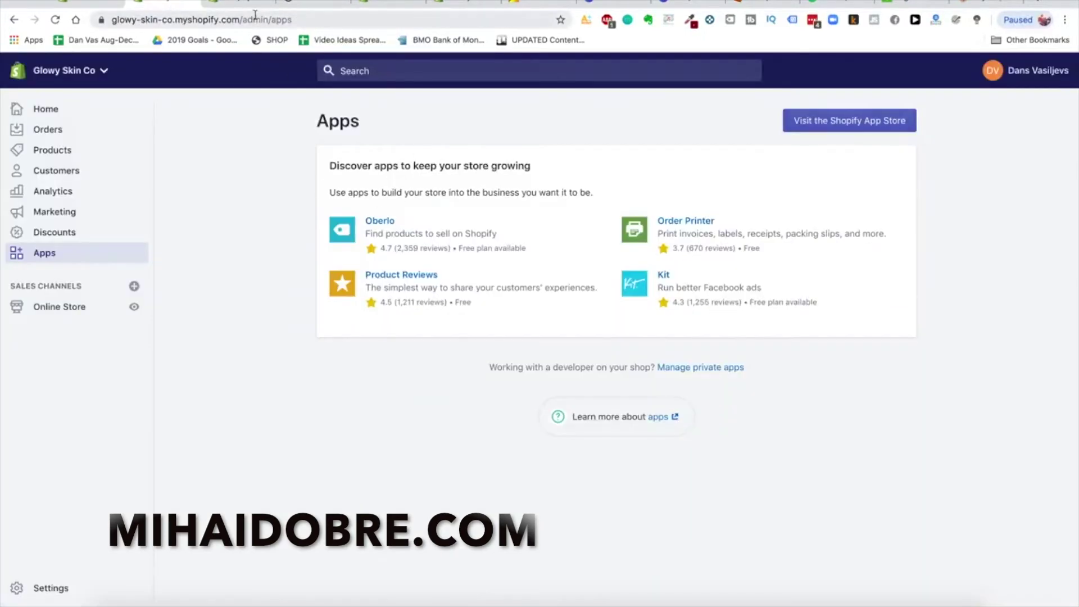
{"action": "left_click", "coordinate": [239, 7]}
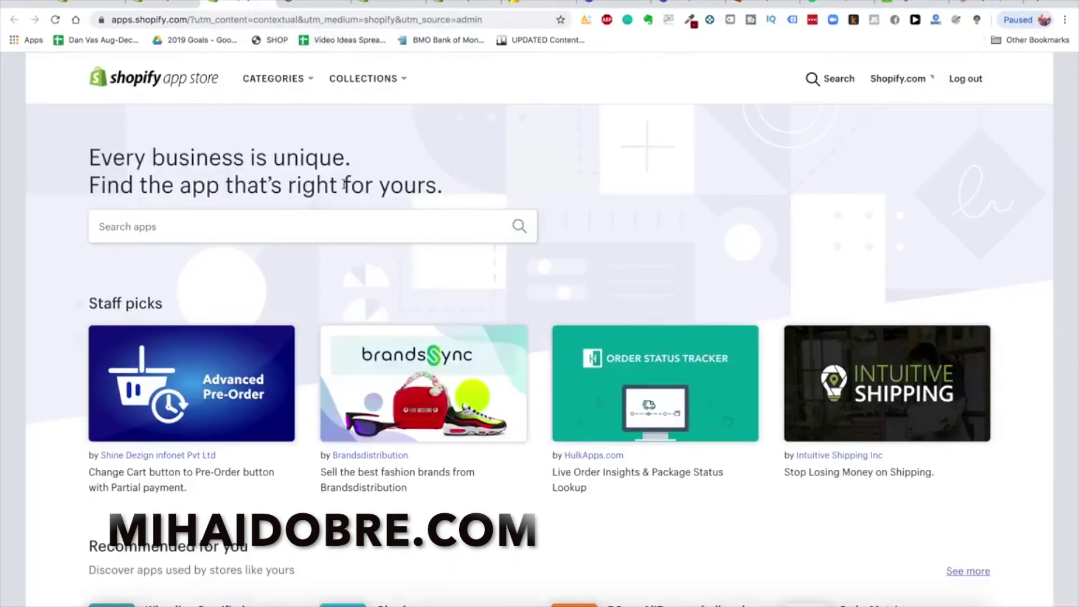
{"action": "left_click", "coordinate": [287, 226]}
{"action": "type", "text": "order lookup"}
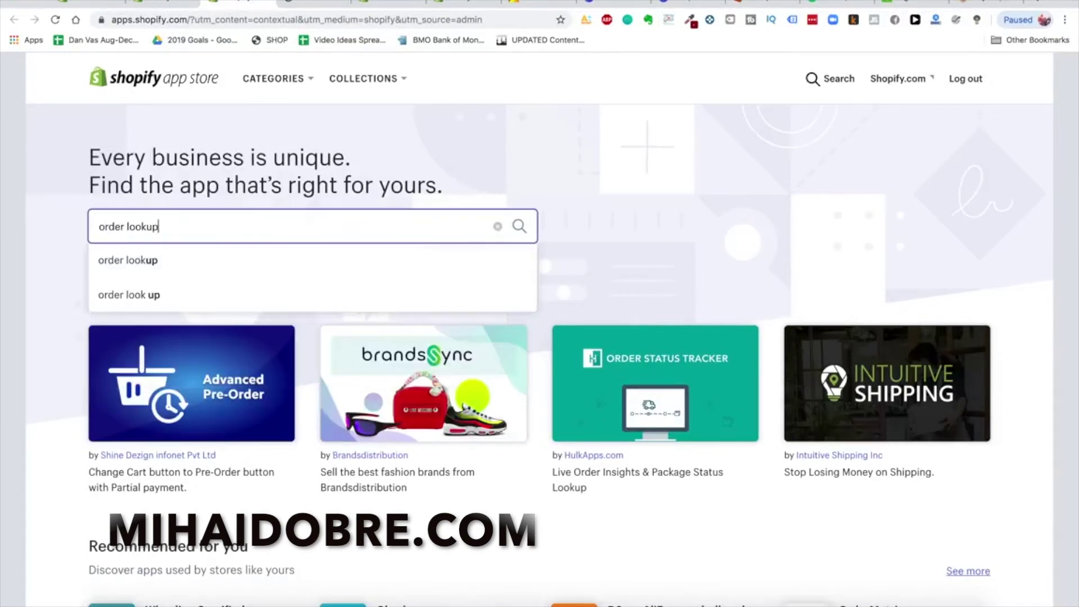
{"action": "key", "text": "Return"}
Install Order Lookup on its 7-day free trial and return to the store's Apps list
{"action": "left_click", "coordinate": [358, 316]}
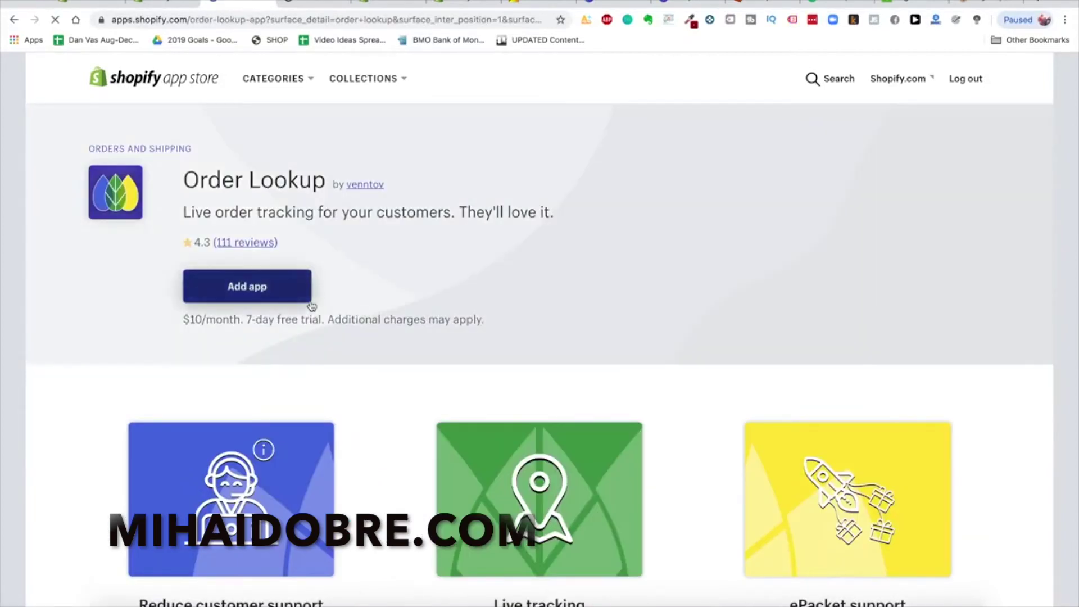
{"action": "left_click", "coordinate": [251, 285]}
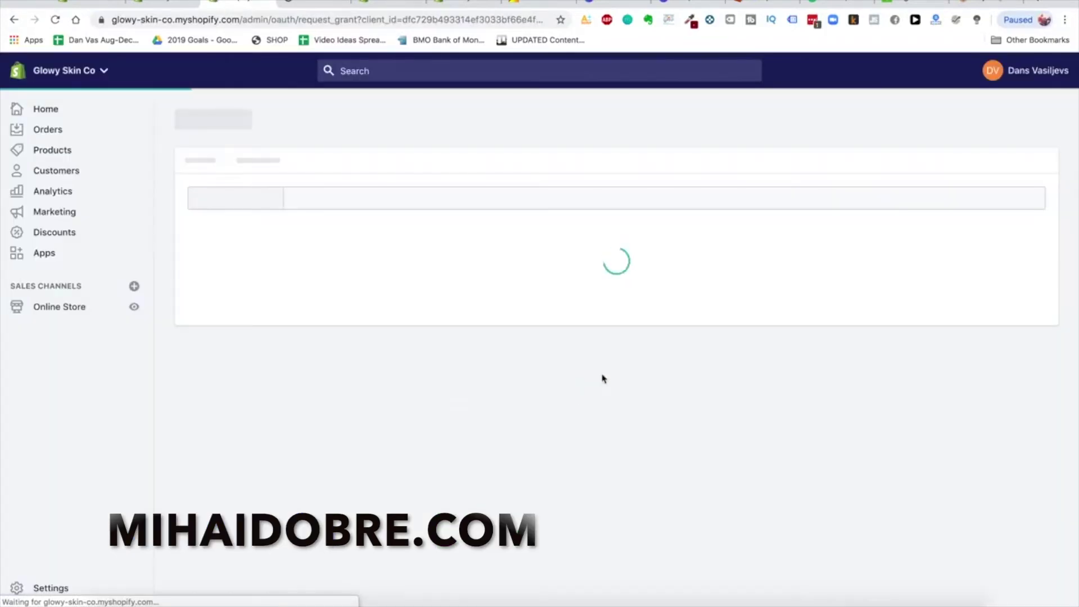
{"action": "left_click", "coordinate": [812, 546]}
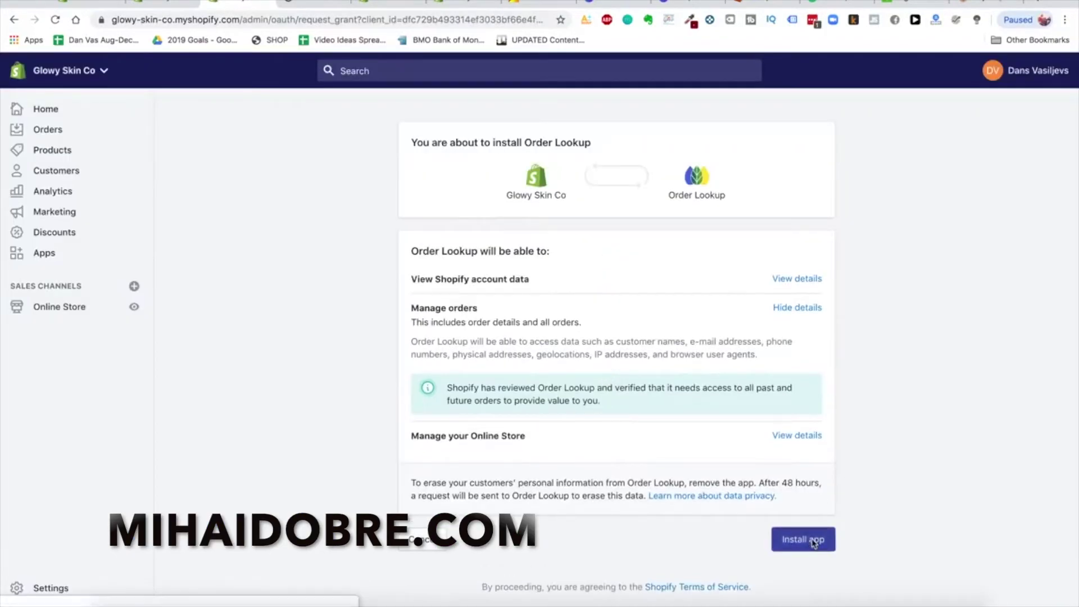
{"action": "left_click", "coordinate": [826, 303]}
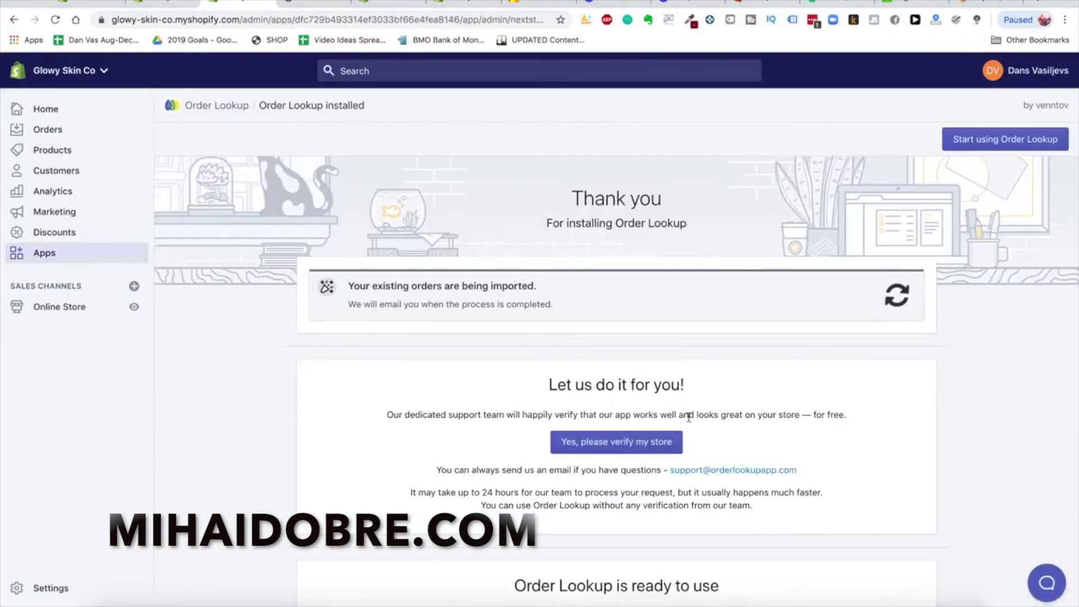
{"action": "scroll", "coordinate": [682, 313], "scroll_direction": "down", "scroll_amount": 3}
{"action": "scroll", "coordinate": [625, 338], "scroll_direction": "down", "scroll_amount": 1}
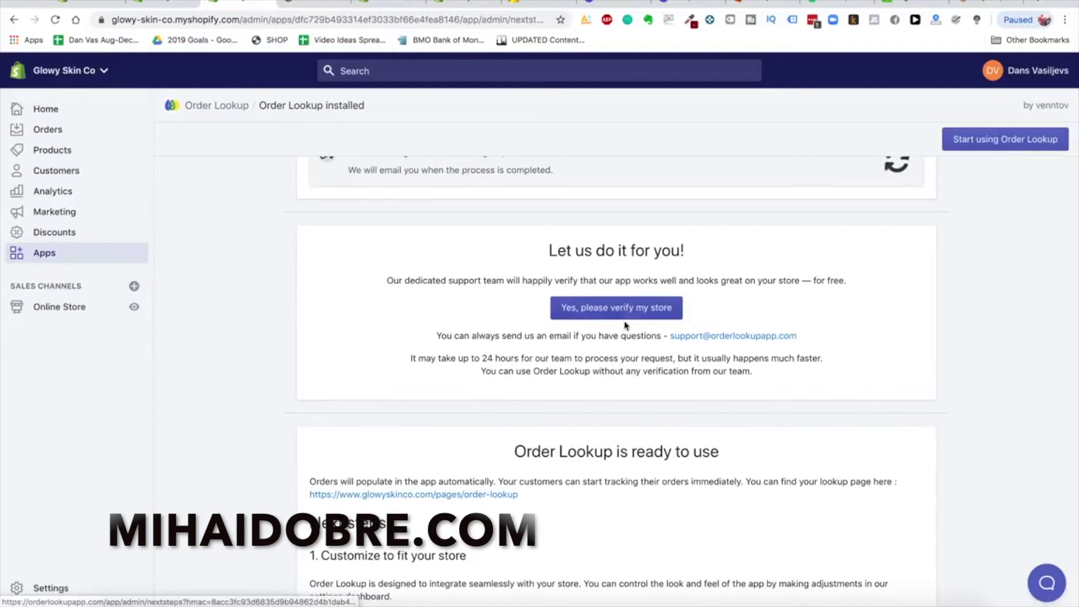
{"action": "scroll", "coordinate": [776, 345], "scroll_direction": "down", "scroll_amount": 5}
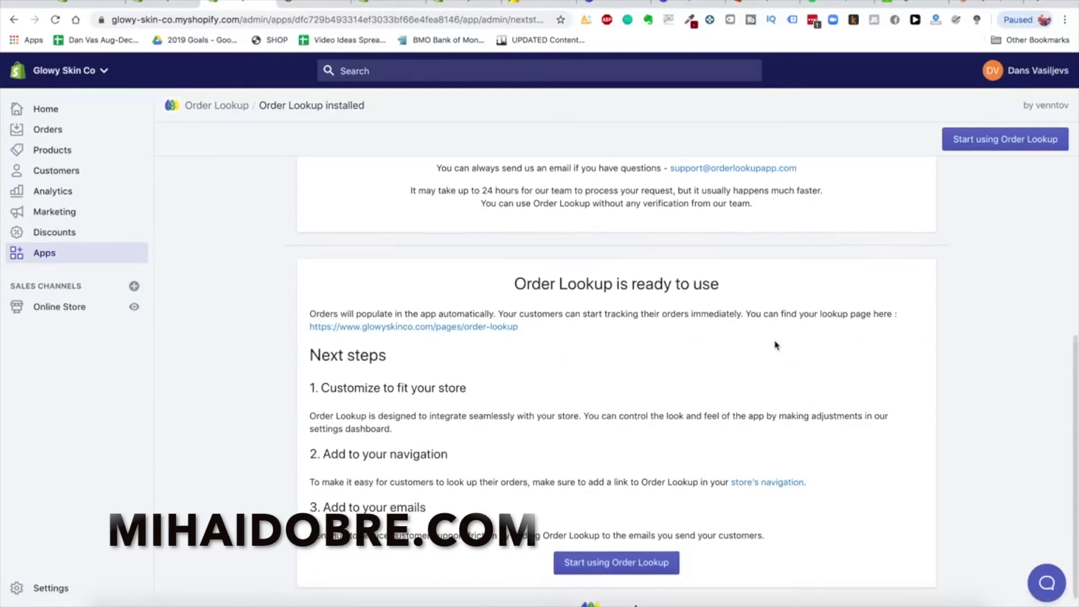
{"action": "scroll", "coordinate": [773, 345], "scroll_direction": "down", "scroll_amount": 1}
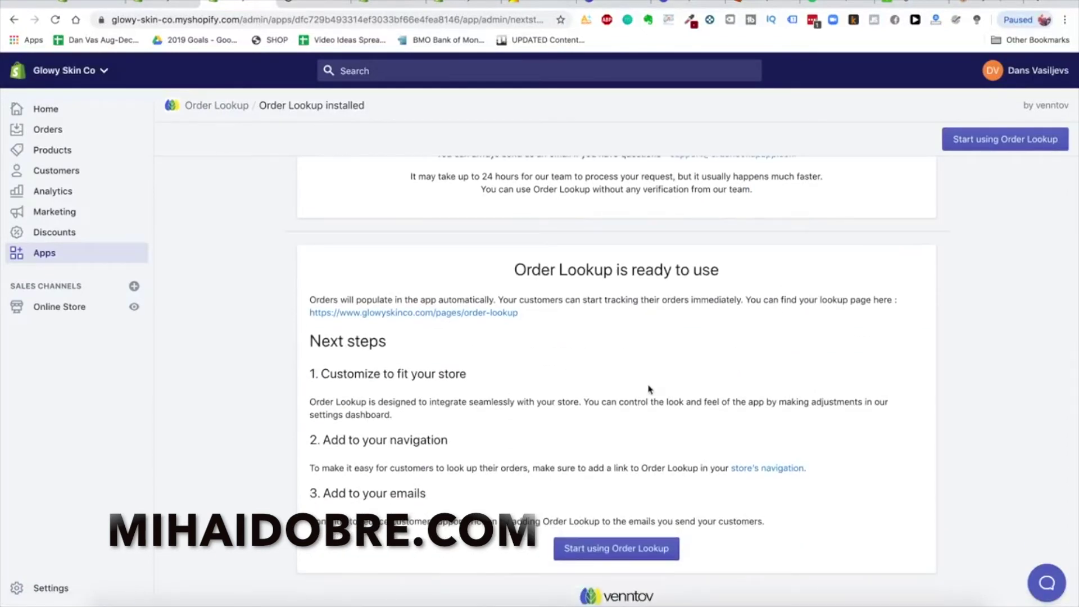
{"action": "scroll", "coordinate": [733, 348], "scroll_direction": "up", "scroll_amount": 10}
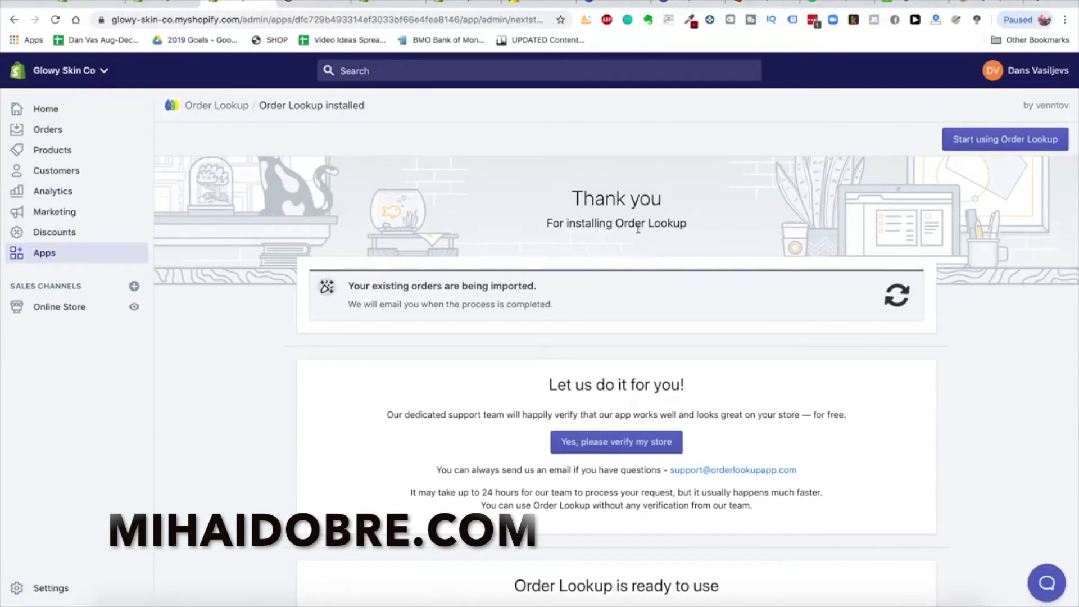
{"action": "left_click_drag", "start_coordinate": [615, 223], "coordinate": [687, 223]}
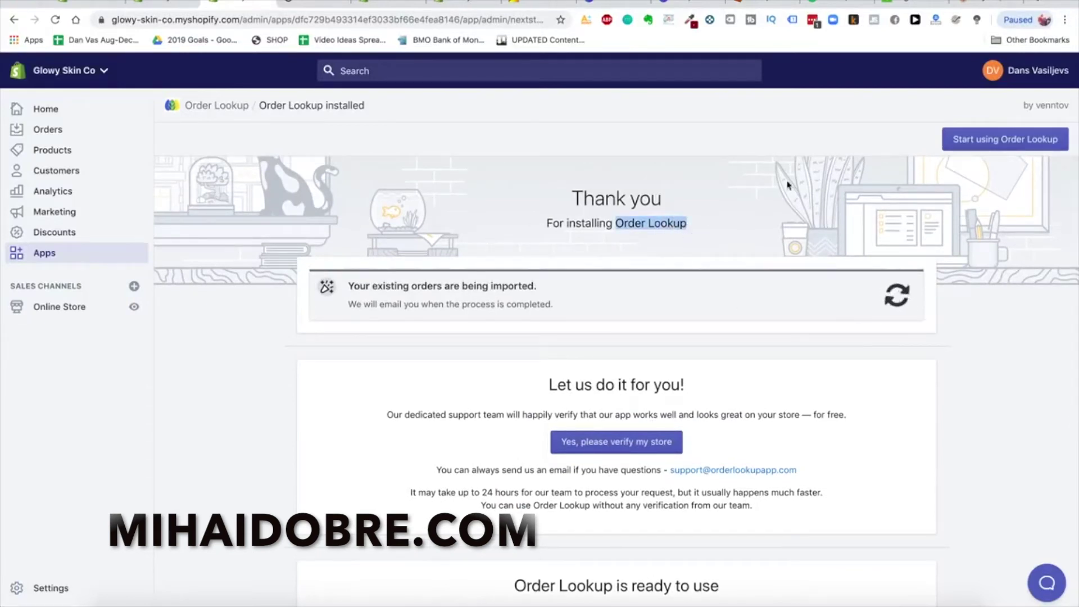
{"action": "left_click", "coordinate": [43, 256]}
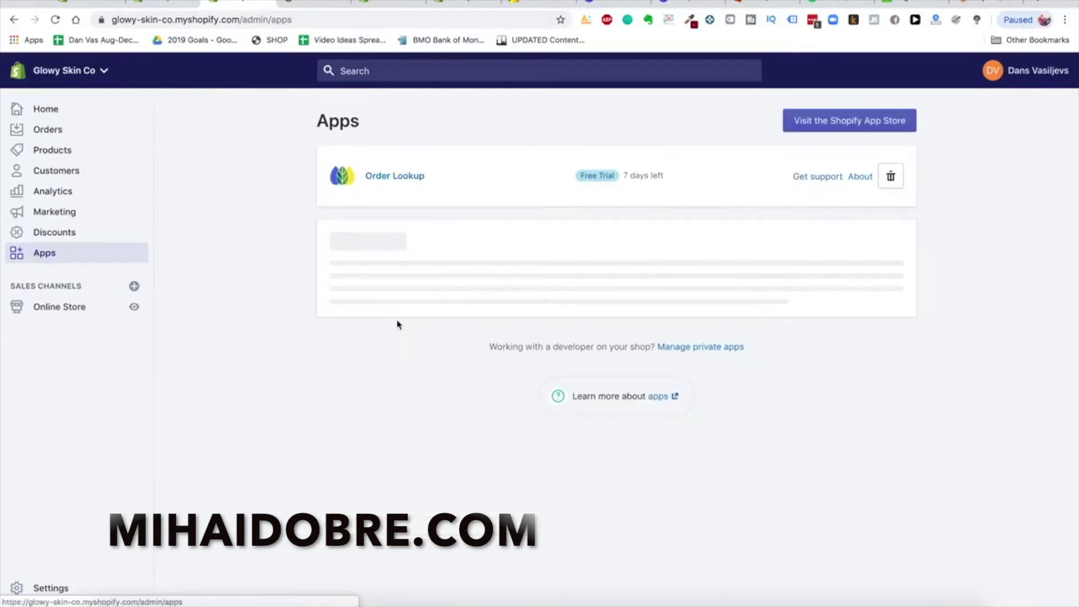
Search the App Store for 'help center' and install the HelpCenter app
{"action": "left_click", "coordinate": [846, 126]}
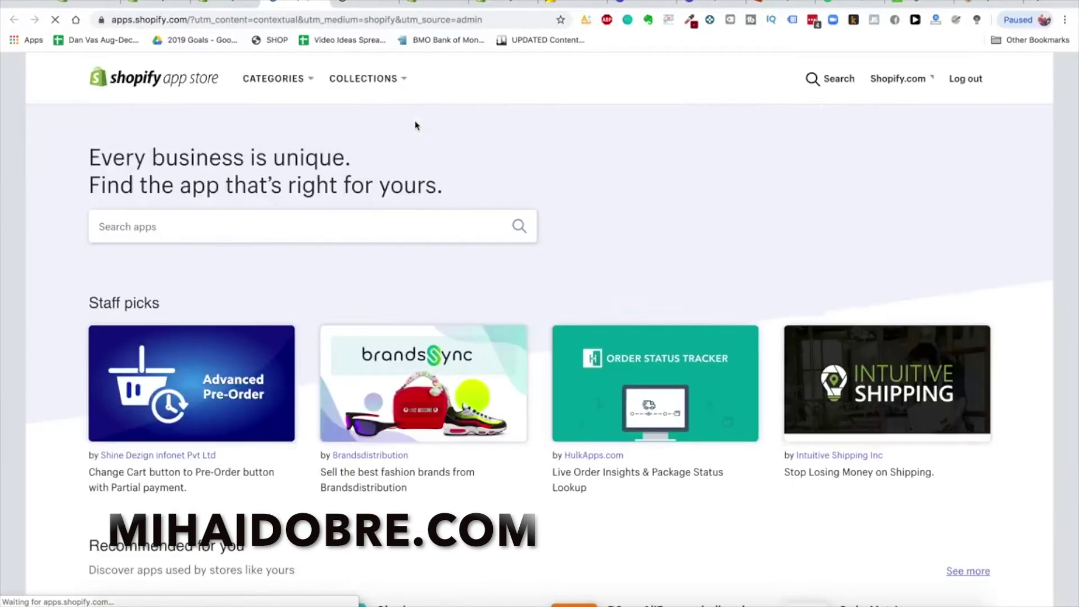
{"action": "left_click", "coordinate": [356, 231]}
{"action": "type", "text": "help center"}
{"action": "key", "text": "Return"}
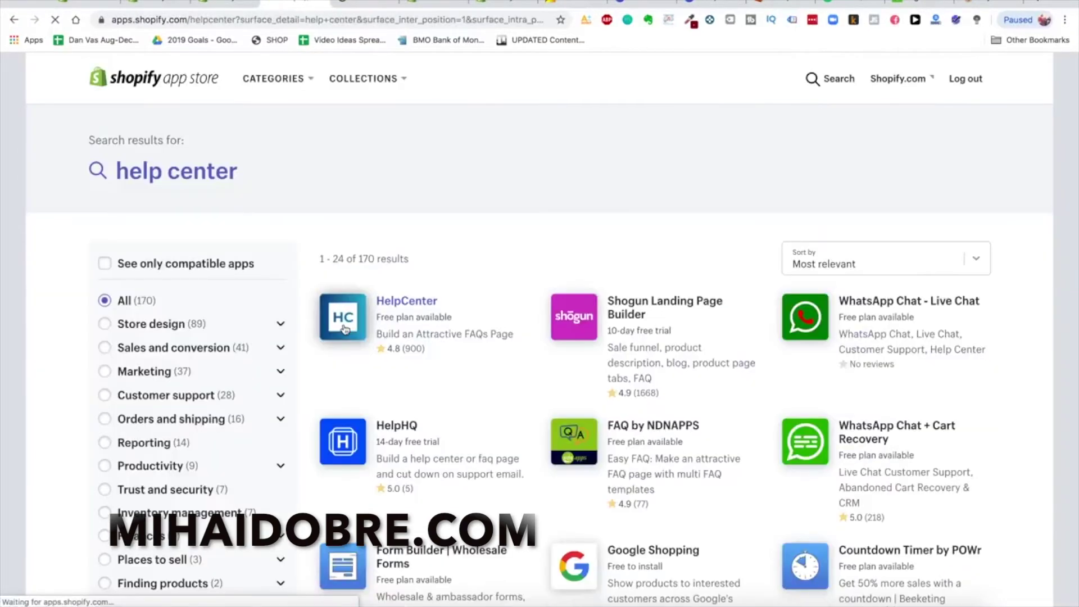
{"action": "left_click", "coordinate": [345, 330]}
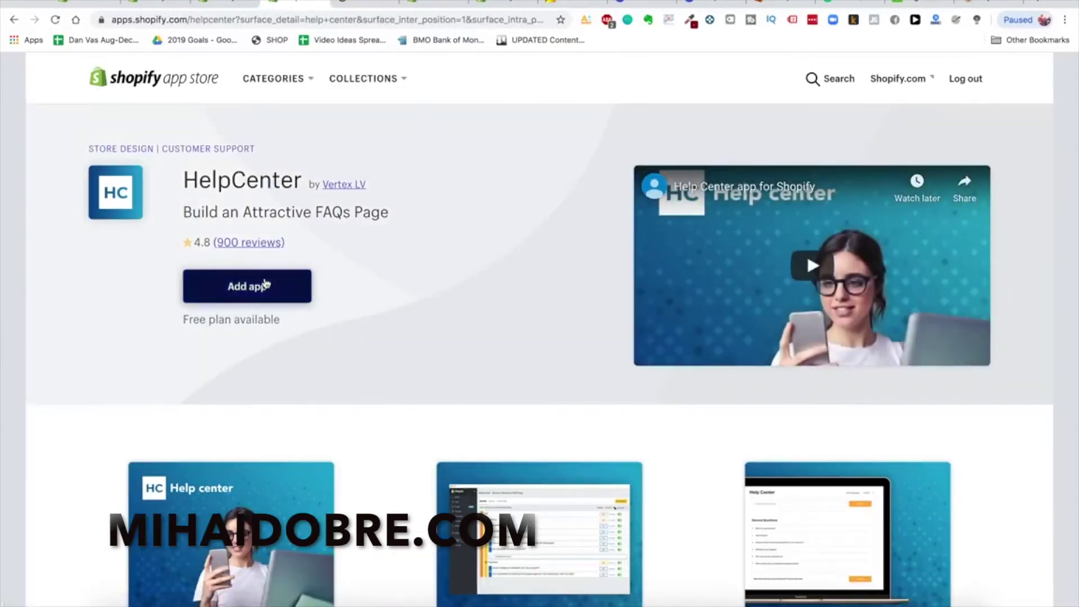
{"action": "left_click", "coordinate": [264, 284]}
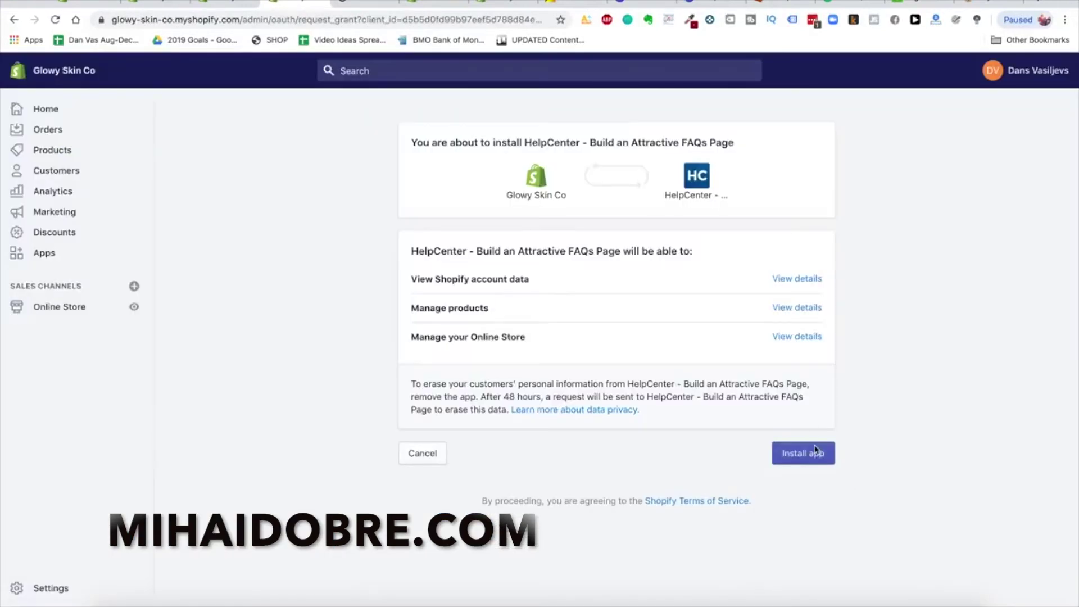
{"action": "left_click", "coordinate": [815, 449]}
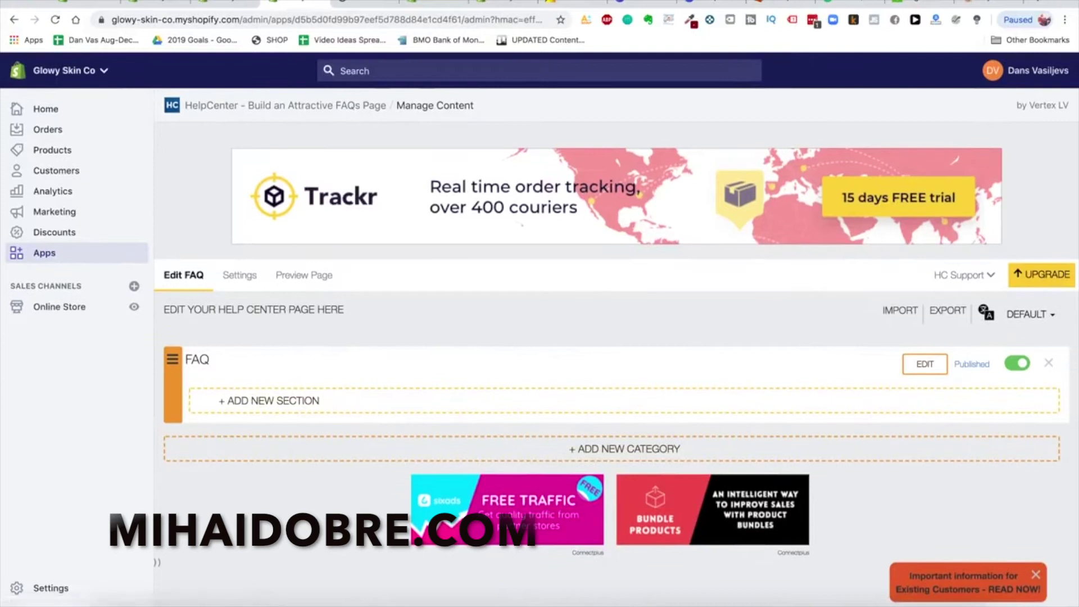
Read the HeySilkySkin FAQ's 'Is it safe?' answer, then return to the Shopify admin
{"action": "left_click", "coordinate": [991, 2]}
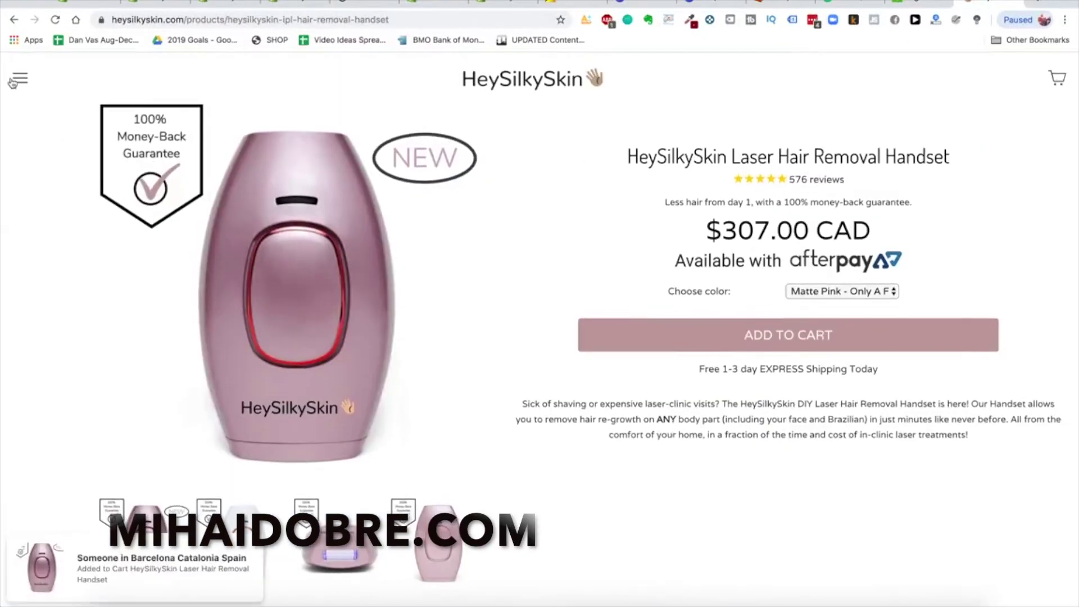
{"action": "left_click", "coordinate": [12, 83]}
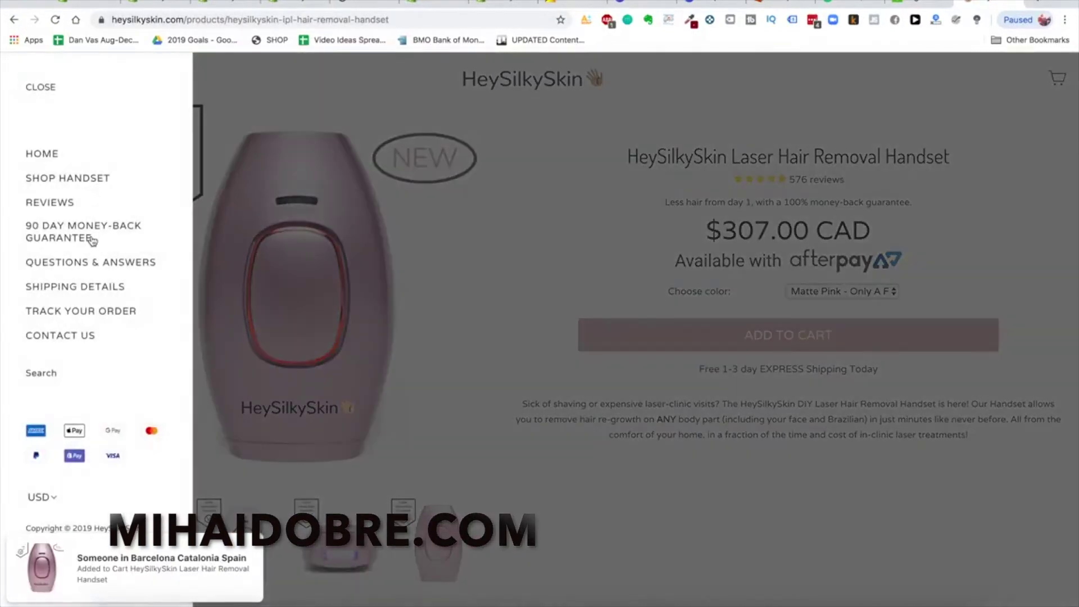
{"action": "left_click", "coordinate": [97, 269]}
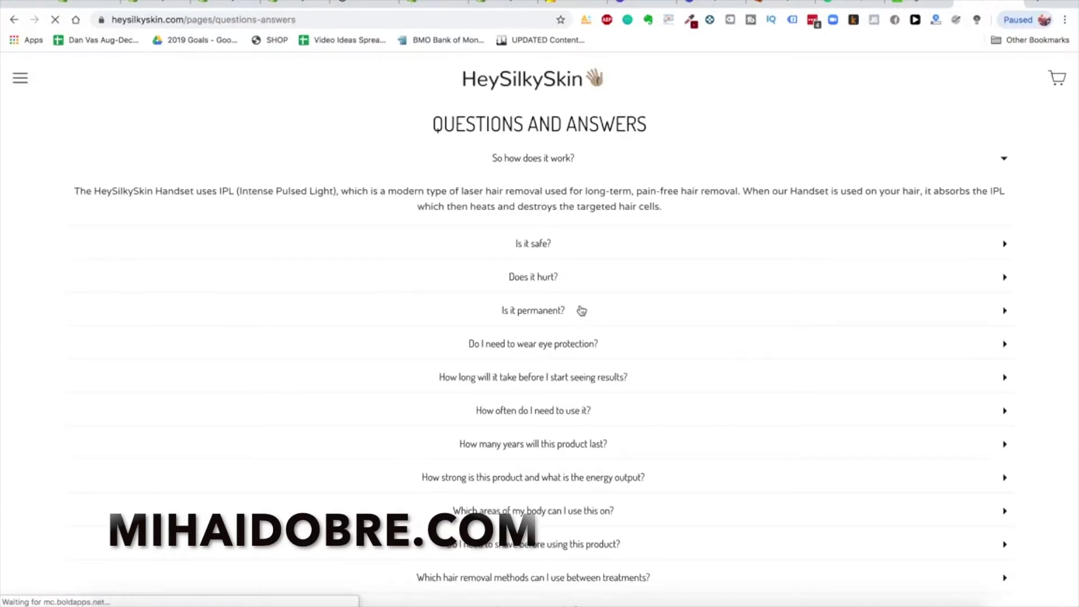
{"action": "scroll", "coordinate": [578, 309], "scroll_direction": "down", "scroll_amount": 2}
{"action": "scroll", "coordinate": [582, 310], "scroll_direction": "down", "scroll_amount": 6}
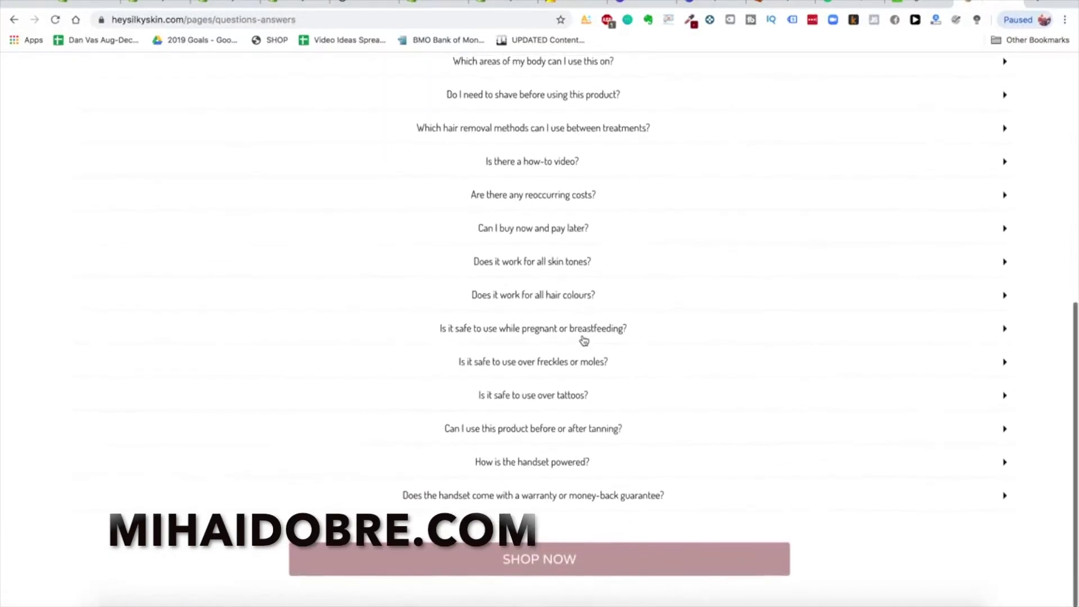
{"action": "scroll", "coordinate": [680, 314], "scroll_direction": "up", "scroll_amount": 8}
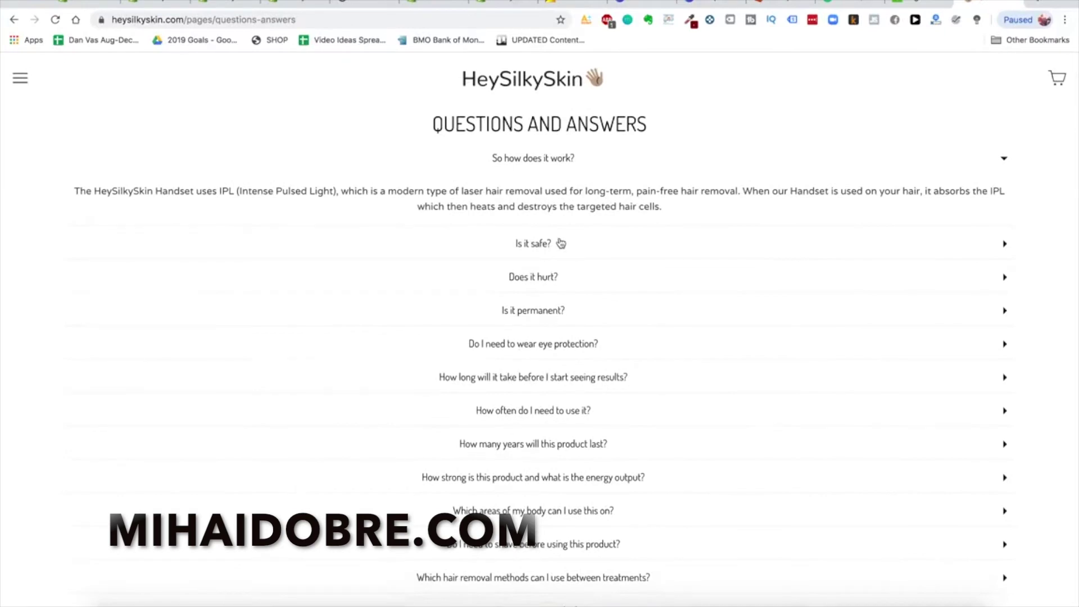
{"action": "left_click", "coordinate": [538, 243]}
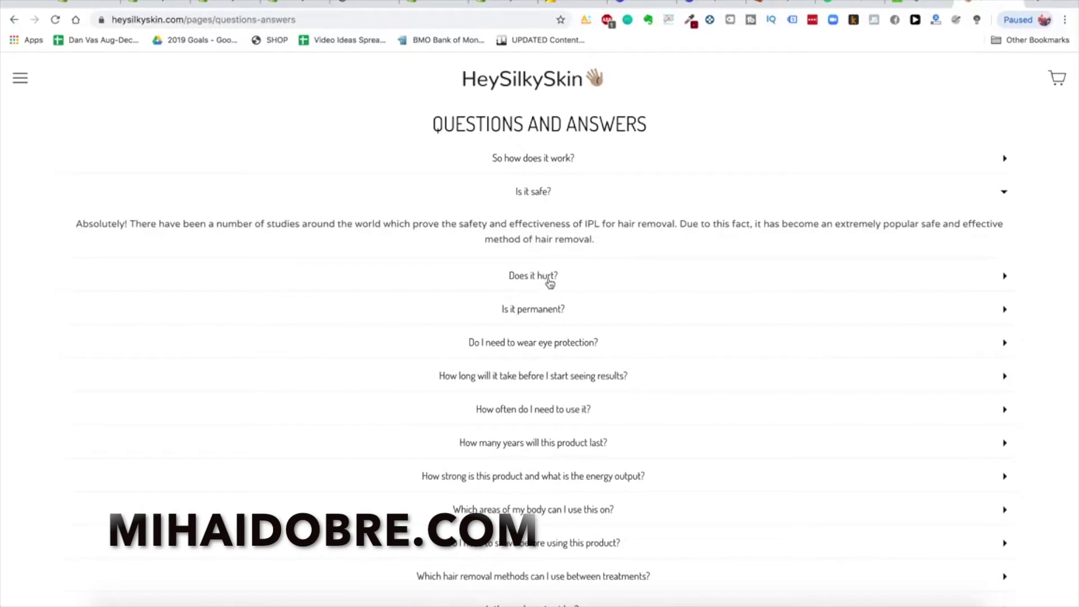
{"action": "left_click", "coordinate": [166, 7]}
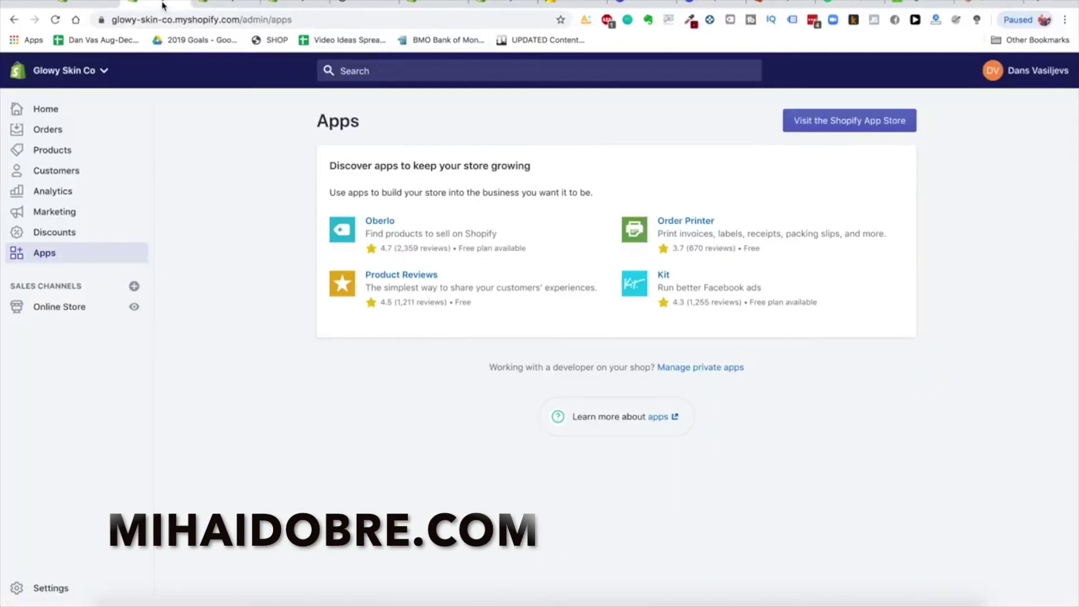
Create a HelpCenter FAQ section named 'Qusetions & Answers'
{"action": "left_click", "coordinate": [229, 3]}
{"action": "left_click", "coordinate": [290, 6]}
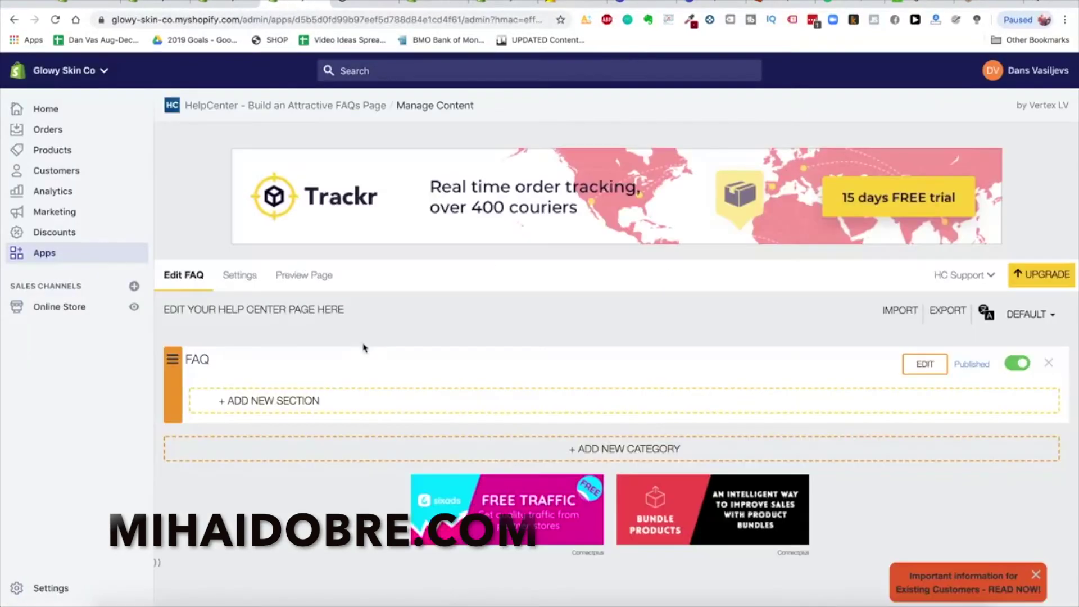
{"action": "left_click", "coordinate": [290, 402]}
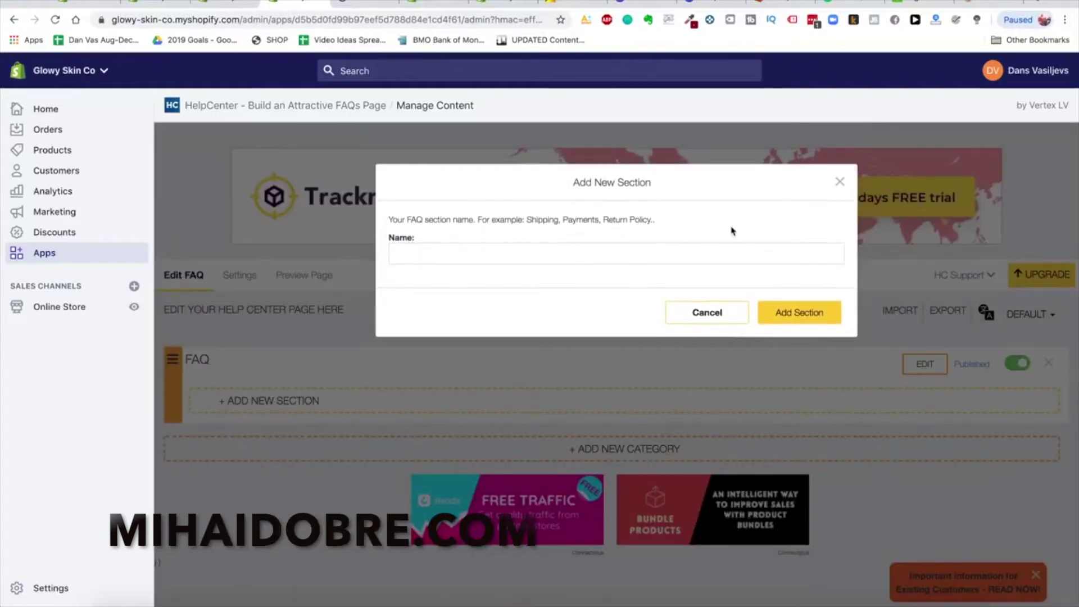
{"action": "type", "text": "Quse"}
{"action": "type", "text": "tions & Answers"}
{"action": "left_click", "coordinate": [784, 318]}
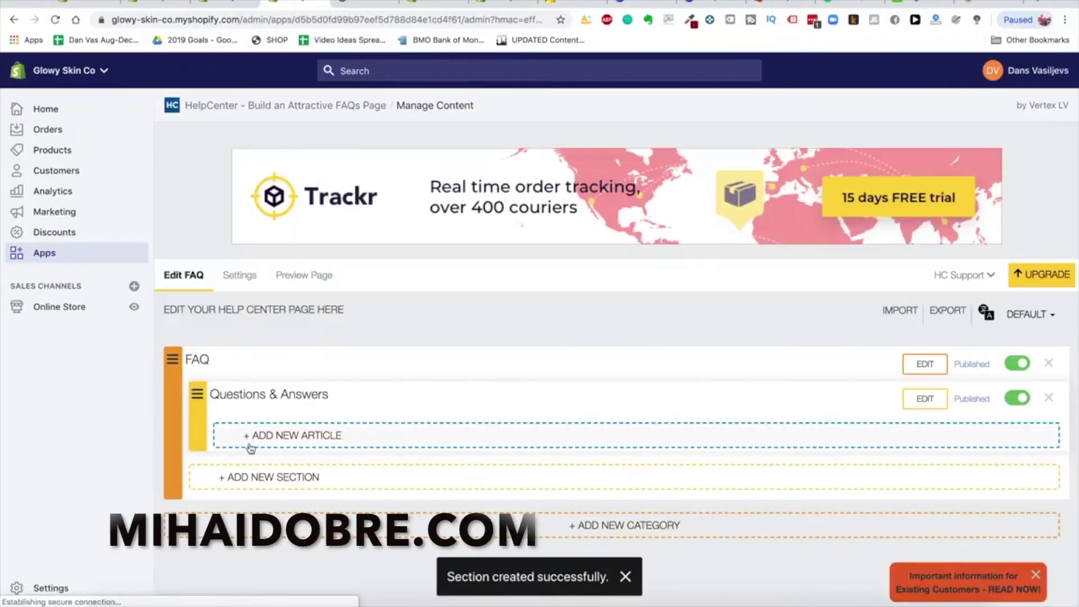
Start a new article named 'So how does it w' with placeholder body 'Test test test'
{"action": "left_click", "coordinate": [281, 436]}
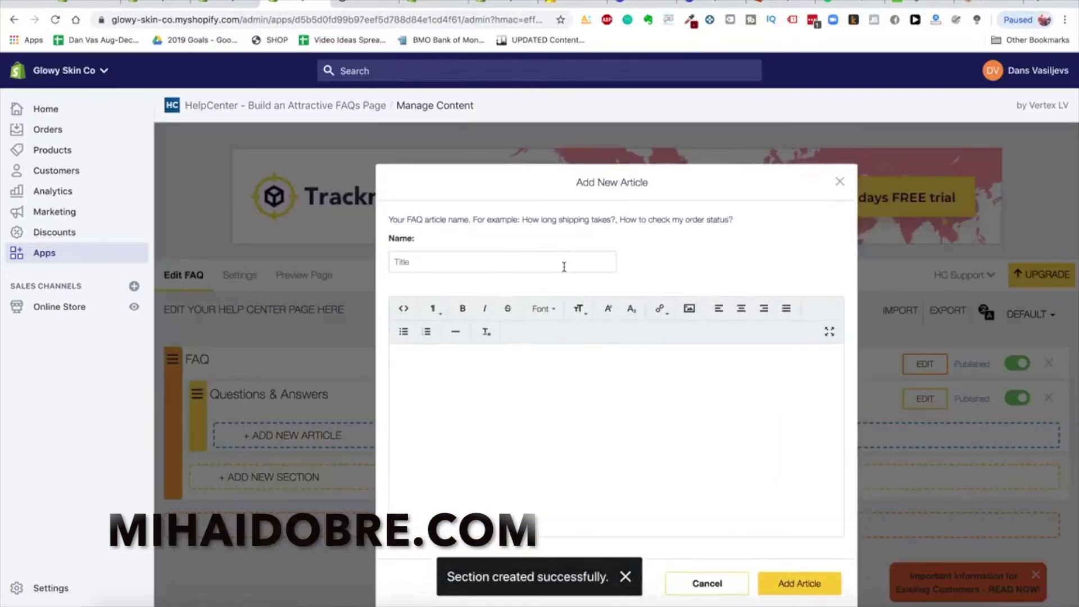
{"action": "left_click", "coordinate": [493, 264]}
{"action": "type", "text": "So how does it w"}
{"action": "left_click", "coordinate": [528, 431]}
{"action": "type", "text": "Test test test"}
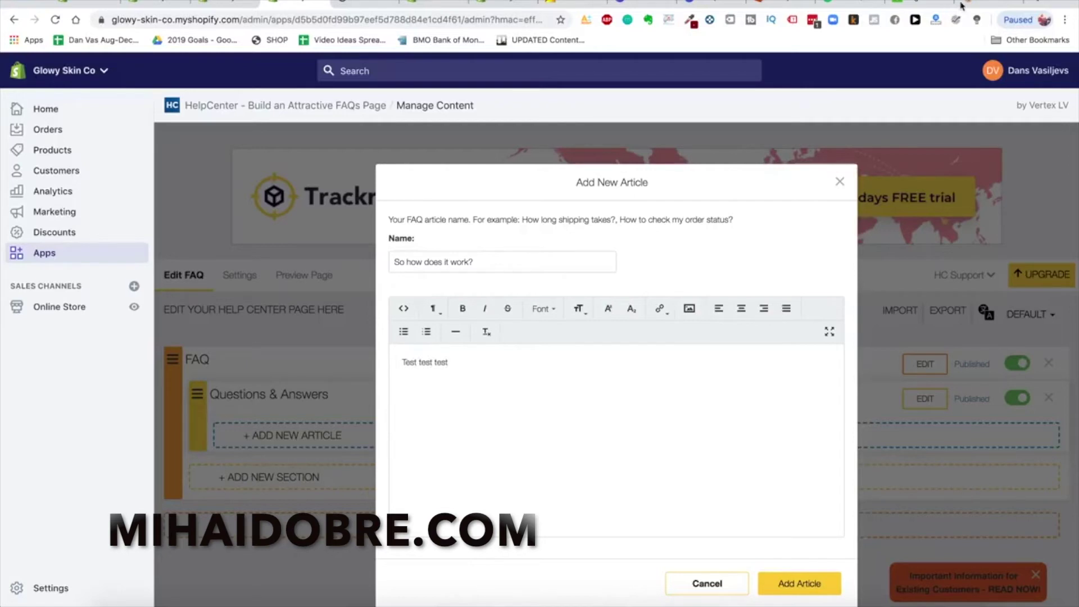
Replace the article body with 'The Glowy Skin Handset uses advanced IPL' and save the article
{"action": "left_click", "coordinate": [961, 5]}
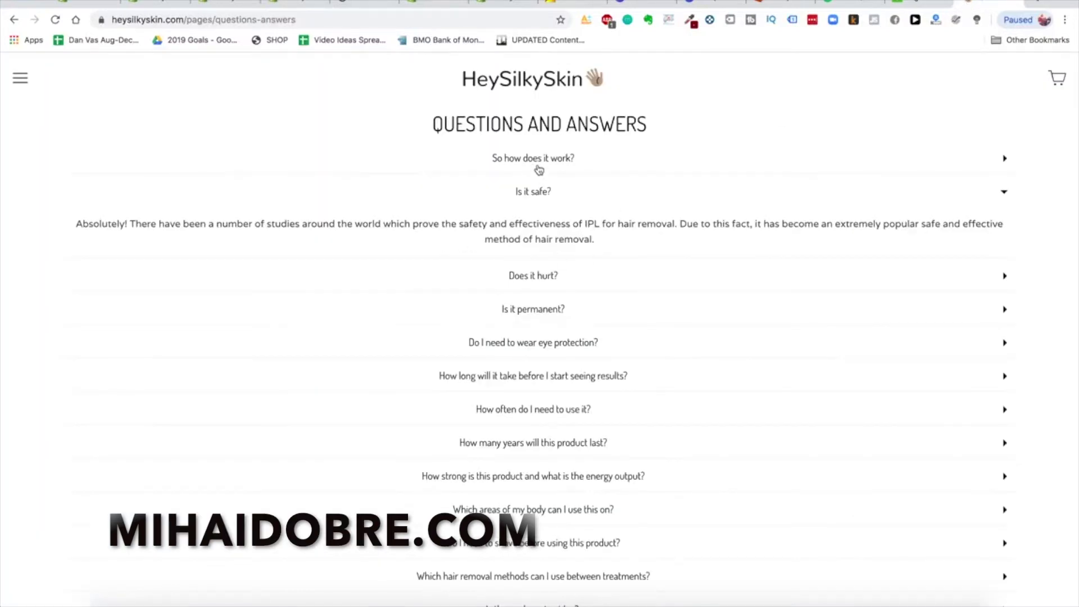
{"action": "left_click", "coordinate": [539, 168]}
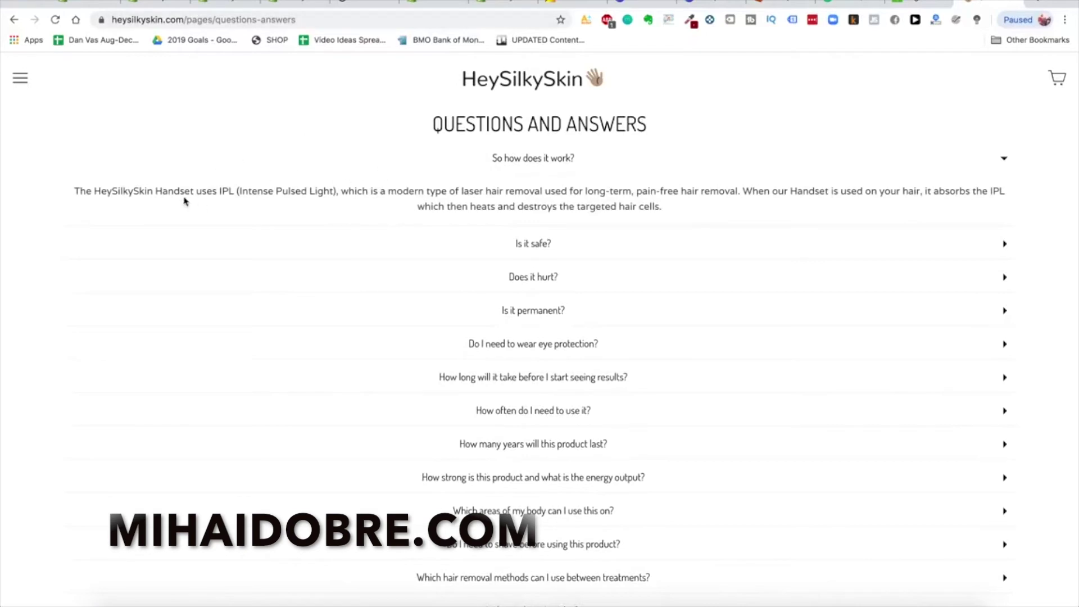
{"action": "left_click", "coordinate": [225, 8]}
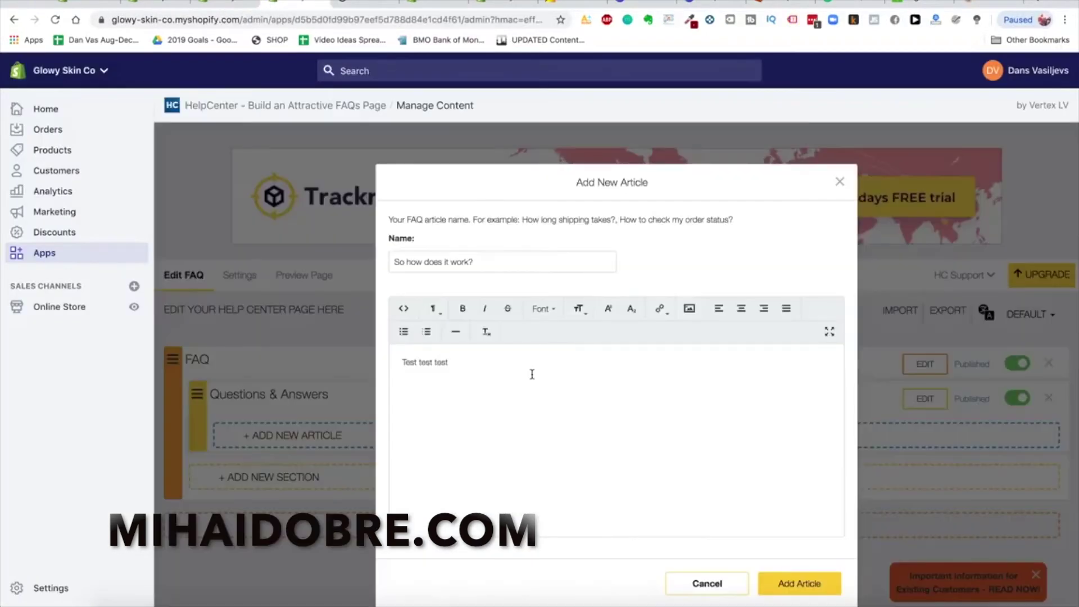
{"action": "key", "text": "ctrl+a"}
{"action": "type", "text": "The Glowy Skin Handset uses advanced IPL technology etc"}
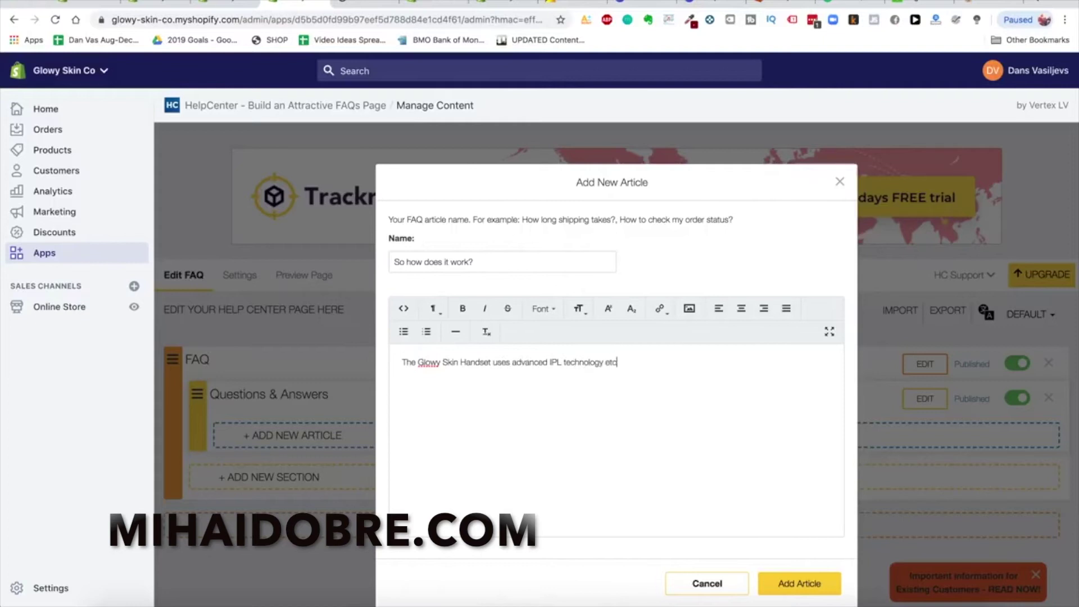
{"action": "left_click", "coordinate": [798, 585]}
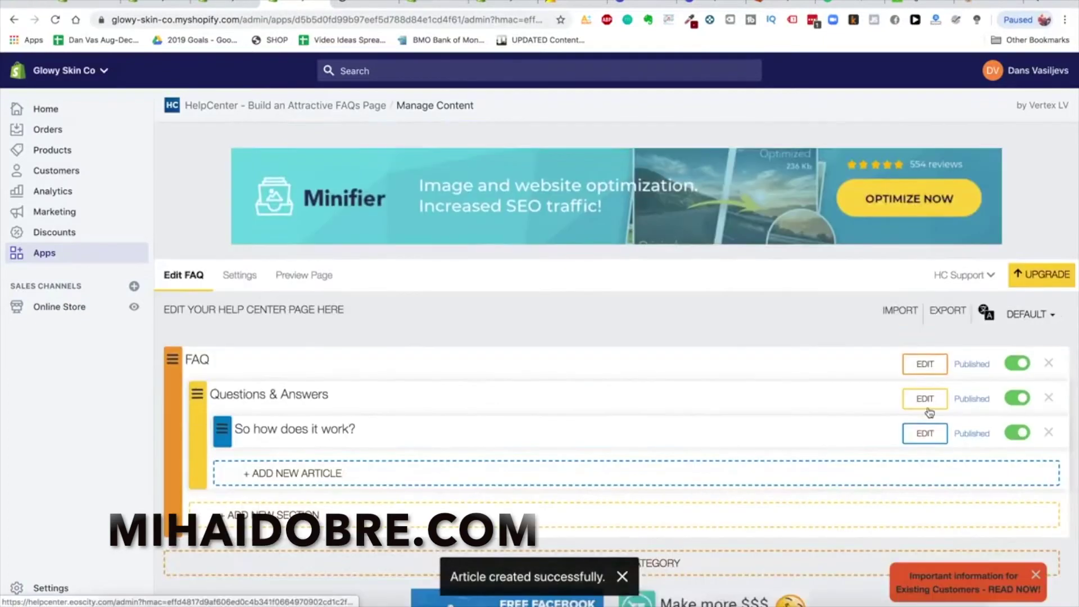
{"action": "scroll", "coordinate": [815, 449], "scroll_direction": "down", "scroll_amount": 1}
{"action": "scroll", "coordinate": [955, 371], "scroll_direction": "up", "scroll_amount": 1}
Preview the storefront Help Center and expand then collapse 'So how does it work?'
{"action": "left_click", "coordinate": [295, 274]}
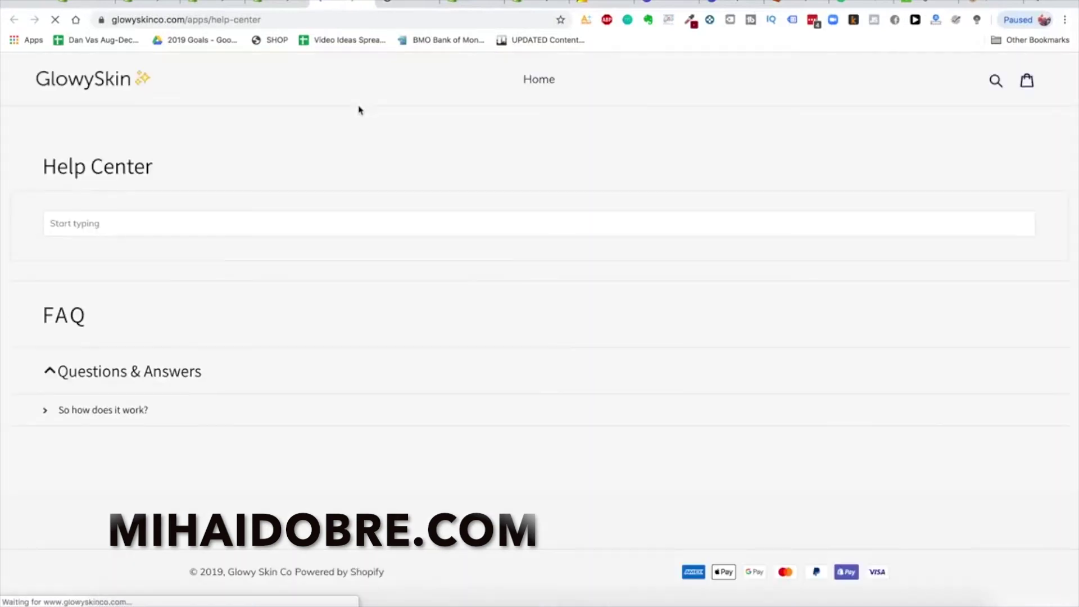
{"action": "left_click", "coordinate": [101, 409]}
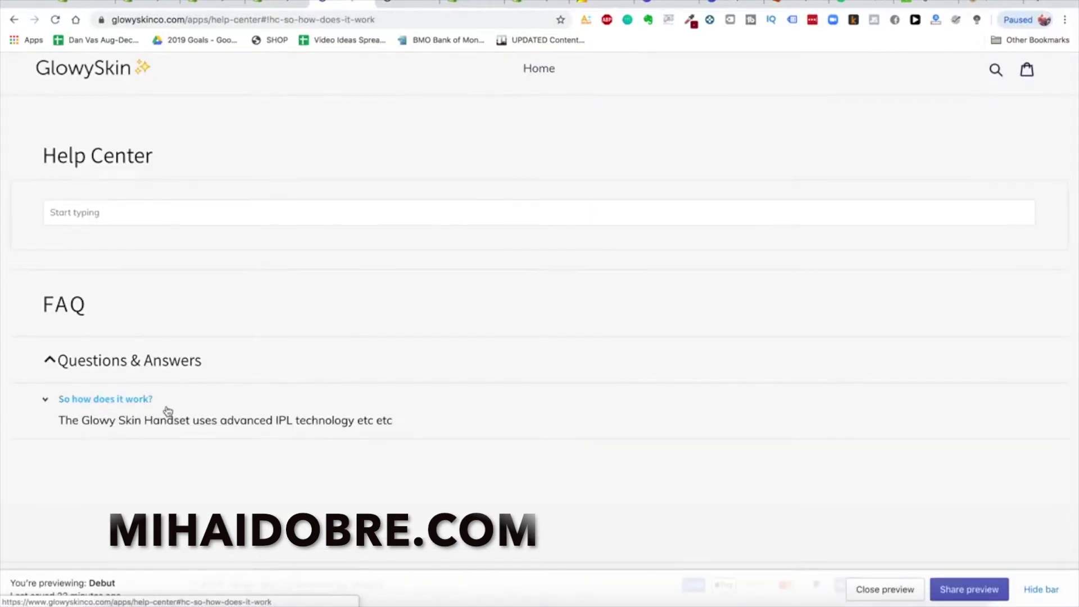
{"action": "left_click", "coordinate": [131, 403]}
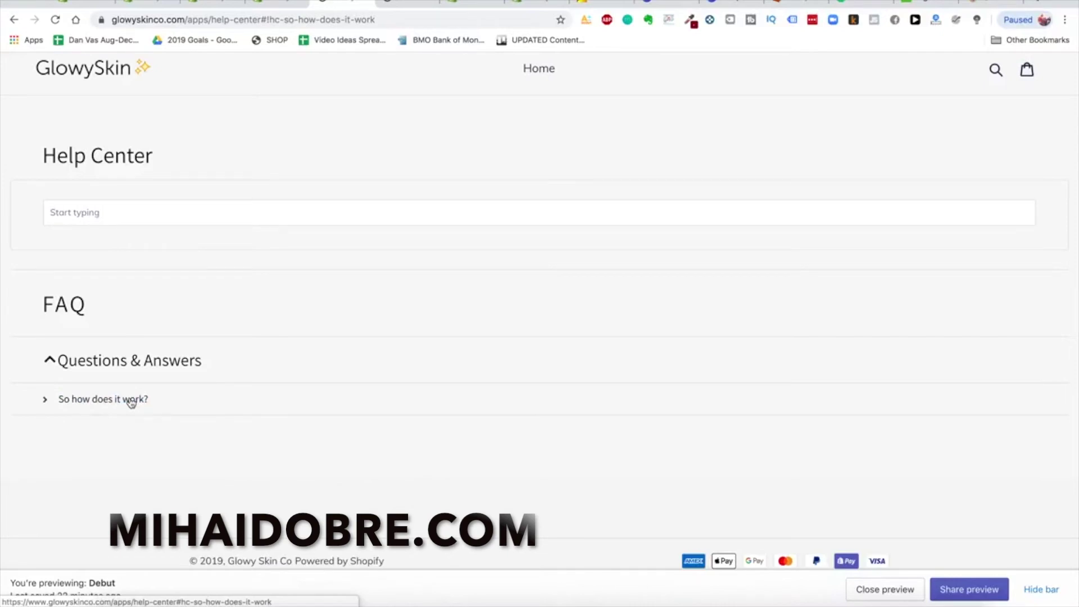
Search the Shopify App Store for 'loox' to find Loox - Photo Reviews
{"action": "left_click", "coordinate": [267, 5]}
{"action": "type", "text": "loox"}
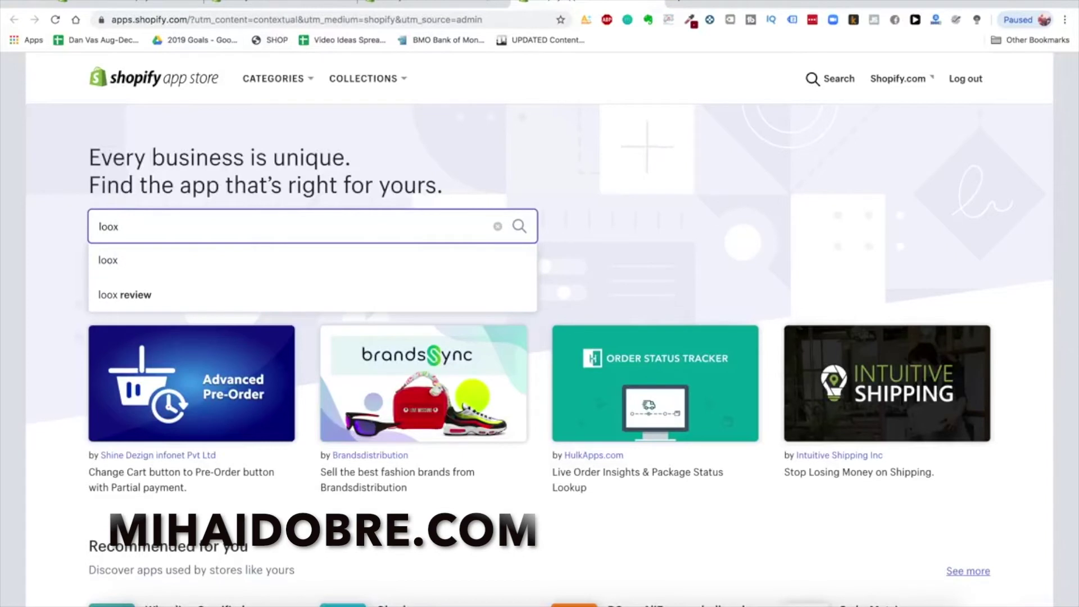
{"action": "key", "text": "Return"}
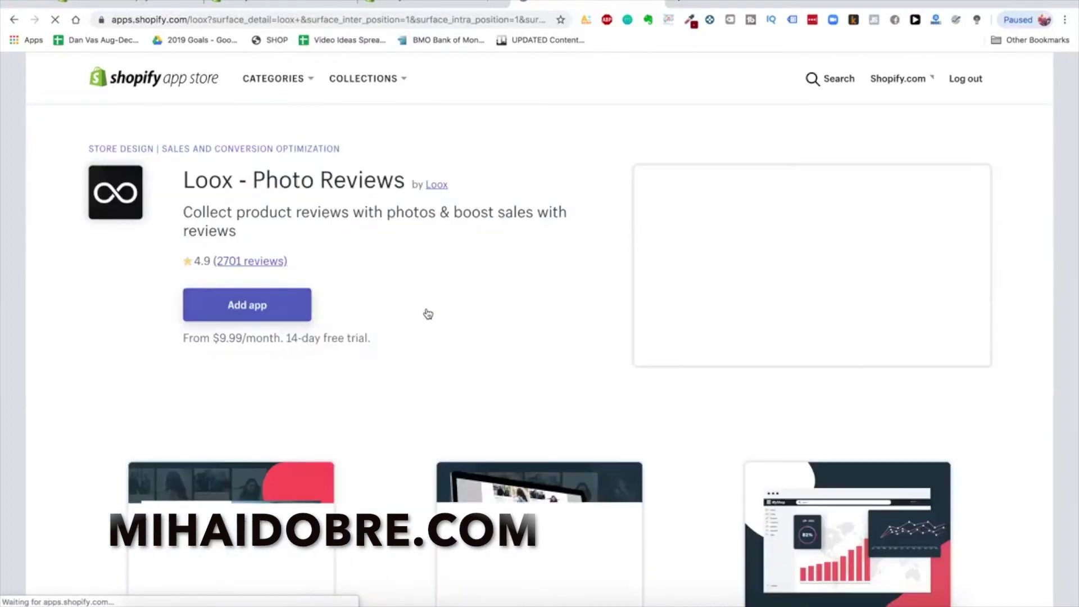
{"action": "scroll", "coordinate": [347, 268], "scroll_direction": "down", "scroll_amount": 3}
{"action": "scroll", "coordinate": [345, 267], "scroll_direction": "up", "scroll_amount": 3}
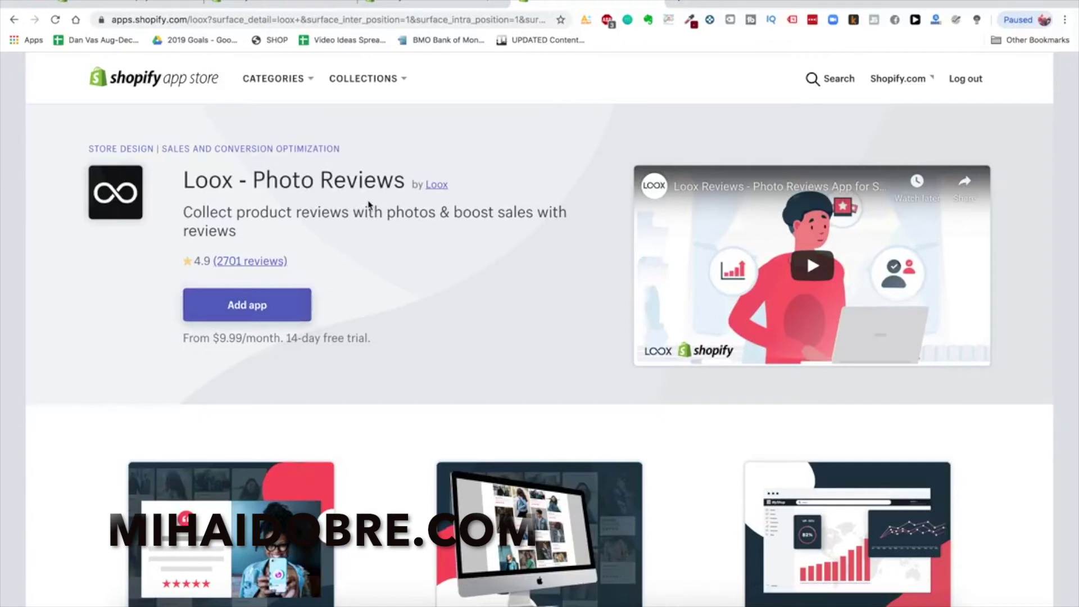
Add Loox to the store and start the Basic plan's 14-day trial
{"action": "left_click", "coordinate": [248, 319]}
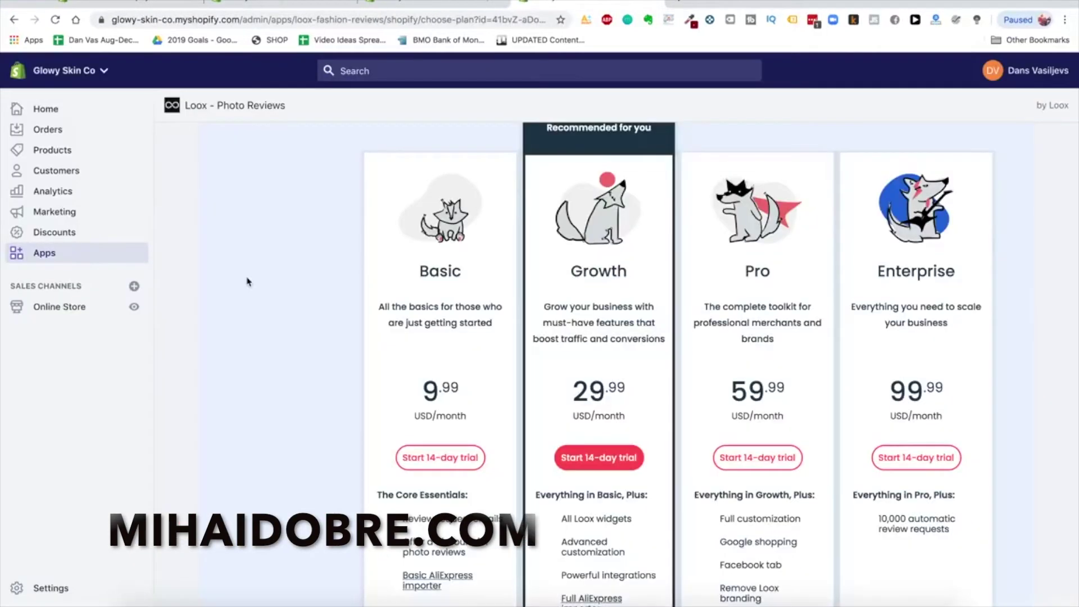
{"action": "scroll", "coordinate": [252, 294], "scroll_direction": "up", "scroll_amount": 1}
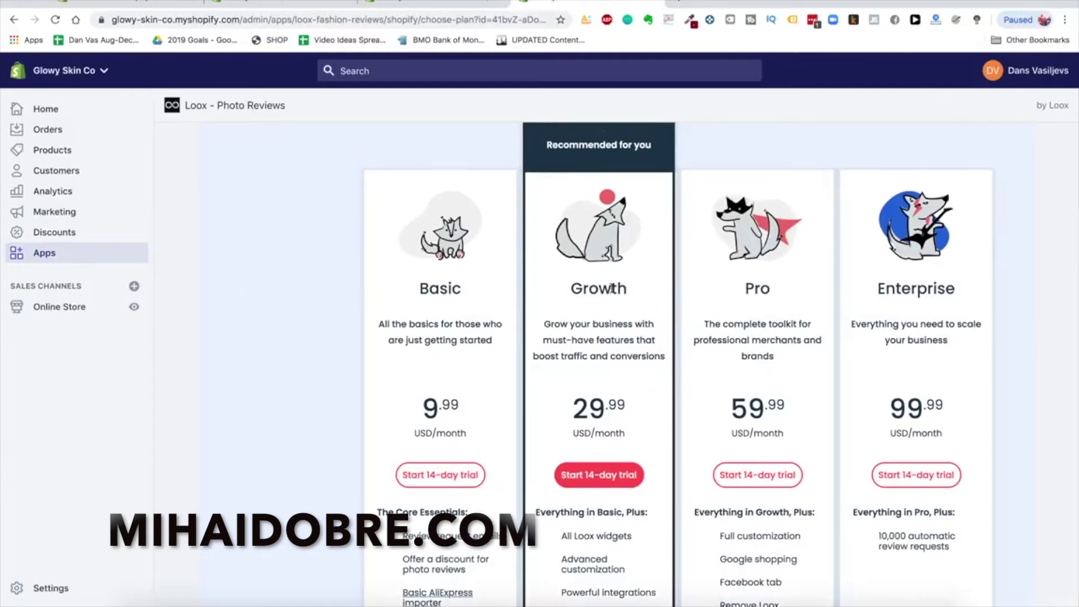
{"action": "left_click", "coordinate": [453, 478]}
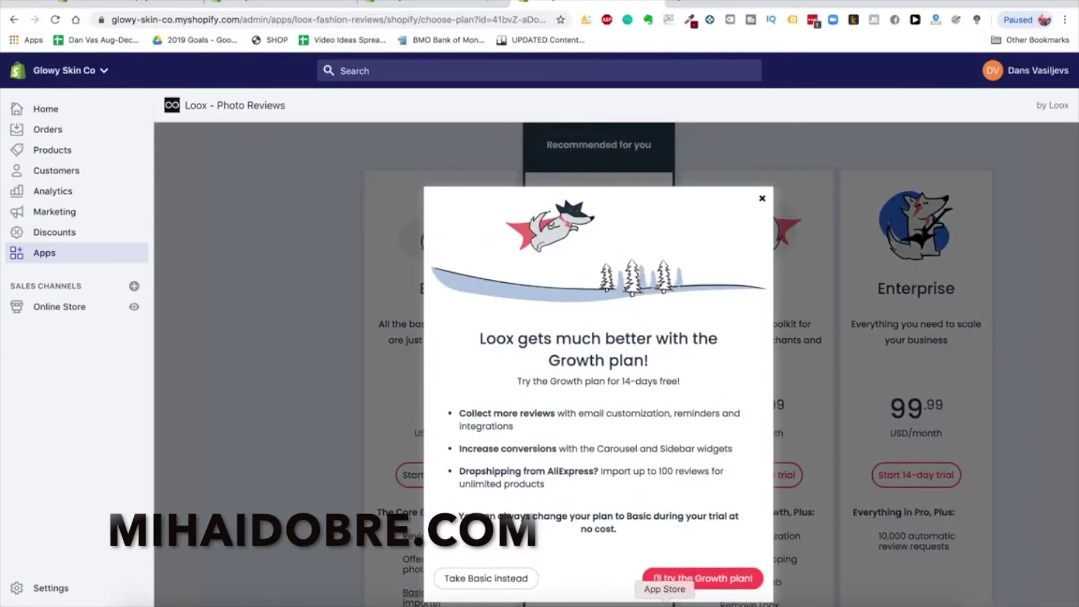
Decline the Growth upsell, keep the Basic plan, and browse Loox's settings
{"action": "left_click", "coordinate": [529, 573]}
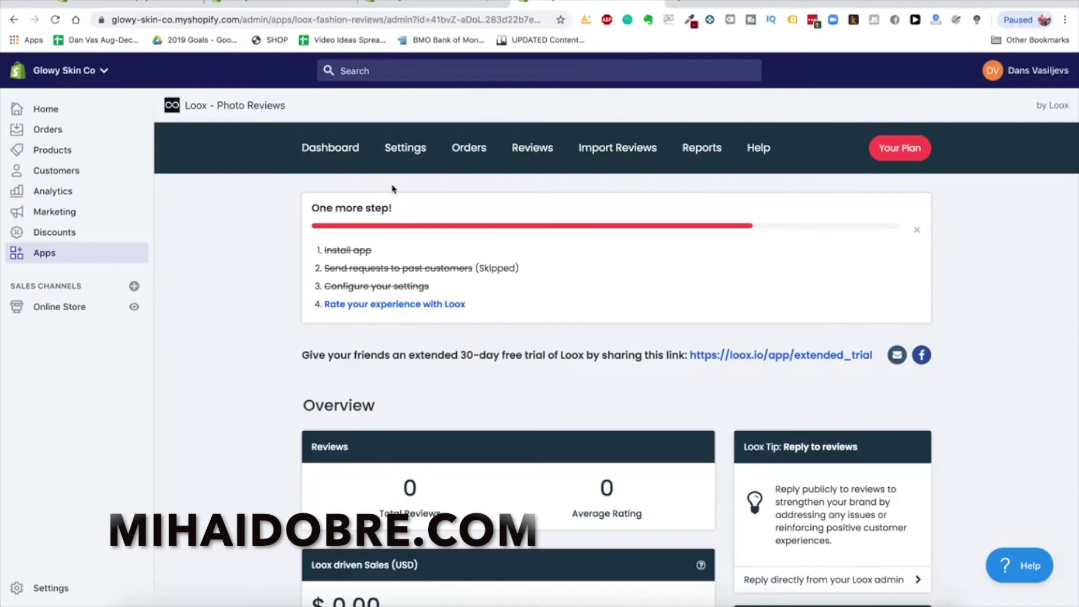
{"action": "left_click", "coordinate": [411, 150]}
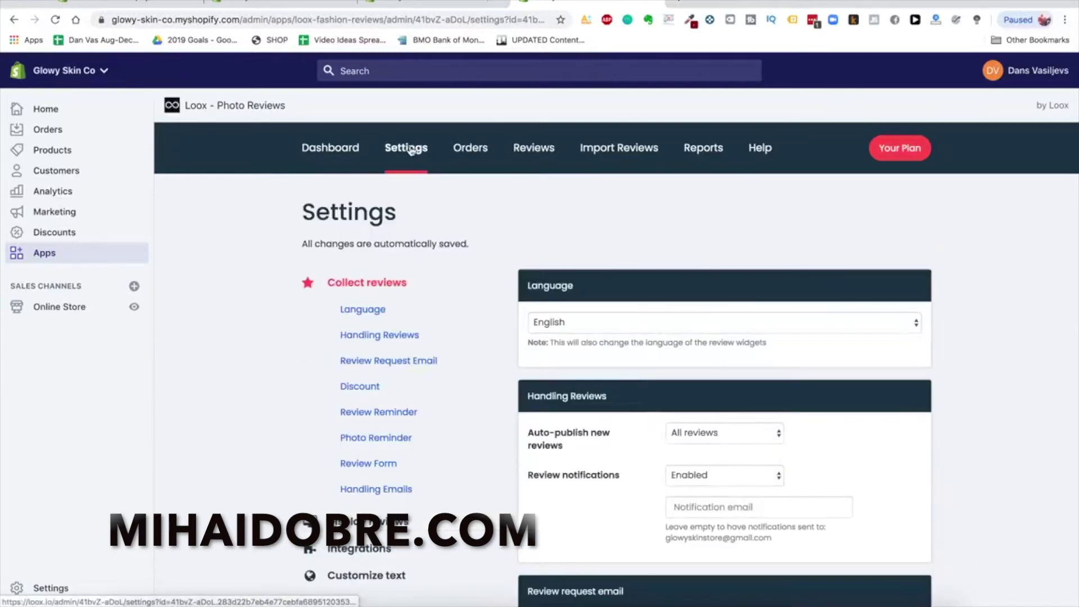
{"action": "scroll", "coordinate": [669, 322], "scroll_direction": "down", "scroll_amount": 5}
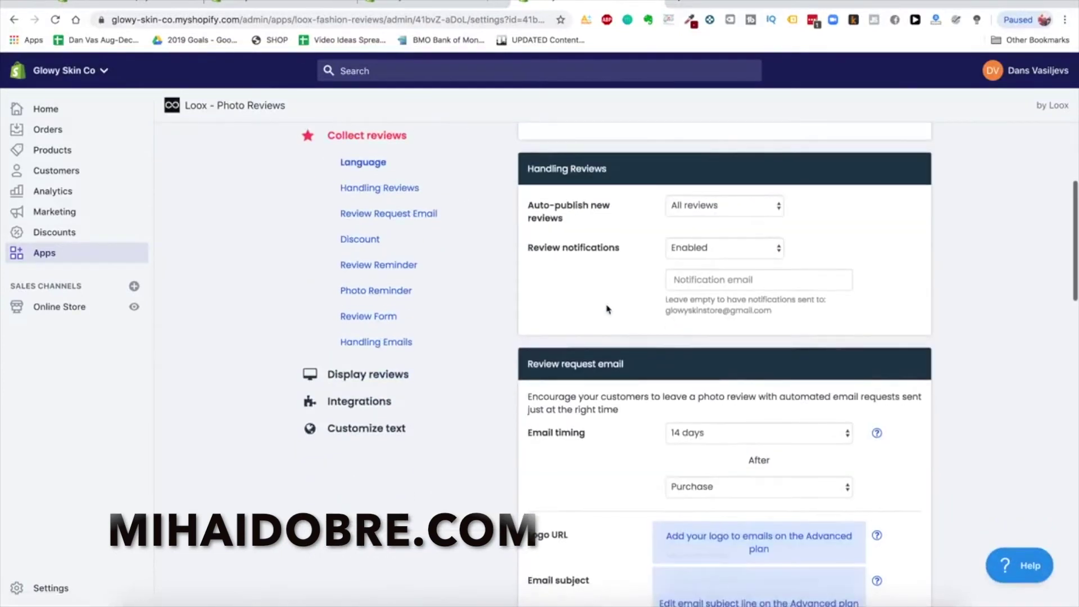
{"action": "scroll", "coordinate": [607, 309], "scroll_direction": "down", "scroll_amount": 4}
{"action": "scroll", "coordinate": [618, 298], "scroll_direction": "down", "scroll_amount": 1}
{"action": "scroll", "coordinate": [603, 245], "scroll_direction": "up", "scroll_amount": 1}
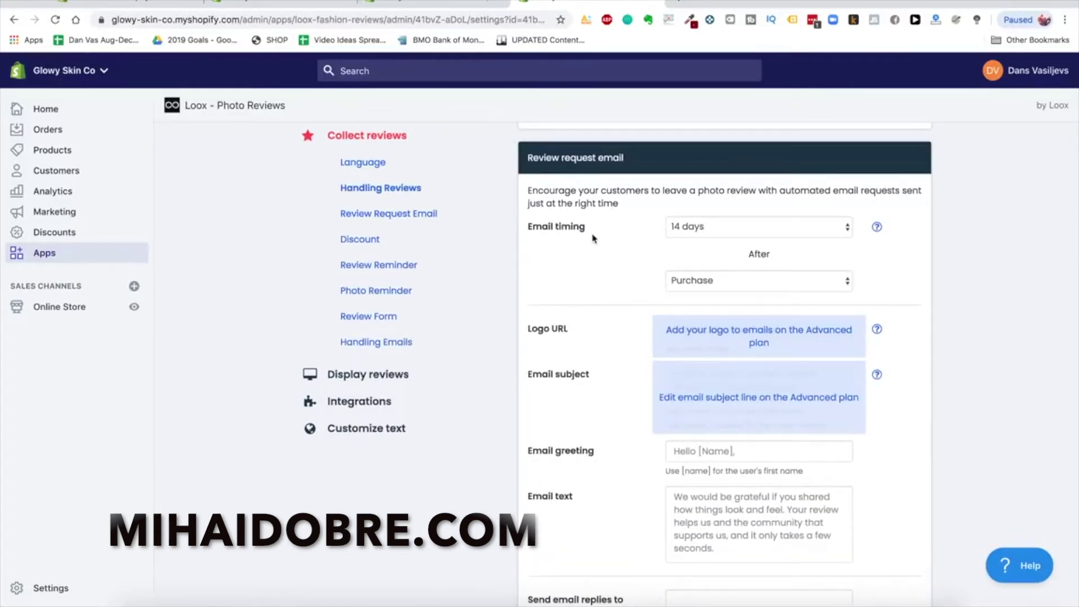
{"action": "scroll", "coordinate": [596, 269], "scroll_direction": "down", "scroll_amount": 3}
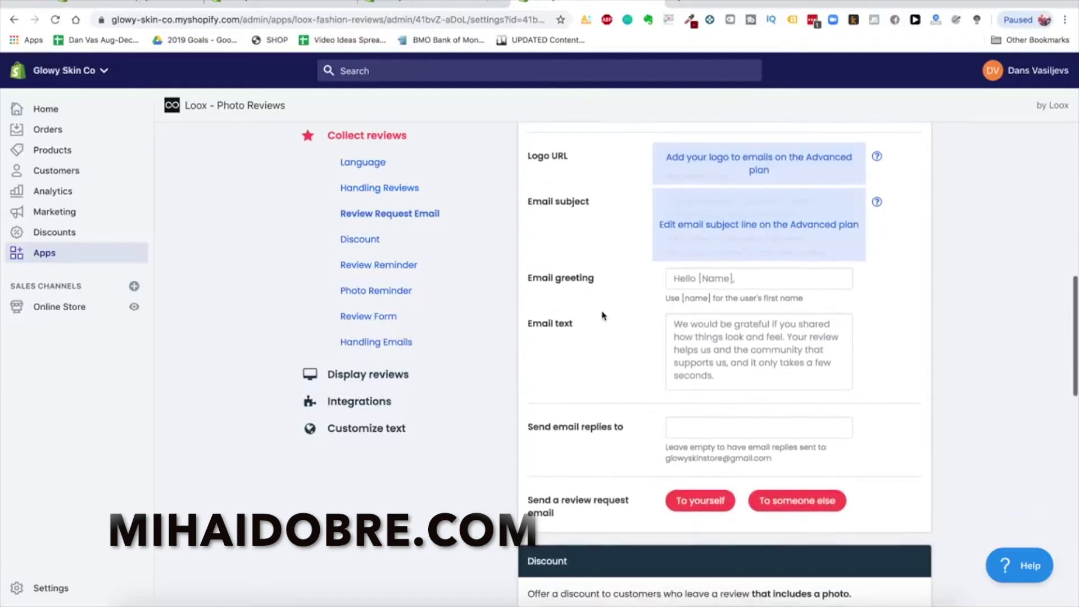
{"action": "scroll", "coordinate": [603, 316], "scroll_direction": "down", "scroll_amount": 7}
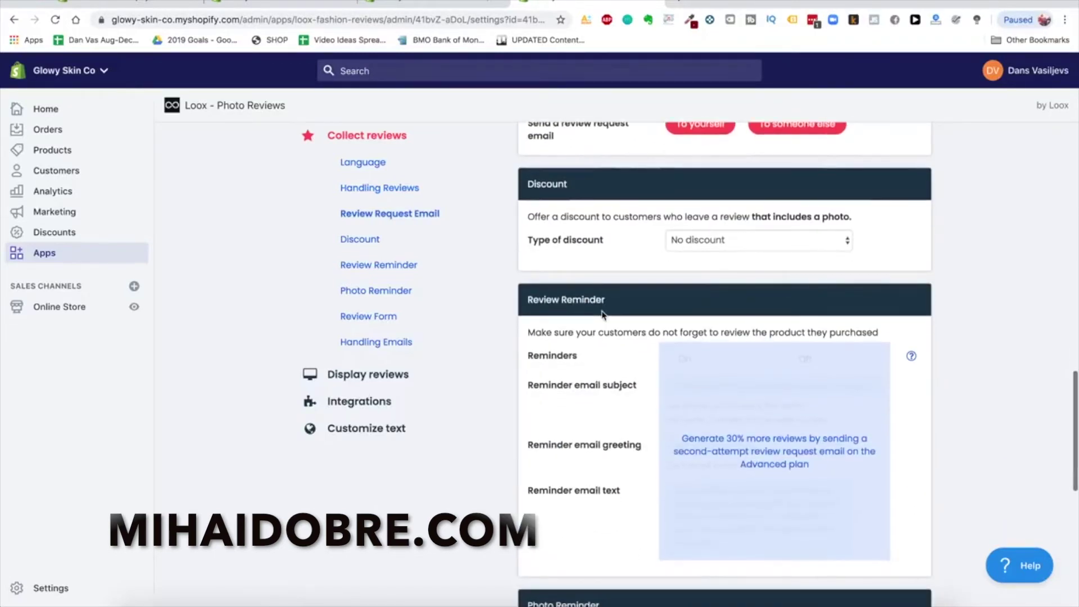
{"action": "scroll", "coordinate": [602, 314], "scroll_direction": "down", "scroll_amount": 6}
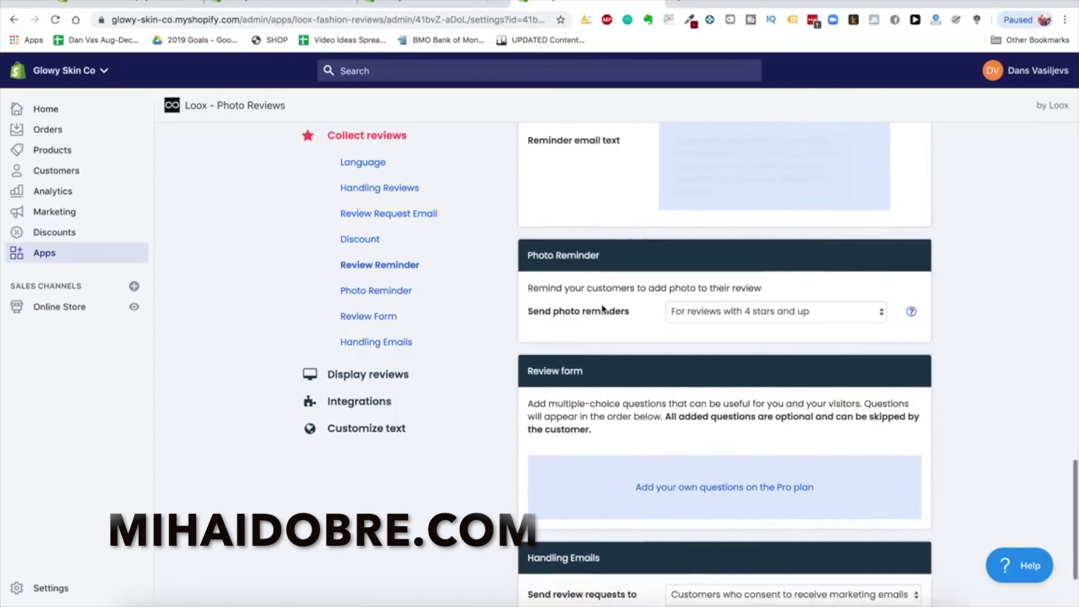
{"action": "scroll", "coordinate": [593, 283], "scroll_direction": "down", "scroll_amount": 2}
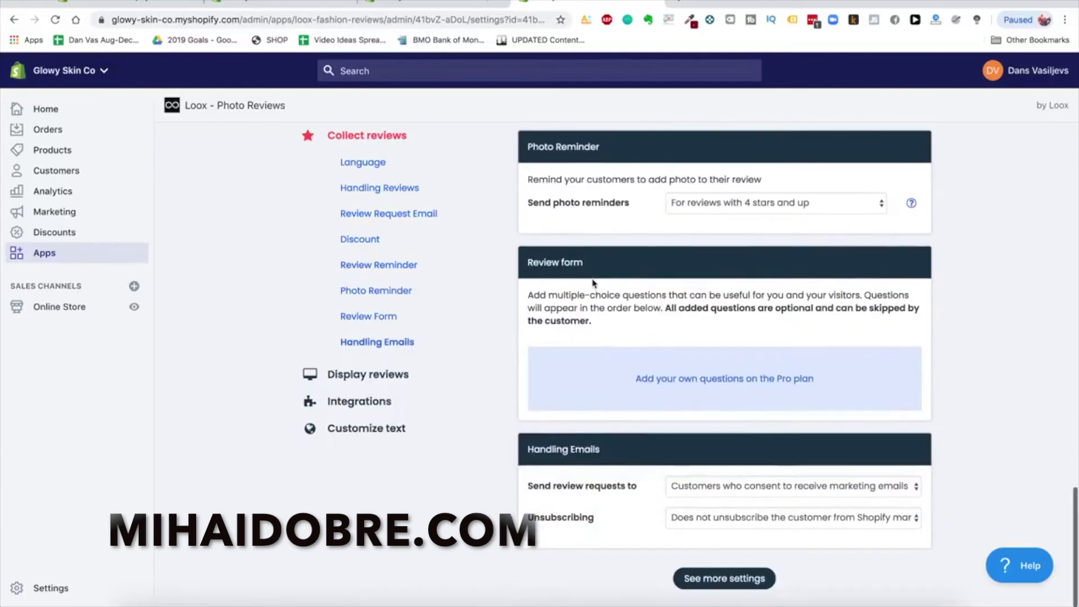
{"action": "scroll", "coordinate": [593, 283], "scroll_direction": "up", "scroll_amount": 12}
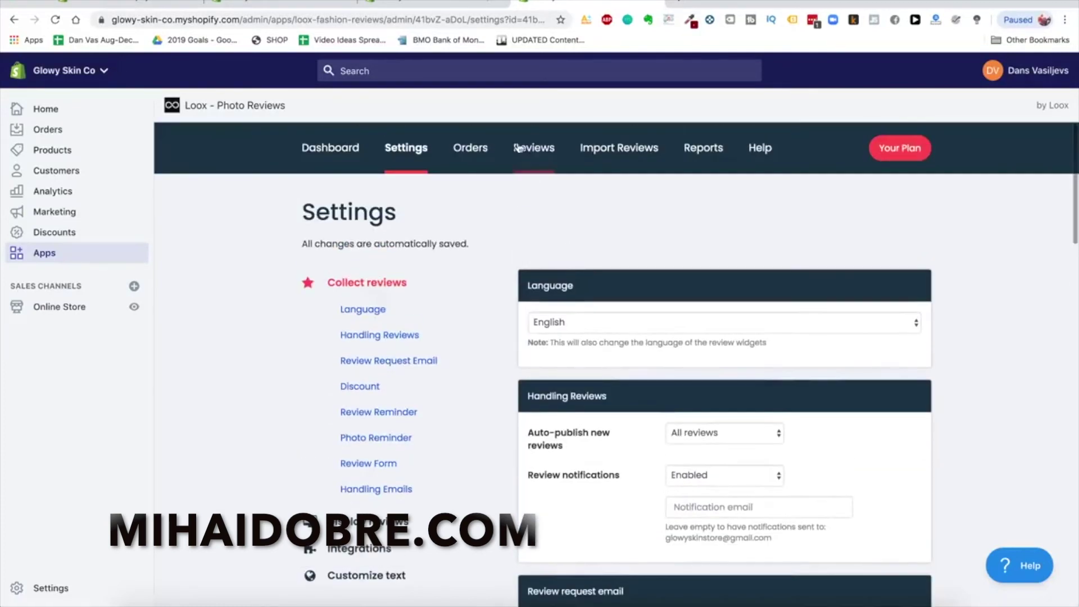
View Loox's Orders page and the Import Reviews options for AliExpress, apps and spreadsheets
{"action": "left_click", "coordinate": [470, 149]}
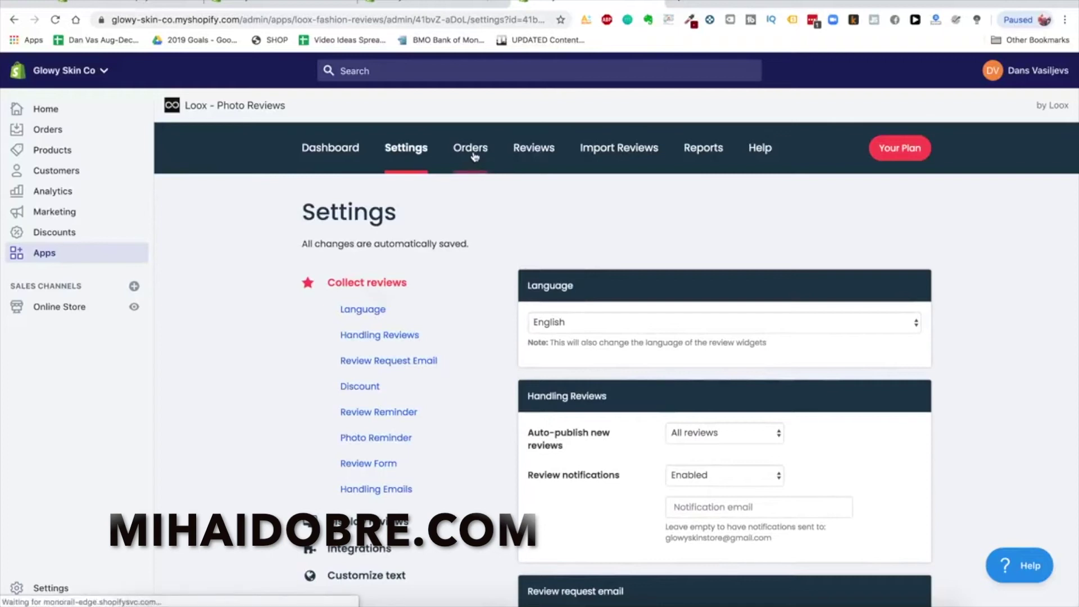
{"action": "left_click", "coordinate": [610, 149]}
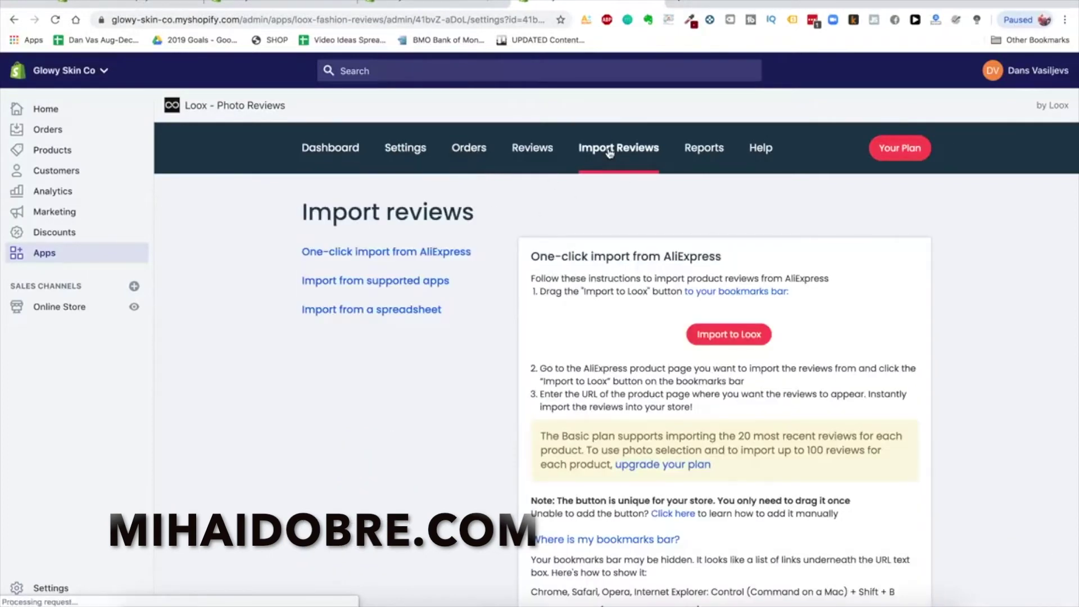
{"action": "scroll", "coordinate": [700, 362], "scroll_direction": "down", "scroll_amount": 1}
{"action": "scroll", "coordinate": [635, 331], "scroll_direction": "down", "scroll_amount": 3}
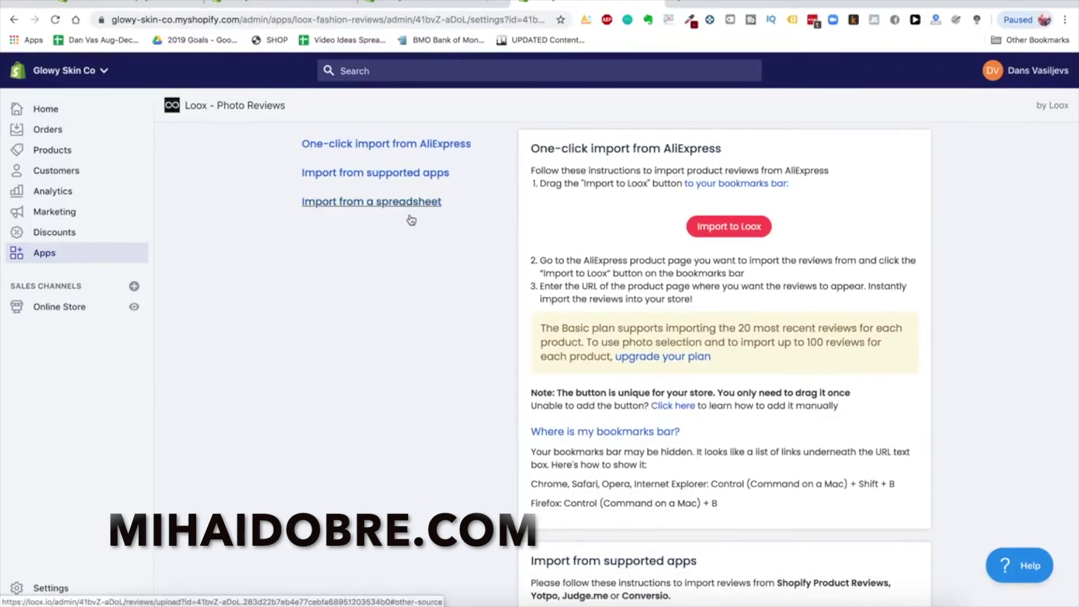
{"action": "scroll", "coordinate": [396, 219], "scroll_direction": "up", "scroll_amount": 3}
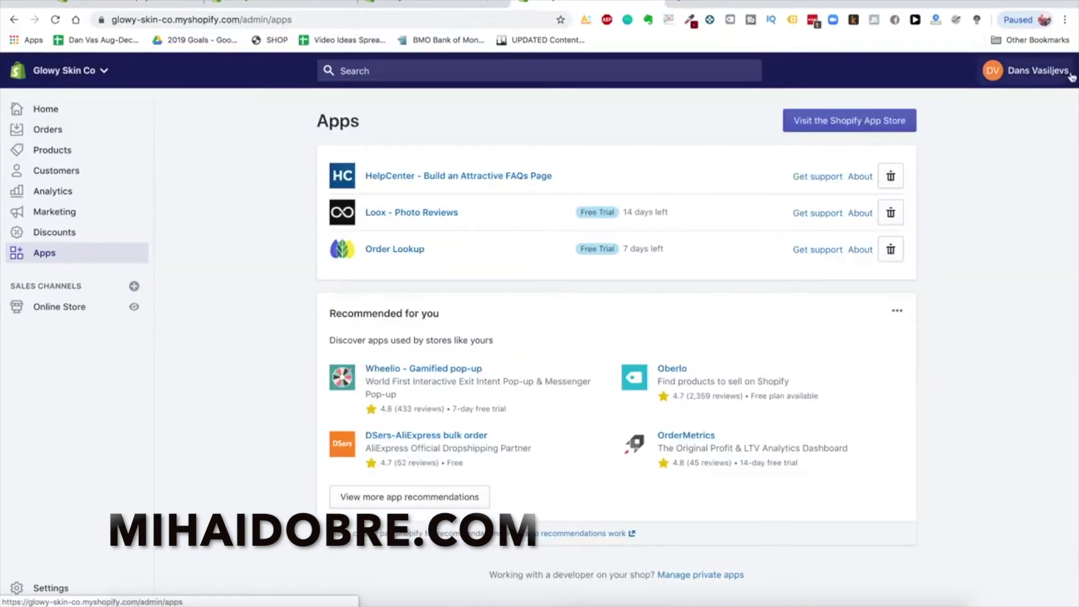
Search the App Store for 'smsbump' and open the SMSBump SMS + MMS Marketing listing
{"action": "left_click", "coordinate": [869, 119]}
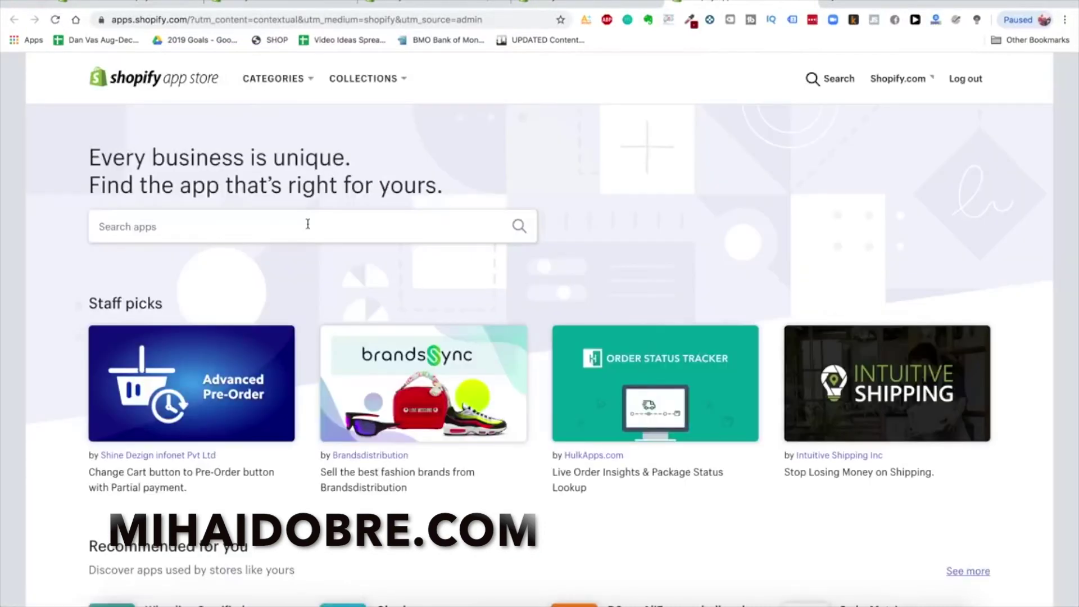
{"action": "left_click", "coordinate": [282, 225]}
{"action": "type", "text": "smsbu"}
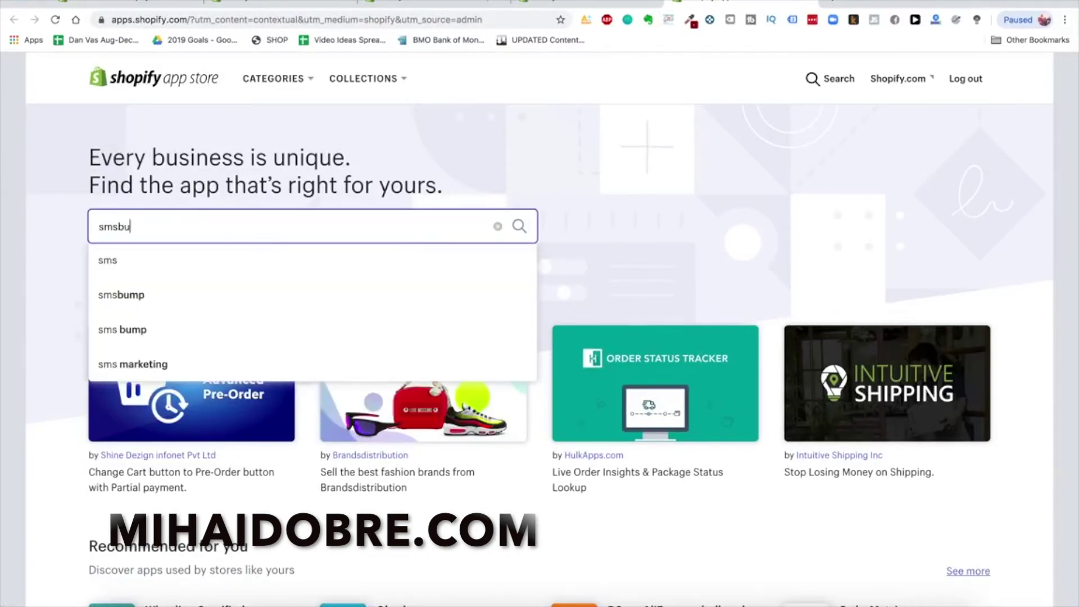
{"action": "type", "text": "mp"}
{"action": "key", "text": "Return"}
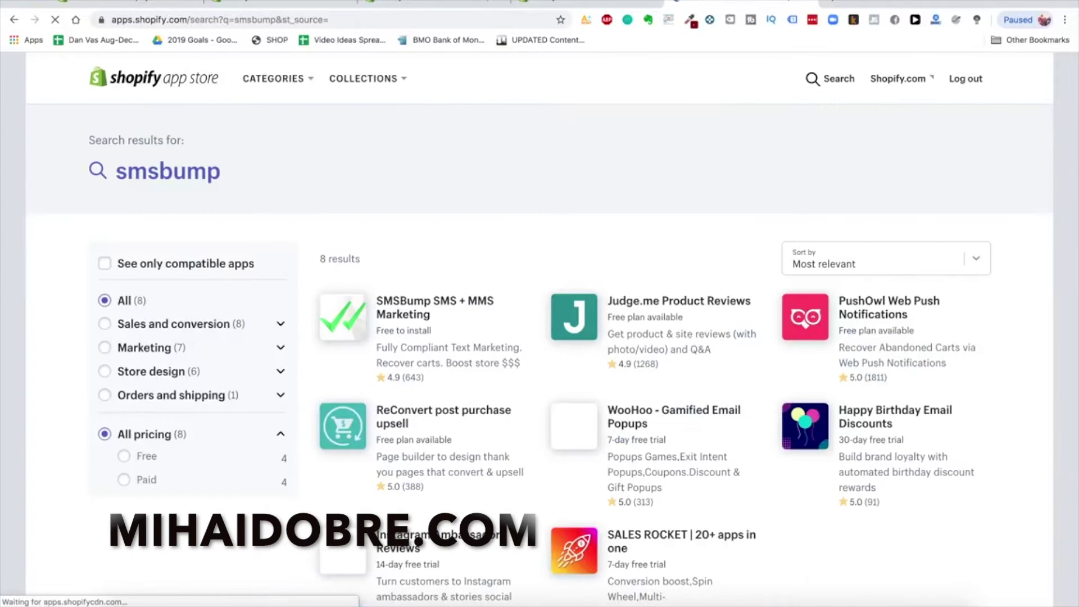
{"action": "scroll", "coordinate": [416, 318], "scroll_direction": "down", "scroll_amount": 1}
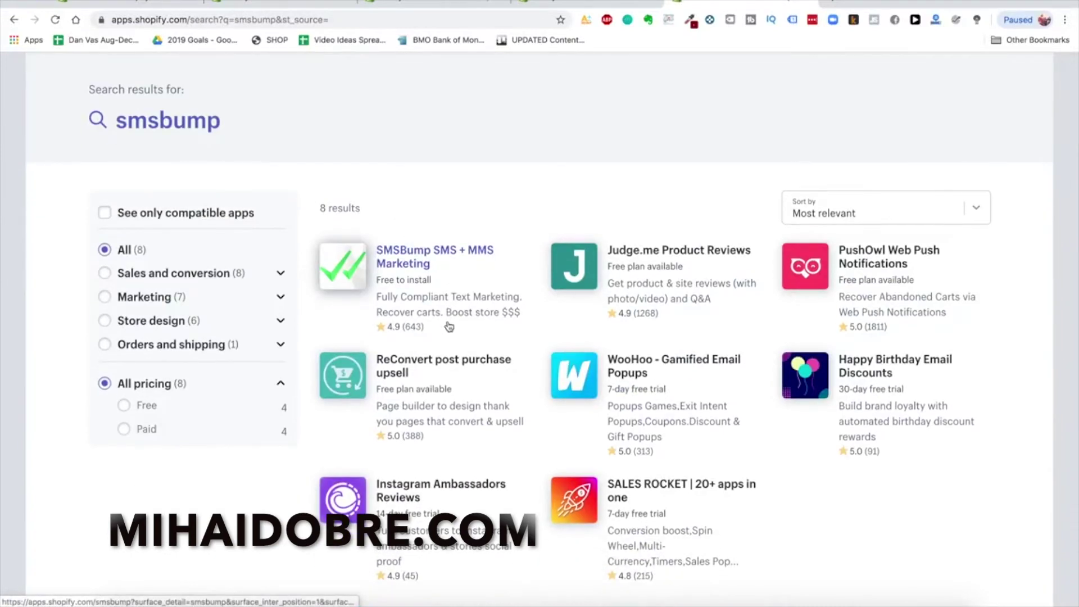
{"action": "left_click", "coordinate": [435, 275]}
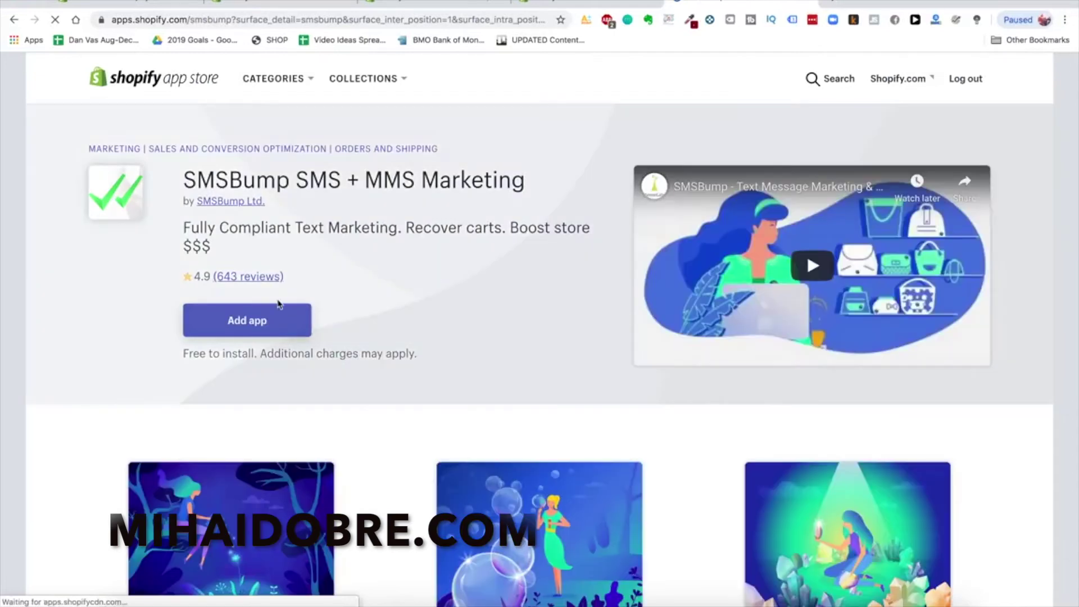
Add SMSBump to the store, skip its welcome tour, and head back to the App Store
{"action": "left_click", "coordinate": [253, 321]}
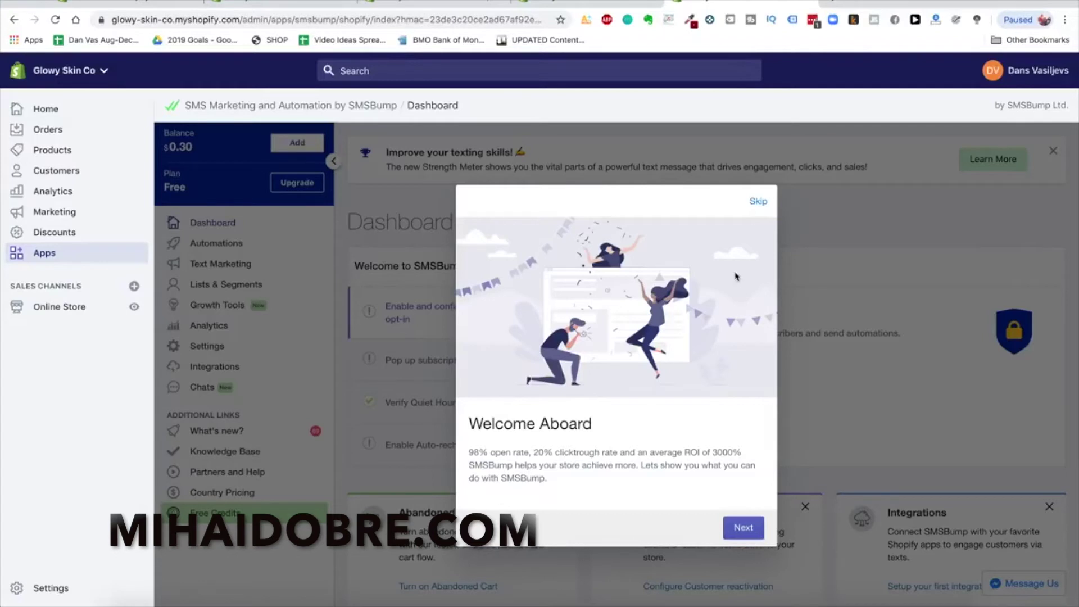
{"action": "left_click", "coordinate": [756, 204]}
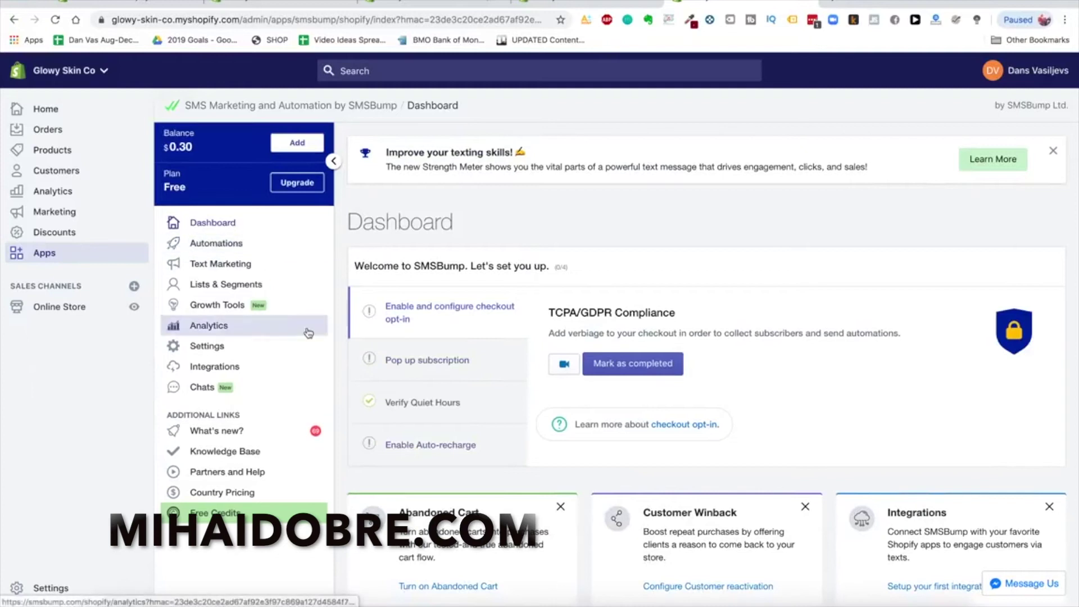
{"action": "scroll", "coordinate": [426, 369], "scroll_direction": "down", "scroll_amount": 10}
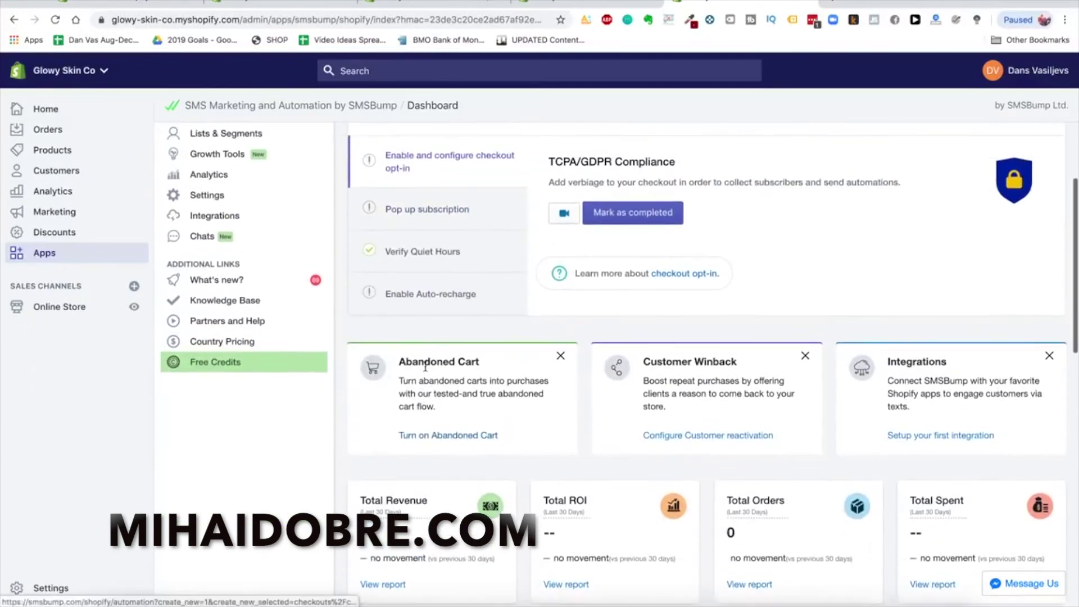
{"action": "scroll", "coordinate": [426, 369], "scroll_direction": "up", "scroll_amount": 10}
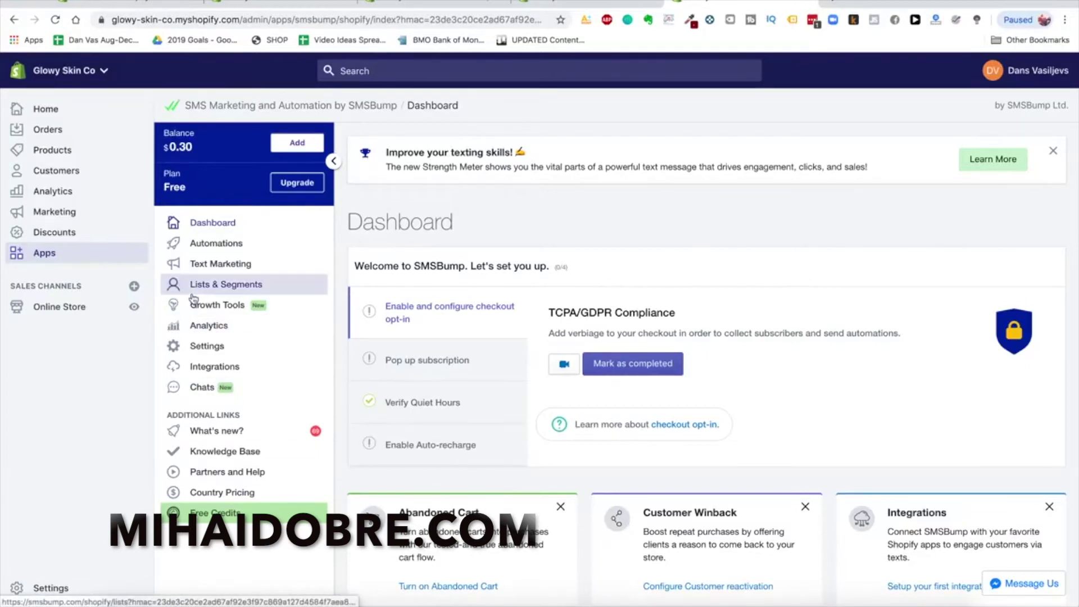
{"action": "left_click", "coordinate": [64, 252]}
{"action": "left_click", "coordinate": [839, 120]}
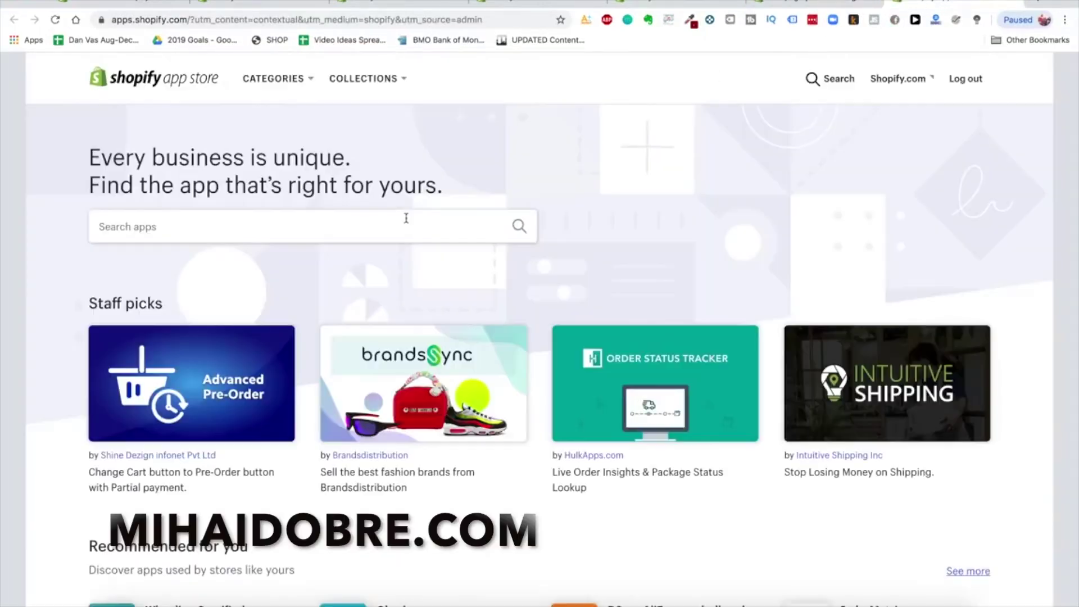
Install Klaviyo Email Marketing for glowy-skin-co.myshopify.com, then return to the App Store
{"action": "left_click", "coordinate": [403, 219]}
{"action": "type", "text": "klavi"}
{"action": "left_click", "coordinate": [347, 256]}
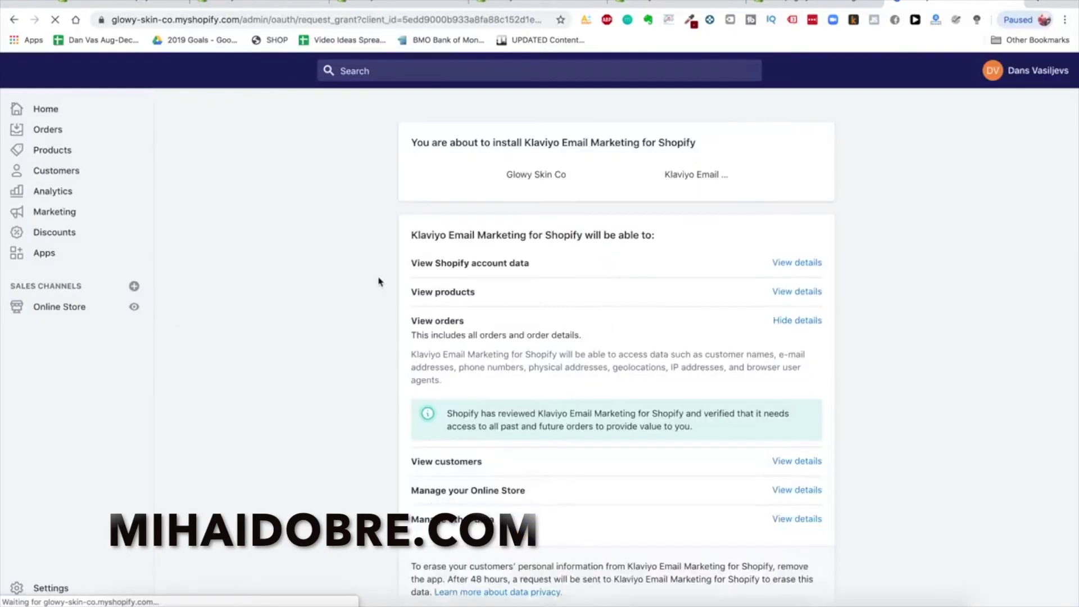
{"action": "scroll", "coordinate": [857, 332], "scroll_direction": "down", "scroll_amount": 3}
{"action": "left_click", "coordinate": [816, 509]}
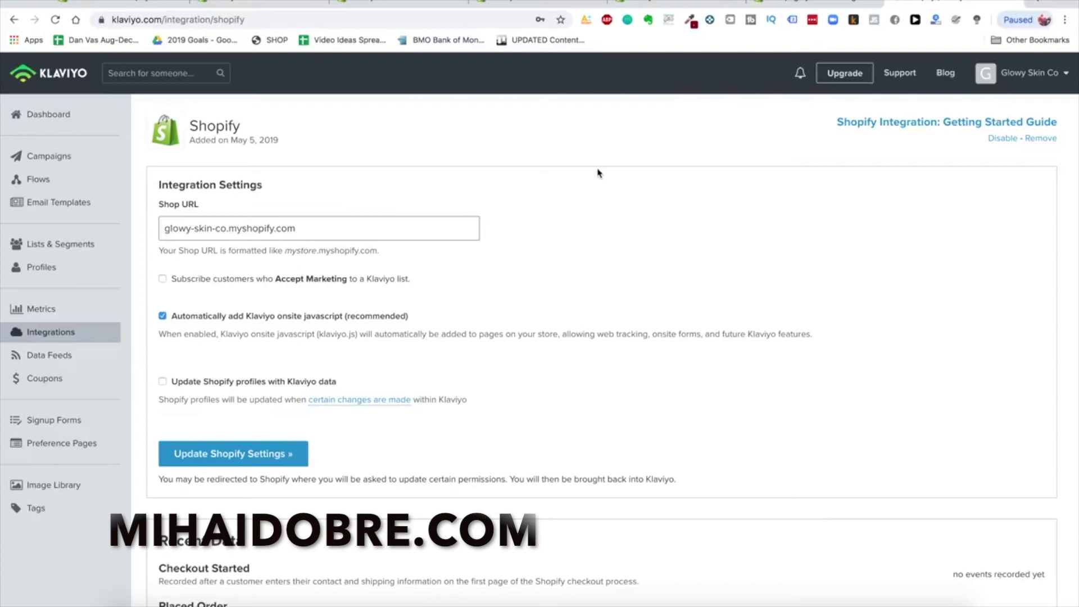
{"action": "scroll", "coordinate": [421, 284], "scroll_direction": "down", "scroll_amount": 2}
{"action": "scroll", "coordinate": [421, 284], "scroll_direction": "up", "scroll_amount": 2}
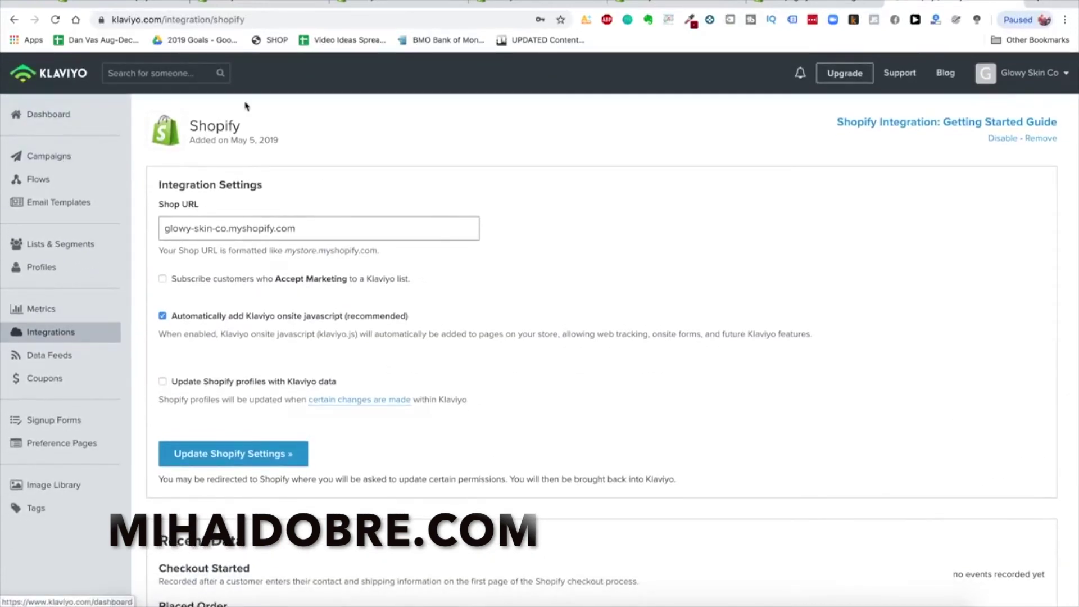
{"action": "left_click", "coordinate": [340, 7]}
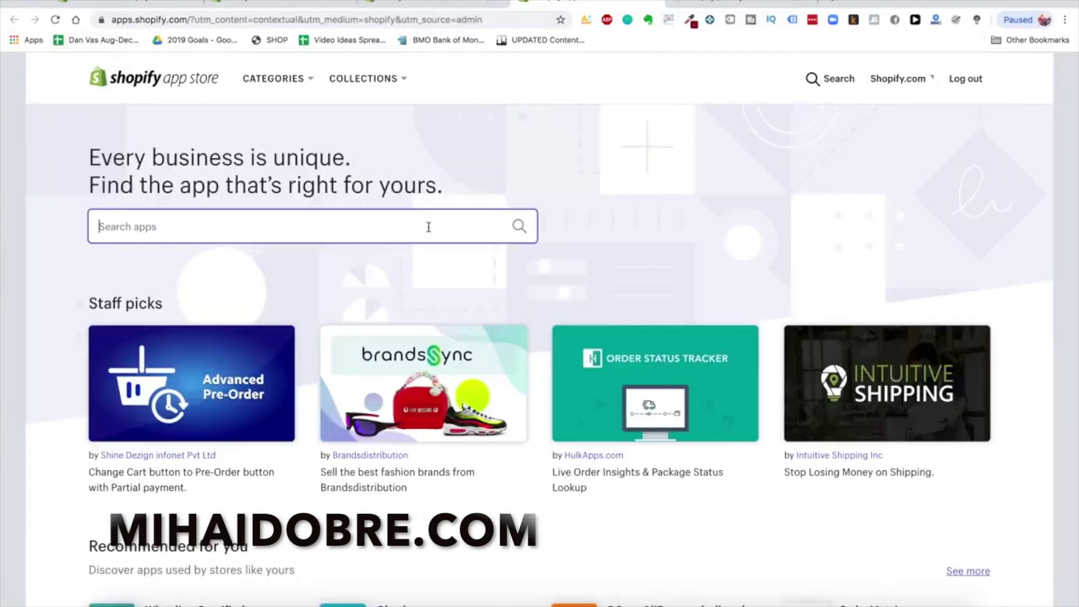
Search the app store for 'recart' and add Recart FB Messenger Marketing to the store
{"action": "left_click", "coordinate": [428, 226]}
{"action": "type", "text": "recart"}
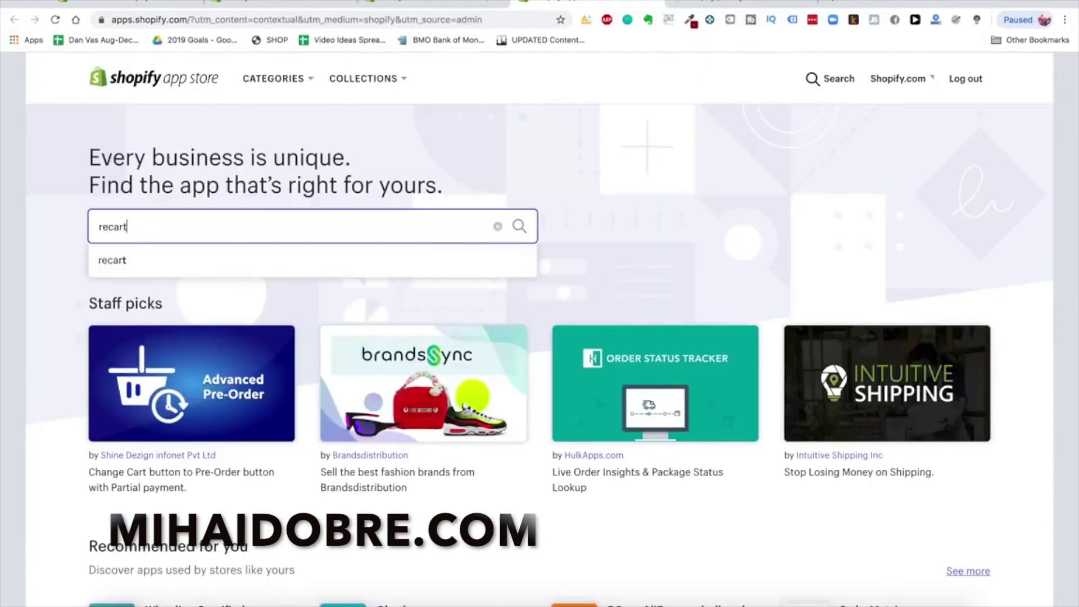
{"action": "key", "text": "Return"}
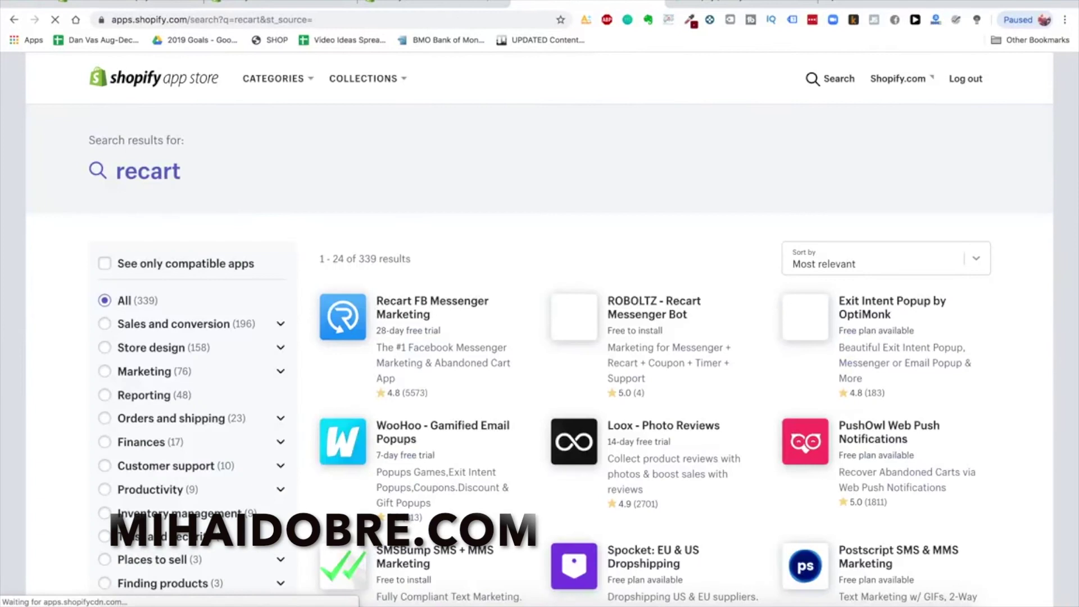
{"action": "scroll", "coordinate": [464, 292], "scroll_direction": "down", "scroll_amount": 2}
{"action": "scroll", "coordinate": [436, 260], "scroll_direction": "up", "scroll_amount": 1}
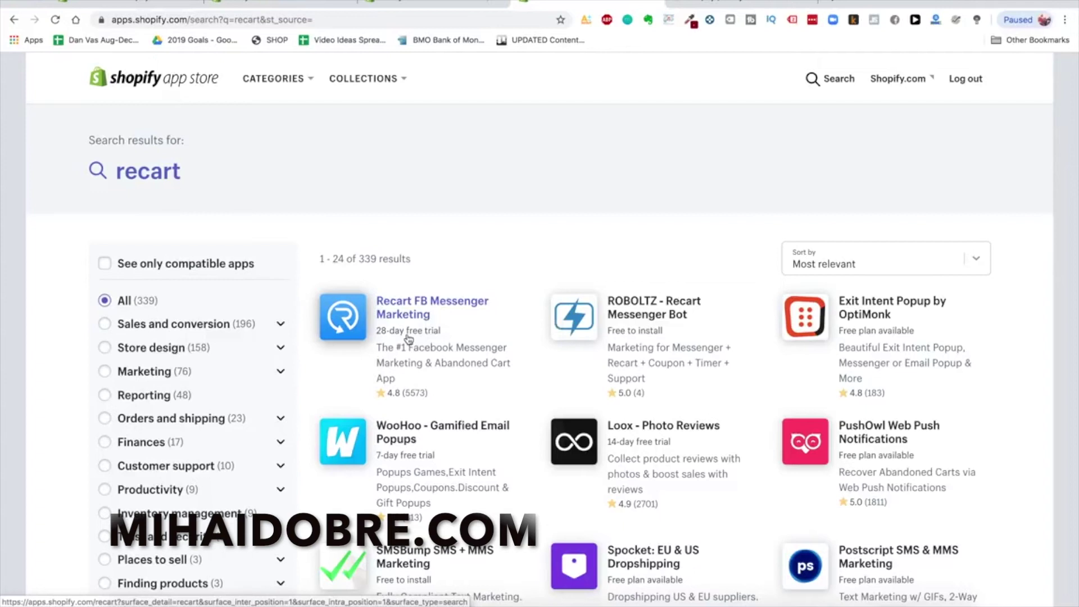
{"action": "left_click", "coordinate": [428, 313]}
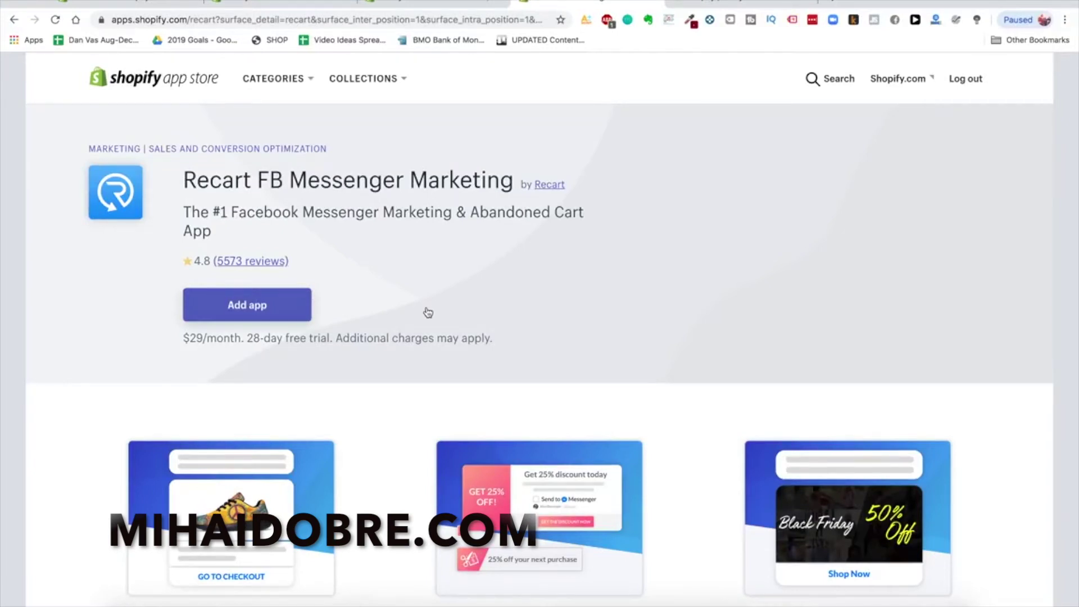
{"action": "left_click", "coordinate": [264, 306]}
{"action": "scroll", "coordinate": [629, 276], "scroll_direction": "down", "scroll_amount": 3}
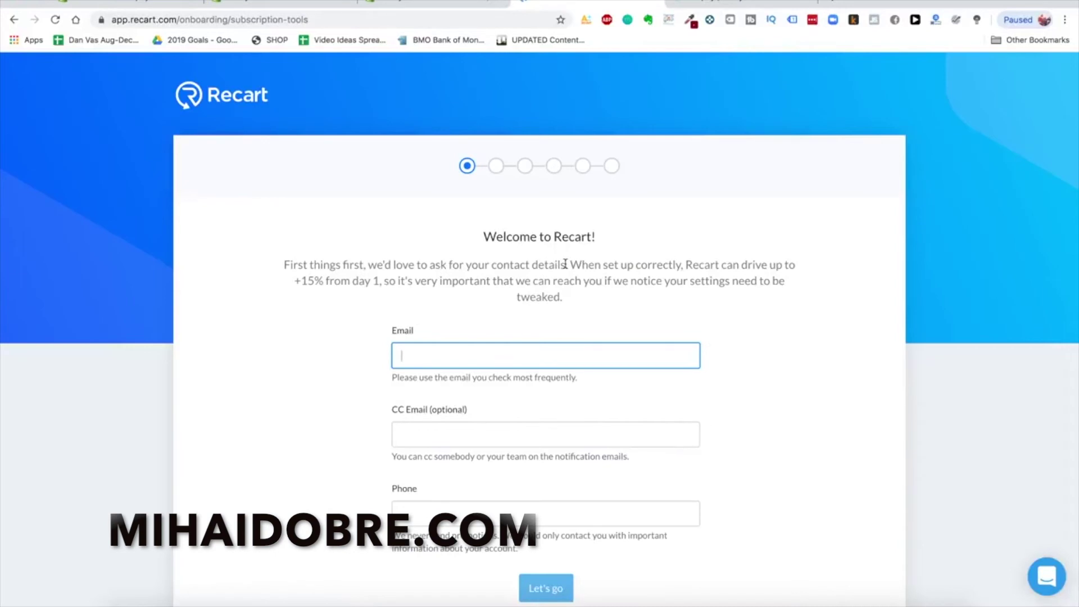
Enter the store's contact email in Recart's welcome form and submit it
{"action": "scroll", "coordinate": [565, 264], "scroll_direction": "down", "scroll_amount": 1}
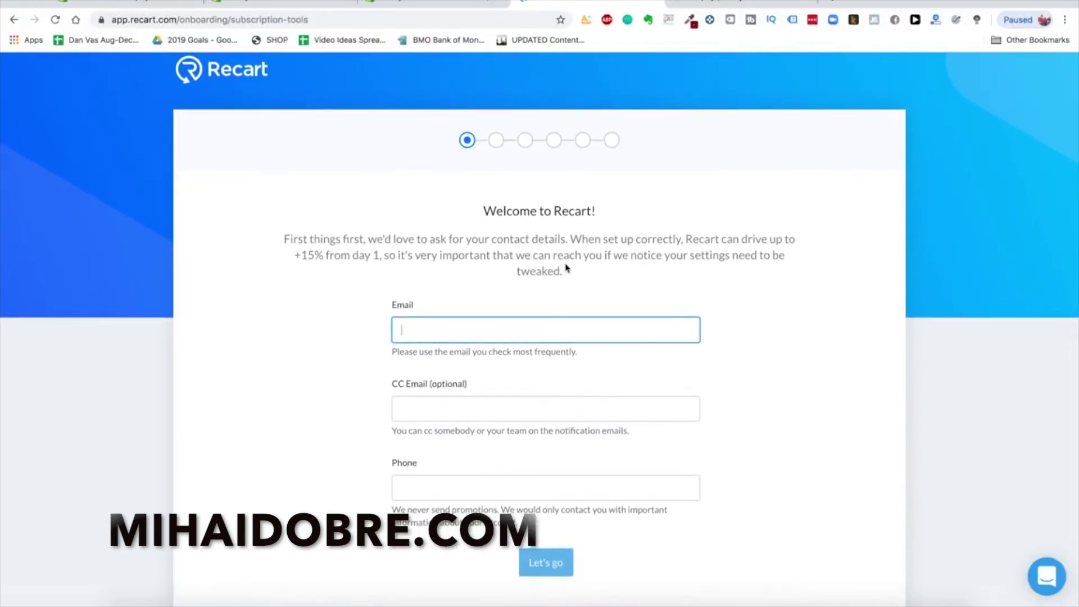
{"action": "key", "text": "Tab"}
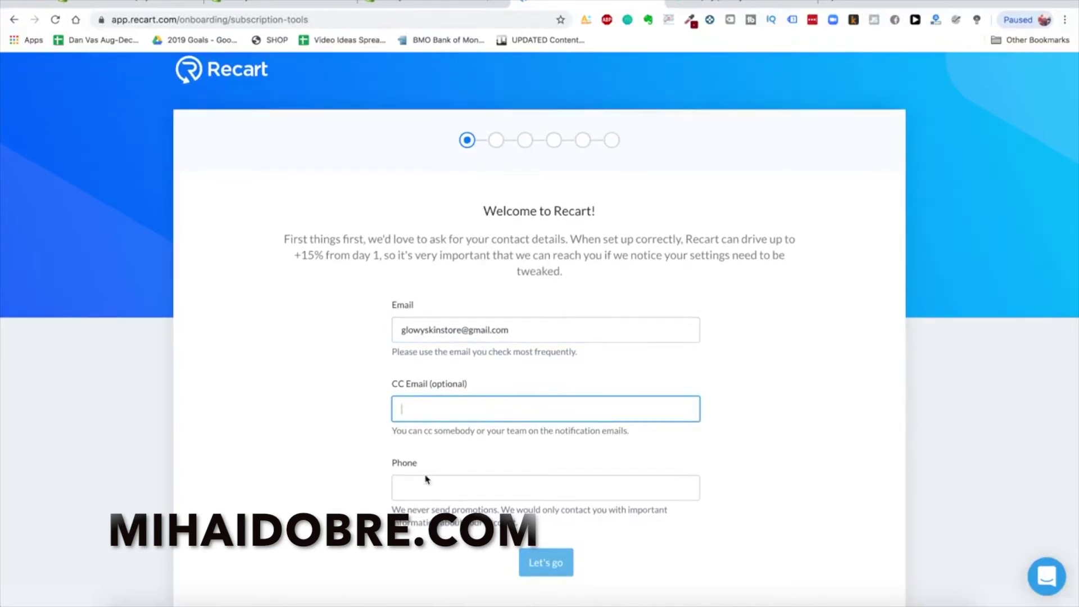
{"action": "key", "text": "Return"}
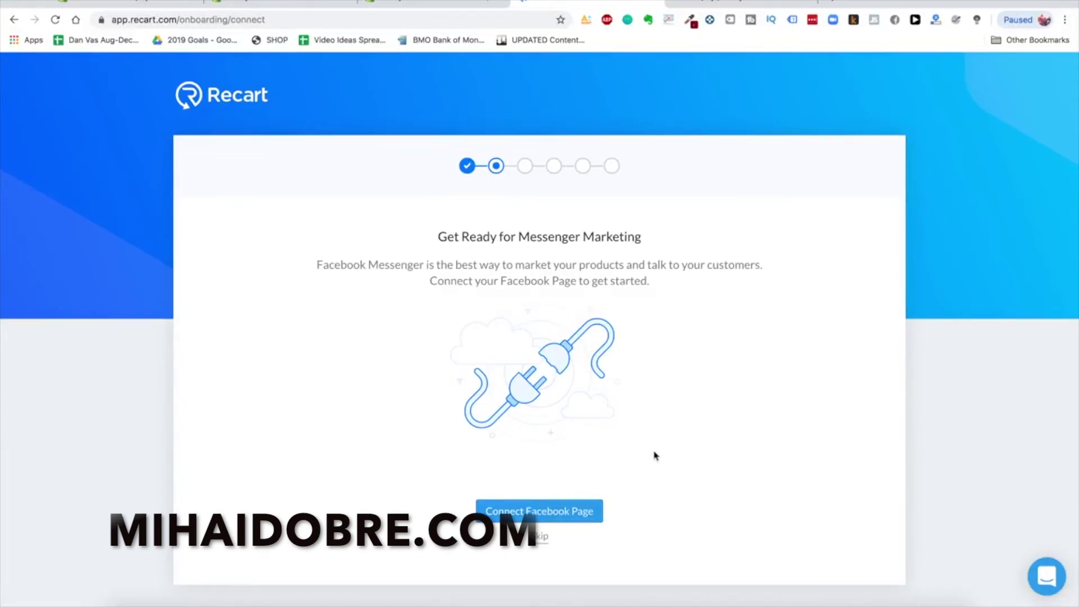
Skip connecting a Facebook Page and advance through the remaining onboarding steps to the Recart dashboard
{"action": "left_click", "coordinate": [568, 516]}
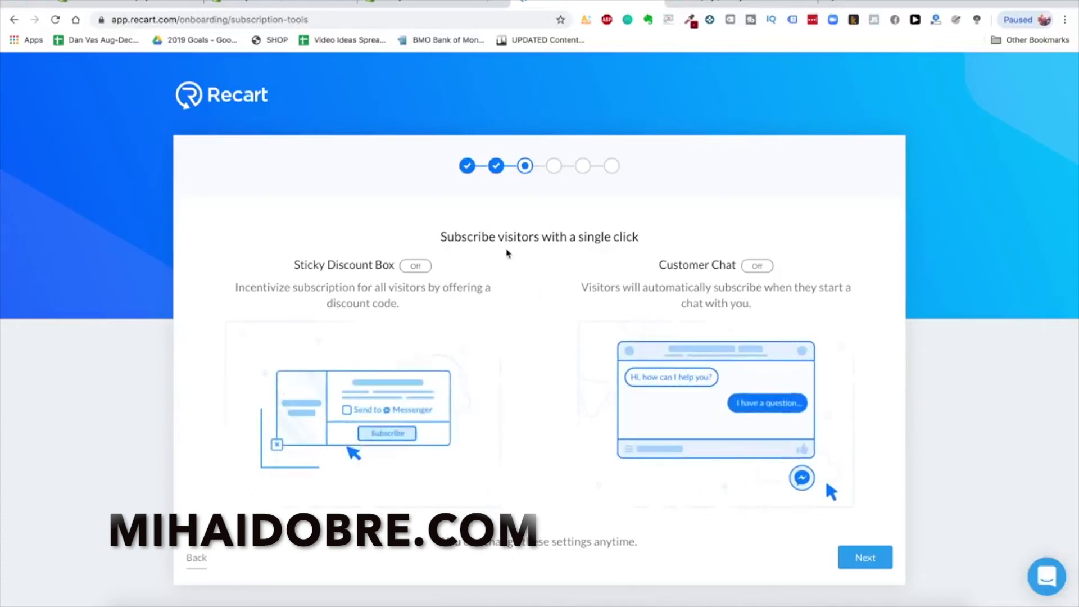
{"action": "left_click", "coordinate": [865, 557]}
{"action": "scroll", "coordinate": [592, 376], "scroll_direction": "down", "scroll_amount": 1}
{"action": "left_click", "coordinate": [863, 583]}
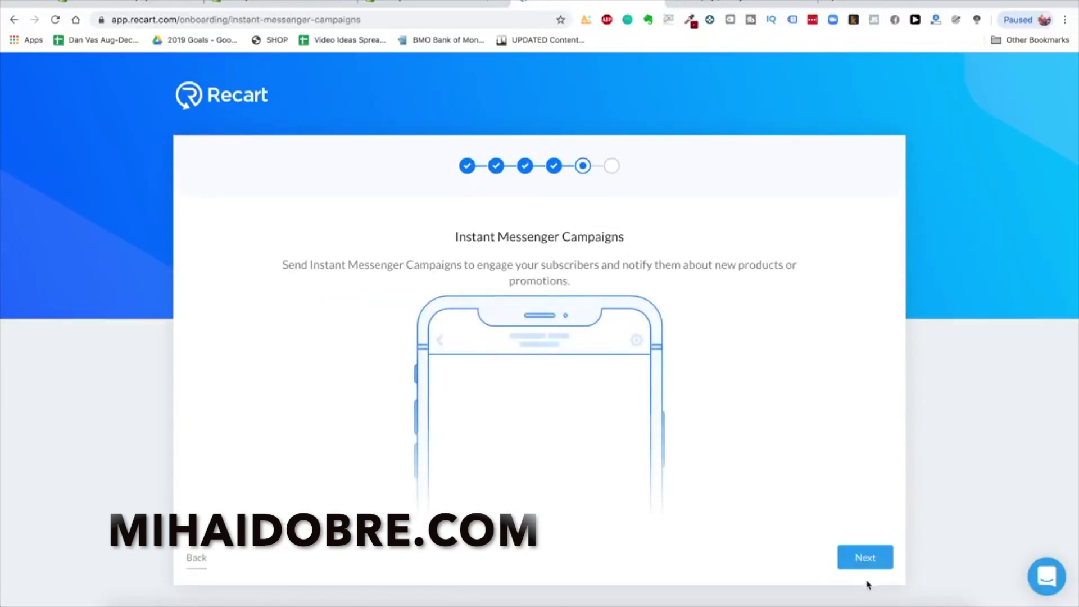
{"action": "left_click", "coordinate": [865, 557]}
{"action": "left_click", "coordinate": [547, 521]}
{"action": "scroll", "coordinate": [438, 289], "scroll_direction": "down", "scroll_amount": 4}
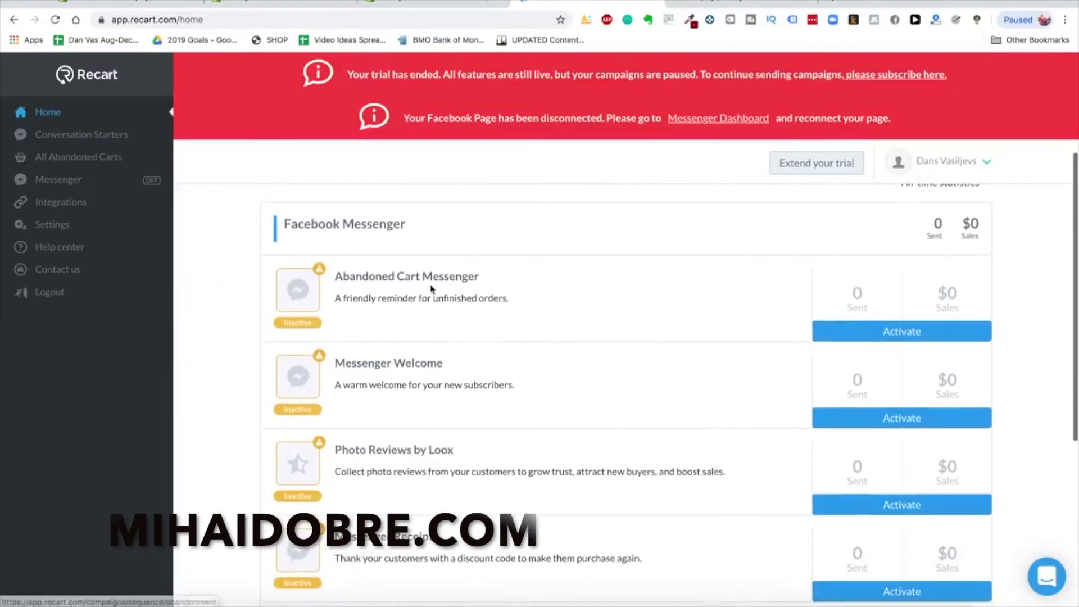
{"action": "scroll", "coordinate": [462, 286], "scroll_direction": "down", "scroll_amount": 3}
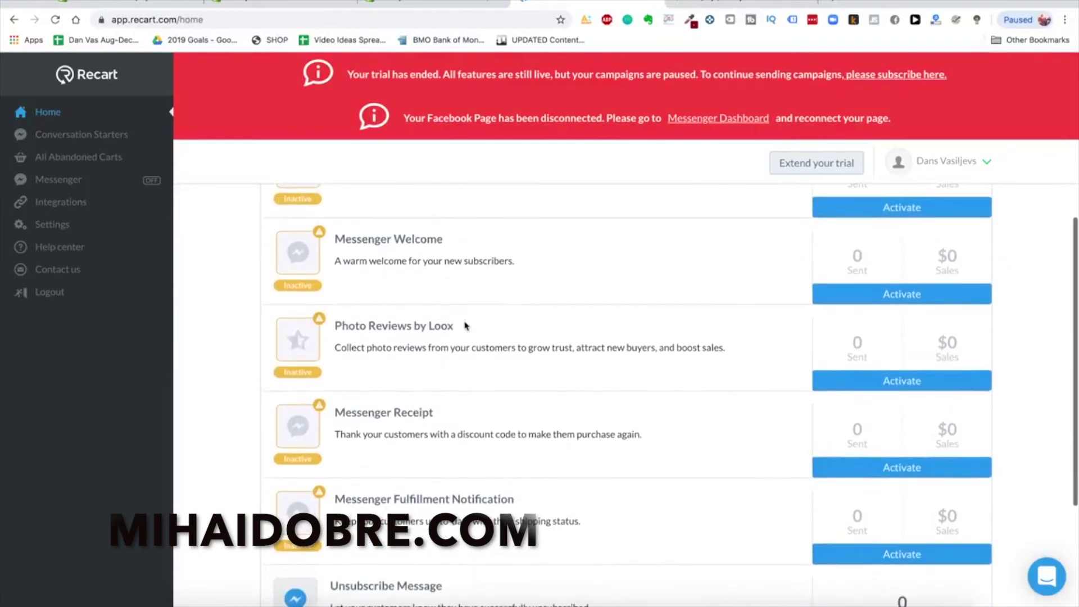
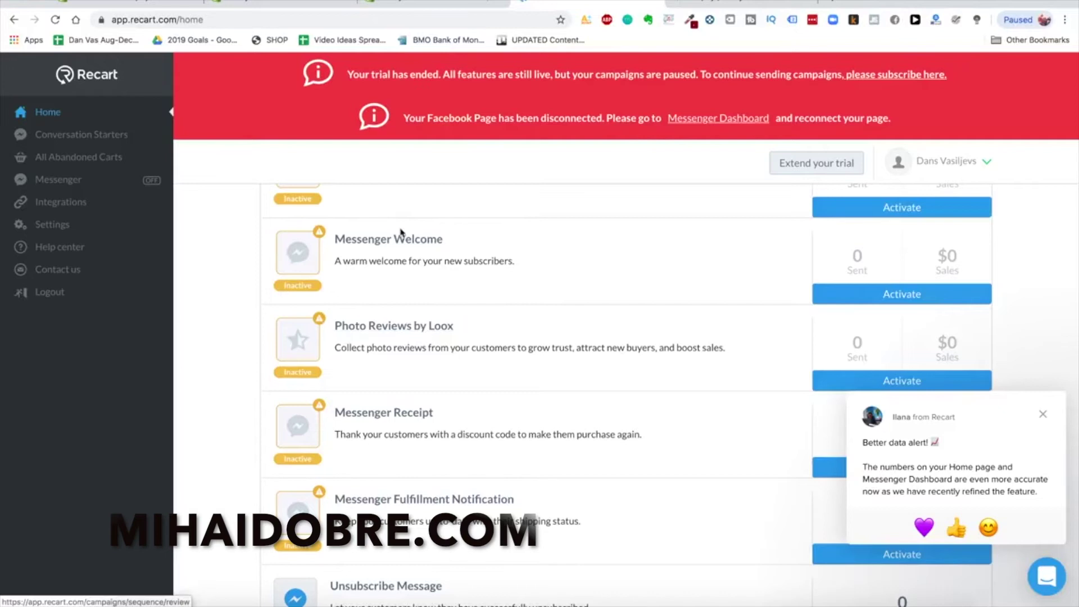
Review the paused Recart Messenger campaigns, then go to the Shopify App Store search box
{"action": "scroll", "coordinate": [444, 289], "scroll_direction": "up", "scroll_amount": 5}
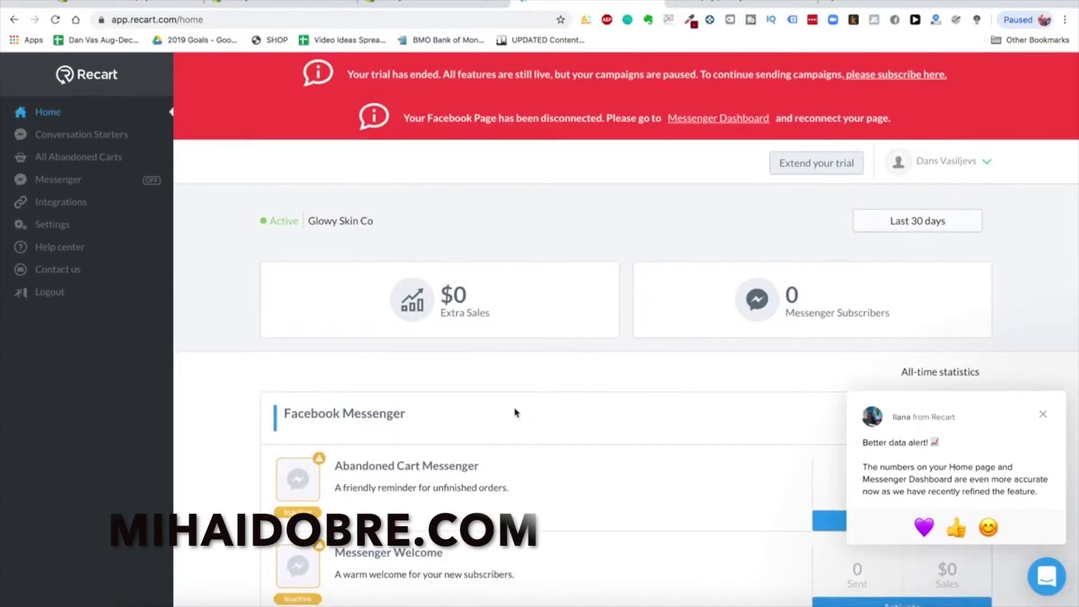
{"action": "scroll", "coordinate": [451, 337], "scroll_direction": "down", "scroll_amount": 7}
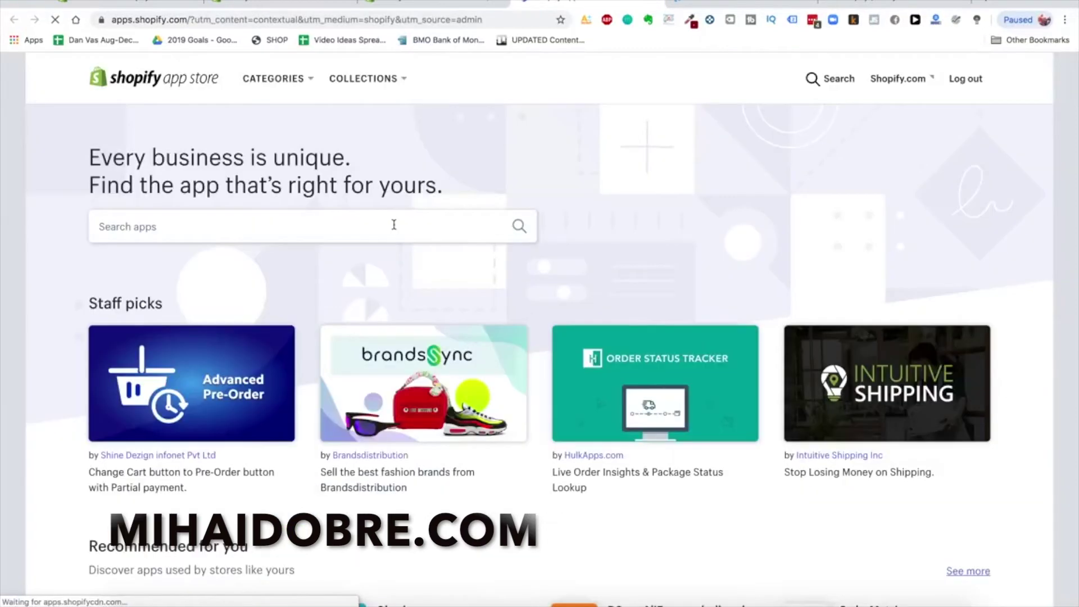
{"action": "left_click", "coordinate": [392, 223]}
Search the App Store for 'zipify' and compare the results with the admin Apps page
{"action": "type", "text": "zipify"}
{"action": "key", "text": "Return"}
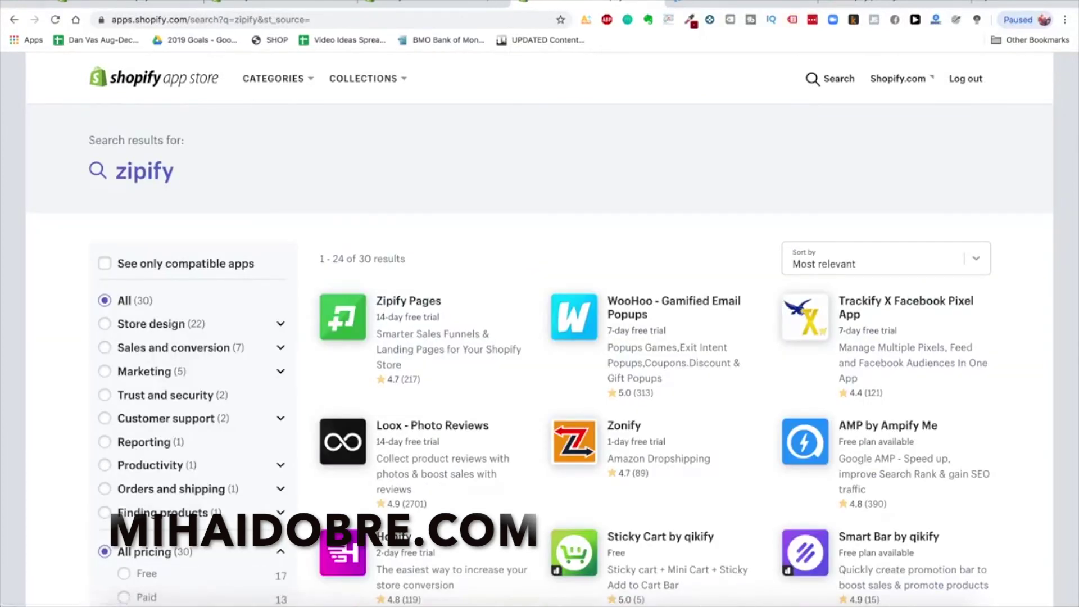
{"action": "scroll", "coordinate": [686, 344], "scroll_direction": "down", "scroll_amount": 3}
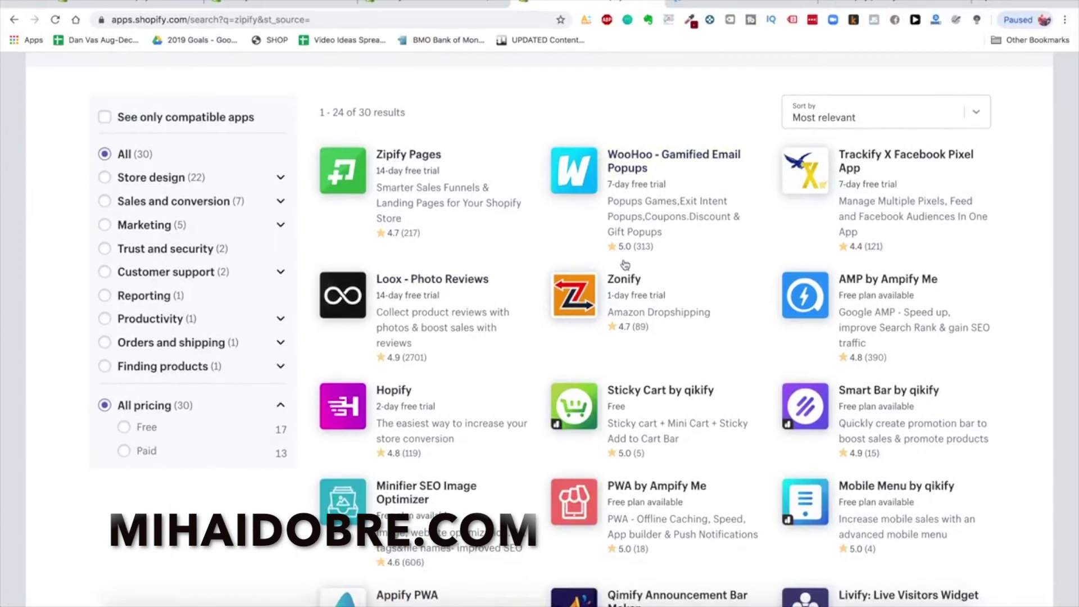
{"action": "scroll", "coordinate": [623, 259], "scroll_direction": "up", "scroll_amount": 3}
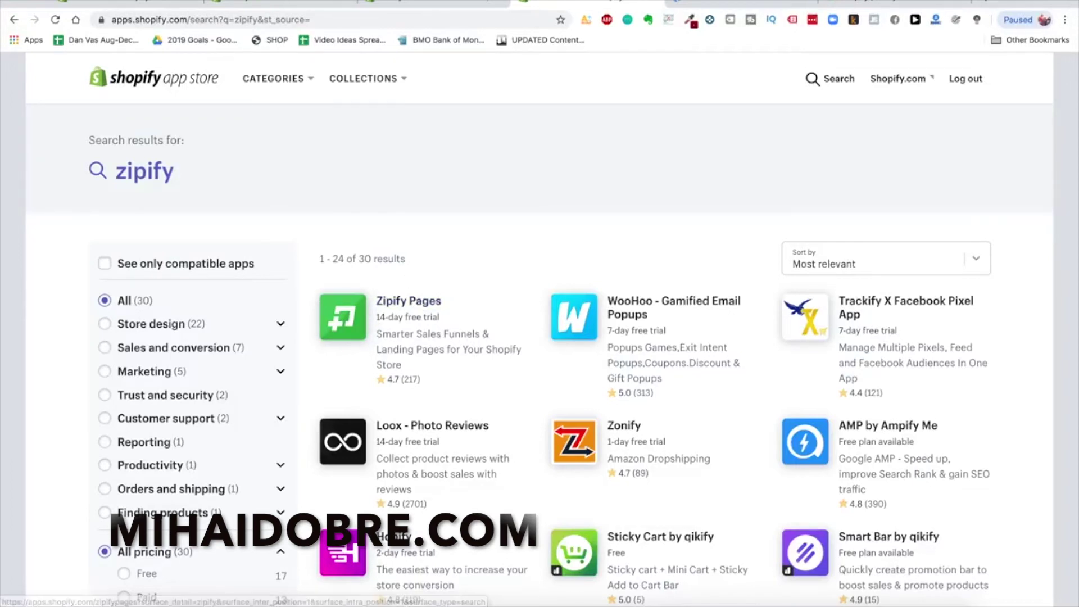
{"action": "left_click", "coordinate": [278, 5]}
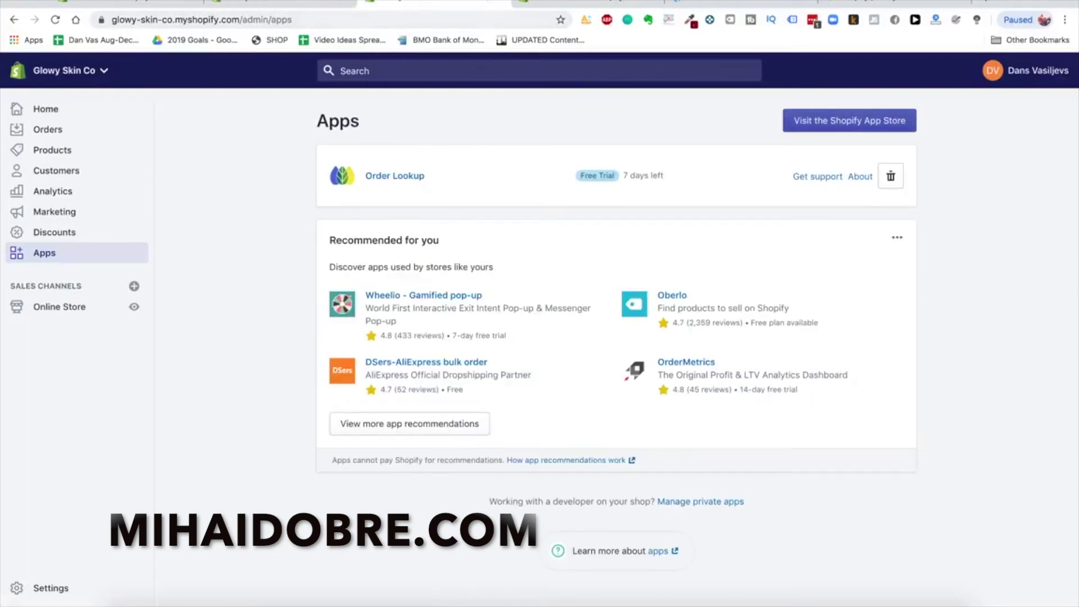
{"action": "left_click", "coordinate": [590, 4]}
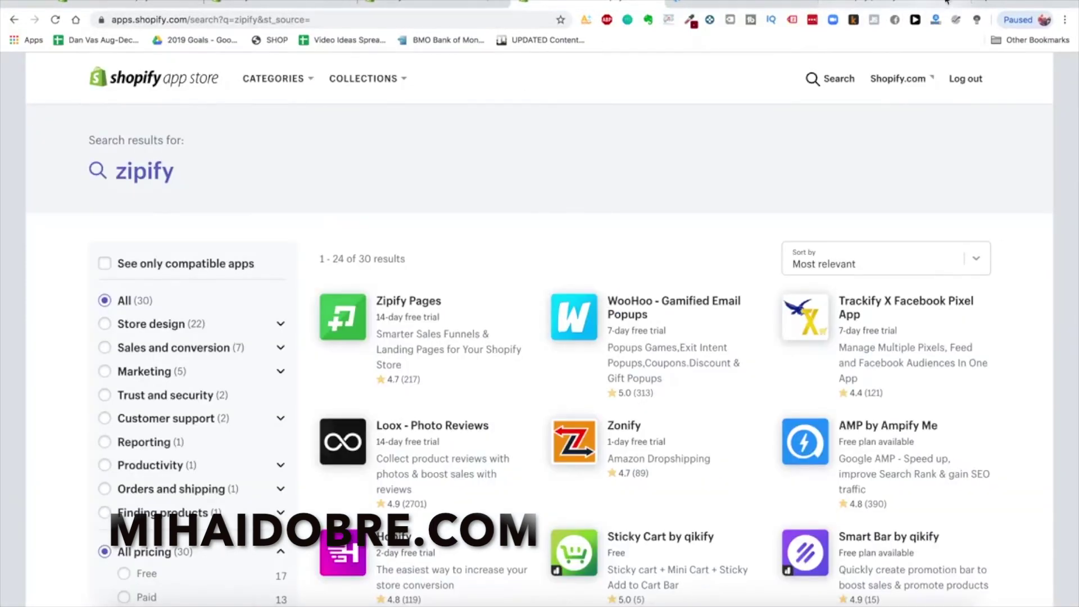
Open heysilkyskin.com in a new browser tab
{"action": "left_click", "coordinate": [980, 4]}
{"action": "type", "text": "hey"}
{"action": "key", "text": "Return"}
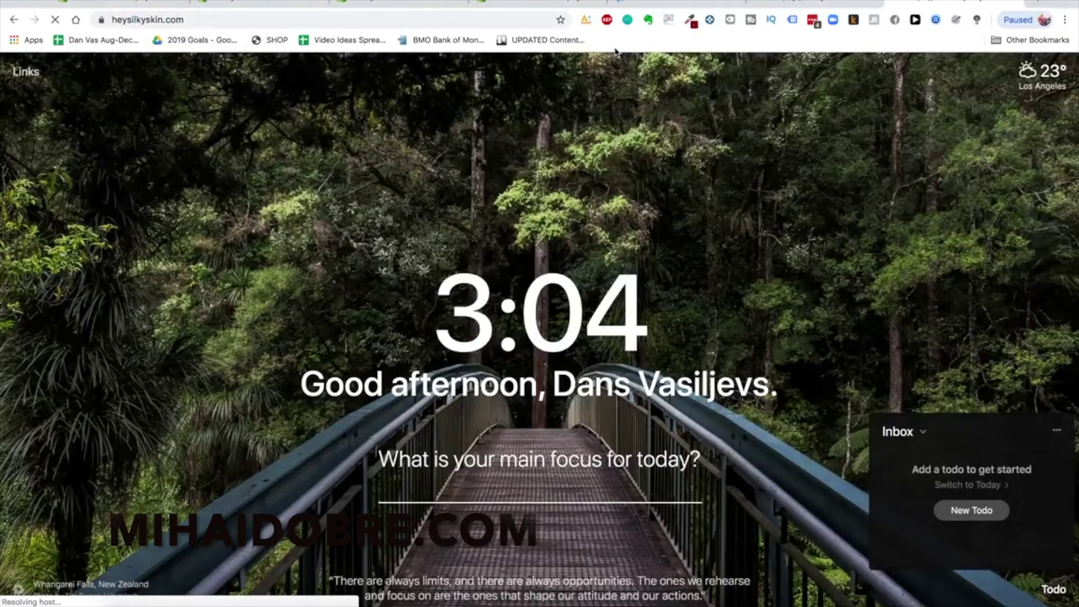
Open the HeySilkySkin Laser Hair Removal Handset product page and view its HTML source
{"action": "left_click", "coordinate": [824, 272]}
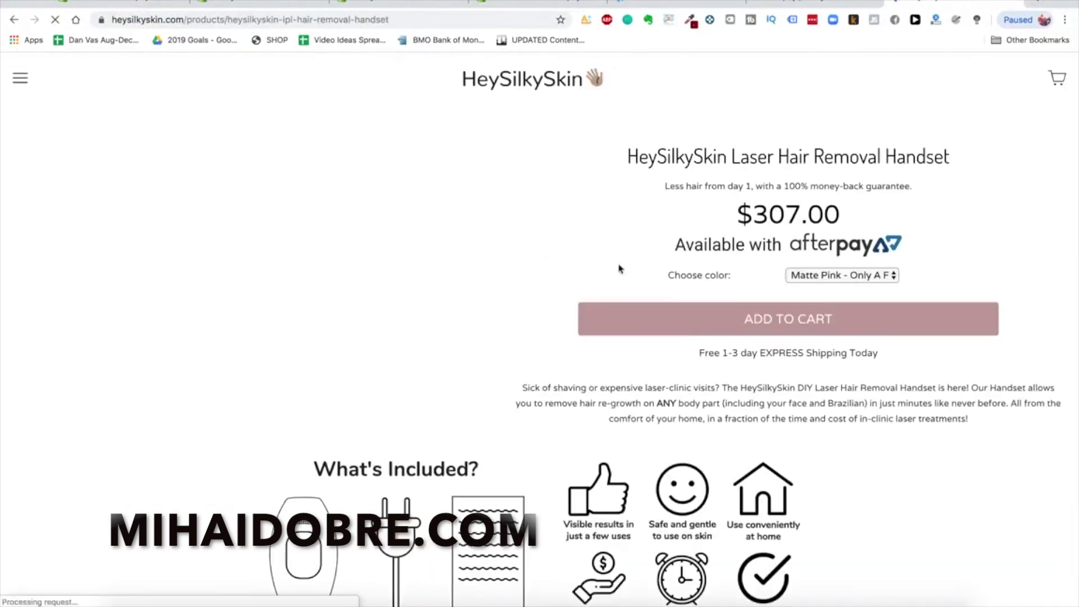
{"action": "scroll", "coordinate": [621, 387], "scroll_direction": "down", "scroll_amount": 5}
{"action": "scroll", "coordinate": [620, 388], "scroll_direction": "down", "scroll_amount": 4}
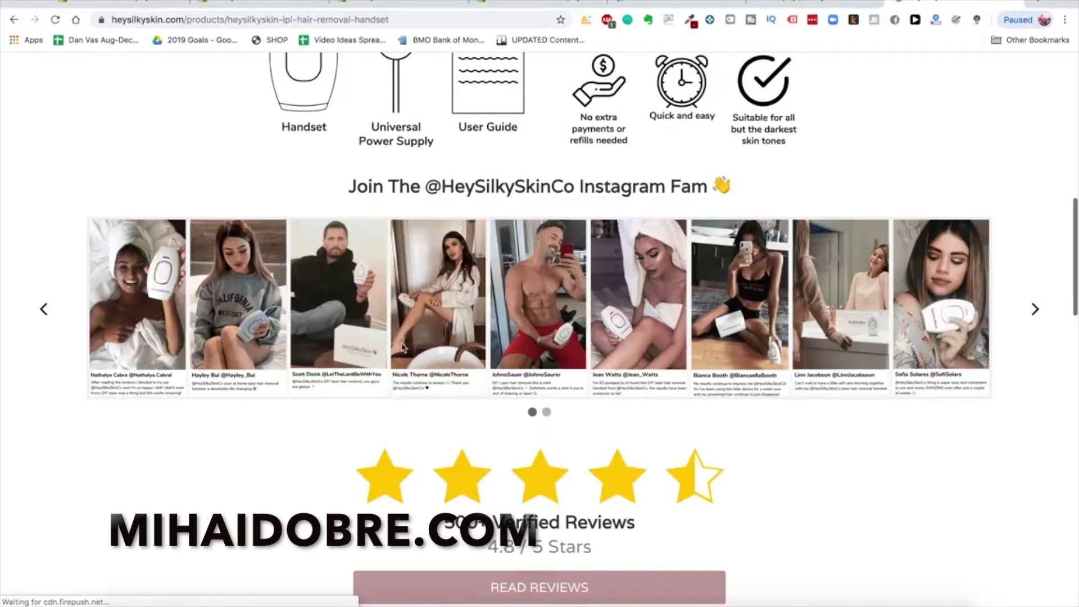
{"action": "left_click", "coordinate": [1032, 306]}
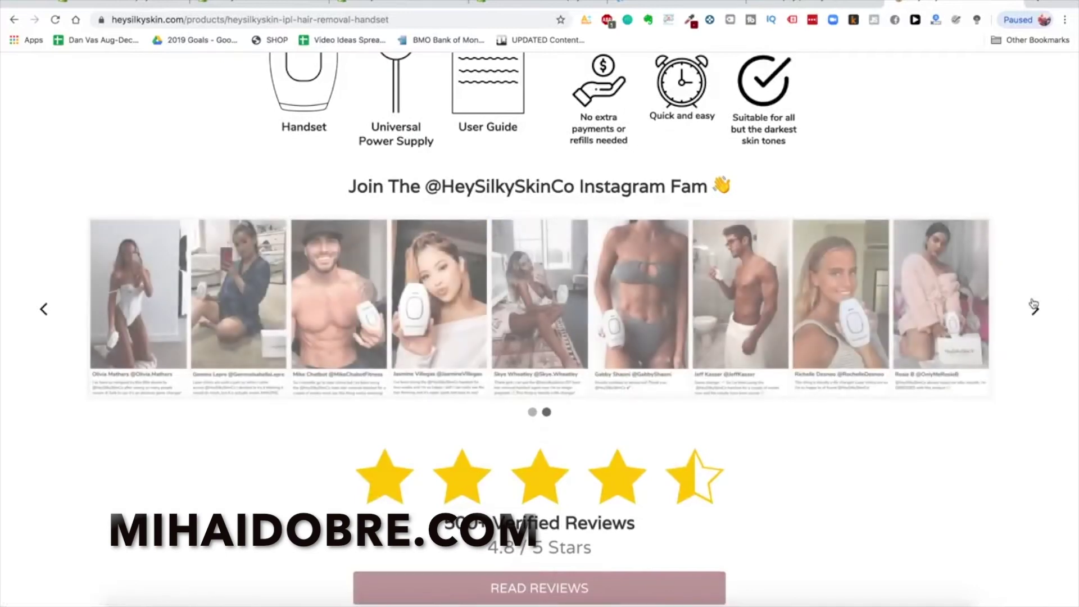
{"action": "scroll", "coordinate": [669, 349], "scroll_direction": "down", "scroll_amount": 5}
{"action": "scroll", "coordinate": [669, 350], "scroll_direction": "down", "scroll_amount": 8}
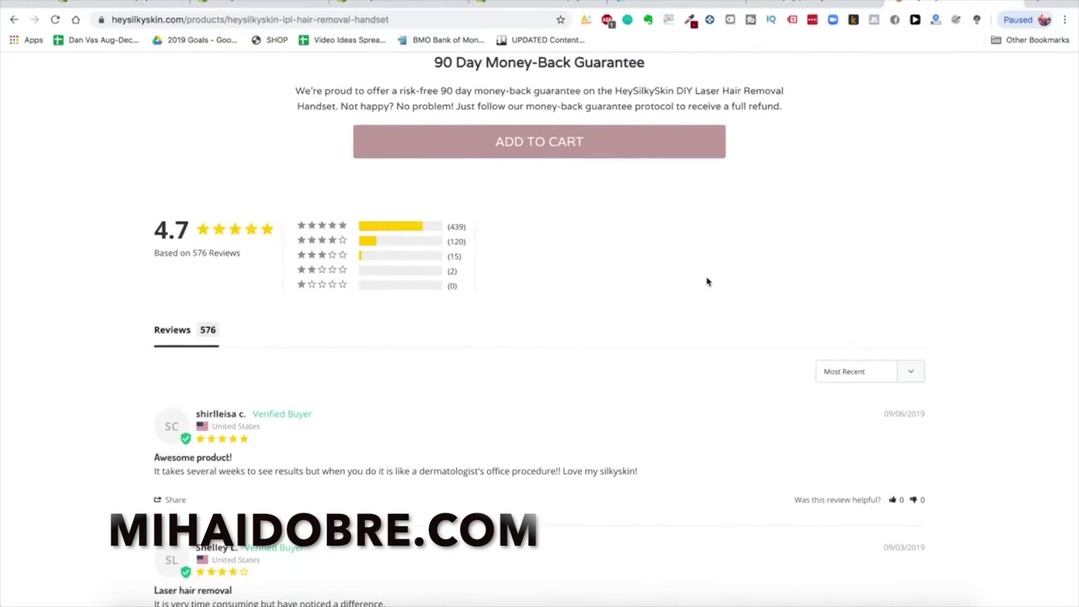
{"action": "scroll", "coordinate": [705, 282], "scroll_direction": "up", "scroll_amount": 5}
{"action": "right_click", "coordinate": [866, 276]}
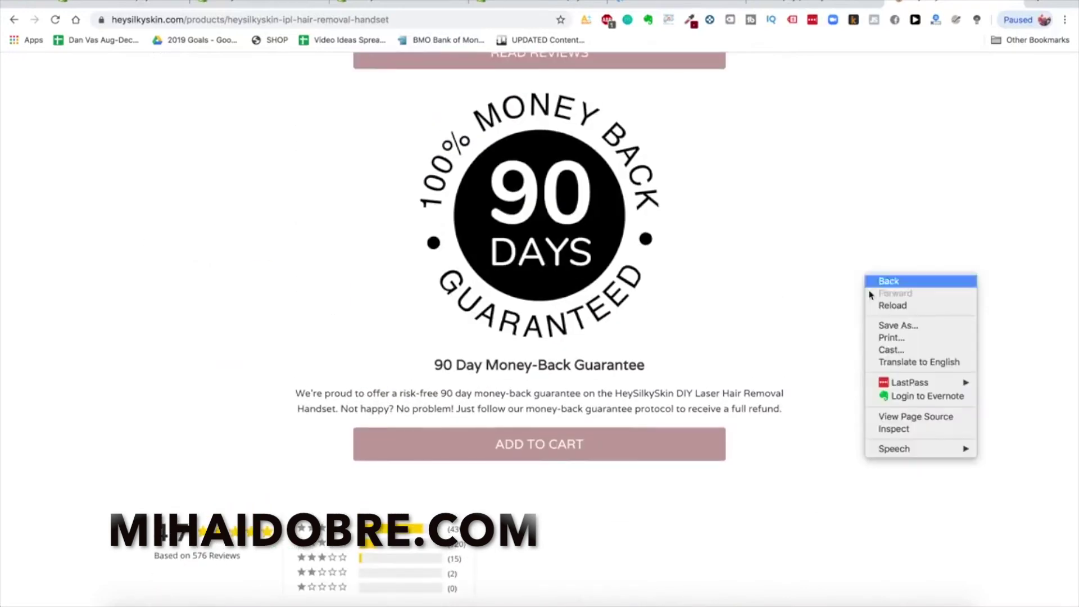
{"action": "left_click", "coordinate": [897, 416]}
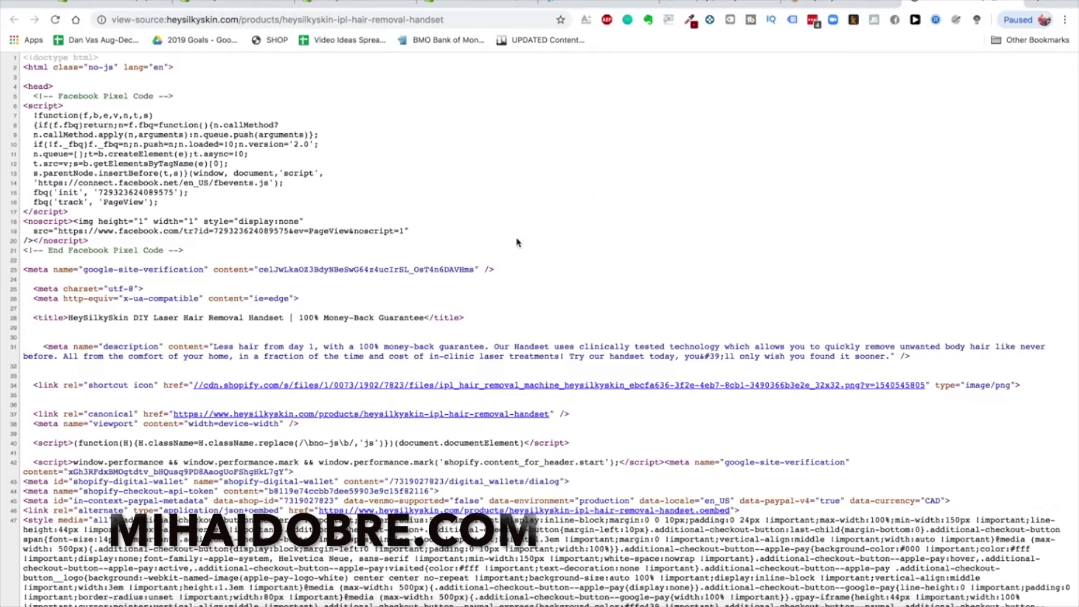
Find 'apps' in the page source and search the App Store for 'bold currency'
{"action": "key", "text": "super+f"}
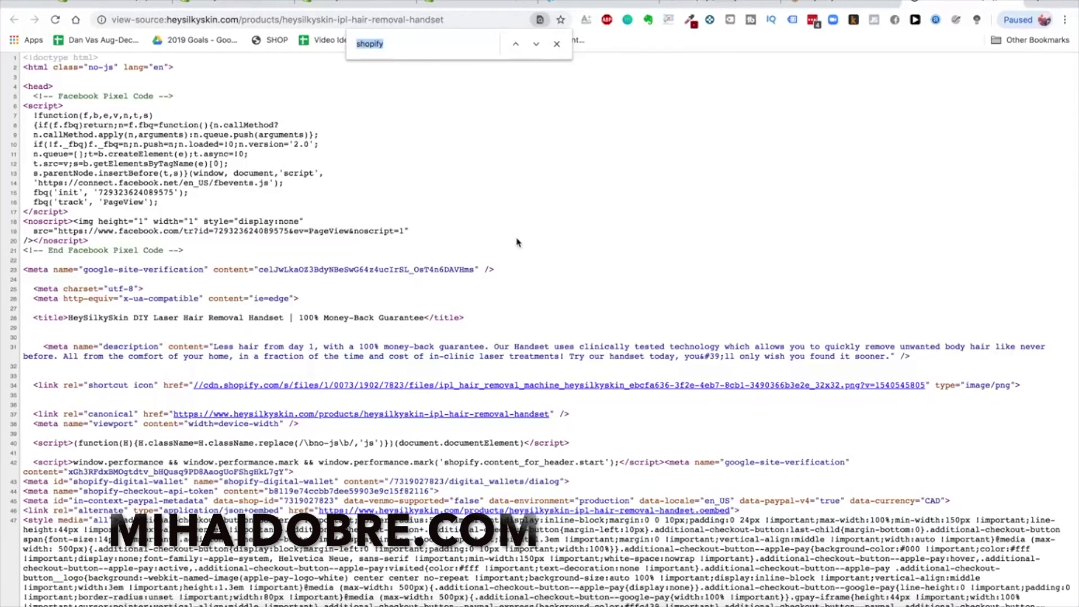
{"action": "type", "text": "apps"}
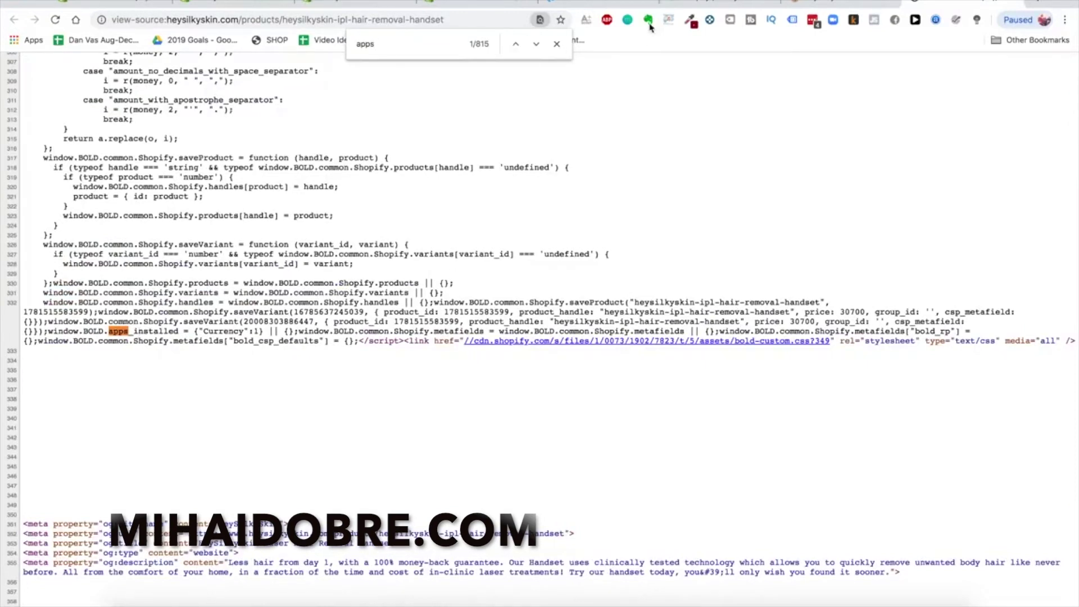
{"action": "left_click", "coordinate": [443, 7]}
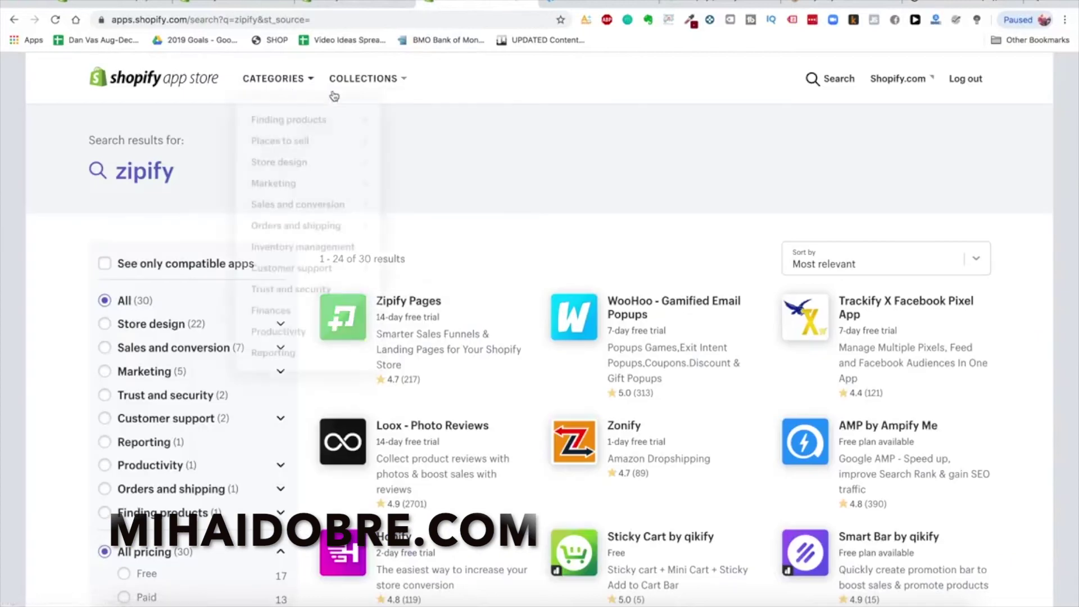
{"action": "left_click", "coordinate": [821, 79]}
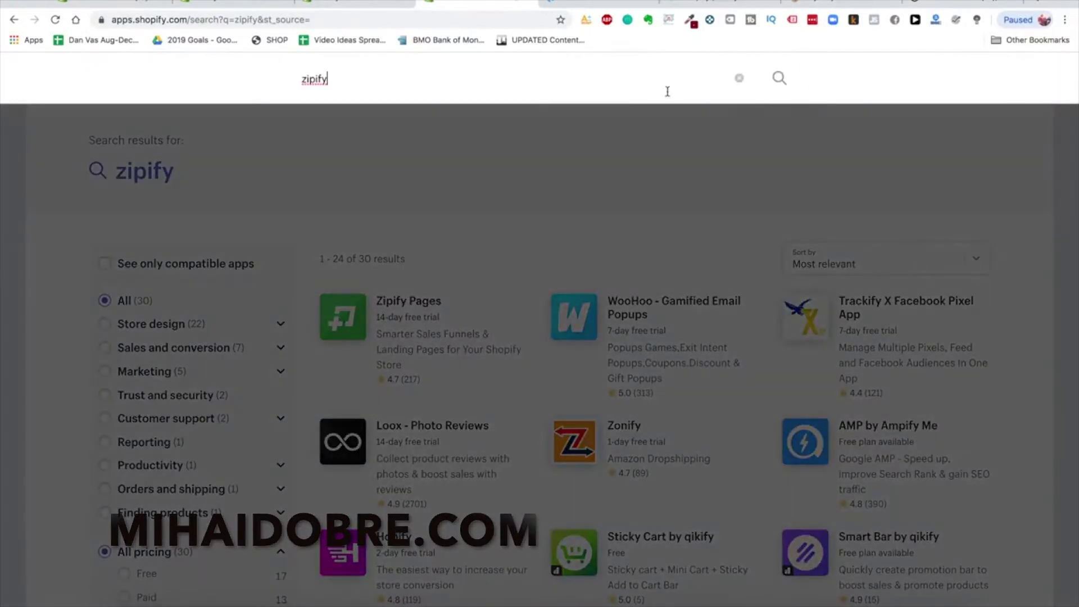
{"action": "type", "text": "bold currency"}
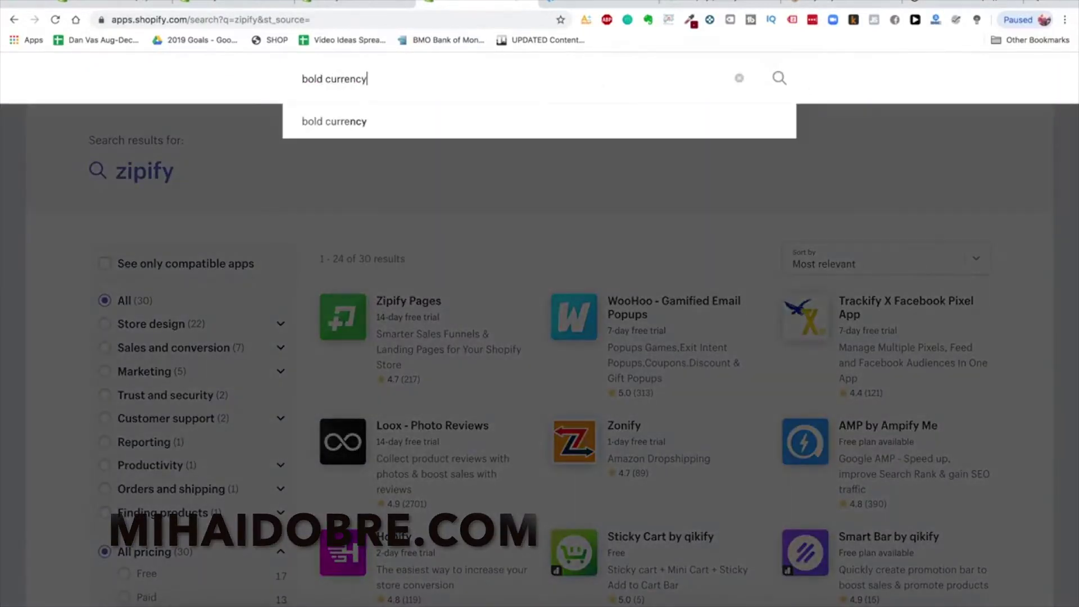
{"action": "key", "text": "Return"}
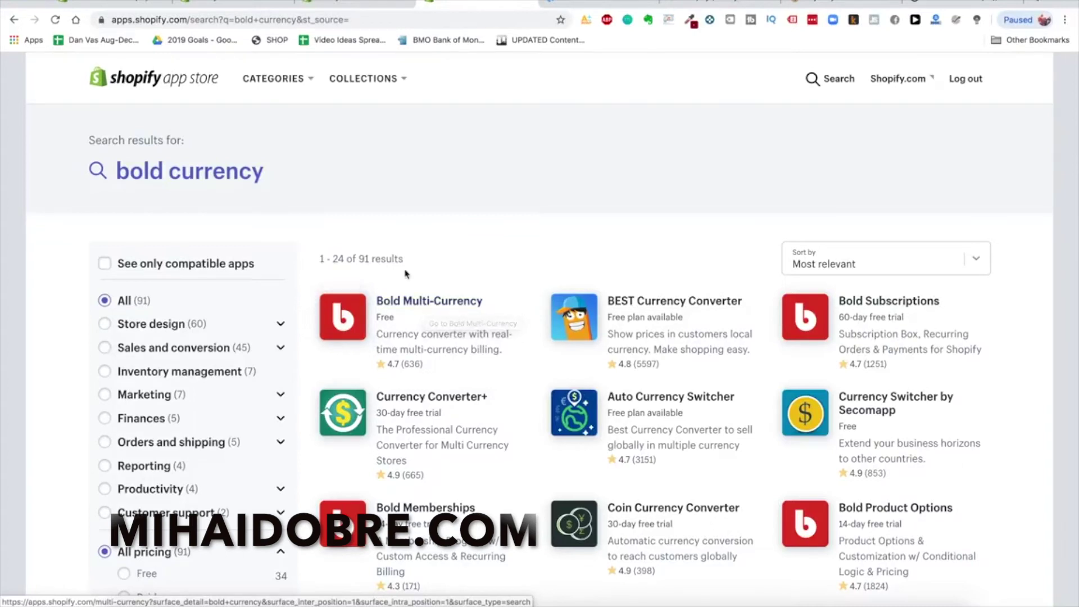
{"action": "left_click", "coordinate": [944, 5]}
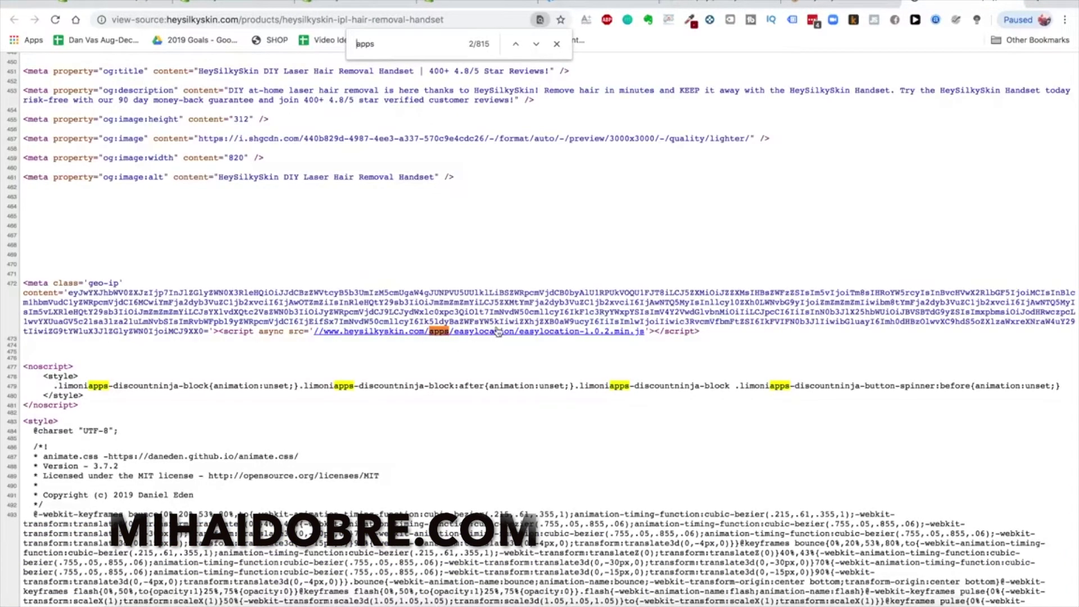
Search the App Store for 'easy location' and review the EasyLocation - GeoIP redirects app page
{"action": "left_click", "coordinate": [497, 8]}
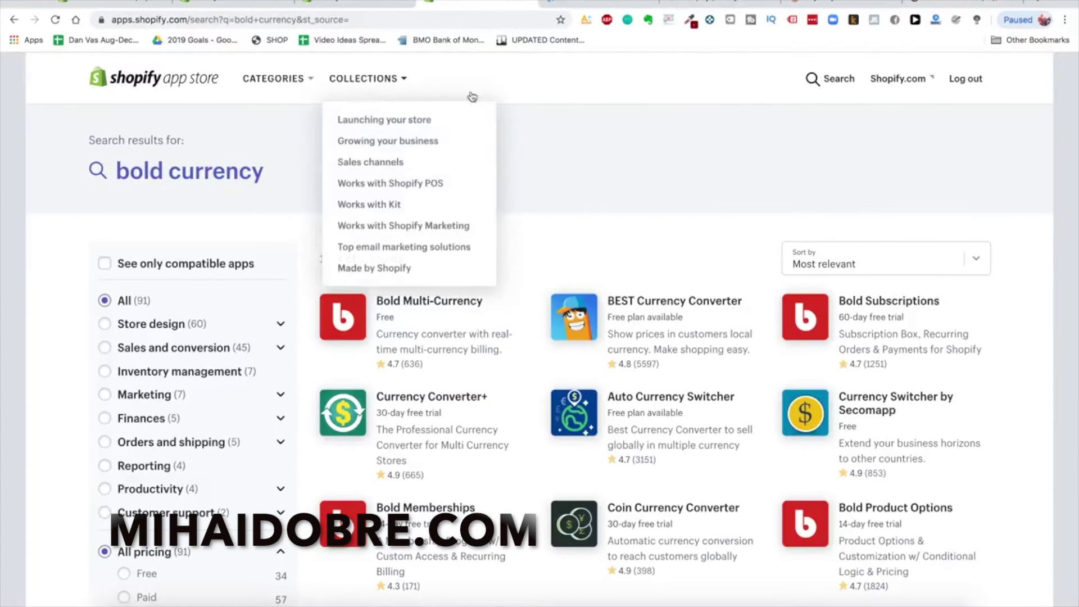
{"action": "left_click", "coordinate": [832, 79]}
{"action": "key", "text": "super+a"}
{"action": "key", "text": "BackSpace"}
{"action": "type", "text": "easy location"}
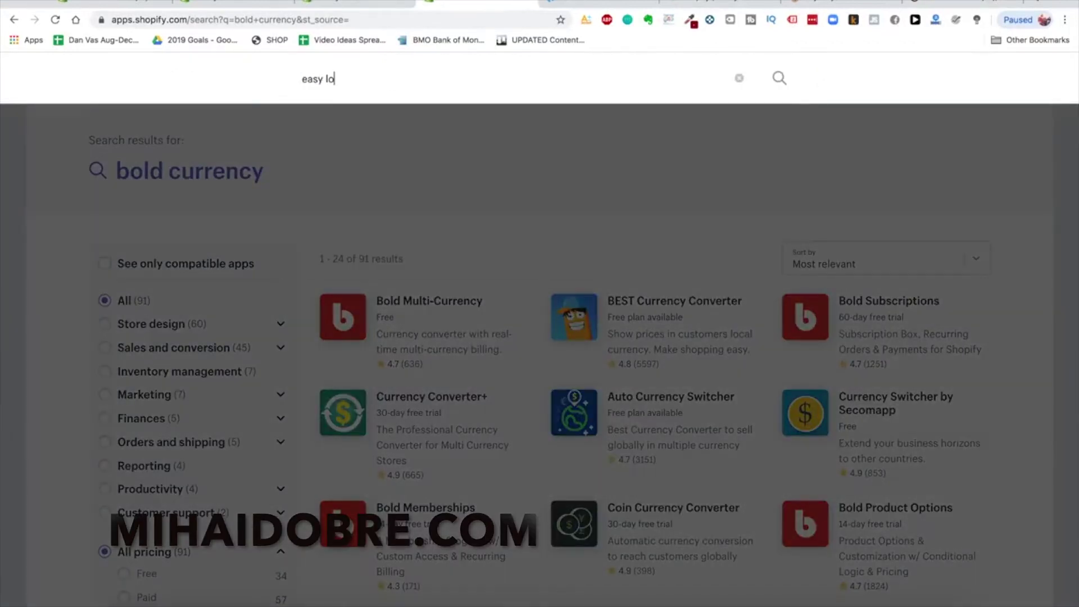
{"action": "key", "text": "Return"}
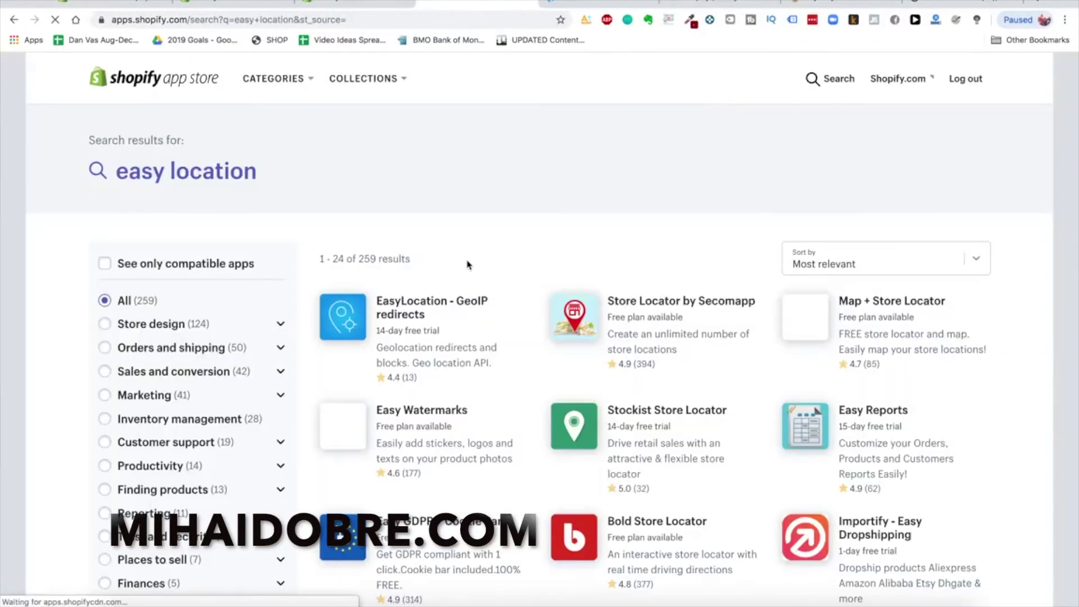
{"action": "left_click", "coordinate": [437, 322]}
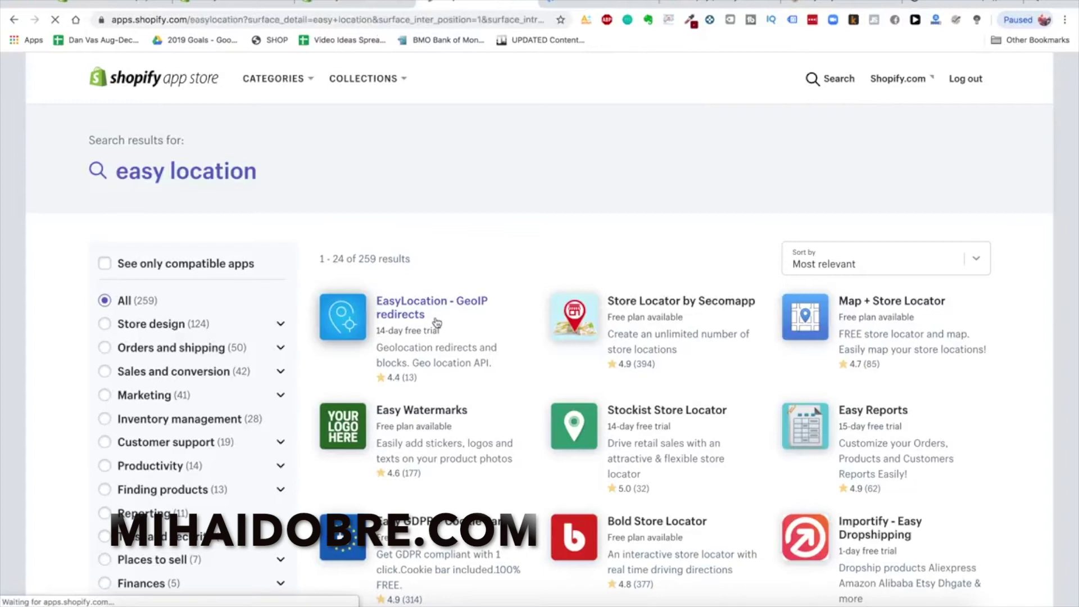
{"action": "scroll", "coordinate": [399, 380], "scroll_direction": "down", "scroll_amount": 7}
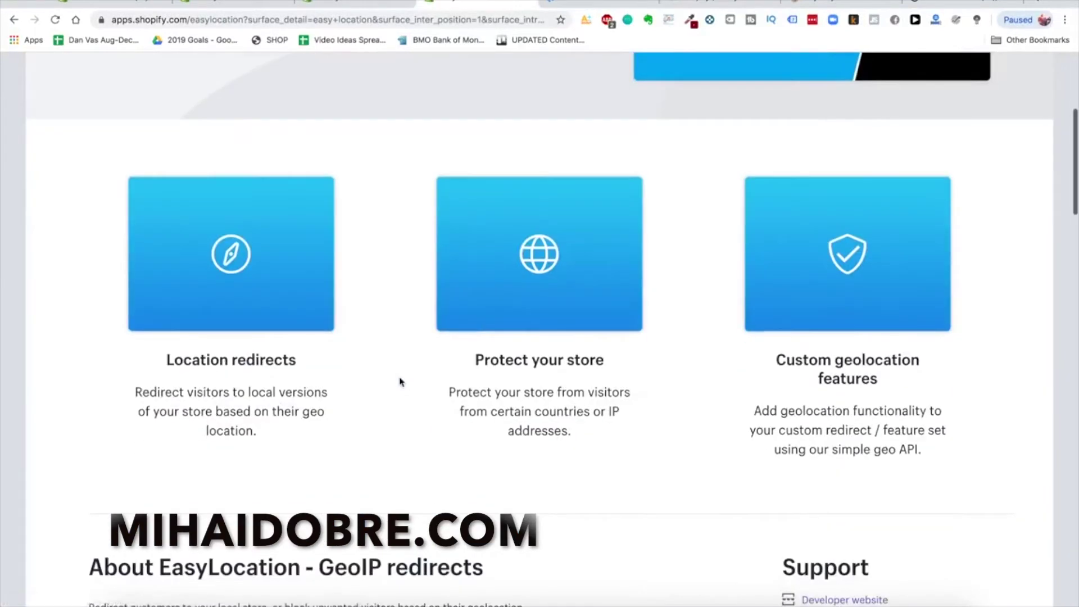
{"action": "scroll", "coordinate": [400, 380], "scroll_direction": "down", "scroll_amount": 2}
{"action": "scroll", "coordinate": [356, 185], "scroll_direction": "up", "scroll_amount": 2}
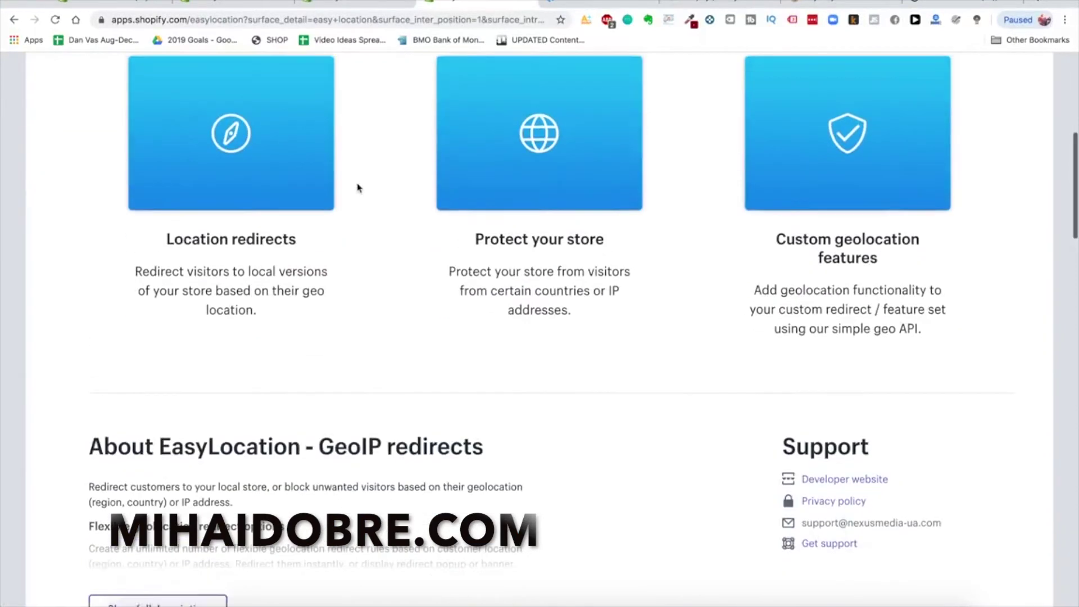
{"action": "scroll", "coordinate": [430, 207], "scroll_direction": "up", "scroll_amount": 2}
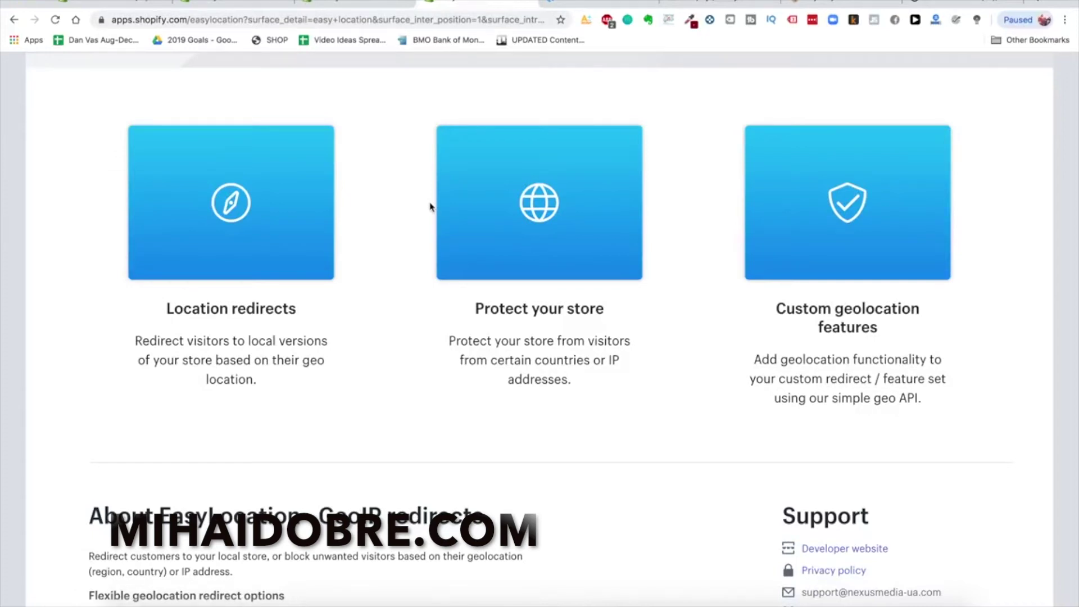
{"action": "left_click", "coordinate": [932, 11]}
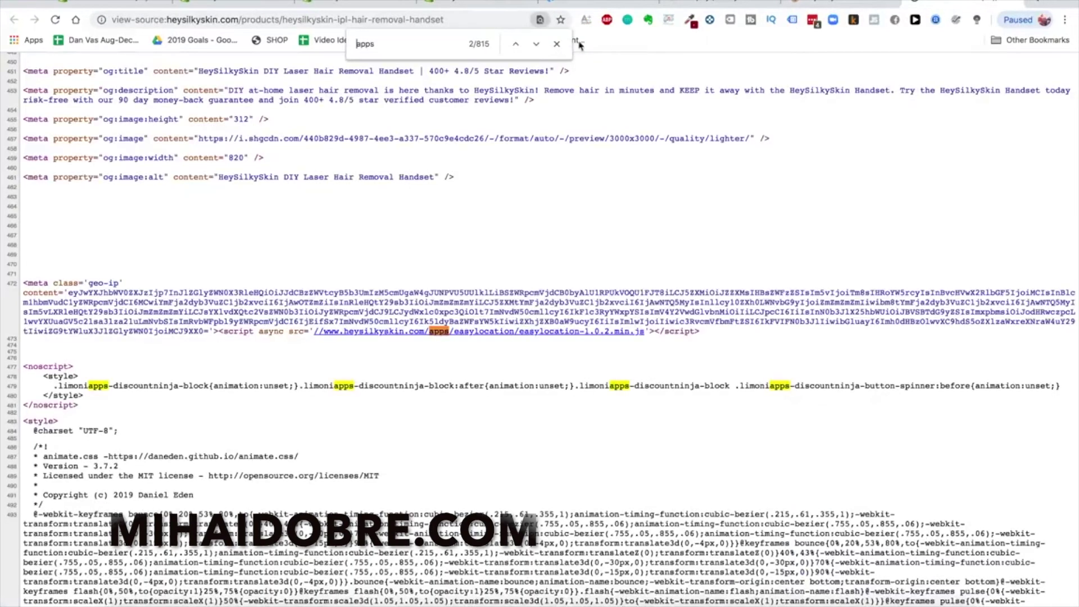
Step through the 'apps' matches in the HeySilkySkin page source
{"action": "key", "text": "Return"}
{"action": "key", "text": "Return"}
{"action": "key", "text": "Return"}
{"action": "key", "text": "Return"}
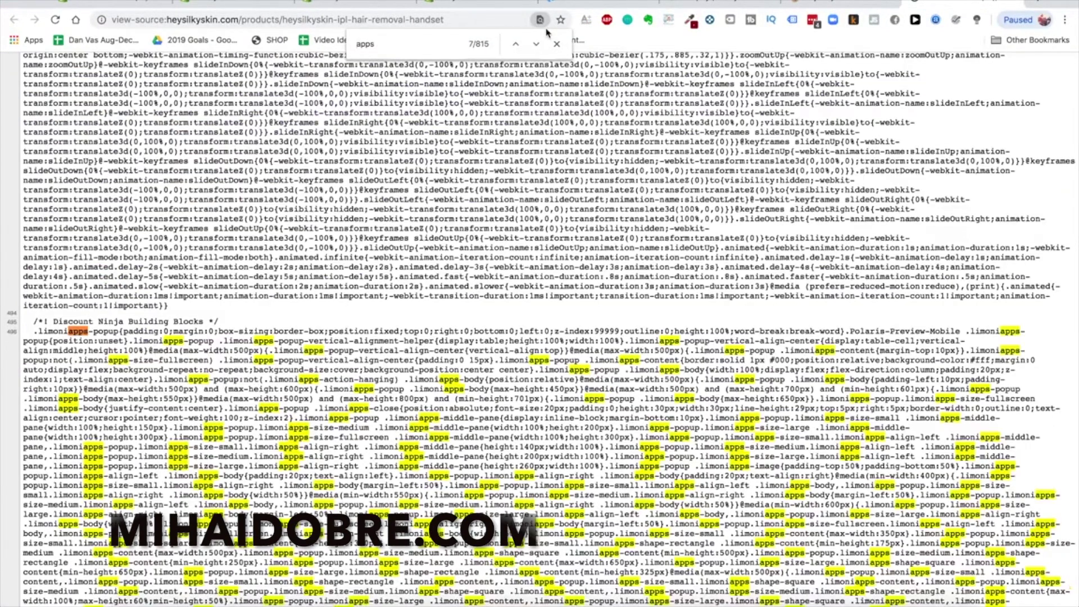
{"action": "key", "text": "Return"}
{"action": "key", "text": "Return"}
{"action": "key", "text": "Return"}
{"action": "scroll", "coordinate": [539, 326], "scroll_direction": "down", "scroll_amount": 15}
{"action": "scroll", "coordinate": [539, 326], "scroll_direction": "down", "scroll_amount": 10}
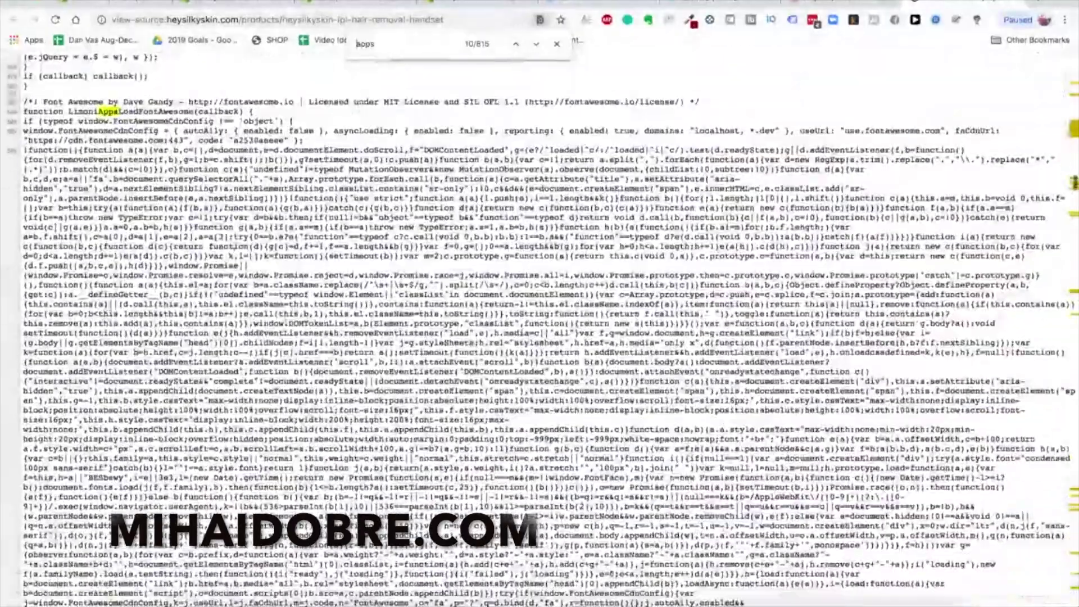
{"action": "scroll", "coordinate": [540, 326], "scroll_direction": "down", "scroll_amount": 10}
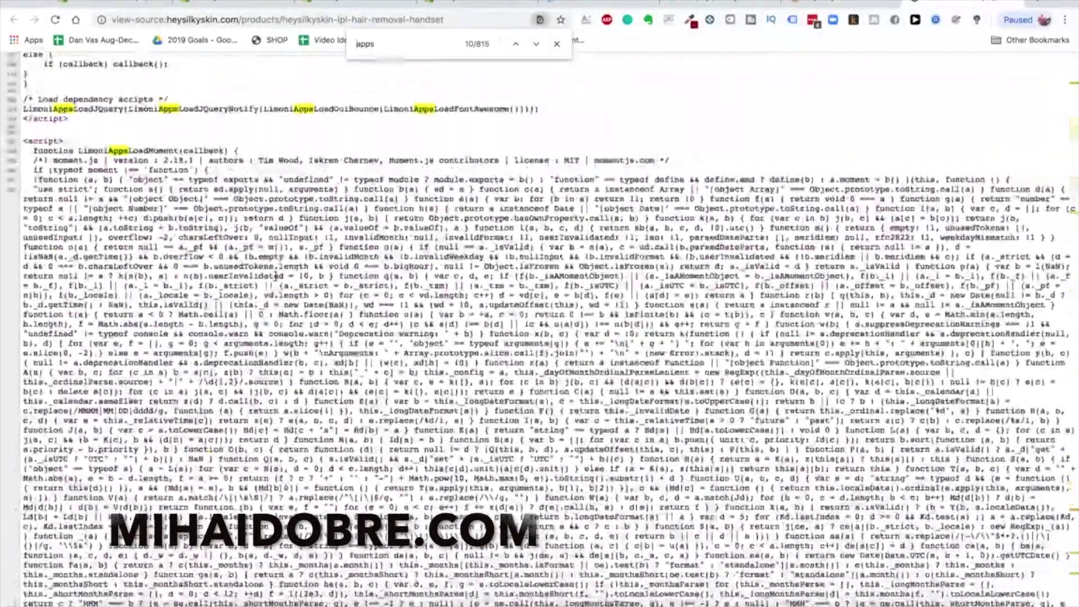
{"action": "scroll", "coordinate": [539, 326], "scroll_direction": "down", "scroll_amount": 10}
{"action": "scroll", "coordinate": [539, 326], "scroll_direction": "down", "scroll_amount": 10}
{"action": "scroll", "coordinate": [540, 326], "scroll_direction": "down", "scroll_amount": 10}
{"action": "scroll", "coordinate": [355, 350], "scroll_direction": "up", "scroll_amount": 10}
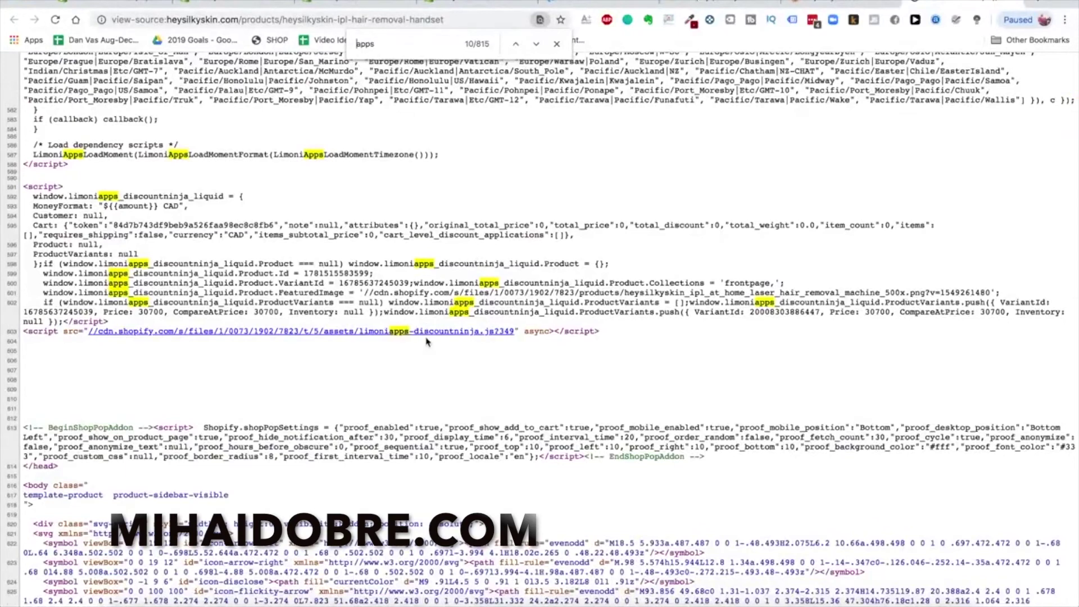
{"action": "scroll", "coordinate": [389, 339], "scroll_direction": "down", "scroll_amount": 20}
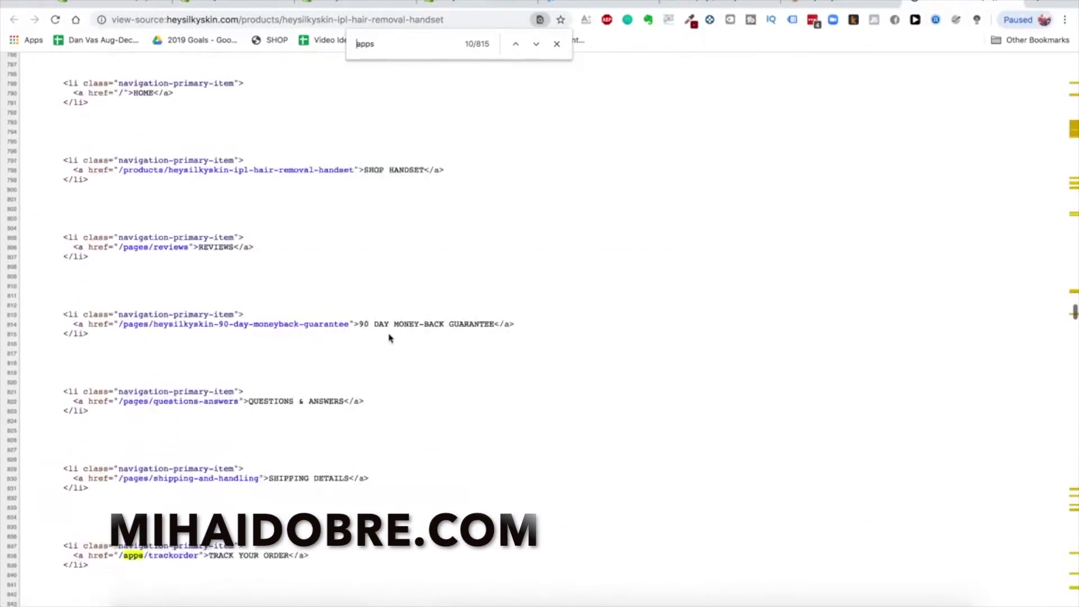
{"action": "scroll", "coordinate": [390, 337], "scroll_direction": "up", "scroll_amount": 5}
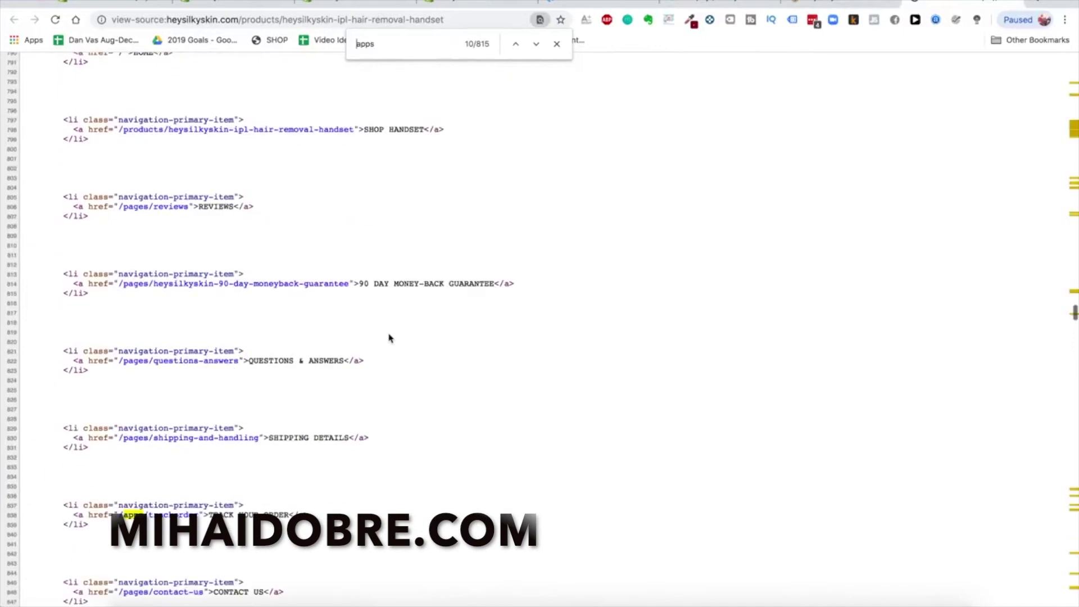
{"action": "scroll", "coordinate": [389, 337], "scroll_direction": "up", "scroll_amount": 3}
{"action": "scroll", "coordinate": [388, 337], "scroll_direction": "down", "scroll_amount": 10}
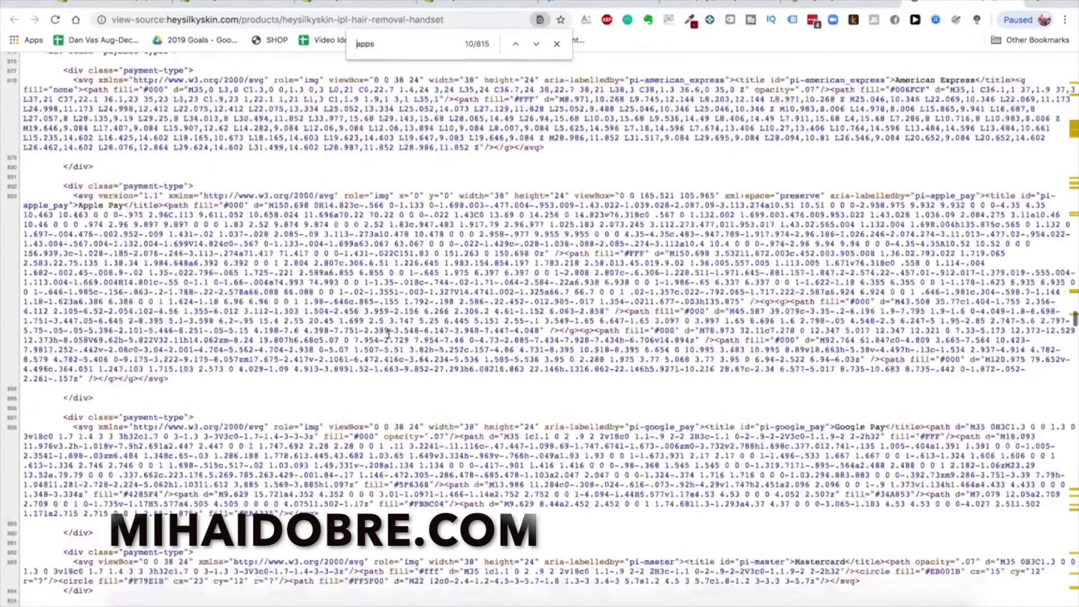
Search the App Store for 'discount ninja' and look over the Discount Ninja app page
{"action": "type", "text": "di"}
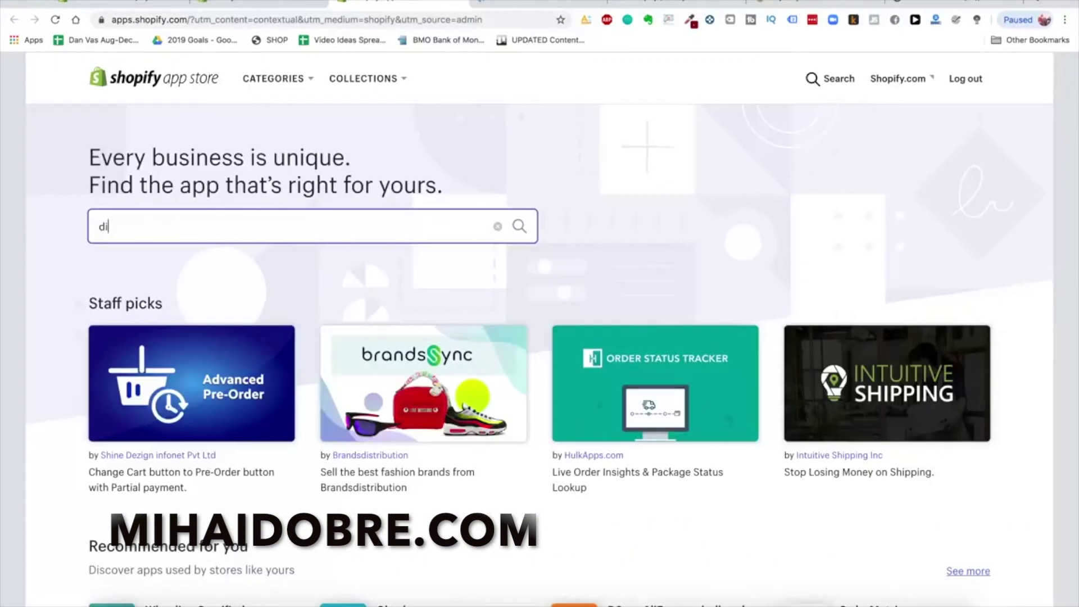
{"action": "type", "text": "scount ninja"}
{"action": "key", "text": "Return"}
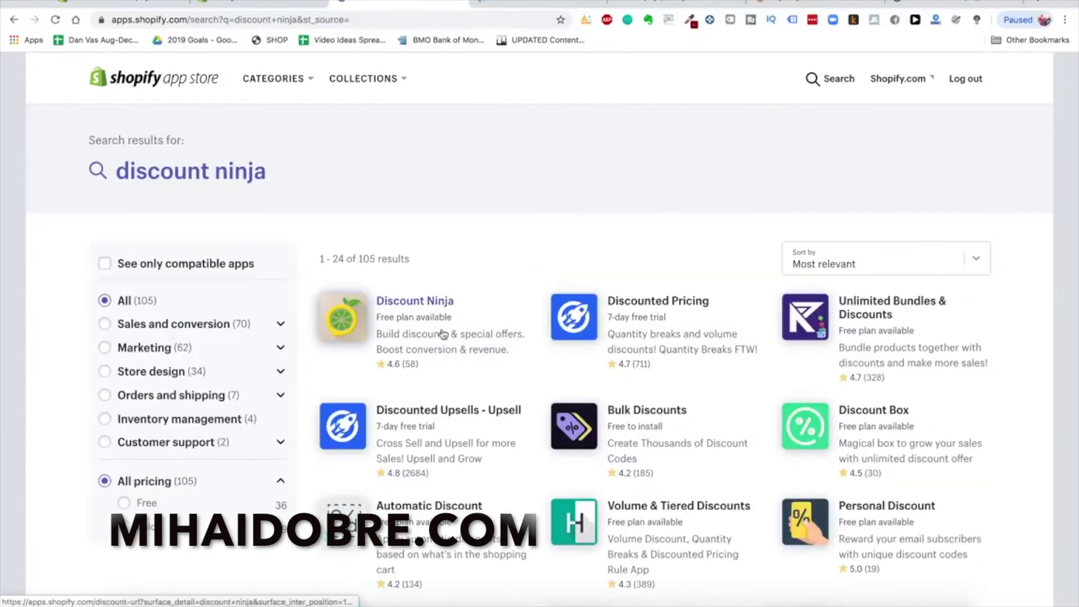
{"action": "left_click", "coordinate": [443, 335]}
{"action": "scroll", "coordinate": [441, 332], "scroll_direction": "down", "scroll_amount": 2}
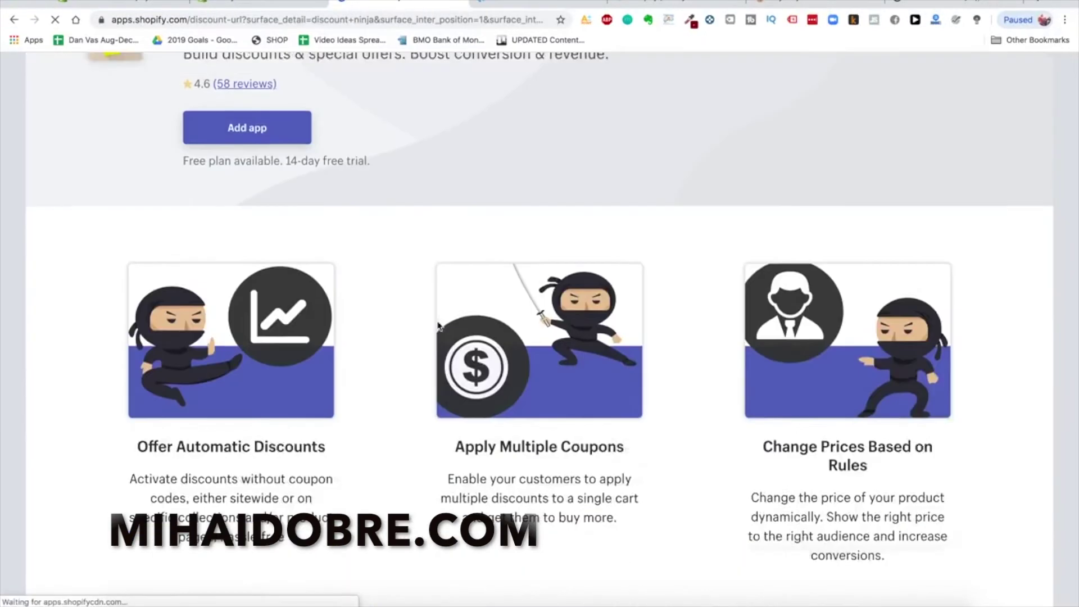
{"action": "scroll", "coordinate": [438, 326], "scroll_direction": "up", "scroll_amount": 2}
{"action": "scroll", "coordinate": [437, 326], "scroll_direction": "down", "scroll_amount": 1}
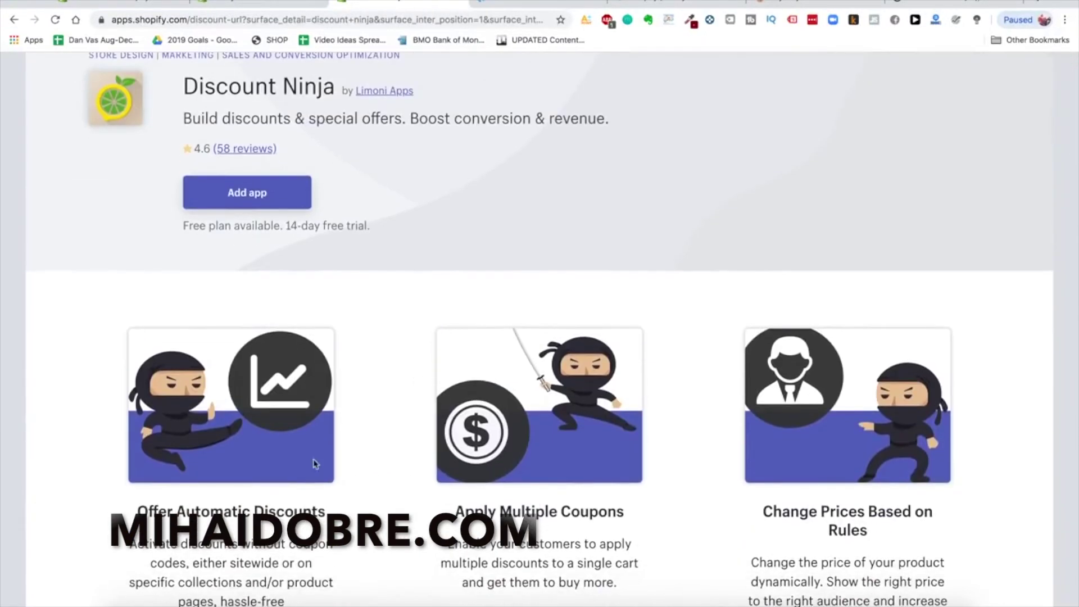
{"action": "scroll", "coordinate": [540, 337], "scroll_direction": "down", "scroll_amount": 1}
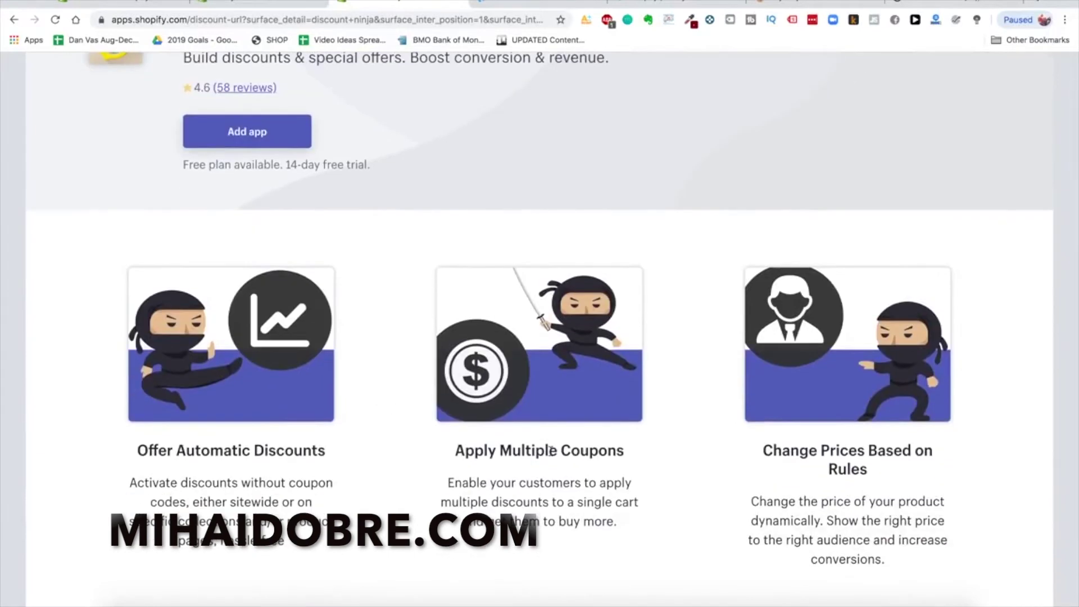
{"action": "scroll", "coordinate": [540, 337], "scroll_direction": "up", "scroll_amount": 3}
Search 'discounted upsell' and open the Discounted Upsells - Upsell app by Booster Apps
{"action": "left_click", "coordinate": [831, 79]}
{"action": "type", "text": "discounted upsell"}
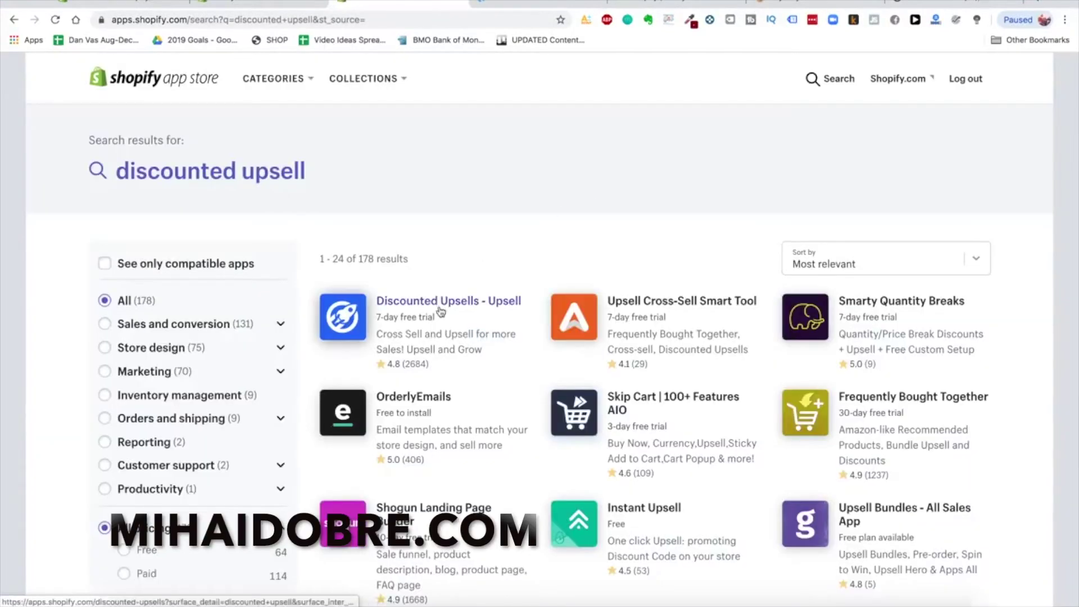
{"action": "left_click", "coordinate": [441, 312]}
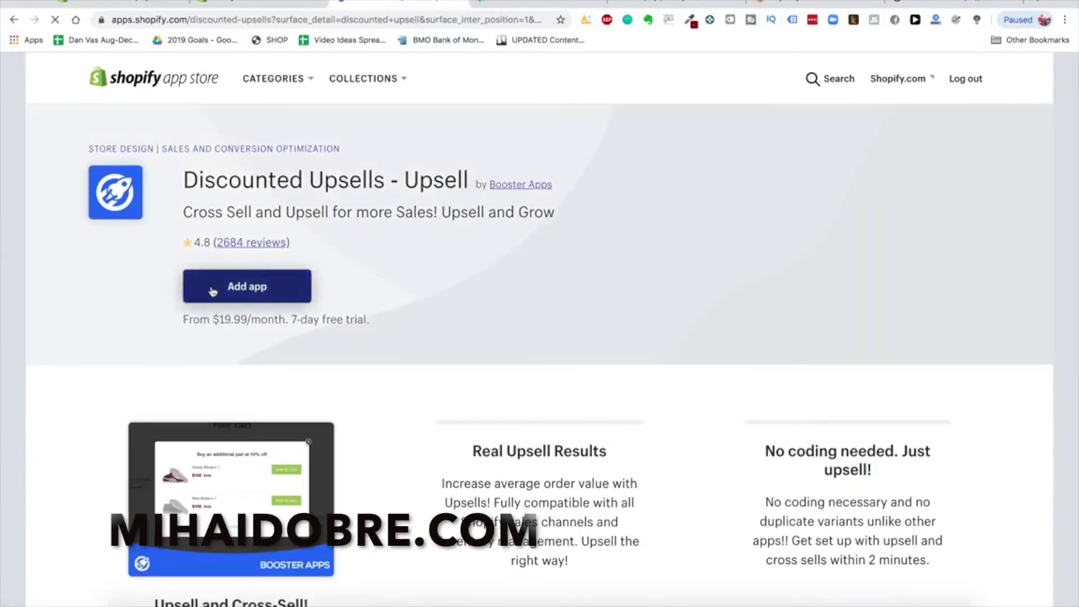
{"action": "scroll", "coordinate": [213, 291], "scroll_direction": "down", "scroll_amount": 2}
{"action": "scroll", "coordinate": [395, 287], "scroll_direction": "up", "scroll_amount": 1}
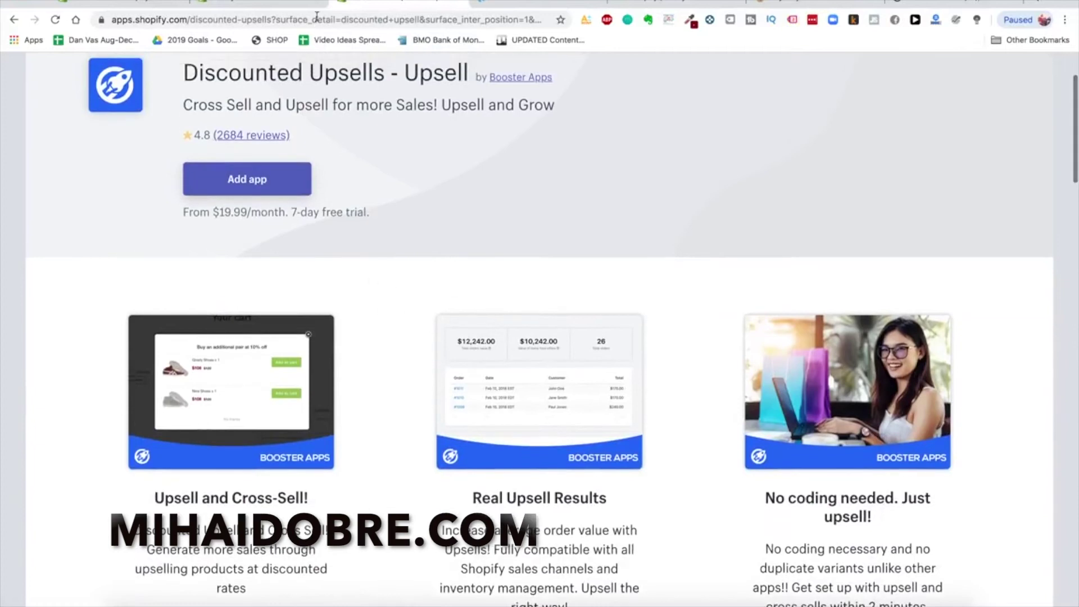
{"action": "scroll", "coordinate": [334, 200], "scroll_direction": "up", "scroll_amount": 2}
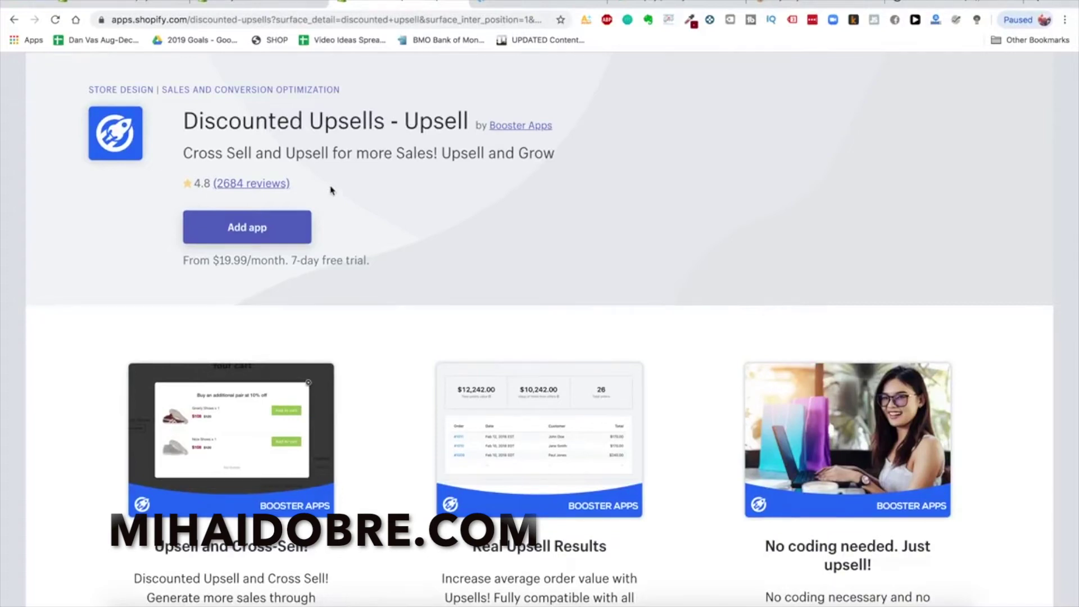
Install Discounted Upsells and choose the Glowy Skin Advanced Premium Laser Hair Removal Device as upsell product
{"action": "left_click", "coordinate": [271, 225]}
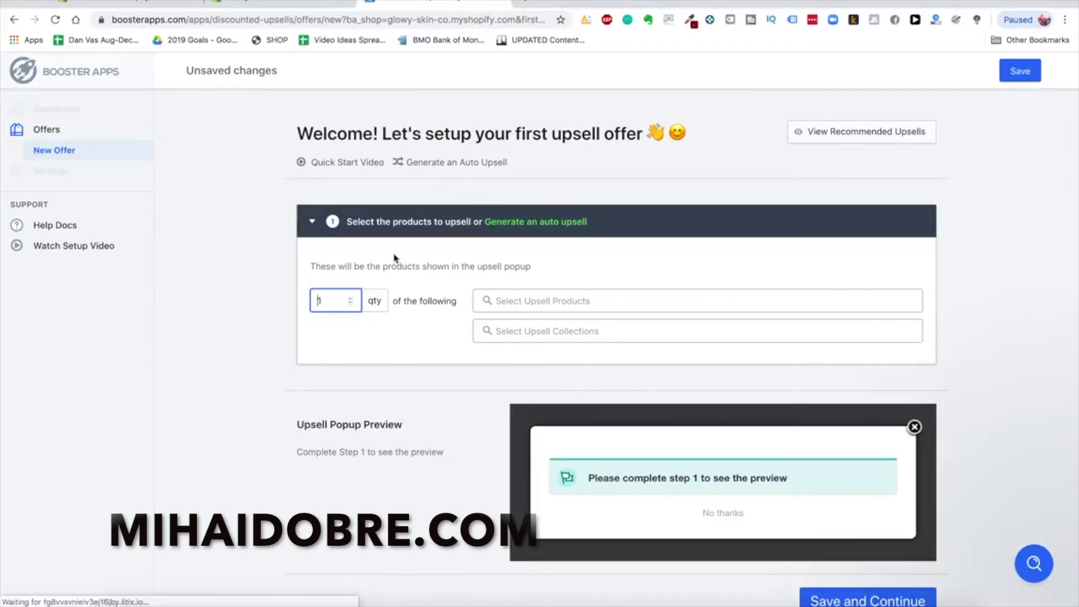
{"action": "left_click", "coordinate": [555, 301]}
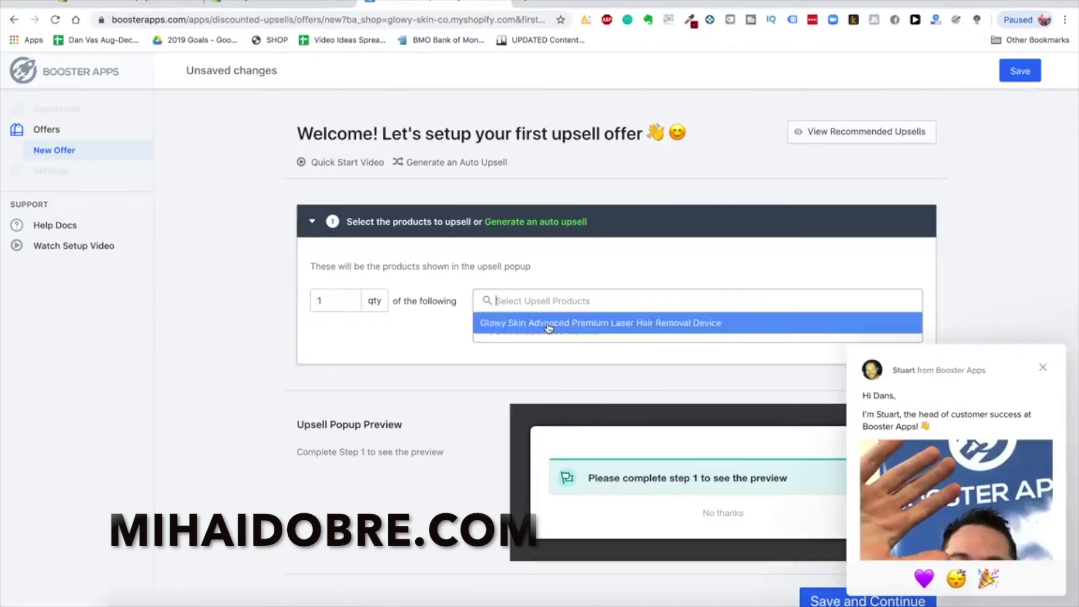
{"action": "left_click", "coordinate": [549, 325]}
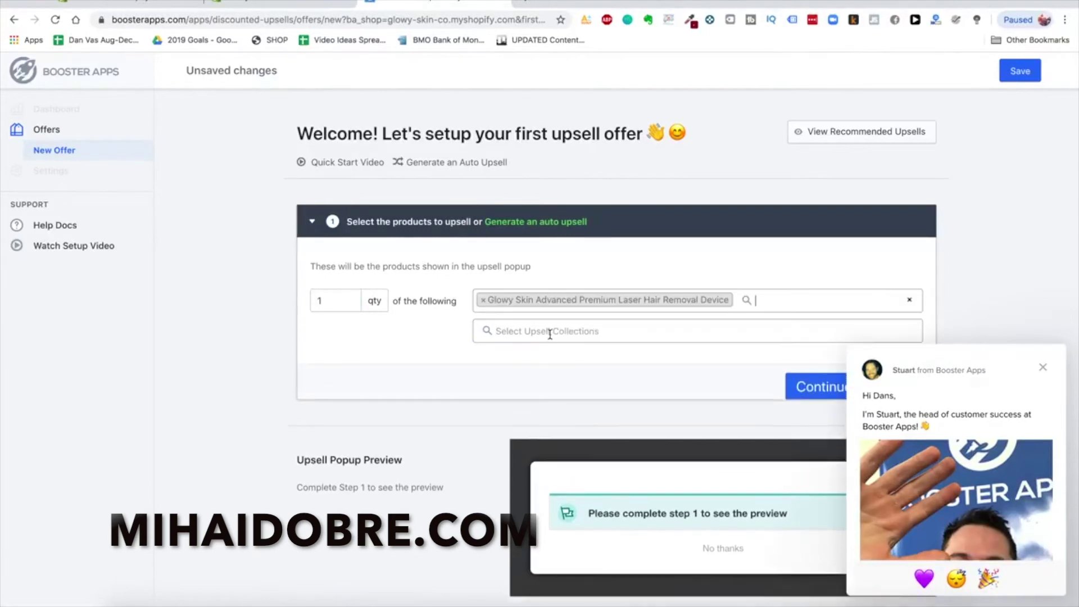
{"action": "left_click", "coordinate": [1045, 365]}
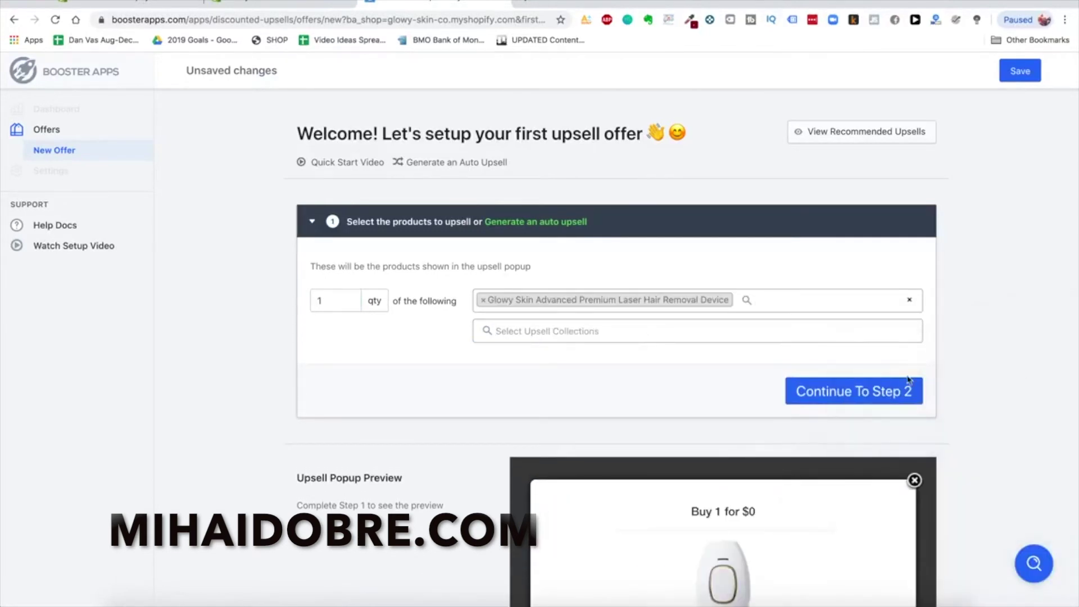
{"action": "left_click", "coordinate": [860, 391]}
{"action": "scroll", "coordinate": [477, 374], "scroll_direction": "down", "scroll_amount": 5}
{"action": "scroll", "coordinate": [478, 374], "scroll_direction": "down", "scroll_amount": 2}
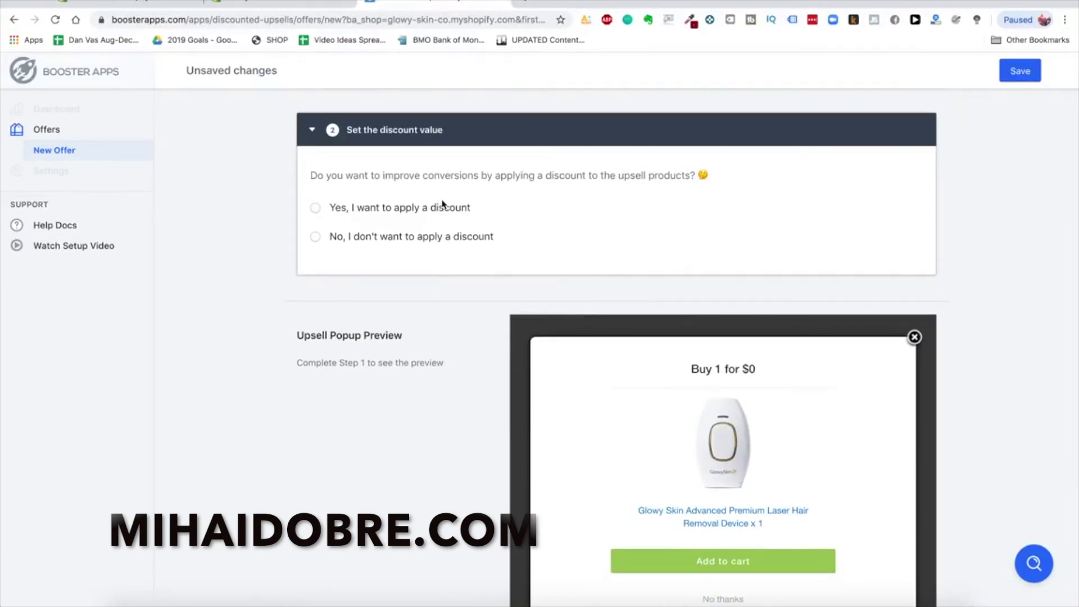
{"action": "scroll", "coordinate": [417, 243], "scroll_direction": "up", "scroll_amount": 6}
{"action": "scroll", "coordinate": [149, 156], "scroll_direction": "down", "scroll_amount": 12}
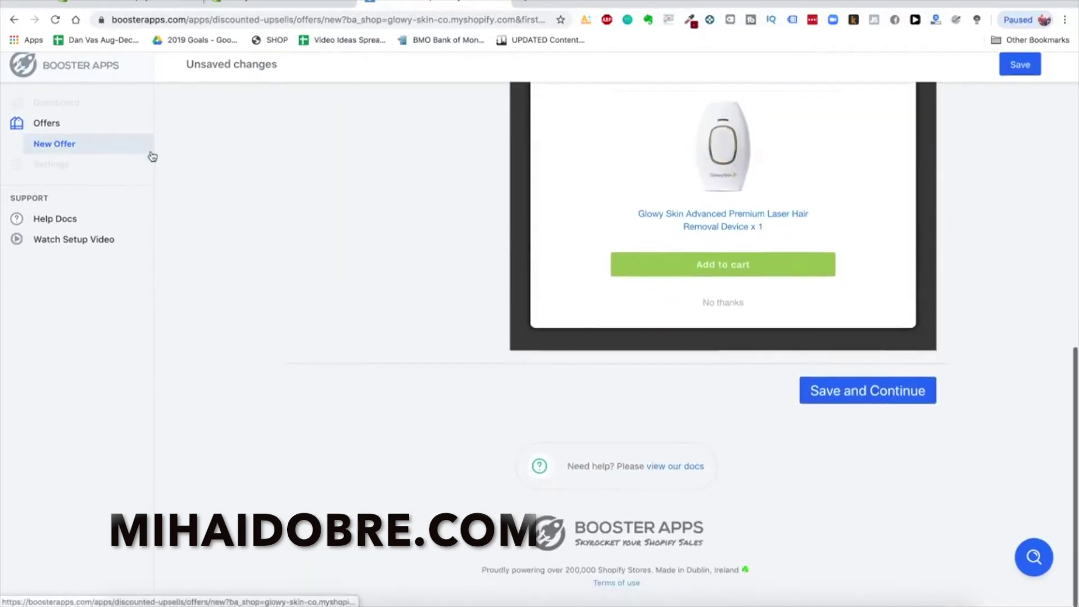
{"action": "scroll", "coordinate": [153, 156], "scroll_direction": "up", "scroll_amount": 12}
Save the upsell offer, then search for Oberlo and add it to the store
{"action": "left_click", "coordinate": [1020, 73]}
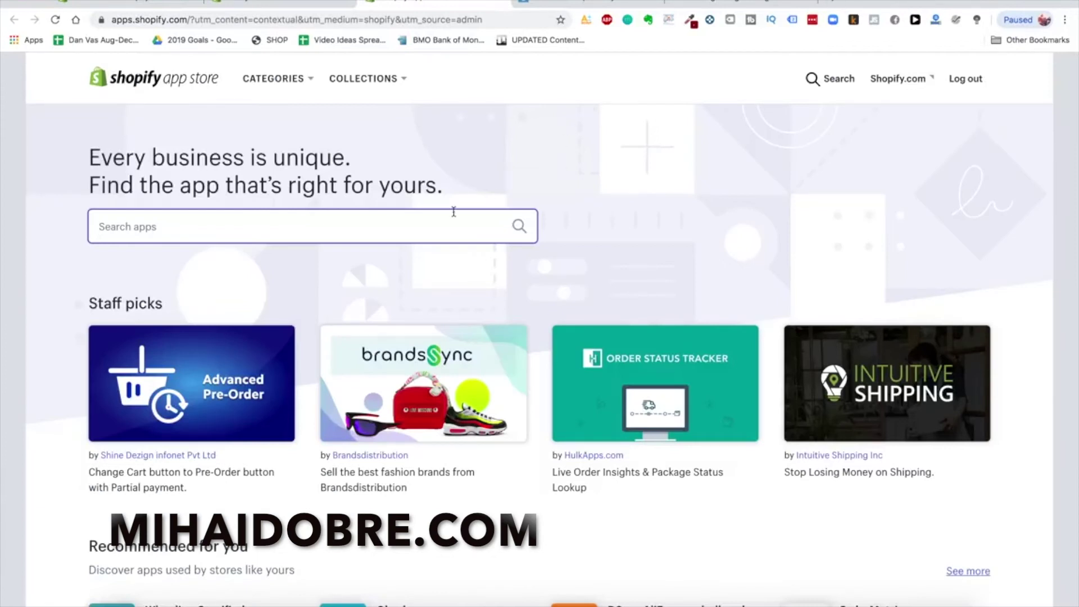
{"action": "type", "text": "oberlo"}
{"action": "left_click", "coordinate": [320, 258]}
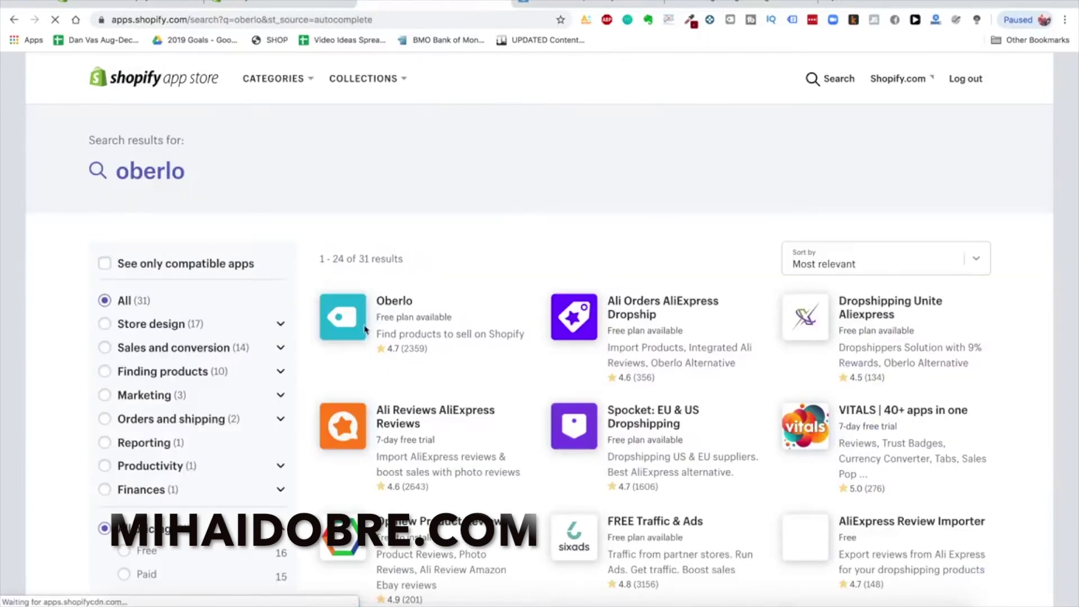
{"action": "left_click", "coordinate": [365, 330]}
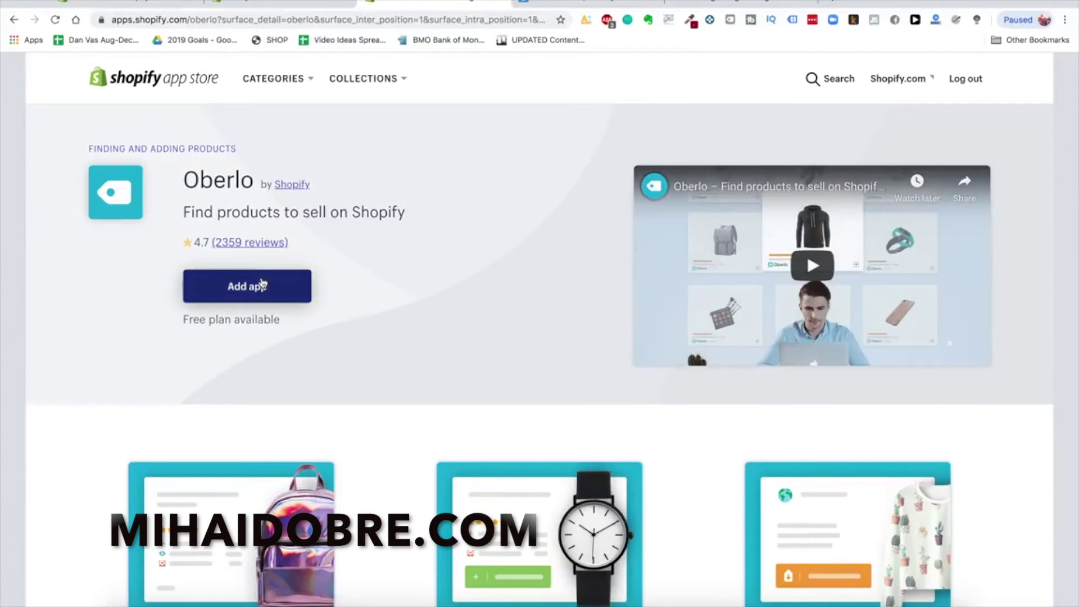
{"action": "left_click", "coordinate": [262, 284]}
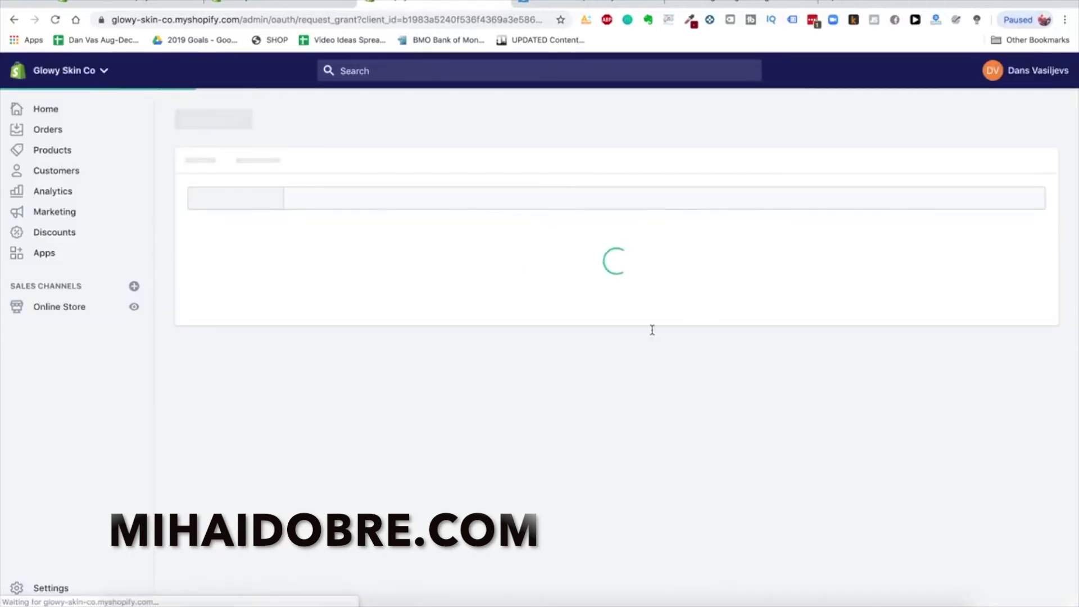
{"action": "left_click", "coordinate": [788, 573]}
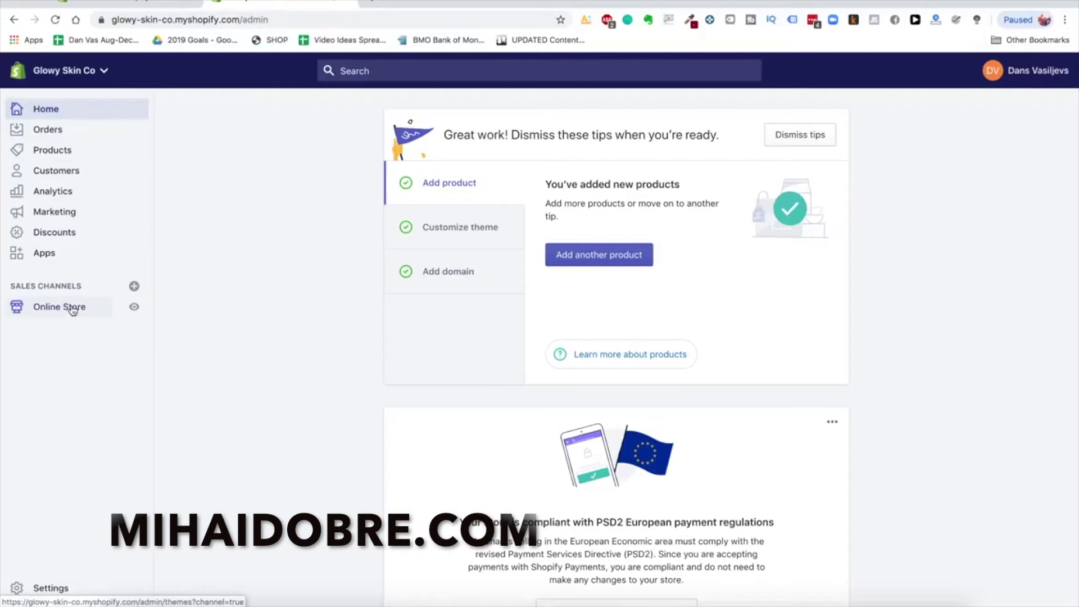
Open the glowyskinco.com storefront in a new tab and look it over
{"action": "left_click", "coordinate": [368, 2]}
{"action": "type", "text": "glowyskinco.com"}
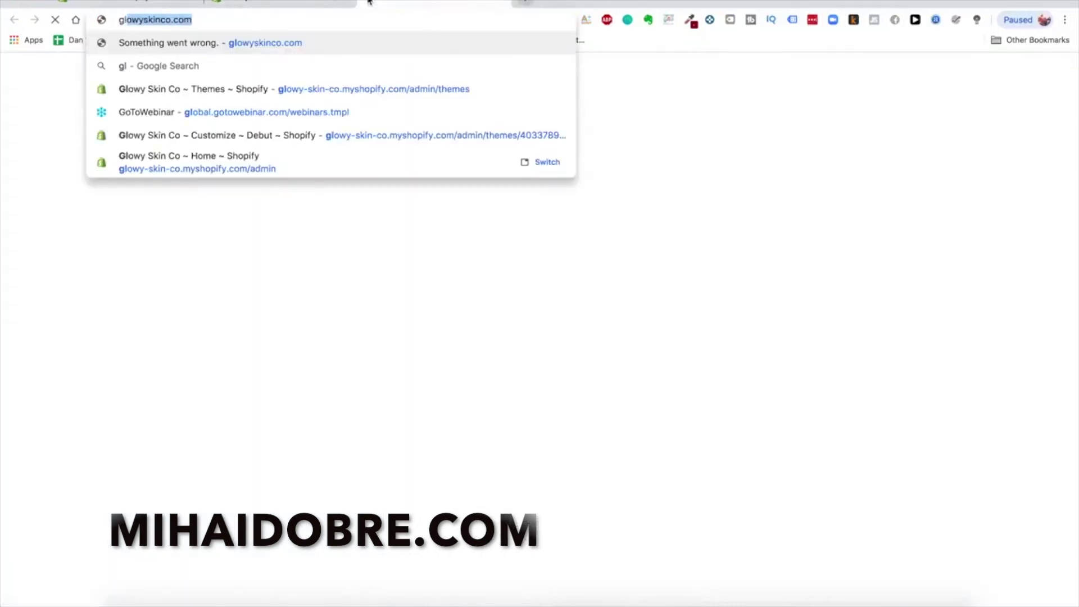
{"action": "key", "text": "Return"}
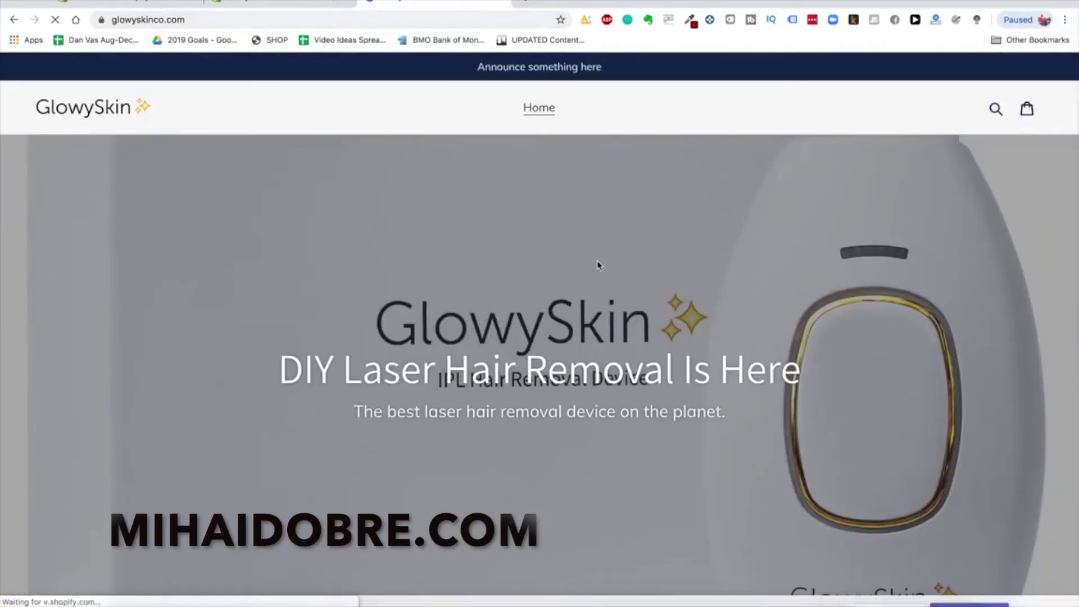
{"action": "scroll", "coordinate": [598, 265], "scroll_direction": "down", "scroll_amount": 10}
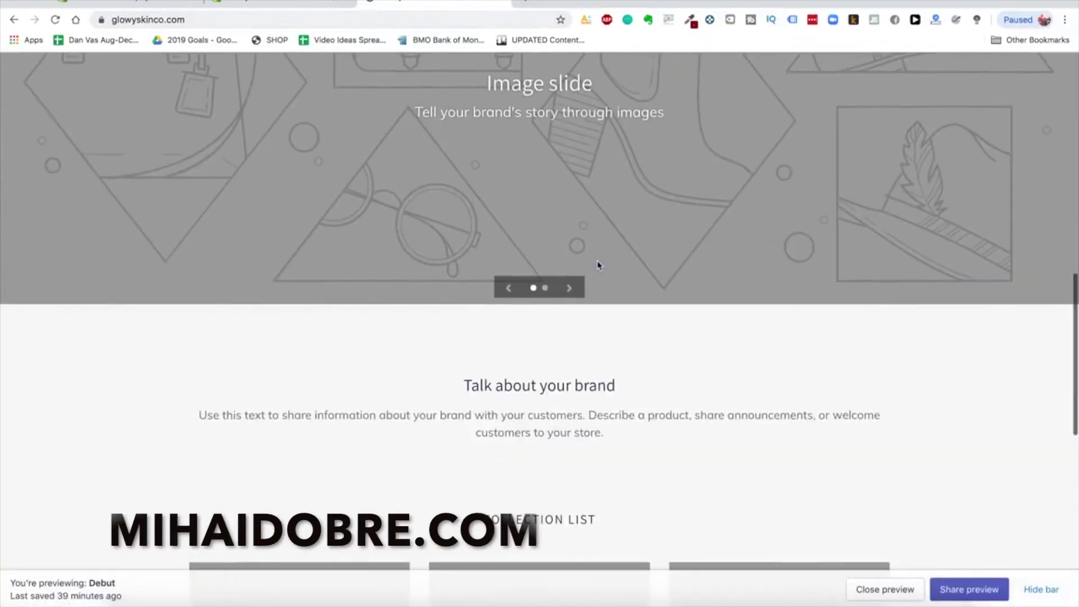
{"action": "scroll", "coordinate": [597, 264], "scroll_direction": "up", "scroll_amount": 10}
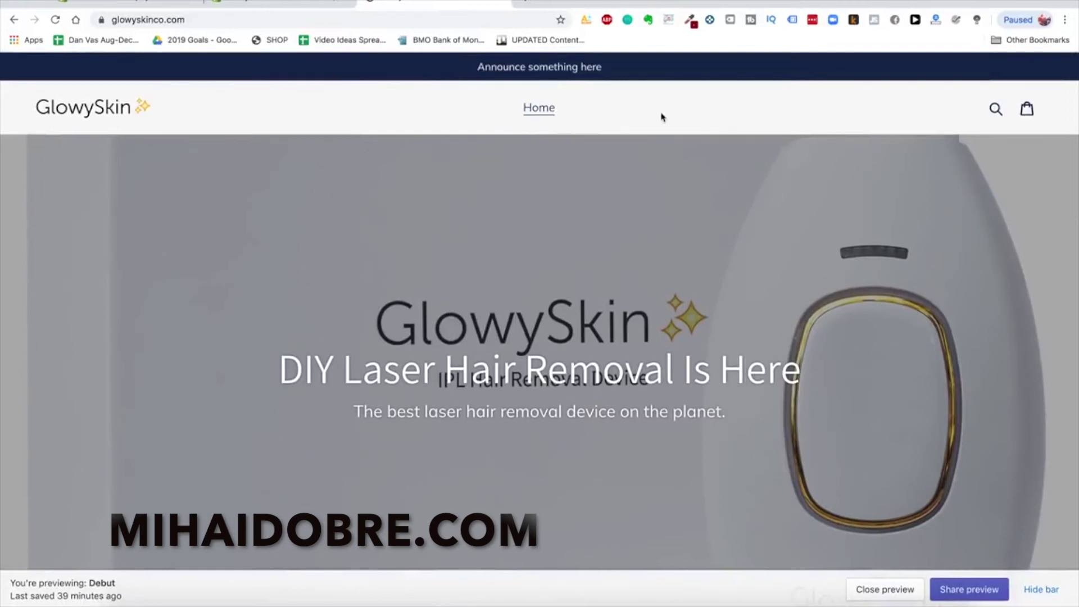
Start adding a new item to the Main menu under Online Store > Navigation
{"action": "left_click", "coordinate": [271, 7]}
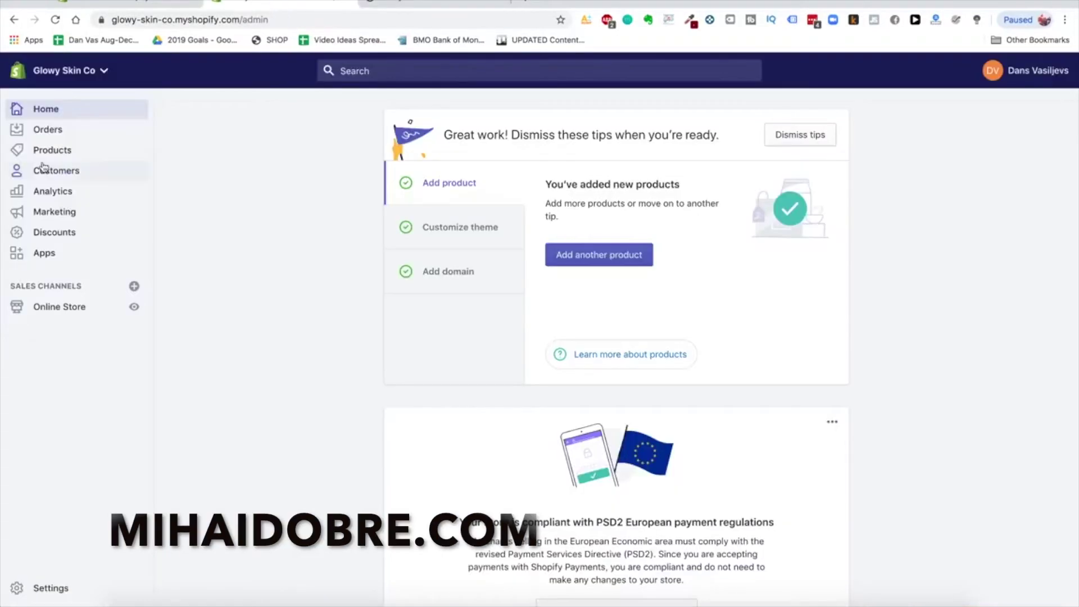
{"action": "left_click", "coordinate": [72, 309]}
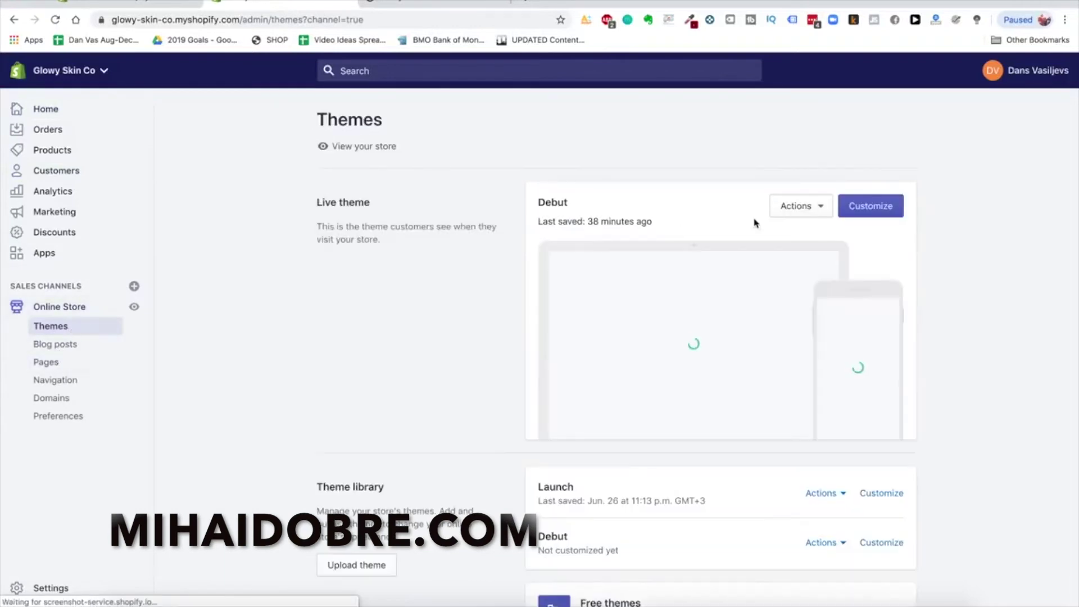
{"action": "left_click", "coordinate": [67, 381]}
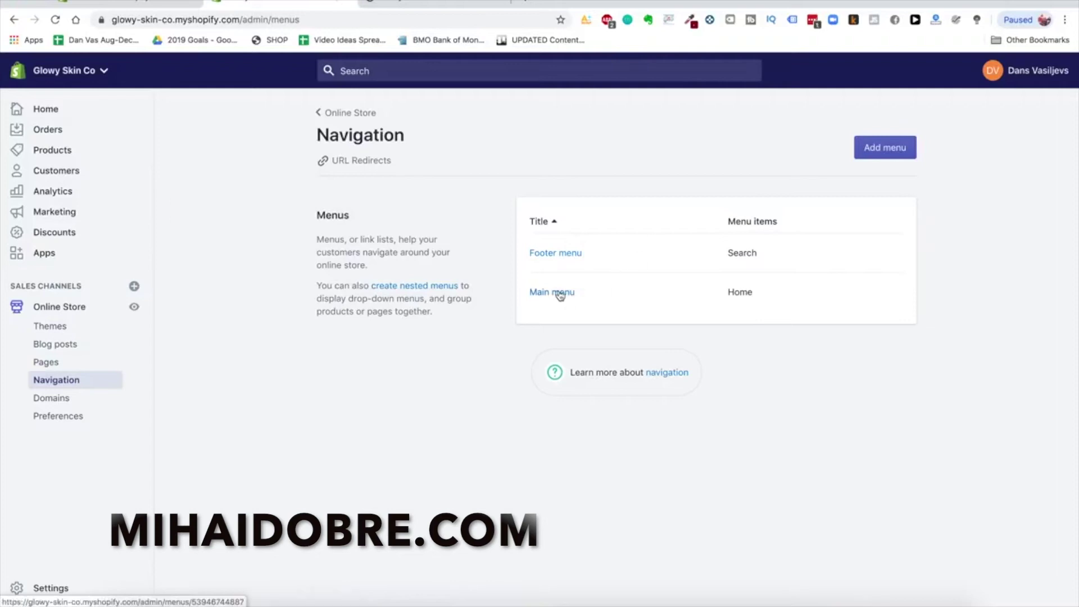
{"action": "left_click", "coordinate": [559, 292]}
{"action": "left_click", "coordinate": [377, 348]}
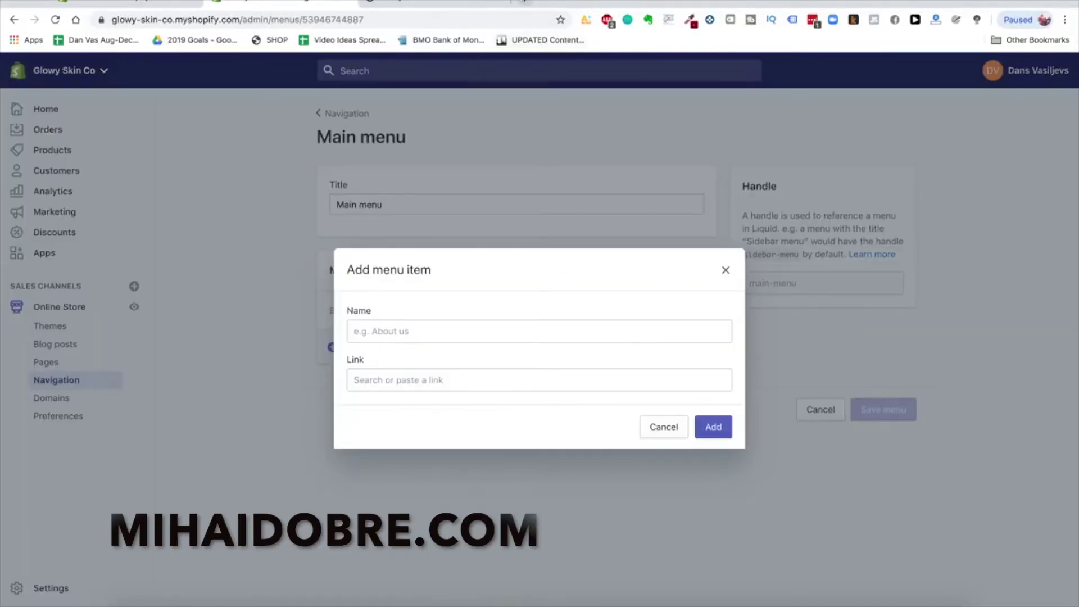
Open the heysilkyskin.com reference store in a new tab
{"action": "left_click", "coordinate": [522, 3]}
{"action": "type", "text": "hey"}
{"action": "key", "text": "Return"}
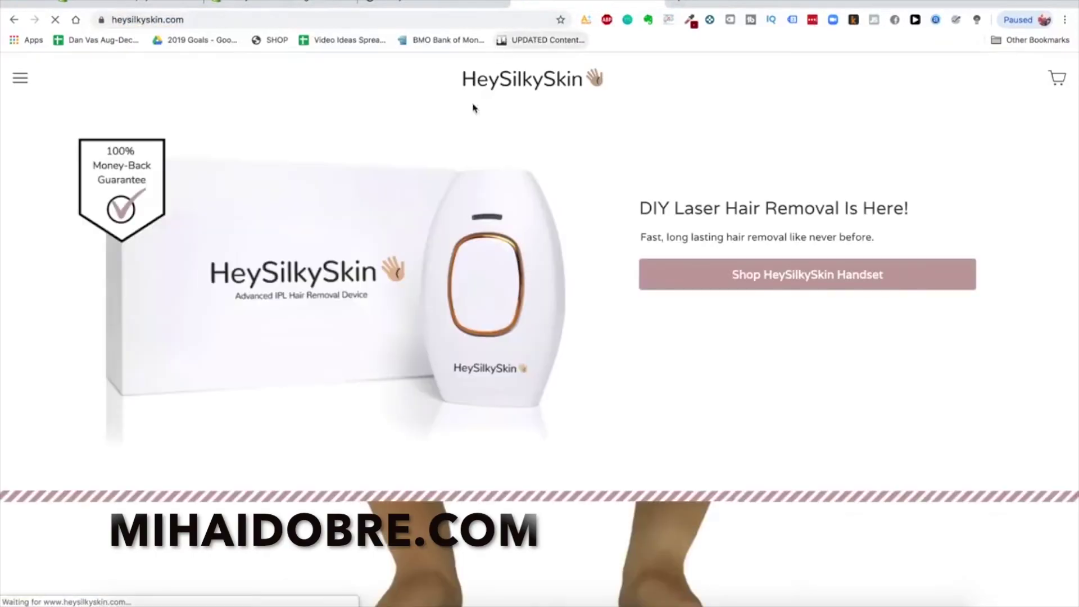
Name the new Main menu item 'Shop Handset', using the reference store's menu as a guide
{"action": "left_click", "coordinate": [11, 80]}
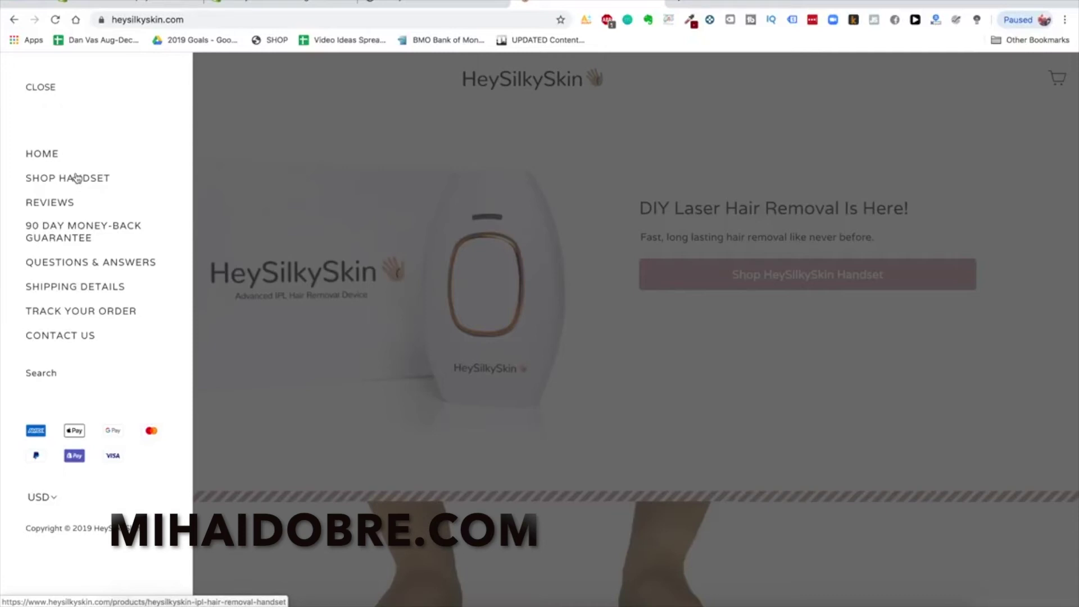
{"action": "left_click", "coordinate": [277, 6]}
{"action": "left_click", "coordinate": [392, 332]}
{"action": "type", "text": "SHop"}
{"action": "key", "text": "ctrl+a"}
{"action": "type", "text": "Shop Handset"}
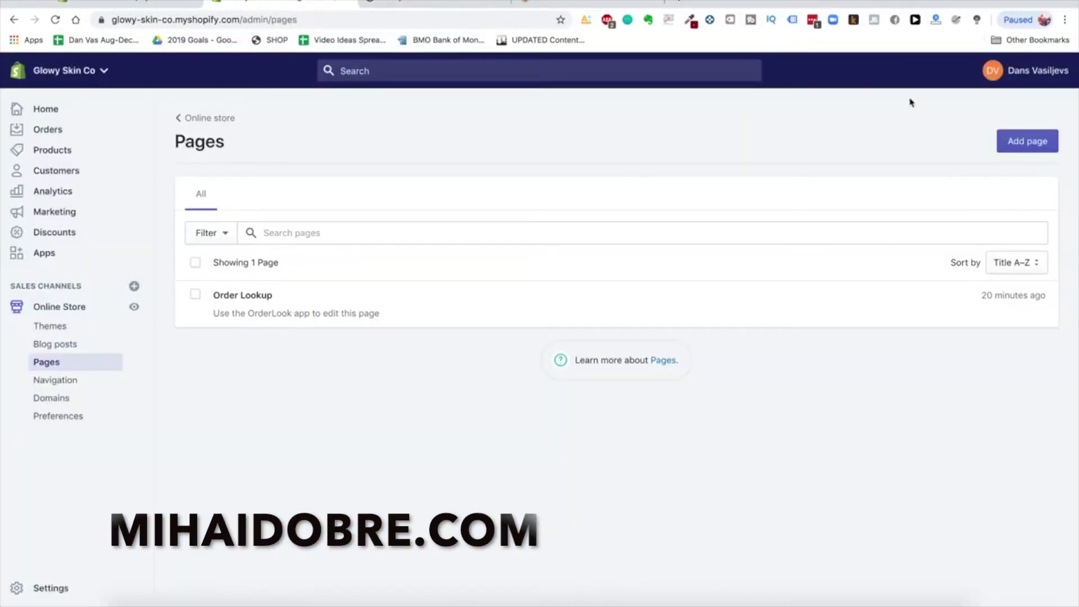
Create and save a new 'Reviews' page
{"action": "left_click", "coordinate": [1027, 141]}
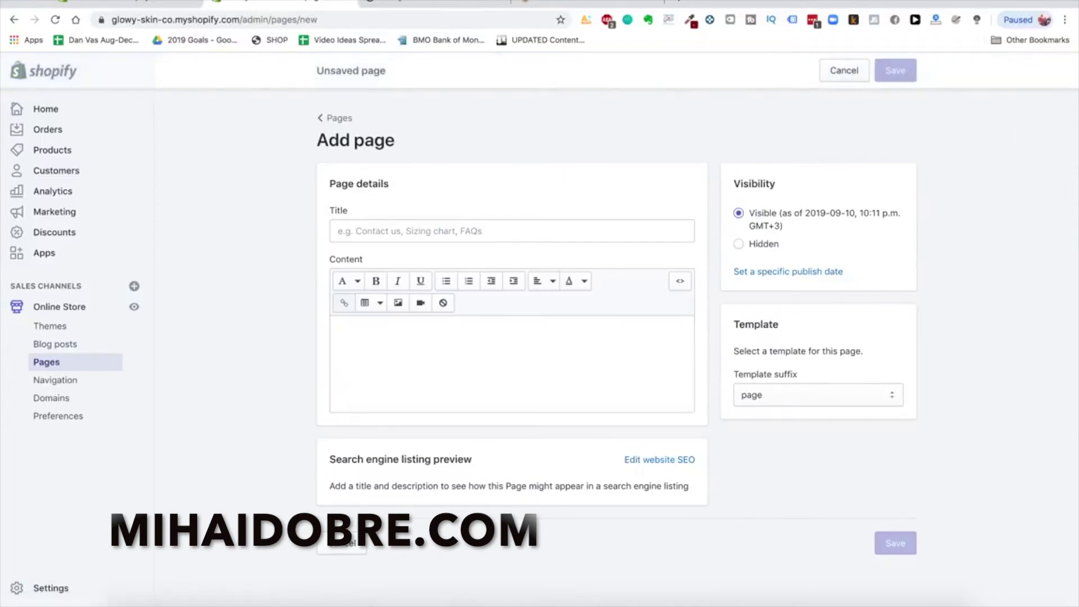
{"action": "left_click", "coordinate": [584, 3]}
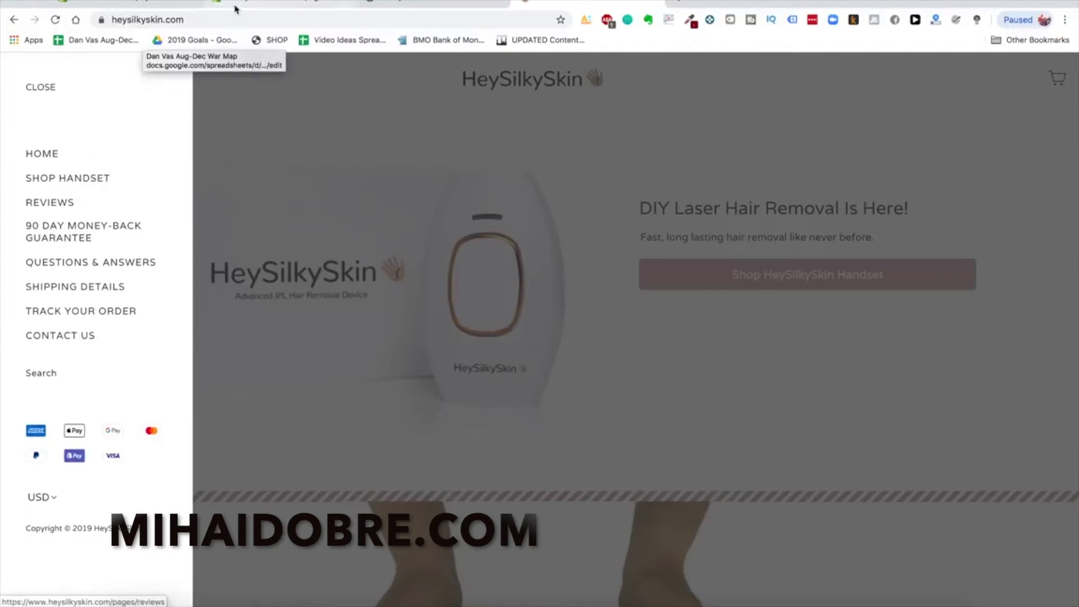
{"action": "left_click", "coordinate": [141, 3]}
{"action": "left_click", "coordinate": [230, 5]}
{"action": "left_click", "coordinate": [427, 222]}
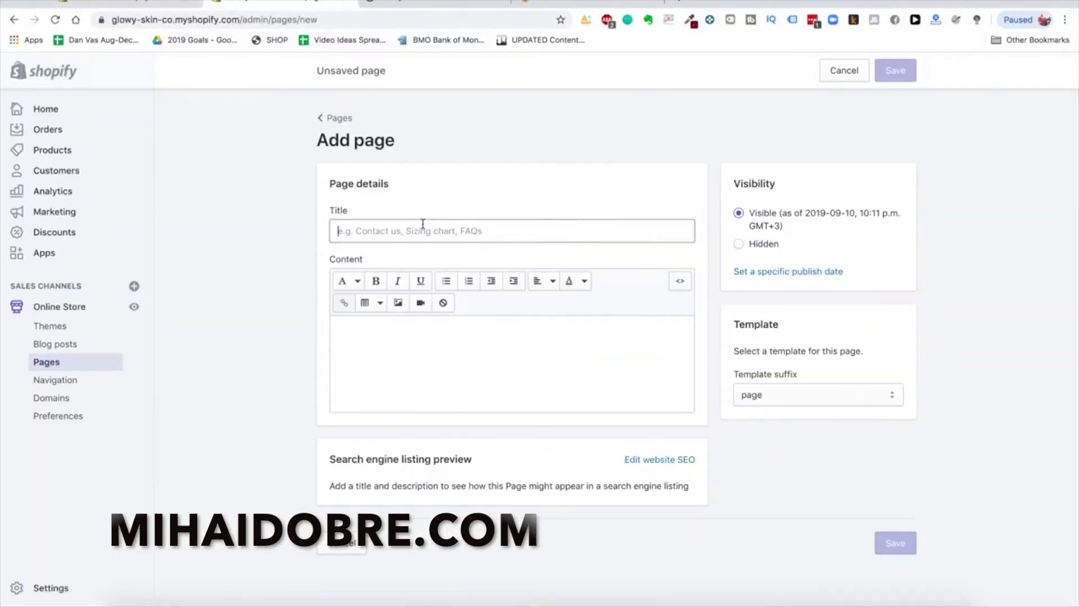
{"action": "type", "text": "Reviews"}
{"action": "left_click", "coordinate": [888, 471]}
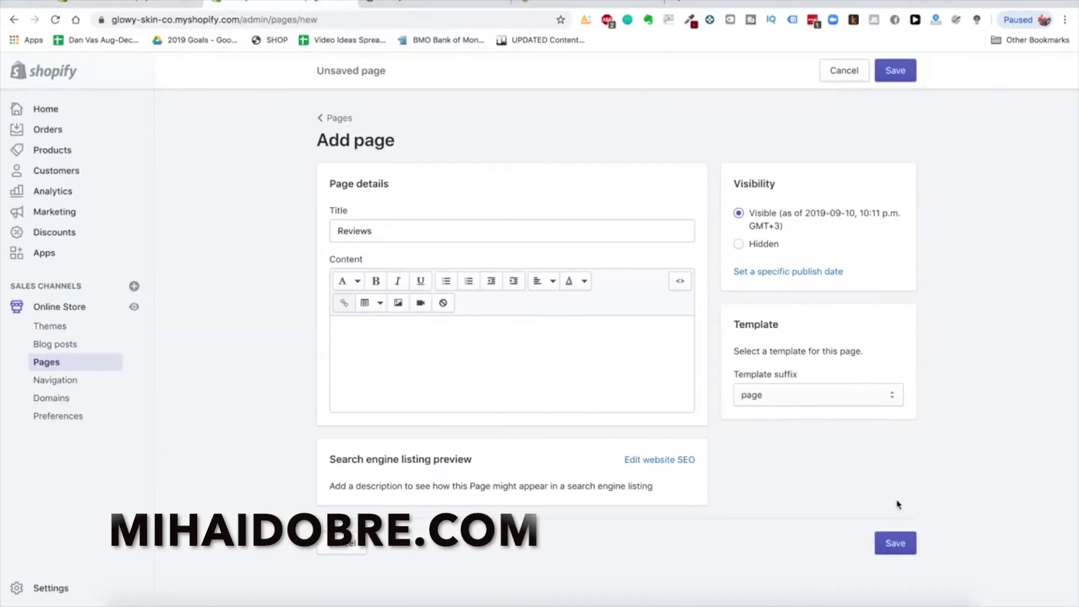
{"action": "left_click", "coordinate": [897, 544]}
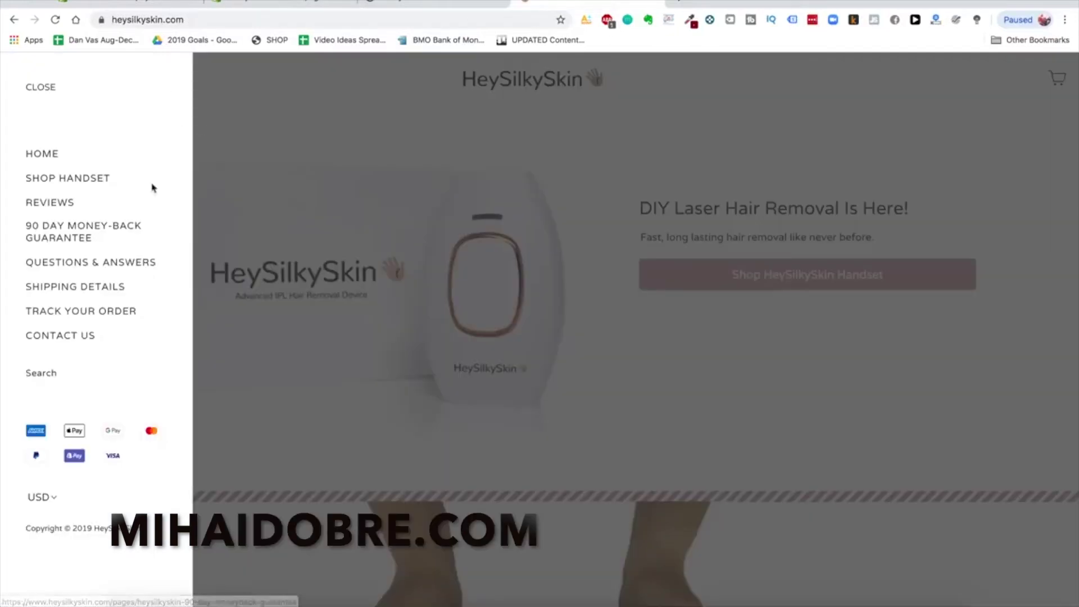
Create and save a 'Lifetime Warranty + Guarantee' page, modelled on the reference guarantee page
{"action": "left_click", "coordinate": [103, 232]}
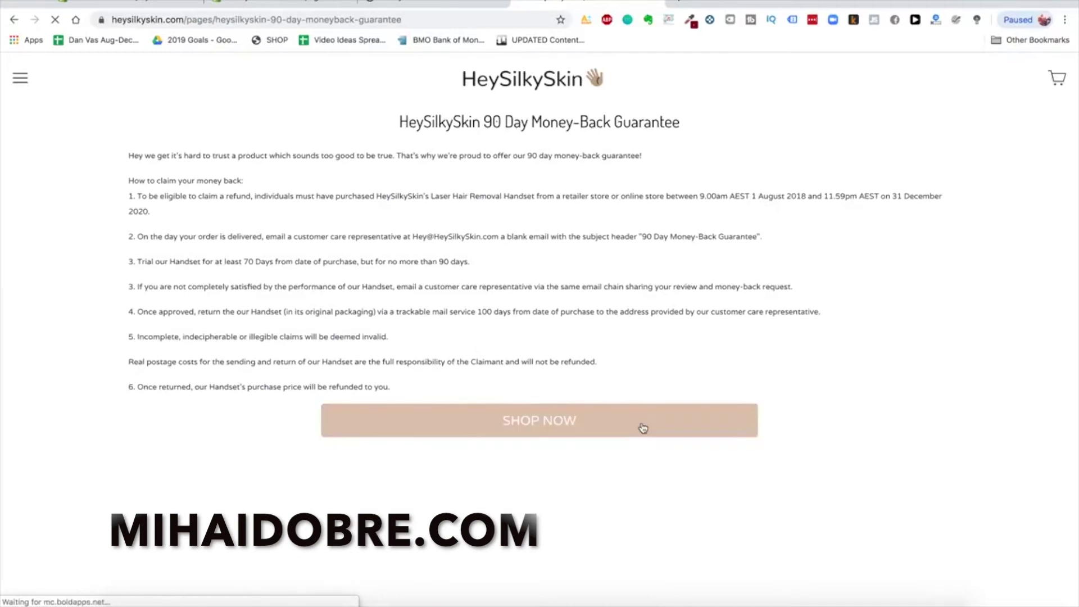
{"action": "left_click", "coordinate": [295, 7]}
{"action": "left_click", "coordinate": [335, 118]}
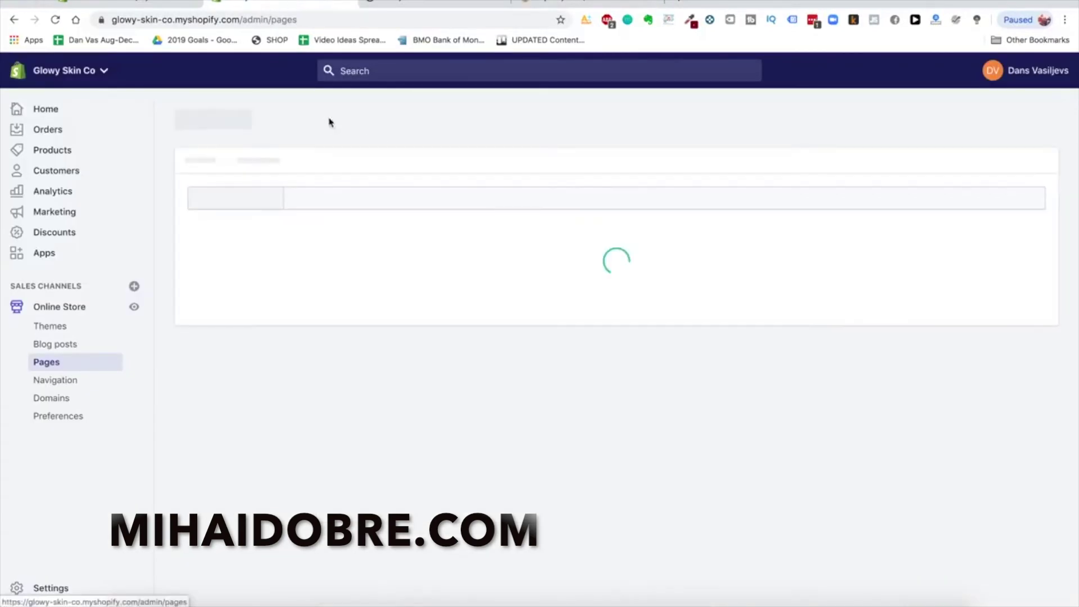
{"action": "left_click", "coordinate": [1031, 141]}
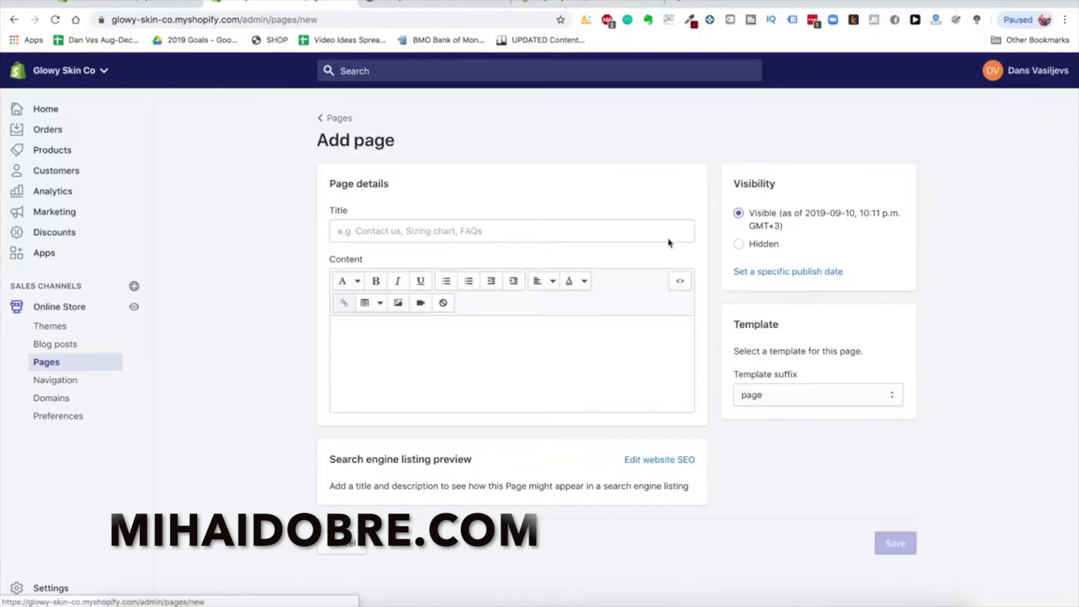
{"action": "left_click", "coordinate": [491, 237]}
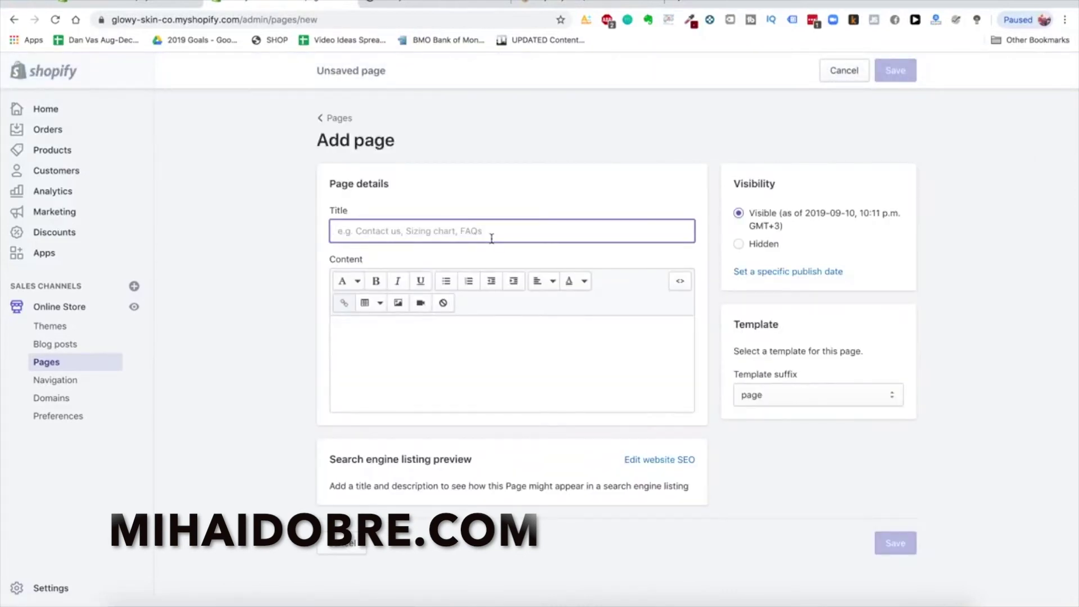
{"action": "type", "text": "L"}
{"action": "key", "text": "BackSpace"}
{"action": "type", "text": "Lifetime Warranty + Guarantee"}
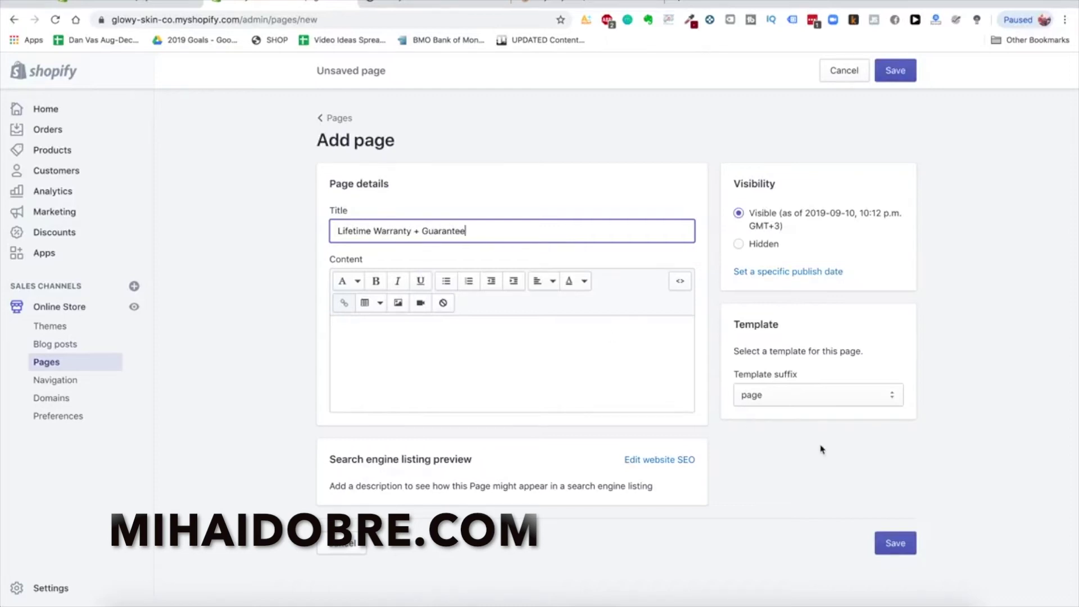
{"action": "left_click", "coordinate": [904, 545]}
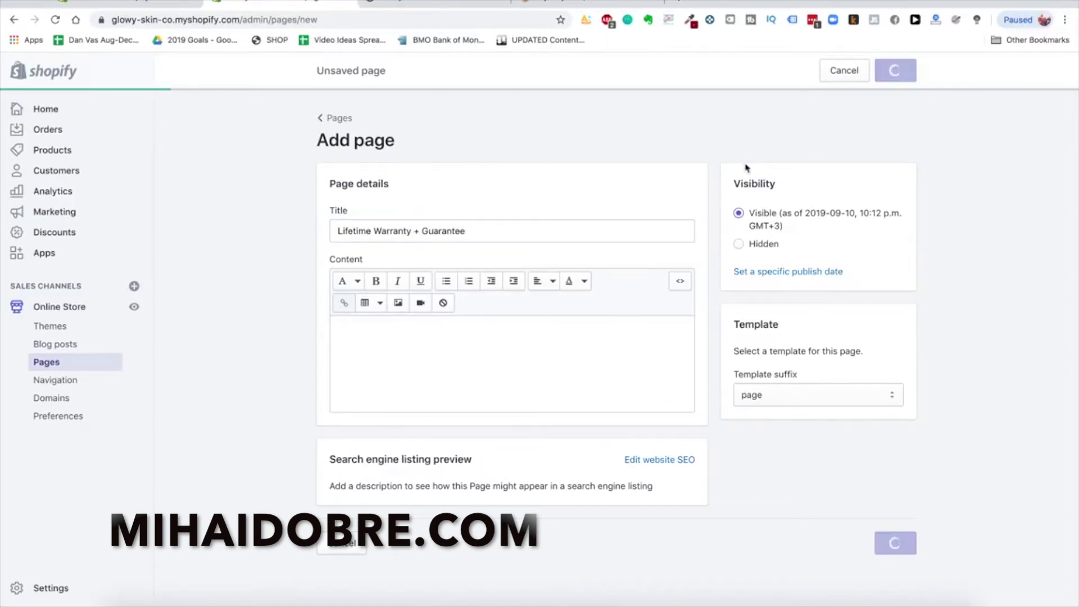
Create and save a 'Shipping Details' page
{"action": "left_click", "coordinate": [592, 5]}
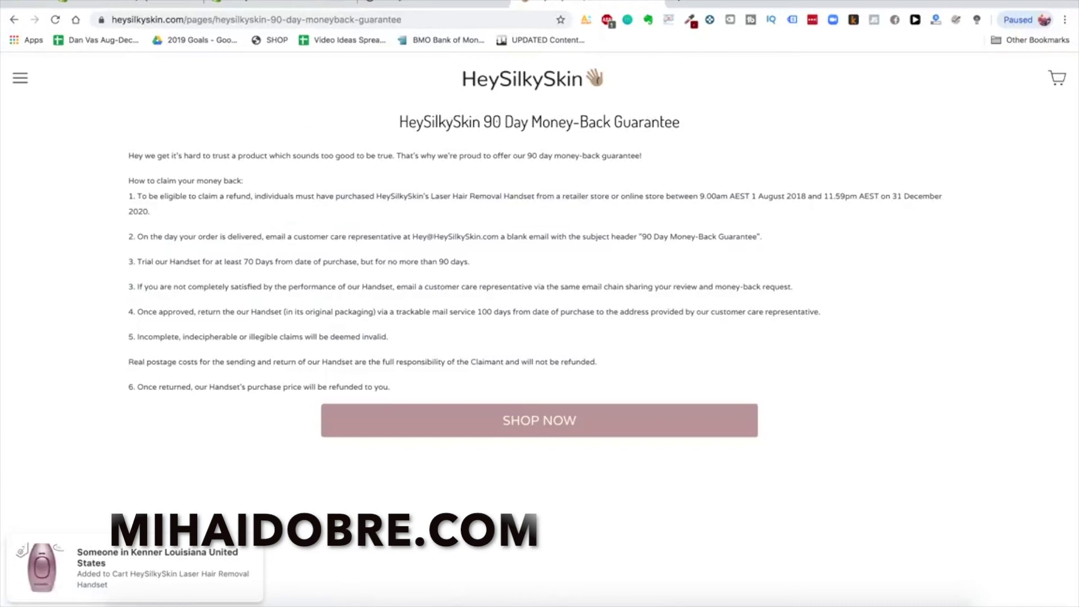
{"action": "left_click", "coordinate": [20, 78]}
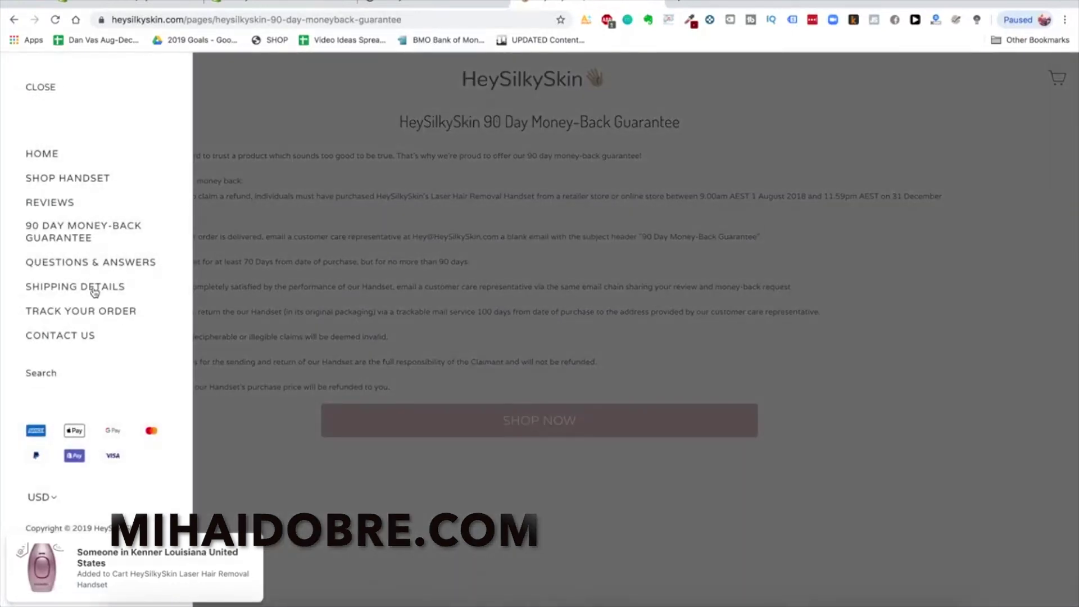
{"action": "left_click", "coordinate": [281, 8]}
{"action": "left_click", "coordinate": [336, 118]}
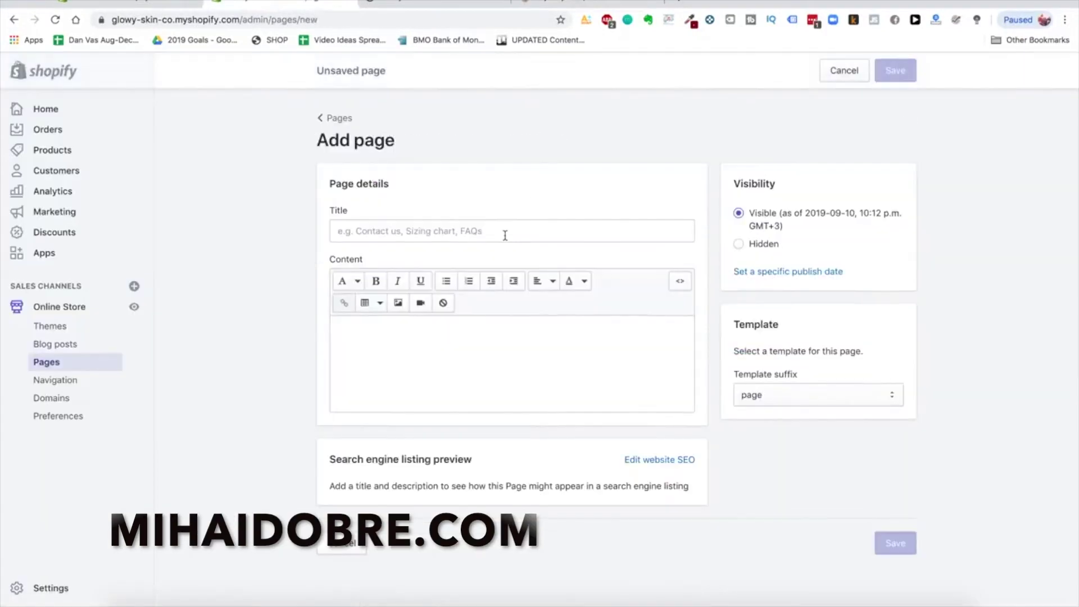
{"action": "type", "text": "Shipping Details"}
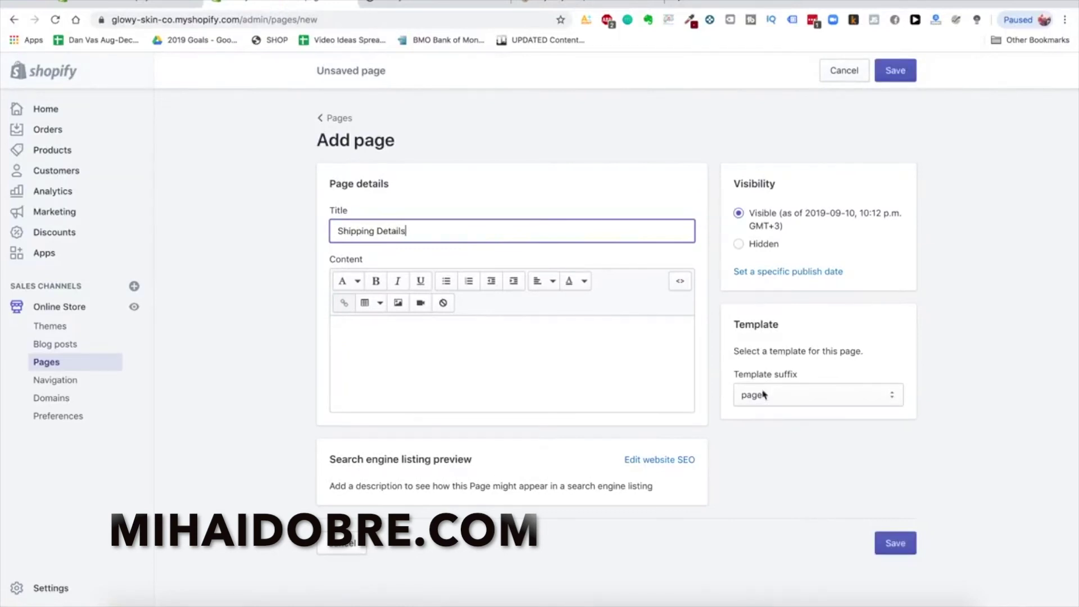
{"action": "key", "text": "Return"}
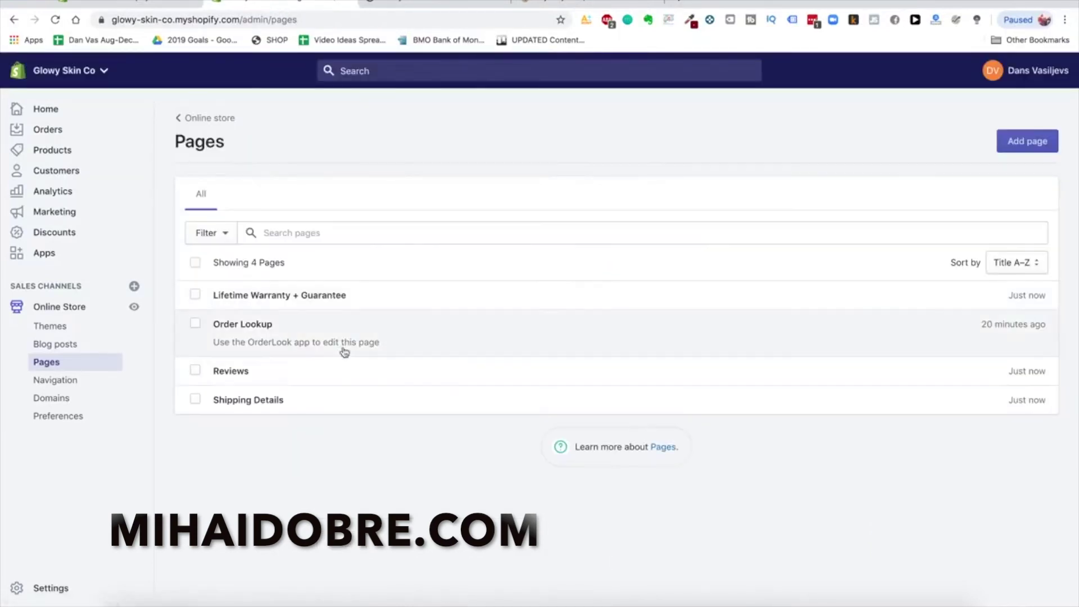
Retitle the Order Lookup page to 'Track Your Order'
{"action": "left_click", "coordinate": [800, 333]}
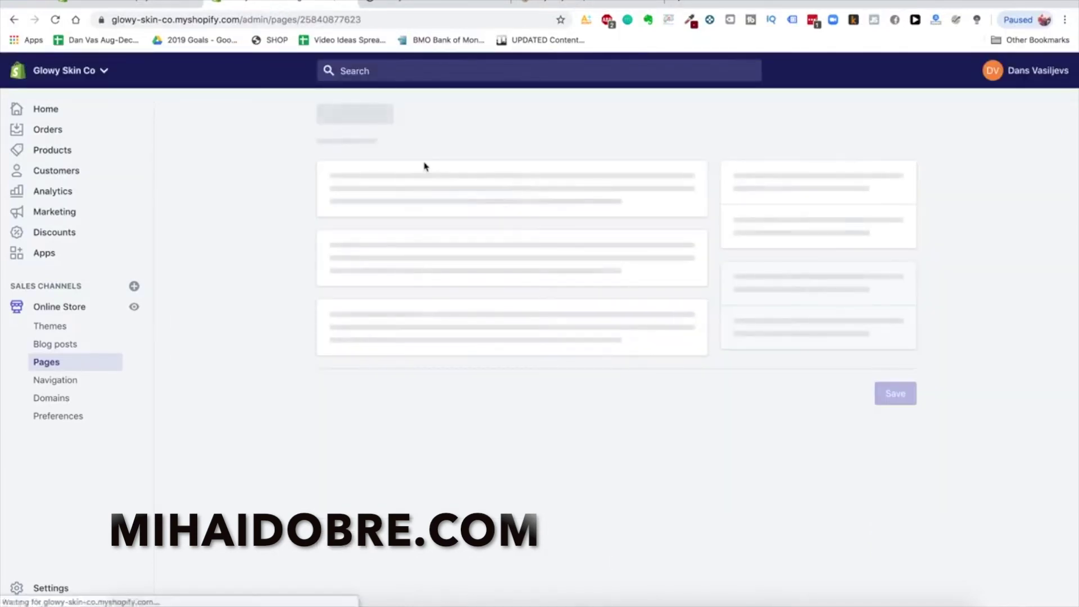
{"action": "double_click", "coordinate": [395, 261]}
{"action": "triple_click", "coordinate": [395, 261]}
{"action": "type", "text": "Track"}
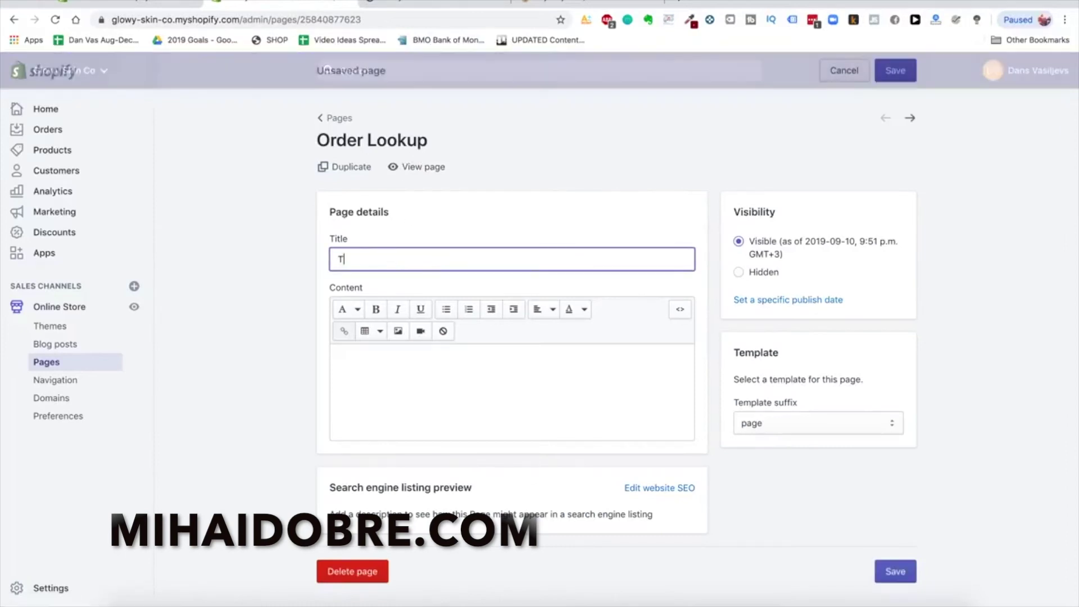
{"action": "type", "text": " Your Order"}
Save the Track Your Order title and install the Easy Contact Form app
{"action": "left_click", "coordinate": [894, 70]}
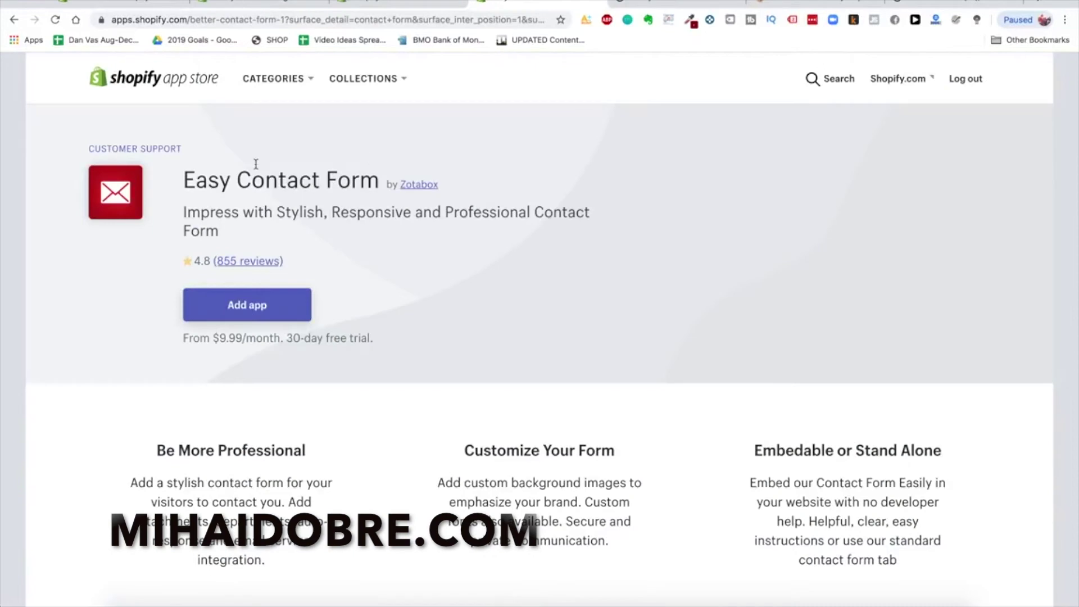
{"action": "left_click", "coordinate": [272, 304]}
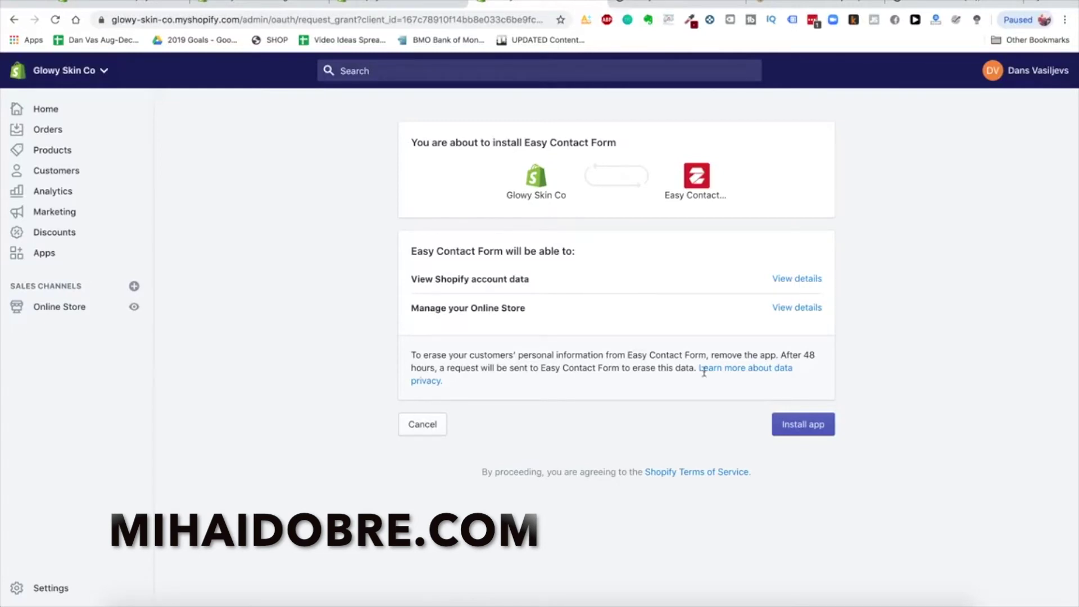
{"action": "left_click", "coordinate": [785, 423]}
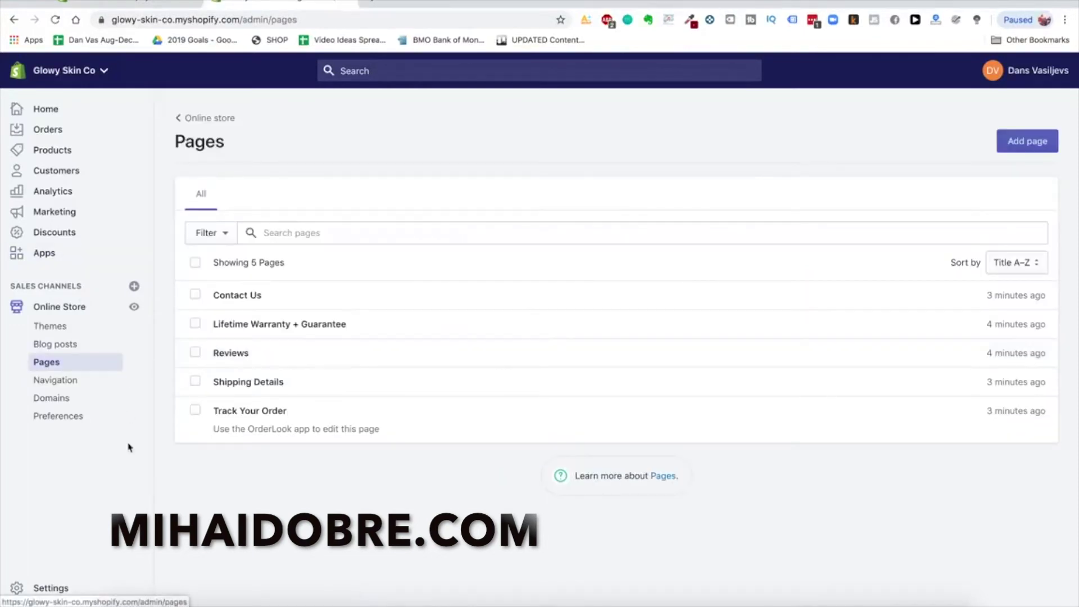
In the Main menu, add a Contact Us item linked to the Contact Us page
{"action": "left_click", "coordinate": [66, 380]}
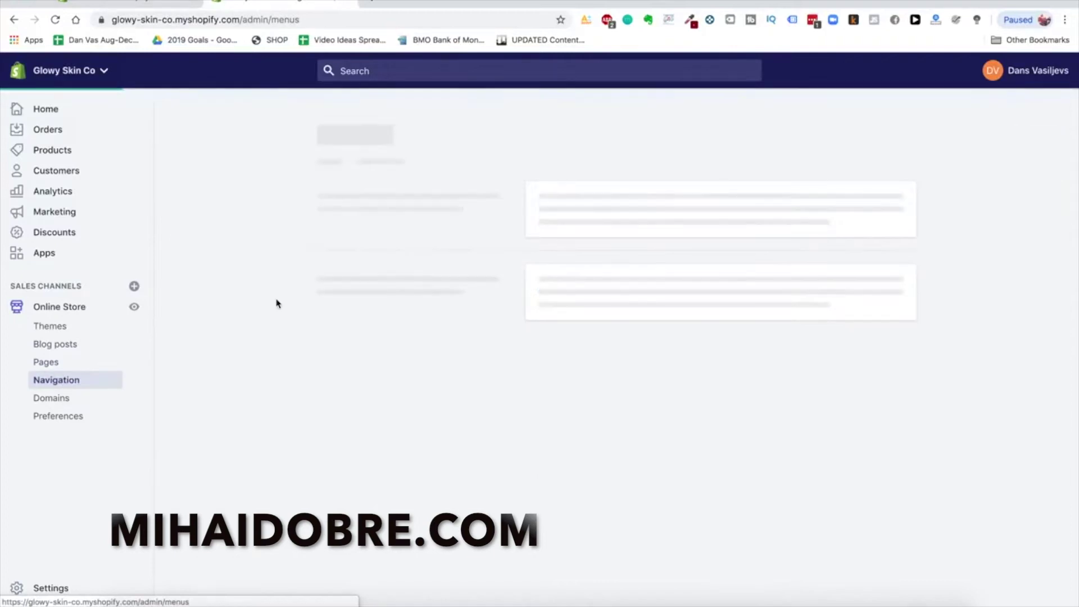
{"action": "left_click", "coordinate": [553, 292]}
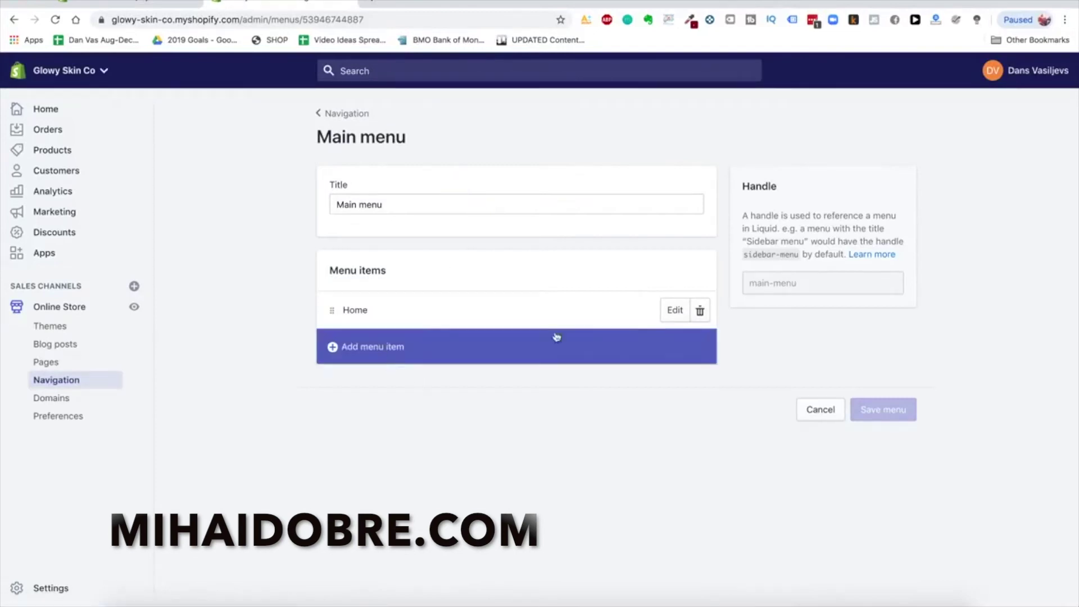
{"action": "left_click", "coordinate": [381, 340]}
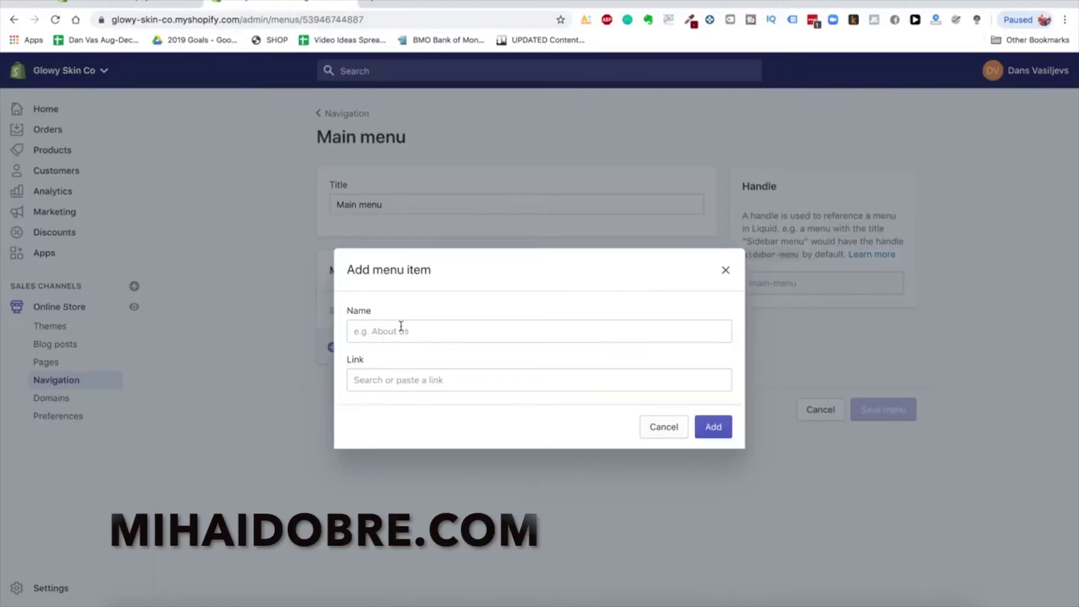
{"action": "left_click", "coordinate": [401, 329]}
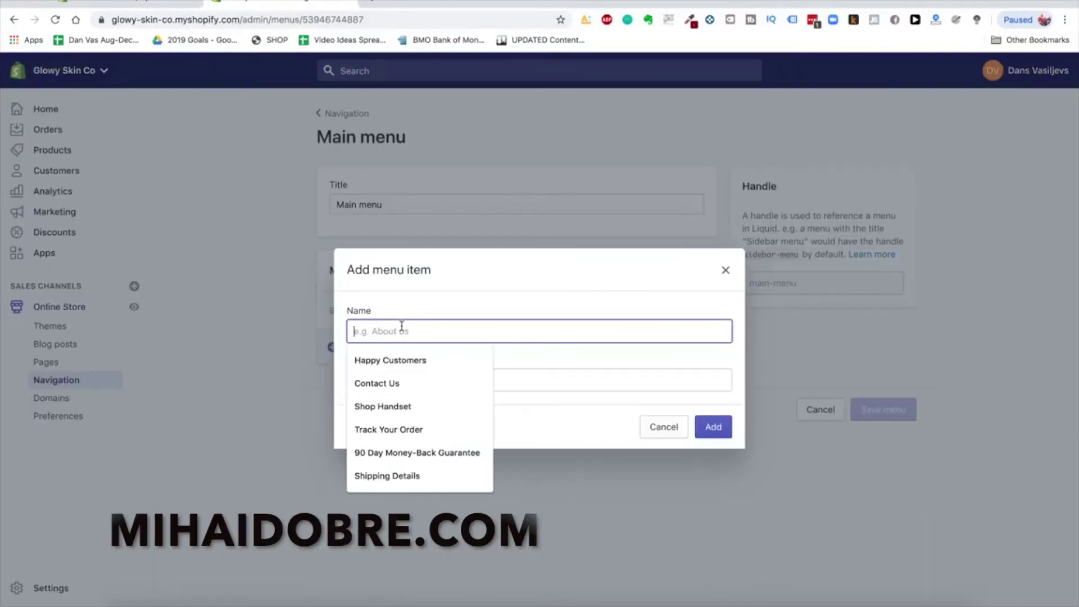
{"action": "left_click", "coordinate": [414, 387]}
{"action": "left_click", "coordinate": [437, 382]}
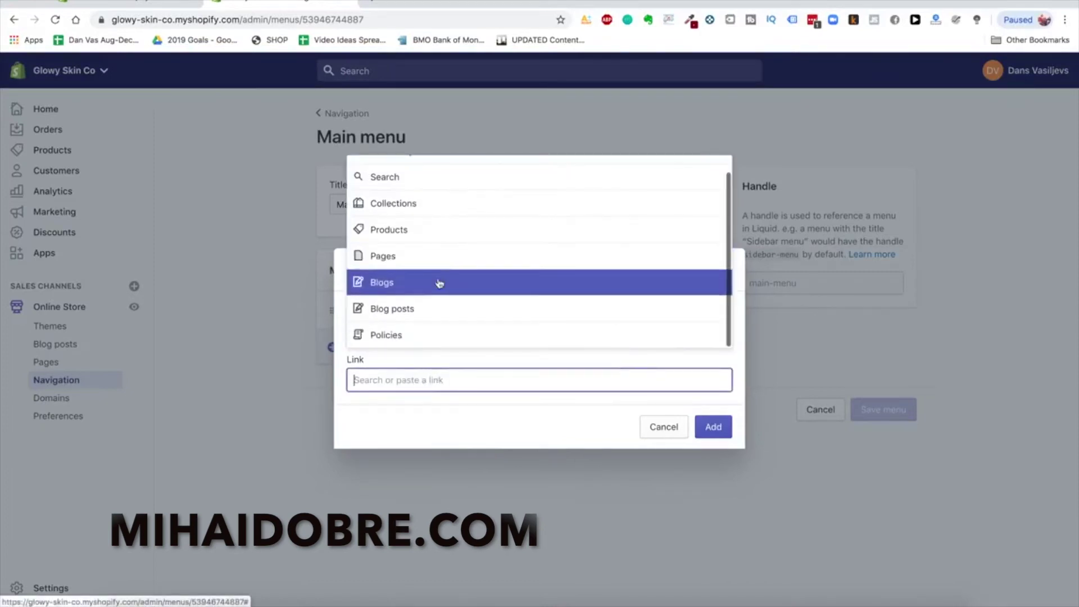
{"action": "left_click", "coordinate": [421, 273]}
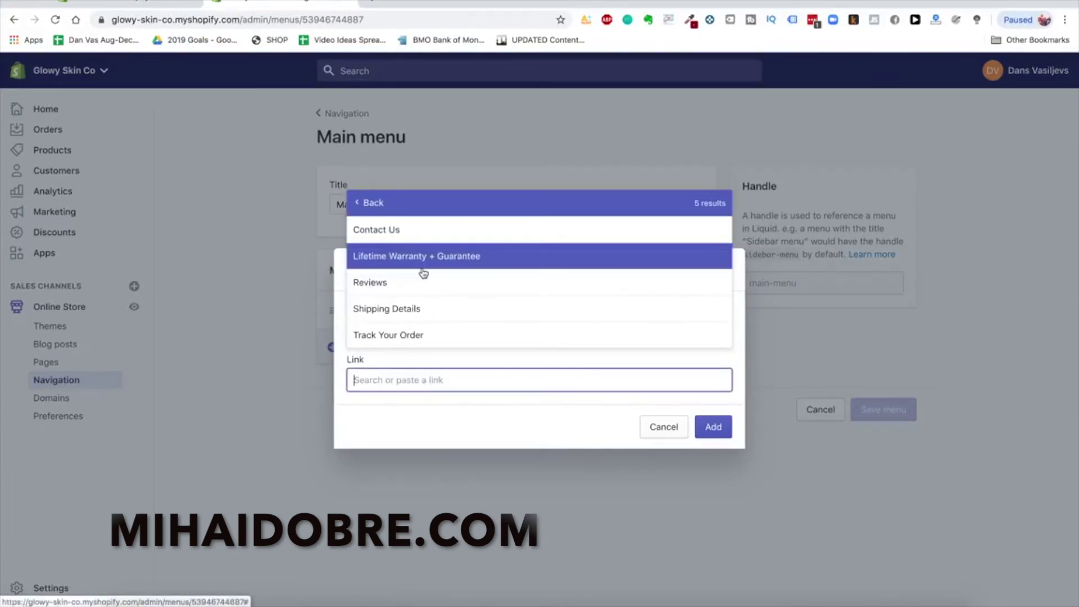
{"action": "left_click", "coordinate": [429, 233]}
{"action": "left_click", "coordinate": [711, 427]}
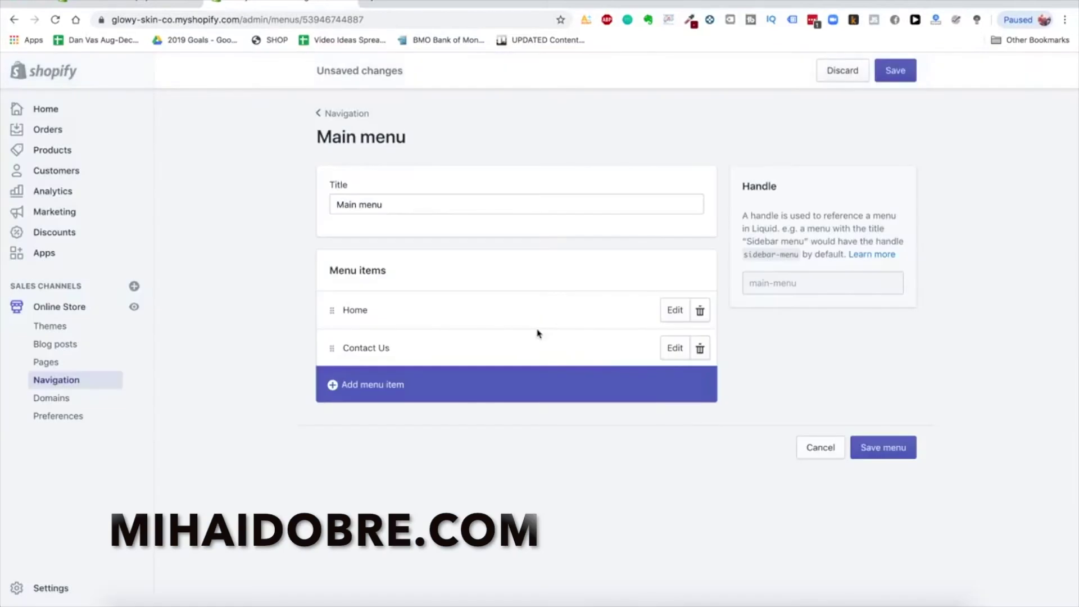
Add a Shop Handset item linked to the hair removal device product
{"action": "left_click", "coordinate": [432, 385]}
{"action": "left_click", "coordinate": [406, 331]}
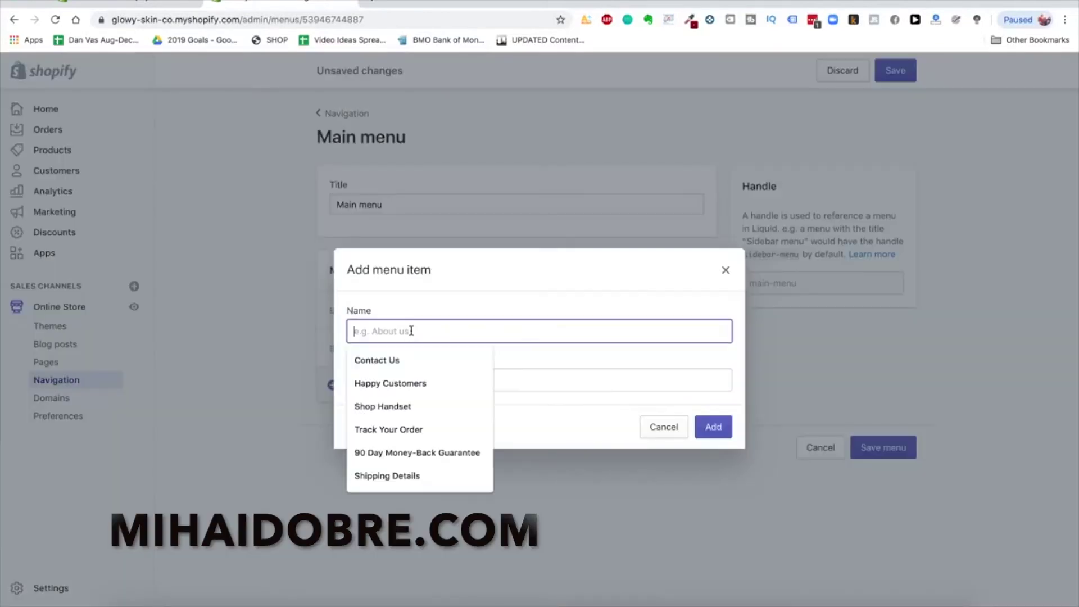
{"action": "left_click", "coordinate": [411, 404]}
{"action": "left_click", "coordinate": [412, 378]}
{"action": "left_click", "coordinate": [413, 275]}
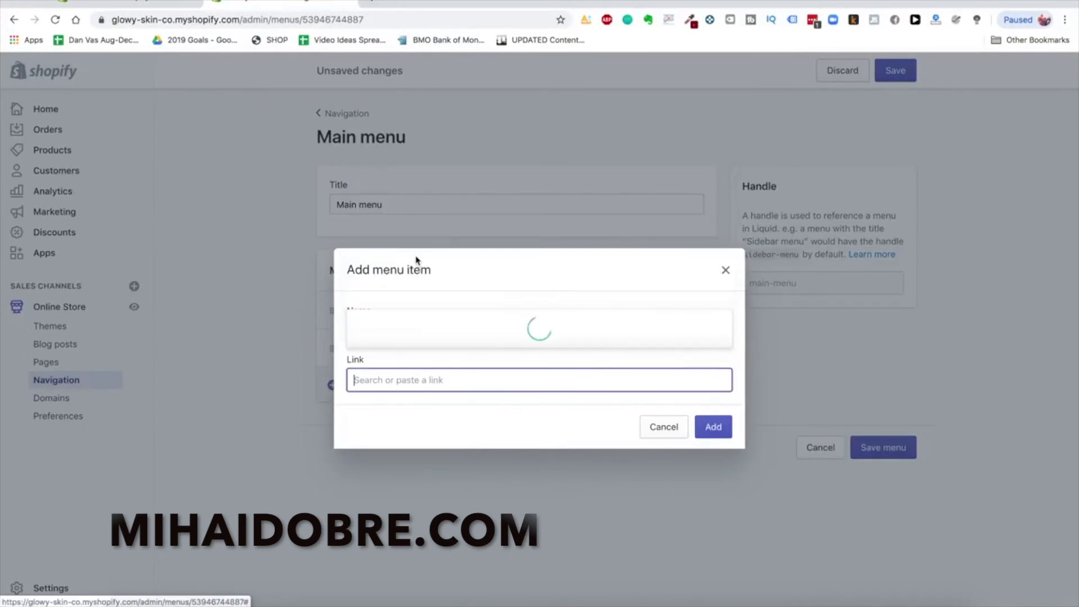
{"action": "left_click", "coordinate": [433, 329]}
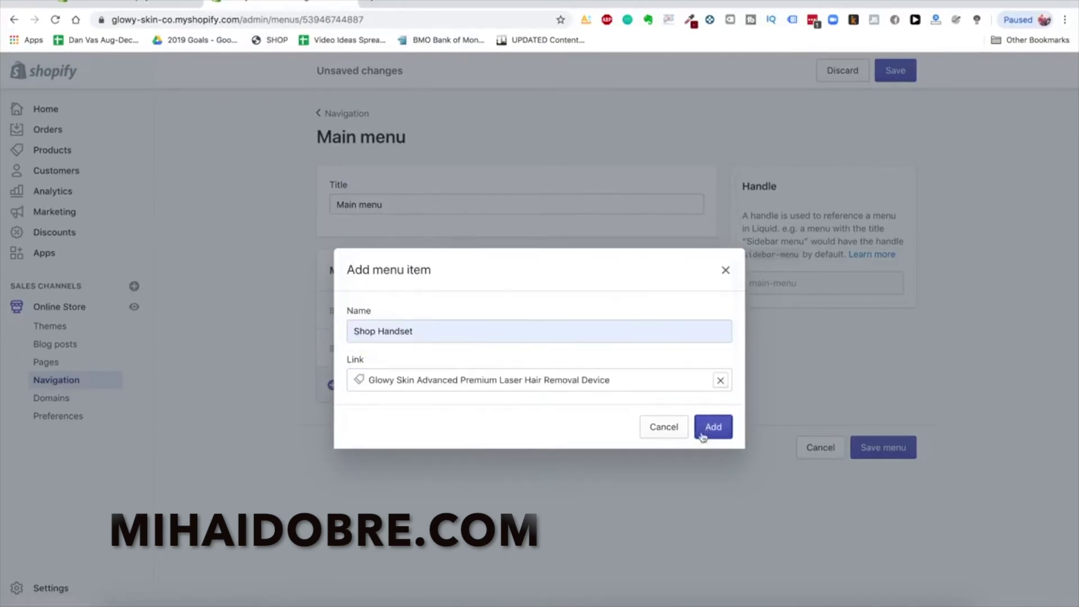
{"action": "left_click", "coordinate": [713, 427]}
Add a Lifetime Warranty item linked to the Lifetime Warranty + Guarantee page, and save the menu
{"action": "left_click", "coordinate": [373, 426]}
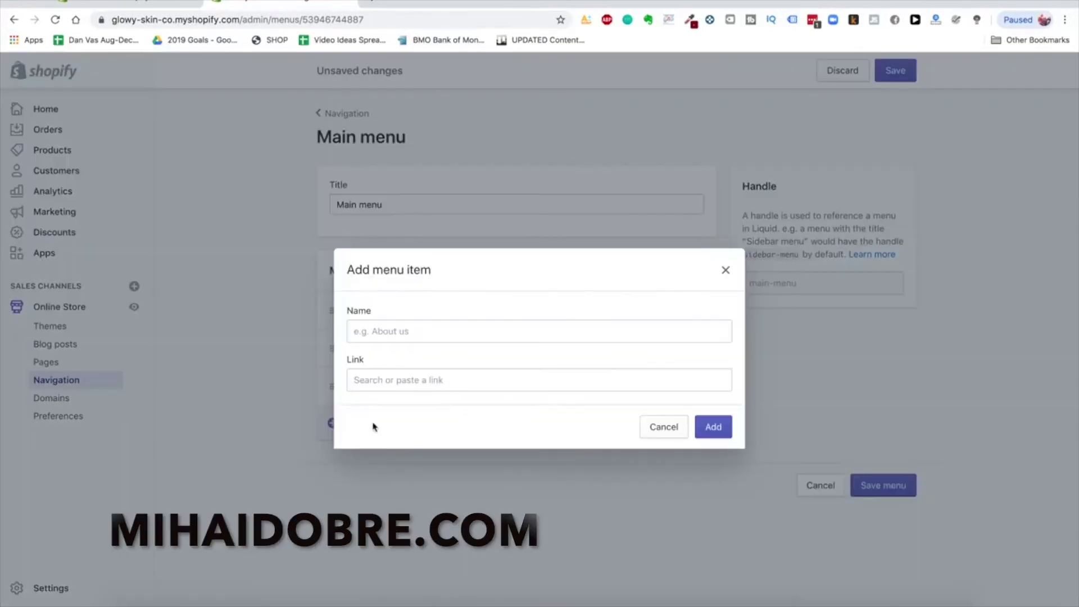
{"action": "left_click", "coordinate": [441, 333]}
{"action": "left_click", "coordinate": [441, 333]}
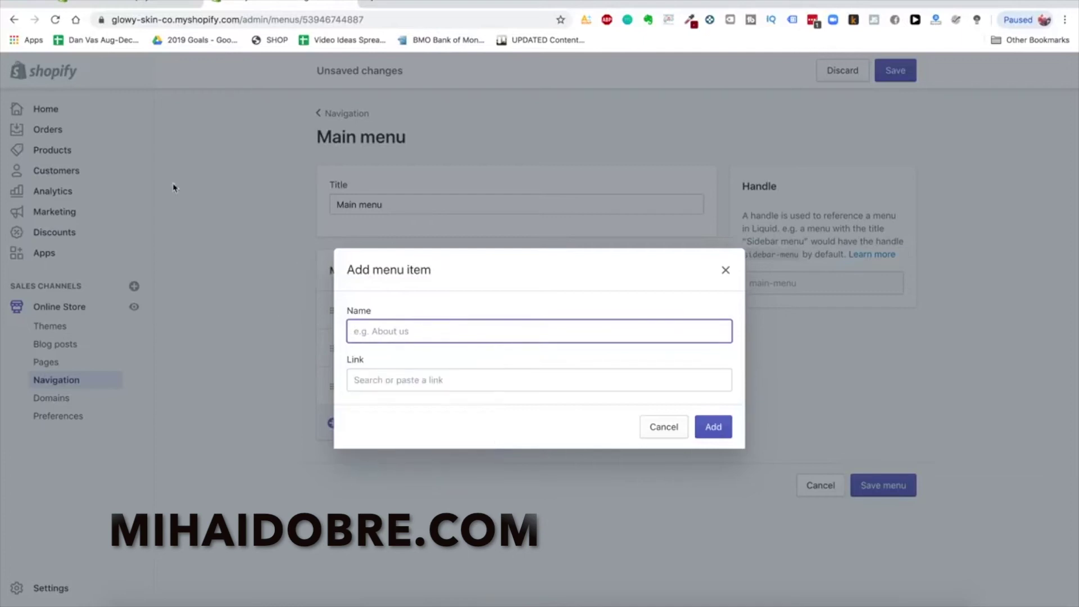
{"action": "left_click", "coordinate": [392, 331]}
{"action": "left_click", "coordinate": [477, 321]}
{"action": "left_click", "coordinate": [408, 331]}
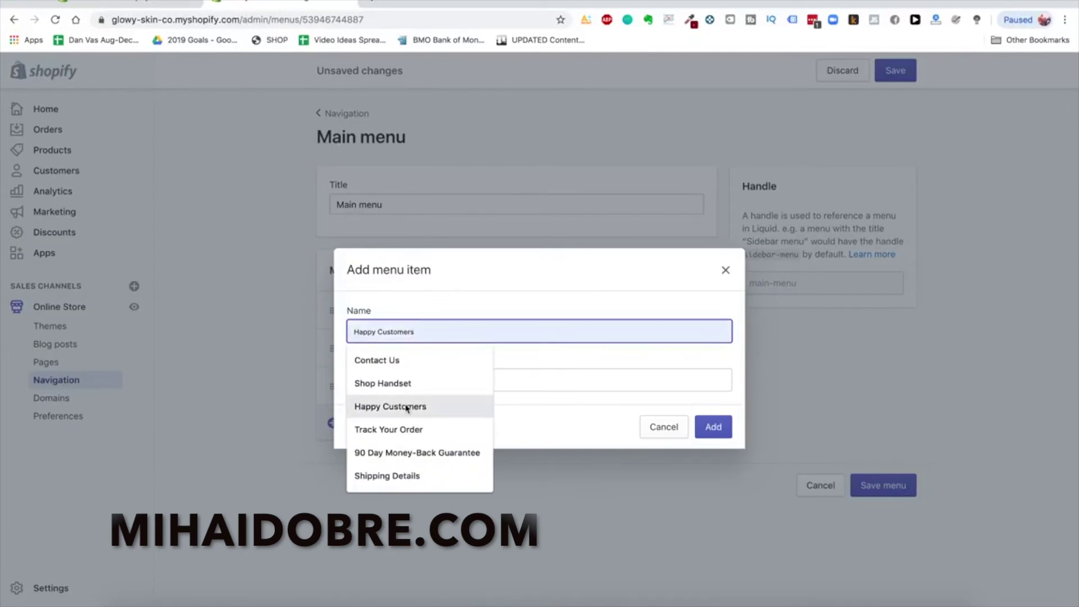
{"action": "left_click", "coordinate": [520, 372]}
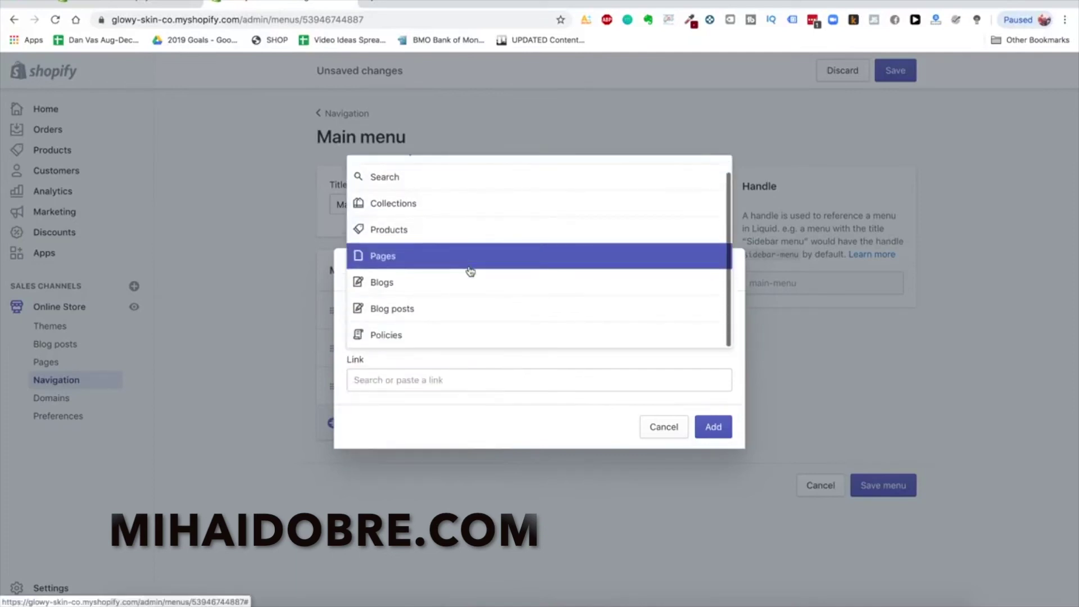
{"action": "left_click", "coordinate": [449, 340]}
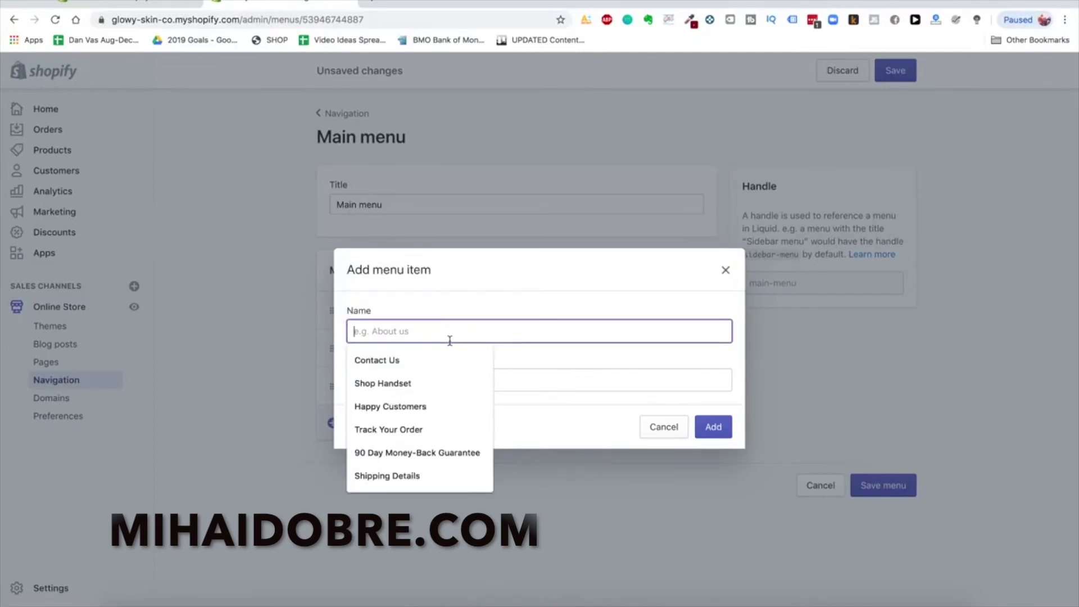
{"action": "type", "text": "Lifetime Warranty"}
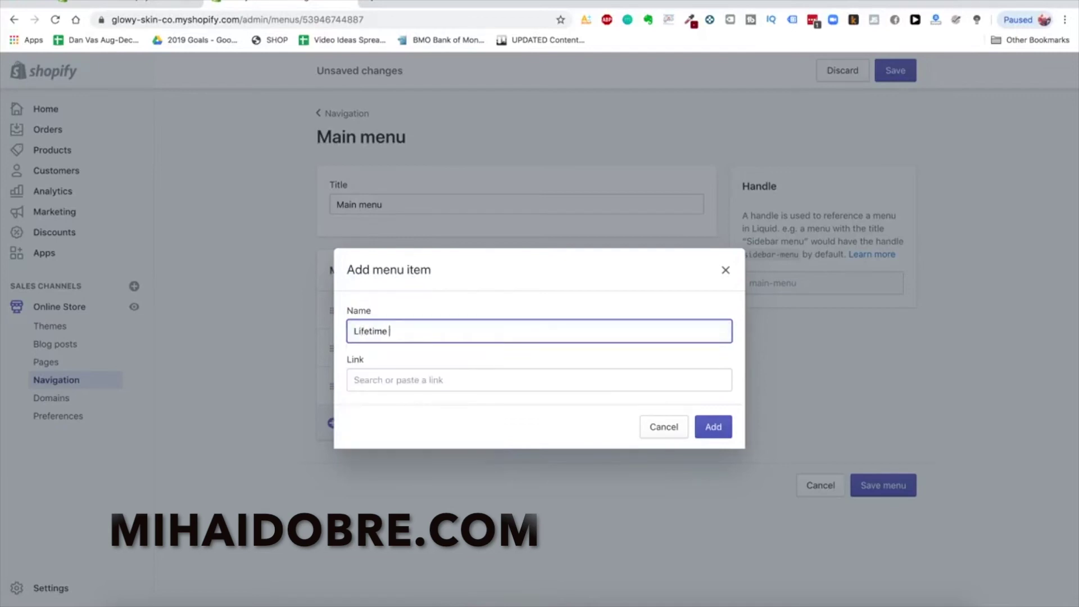
{"action": "left_click", "coordinate": [427, 374]}
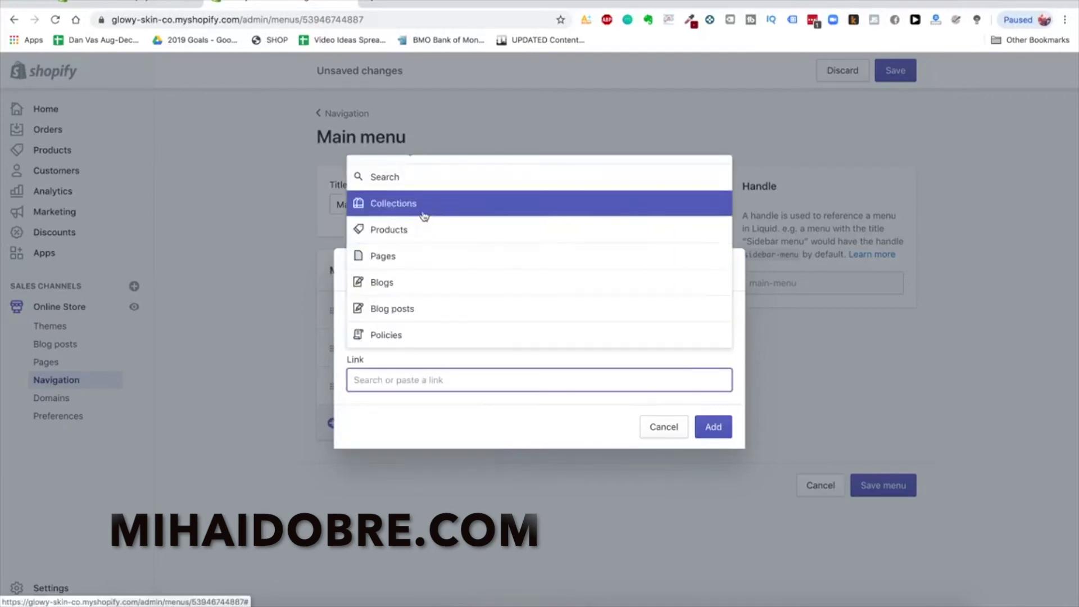
{"action": "left_click", "coordinate": [412, 265]}
{"action": "left_click", "coordinate": [434, 255]}
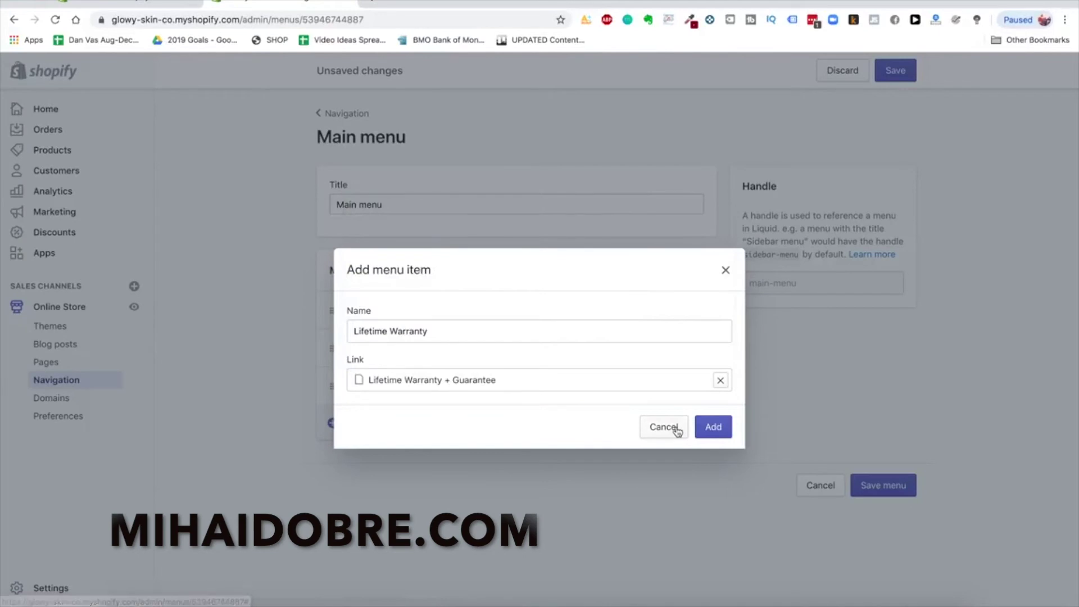
{"action": "left_click", "coordinate": [712, 428]}
{"action": "left_click", "coordinate": [898, 515]}
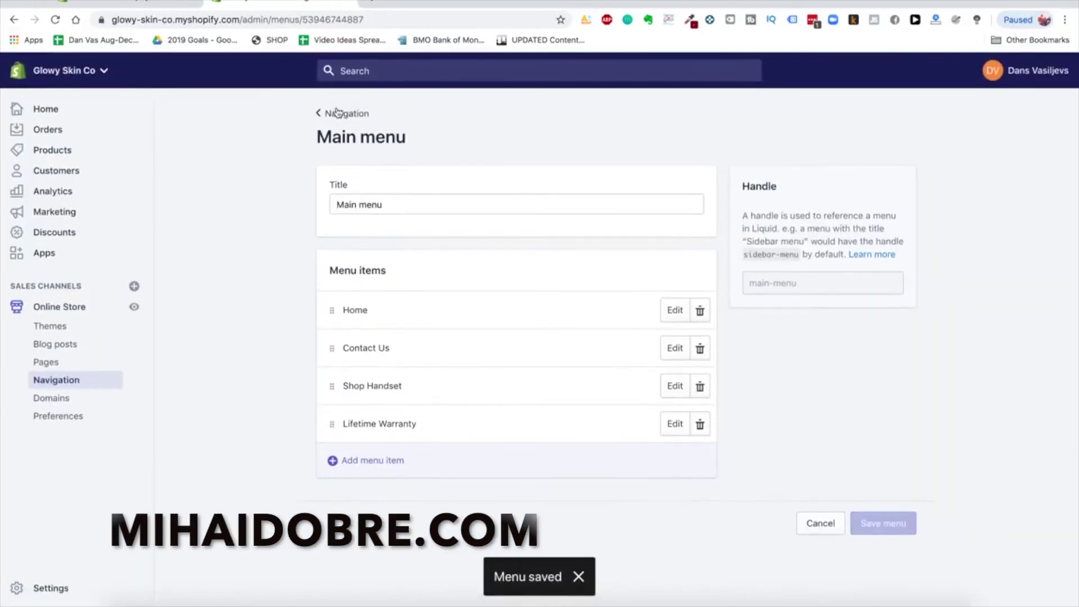
{"action": "left_click", "coordinate": [377, 4]}
Load the live glowyskinco.com storefront and view its Contact Us page
{"action": "type", "text": "glowyskinco.com"}
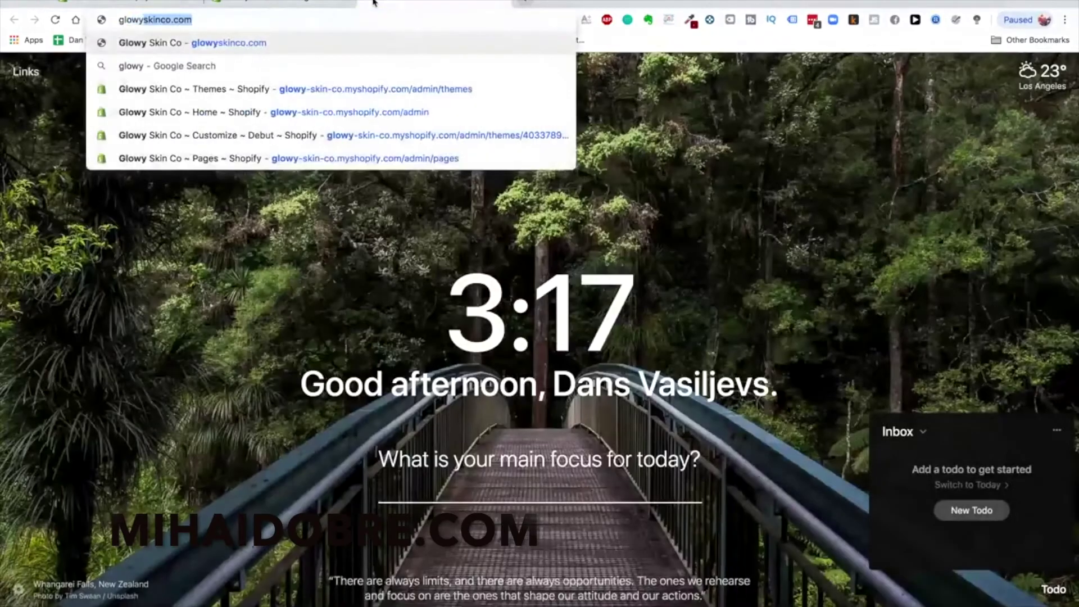
{"action": "key", "text": "Return"}
{"action": "left_click", "coordinate": [478, 108]}
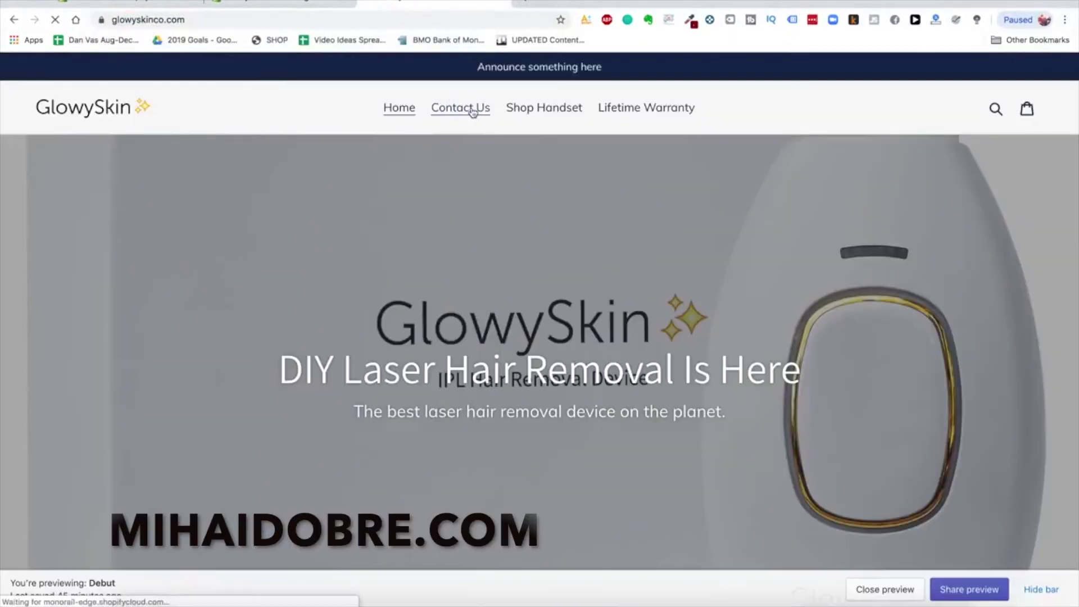
{"action": "left_click", "coordinate": [309, 5]}
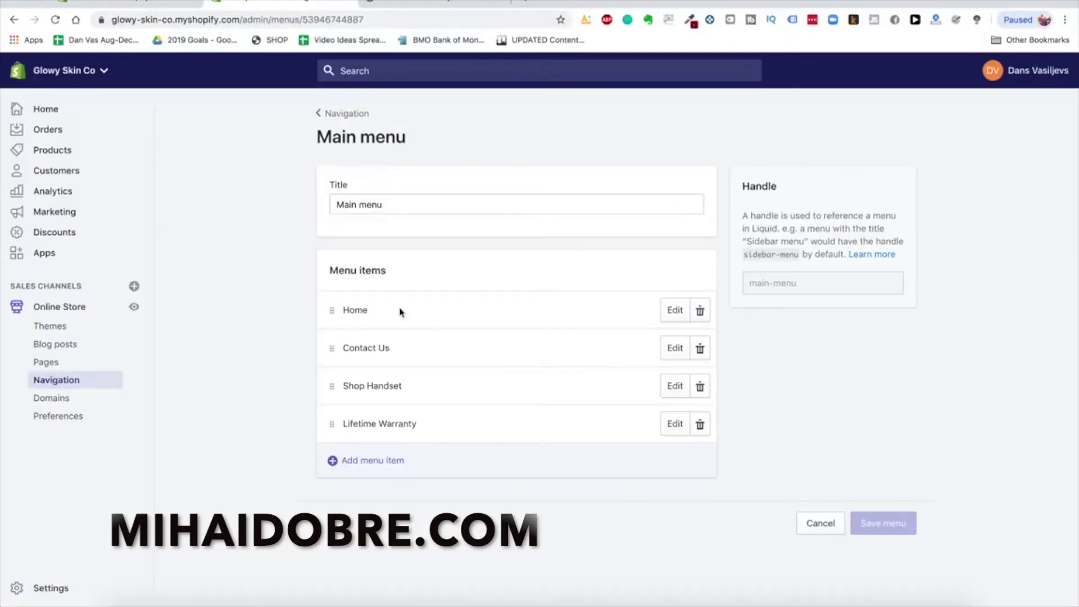
Move Shop Handset and Lifetime Warranty above Contact Us in the Main menu and save
{"action": "left_click_drag", "start_coordinate": [328, 385], "coordinate": [335, 326]}
{"action": "left_click_drag", "start_coordinate": [328, 421], "coordinate": [320, 365]}
{"action": "left_click", "coordinate": [890, 74]}
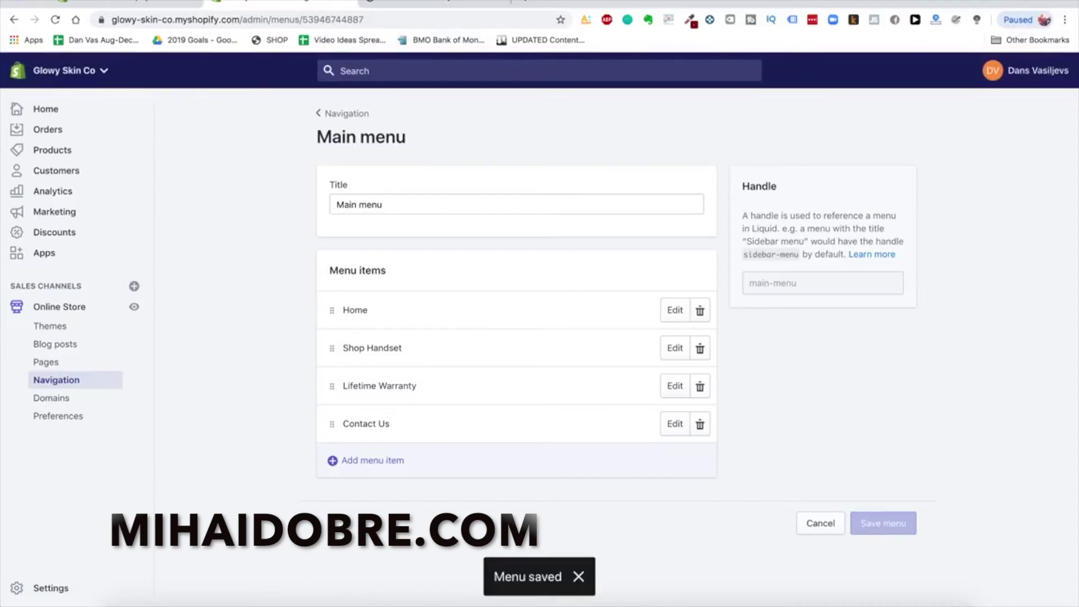
Reload the storefront to confirm the new menu order and browse the Shop Handset page
{"action": "key", "text": "ctrl+Tab"}
{"action": "left_click", "coordinate": [55, 20]}
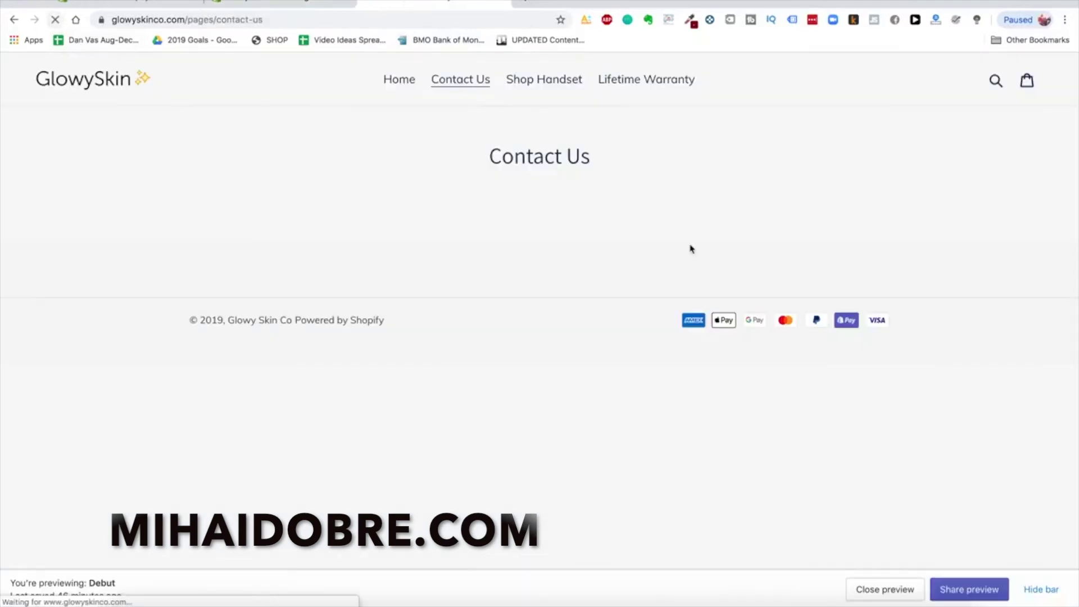
{"action": "left_click", "coordinate": [482, 87]}
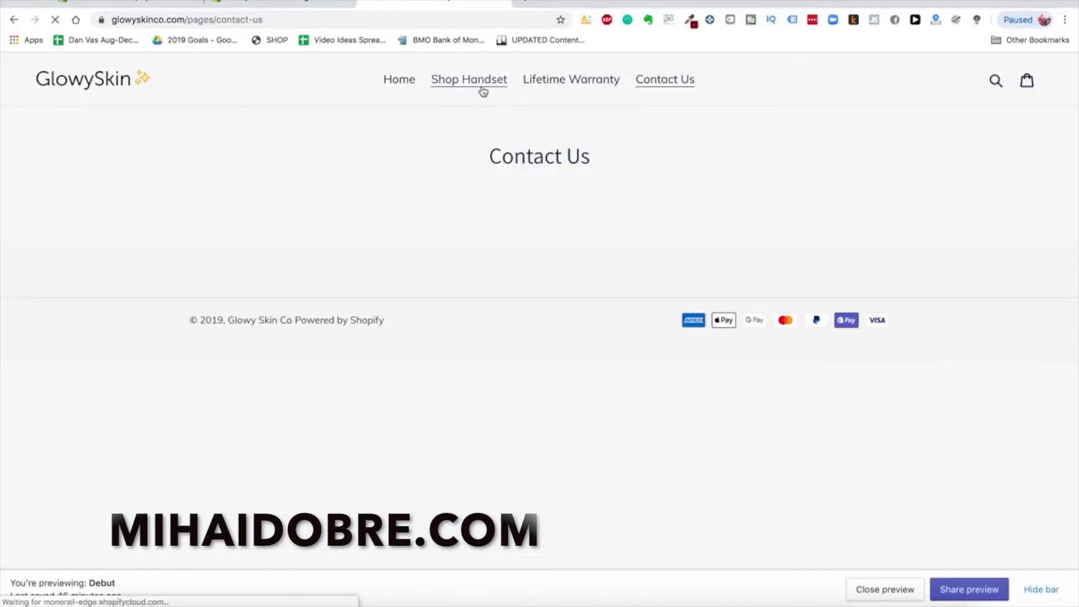
{"action": "scroll", "coordinate": [568, 357], "scroll_direction": "down", "scroll_amount": 3}
{"action": "scroll", "coordinate": [569, 356], "scroll_direction": "up", "scroll_amount": 2}
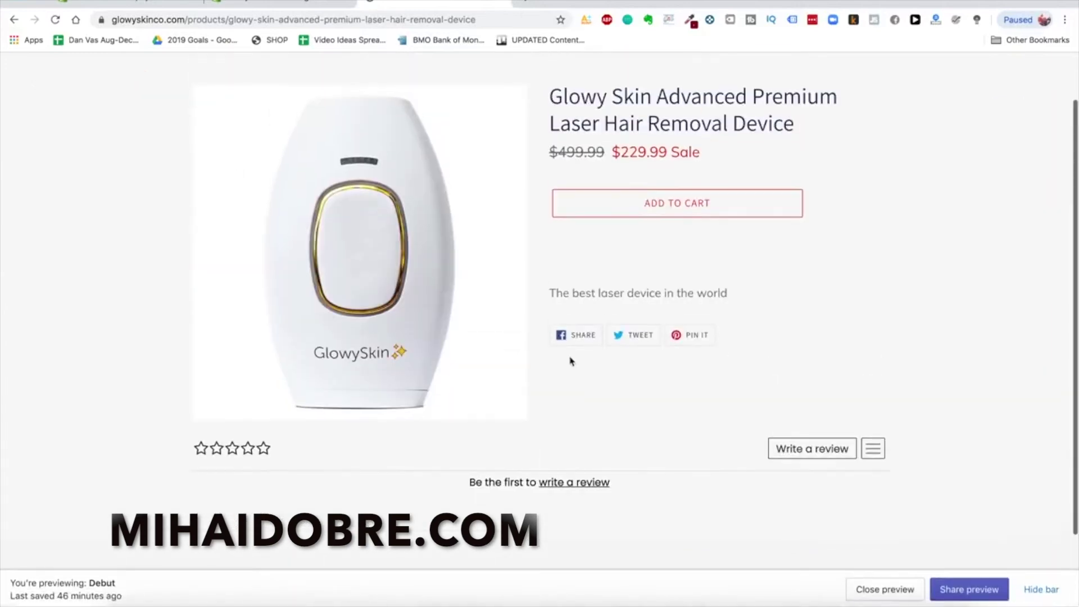
{"action": "scroll", "coordinate": [265, 448], "scroll_direction": "down", "scroll_amount": 1}
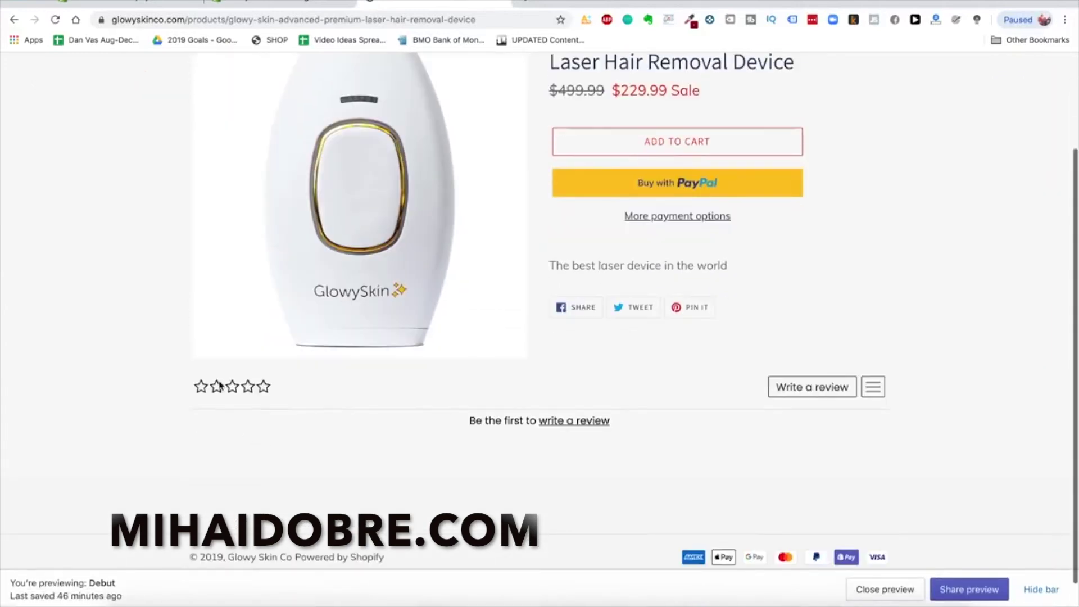
{"action": "scroll", "coordinate": [651, 481], "scroll_direction": "down", "scroll_amount": 1}
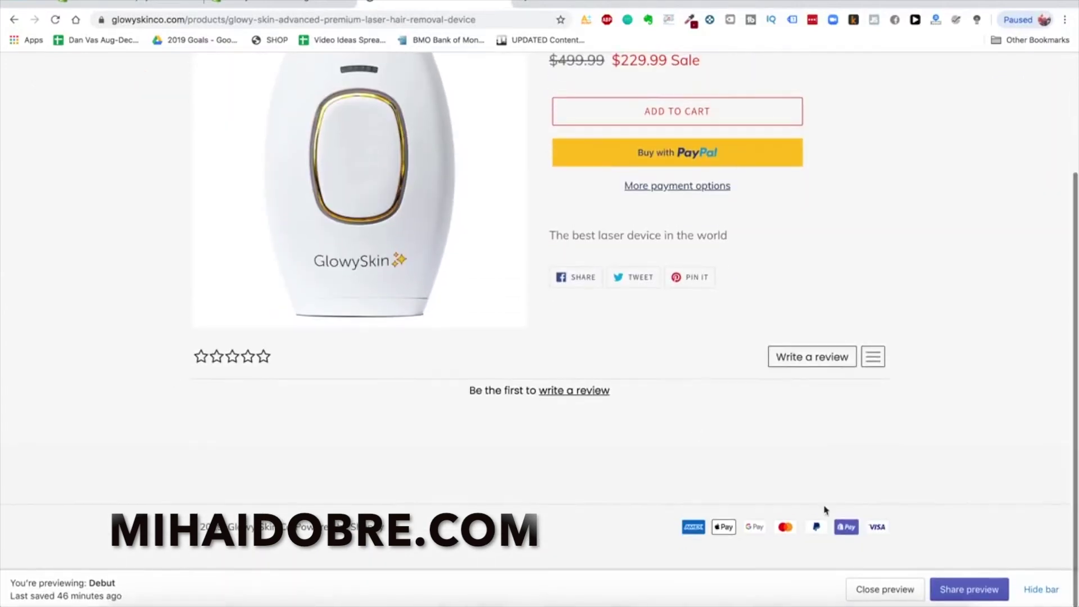
{"action": "scroll", "coordinate": [708, 445], "scroll_direction": "up", "scroll_amount": 2}
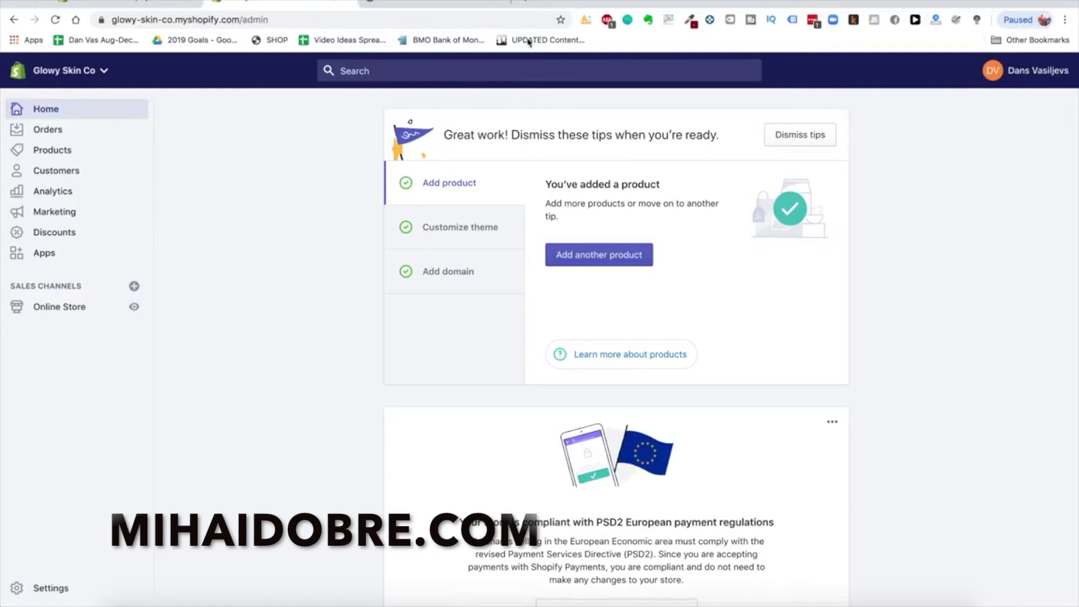
{"action": "left_click", "coordinate": [438, 4]}
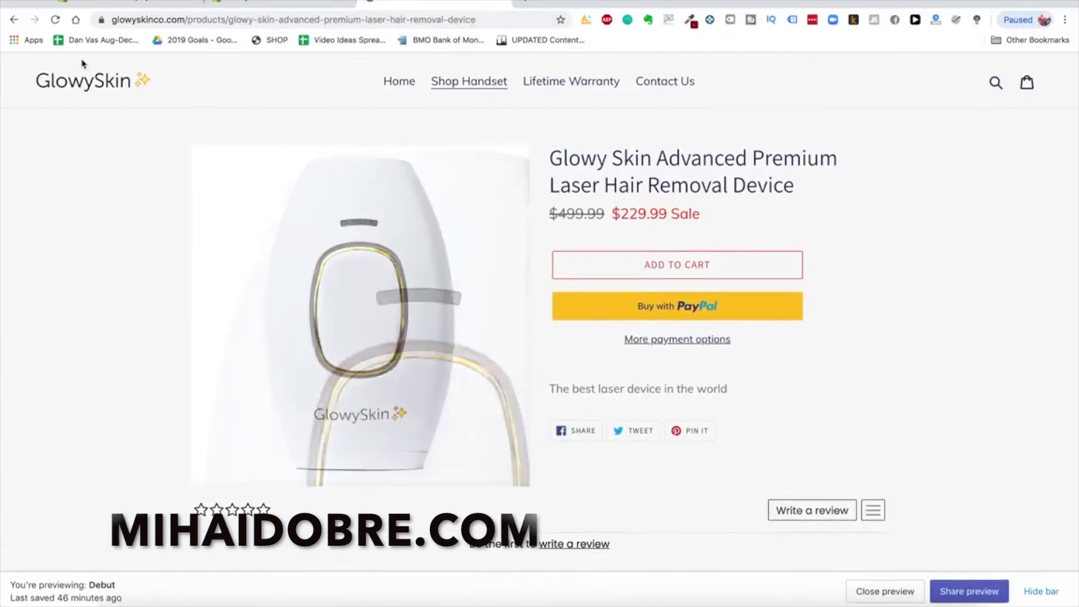
{"action": "left_click", "coordinate": [77, 79]}
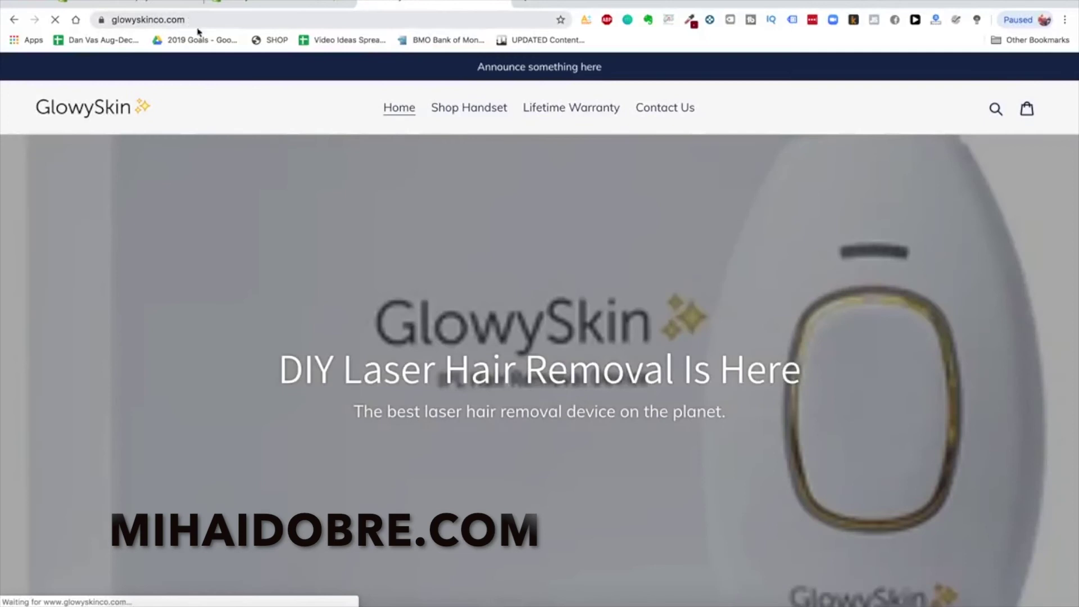
{"action": "scroll", "coordinate": [523, 320], "scroll_direction": "down", "scroll_amount": 9}
{"action": "scroll", "coordinate": [523, 321], "scroll_direction": "up", "scroll_amount": 10}
{"action": "left_click", "coordinate": [296, 5]}
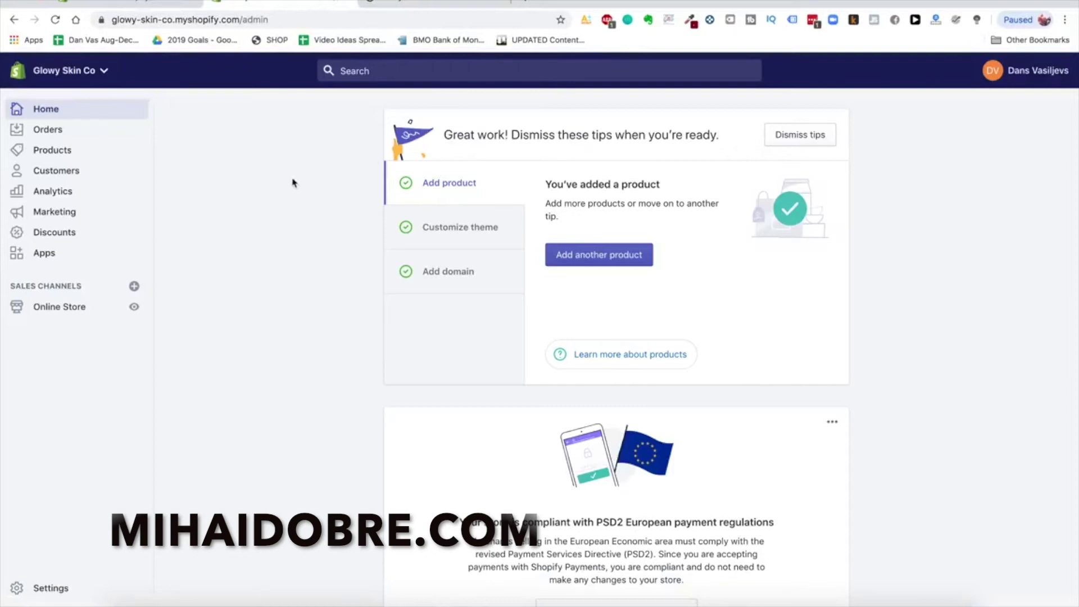
{"action": "left_click", "coordinate": [60, 587]}
{"action": "left_click", "coordinate": [47, 309]}
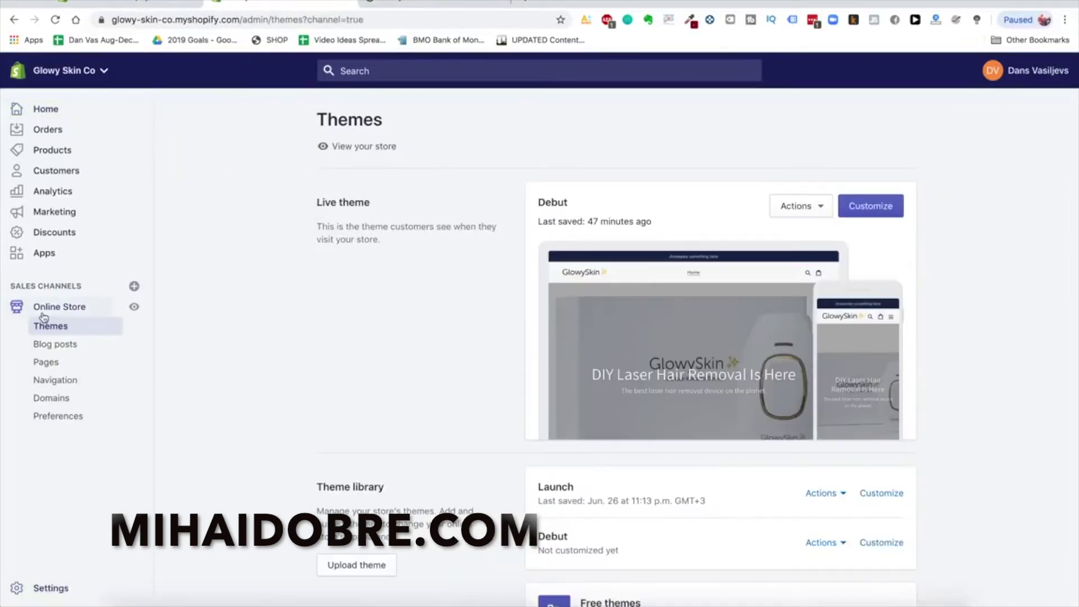
{"action": "left_click", "coordinate": [62, 398]}
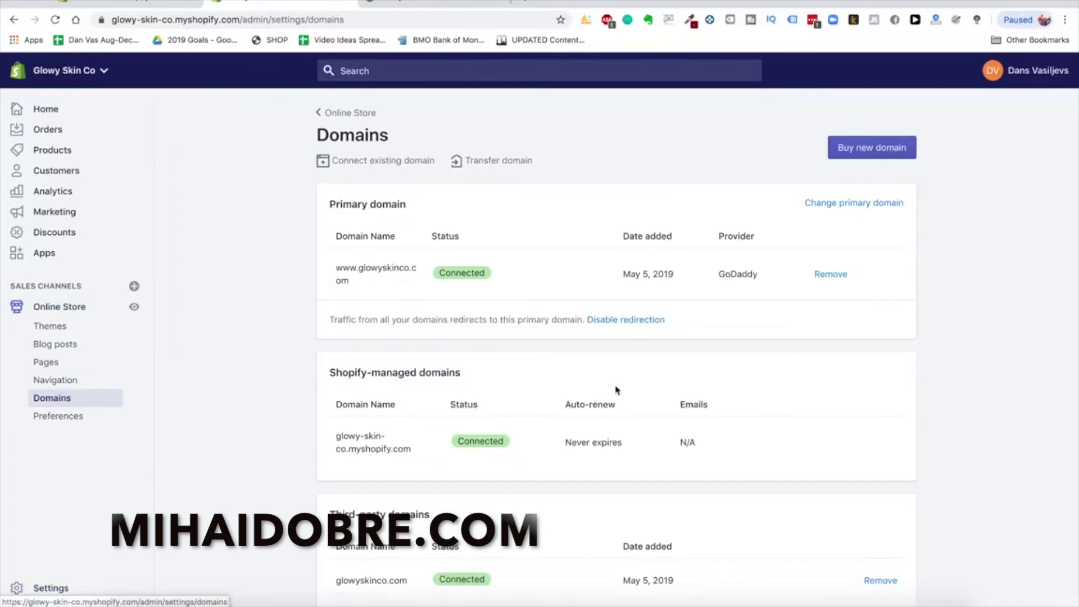
{"action": "scroll", "coordinate": [233, 267], "scroll_direction": "down", "scroll_amount": 3}
{"action": "scroll", "coordinate": [234, 268], "scroll_direction": "up", "scroll_amount": 3}
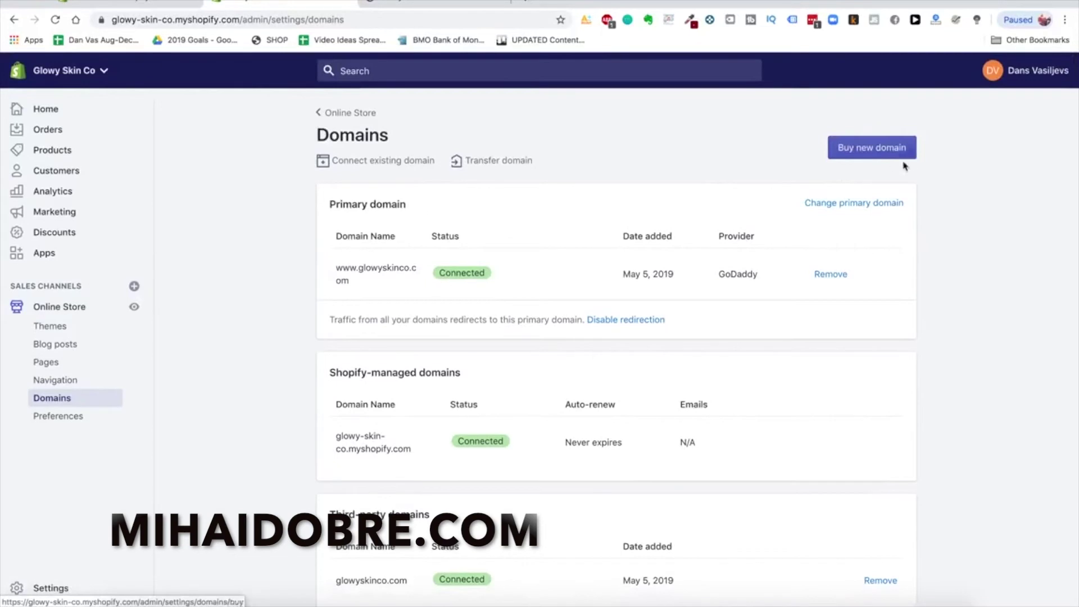
Go to google.domains and check availability for barbecuepro
{"action": "left_click", "coordinate": [519, 1]}
{"action": "type", "text": "google.domains"}
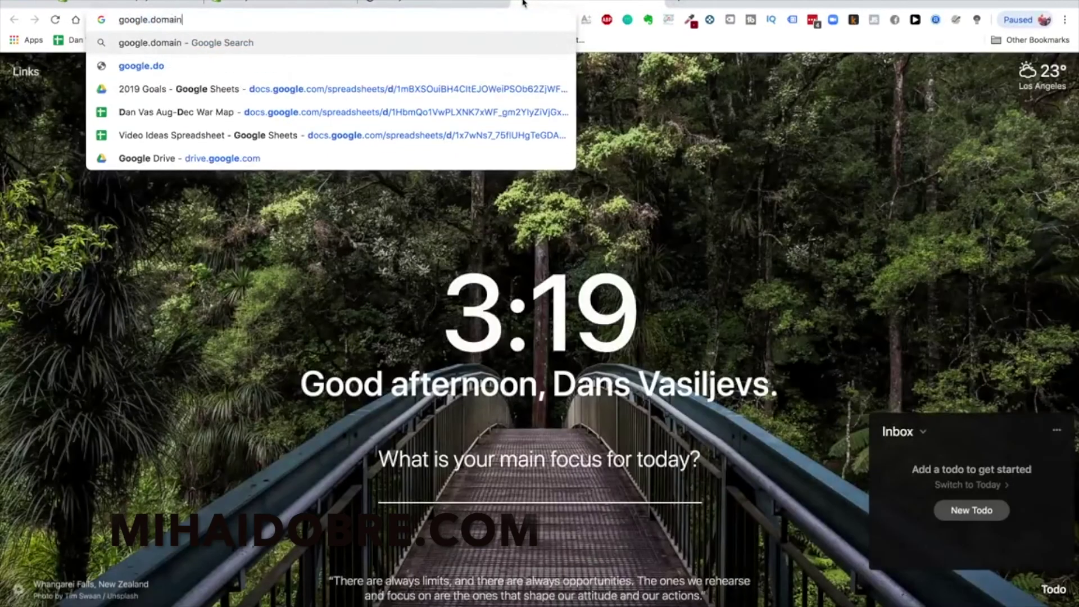
{"action": "key", "text": "Return"}
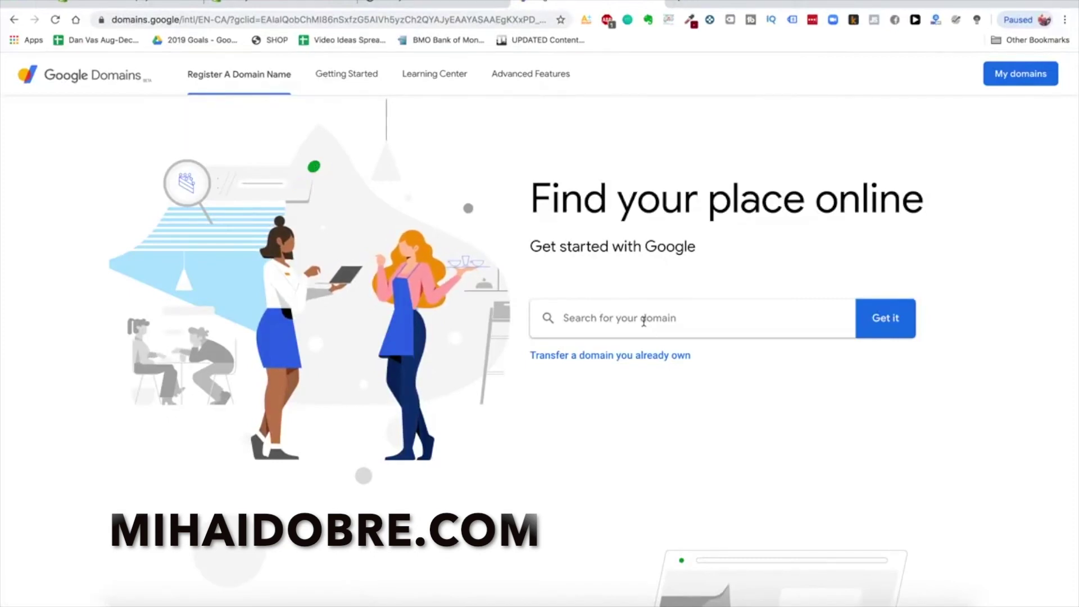
{"action": "left_click", "coordinate": [643, 319]}
{"action": "type", "text": "barbecuepro"}
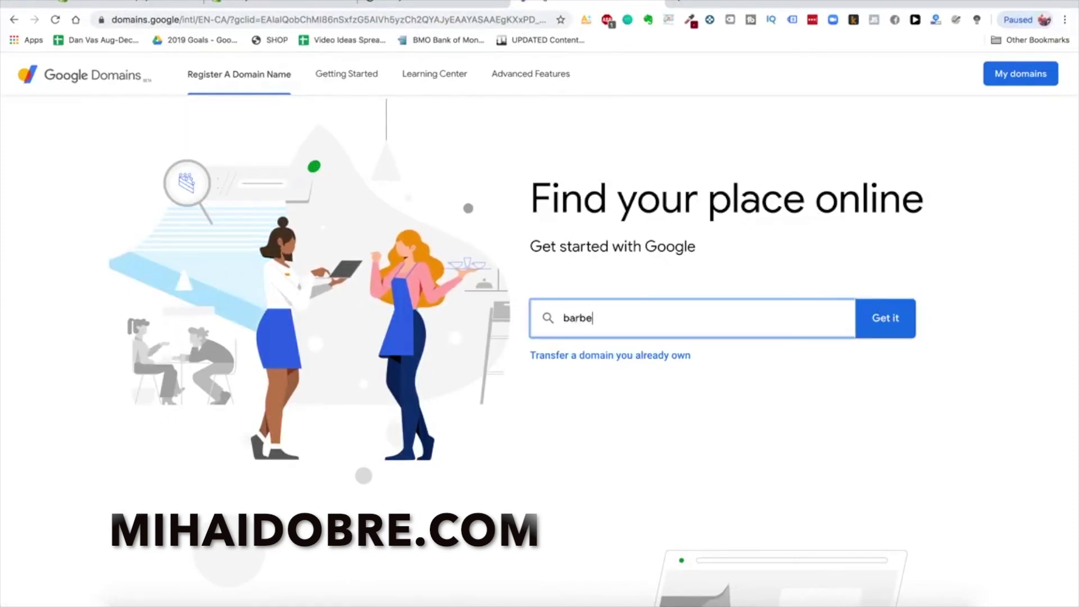
{"action": "left_click", "coordinate": [890, 325]}
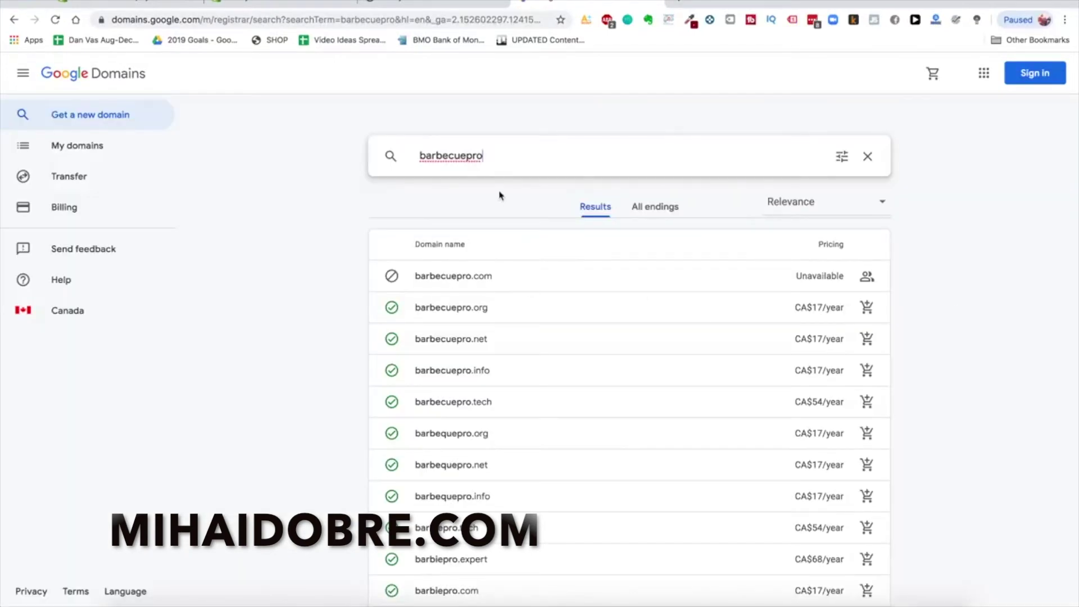
Search barbecueprostore, then bbqprostore, and review the domain prices and availability
{"action": "type", "text": "store"}
{"action": "key", "text": "Return"}
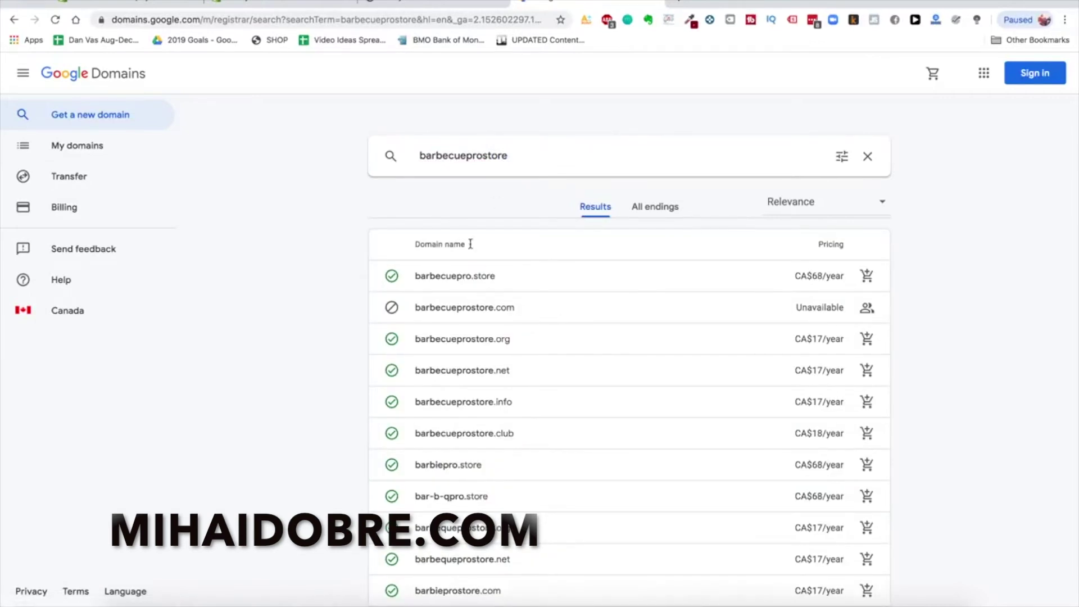
{"action": "double_click", "coordinate": [491, 160]}
{"action": "type", "text": "bbqb"}
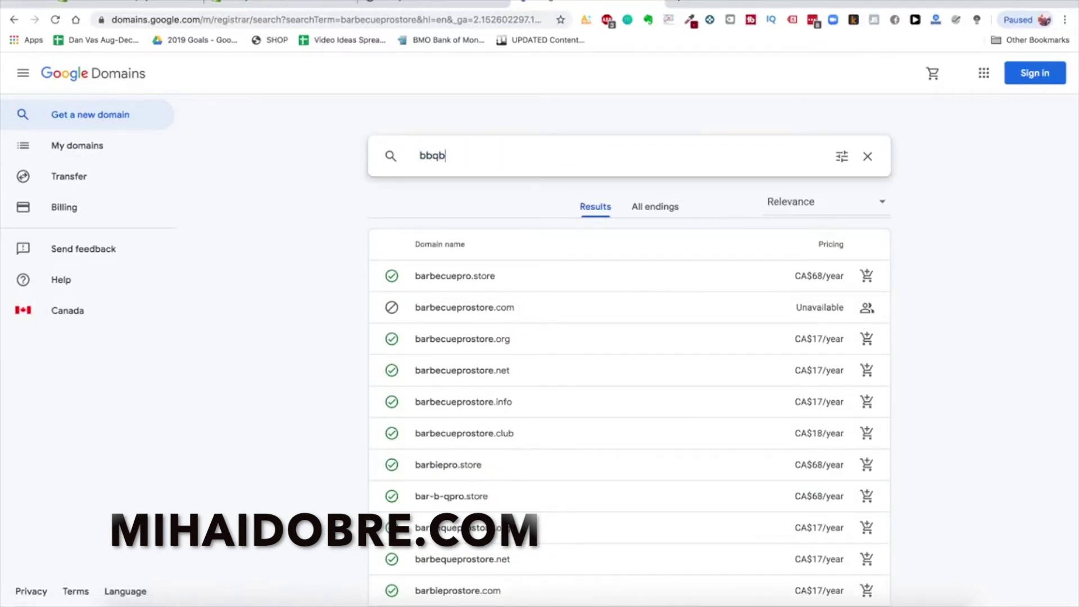
{"action": "key", "text": "BackSpace"}
{"action": "type", "text": "prostore"}
{"action": "key", "text": "Return"}
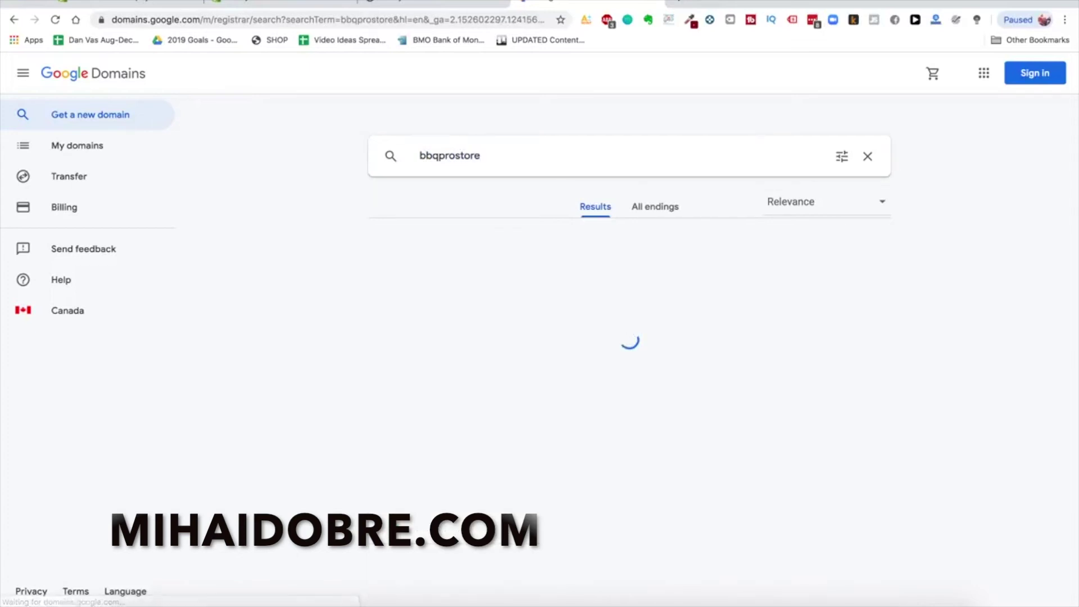
{"action": "scroll", "coordinate": [520, 335], "scroll_direction": "down", "scroll_amount": 1}
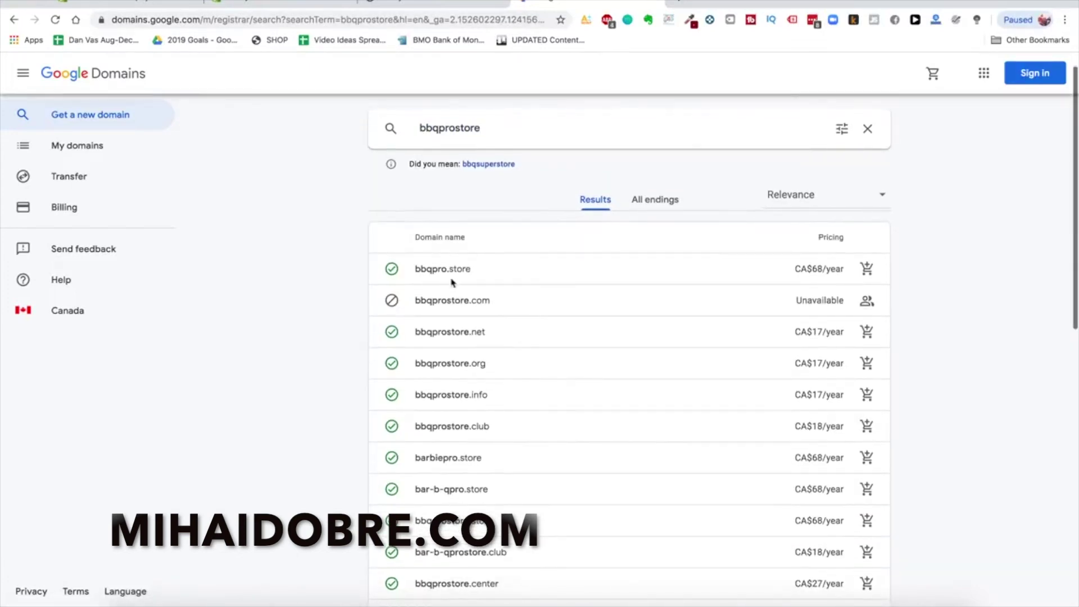
{"action": "scroll", "coordinate": [538, 261], "scroll_direction": "down", "scroll_amount": 1}
{"action": "scroll", "coordinate": [508, 362], "scroll_direction": "down", "scroll_amount": 1}
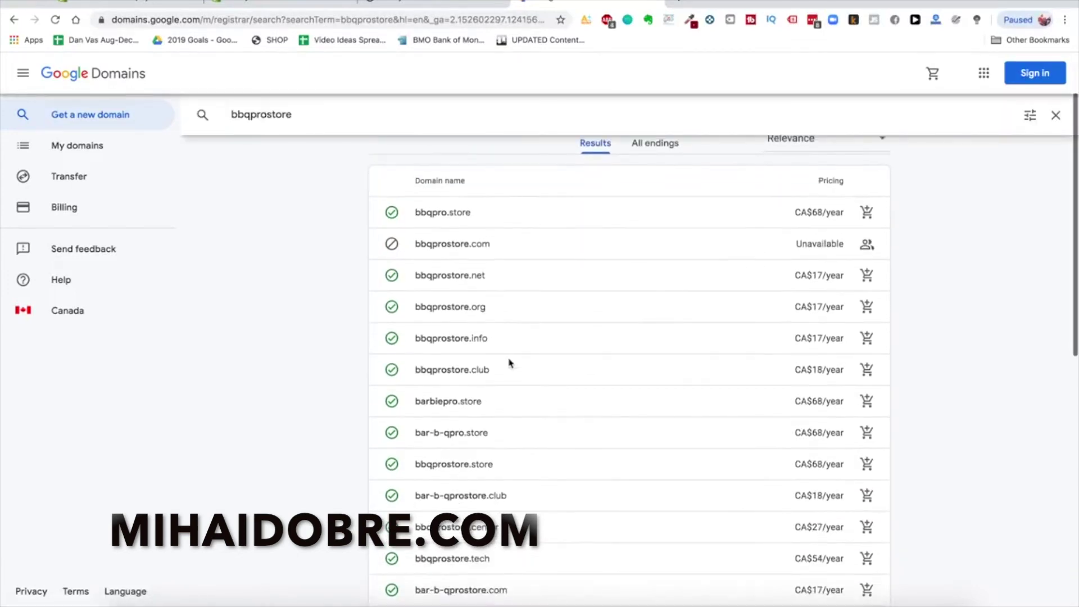
{"action": "scroll", "coordinate": [500, 354], "scroll_direction": "up", "scroll_amount": 3}
{"action": "scroll", "coordinate": [484, 332], "scroll_direction": "down", "scroll_amount": 1}
{"action": "scroll", "coordinate": [479, 335], "scroll_direction": "up", "scroll_amount": 1}
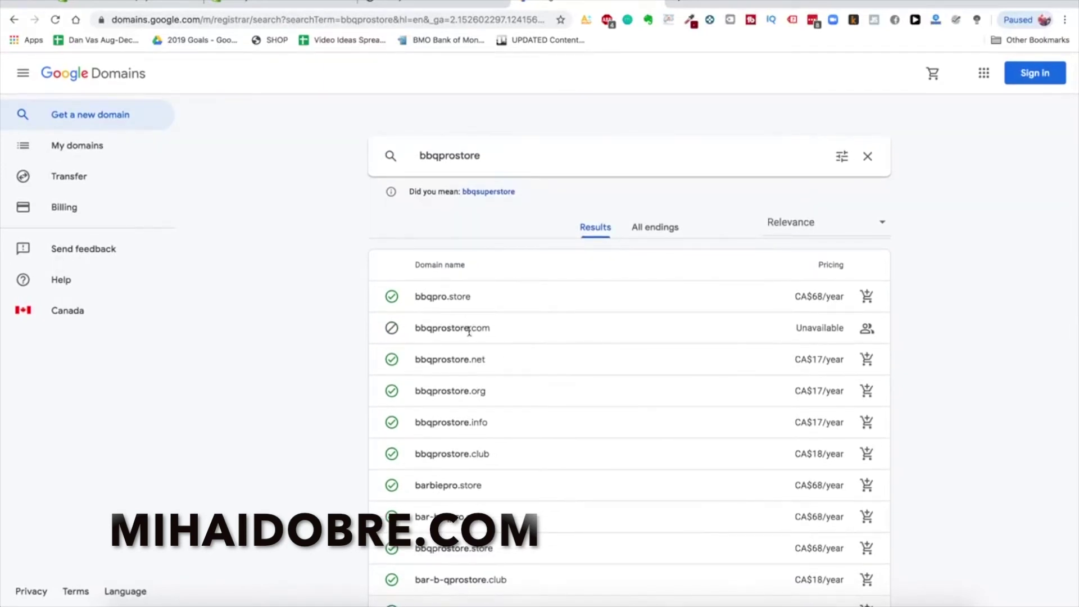
Visit bbqprostore.com in a new tab, then return to the Google Domains results
{"action": "left_click", "coordinate": [683, 5]}
{"action": "type", "text": "bbqprostore.com"}
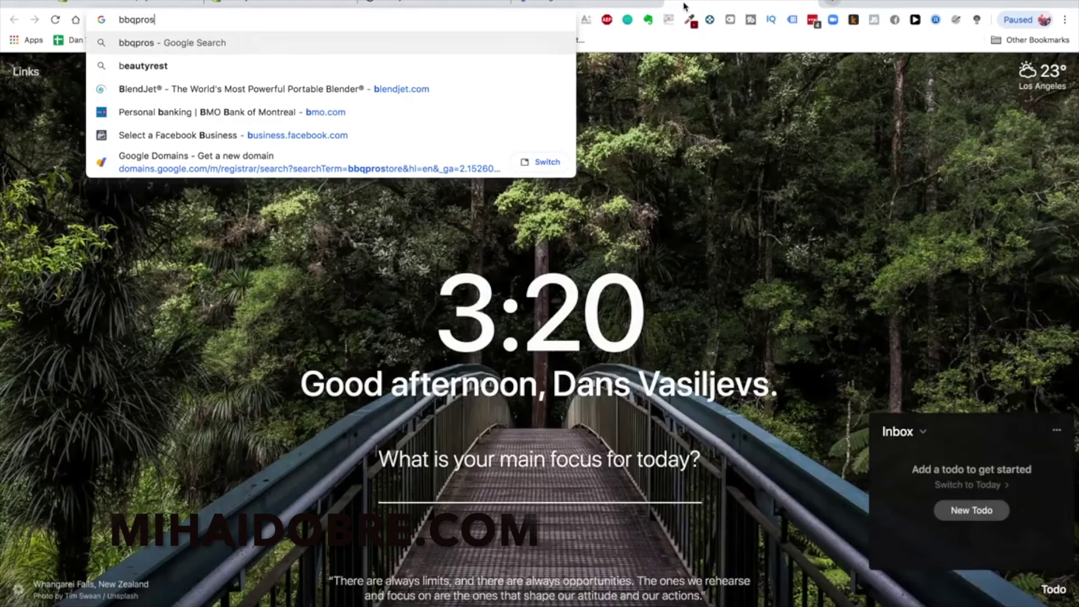
{"action": "key", "text": "Return"}
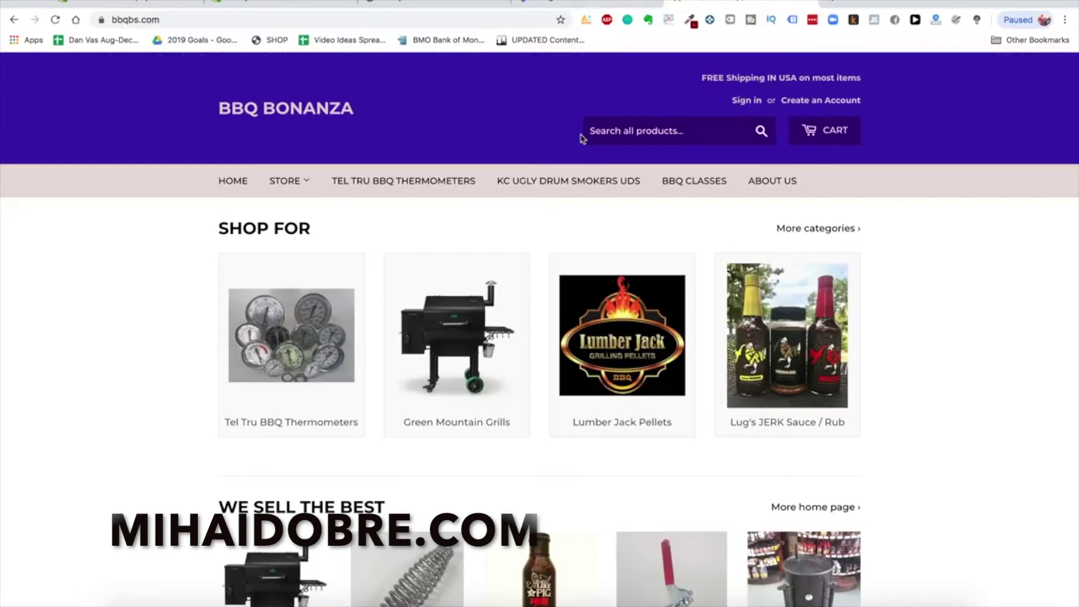
{"action": "left_click", "coordinate": [565, 7]}
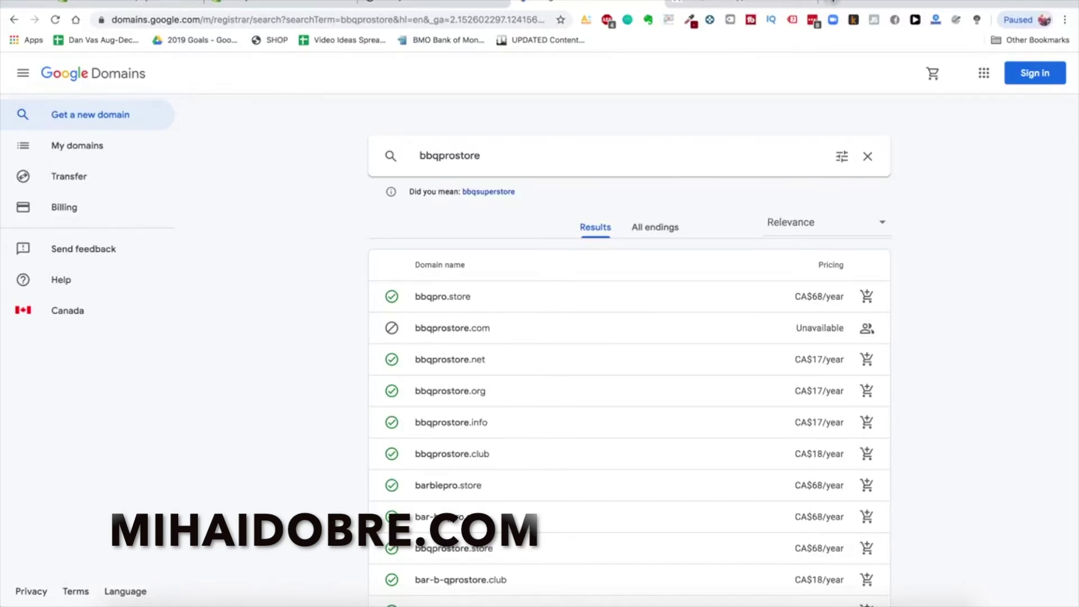
Load godaddy.com in another new tab
{"action": "left_click", "coordinate": [831, 1]}
{"action": "type", "text": "godaddy.com"}
{"action": "key", "text": "Return"}
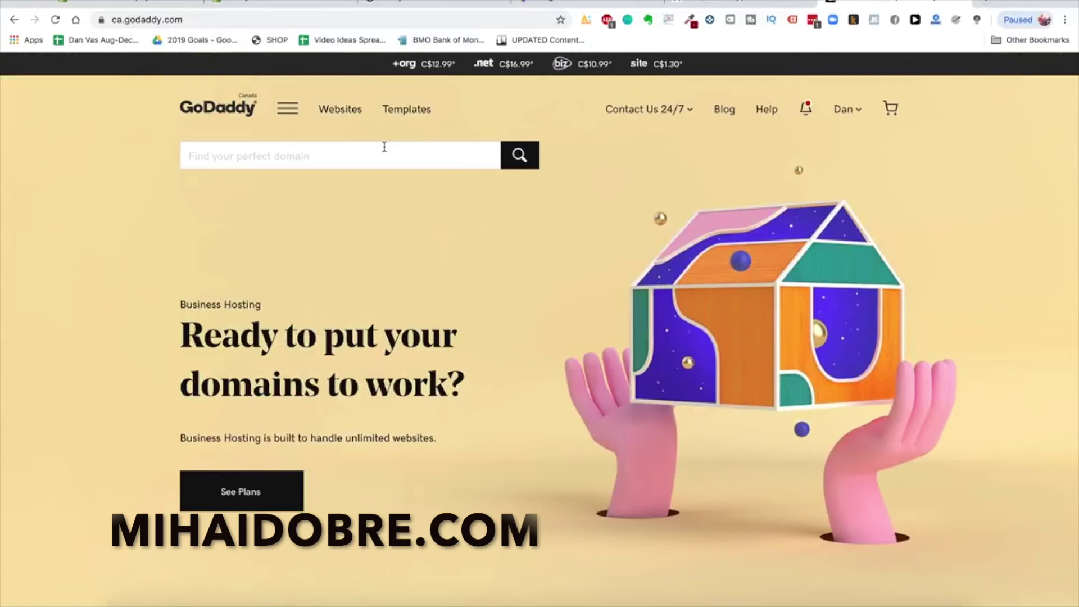
Search GoDaddy for glowyskinco.com, finding it already taken, then open a blank tab
{"action": "left_click", "coordinate": [333, 146]}
{"action": "type", "text": "glowyskin.com"}
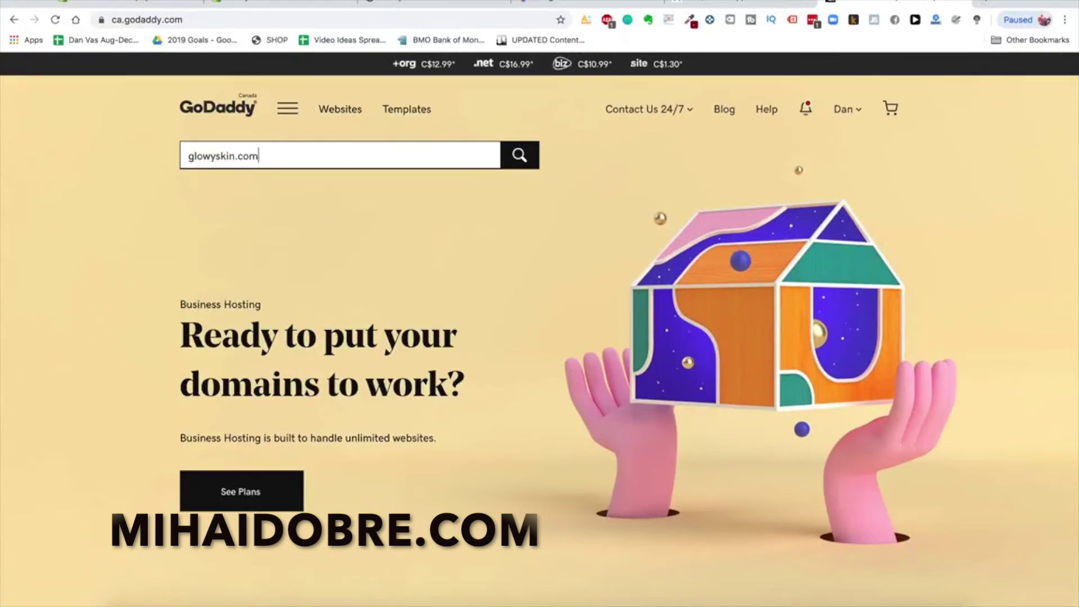
{"action": "left_click", "coordinate": [236, 156]}
{"action": "type", "text": "co"}
{"action": "key", "text": "Return"}
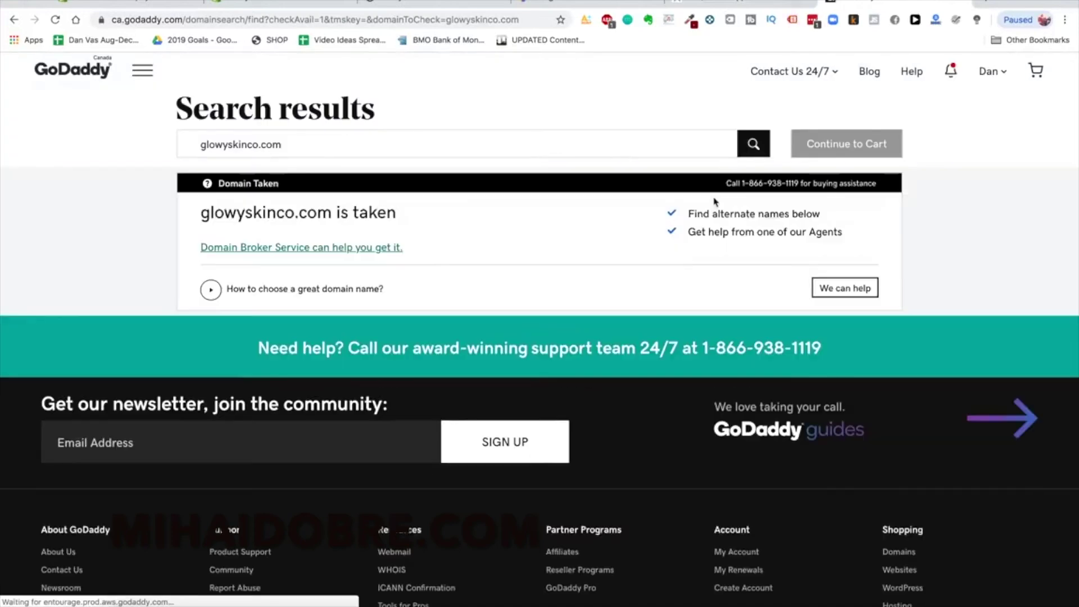
{"action": "key", "text": "super+t"}
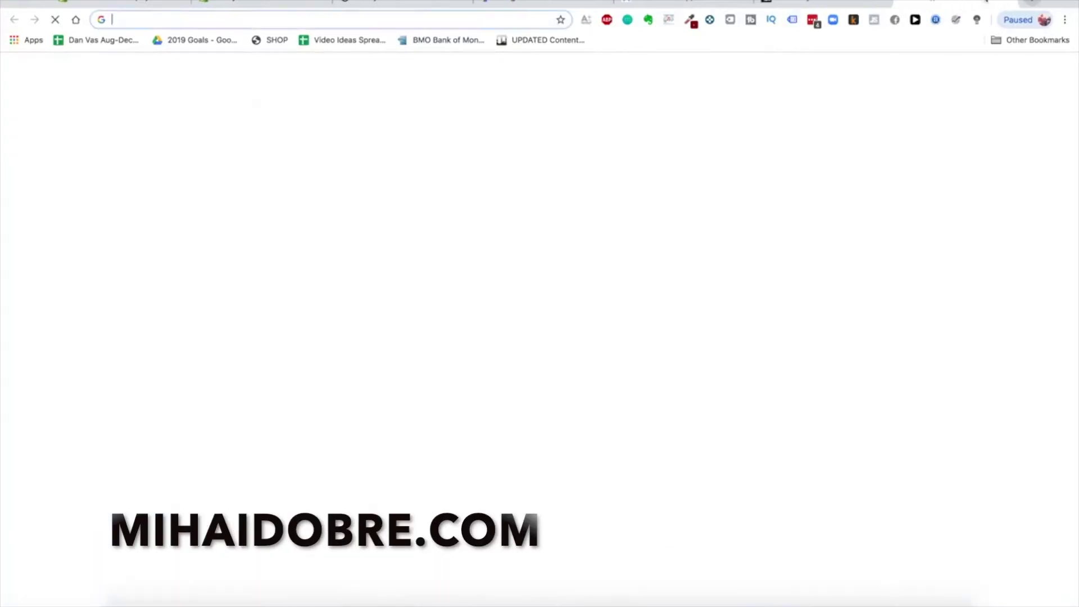
Search Google for 'namecheap', open the Namecheap homepage, then return to the Shopify tab
{"action": "type", "text": "namecheap"}
{"action": "key", "text": "Return"}
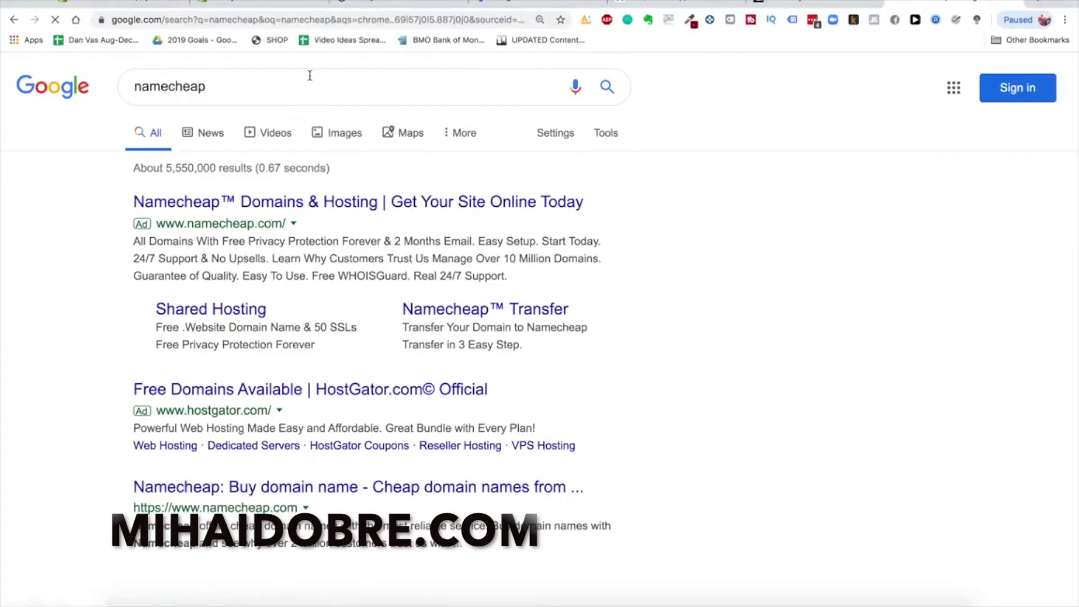
{"action": "left_click", "coordinate": [282, 210]}
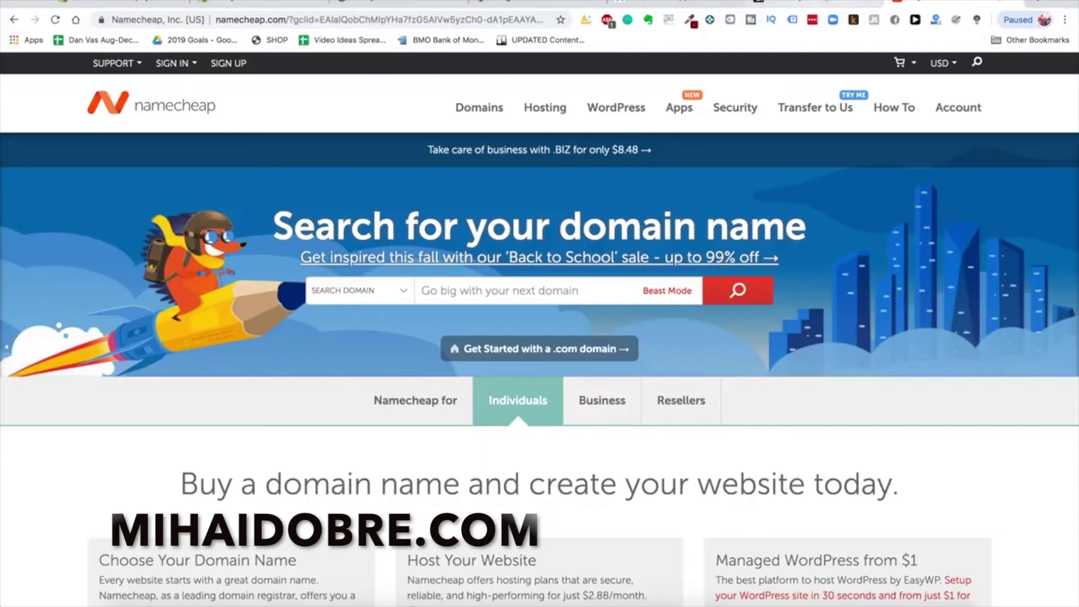
{"action": "left_click", "coordinate": [245, 3]}
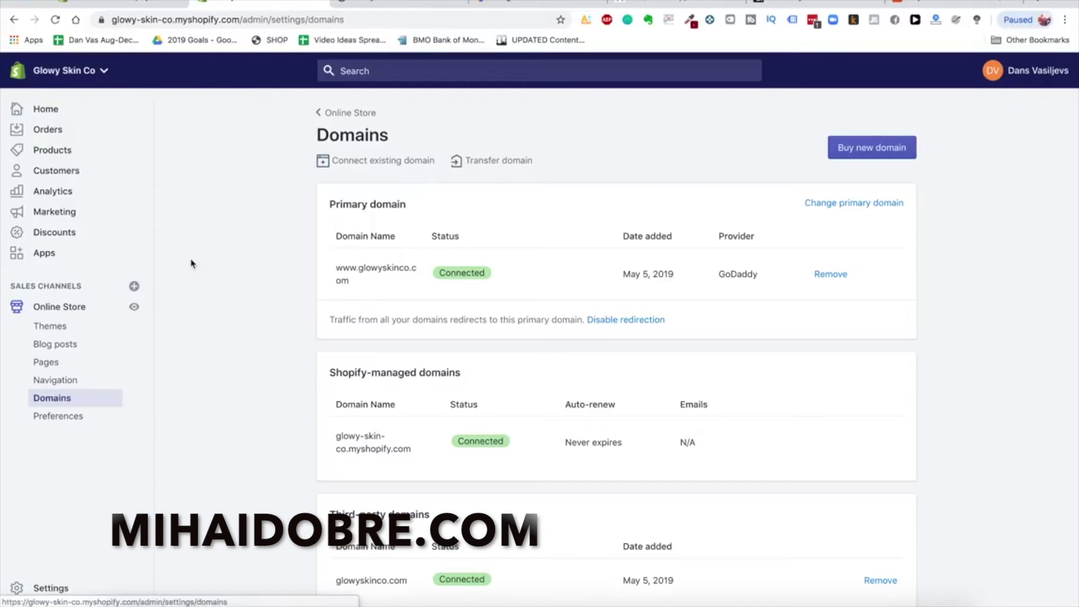
Open Online Store Preferences and look over the empty homepage title and meta description
{"action": "left_click", "coordinate": [58, 417]}
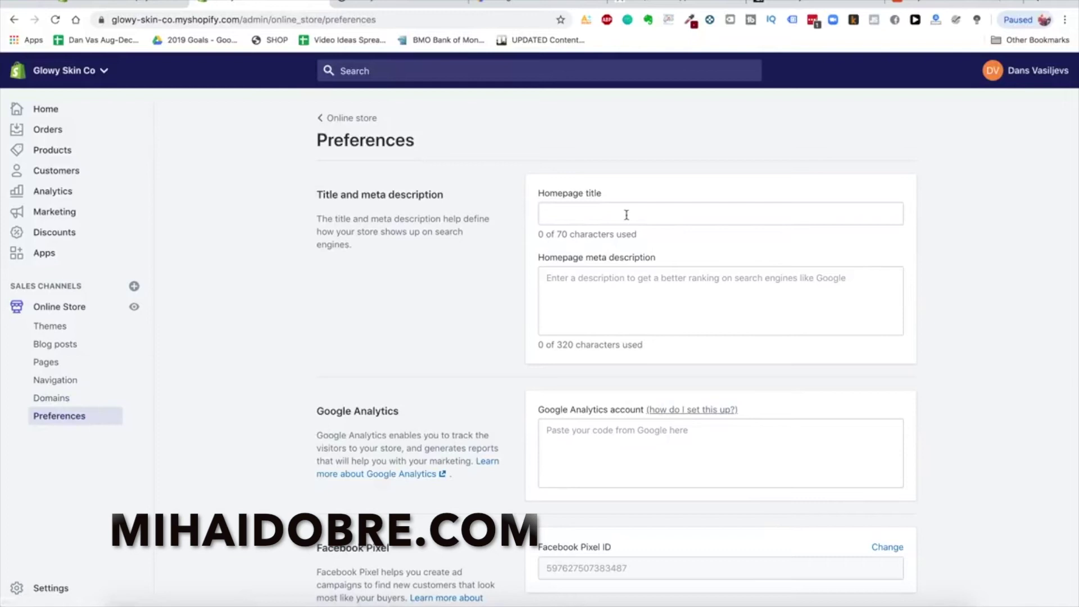
{"action": "scroll", "coordinate": [629, 246], "scroll_direction": "down", "scroll_amount": 5}
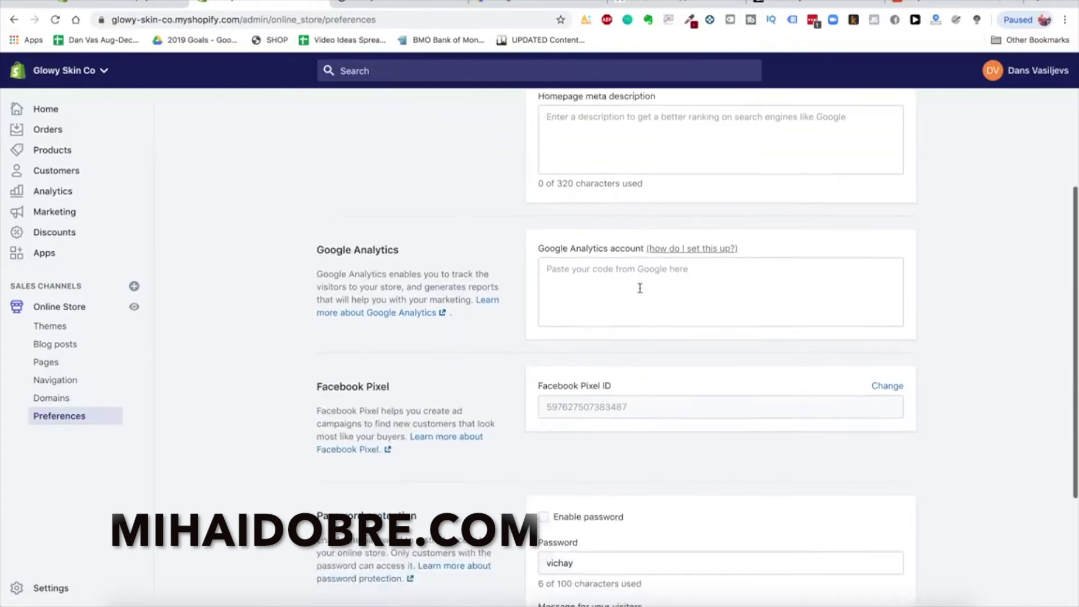
{"action": "scroll", "coordinate": [638, 289], "scroll_direction": "up", "scroll_amount": 5}
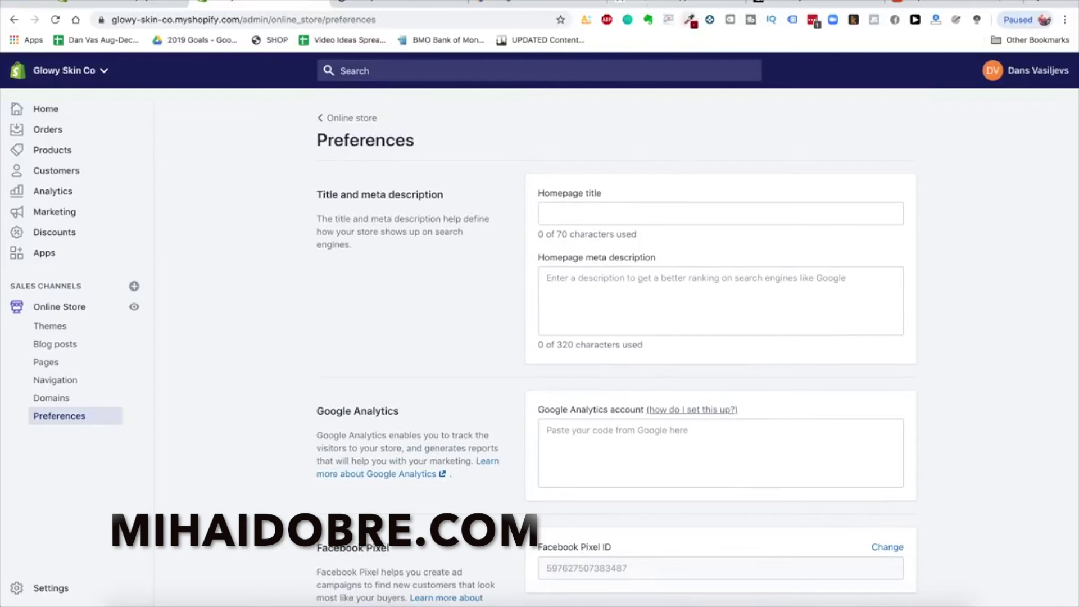
Load the heysilkyskin website in another tab for reference, then return to Shopify Preferences
{"action": "left_click", "coordinate": [538, 2]}
{"action": "left_click", "coordinate": [504, 20]}
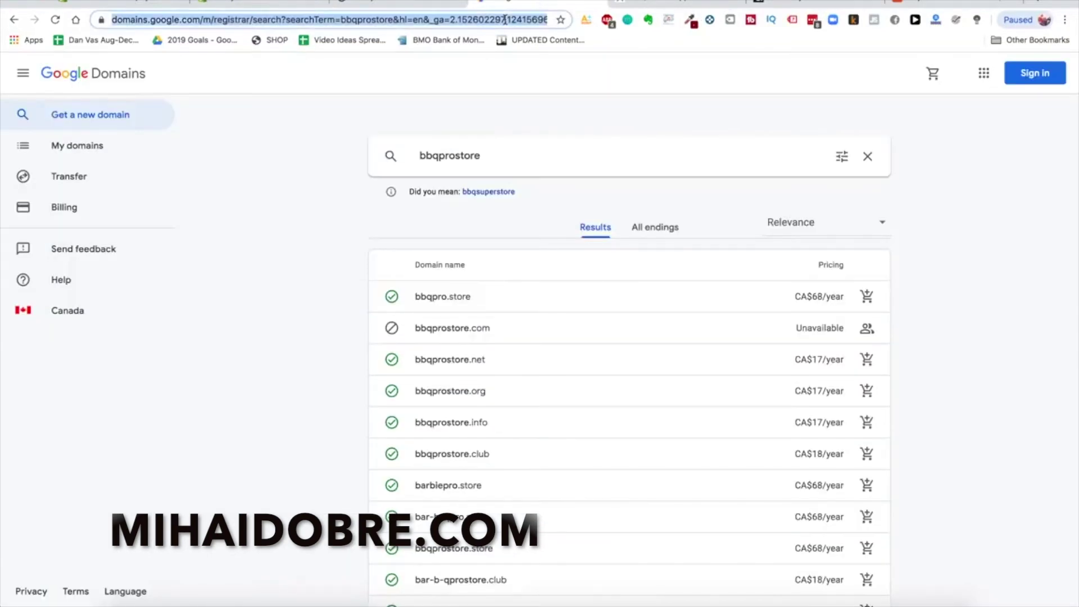
{"action": "type", "text": "heysilkyskin"}
{"action": "key", "text": "Return"}
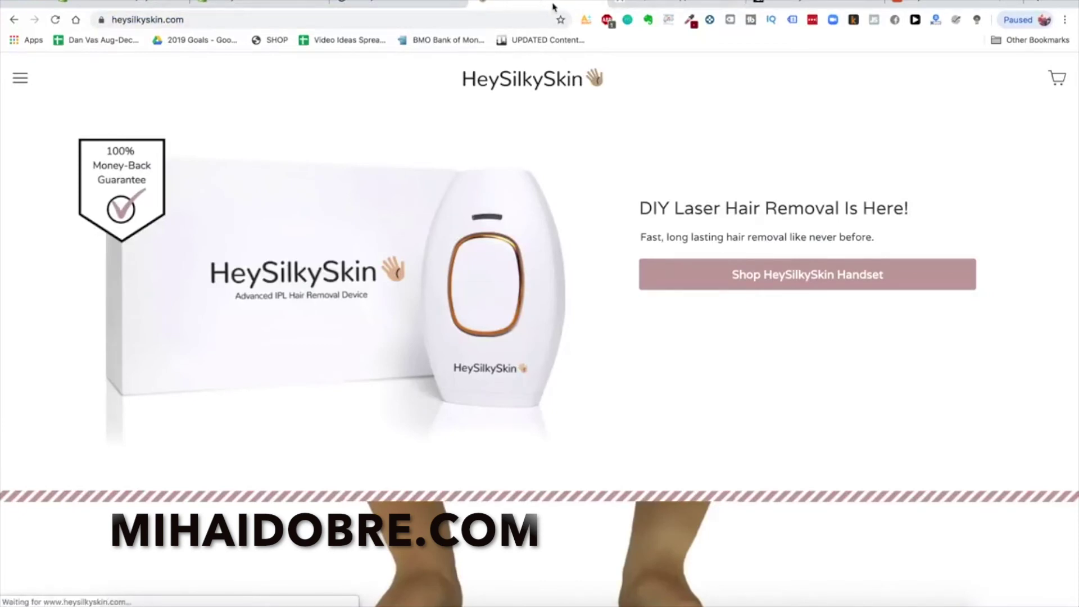
{"action": "left_click", "coordinate": [430, 3]}
{"action": "left_click", "coordinate": [281, 5]}
Set the homepage title to 'Glowy Skin Premium Laser Hair Removal'
{"action": "left_click", "coordinate": [572, 212]}
{"action": "type", "text": "Glowy Skin P"}
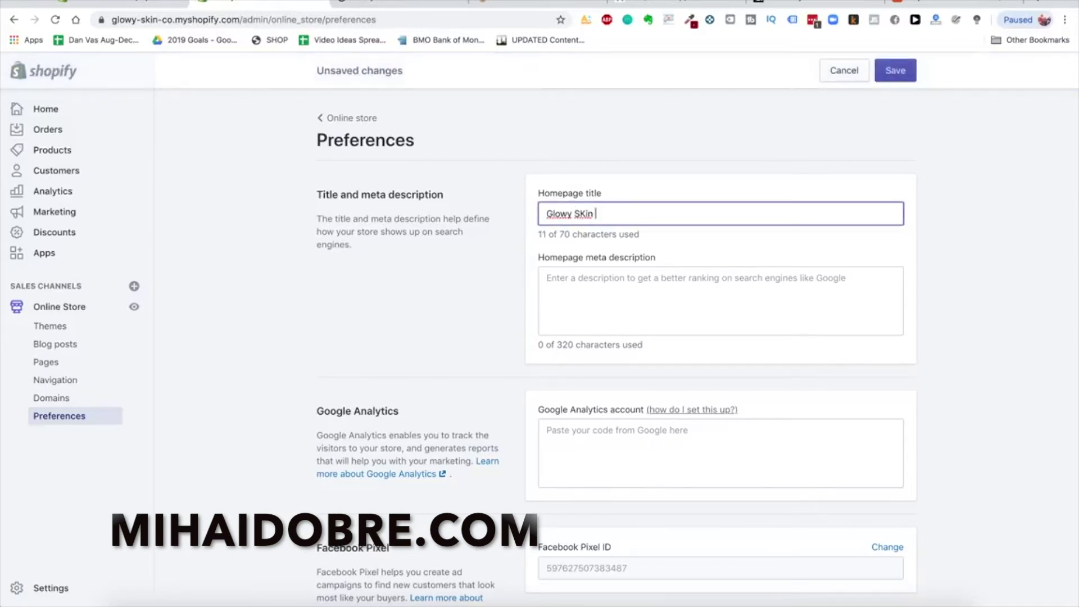
{"action": "type", "text": "remium Laser "}
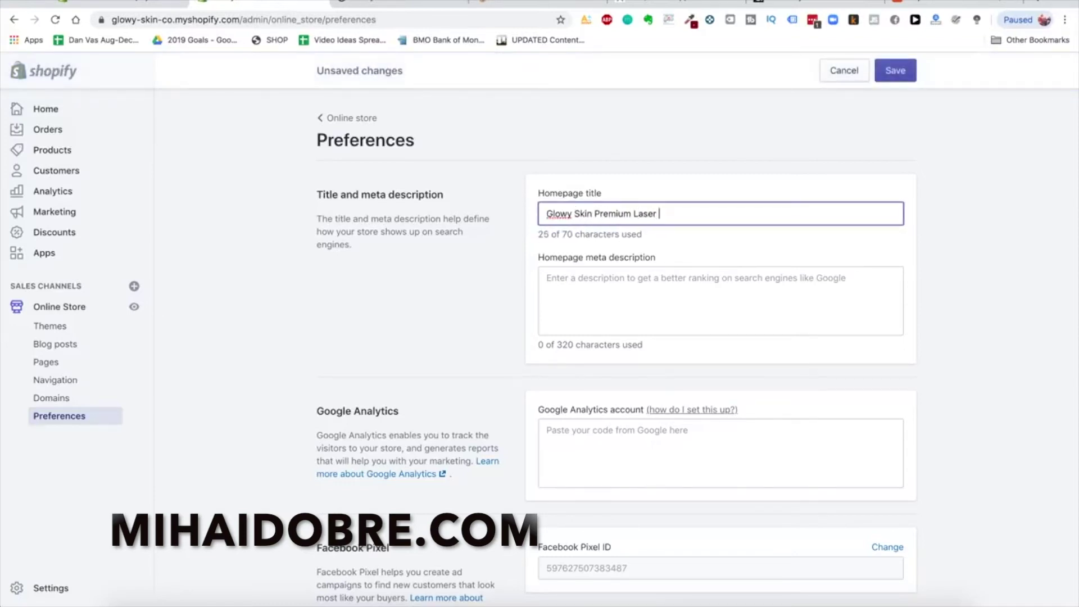
{"action": "type", "text": "Hair Removal"}
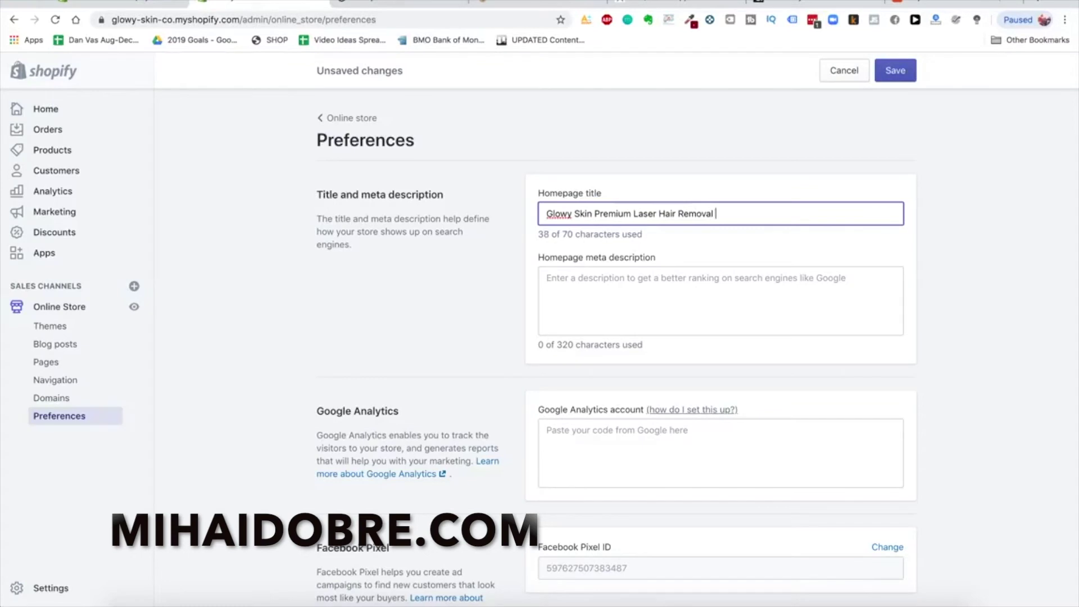
{"action": "key", "text": "BackSpace"}
Write the meta description 'The best DIY premium laser hair removal devices available on the market today…'
{"action": "left_click", "coordinate": [648, 284]}
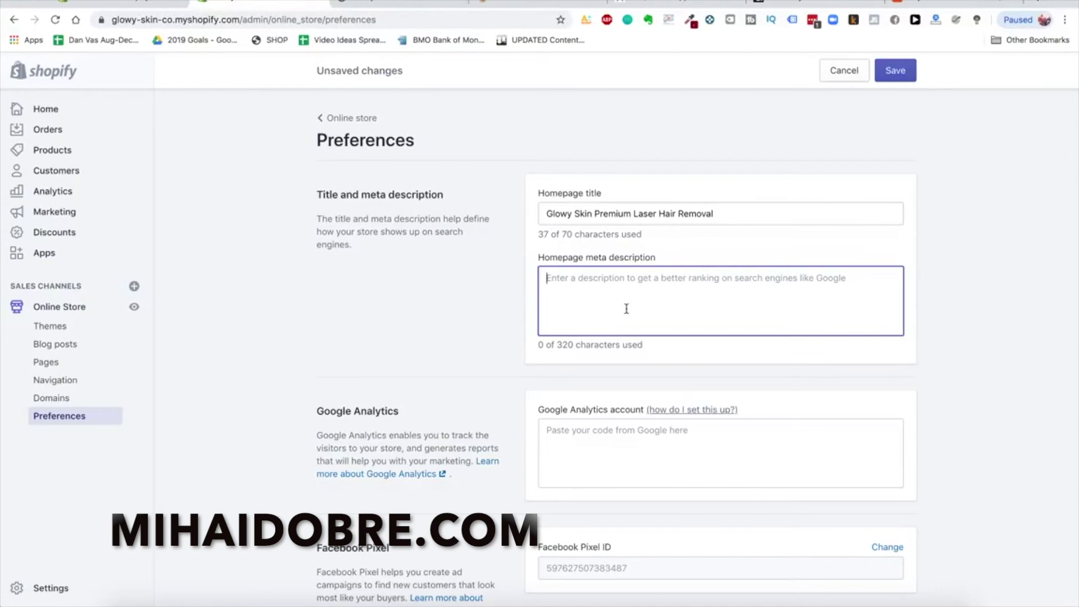
{"action": "type", "text": "glowy skin laser rem"}
{"action": "key", "text": "super+a"}
{"action": "key", "text": "BackSpace"}
{"action": "type", "text": "Th"}
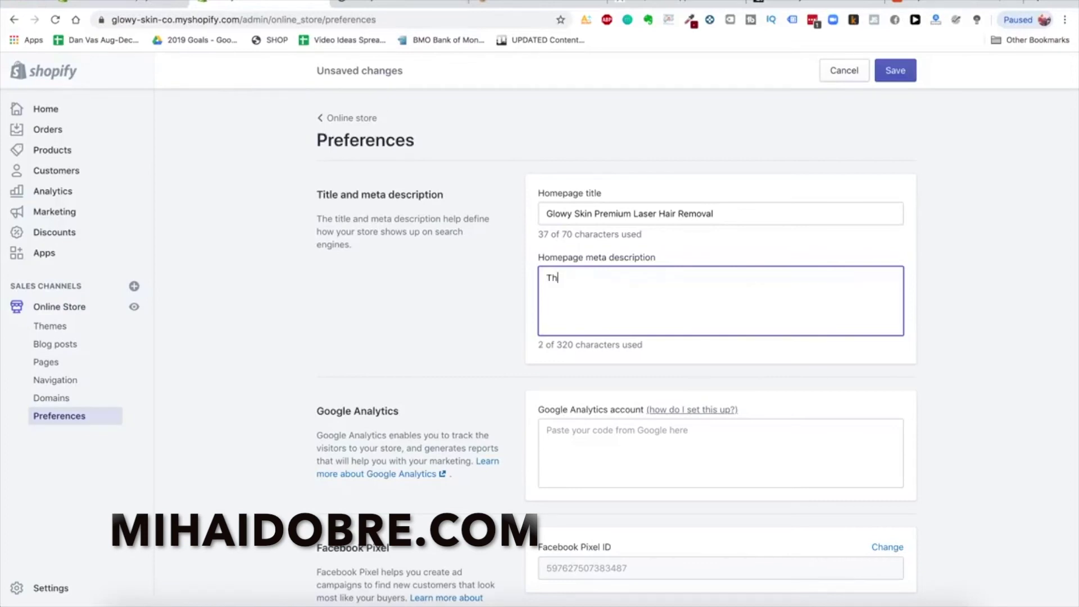
{"action": "type", "text": "e best DIY premium l"}
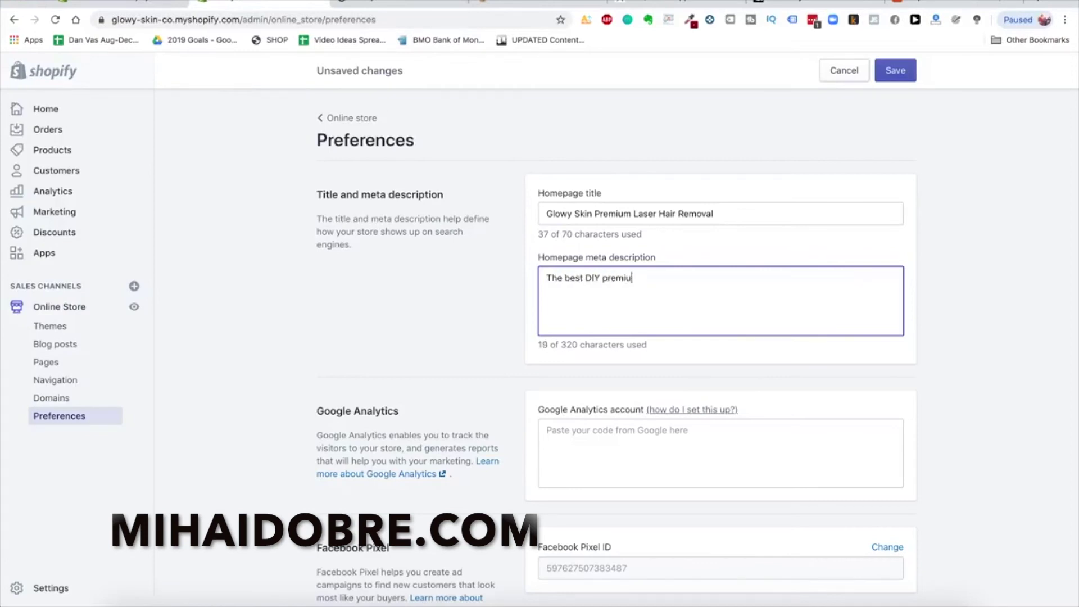
{"action": "key", "text": "BackSpace"}
{"action": "key", "text": "BackSpace"}
{"action": "type", "text": "aser hair removal devices available on the market today. "}
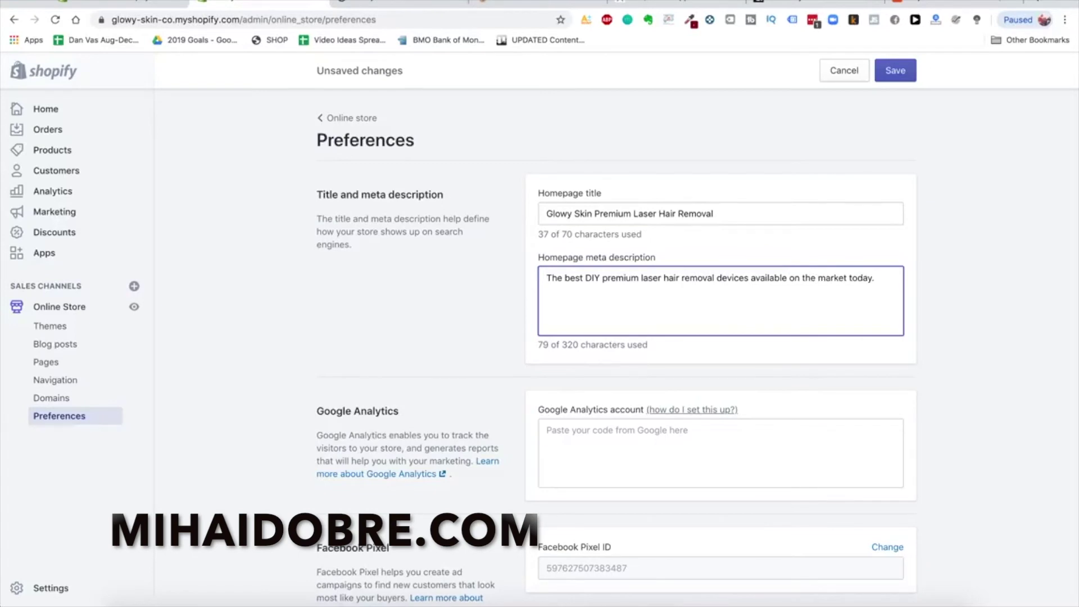
{"action": "type", "text": "Remova ahir"}
{"action": "key", "text": "BackSpace"}
{"action": "key", "text": "BackSpace"}
{"action": "type", "text": "hair easi"}
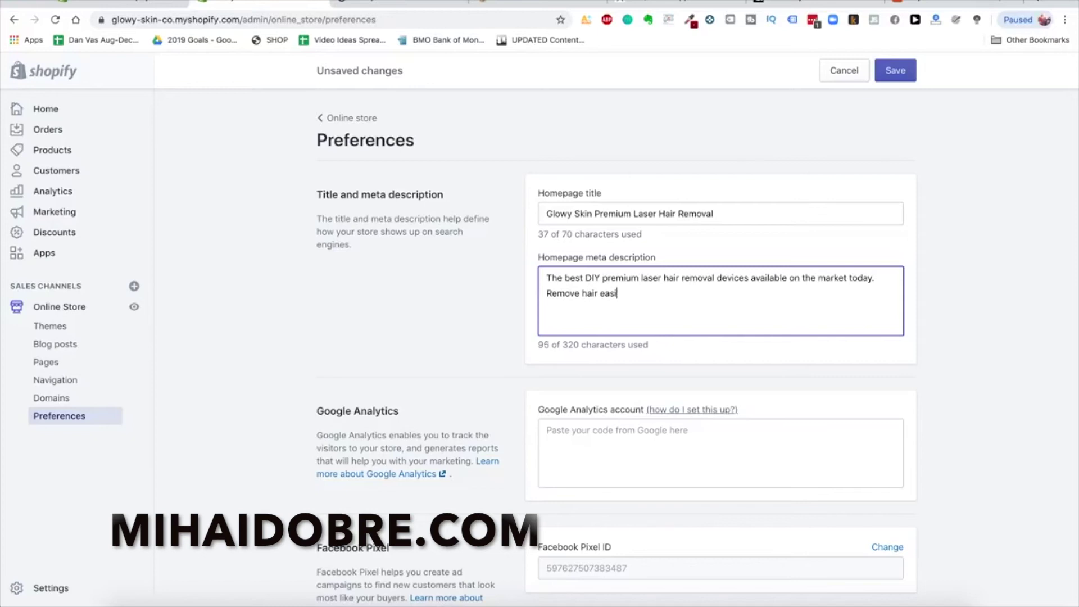
{"action": "type", "text": "ly and automatically ..."}
{"action": "type", "text": "from the comfort of your h"}
{"action": "type", "text": "ome."}
{"action": "left_click", "coordinate": [432, 262]}
{"action": "scroll", "coordinate": [432, 262], "scroll_direction": "down", "scroll_amount": 2}
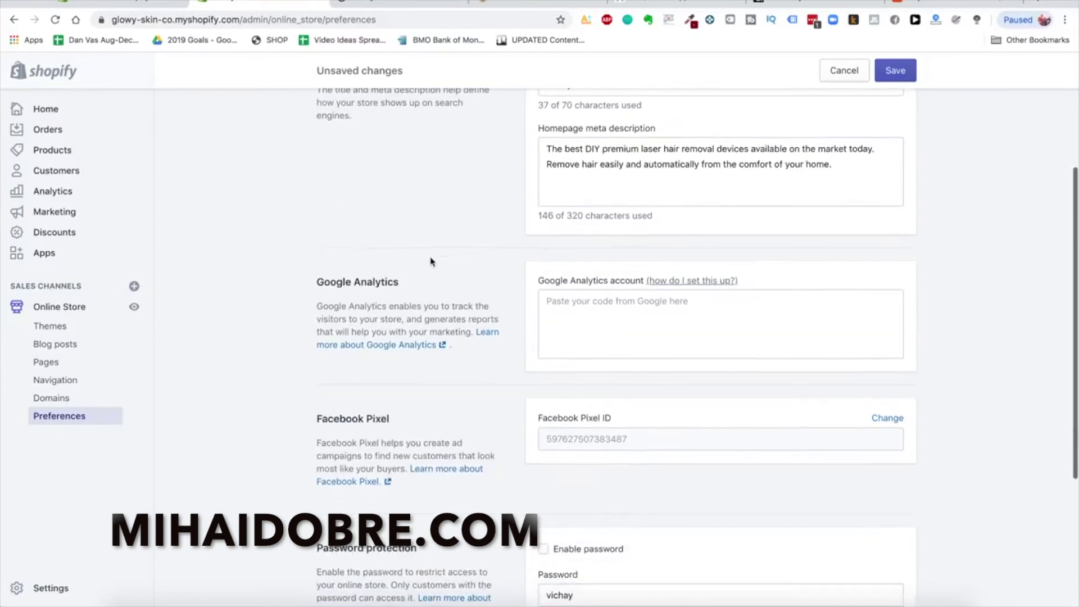
{"action": "scroll", "coordinate": [594, 294], "scroll_direction": "up", "scroll_amount": 1}
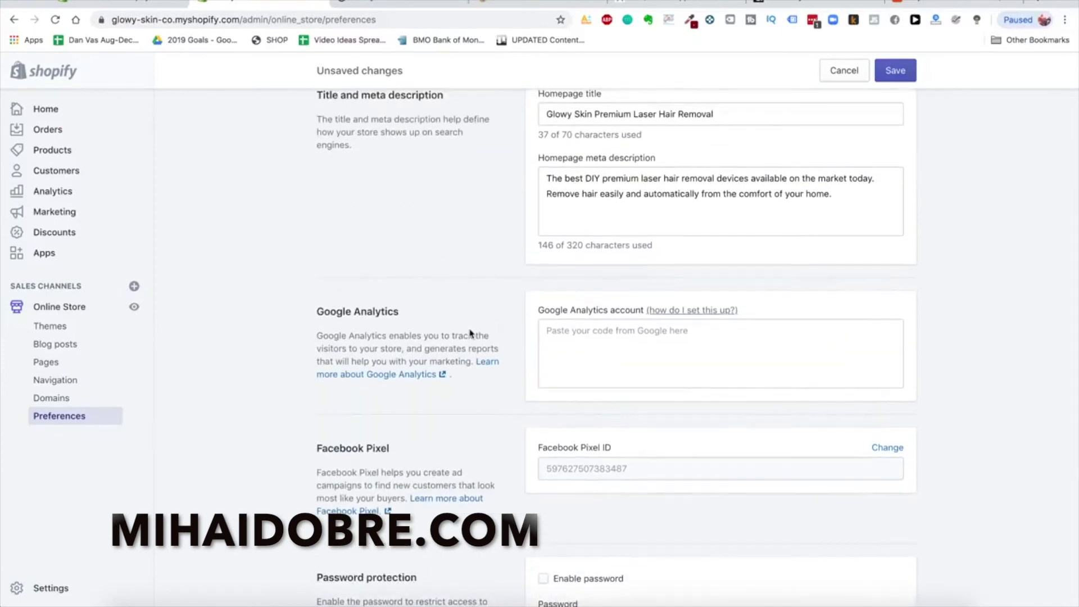
{"action": "scroll", "coordinate": [472, 335], "scroll_direction": "up", "scroll_amount": 1}
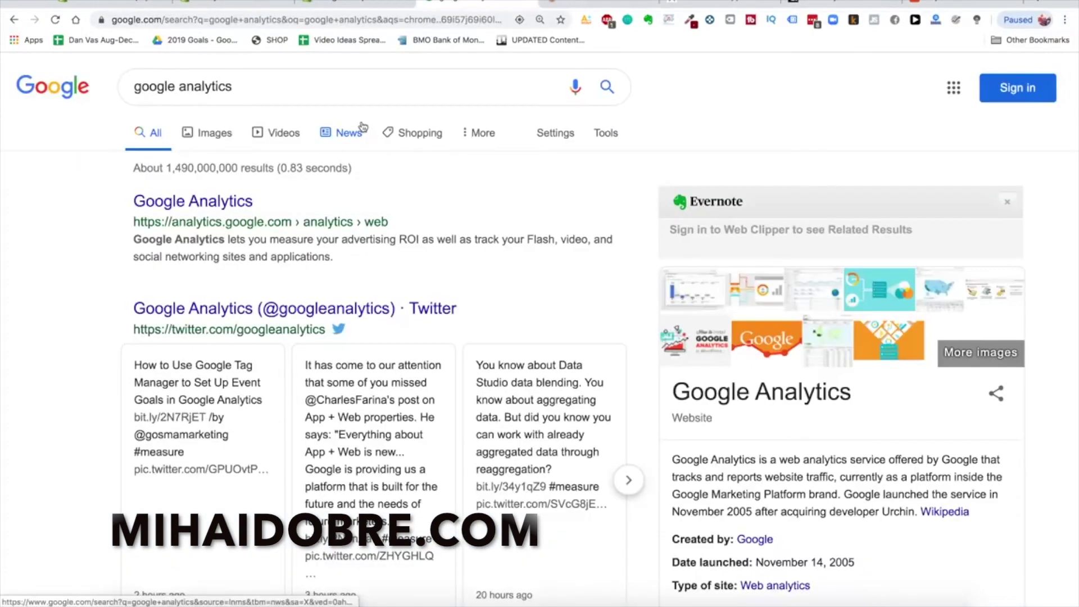
Open Google Analytics, start signing up, and name the account 'Glowy Skin'
{"action": "left_click", "coordinate": [218, 200]}
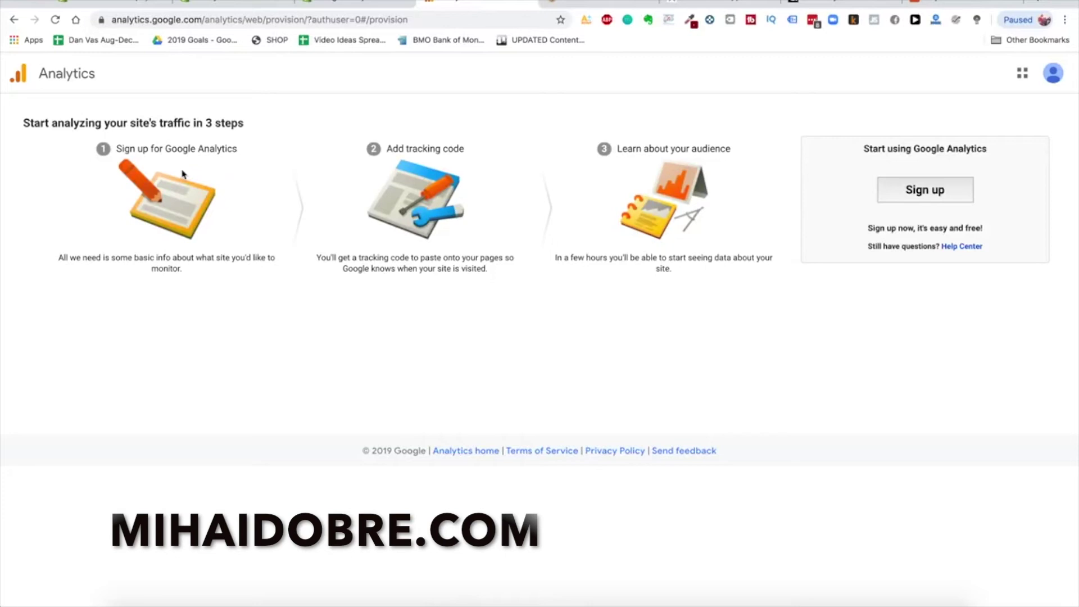
{"action": "left_click", "coordinate": [940, 193]}
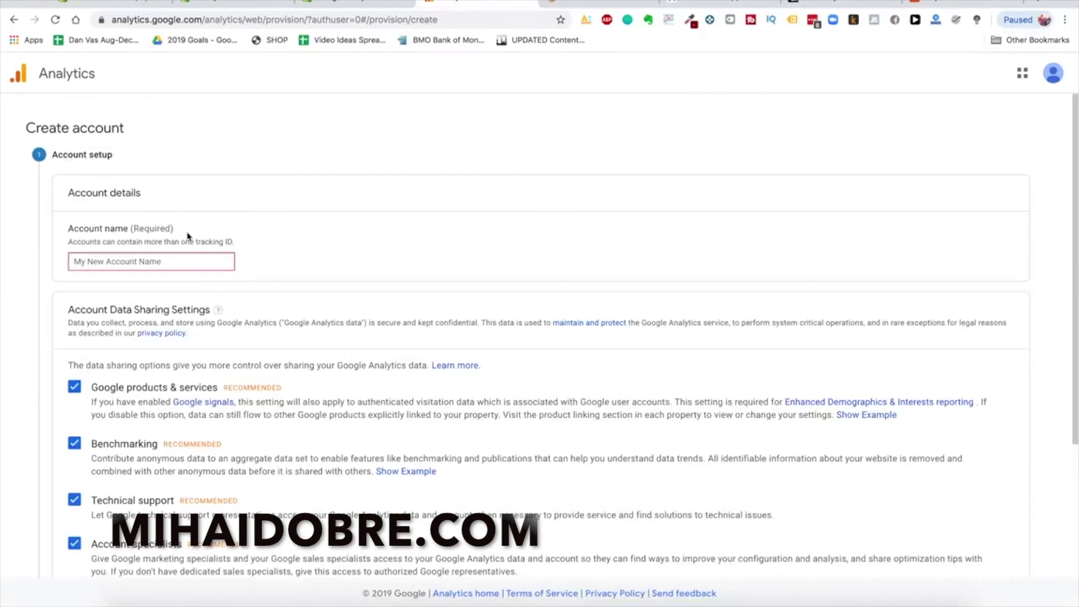
{"action": "scroll", "coordinate": [188, 236], "scroll_direction": "down", "scroll_amount": 1}
{"action": "scroll", "coordinate": [255, 240], "scroll_direction": "up", "scroll_amount": 1}
{"action": "scroll", "coordinate": [238, 248], "scroll_direction": "down", "scroll_amount": 1}
{"action": "type", "text": "Glowy Skin"}
Continue past account setup with Web selected to reach the Property setup step
{"action": "scroll", "coordinate": [202, 281], "scroll_direction": "down", "scroll_amount": 3}
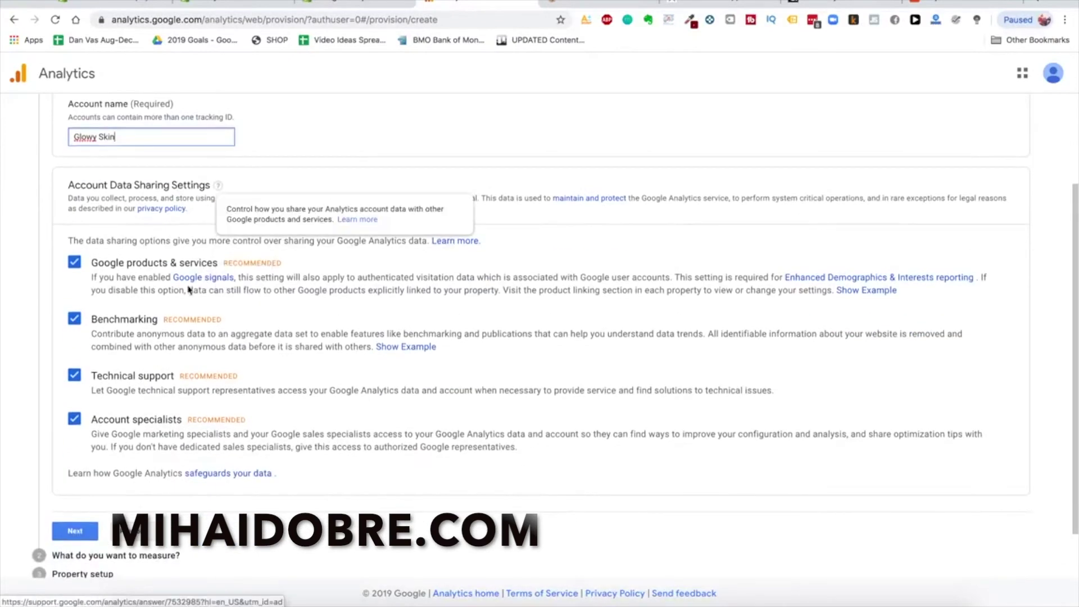
{"action": "scroll", "coordinate": [225, 303], "scroll_direction": "down", "scroll_amount": 1}
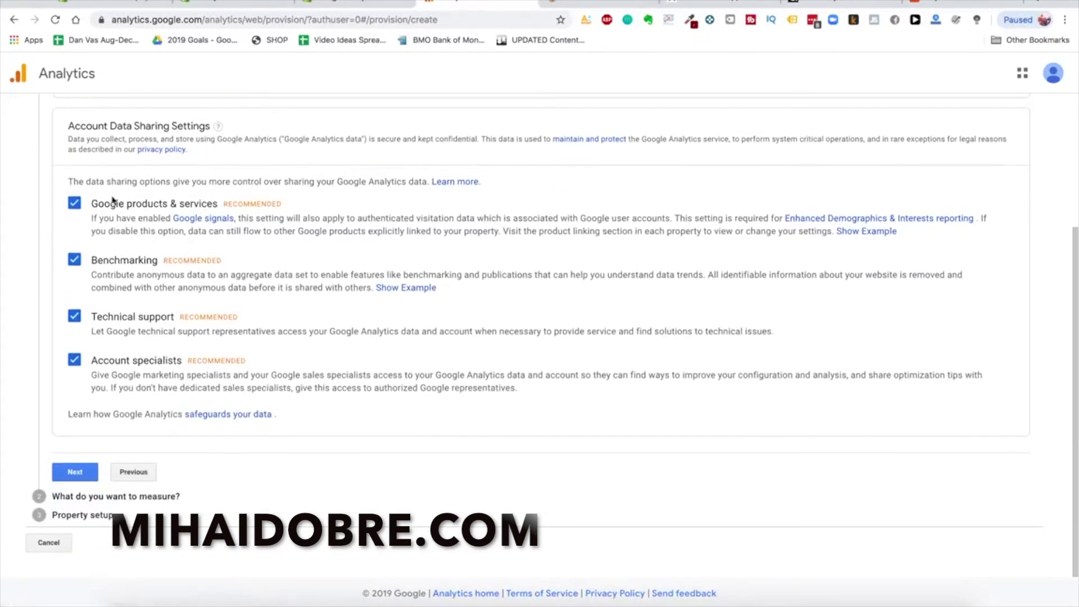
{"action": "left_click", "coordinate": [76, 472]}
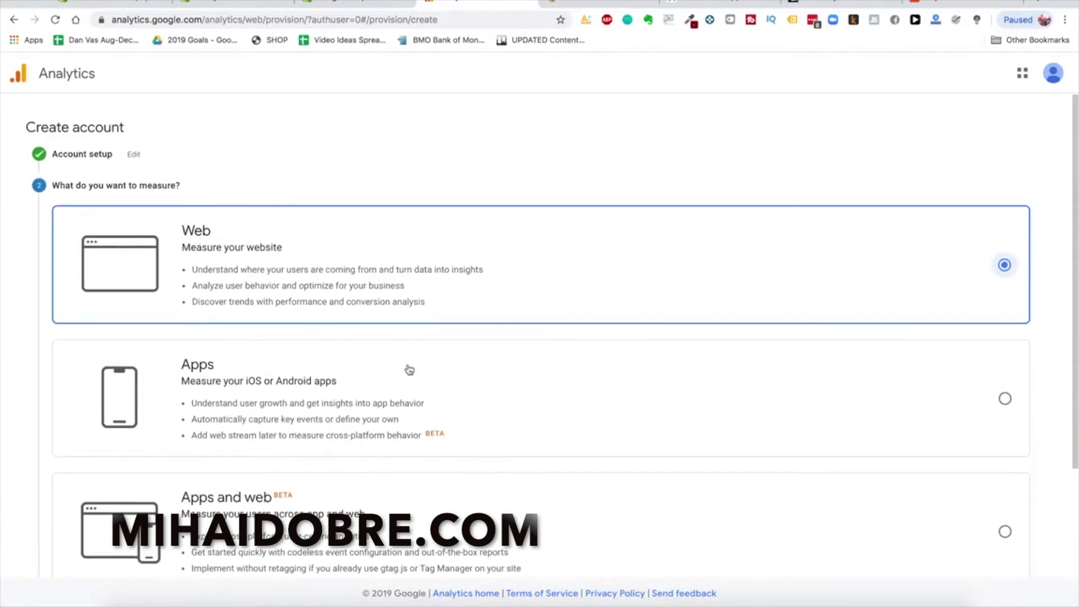
{"action": "scroll", "coordinate": [411, 359], "scroll_direction": "down", "scroll_amount": 2}
{"action": "scroll", "coordinate": [407, 313], "scroll_direction": "down", "scroll_amount": 2}
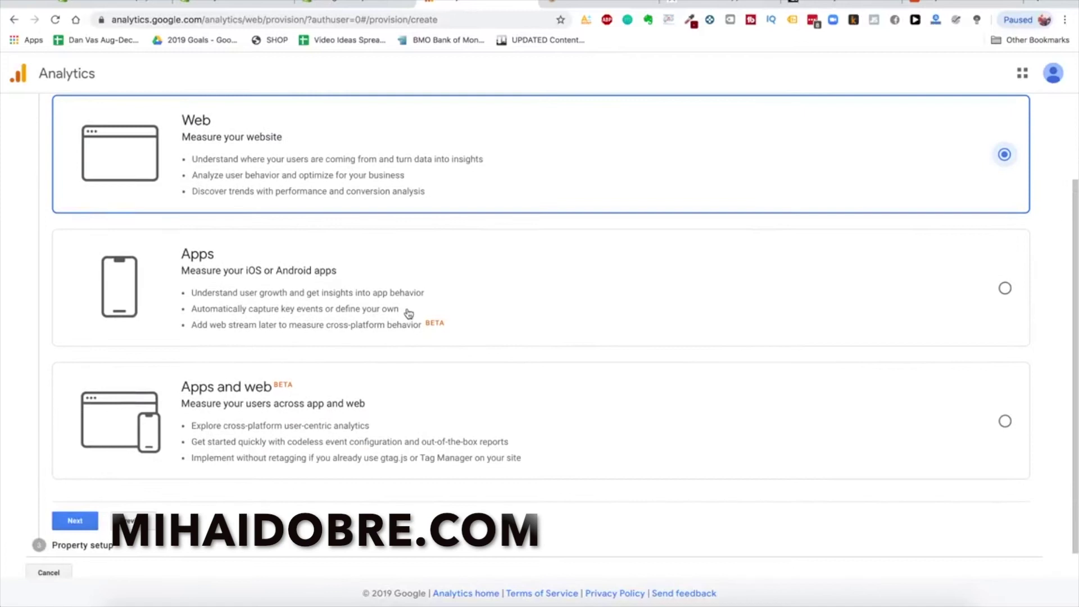
{"action": "scroll", "coordinate": [199, 397], "scroll_direction": "down", "scroll_amount": 1}
{"action": "left_click", "coordinate": [79, 491]}
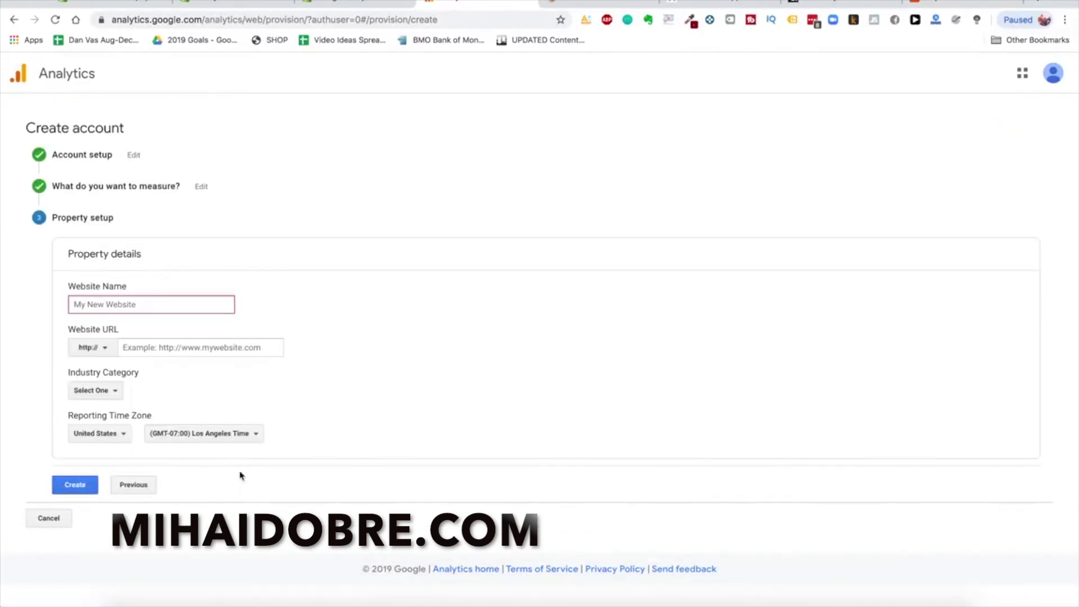
{"action": "type", "text": "Glowy Skin"}
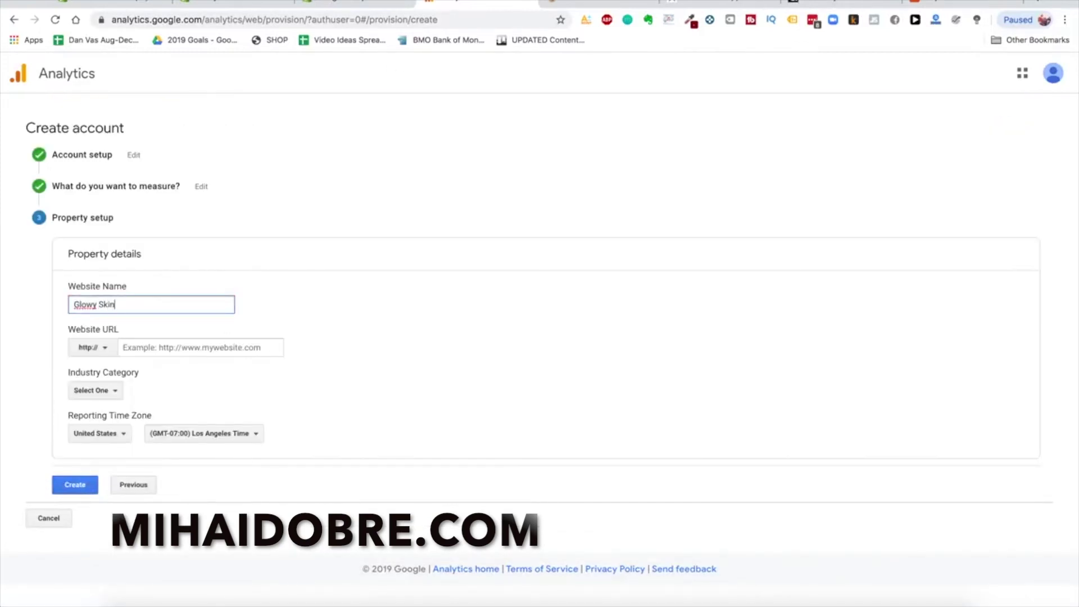
{"action": "left_click", "coordinate": [104, 347]}
{"action": "left_click", "coordinate": [101, 390]}
{"action": "left_click", "coordinate": [144, 347]}
{"action": "type", "text": "www.glowyskinco.com"}
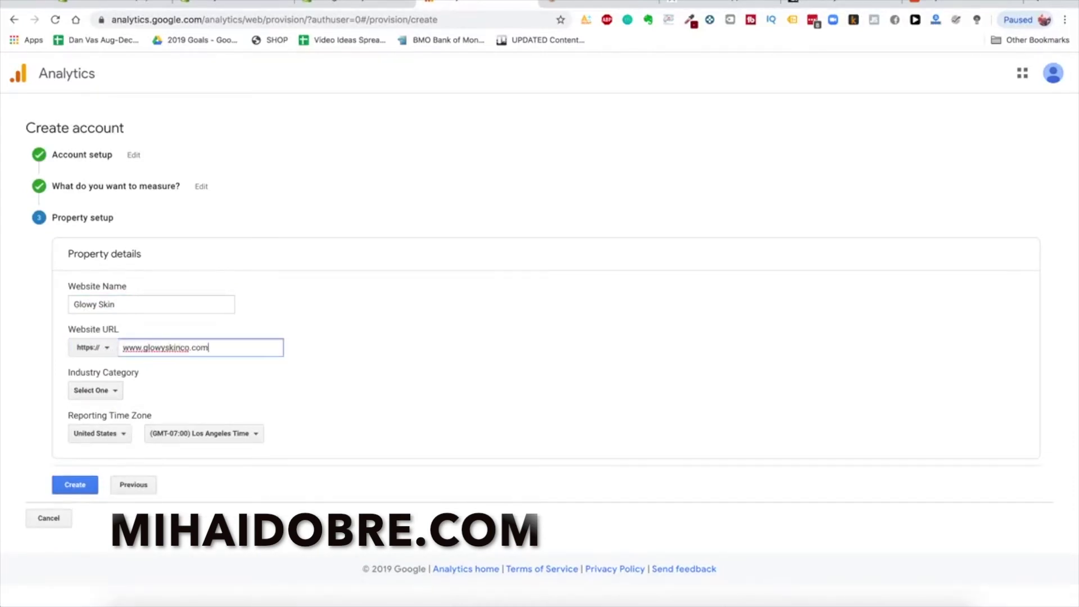
{"action": "left_click", "coordinate": [154, 395]}
Set the property's industry category to Shopping instead of Beauty and Fitness
{"action": "left_click", "coordinate": [93, 396]}
{"action": "scroll", "coordinate": [120, 438], "scroll_direction": "down", "scroll_amount": 5}
{"action": "scroll", "coordinate": [154, 496], "scroll_direction": "down", "scroll_amount": 4}
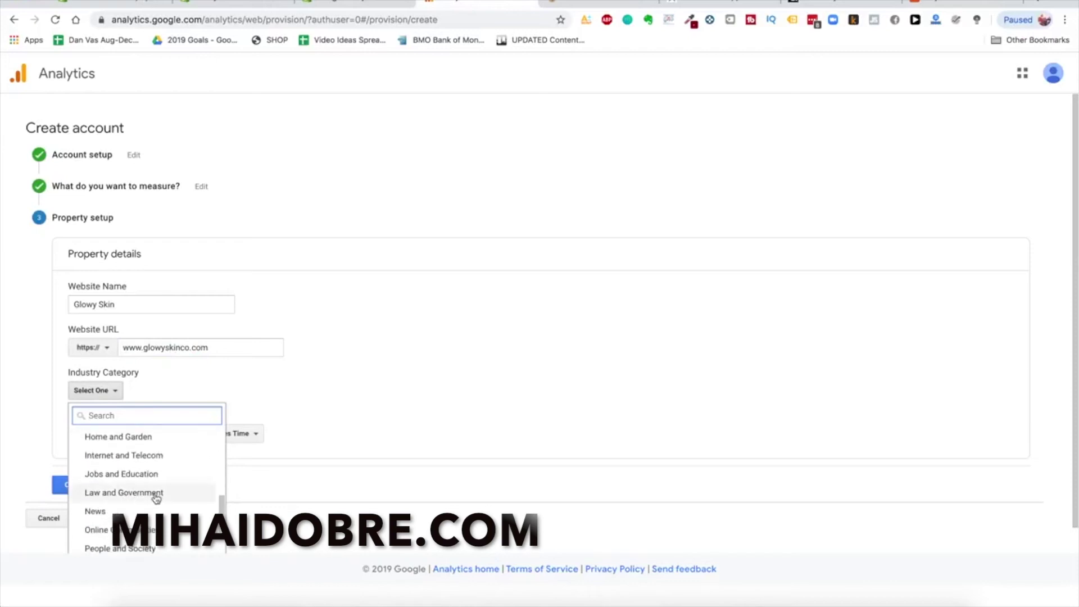
{"action": "scroll", "coordinate": [154, 496], "scroll_direction": "up", "scroll_amount": 5}
{"action": "type", "text": "beau"}
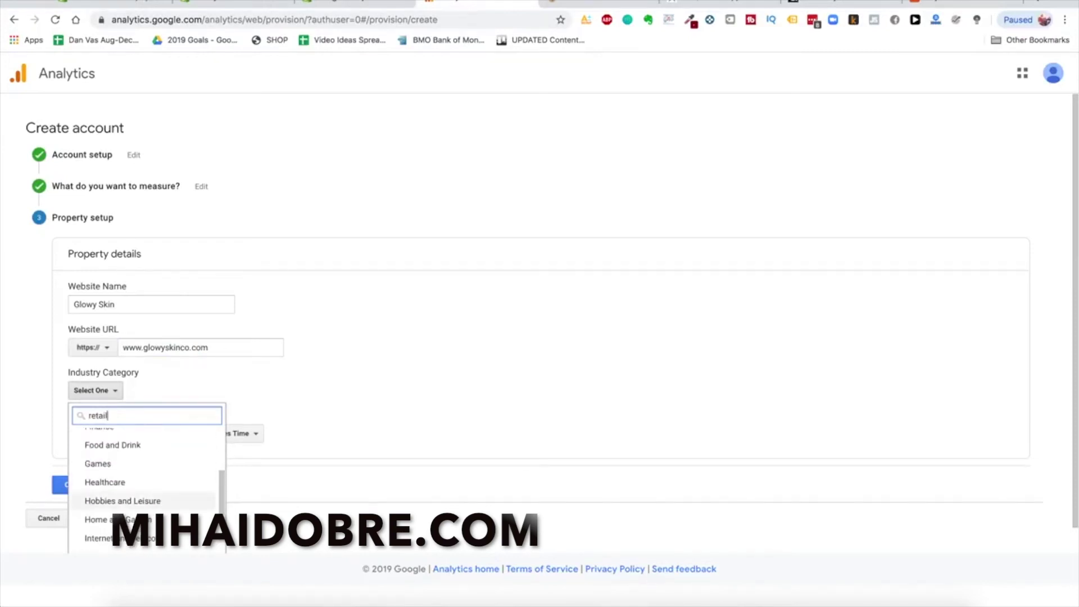
{"action": "key", "text": "BackSpace"}
{"action": "key", "text": "BackSpace"}
{"action": "key", "text": "BackSpace"}
{"action": "key", "text": "BackSpace"}
{"action": "scroll", "coordinate": [149, 474], "scroll_direction": "down", "scroll_amount": 1}
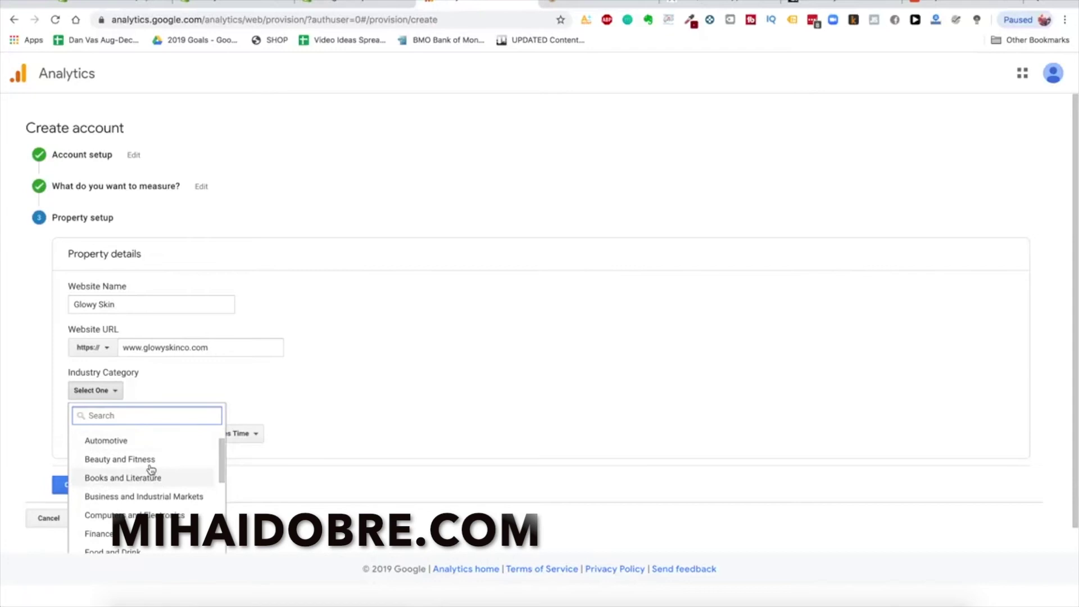
{"action": "left_click", "coordinate": [150, 461]}
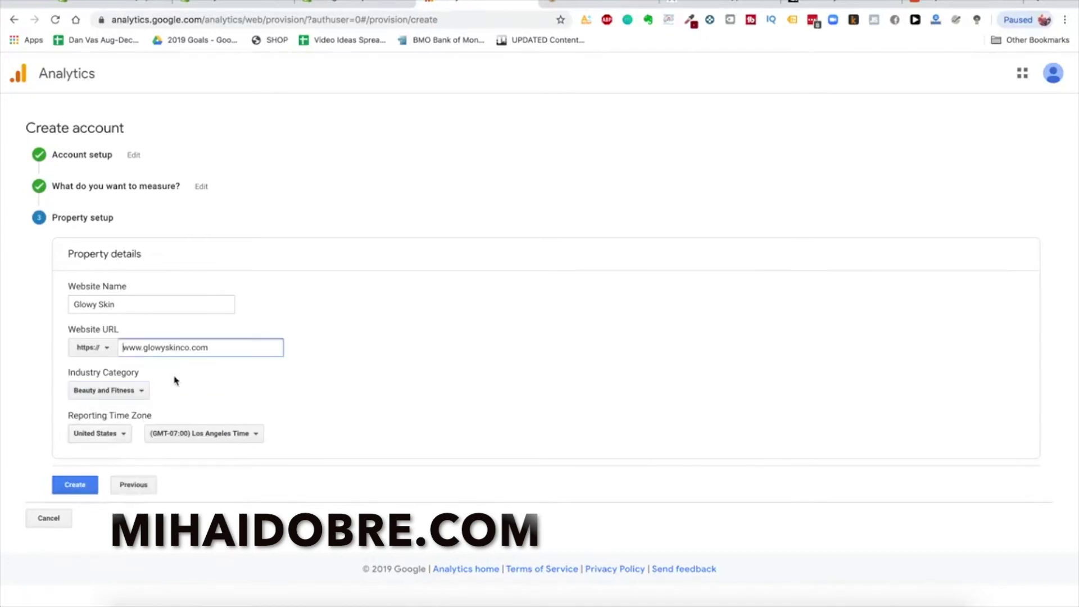
{"action": "left_click", "coordinate": [118, 390]}
{"action": "scroll", "coordinate": [124, 483], "scroll_direction": "down", "scroll_amount": 8}
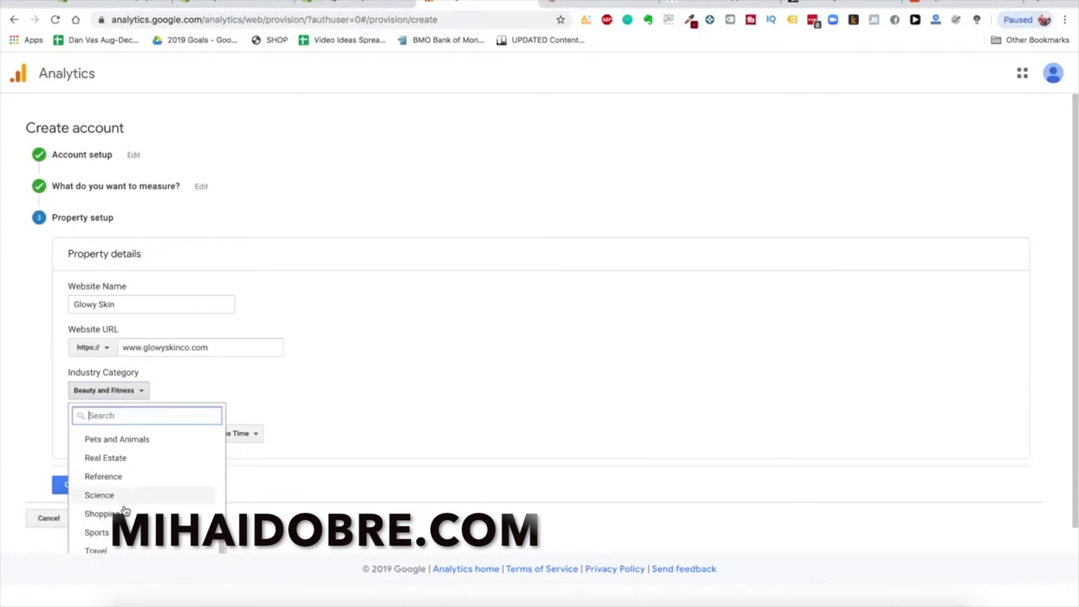
{"action": "left_click", "coordinate": [124, 512]}
Set the reporting time zone to New York, create the property, and accept both data terms
{"action": "left_click", "coordinate": [253, 435]}
{"action": "scroll", "coordinate": [239, 338], "scroll_direction": "down", "scroll_amount": 1}
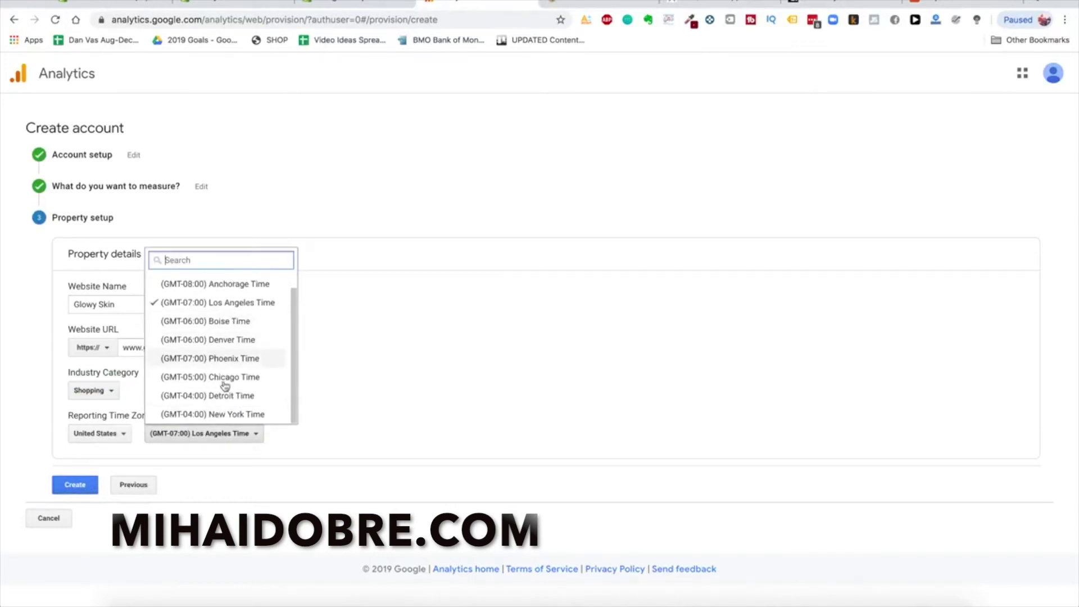
{"action": "left_click", "coordinate": [222, 414]}
{"action": "left_click", "coordinate": [75, 484]}
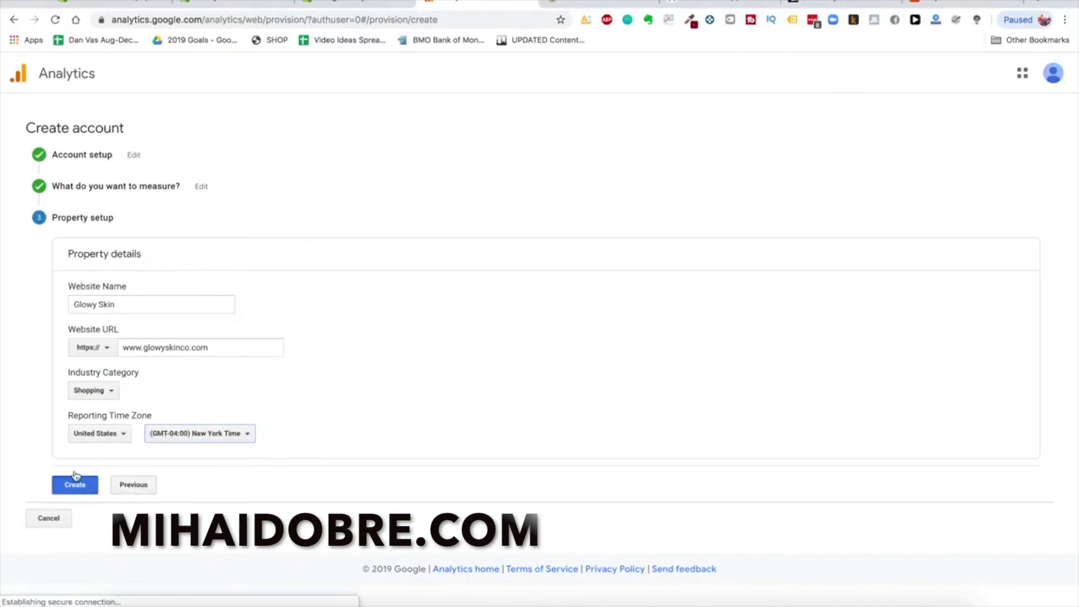
{"action": "left_click", "coordinate": [382, 300]}
{"action": "scroll", "coordinate": [666, 427], "scroll_direction": "down", "scroll_amount": 3}
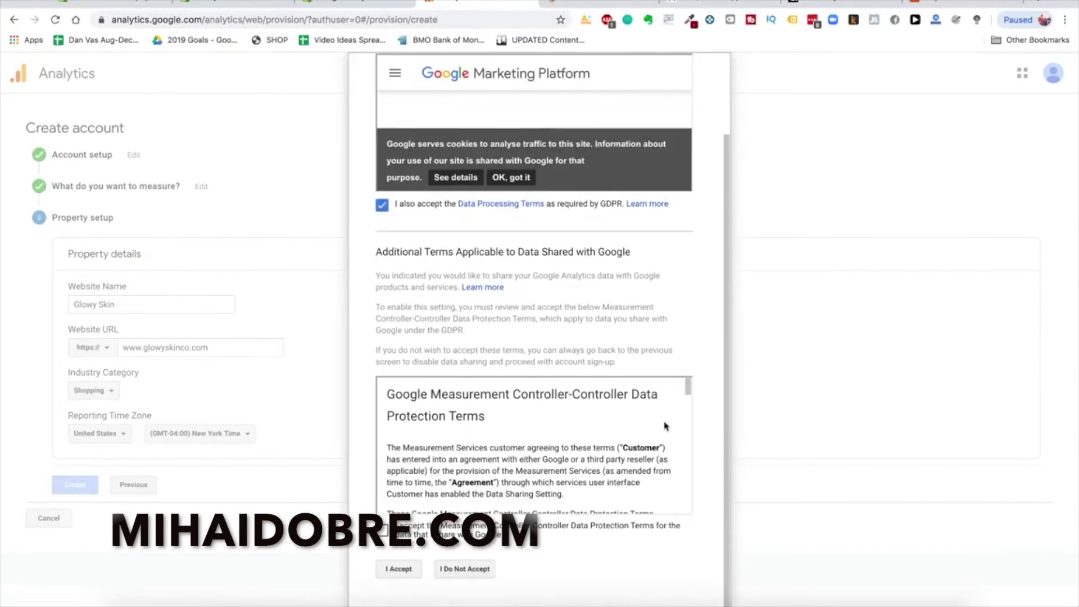
{"action": "left_click", "coordinate": [452, 533]}
{"action": "left_click", "coordinate": [399, 570]}
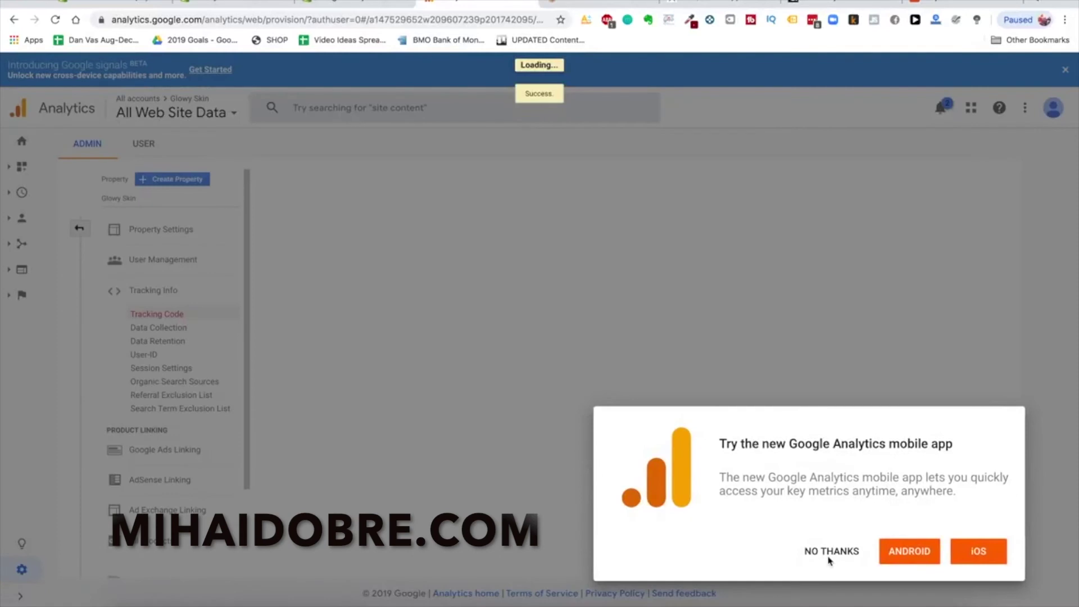
Dismiss the Analytics popups and copy the whole gtag.js Global Site Tag code
{"action": "key", "text": "Escape"}
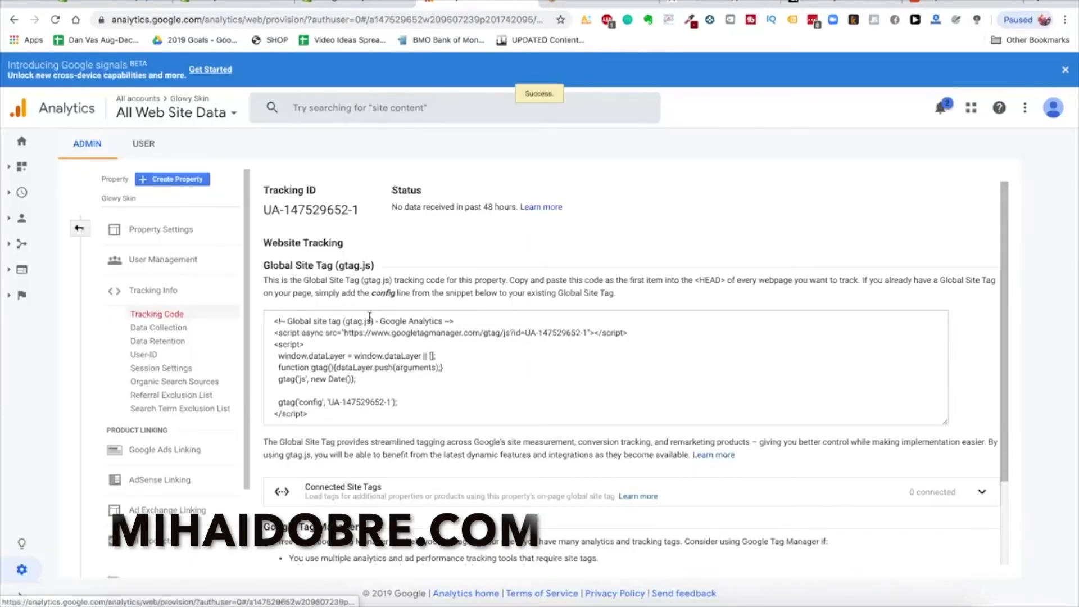
{"action": "left_click", "coordinate": [546, 149]}
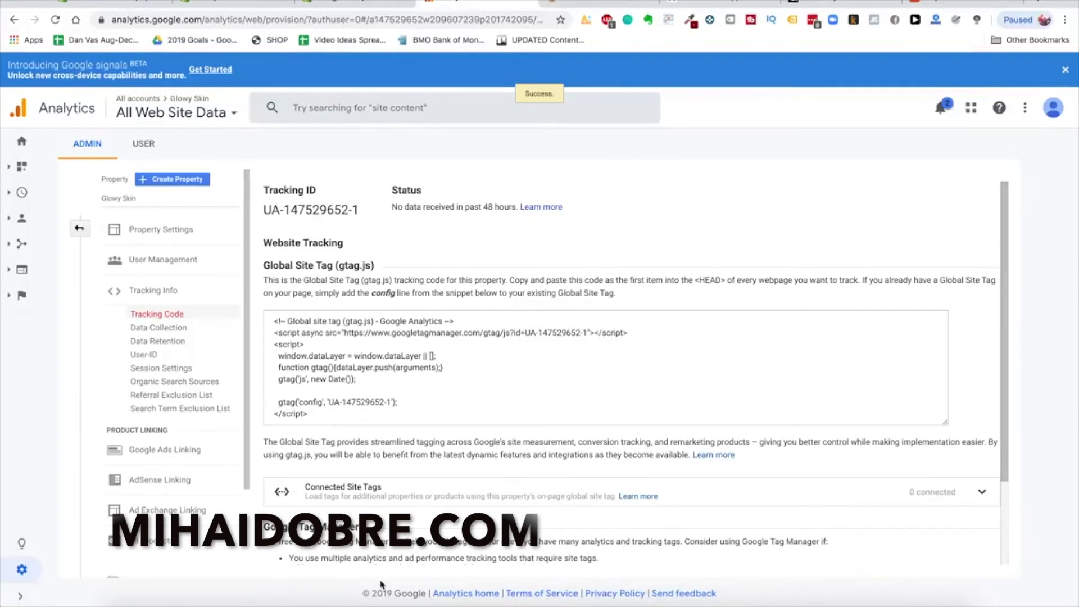
{"action": "scroll", "coordinate": [392, 207], "scroll_direction": "down", "scroll_amount": 2}
{"action": "scroll", "coordinate": [392, 206], "scroll_direction": "up", "scroll_amount": 2}
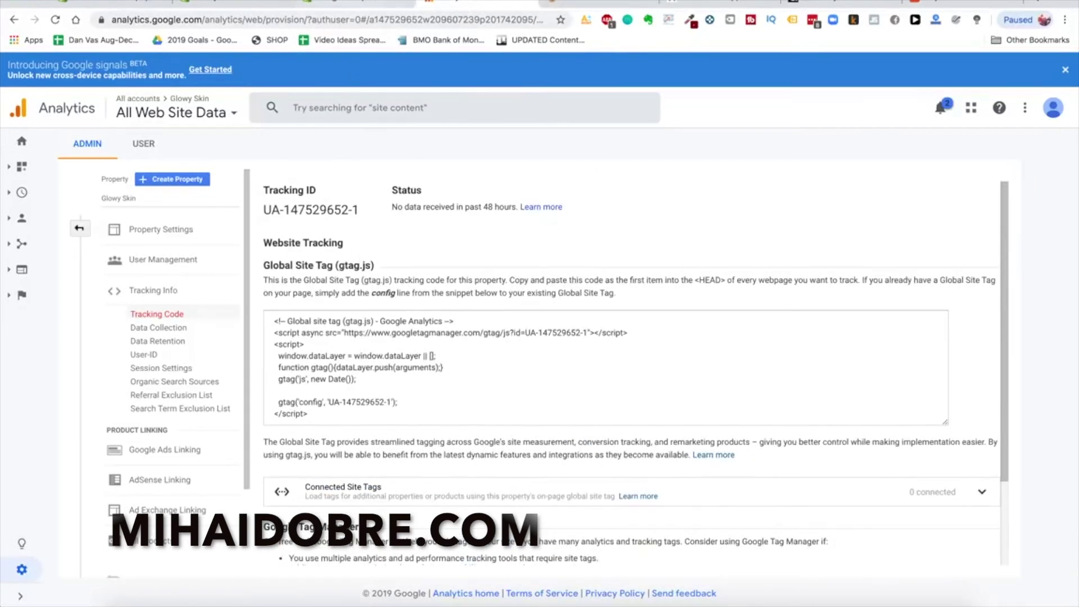
{"action": "left_click", "coordinate": [381, 403]}
{"action": "key", "text": "ctrl+a"}
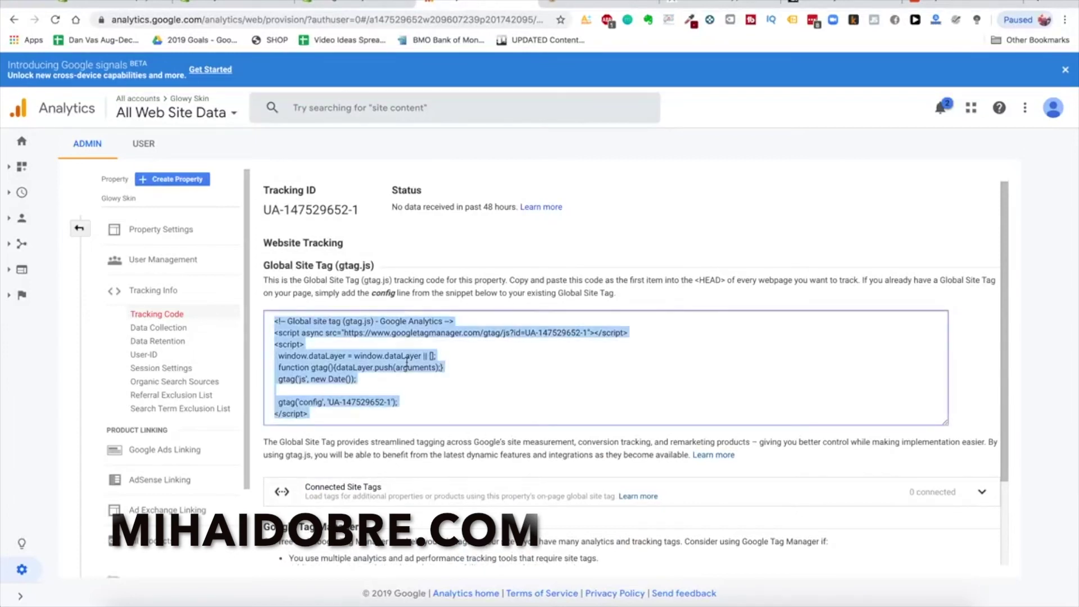
{"action": "right_click", "coordinate": [360, 391]}
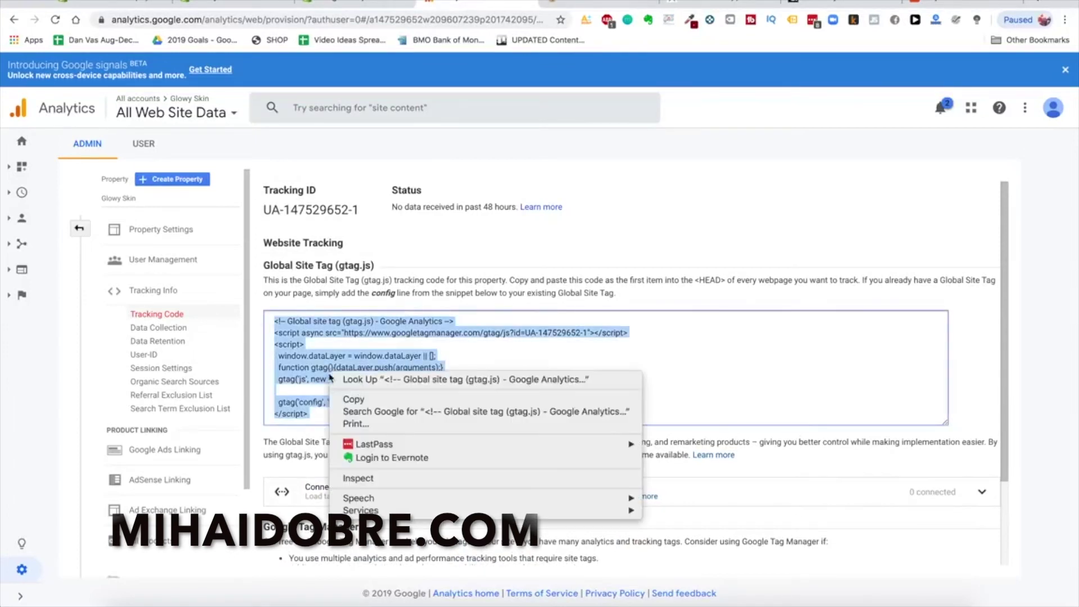
{"action": "left_click", "coordinate": [360, 400]}
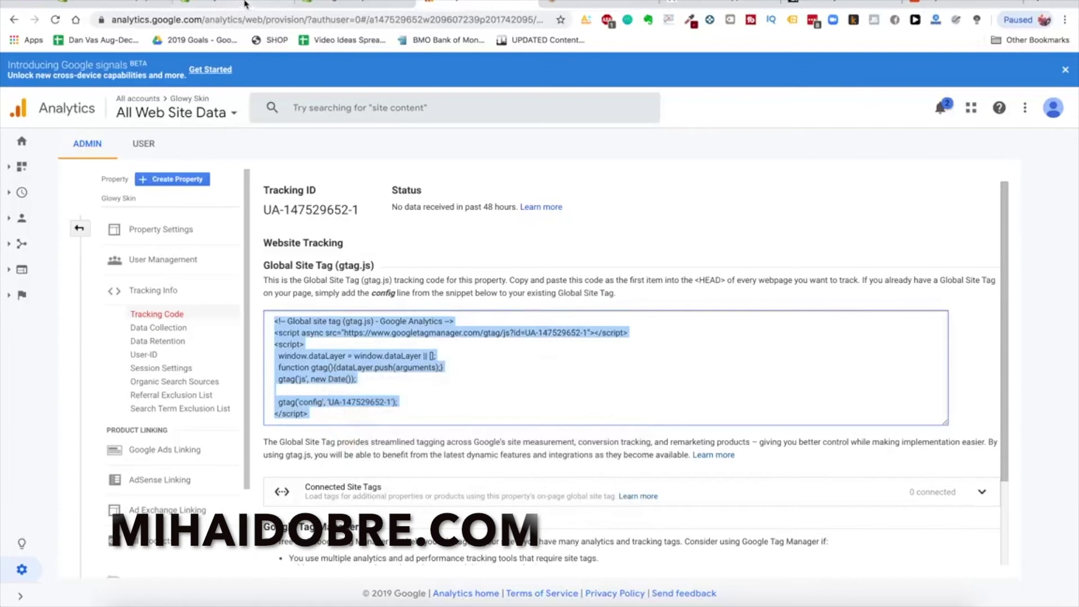
Paste the tag code into Shopify's Google Analytics account field in Preferences
{"action": "left_click", "coordinate": [247, 6]}
{"action": "left_click", "coordinate": [674, 422]}
{"action": "key", "text": "ctrl+v"}
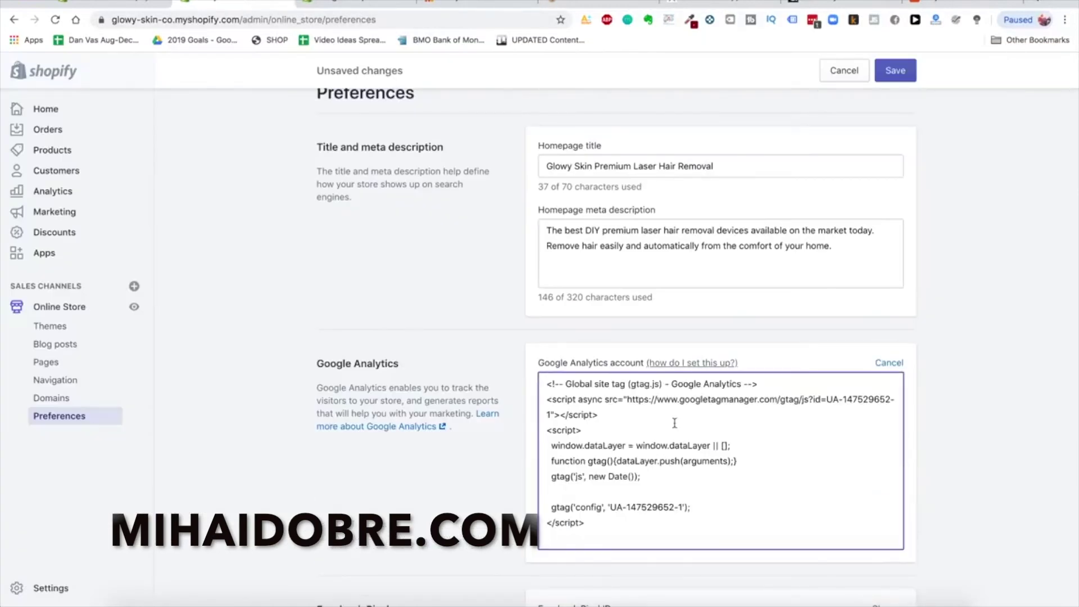
Finish the Google Analytics code entry and move down to Password protection
{"action": "left_click", "coordinate": [487, 500]}
{"action": "scroll", "coordinate": [486, 500], "scroll_direction": "down", "scroll_amount": 5}
{"action": "scroll", "coordinate": [487, 500], "scroll_direction": "up", "scroll_amount": 4}
{"action": "scroll", "coordinate": [486, 502], "scroll_direction": "down", "scroll_amount": 6}
{"action": "scroll", "coordinate": [534, 356], "scroll_direction": "up", "scroll_amount": 1}
{"action": "scroll", "coordinate": [518, 433], "scroll_direction": "down", "scroll_amount": 1}
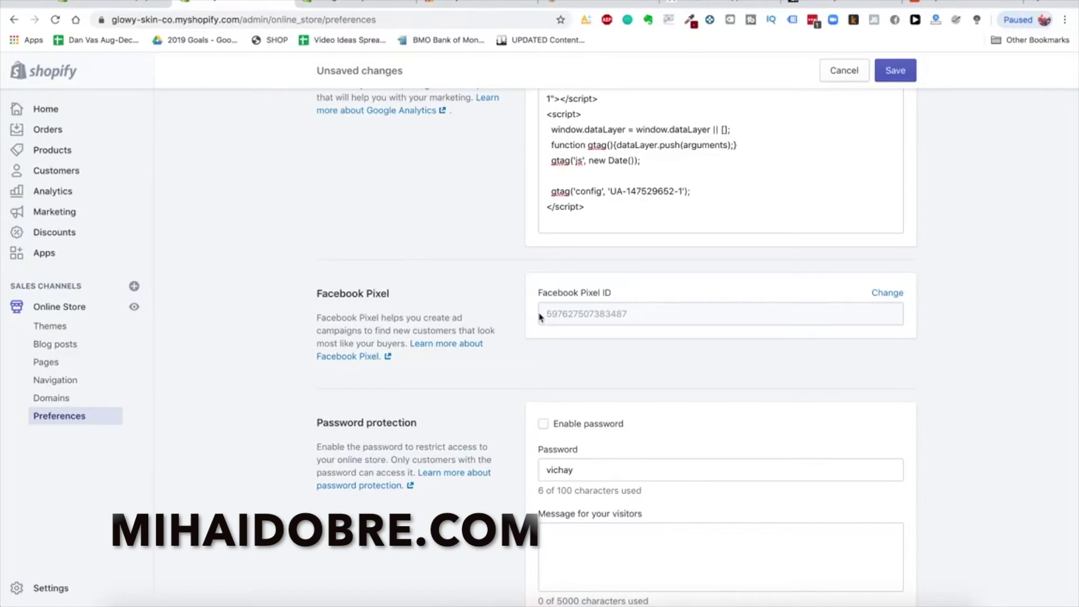
{"action": "scroll", "coordinate": [562, 303], "scroll_direction": "down", "scroll_amount": 1}
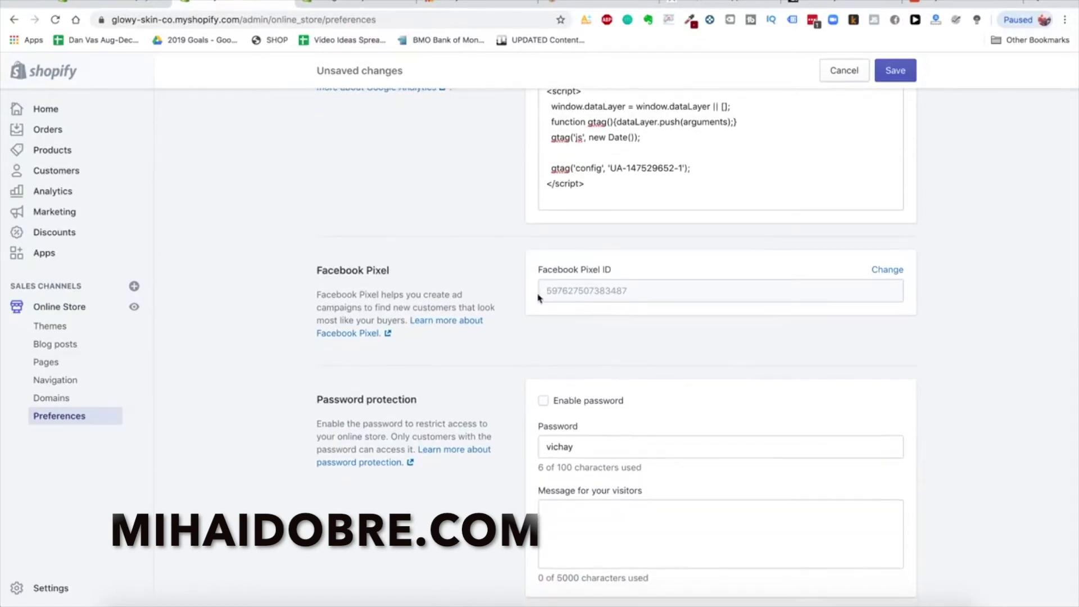
{"action": "scroll", "coordinate": [523, 281], "scroll_direction": "down", "scroll_amount": 2}
{"action": "scroll", "coordinate": [511, 271], "scroll_direction": "down", "scroll_amount": 1}
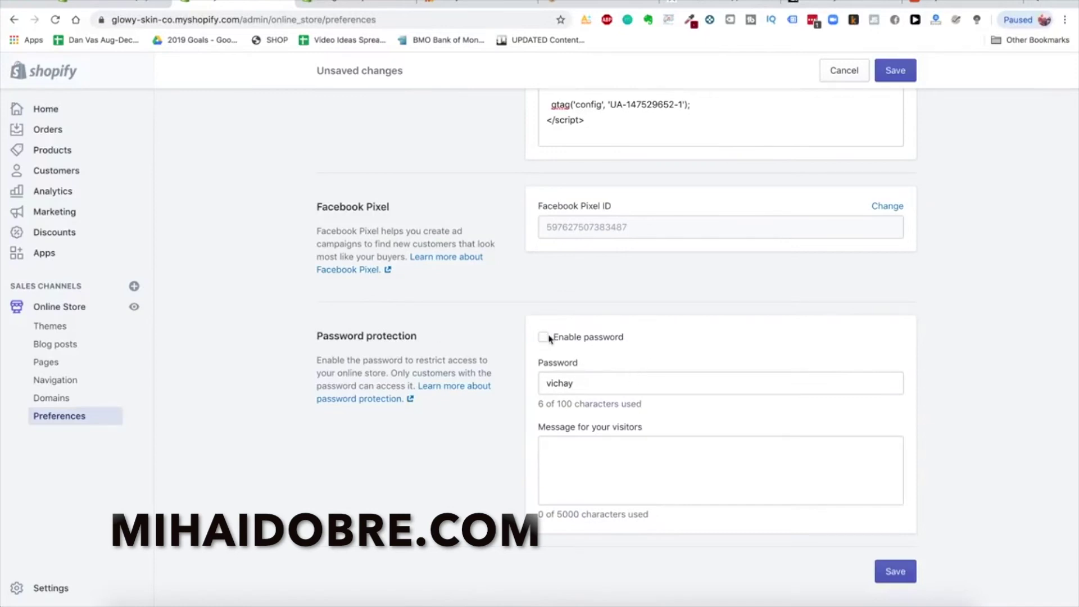
Delete the storefront password, save the preferences, and go to Blog posts
{"action": "double_click", "coordinate": [590, 382]}
{"action": "key", "text": "BackSpace"}
{"action": "left_click", "coordinate": [725, 337]}
{"action": "left_click", "coordinate": [899, 572]}
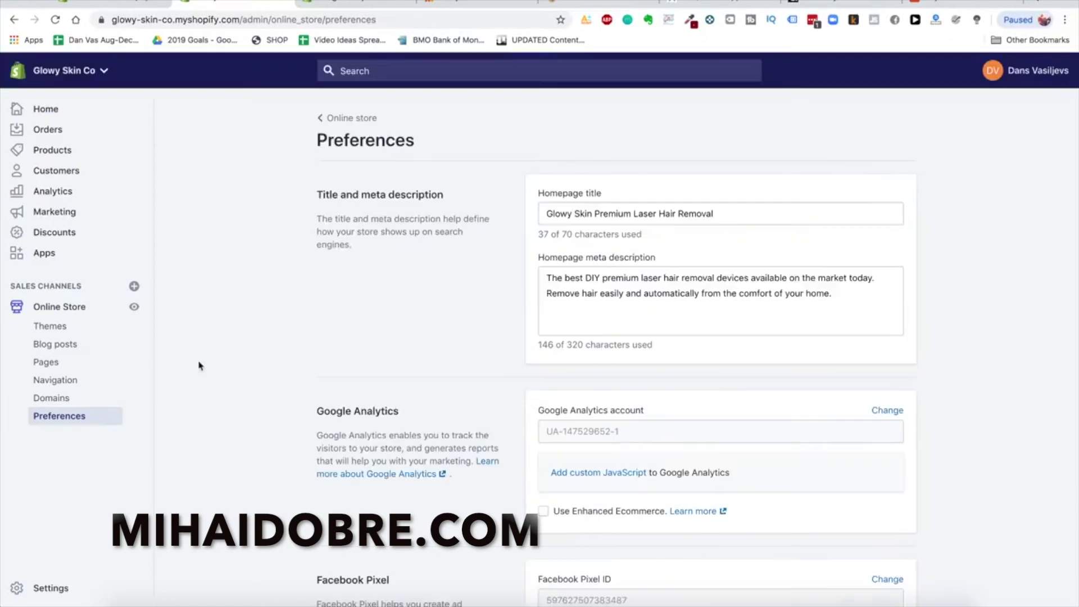
{"action": "left_click", "coordinate": [79, 345]}
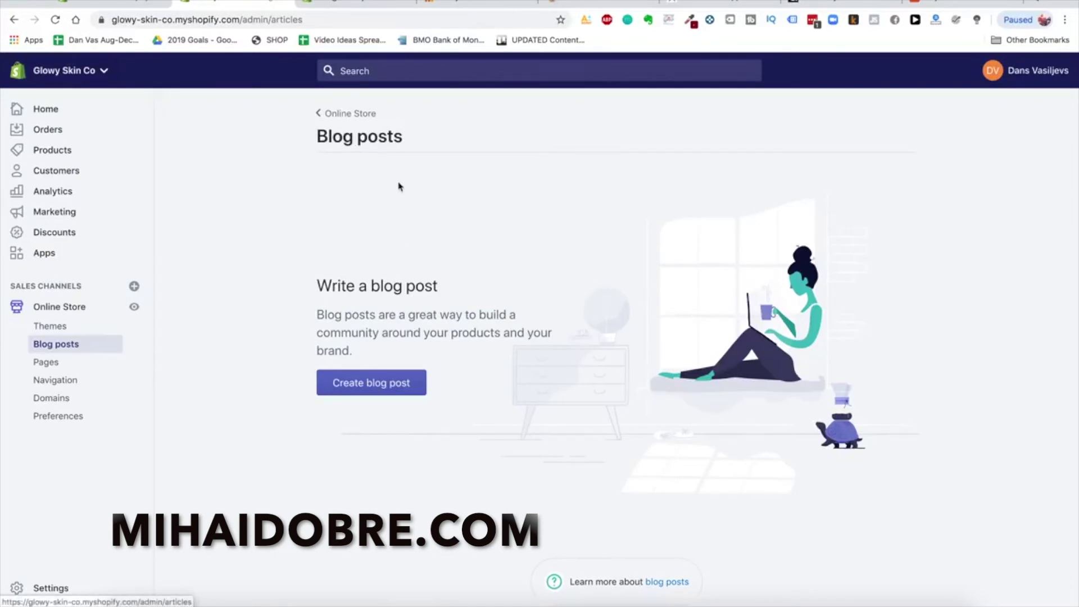
Load blendjet.com in a new browser tab using the 'blend' address suggestion
{"action": "left_click", "coordinate": [1039, 1]}
{"action": "type", "text": "blend"}
{"action": "key", "text": "Return"}
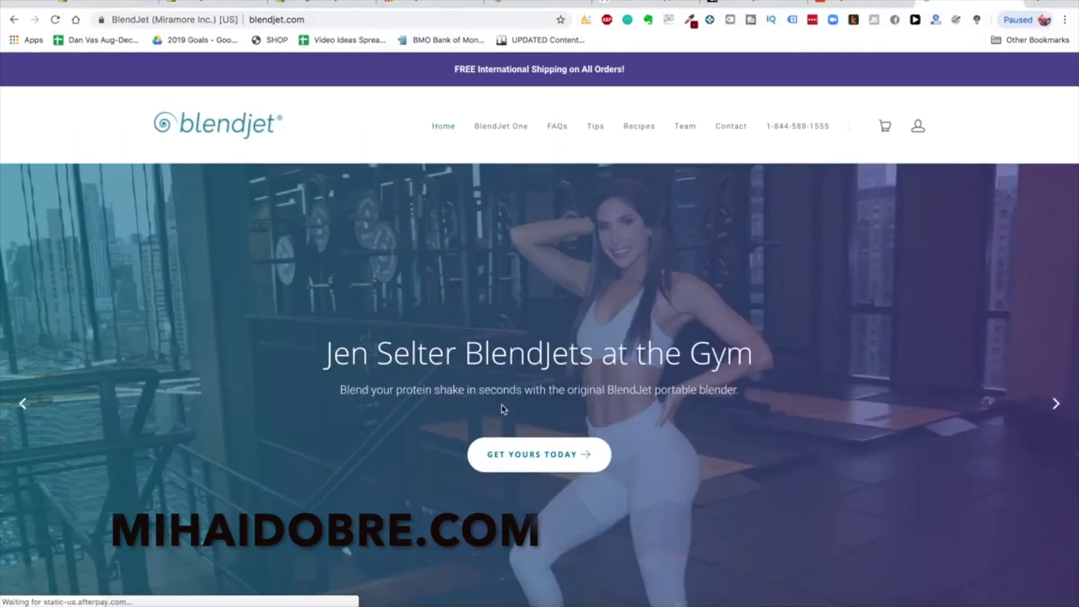
Scroll through the BlendJet homepage, then read the BlendJet One Tips tutorials page
{"action": "scroll", "coordinate": [502, 406], "scroll_direction": "down", "scroll_amount": 7}
{"action": "scroll", "coordinate": [503, 410], "scroll_direction": "down", "scroll_amount": 15}
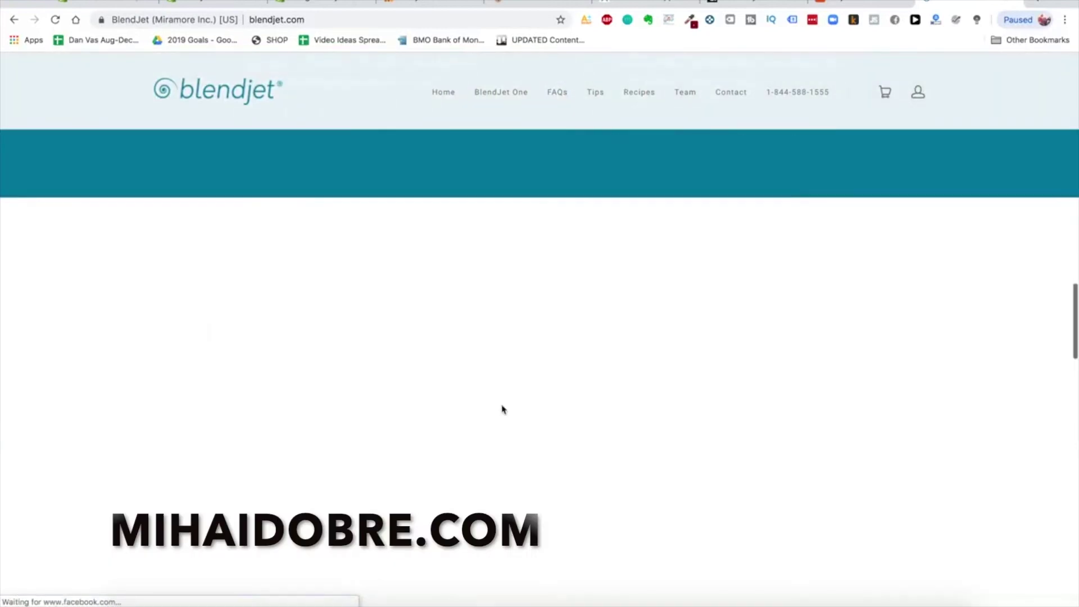
{"action": "scroll", "coordinate": [502, 409], "scroll_direction": "down", "scroll_amount": 10}
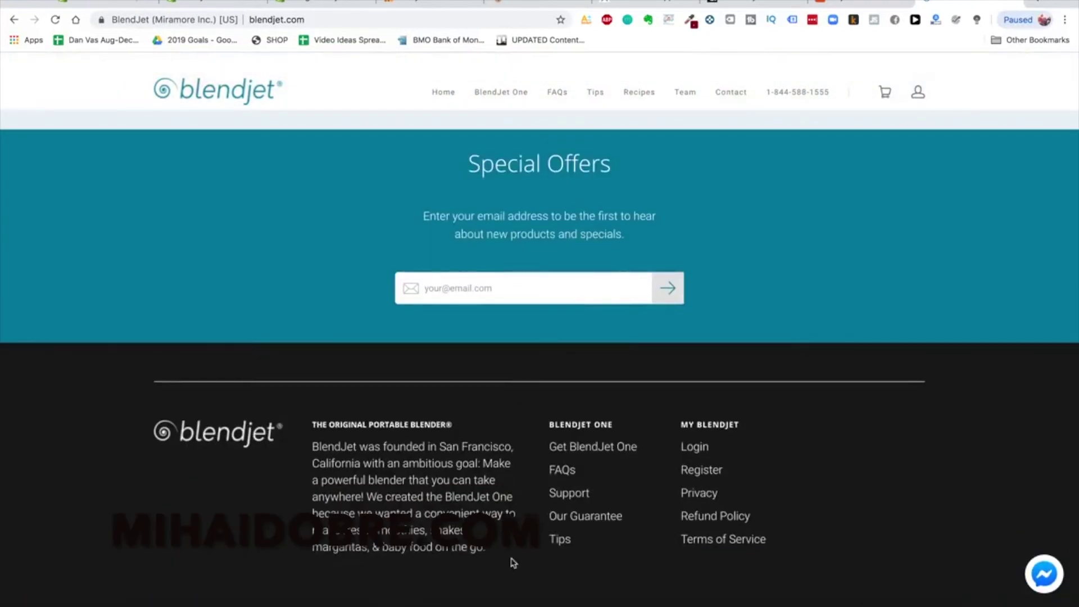
{"action": "scroll", "coordinate": [506, 568], "scroll_direction": "down", "scroll_amount": 1}
{"action": "scroll", "coordinate": [525, 457], "scroll_direction": "down", "scroll_amount": 3}
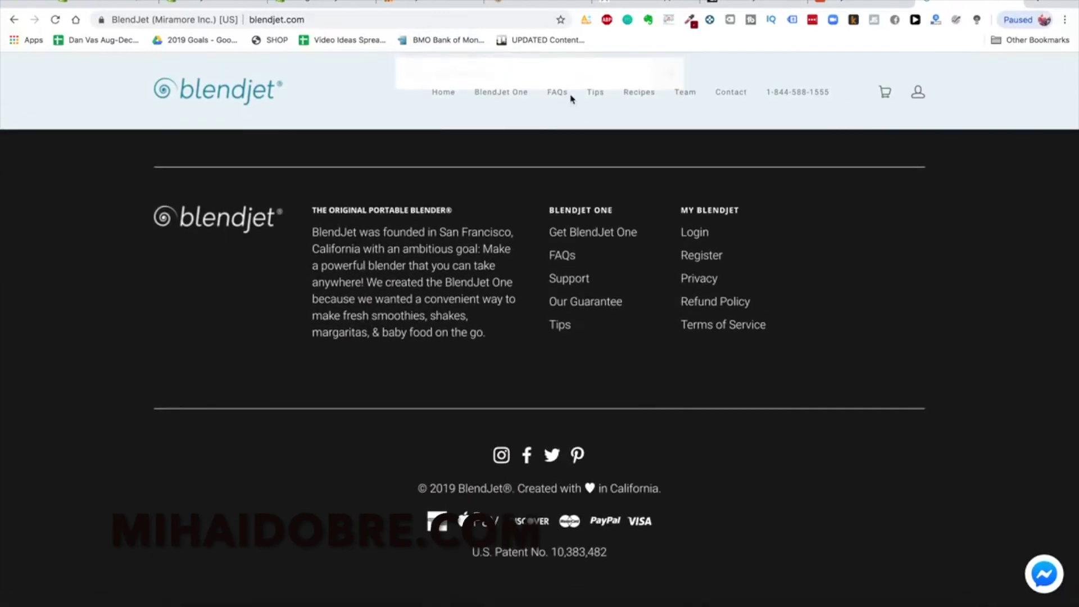
{"action": "left_click", "coordinate": [602, 97]}
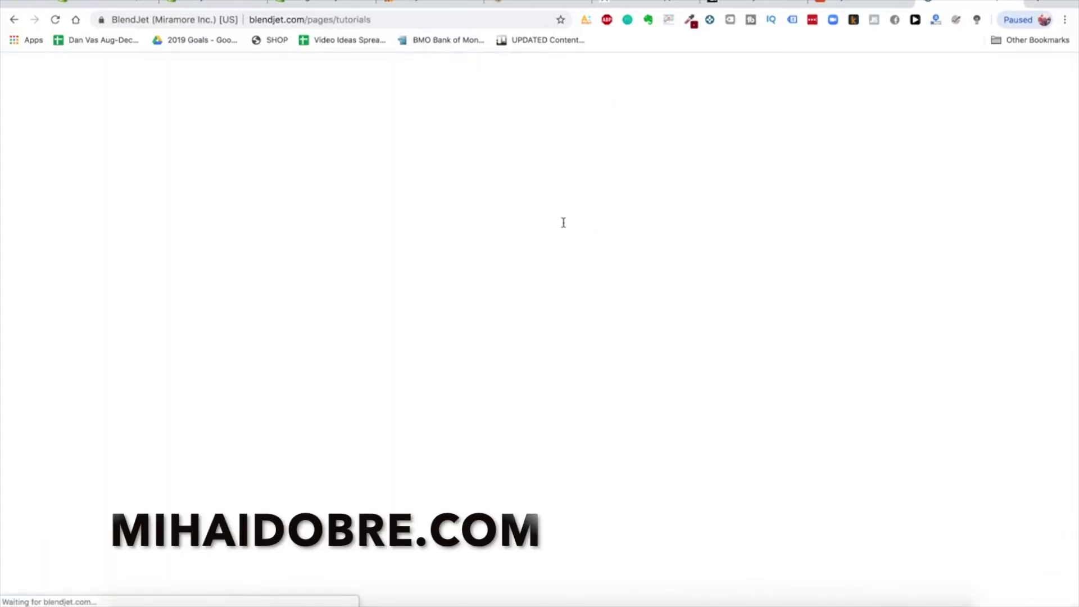
{"action": "scroll", "coordinate": [776, 340], "scroll_direction": "down", "scroll_amount": 10}
{"action": "scroll", "coordinate": [775, 339], "scroll_direction": "down", "scroll_amount": 15}
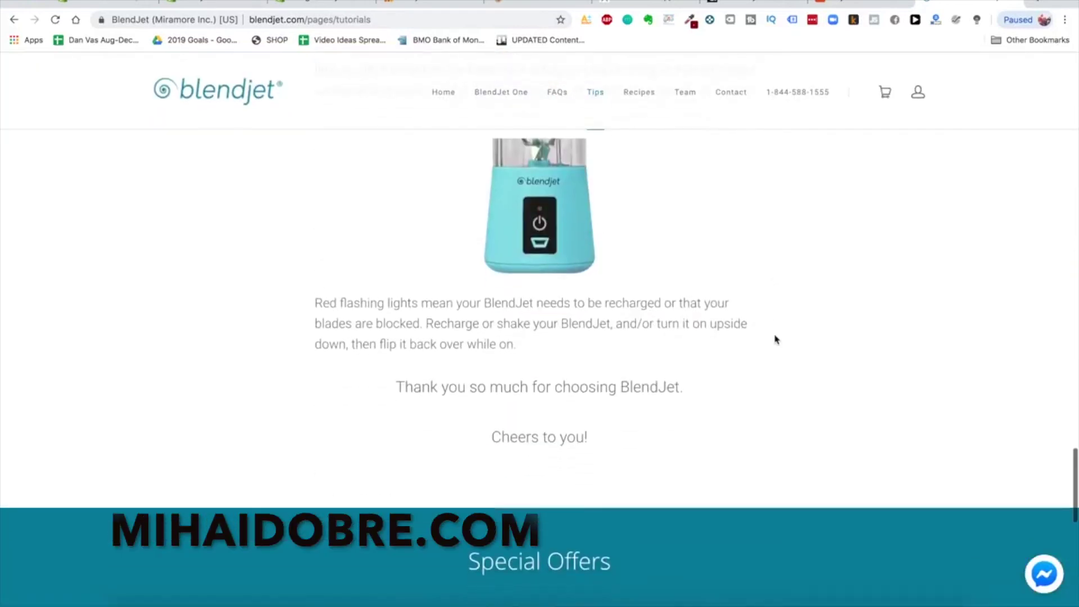
{"action": "scroll", "coordinate": [456, 318], "scroll_direction": "down", "scroll_amount": 3}
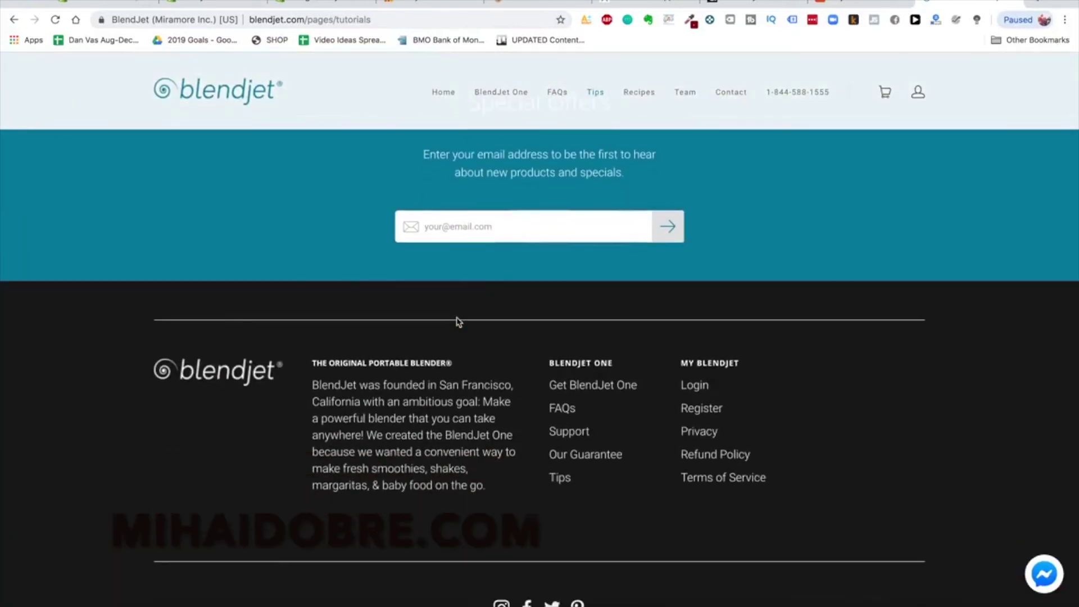
{"action": "scroll", "coordinate": [458, 321], "scroll_direction": "up", "scroll_amount": 20}
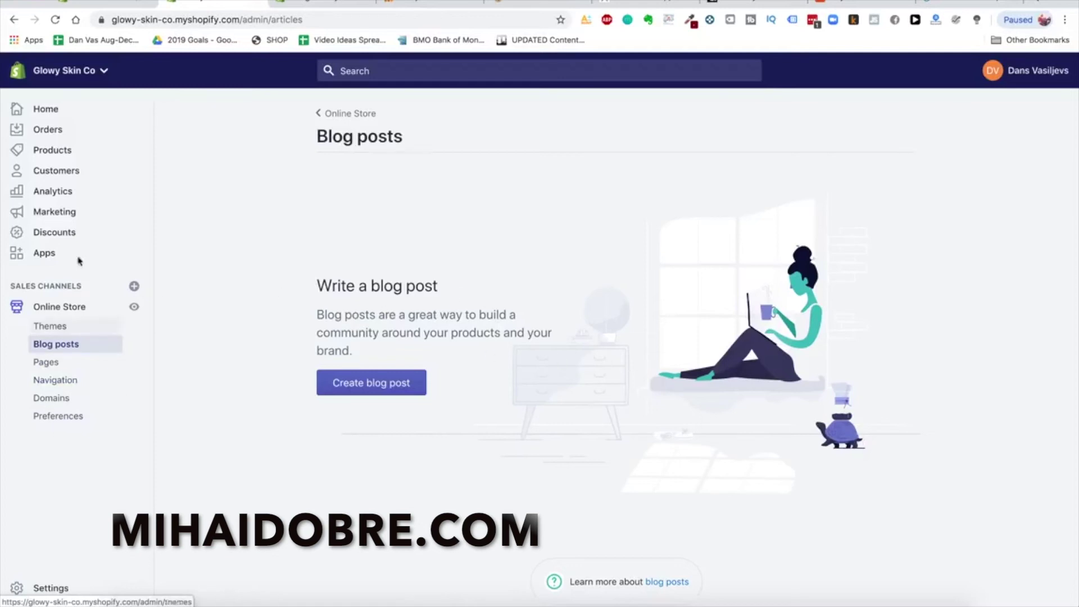
Go to Settings > Payment providers and review Shopify Payments and PayPal Express Checkout
{"action": "left_click", "coordinate": [45, 590]}
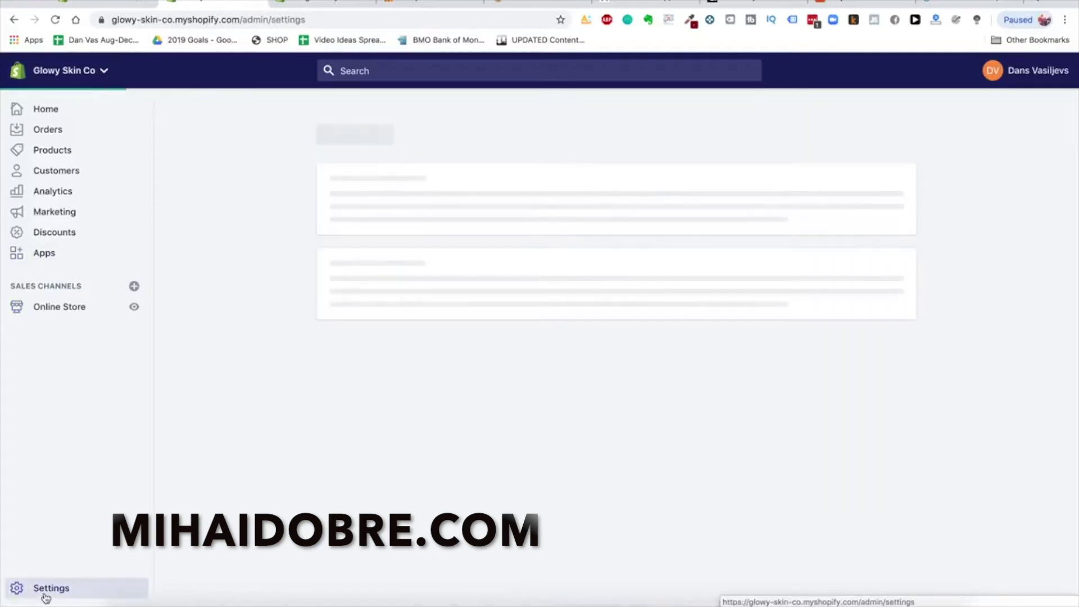
{"action": "left_click", "coordinate": [394, 245]}
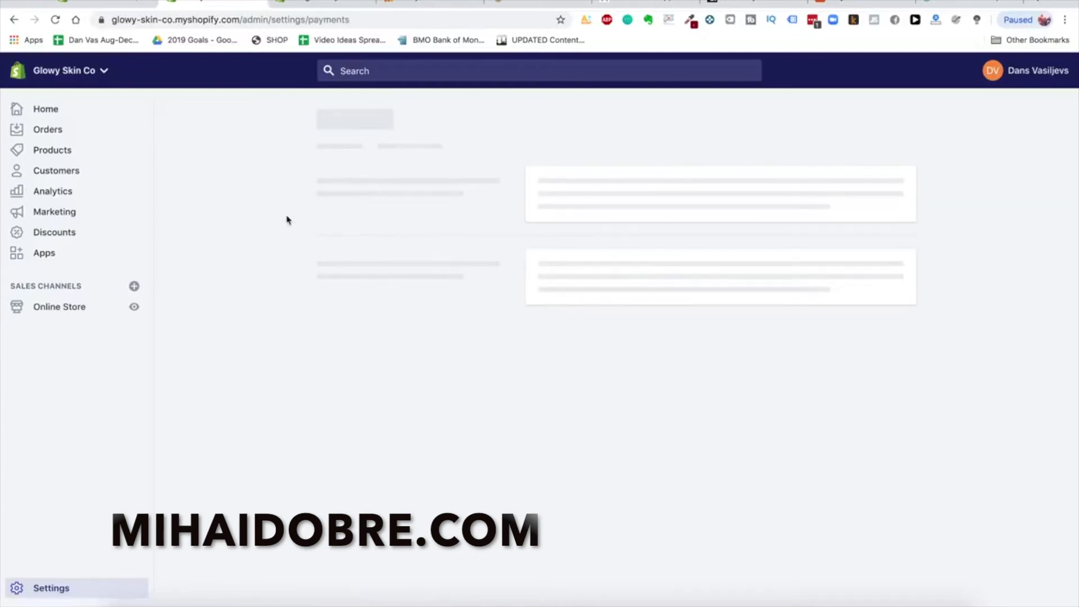
{"action": "scroll", "coordinate": [437, 315], "scroll_direction": "down", "scroll_amount": 1}
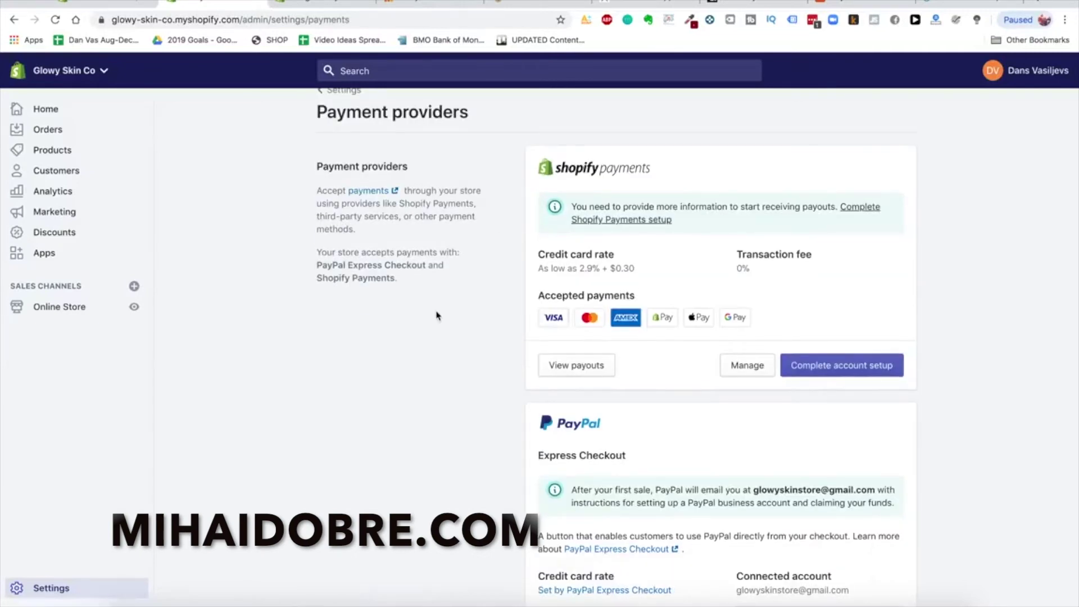
{"action": "scroll", "coordinate": [438, 316], "scroll_direction": "up", "scroll_amount": 1}
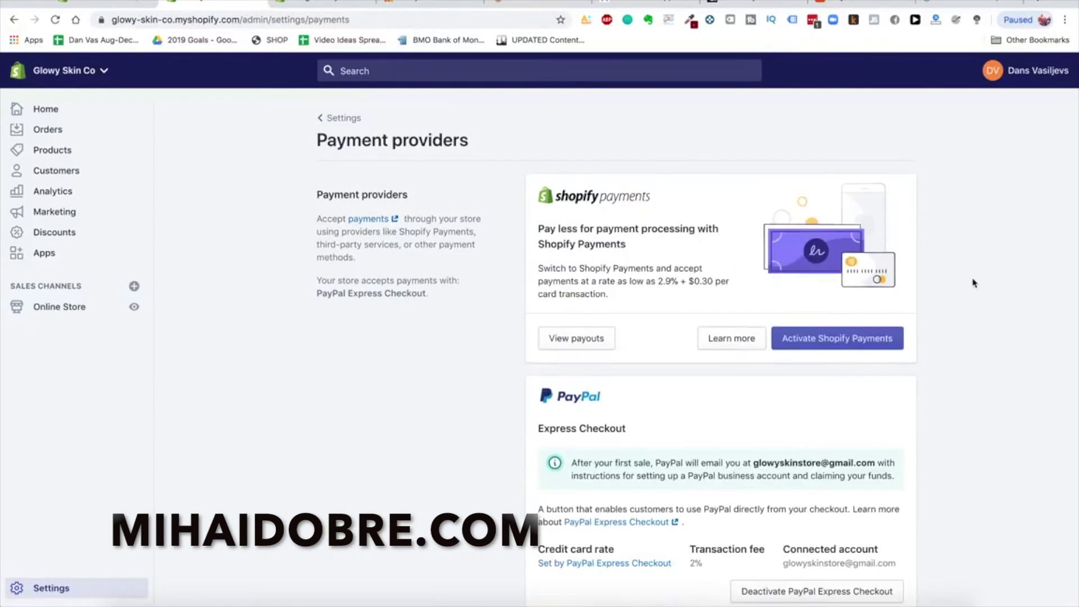
Activate Shopify Payments and choose Corporation as the business type on the setup form
{"action": "left_click", "coordinate": [816, 337]}
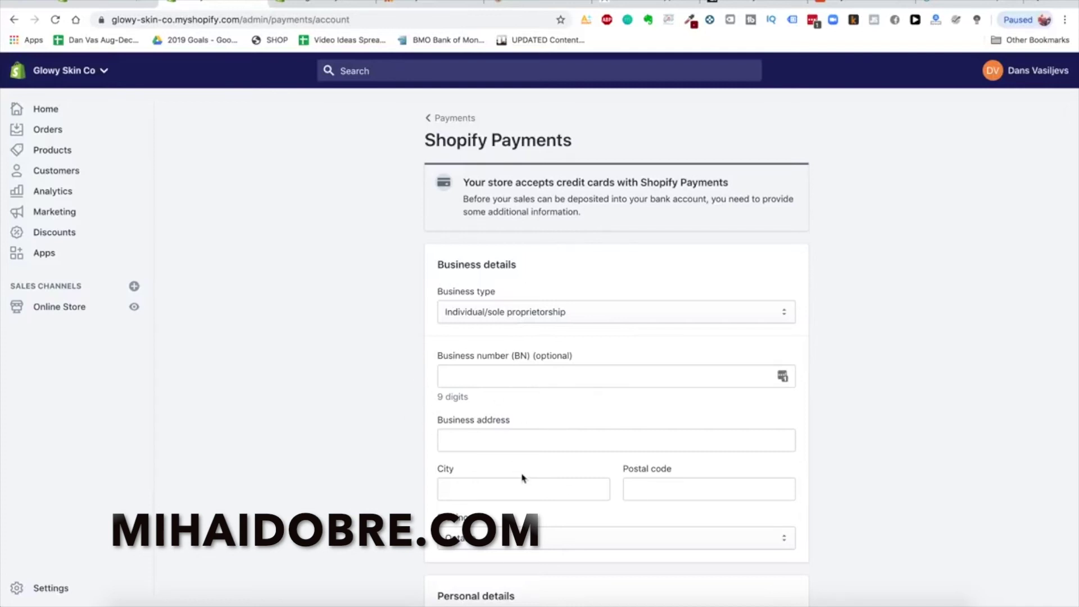
{"action": "left_click", "coordinate": [531, 310]}
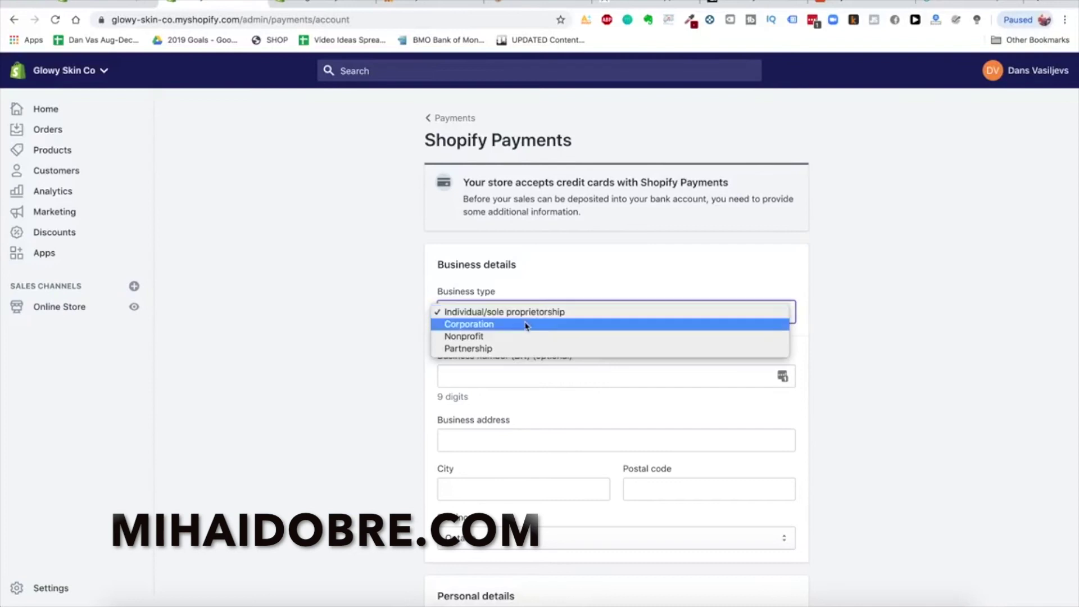
{"action": "left_click", "coordinate": [525, 323]}
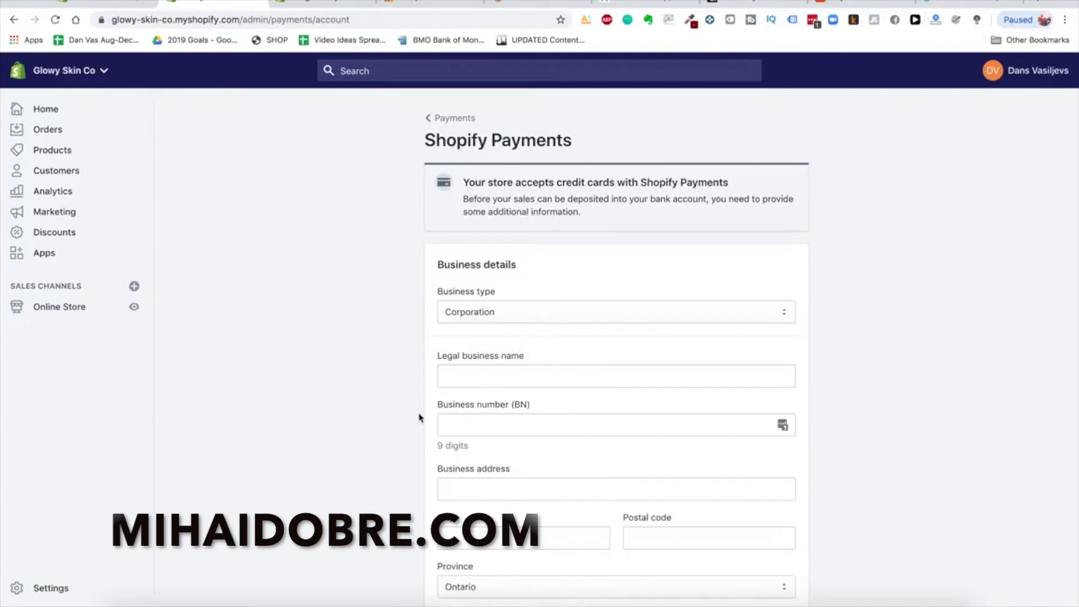
{"action": "scroll", "coordinate": [418, 417], "scroll_direction": "down", "scroll_amount": 3}
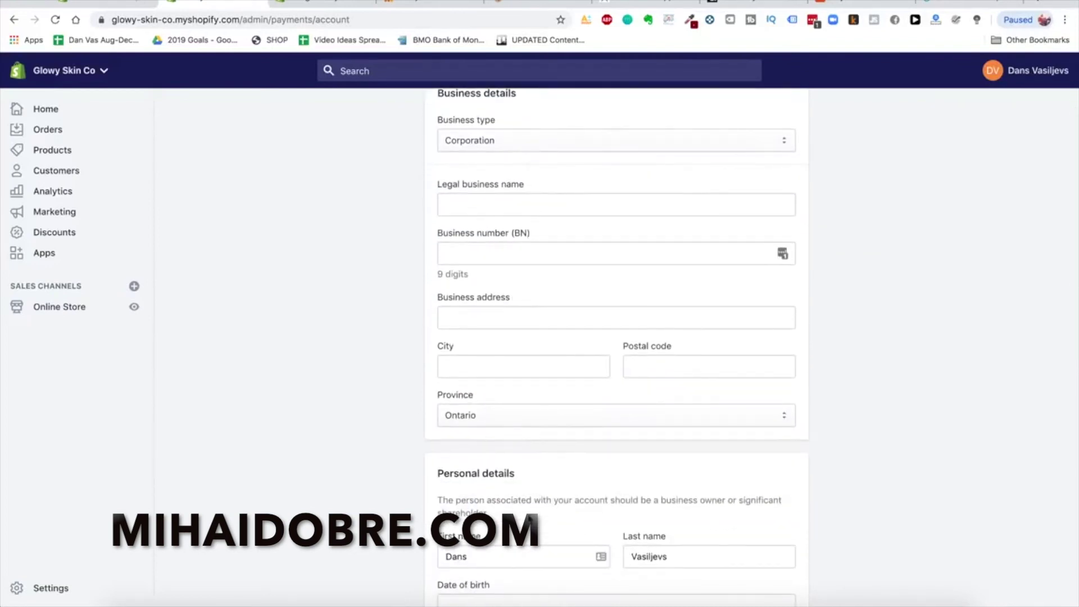
{"action": "scroll", "coordinate": [1007, 484], "scroll_direction": "up", "scroll_amount": 1}
{"action": "scroll", "coordinate": [1028, 436], "scroll_direction": "down", "scroll_amount": 1}
{"action": "scroll", "coordinate": [981, 405], "scroll_direction": "up", "scroll_amount": 3}
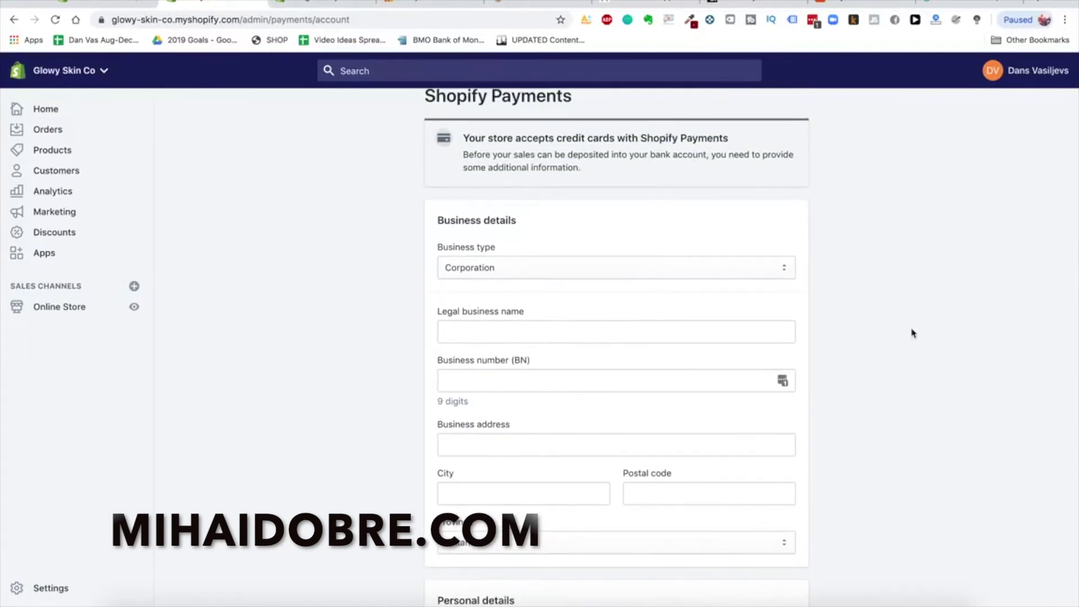
{"action": "scroll", "coordinate": [912, 300], "scroll_direction": "up", "scroll_amount": 1}
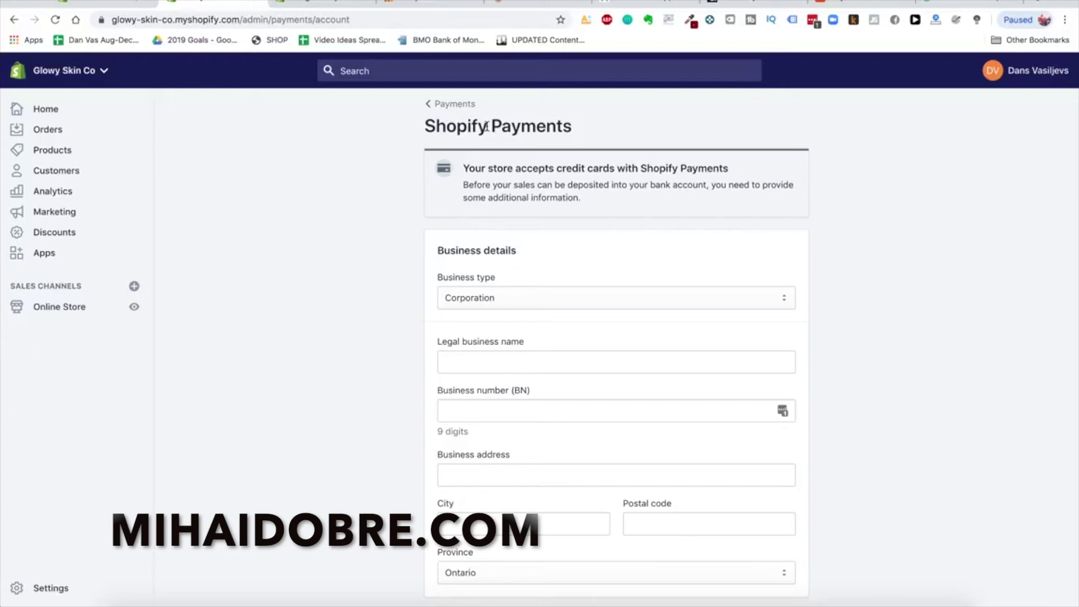
Load paypal.com in a new tab and choose Sign Up for a Business Account
{"action": "key", "text": "ctrl+t"}
{"action": "type", "text": "p"}
{"action": "key", "text": "Return"}
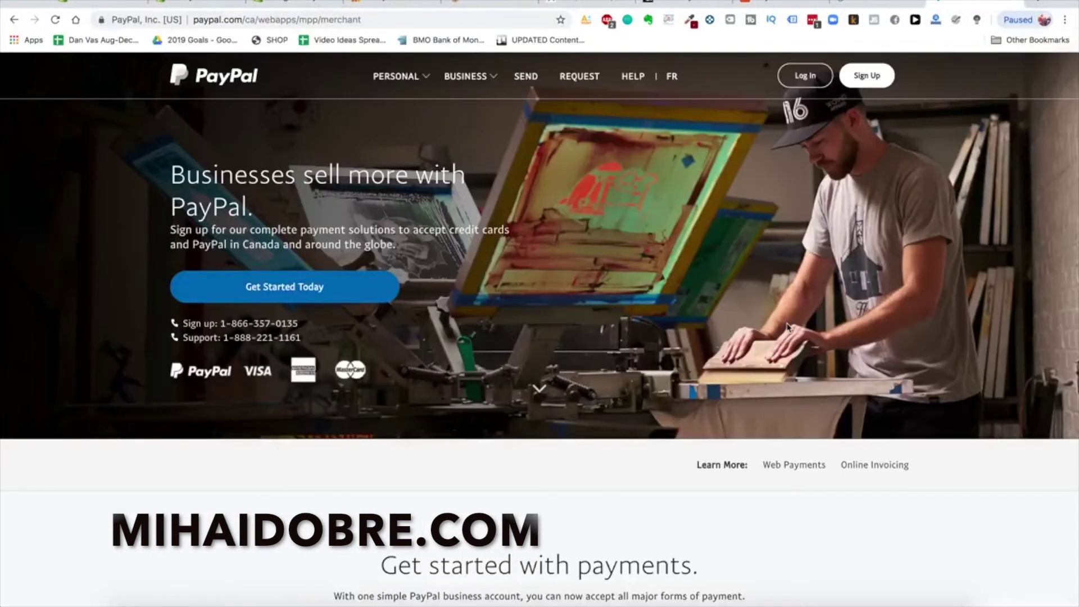
{"action": "left_click", "coordinate": [866, 78]}
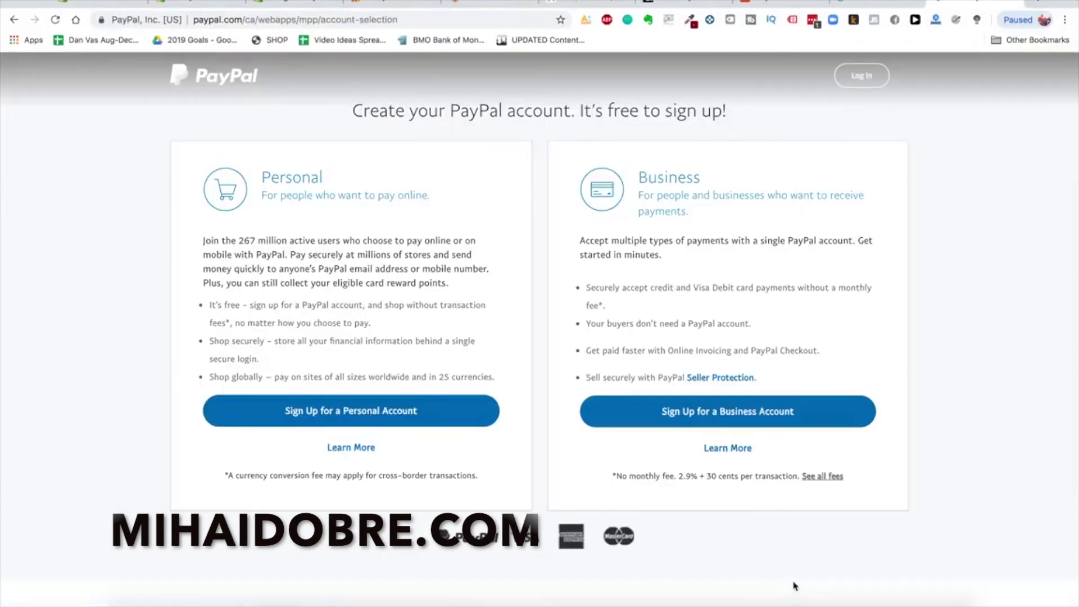
{"action": "left_click", "coordinate": [771, 411]}
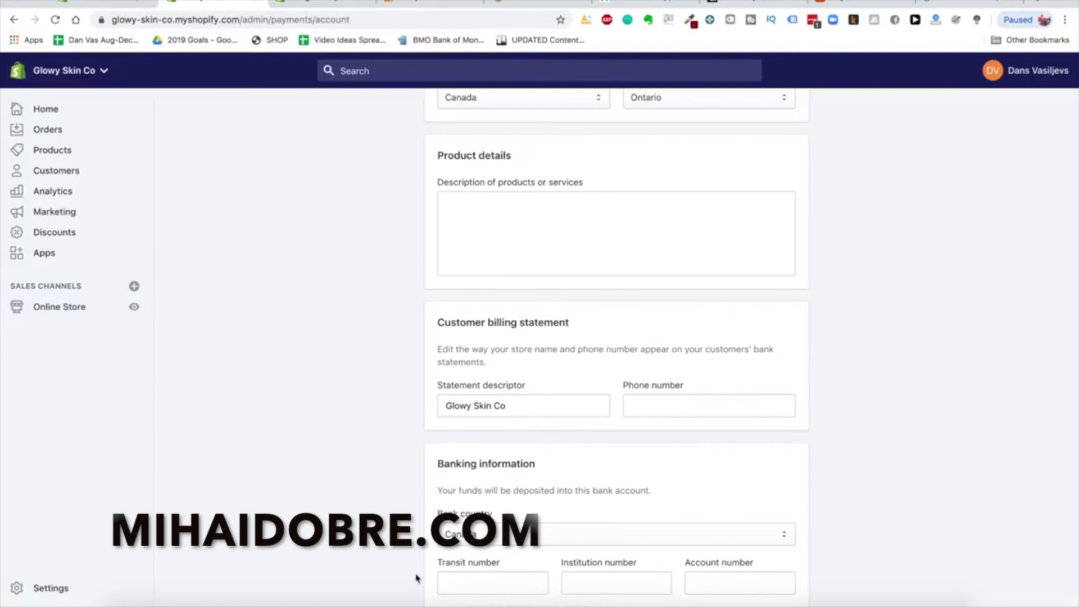
Set the Shopify Payments bank country to Canada
{"action": "left_click", "coordinate": [679, 531]}
{"action": "left_click", "coordinate": [623, 549]}
{"action": "scroll", "coordinate": [506, 438], "scroll_direction": "up", "scroll_amount": 1}
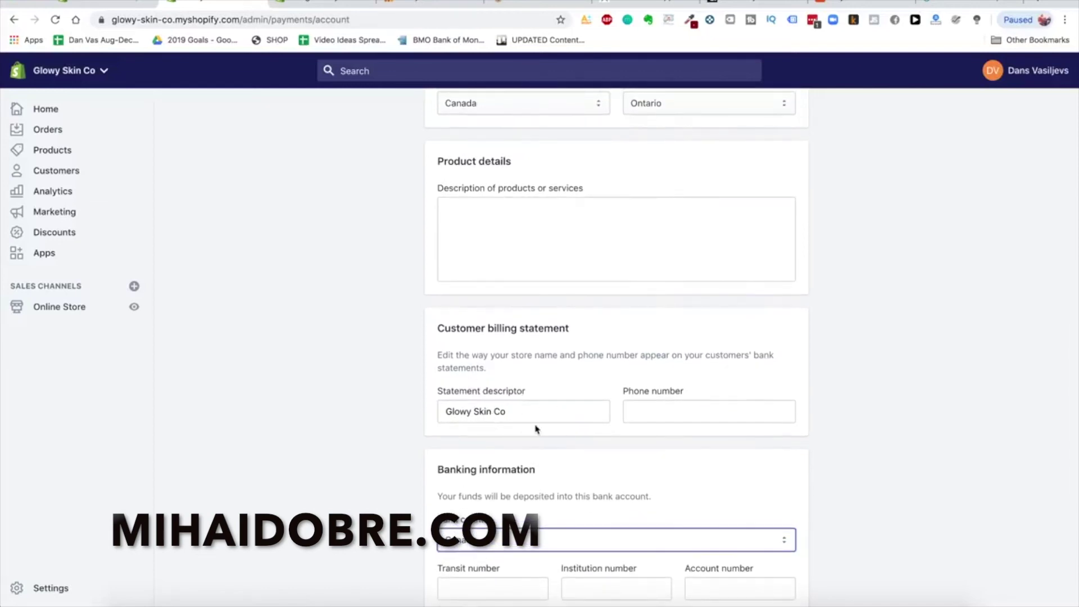
Replace the statement descriptor 'Glowy Skin Co' with GLOWY SKIN and go to checkout settings
{"action": "triple_click", "coordinate": [512, 407]}
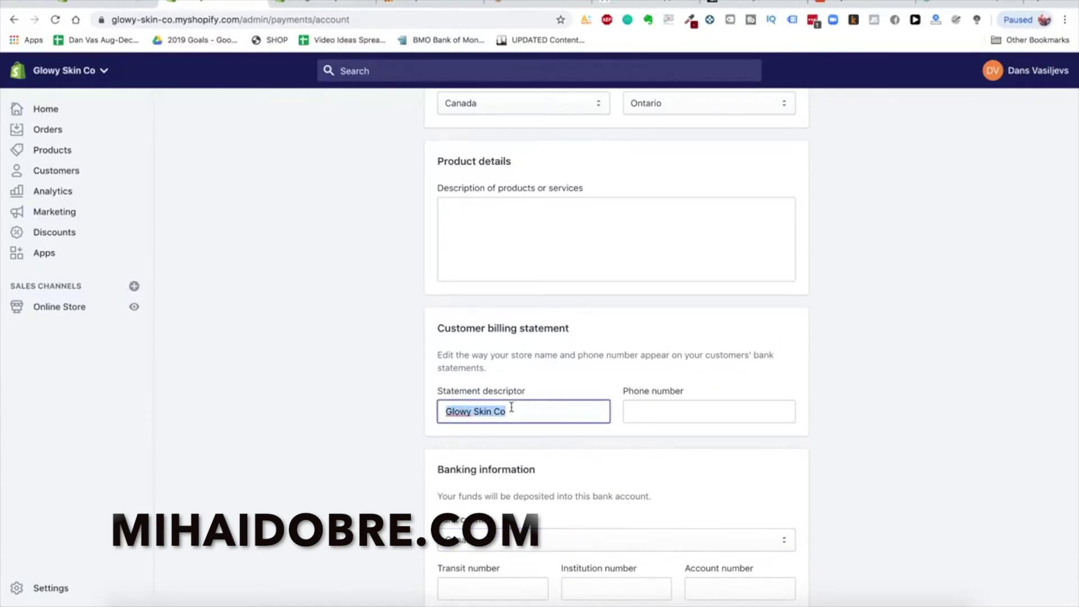
{"action": "type", "text": "GLOWY SKIN"}
{"action": "left_click", "coordinate": [683, 447]}
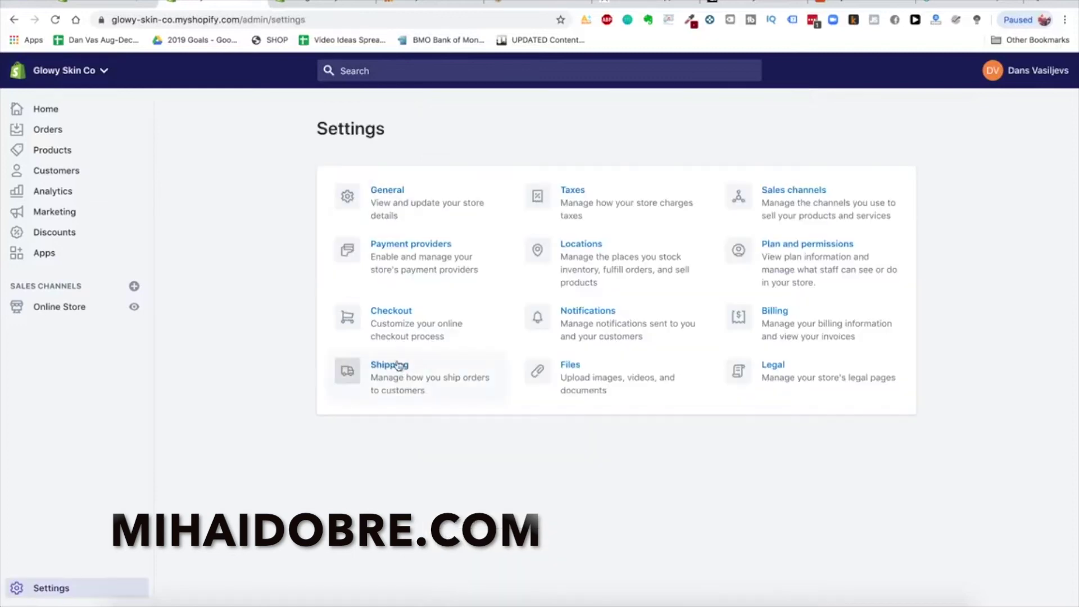
{"action": "left_click", "coordinate": [387, 316]}
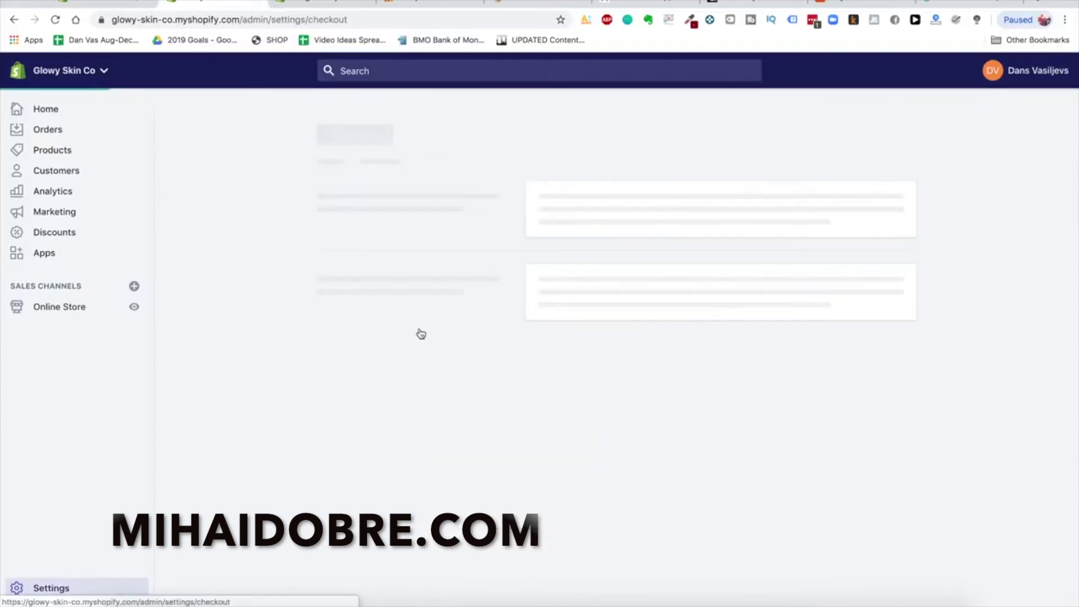
Require customers to enter both first and last name at checkout
{"action": "scroll", "coordinate": [531, 239], "scroll_direction": "down", "scroll_amount": 2}
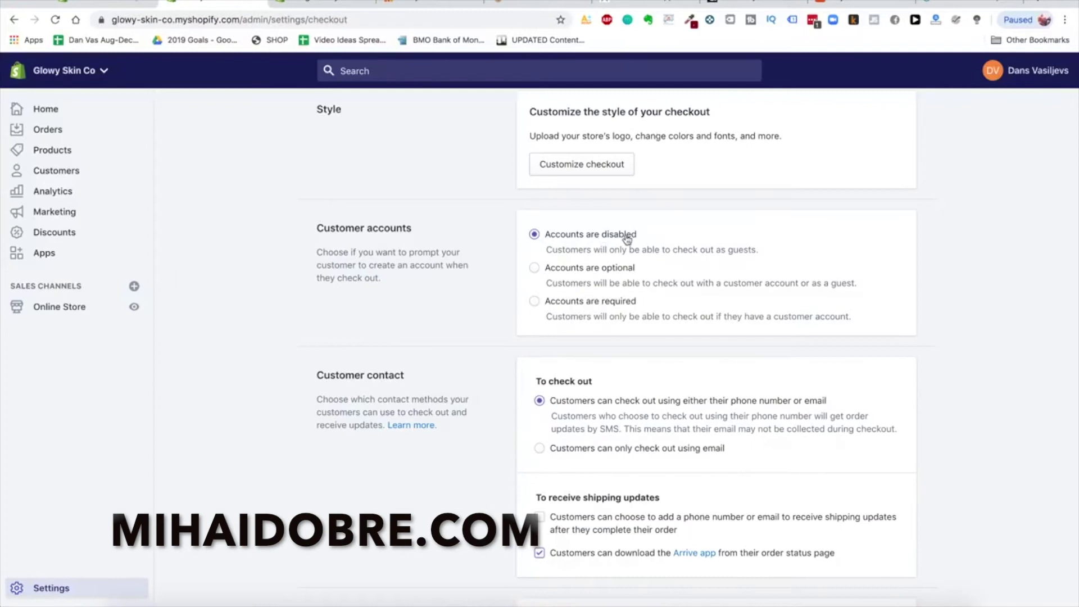
{"action": "scroll", "coordinate": [618, 402], "scroll_direction": "down", "scroll_amount": 3}
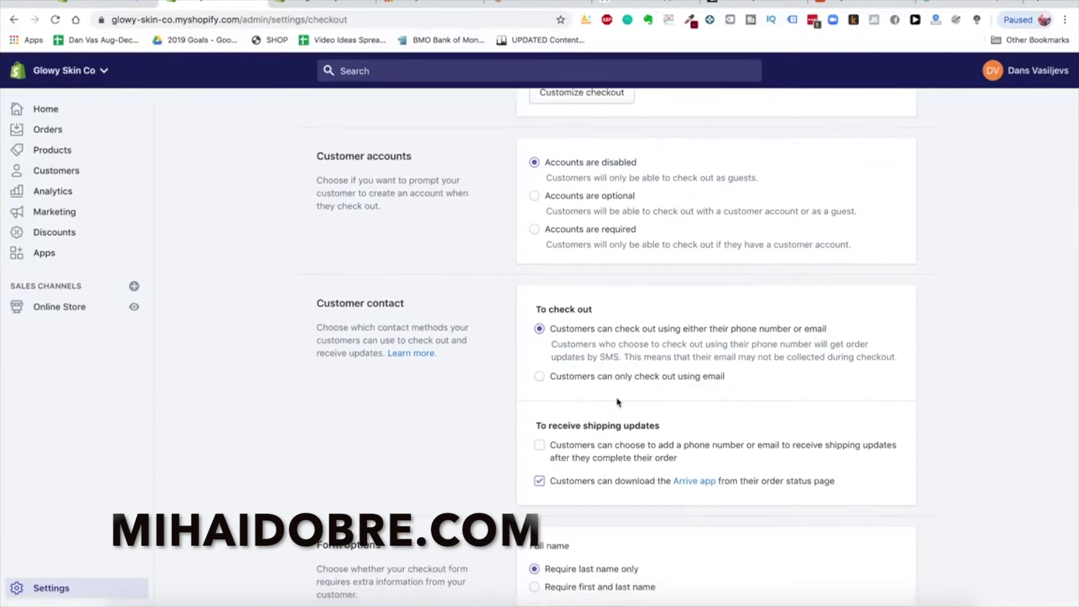
{"action": "scroll", "coordinate": [618, 402], "scroll_direction": "down", "scroll_amount": 1}
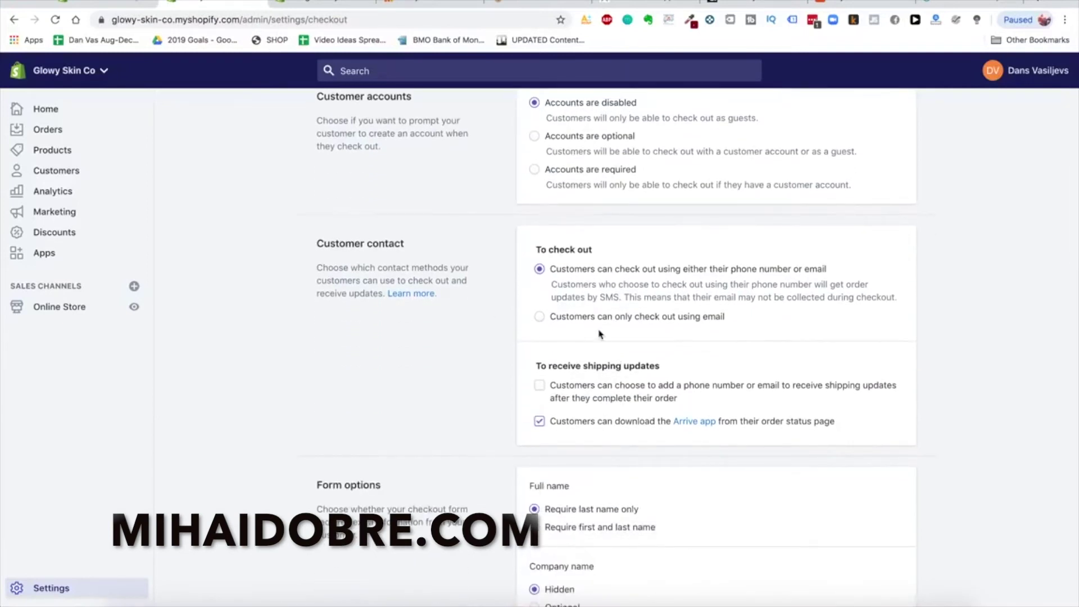
{"action": "scroll", "coordinate": [596, 331], "scroll_direction": "down", "scroll_amount": 1}
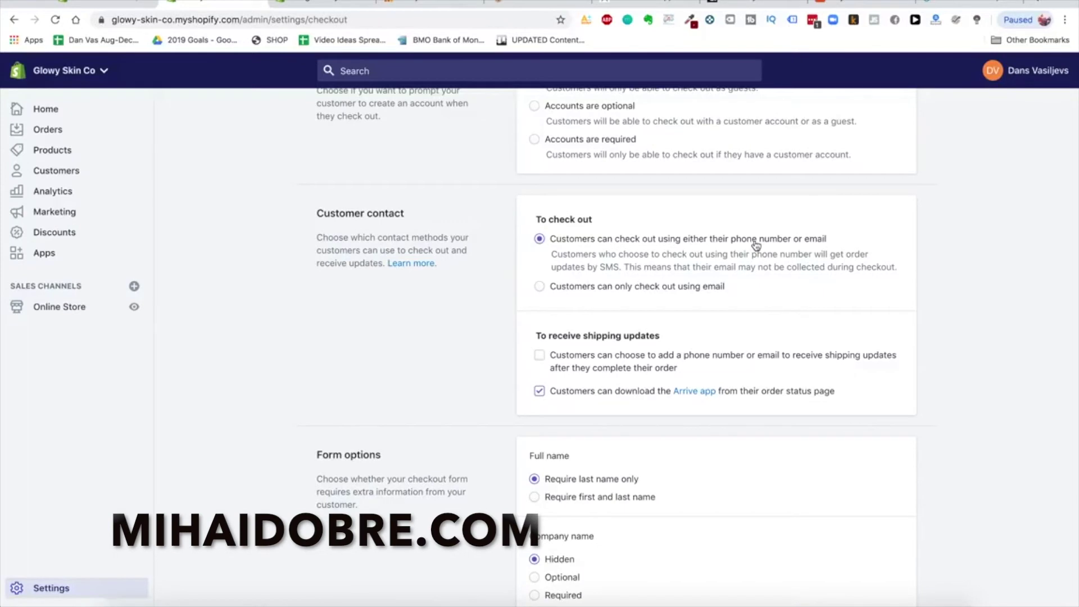
{"action": "scroll", "coordinate": [633, 289], "scroll_direction": "up", "scroll_amount": 1}
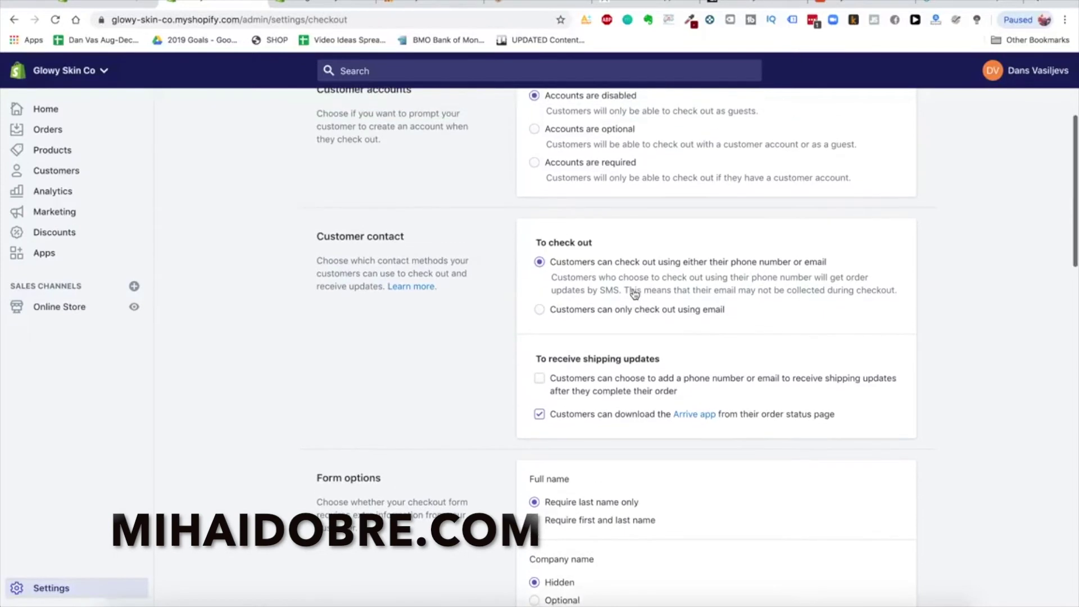
{"action": "scroll", "coordinate": [584, 318], "scroll_direction": "down", "scroll_amount": 1}
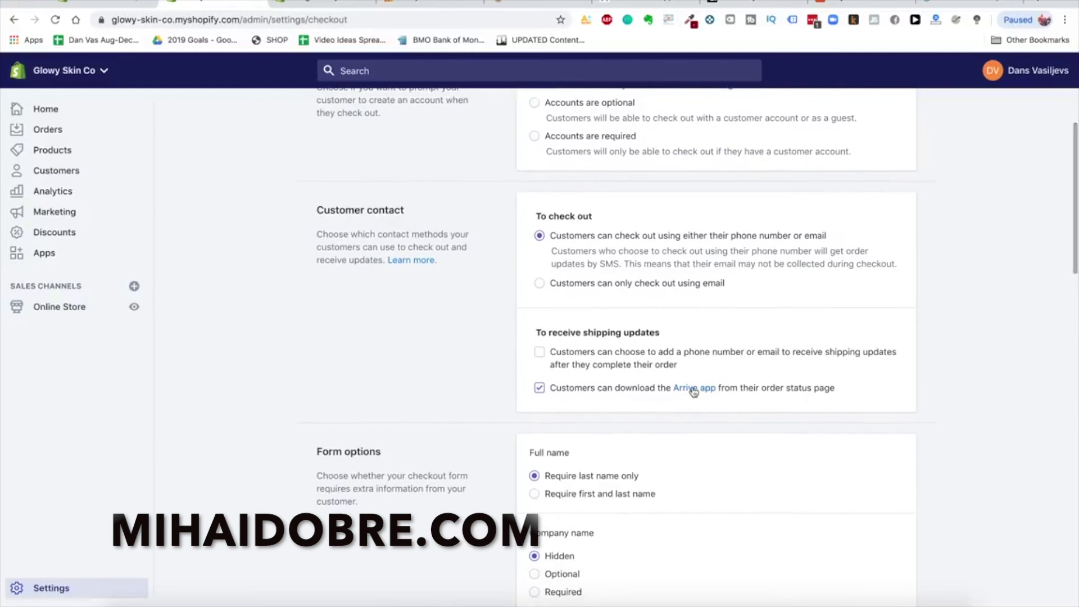
{"action": "scroll", "coordinate": [604, 390], "scroll_direction": "down", "scroll_amount": 1}
{"action": "scroll", "coordinate": [599, 390], "scroll_direction": "down", "scroll_amount": 5}
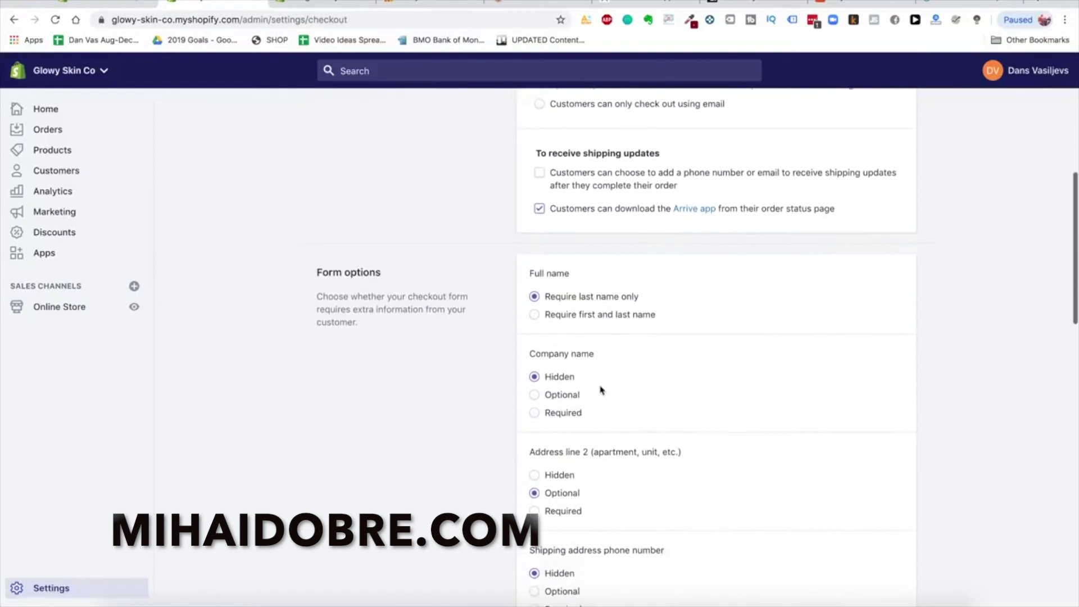
{"action": "scroll", "coordinate": [600, 387], "scroll_direction": "up", "scroll_amount": 2}
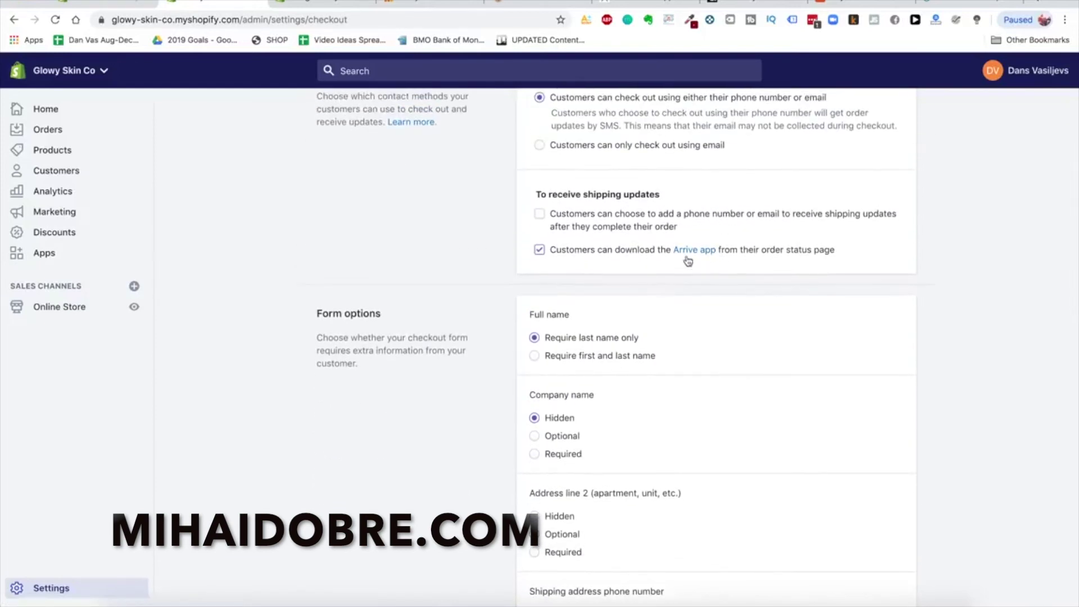
{"action": "scroll", "coordinate": [631, 368], "scroll_direction": "down", "scroll_amount": 3}
{"action": "scroll", "coordinate": [520, 272], "scroll_direction": "down", "scroll_amount": 2}
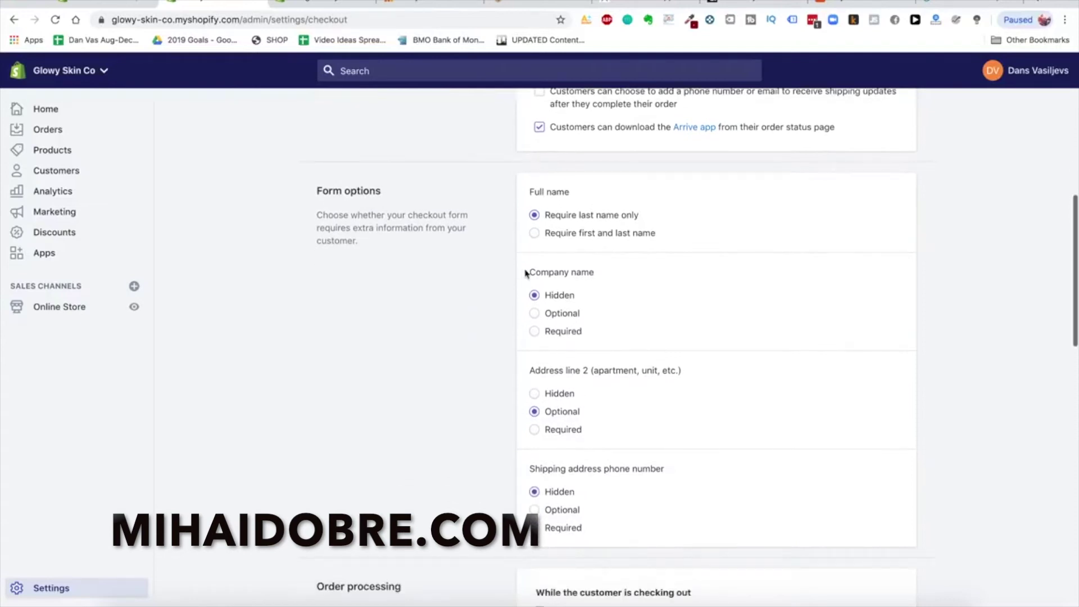
{"action": "left_click", "coordinate": [616, 220]}
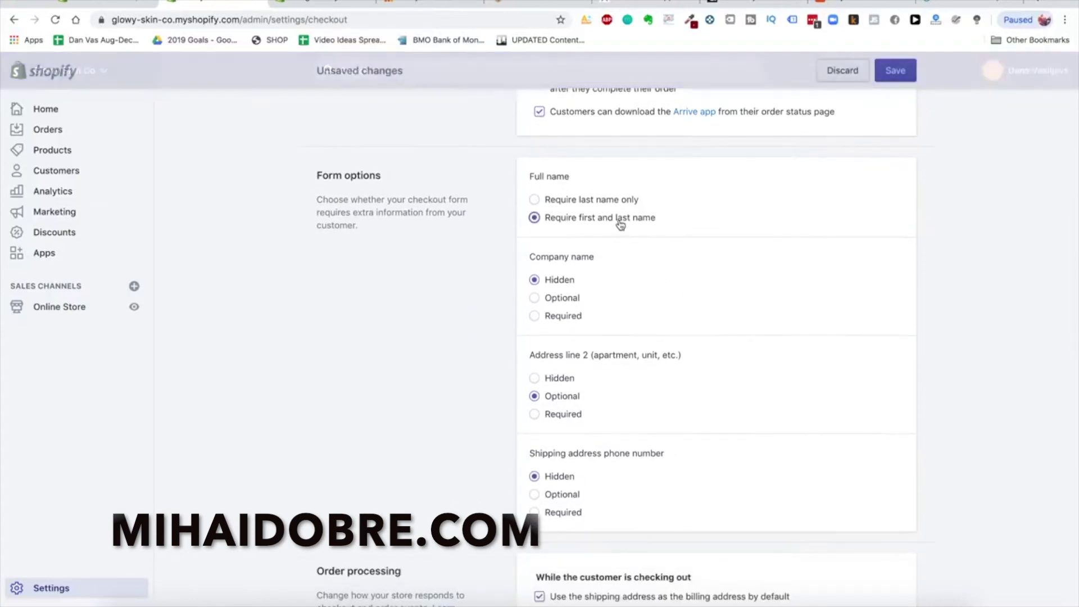
Preselect the marketing email sign-up option at checkout
{"action": "scroll", "coordinate": [569, 291], "scroll_direction": "down", "scroll_amount": 2}
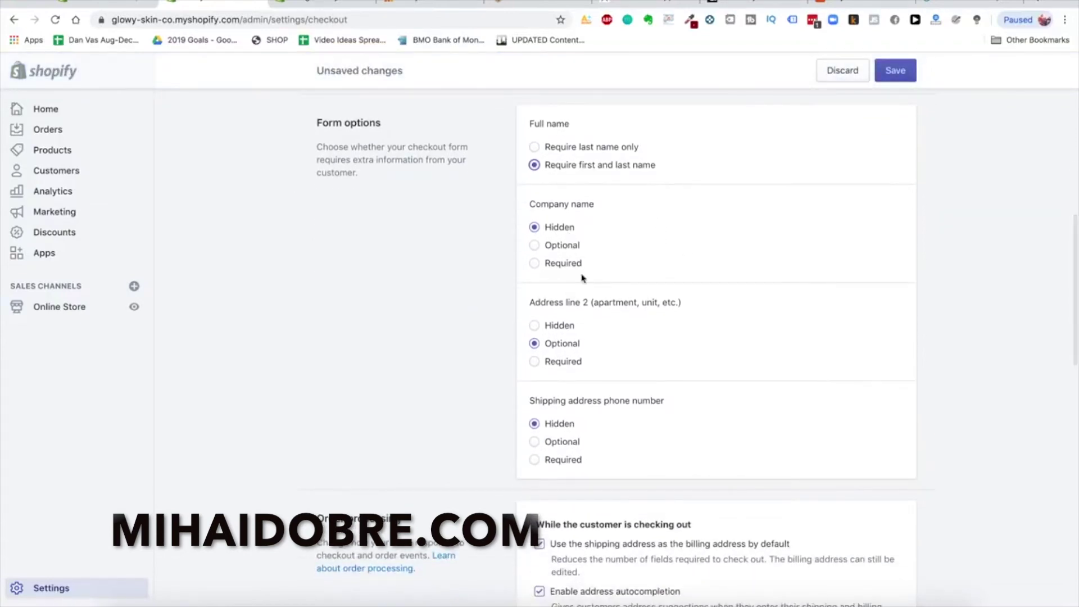
{"action": "scroll", "coordinate": [583, 274], "scroll_direction": "down", "scroll_amount": 1}
{"action": "scroll", "coordinate": [660, 424], "scroll_direction": "up", "scroll_amount": 2}
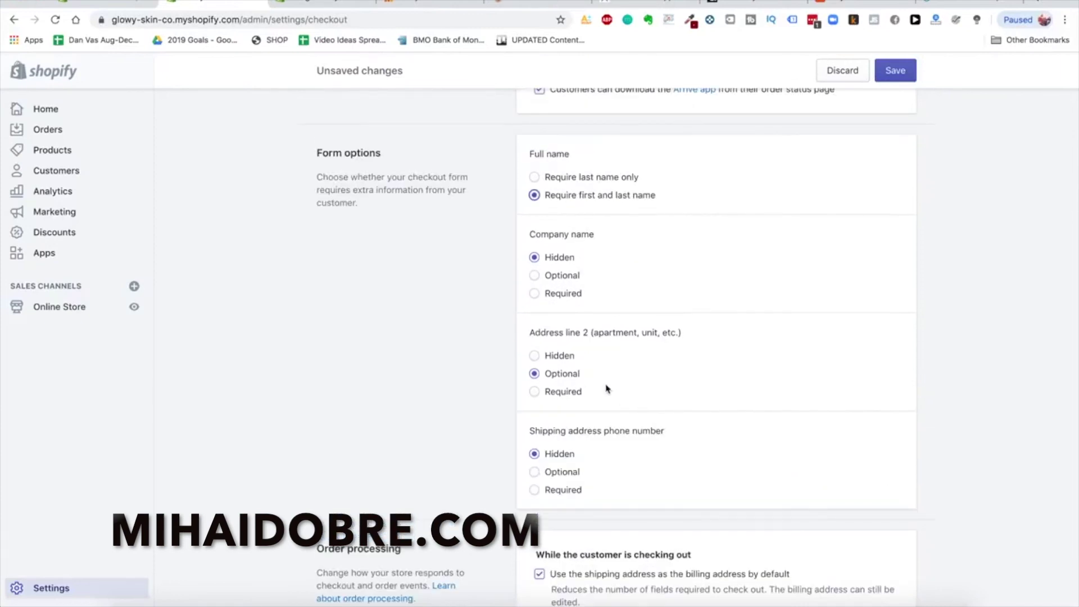
{"action": "scroll", "coordinate": [605, 385], "scroll_direction": "down", "scroll_amount": 3}
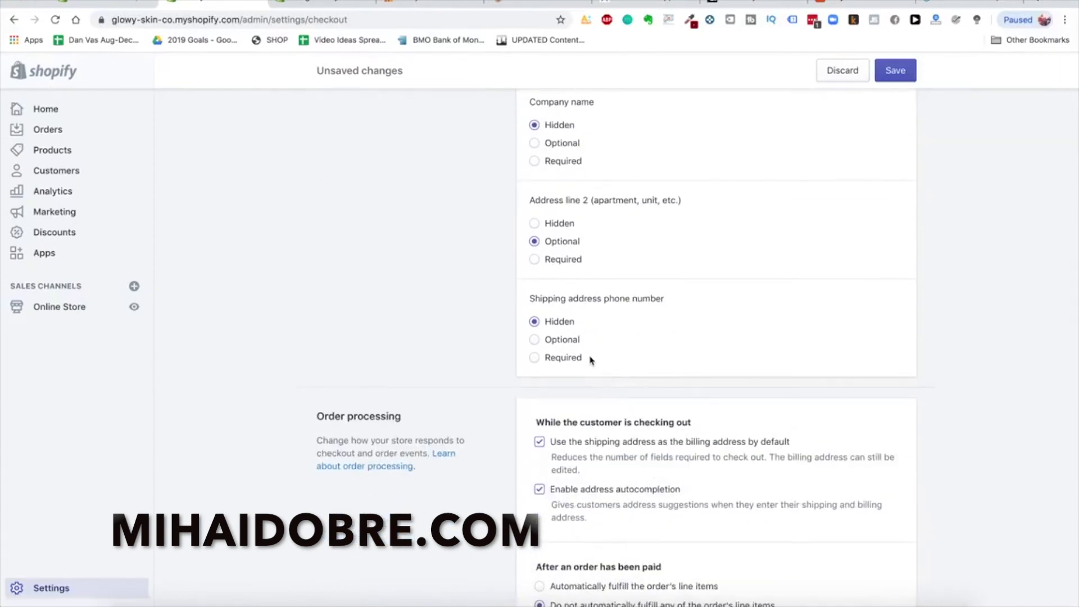
{"action": "scroll", "coordinate": [590, 356], "scroll_direction": "down", "scroll_amount": 4}
{"action": "scroll", "coordinate": [634, 311], "scroll_direction": "down", "scroll_amount": 1}
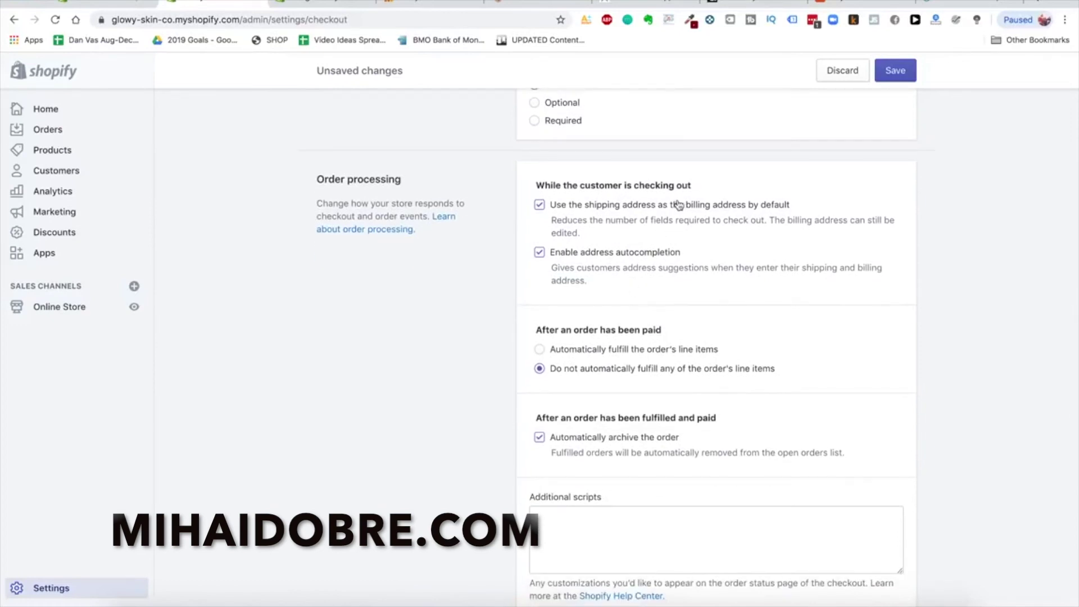
{"action": "scroll", "coordinate": [620, 246], "scroll_direction": "down", "scroll_amount": 1}
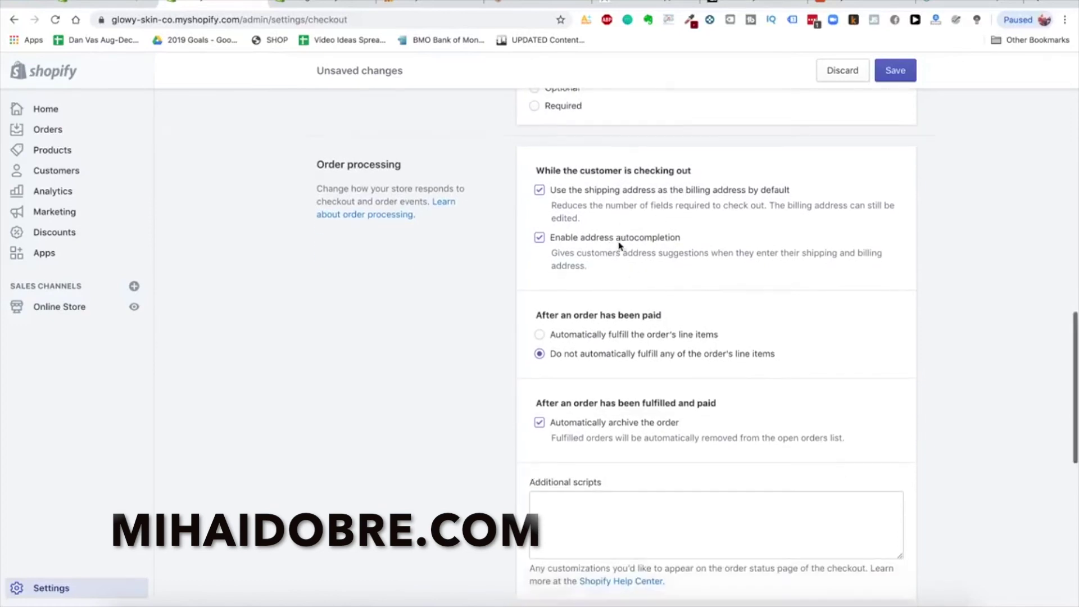
{"action": "scroll", "coordinate": [609, 236], "scroll_direction": "down", "scroll_amount": 1}
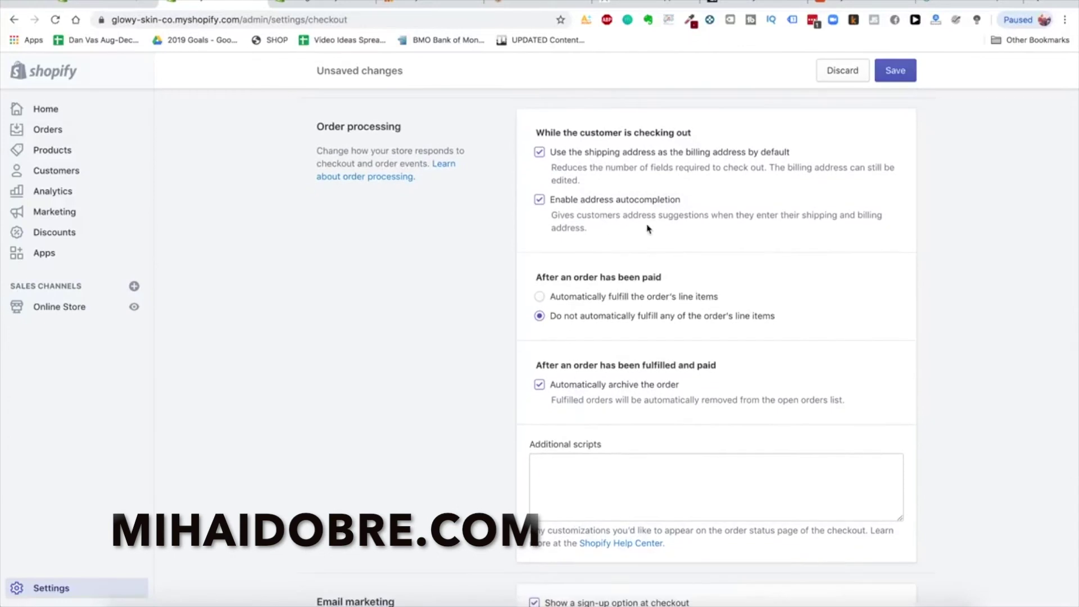
{"action": "scroll", "coordinate": [616, 263], "scroll_direction": "down", "scroll_amount": 3}
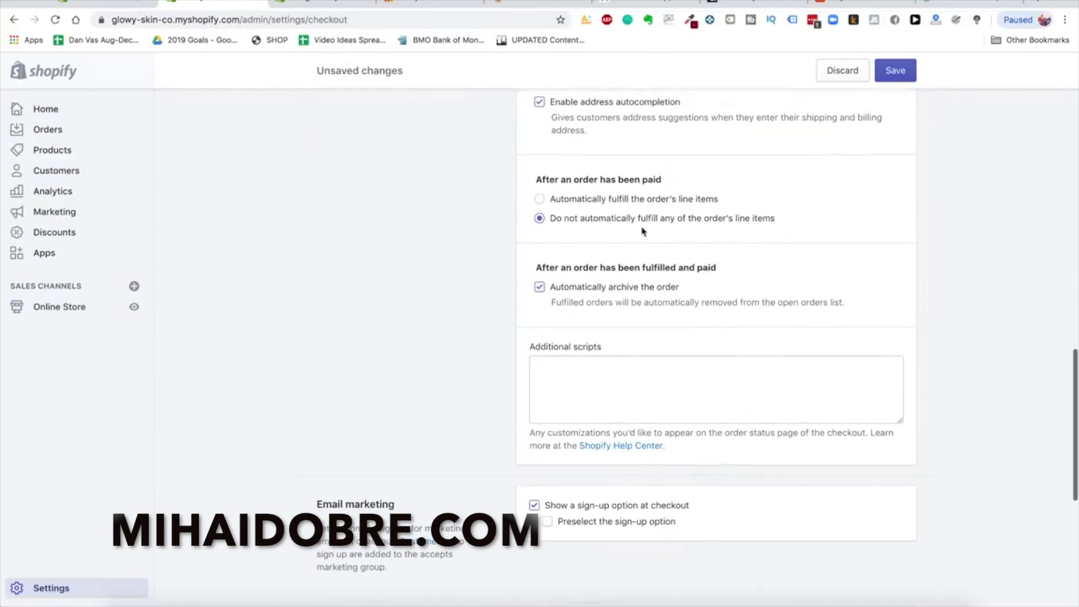
{"action": "scroll", "coordinate": [643, 231], "scroll_direction": "up", "scroll_amount": 1}
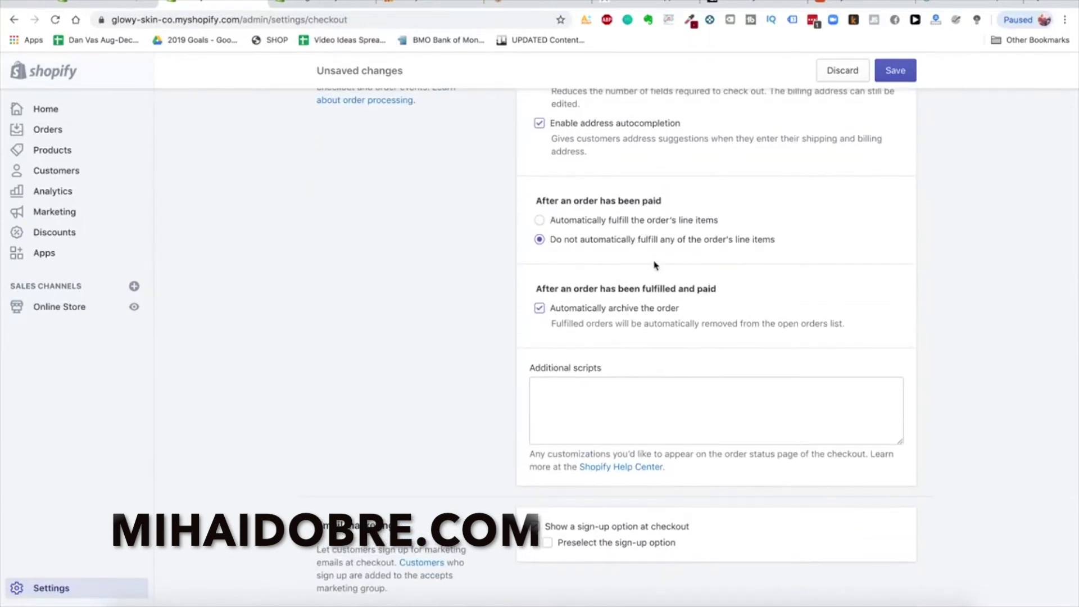
{"action": "scroll", "coordinate": [596, 303], "scroll_direction": "down", "scroll_amount": 2}
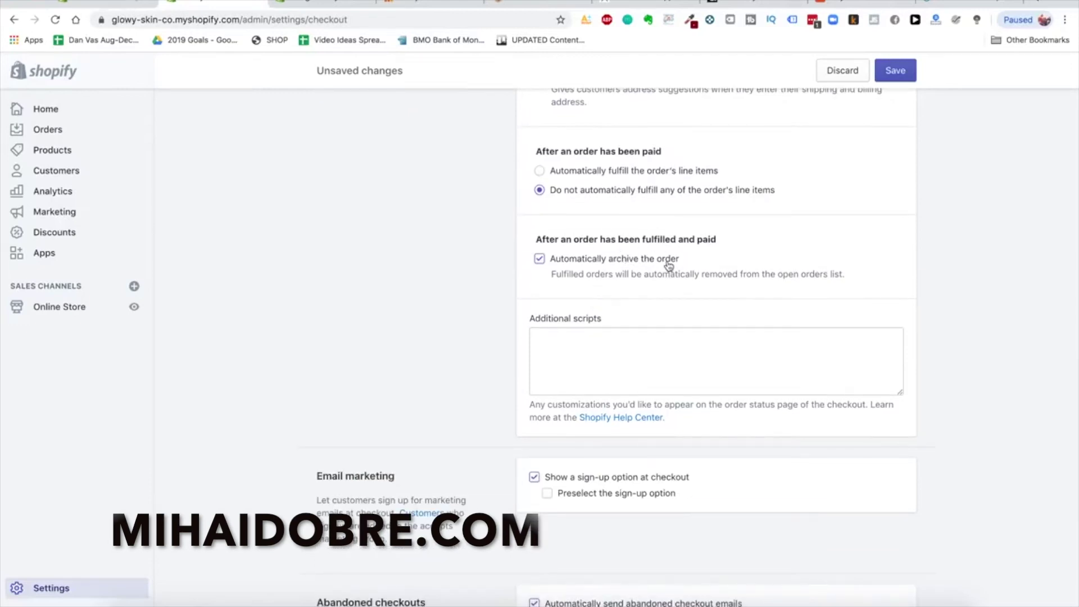
{"action": "scroll", "coordinate": [651, 285], "scroll_direction": "down", "scroll_amount": 9}
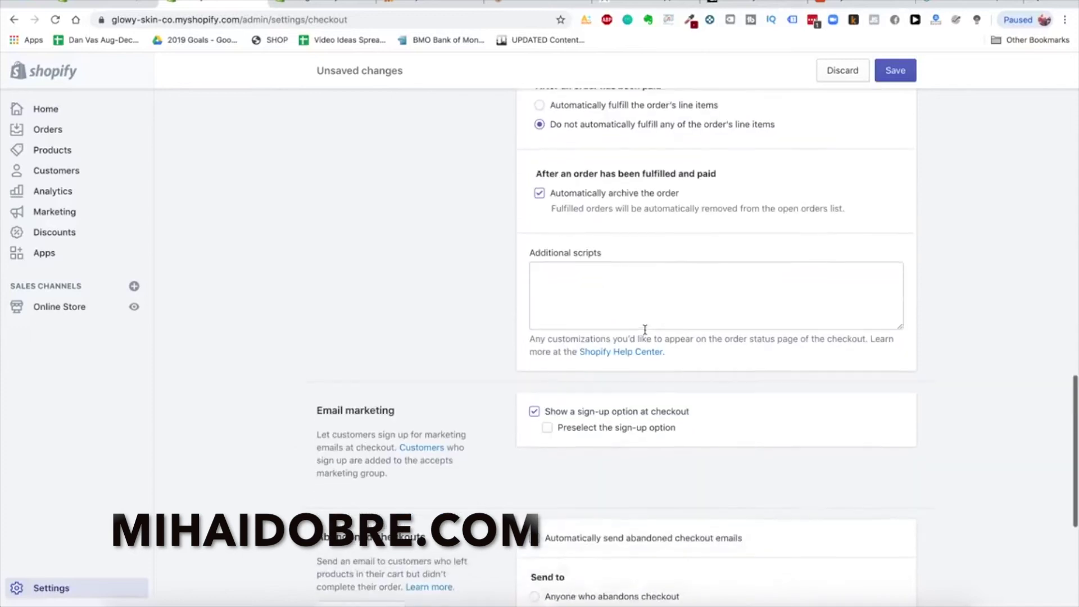
{"action": "left_click", "coordinate": [644, 261]}
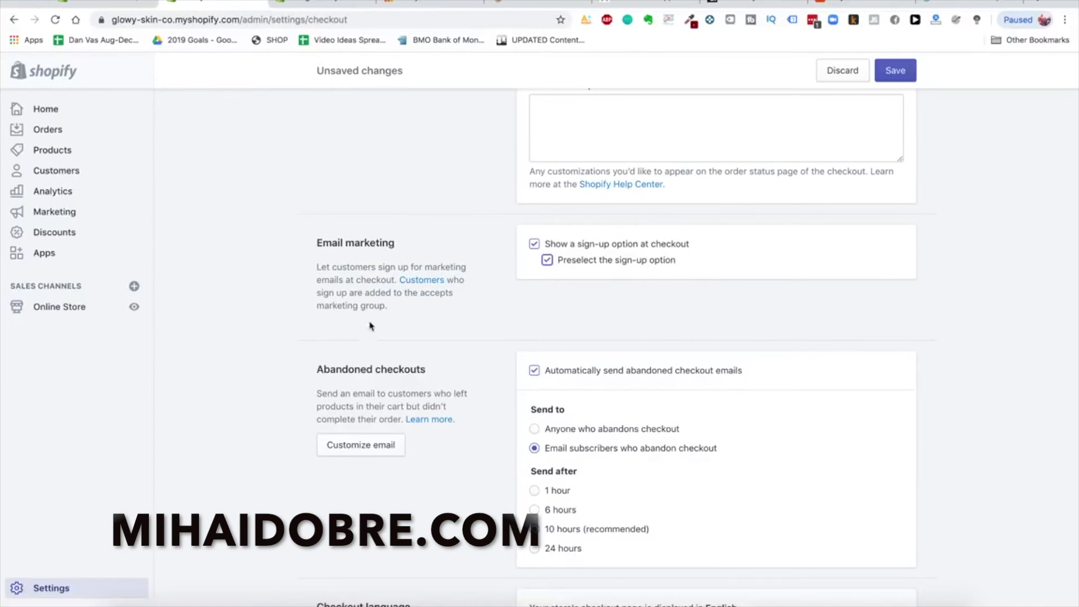
Turn off automatic abandoned checkout emails and save the checkout settings
{"action": "scroll", "coordinate": [662, 332], "scroll_direction": "down", "scroll_amount": 2}
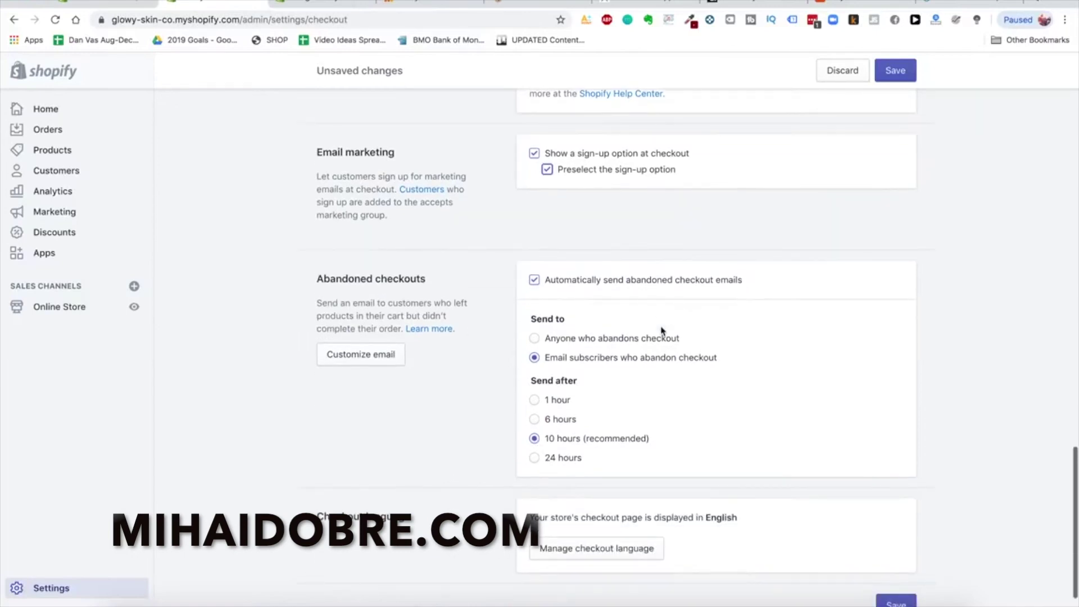
{"action": "scroll", "coordinate": [751, 224], "scroll_direction": "down", "scroll_amount": 1}
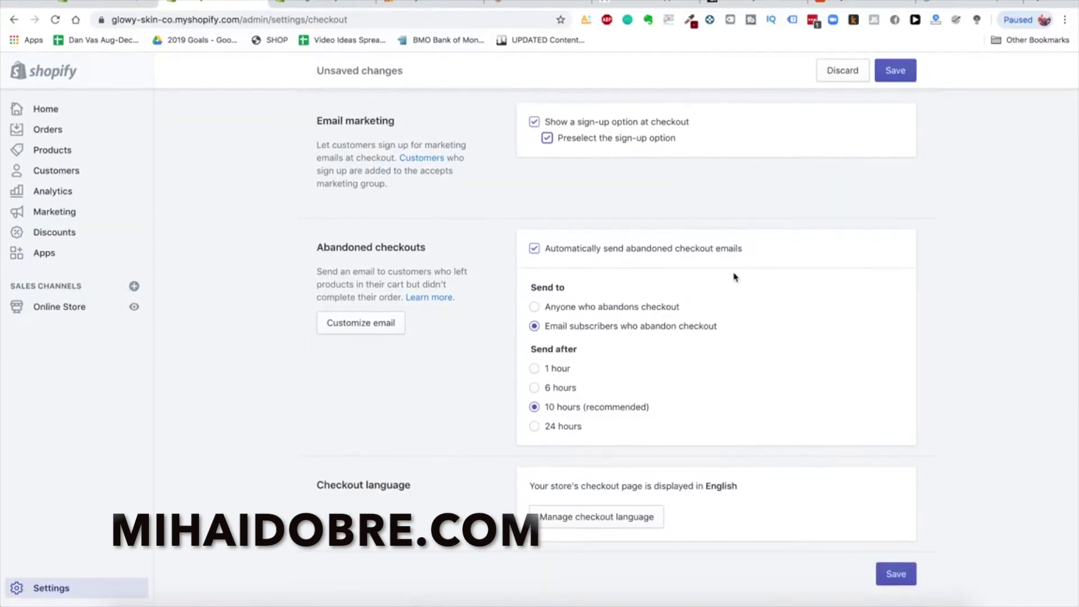
{"action": "left_click", "coordinate": [682, 250]}
{"action": "scroll", "coordinate": [797, 365], "scroll_direction": "up", "scroll_amount": 3}
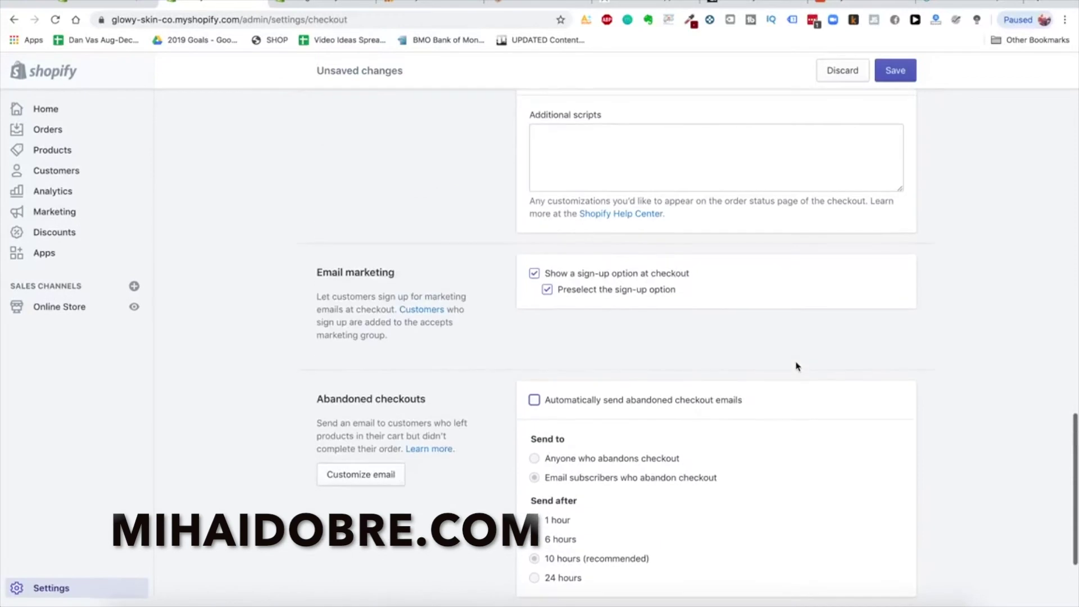
{"action": "scroll", "coordinate": [814, 181], "scroll_direction": "up", "scroll_amount": 12}
{"action": "left_click", "coordinate": [893, 68]}
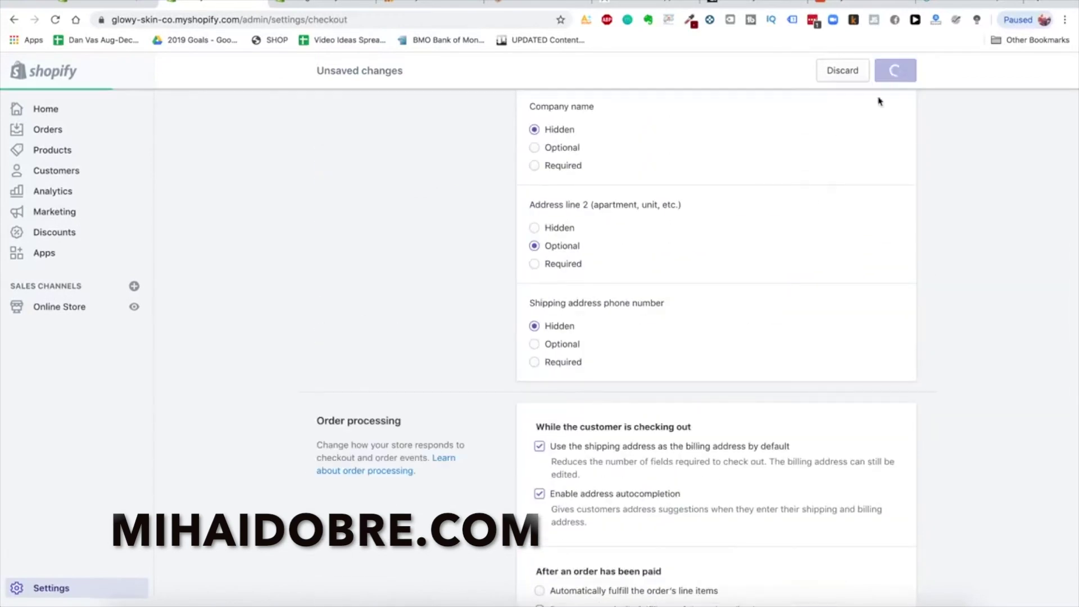
{"action": "scroll", "coordinate": [715, 323], "scroll_direction": "down", "scroll_amount": 9}
{"action": "scroll", "coordinate": [715, 322], "scroll_direction": "down", "scroll_amount": 6}
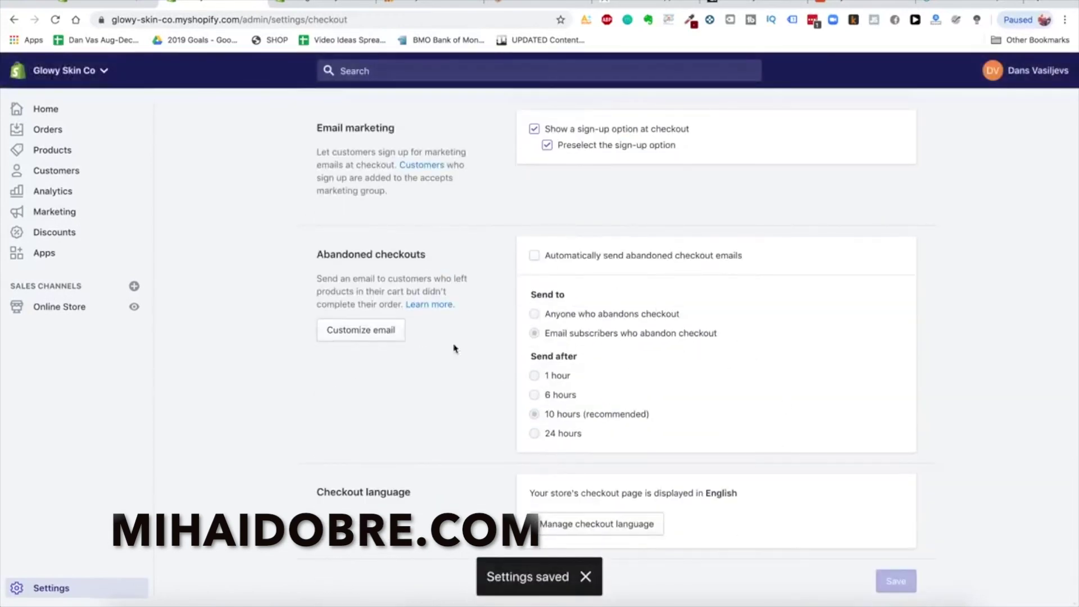
{"action": "scroll", "coordinate": [519, 307], "scroll_direction": "up", "scroll_amount": 20}
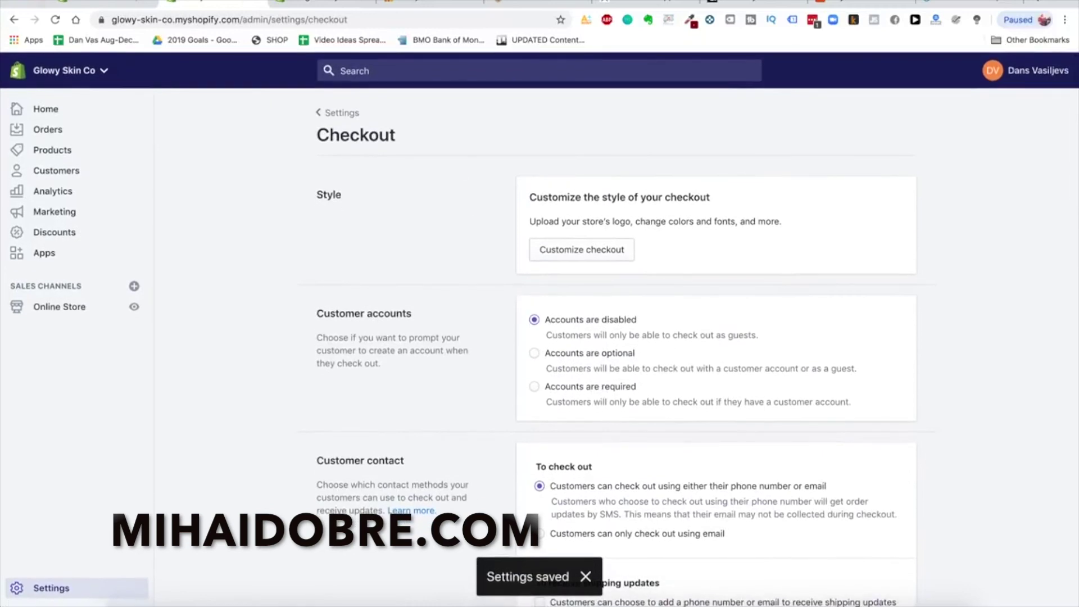
Search 'shopify plans' in a new tab and open Shopify's Pricing page
{"action": "left_click", "coordinate": [331, 118]}
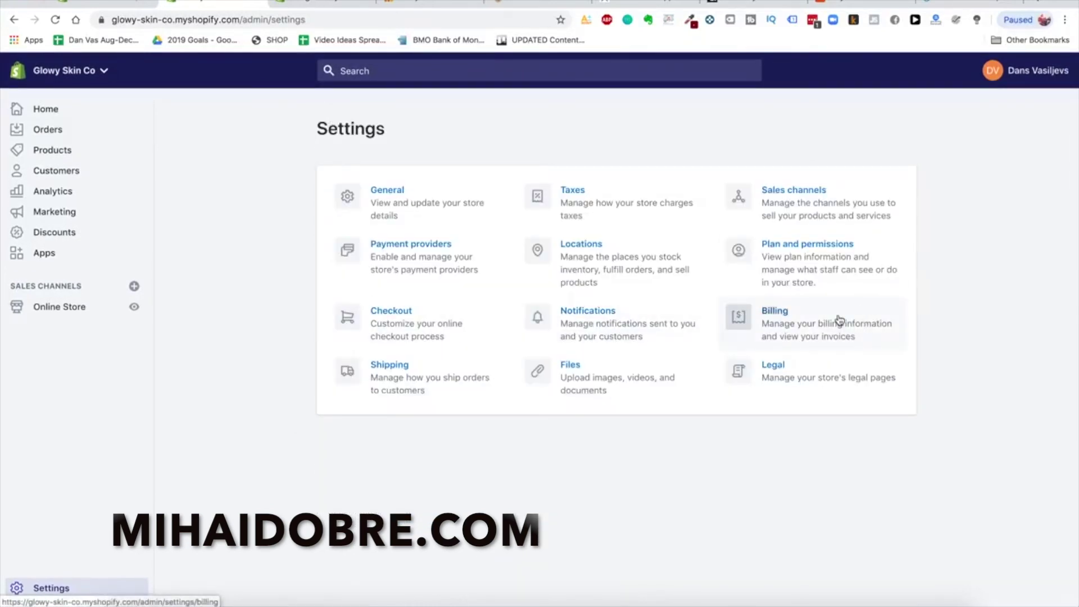
{"action": "left_click", "coordinate": [1038, 3]}
{"action": "type", "text": "shopify p"}
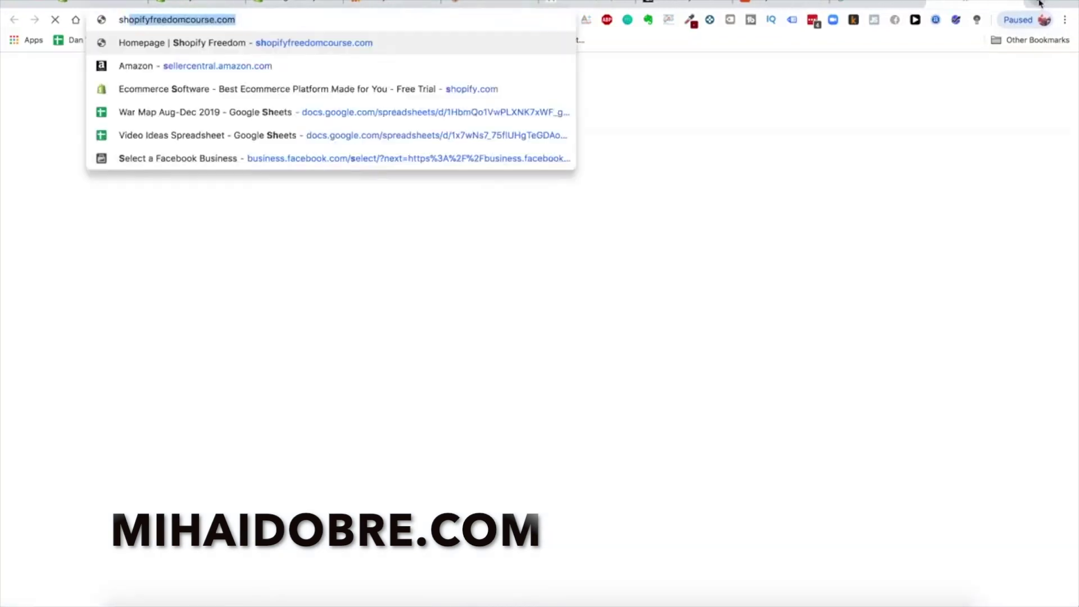
{"action": "type", "text": "lans"}
{"action": "key", "text": "Return"}
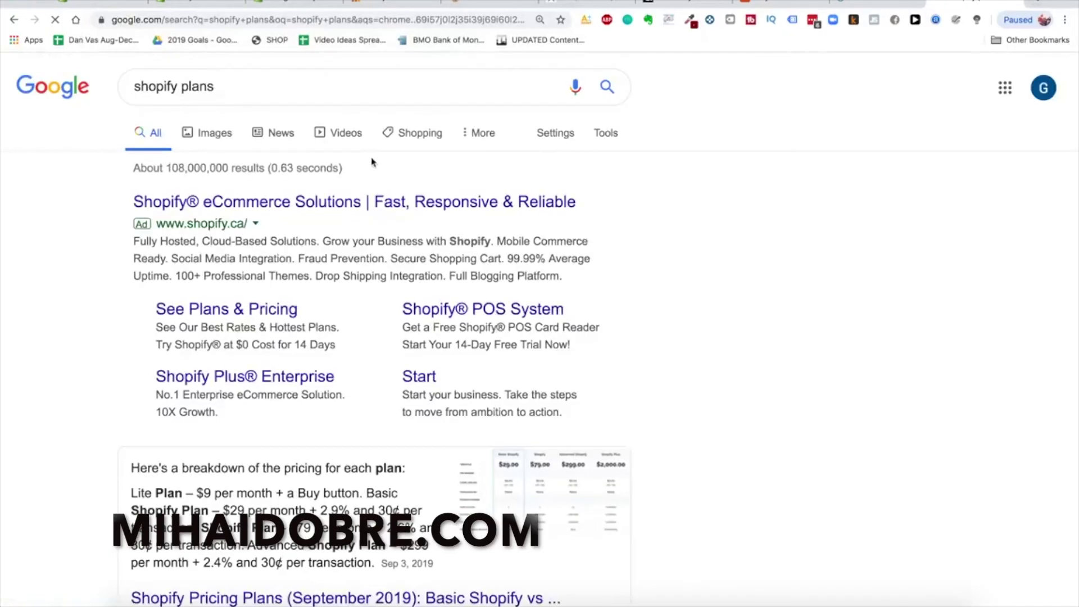
{"action": "scroll", "coordinate": [260, 480], "scroll_direction": "down", "scroll_amount": 1}
{"action": "scroll", "coordinate": [260, 480], "scroll_direction": "down", "scroll_amount": 5}
{"action": "left_click", "coordinate": [304, 387]}
Scroll the pricing table to compare the three plans' monthly prices and card rates
{"action": "scroll", "coordinate": [551, 345], "scroll_direction": "down", "scroll_amount": 4}
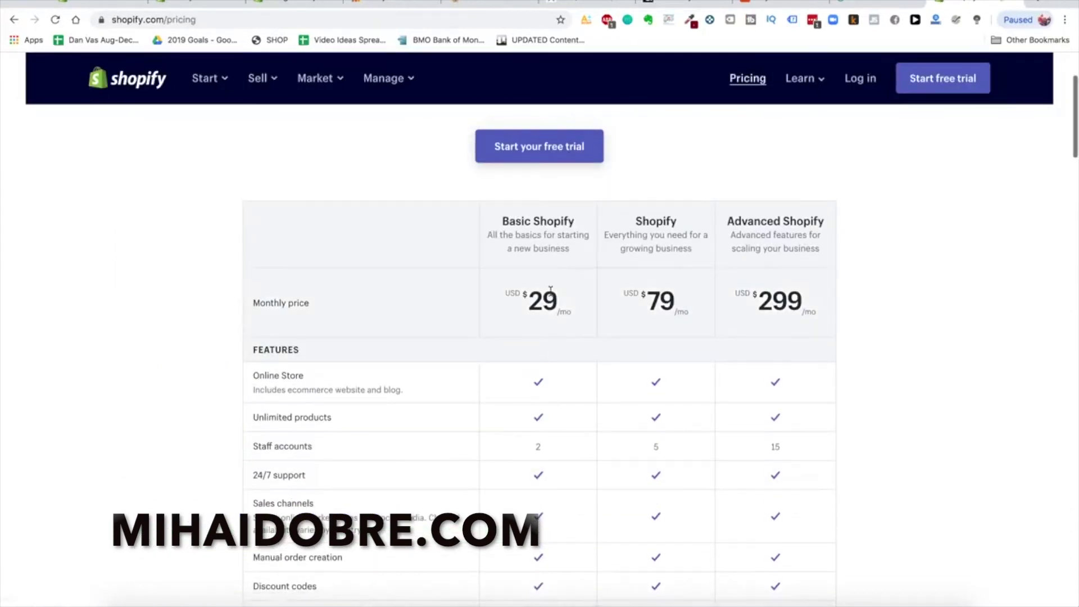
{"action": "scroll", "coordinate": [551, 291], "scroll_direction": "down", "scroll_amount": 1}
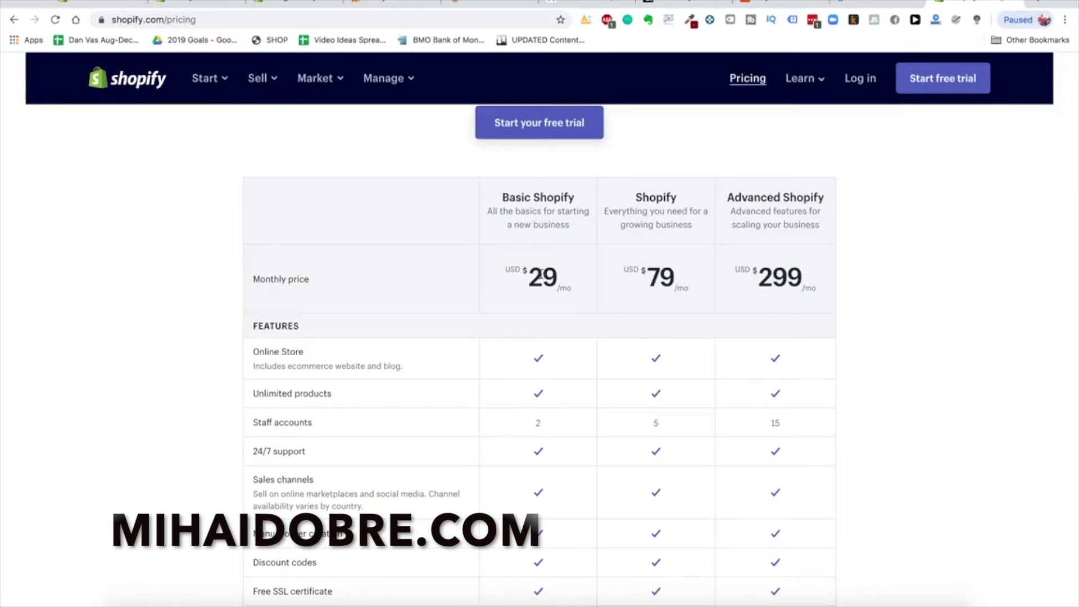
{"action": "scroll", "coordinate": [540, 275], "scroll_direction": "down", "scroll_amount": 3}
{"action": "scroll", "coordinate": [541, 277], "scroll_direction": "up", "scroll_amount": 2}
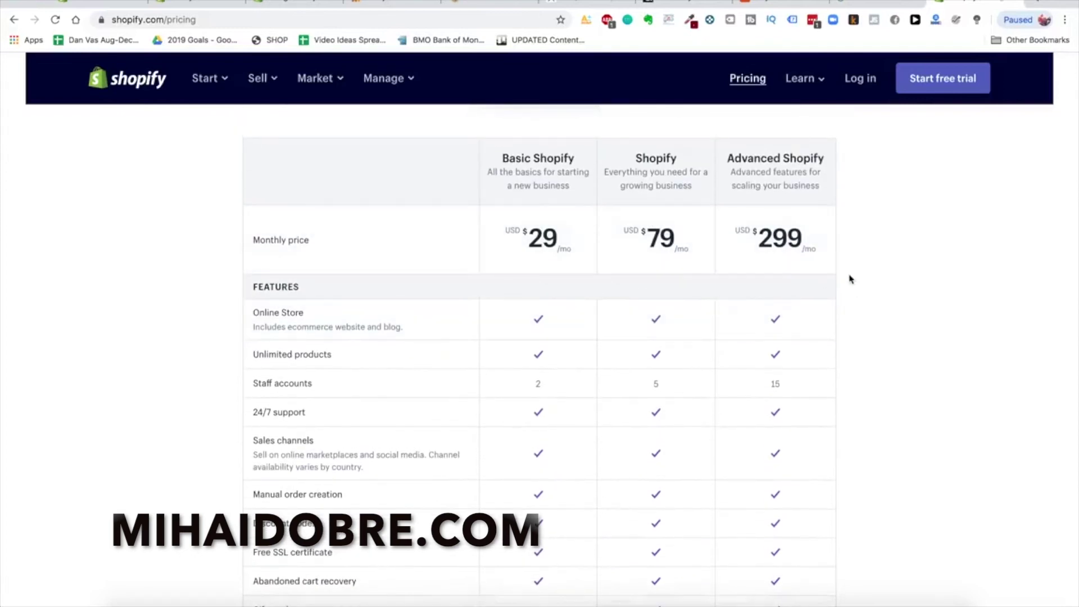
{"action": "scroll", "coordinate": [847, 233], "scroll_direction": "up", "scroll_amount": 1}
{"action": "scroll", "coordinate": [874, 290], "scroll_direction": "down", "scroll_amount": 2}
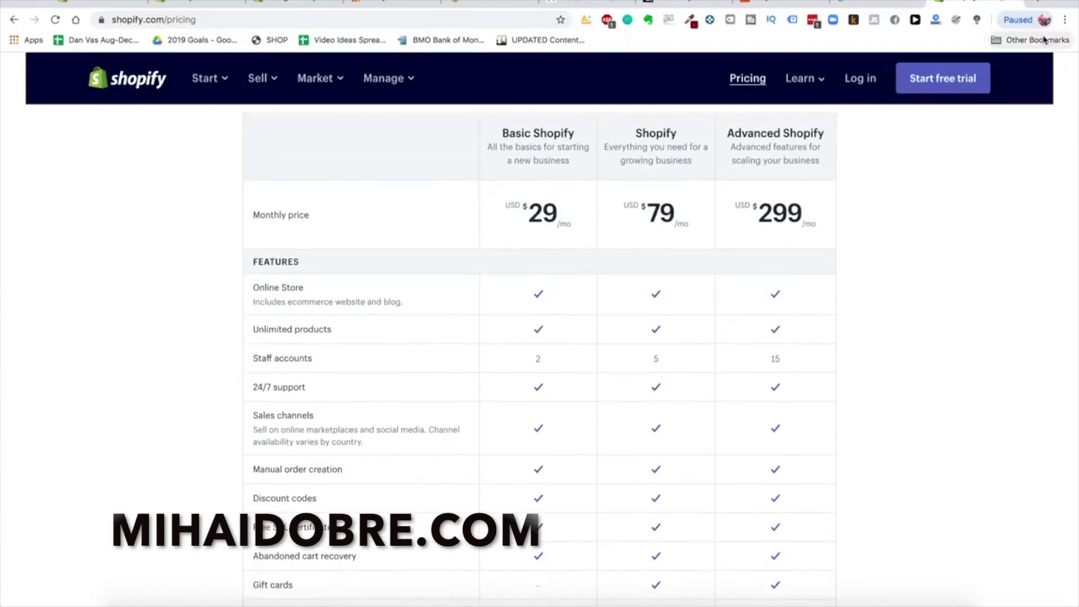
{"action": "scroll", "coordinate": [932, 325], "scroll_direction": "up", "scroll_amount": 1}
{"action": "scroll", "coordinate": [933, 326], "scroll_direction": "down", "scroll_amount": 4}
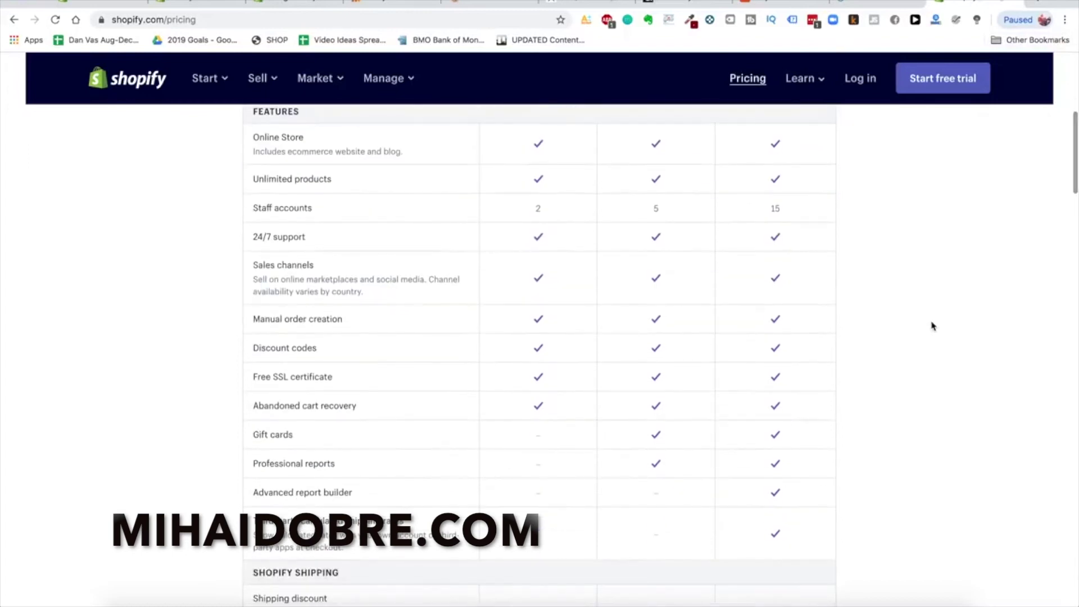
{"action": "scroll", "coordinate": [932, 326], "scroll_direction": "up", "scroll_amount": 3}
{"action": "scroll", "coordinate": [932, 326], "scroll_direction": "down", "scroll_amount": 7}
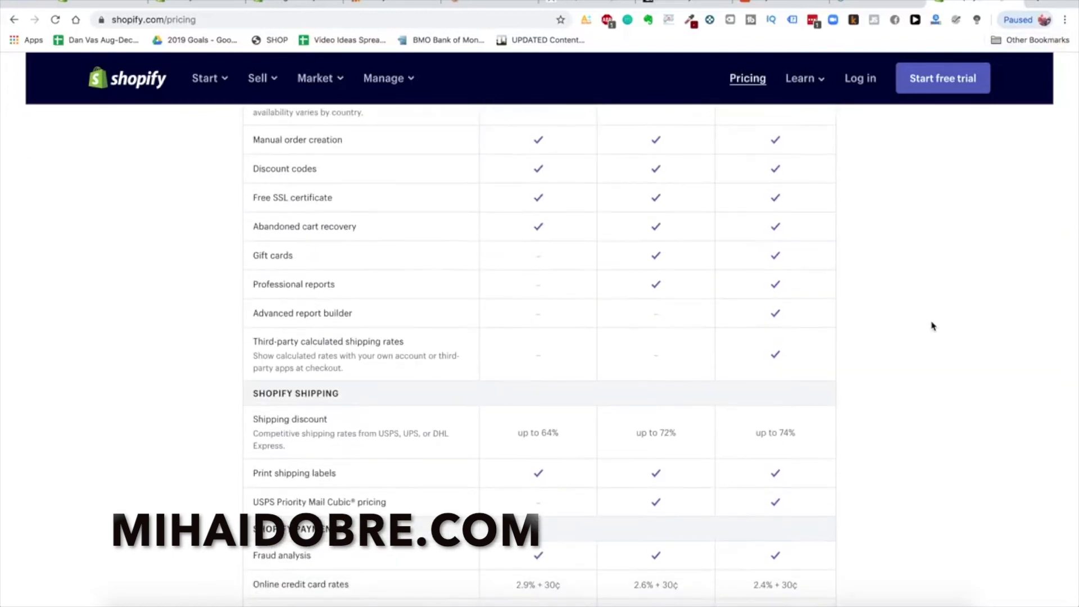
{"action": "scroll", "coordinate": [932, 325], "scroll_direction": "up", "scroll_amount": 1}
{"action": "scroll", "coordinate": [932, 326], "scroll_direction": "down", "scroll_amount": 3}
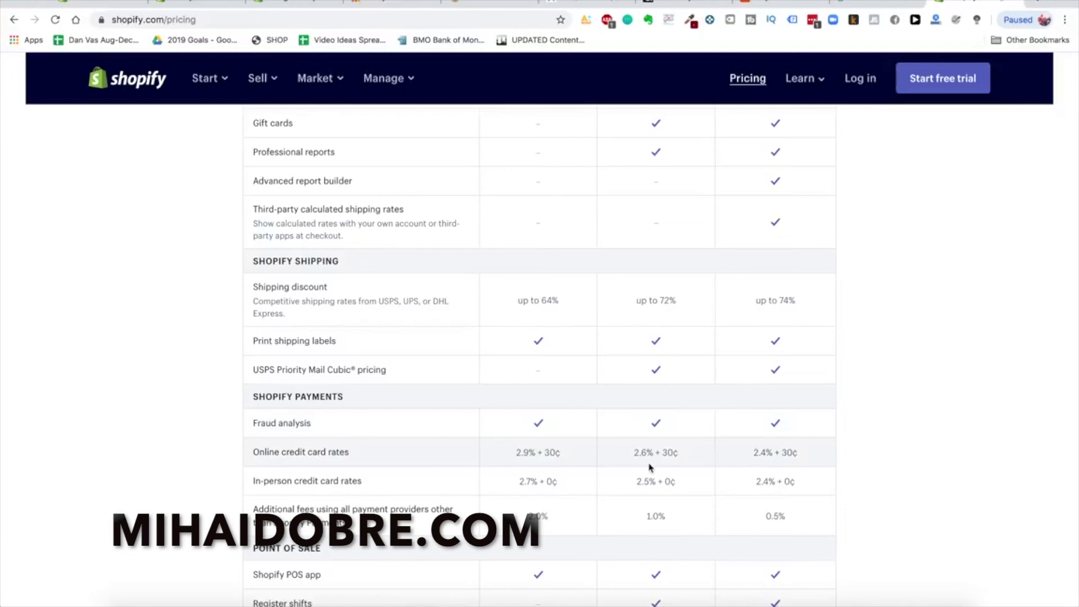
Highlight the 2.9% + 30¢ online card rate, then search 'shopify transaction calculator fees' in a new tab
{"action": "triple_click", "coordinate": [536, 453]}
{"action": "left_click", "coordinate": [653, 454]}
{"action": "left_click_drag", "start_coordinate": [517, 453], "coordinate": [575, 460]}
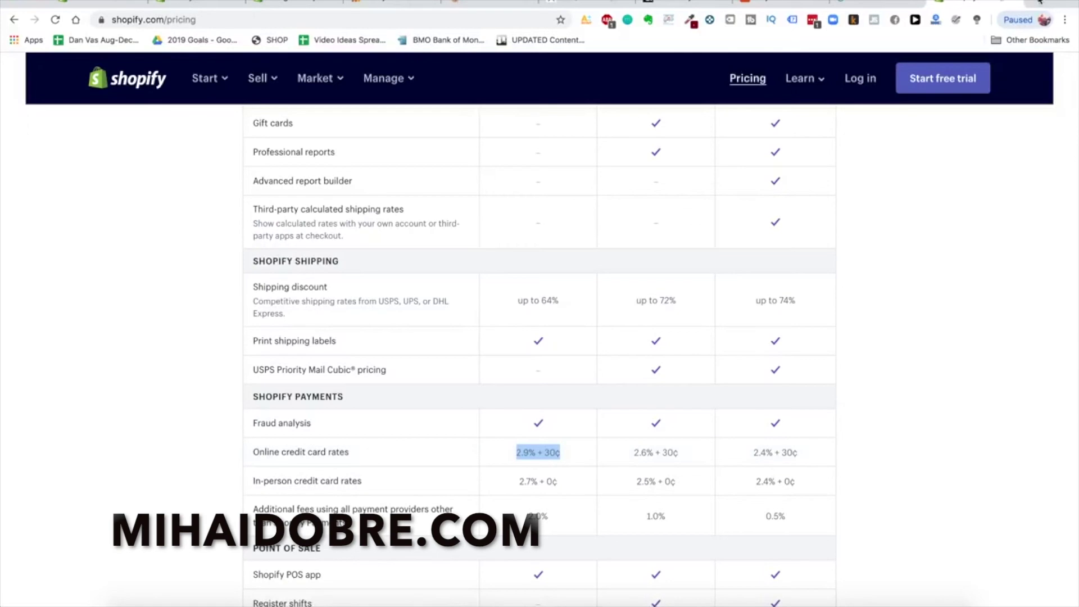
{"action": "key", "text": "ctrl+t"}
{"action": "type", "text": "shopify "}
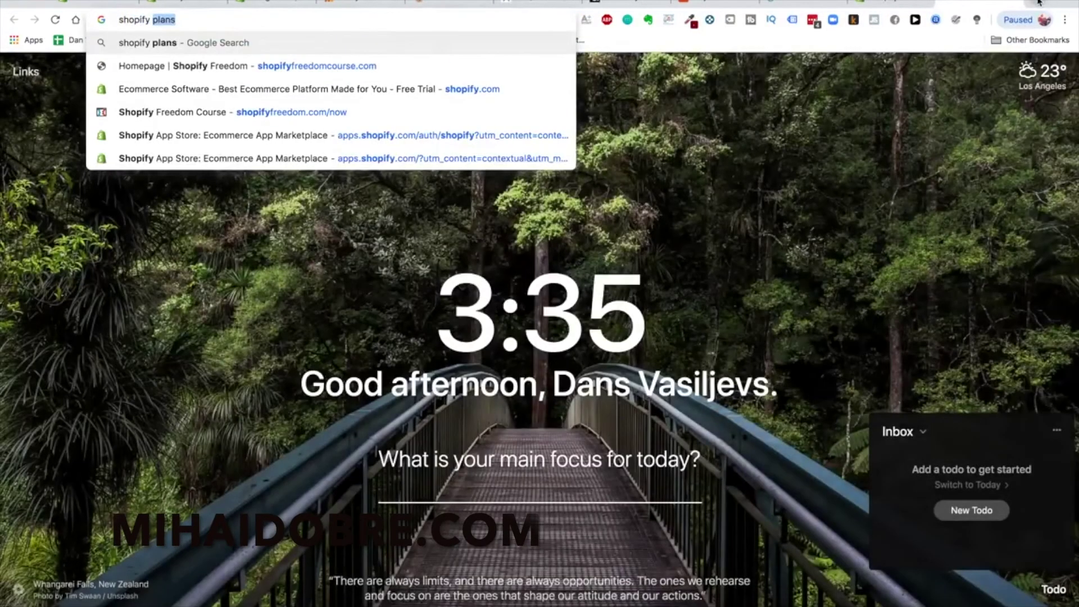
{"action": "type", "text": "transaction calculator fees"}
Open the ecommerce-platforms fee calculator and enter 50000 monthly revenue with monthly payments
{"action": "key", "text": "Return"}
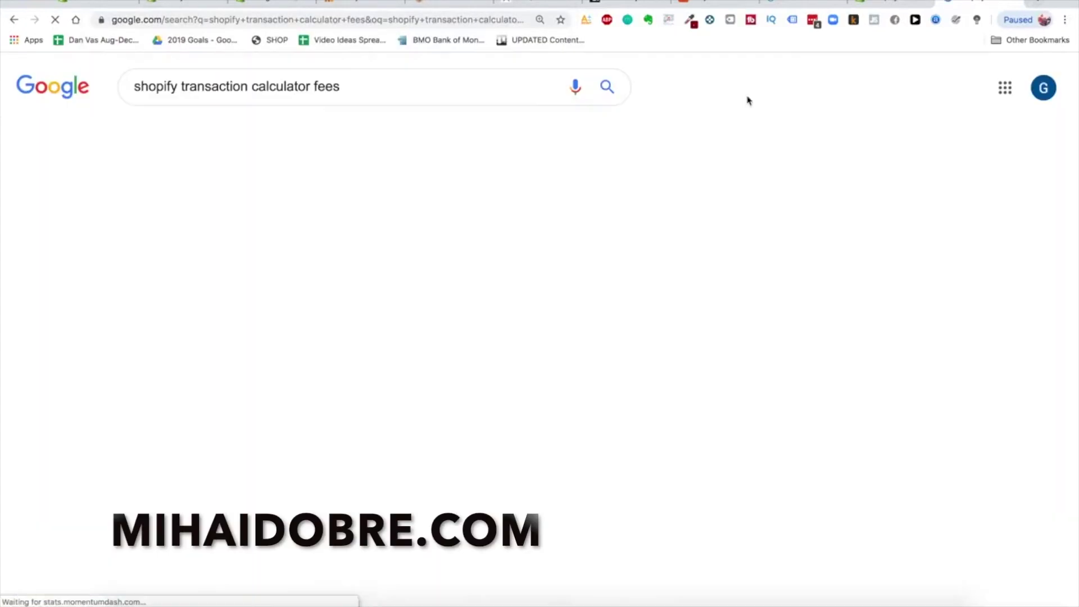
{"action": "left_click", "coordinate": [382, 344]}
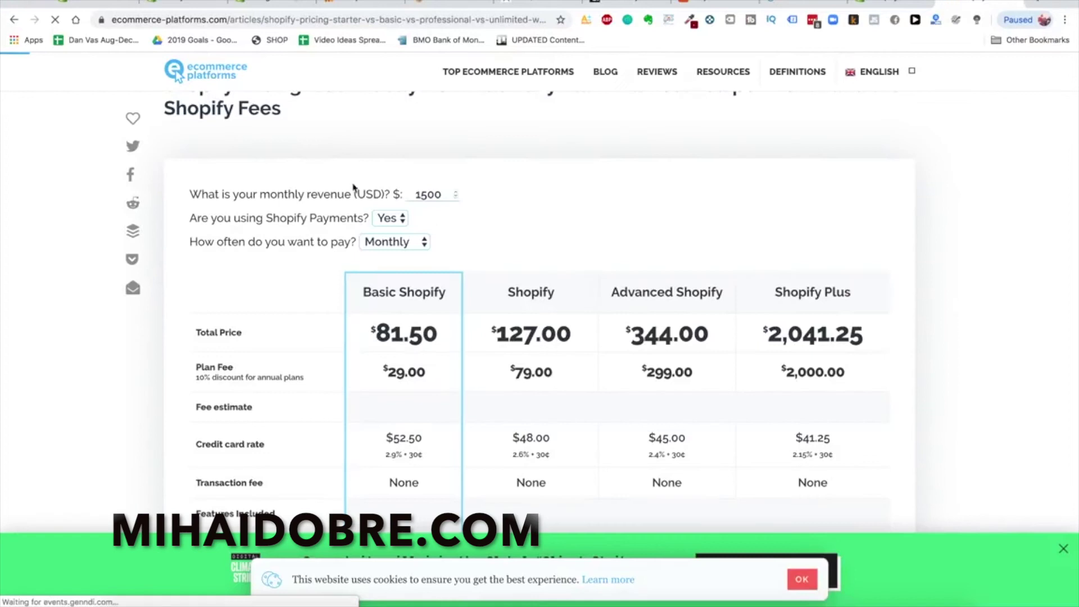
{"action": "double_click", "coordinate": [442, 187]}
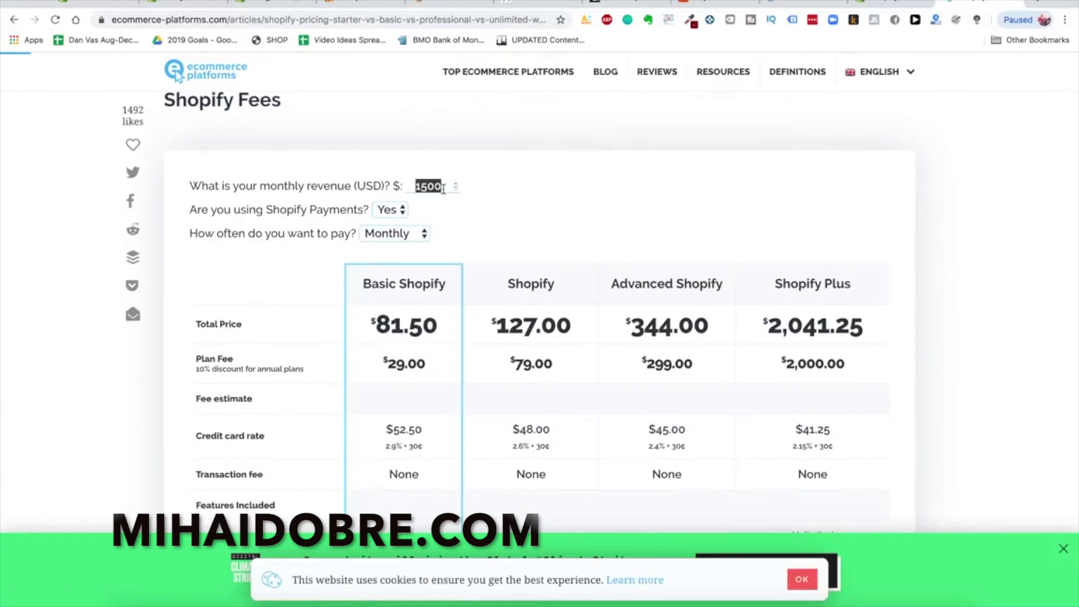
{"action": "type", "text": "50000"}
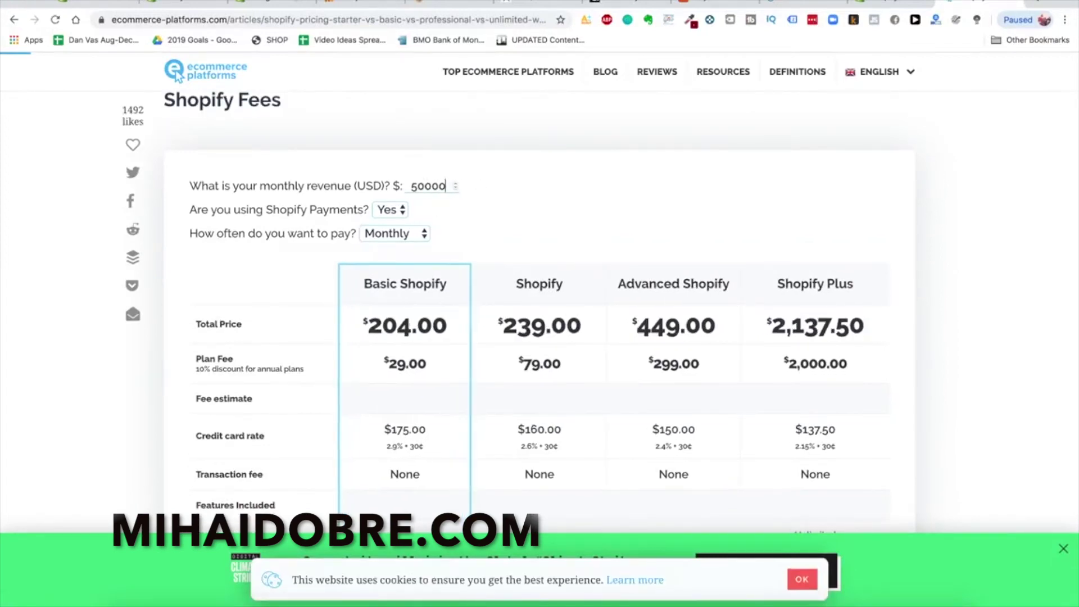
{"action": "left_click", "coordinate": [409, 241]}
{"action": "left_click", "coordinate": [414, 249]}
{"action": "left_click", "coordinate": [414, 236]}
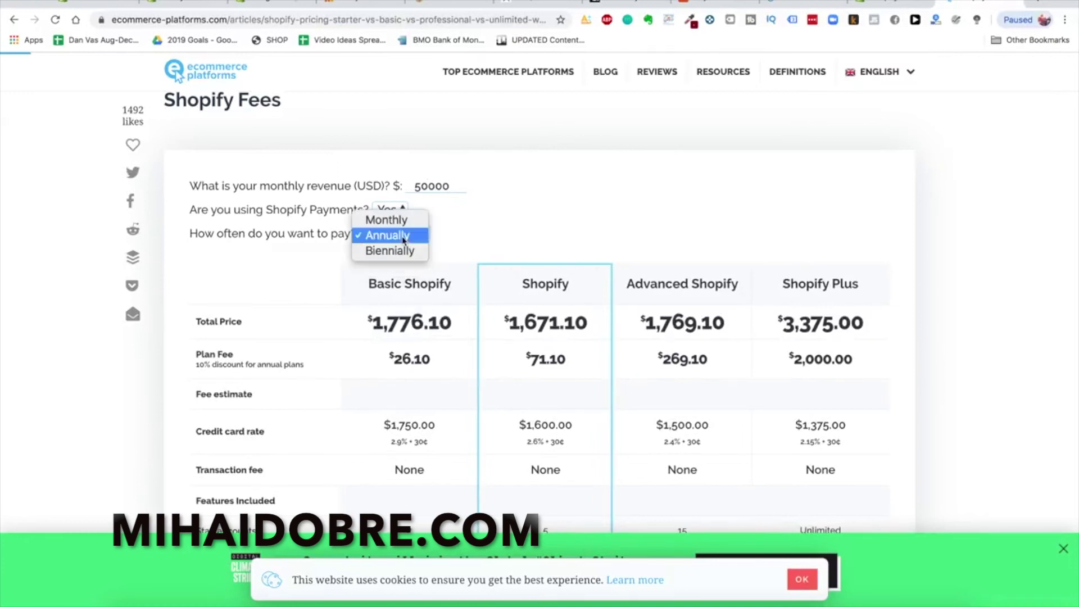
{"action": "left_click", "coordinate": [416, 218]}
Recalculate the Shopify plan costs at 10000 monthly revenue
{"action": "scroll", "coordinate": [612, 193], "scroll_direction": "down", "scroll_amount": 2}
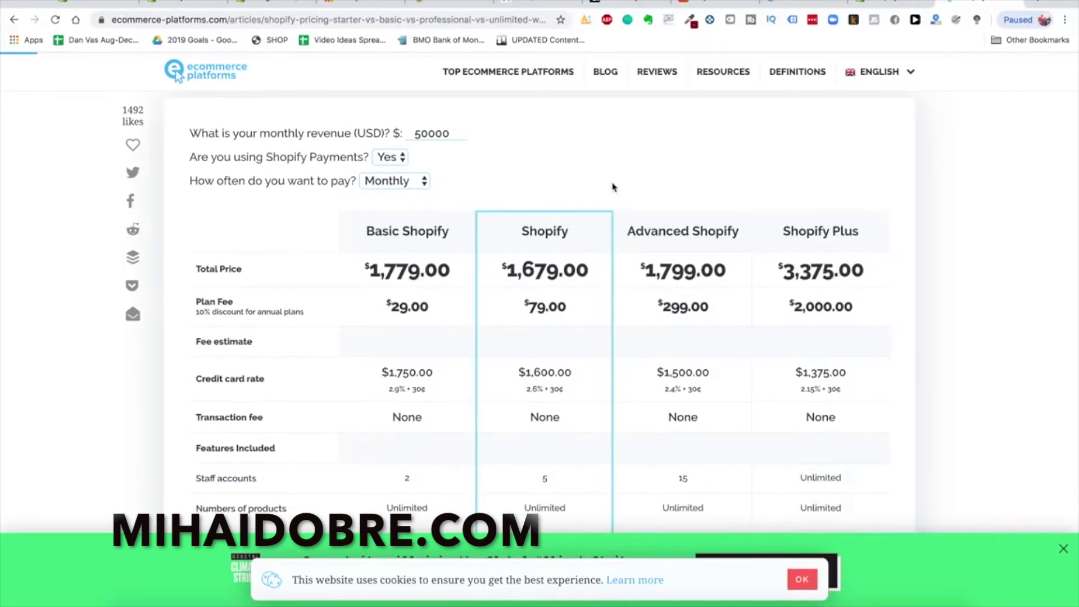
{"action": "scroll", "coordinate": [612, 191], "scroll_direction": "down", "scroll_amount": 1}
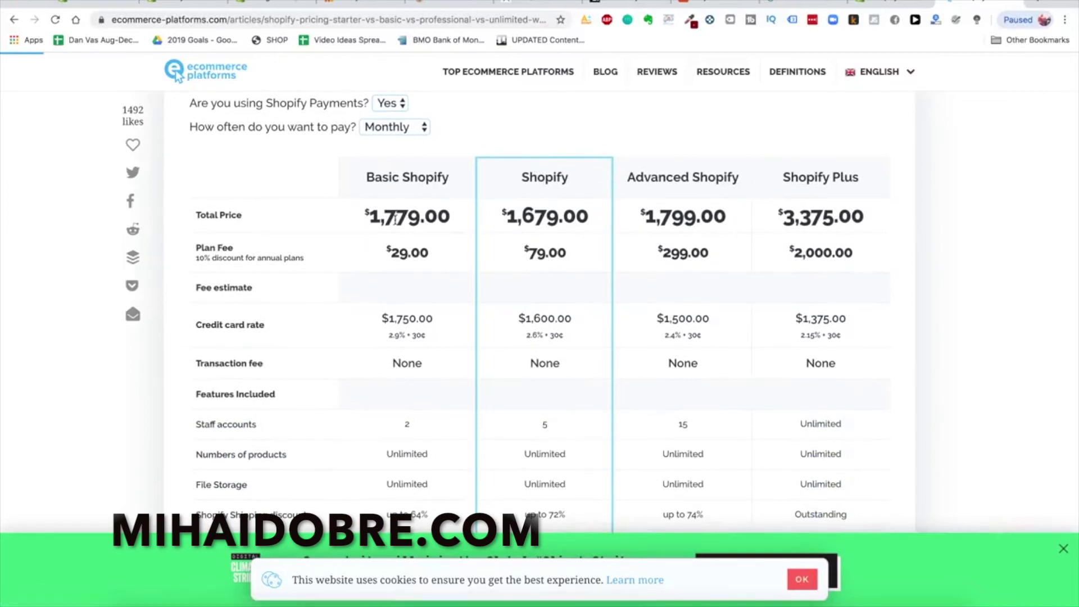
{"action": "scroll", "coordinate": [318, 124], "scroll_direction": "up", "scroll_amount": 1}
{"action": "double_click", "coordinate": [431, 128]}
{"action": "type", "text": "10000"}
{"action": "left_click", "coordinate": [512, 144]}
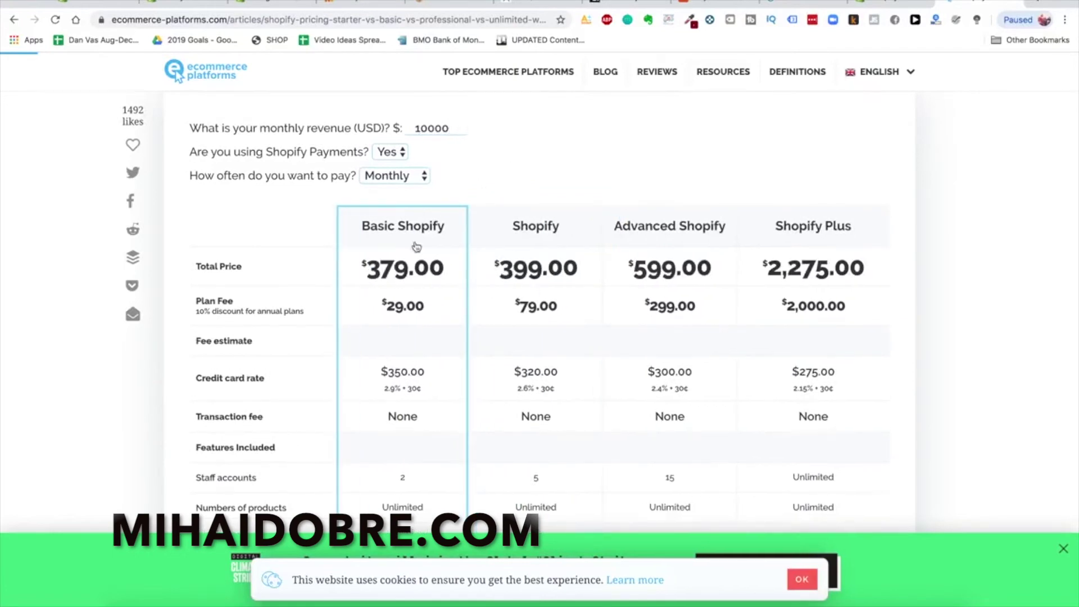
Recalculate at 200000 monthly revenue, where Advanced Shopify comes out cheapest
{"action": "double_click", "coordinate": [432, 128]}
{"action": "type", "text": "200000"}
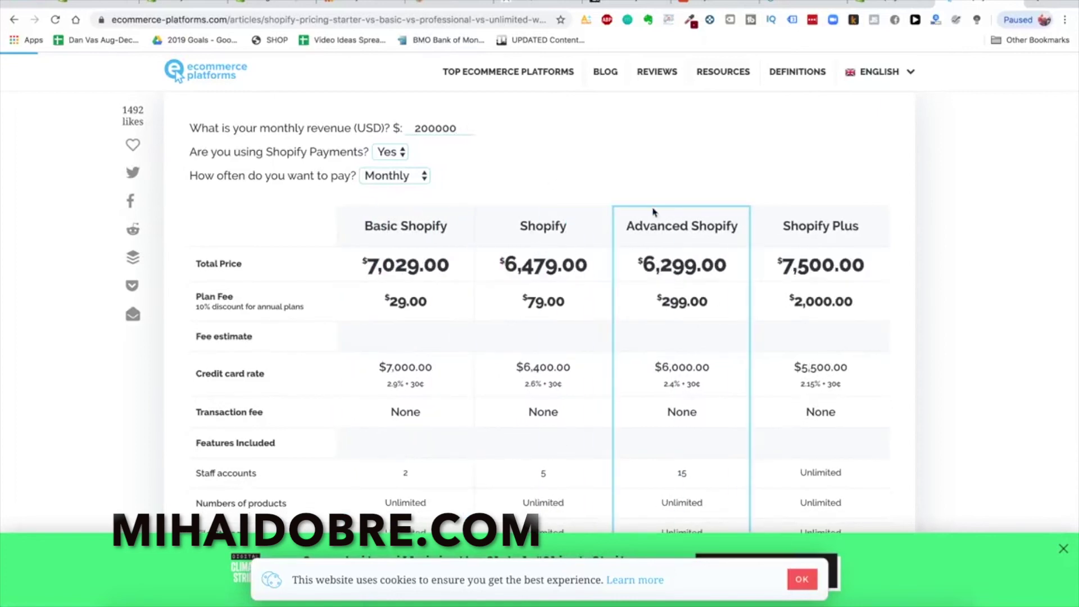
{"action": "scroll", "coordinate": [670, 330], "scroll_direction": "up", "scroll_amount": 1}
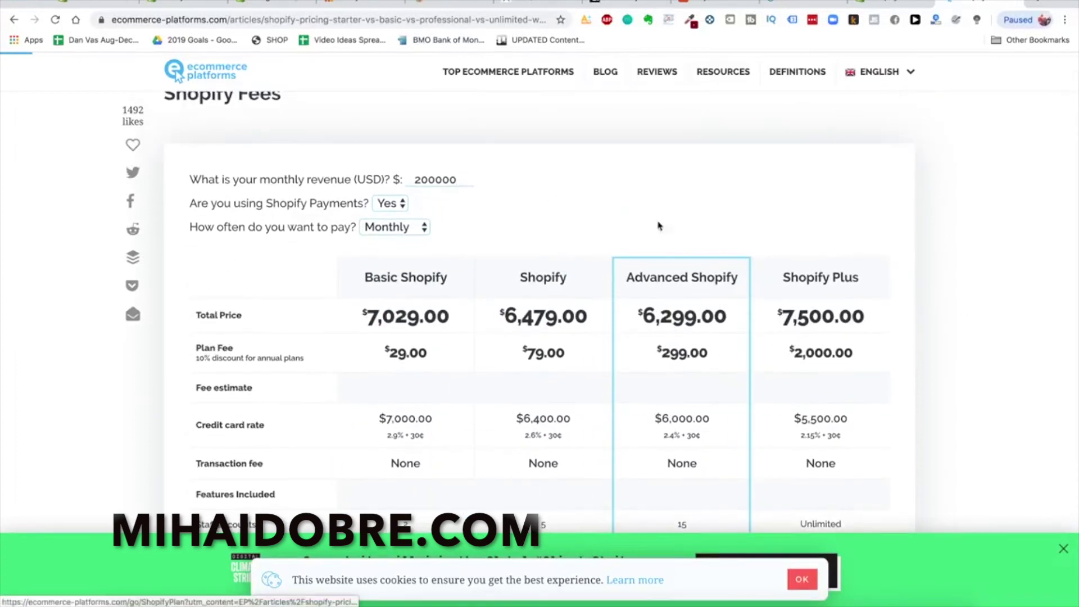
{"action": "scroll", "coordinate": [557, 316], "scroll_direction": "down", "scroll_amount": 5}
{"action": "scroll", "coordinate": [558, 316], "scroll_direction": "up", "scroll_amount": 6}
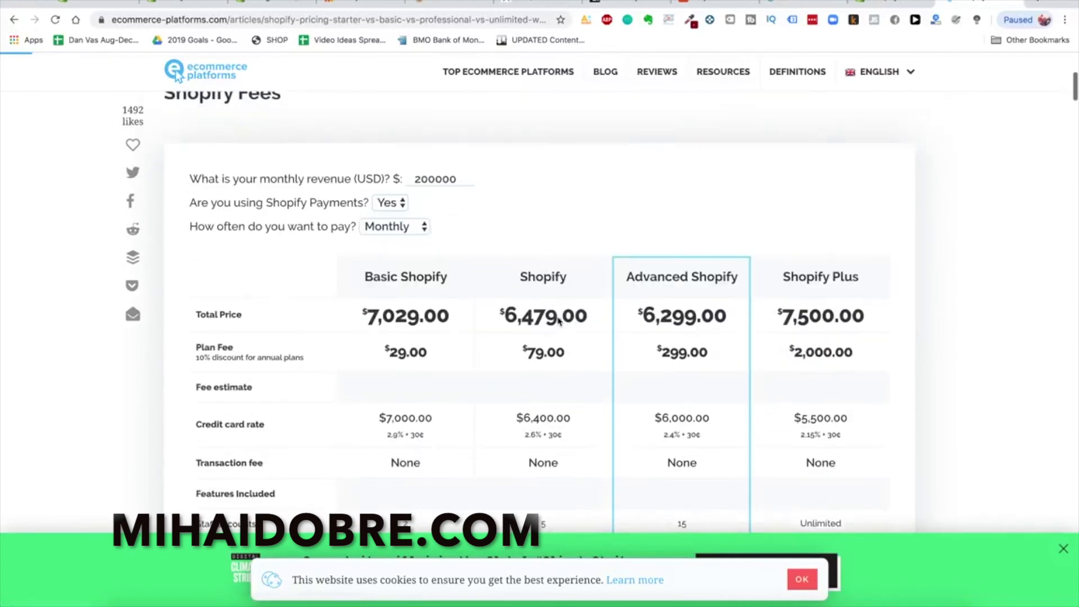
{"action": "double_click", "coordinate": [428, 192]}
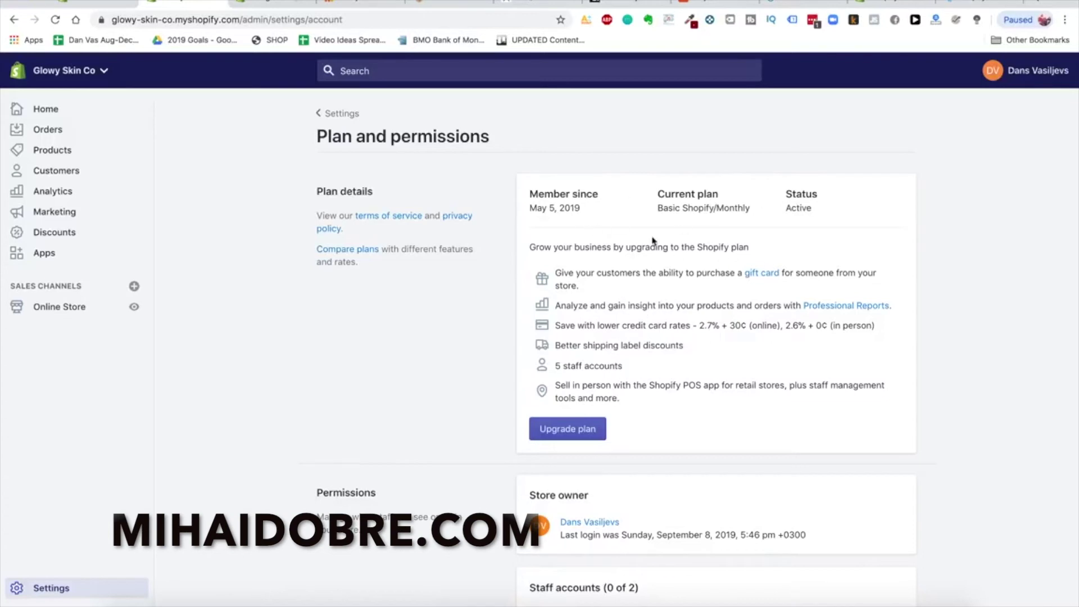
Check the Basic Shopify monthly plan and its staff account limits, then go back to Settings
{"action": "scroll", "coordinate": [650, 320], "scroll_direction": "down", "scroll_amount": 4}
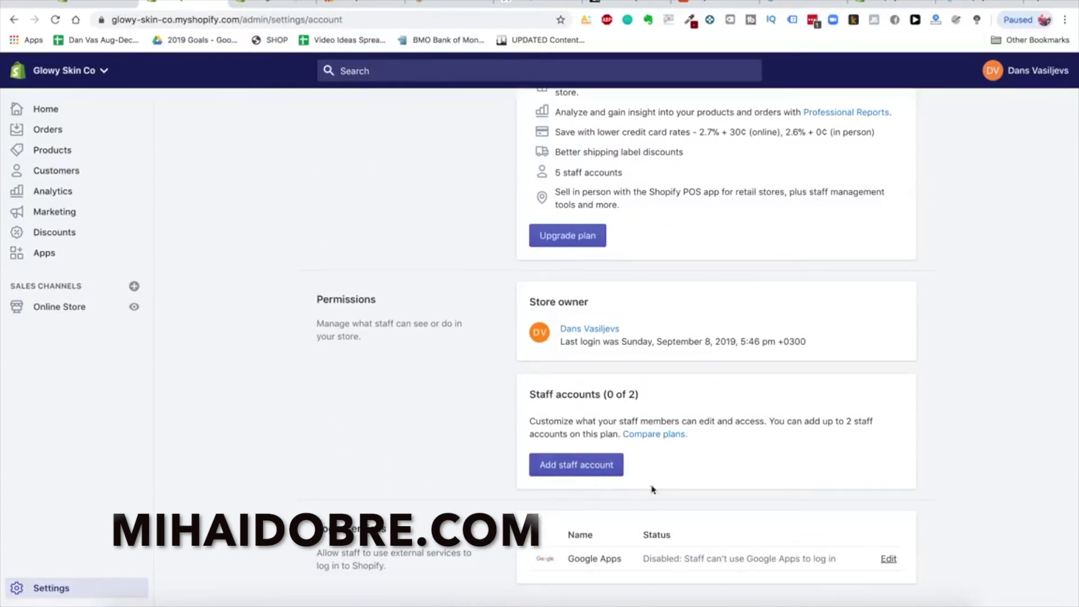
{"action": "left_click", "coordinate": [604, 468]}
{"action": "left_click", "coordinate": [340, 121]}
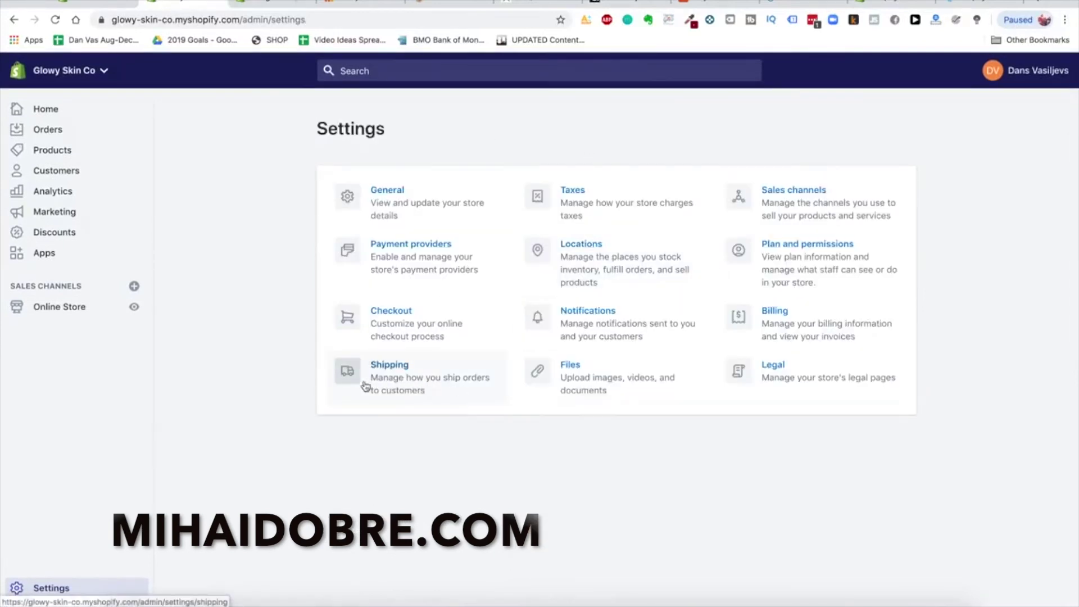
From the empty Shipping settings page, begin a new shipping zone
{"action": "left_click", "coordinate": [387, 382]}
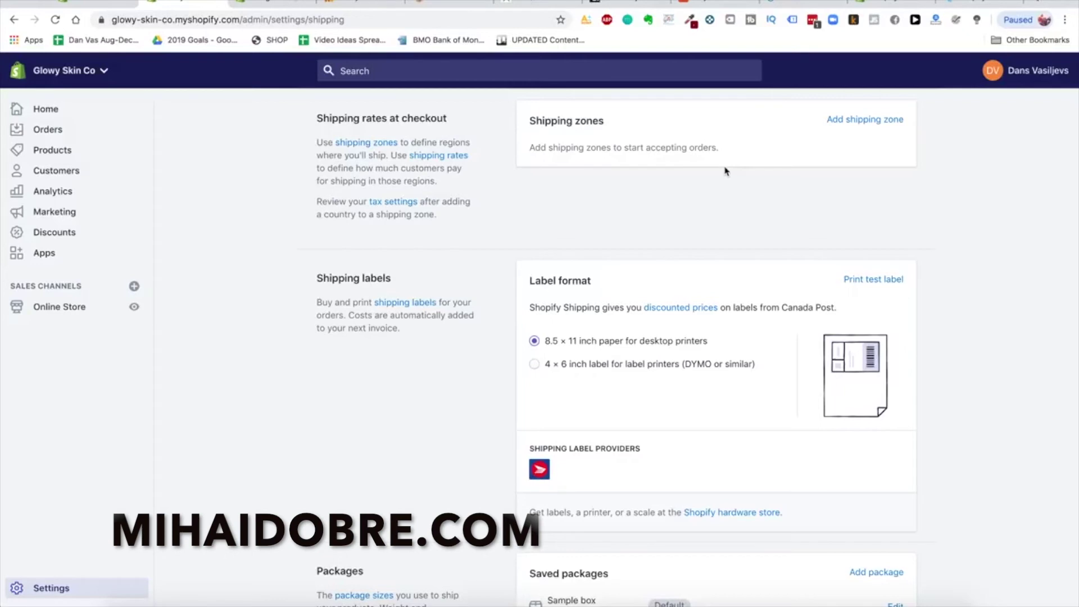
{"action": "left_click", "coordinate": [838, 122]}
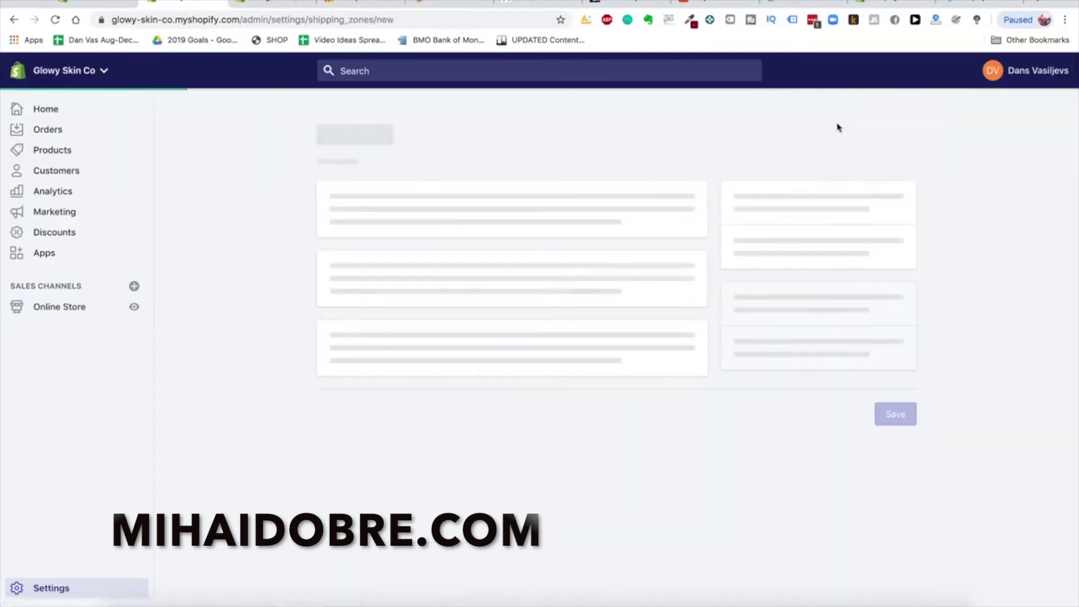
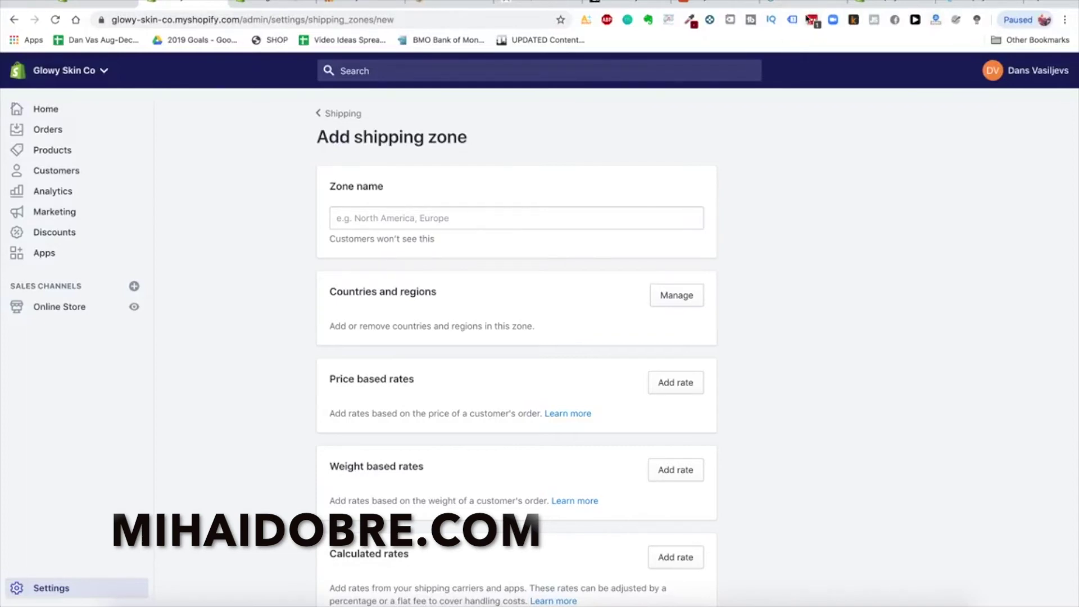
Switch to the HeySilkySkin store and open its Laser Hair Removal Handset product page
{"action": "left_click", "coordinate": [457, 5]}
{"action": "left_click", "coordinate": [682, 282]}
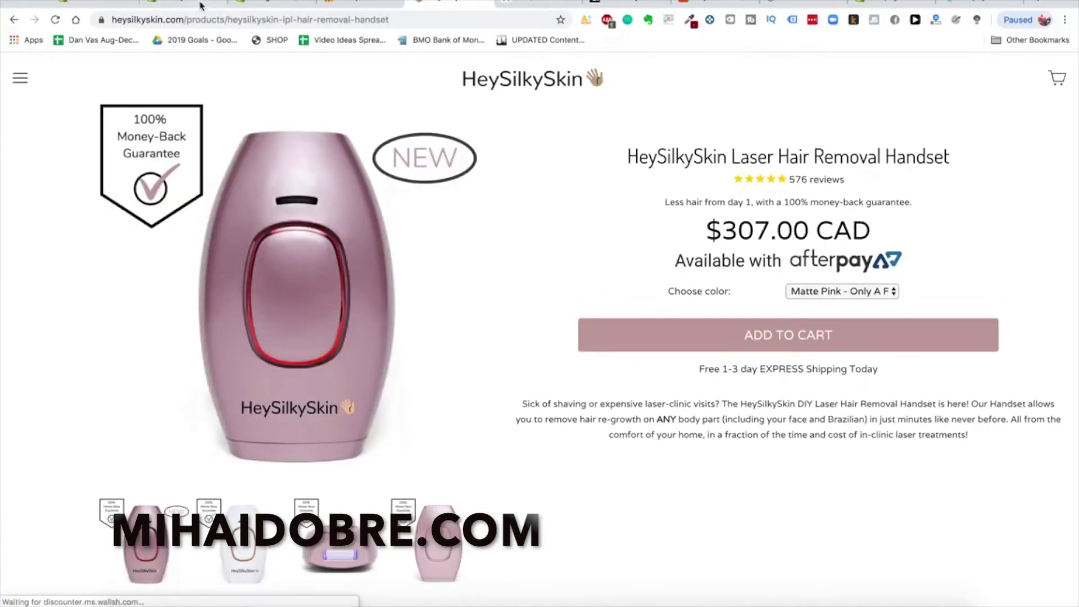
Highlight the handset's $307.00 CAD price, then go back to the Shopify shipping zone form
{"action": "left_click_drag", "start_coordinate": [711, 242], "coordinate": [876, 241]}
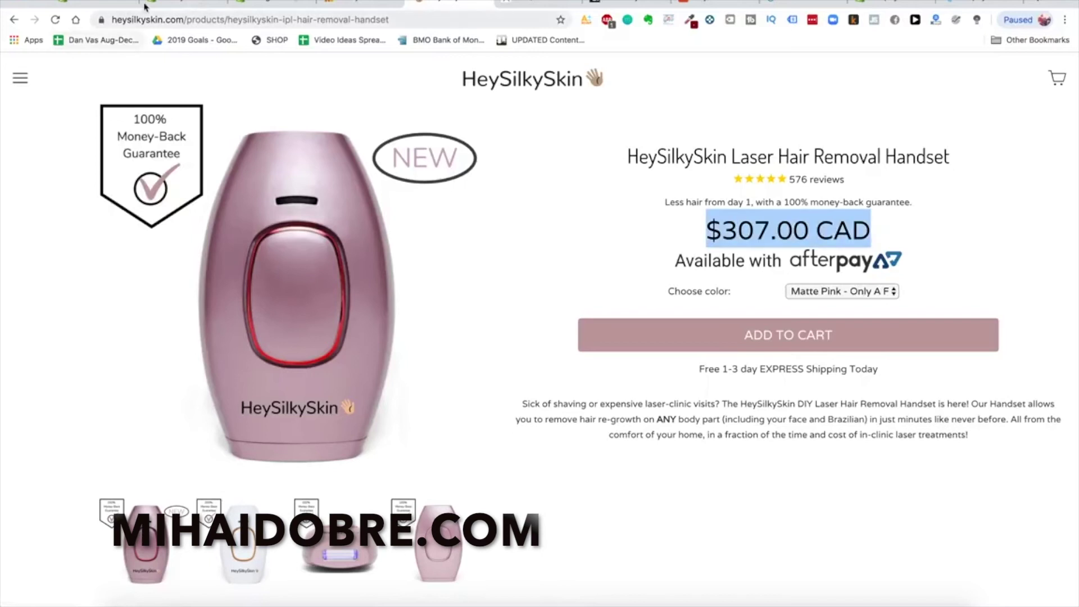
{"action": "left_click", "coordinate": [179, 5]}
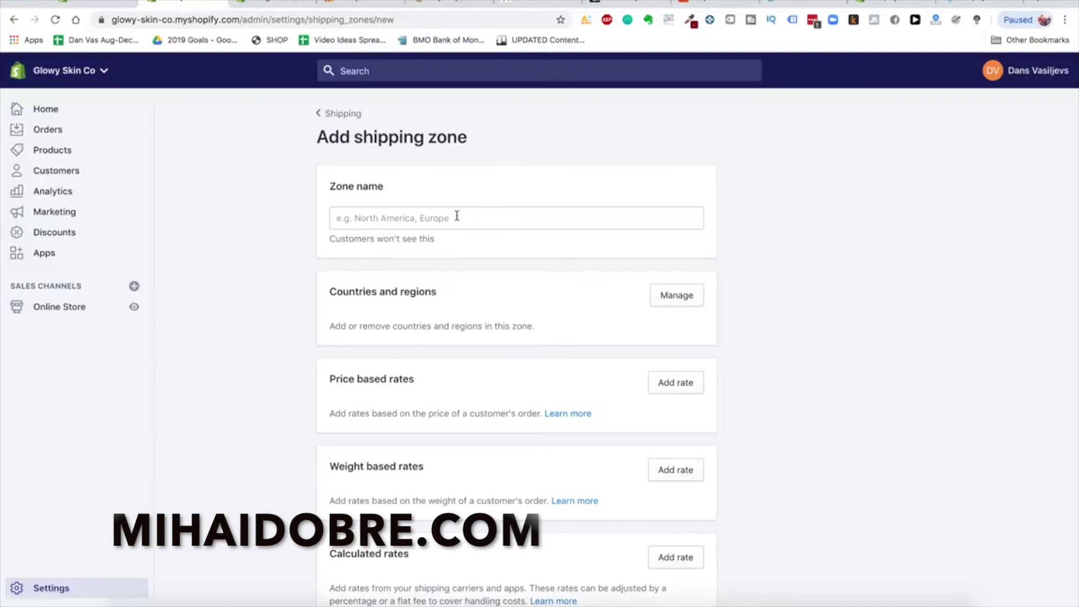
{"action": "scroll", "coordinate": [501, 306], "scroll_direction": "down", "scroll_amount": 4}
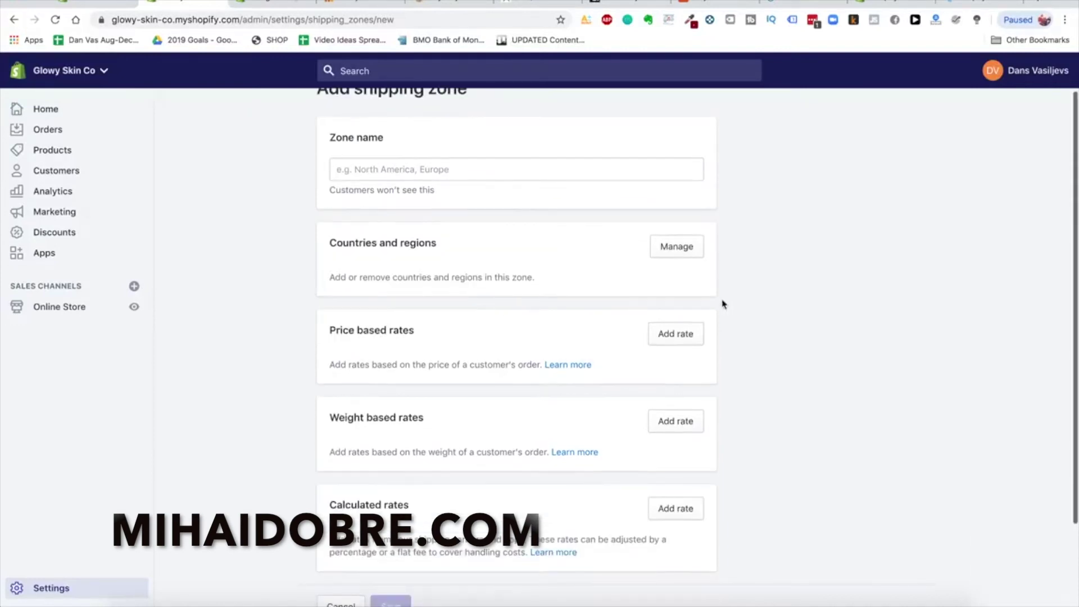
{"action": "left_click", "coordinate": [688, 291]}
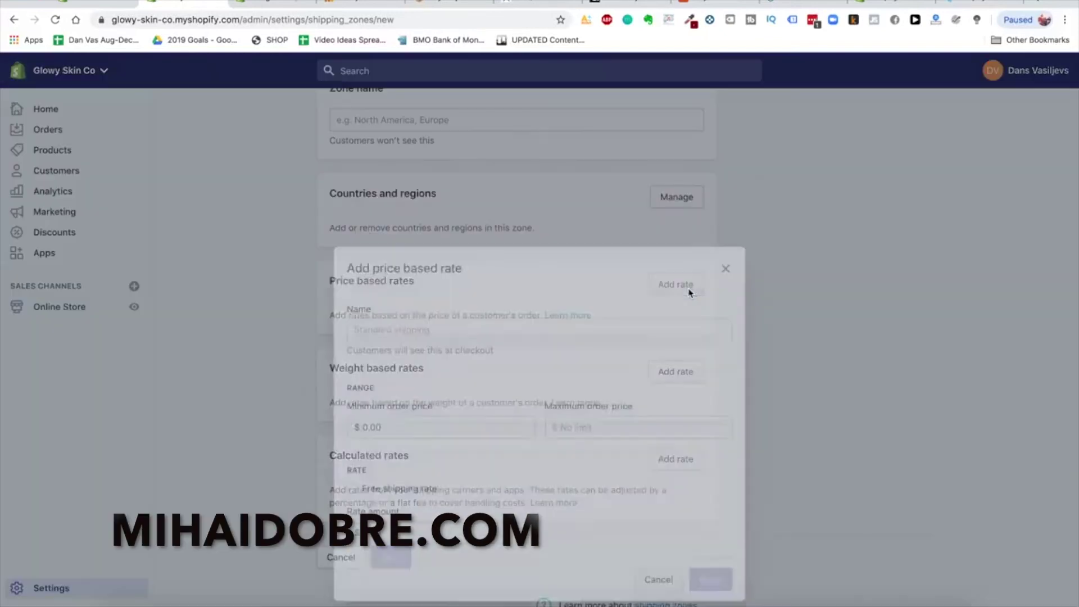
{"action": "left_click", "coordinate": [517, 257]}
{"action": "type", "text": "Free Shipping"}
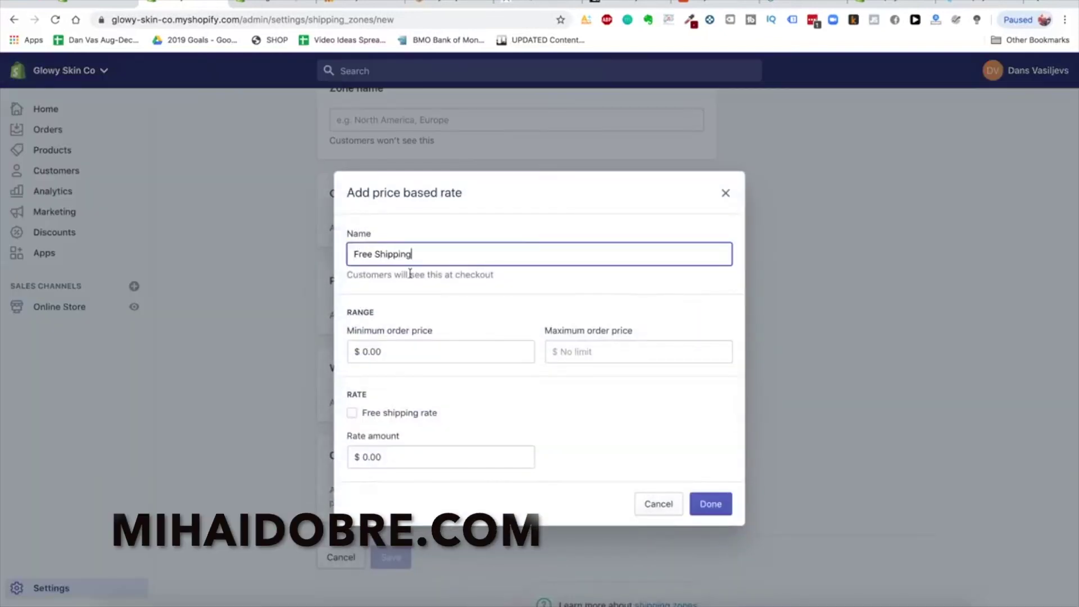
{"action": "double_click", "coordinate": [359, 253]}
{"action": "type", "text": "FREE Express"}
{"action": "key", "text": "super+a"}
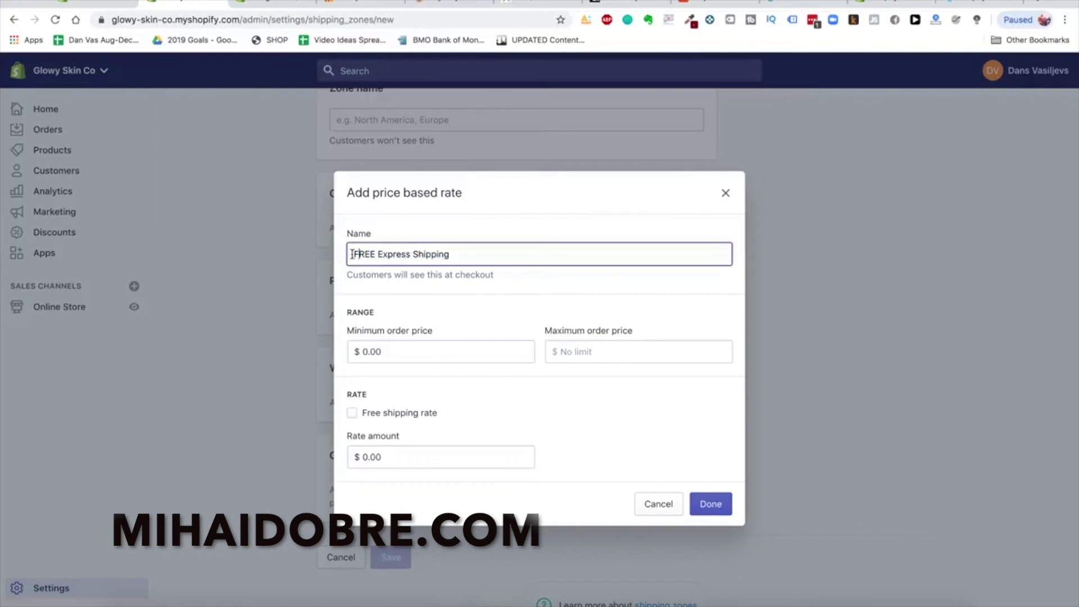
{"action": "left_click", "coordinate": [439, 264]}
{"action": "key", "text": "super+a"}
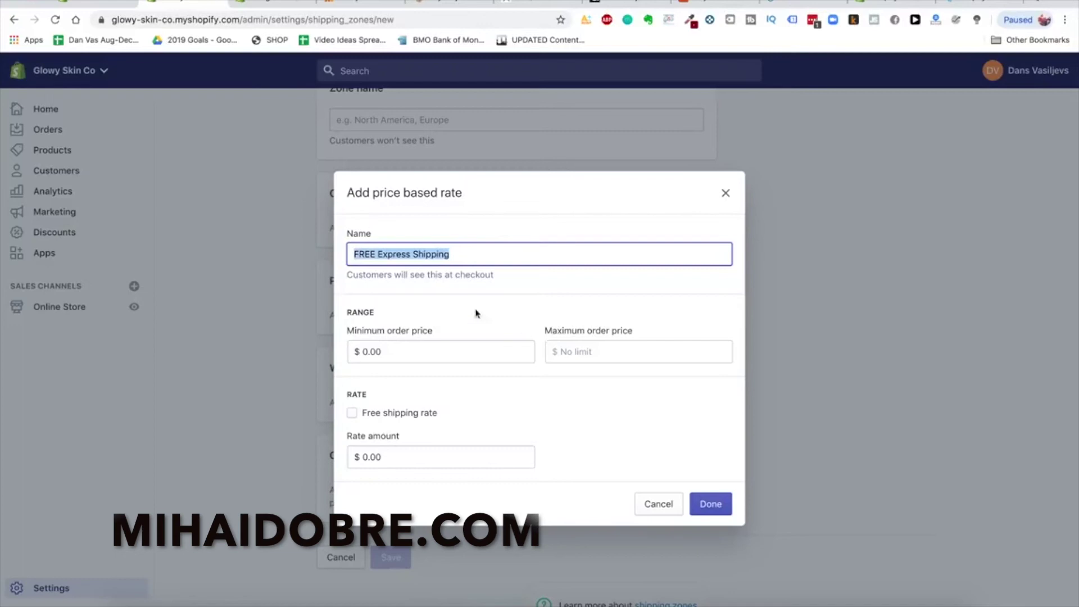
{"action": "left_click", "coordinate": [408, 413]}
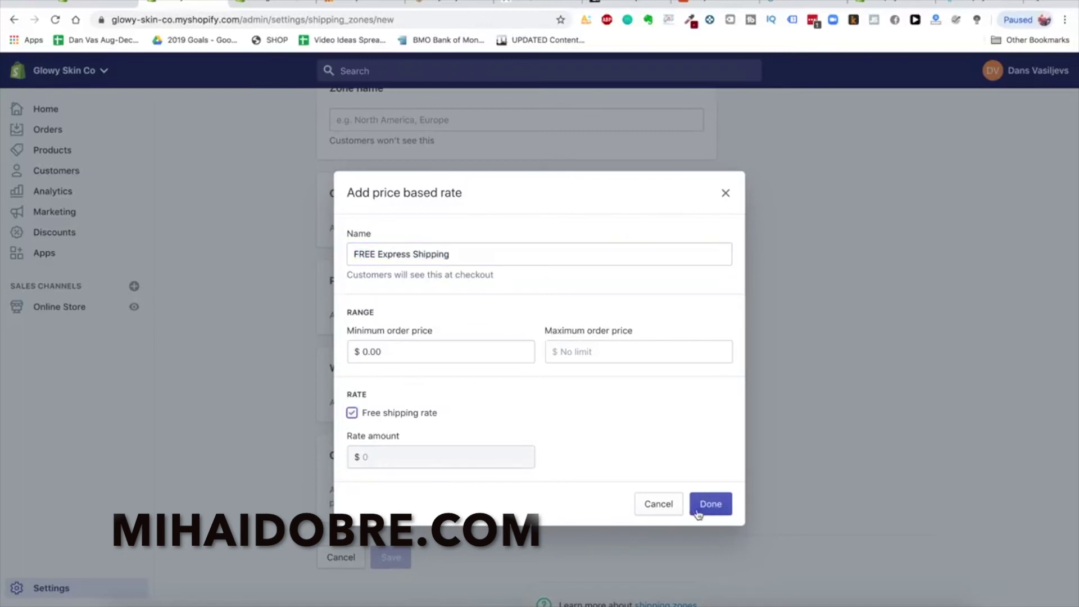
{"action": "left_click", "coordinate": [663, 506]}
{"action": "scroll", "coordinate": [517, 308], "scroll_direction": "up", "scroll_amount": 2}
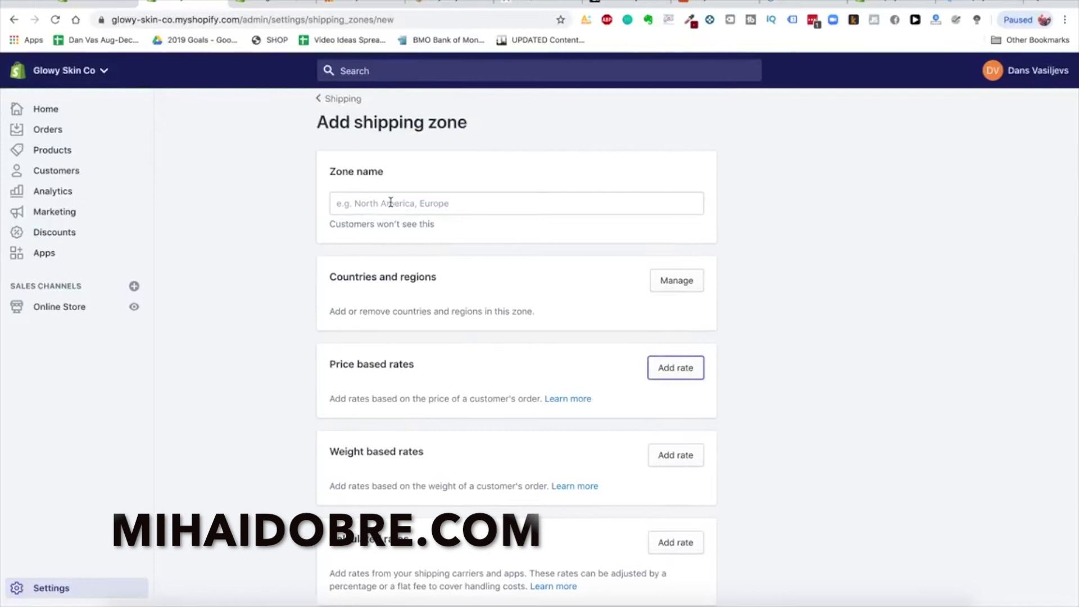
Look over the zone's countries and regions list without changing anything
{"action": "left_click", "coordinate": [677, 280]}
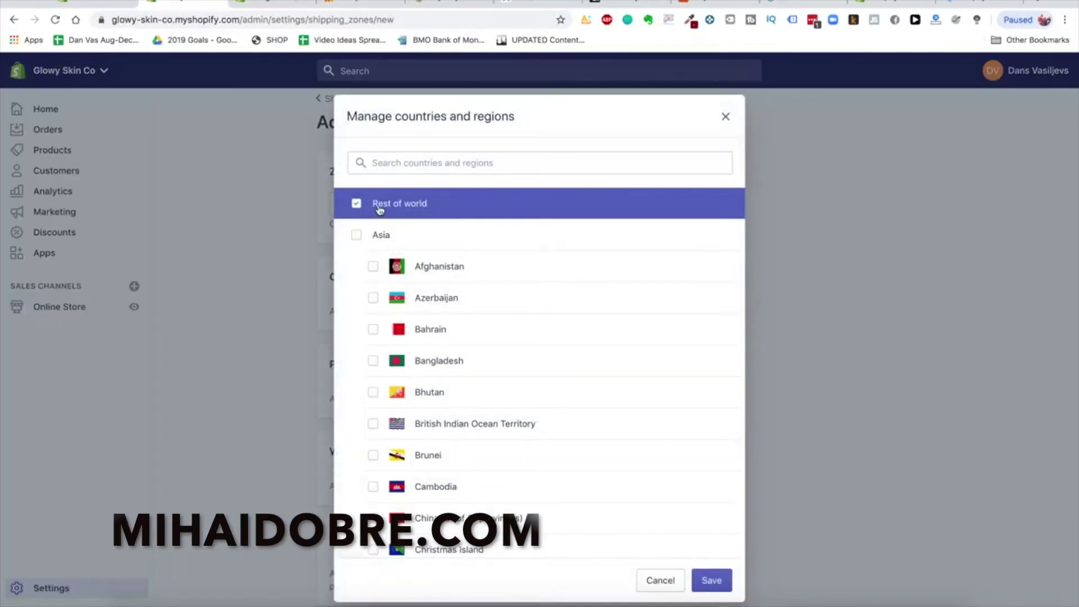
{"action": "left_click", "coordinate": [659, 581]}
{"action": "scroll", "coordinate": [566, 446], "scroll_direction": "down", "scroll_amount": 3}
{"action": "scroll", "coordinate": [566, 447], "scroll_direction": "up", "scroll_amount": 3}
{"action": "scroll", "coordinate": [609, 221], "scroll_direction": "down", "scroll_amount": 1}
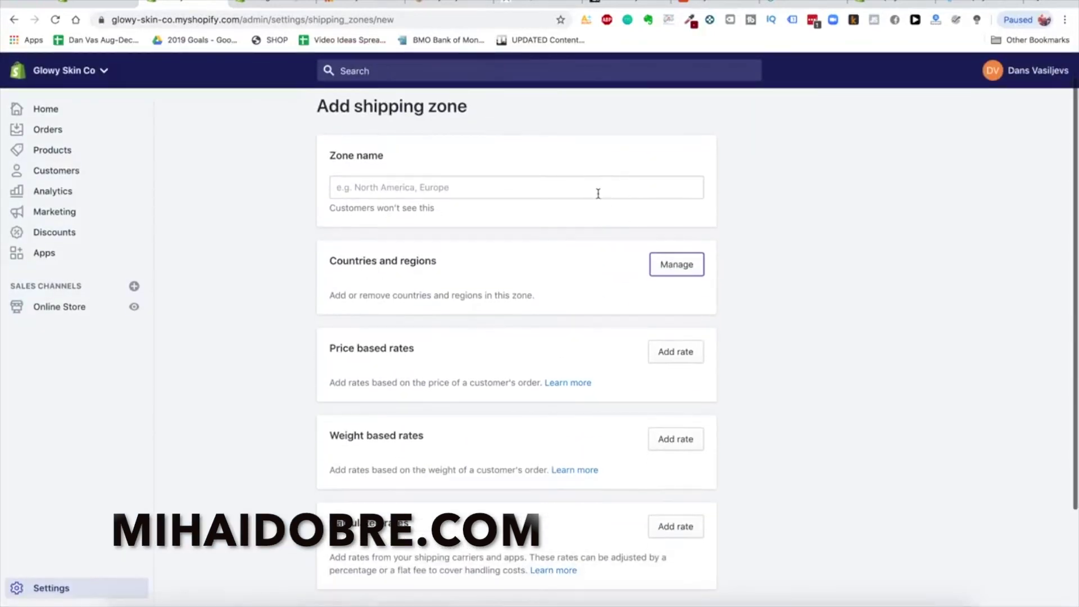
{"action": "scroll", "coordinate": [594, 189], "scroll_direction": "up", "scroll_amount": 1}
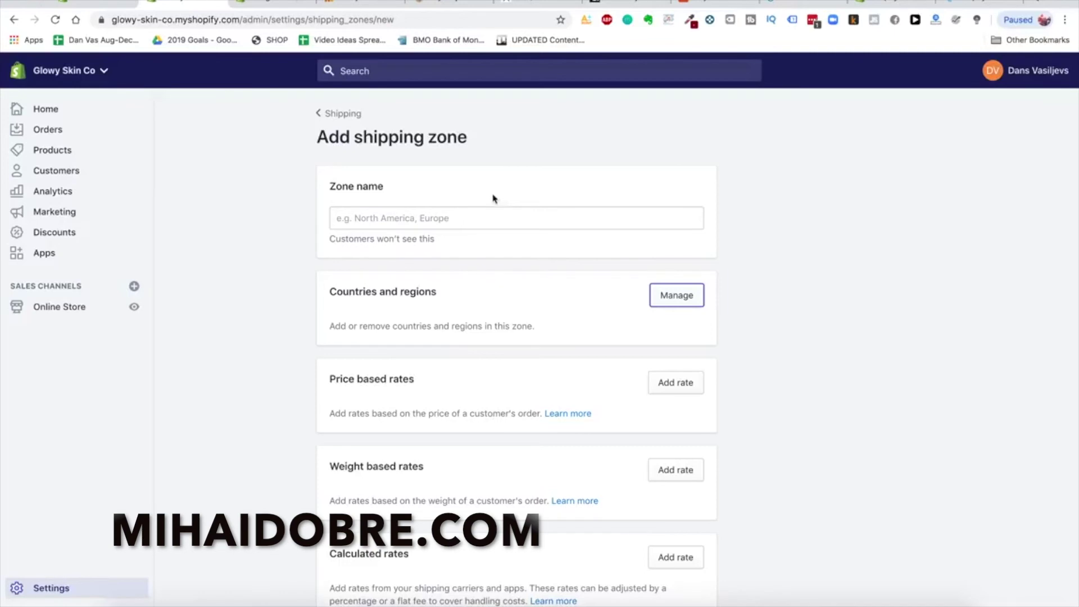
Name the new shipping zone 'Shipping to USA'
{"action": "left_click", "coordinate": [472, 217]}
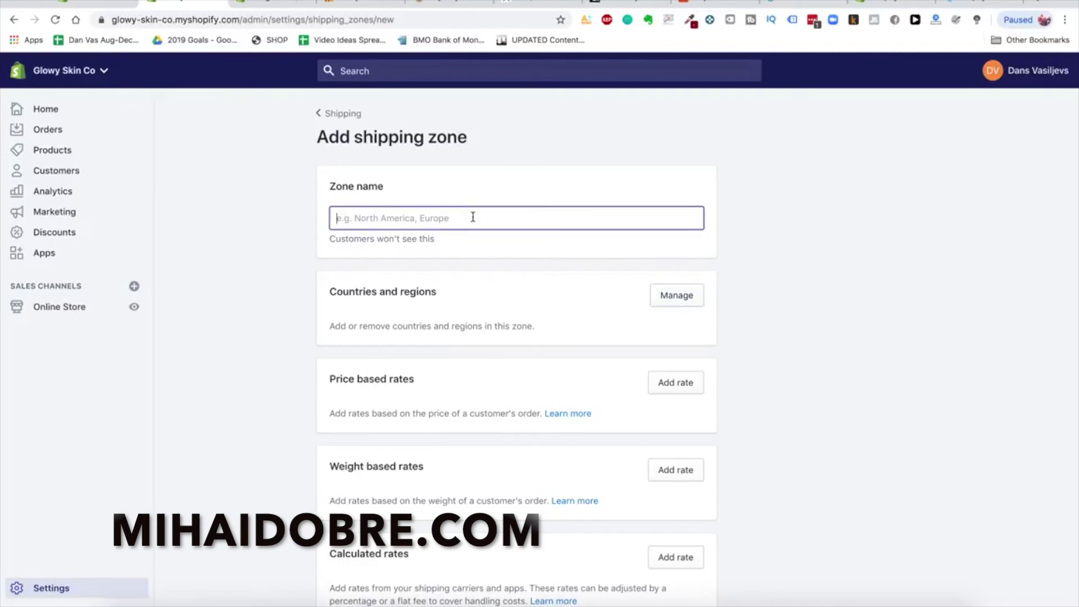
{"action": "type", "text": "United States"}
{"action": "left_click", "coordinate": [674, 296]}
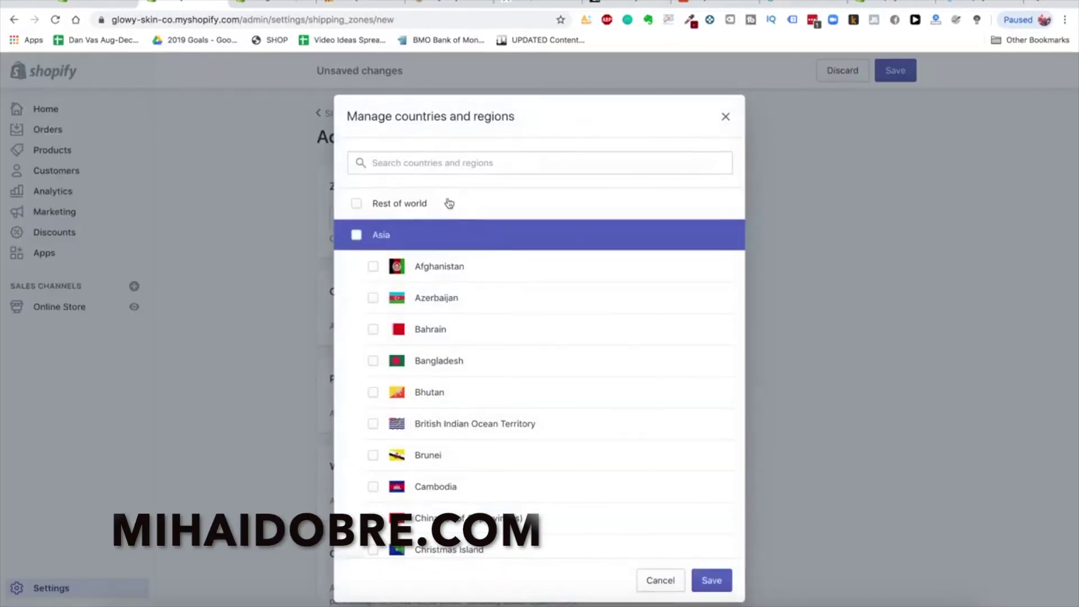
{"action": "left_click", "coordinate": [725, 118]}
{"action": "triple_click", "coordinate": [547, 206]}
{"action": "type", "text": "Ship"}
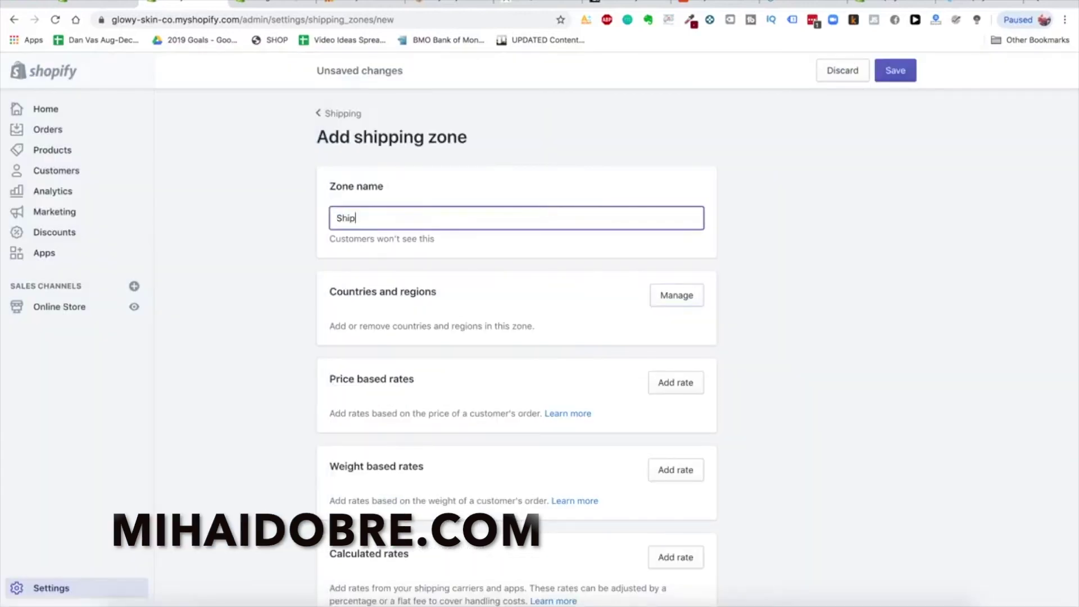
{"action": "type", "text": "ping to USA"}
Add United States and United States Minor Outlying Islands to the zone
{"action": "left_click", "coordinate": [694, 302]}
{"action": "left_click", "coordinate": [421, 165]}
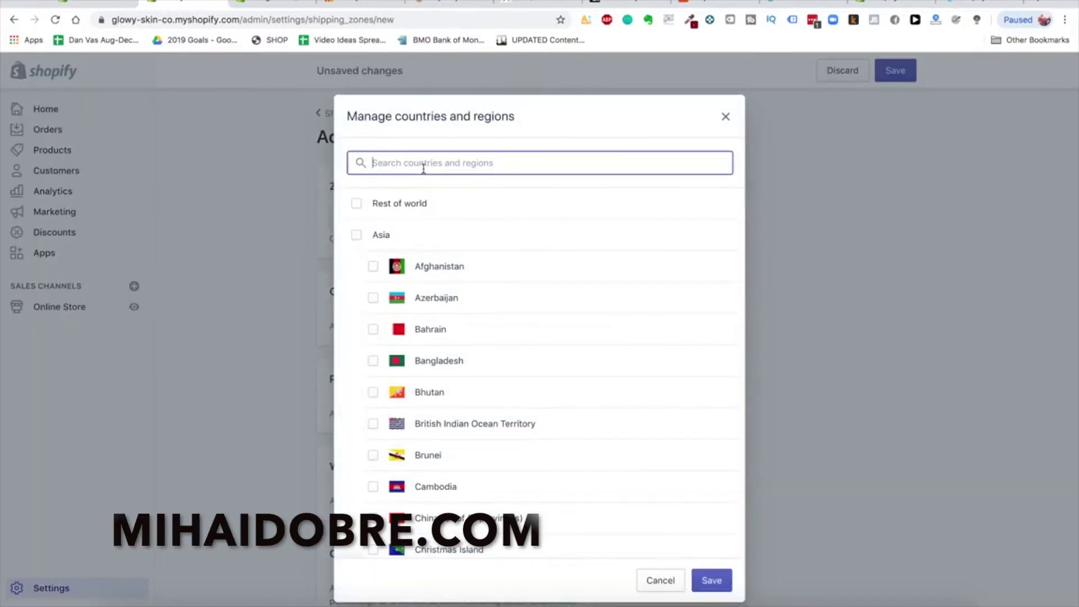
{"action": "type", "text": "united st"}
{"action": "left_click", "coordinate": [397, 205]}
{"action": "left_click", "coordinate": [424, 242]}
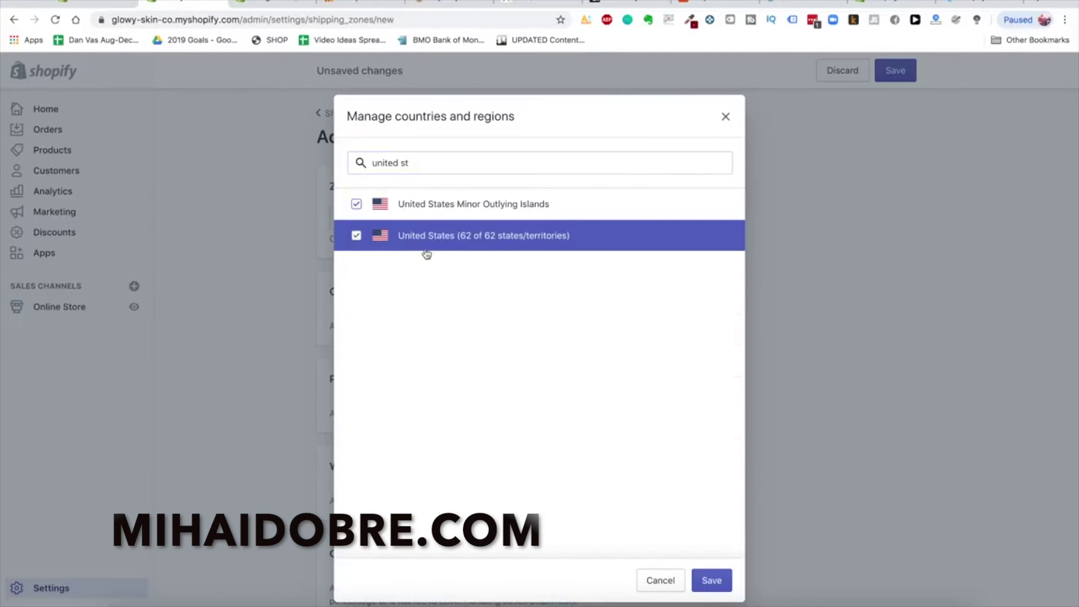
{"action": "left_click", "coordinate": [712, 579]}
{"action": "scroll", "coordinate": [768, 369], "scroll_direction": "down", "scroll_amount": 3}
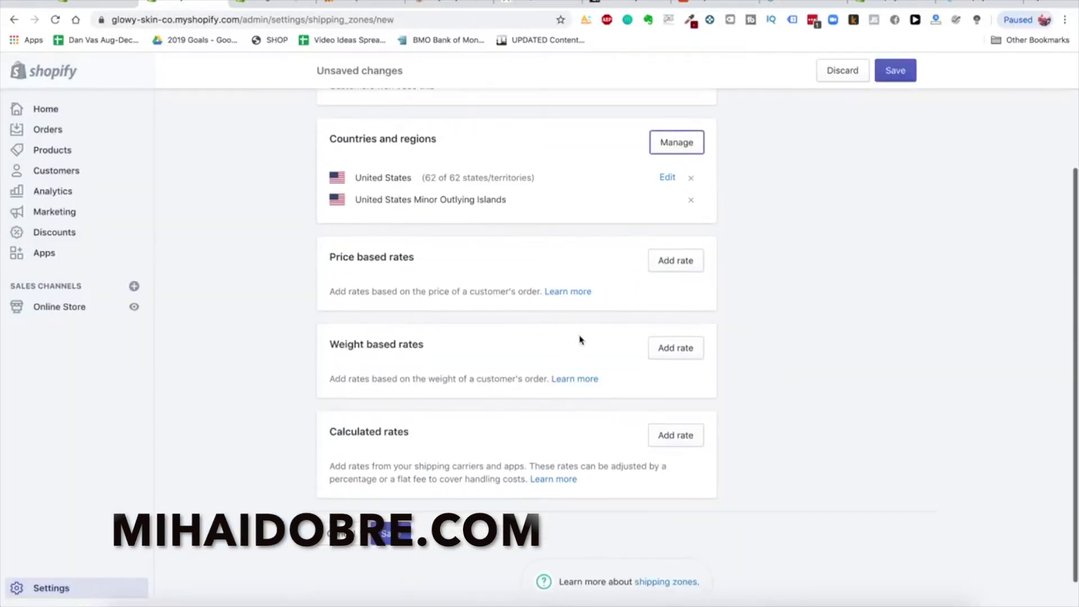
Start a weight-based rate and set its weight range to 0–0.19 kg
{"action": "left_click", "coordinate": [681, 350]}
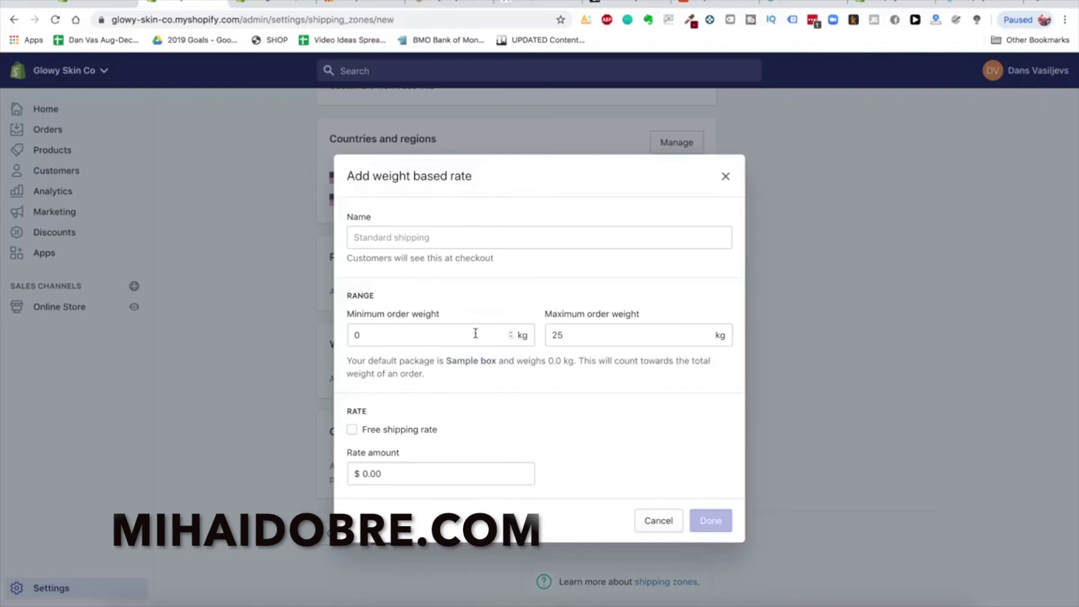
{"action": "left_click", "coordinate": [446, 332]}
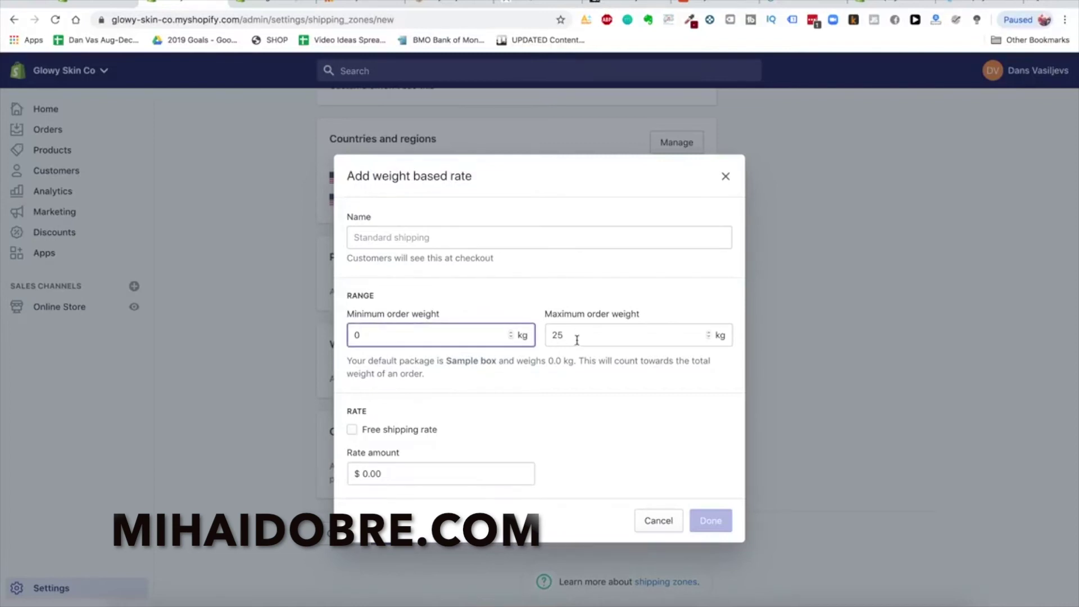
{"action": "left_click", "coordinate": [649, 339]}
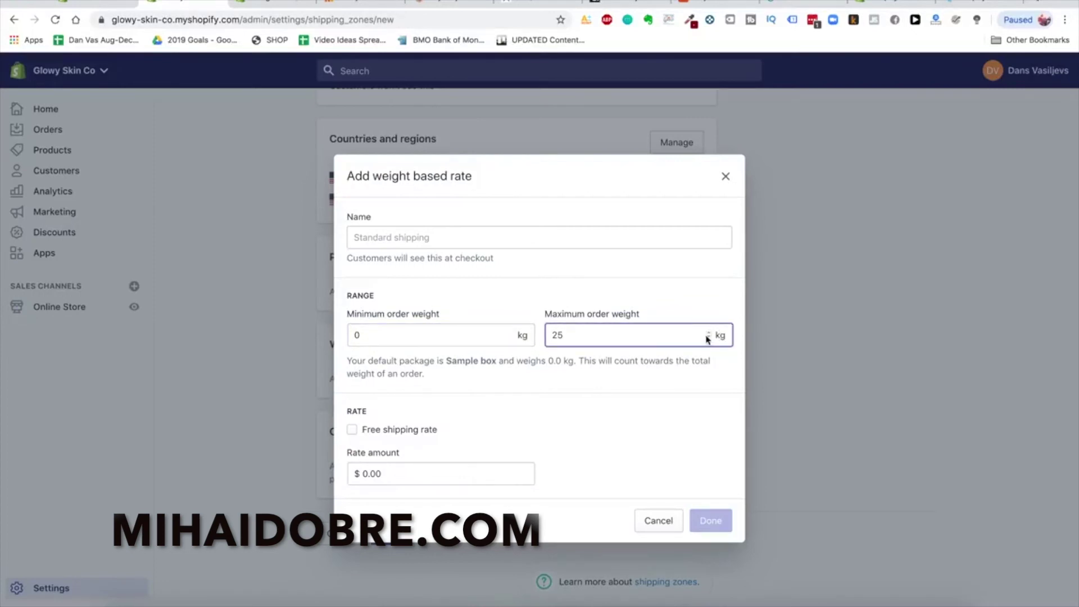
{"action": "key", "text": "BackSpace"}
{"action": "key", "text": "BackSpace"}
{"action": "type", "text": "0.19"}
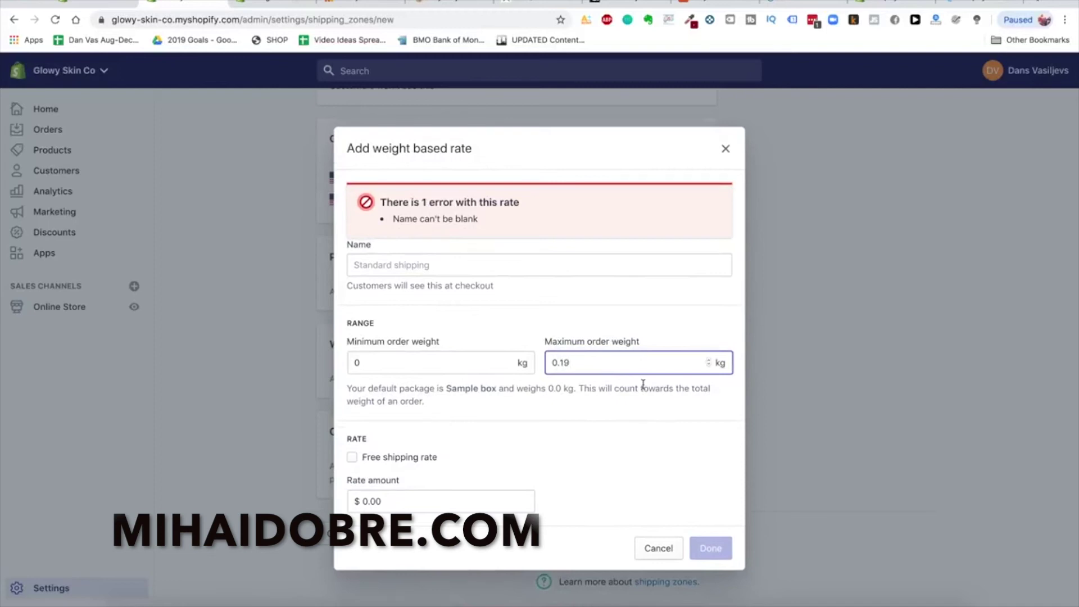
{"action": "left_click", "coordinate": [618, 415]}
Name the weight-based rate 'Express USA Shipping'
{"action": "left_click", "coordinate": [436, 266]}
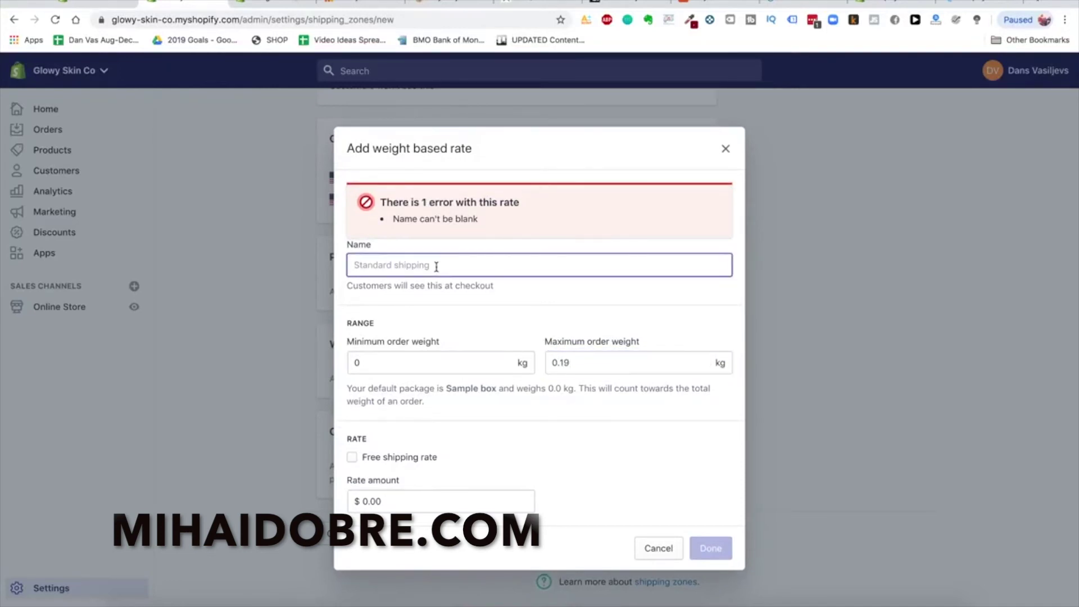
{"action": "type", "text": "Express USA Shipping"}
{"action": "left_click", "coordinate": [616, 484]}
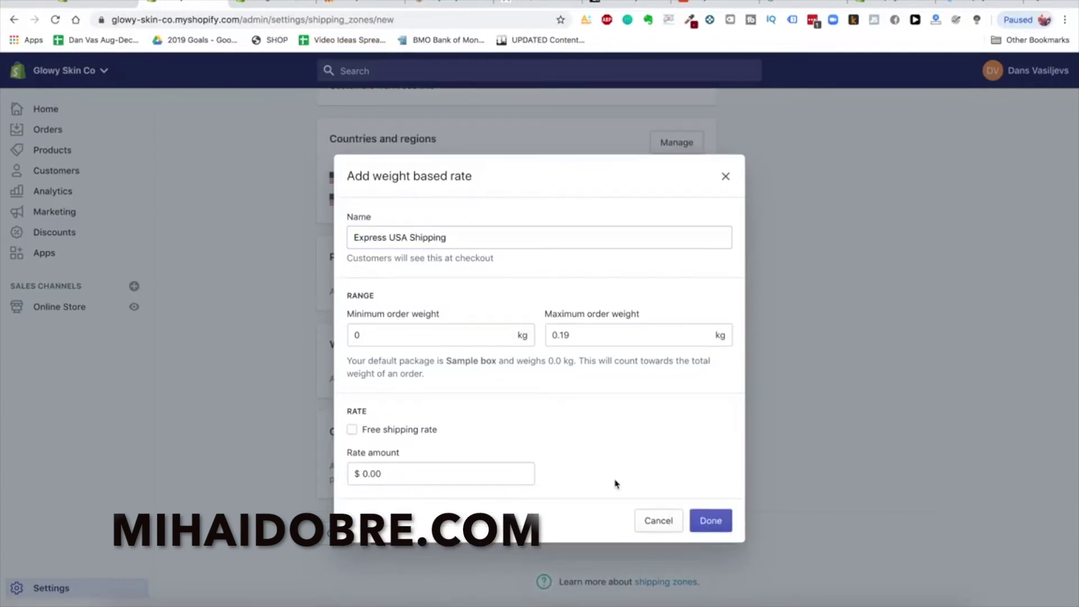
{"action": "double_click", "coordinate": [378, 241]}
{"action": "type", "text": "E"}
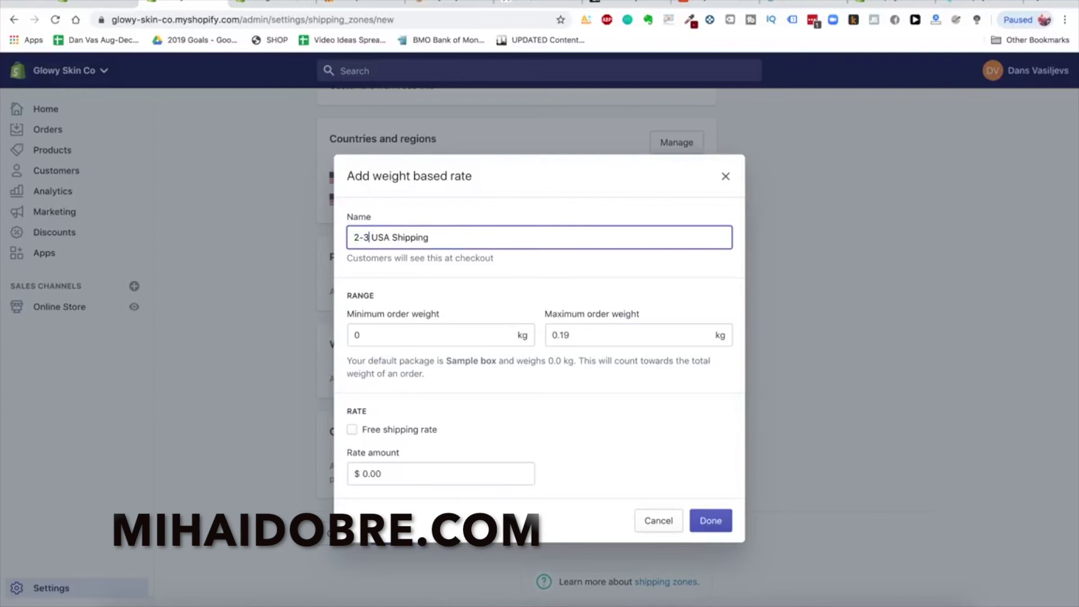
{"action": "type", "text": "xpress"}
{"action": "left_click", "coordinate": [700, 387]}
Set the rate amount to $10.00 and add the rate to the zone
{"action": "left_click", "coordinate": [460, 477]}
{"action": "key", "text": "BackSpace"}
{"action": "key", "text": "BackSpace"}
{"action": "key", "text": "BackSpace"}
{"action": "key", "text": "BackSpace"}
{"action": "type", "text": "10.00"}
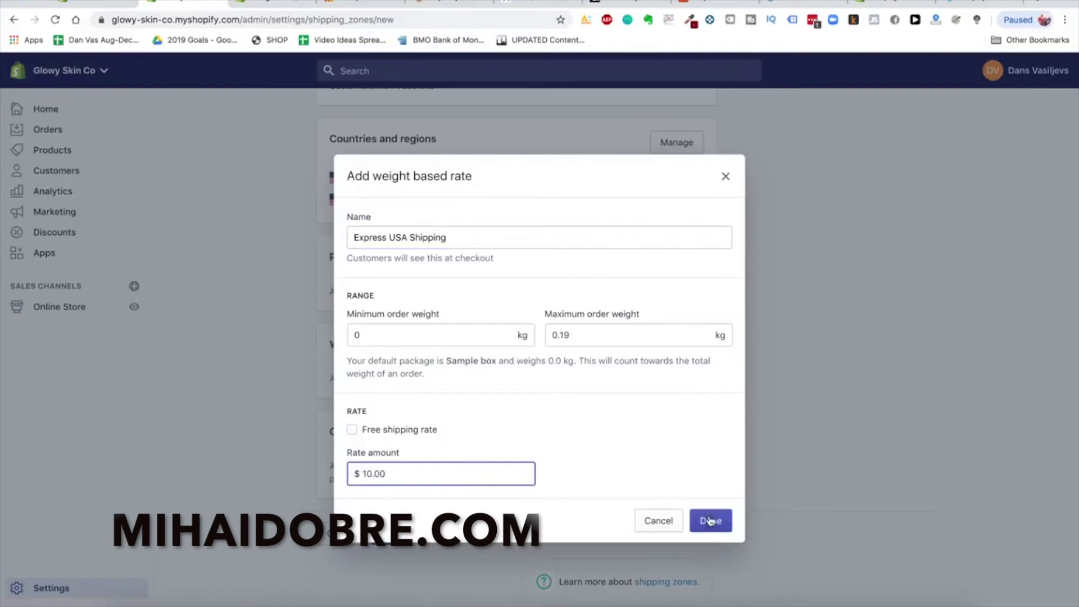
{"action": "left_click", "coordinate": [711, 520]}
{"action": "scroll", "coordinate": [514, 419], "scroll_direction": "up", "scroll_amount": 3}
{"action": "scroll", "coordinate": [514, 418], "scroll_direction": "down", "scroll_amount": 4}
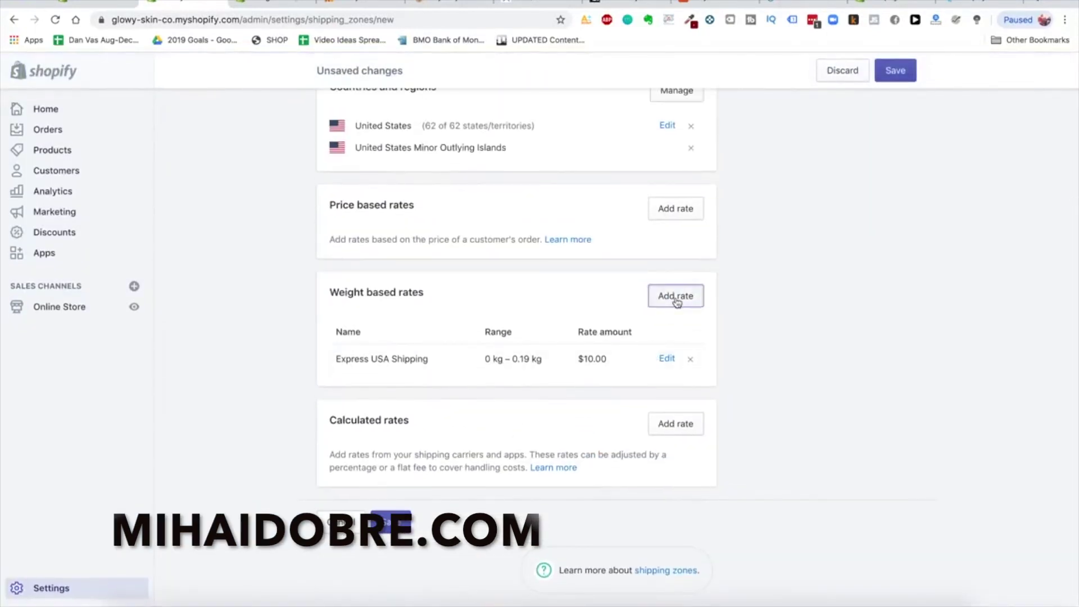
Add an Express USA Shipping rate of $20.00 for 0.2–0.29 kg
{"action": "left_click", "coordinate": [676, 296]}
{"action": "left_click", "coordinate": [475, 328]}
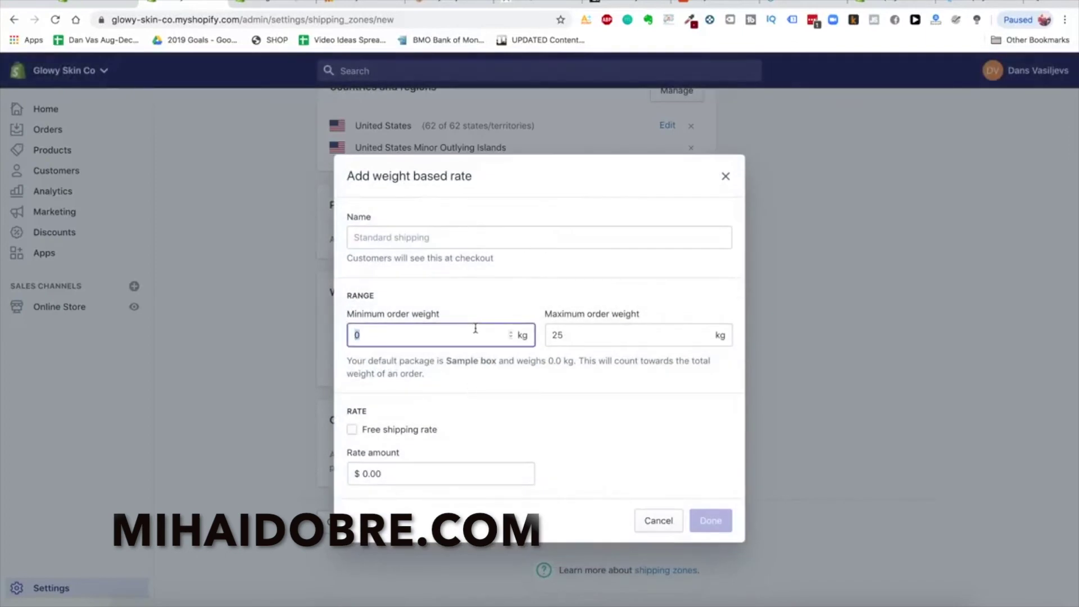
{"action": "left_click", "coordinate": [482, 236]}
{"action": "type", "text": "E"}
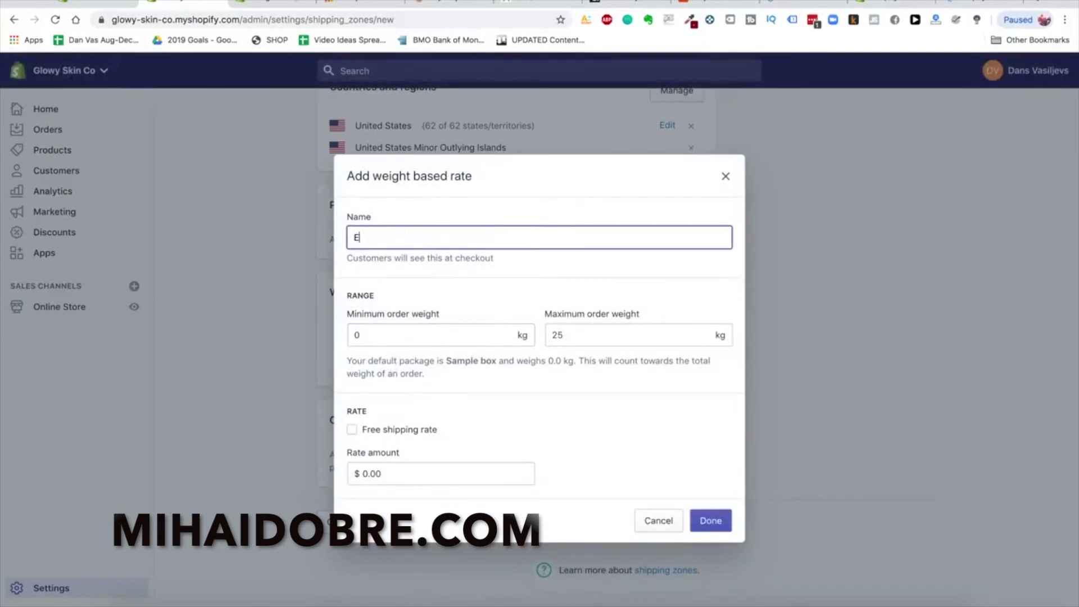
{"action": "type", "text": "xpress USA Shipping"}
{"action": "left_click", "coordinate": [467, 332]}
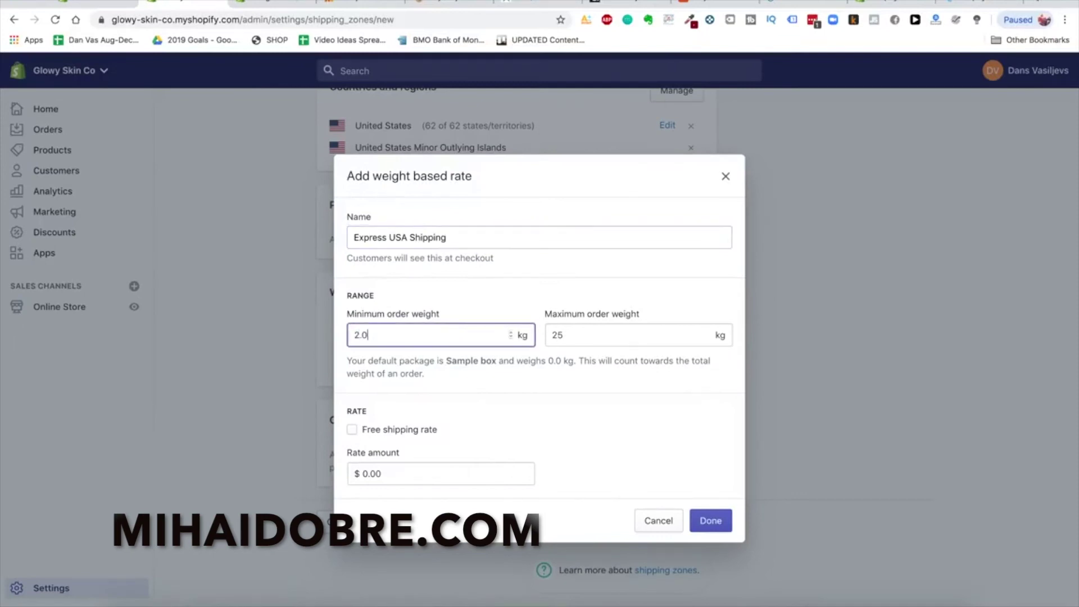
{"action": "left_click", "coordinate": [655, 337]}
{"action": "double_click", "coordinate": [485, 338]}
{"action": "type", "text": "0.2"}
{"action": "double_click", "coordinate": [599, 335]}
{"action": "type", "text": "0.29"}
{"action": "left_click", "coordinate": [455, 473]}
{"action": "type", "text": "20.00"}
{"action": "left_click", "coordinate": [710, 520]}
Add another Express USA Shipping rate of $30.00 for 0.30–0.39 kg
{"action": "scroll", "coordinate": [596, 435], "scroll_direction": "down", "scroll_amount": 1}
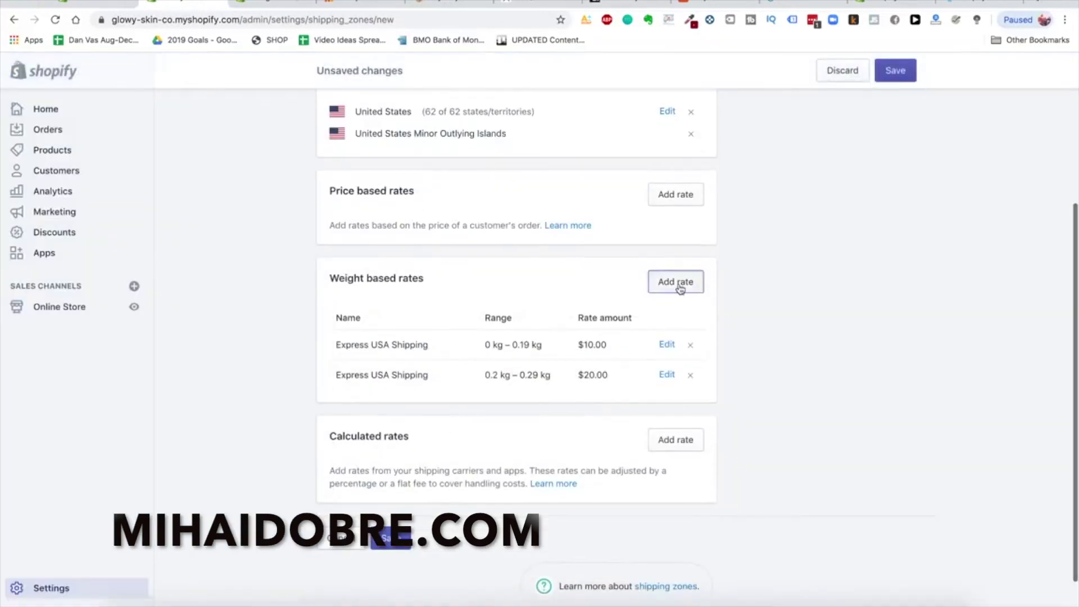
{"action": "left_click", "coordinate": [677, 284]}
{"action": "left_click", "coordinate": [387, 236]}
{"action": "type", "text": "Express USA Shipping"}
{"action": "left_click", "coordinate": [403, 335]}
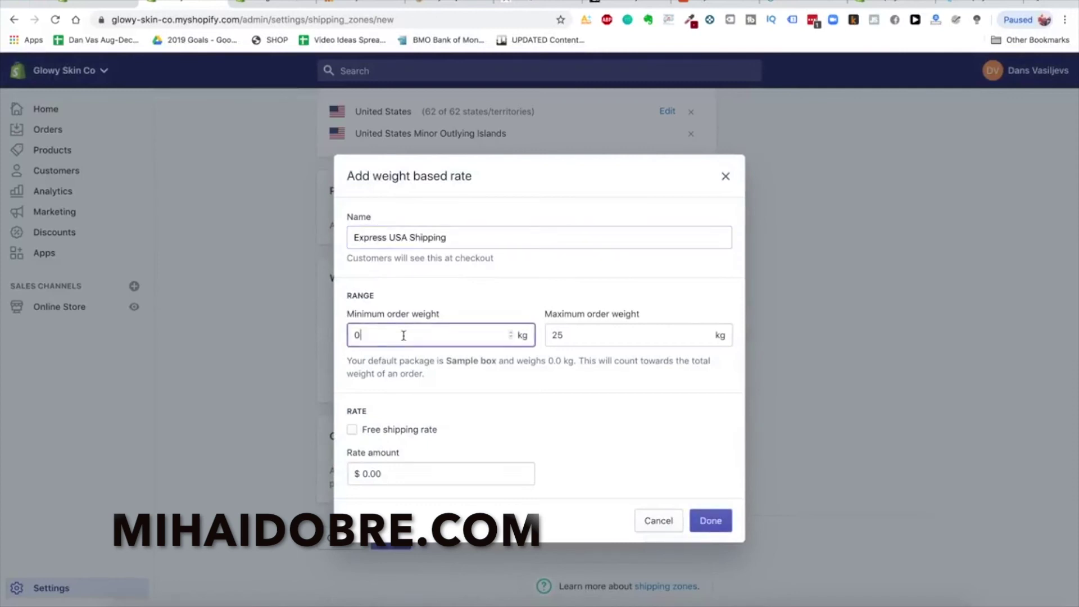
{"action": "type", "text": "0.30"}
{"action": "left_click", "coordinate": [575, 337]}
{"action": "type", "text": "0.39"}
{"action": "left_click", "coordinate": [480, 476]}
{"action": "type", "text": "30."}
{"action": "left_click", "coordinate": [710, 521]}
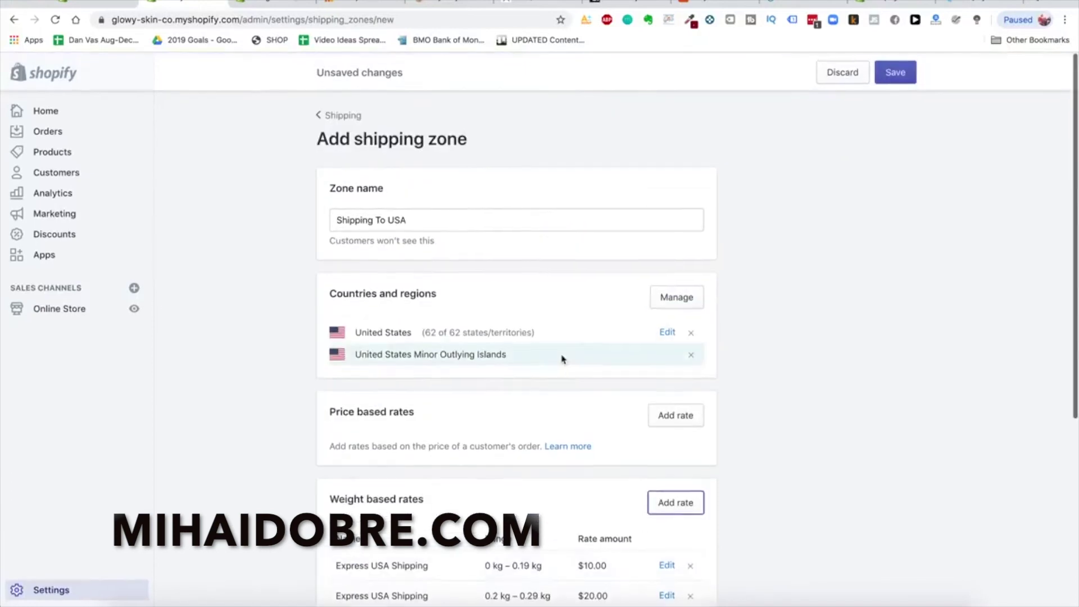
Save the Shipping To USA zone and return to Shipping settings showing its $10, $20, $30 rates
{"action": "scroll", "coordinate": [508, 349], "scroll_direction": "down", "scroll_amount": 5}
{"action": "left_click", "coordinate": [390, 524]}
{"action": "scroll", "coordinate": [504, 288], "scroll_direction": "up", "scroll_amount": 8}
{"action": "scroll", "coordinate": [499, 270], "scroll_direction": "up", "scroll_amount": 1}
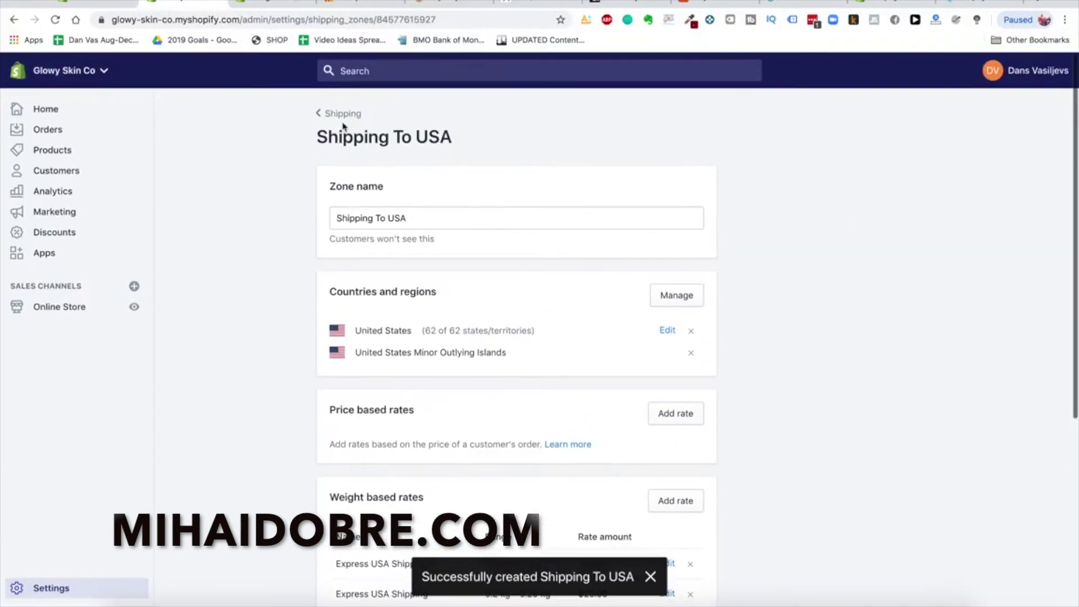
{"action": "scroll", "coordinate": [471, 477], "scroll_direction": "down", "scroll_amount": 2}
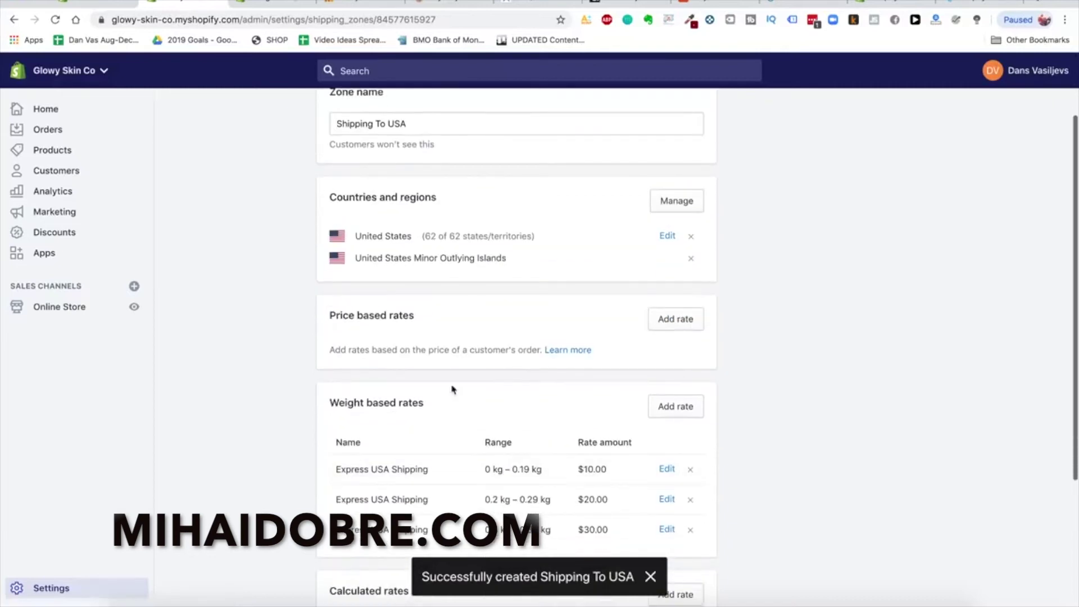
{"action": "scroll", "coordinate": [450, 385], "scroll_direction": "up", "scroll_amount": 2}
{"action": "left_click", "coordinate": [333, 114]}
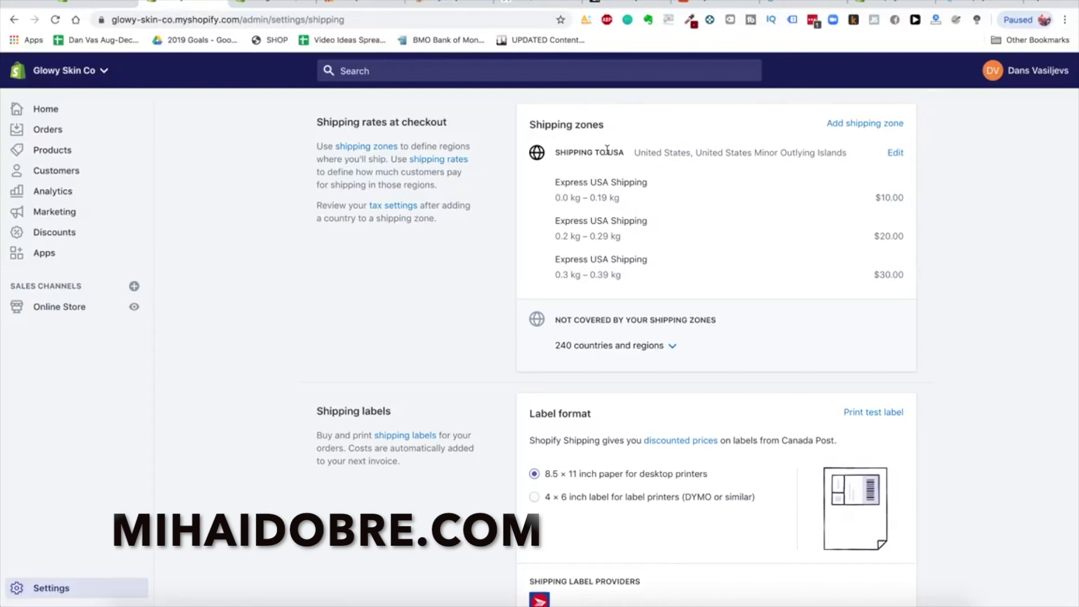
{"action": "left_click_drag", "start_coordinate": [569, 153], "coordinate": [649, 152]}
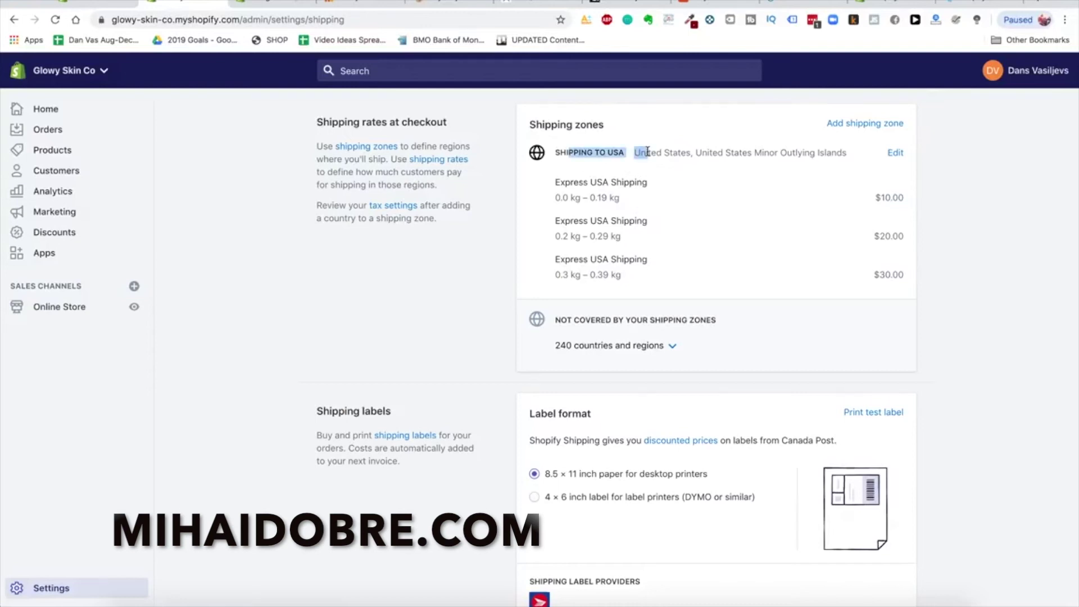
{"action": "left_click", "coordinate": [647, 152]}
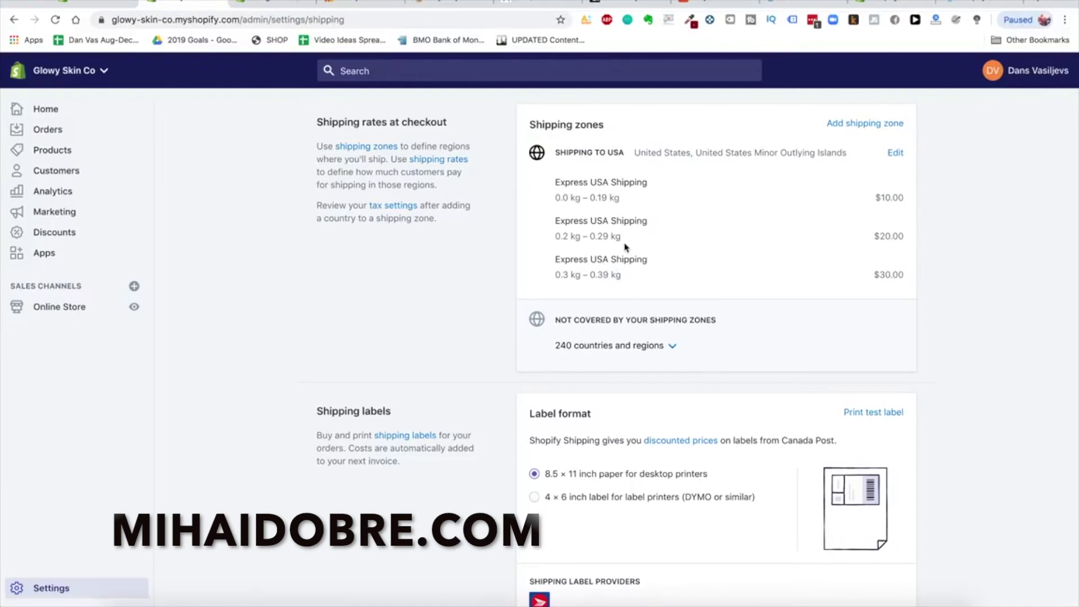
Create a new shipping zone named 'Shipping to Canada' covering Canada
{"action": "left_click", "coordinate": [888, 123]}
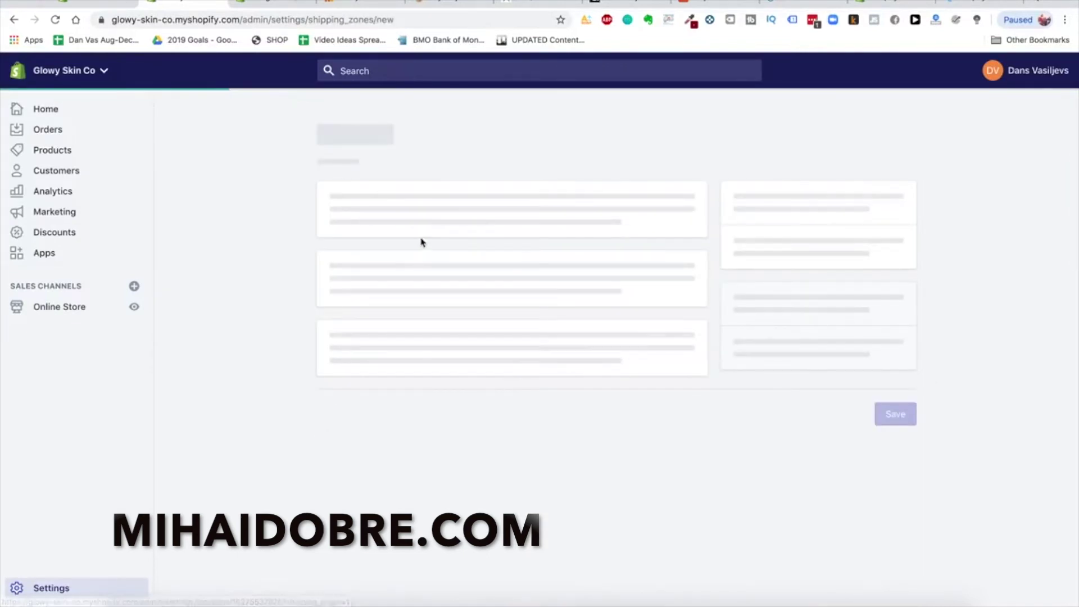
{"action": "left_click", "coordinate": [412, 220]}
{"action": "type", "text": "Shipping to "}
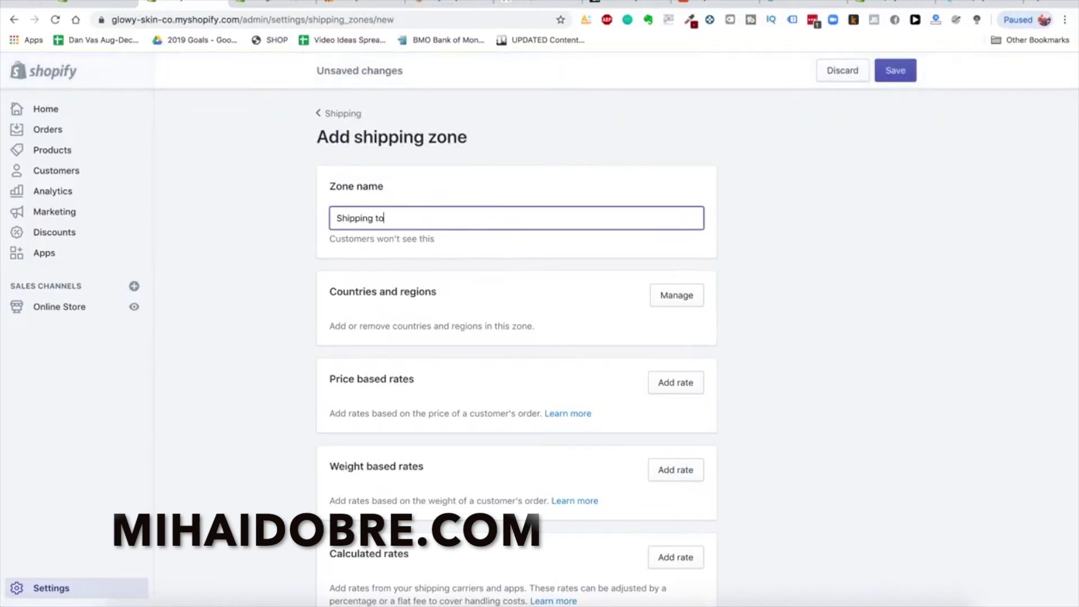
{"action": "type", "text": "Canada"}
{"action": "left_click", "coordinate": [707, 362]}
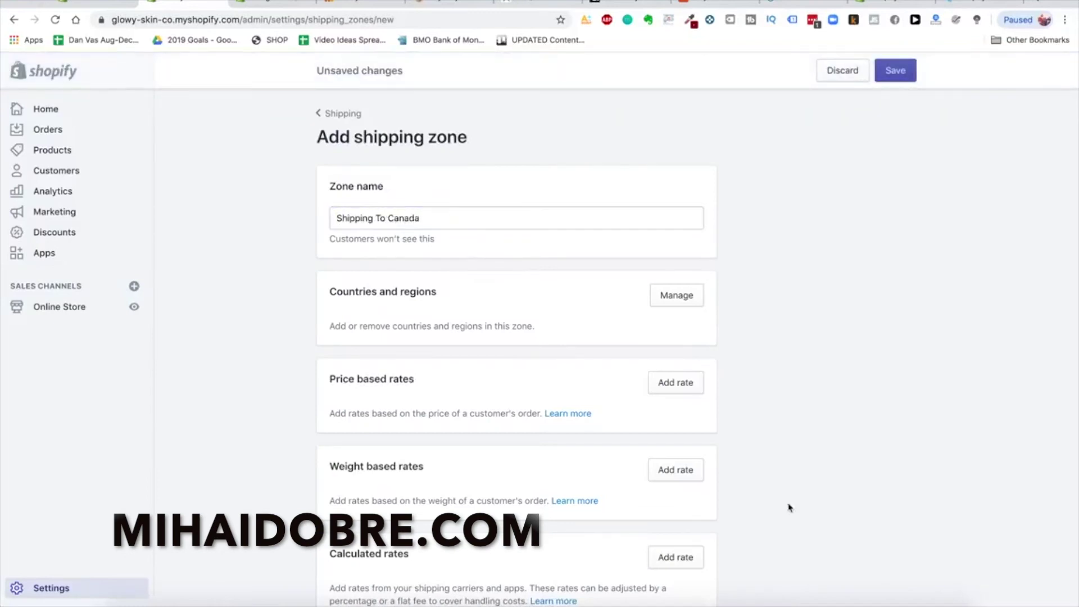
{"action": "left_click", "coordinate": [678, 297]}
{"action": "type", "text": "Canada"}
{"action": "left_click", "coordinate": [711, 581]}
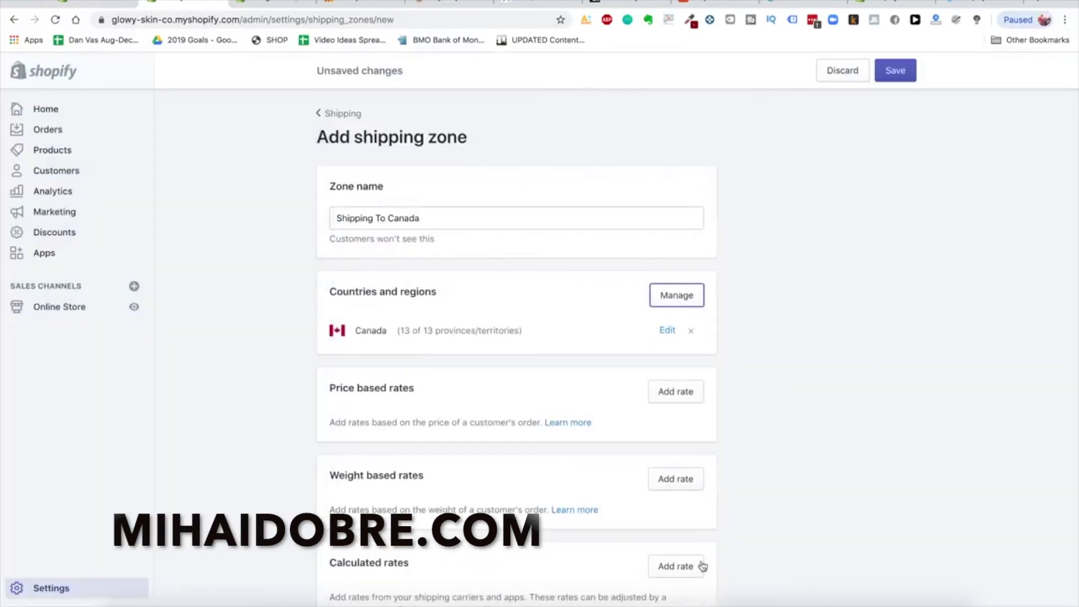
{"action": "scroll", "coordinate": [735, 349], "scroll_direction": "down", "scroll_amount": 3}
{"action": "scroll", "coordinate": [735, 349], "scroll_direction": "up", "scroll_amount": 2}
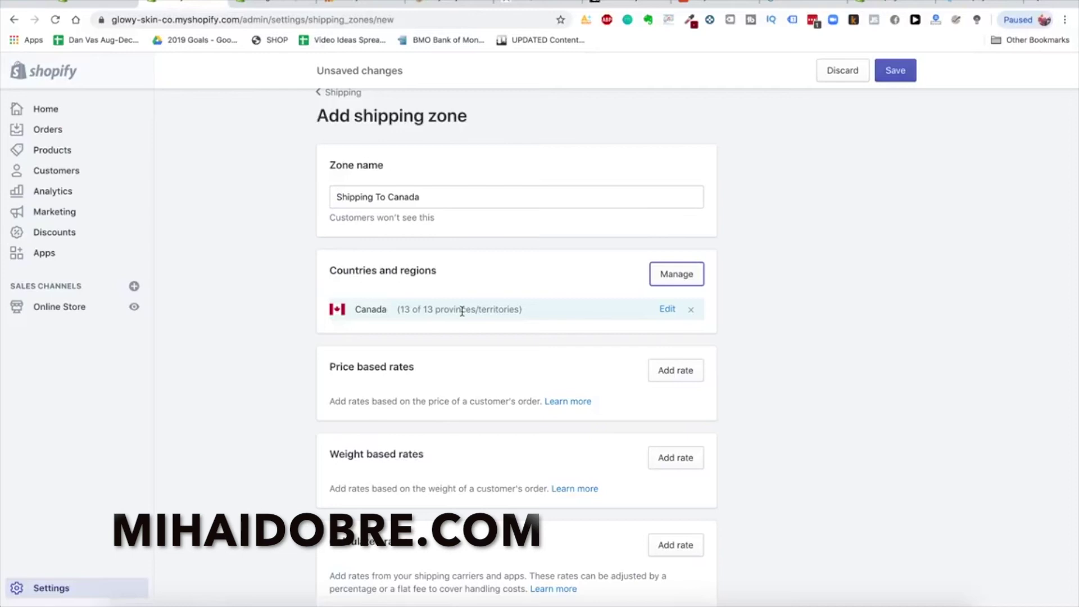
{"action": "scroll", "coordinate": [462, 312], "scroll_direction": "down", "scroll_amount": 2}
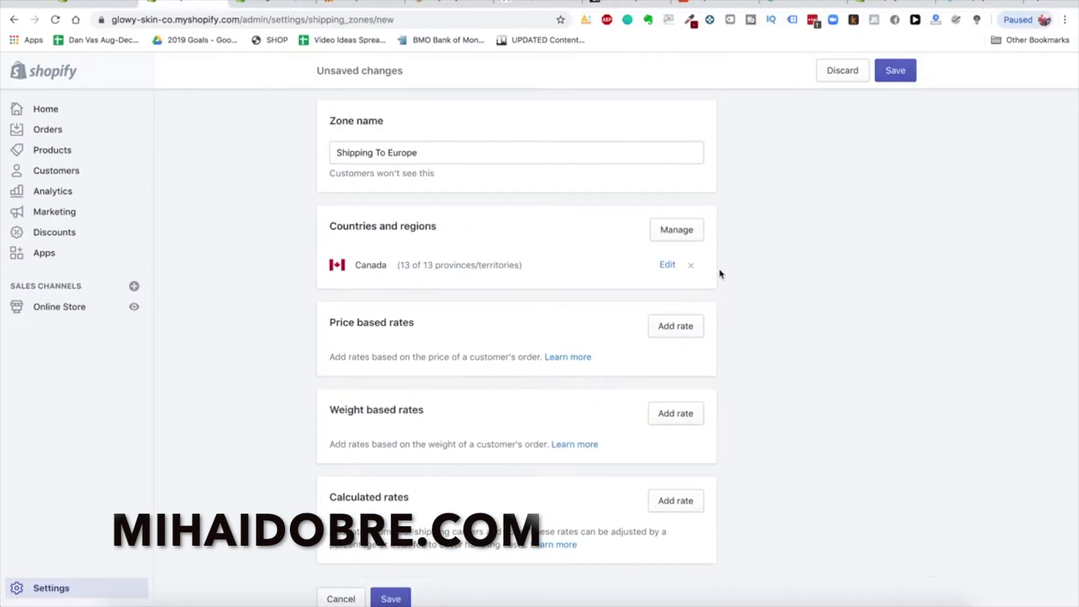
Remove Canada from the zone and try searching the country list for 'europe'
{"action": "left_click", "coordinate": [691, 265]}
{"action": "left_click", "coordinate": [657, 235]}
{"action": "left_click", "coordinate": [478, 163]}
{"action": "type", "text": "europe"}
{"action": "key", "text": "super+a"}
{"action": "key", "text": "BackSpace"}
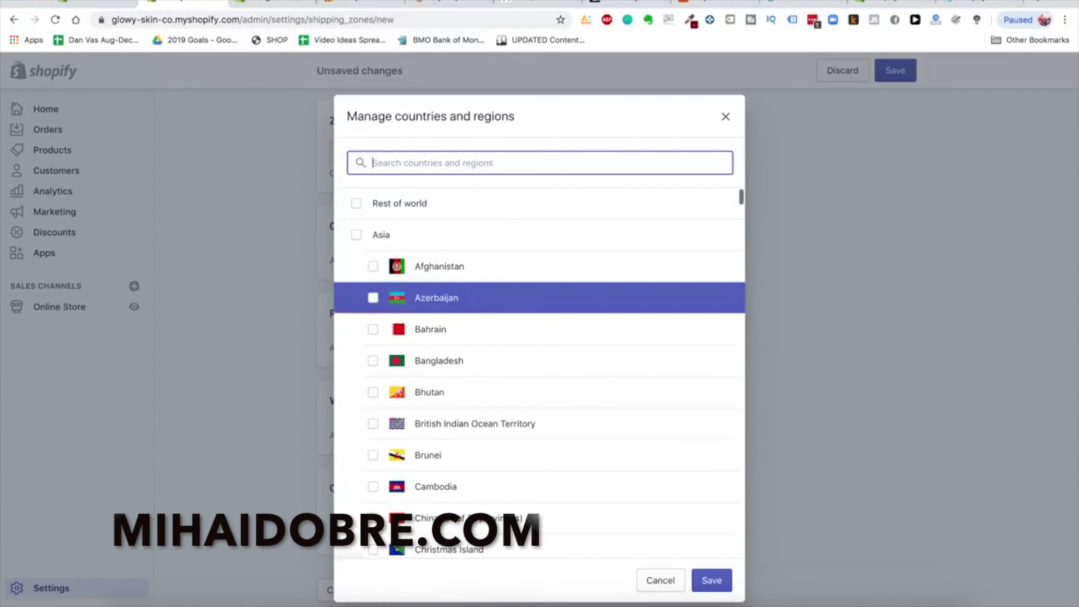
Tick France and Spain as the zone's countries
{"action": "type", "text": "france"}
{"action": "left_click", "coordinate": [448, 204]}
{"action": "left_click", "coordinate": [421, 164]}
{"action": "key", "text": "super+a"}
{"action": "type", "text": "spain"}
{"action": "left_click", "coordinate": [421, 204]}
{"action": "key", "text": "super+a"}
{"action": "key", "text": "BackSpace"}
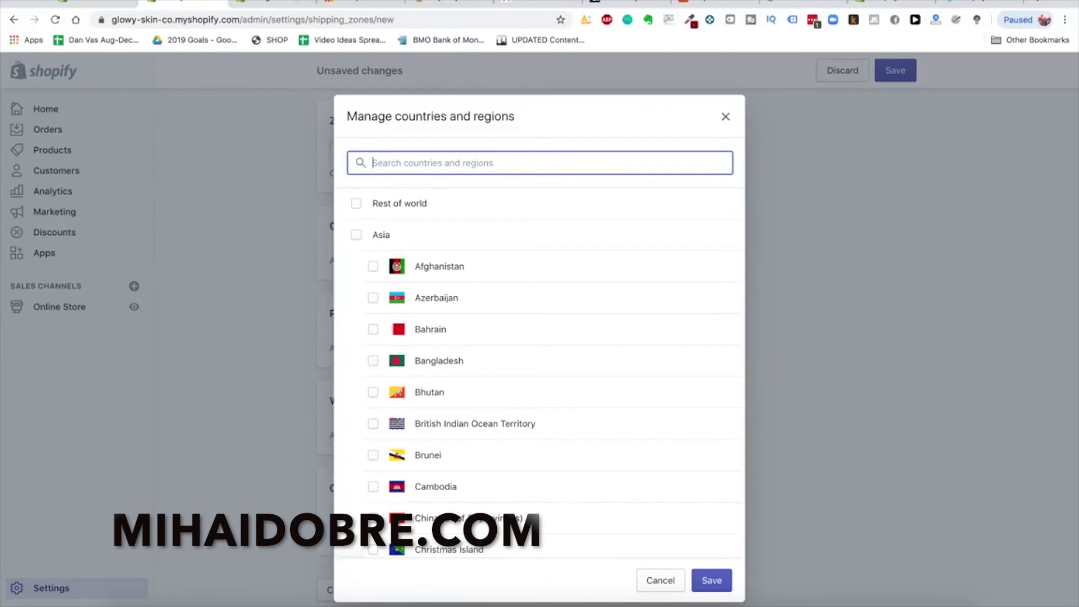
{"action": "key", "text": "super+t"}
Search 'epacket countries' and review epacketexpress.com's list of 39 ePacket-supported countries
{"action": "type", "text": "epacket countries"}
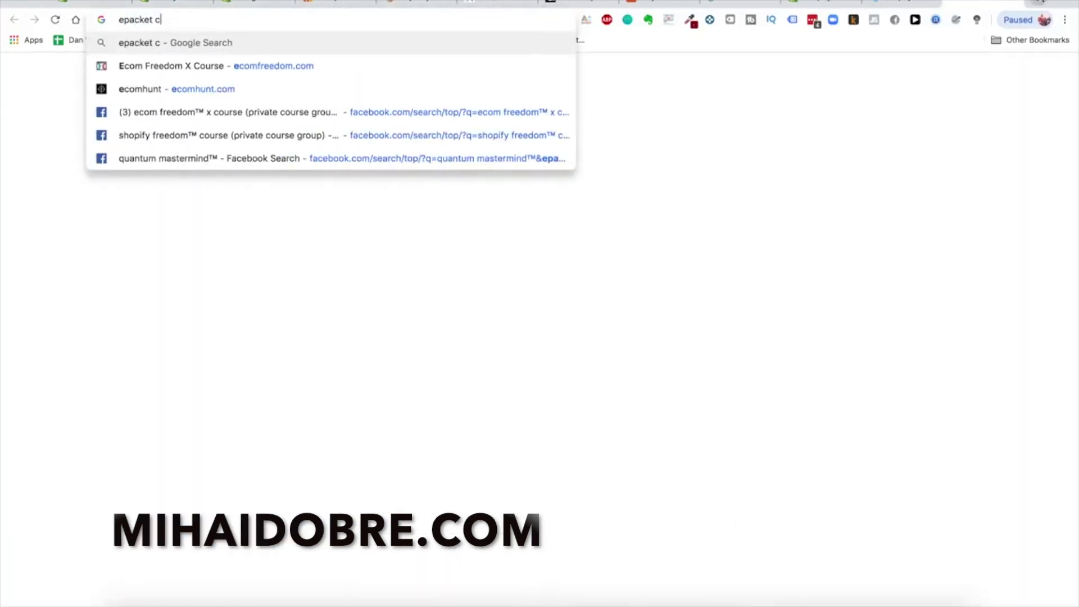
{"action": "key", "text": "Return"}
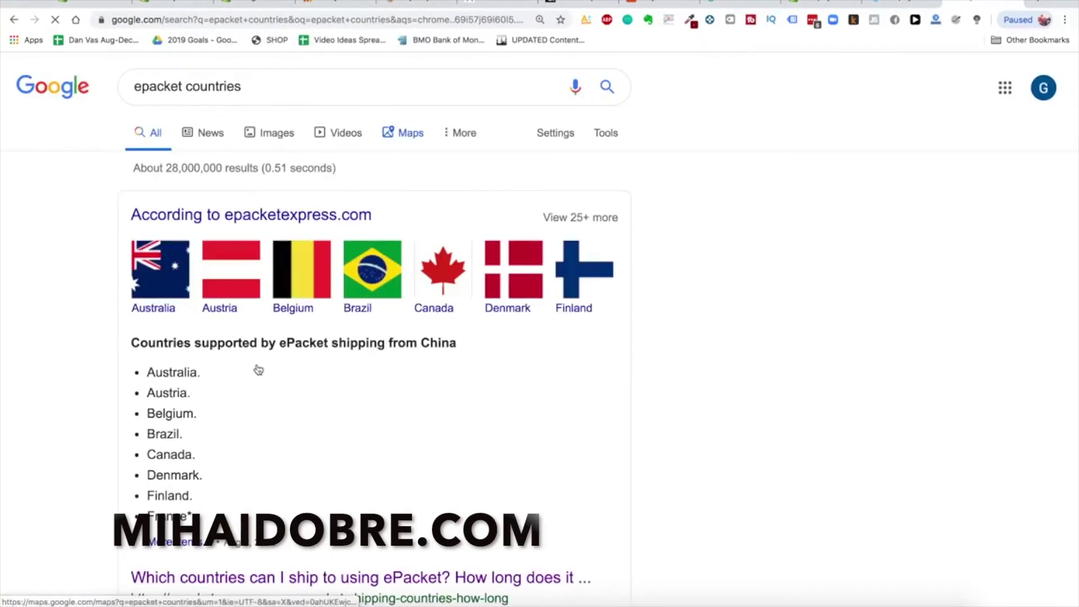
{"action": "scroll", "coordinate": [257, 368], "scroll_direction": "down", "scroll_amount": 3}
{"action": "scroll", "coordinate": [200, 306], "scroll_direction": "up", "scroll_amount": 1}
{"action": "double_click", "coordinate": [240, 240]}
{"action": "left_click", "coordinate": [183, 273]}
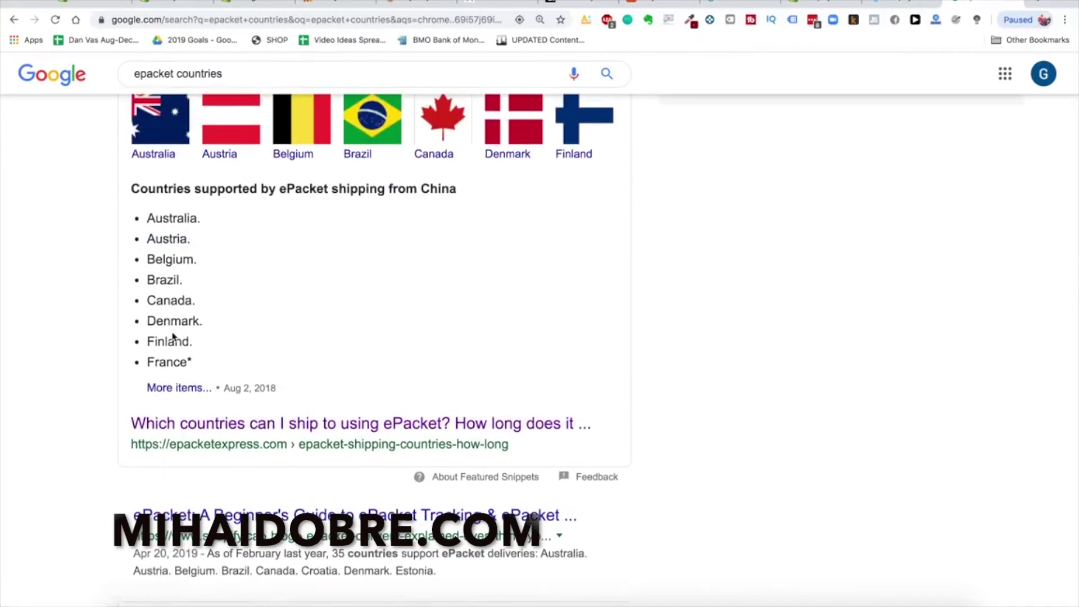
{"action": "left_click", "coordinate": [308, 427]}
{"action": "scroll", "coordinate": [339, 536], "scroll_direction": "down", "scroll_amount": 4}
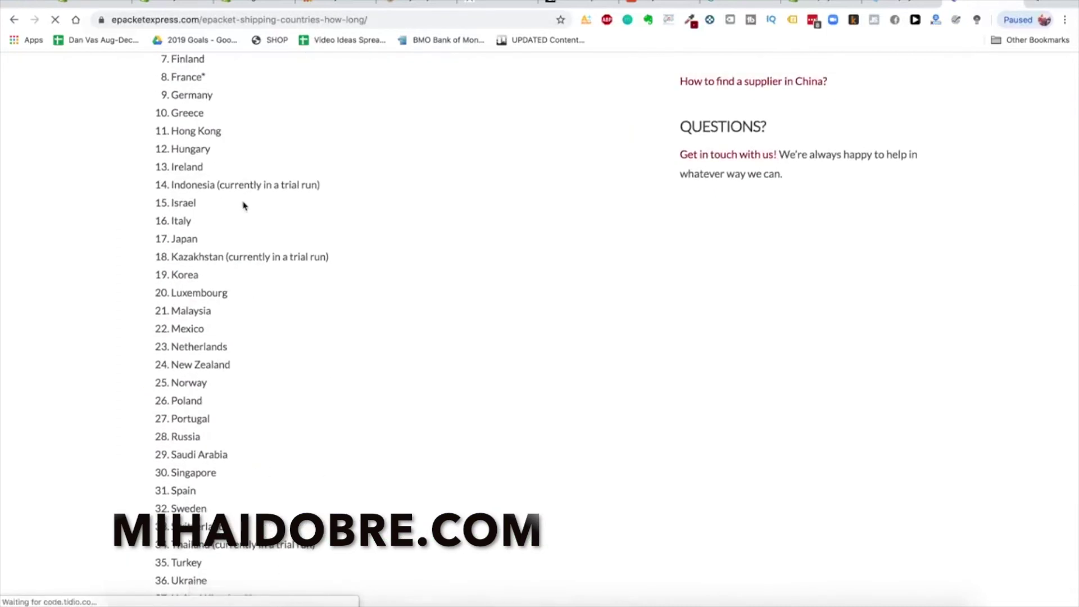
{"action": "scroll", "coordinate": [243, 205], "scroll_direction": "down", "scroll_amount": 3}
{"action": "left_click", "coordinate": [172, 4]}
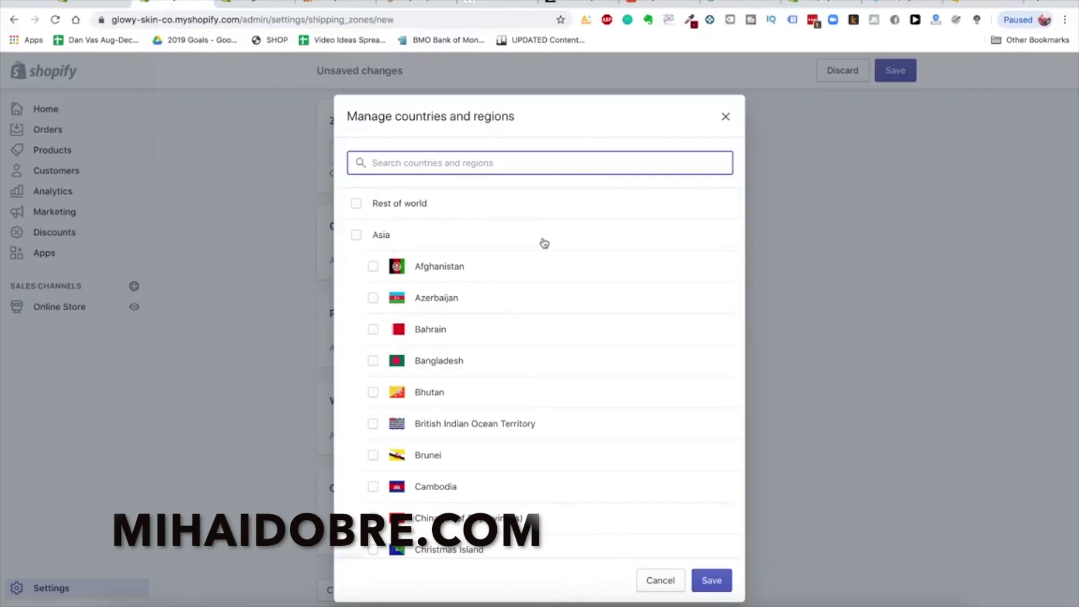
Abandon the unfinished zone, return to Shipping settings, and launch Klaviyo Email Marketing from Apps
{"action": "left_click", "coordinate": [725, 117]}
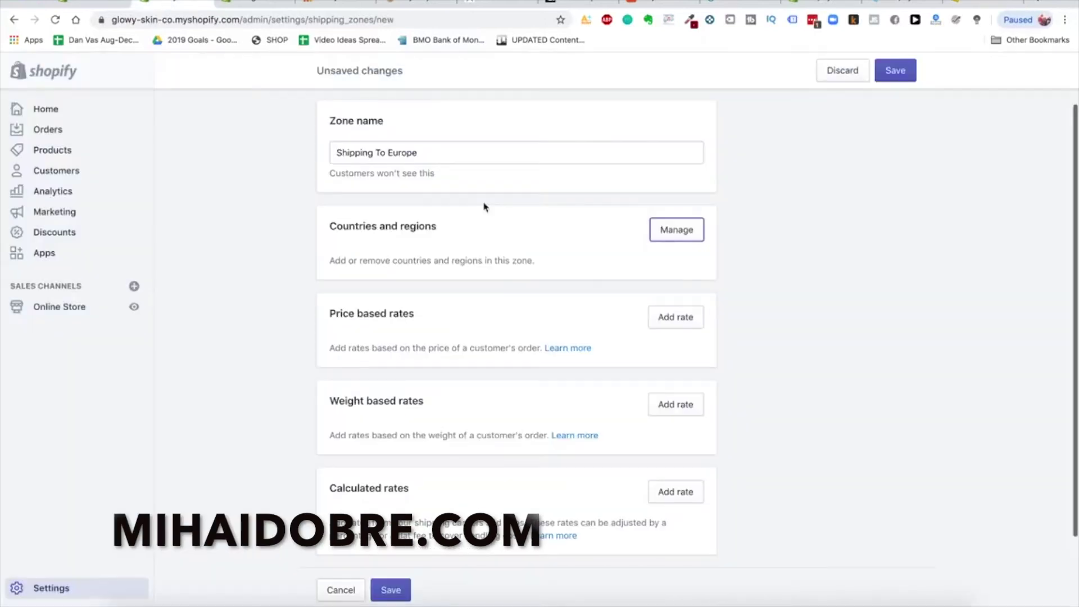
{"action": "scroll", "coordinate": [475, 531], "scroll_direction": "up", "scroll_amount": 2}
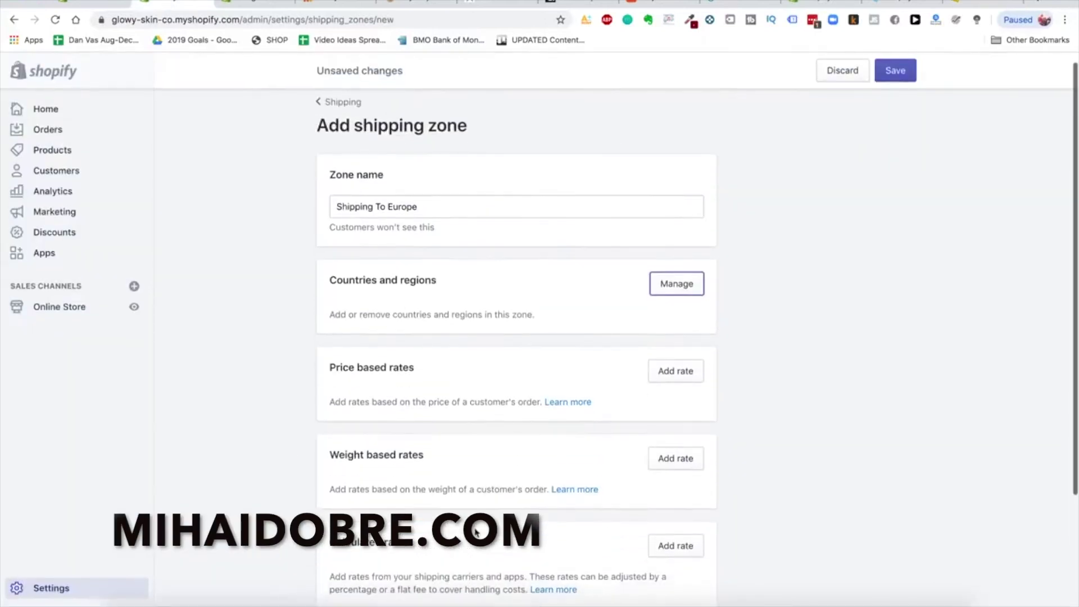
{"action": "left_click", "coordinate": [348, 105]}
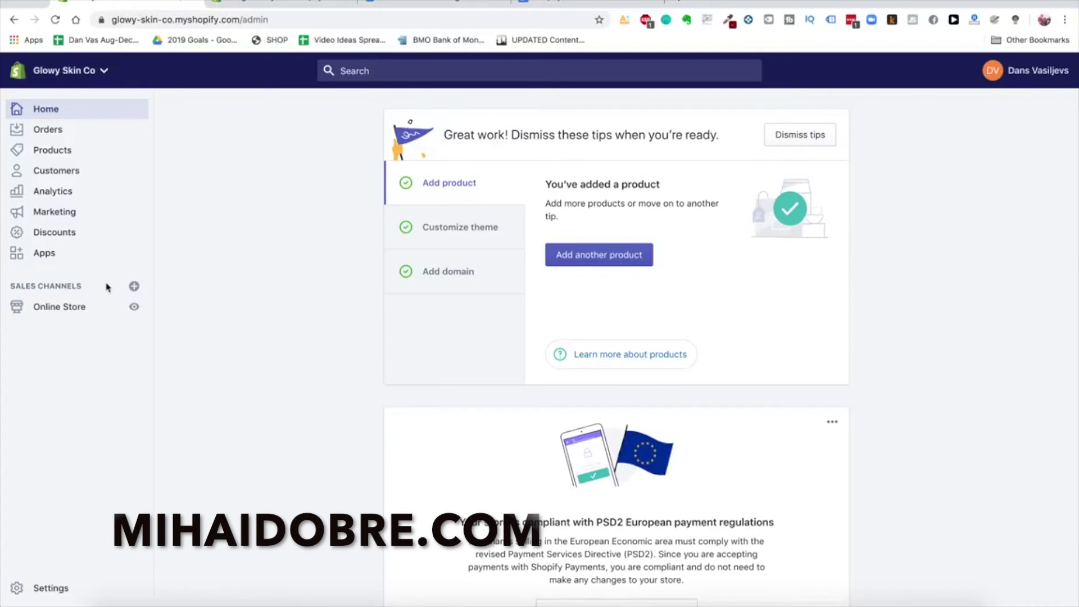
{"action": "left_click", "coordinate": [48, 258]}
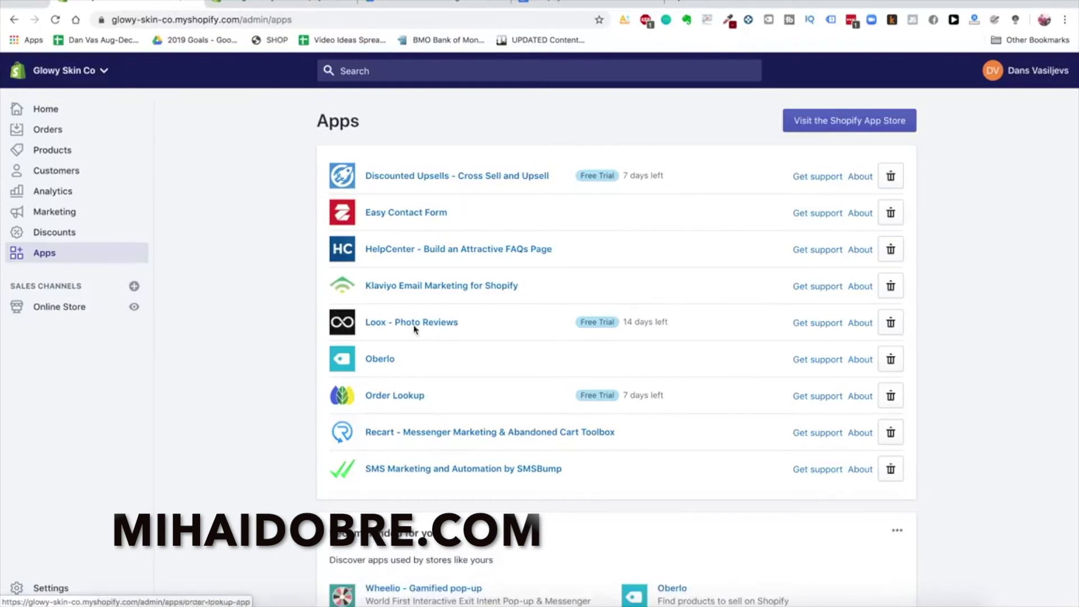
{"action": "left_click", "coordinate": [422, 288]}
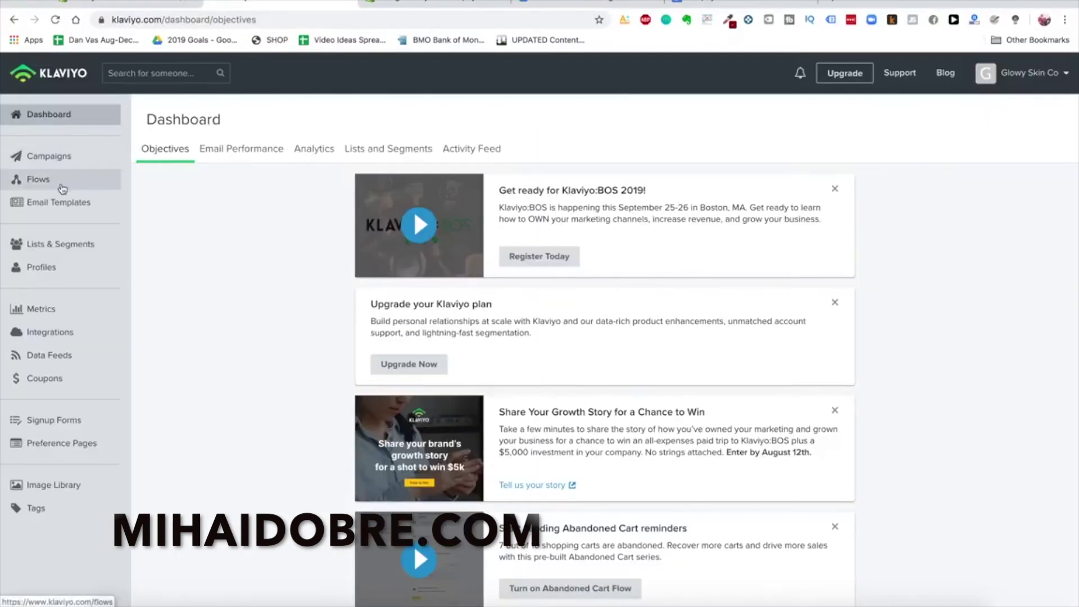
Filter Klaviyo's new-flow templates to Abandoned Cart and preview the Abandoned Cart Reminder – Standard template
{"action": "left_click", "coordinate": [61, 185]}
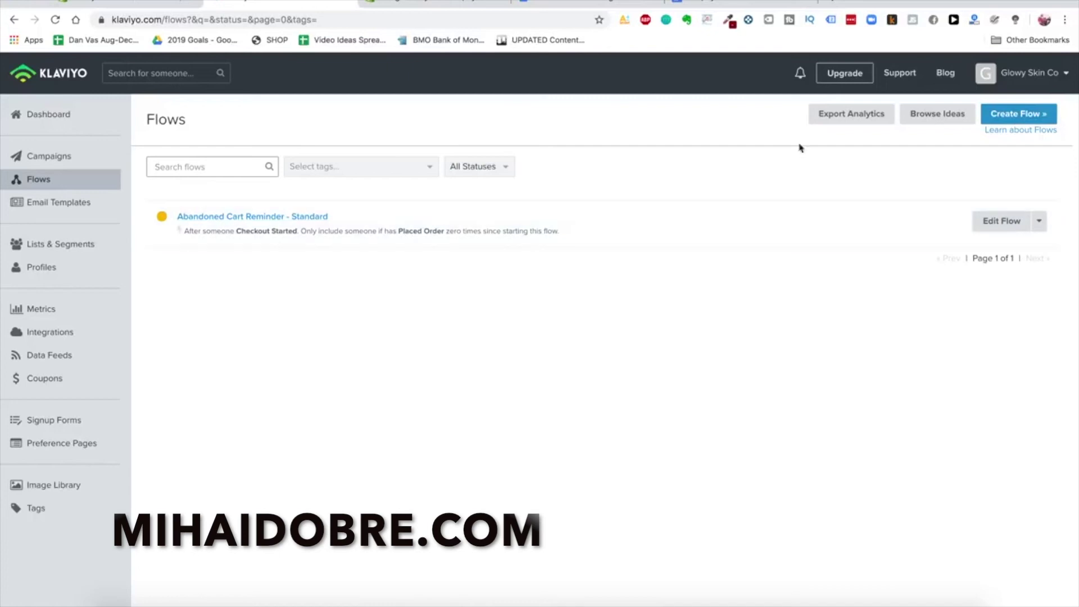
{"action": "left_click", "coordinate": [1011, 114]}
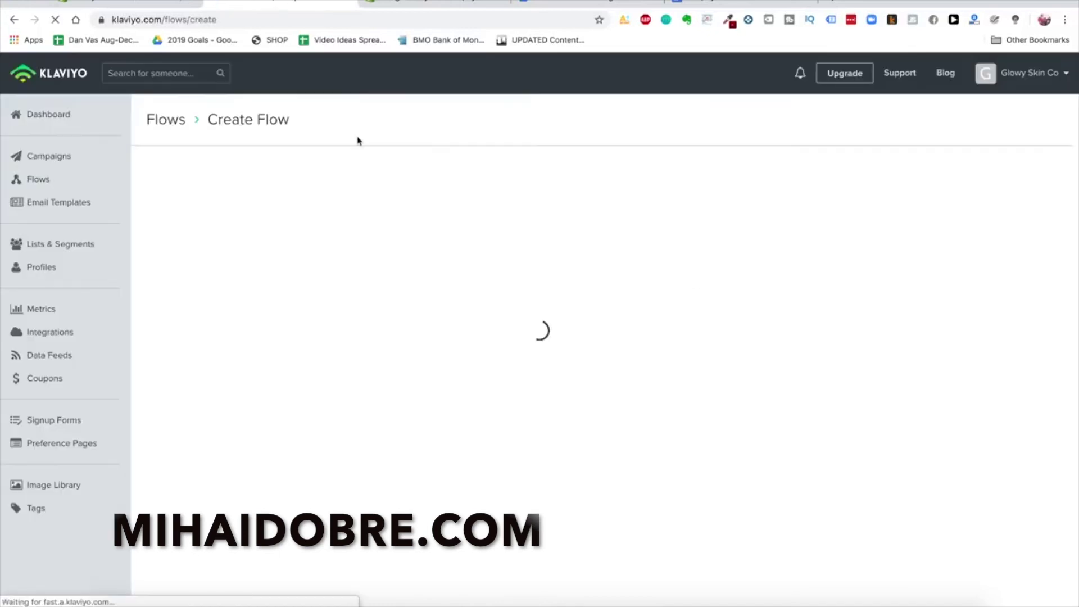
{"action": "scroll", "coordinate": [513, 330], "scroll_direction": "down", "scroll_amount": 2}
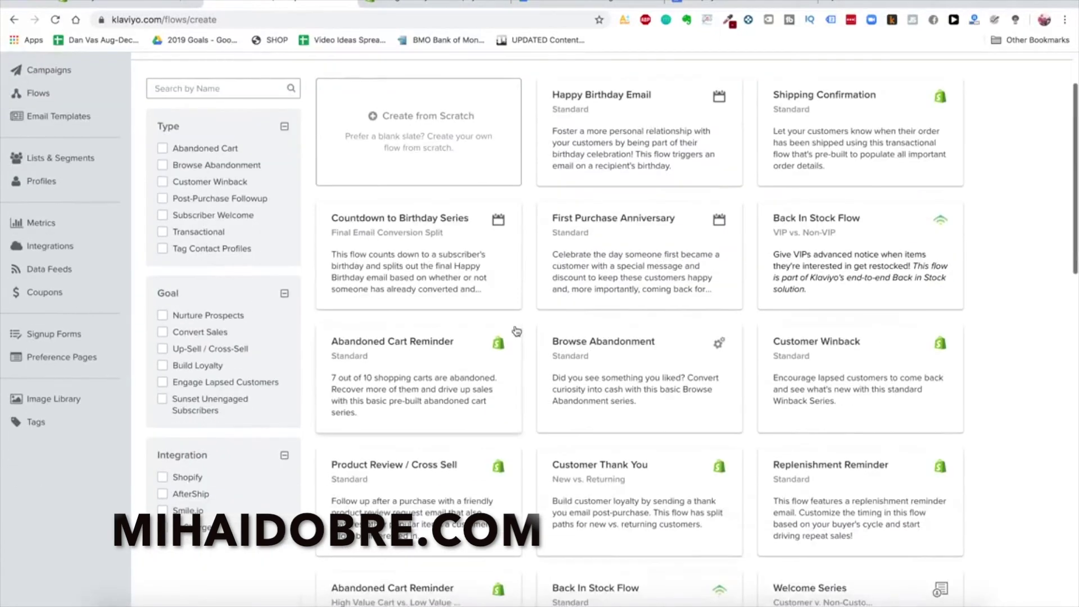
{"action": "scroll", "coordinate": [460, 481], "scroll_direction": "down", "scroll_amount": 5}
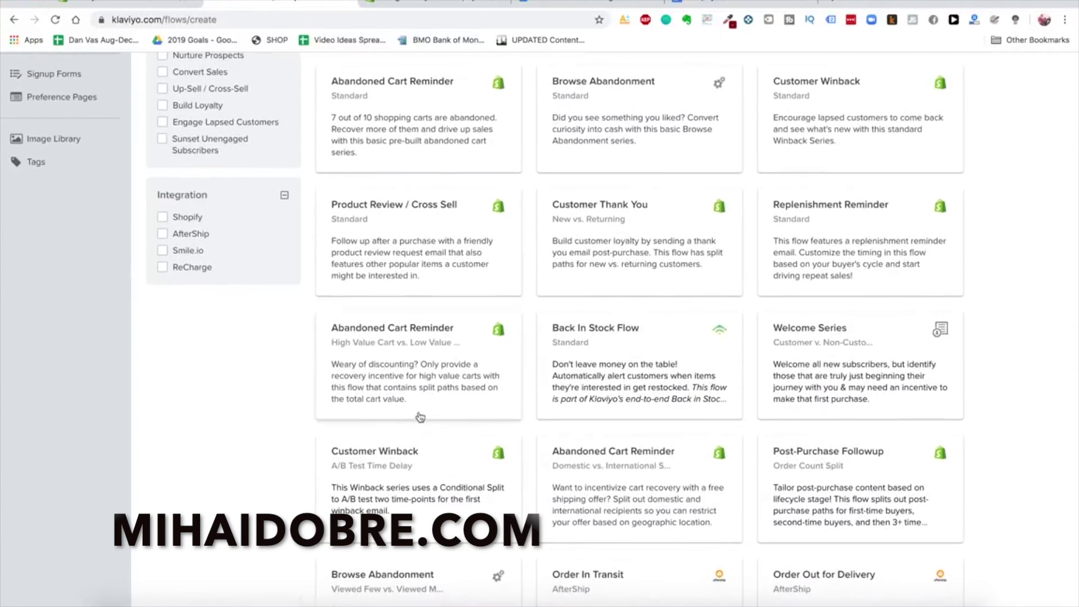
{"action": "scroll", "coordinate": [349, 253], "scroll_direction": "up", "scroll_amount": 6}
{"action": "left_click", "coordinate": [210, 171]}
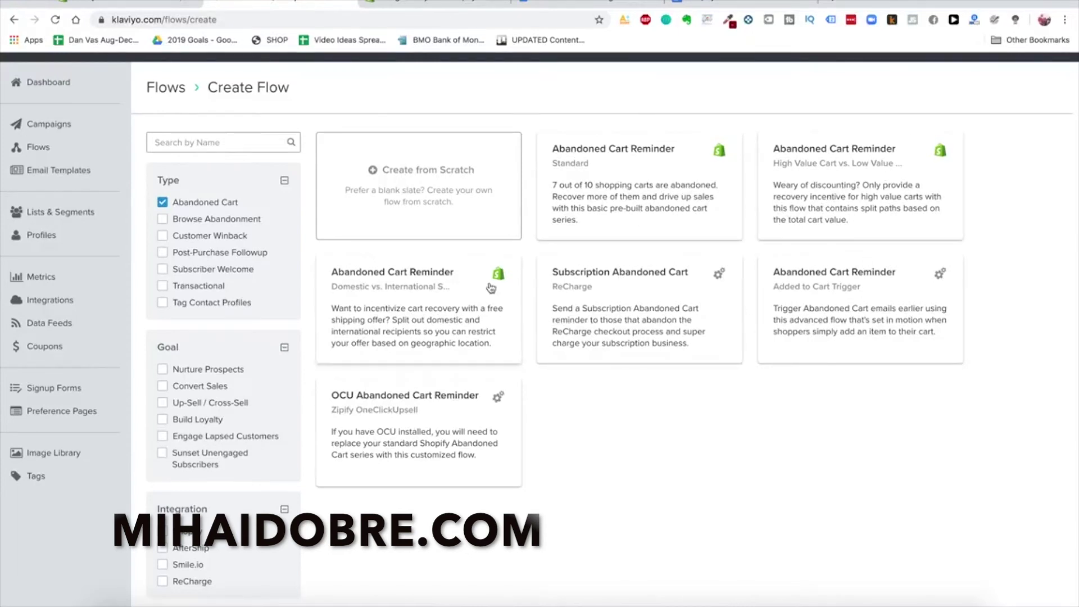
{"action": "left_click", "coordinate": [621, 193]}
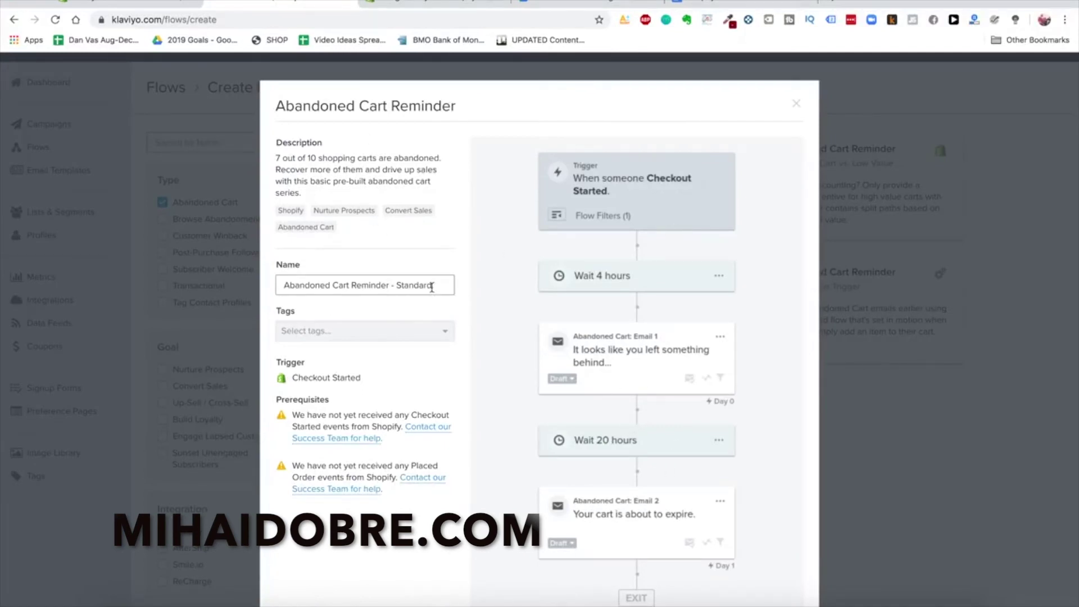
Name the flow 'Glowy Skin Abandon Cart Sequence' and create it from the standard template
{"action": "triple_click", "coordinate": [408, 285]}
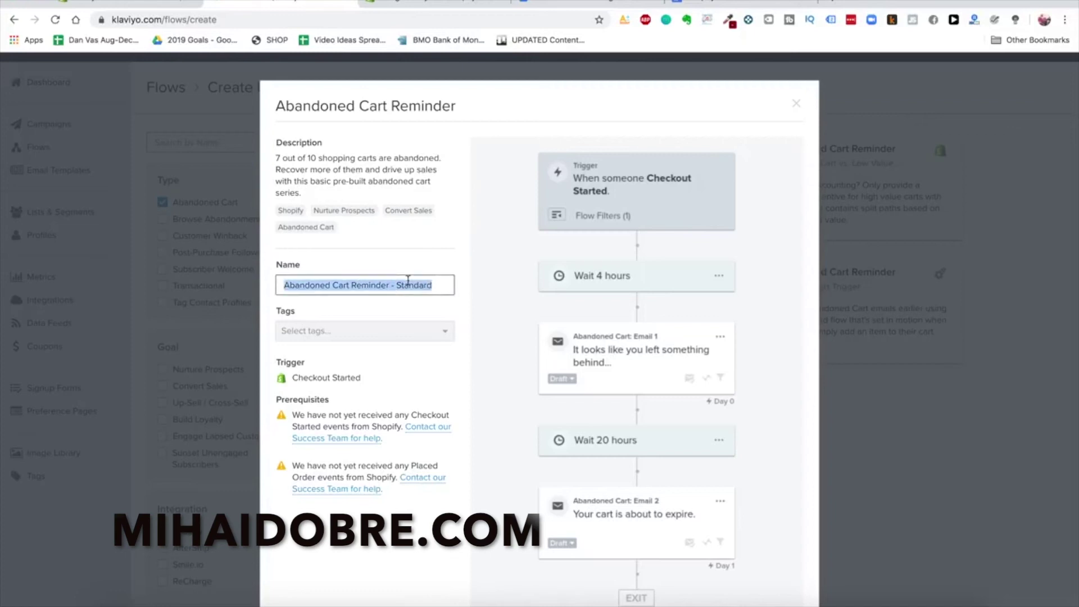
{"action": "type", "text": "Glowy Skin Abandon Cart Sequence"}
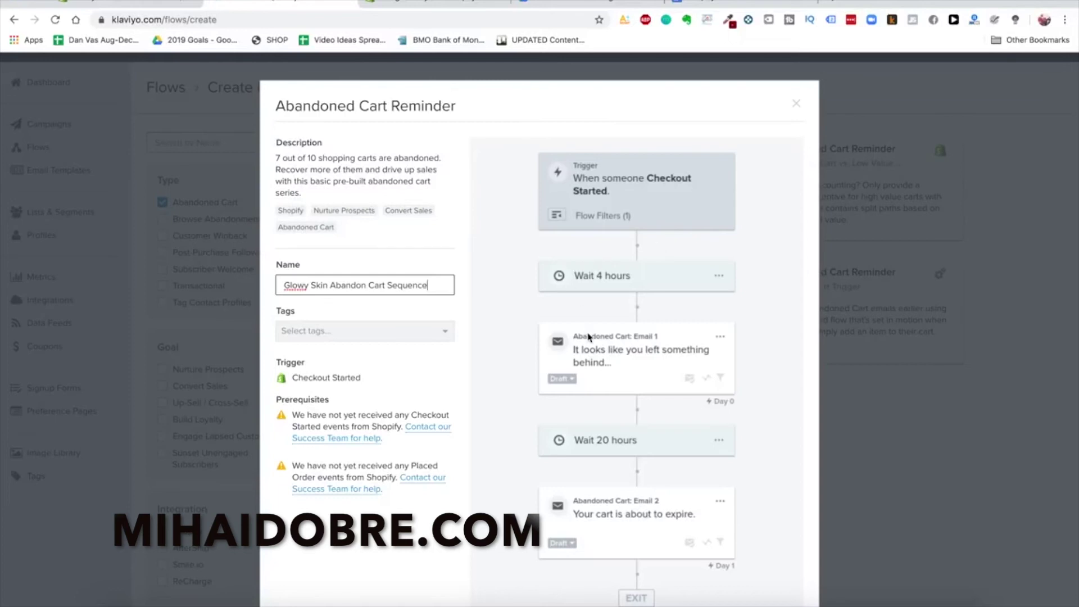
{"action": "scroll", "coordinate": [585, 337], "scroll_direction": "down", "scroll_amount": 3}
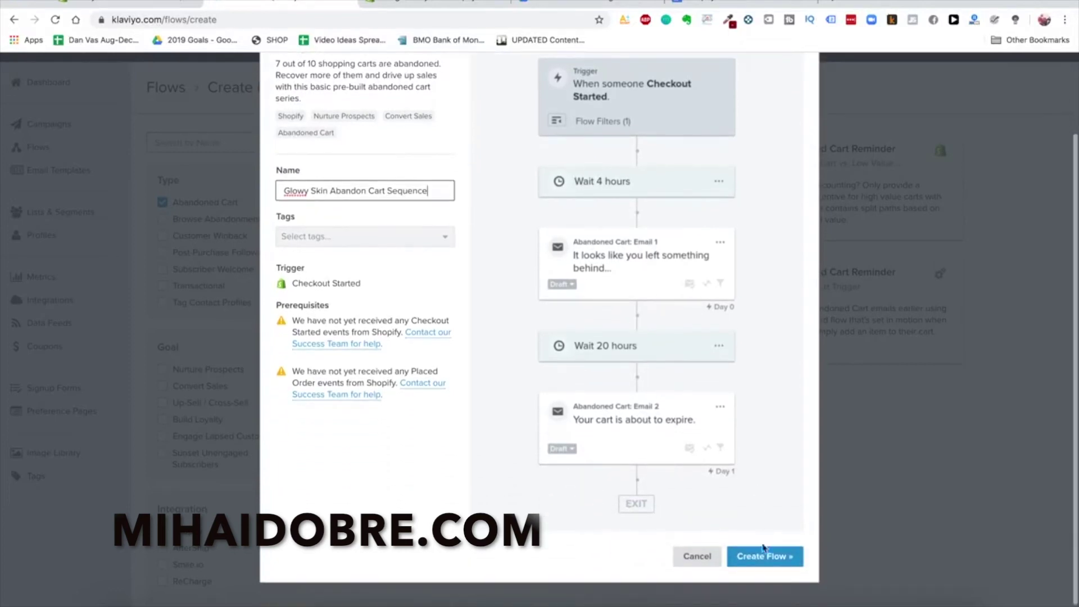
{"action": "left_click", "coordinate": [763, 551]}
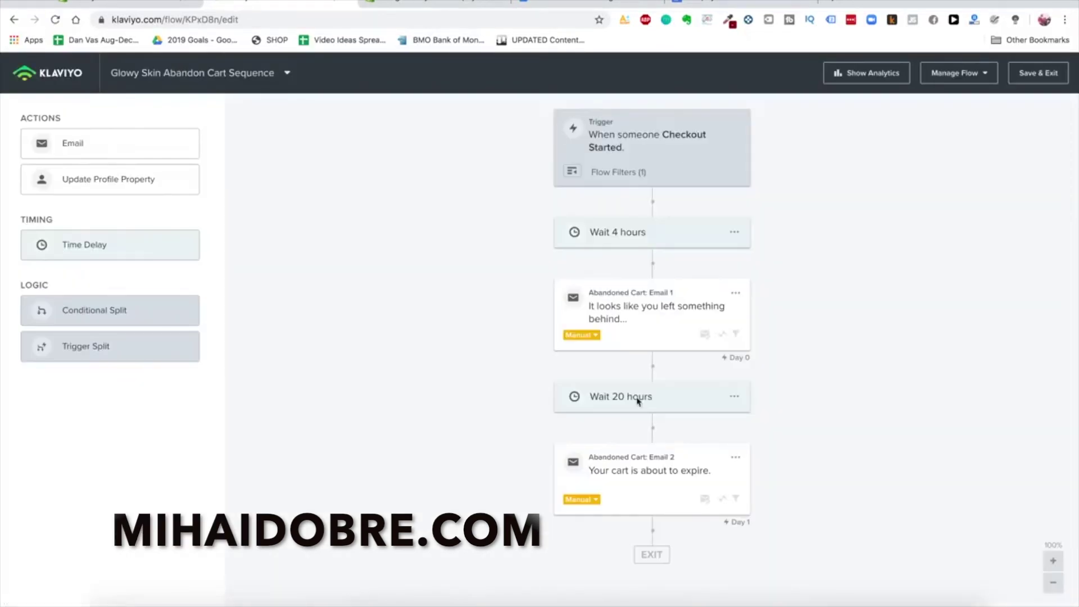
Review the flow's Checkout Started trigger and its 4-hour wait delay
{"action": "left_click", "coordinate": [1053, 582]}
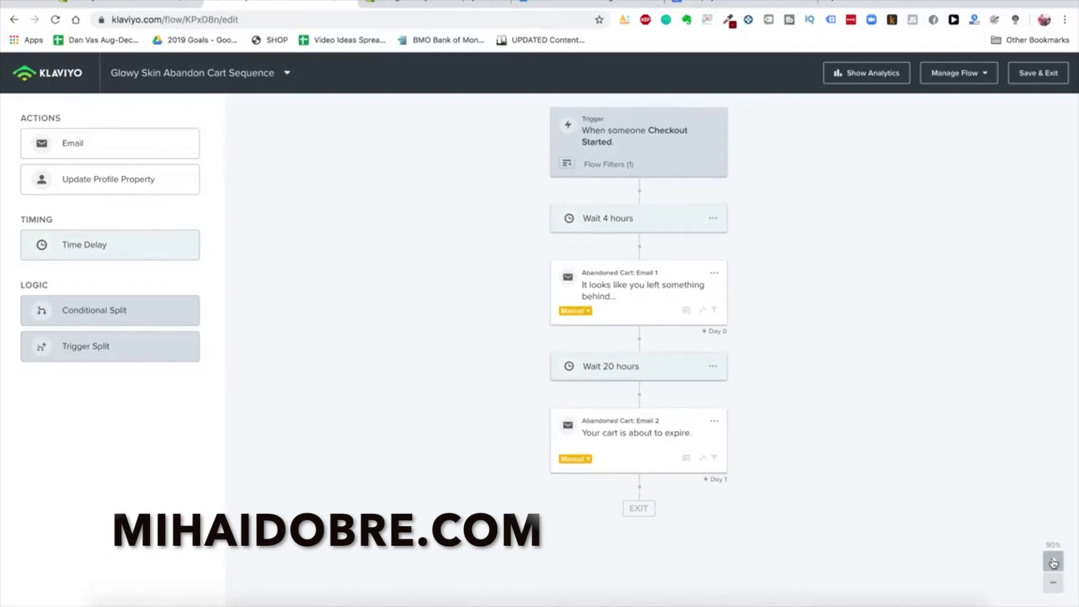
{"action": "left_click", "coordinate": [604, 137]}
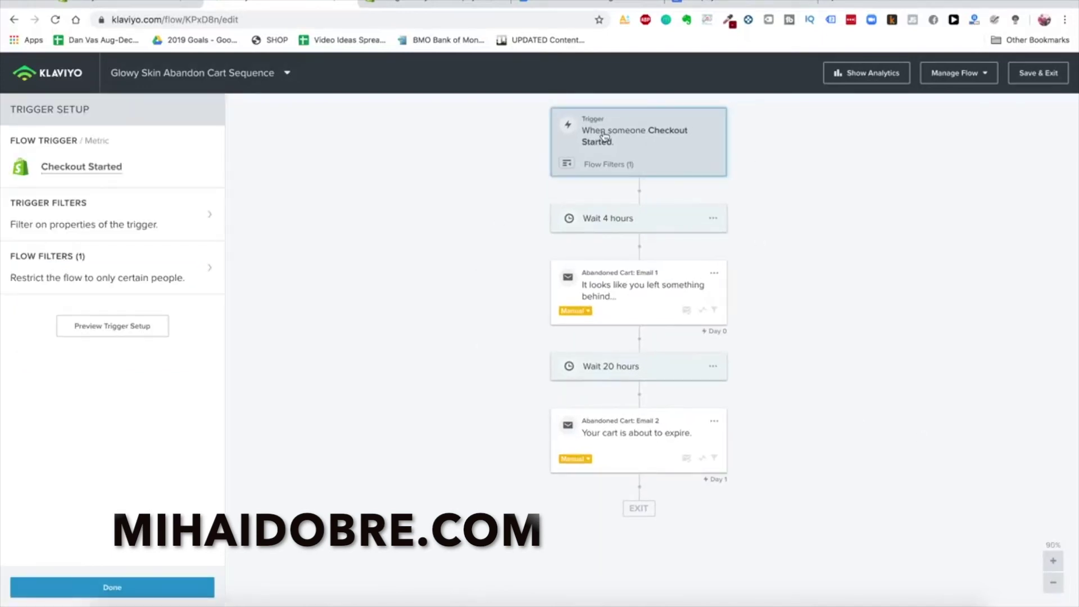
{"action": "left_click", "coordinate": [609, 167]}
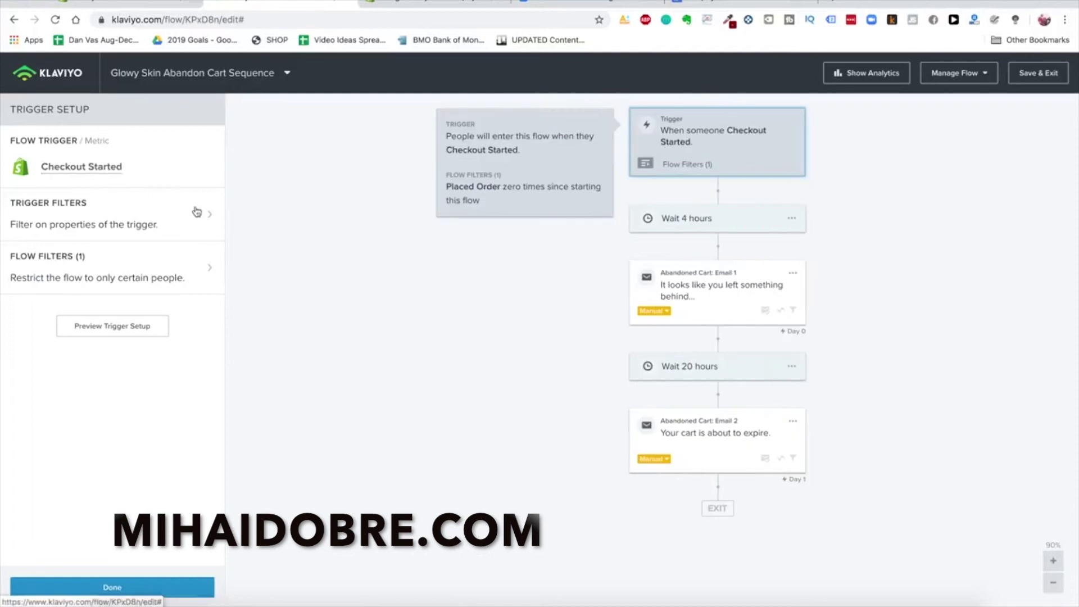
{"action": "left_click", "coordinate": [696, 217]}
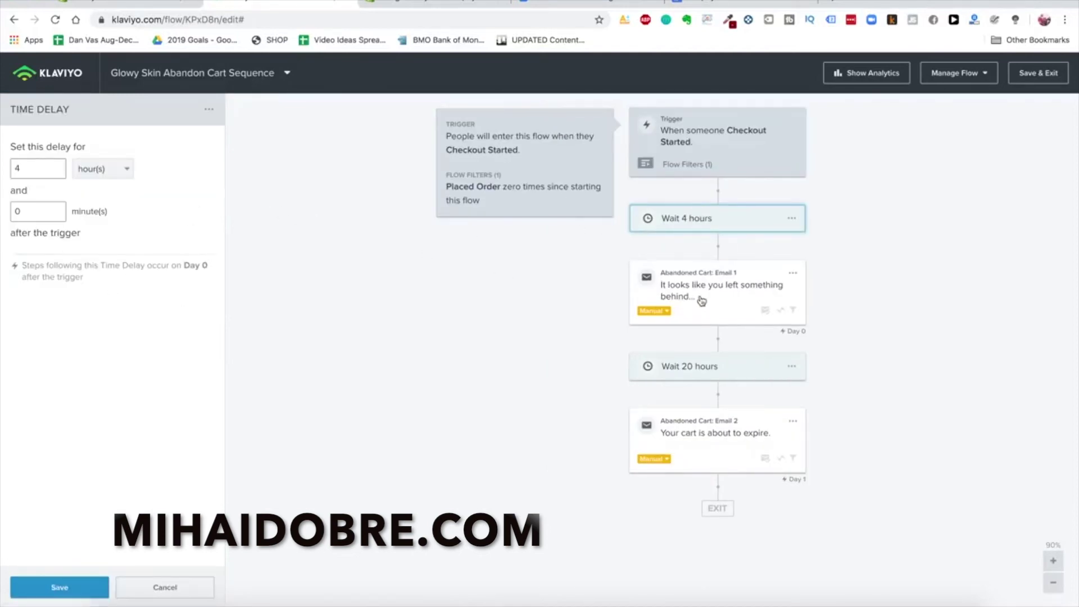
Bring up the Shopify Freedom™ Abandon Cart Email Sequence document at Email 1's timing
{"action": "left_click", "coordinate": [751, 5]}
{"action": "scroll", "coordinate": [559, 399], "scroll_direction": "up", "scroll_amount": 2}
{"action": "scroll", "coordinate": [559, 399], "scroll_direction": "down", "scroll_amount": 2}
{"action": "scroll", "coordinate": [559, 399], "scroll_direction": "up", "scroll_amount": 10}
{"action": "scroll", "coordinate": [559, 400], "scroll_direction": "down", "scroll_amount": 2}
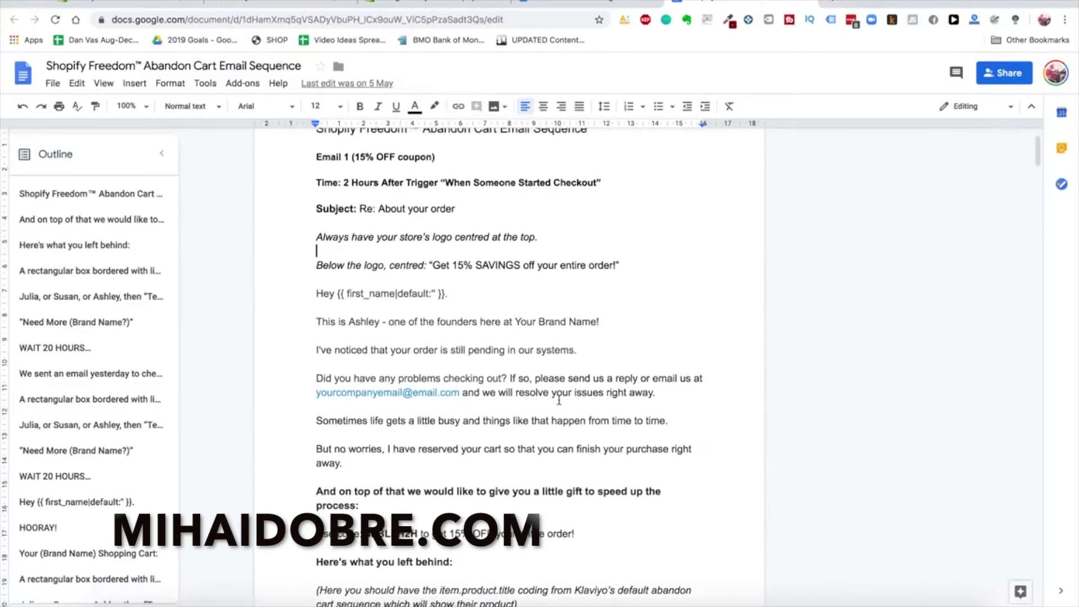
Read through the abandon-cart sequence plan in the Google Doc
{"action": "scroll", "coordinate": [478, 292], "scroll_direction": "down", "scroll_amount": 1}
{"action": "scroll", "coordinate": [401, 190], "scroll_direction": "up", "scroll_amount": 1}
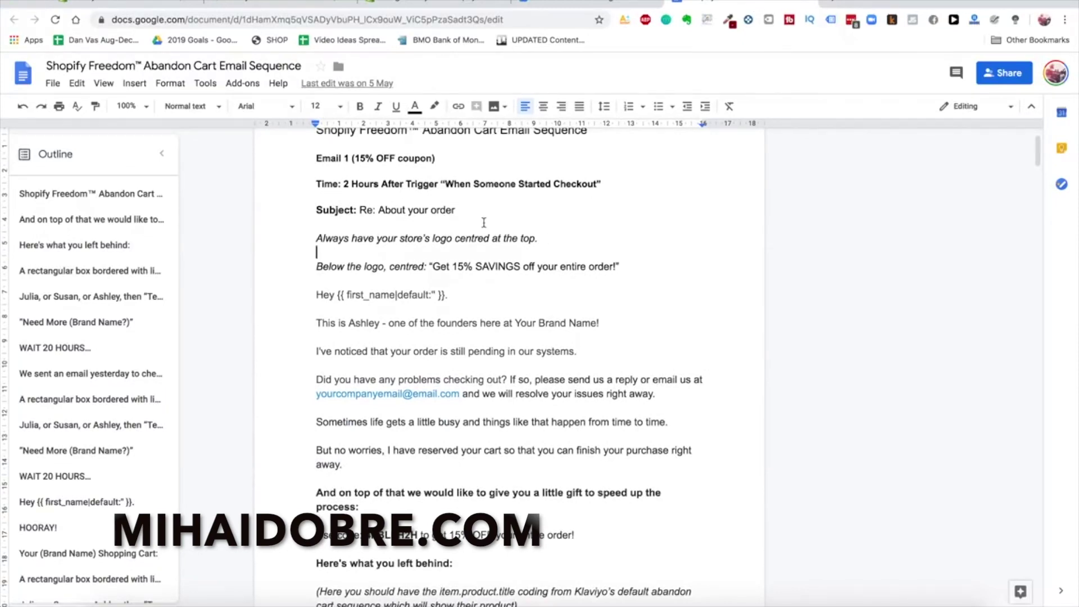
{"action": "scroll", "coordinate": [450, 250], "scroll_direction": "down", "scroll_amount": 1}
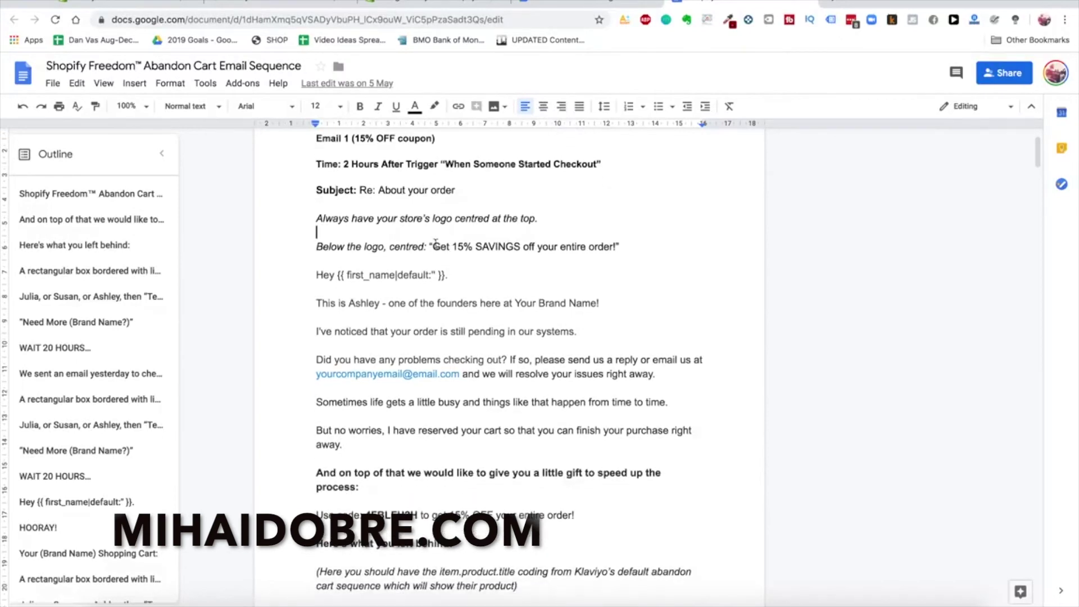
{"action": "scroll", "coordinate": [449, 382], "scroll_direction": "down", "scroll_amount": 1}
{"action": "scroll", "coordinate": [449, 382], "scroll_direction": "down", "scroll_amount": 9}
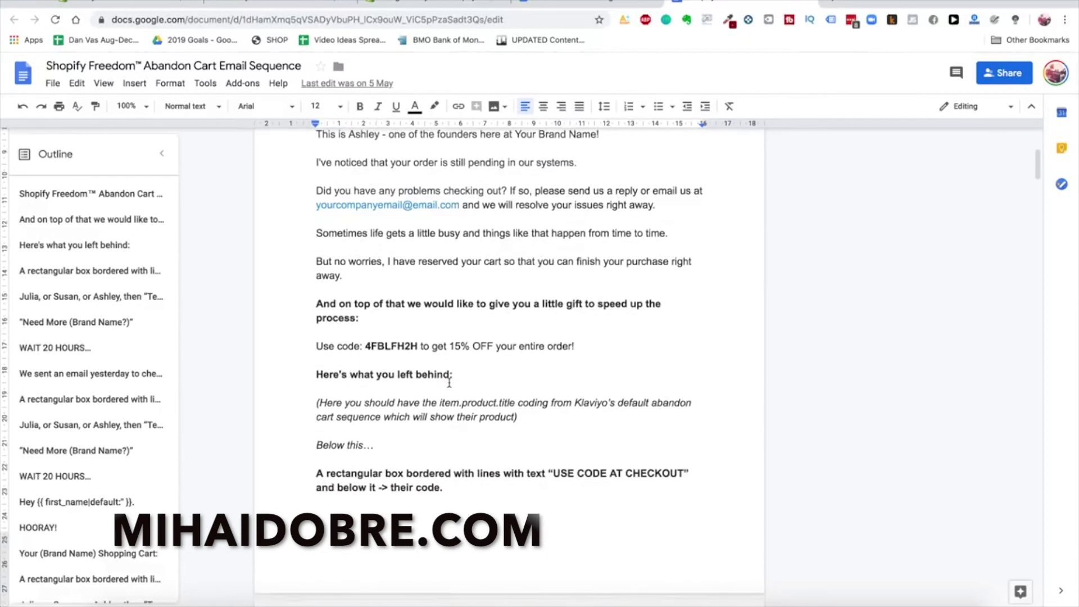
{"action": "scroll", "coordinate": [327, 307], "scroll_direction": "down", "scroll_amount": 12}
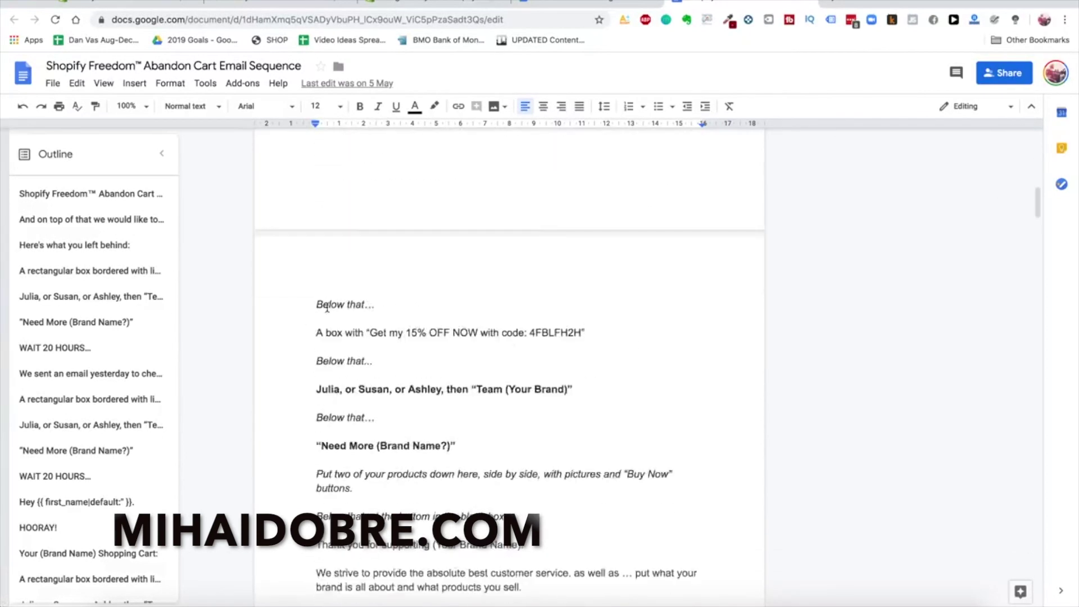
{"action": "scroll", "coordinate": [365, 326], "scroll_direction": "up", "scroll_amount": 20}
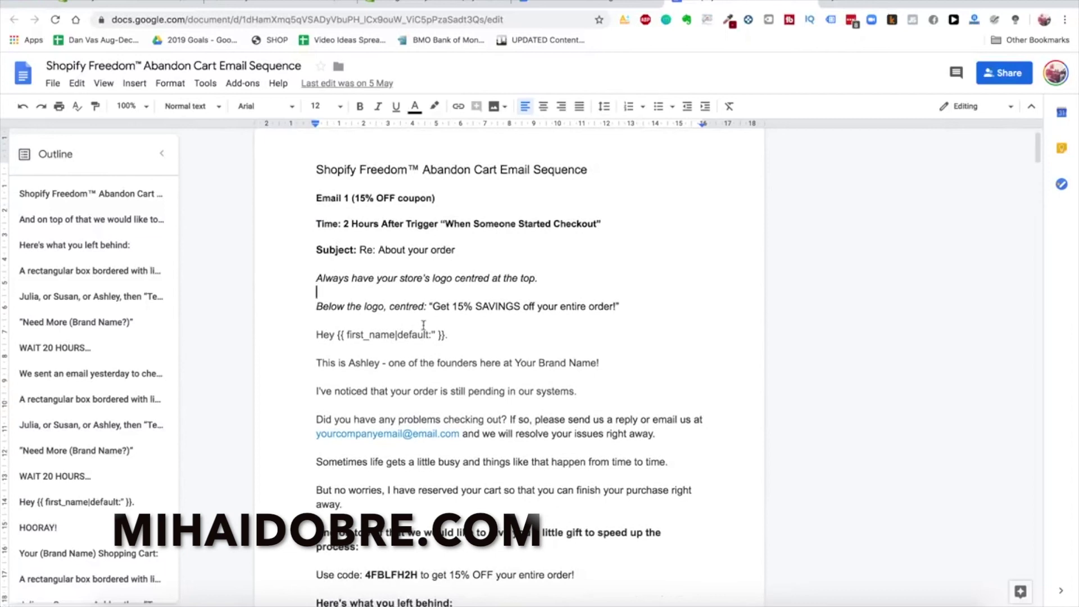
{"action": "scroll", "coordinate": [423, 324], "scroll_direction": "down", "scroll_amount": 3}
{"action": "scroll", "coordinate": [427, 325], "scroll_direction": "up", "scroll_amount": 2}
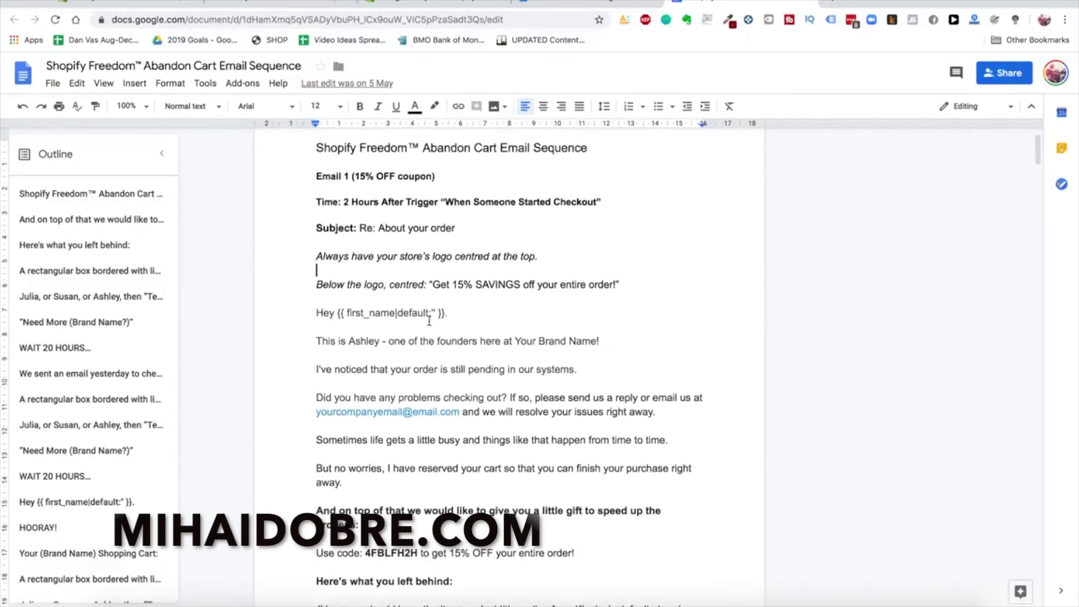
{"action": "scroll", "coordinate": [428, 320], "scroll_direction": "down", "scroll_amount": 5}
{"action": "scroll", "coordinate": [401, 250], "scroll_direction": "up", "scroll_amount": 4}
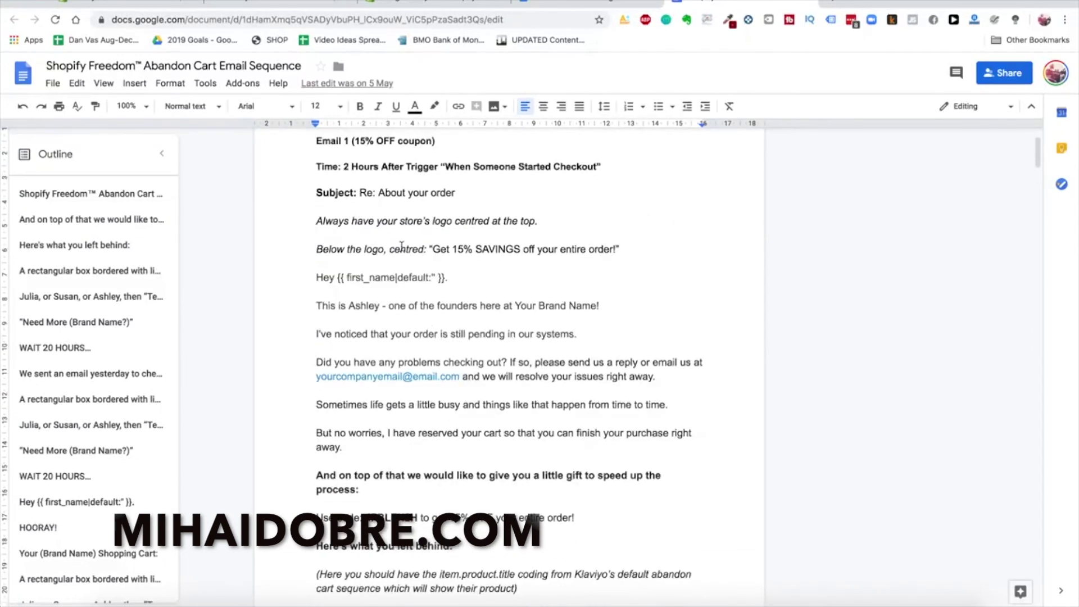
Delete Email 2 and the 20-hour wait from the Klaviyo flow, leaving only Email 1
{"action": "left_click", "coordinate": [297, 6]}
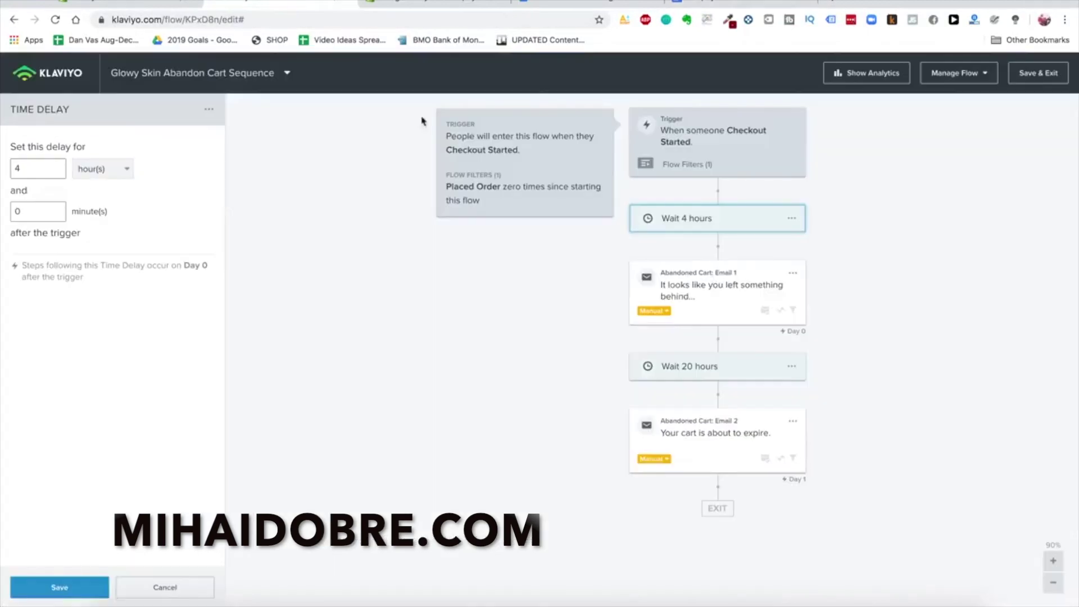
{"action": "left_click", "coordinate": [792, 427]}
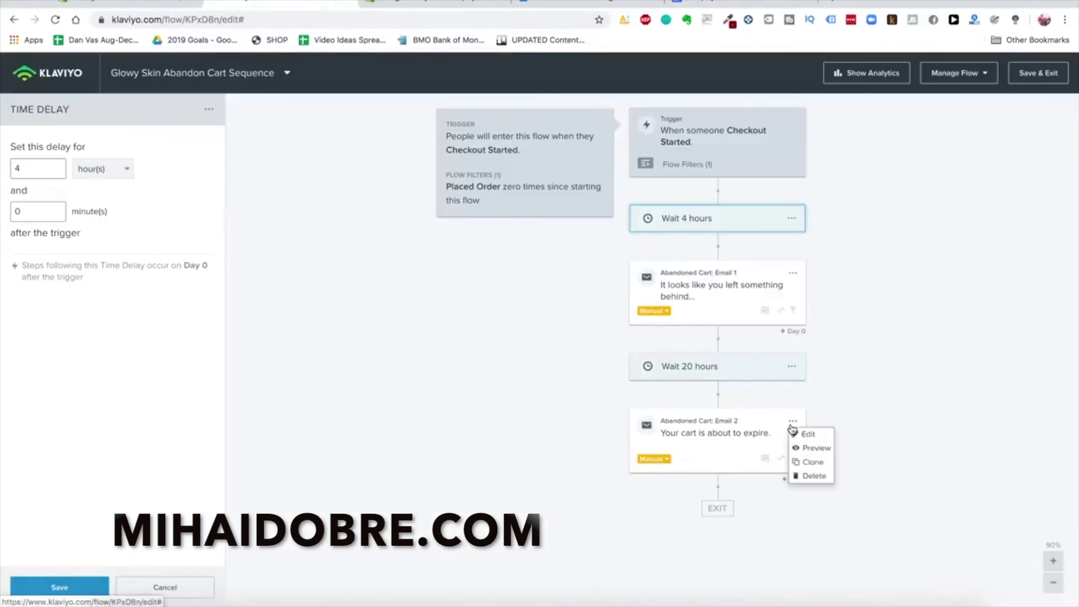
{"action": "left_click", "coordinate": [809, 475]}
{"action": "left_click", "coordinate": [697, 222]}
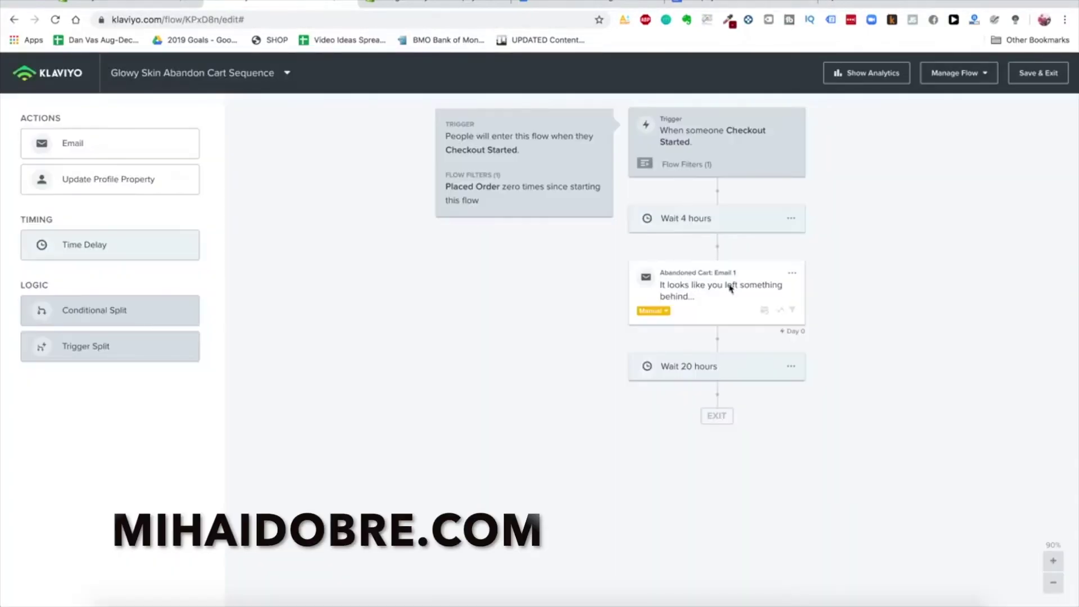
{"action": "left_click", "coordinate": [790, 366]}
{"action": "left_click", "coordinate": [802, 395]}
{"action": "left_click", "coordinate": [715, 241]}
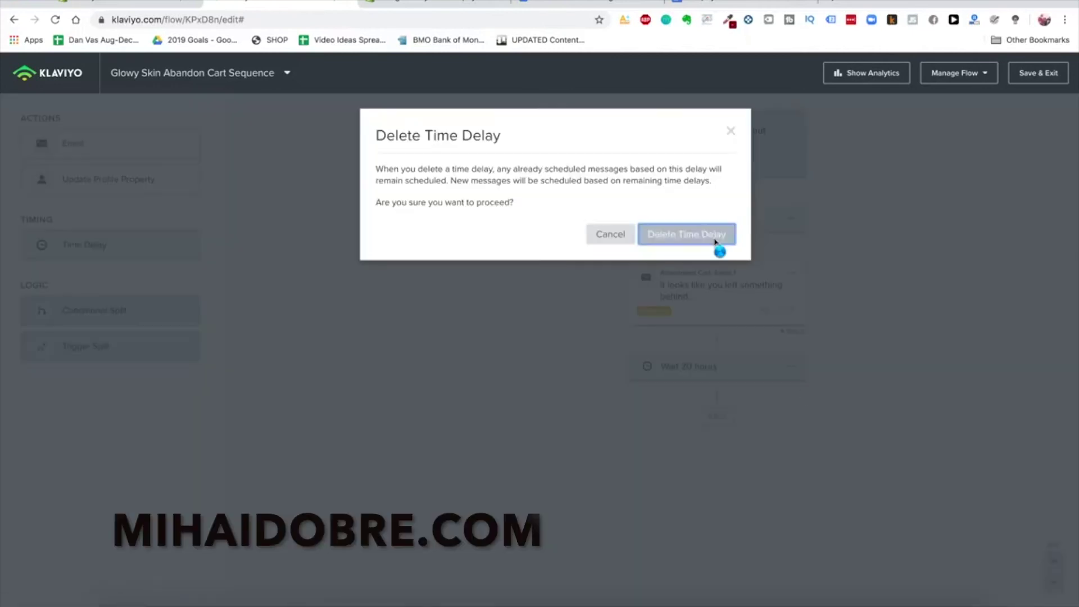
Trim Email 1's sender name down to 'Glowy Skin'
{"action": "left_click", "coordinate": [737, 283]}
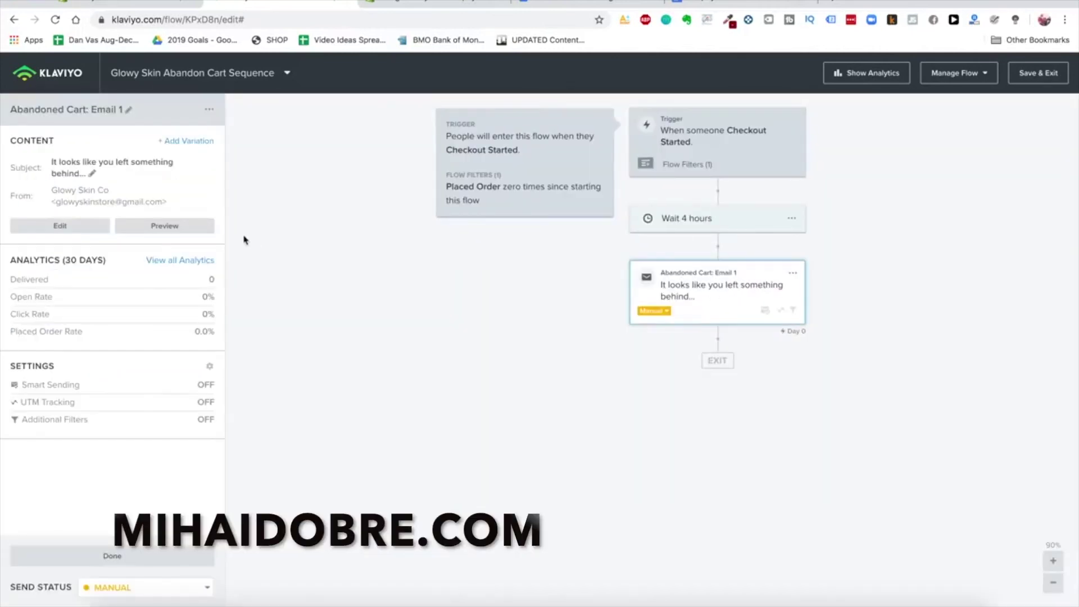
{"action": "left_click", "coordinate": [71, 230]}
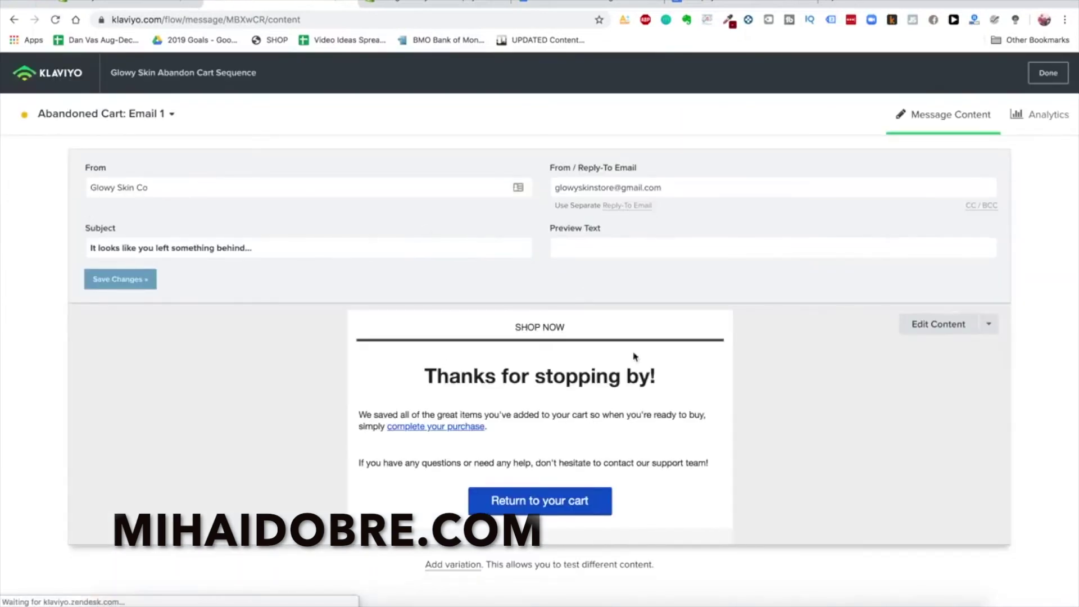
{"action": "left_click", "coordinate": [166, 189]}
{"action": "key", "text": "BackSpace"}
{"action": "key", "text": "BackSpace"}
{"action": "key", "text": "BackSpace"}
Copy 'Re: About your order' from the plan into Email 1's subject and save
{"action": "double_click", "coordinate": [236, 249]}
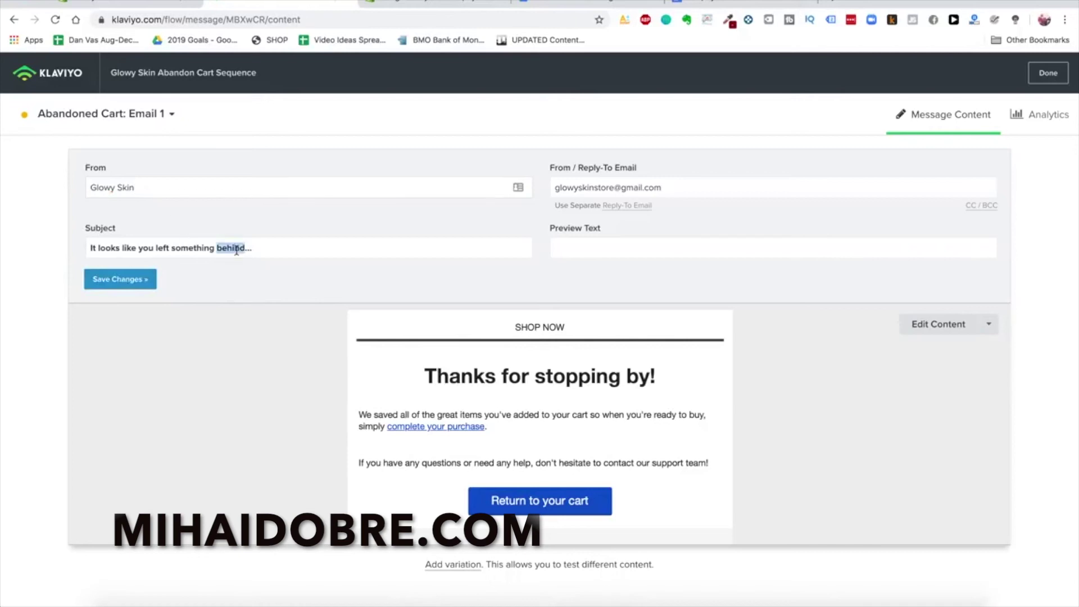
{"action": "triple_click", "coordinate": [236, 249]}
{"action": "left_click", "coordinate": [736, 6]}
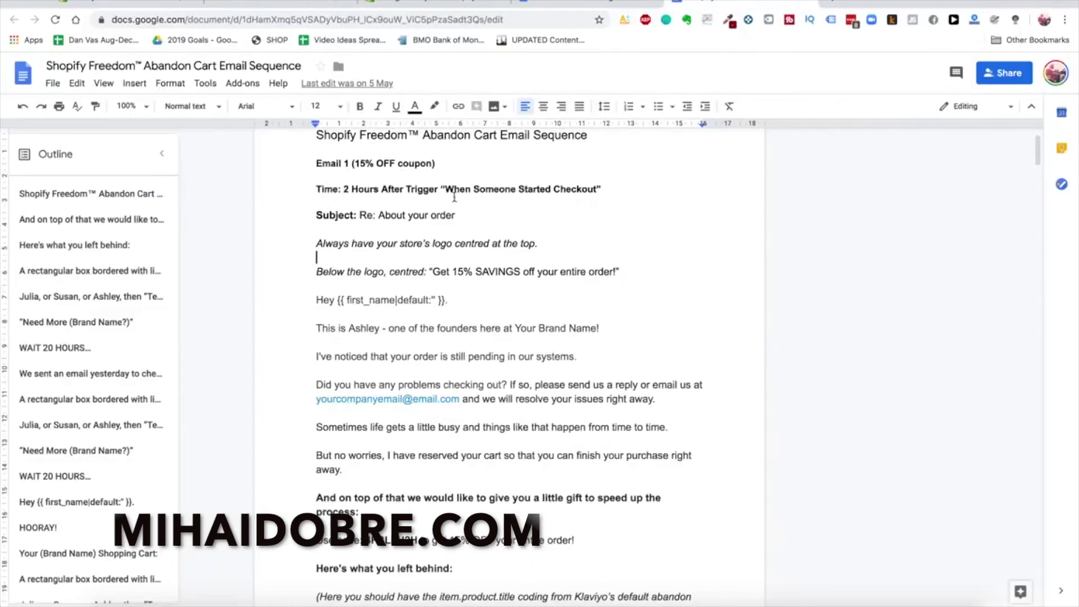
{"action": "left_click_drag", "start_coordinate": [456, 215], "coordinate": [362, 214]}
{"action": "key", "text": "ctrl+c"}
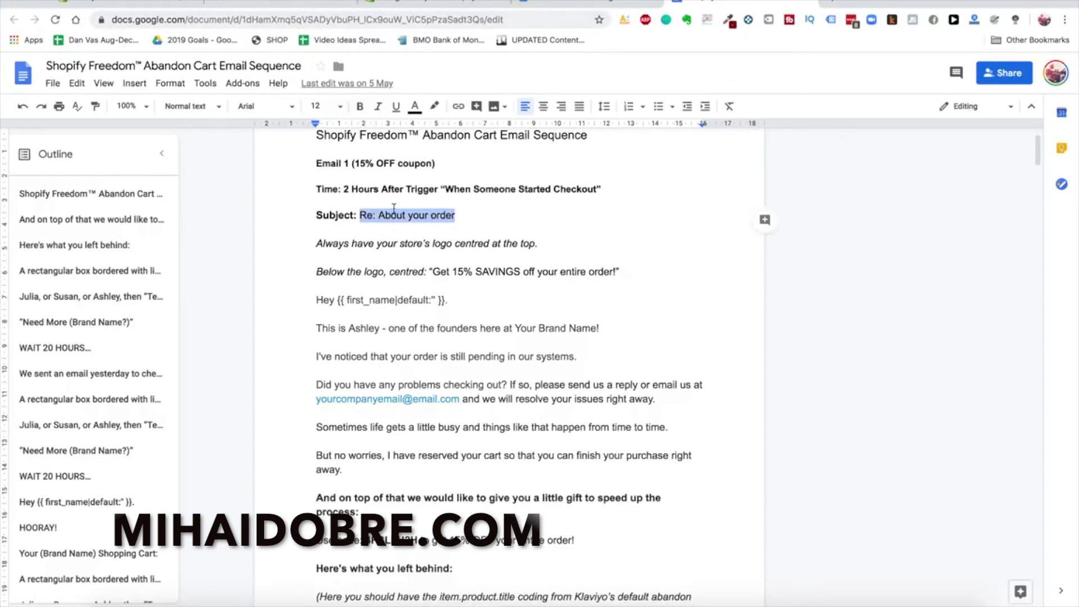
{"action": "left_click", "coordinate": [304, 4]}
{"action": "key", "text": "ctrl+v"}
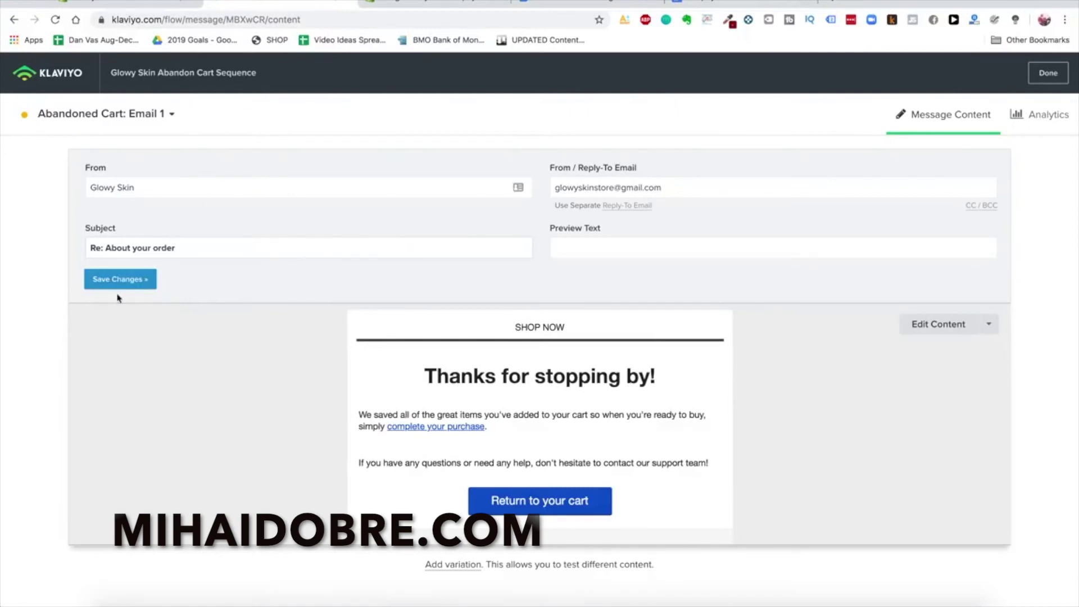
{"action": "left_click", "coordinate": [938, 323]}
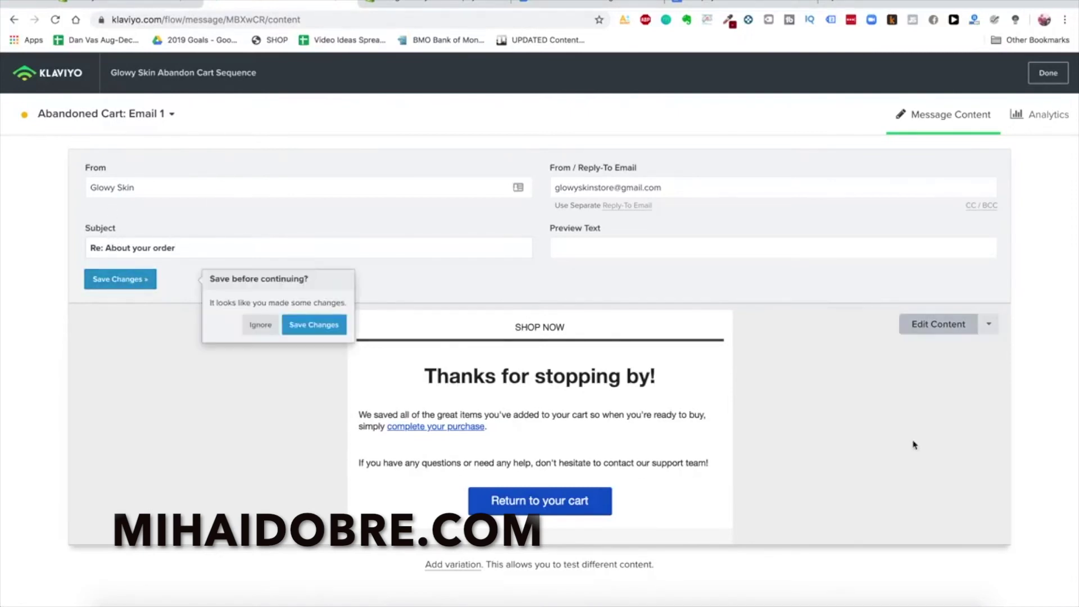
{"action": "left_click", "coordinate": [314, 325]}
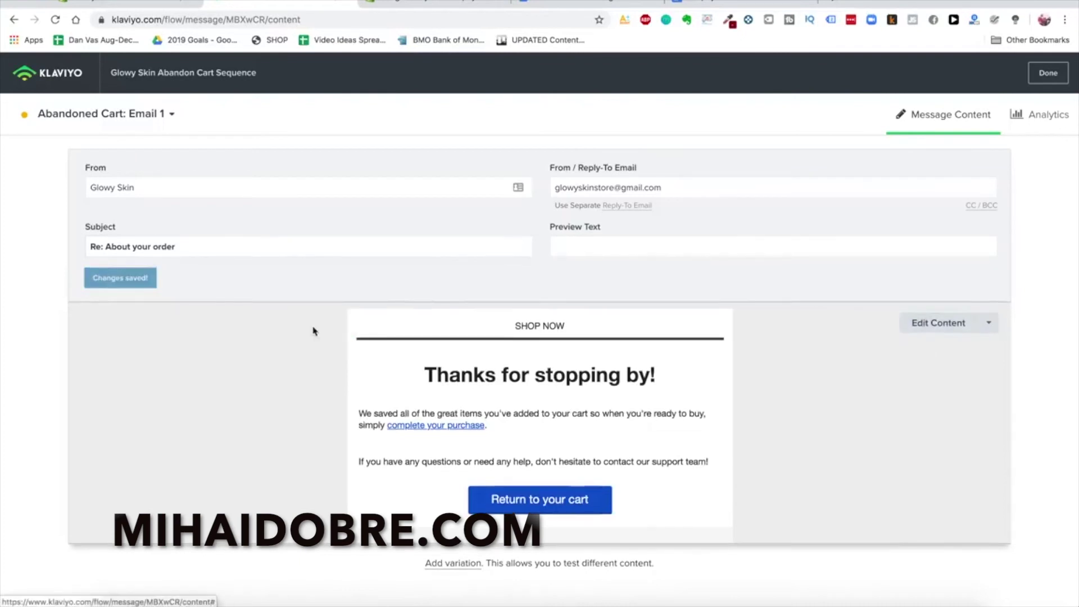
Add an image block at the top of the email body with the uploaded GS.png logo
{"action": "left_click", "coordinate": [922, 322]}
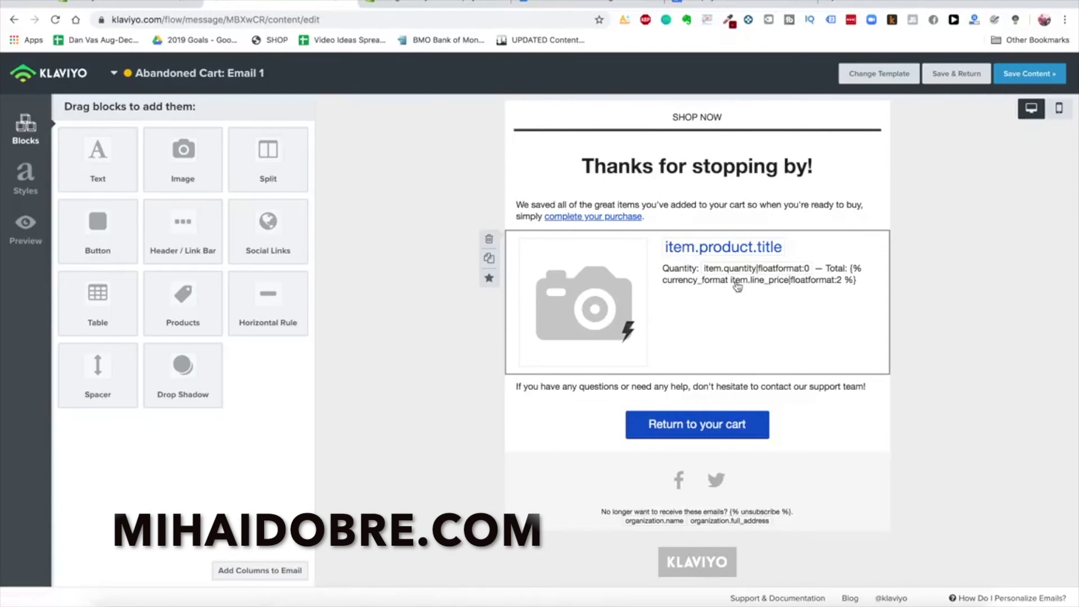
{"action": "left_click", "coordinate": [721, 4]}
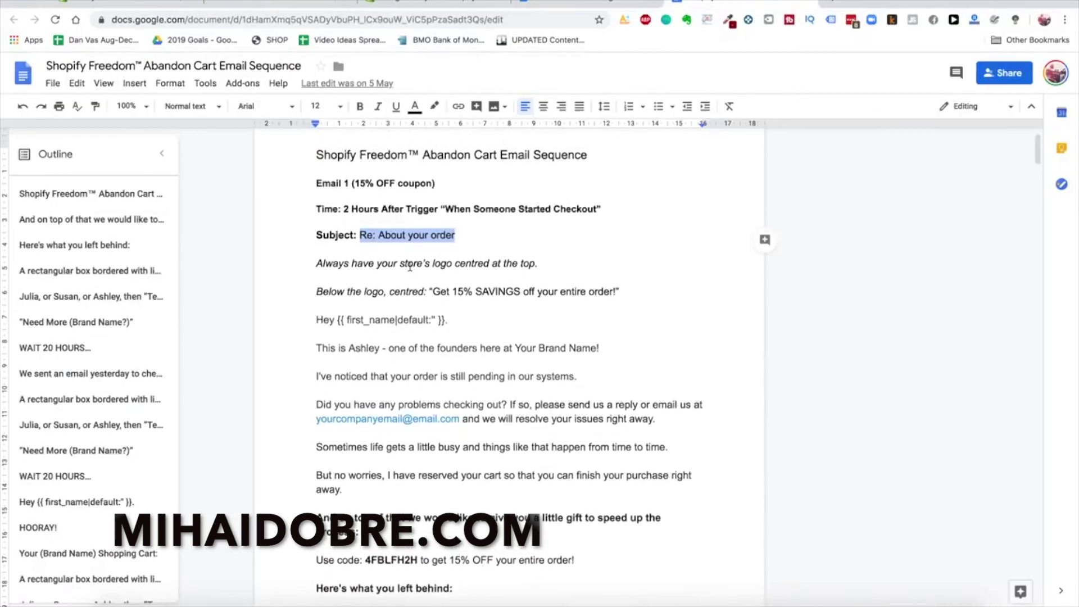
{"action": "left_click", "coordinate": [287, 5]}
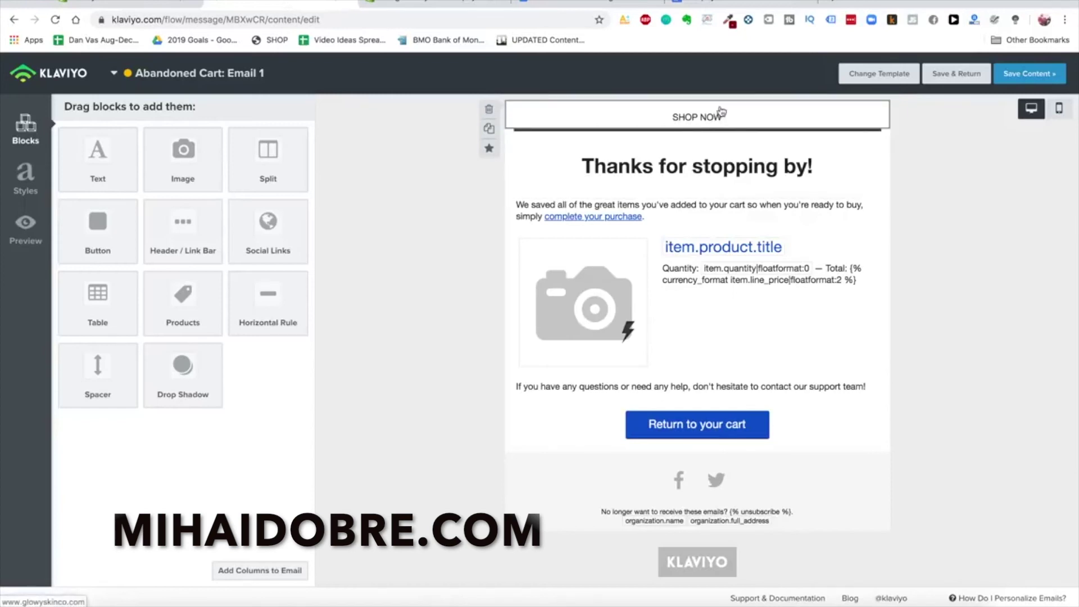
{"action": "mouse_move", "coordinate": [185, 149]}
{"action": "left_mouse_down"}
{"action": "mouse_move", "coordinate": [642, 101]}
{"action": "mouse_move", "coordinate": [644, 111]}
{"action": "left_mouse_up"}
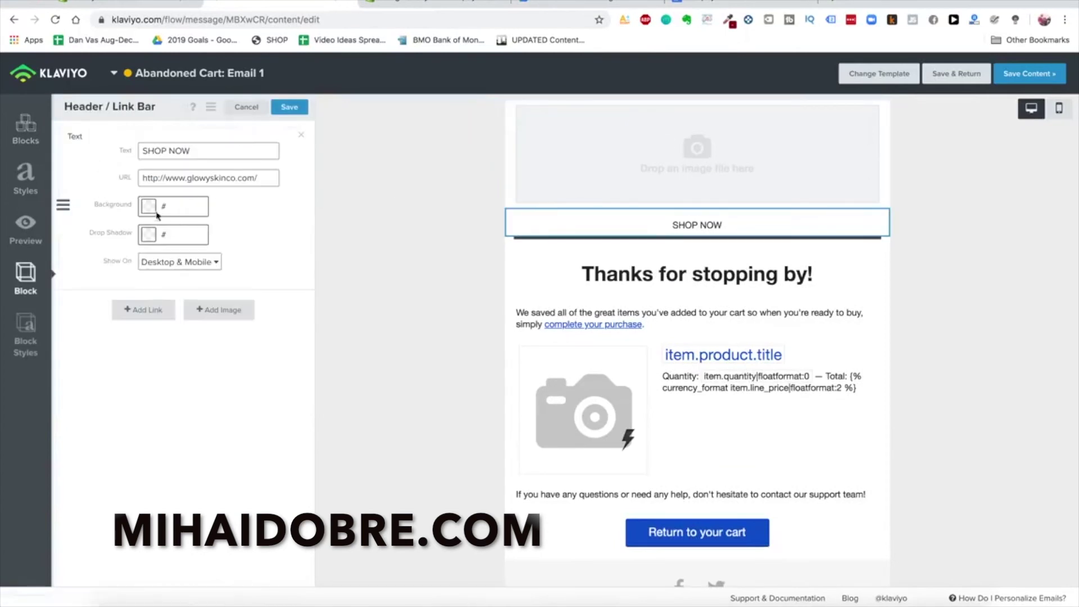
{"action": "left_click", "coordinate": [217, 311]}
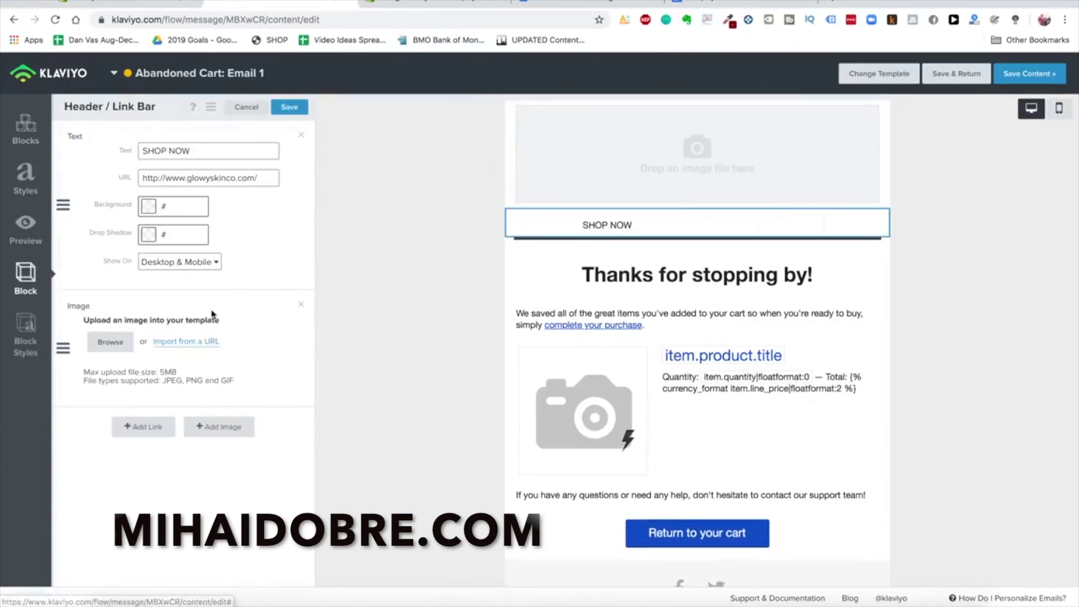
{"action": "left_click", "coordinate": [110, 342]}
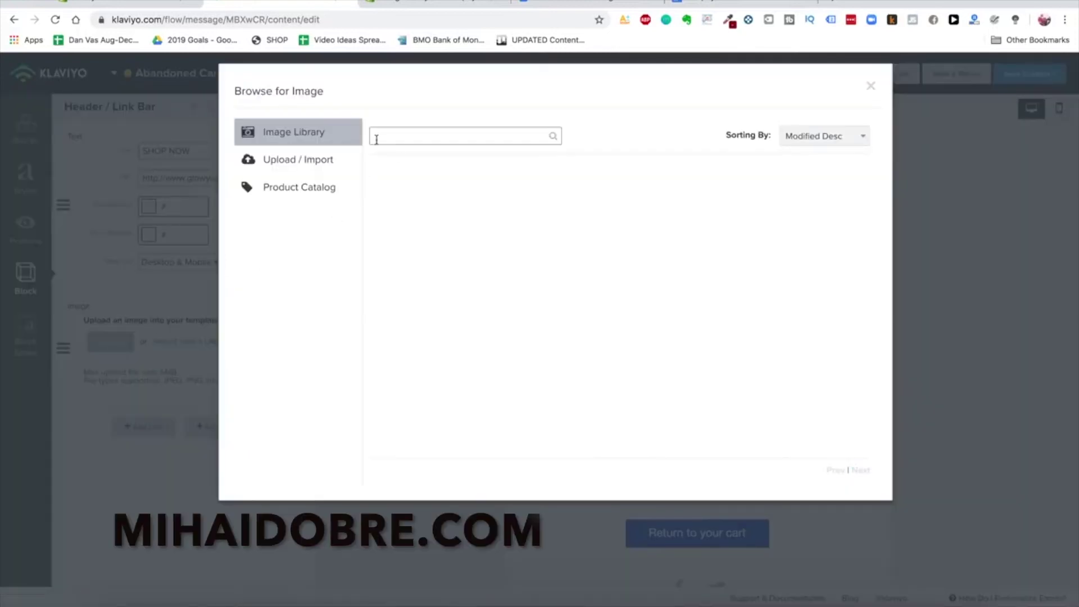
{"action": "left_click", "coordinate": [283, 165]}
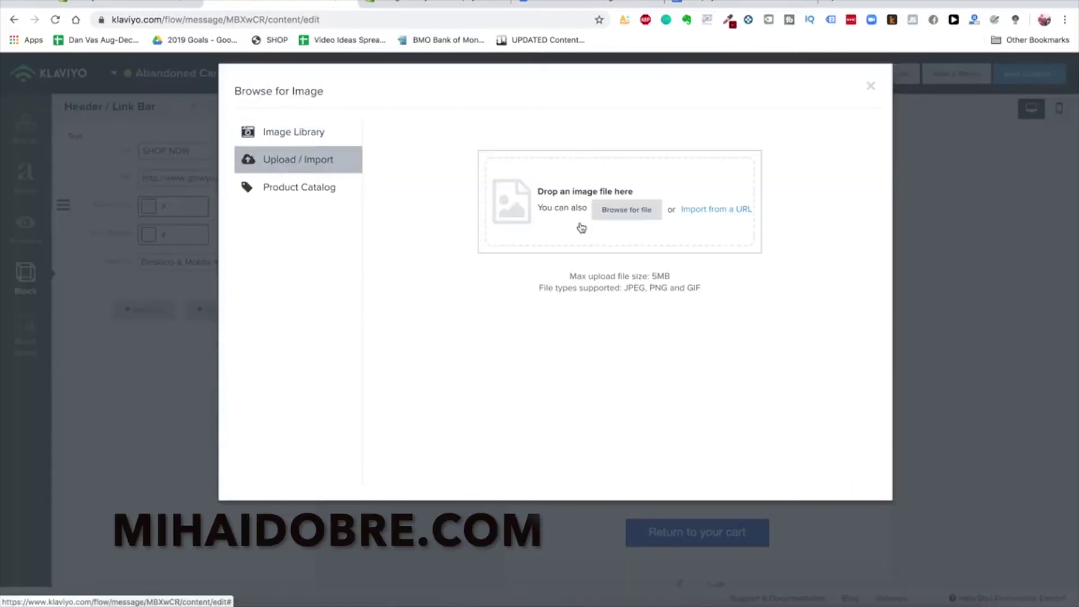
{"action": "key", "text": "super+Tab"}
{"action": "left_click_drag", "start_coordinate": [517, 295], "coordinate": [556, 168]}
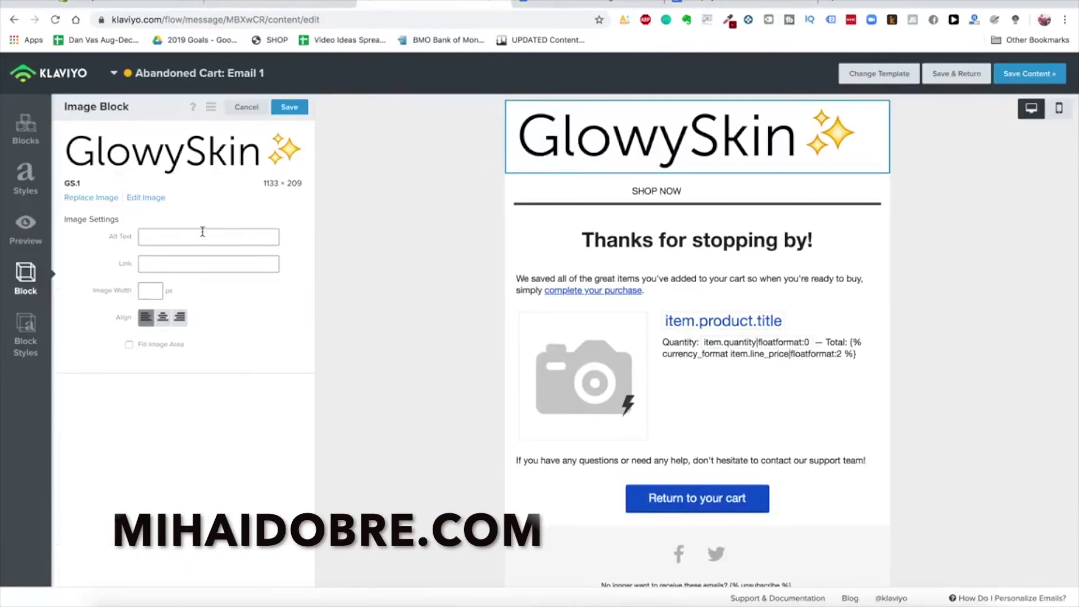
Make the logo 280 px wide, centred and filling its image area
{"action": "left_click", "coordinate": [155, 288]}
{"action": "type", "text": "0"}
{"action": "key", "text": "BackSpace"}
{"action": "type", "text": "200"}
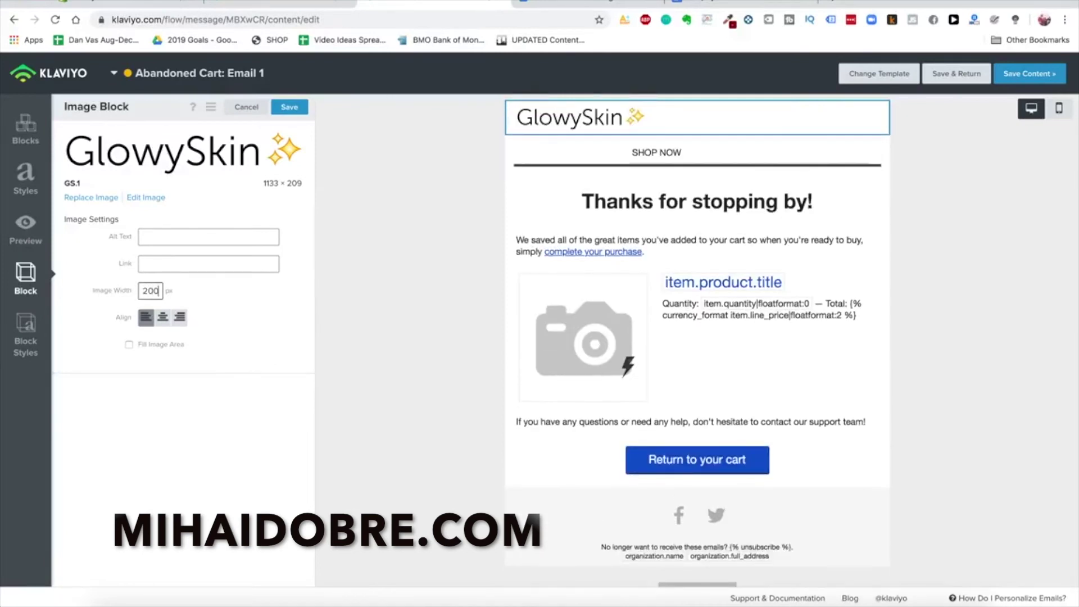
{"action": "left_click", "coordinate": [162, 318]}
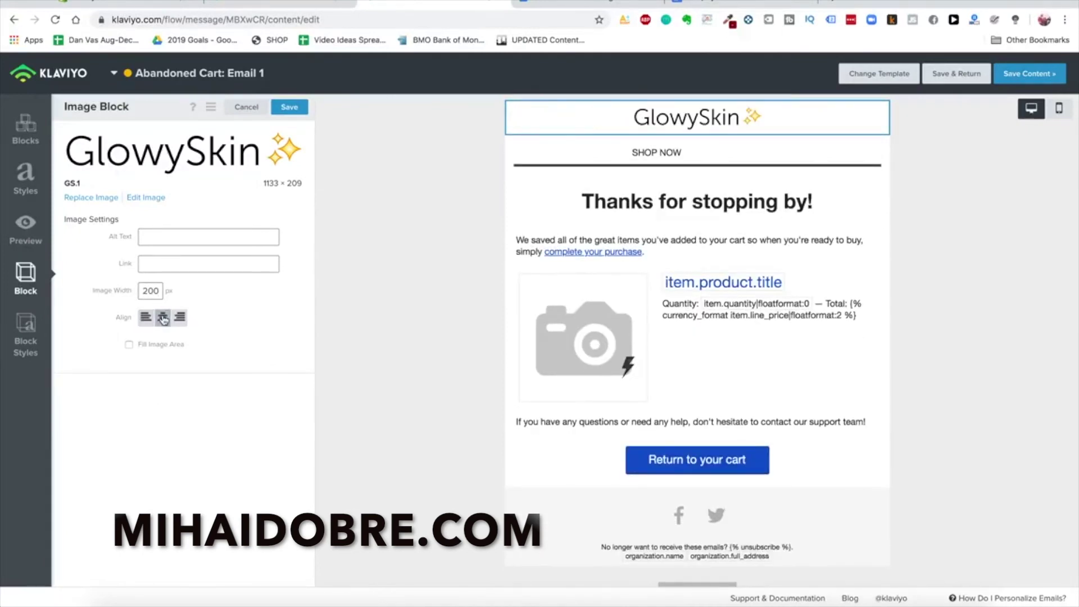
{"action": "left_click", "coordinate": [160, 292]}
{"action": "key", "text": "BackSpace"}
{"action": "key", "text": "BackSpace"}
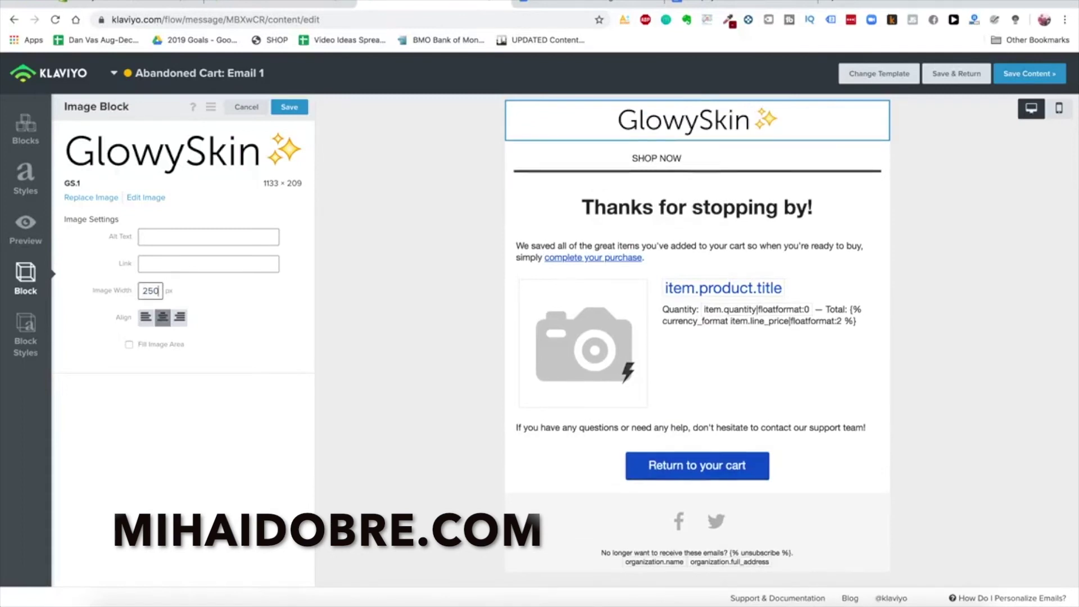
{"action": "type", "text": "80"}
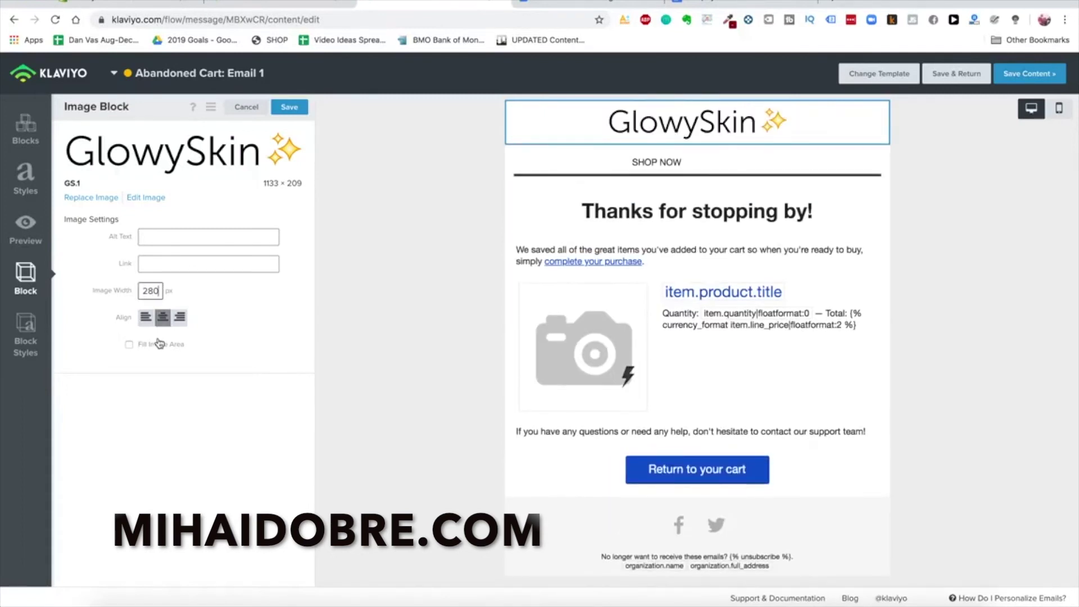
{"action": "left_click", "coordinate": [160, 346]}
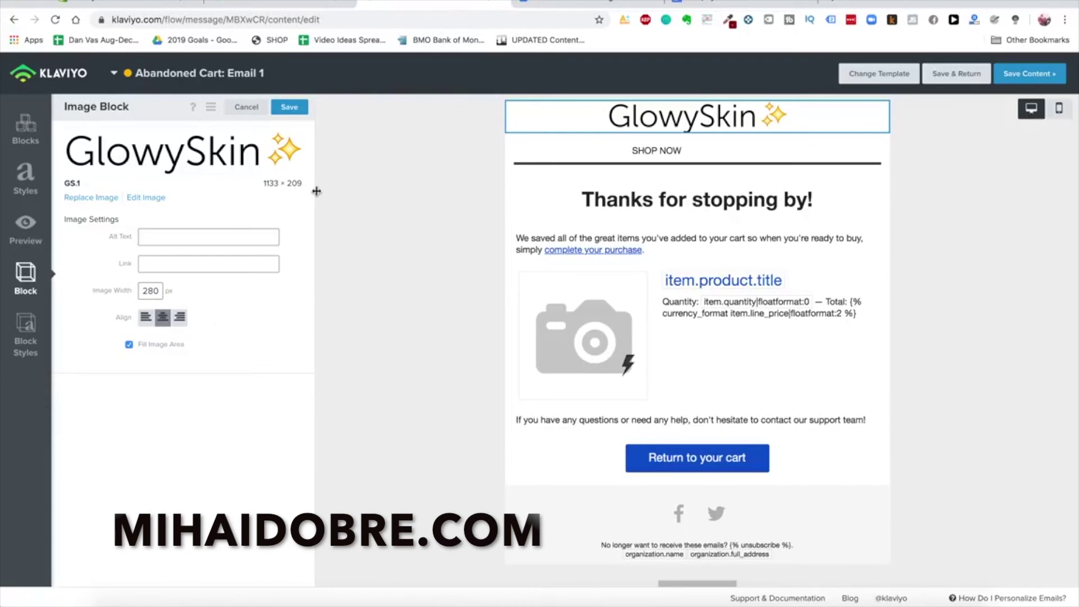
Delete the SHOP NOW link bar from the email
{"action": "left_click", "coordinate": [712, 142]}
{"action": "key", "text": "Delete"}
{"action": "left_click", "coordinate": [689, 201]}
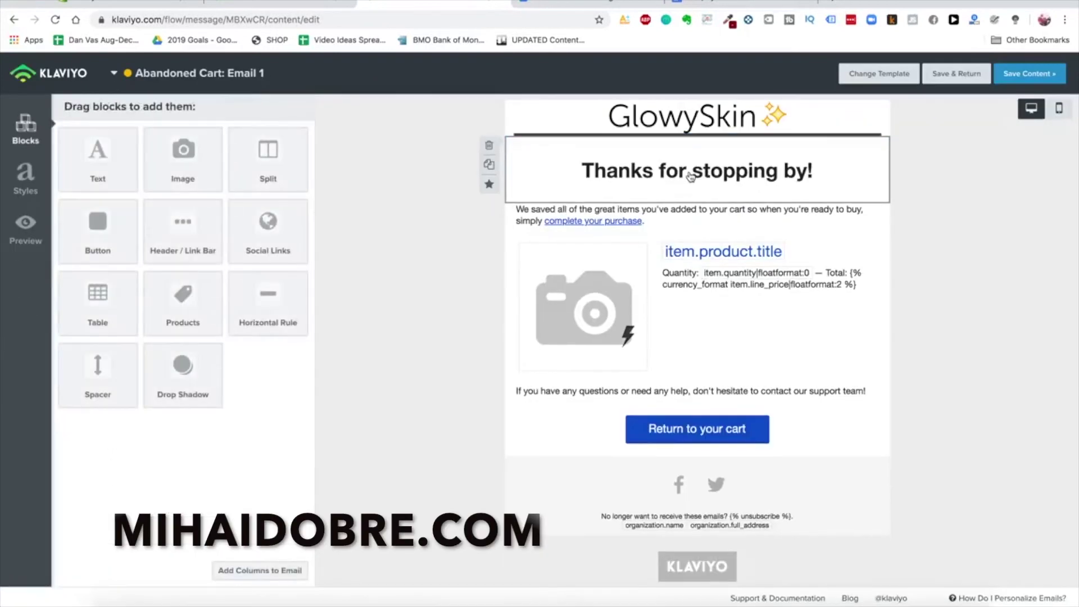
Retitle the 'Thanks for stopping by!' heading to 'Get 15% OFF Your Order!'
{"action": "left_click", "coordinate": [694, 175]}
{"action": "left_click", "coordinate": [730, 5]}
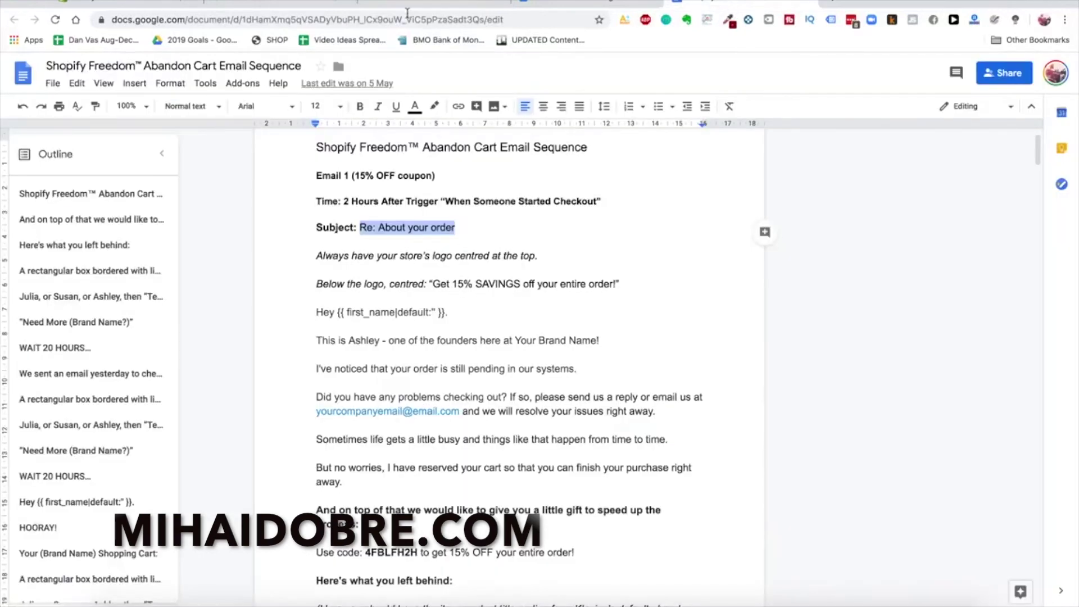
{"action": "left_click", "coordinate": [281, 4]}
{"action": "triple_click", "coordinate": [212, 214]}
{"action": "type", "text": "Get 15% OFF S"}
{"action": "key", "text": "BackSpace"}
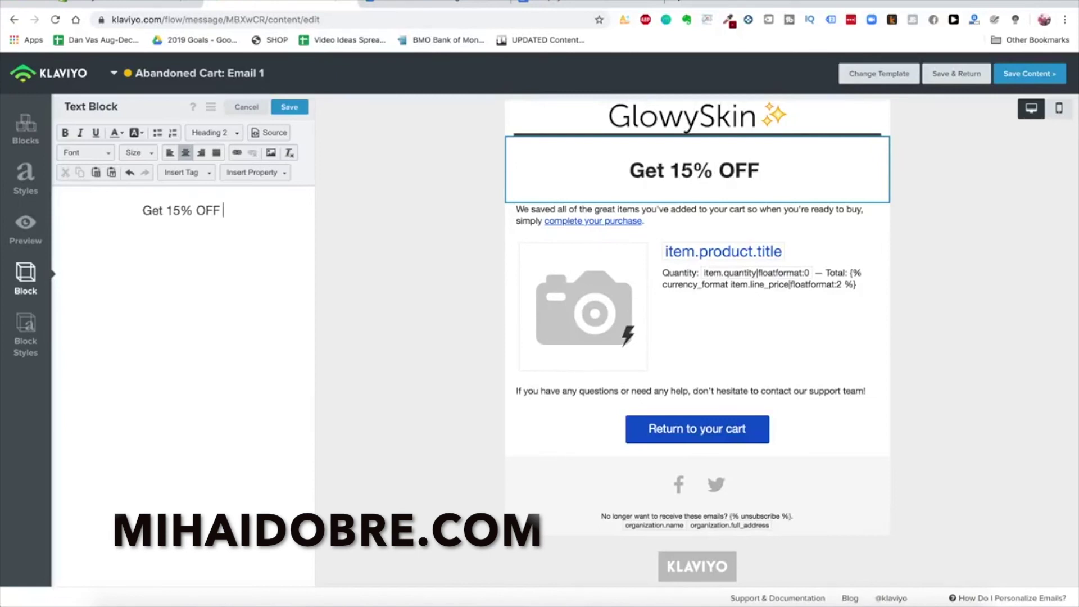
{"action": "type", "text": "Your Order!"}
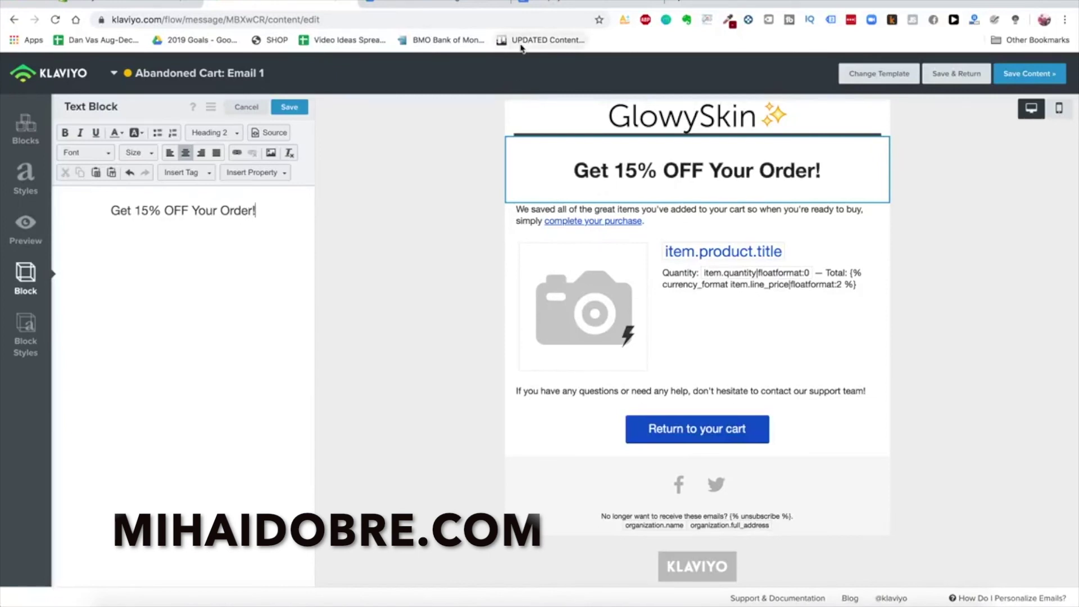
{"action": "left_click", "coordinate": [606, 5]}
{"action": "scroll", "coordinate": [497, 299], "scroll_direction": "down", "scroll_amount": 1}
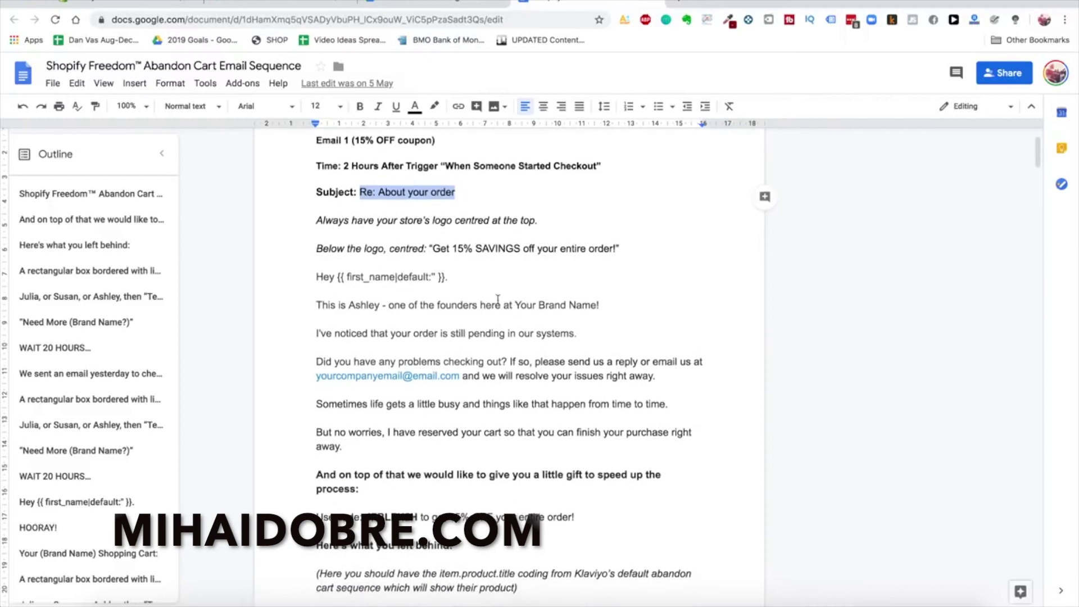
Select Email 1's body copy in the plan, from the first-name greeting to 'Here's what you left behind:'
{"action": "scroll", "coordinate": [393, 277], "scroll_direction": "down", "scroll_amount": 2}
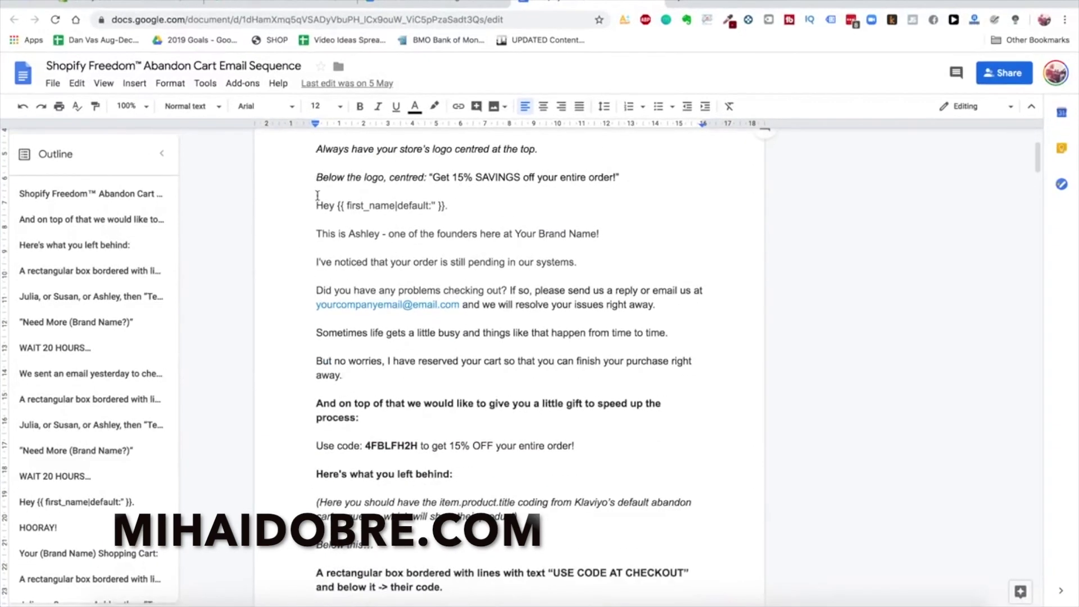
{"action": "left_click_drag", "start_coordinate": [314, 205], "coordinate": [438, 475]}
{"action": "left_click", "coordinate": [385, 290]}
{"action": "double_click", "coordinate": [360, 232]}
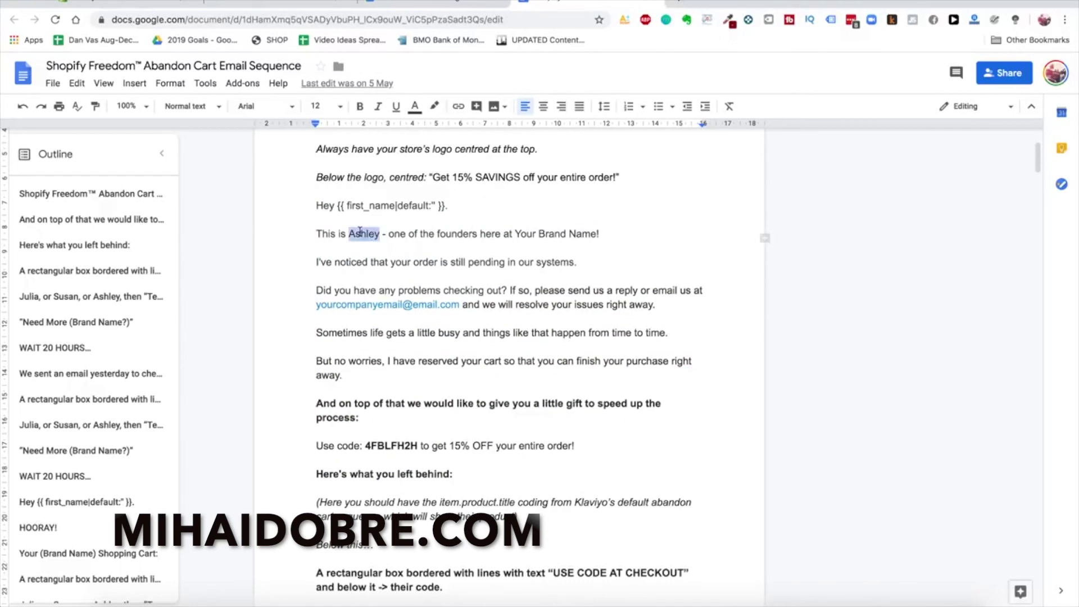
{"action": "left_click", "coordinate": [359, 237]}
{"action": "scroll", "coordinate": [360, 237], "scroll_direction": "up", "scroll_amount": 1}
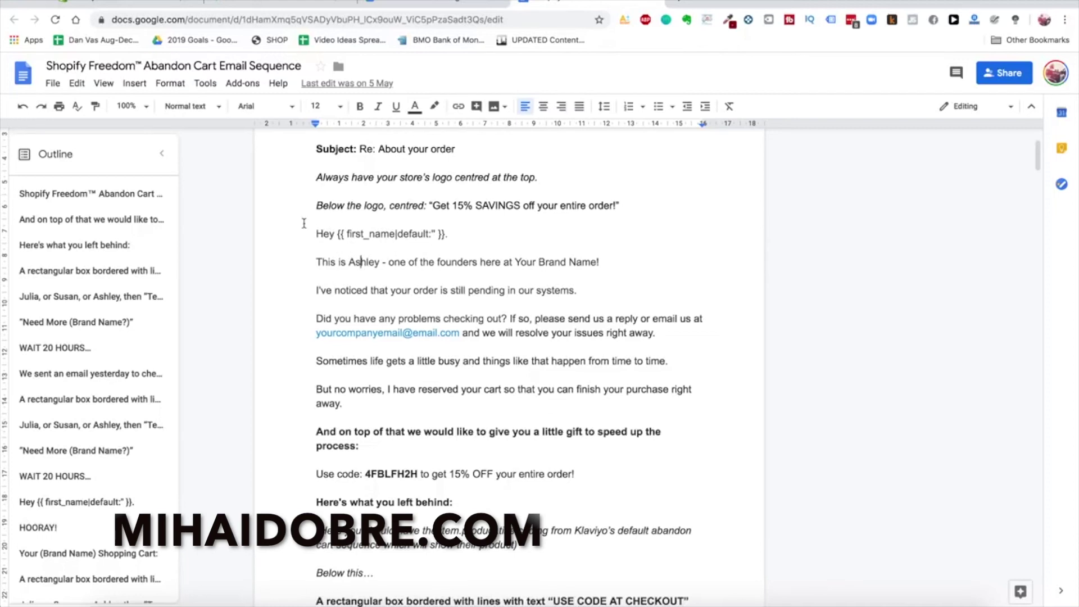
{"action": "scroll", "coordinate": [303, 223], "scroll_direction": "down", "scroll_amount": 1}
{"action": "left_click_drag", "start_coordinate": [319, 218], "coordinate": [531, 497]}
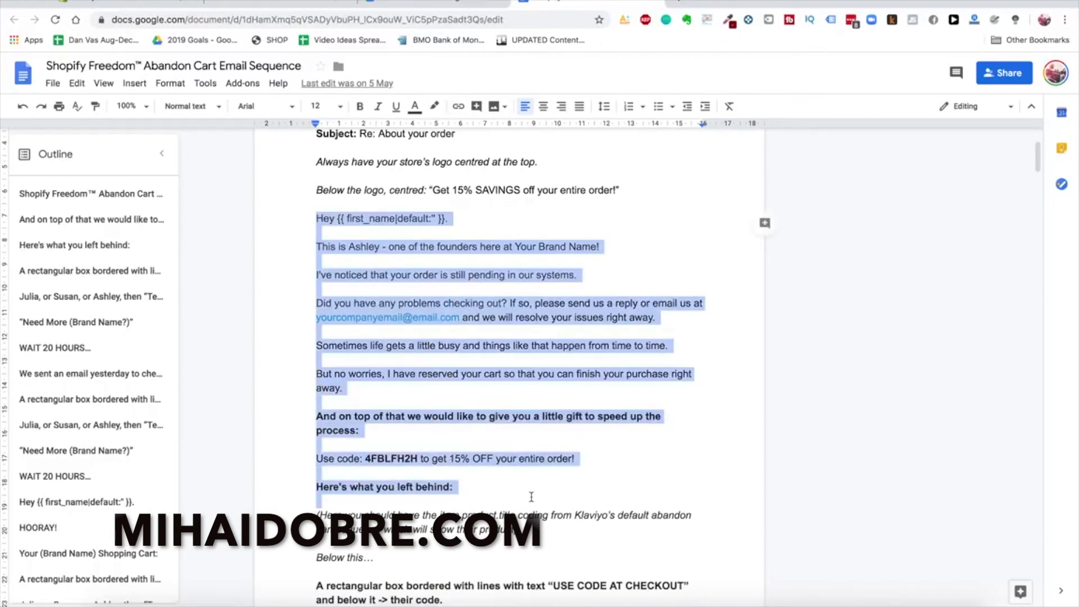
Paste the plan copy into the email's text block, enter the store's contact e-mail, and remove blank lines
{"action": "left_click", "coordinate": [264, 4]}
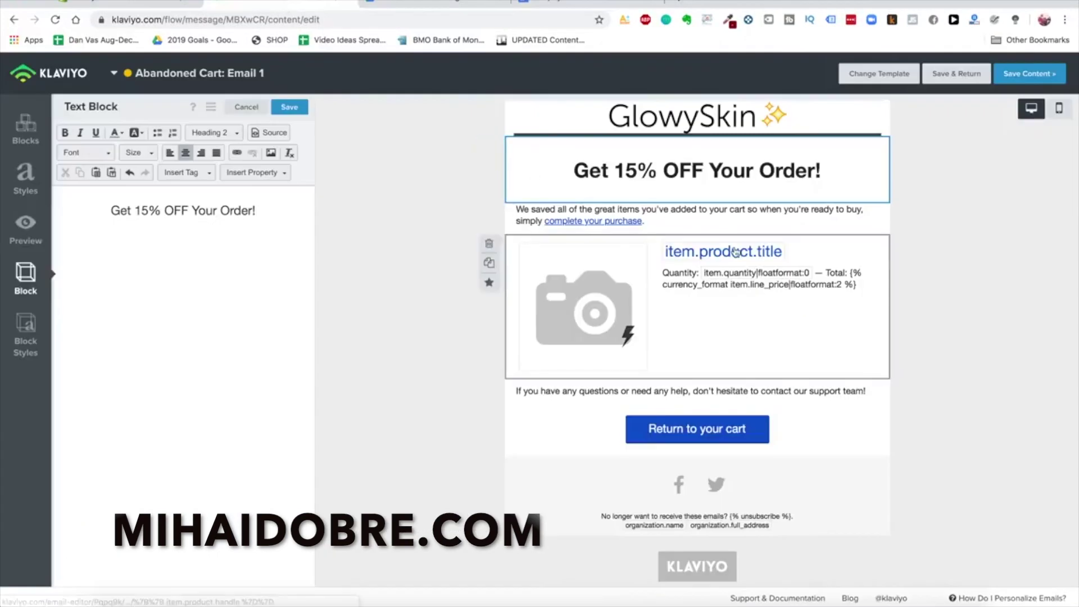
{"action": "left_click", "coordinate": [681, 219]}
{"action": "key", "text": "ctrl+a"}
{"action": "key", "text": "ctrl+v"}
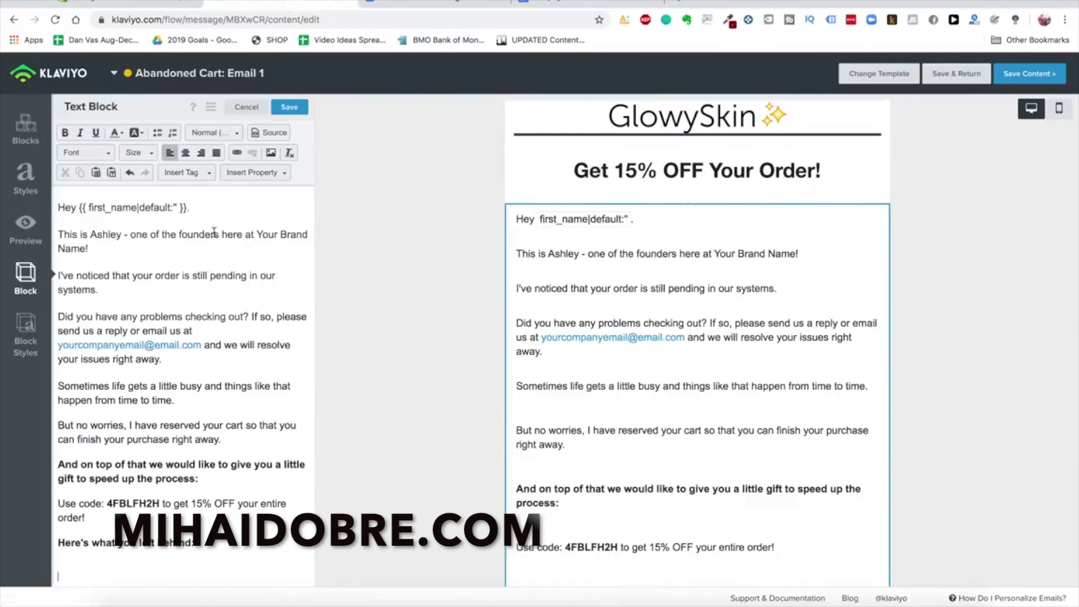
{"action": "left_click", "coordinate": [137, 256]}
{"action": "key", "text": "BackSpace"}
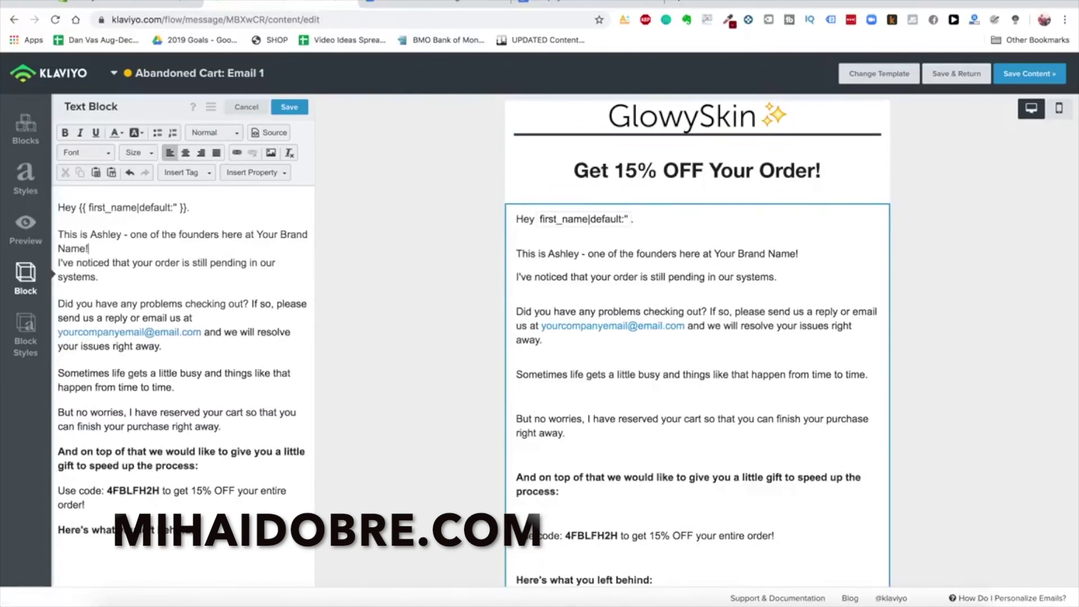
{"action": "key", "text": "Delete"}
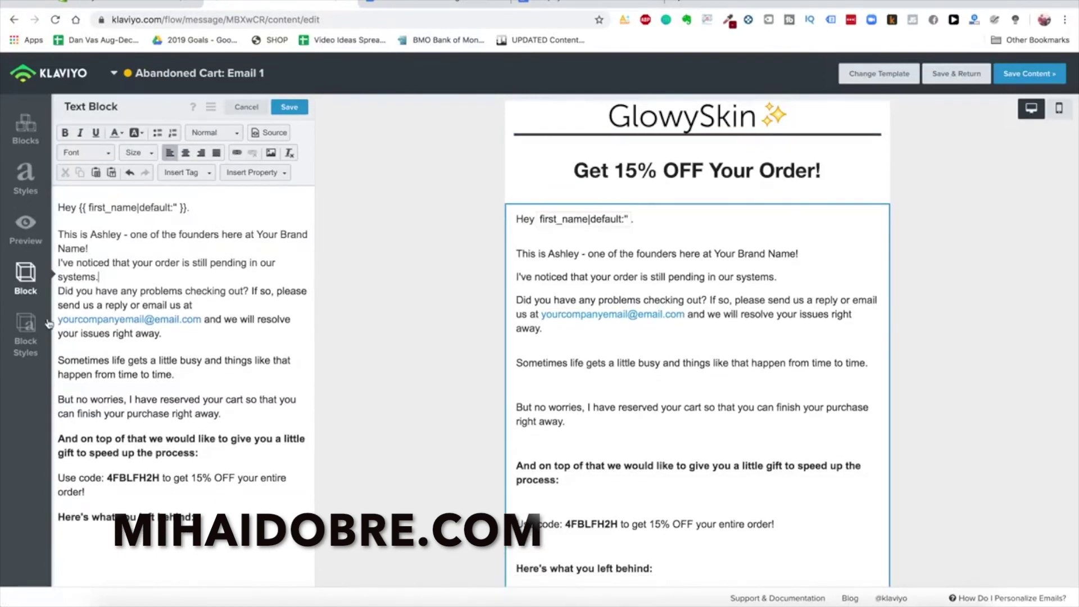
{"action": "left_click", "coordinate": [66, 319]}
{"action": "left_click_drag", "start_coordinate": [199, 319], "coordinate": [57, 320]}
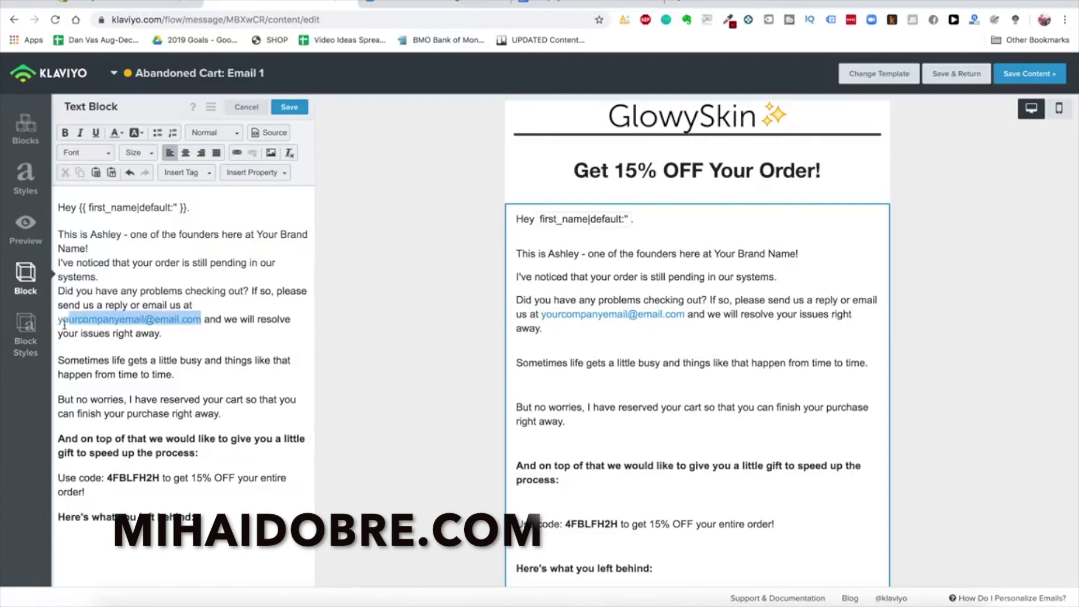
{"action": "key", "text": "Delete"}
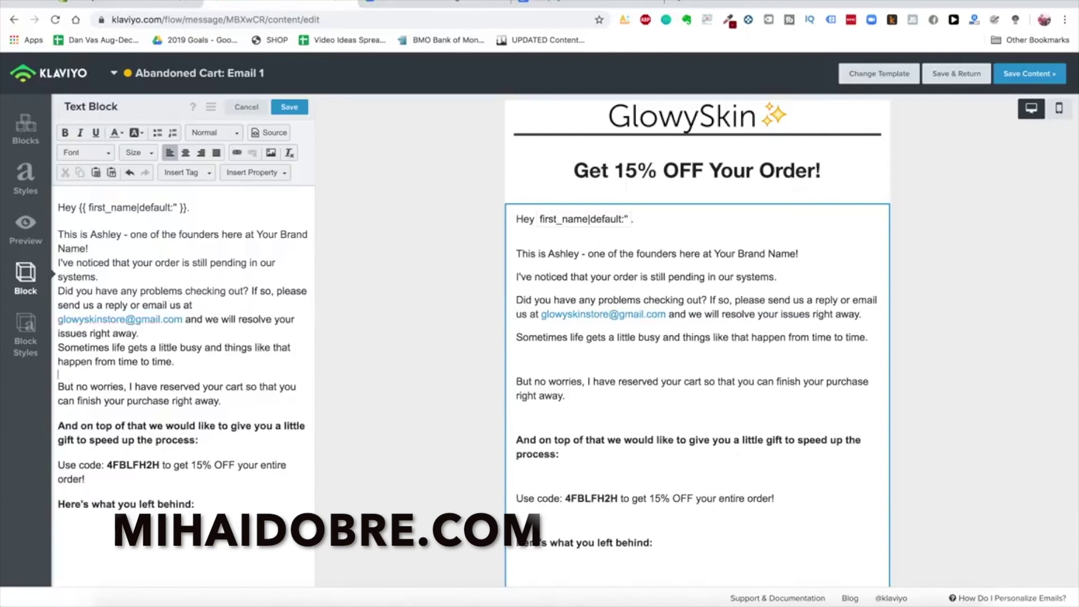
{"action": "left_click", "coordinate": [134, 376]}
{"action": "key", "text": "BackSpace"}
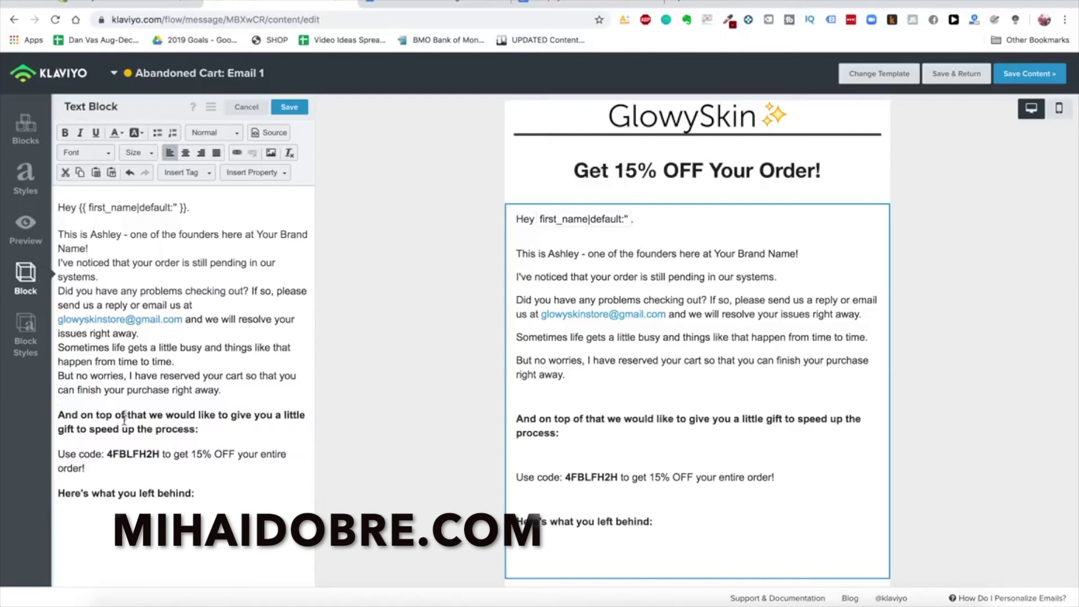
Make the discount code line size 18 and left-aligned, removing the blank line above it
{"action": "triple_click", "coordinate": [123, 409]}
{"action": "left_click", "coordinate": [186, 152]}
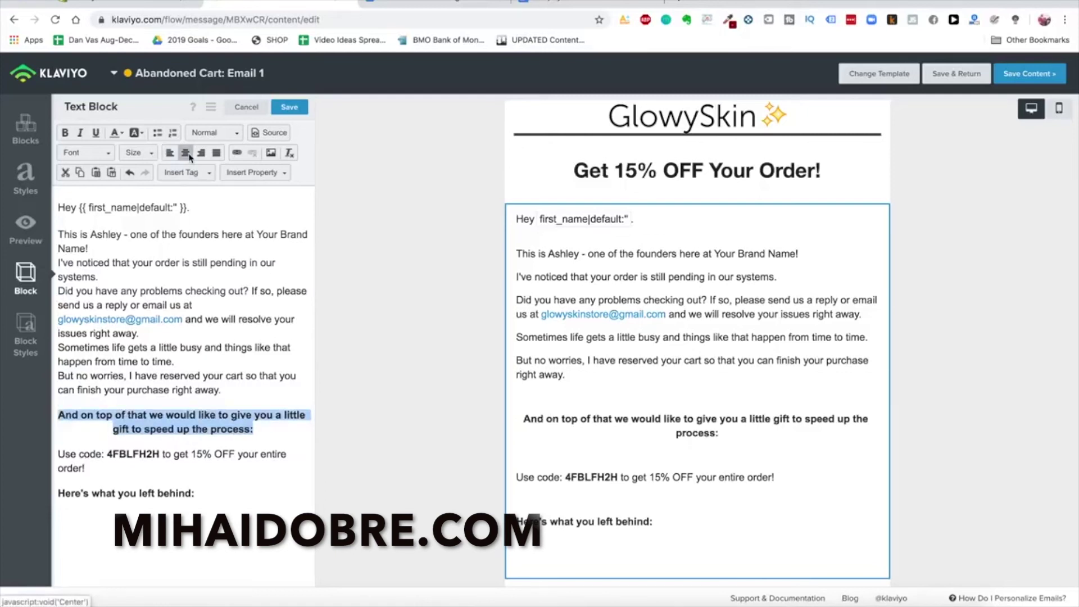
{"action": "left_click", "coordinate": [169, 153]}
{"action": "left_click", "coordinate": [167, 439]}
{"action": "triple_click", "coordinate": [167, 439]}
{"action": "left_click", "coordinate": [186, 153]}
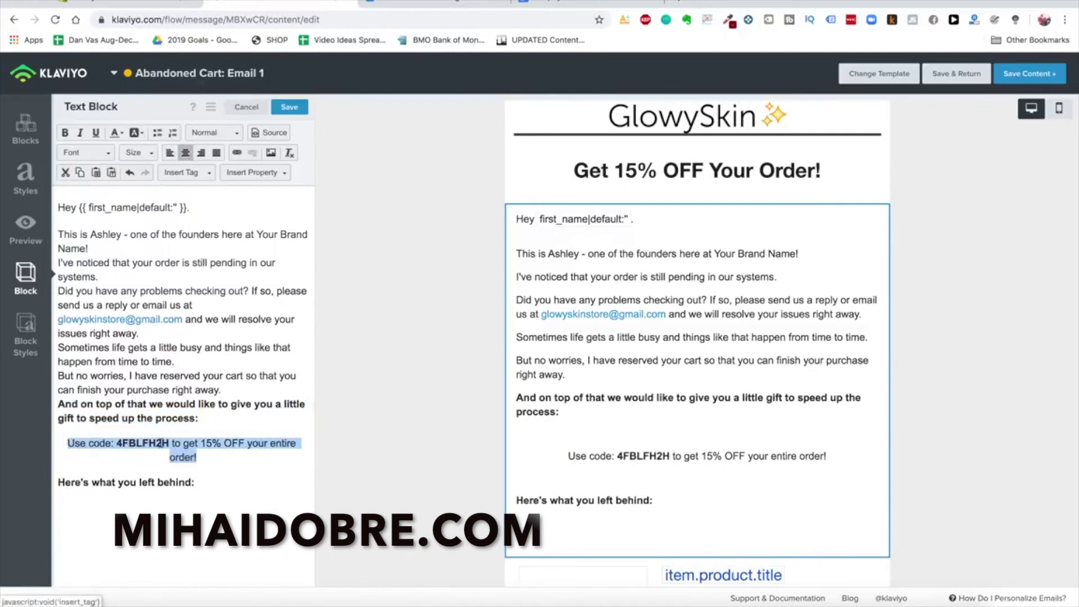
{"action": "triple_click", "coordinate": [160, 444]}
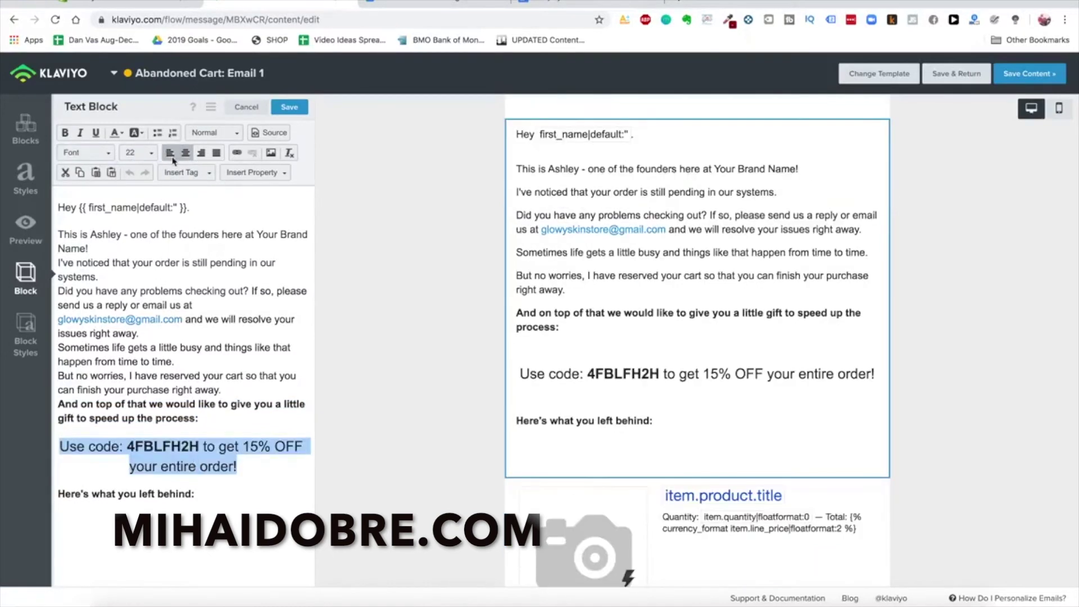
{"action": "left_click", "coordinate": [147, 155]}
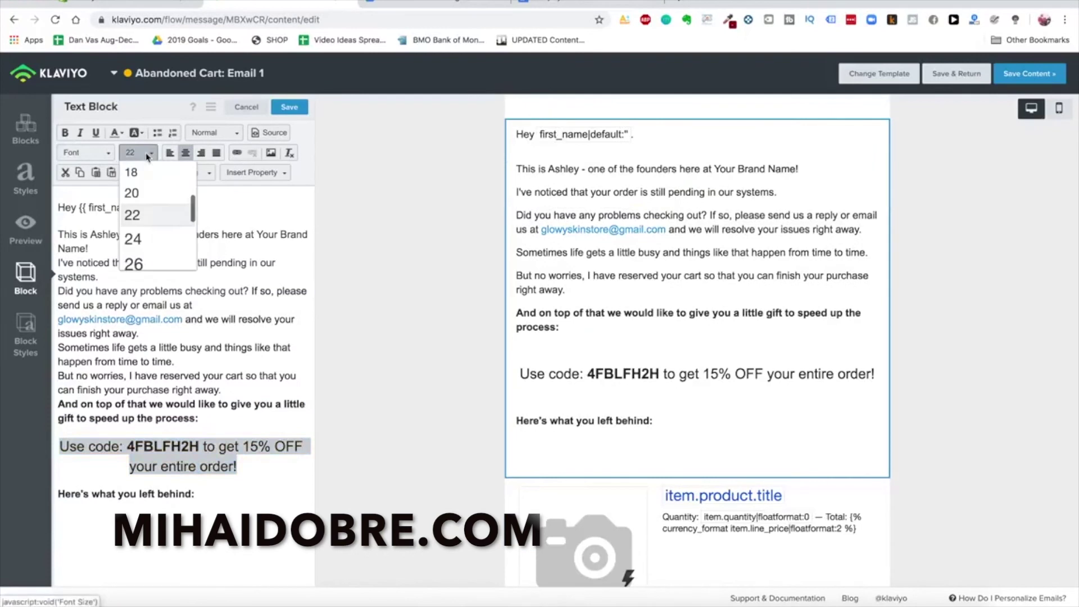
{"action": "left_click", "coordinate": [131, 172]}
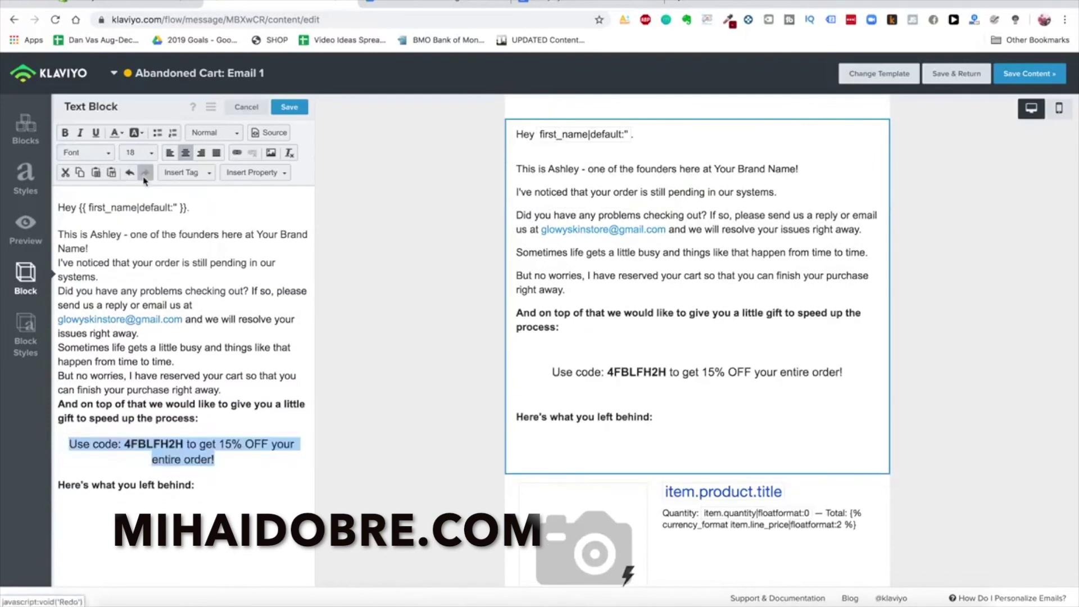
{"action": "left_click", "coordinate": [170, 152]}
{"action": "left_click", "coordinate": [147, 429]}
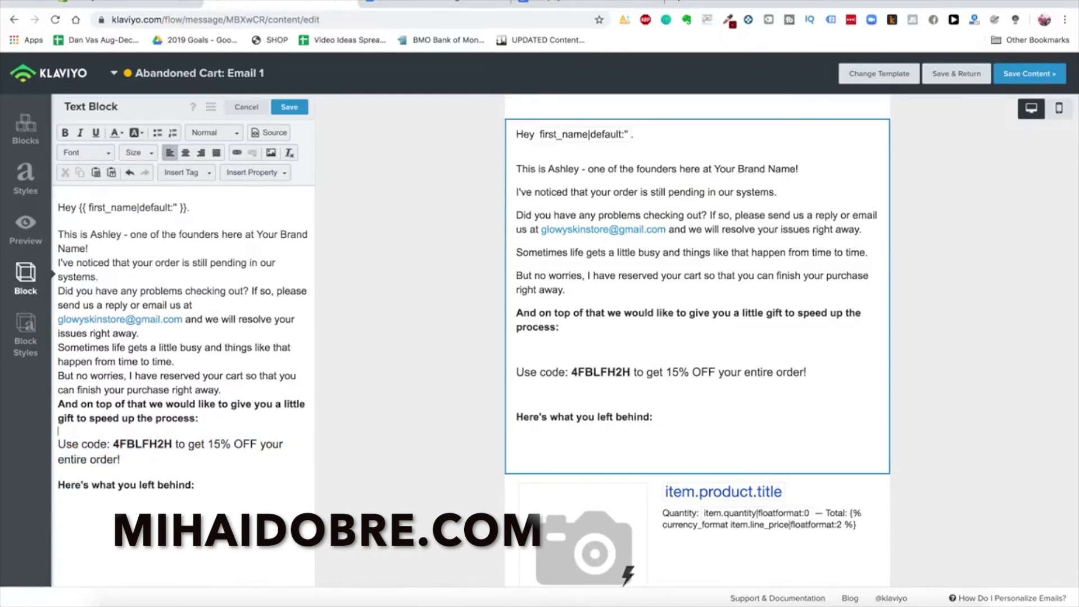
{"action": "key", "text": "Delete"}
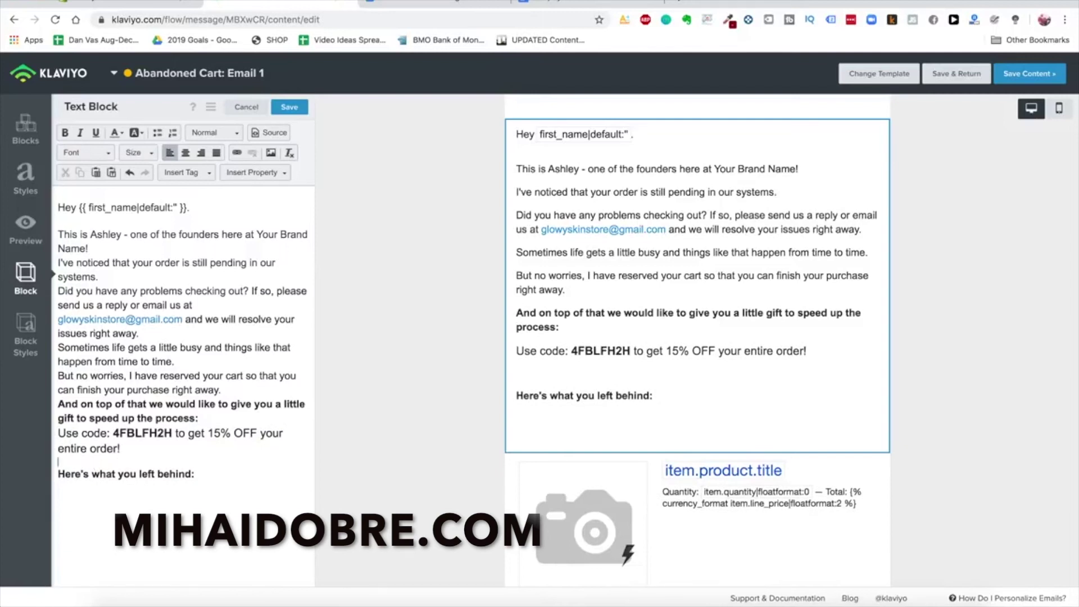
Check the phone preview and remove the blank line before 'Here's what you left behind:'
{"action": "left_click", "coordinate": [1056, 112]}
{"action": "scroll", "coordinate": [772, 366], "scroll_direction": "down", "scroll_amount": 5}
{"action": "left_click", "coordinate": [1031, 108]}
{"action": "left_click", "coordinate": [58, 473]}
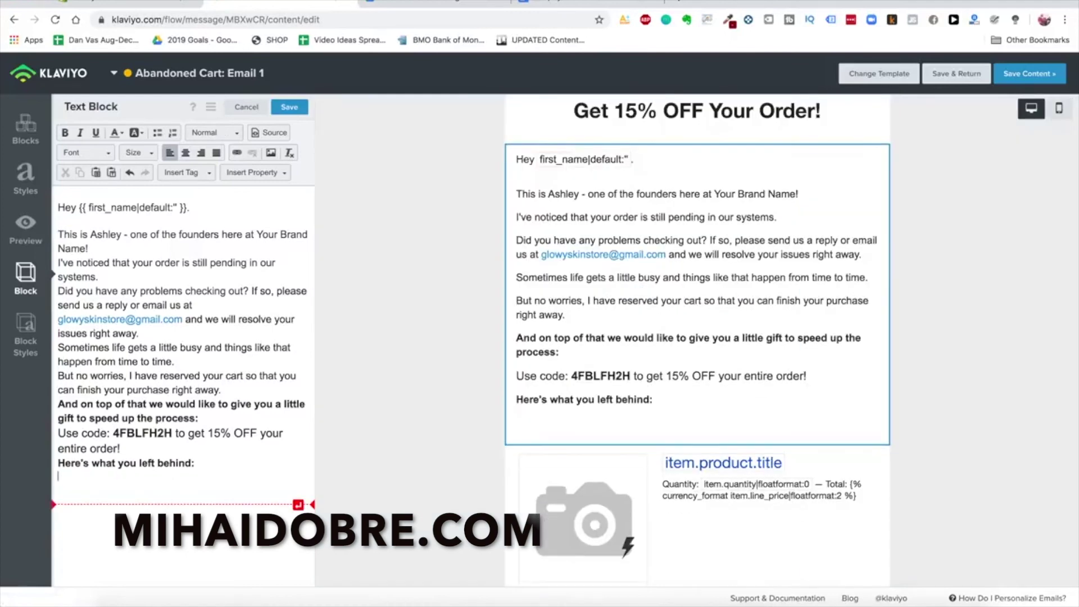
{"action": "key", "text": "BackSpace"}
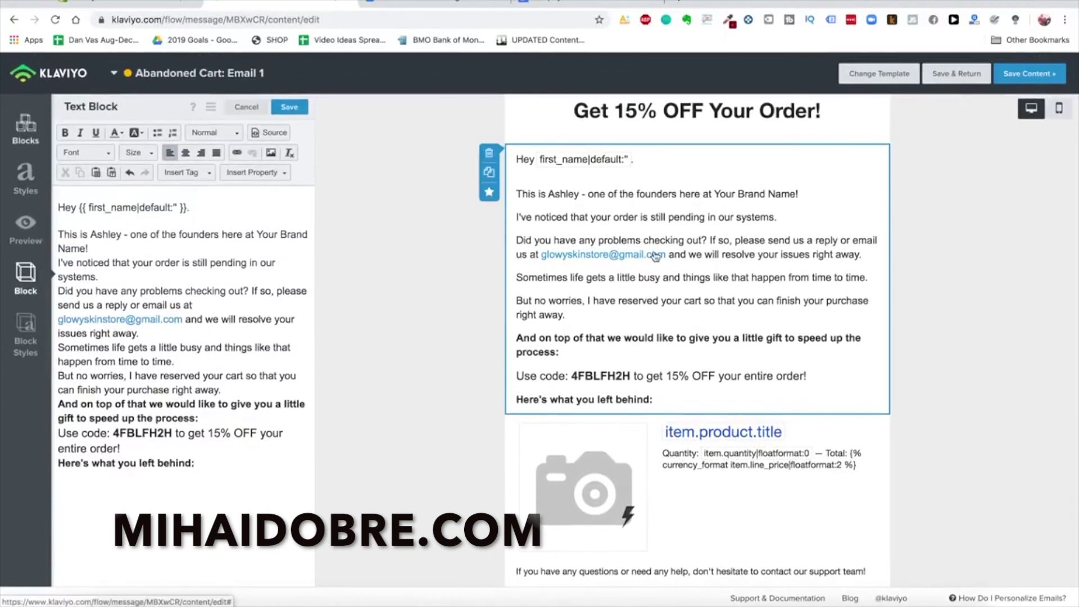
Duplicate the text block and move the copy below the product item
{"action": "left_click", "coordinate": [489, 172]}
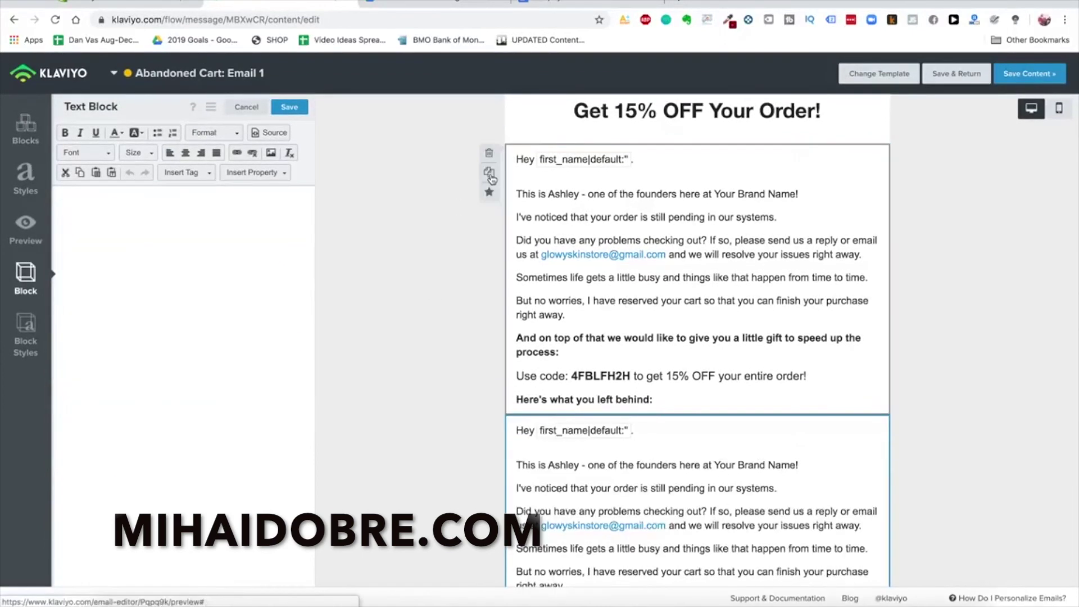
{"action": "scroll", "coordinate": [822, 323], "scroll_direction": "down", "scroll_amount": 3}
{"action": "scroll", "coordinate": [822, 323], "scroll_direction": "down", "scroll_amount": 4}
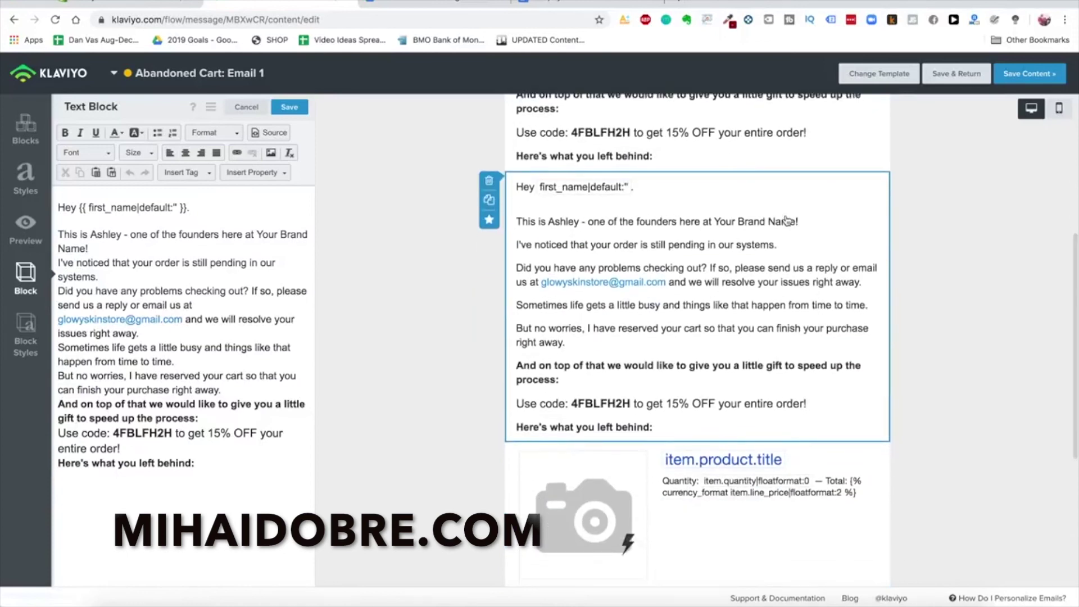
{"action": "scroll", "coordinate": [801, 247], "scroll_direction": "down", "scroll_amount": 3}
{"action": "left_click_drag", "start_coordinate": [798, 468], "coordinate": [814, 324]}
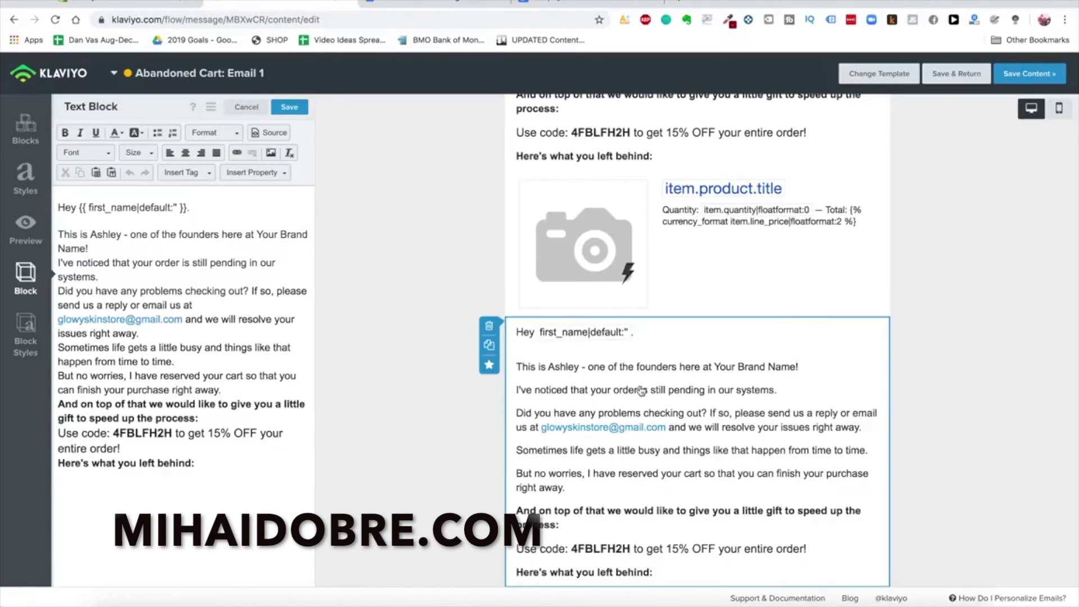
Scroll the plan document to the instructions for the bordered USE CODE AT CHECKOUT box
{"action": "key", "text": "ctrl+Tab"}
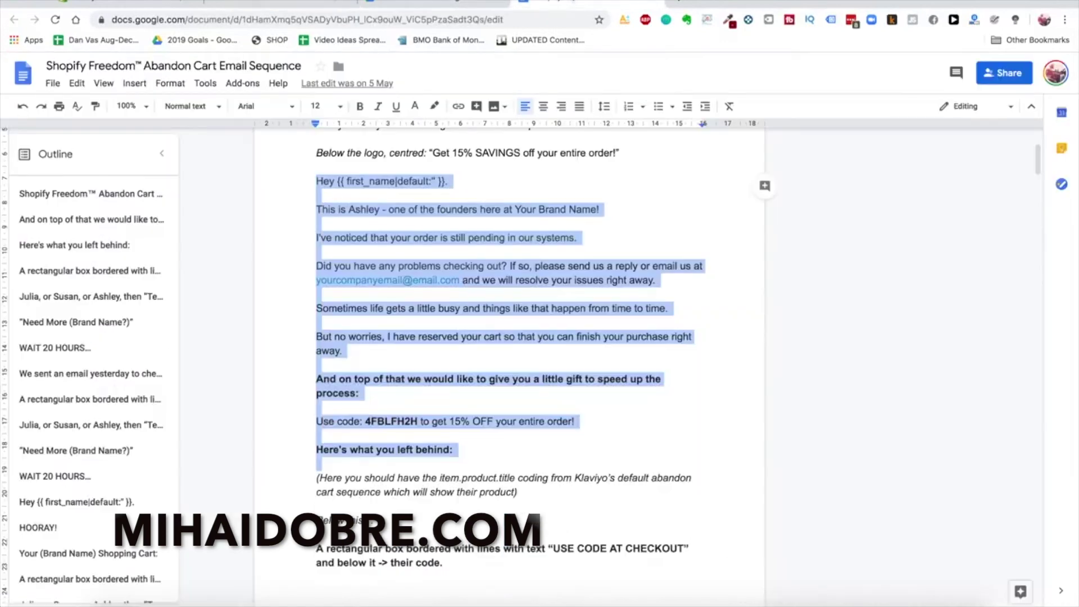
{"action": "scroll", "coordinate": [478, 328], "scroll_direction": "down", "scroll_amount": 5}
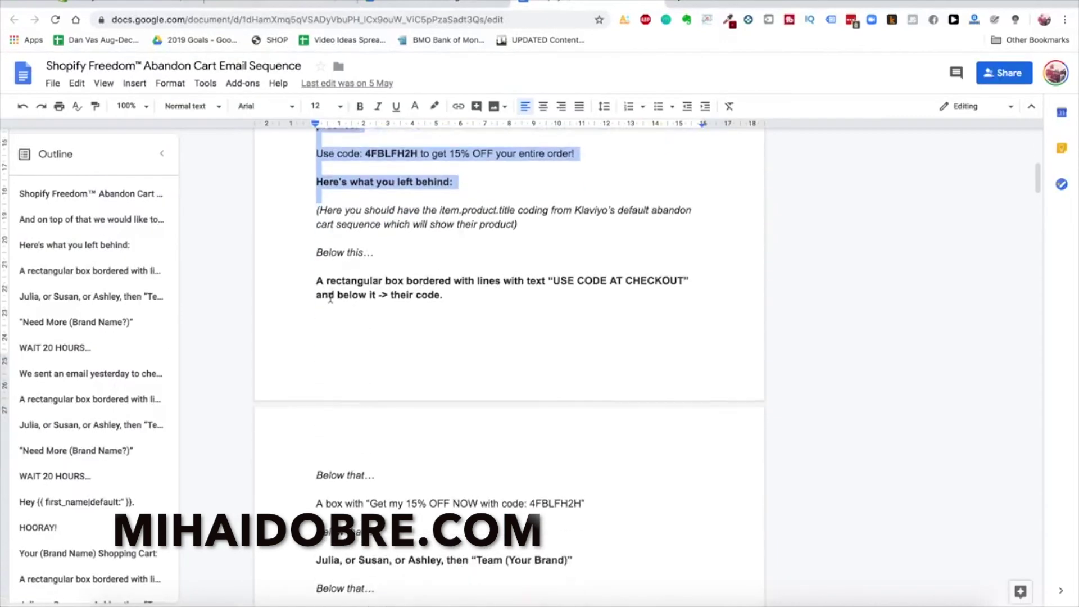
{"action": "scroll", "coordinate": [593, 291], "scroll_direction": "down", "scroll_amount": 1}
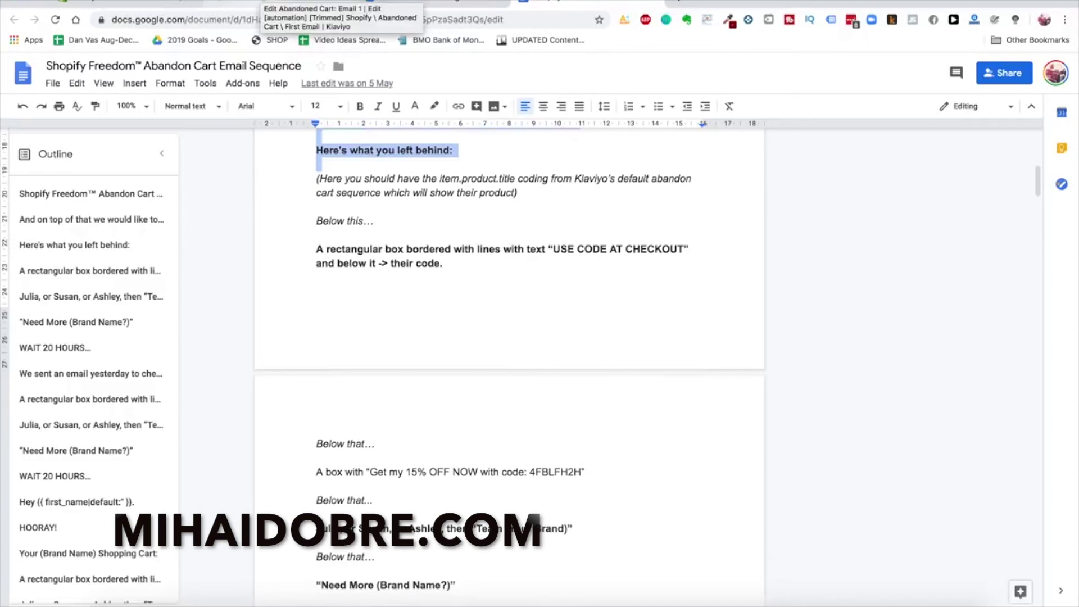
Replace the copied block's text with a centred, bold, size 22 'USE CODE AT CHECKOUT' line
{"action": "left_click", "coordinate": [292, 3]}
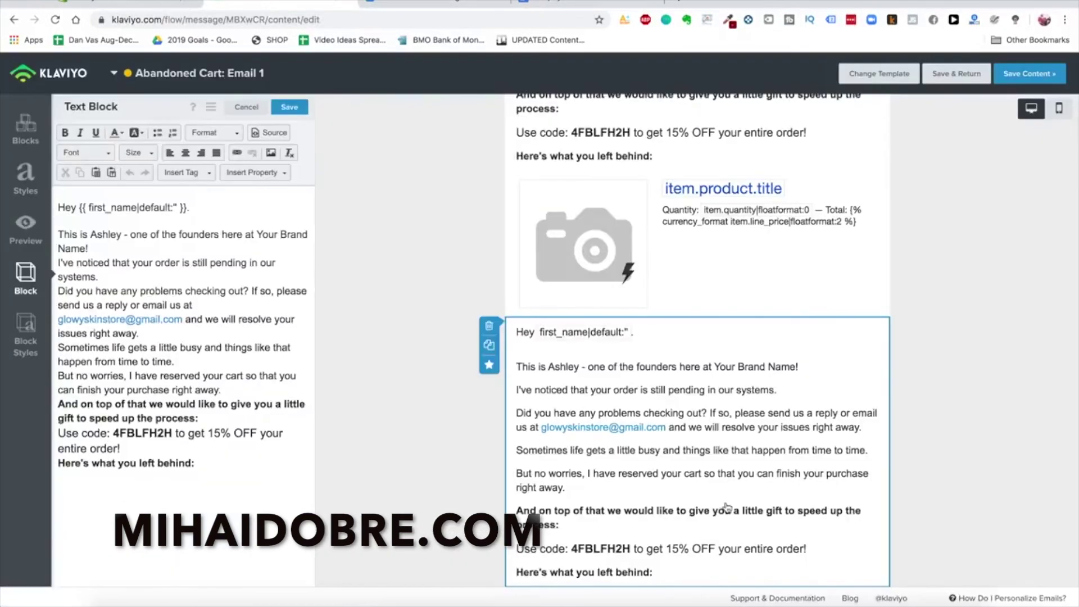
{"action": "scroll", "coordinate": [699, 415], "scroll_direction": "down", "scroll_amount": 1}
{"action": "triple_click", "coordinate": [268, 305]}
{"action": "key", "text": "ctrl+a"}
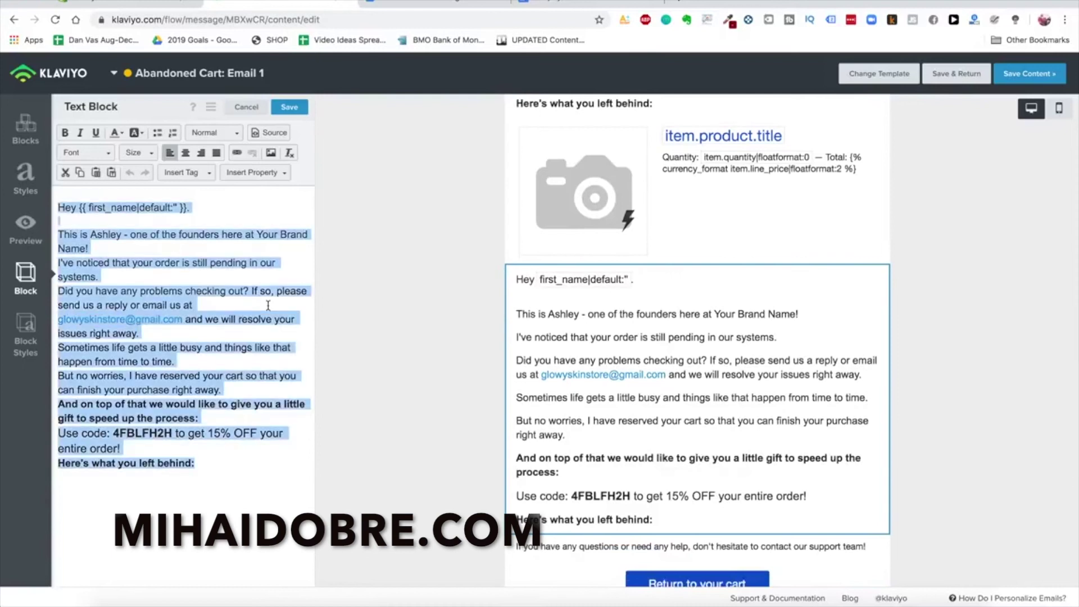
{"action": "type", "text": "USE CODE AT CHECKOUT"}
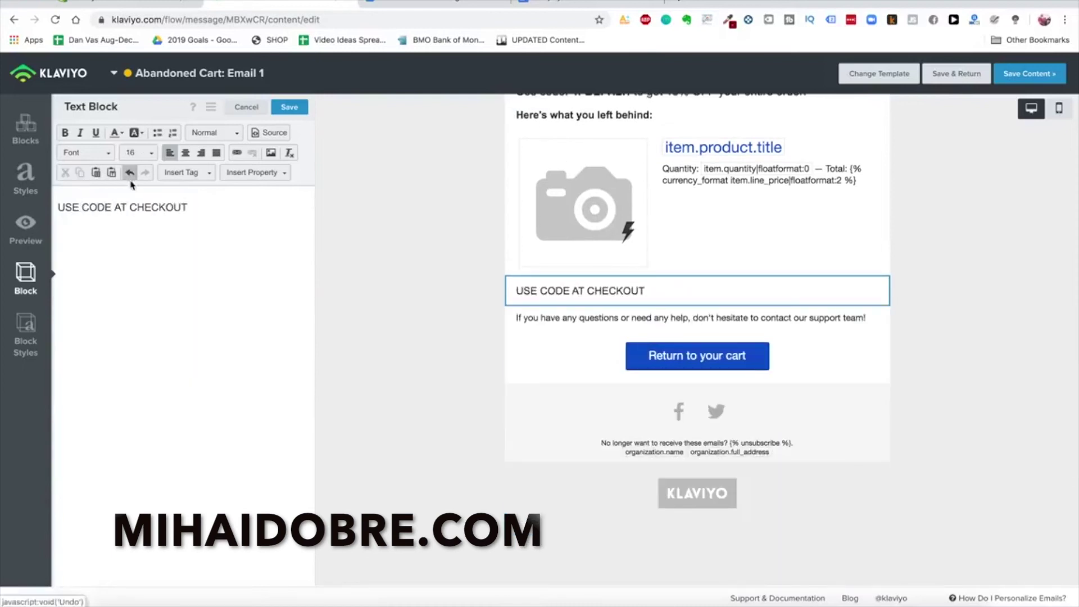
{"action": "left_click", "coordinate": [185, 152]}
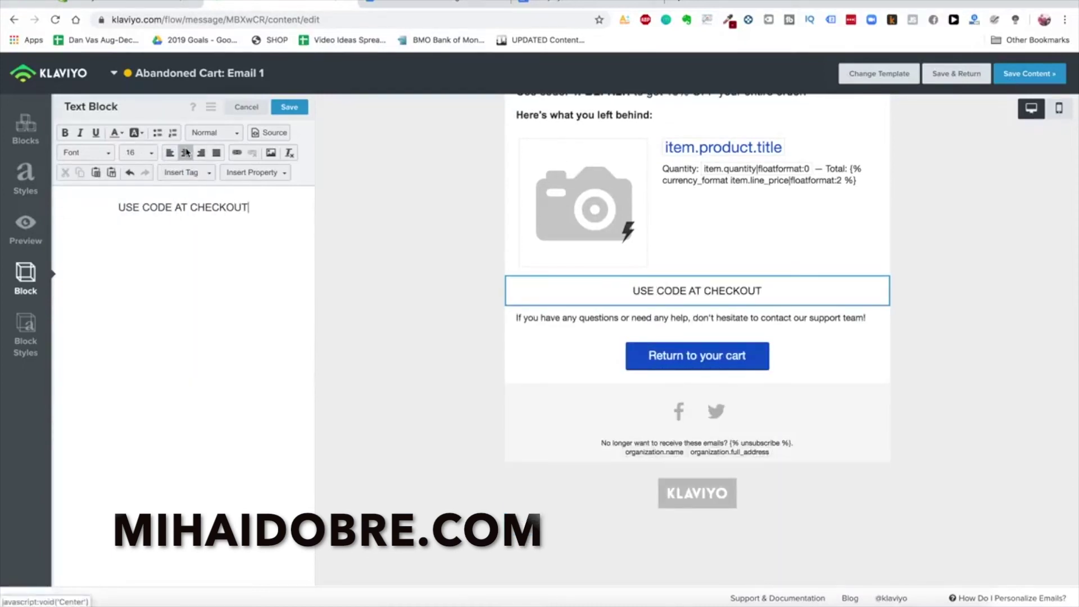
{"action": "key", "text": "ctrl+a"}
{"action": "left_click", "coordinate": [64, 133]}
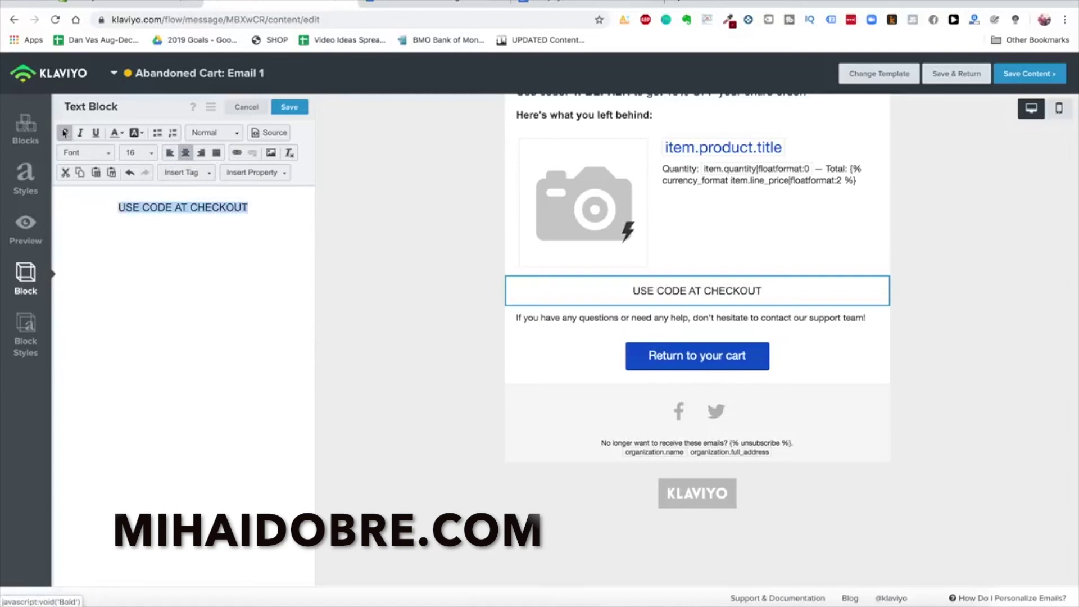
{"action": "left_click", "coordinate": [138, 152]}
{"action": "scroll", "coordinate": [154, 241], "scroll_direction": "down", "scroll_amount": 2}
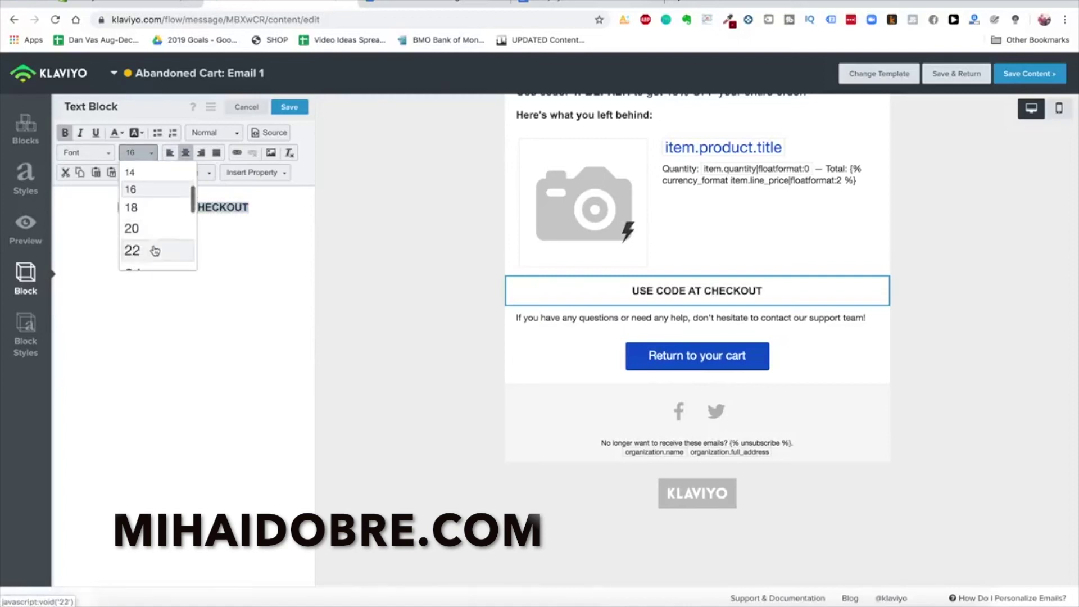
{"action": "left_click", "coordinate": [152, 248]}
{"action": "left_click", "coordinate": [25, 335]}
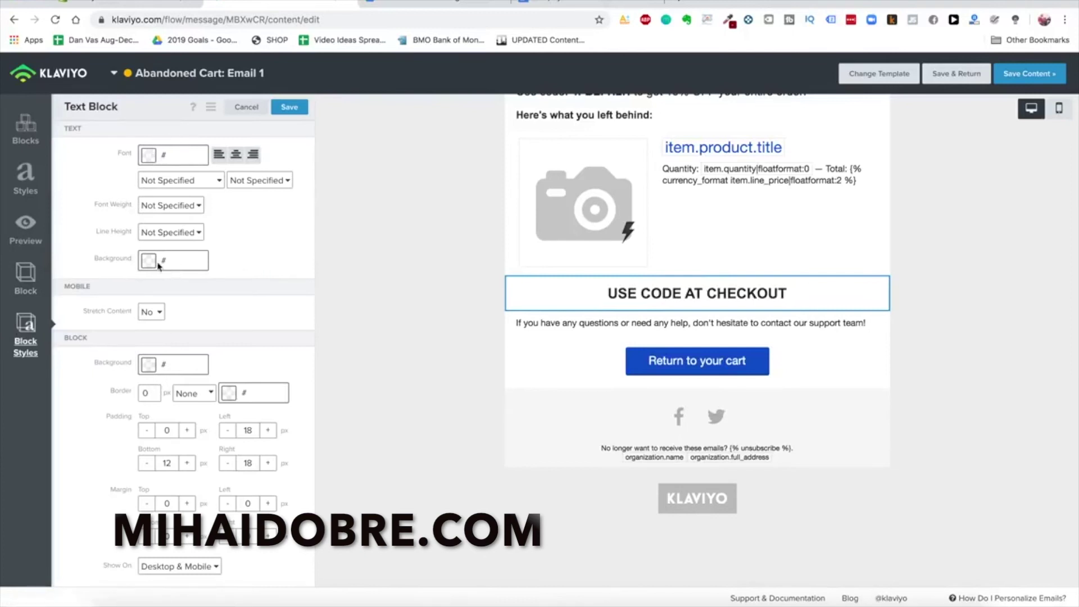
Try black and dark red block backgrounds, then settle on a white background
{"action": "double_click", "coordinate": [152, 393]}
{"action": "left_click", "coordinate": [205, 362]}
{"action": "left_click", "coordinate": [93, 498]}
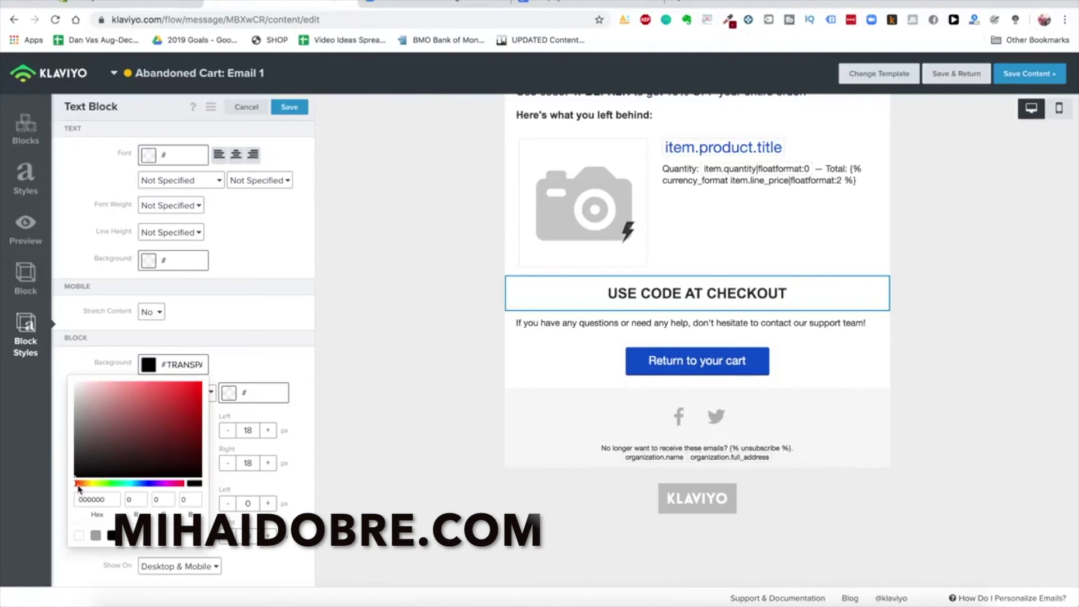
{"action": "left_click", "coordinate": [246, 357]}
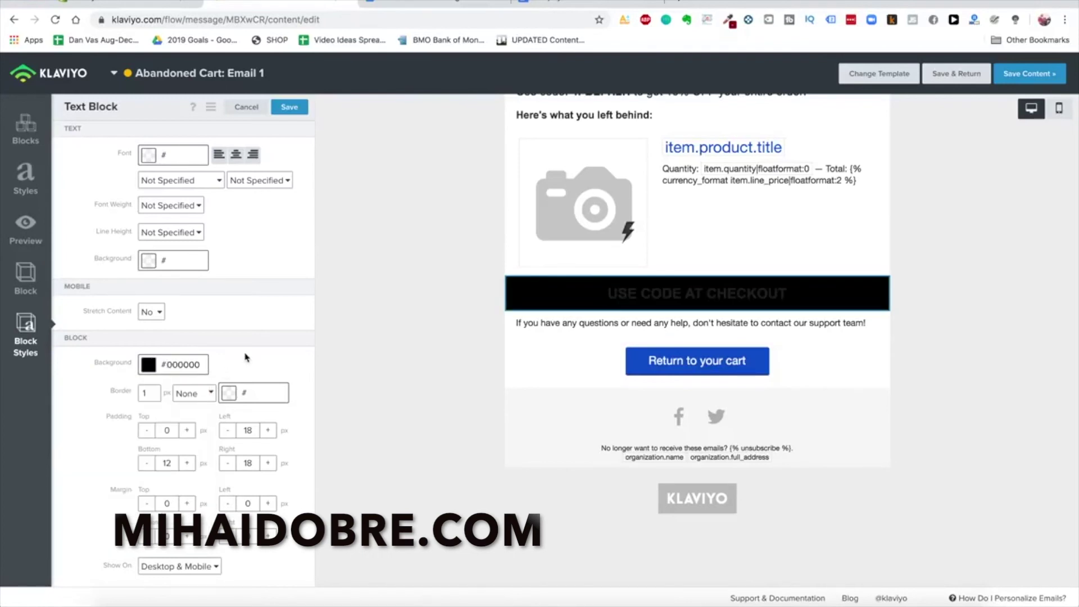
{"action": "left_click", "coordinate": [146, 366]}
{"action": "left_click", "coordinate": [135, 420]}
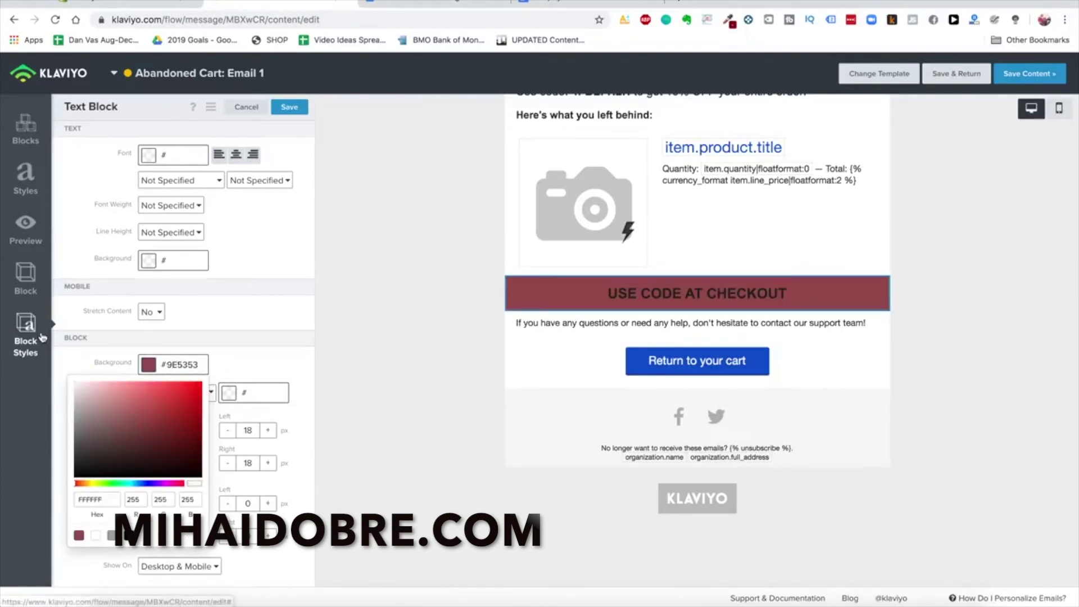
{"action": "left_click", "coordinate": [79, 535]}
{"action": "left_click", "coordinate": [225, 349]}
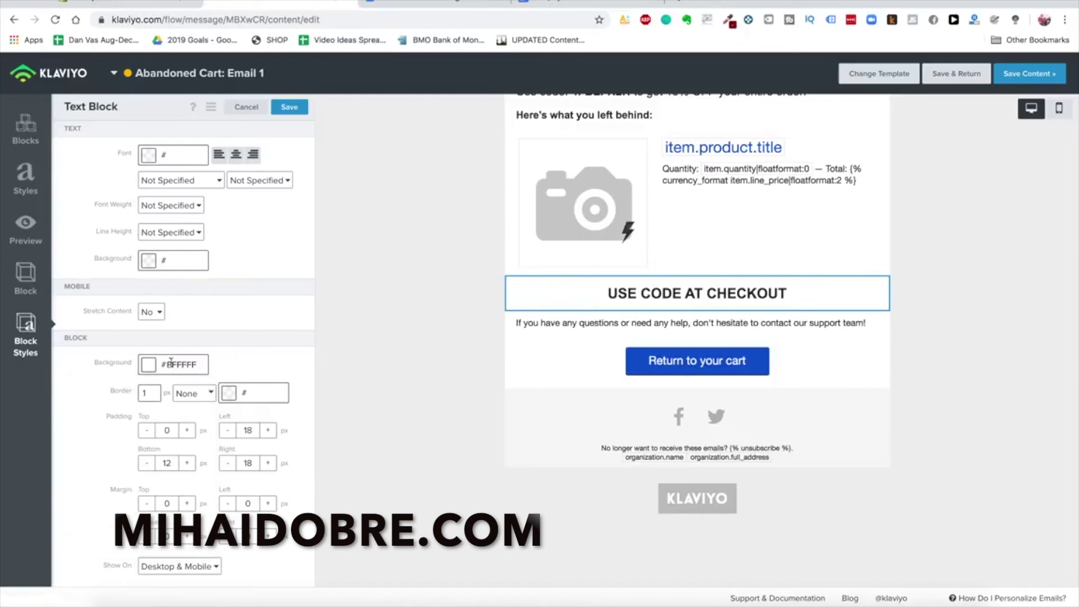
Give the block a black dashed border
{"action": "left_click", "coordinate": [237, 391]}
{"action": "left_click", "coordinate": [168, 503]}
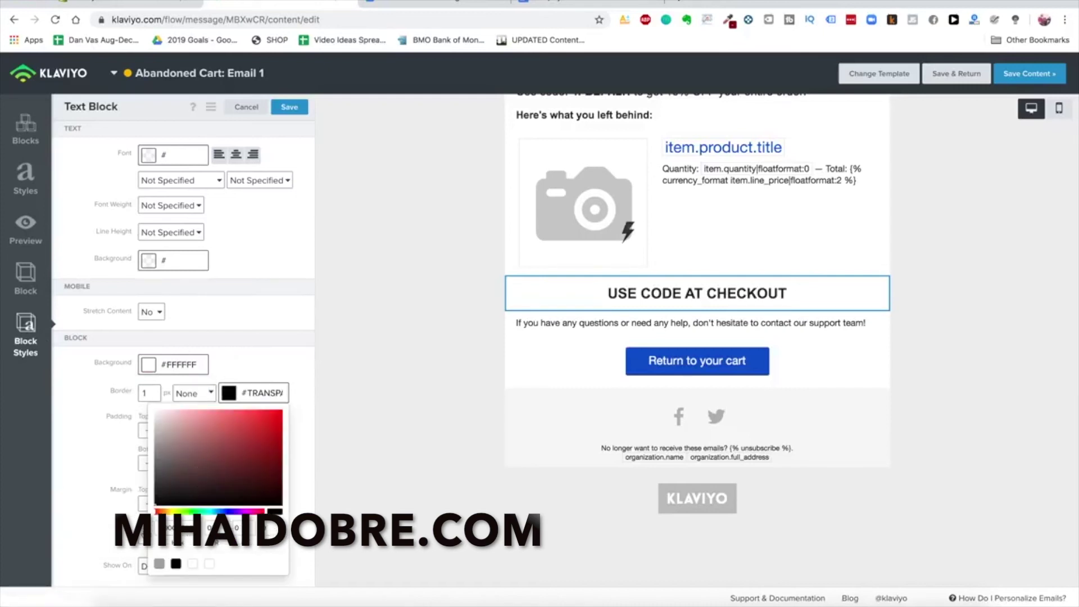
{"action": "left_click", "coordinate": [260, 351]}
{"action": "left_click", "coordinate": [194, 392]}
{"action": "left_click", "coordinate": [203, 403]}
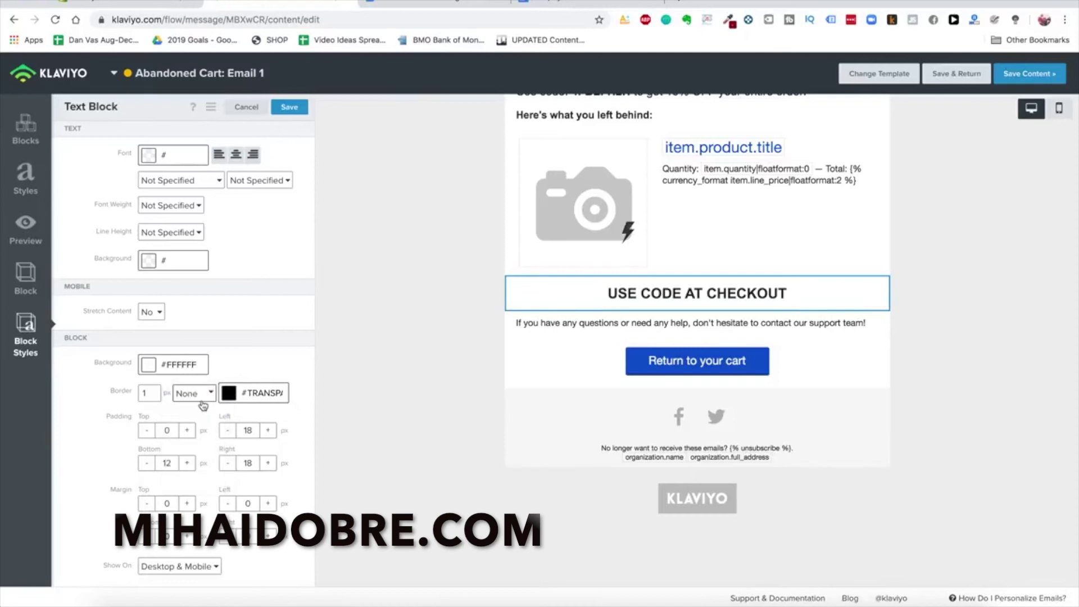
{"action": "left_click", "coordinate": [203, 400]}
{"action": "left_click", "coordinate": [181, 405]}
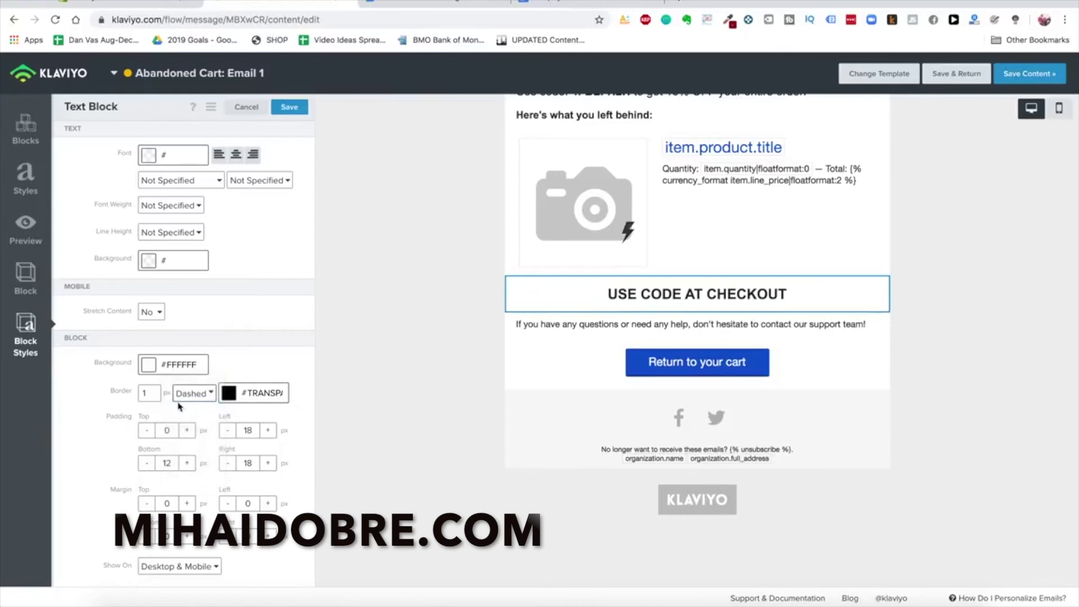
{"action": "double_click", "coordinate": [153, 395]}
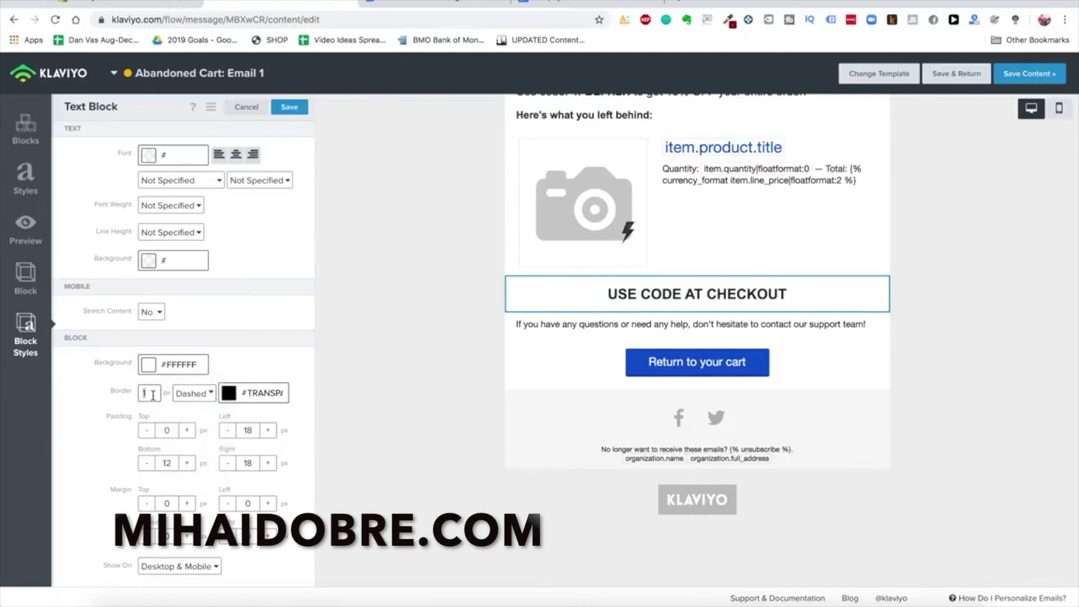
Set a black border on the USE CODE AT CHECKOUT text block
{"action": "left_click", "coordinate": [568, 341]}
{"action": "left_click", "coordinate": [571, 296]}
{"action": "left_click", "coordinate": [26, 334]}
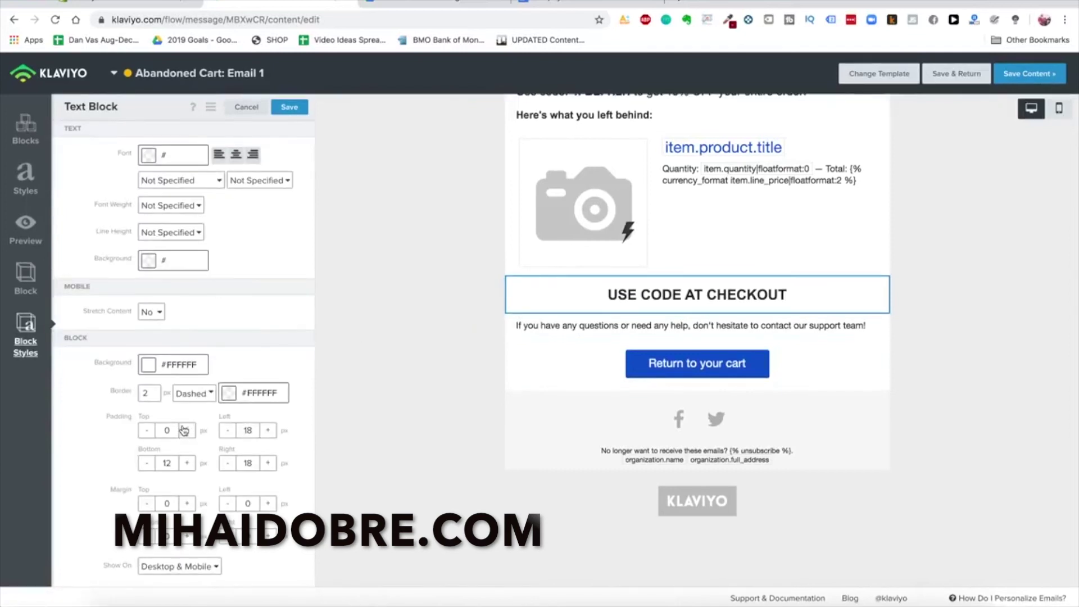
{"action": "type", "text": "10"}
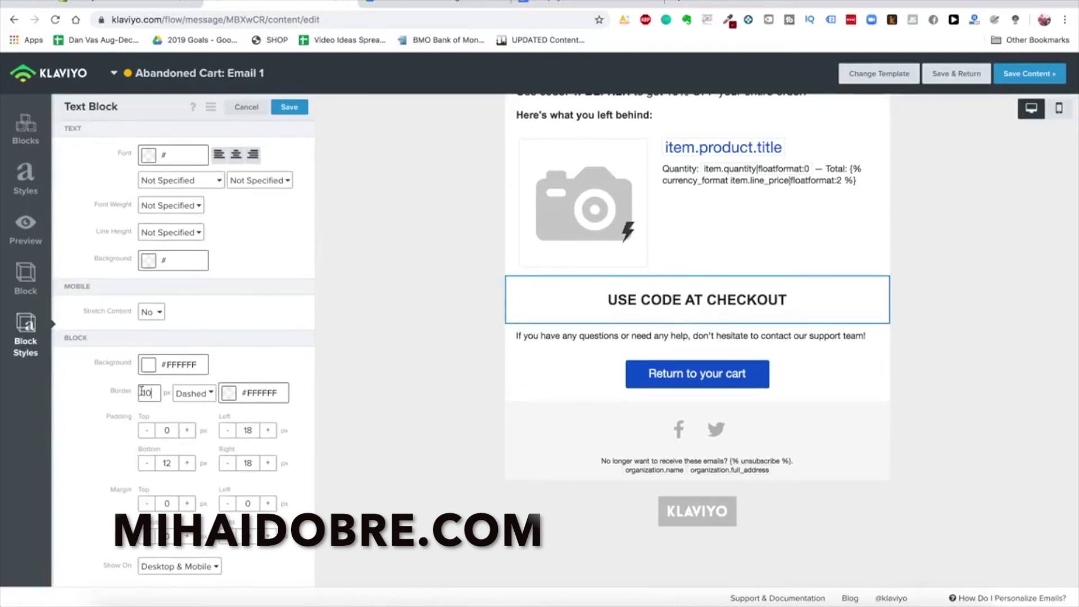
{"action": "type", "text": "1"}
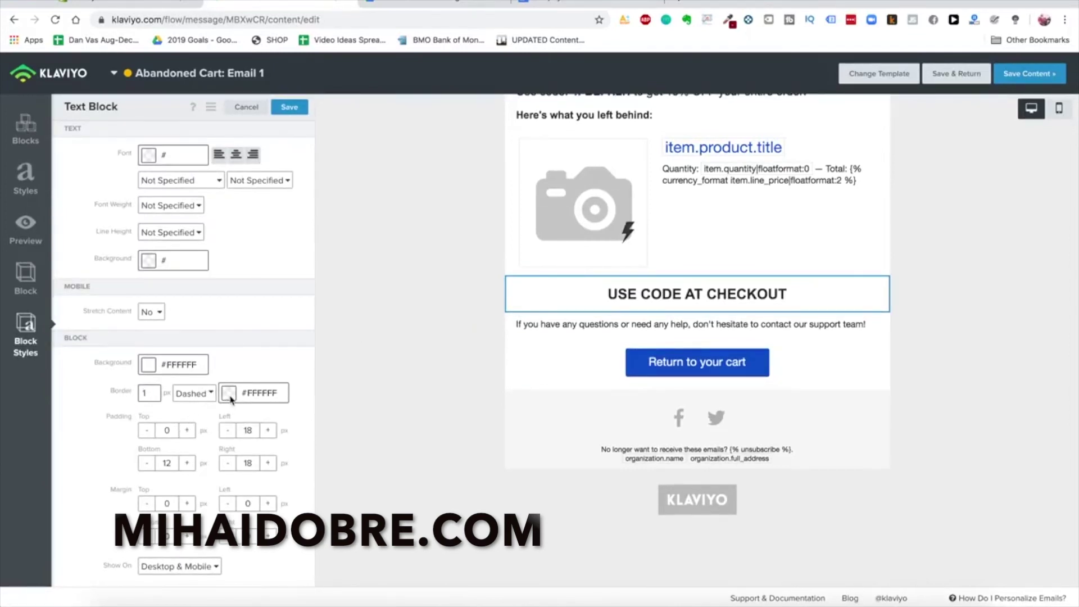
{"action": "left_click", "coordinate": [230, 395]}
{"action": "left_click_drag", "start_coordinate": [200, 484], "coordinate": [168, 514]}
{"action": "left_click", "coordinate": [591, 382]}
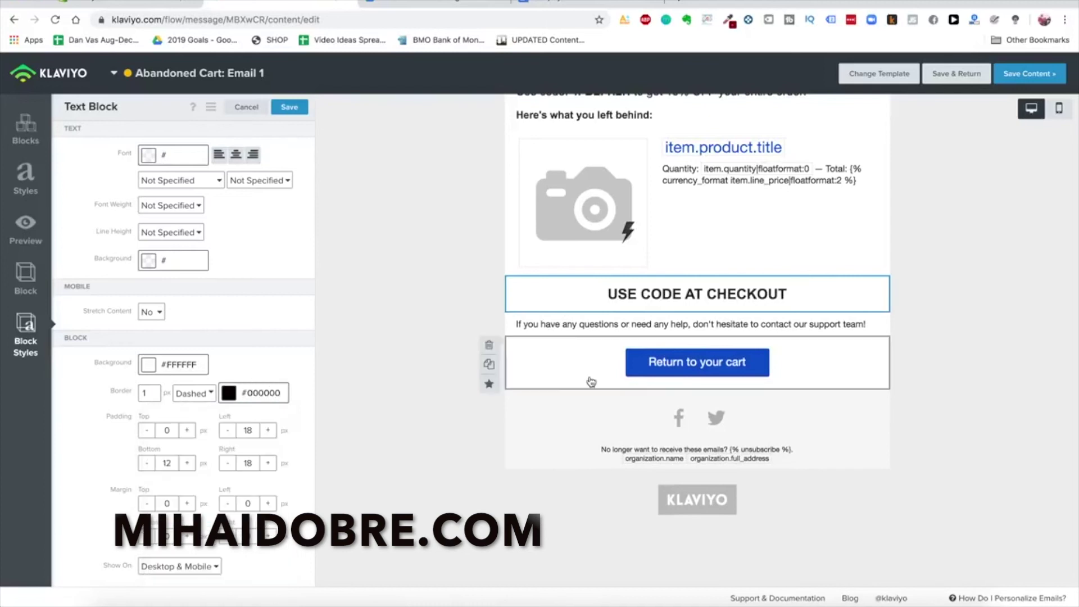
{"action": "left_click", "coordinate": [591, 382]}
Append a colon to the USE CODE AT CHECKOUT heading and check the intro's discount code
{"action": "left_click", "coordinate": [508, 286]}
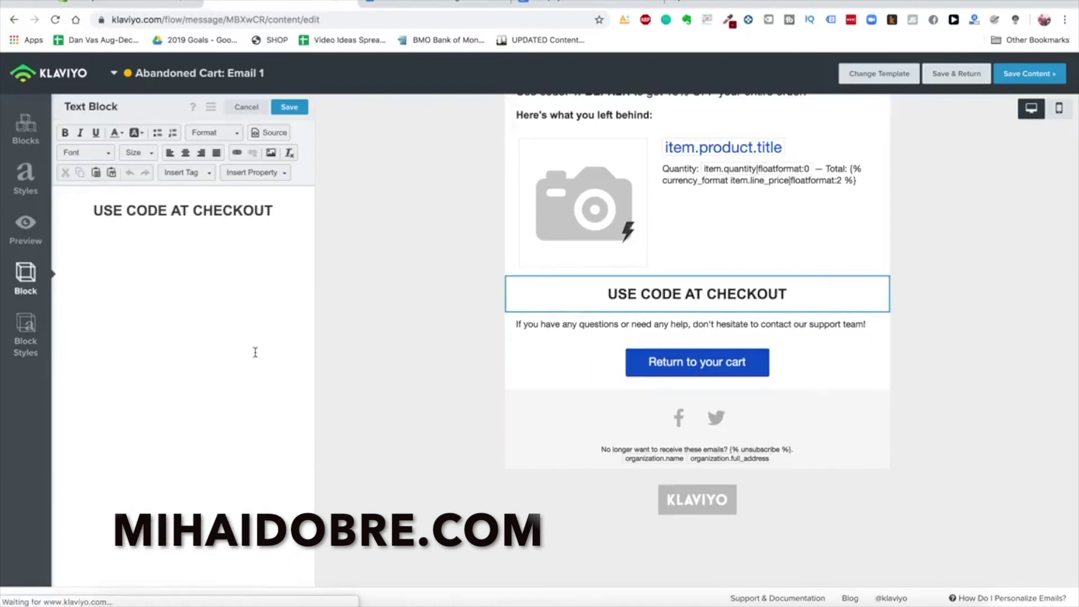
{"action": "left_click", "coordinate": [31, 312]}
{"action": "left_click", "coordinate": [550, 367]}
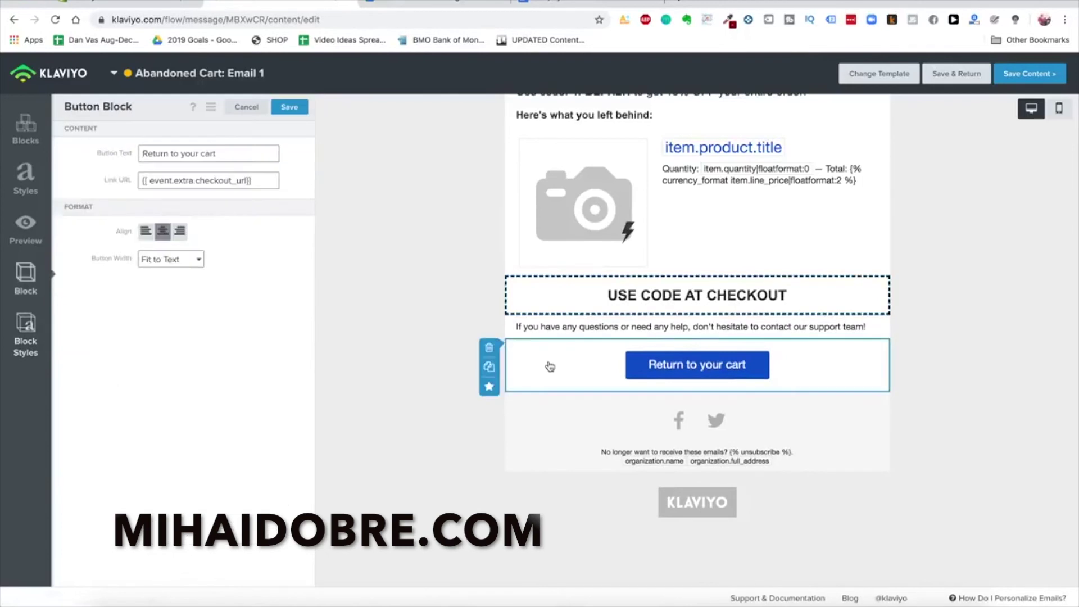
{"action": "left_click", "coordinate": [514, 306]}
{"action": "left_click", "coordinate": [275, 210]}
{"action": "type", "text": ":"}
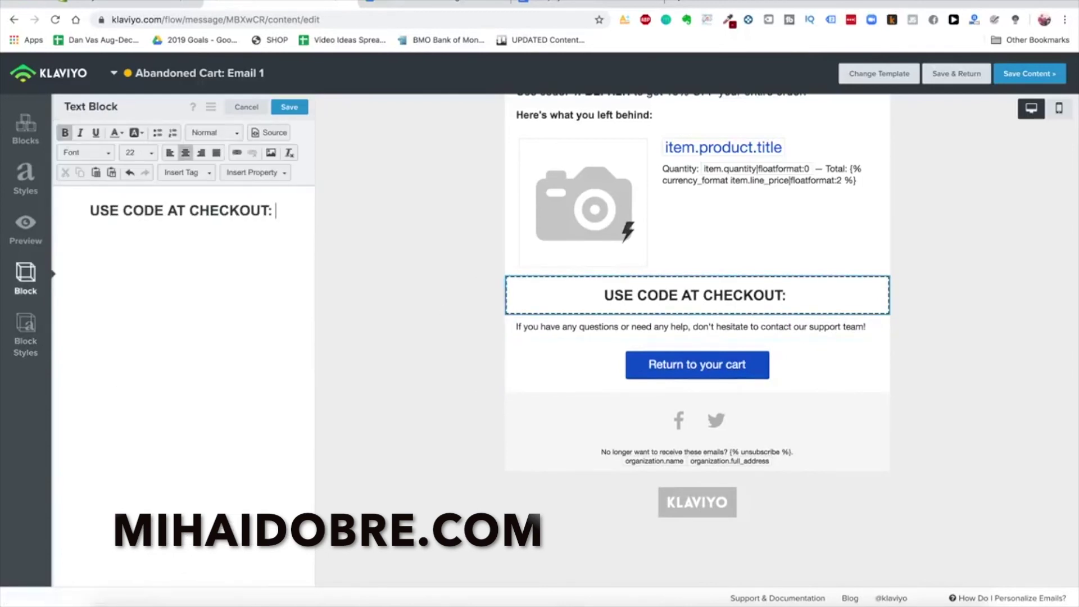
{"action": "scroll", "coordinate": [621, 414], "scroll_direction": "up", "scroll_amount": 2}
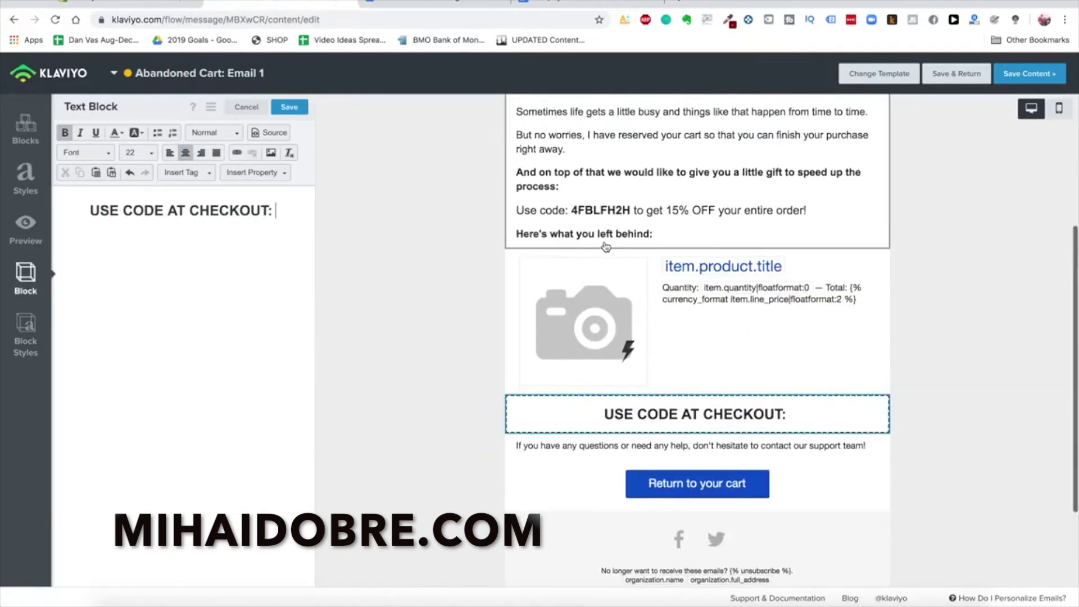
{"action": "left_click", "coordinate": [592, 219]}
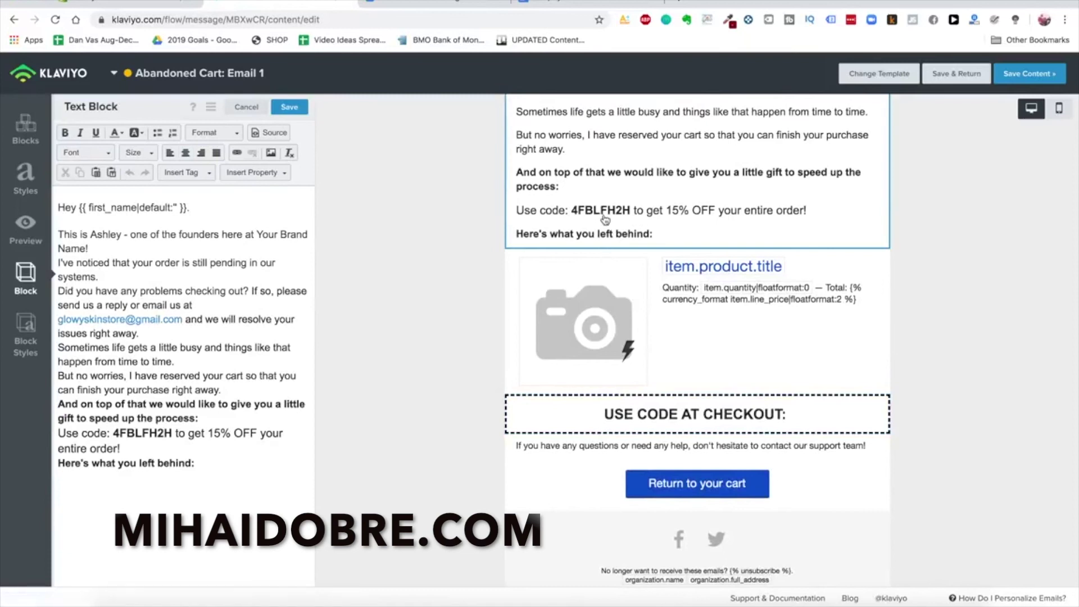
{"action": "left_click", "coordinate": [119, 5]}
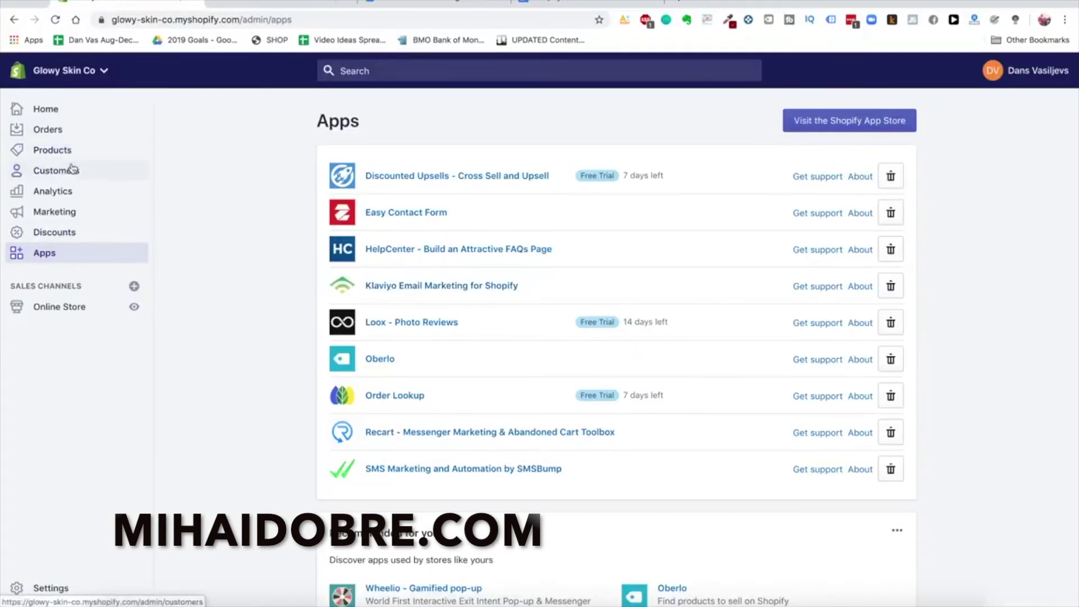
Start a new discount code named 15OFF
{"action": "left_click", "coordinate": [72, 234]}
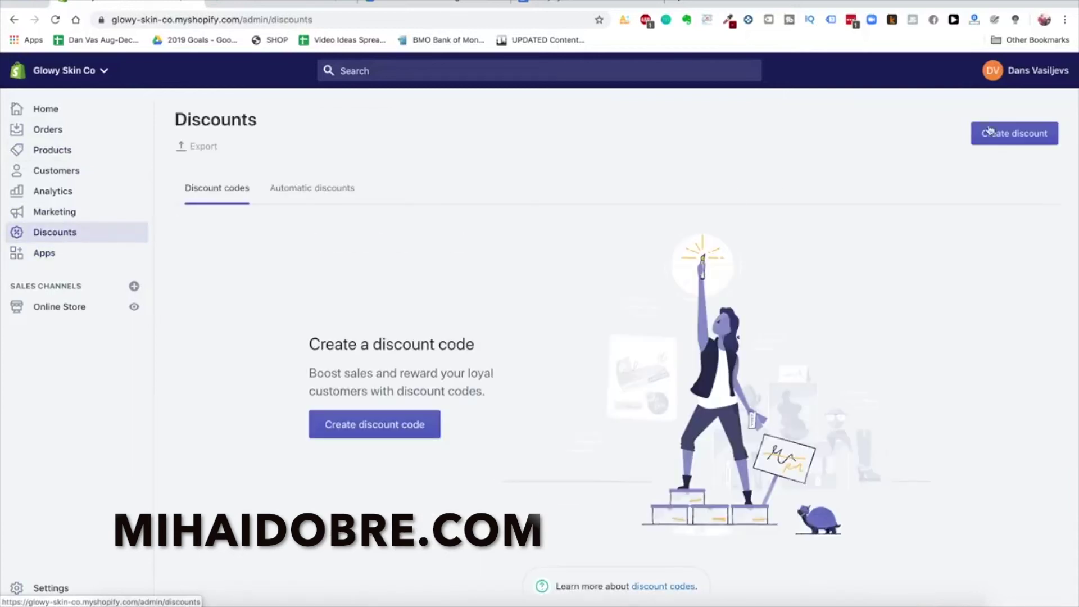
{"action": "left_click", "coordinate": [1002, 136]}
{"action": "left_click", "coordinate": [520, 284]}
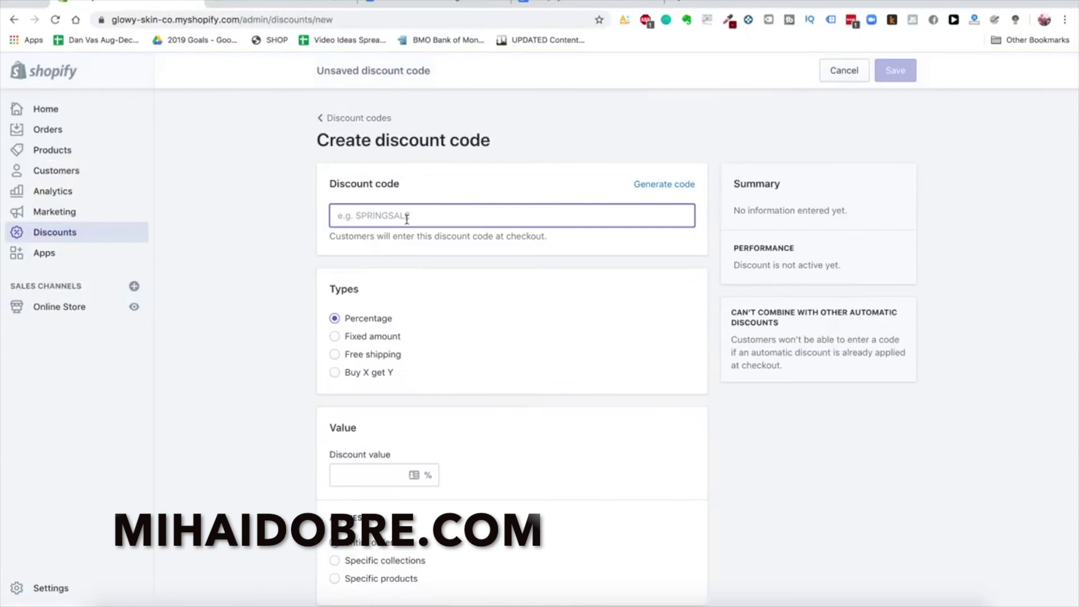
{"action": "left_click", "coordinate": [686, 185]}
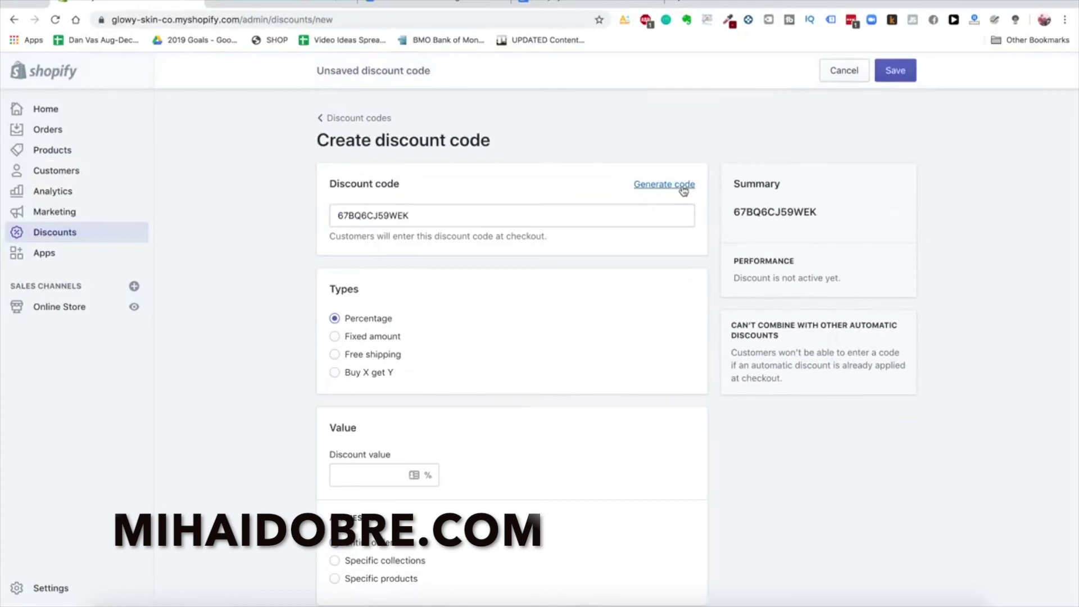
{"action": "double_click", "coordinate": [580, 208]}
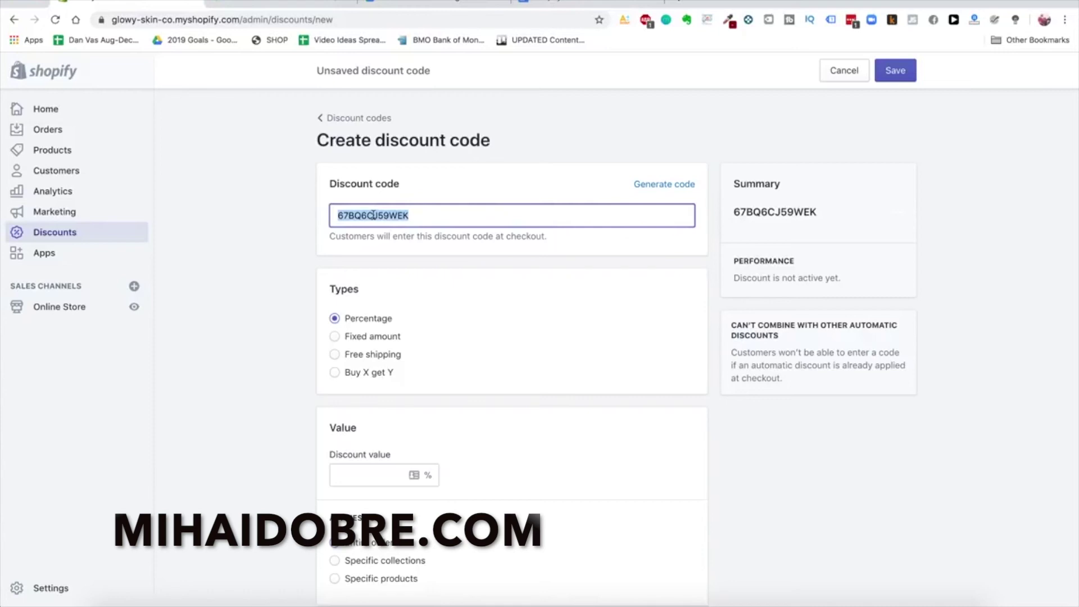
{"action": "type", "text": "40F"}
{"action": "key", "text": "BackSpace"}
{"action": "key", "text": "BackSpace"}
{"action": "key", "text": "BackSpace"}
{"action": "type", "text": "15OFF"}
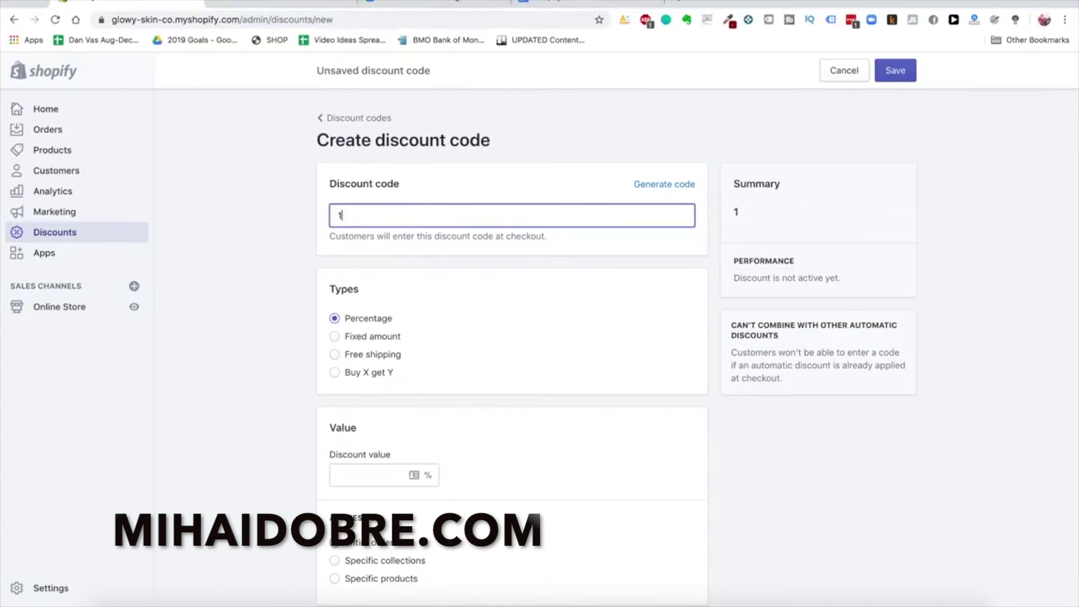
Set the discount to 15% and limit it to one use per customer
{"action": "scroll", "coordinate": [260, 307], "scroll_direction": "down", "scroll_amount": 3}
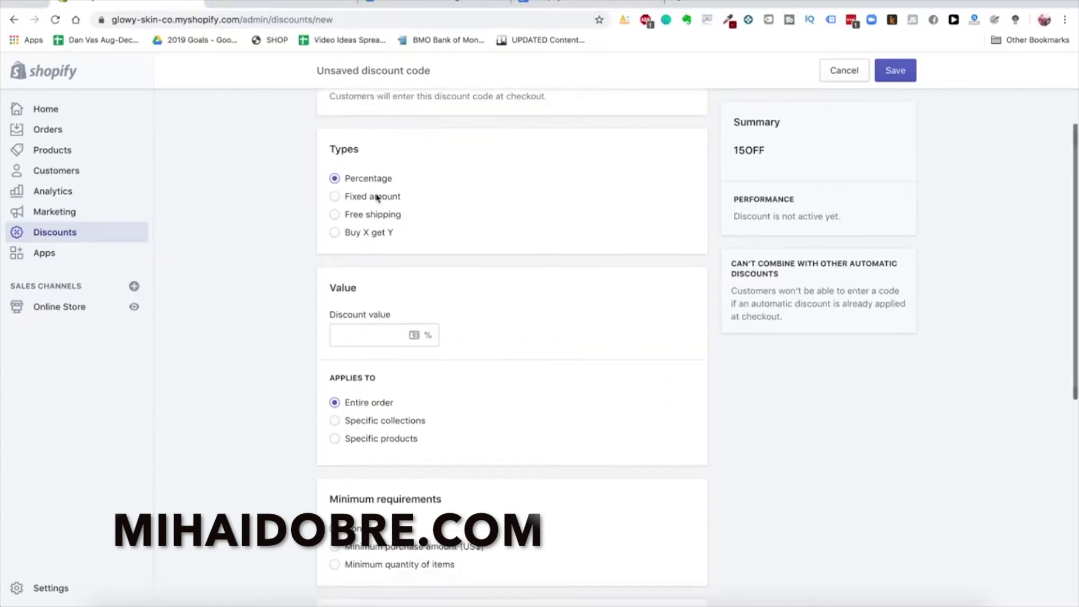
{"action": "scroll", "coordinate": [373, 197], "scroll_direction": "up", "scroll_amount": 1}
{"action": "scroll", "coordinate": [368, 236], "scroll_direction": "down", "scroll_amount": 1}
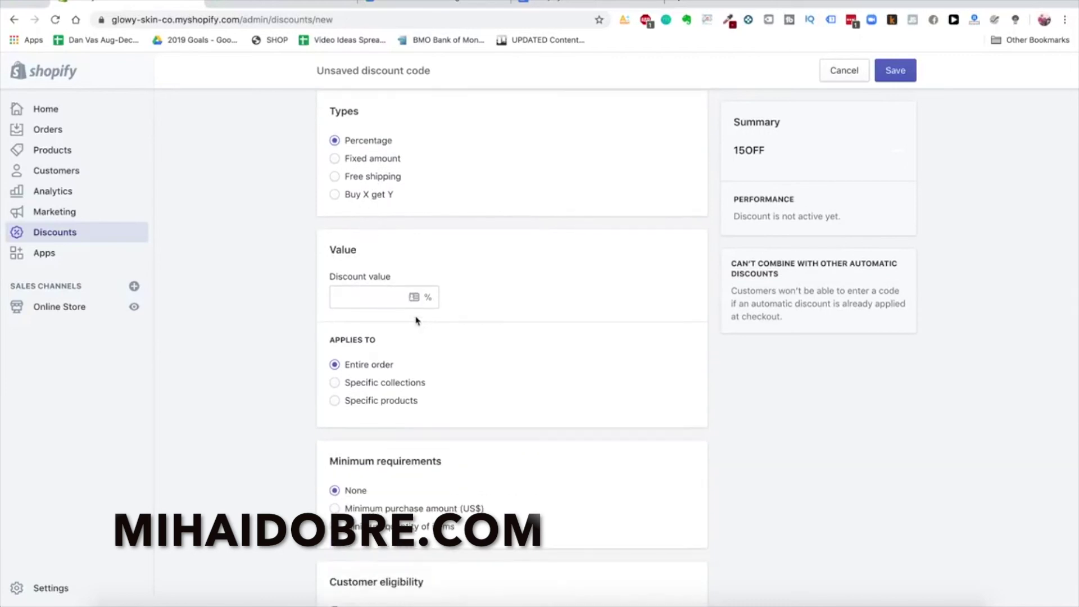
{"action": "left_click", "coordinate": [410, 296]}
{"action": "type", "text": "15"}
{"action": "scroll", "coordinate": [282, 302], "scroll_direction": "down", "scroll_amount": 3}
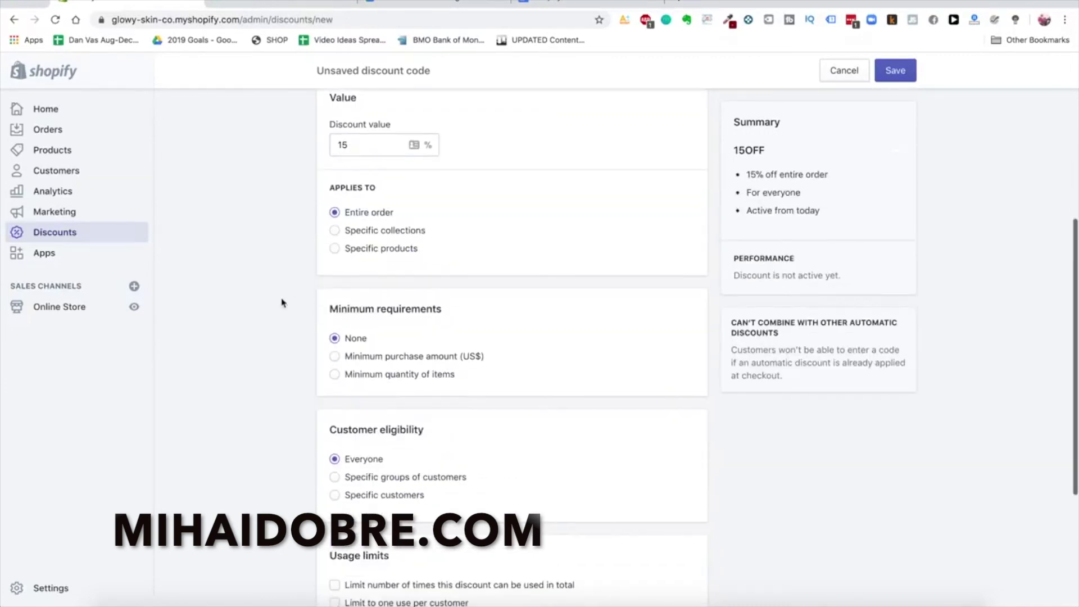
{"action": "scroll", "coordinate": [378, 213], "scroll_direction": "down", "scroll_amount": 3}
{"action": "scroll", "coordinate": [348, 210], "scroll_direction": "up", "scroll_amount": 1}
{"action": "scroll", "coordinate": [360, 219], "scroll_direction": "down", "scroll_amount": 2}
{"action": "scroll", "coordinate": [390, 236], "scroll_direction": "up", "scroll_amount": 1}
{"action": "scroll", "coordinate": [440, 404], "scroll_direction": "down", "scroll_amount": 1}
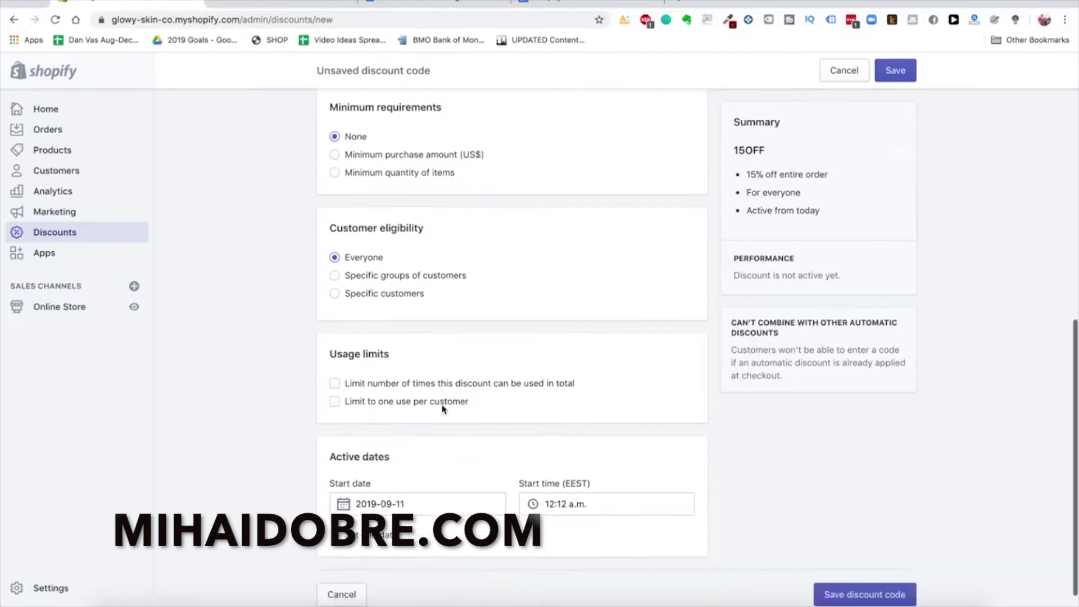
{"action": "left_click", "coordinate": [406, 389]}
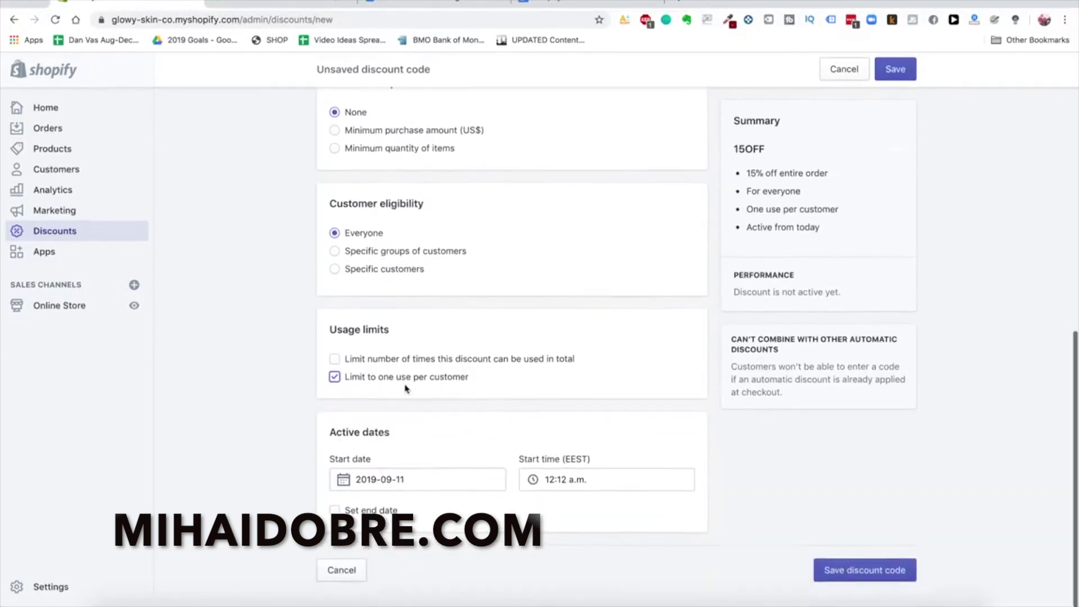
Restrict the discount to the Abandoned checkouts customer group
{"action": "scroll", "coordinate": [405, 388], "scroll_direction": "up", "scroll_amount": 3}
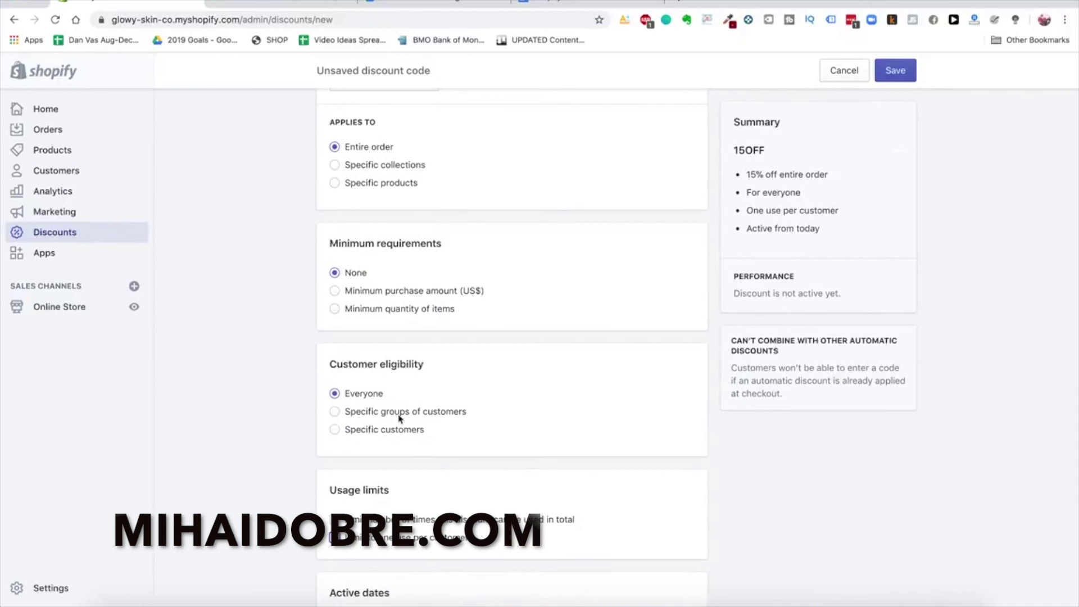
{"action": "left_click", "coordinate": [407, 412]}
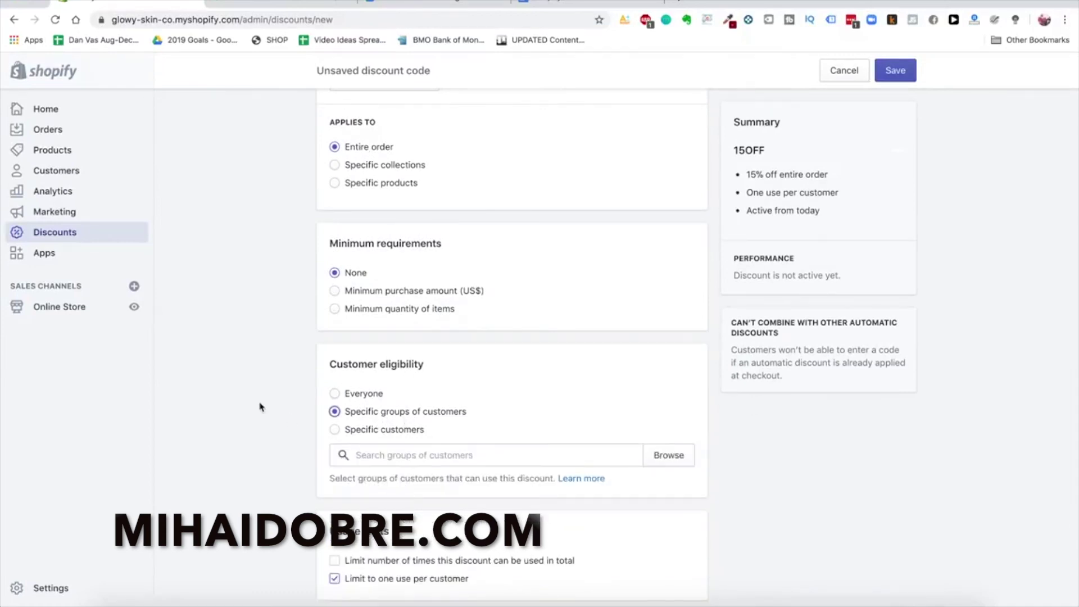
{"action": "scroll", "coordinate": [422, 412], "scroll_direction": "down", "scroll_amount": 2}
{"action": "left_click", "coordinate": [440, 390]}
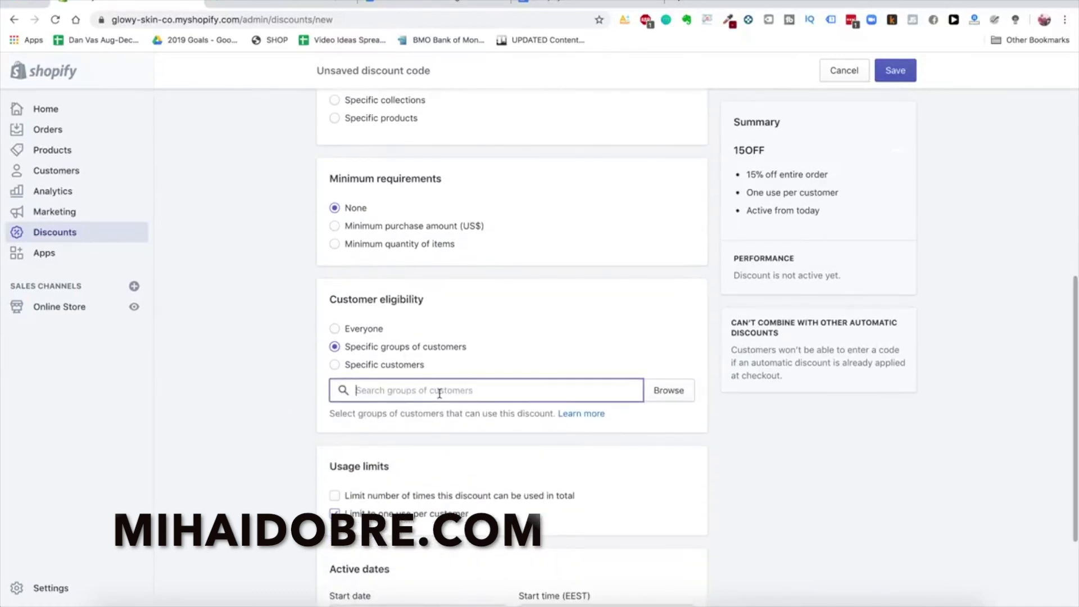
{"action": "left_click", "coordinate": [666, 392]}
{"action": "left_click", "coordinate": [461, 211]}
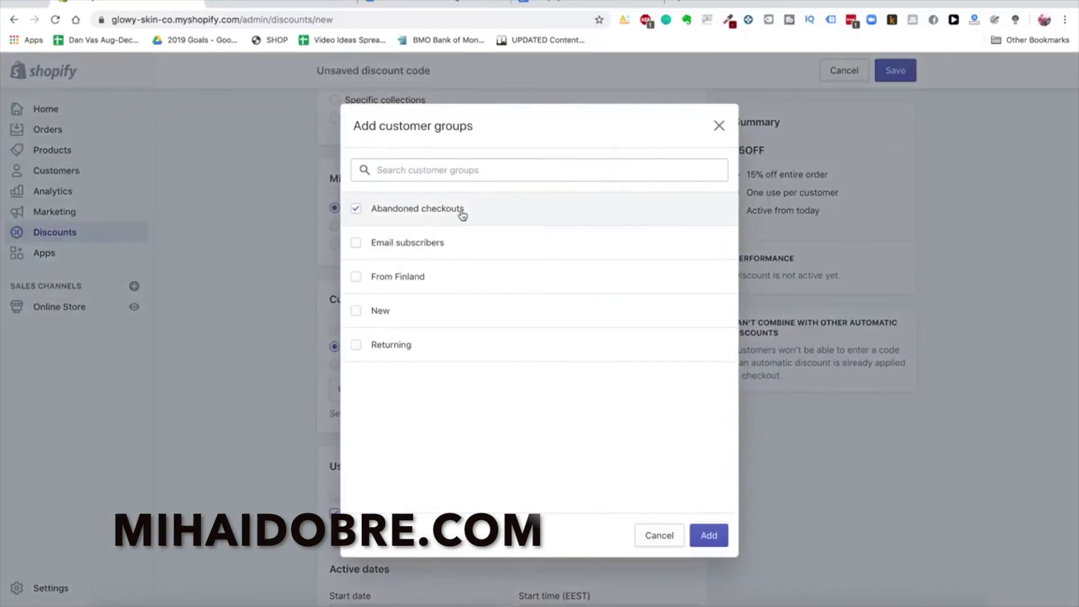
{"action": "left_click", "coordinate": [713, 544]}
Check the start date, leaving it unchanged
{"action": "scroll", "coordinate": [266, 354], "scroll_direction": "up", "scroll_amount": 8}
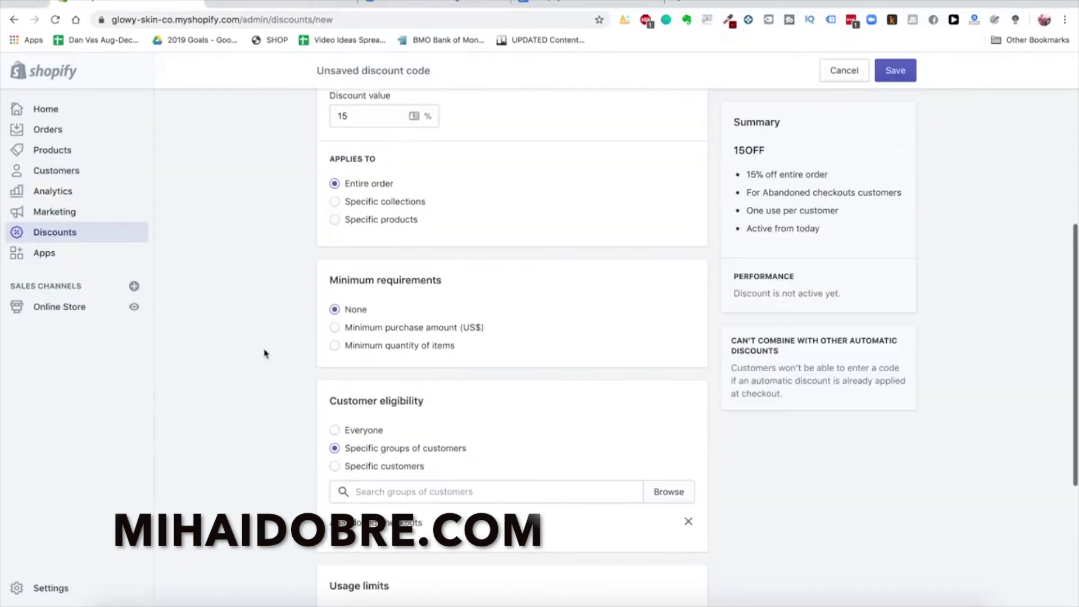
{"action": "scroll", "coordinate": [266, 354], "scroll_direction": "down", "scroll_amount": 10}
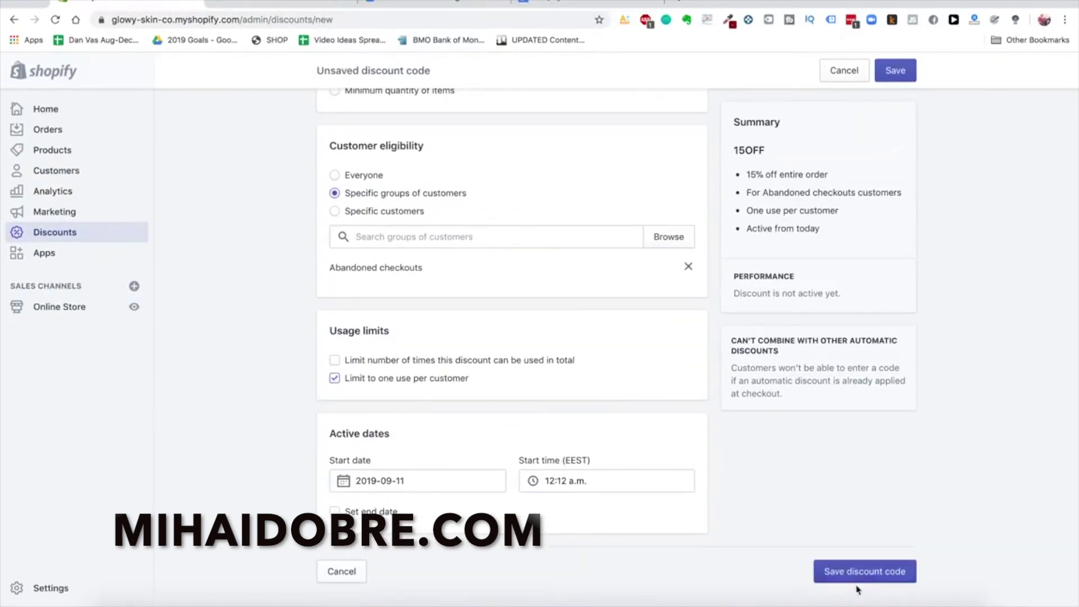
{"action": "left_click", "coordinate": [448, 483]}
{"action": "left_click", "coordinate": [269, 394]}
{"action": "scroll", "coordinate": [360, 430], "scroll_direction": "up", "scroll_amount": 2}
{"action": "scroll", "coordinate": [368, 446], "scroll_direction": "down", "scroll_amount": 2}
{"action": "scroll", "coordinate": [346, 507], "scroll_direction": "up", "scroll_amount": 5}
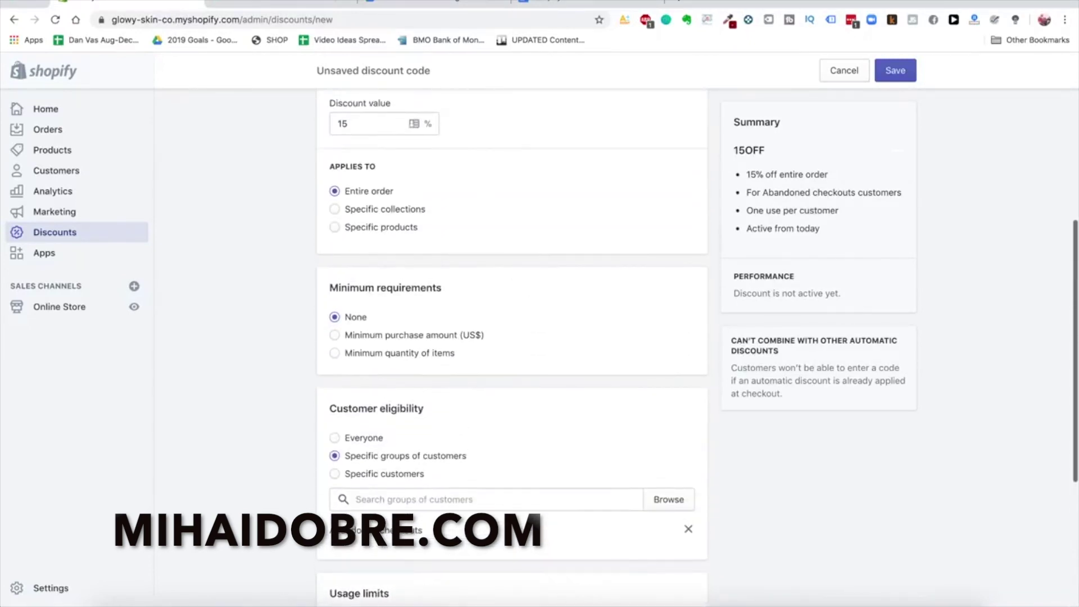
Copy the code 4FBLFH2H from the intro and paste it after 'USE CODE AT CHECKOUT:'
{"action": "left_click", "coordinate": [421, 4]}
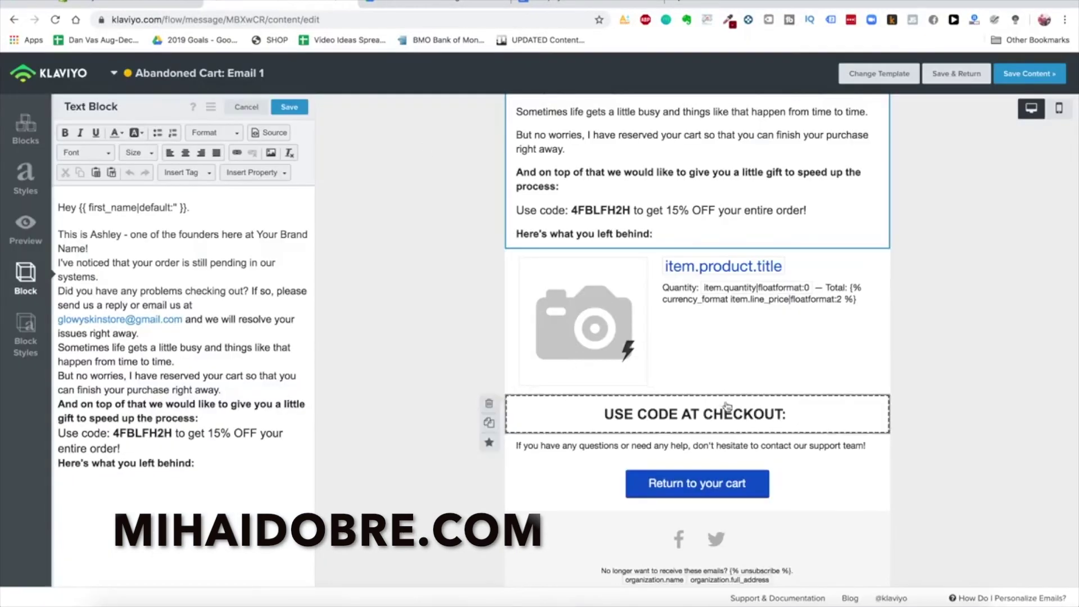
{"action": "double_click", "coordinate": [163, 435]}
{"action": "key", "text": "super+c"}
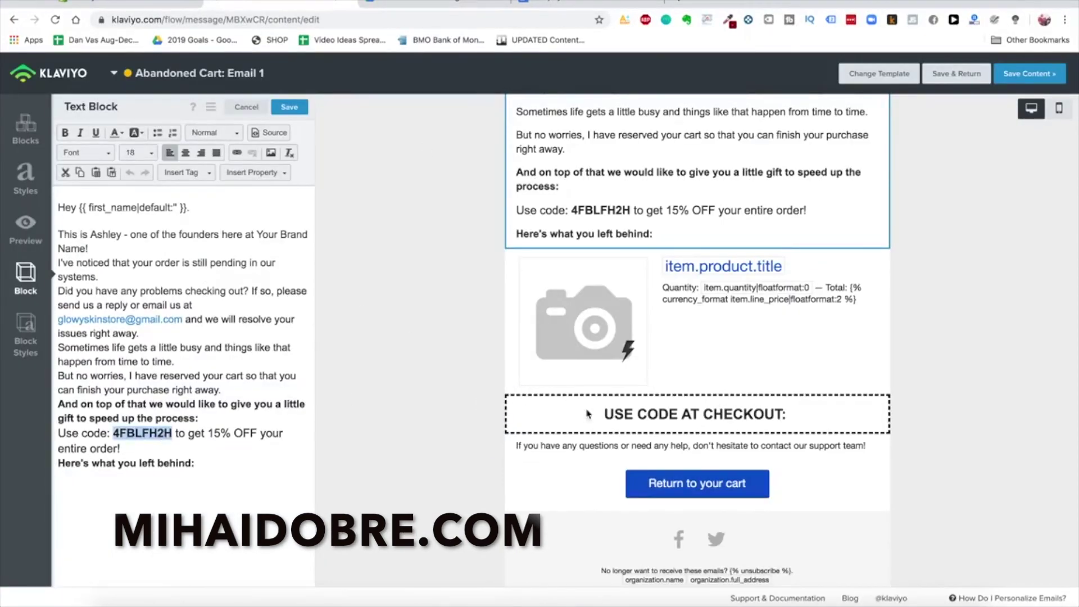
{"action": "left_click", "coordinate": [702, 410]}
{"action": "left_click", "coordinate": [274, 209]}
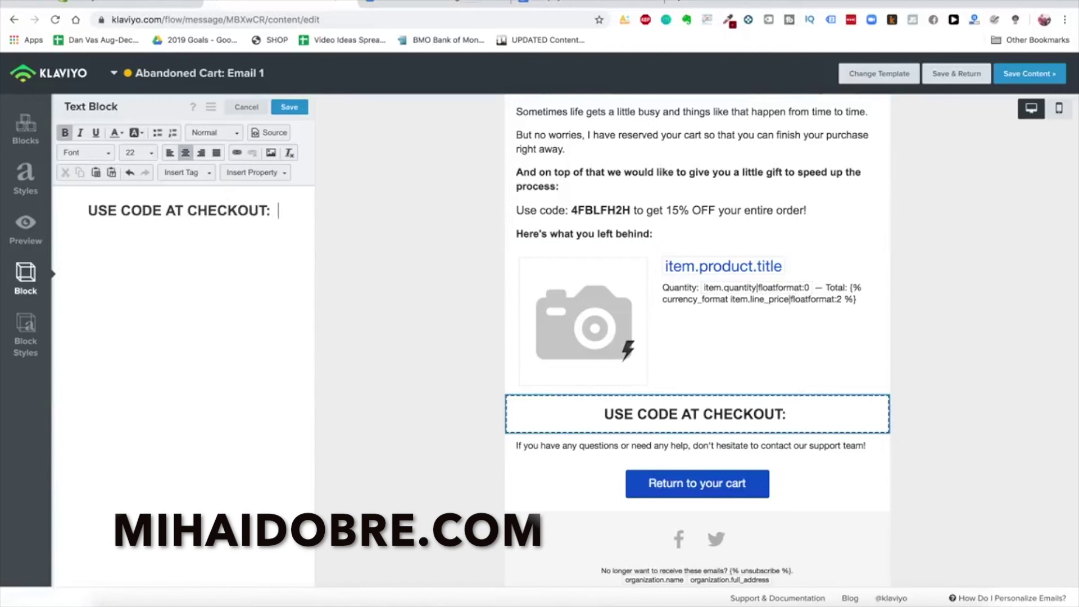
{"action": "key", "text": "super+v"}
Review the rest of the email, then return to the Email 1 message overview
{"action": "scroll", "coordinate": [453, 368], "scroll_direction": "down", "scroll_amount": 1}
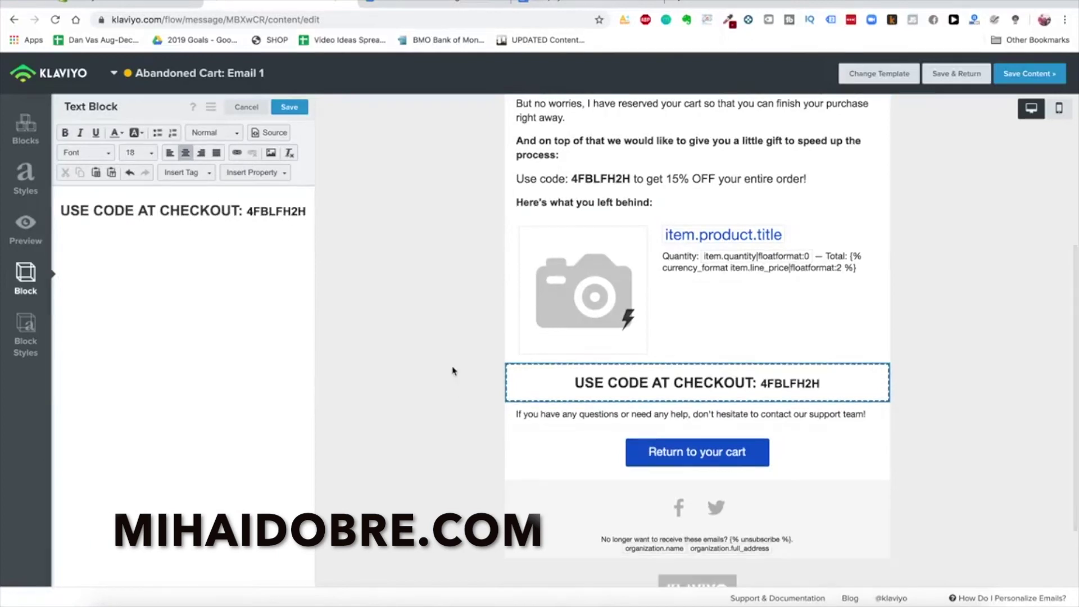
{"action": "scroll", "coordinate": [453, 368], "scroll_direction": "up", "scroll_amount": 5}
{"action": "scroll", "coordinate": [453, 368], "scroll_direction": "down", "scroll_amount": 5}
{"action": "scroll", "coordinate": [453, 368], "scroll_direction": "up", "scroll_amount": 5}
{"action": "scroll", "coordinate": [453, 368], "scroll_direction": "down", "scroll_amount": 5}
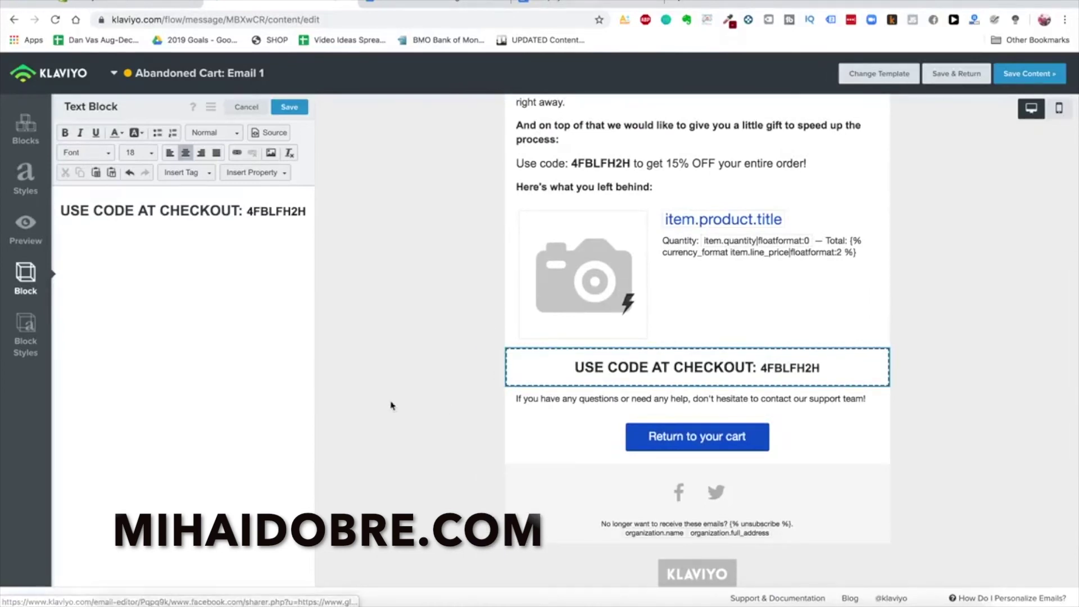
{"action": "scroll", "coordinate": [601, 440], "scroll_direction": "down", "scroll_amount": 3}
{"action": "left_click", "coordinate": [700, 427]}
{"action": "scroll", "coordinate": [702, 393], "scroll_direction": "up", "scroll_amount": 1}
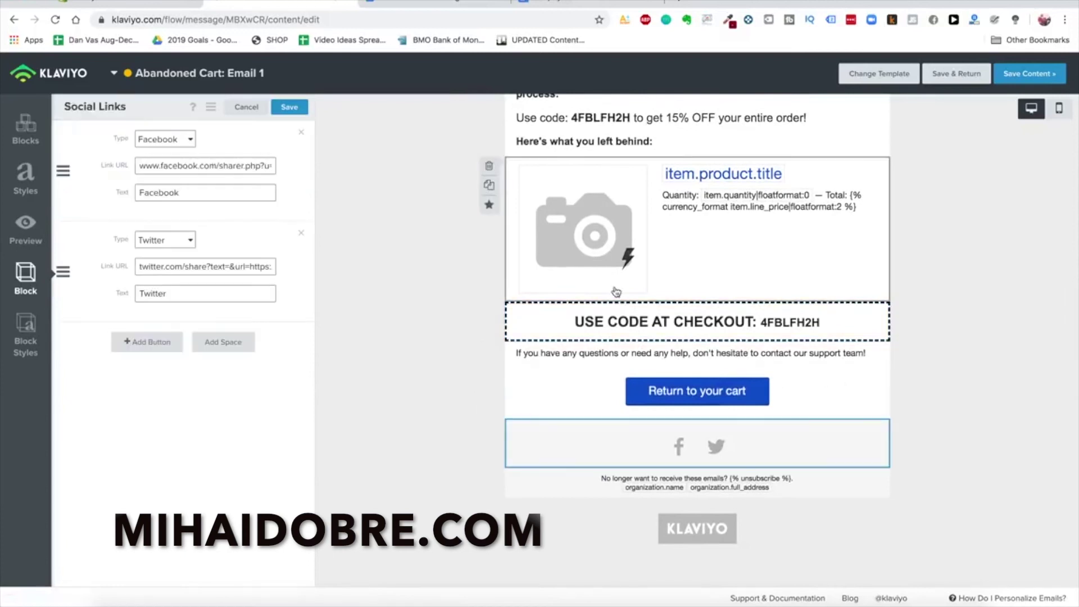
{"action": "scroll", "coordinate": [534, 271], "scroll_direction": "up", "scroll_amount": 2}
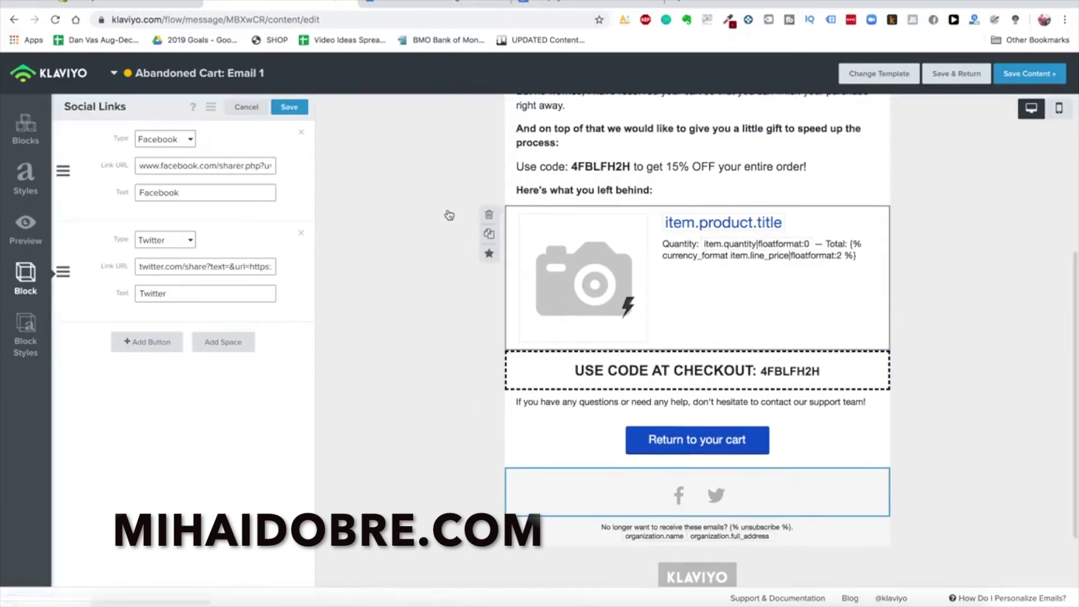
{"action": "scroll", "coordinate": [725, 415], "scroll_direction": "up", "scroll_amount": 8}
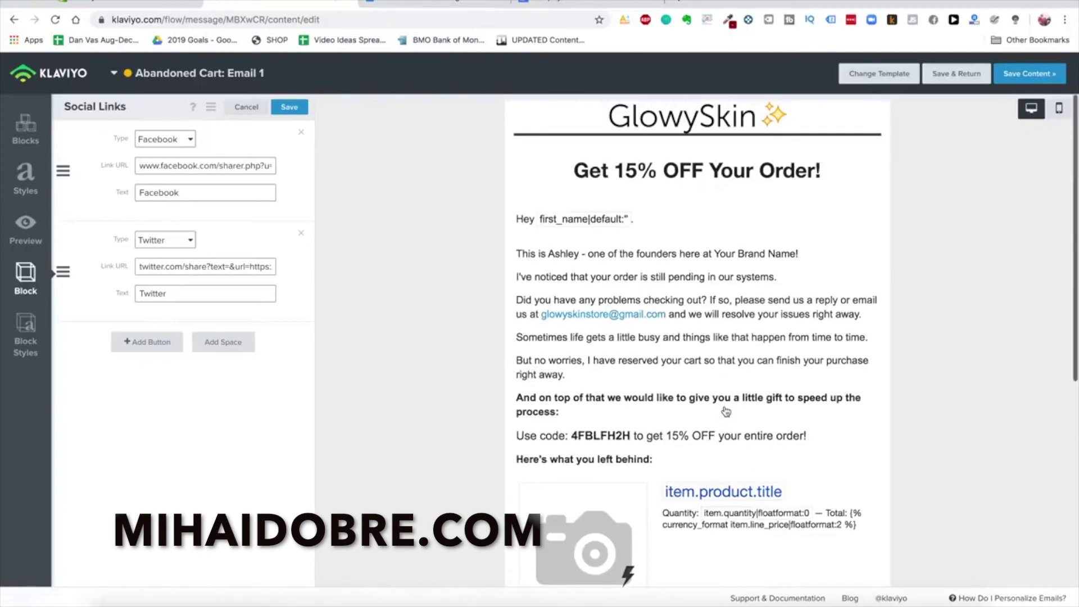
{"action": "left_click", "coordinate": [42, 239]}
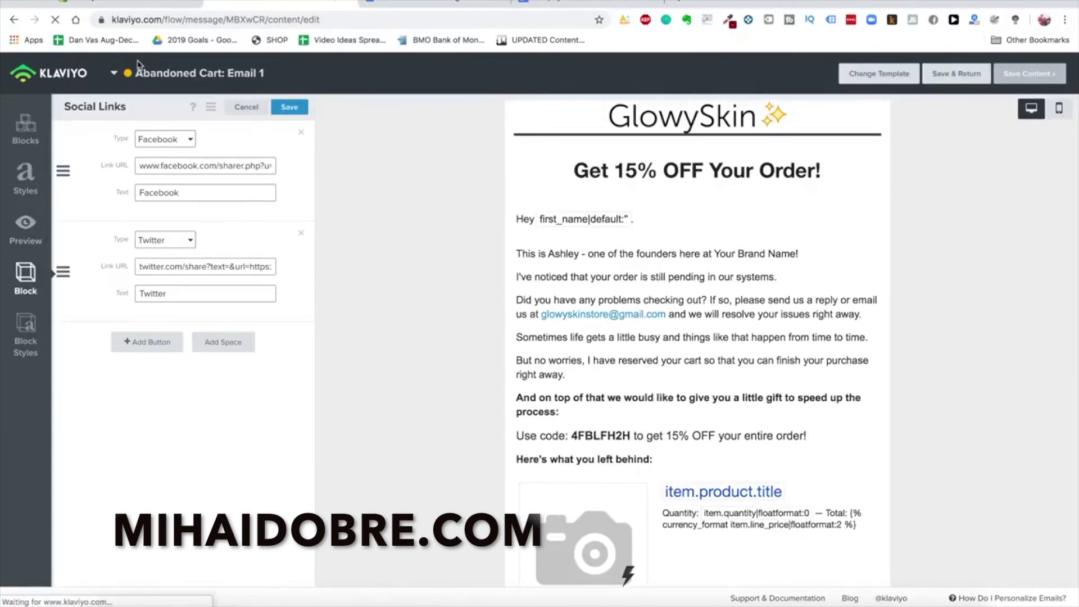
Change the abandon cart flow's wait from 4 hours to 2 hours and save it
{"action": "left_click", "coordinate": [67, 74]}
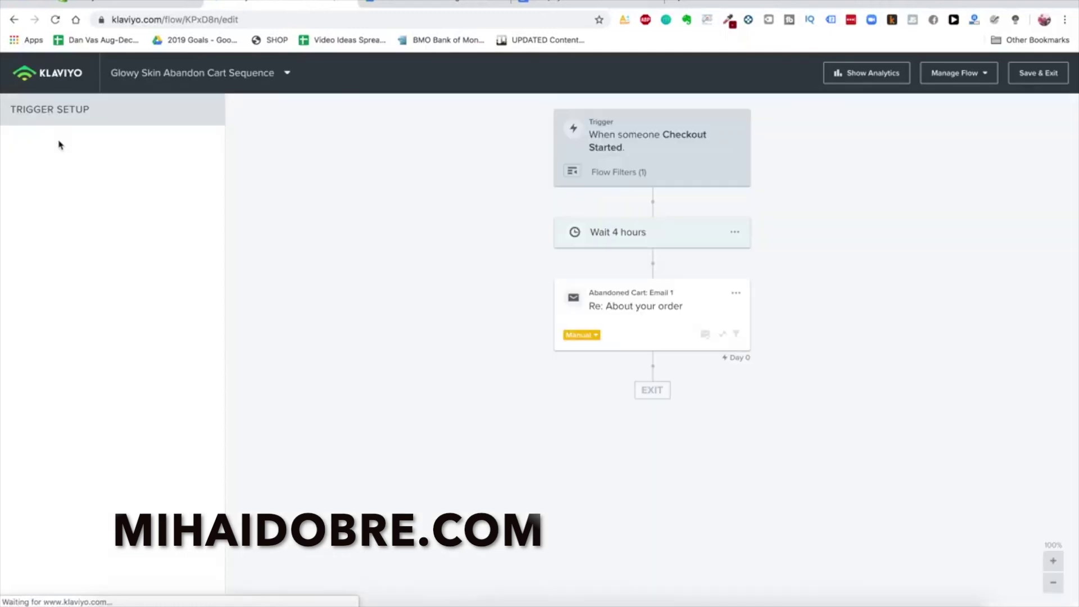
{"action": "left_click", "coordinate": [668, 306]}
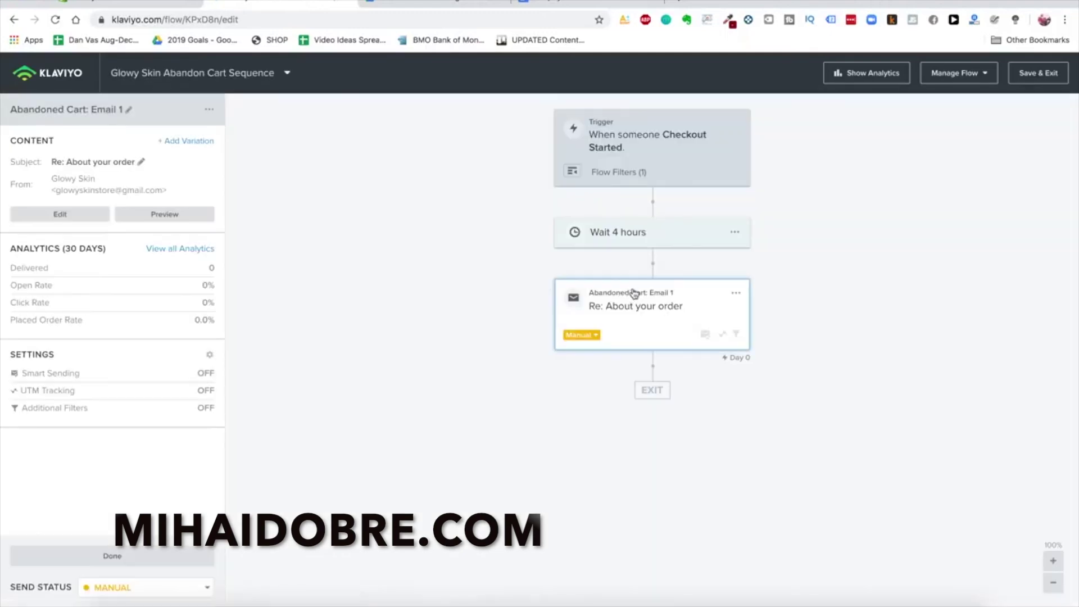
{"action": "left_click", "coordinate": [632, 235]}
{"action": "double_click", "coordinate": [35, 162]}
{"action": "type", "text": "2"}
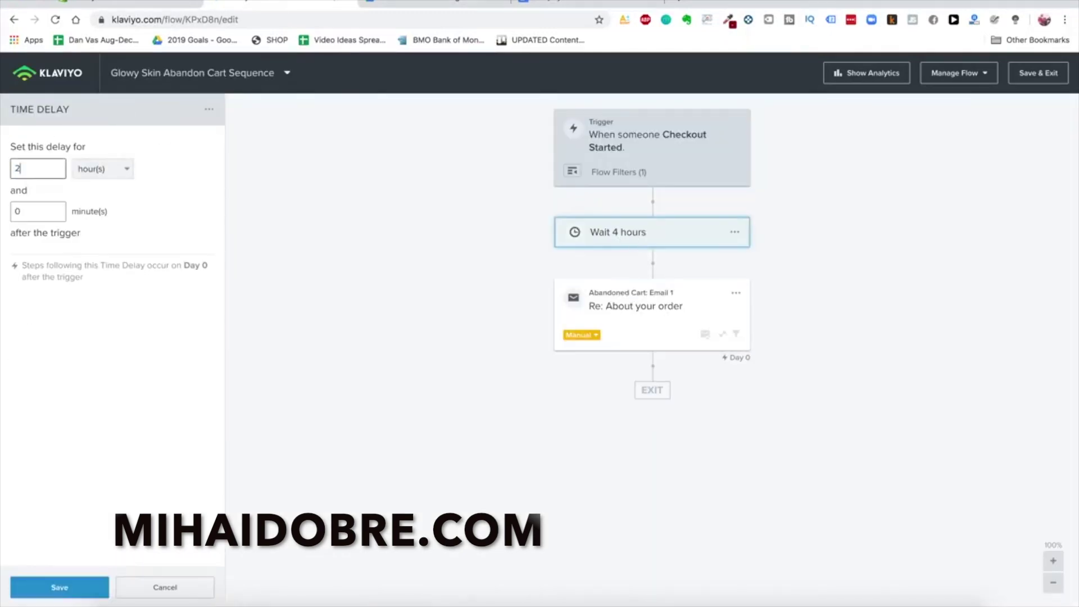
{"action": "left_click", "coordinate": [75, 587]}
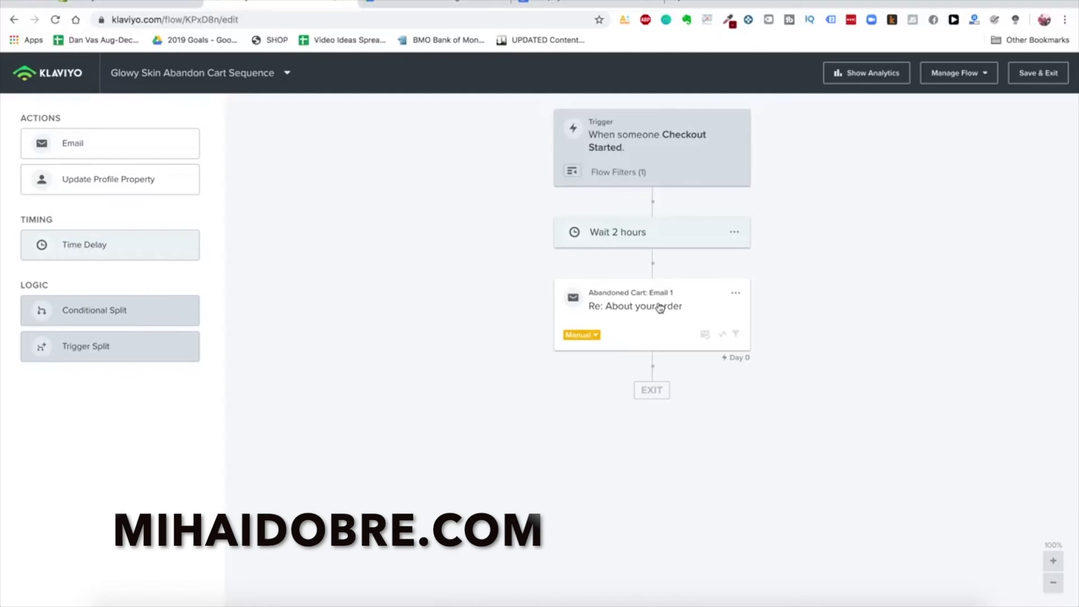
{"action": "left_click", "coordinate": [644, 323]}
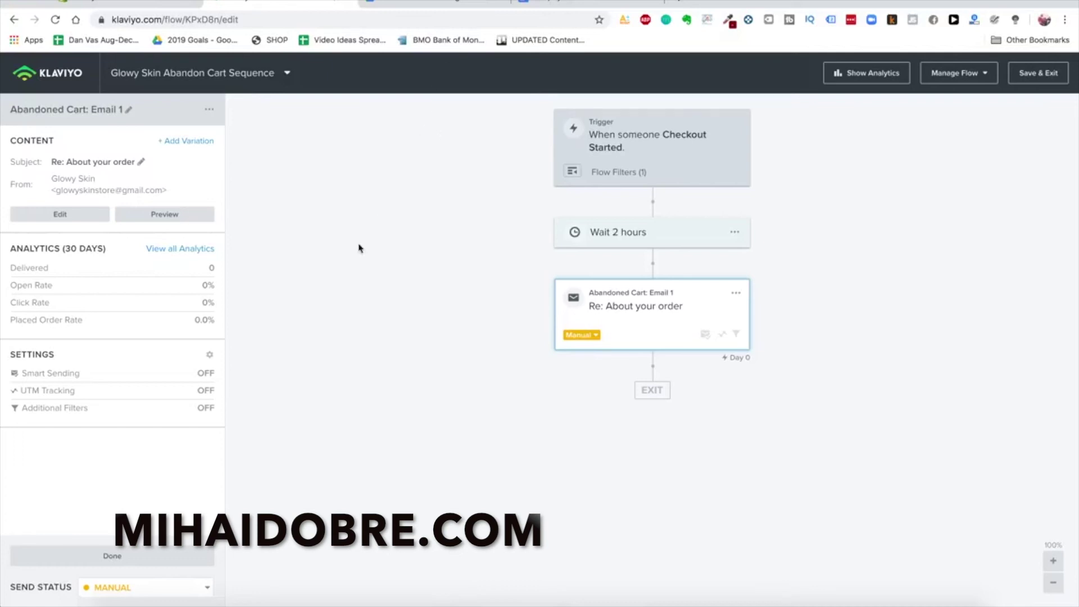
{"action": "left_click", "coordinate": [276, 44]}
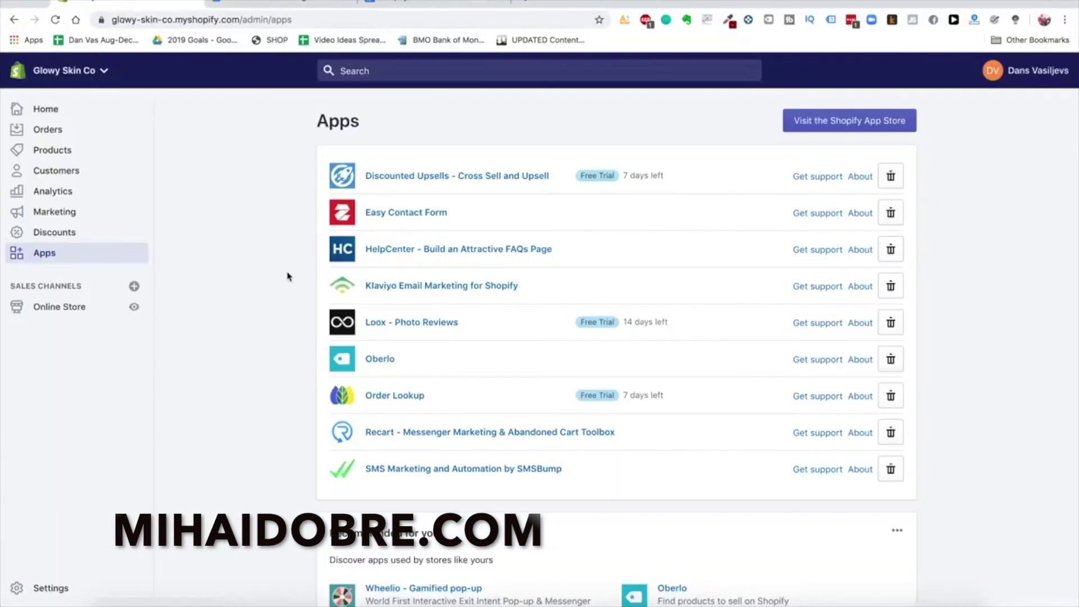
Open the 'SMS Marketing and Automation by SMSBump' app from the installed apps list
{"action": "left_click", "coordinate": [513, 470]}
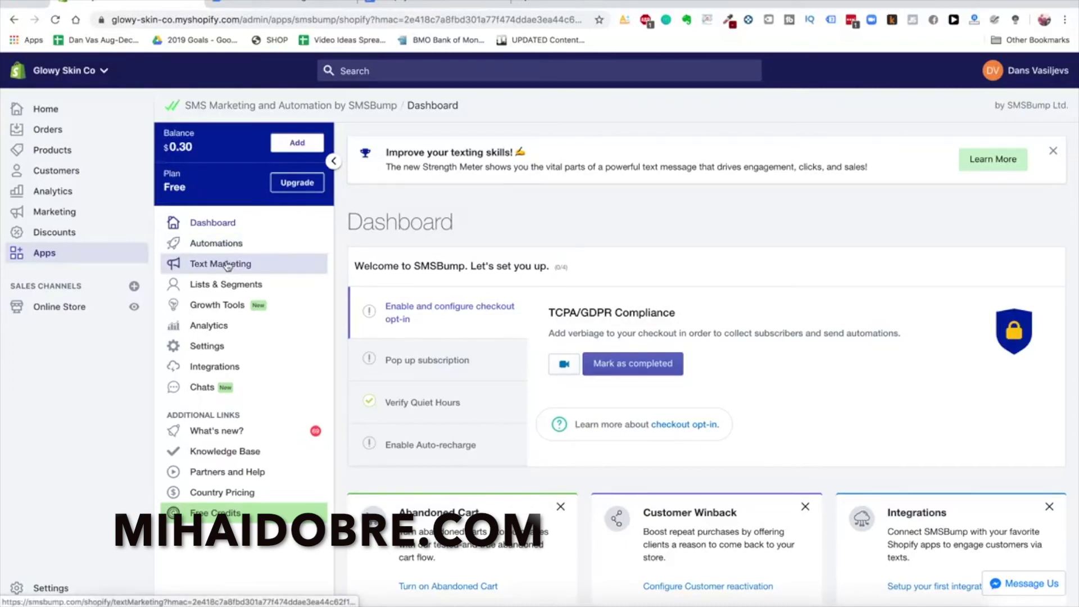
Enable auto recharge in SMSBump's settings
{"action": "left_click", "coordinate": [236, 347]}
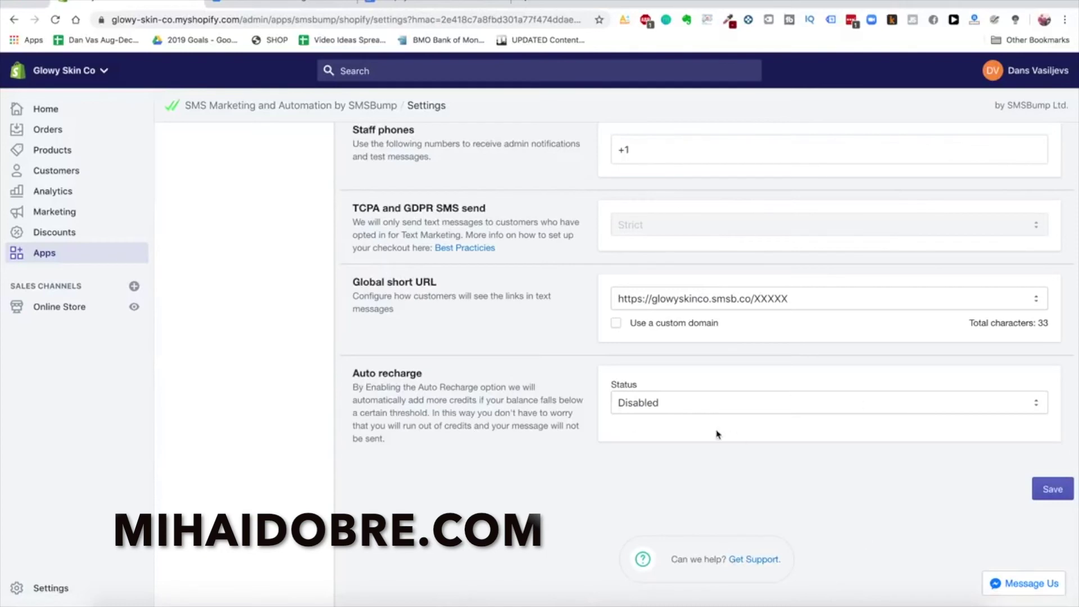
{"action": "left_click", "coordinate": [706, 404]}
{"action": "left_click", "coordinate": [699, 414]}
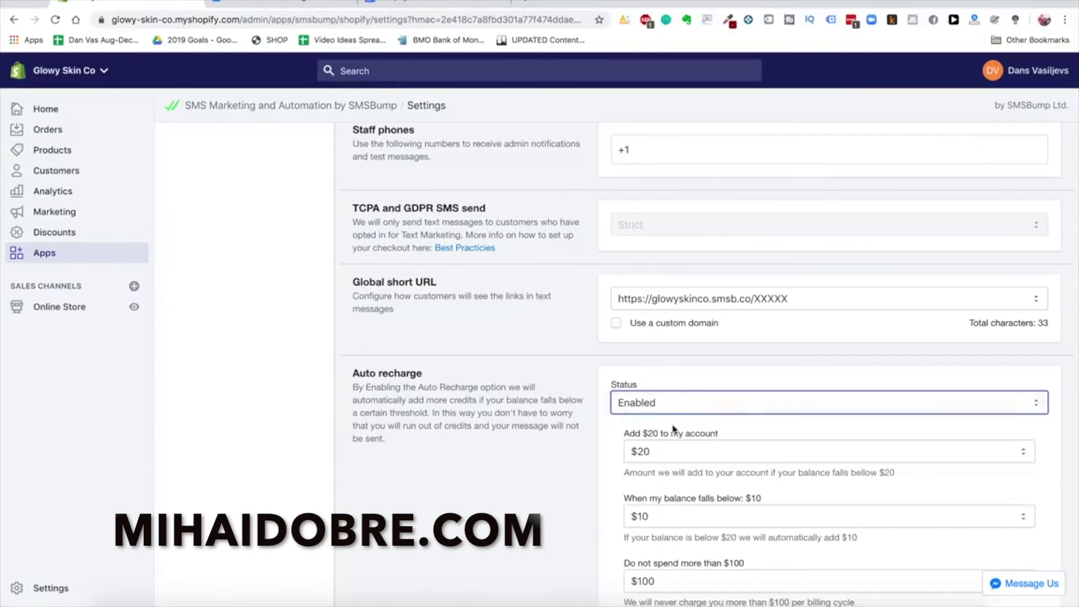
{"action": "scroll", "coordinate": [594, 421], "scroll_direction": "down", "scroll_amount": 2}
{"action": "scroll", "coordinate": [568, 410], "scroll_direction": "down", "scroll_amount": 2}
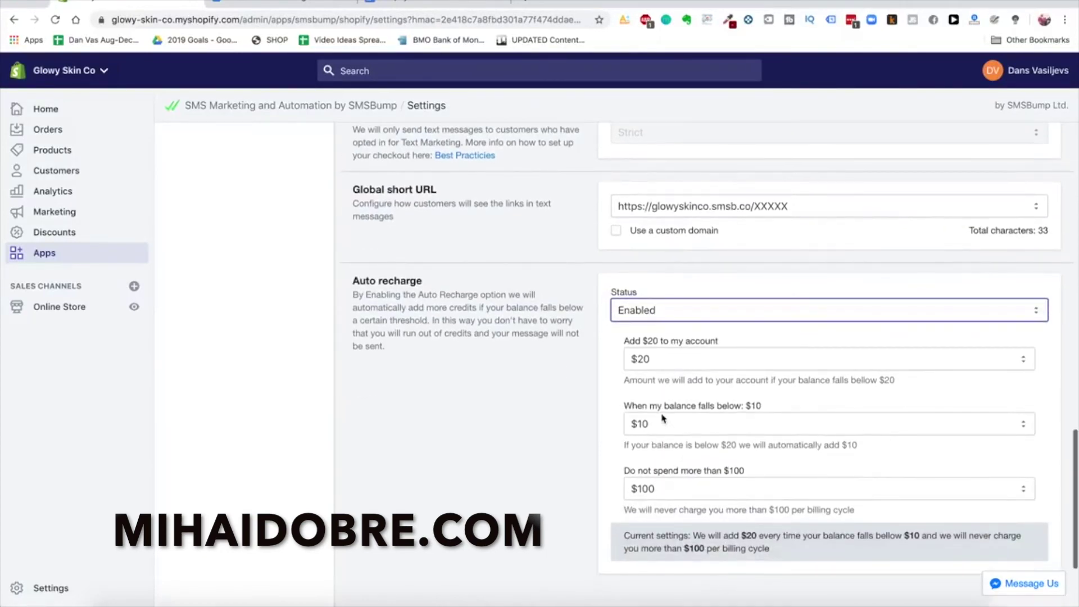
{"action": "scroll", "coordinate": [618, 418], "scroll_direction": "down", "scroll_amount": 1}
Keep the $10 recharge threshold and raise the spending cap to $1000
{"action": "left_click", "coordinate": [676, 402]}
{"action": "left_click", "coordinate": [676, 402]}
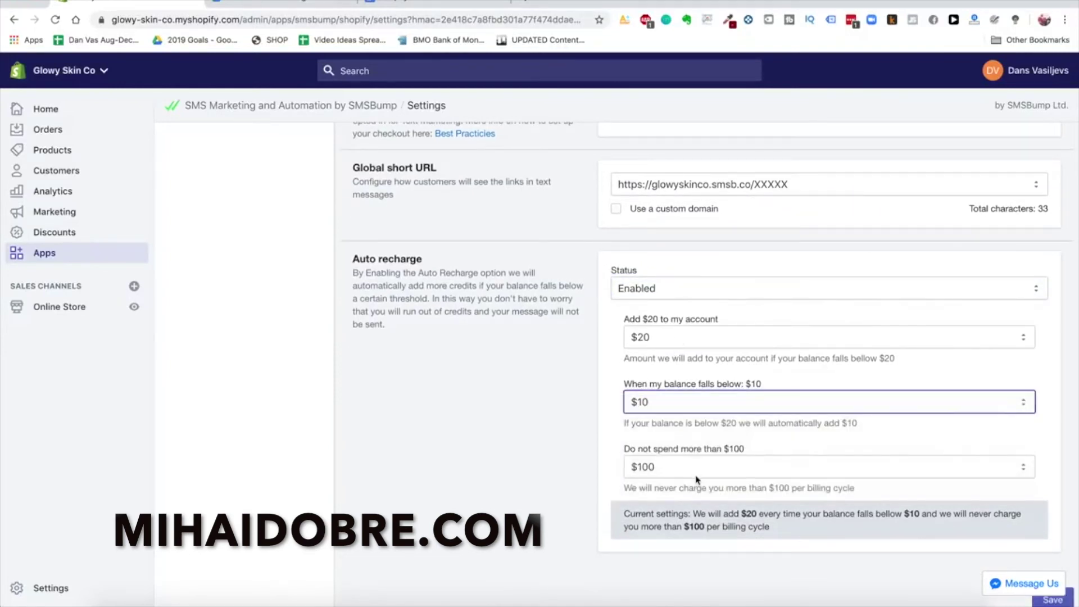
{"action": "scroll", "coordinate": [549, 416], "scroll_direction": "down", "scroll_amount": 1}
{"action": "left_click", "coordinate": [705, 449]}
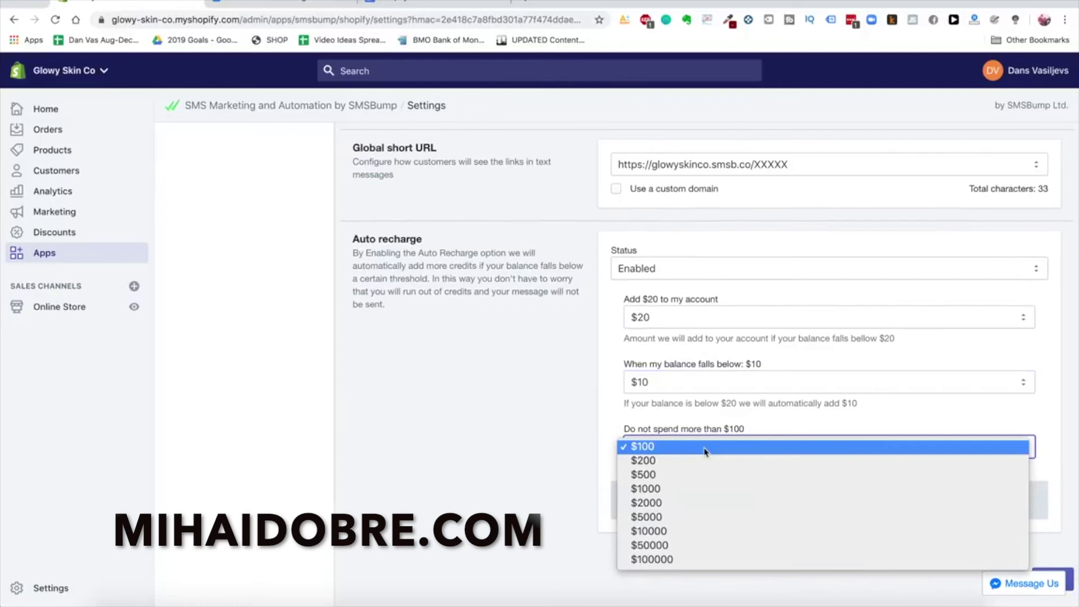
{"action": "left_click", "coordinate": [679, 489]}
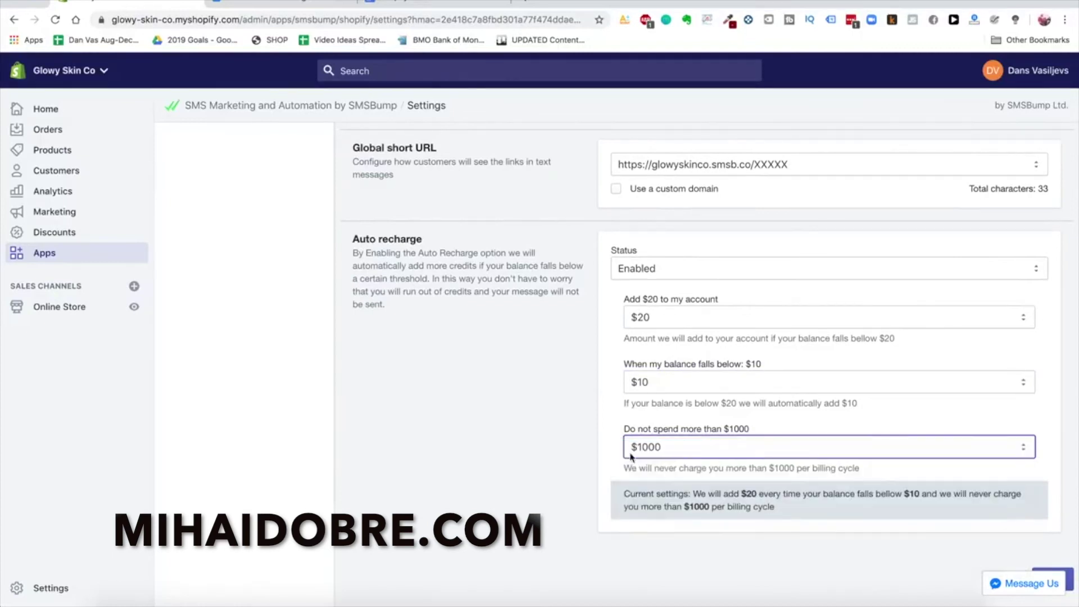
{"action": "scroll", "coordinate": [565, 439], "scroll_direction": "up", "scroll_amount": 10}
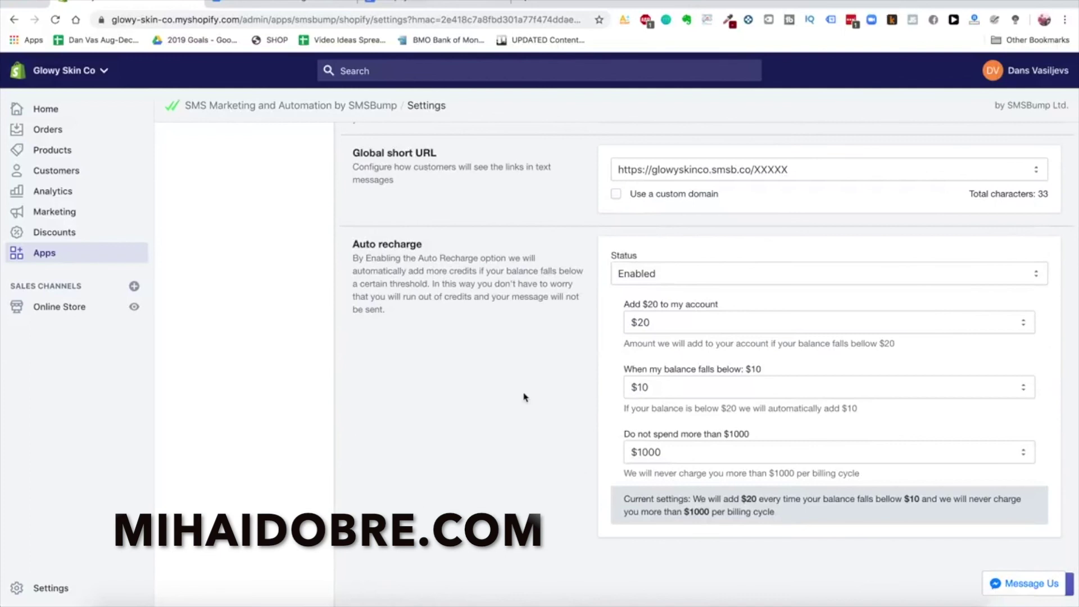
{"action": "scroll", "coordinate": [522, 393], "scroll_direction": "up", "scroll_amount": 15}
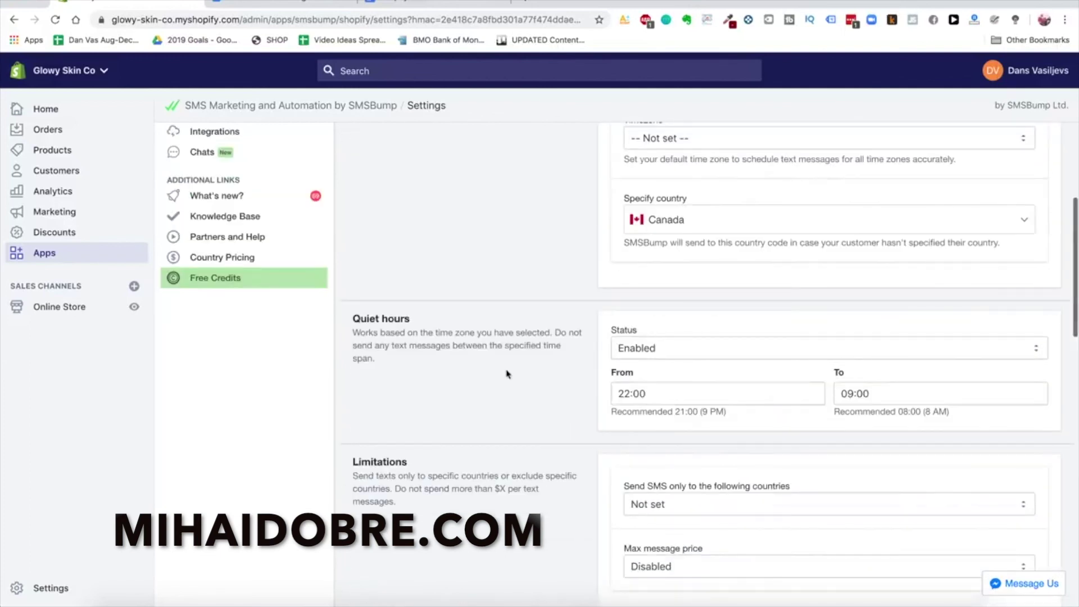
{"action": "scroll", "coordinate": [380, 269], "scroll_direction": "up", "scroll_amount": 1}
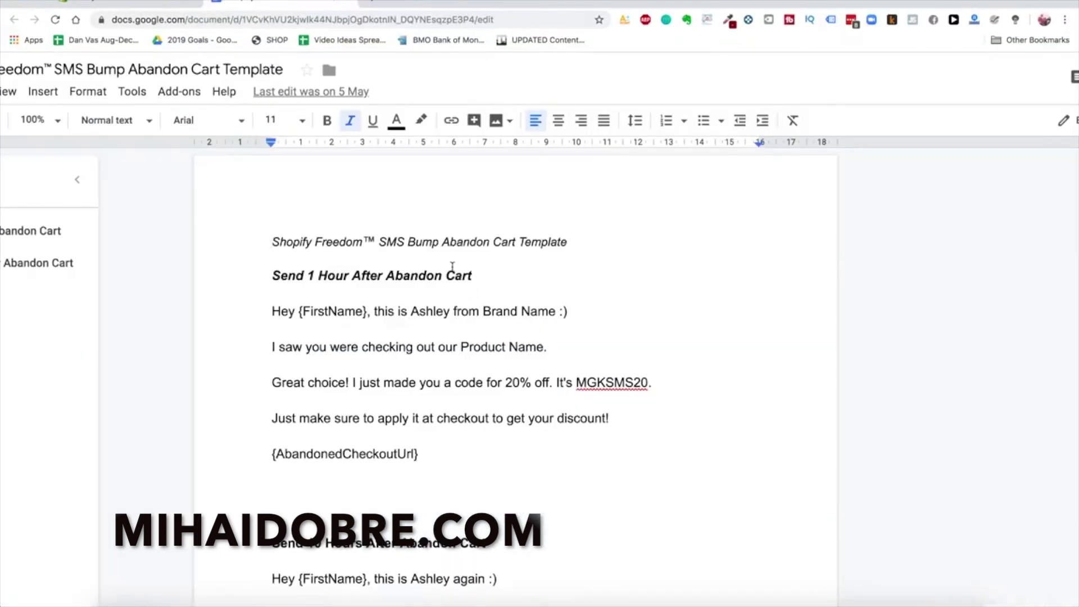
Read over the 1-hour abandon cart SMS template and its {AbandonedCheckoutUrl} line
{"action": "left_click", "coordinate": [371, 291]}
{"action": "left_click", "coordinate": [267, 262]}
{"action": "left_click_drag", "start_coordinate": [264, 312], "coordinate": [498, 458]}
{"action": "left_click", "coordinate": [497, 457]}
{"action": "left_click_drag", "start_coordinate": [259, 461], "coordinate": [459, 461]}
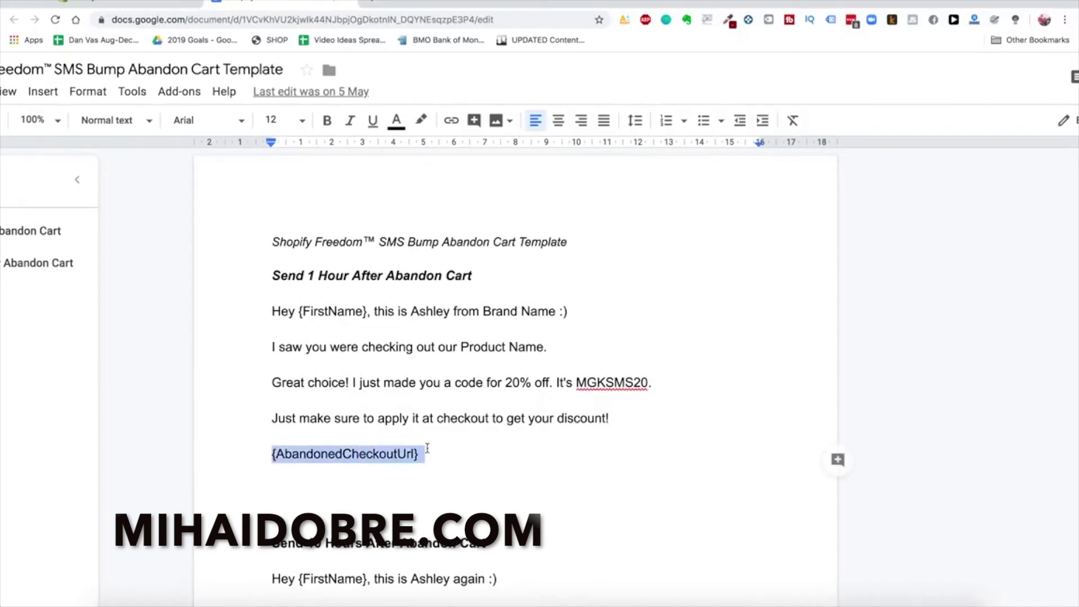
{"action": "left_click", "coordinate": [311, 310]}
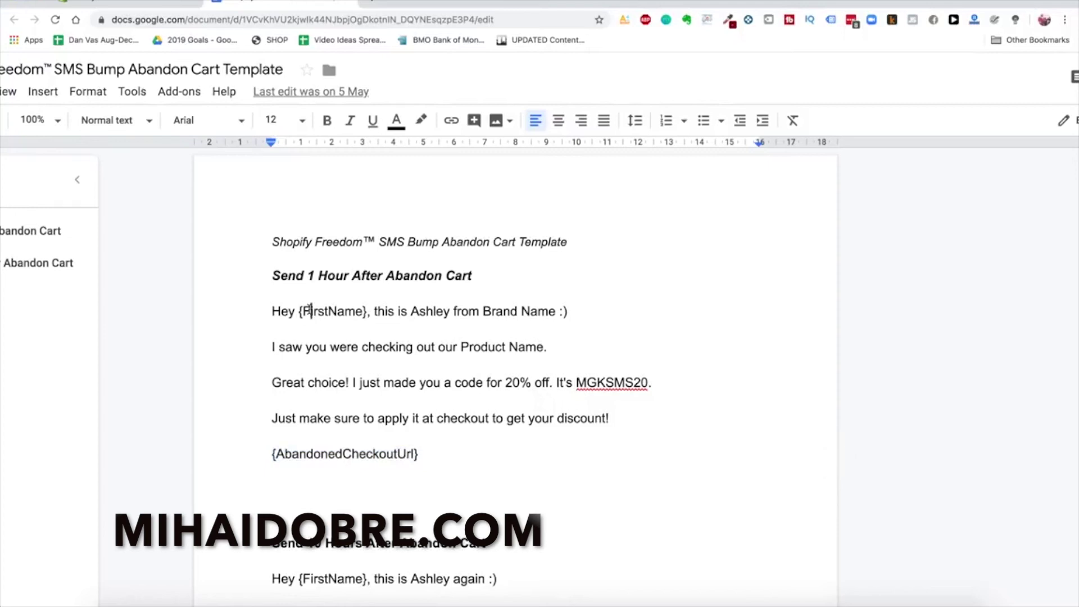
{"action": "left_click", "coordinate": [129, 4]}
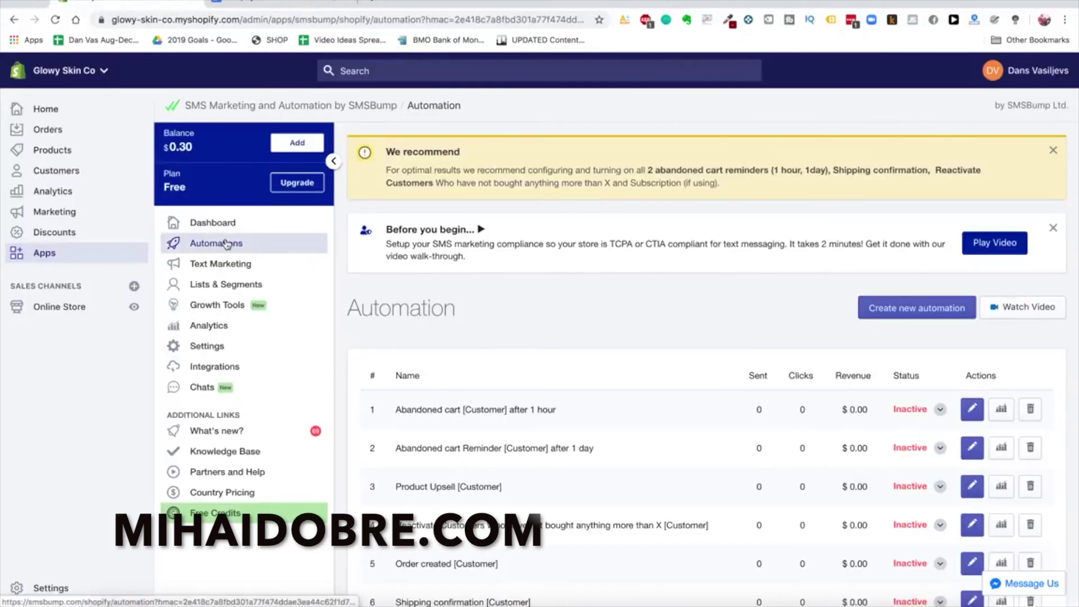
Create a new SMS automation named 'Abandon Cart Text'
{"action": "left_click", "coordinate": [928, 317]}
{"action": "left_click", "coordinate": [493, 335]}
{"action": "type", "text": "ABANDON CAR"}
{"action": "key", "text": "ctrl+a"}
{"action": "type", "text": "Abandon Cart Text"}
Keep Abandoned Cart Reminder as the type and Customer as the recipient
{"action": "scroll", "coordinate": [502, 340], "scroll_direction": "down", "scroll_amount": 3}
{"action": "left_click", "coordinate": [618, 298]}
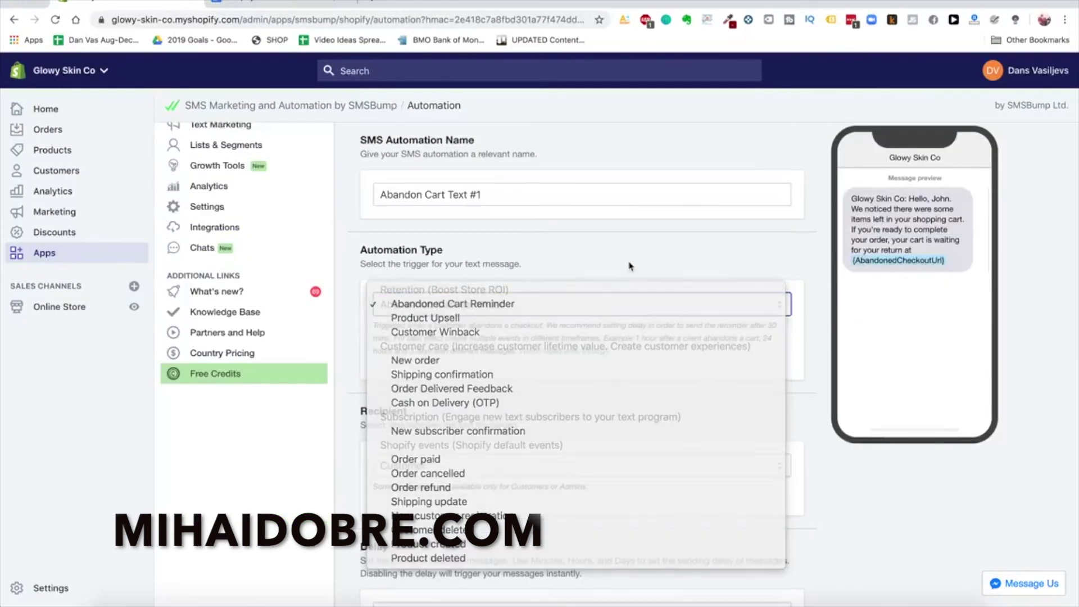
{"action": "key", "text": "Escape"}
{"action": "scroll", "coordinate": [594, 388], "scroll_direction": "down", "scroll_amount": 3}
{"action": "scroll", "coordinate": [600, 364], "scroll_direction": "down", "scroll_amount": 1}
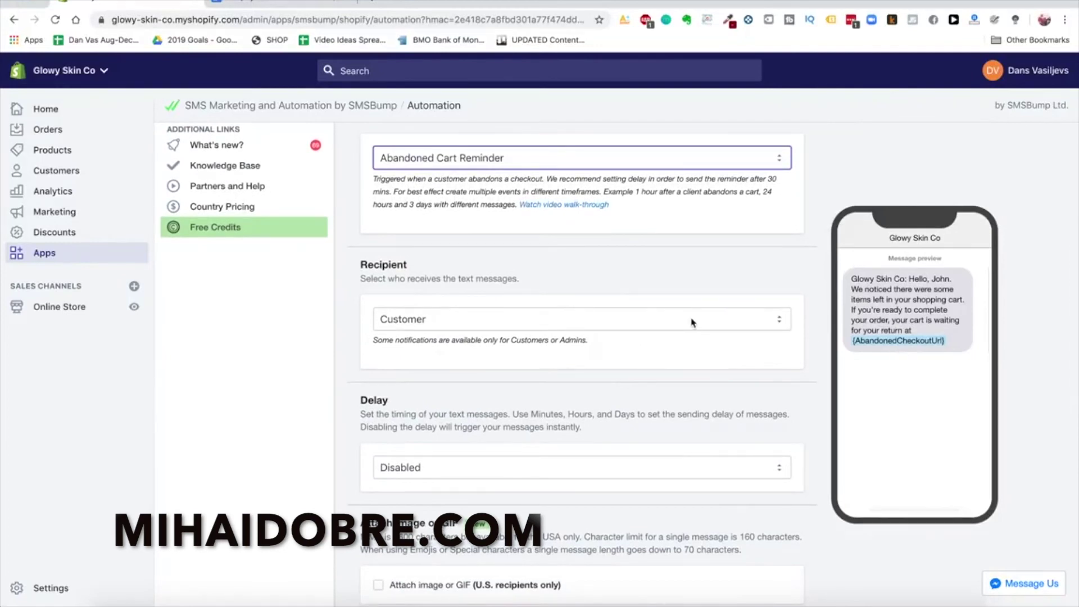
{"action": "scroll", "coordinate": [691, 306], "scroll_direction": "down", "scroll_amount": 1}
{"action": "left_click", "coordinate": [694, 270]}
{"action": "left_click", "coordinate": [649, 225]}
{"action": "scroll", "coordinate": [640, 236], "scroll_direction": "down", "scroll_amount": 1}
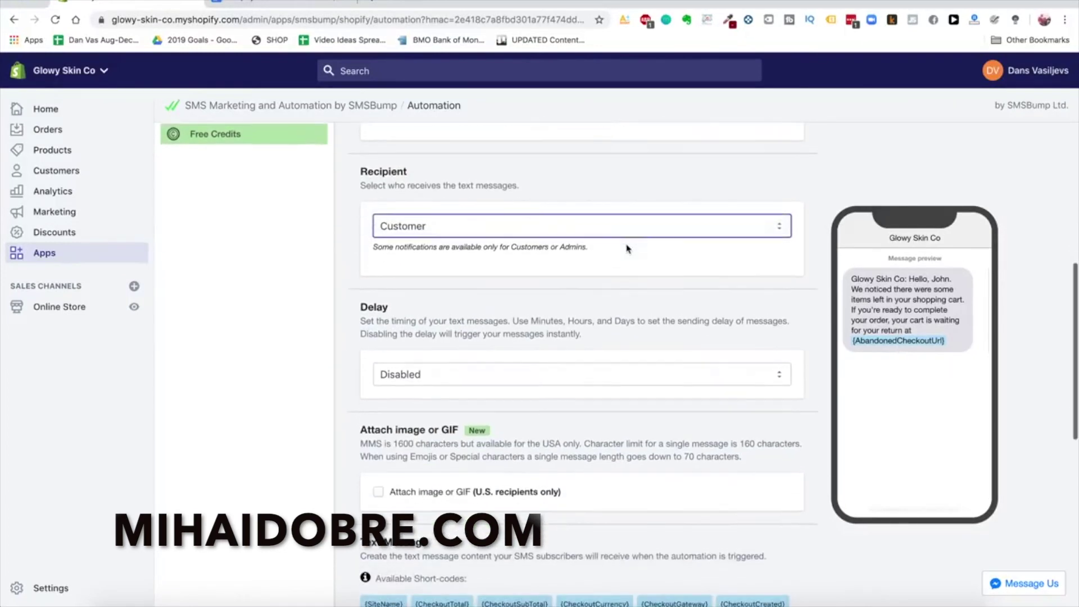
{"action": "left_click", "coordinate": [640, 219]}
{"action": "left_click", "coordinate": [631, 225]}
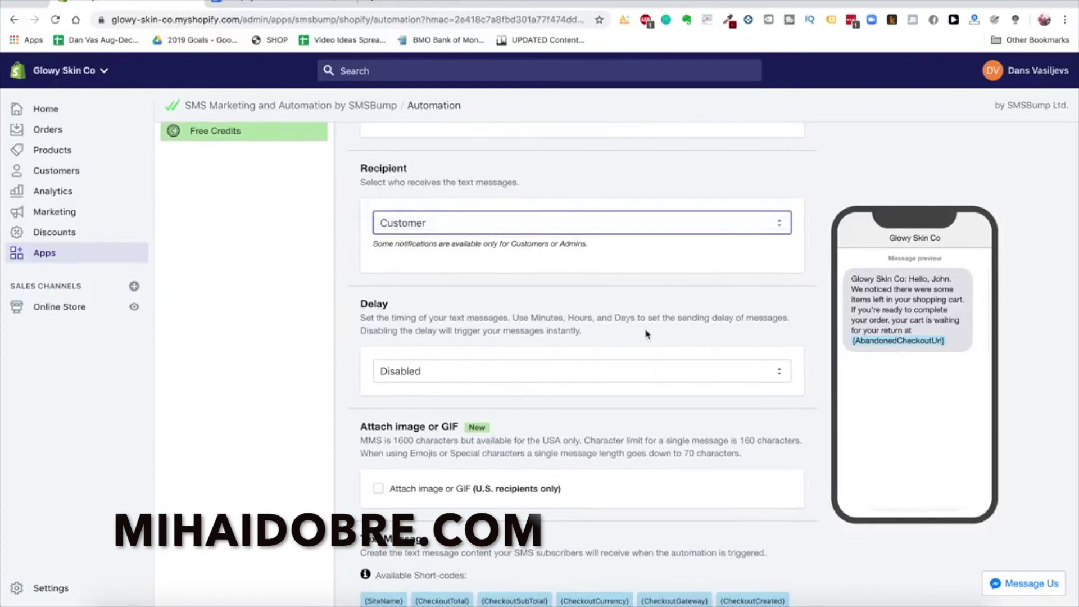
{"action": "scroll", "coordinate": [646, 333], "scroll_direction": "down", "scroll_amount": 3}
Turn on a sending delay of 1 hour instead of 15 minutes
{"action": "left_click", "coordinate": [635, 276]}
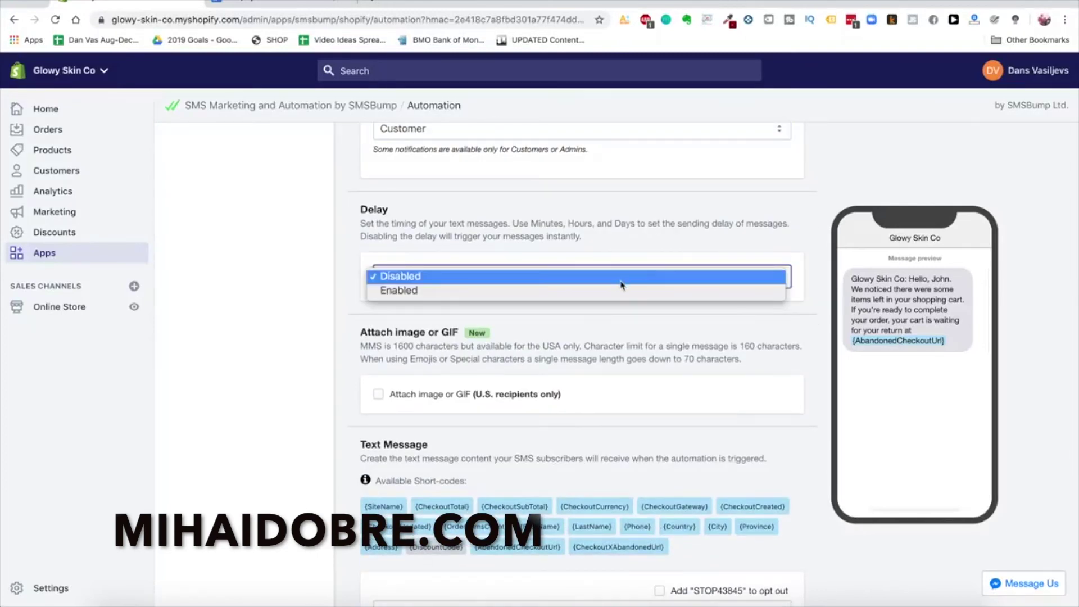
{"action": "left_click", "coordinate": [621, 289]}
{"action": "scroll", "coordinate": [506, 421], "scroll_direction": "down", "scroll_amount": 1}
{"action": "left_click", "coordinate": [427, 384]}
{"action": "double_click", "coordinate": [427, 384]}
{"action": "type", "text": "1"}
{"action": "left_click", "coordinate": [602, 385]}
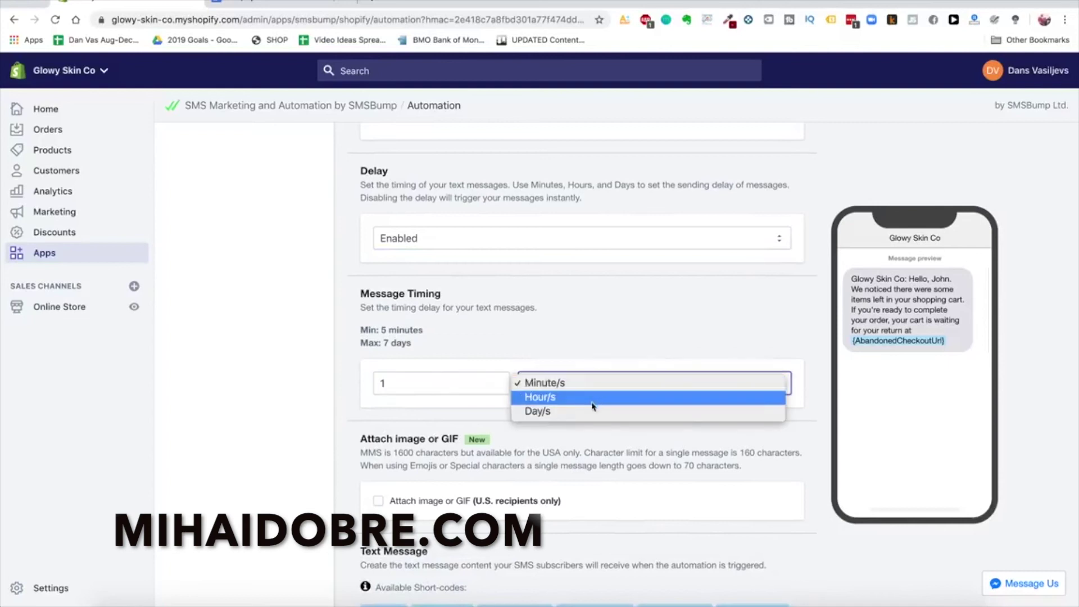
{"action": "left_click", "coordinate": [592, 399]}
{"action": "scroll", "coordinate": [558, 416], "scroll_direction": "down", "scroll_amount": 6}
Replace the default message with the 1-hour template text copied from Google Docs
{"action": "key", "text": "super+a"}
{"action": "key", "text": "BackSpace"}
{"action": "key", "text": "ctrl+Tab"}
{"action": "left_click_drag", "start_coordinate": [273, 311], "coordinate": [443, 455]}
{"action": "key", "text": "super+c"}
{"action": "key", "text": "ctrl+shift+Tab"}
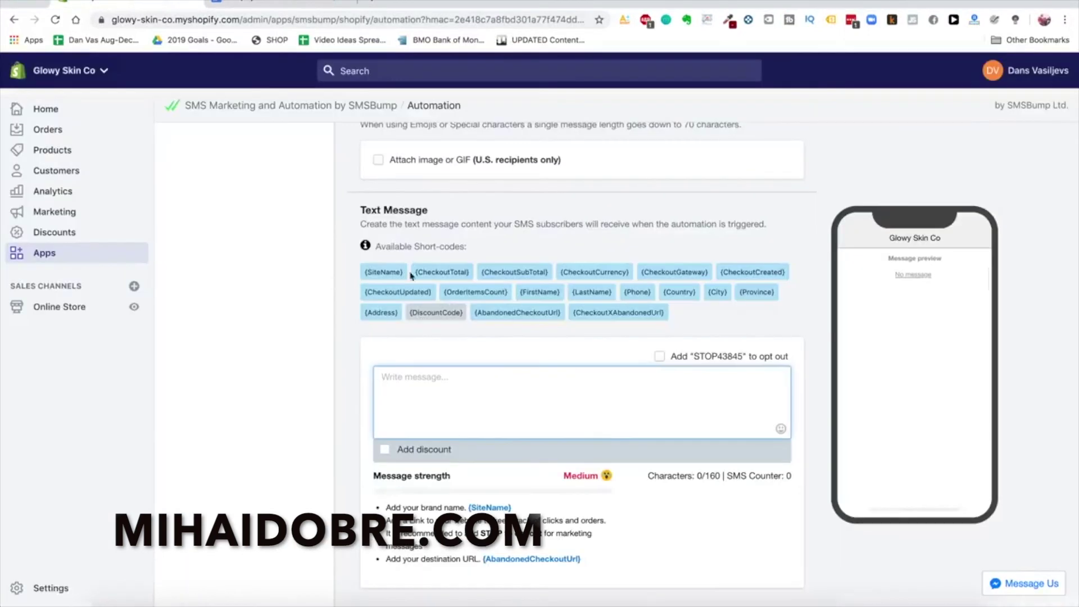
{"action": "key", "text": "super+v"}
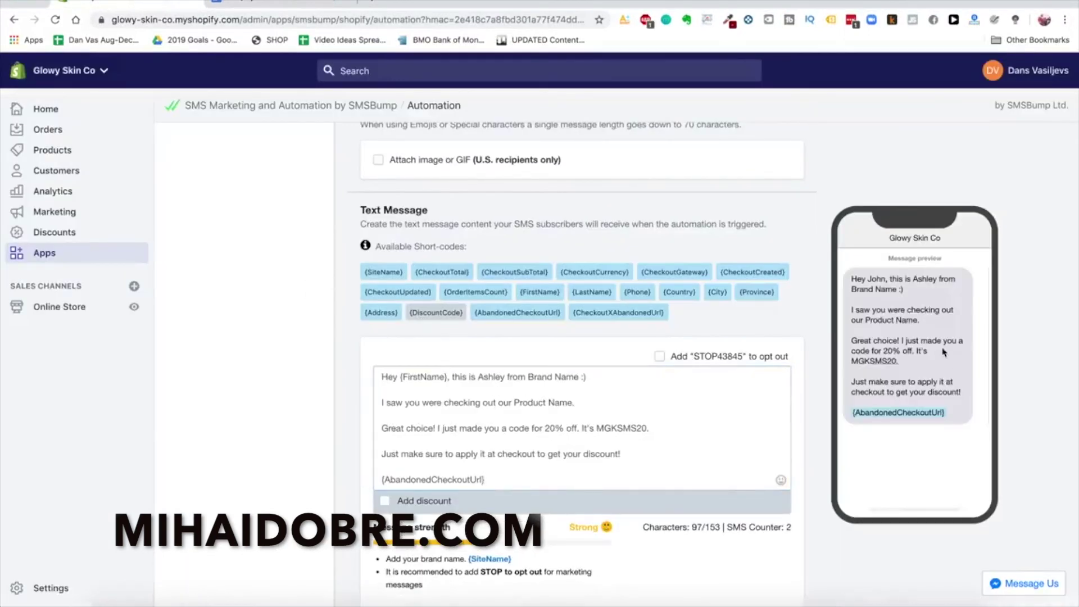
Skip attaching a discount code and review the MGKSMS20 message's greeting and Product Name lines
{"action": "scroll", "coordinate": [283, 343], "scroll_direction": "down", "scroll_amount": 2}
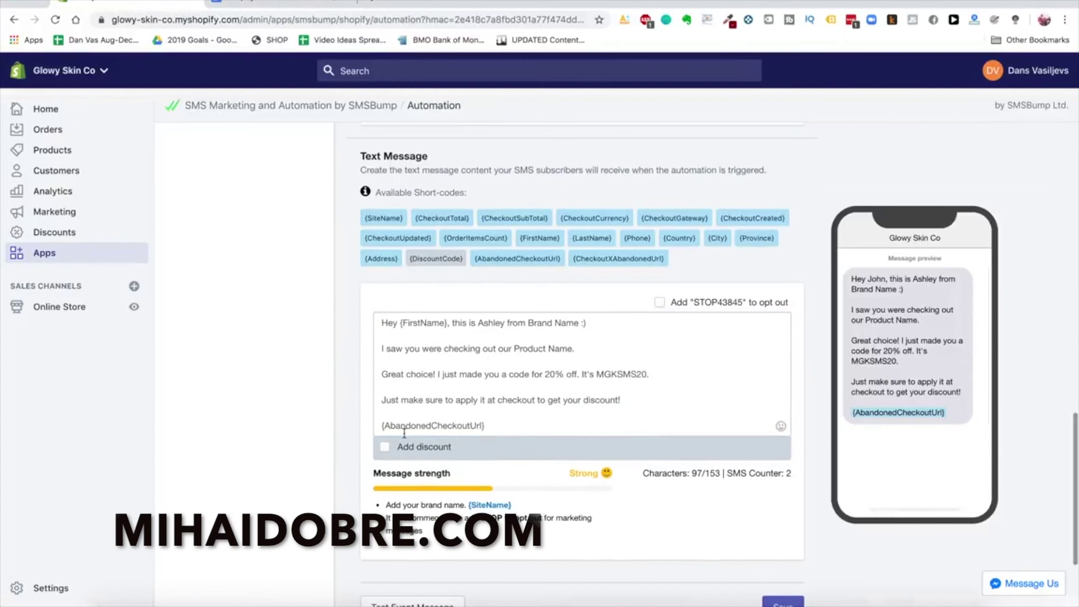
{"action": "left_click", "coordinate": [385, 448]}
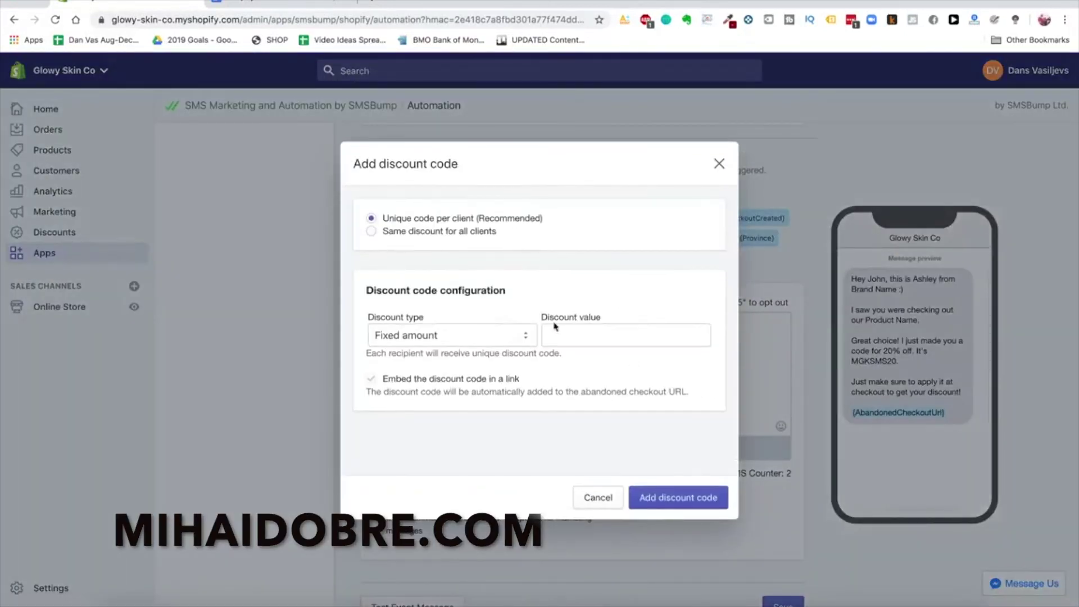
{"action": "left_click", "coordinate": [720, 168]}
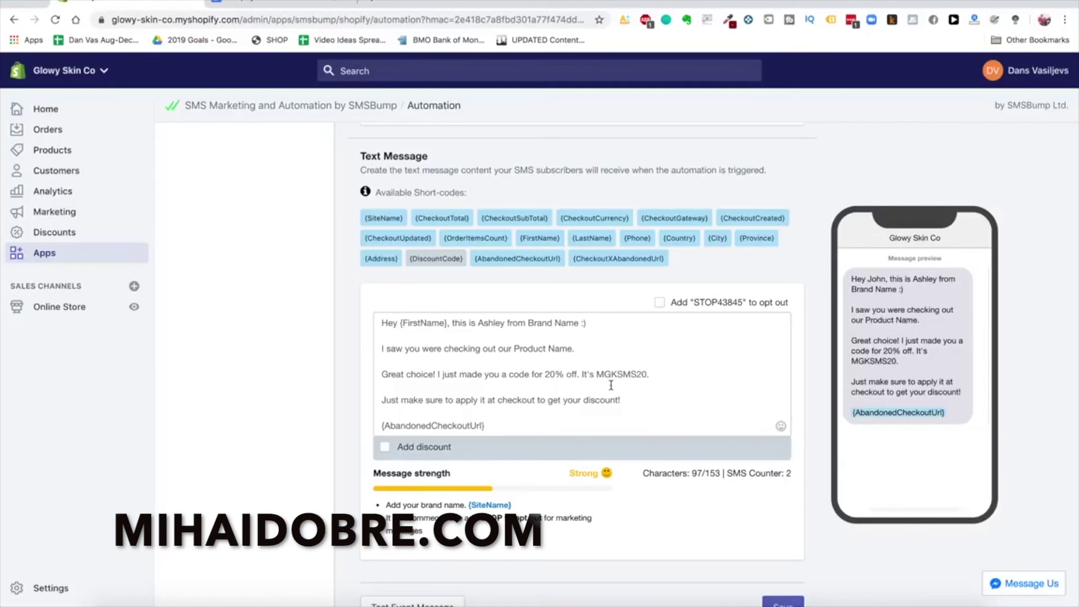
{"action": "double_click", "coordinate": [543, 324]}
{"action": "left_click", "coordinate": [532, 363]}
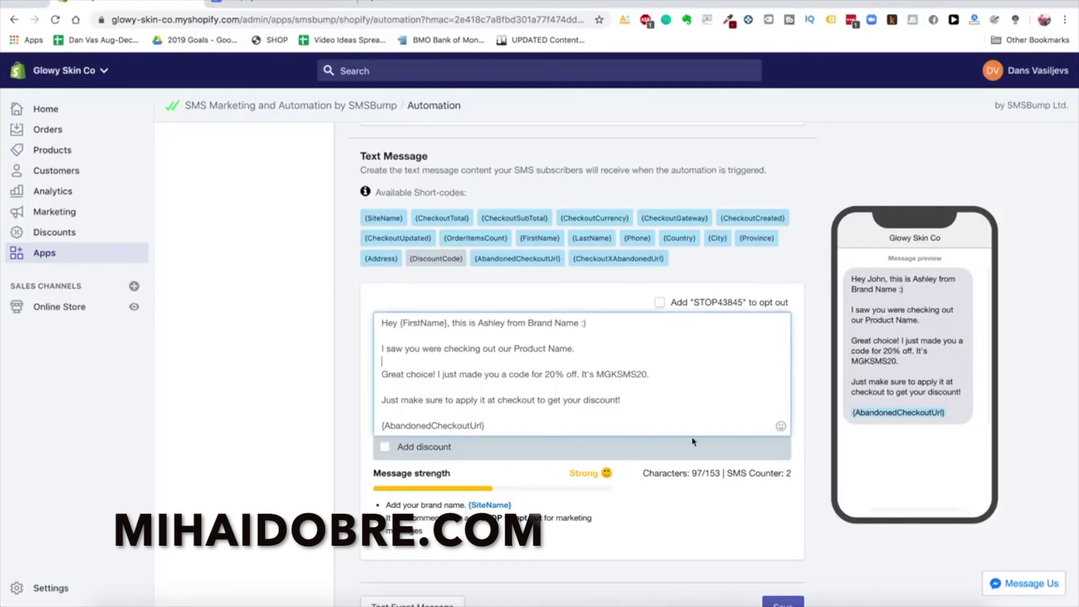
{"action": "scroll", "coordinate": [548, 419], "scroll_direction": "down", "scroll_amount": 1}
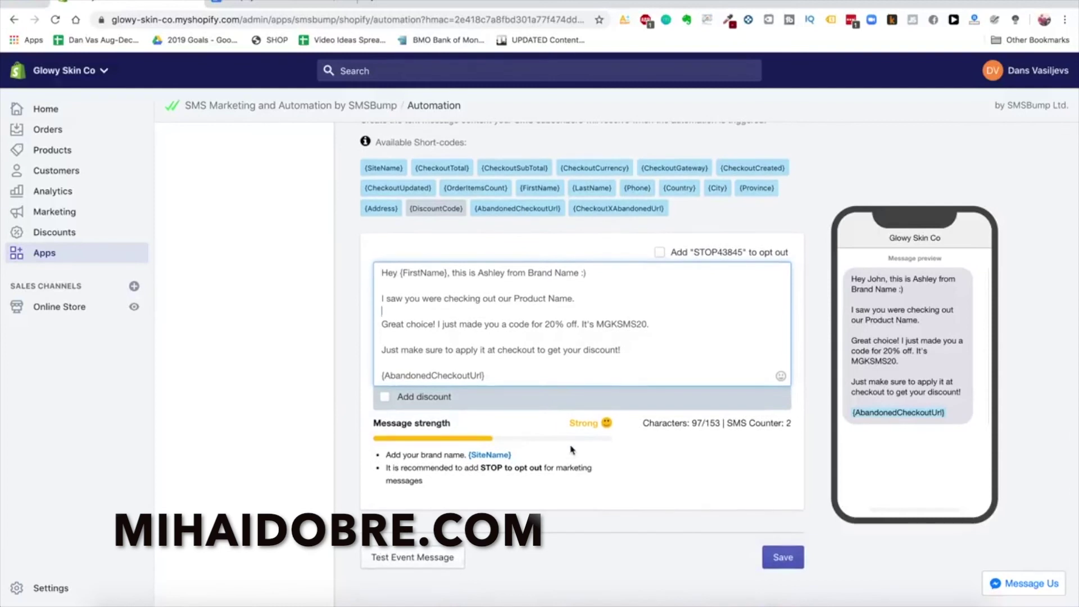
{"action": "scroll", "coordinate": [571, 450], "scroll_direction": "up", "scroll_amount": 1}
{"action": "scroll", "coordinate": [618, 457], "scroll_direction": "down", "scroll_amount": 2}
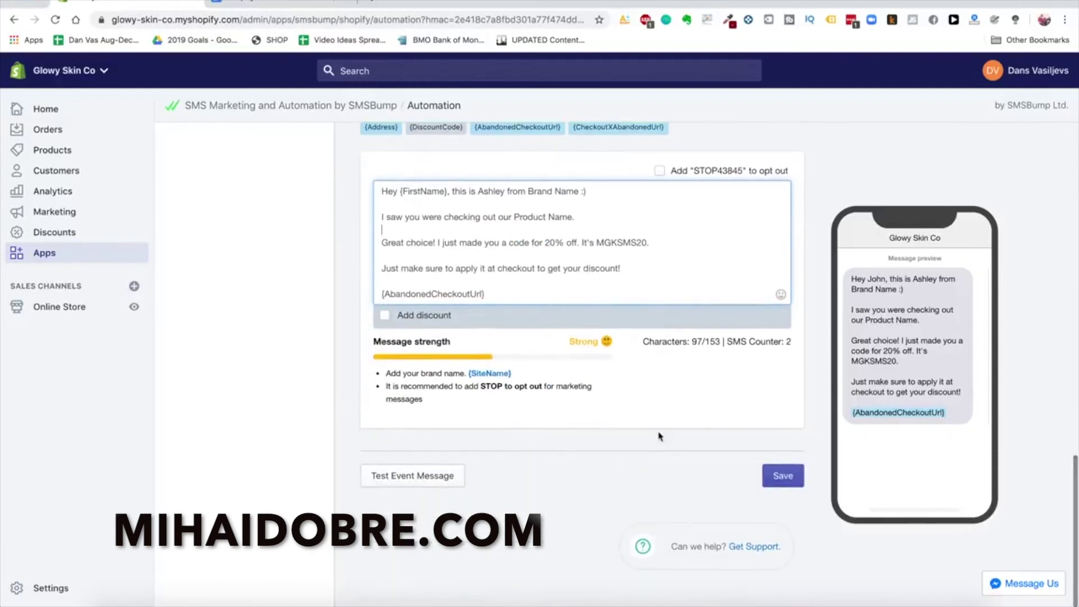
Save the abandoned-cart SMS, then scroll through Recart's Home dashboard of Messenger campaigns
{"action": "left_click", "coordinate": [781, 469]}
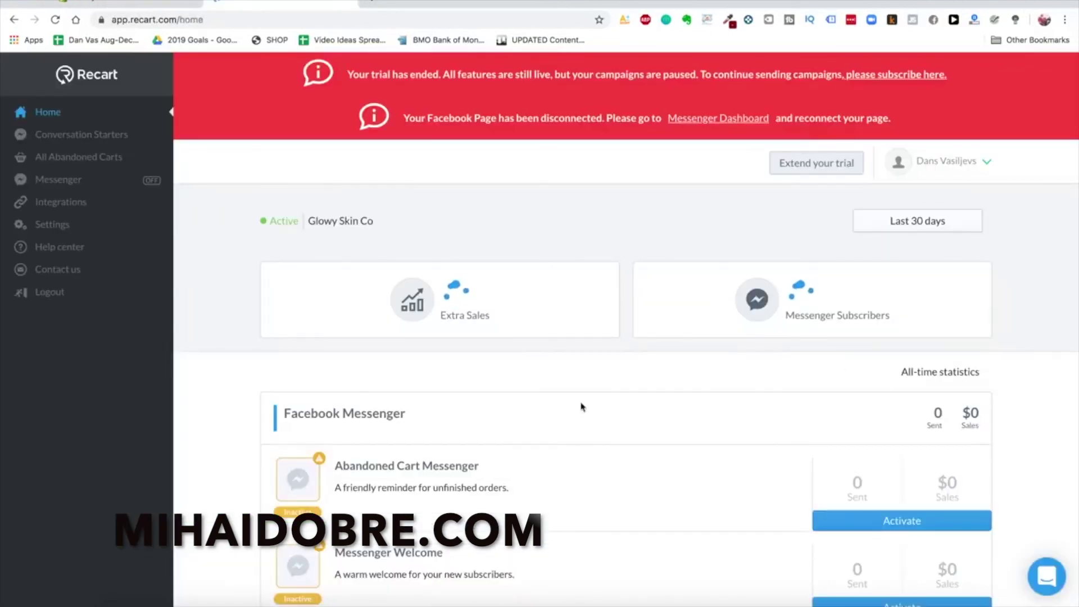
{"action": "scroll", "coordinate": [561, 429], "scroll_direction": "down", "scroll_amount": 1}
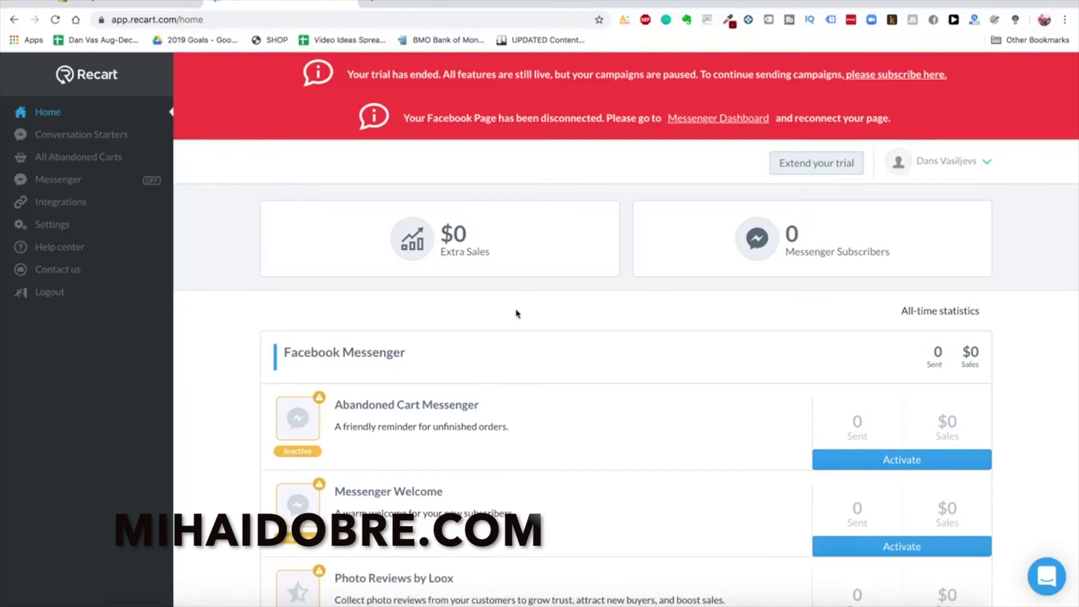
{"action": "scroll", "coordinate": [517, 313], "scroll_direction": "up", "scroll_amount": 1}
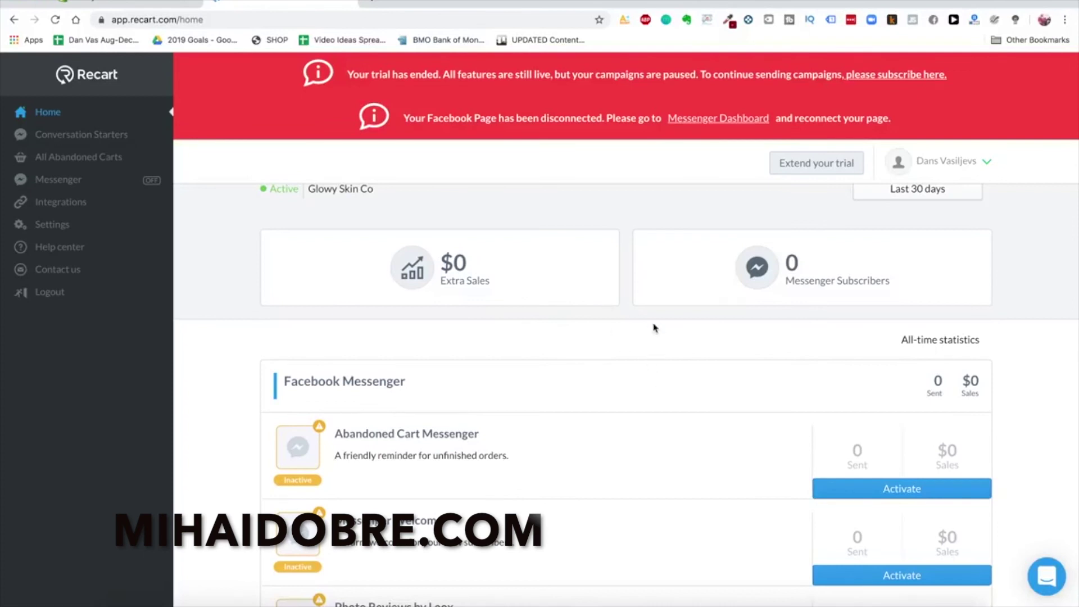
{"action": "scroll", "coordinate": [751, 407], "scroll_direction": "down", "scroll_amount": 1}
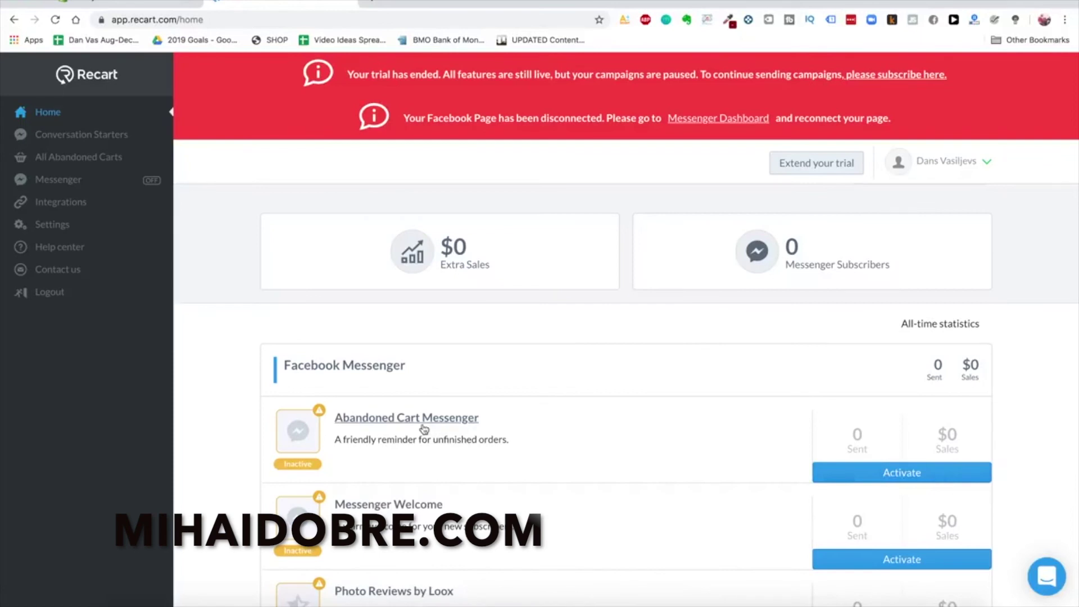
View the Abandoned Cart Messenger campaign's Facebook Page requirement, then return to Shopify's installed apps
{"action": "left_click", "coordinate": [423, 427]}
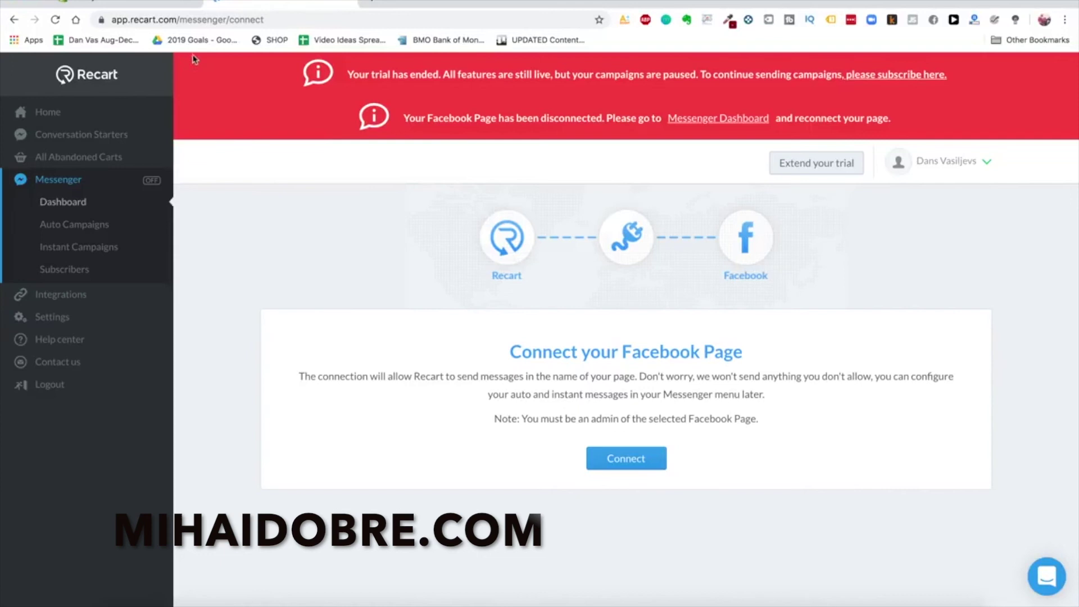
{"action": "left_click", "coordinate": [130, 3]}
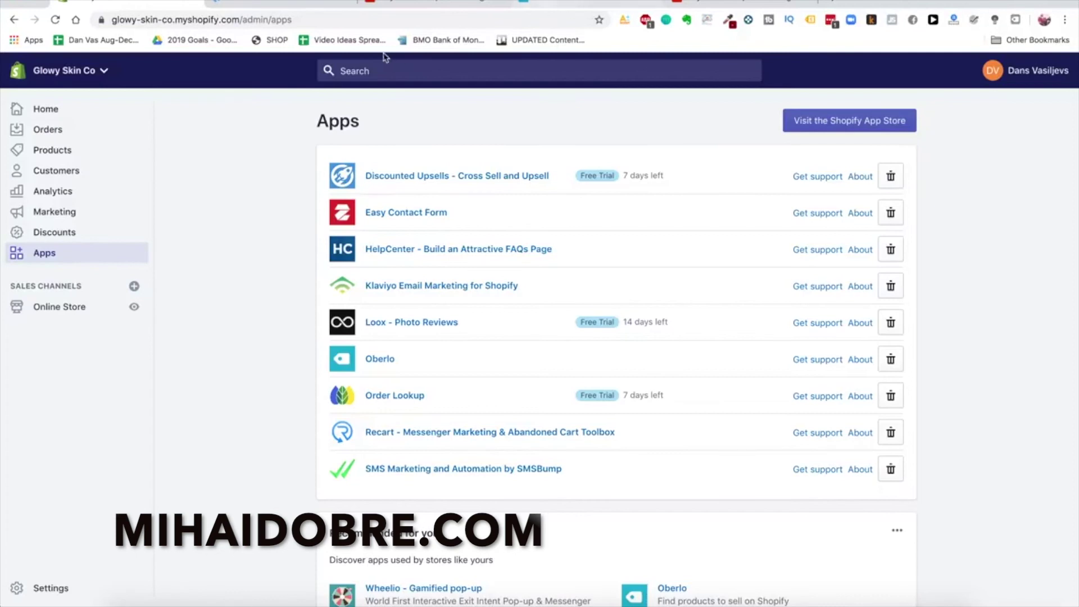
Open the Oberlo dashboard, then the $40.23 pink laser epilator listing on AliExpress
{"action": "left_click", "coordinate": [565, 4]}
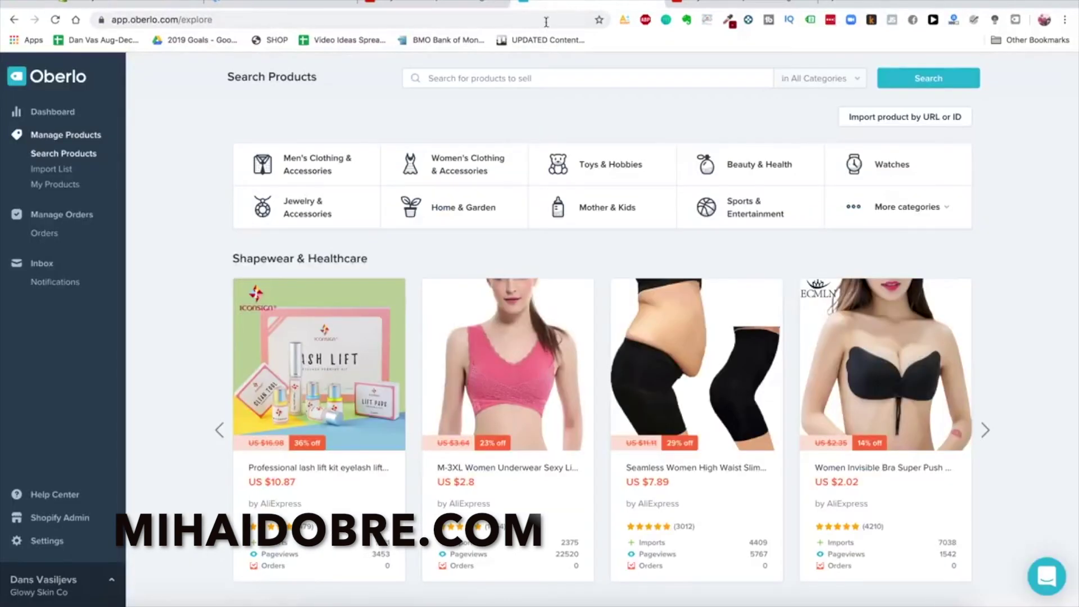
{"action": "left_click", "coordinate": [31, 113]}
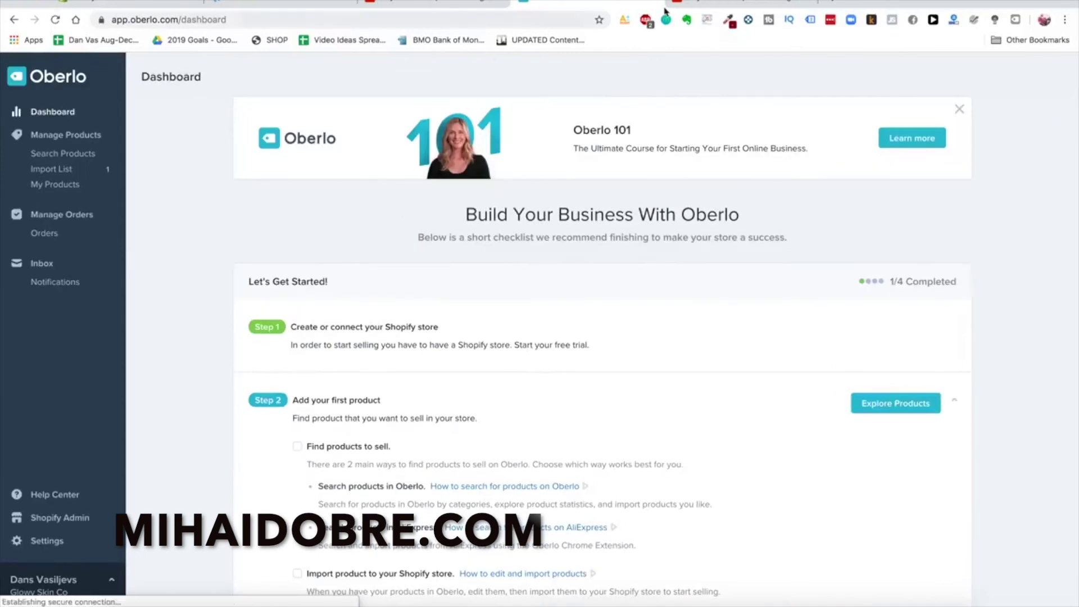
{"action": "left_click", "coordinate": [680, 2]}
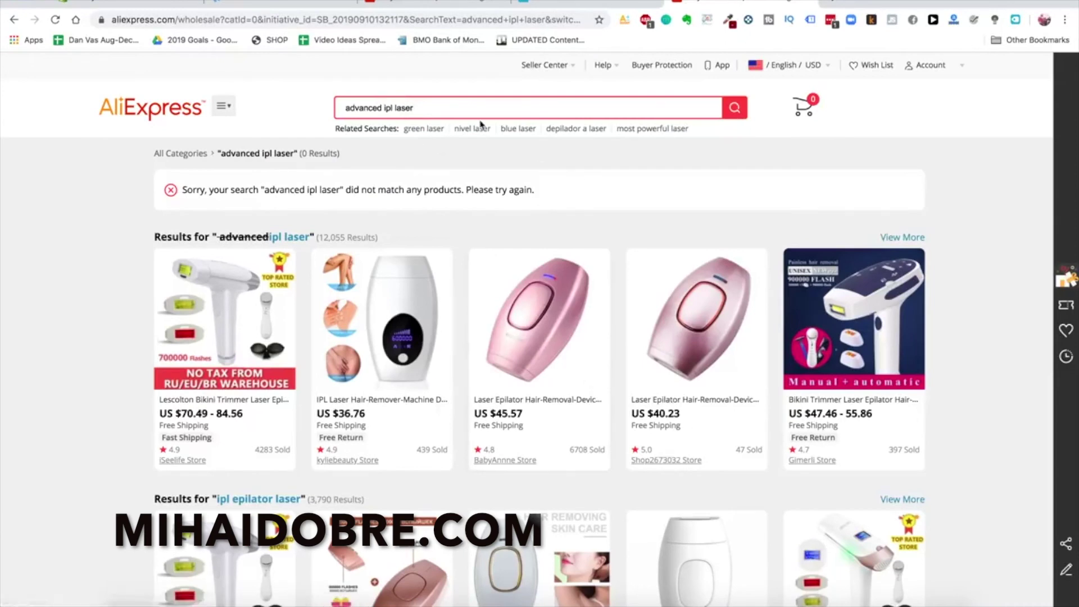
{"action": "left_click", "coordinate": [736, 349]}
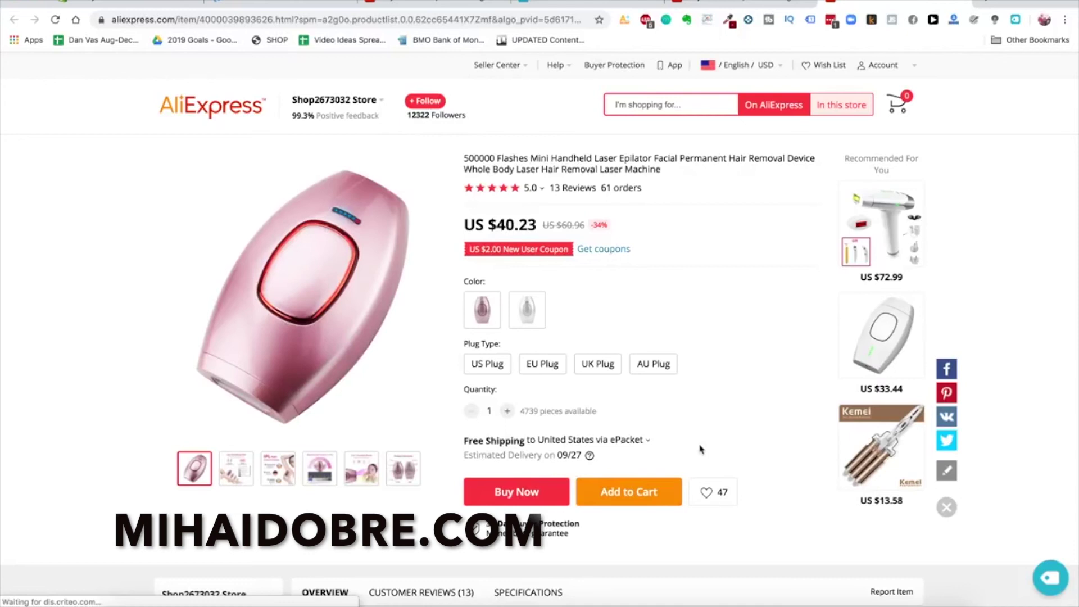
{"action": "scroll", "coordinate": [701, 450], "scroll_direction": "down", "scroll_amount": 1}
{"action": "scroll", "coordinate": [700, 453], "scroll_direction": "up", "scroll_amount": 1}
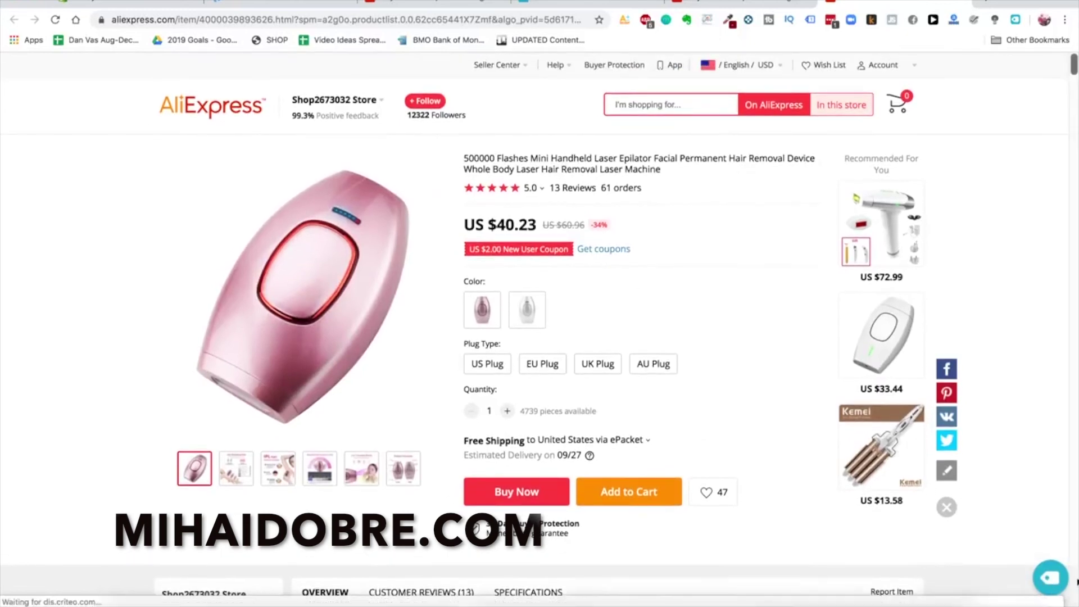
Add the epilator to the Oberlo import list, noting it is already imported
{"action": "left_click", "coordinate": [1042, 579]}
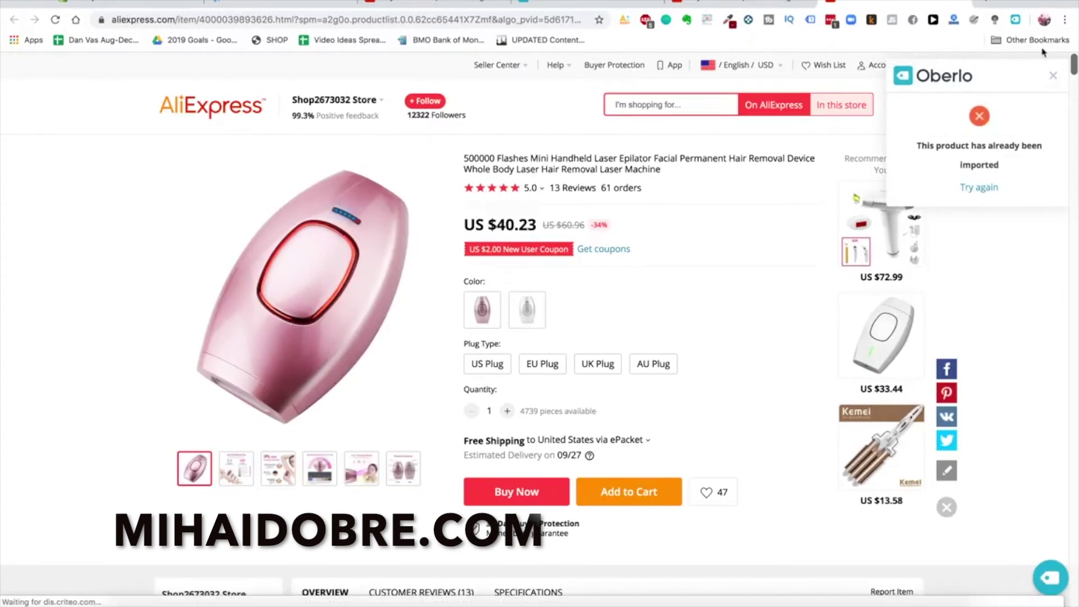
{"action": "left_click", "coordinate": [1050, 74]}
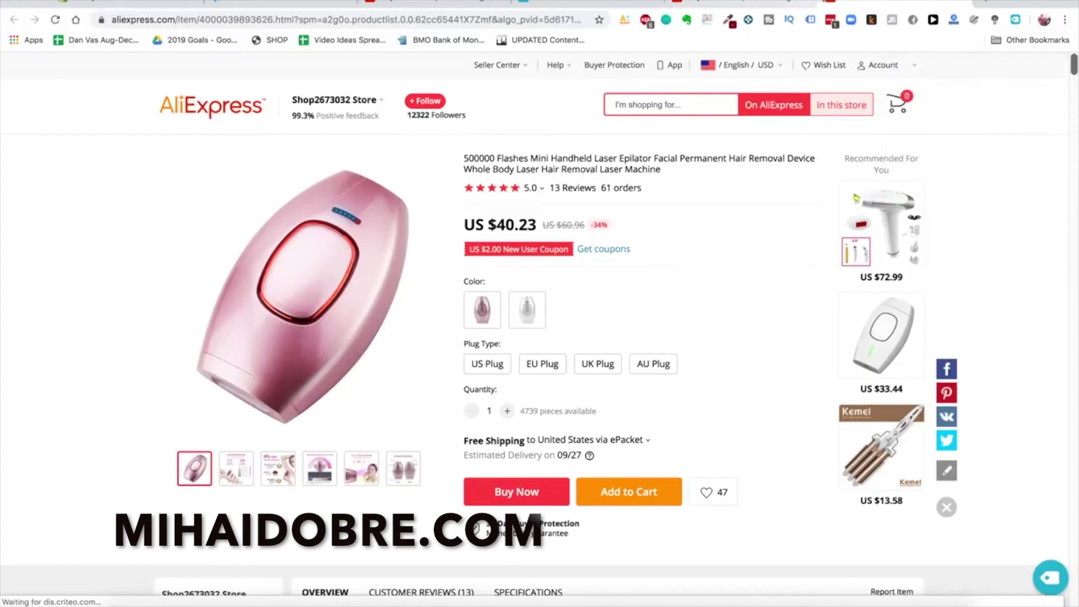
{"action": "left_click", "coordinate": [1014, 20]}
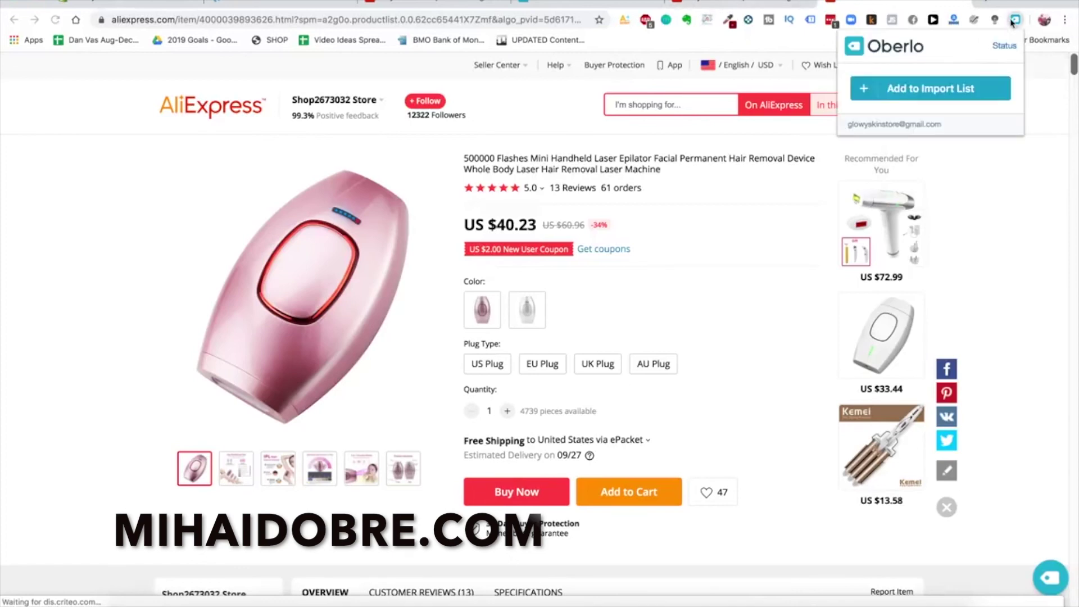
{"action": "left_click", "coordinate": [944, 96]}
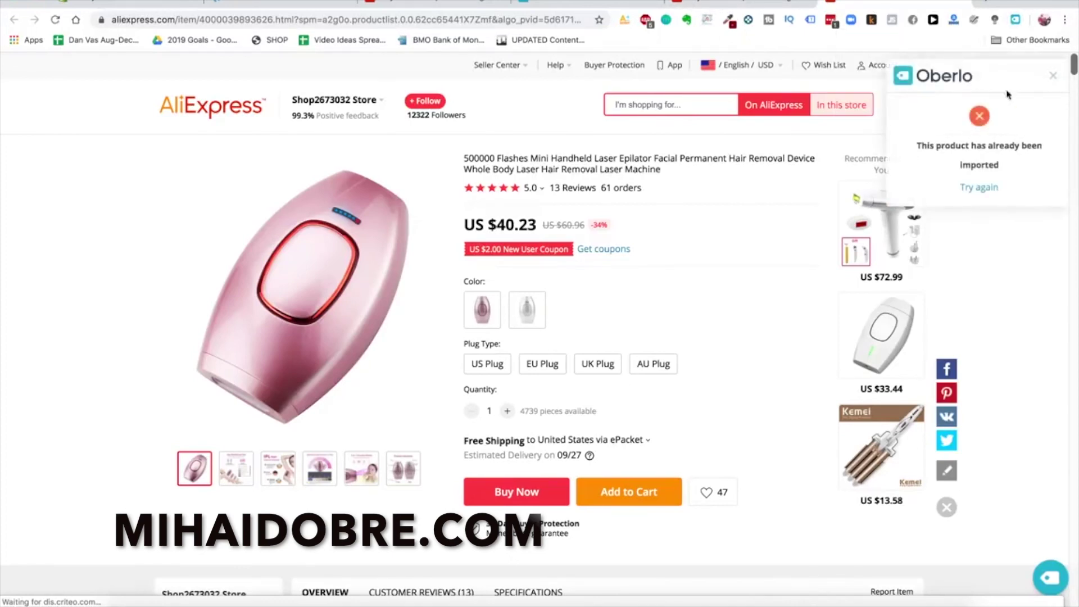
{"action": "left_click", "coordinate": [588, 6]}
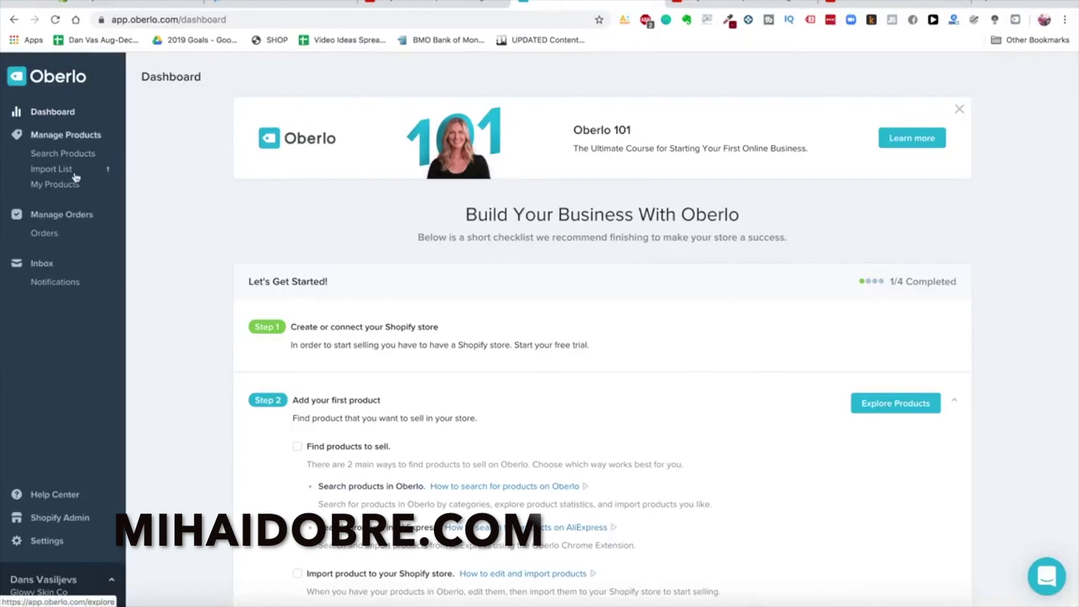
Retitle the imported epilator 'Glowy Skin Advanced Laser Hair IPL Revoval Device' in the Import List
{"action": "left_click", "coordinate": [53, 115]}
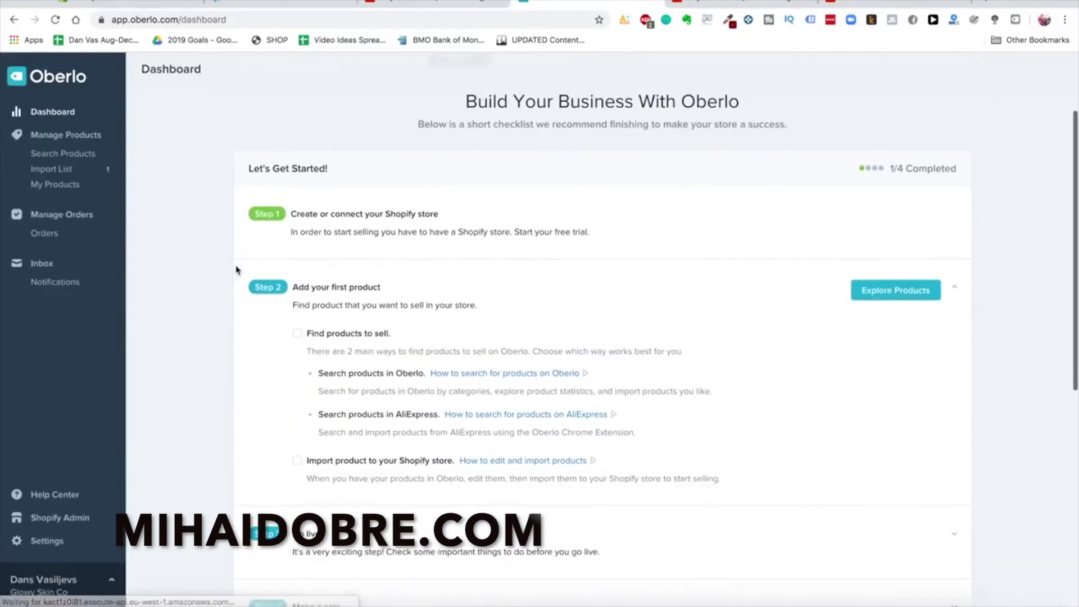
{"action": "left_click", "coordinate": [73, 170]}
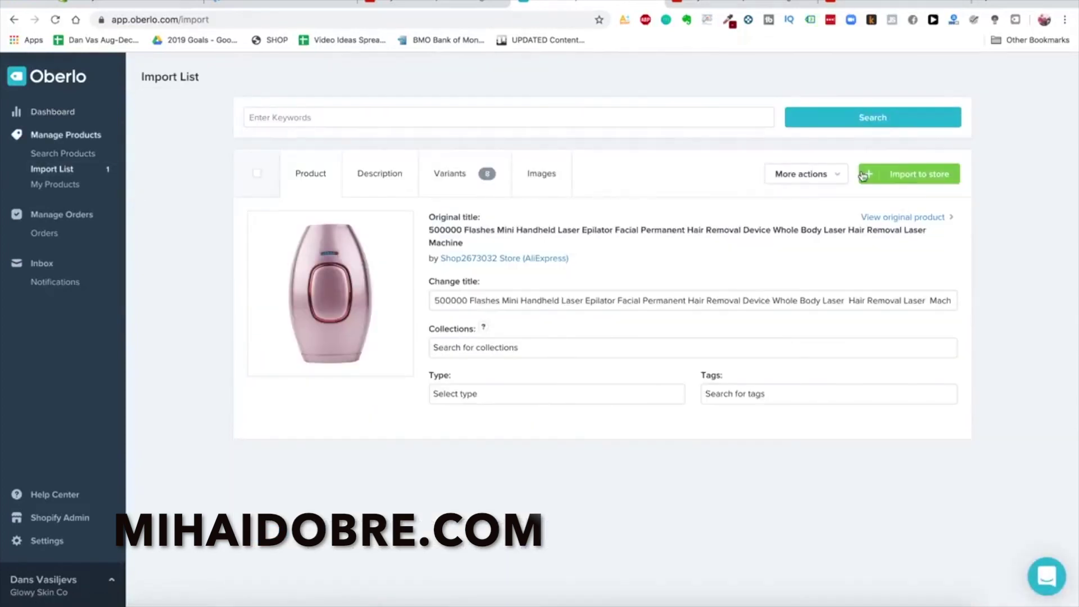
{"action": "triple_click", "coordinate": [555, 301]}
{"action": "left_click", "coordinate": [542, 299]}
{"action": "triple_click", "coordinate": [485, 299]}
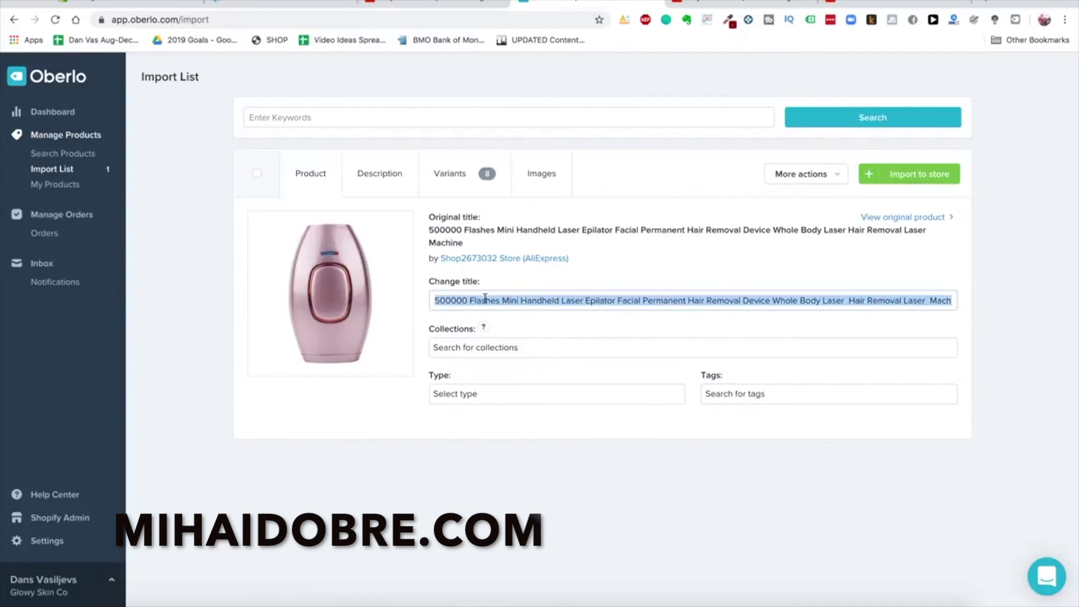
{"action": "type", "text": "Glowy Skin Advanced Laser Hair IPL"}
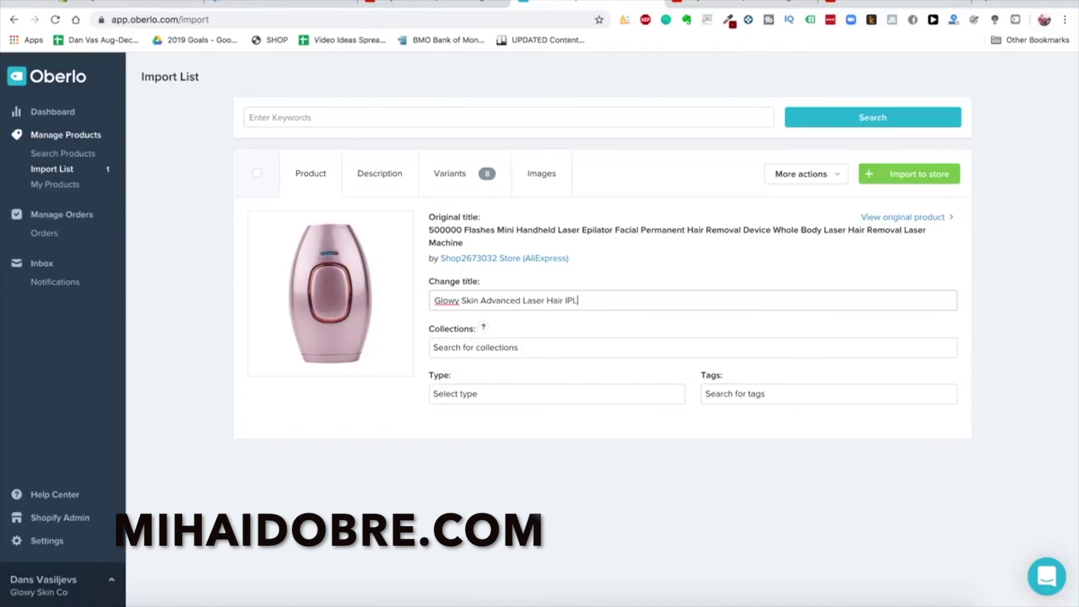
{"action": "type", "text": " Revoval Device"}
Review the product description and select it from Power Type to the end
{"action": "left_click", "coordinate": [375, 175]}
{"action": "scroll", "coordinate": [412, 302], "scroll_direction": "down", "scroll_amount": 2}
{"action": "scroll", "coordinate": [413, 302], "scroll_direction": "down", "scroll_amount": 1}
{"action": "scroll", "coordinate": [412, 301], "scroll_direction": "up", "scroll_amount": 2}
{"action": "key", "text": "ctrl+a"}
{"action": "scroll", "coordinate": [392, 373], "scroll_direction": "down", "scroll_amount": 2}
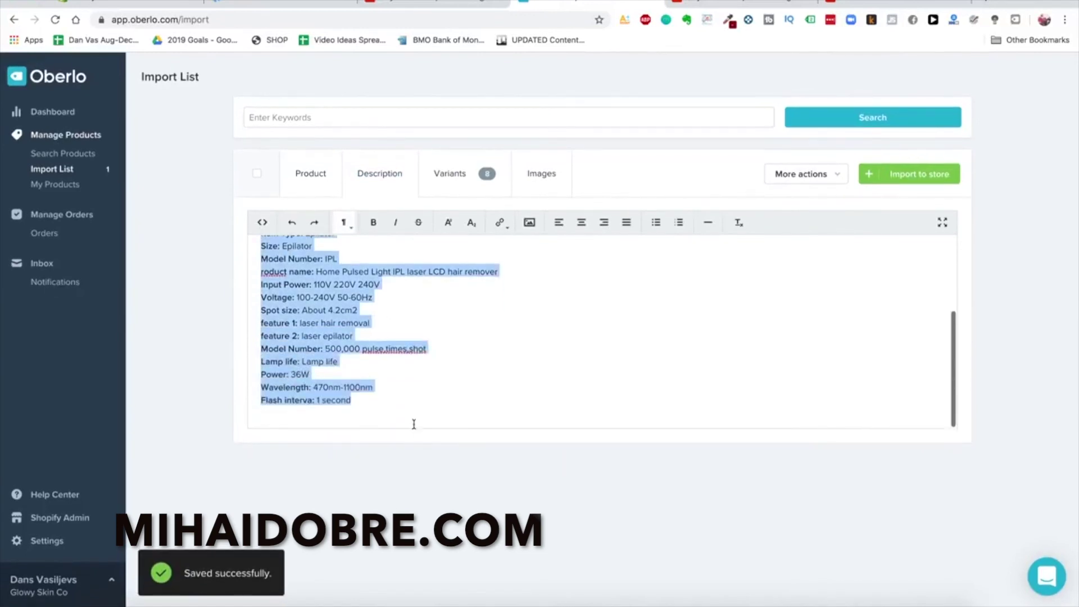
{"action": "scroll", "coordinate": [412, 362], "scroll_direction": "up", "scroll_amount": 3}
{"action": "left_click", "coordinate": [311, 287]}
{"action": "left_click_drag", "start_coordinate": [301, 274], "coordinate": [426, 433]}
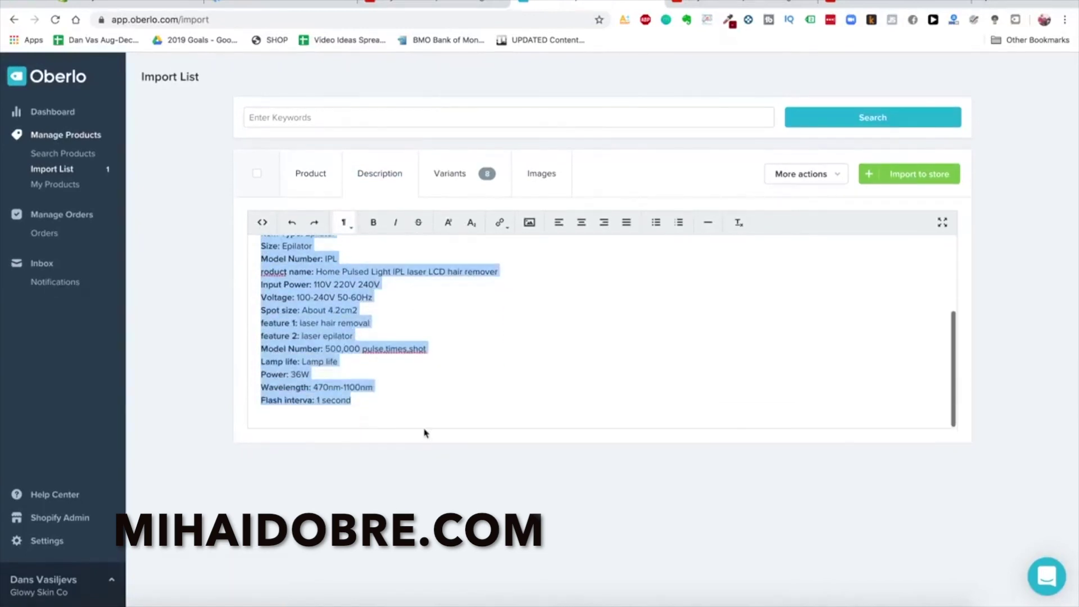
Check the eight variants at US$80.46, then go to the store's Orders in Shopify
{"action": "left_click", "coordinate": [449, 173]}
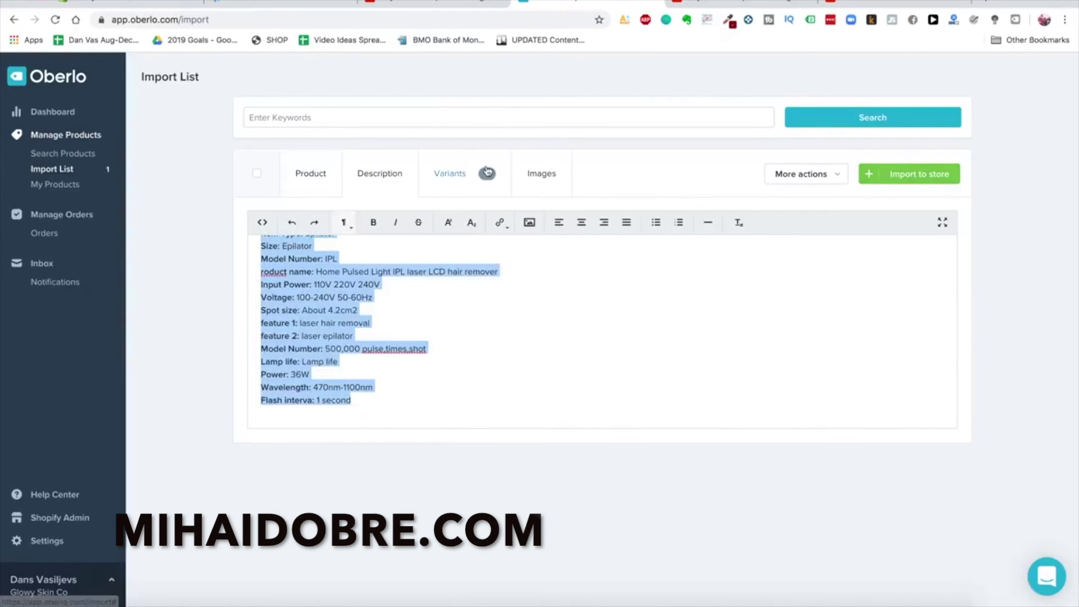
{"action": "scroll", "coordinate": [558, 309], "scroll_direction": "down", "scroll_amount": 2}
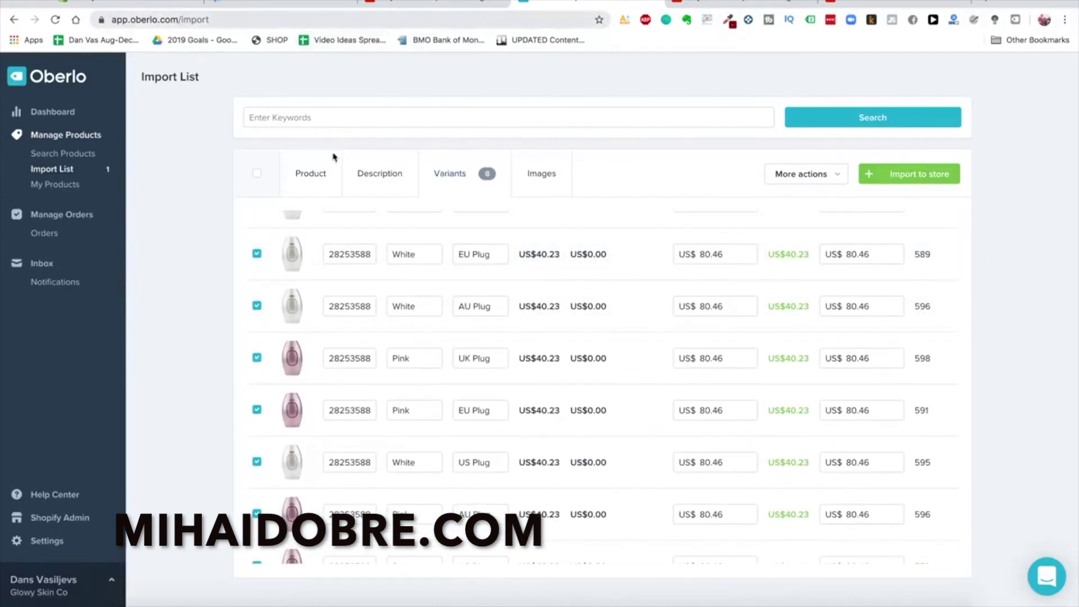
{"action": "scroll", "coordinate": [458, 301], "scroll_direction": "down", "scroll_amount": 2}
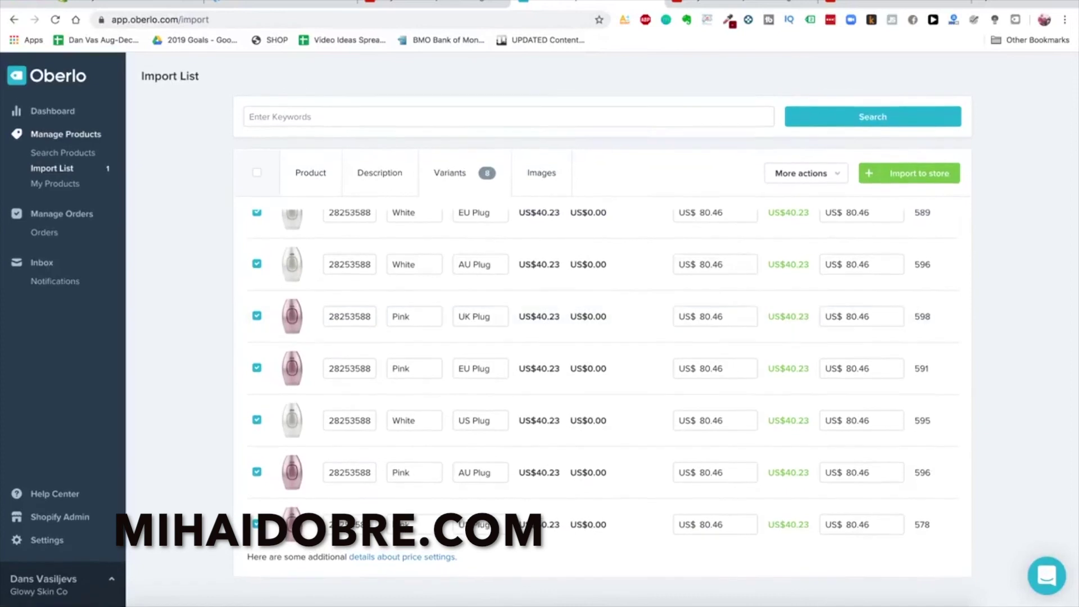
{"action": "left_click", "coordinate": [113, 3]}
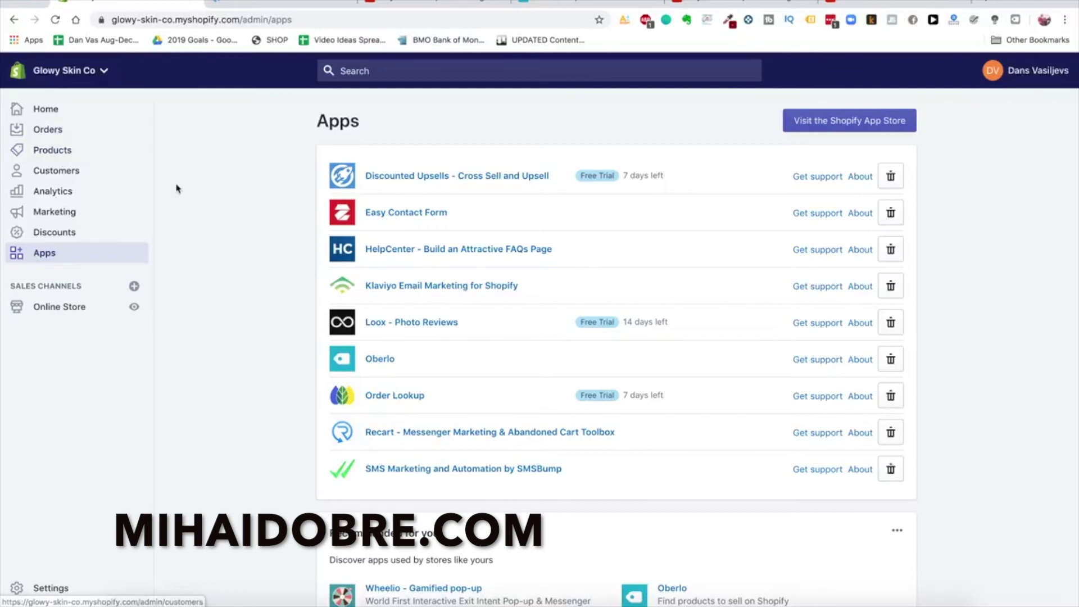
{"action": "left_click", "coordinate": [116, 134]}
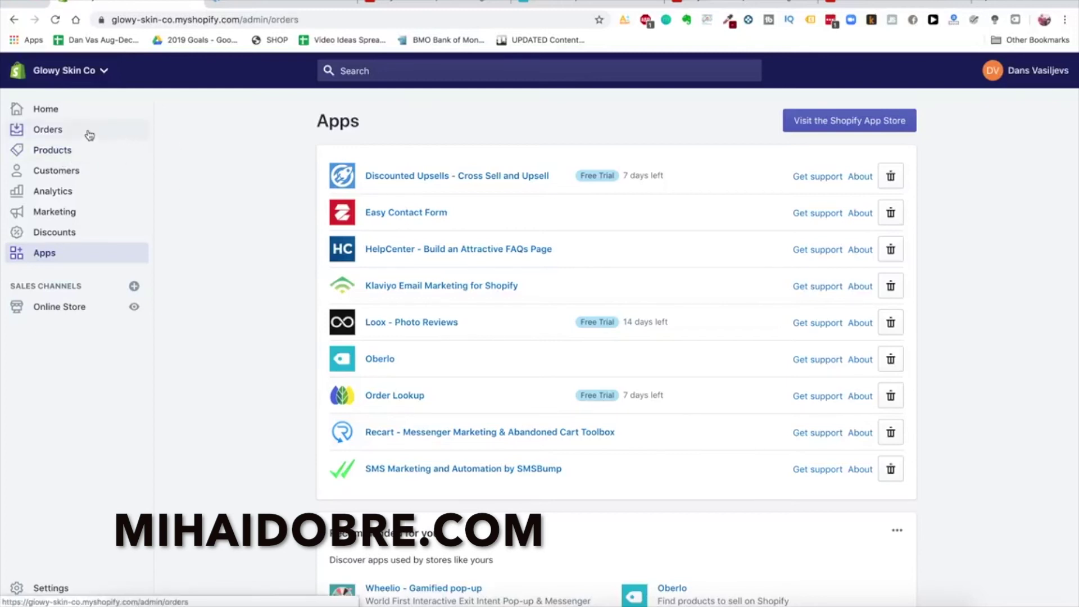
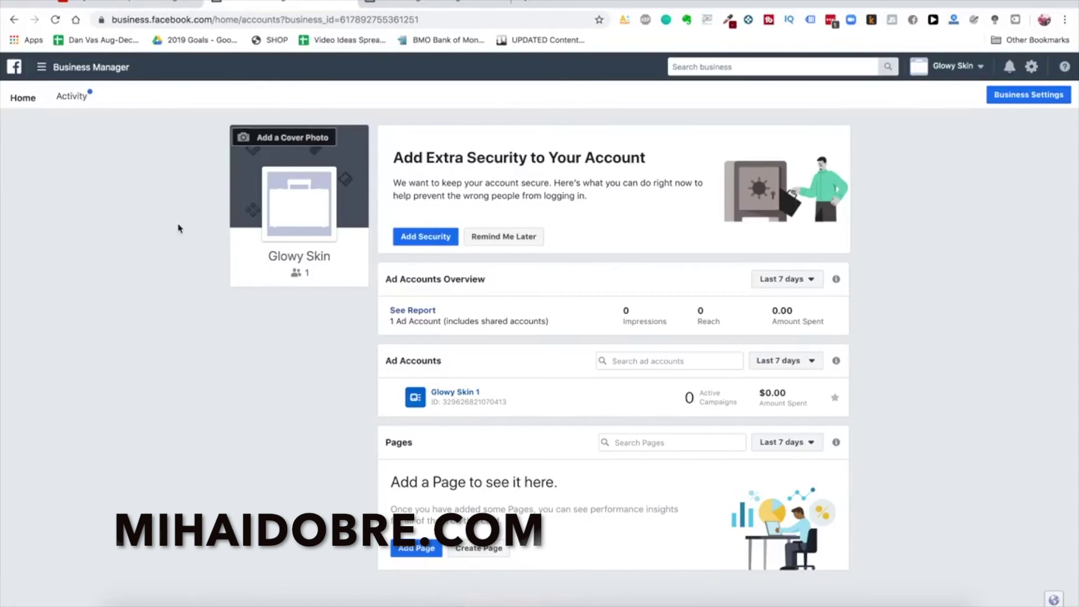
Open Audience Insights in a new tab, starting from Everyone on Facebook
{"action": "left_click", "coordinate": [111, 68]}
{"action": "left_click", "coordinate": [96, 287]}
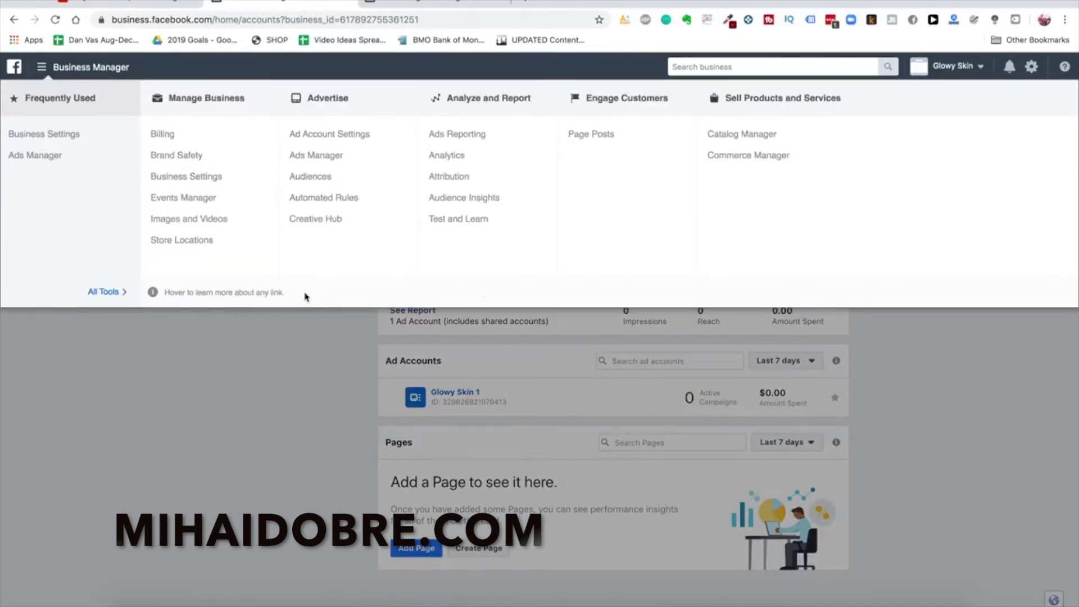
{"action": "right_click", "coordinate": [474, 201]}
{"action": "left_click", "coordinate": [509, 202]}
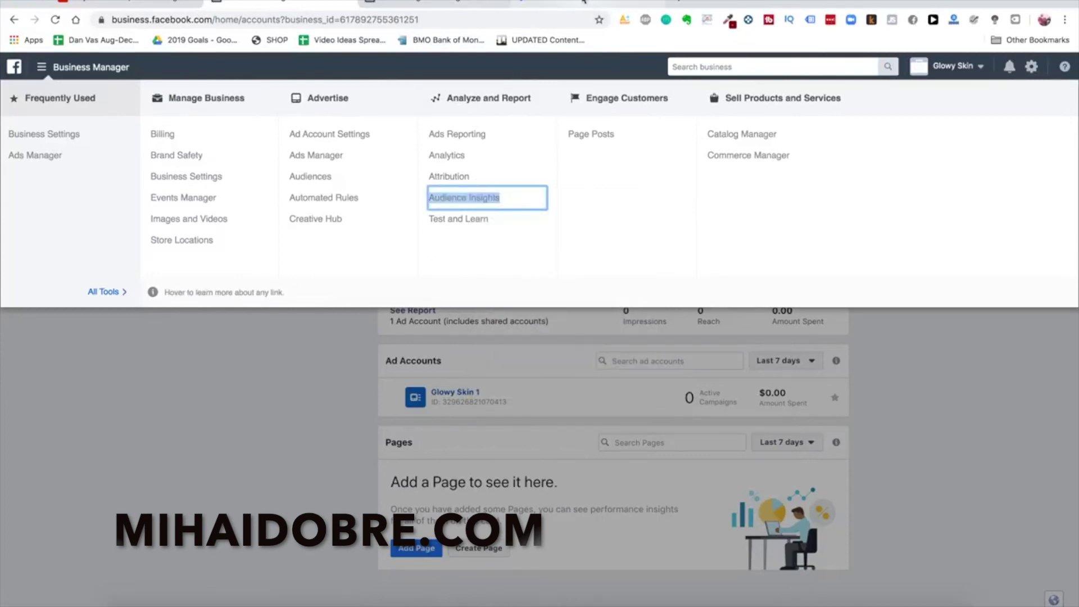
{"action": "left_click", "coordinate": [586, 3]}
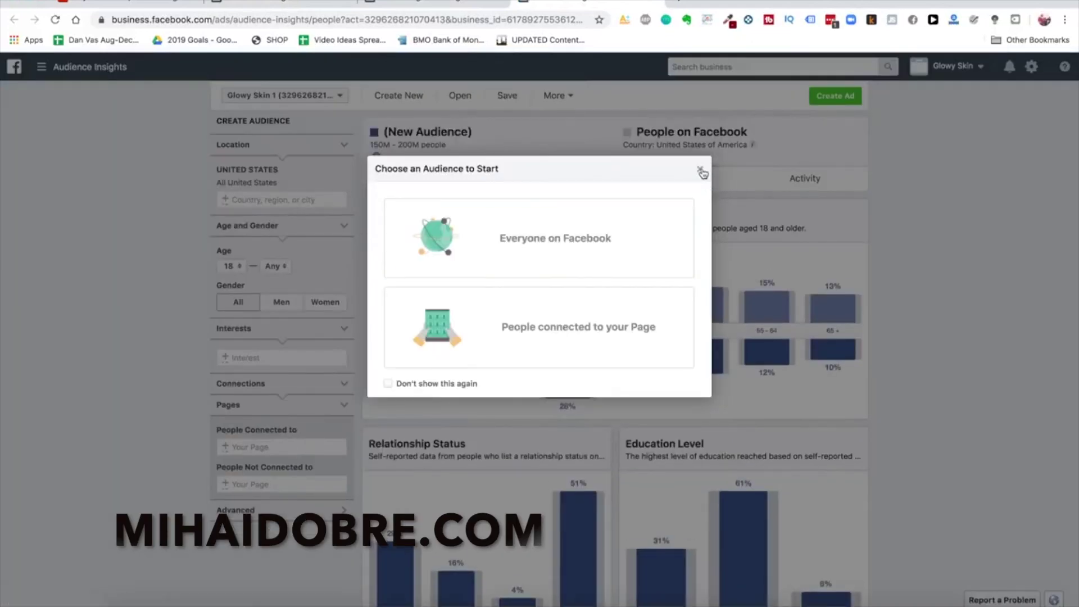
{"action": "left_click", "coordinate": [618, 248]}
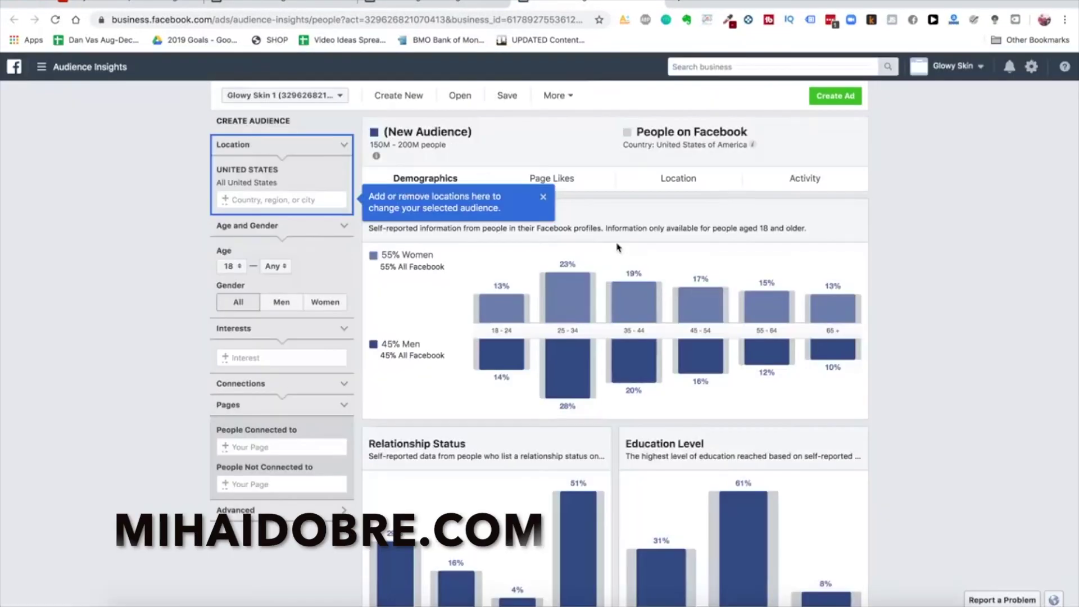
{"action": "left_click", "coordinate": [544, 198]}
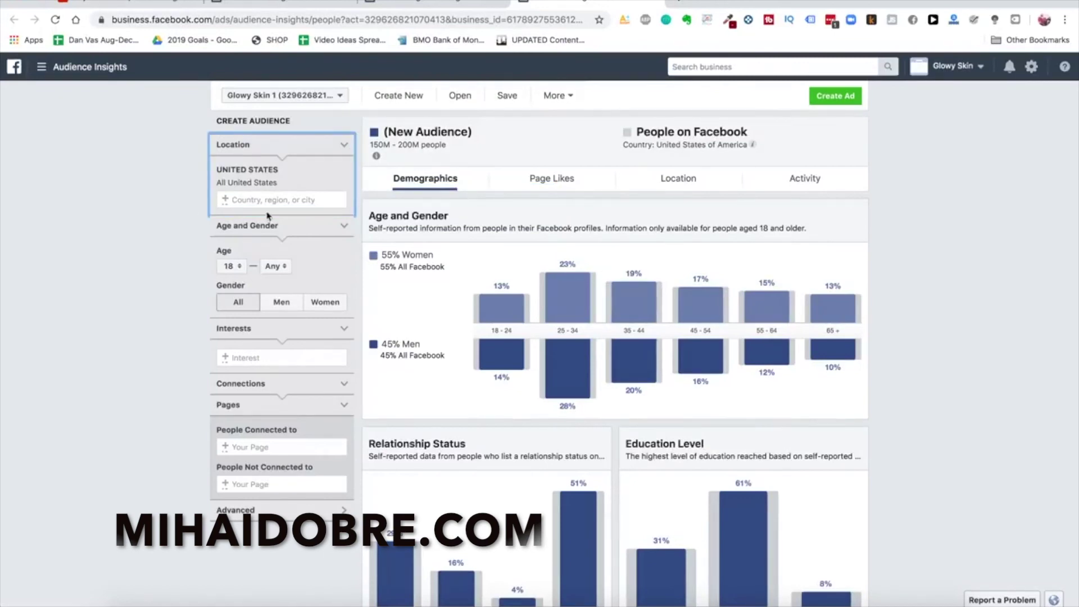
Add Australia, United Kingdom and Canada to the audience locations
{"action": "left_click", "coordinate": [270, 357]}
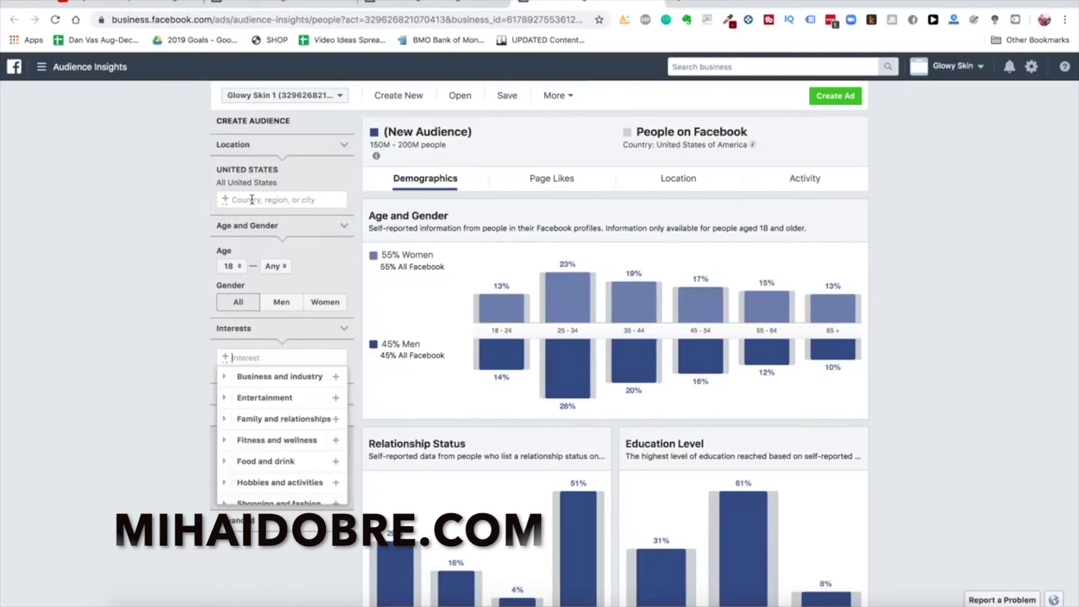
{"action": "left_click", "coordinate": [247, 201]}
{"action": "type", "text": "australia"}
{"action": "left_click", "coordinate": [249, 219]}
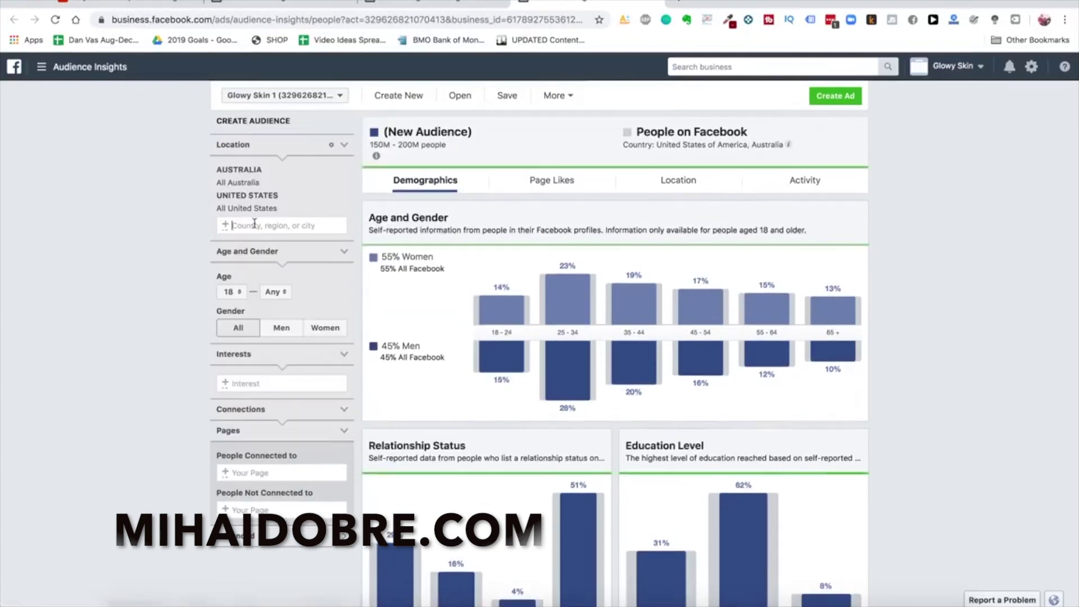
{"action": "left_click", "coordinate": [262, 226]}
{"action": "type", "text": "united k"}
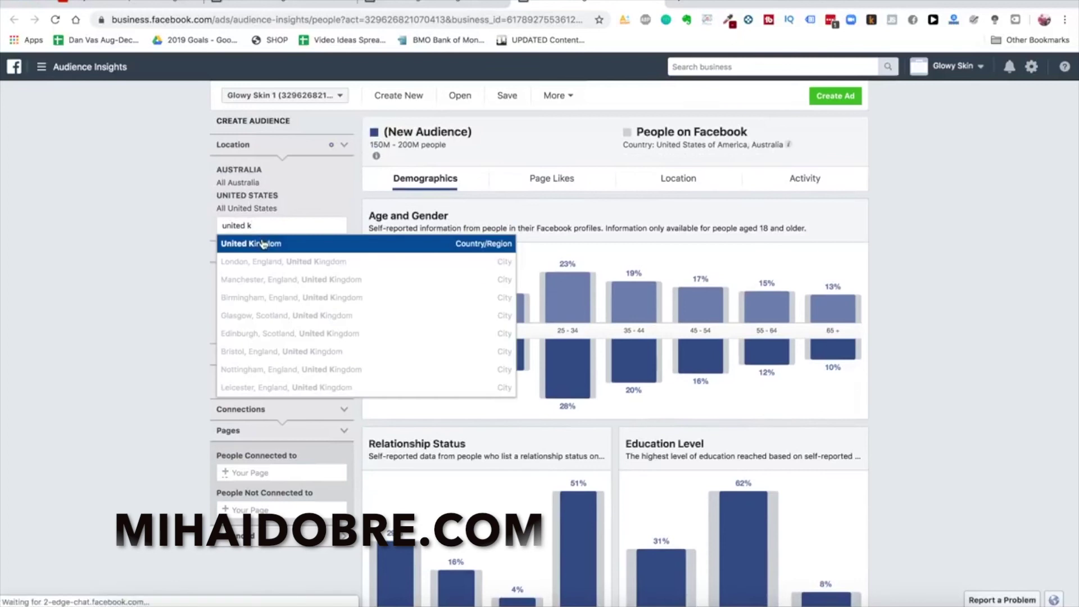
{"action": "key", "text": "Return"}
{"action": "type", "text": "canad"}
{"action": "left_click", "coordinate": [257, 268]}
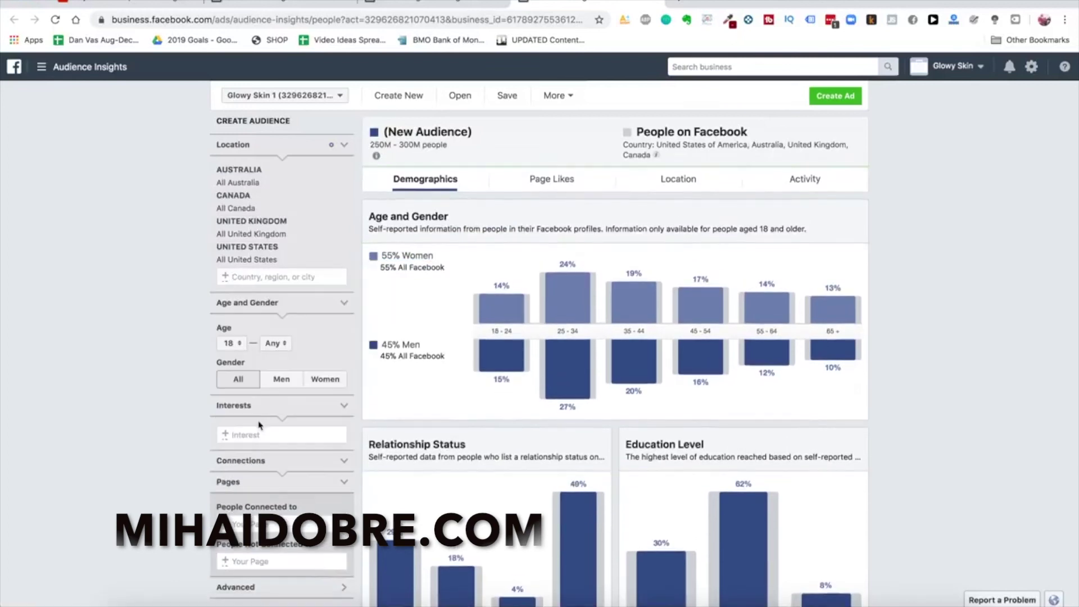
{"action": "scroll", "coordinate": [258, 394], "scroll_direction": "down", "scroll_amount": 1}
Add Hair removal as the audience interest and show its Page Likes
{"action": "left_click", "coordinate": [263, 410]}
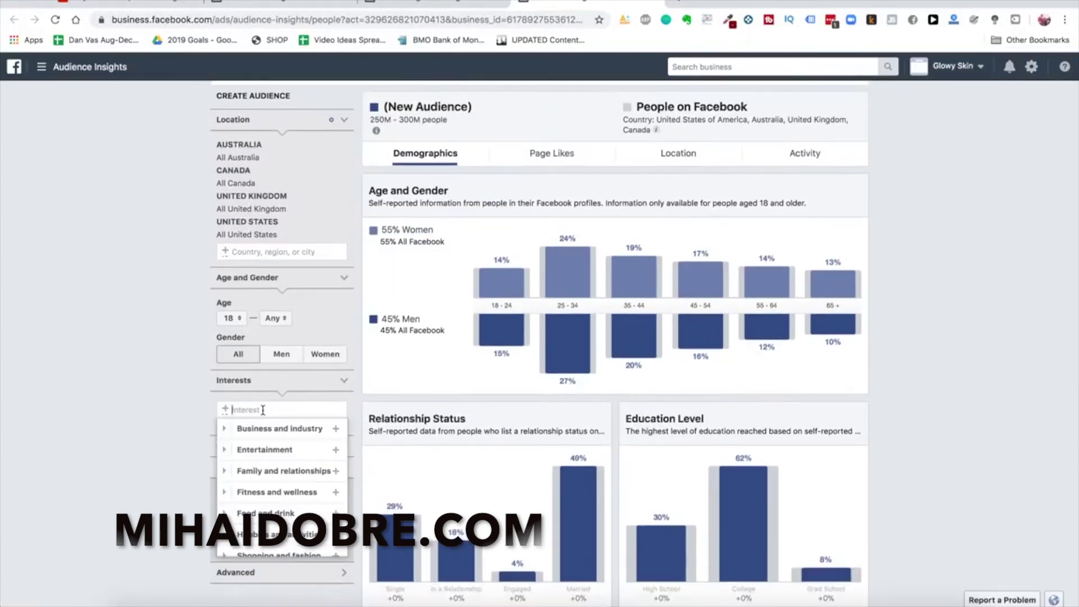
{"action": "type", "text": "laser hair removal"}
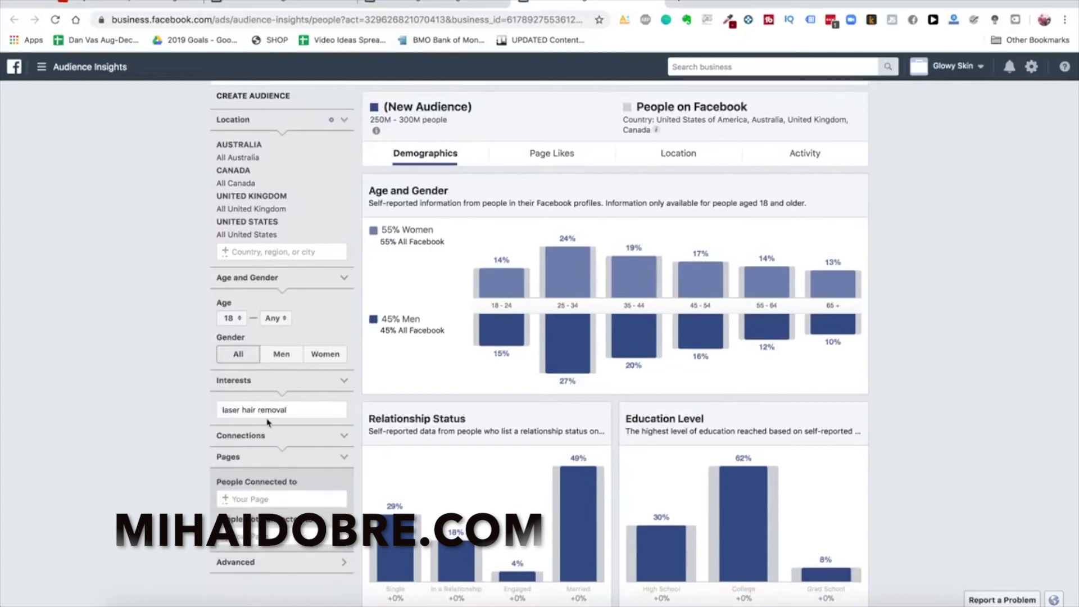
{"action": "key", "text": "super+a"}
{"action": "type", "text": "laser removal"}
{"action": "left_click", "coordinate": [278, 431]}
{"action": "type", "text": "hair removal"}
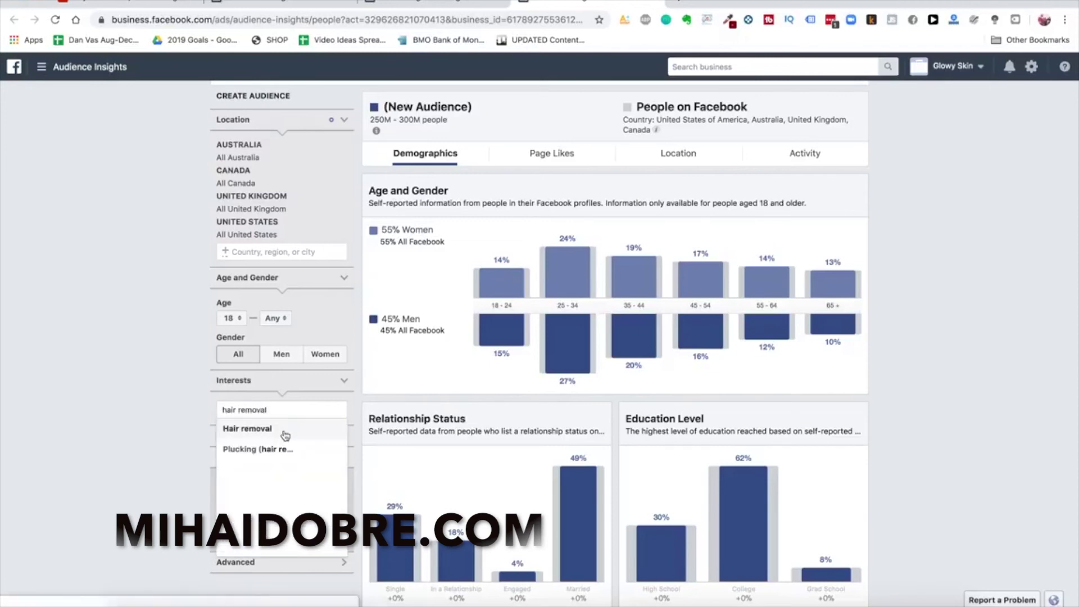
{"action": "left_click", "coordinate": [285, 430]}
{"action": "left_click", "coordinate": [159, 388]}
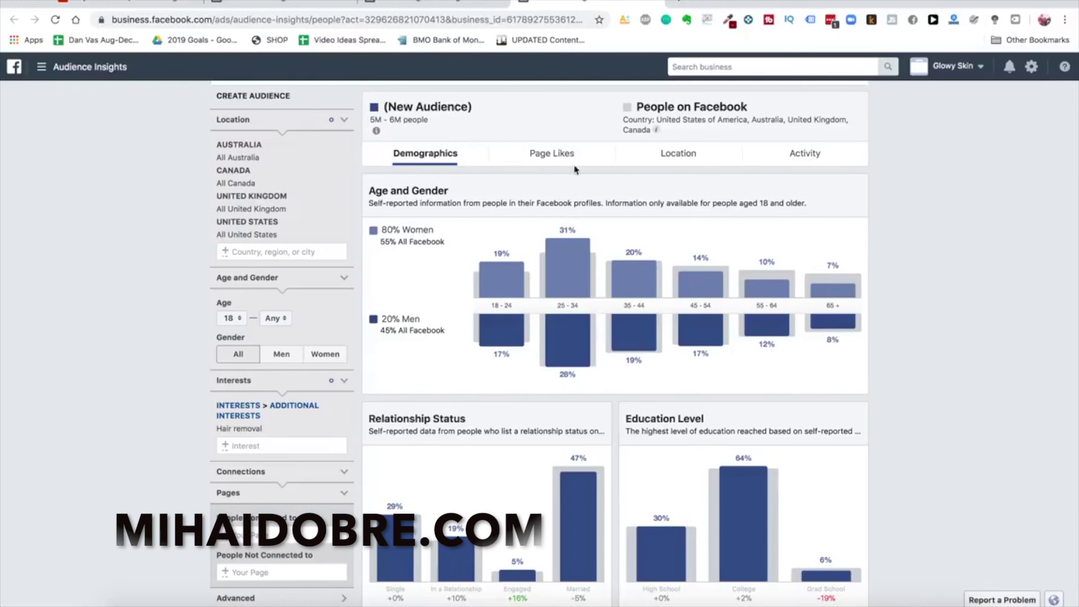
{"action": "left_click", "coordinate": [553, 154]}
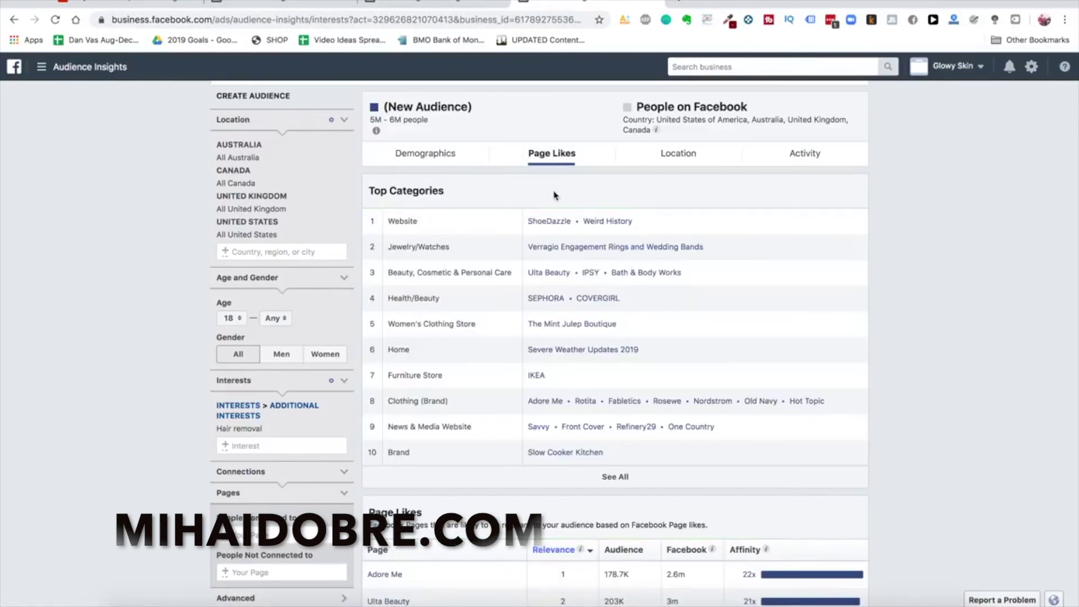
Note Ulta Beauty, Bath & Body Works and Sephora in the Evernote Interests note
{"action": "scroll", "coordinate": [676, 372], "scroll_direction": "down", "scroll_amount": 1}
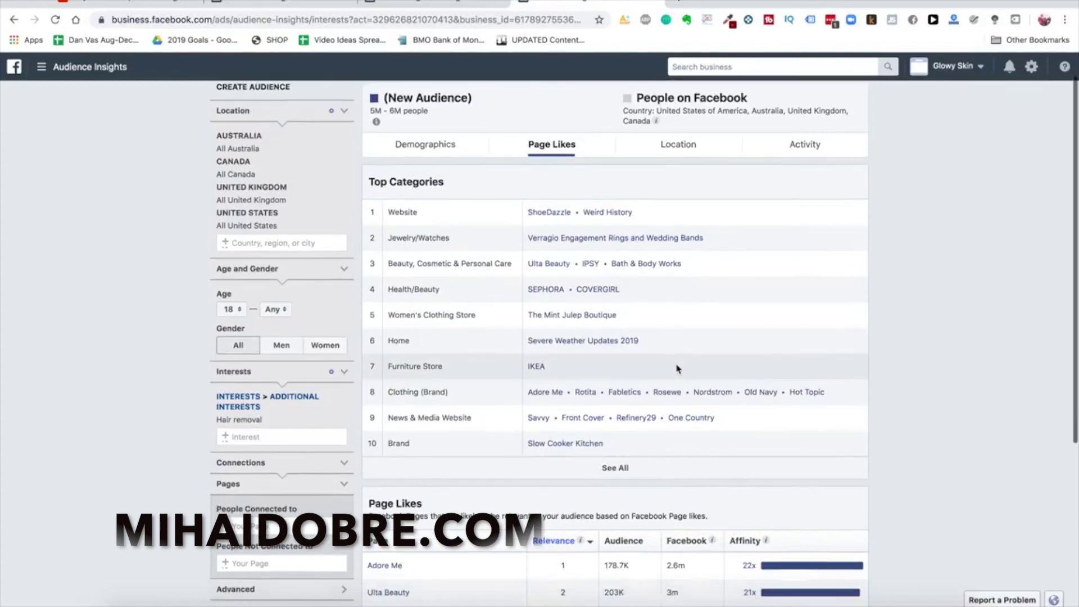
{"action": "scroll", "coordinate": [676, 368], "scroll_direction": "up", "scroll_amount": 2}
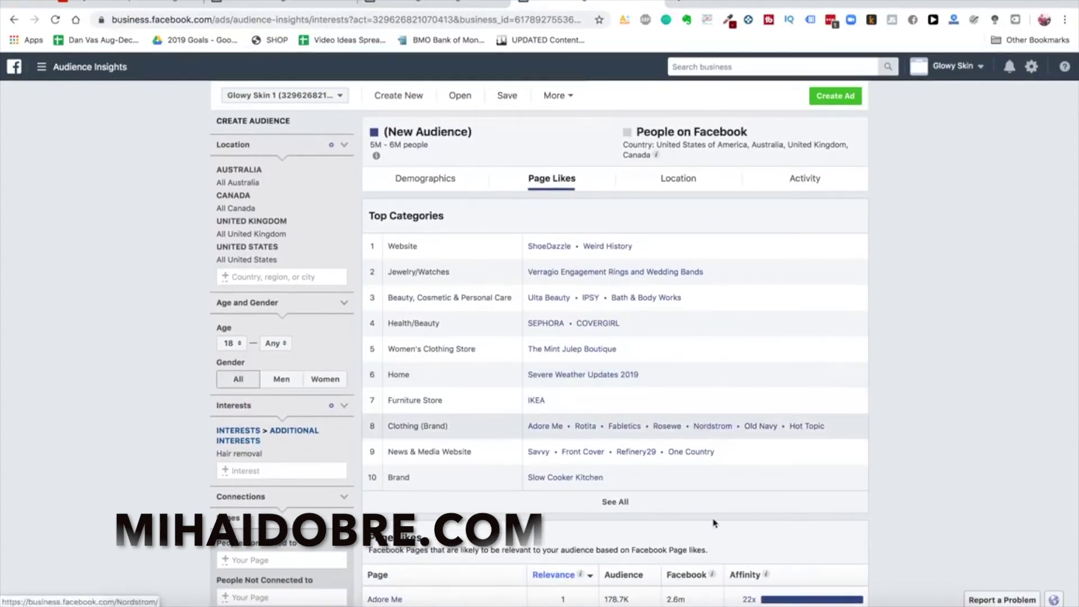
{"action": "right_click", "coordinate": [705, 604]}
{"action": "key", "text": "Escape"}
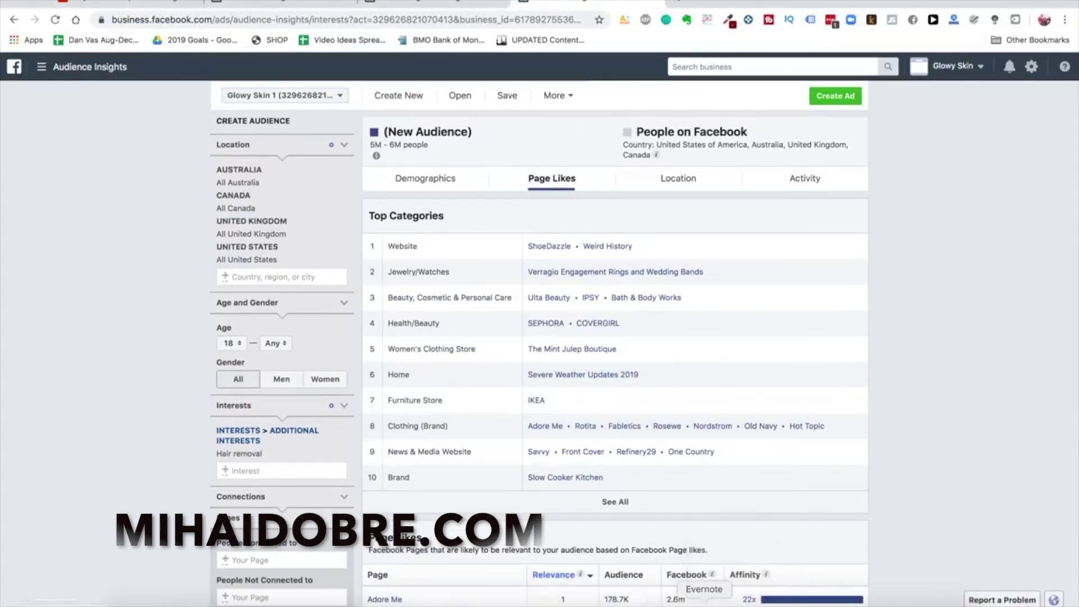
{"action": "left_click", "coordinate": [704, 604]}
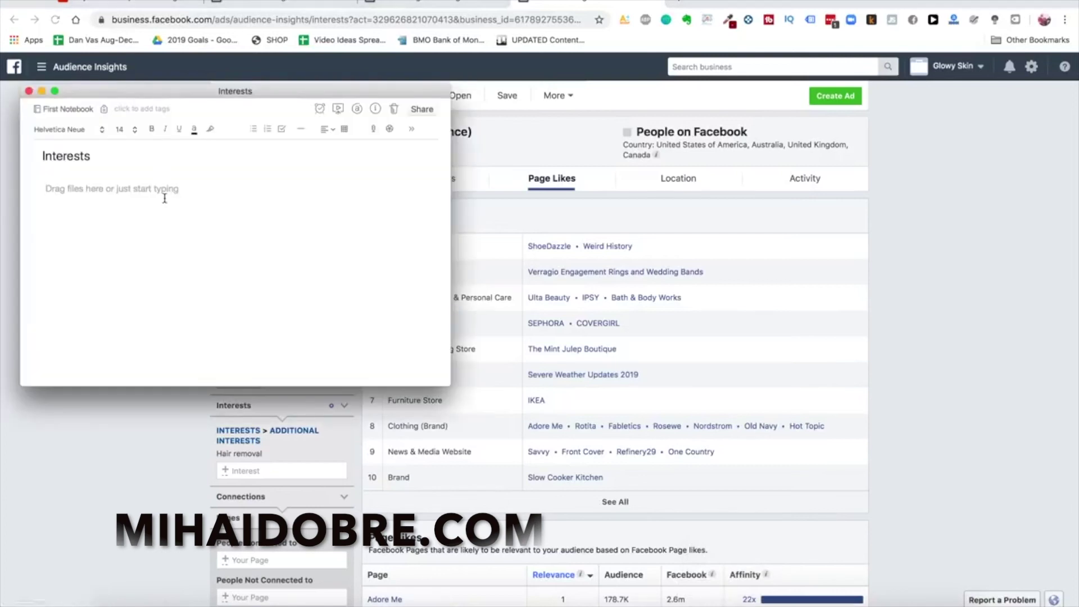
{"action": "type", "text": "Ulta Beauty "}
{"action": "type", "text": "Bath"}
{"action": "type", "text": " & Body Works"}
{"action": "key", "text": "Return"}
{"action": "type", "text": "Sephora"}
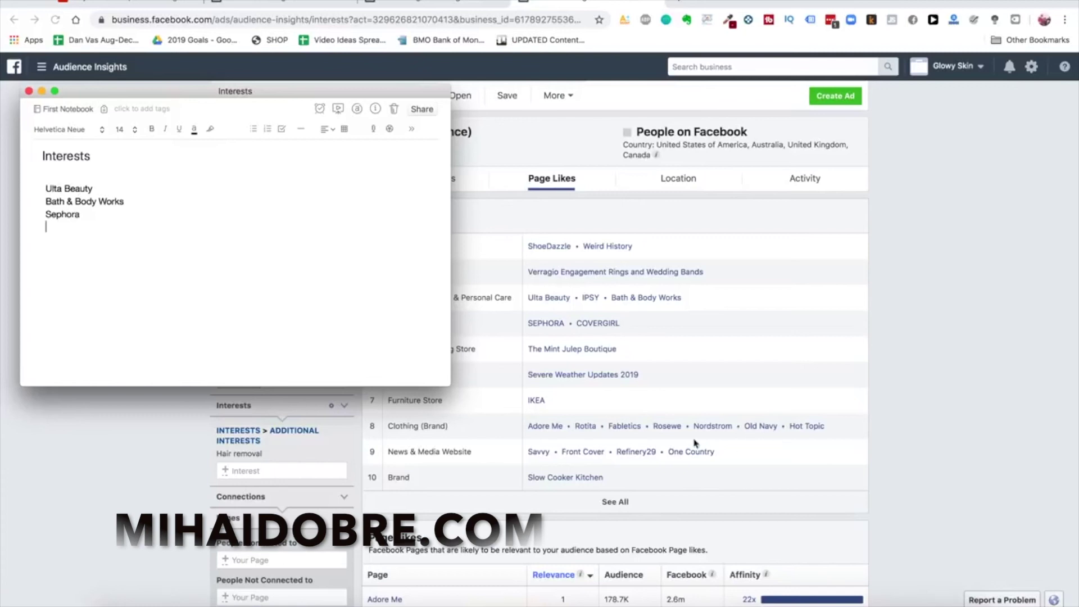
Back in Audience Insights, view the audience's top cities under Location
{"action": "type", "text": "Covergirl"}
{"action": "left_click", "coordinate": [804, 387]}
{"action": "left_click", "coordinate": [646, 190]}
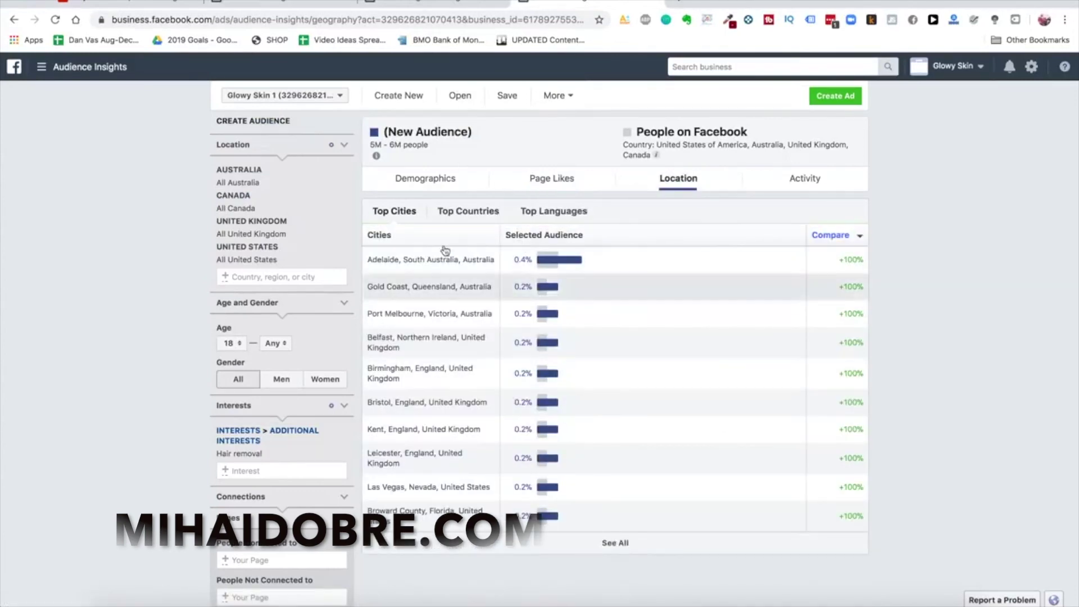
Review the Demographics: 80% women, with Administrative Services leading Job Titles at 33%
{"action": "left_click", "coordinate": [431, 181]}
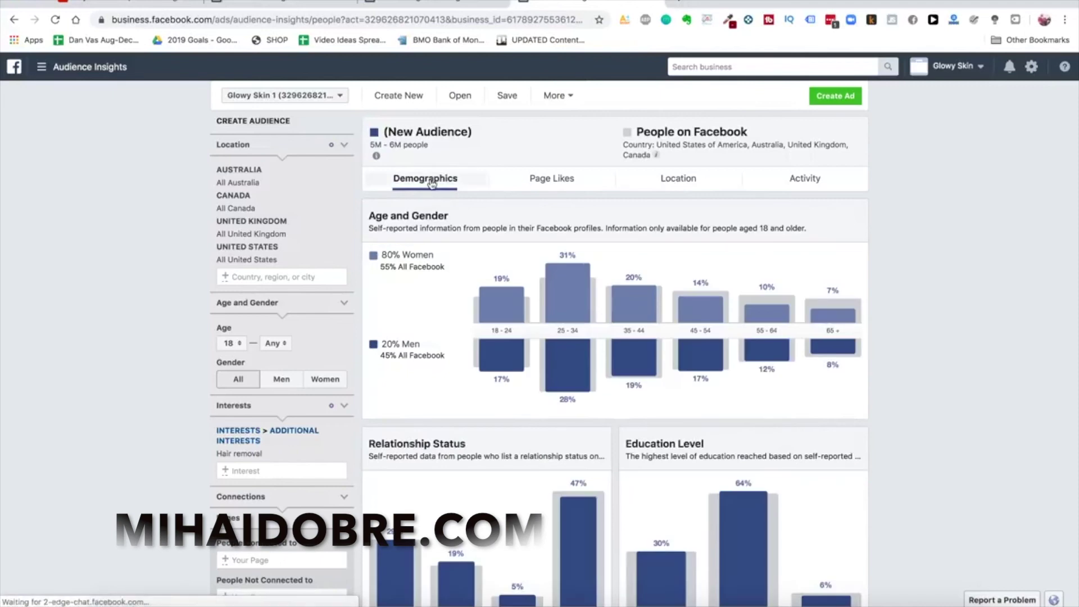
{"action": "mouse_move", "coordinate": [580, 385]}
{"action": "scroll", "coordinate": [538, 399], "scroll_direction": "down", "scroll_amount": 1}
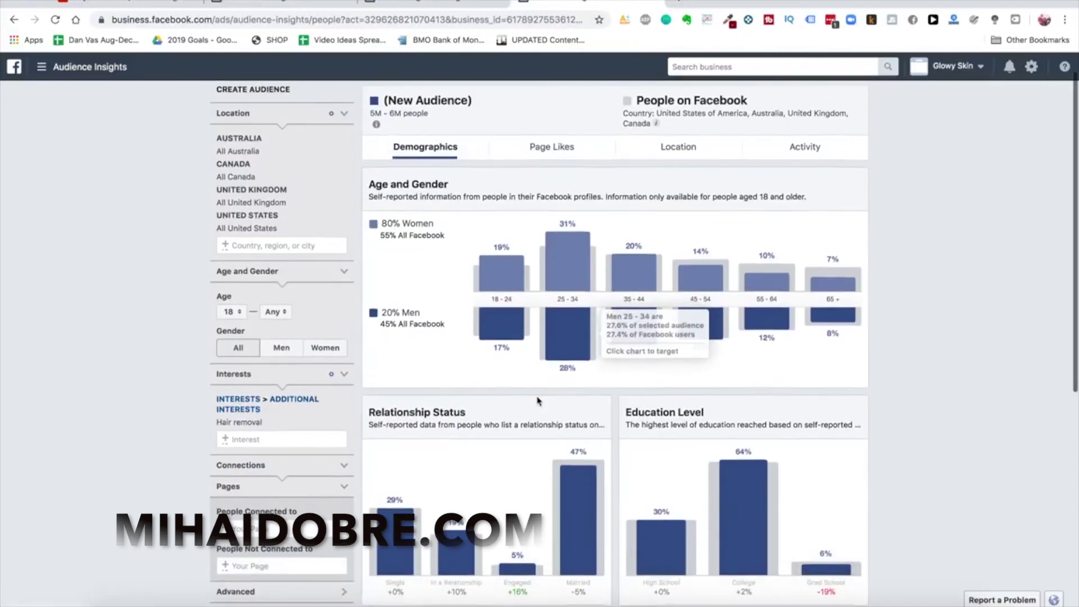
{"action": "scroll", "coordinate": [538, 399], "scroll_direction": "up", "scroll_amount": 1}
{"action": "mouse_move", "coordinate": [492, 335]}
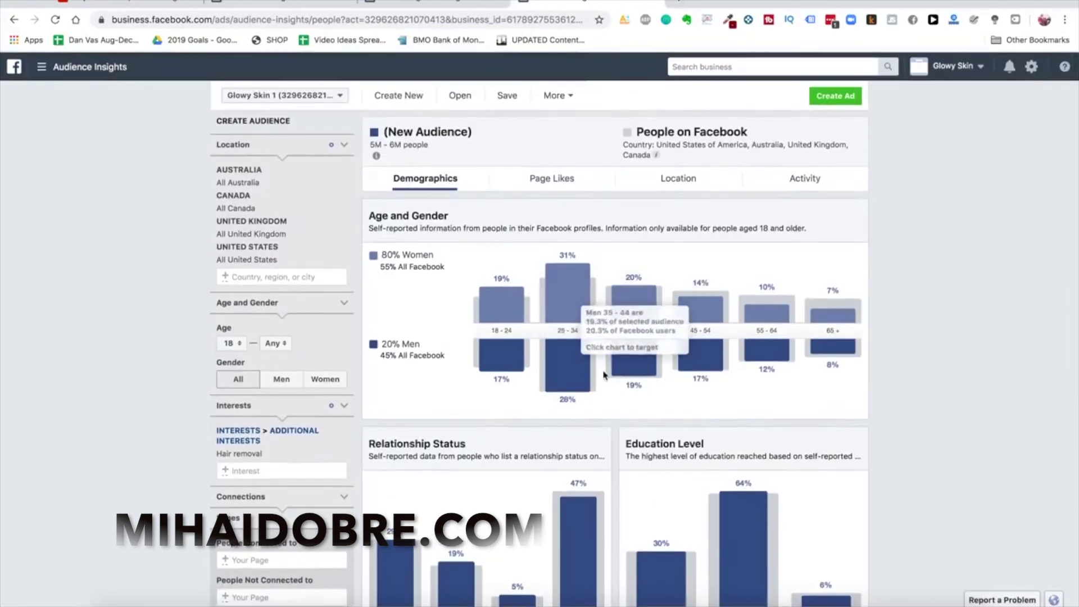
{"action": "mouse_move", "coordinate": [559, 365]}
{"action": "scroll", "coordinate": [559, 382], "scroll_direction": "down", "scroll_amount": 7}
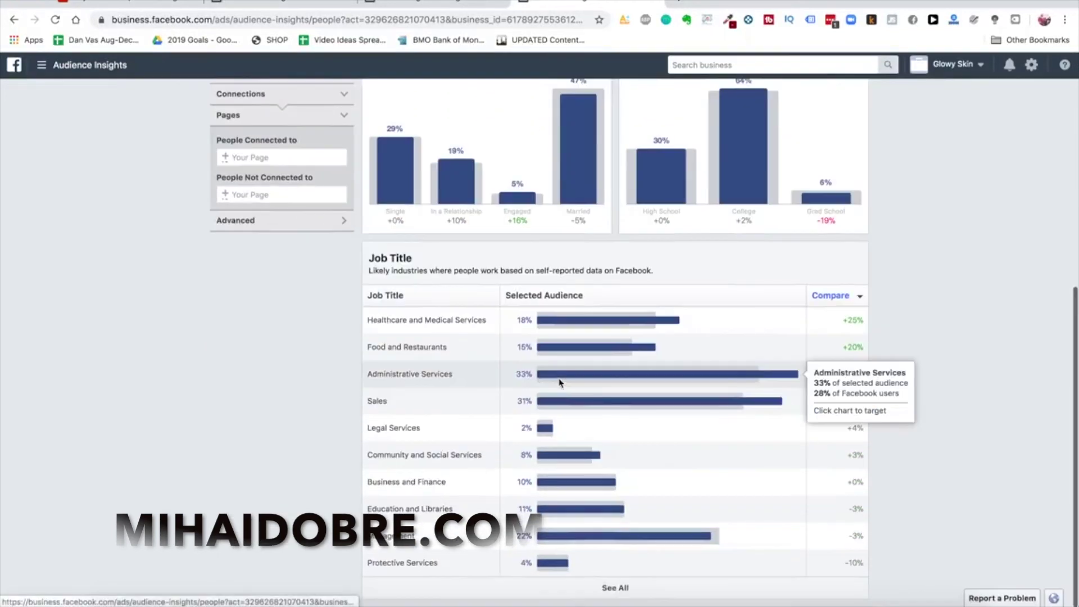
{"action": "scroll", "coordinate": [559, 382], "scroll_direction": "up", "scroll_amount": 7}
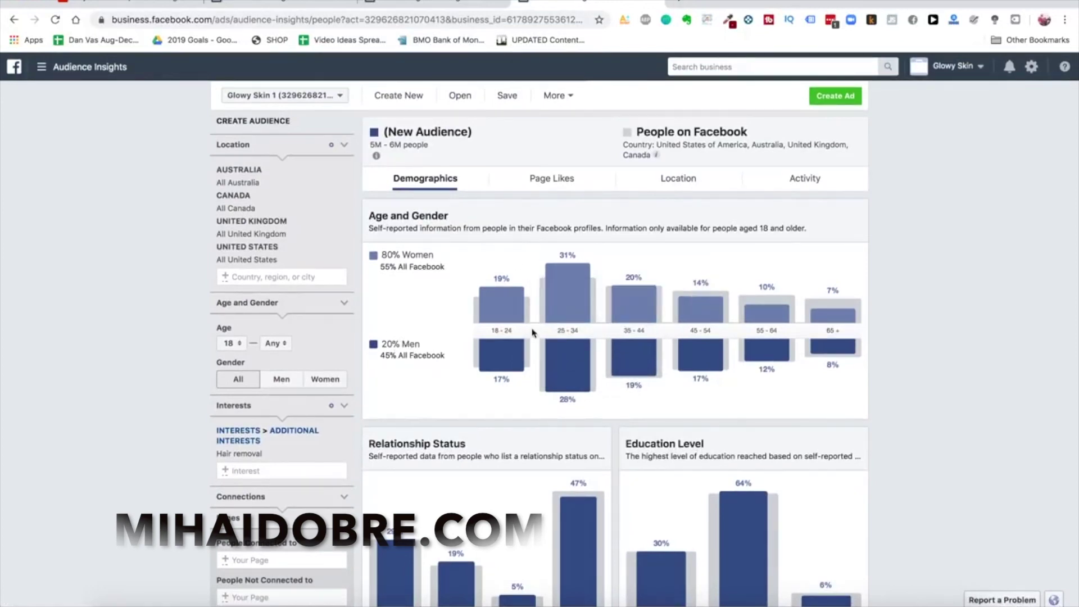
In a new tab, open Facebook Ad Library for all countries and load HeySilkySkin's ads
{"action": "left_click", "coordinate": [679, 3]}
{"action": "type", "text": "facebook.com/ads/library"}
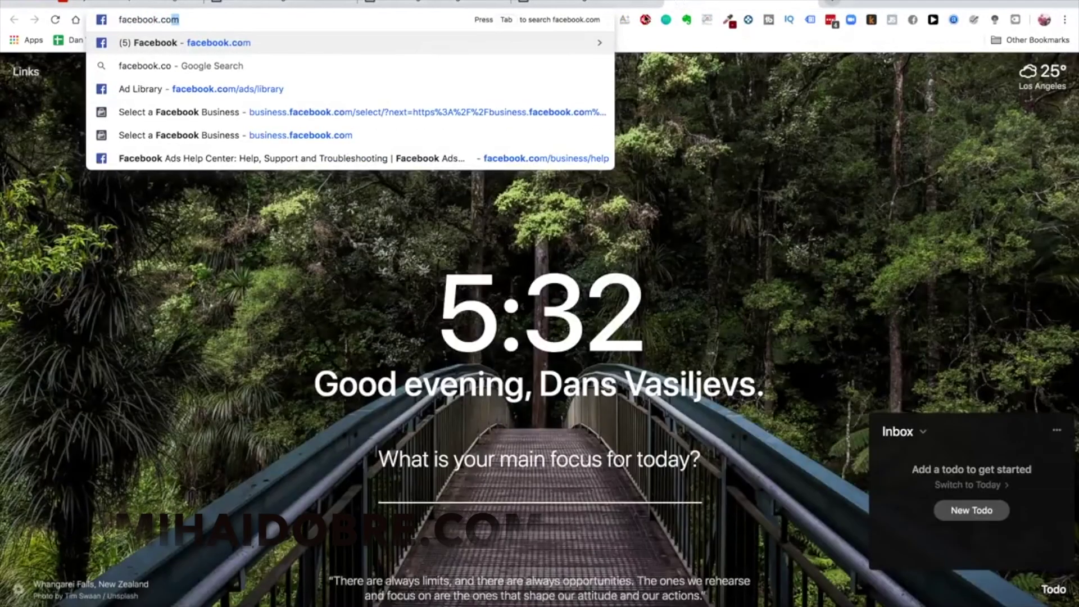
{"action": "left_click", "coordinate": [513, 89]}
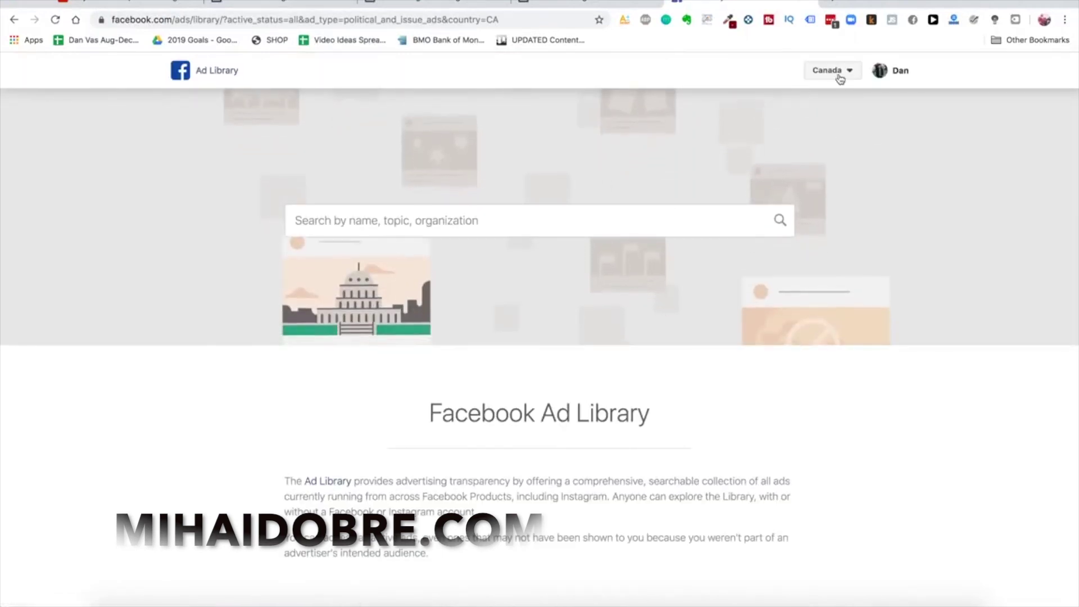
{"action": "left_click", "coordinate": [833, 72]}
{"action": "left_click", "coordinate": [831, 111]}
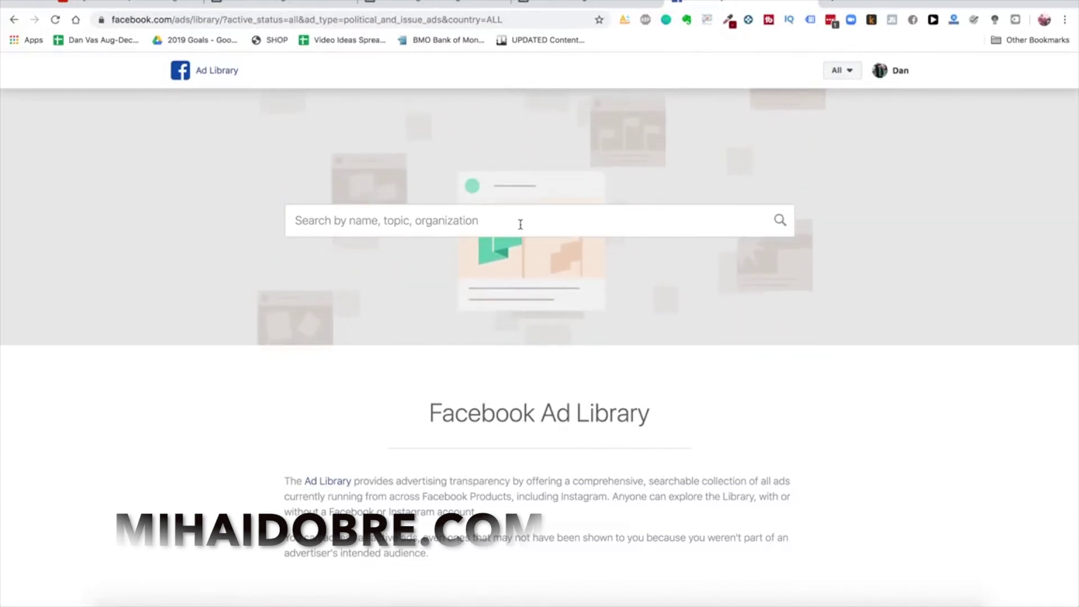
{"action": "left_click", "coordinate": [500, 225]}
{"action": "type", "text": "hey silky skin"}
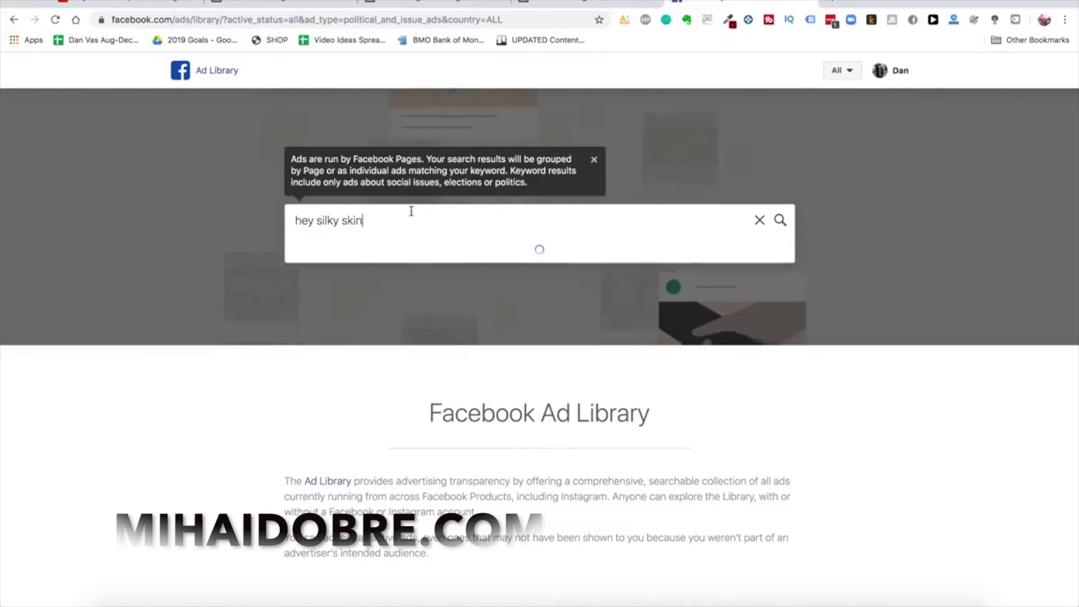
{"action": "left_click", "coordinate": [373, 287]}
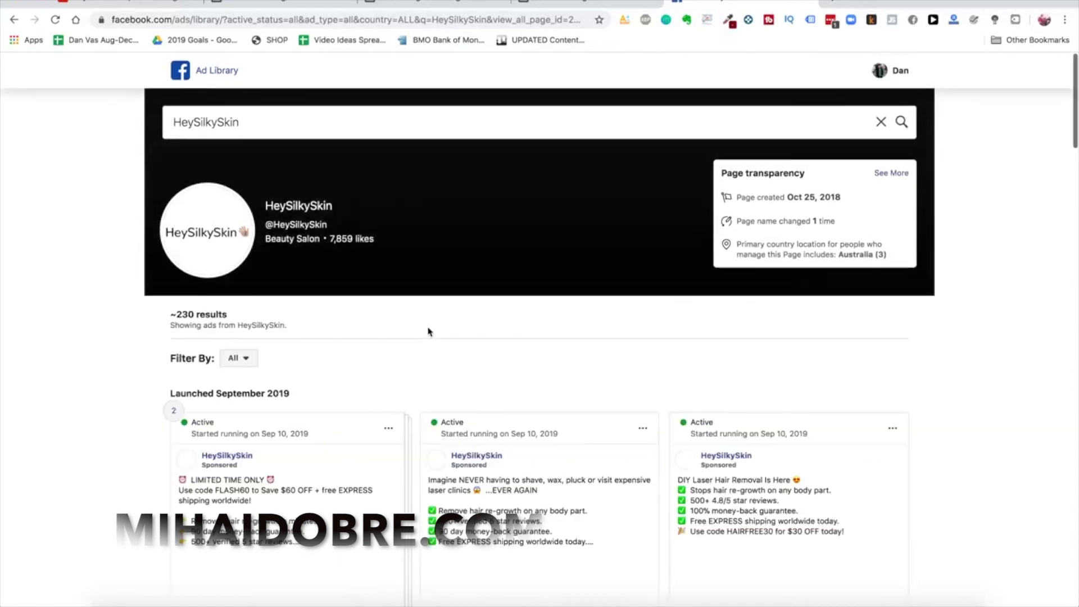
{"action": "scroll", "coordinate": [571, 446], "scroll_direction": "down", "scroll_amount": 4}
{"action": "scroll", "coordinate": [677, 481], "scroll_direction": "down", "scroll_amount": 3}
{"action": "scroll", "coordinate": [676, 481], "scroll_direction": "up", "scroll_amount": 2}
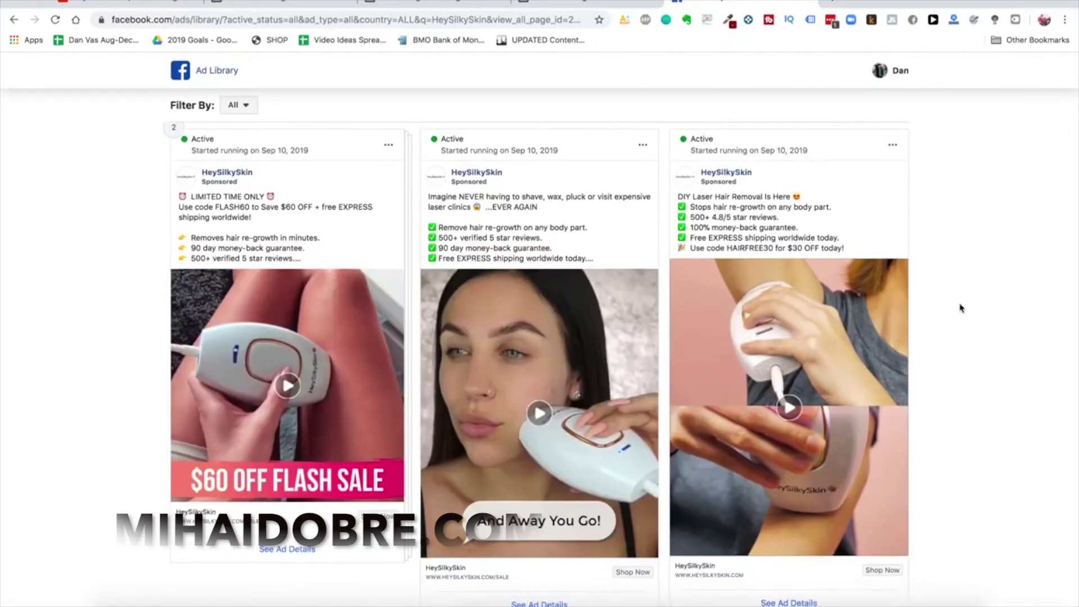
{"action": "scroll", "coordinate": [954, 308], "scroll_direction": "down", "scroll_amount": 1}
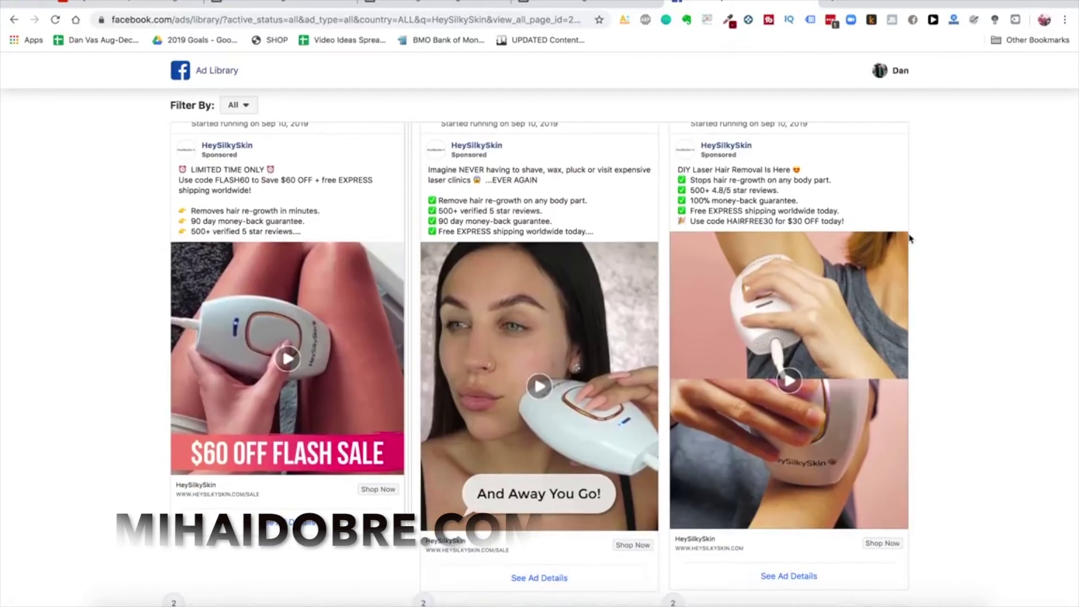
{"action": "scroll", "coordinate": [910, 240], "scroll_direction": "up", "scroll_amount": 1}
{"action": "scroll", "coordinate": [645, 318], "scroll_direction": "down", "scroll_amount": 12}
{"action": "scroll", "coordinate": [645, 321], "scroll_direction": "down", "scroll_amount": 15}
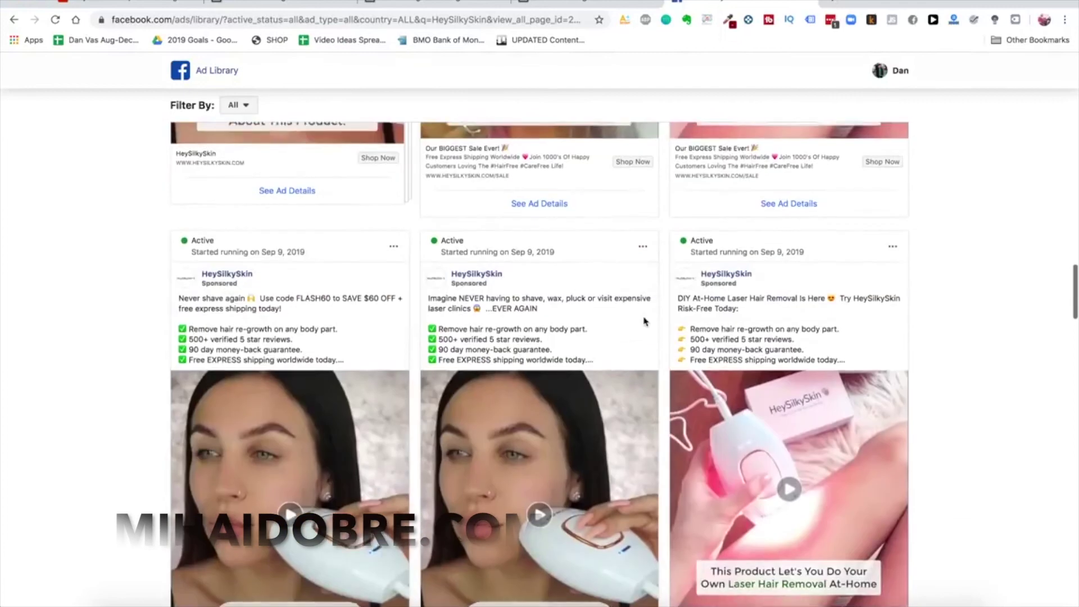
{"action": "scroll", "coordinate": [645, 321], "scroll_direction": "up", "scroll_amount": 2}
{"action": "scroll", "coordinate": [597, 304], "scroll_direction": "down", "scroll_amount": 6}
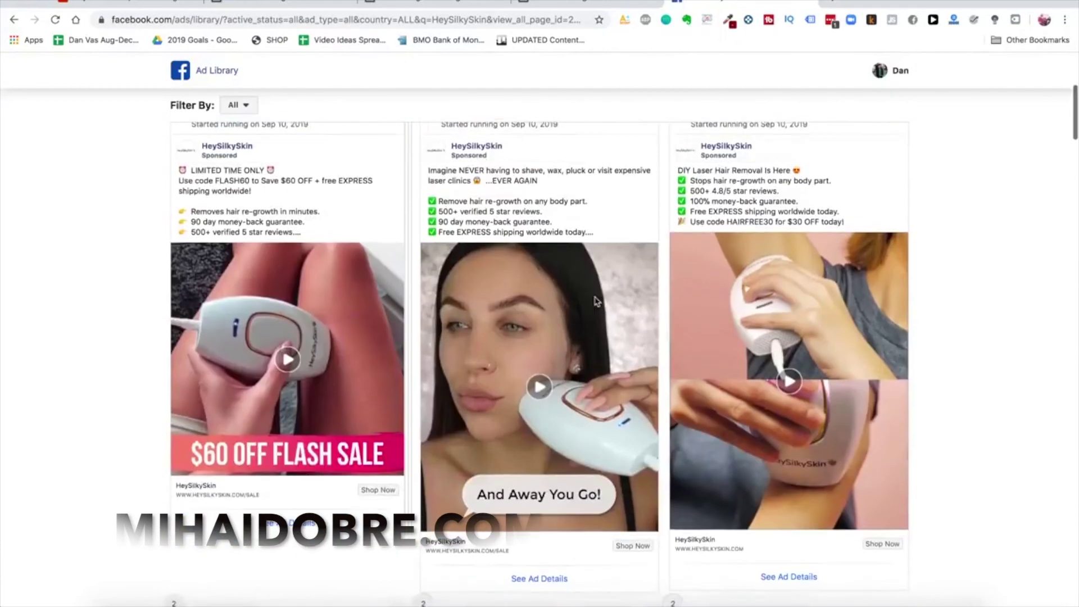
{"action": "scroll", "coordinate": [517, 376], "scroll_direction": "up", "scroll_amount": 1}
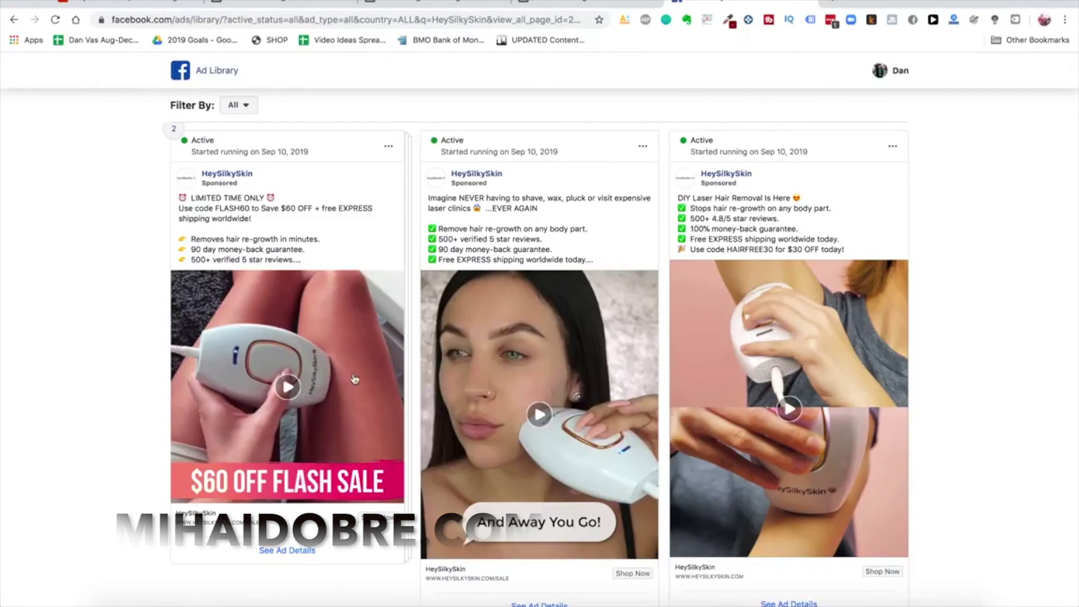
{"action": "scroll", "coordinate": [377, 364], "scroll_direction": "up", "scroll_amount": 1}
{"action": "scroll", "coordinate": [450, 365], "scroll_direction": "down", "scroll_amount": 2}
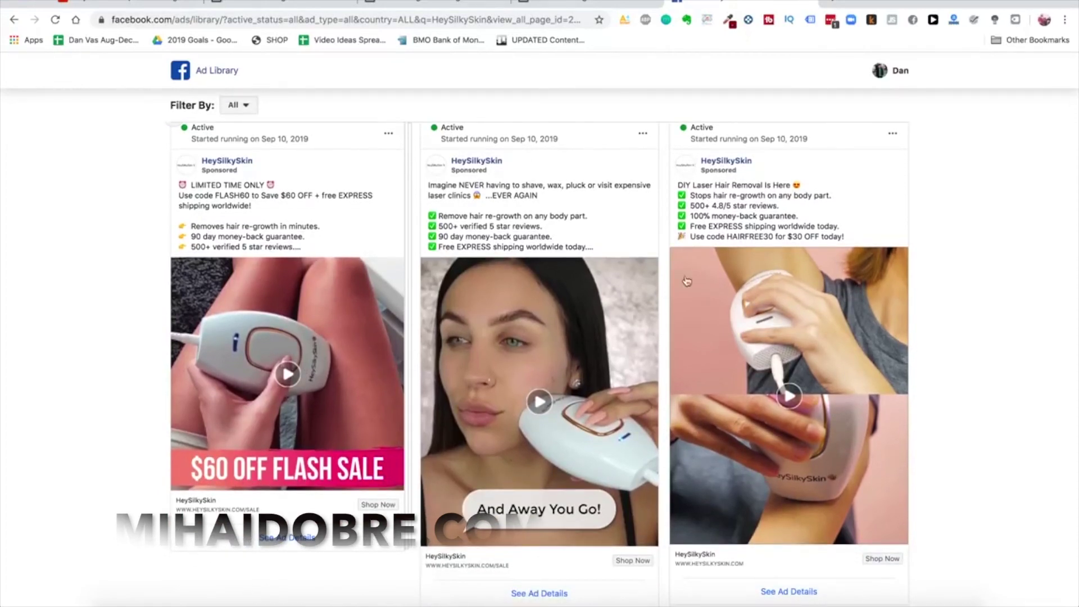
{"action": "scroll", "coordinate": [993, 239], "scroll_direction": "up", "scroll_amount": 1}
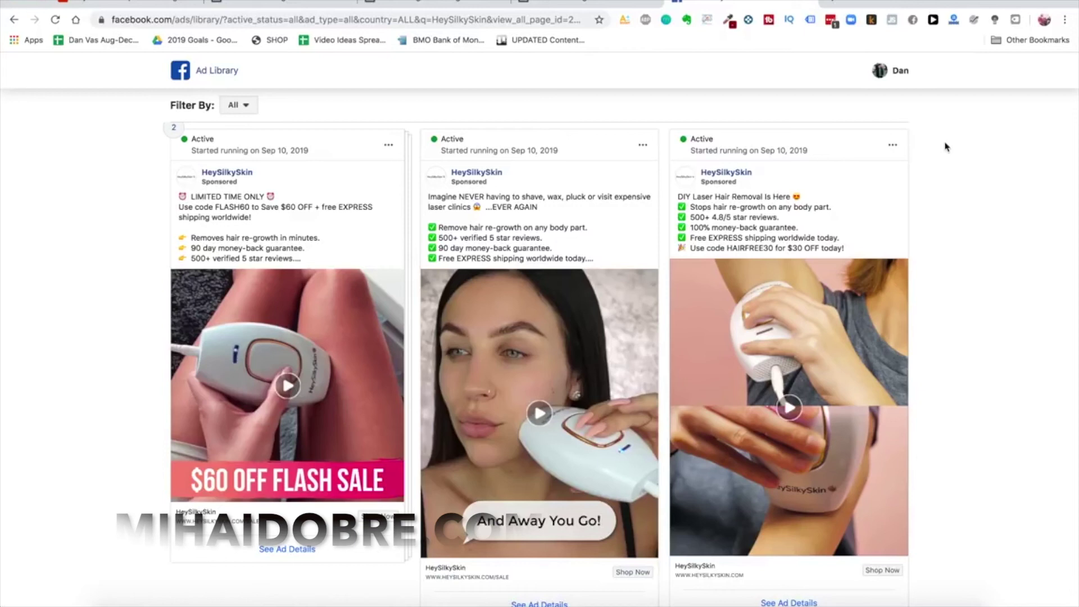
{"action": "scroll", "coordinate": [508, 229], "scroll_direction": "up", "scroll_amount": 2}
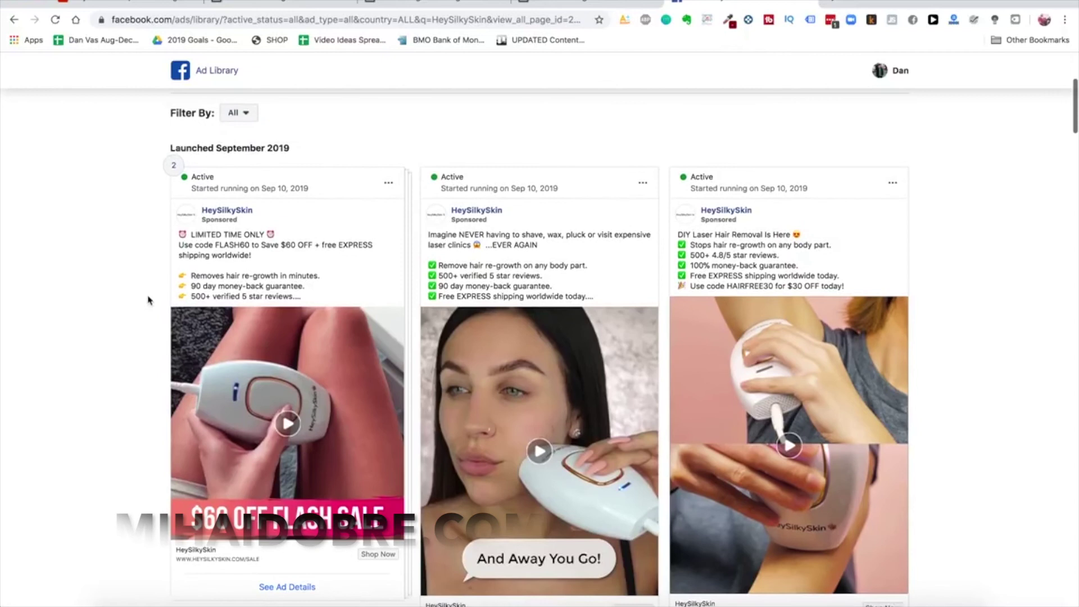
{"action": "scroll", "coordinate": [149, 299], "scroll_direction": "down", "scroll_amount": 1}
{"action": "scroll", "coordinate": [149, 299], "scroll_direction": "up", "scroll_amount": 1}
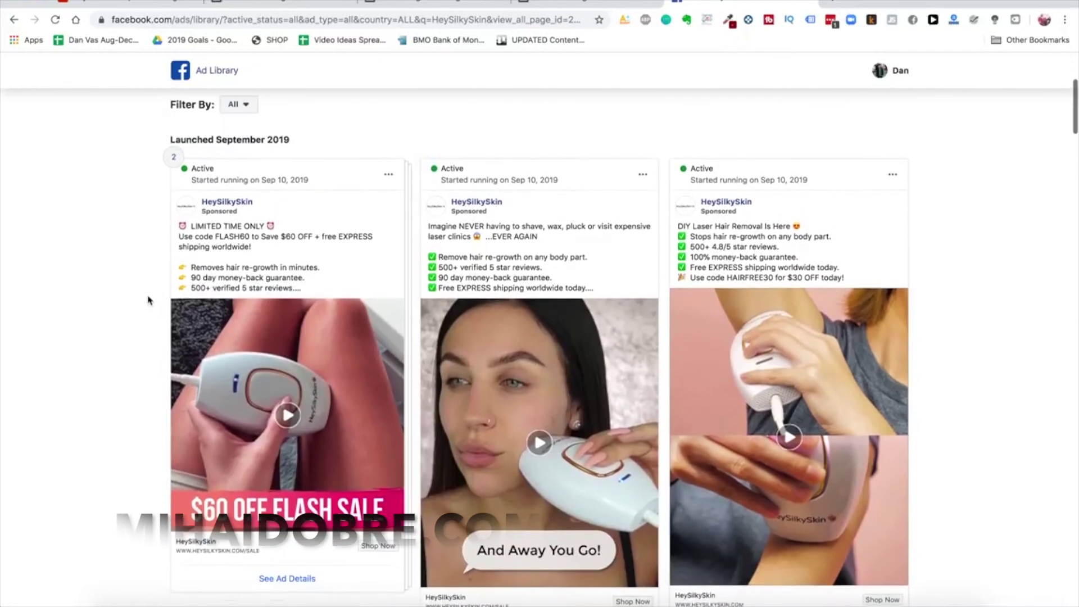
{"action": "scroll", "coordinate": [149, 299], "scroll_direction": "down", "scroll_amount": 4}
{"action": "scroll", "coordinate": [149, 300], "scroll_direction": "down", "scroll_amount": 15}
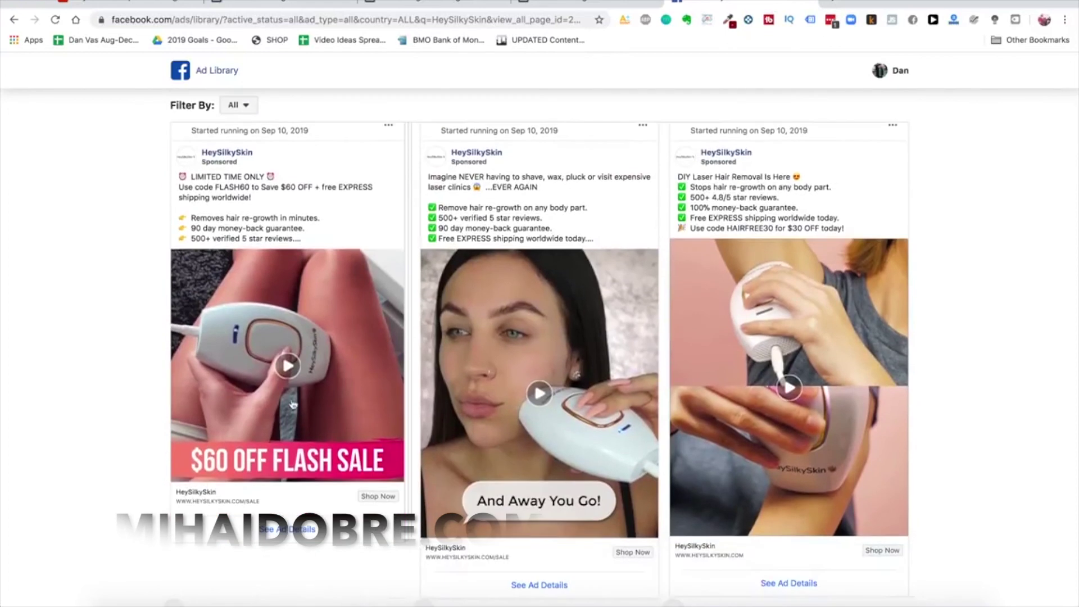
{"action": "left_click", "coordinate": [292, 385]}
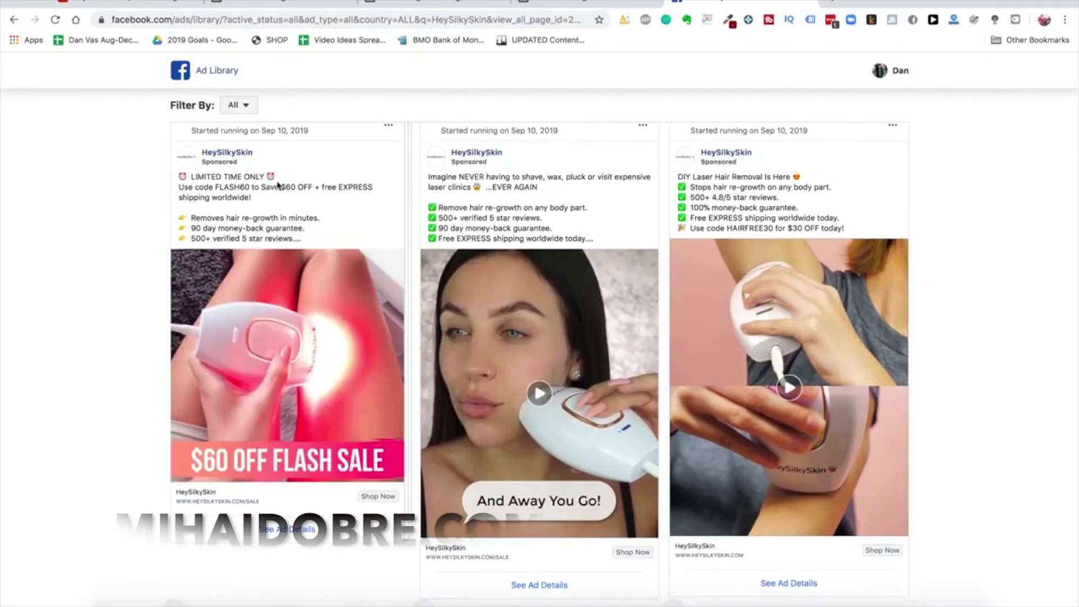
{"action": "mouse_move", "coordinate": [191, 467]}
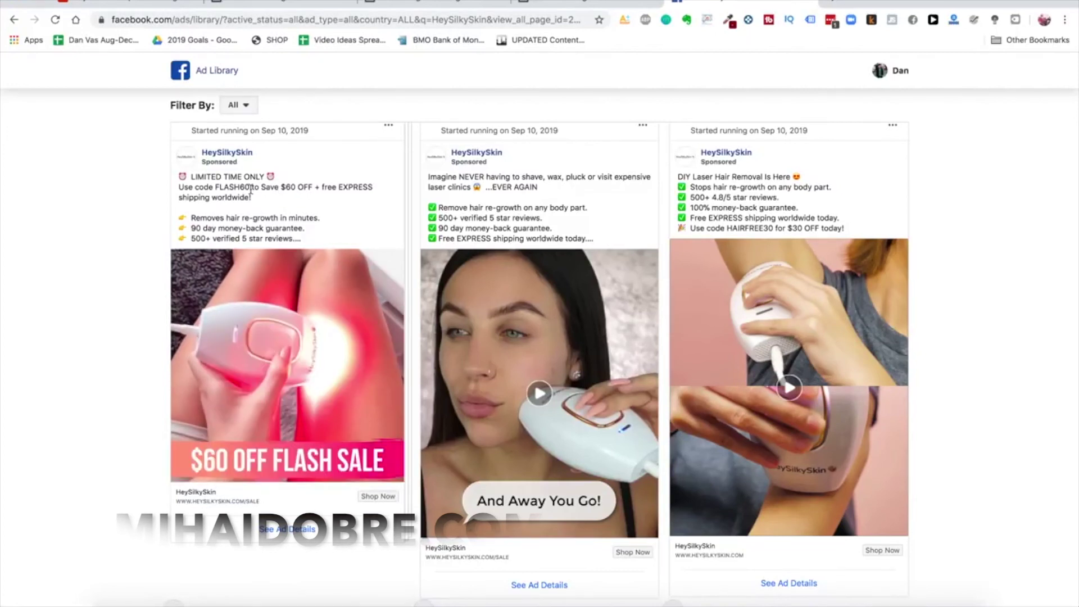
{"action": "scroll", "coordinate": [548, 363], "scroll_direction": "down", "scroll_amount": 1}
{"action": "left_click", "coordinate": [526, 350]}
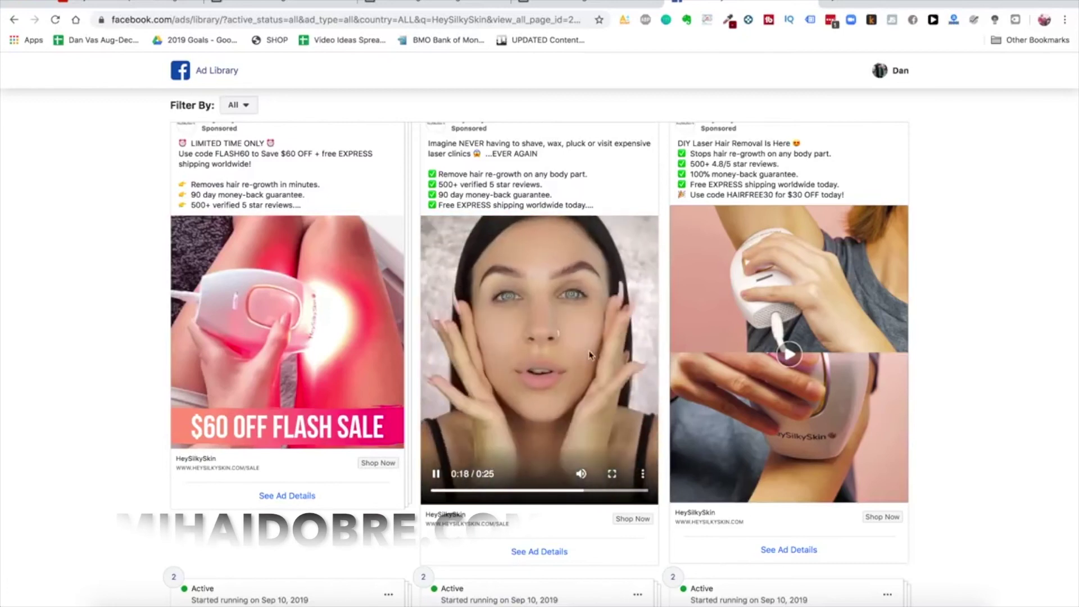
{"action": "scroll", "coordinate": [587, 354], "scroll_direction": "down", "scroll_amount": 1}
{"action": "scroll", "coordinate": [590, 355], "scroll_direction": "up", "scroll_amount": 2}
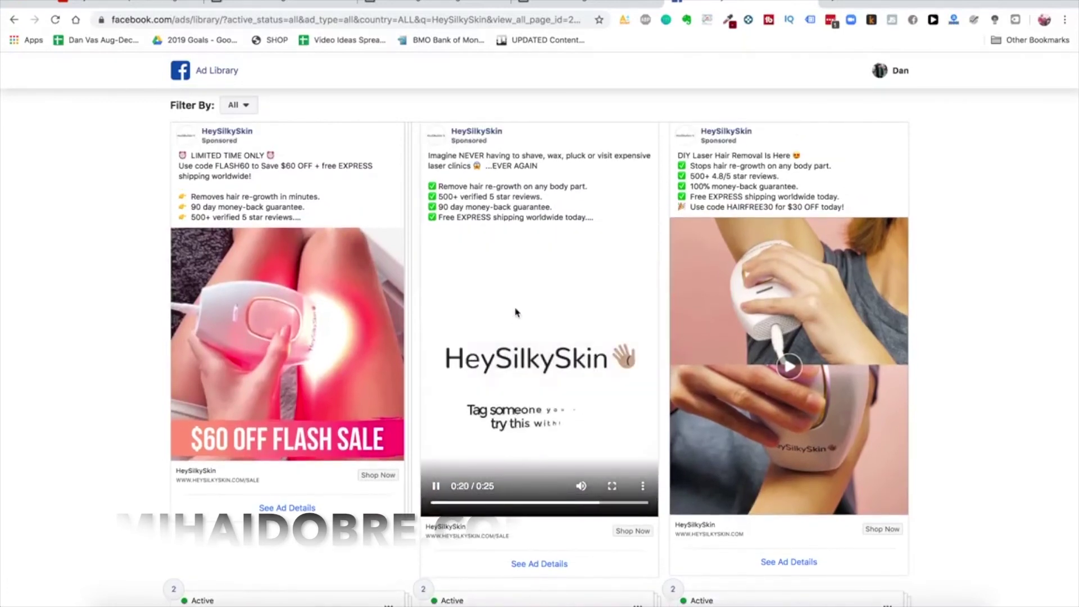
{"action": "scroll", "coordinate": [518, 330], "scroll_direction": "down", "scroll_amount": 1}
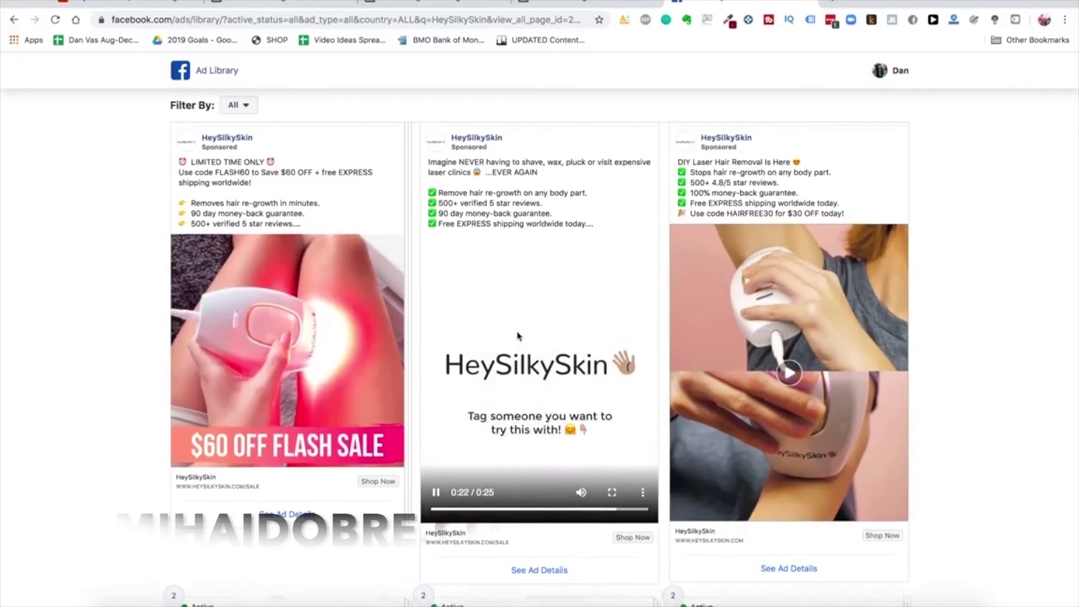
{"action": "scroll", "coordinate": [518, 335], "scroll_direction": "down", "scroll_amount": 3}
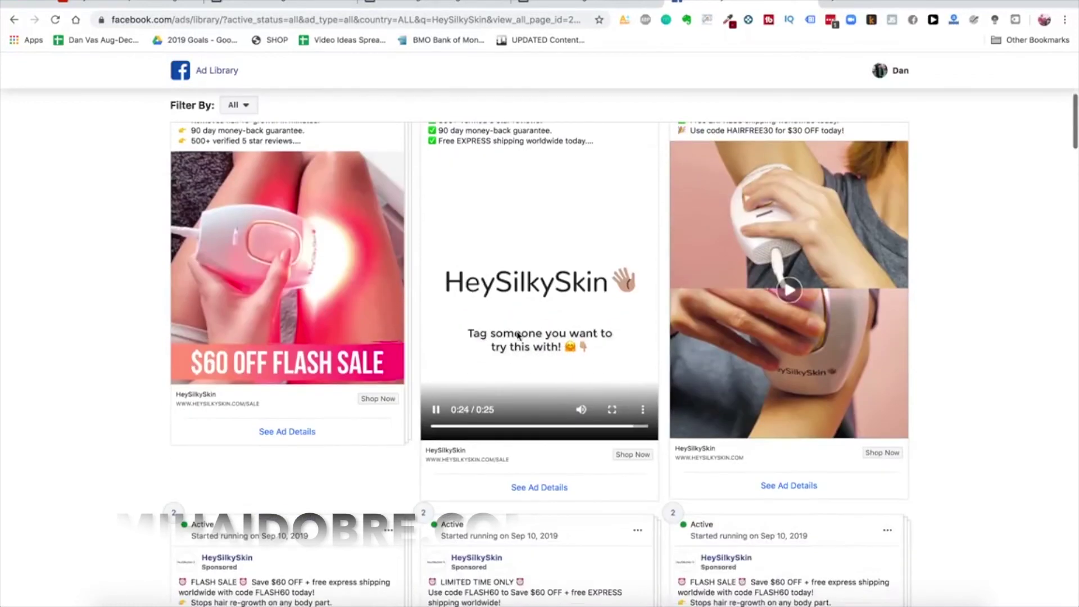
{"action": "scroll", "coordinate": [517, 335], "scroll_direction": "up", "scroll_amount": 5}
{"action": "scroll", "coordinate": [518, 335], "scroll_direction": "down", "scroll_amount": 3}
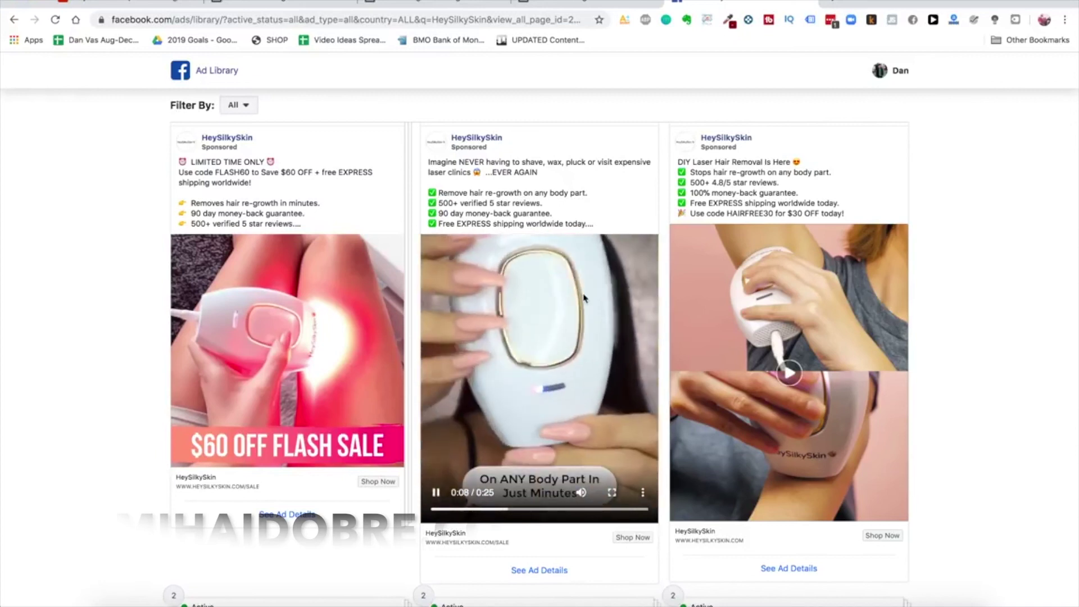
{"action": "scroll", "coordinate": [610, 369], "scroll_direction": "down", "scroll_amount": 10}
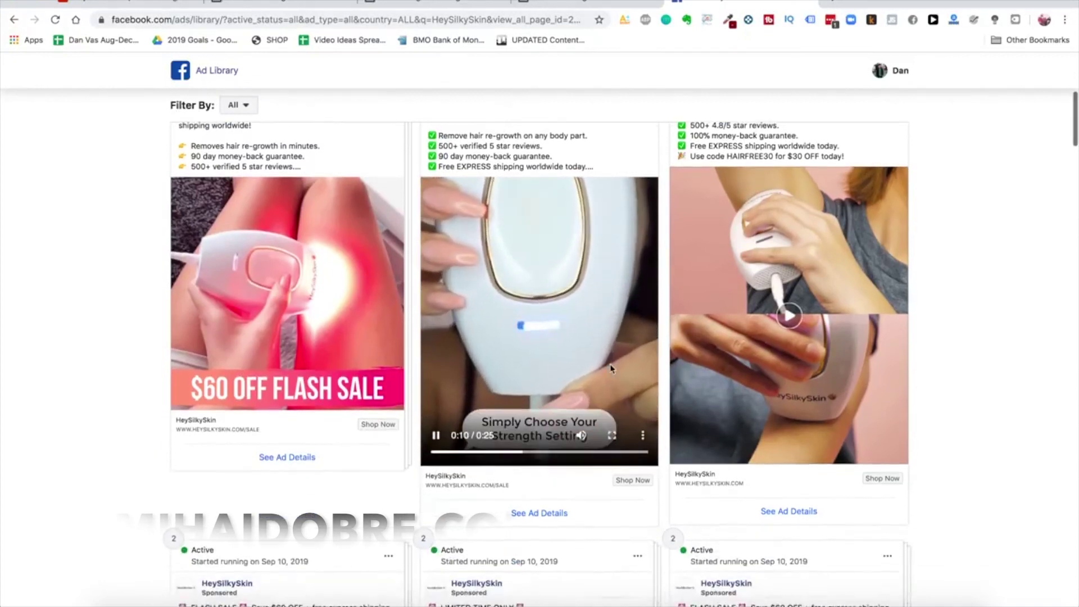
{"action": "scroll", "coordinate": [611, 369], "scroll_direction": "down", "scroll_amount": 8}
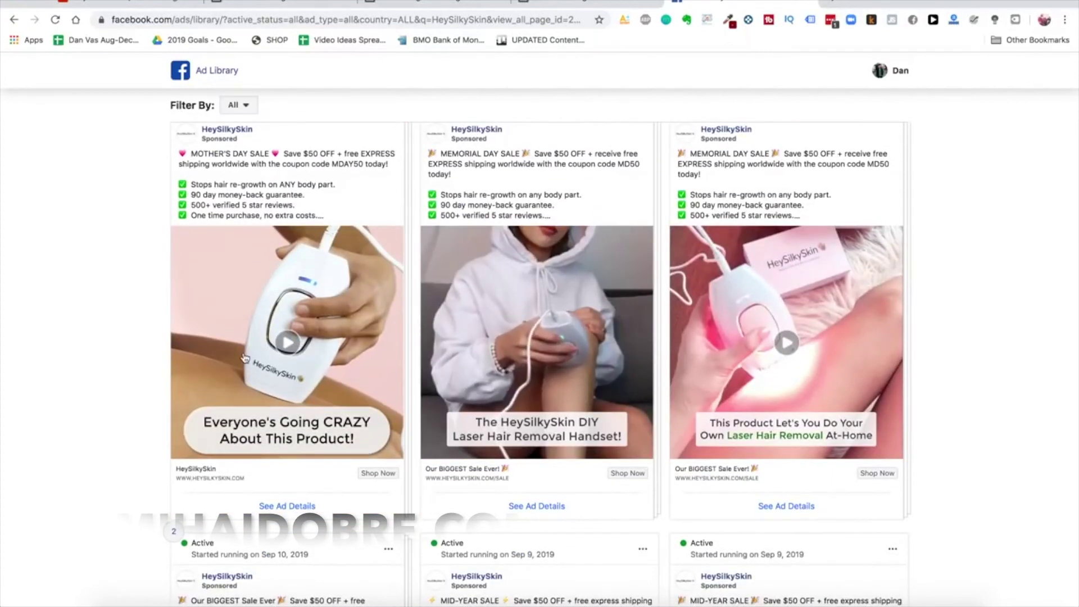
{"action": "left_click", "coordinate": [287, 343]}
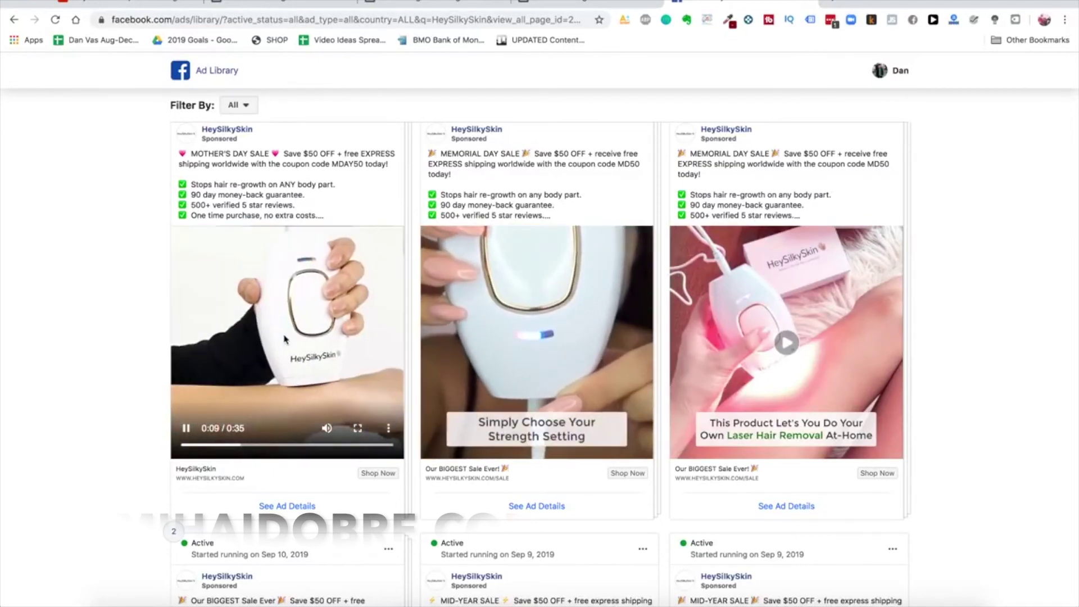
{"action": "scroll", "coordinate": [200, 335], "scroll_direction": "up", "scroll_amount": 1}
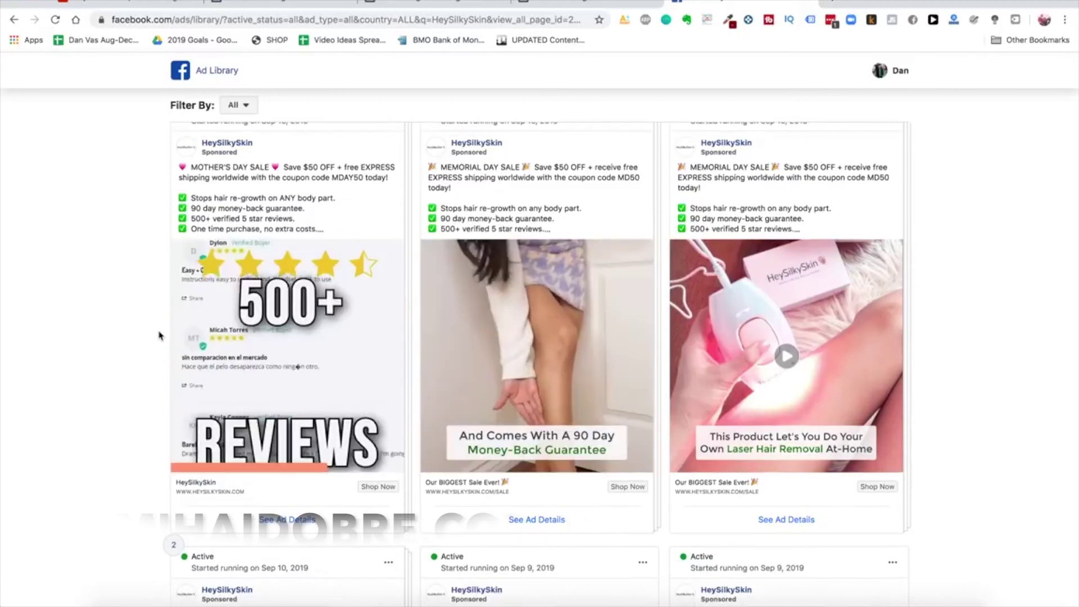
{"action": "scroll", "coordinate": [200, 335], "scroll_direction": "up", "scroll_amount": 20}
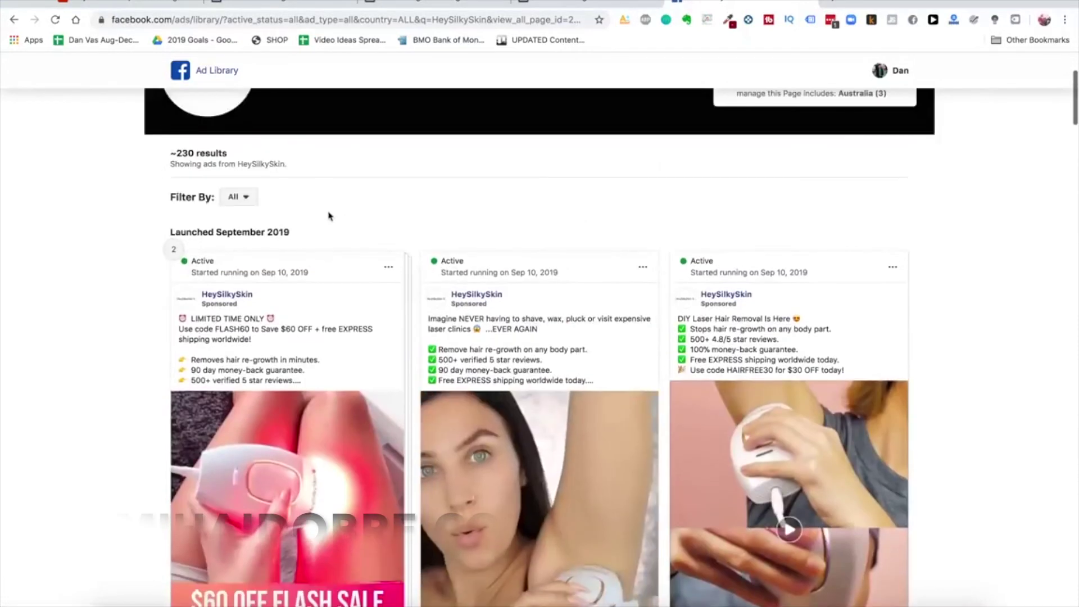
{"action": "scroll", "coordinate": [431, 218], "scroll_direction": "up", "scroll_amount": 5}
{"action": "scroll", "coordinate": [390, 103], "scroll_direction": "up", "scroll_amount": 1}
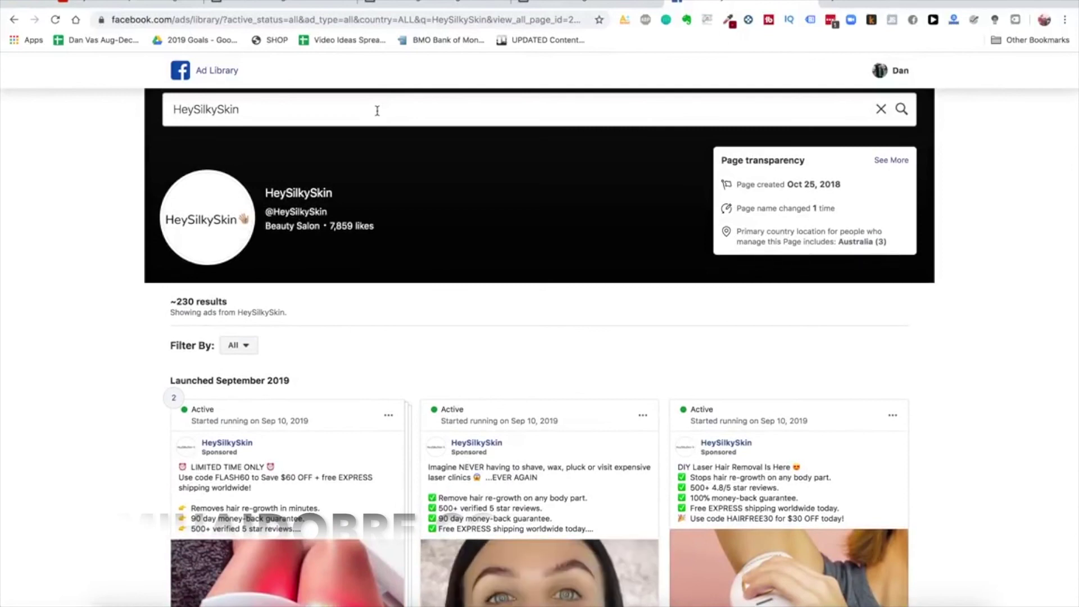
Search 'jawline me', open JawlineMe's ads, and preview the back-in-stock video ad
{"action": "left_click", "coordinate": [377, 111]}
{"action": "key", "text": "ctrl+a"}
{"action": "type", "text": "jawline me"}
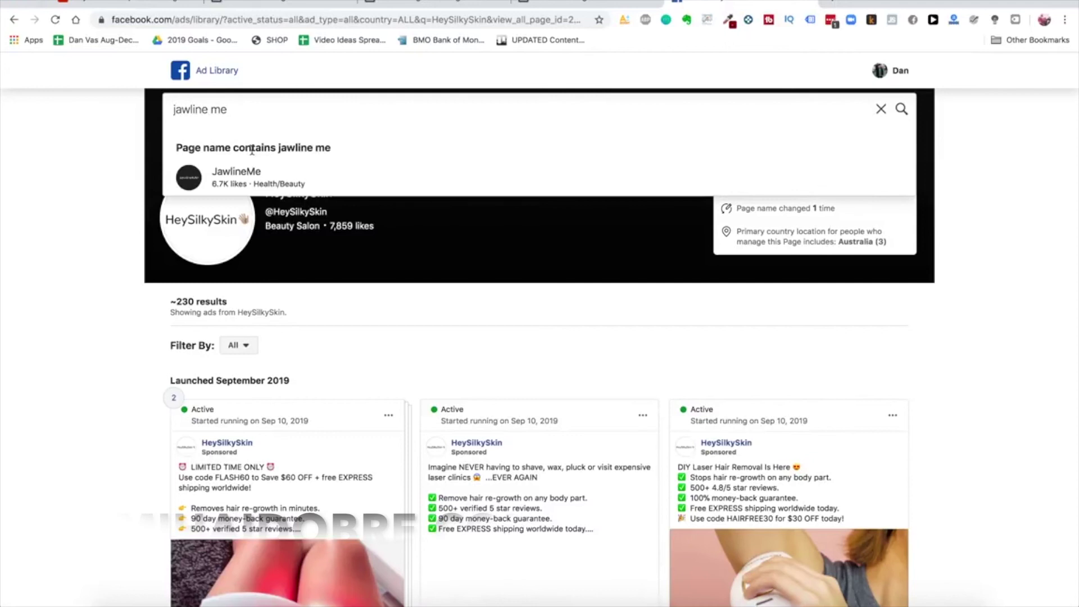
{"action": "left_click", "coordinate": [244, 176]}
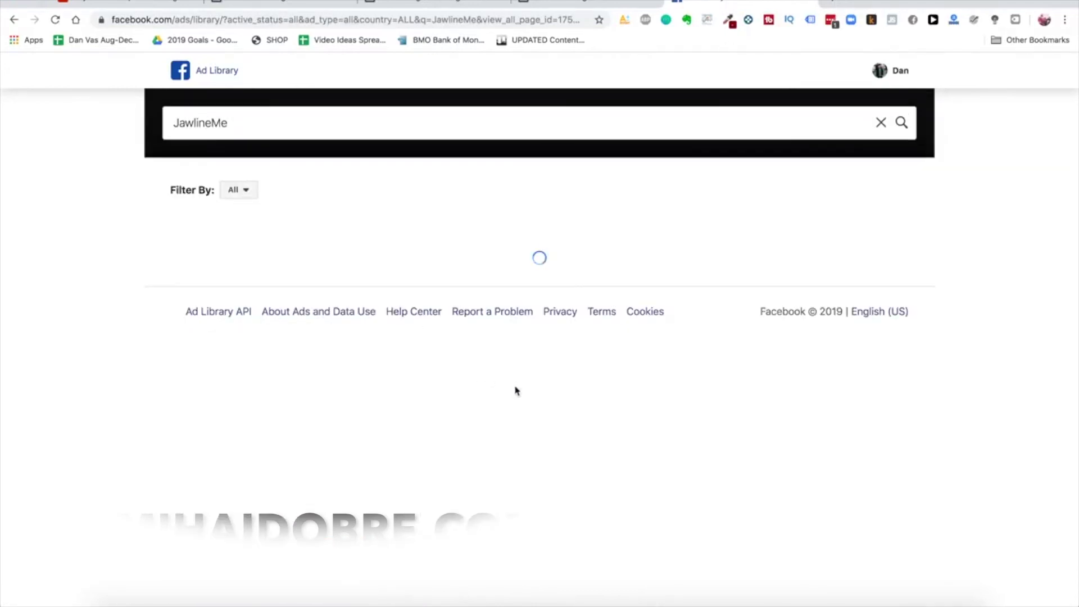
{"action": "scroll", "coordinate": [519, 404], "scroll_direction": "down", "scroll_amount": 4}
{"action": "scroll", "coordinate": [553, 331], "scroll_direction": "up", "scroll_amount": 1}
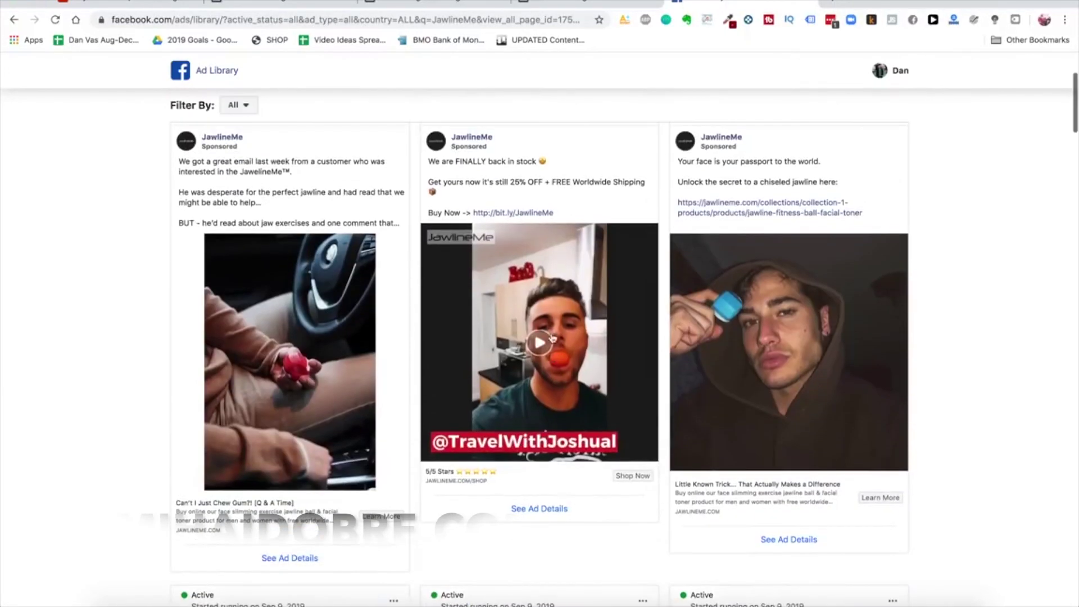
{"action": "left_click", "coordinate": [543, 356]}
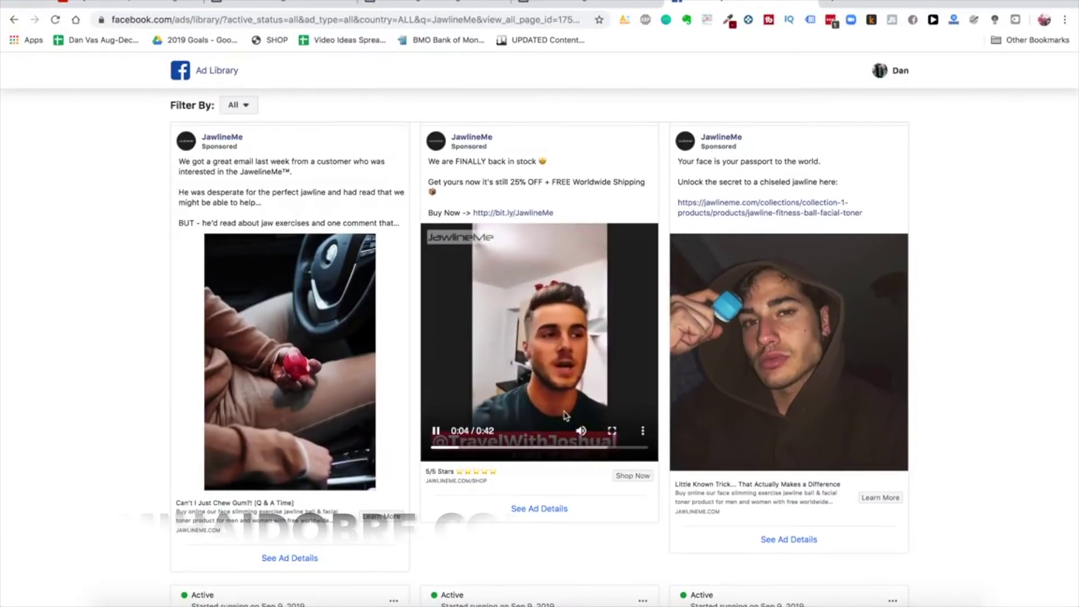
{"action": "left_click", "coordinate": [483, 263]}
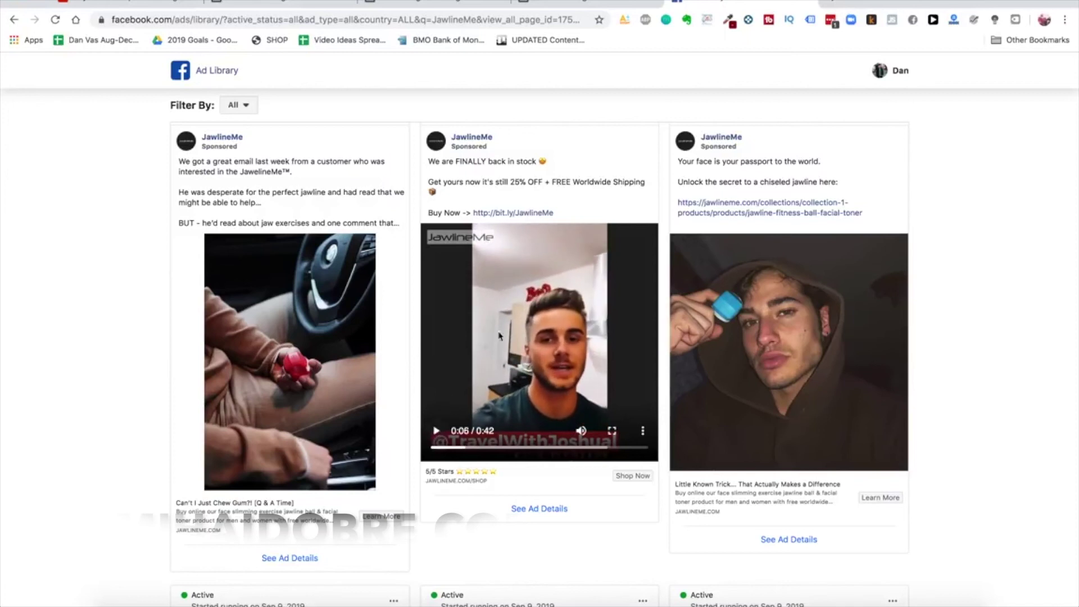
Scroll through JawlineMe's ads and play the middle video ad
{"action": "scroll", "coordinate": [292, 373], "scroll_direction": "down", "scroll_amount": 2}
{"action": "scroll", "coordinate": [308, 418], "scroll_direction": "down", "scroll_amount": 1}
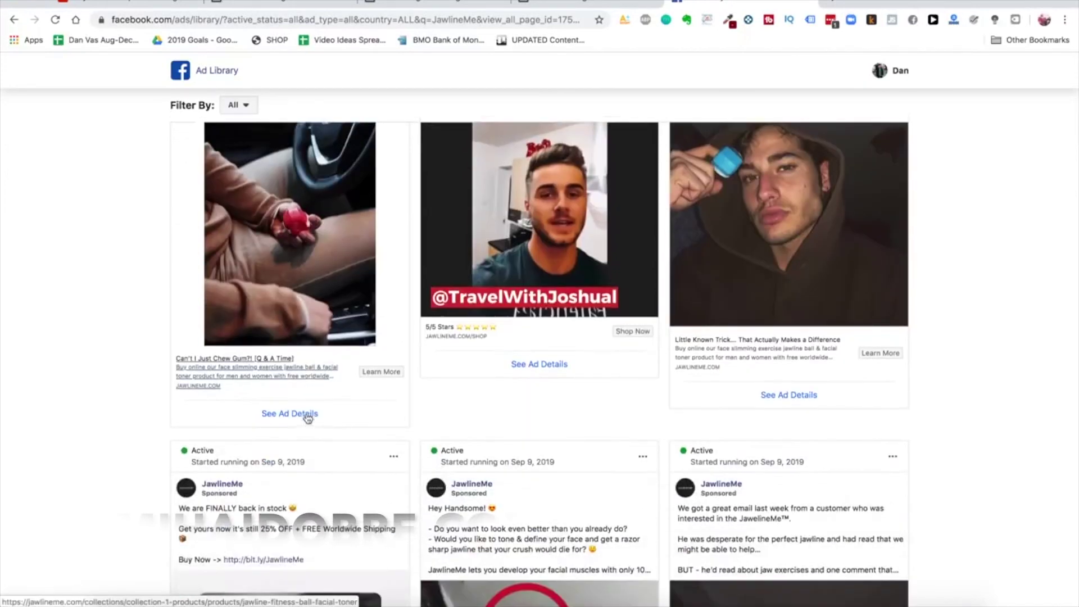
{"action": "scroll", "coordinate": [308, 417], "scroll_direction": "down", "scroll_amount": 7}
{"action": "scroll", "coordinate": [767, 387], "scroll_direction": "down", "scroll_amount": 6}
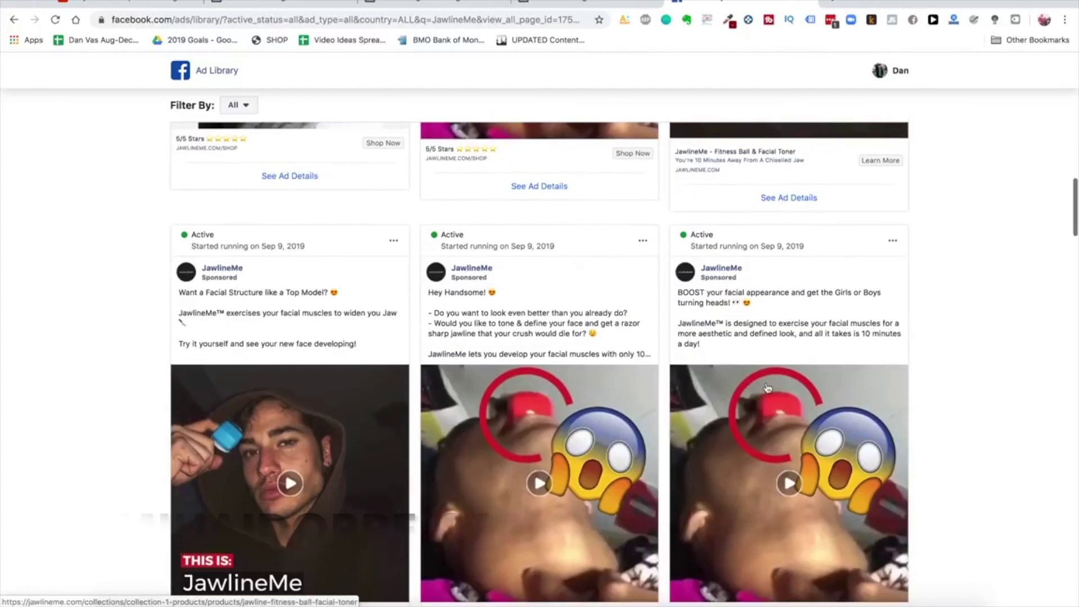
{"action": "scroll", "coordinate": [767, 387], "scroll_direction": "down", "scroll_amount": 4}
{"action": "scroll", "coordinate": [637, 341], "scroll_direction": "up", "scroll_amount": 2}
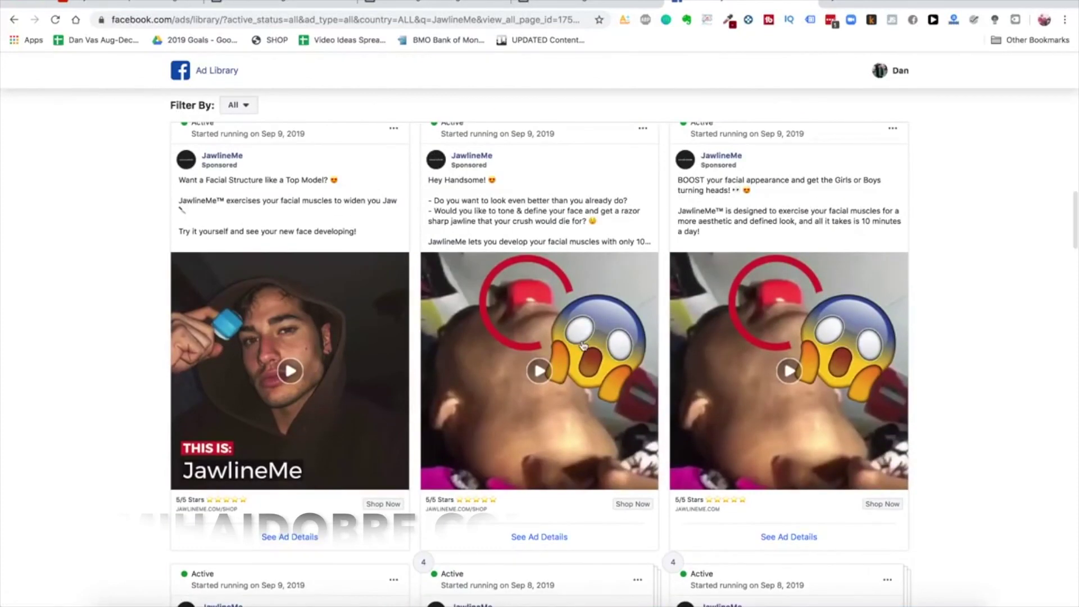
{"action": "left_click", "coordinate": [583, 345]}
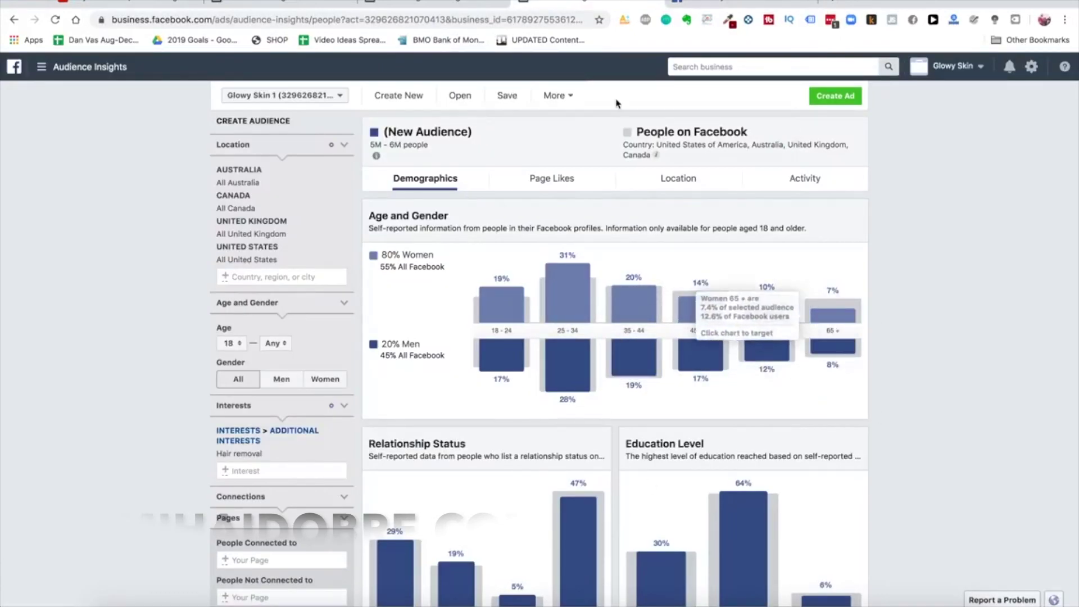
In Ads Manager, start a new campaign with the Engagement objective
{"action": "key", "text": "super+2"}
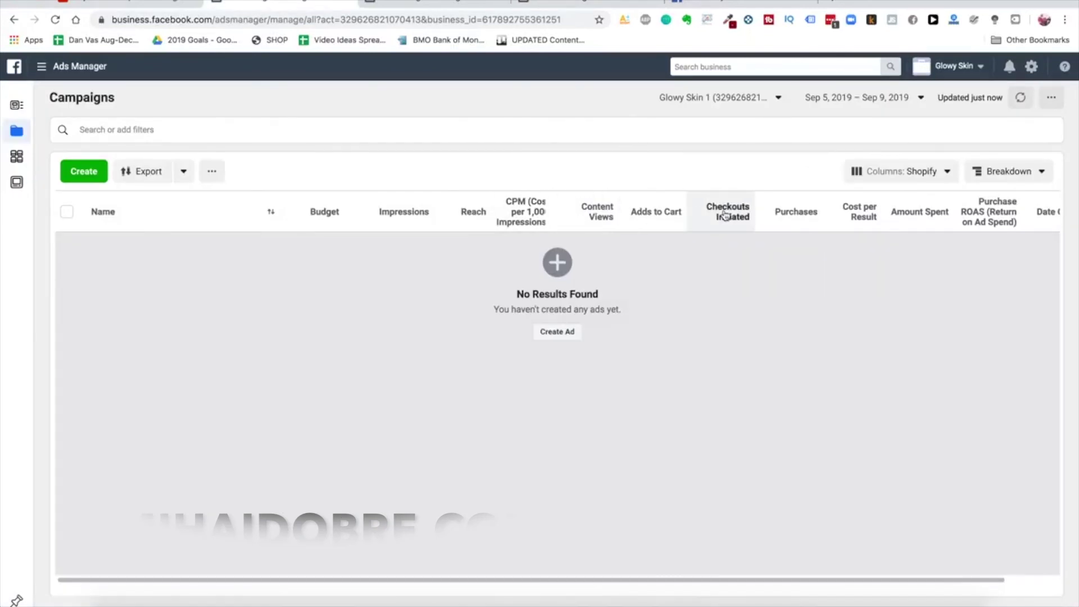
{"action": "scroll", "coordinate": [719, 216], "scroll_direction": "right", "scroll_amount": 2}
{"action": "mouse_move", "coordinate": [750, 213]}
{"action": "scroll", "coordinate": [719, 281], "scroll_direction": "left", "scroll_amount": 2}
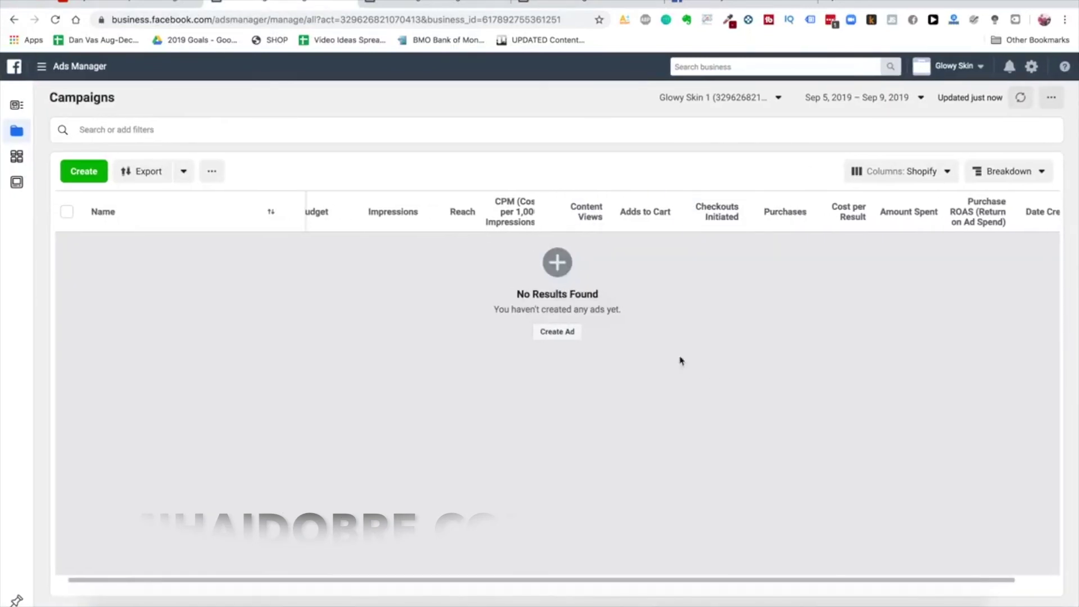
{"action": "left_click", "coordinate": [563, 330]}
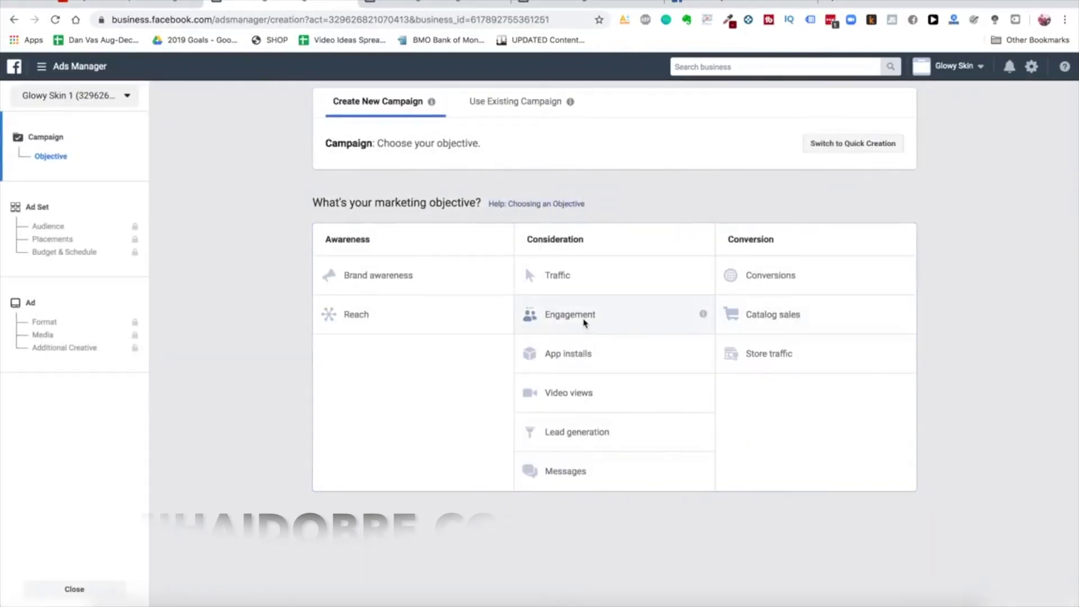
{"action": "left_click", "coordinate": [584, 321]}
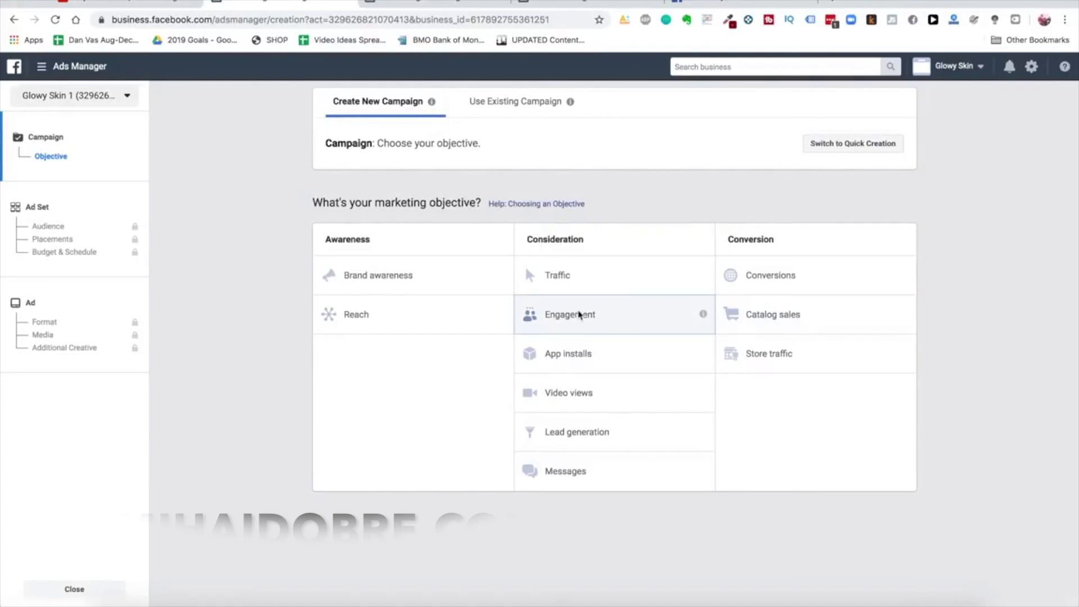
{"action": "scroll", "coordinate": [611, 429], "scroll_direction": "down", "scroll_amount": 2}
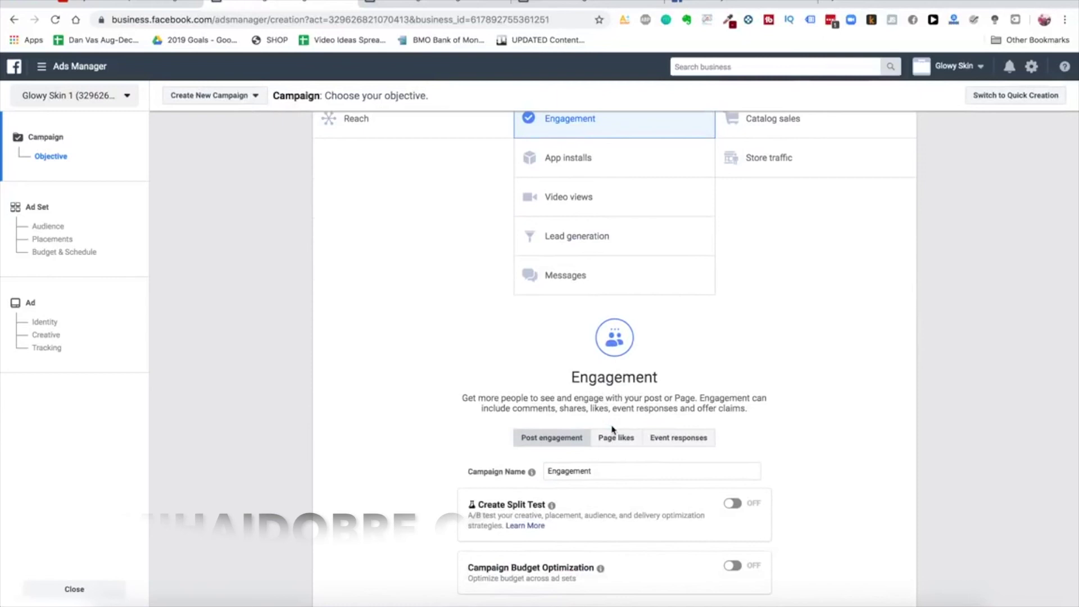
{"action": "scroll", "coordinate": [674, 404], "scroll_direction": "up", "scroll_amount": 1}
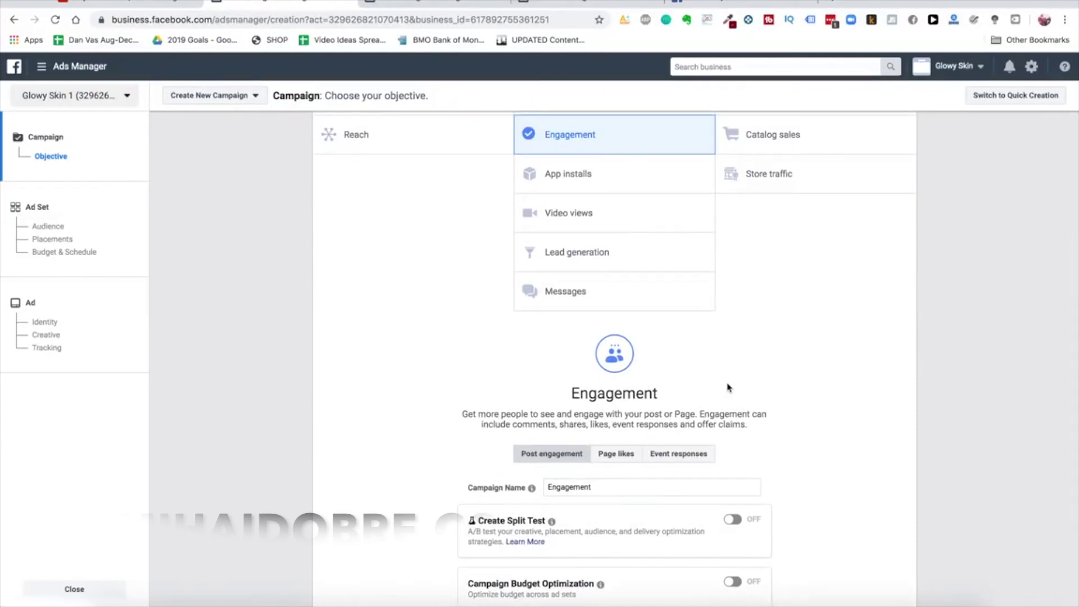
{"action": "scroll", "coordinate": [728, 387], "scroll_direction": "down", "scroll_amount": 1}
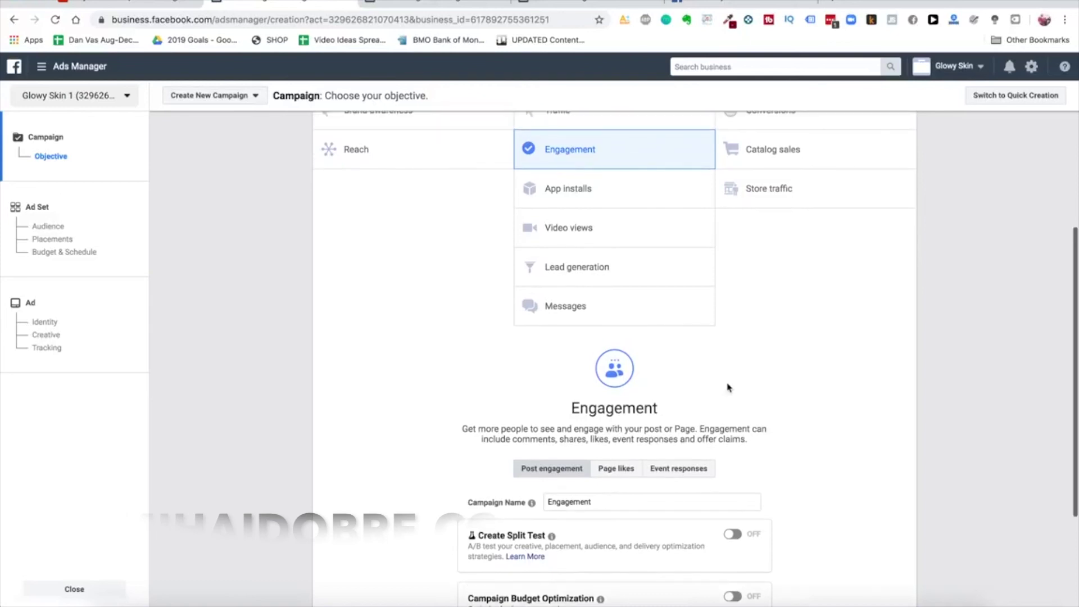
{"action": "scroll", "coordinate": [428, 173], "scroll_direction": "up", "scroll_amount": 3}
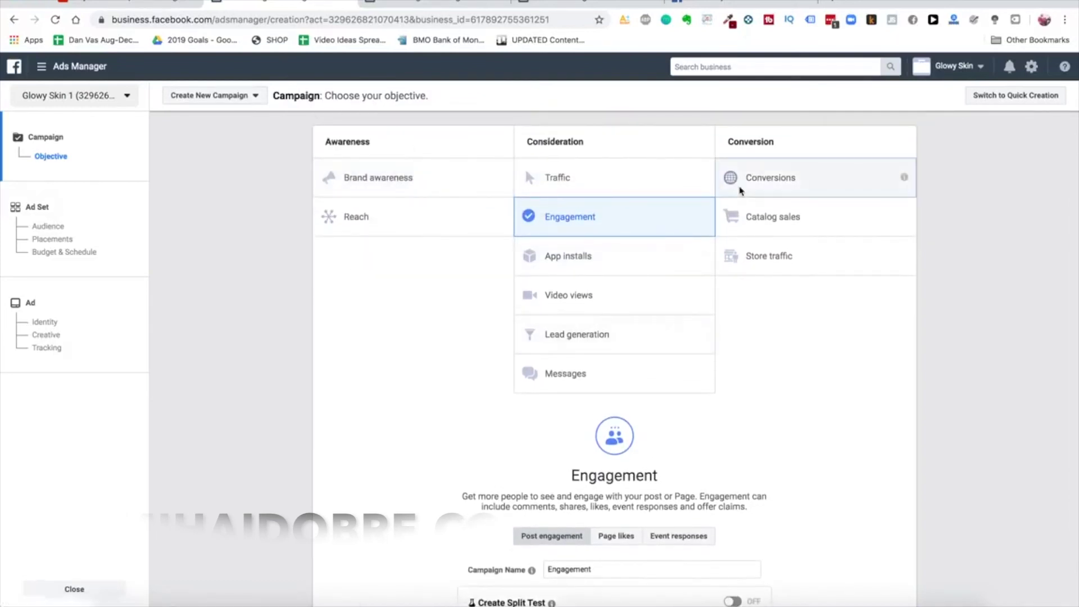
Try Conversions, revert to Engagement, and name the campaign PPE_GS_BROAD
{"action": "left_click", "coordinate": [739, 185]}
{"action": "scroll", "coordinate": [747, 196], "scroll_direction": "down", "scroll_amount": 3}
{"action": "scroll", "coordinate": [747, 213], "scroll_direction": "up", "scroll_amount": 3}
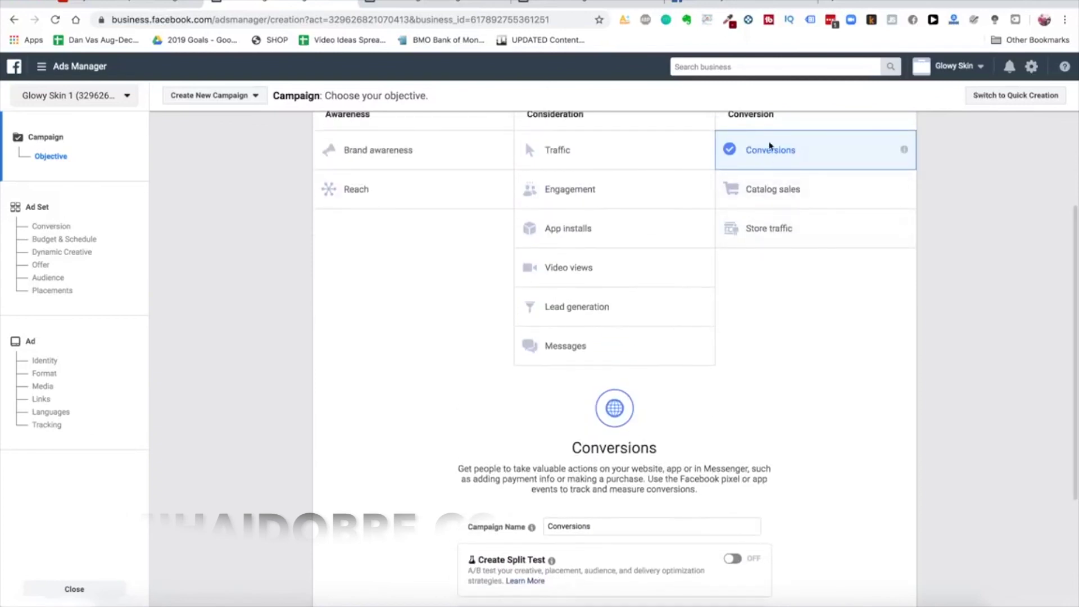
{"action": "scroll", "coordinate": [622, 284], "scroll_direction": "up", "scroll_amount": 1}
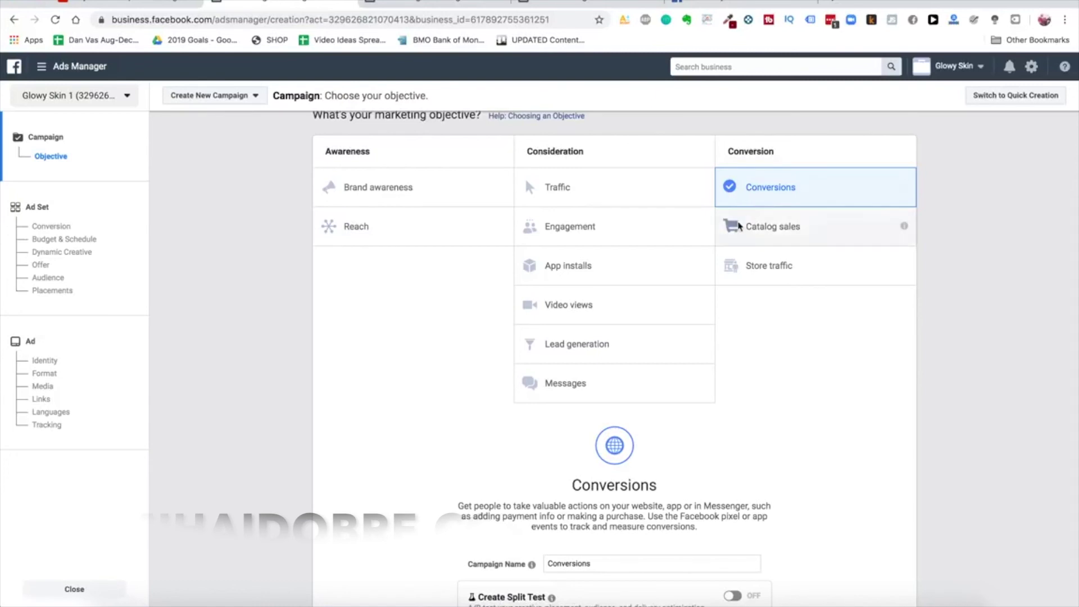
{"action": "scroll", "coordinate": [899, 211], "scroll_direction": "up", "scroll_amount": 1}
{"action": "scroll", "coordinate": [691, 230], "scroll_direction": "down", "scroll_amount": 3}
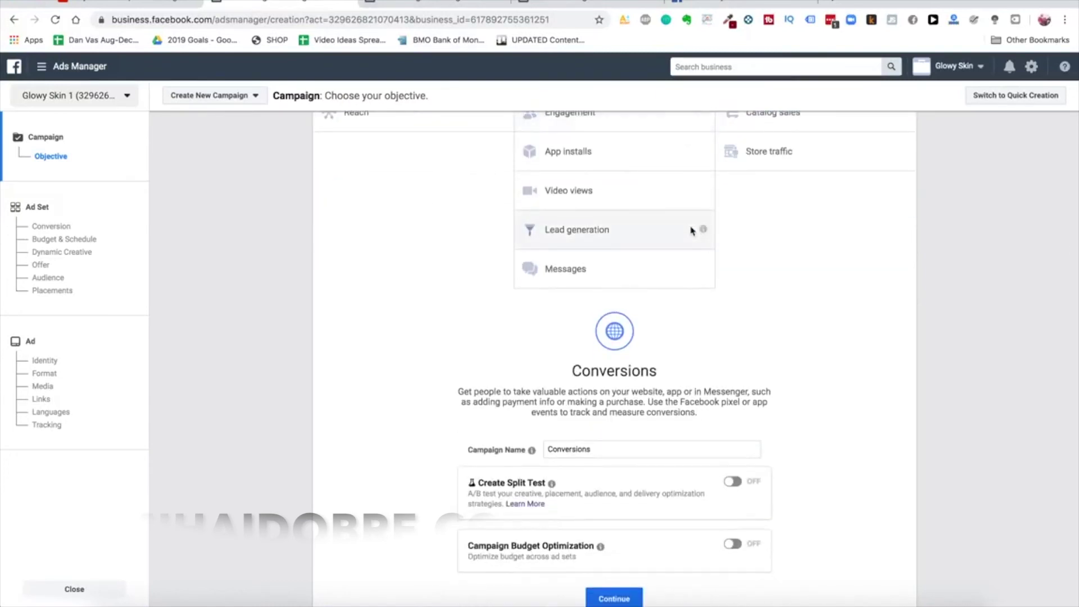
{"action": "scroll", "coordinate": [691, 230], "scroll_direction": "up", "scroll_amount": 2}
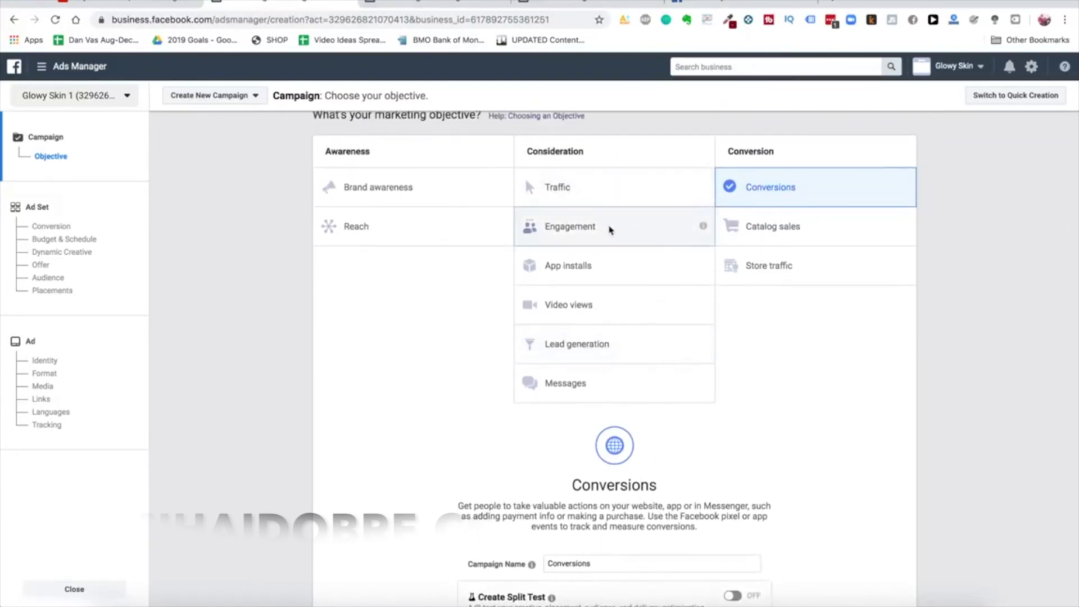
{"action": "left_click", "coordinate": [609, 228]}
{"action": "scroll", "coordinate": [609, 228], "scroll_direction": "down", "scroll_amount": 3}
{"action": "double_click", "coordinate": [618, 408]}
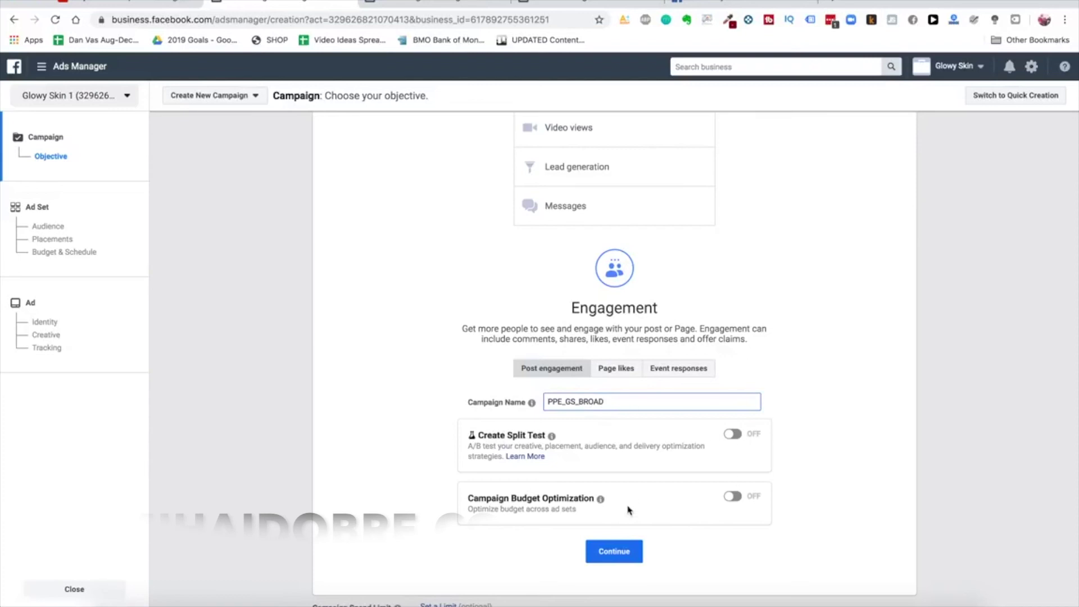
{"action": "left_click", "coordinate": [617, 559]}
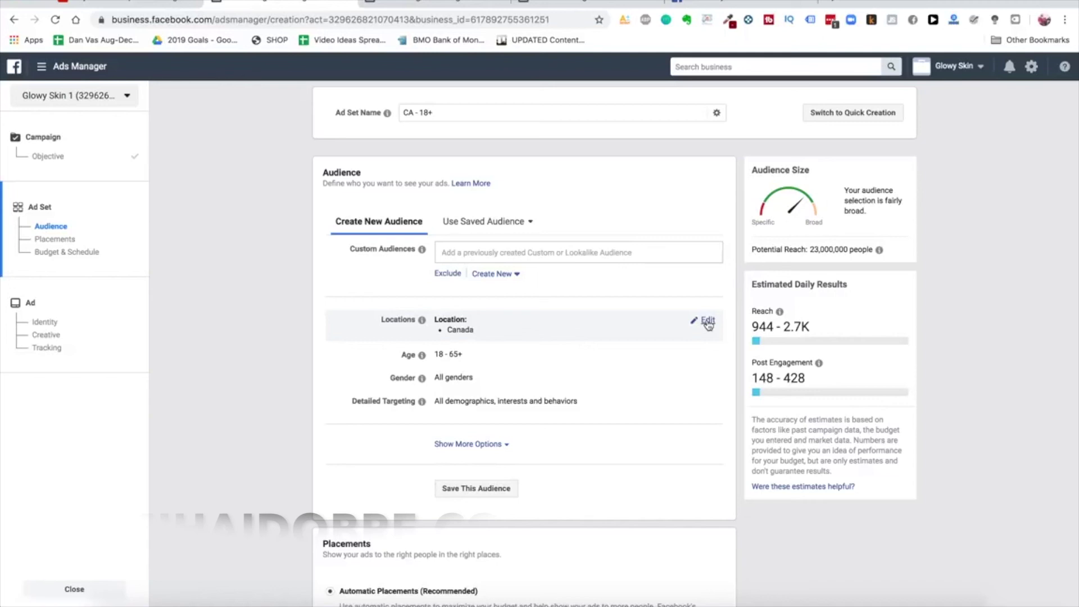
Edit the ad set locations and remove Canada
{"action": "scroll", "coordinate": [549, 401], "scroll_direction": "down", "scroll_amount": 1}
{"action": "scroll", "coordinate": [549, 401], "scroll_direction": "up", "scroll_amount": 1}
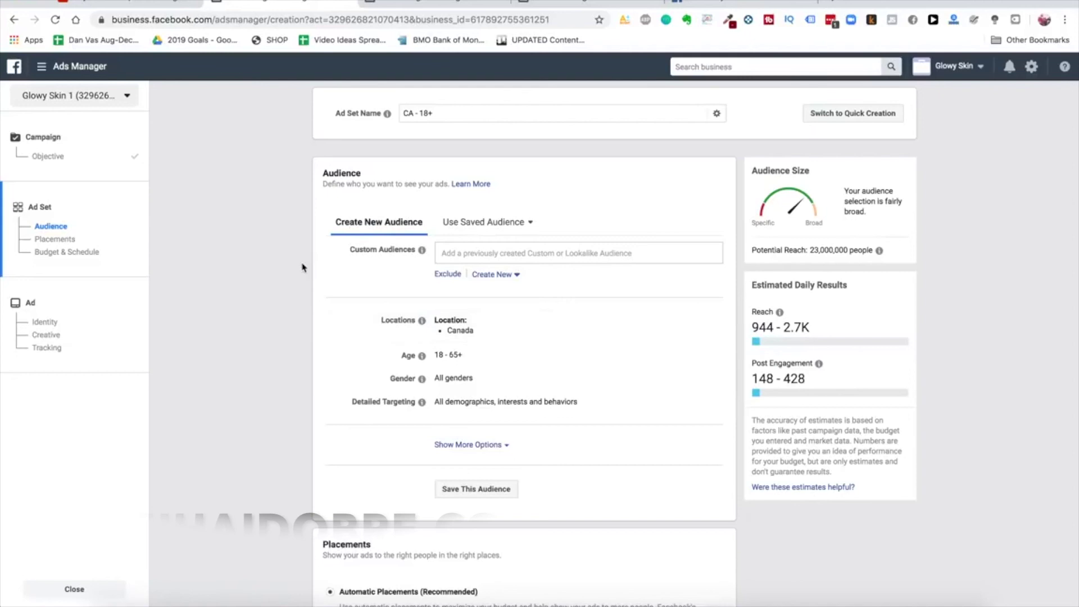
{"action": "scroll", "coordinate": [265, 307], "scroll_direction": "down", "scroll_amount": 2}
{"action": "scroll", "coordinate": [265, 308], "scroll_direction": "up", "scroll_amount": 2}
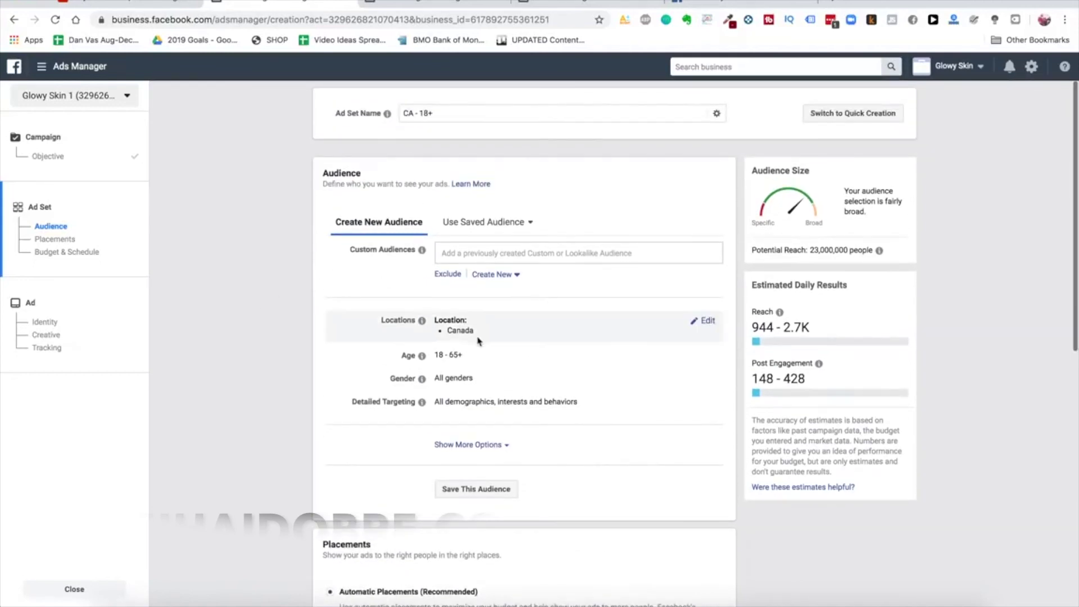
{"action": "left_click", "coordinate": [707, 320]}
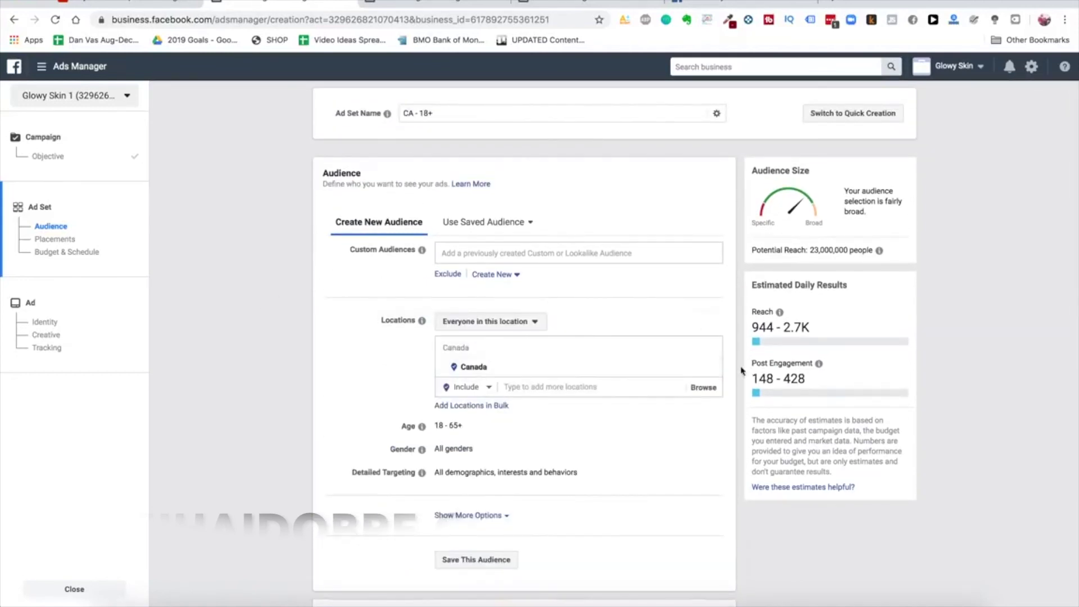
{"action": "left_click", "coordinate": [711, 369]}
Add United States, Canada, Australia and United Kingdom as target locations
{"action": "left_click", "coordinate": [559, 408]}
{"action": "type", "text": "united states"}
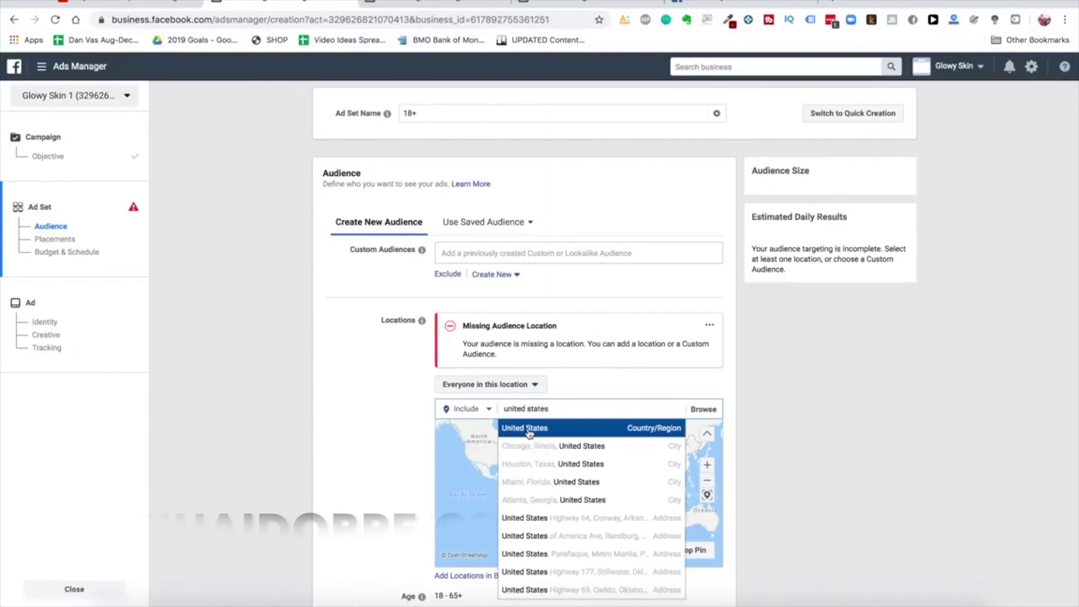
{"action": "left_click", "coordinate": [525, 432]}
{"action": "type", "text": "canada"}
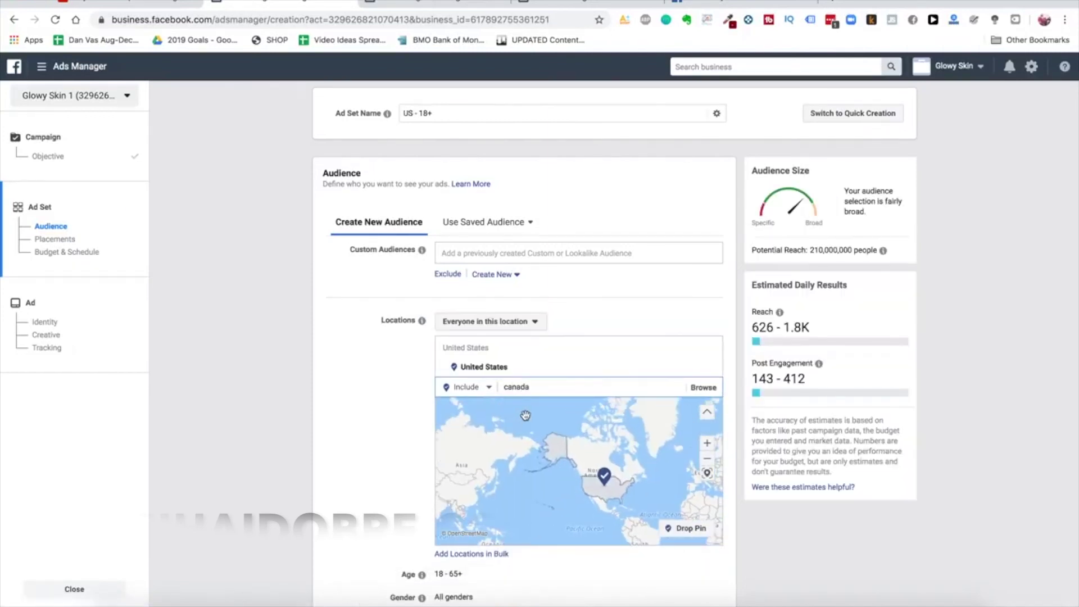
{"action": "left_click", "coordinate": [529, 409]}
{"action": "type", "text": "australia"}
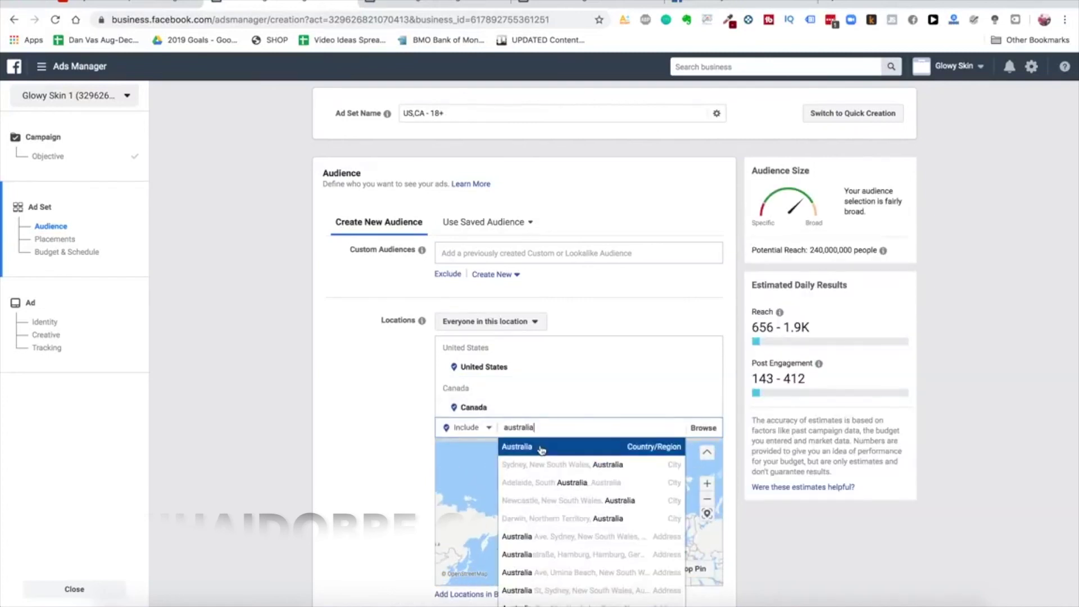
{"action": "left_click", "coordinate": [539, 448]}
{"action": "type", "text": "united k"}
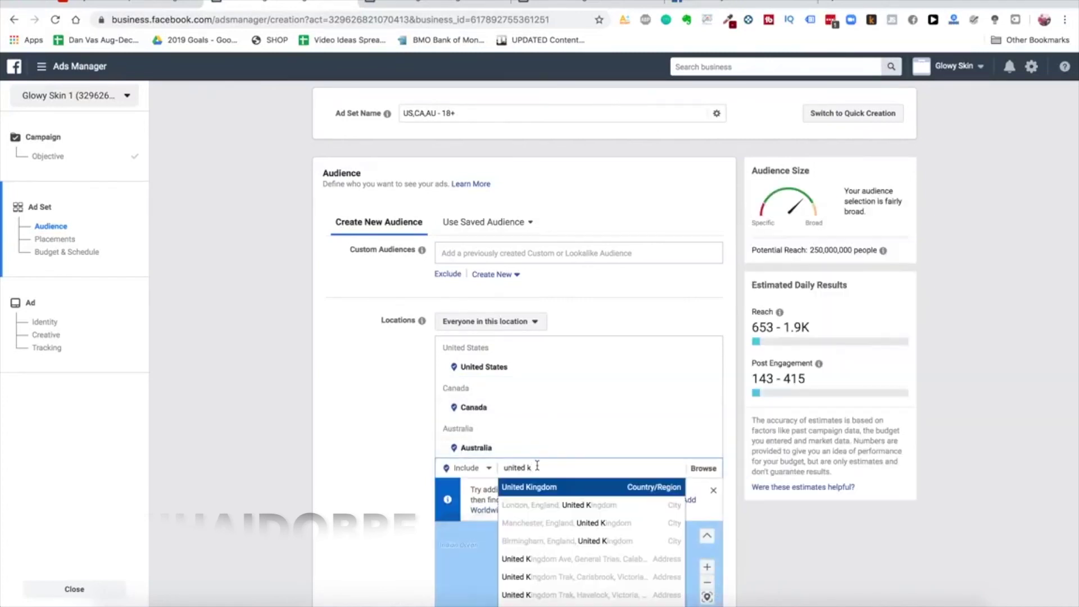
{"action": "left_click", "coordinate": [538, 487]}
Restrict the location targeting to people who live in these locations
{"action": "scroll", "coordinate": [271, 344], "scroll_direction": "down", "scroll_amount": 4}
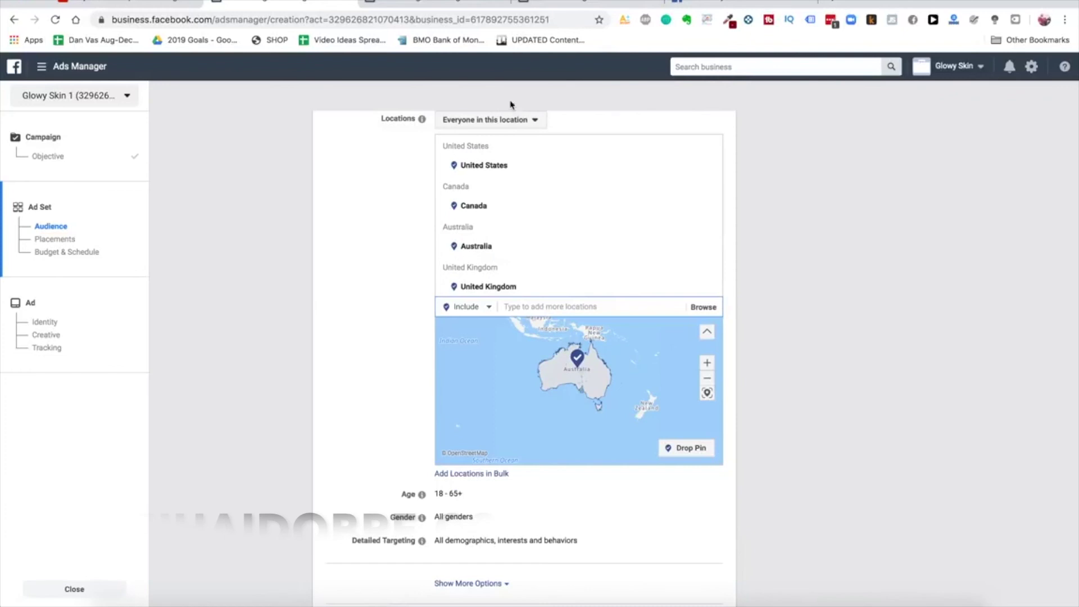
{"action": "left_click", "coordinate": [514, 121]}
{"action": "left_click", "coordinate": [509, 157]}
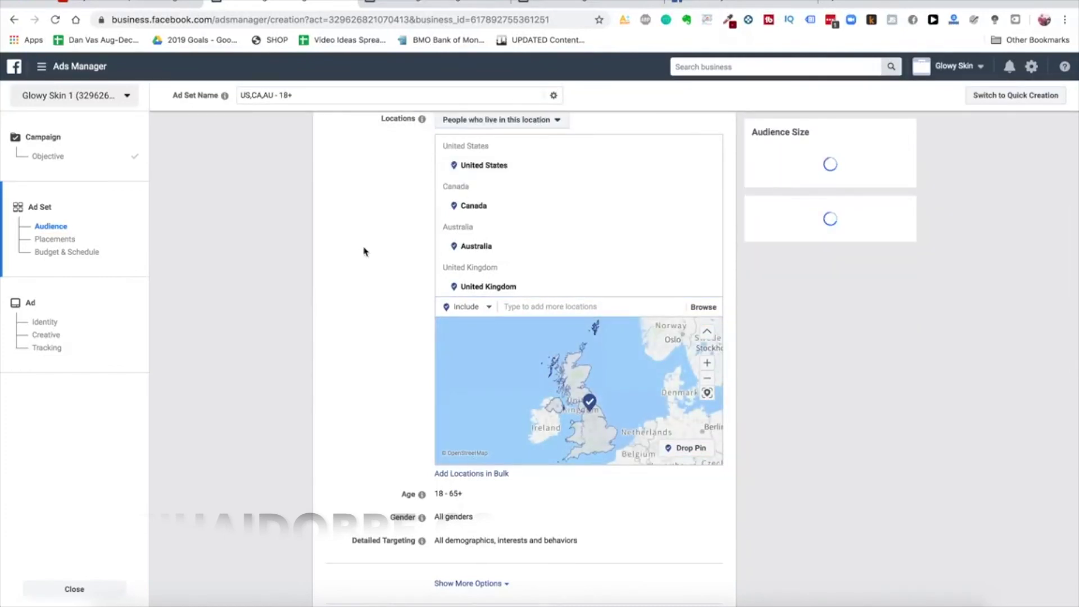
{"action": "scroll", "coordinate": [335, 366], "scroll_direction": "down", "scroll_amount": 3}
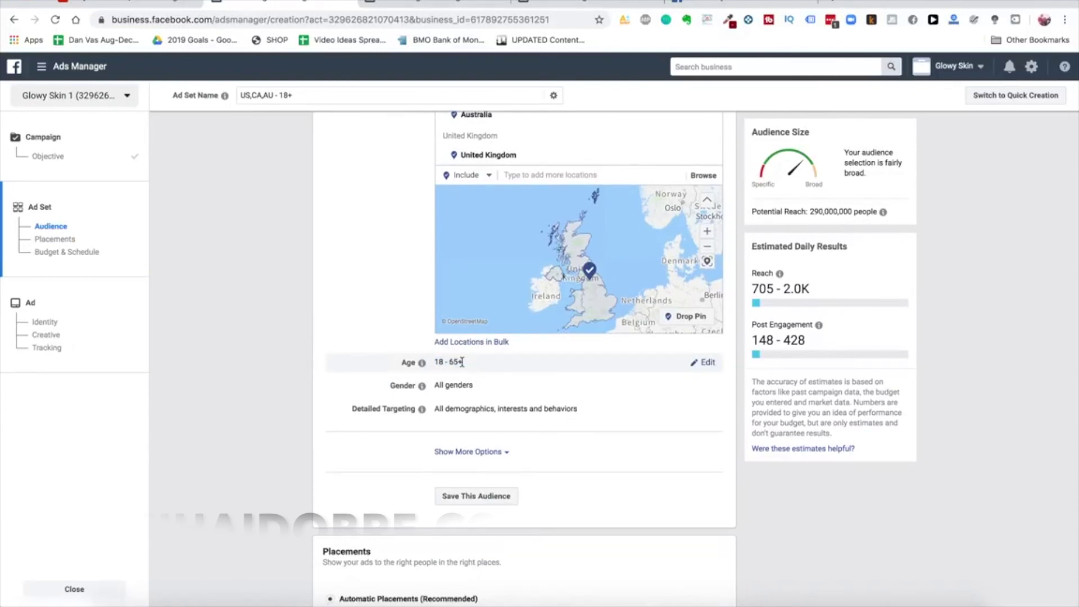
{"action": "scroll", "coordinate": [464, 385], "scroll_direction": "down", "scroll_amount": 2}
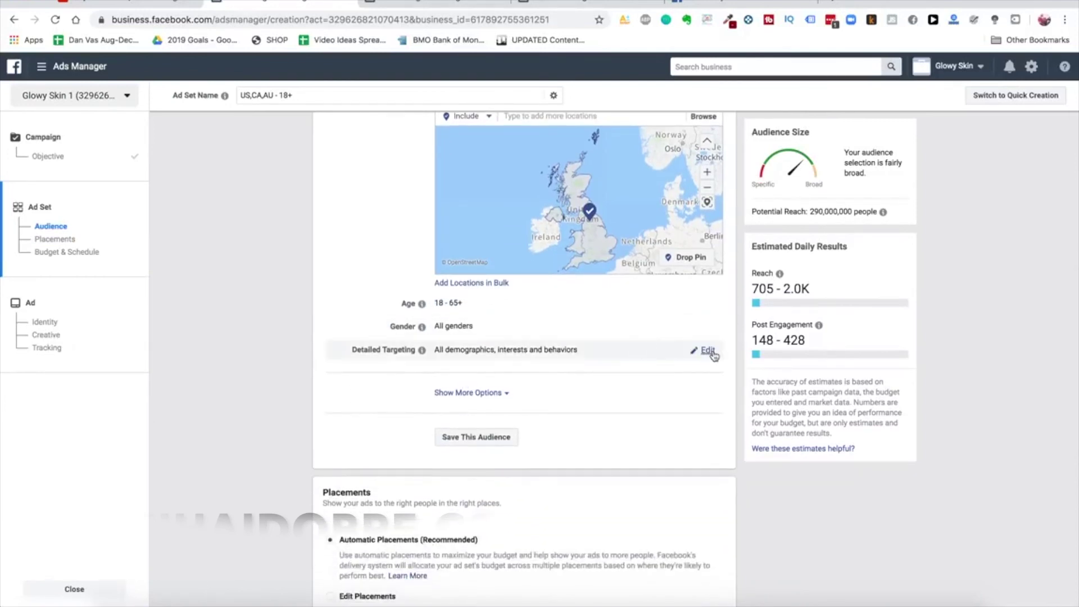
Target the ULTA Beauty interest, replacing the mistakenly added Ulta Beauty employer entry
{"action": "left_click", "coordinate": [711, 352]}
{"action": "left_click", "coordinate": [531, 373]}
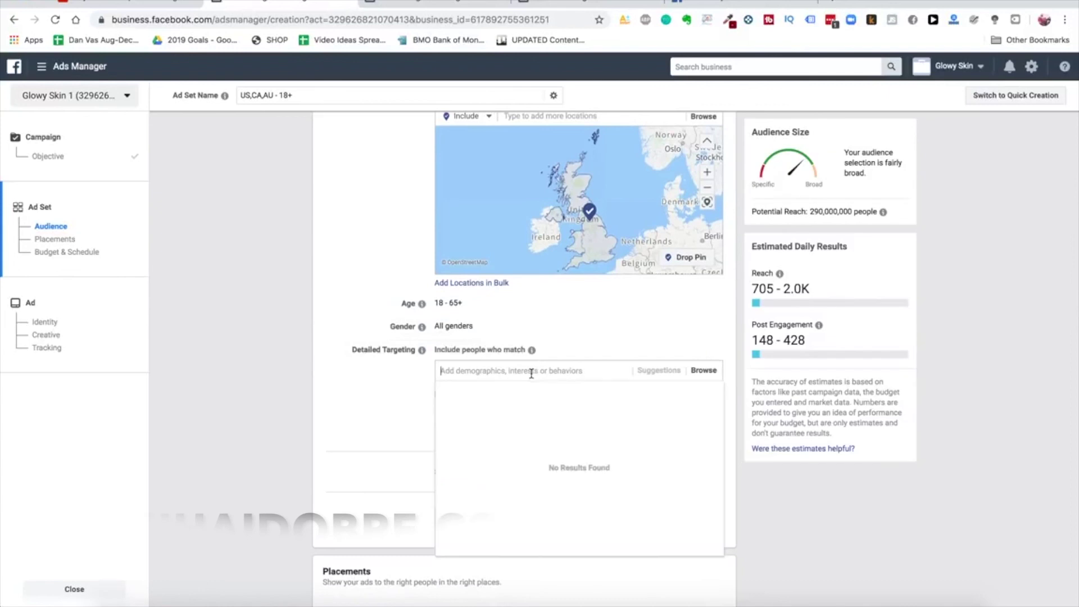
{"action": "left_click", "coordinate": [374, 396]}
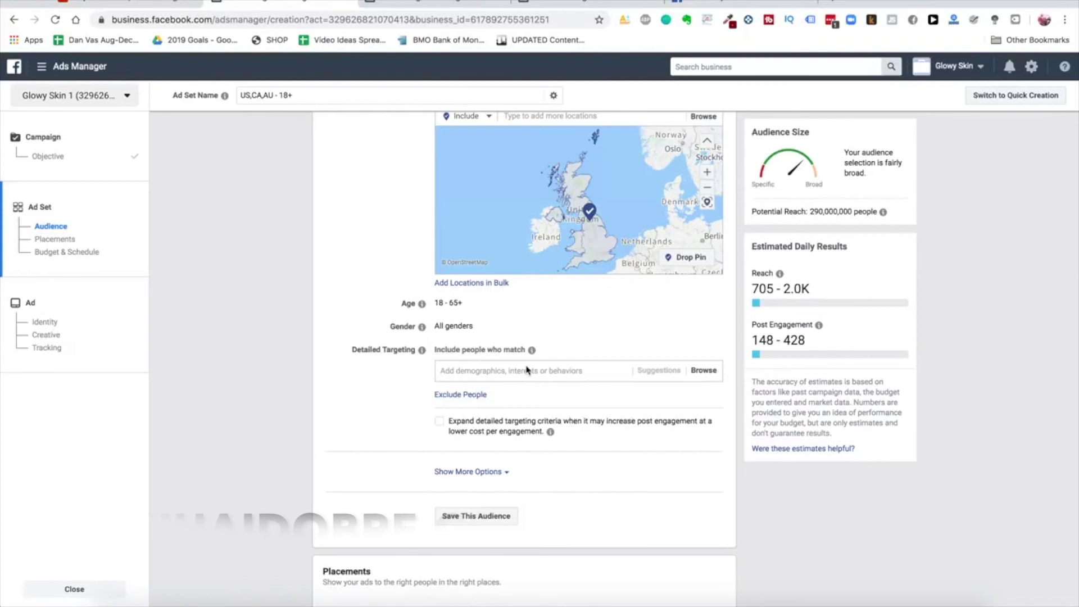
{"action": "scroll", "coordinate": [527, 369], "scroll_direction": "up", "scroll_amount": 1}
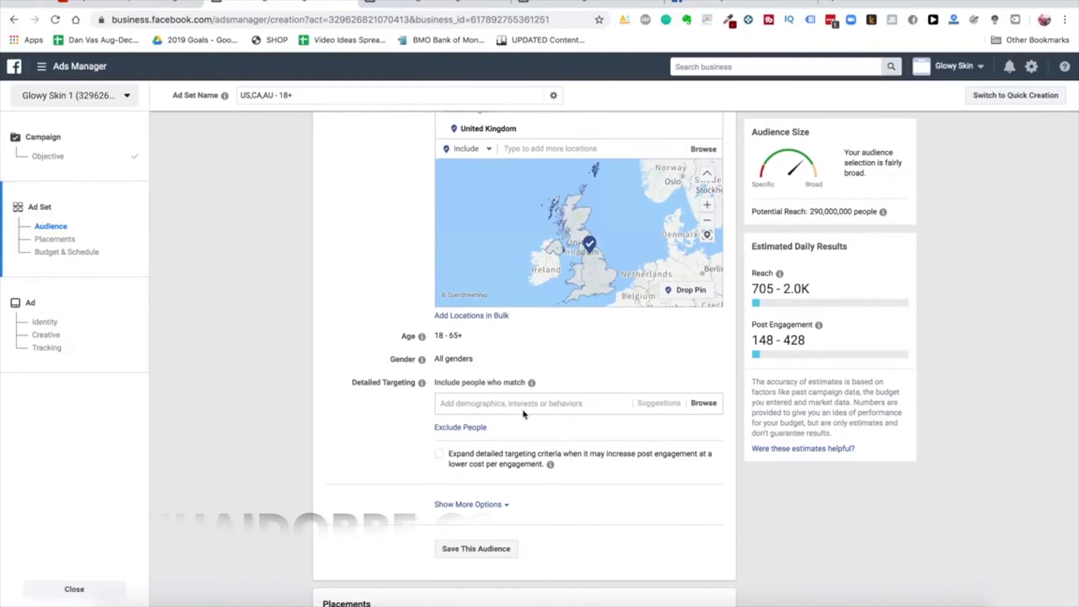
{"action": "scroll", "coordinate": [522, 414], "scroll_direction": "up", "scroll_amount": 1}
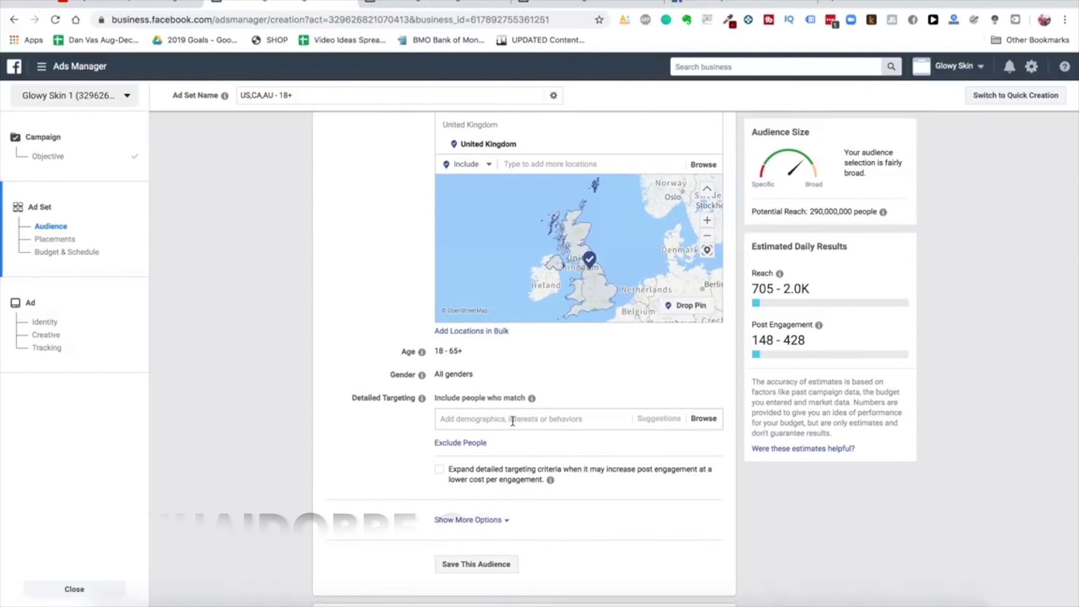
{"action": "left_click", "coordinate": [512, 421]}
{"action": "type", "text": "ul"}
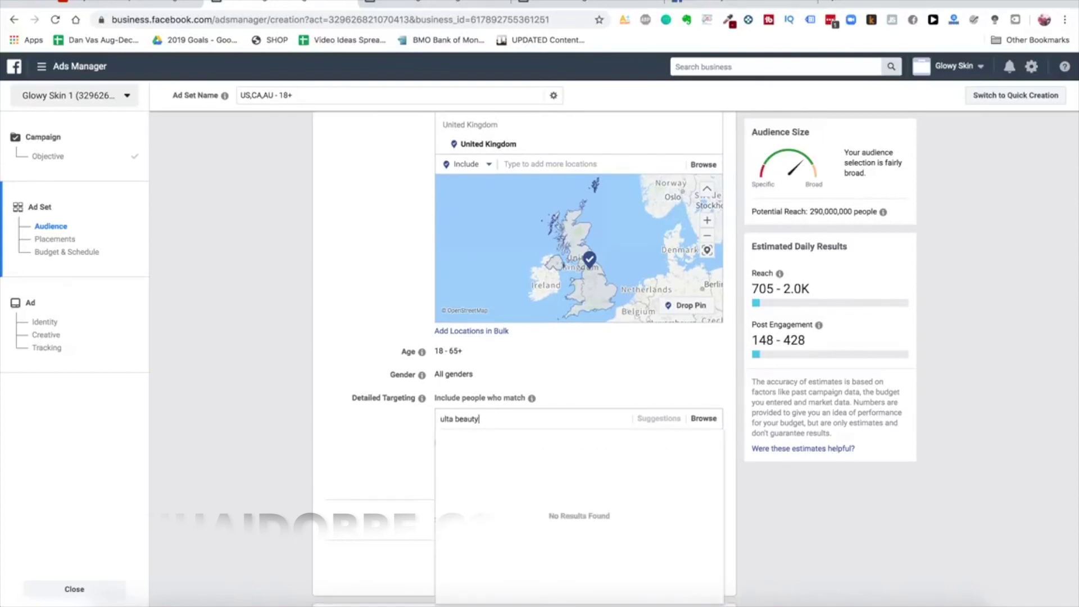
{"action": "type", "text": "ta beauty"}
{"action": "left_click", "coordinate": [511, 443]}
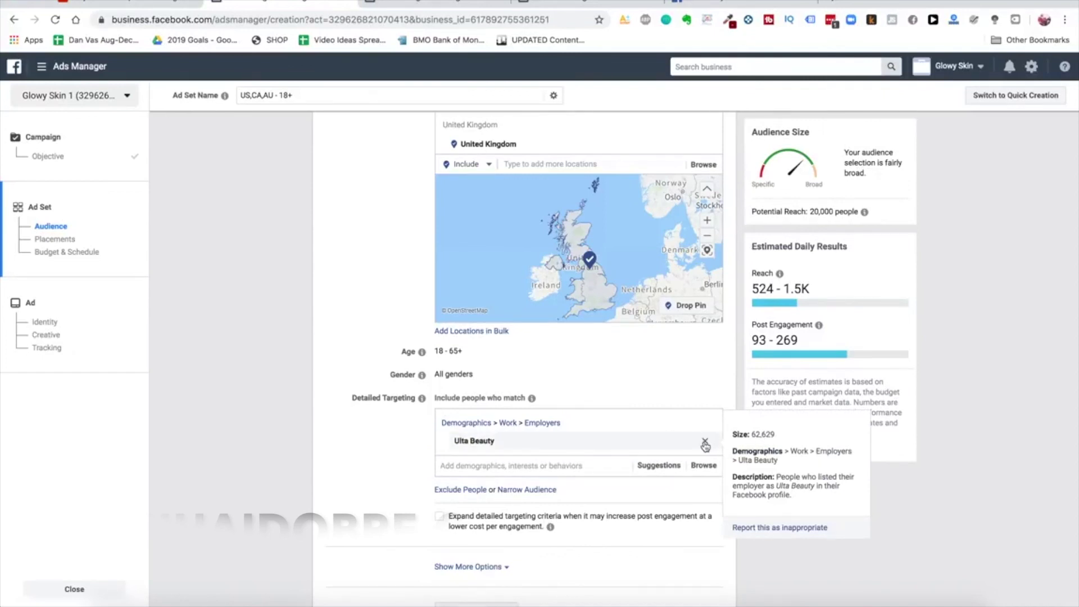
{"action": "left_click", "coordinate": [709, 441]}
{"action": "type", "text": "ulta bea"}
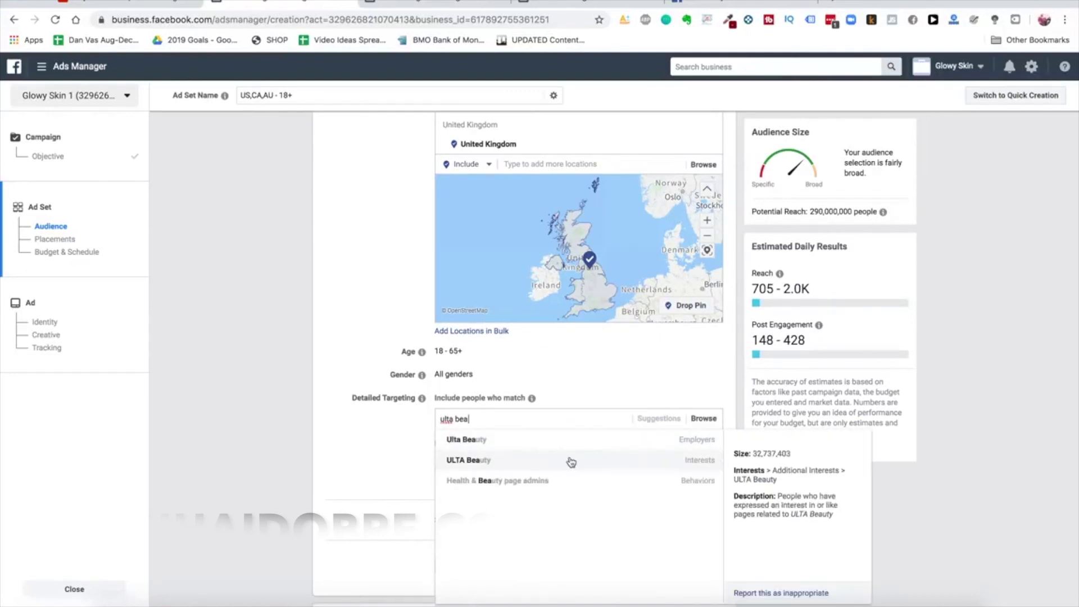
{"action": "left_click", "coordinate": [571, 462]}
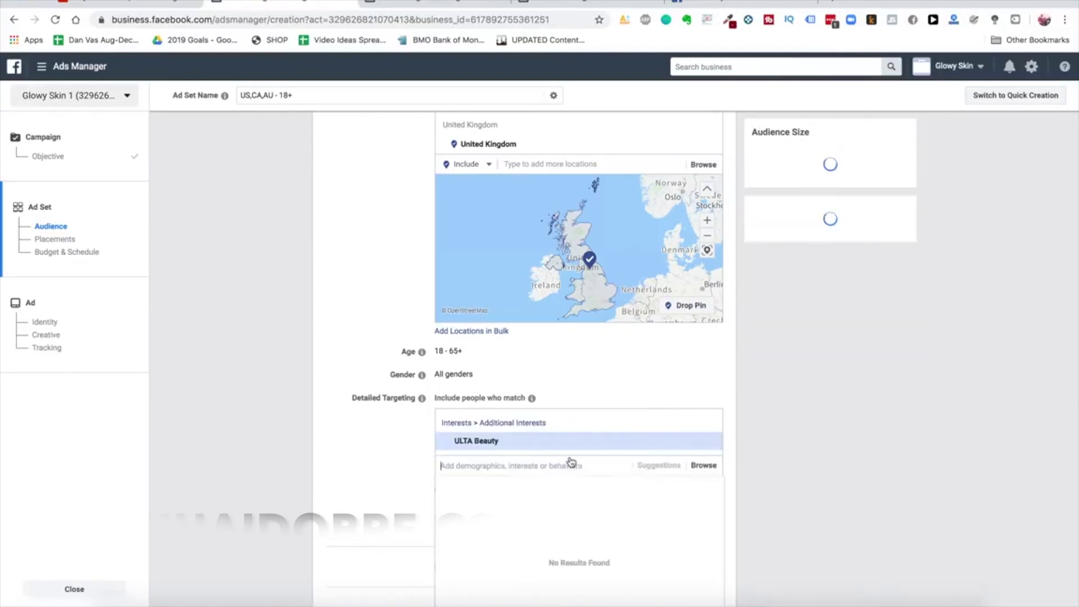
Reveal the extra audience options and begin editing the Languages setting
{"action": "scroll", "coordinate": [394, 400], "scroll_direction": "down", "scroll_amount": 3}
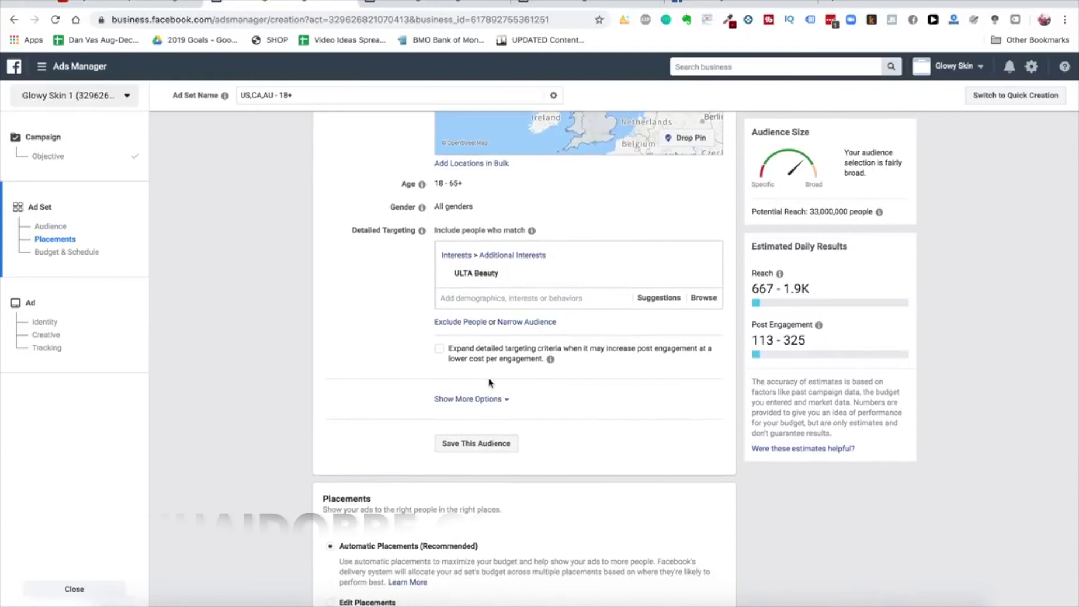
{"action": "scroll", "coordinate": [488, 382], "scroll_direction": "down", "scroll_amount": 1}
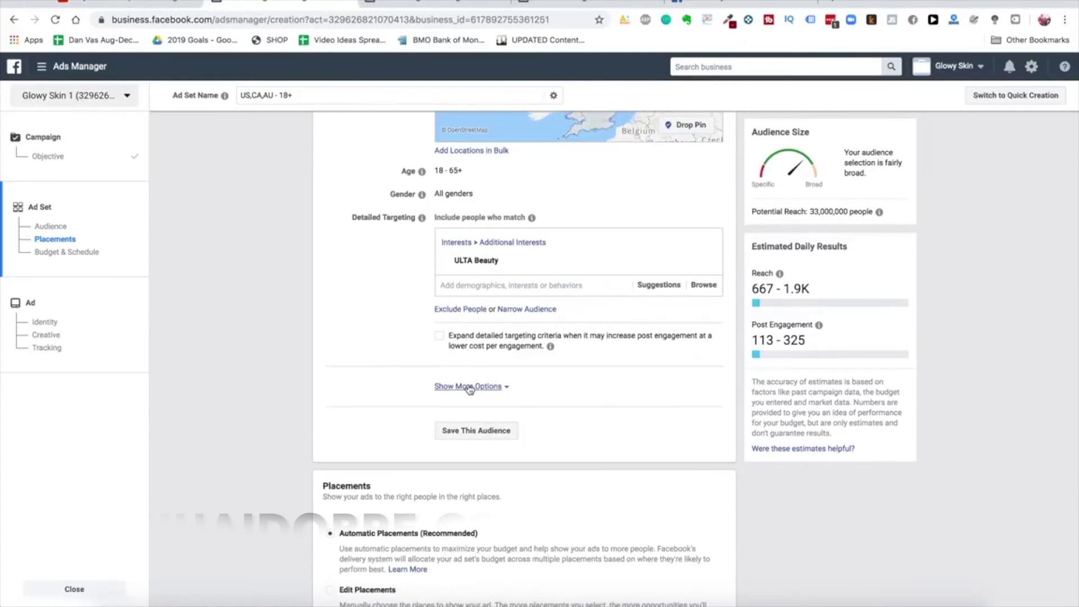
{"action": "scroll", "coordinate": [490, 391], "scroll_direction": "up", "scroll_amount": 2}
{"action": "scroll", "coordinate": [490, 393], "scroll_direction": "up", "scroll_amount": 1}
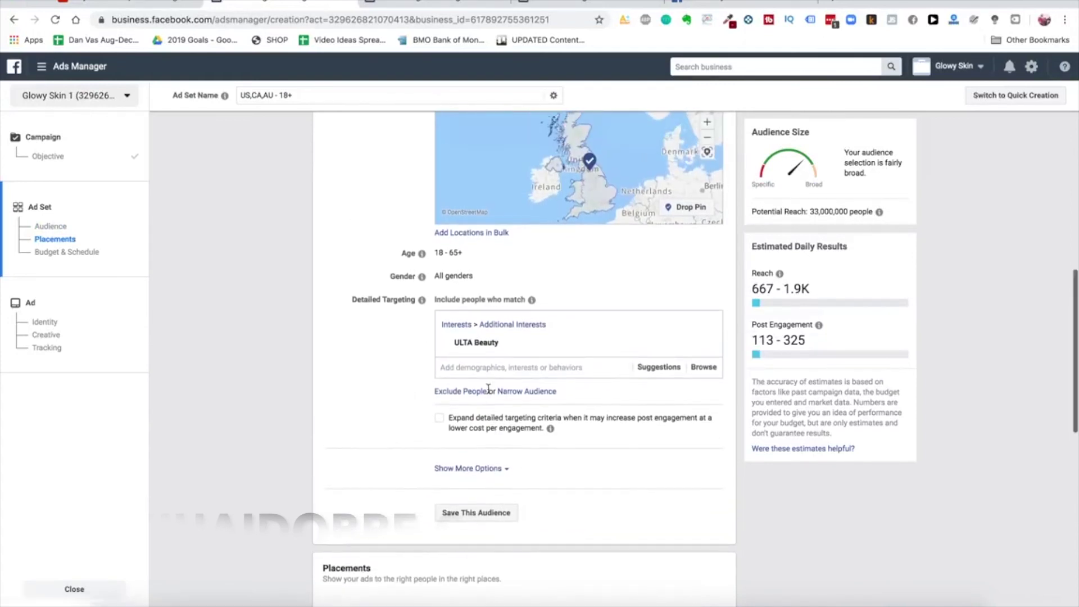
{"action": "left_click", "coordinate": [476, 467]}
{"action": "scroll", "coordinate": [395, 391], "scroll_direction": "down", "scroll_amount": 3}
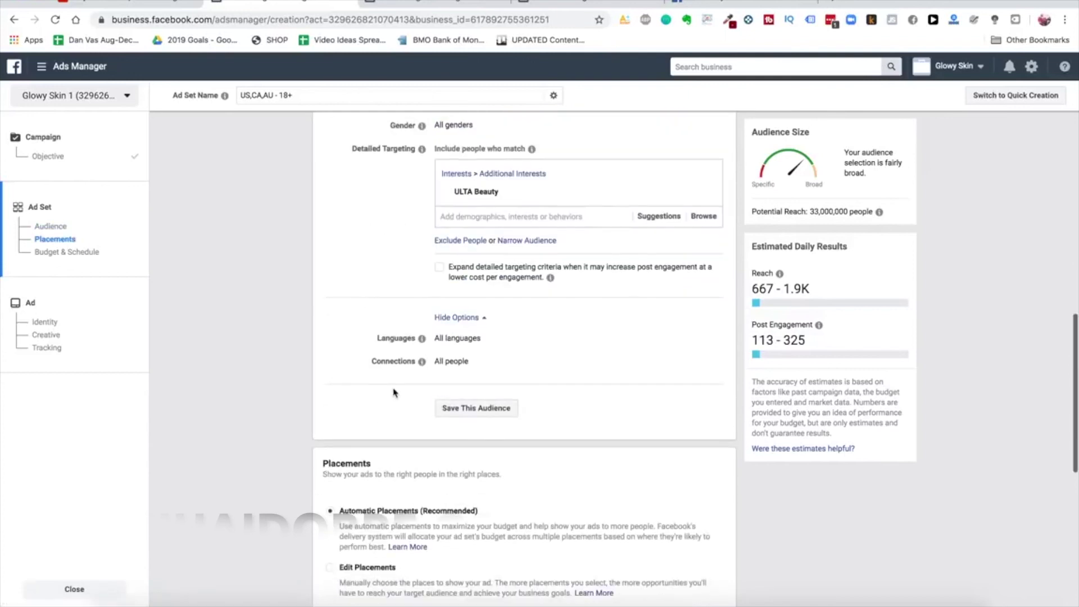
{"action": "scroll", "coordinate": [393, 393], "scroll_direction": "up", "scroll_amount": 2}
{"action": "left_click", "coordinate": [702, 406]}
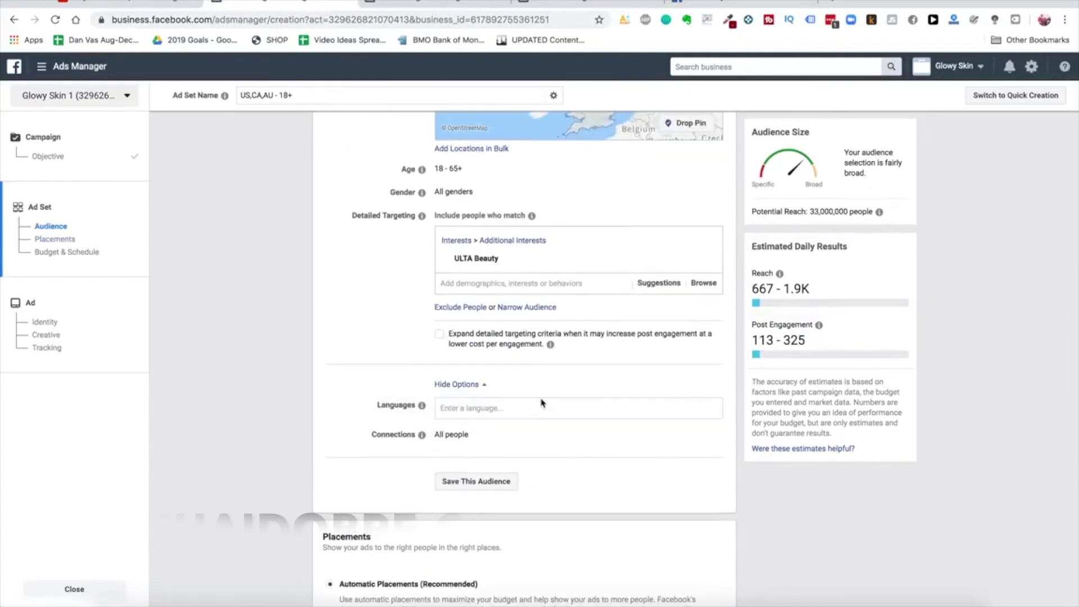
{"action": "mouse_move", "coordinate": [421, 434]}
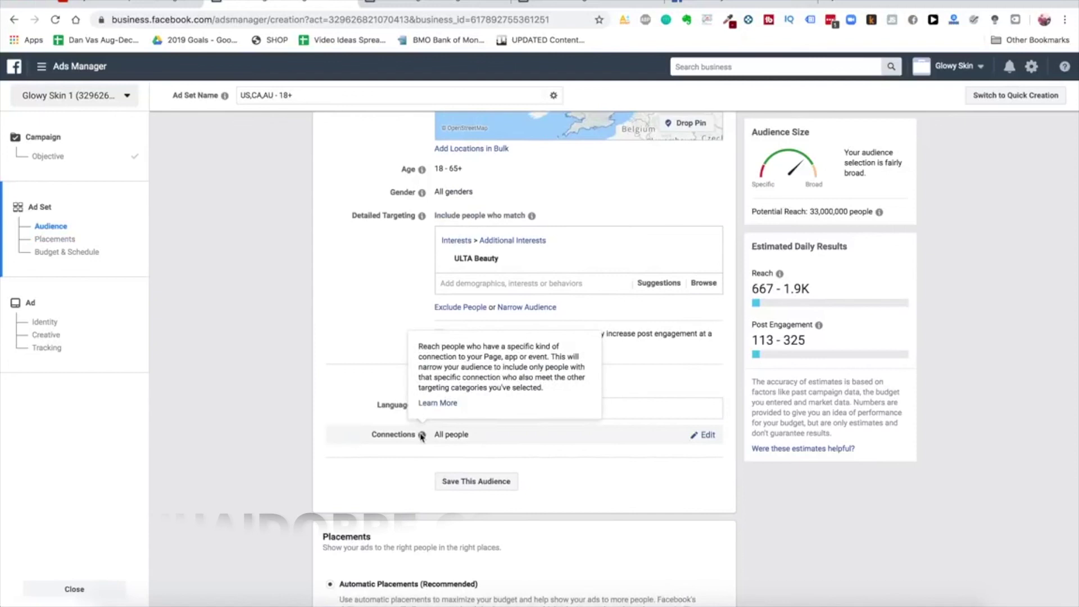
{"action": "scroll", "coordinate": [421, 434], "scroll_direction": "down", "scroll_amount": 3}
{"action": "scroll", "coordinate": [420, 433], "scroll_direction": "down", "scroll_amount": 5}
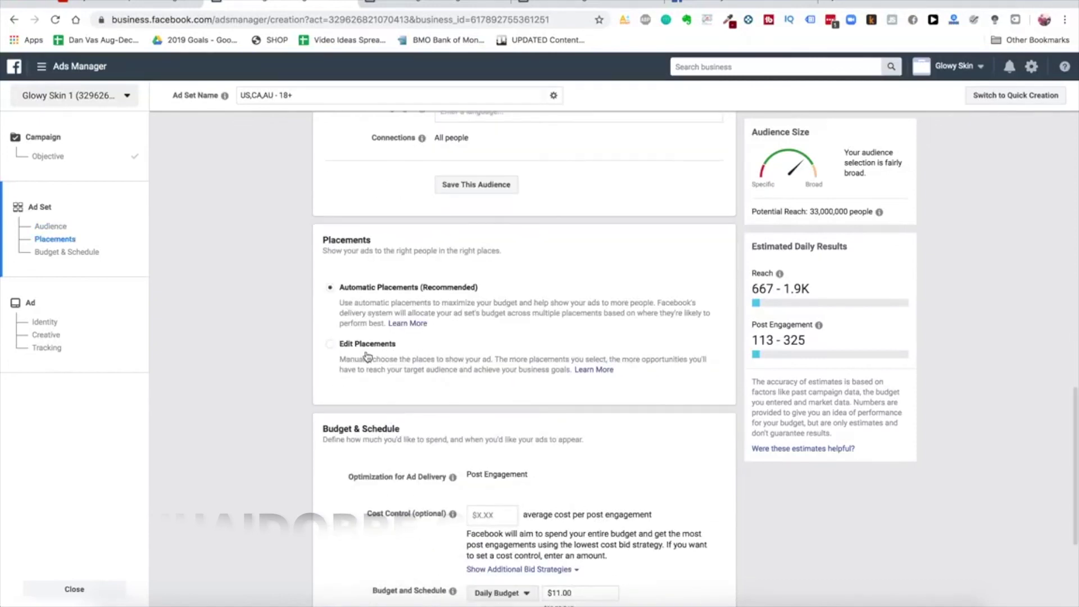
Switch the ad set to manual placements and uncheck Feeds, In-Stream and In-Article
{"action": "left_click", "coordinate": [362, 355]}
{"action": "scroll", "coordinate": [588, 360], "scroll_direction": "down", "scroll_amount": 6}
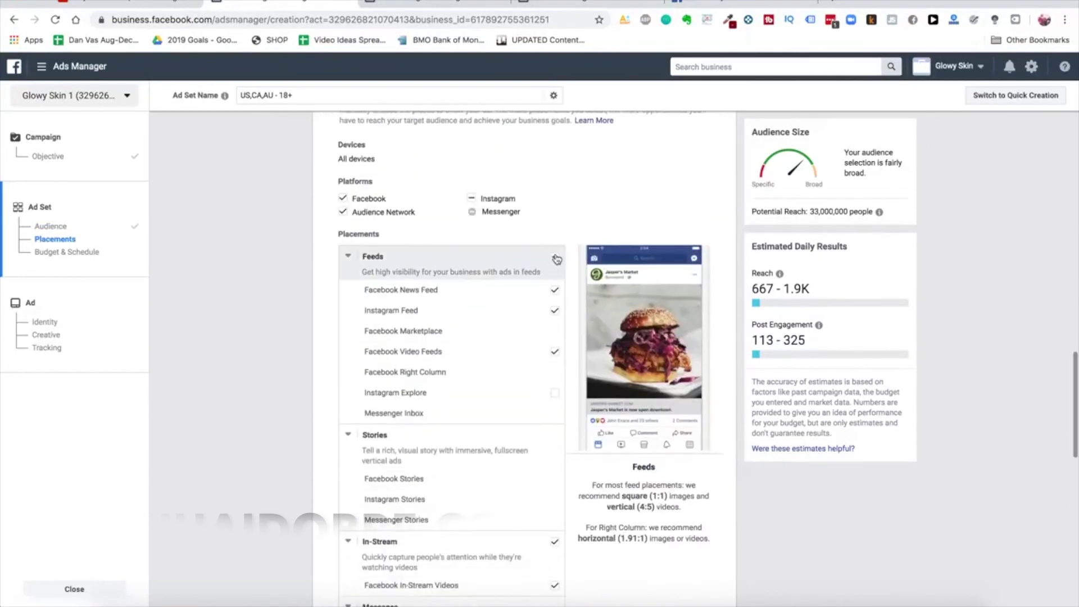
{"action": "scroll", "coordinate": [588, 375], "scroll_direction": "down", "scroll_amount": 3}
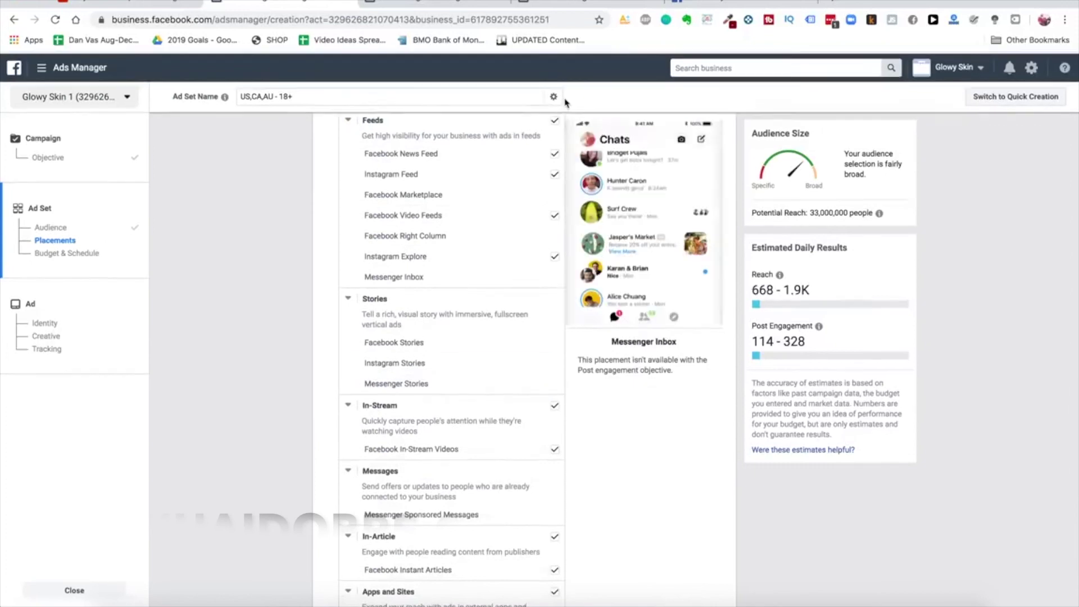
{"action": "left_click", "coordinate": [554, 120]}
{"action": "left_click", "coordinate": [554, 404]}
{"action": "scroll", "coordinate": [561, 438], "scroll_direction": "down", "scroll_amount": 3}
{"action": "left_click", "coordinate": [555, 415]}
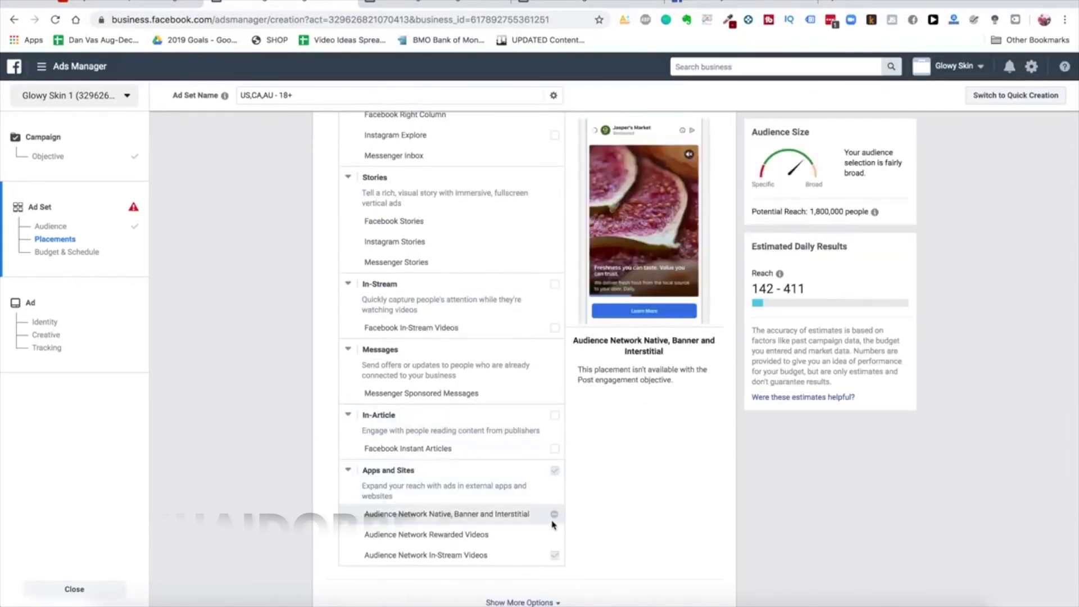
Re-include only the Facebook News Feed and Instagram Feed placements
{"action": "scroll", "coordinate": [544, 497], "scroll_direction": "up", "scroll_amount": 6}
{"action": "scroll", "coordinate": [564, 325], "scroll_direction": "up", "scroll_amount": 1}
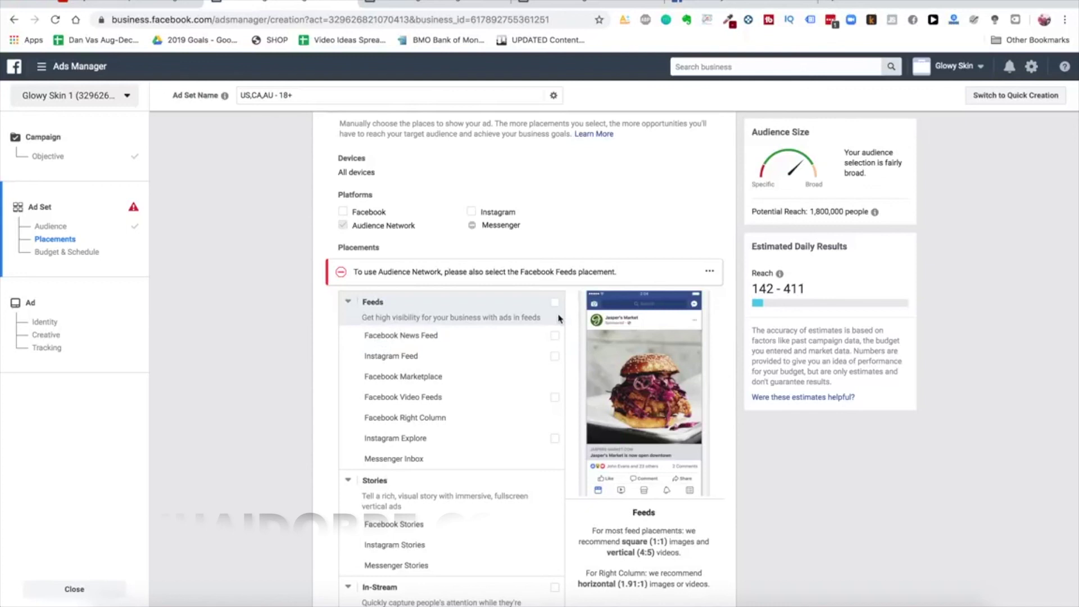
{"action": "scroll", "coordinate": [311, 327], "scroll_direction": "up", "scroll_amount": 1}
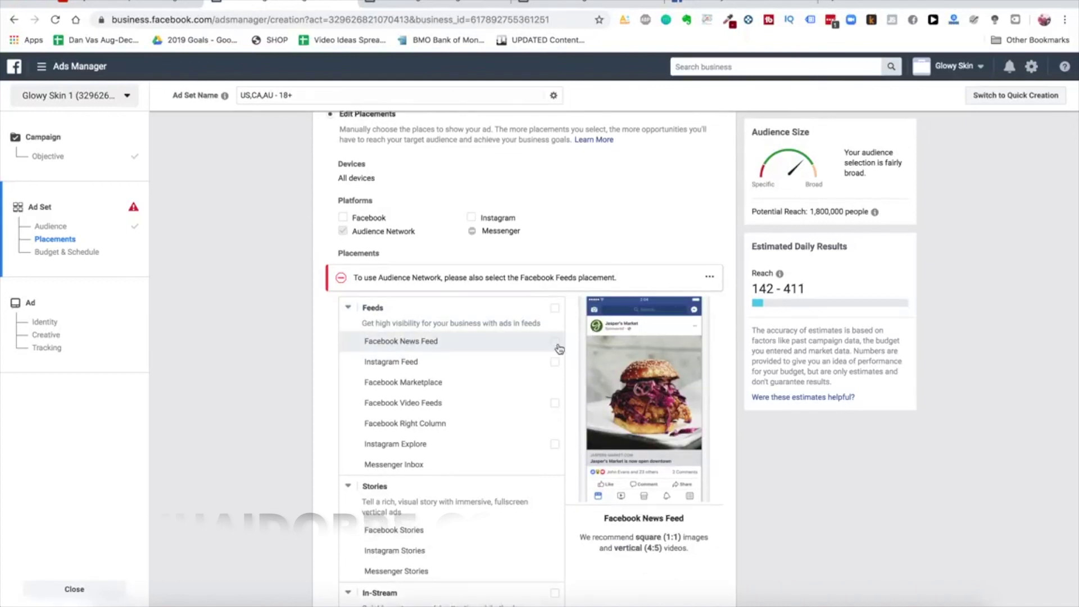
{"action": "left_click", "coordinate": [556, 343]}
{"action": "left_click", "coordinate": [556, 331]}
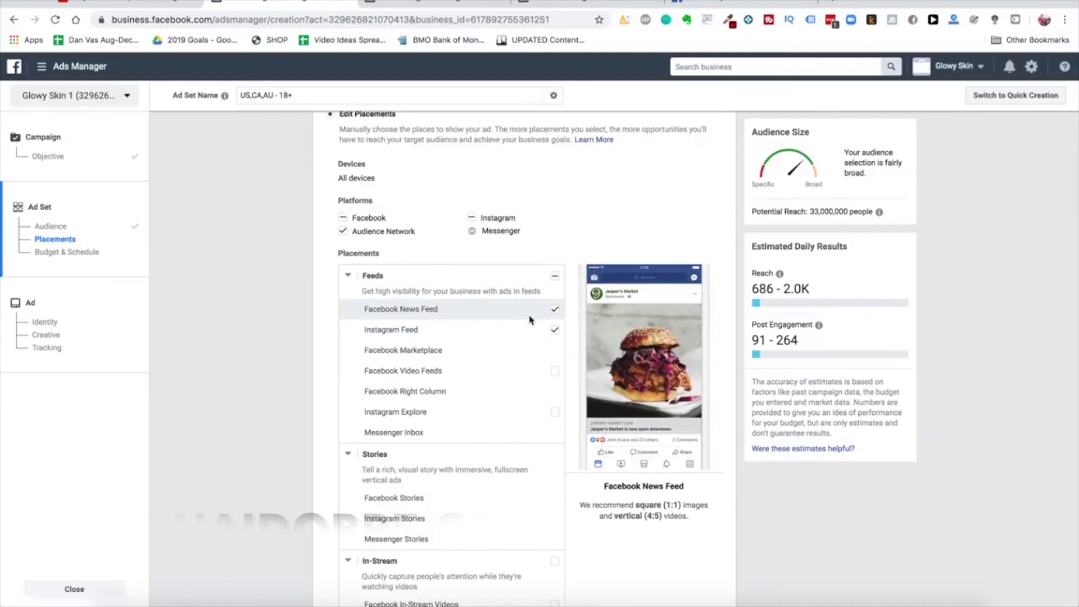
{"action": "scroll", "coordinate": [534, 450], "scroll_direction": "down", "scroll_amount": 5}
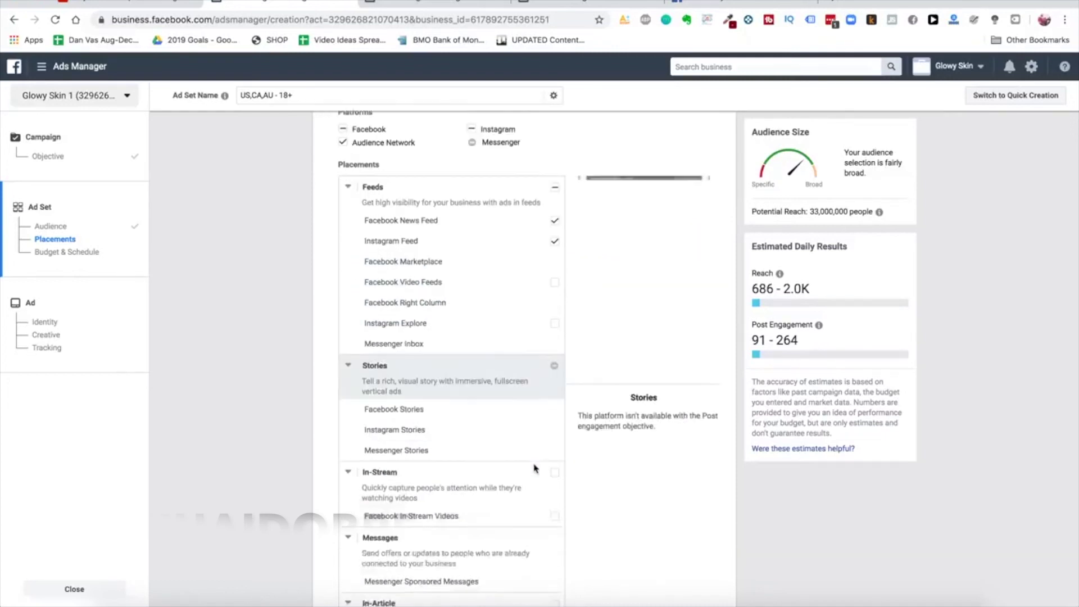
{"action": "scroll", "coordinate": [515, 460], "scroll_direction": "up", "scroll_amount": 8}
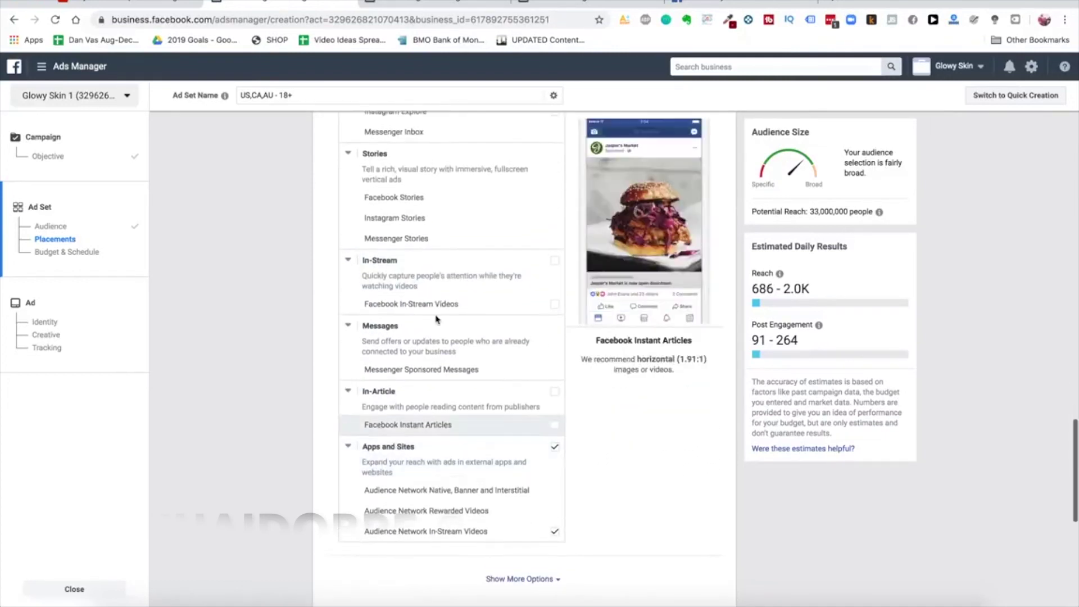
Select Automatic Placements (Recommended) for the ad set and scroll back to the Audience section
{"action": "left_click", "coordinate": [439, 286]}
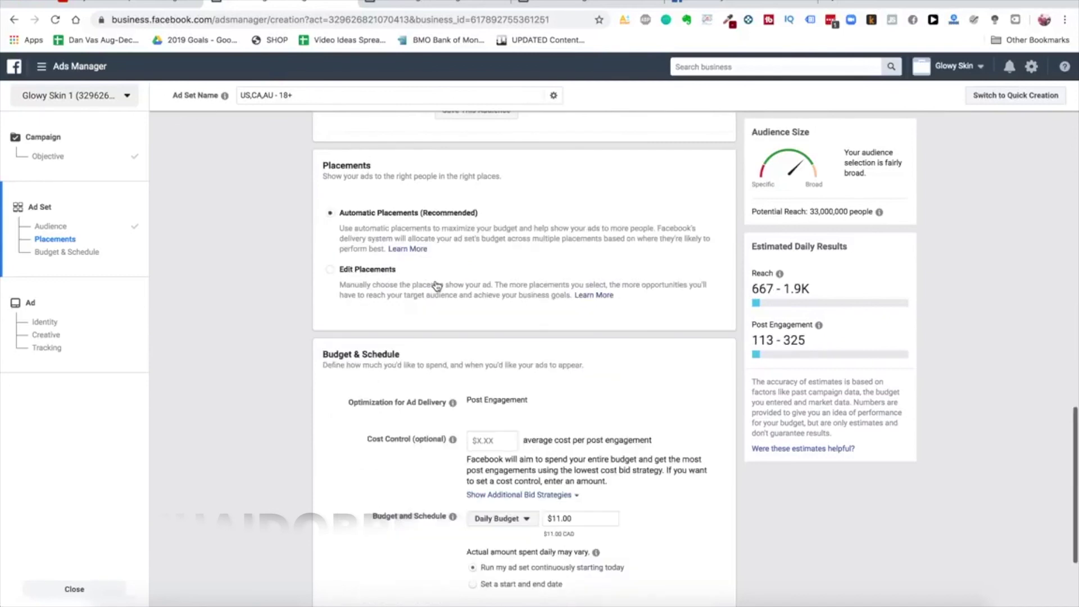
{"action": "scroll", "coordinate": [294, 272], "scroll_direction": "up", "scroll_amount": 2}
{"action": "scroll", "coordinate": [294, 272], "scroll_direction": "up", "scroll_amount": 1}
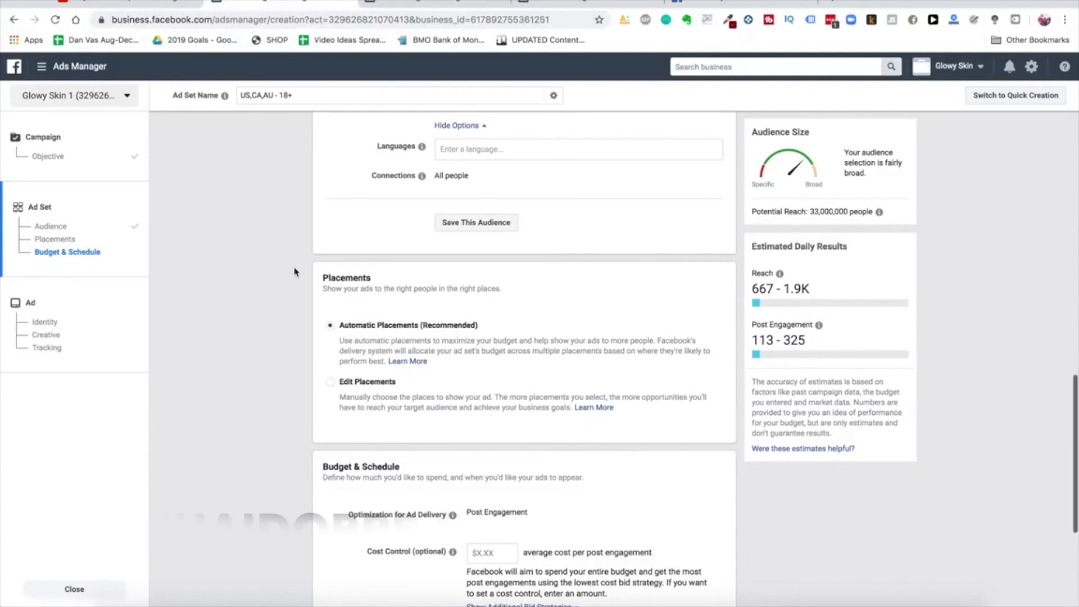
{"action": "scroll", "coordinate": [306, 292], "scroll_direction": "up", "scroll_amount": 6}
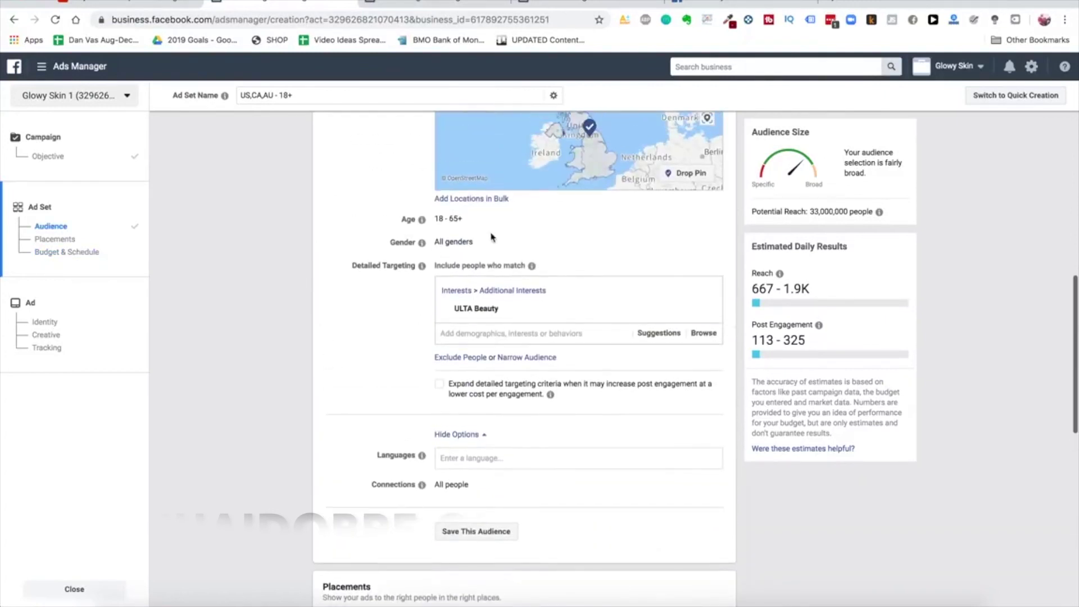
{"action": "scroll", "coordinate": [490, 236], "scroll_direction": "up", "scroll_amount": 8}
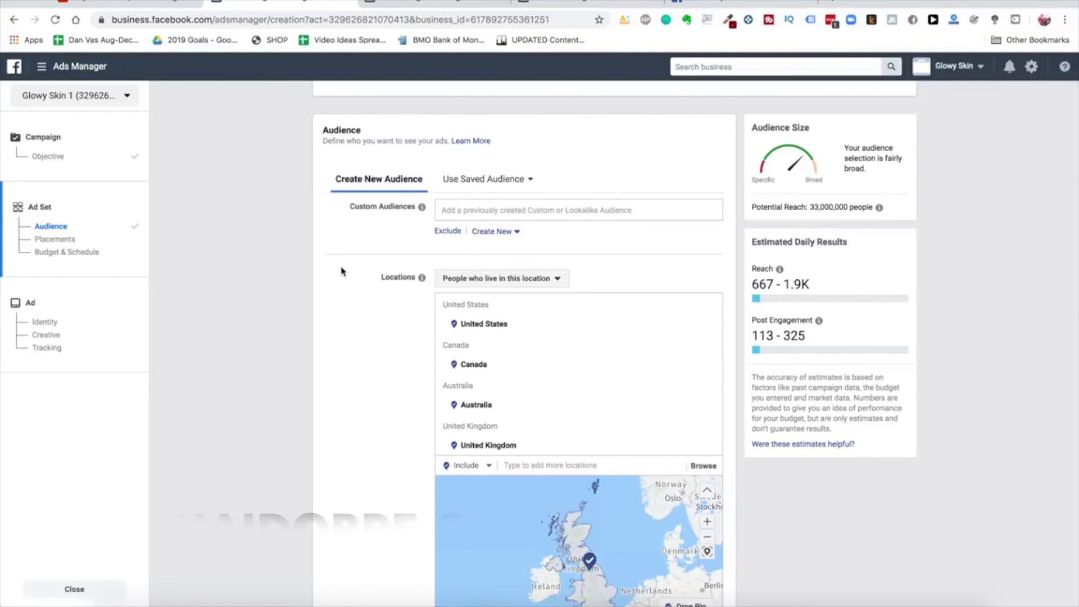
{"action": "scroll", "coordinate": [341, 303], "scroll_direction": "down", "scroll_amount": 1}
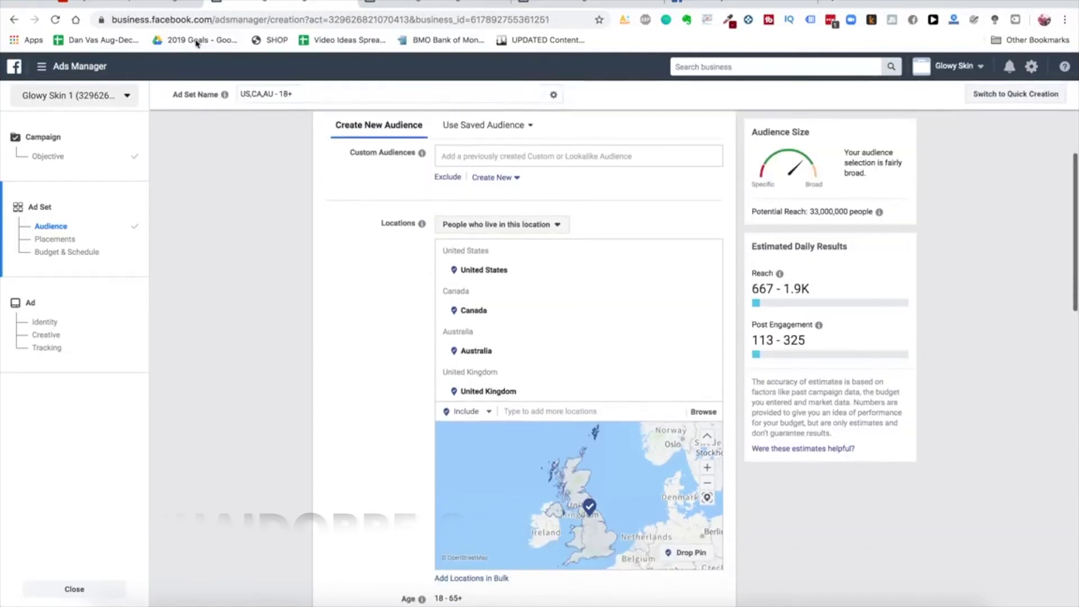
{"action": "left_click", "coordinate": [41, 66]}
{"action": "left_click", "coordinate": [106, 291]}
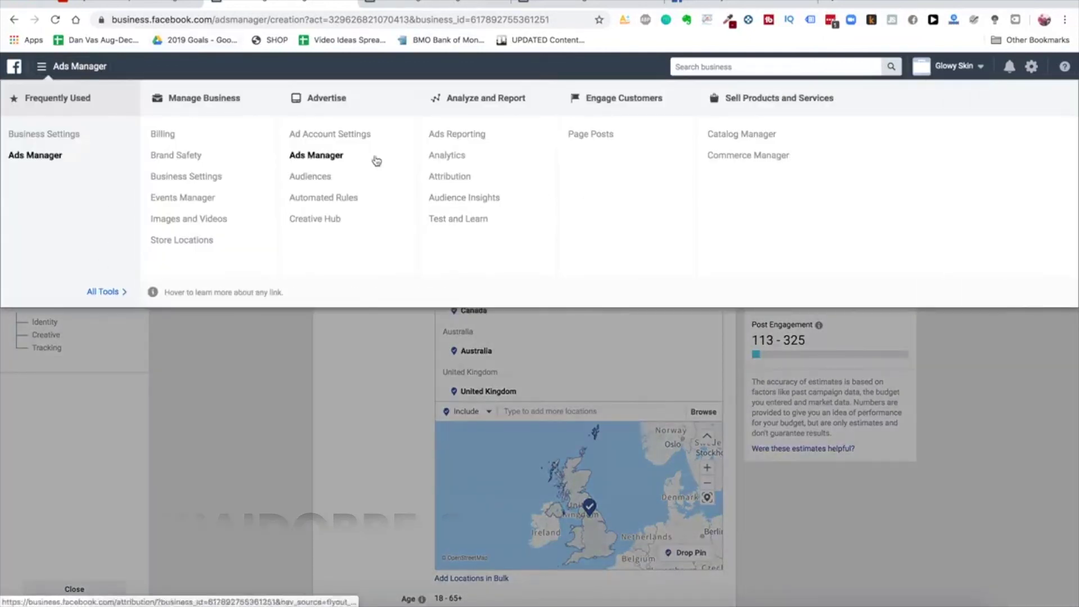
{"action": "left_click", "coordinate": [348, 412]}
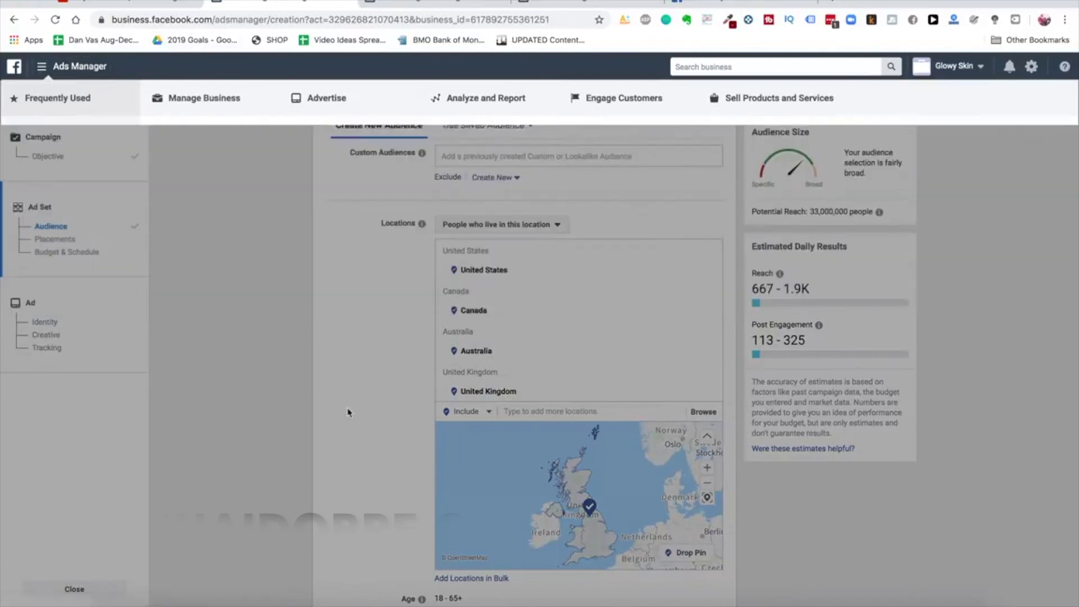
{"action": "scroll", "coordinate": [348, 413], "scroll_direction": "down", "scroll_amount": 7}
{"action": "mouse_move", "coordinate": [695, 293]}
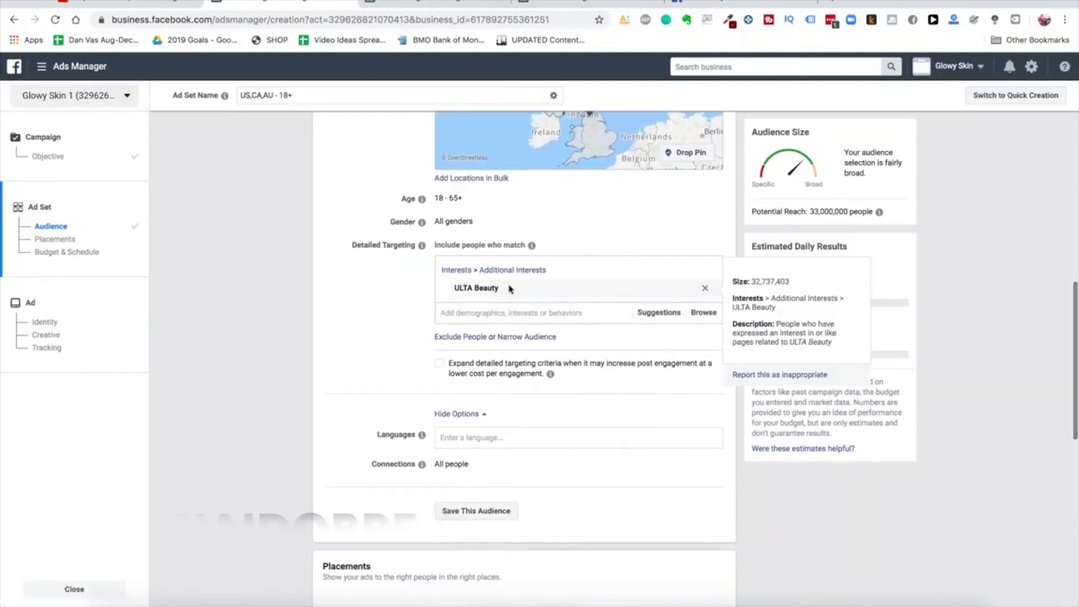
{"action": "scroll", "coordinate": [695, 293], "scroll_direction": "up", "scroll_amount": 1}
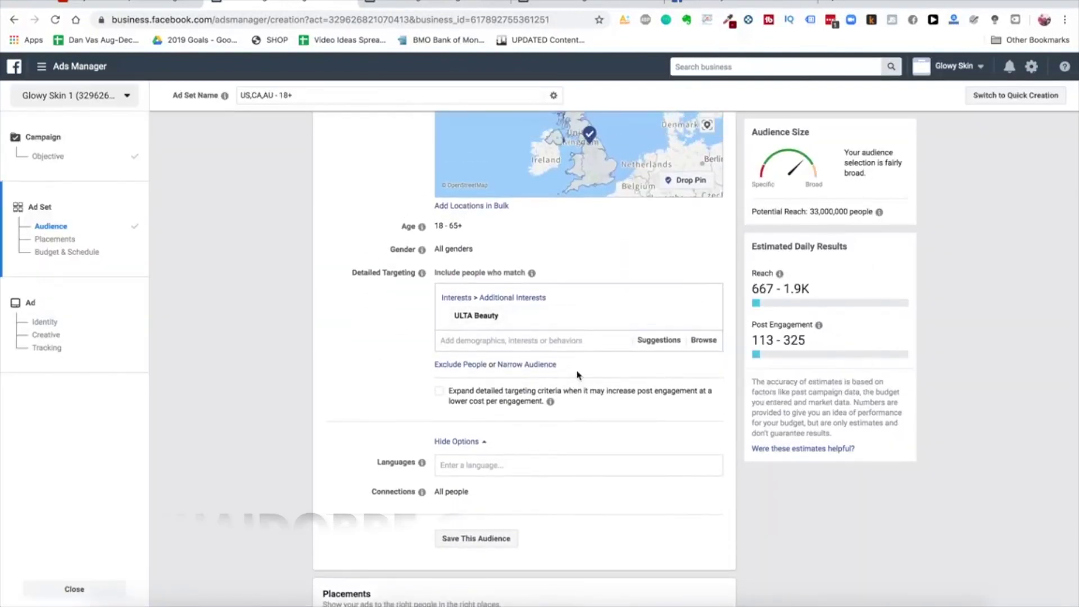
{"action": "scroll", "coordinate": [578, 373], "scroll_direction": "down", "scroll_amount": 5}
{"action": "left_click", "coordinate": [368, 410]}
{"action": "scroll", "coordinate": [393, 393], "scroll_direction": "down", "scroll_amount": 3}
{"action": "scroll", "coordinate": [601, 401], "scroll_direction": "down", "scroll_amount": 3}
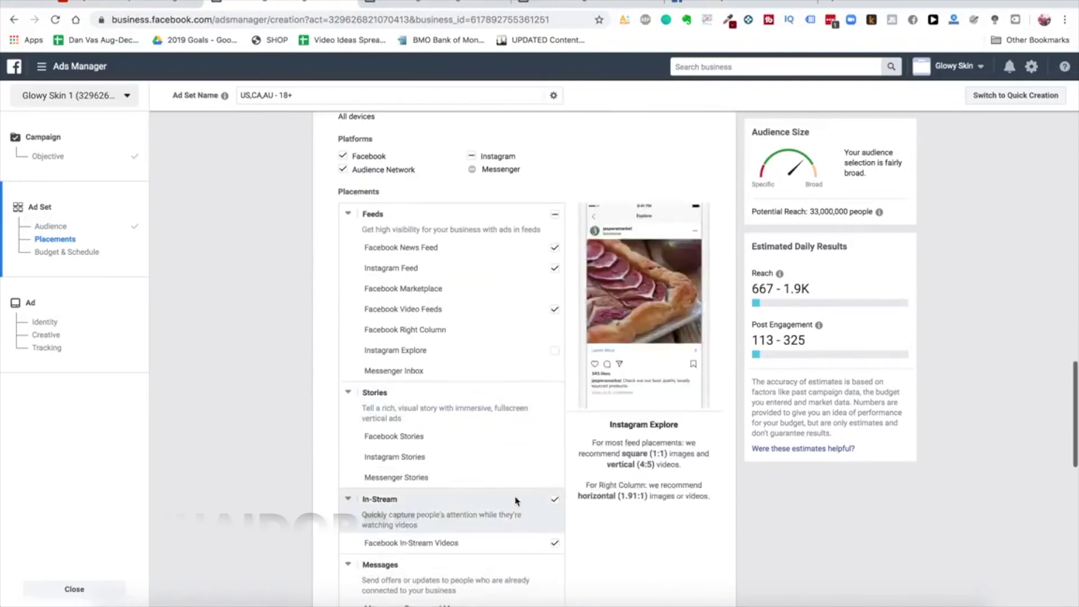
{"action": "scroll", "coordinate": [513, 494], "scroll_direction": "down", "scroll_amount": 2}
{"action": "scroll", "coordinate": [549, 310], "scroll_direction": "down", "scroll_amount": 3}
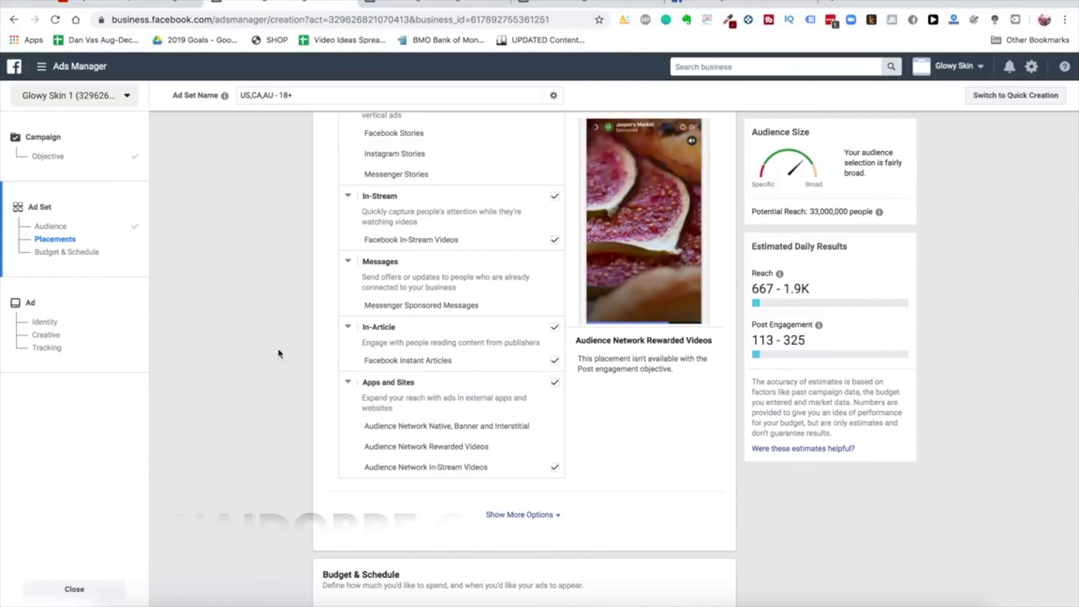
{"action": "scroll", "coordinate": [278, 354], "scroll_direction": "up", "scroll_amount": 1}
{"action": "scroll", "coordinate": [278, 354], "scroll_direction": "down", "scroll_amount": 3}
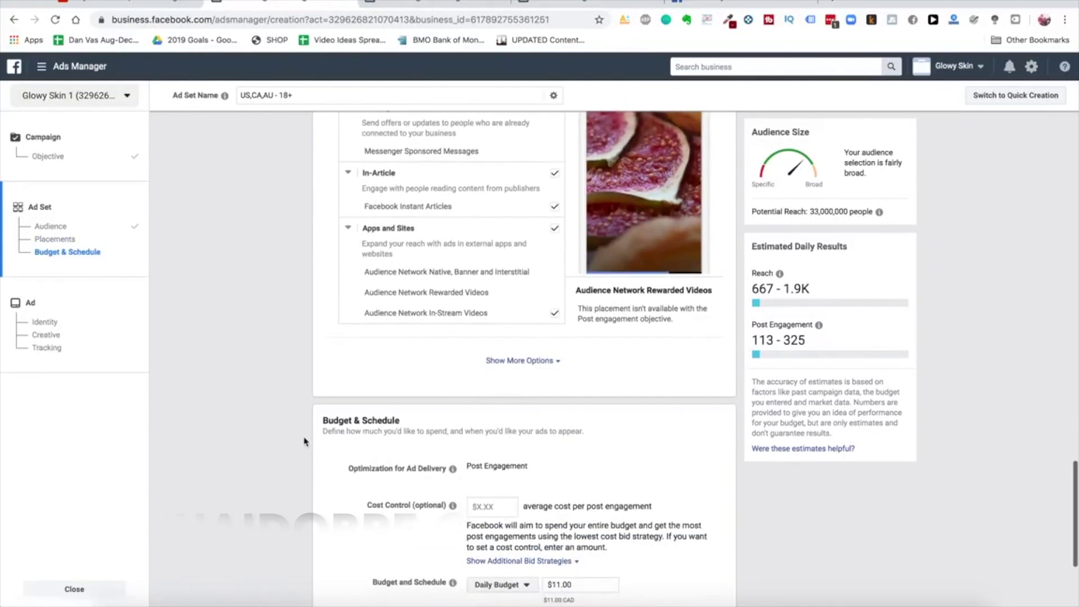
{"action": "scroll", "coordinate": [303, 441], "scroll_direction": "up", "scroll_amount": 3}
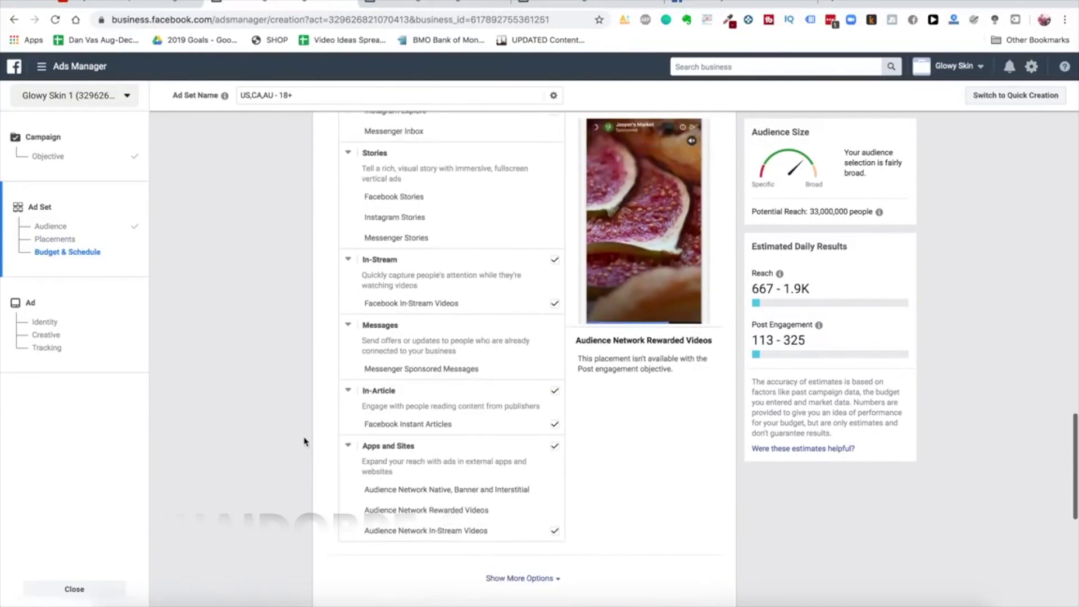
{"action": "scroll", "coordinate": [304, 442], "scroll_direction": "up", "scroll_amount": 10}
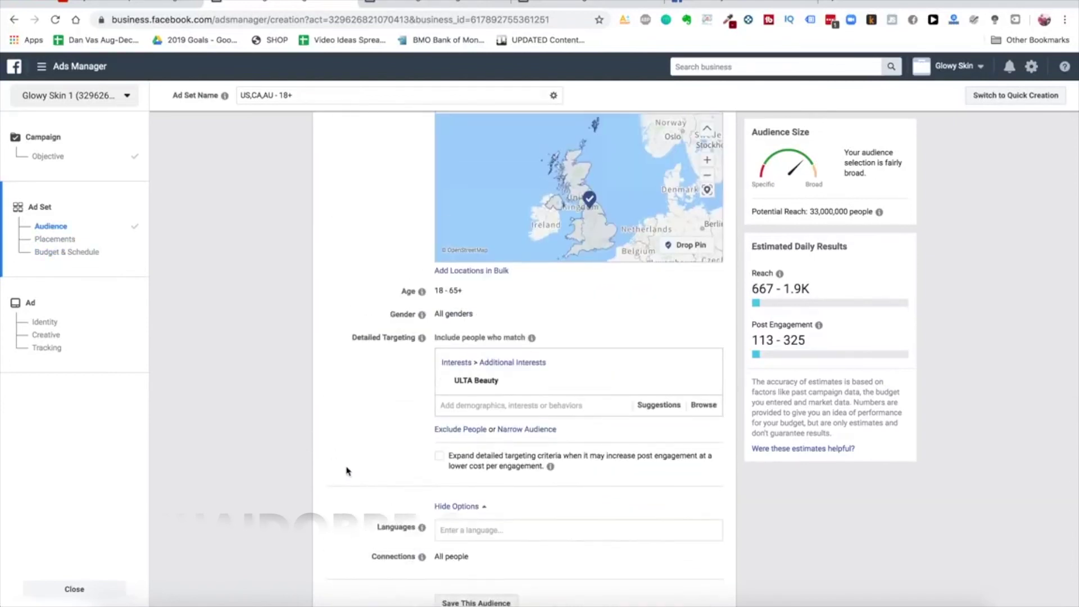
{"action": "scroll", "coordinate": [347, 471], "scroll_direction": "up", "scroll_amount": 5}
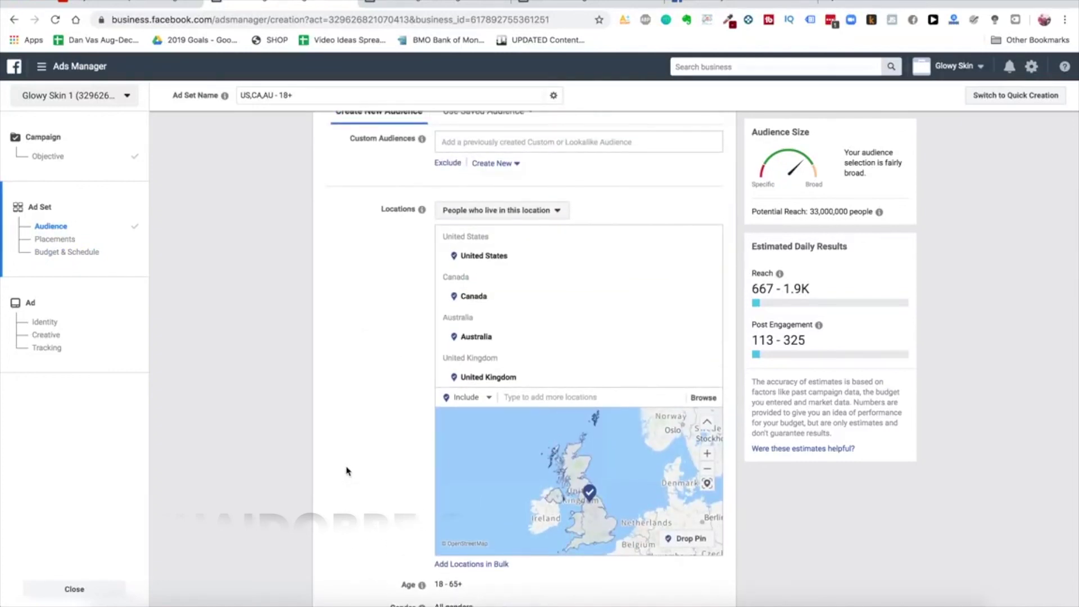
{"action": "left_click", "coordinate": [79, 587]}
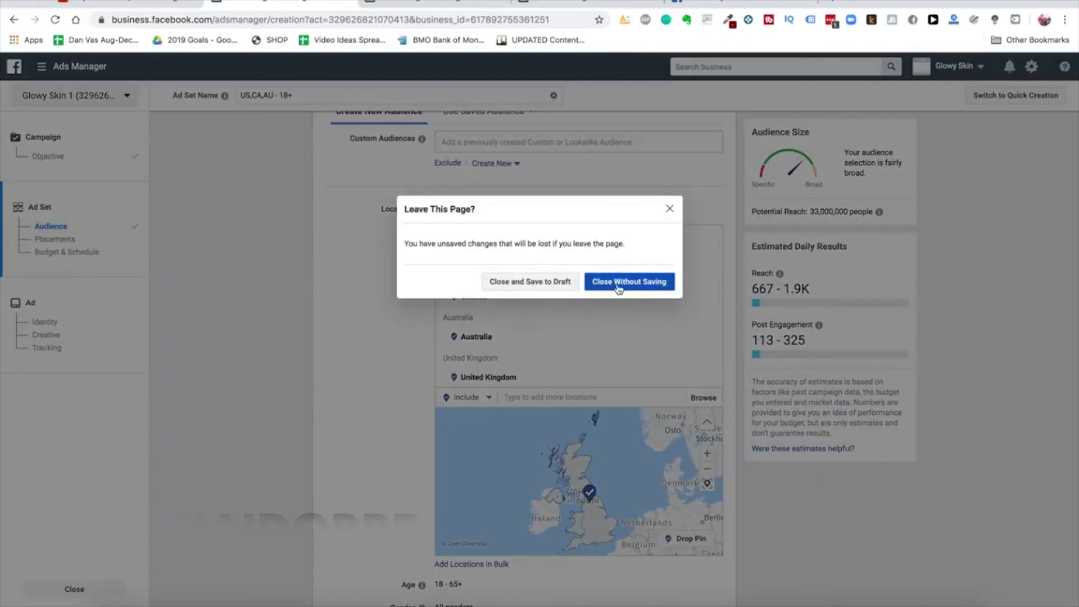
Close the ad set without saving and start a new ad with the Conversions objective
{"action": "left_click", "coordinate": [616, 287]}
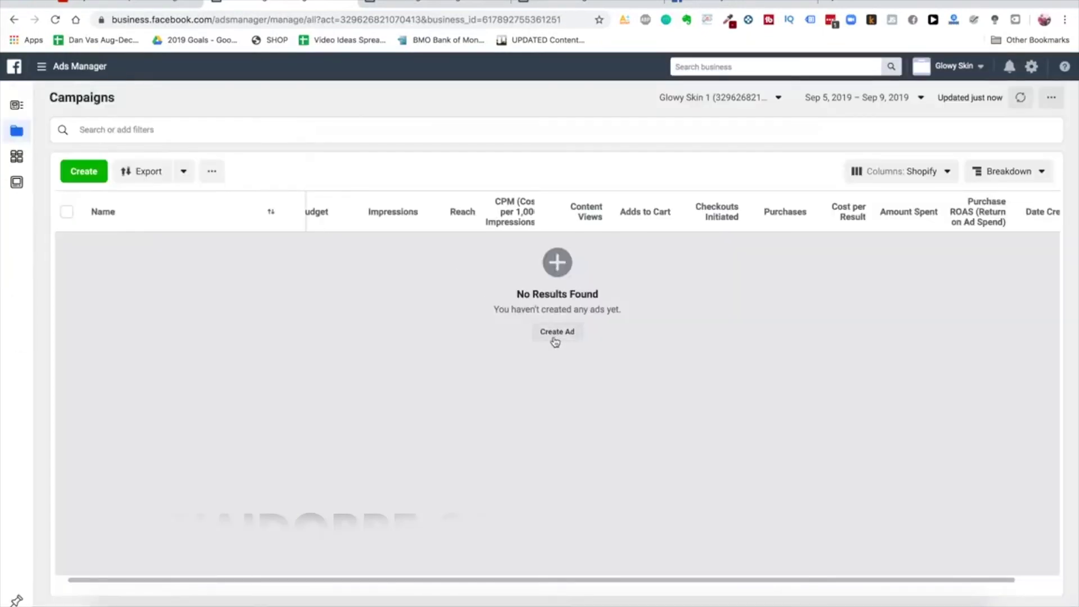
{"action": "left_click", "coordinate": [555, 335]}
{"action": "left_click", "coordinate": [778, 277]}
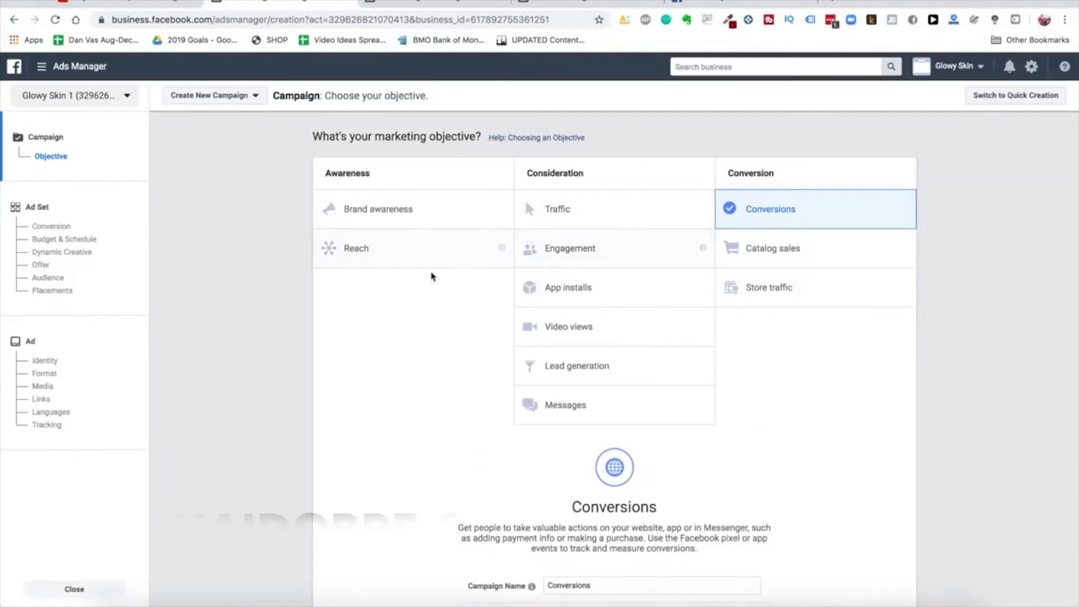
{"action": "scroll", "coordinate": [433, 272], "scroll_direction": "down", "scroll_amount": 2}
{"action": "scroll", "coordinate": [433, 277], "scroll_direction": "up", "scroll_amount": 2}
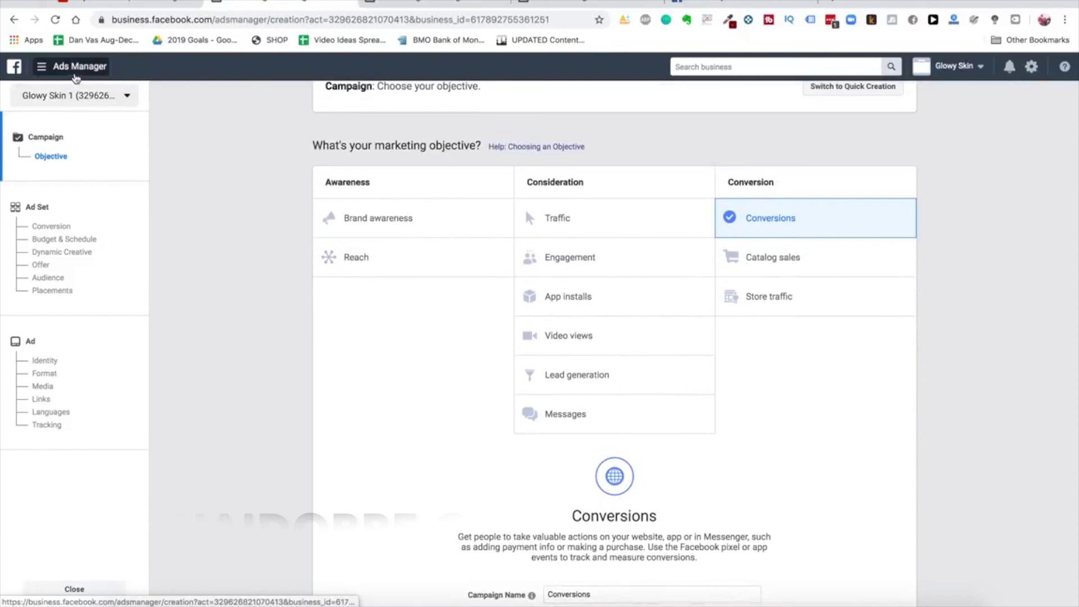
Go to Page Posts from the business tools menu, leaving the unsaved campaign
{"action": "left_click", "coordinate": [76, 78]}
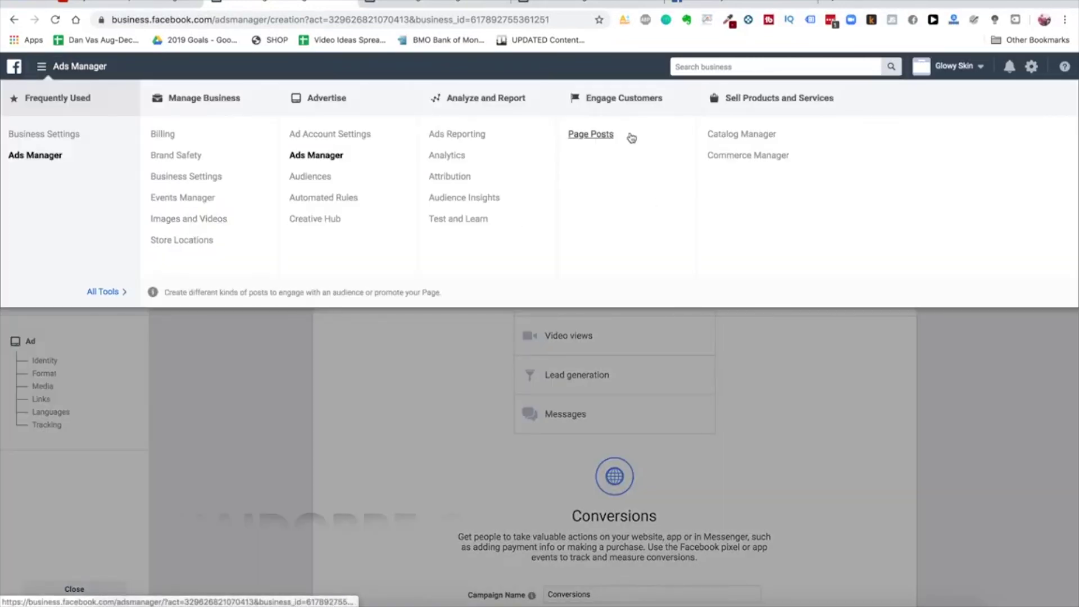
{"action": "left_click", "coordinate": [591, 135]}
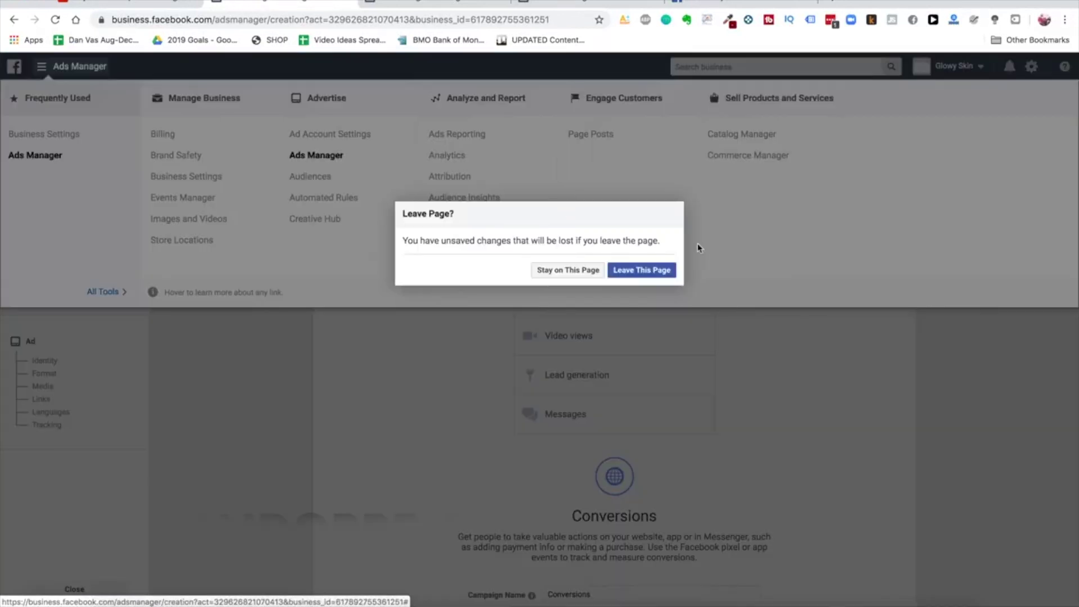
{"action": "left_click", "coordinate": [641, 270]}
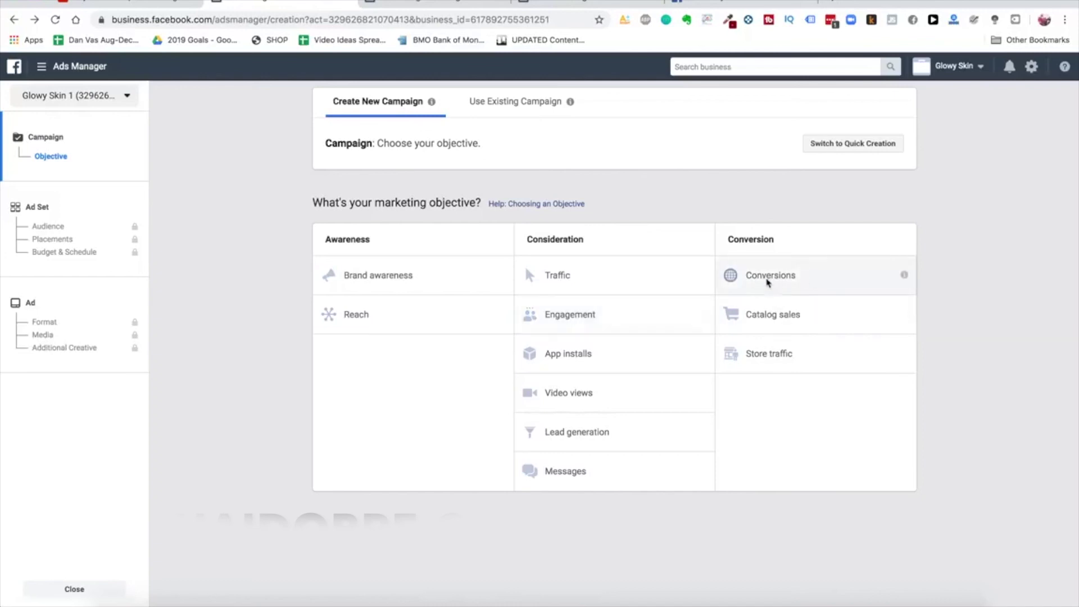
Choose Conversions as the new campaign's objective and open a blank browser tab
{"action": "left_click", "coordinate": [810, 287]}
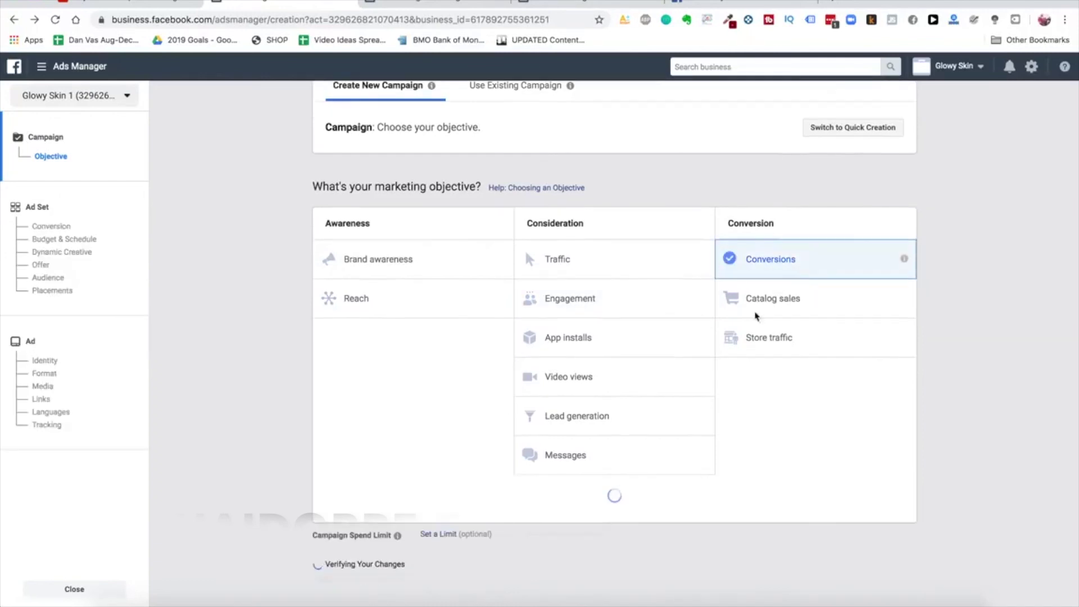
{"action": "scroll", "coordinate": [730, 349], "scroll_direction": "down", "scroll_amount": 3}
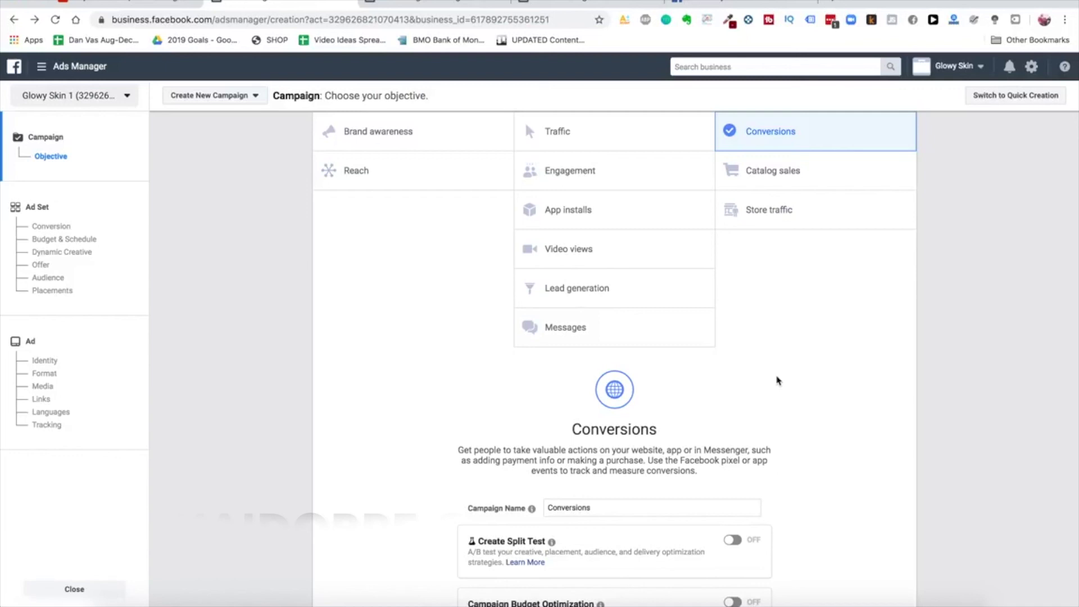
{"action": "key", "text": "super+t"}
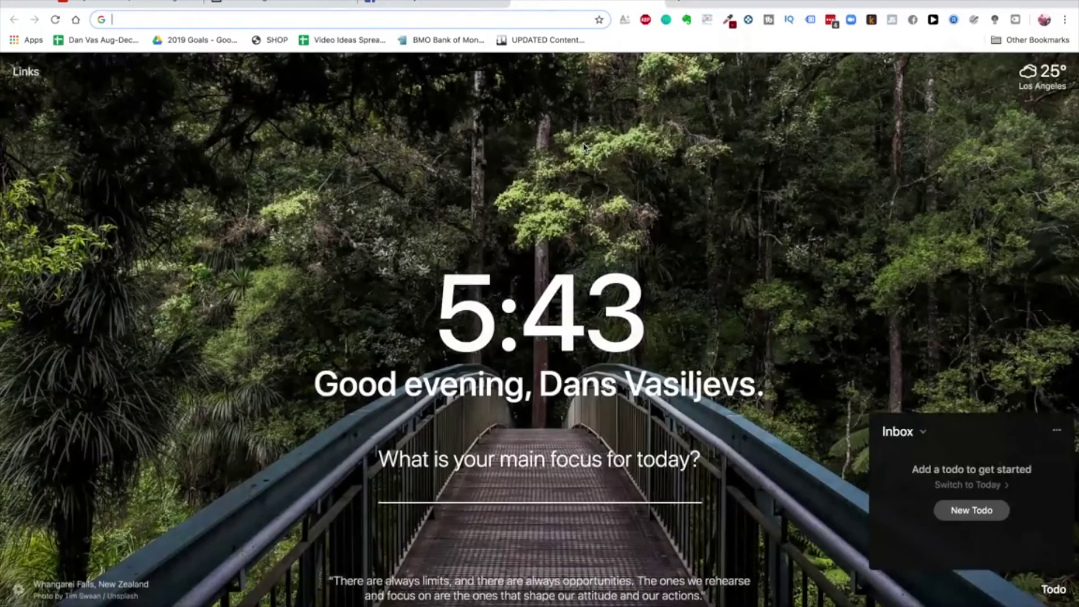
Load ads.google.com, retrying the address to reach the account's All campaigns overview
{"action": "type", "text": "ads."}
{"action": "key", "text": "Return"}
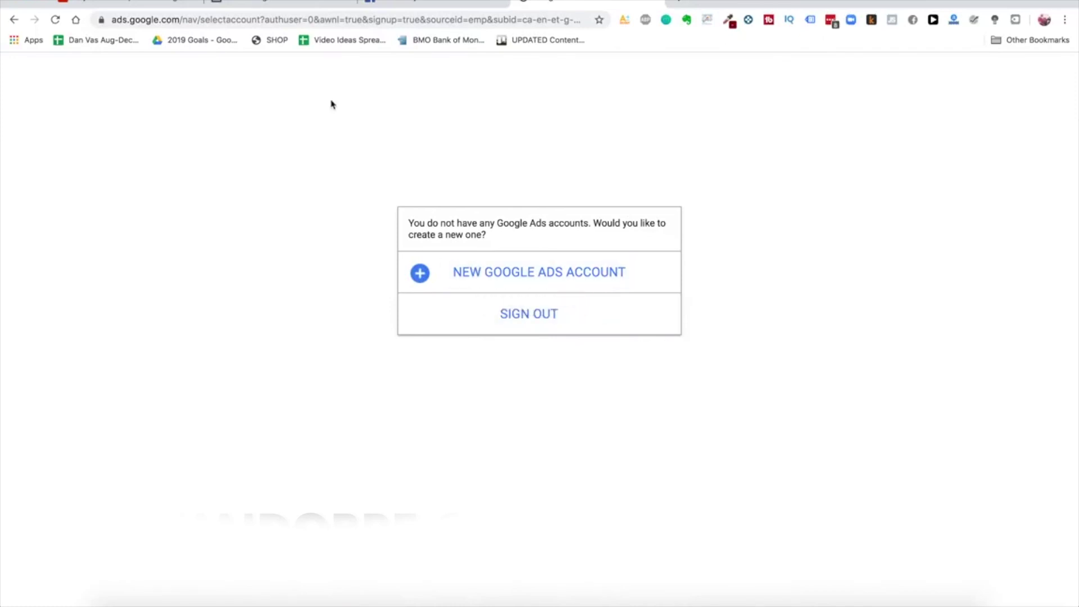
{"action": "left_click", "coordinate": [465, 19]}
{"action": "type", "text": "ads.google.com"}
{"action": "key", "text": "Return"}
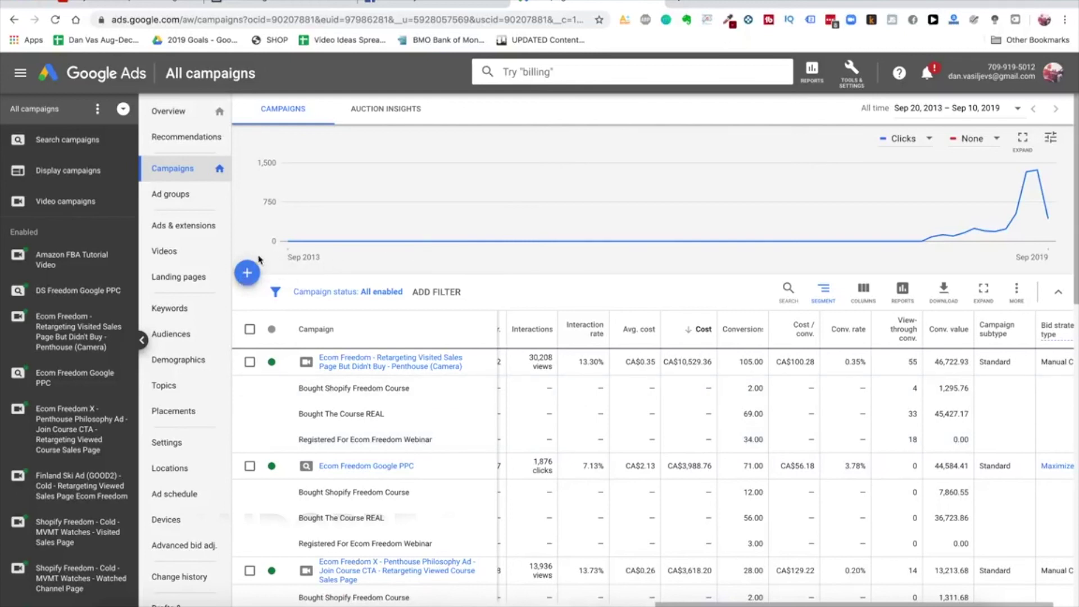
Search Google for 'jawline me' in a new tab
{"action": "left_click", "coordinate": [679, 1]}
{"action": "type", "text": "jawline me"}
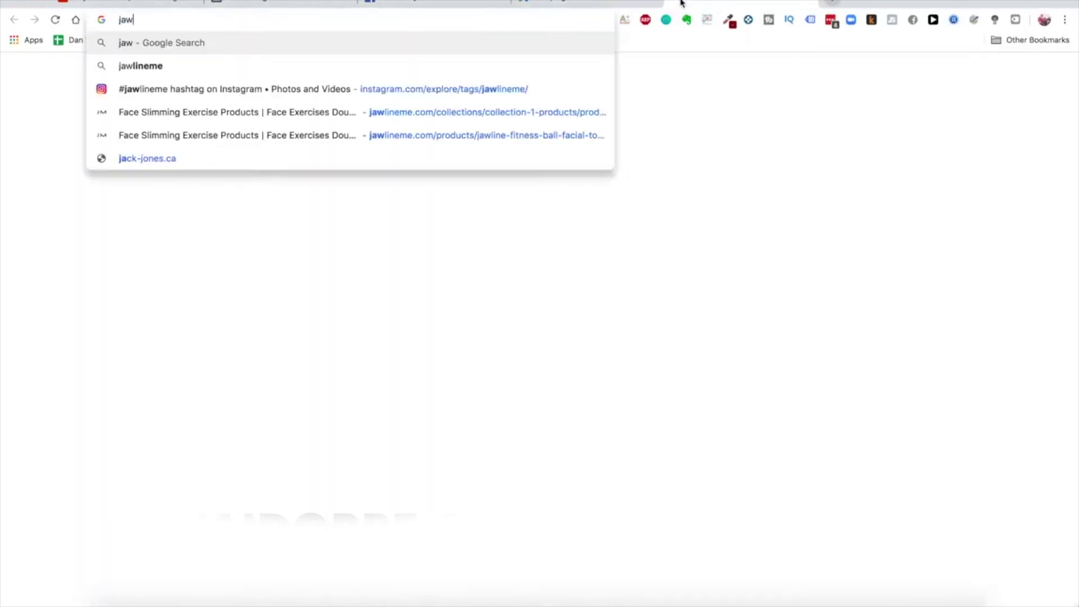
{"action": "key", "text": "Return"}
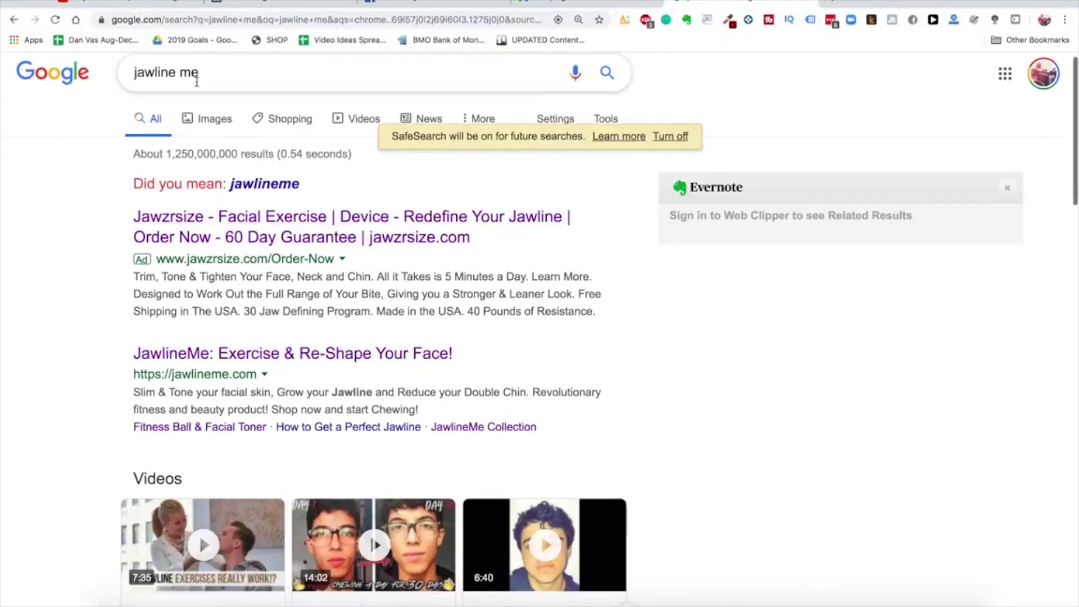
{"action": "scroll", "coordinate": [337, 198], "scroll_direction": "down", "scroll_amount": 1}
{"action": "scroll", "coordinate": [211, 218], "scroll_direction": "up", "scroll_amount": 1}
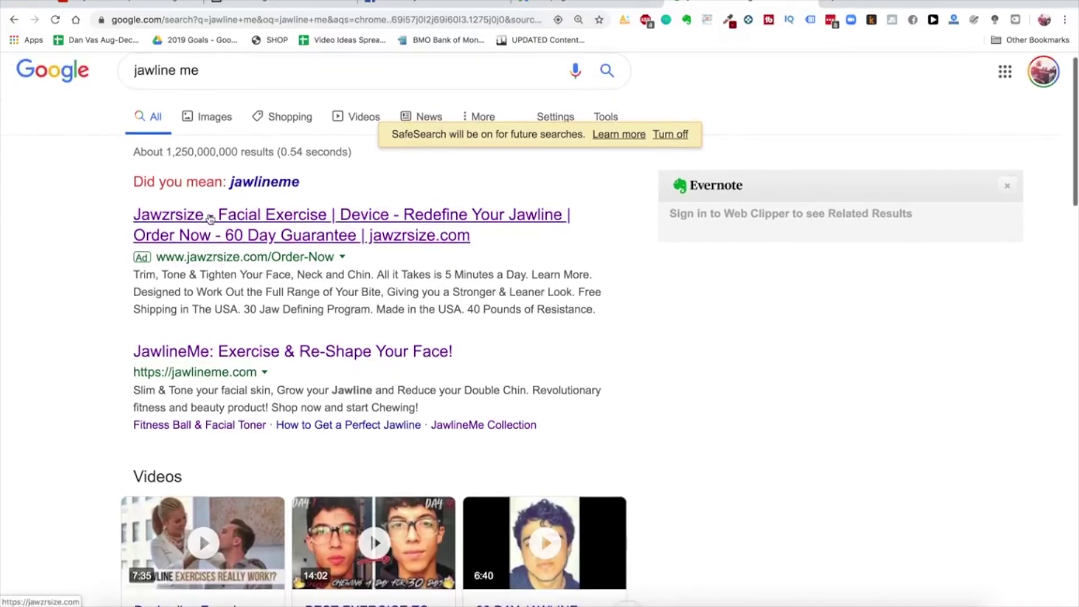
{"action": "double_click", "coordinate": [189, 70]}
{"action": "left_click", "coordinate": [37, 279]}
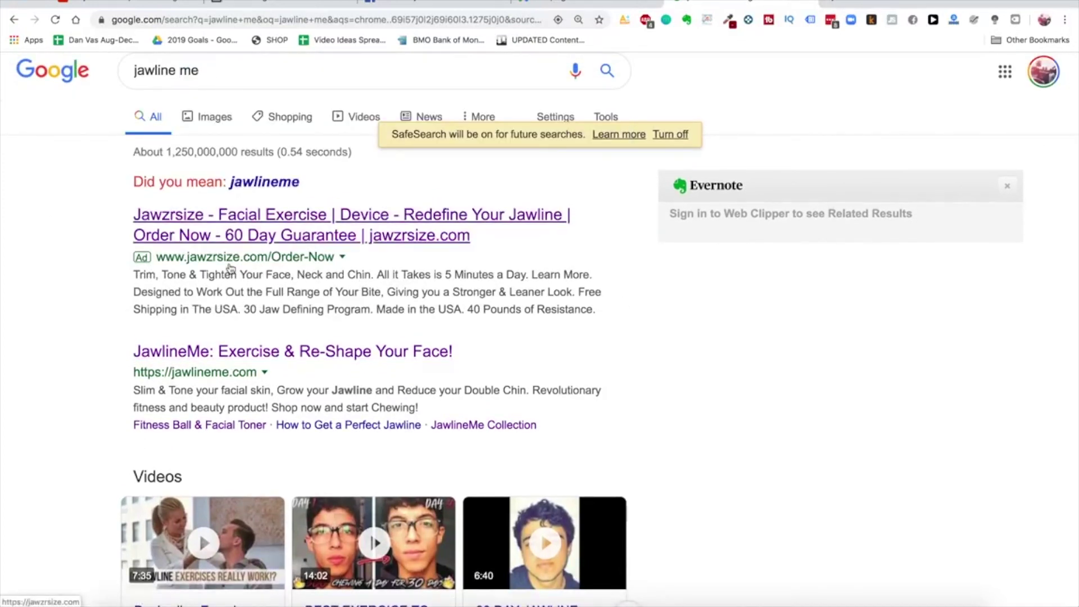
Review the Jawzrsize ad and JawlineMe result, then return to the Google Ads campaigns
{"action": "scroll", "coordinate": [230, 269], "scroll_direction": "down", "scroll_amount": 1}
{"action": "scroll", "coordinate": [293, 303], "scroll_direction": "down", "scroll_amount": 2}
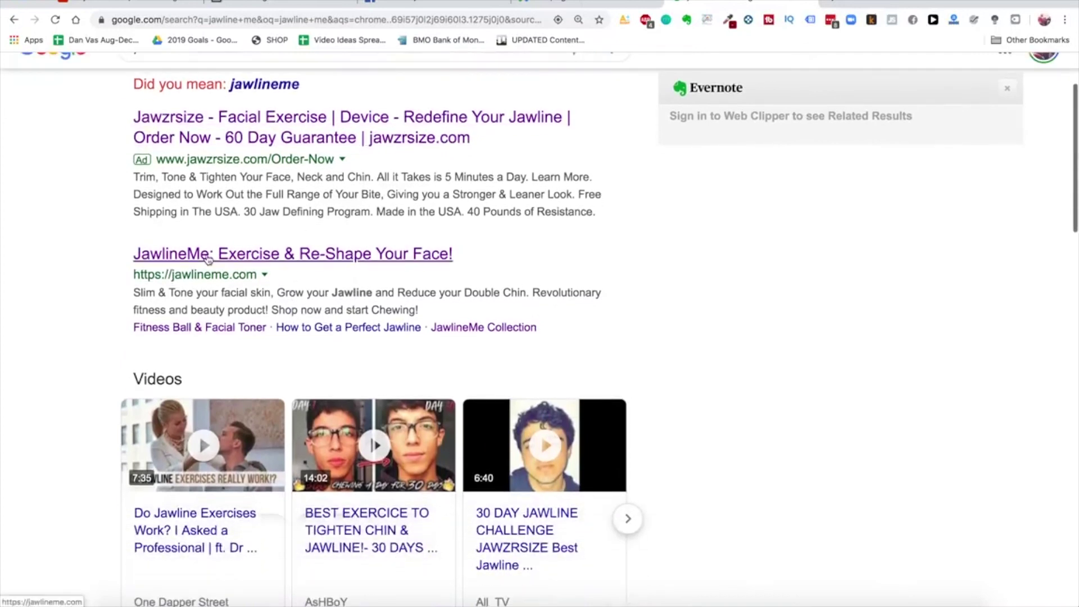
{"action": "scroll", "coordinate": [293, 304], "scroll_direction": "down", "scroll_amount": 3}
{"action": "scroll", "coordinate": [320, 287], "scroll_direction": "up", "scroll_amount": 5}
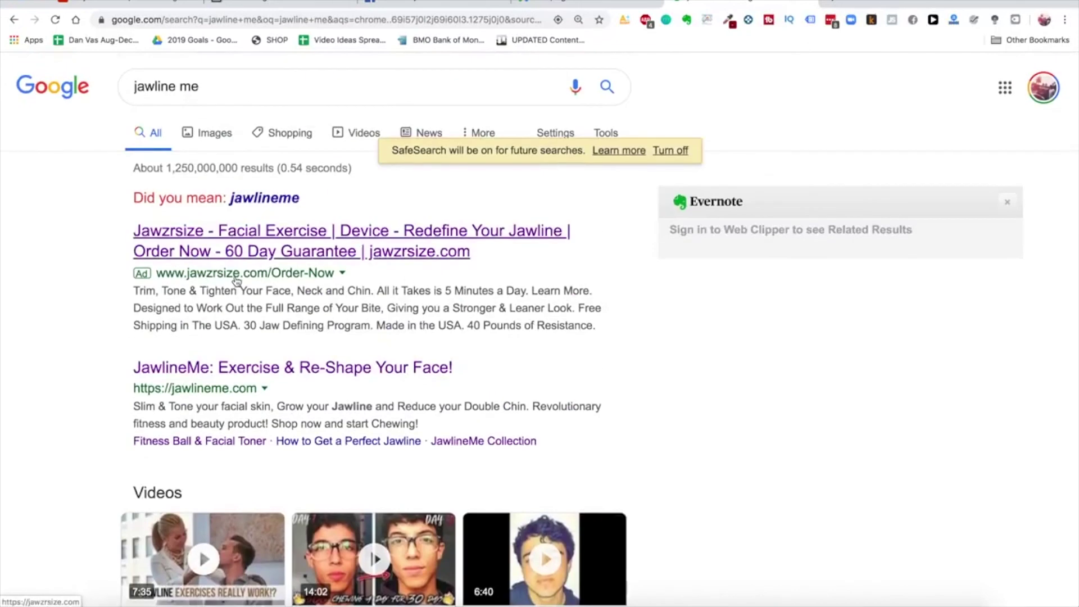
{"action": "left_click", "coordinate": [587, 2]}
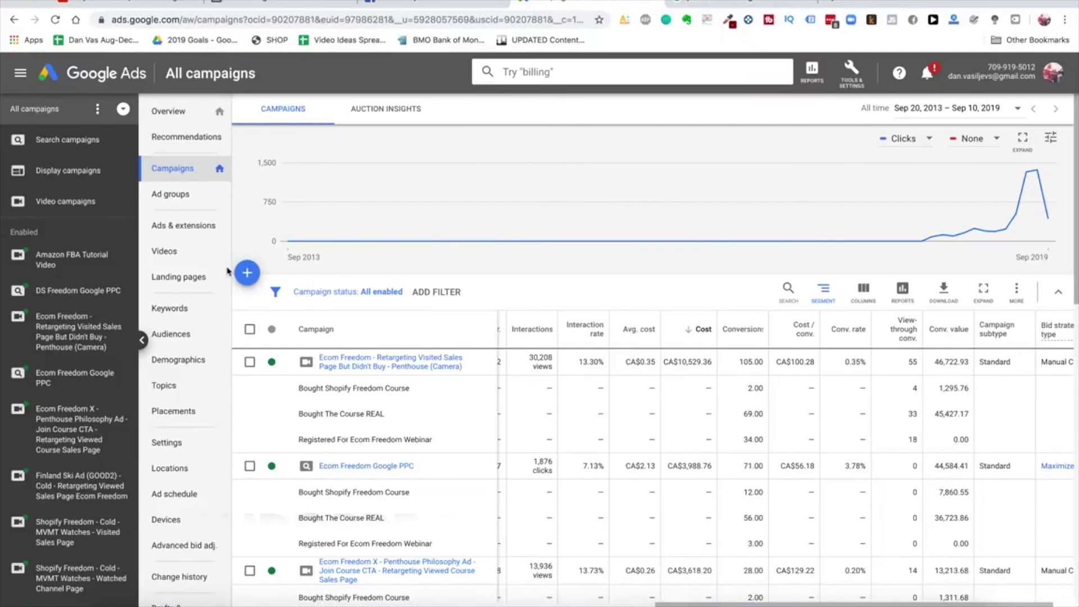
Start a new campaign with the Website traffic goal and Search type, then return to the search tab
{"action": "left_click", "coordinate": [247, 272]}
{"action": "left_click", "coordinate": [284, 318]}
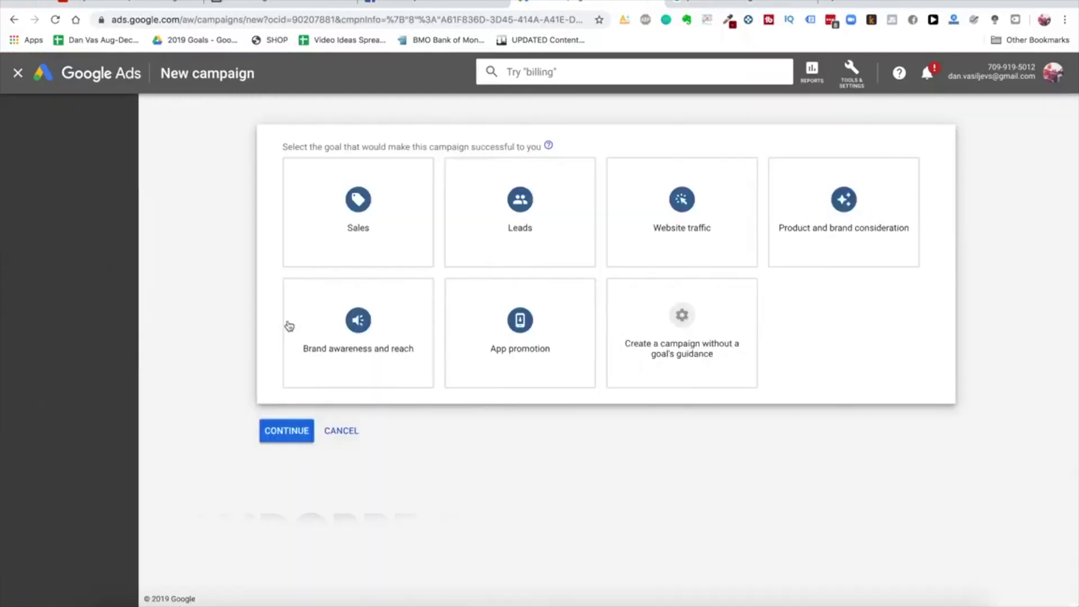
{"action": "left_click", "coordinate": [614, 228]}
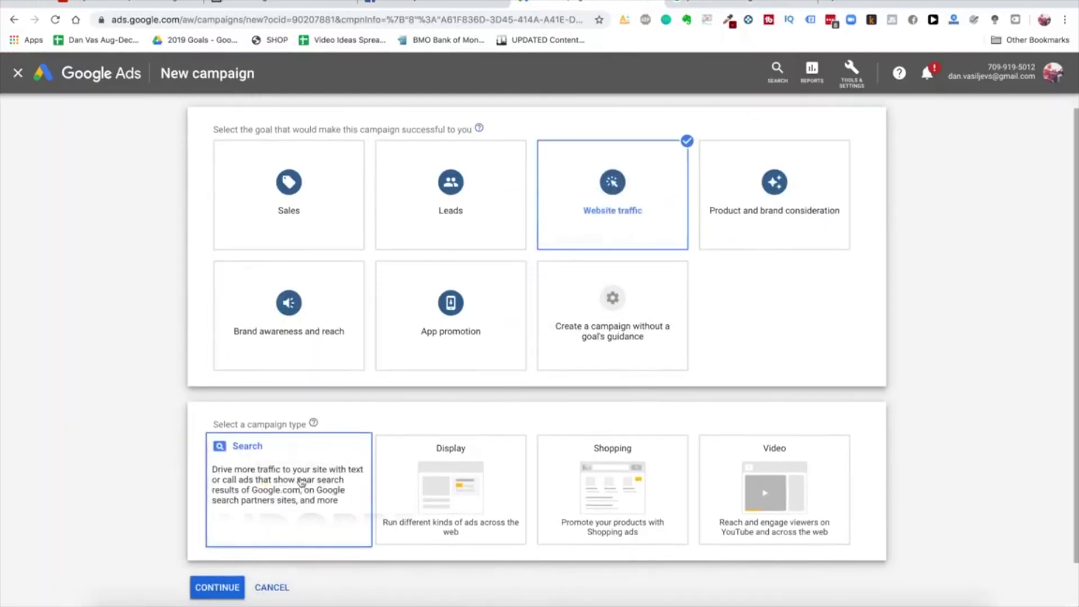
{"action": "left_click", "coordinate": [339, 471]}
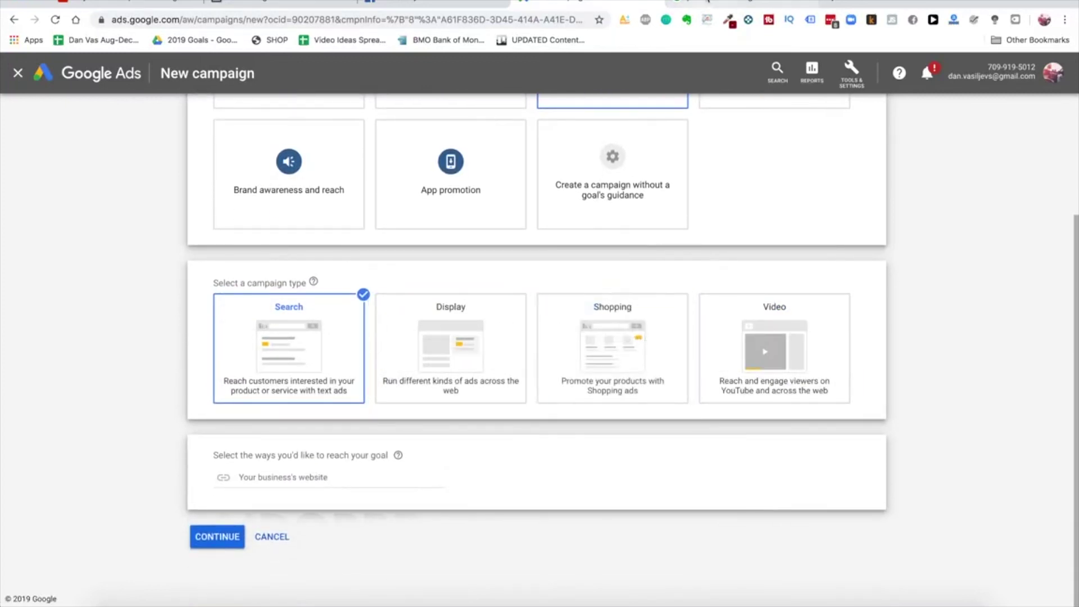
{"action": "left_click", "coordinate": [730, 4]}
{"action": "double_click", "coordinate": [386, 88]}
Search Google for 'google shopping', then go back to the new Google Ads campaign
{"action": "triple_click", "coordinate": [386, 88]}
{"action": "type", "text": "google shopping"}
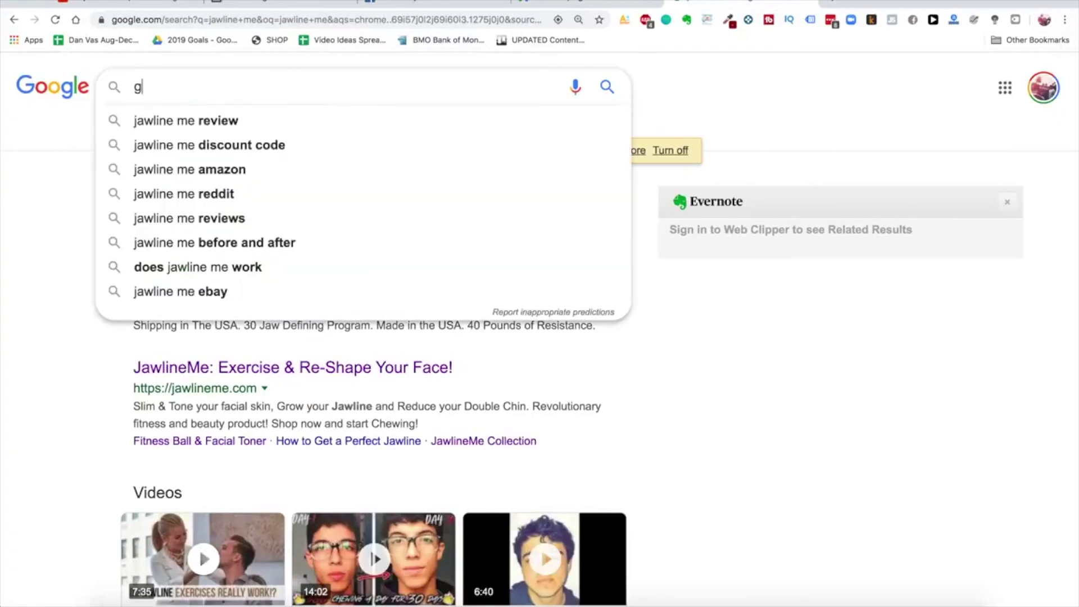
{"action": "key", "text": "Return"}
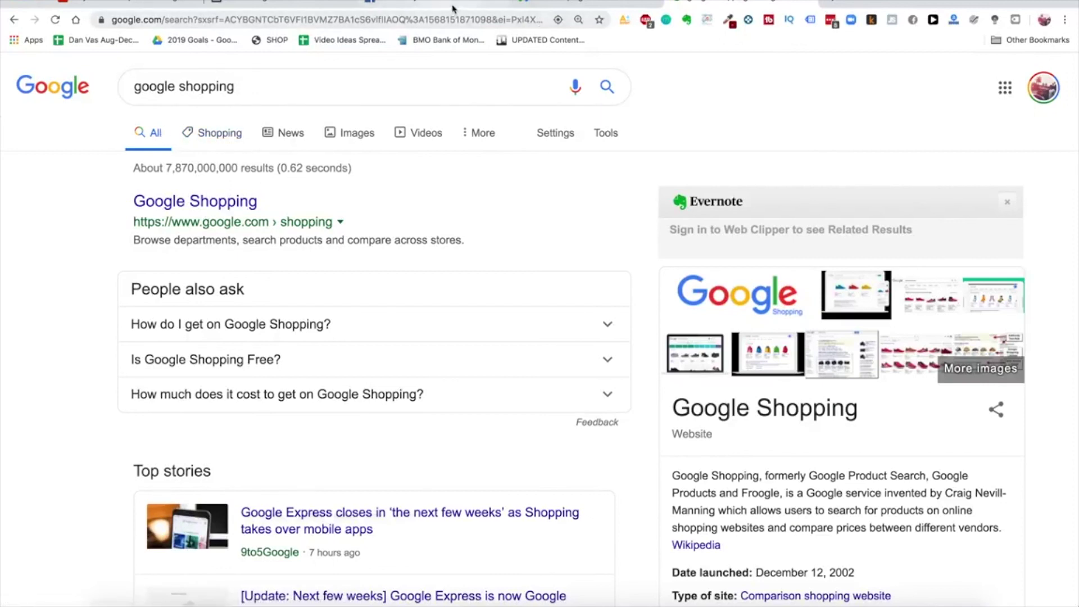
{"action": "left_click", "coordinate": [550, 8]}
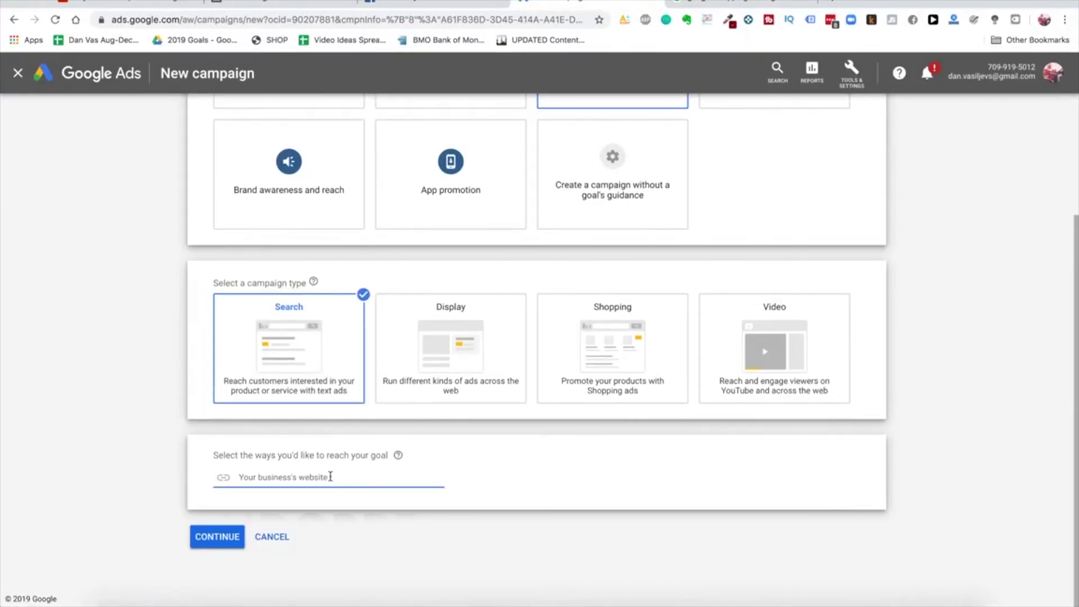
Exclude the Display Network from the Search campaign and begin renaming it 'Glowy Skin Search PP'
{"action": "left_click", "coordinate": [222, 538]}
{"action": "scroll", "coordinate": [513, 510], "scroll_direction": "up", "scroll_amount": 10}
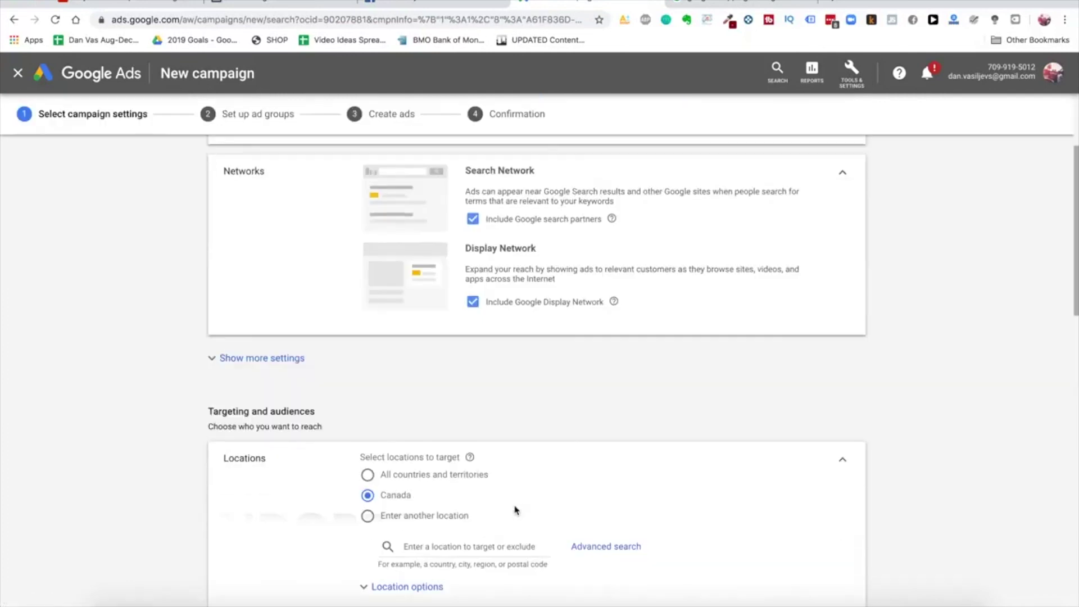
{"action": "scroll", "coordinate": [538, 356], "scroll_direction": "up", "scroll_amount": 2}
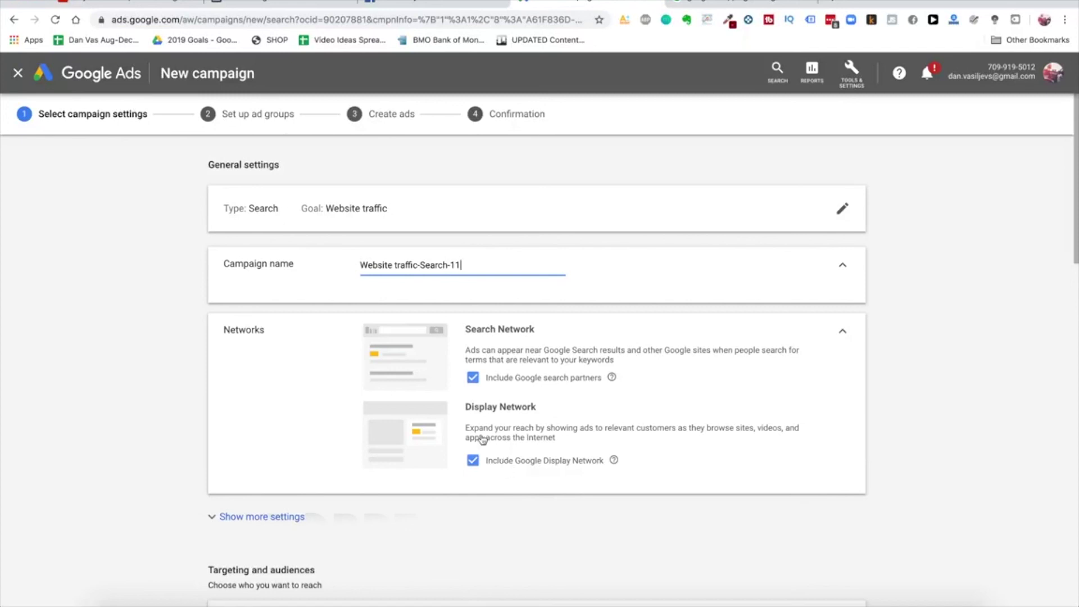
{"action": "left_click", "coordinate": [499, 464]}
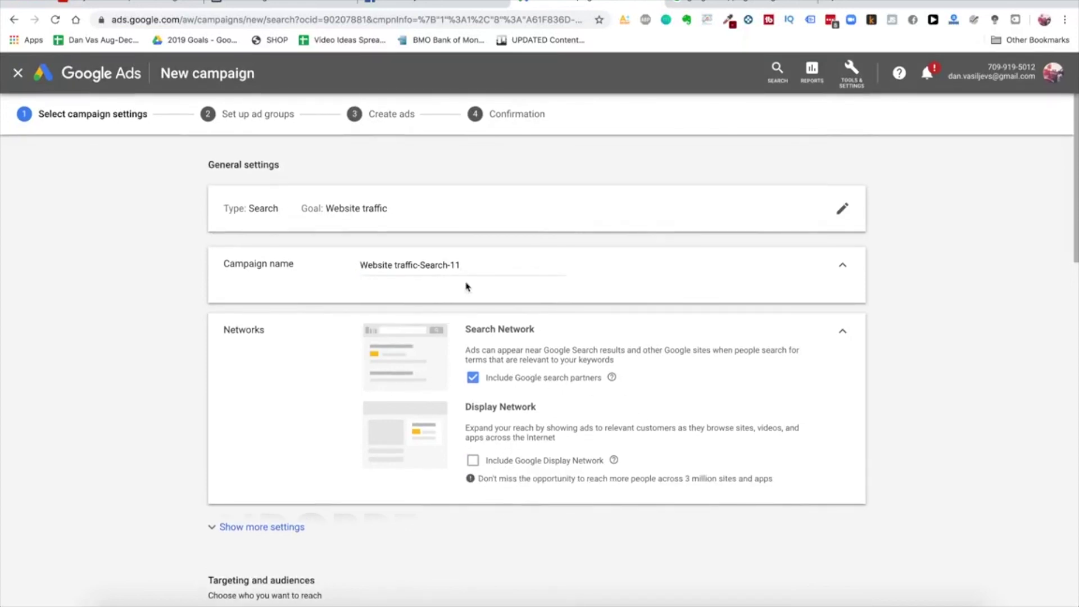
{"action": "triple_click", "coordinate": [404, 264]}
{"action": "type", "text": "Glowy Skin Search PP"}
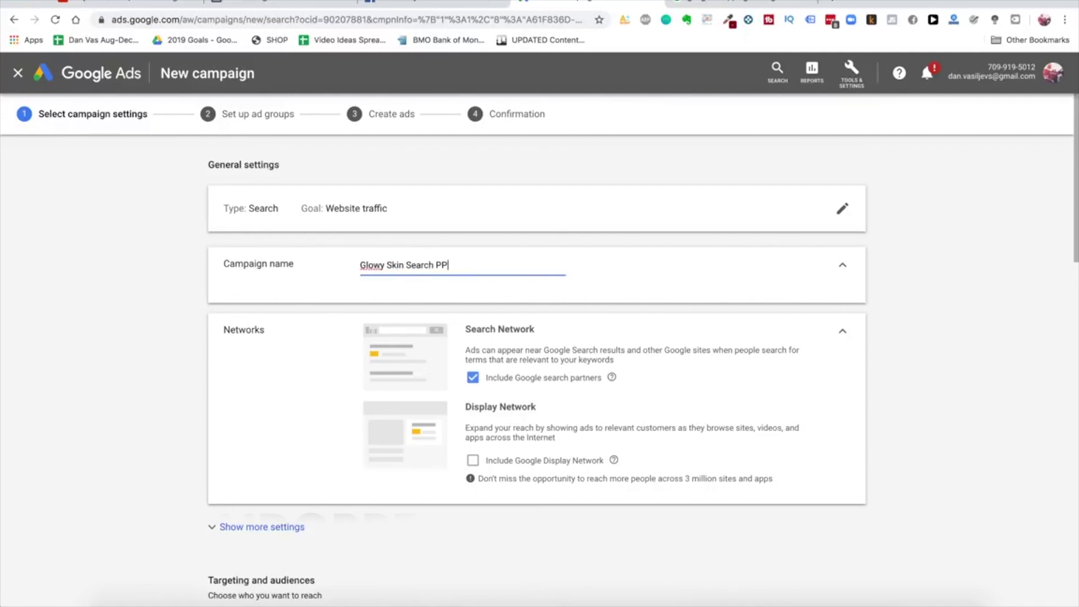
{"action": "scroll", "coordinate": [301, 443], "scroll_direction": "down", "scroll_amount": 5}
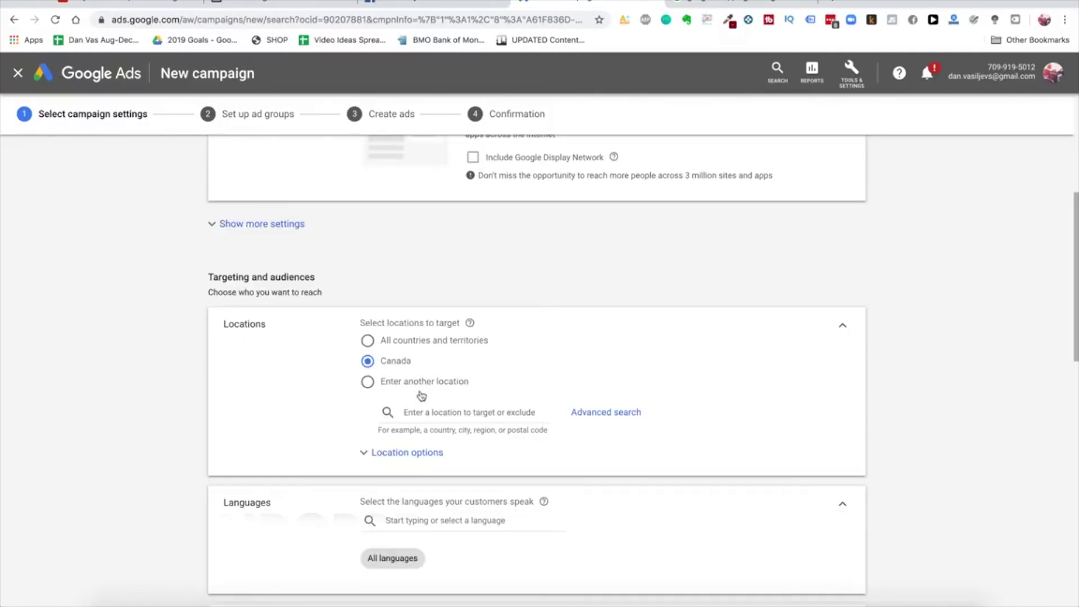
Search Google for 'epacket countries' in a new tab, then return to the campaign setup
{"action": "left_click", "coordinate": [834, 6]}
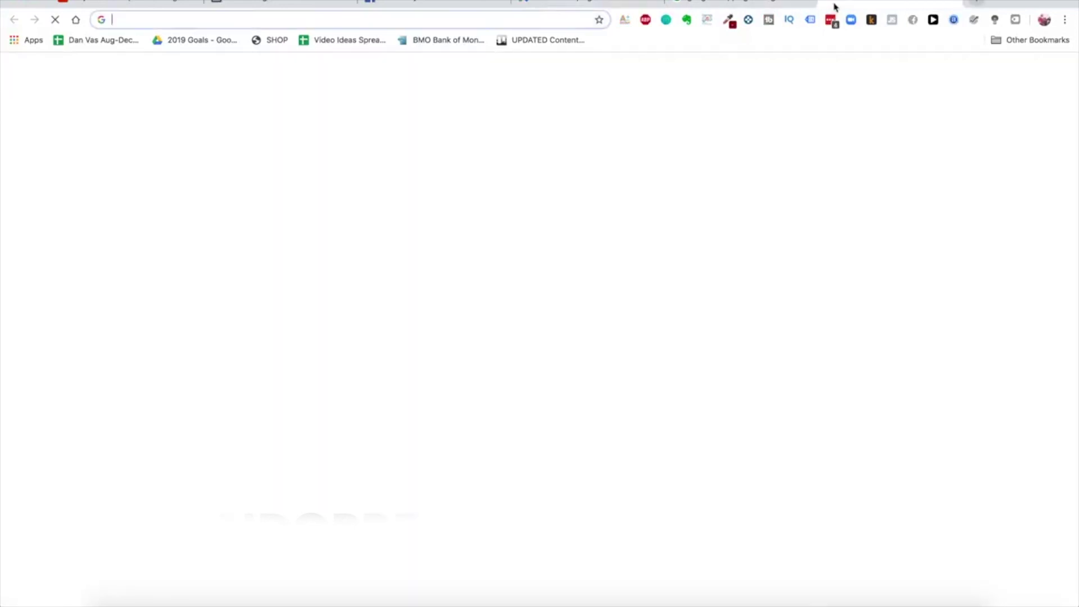
{"action": "type", "text": "epacket countri"}
{"action": "key", "text": "Return"}
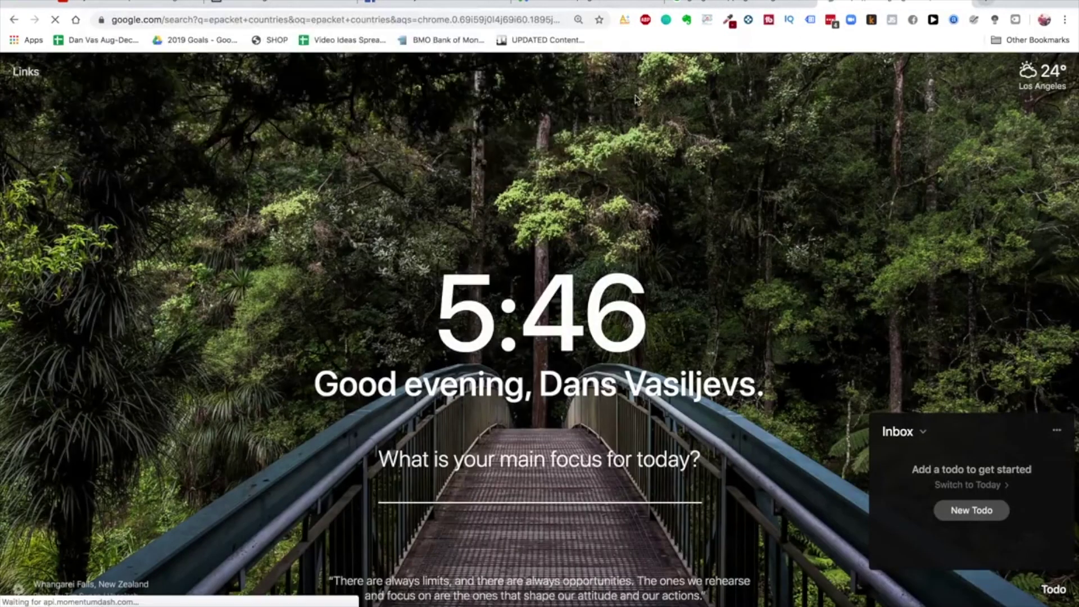
{"action": "scroll", "coordinate": [460, 344], "scroll_direction": "down", "scroll_amount": 3}
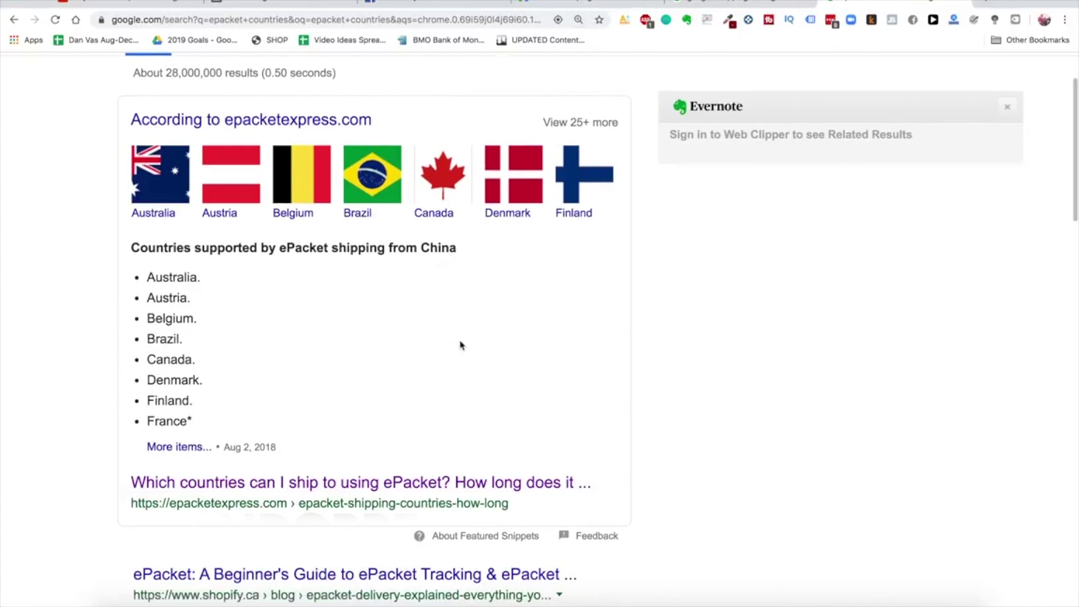
{"action": "scroll", "coordinate": [460, 345], "scroll_direction": "down", "scroll_amount": 1}
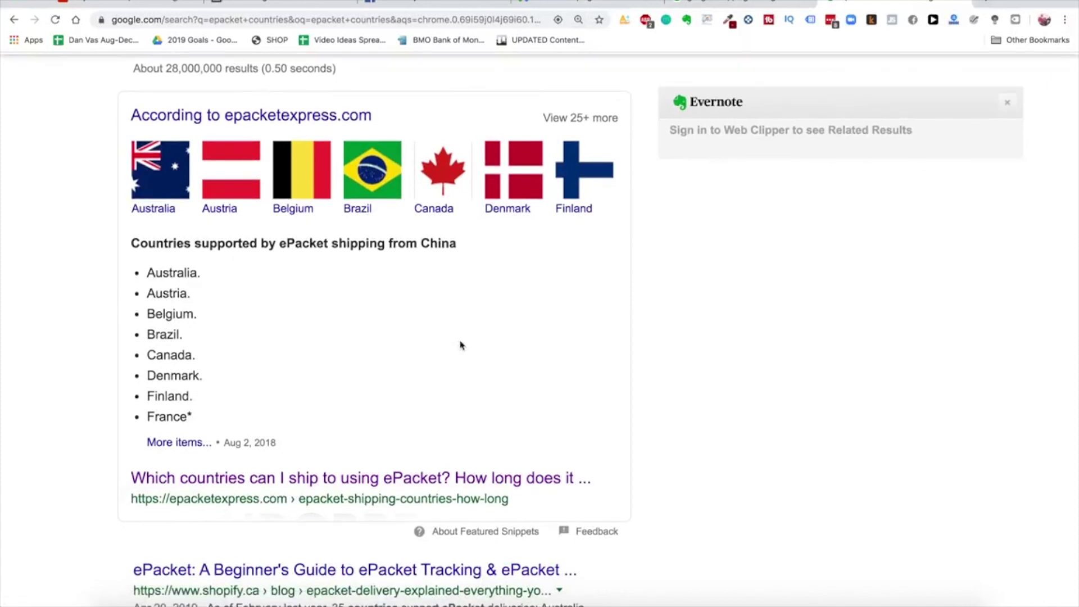
{"action": "left_click", "coordinate": [585, 7]}
Set the campaign's bidding focus to Clicks
{"action": "scroll", "coordinate": [484, 344], "scroll_direction": "down", "scroll_amount": 5}
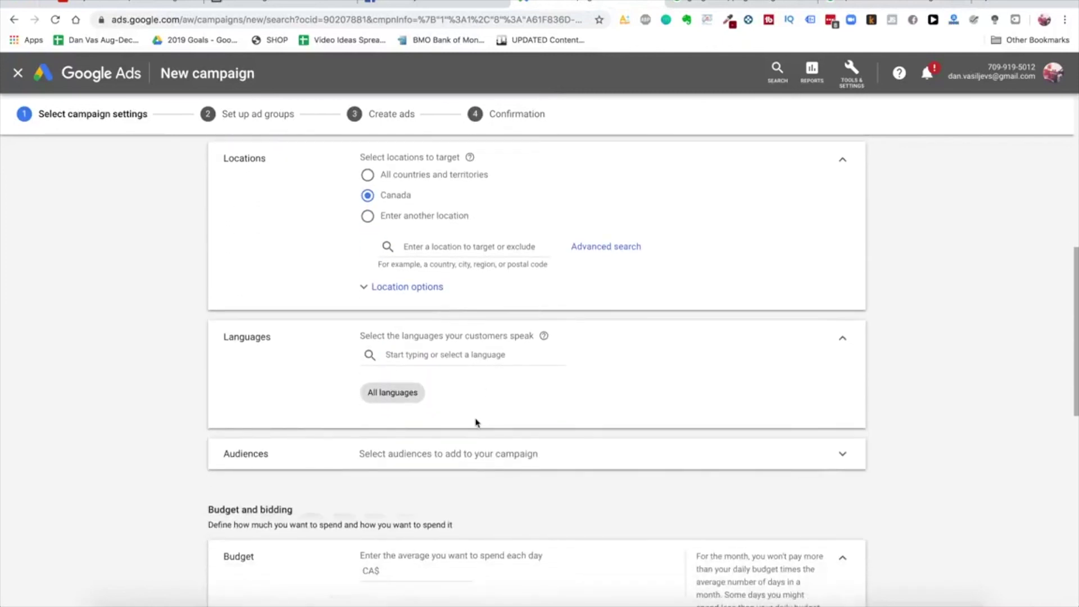
{"action": "scroll", "coordinate": [479, 455], "scroll_direction": "down", "scroll_amount": 4}
{"action": "left_click", "coordinate": [428, 421]}
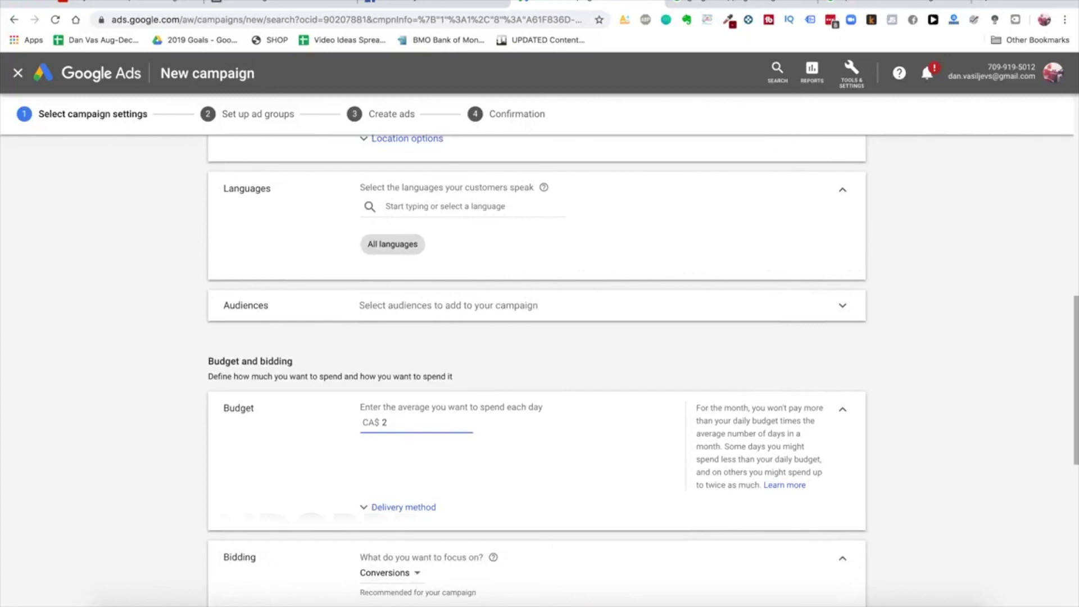
{"action": "scroll", "coordinate": [351, 442], "scroll_direction": "down", "scroll_amount": 4}
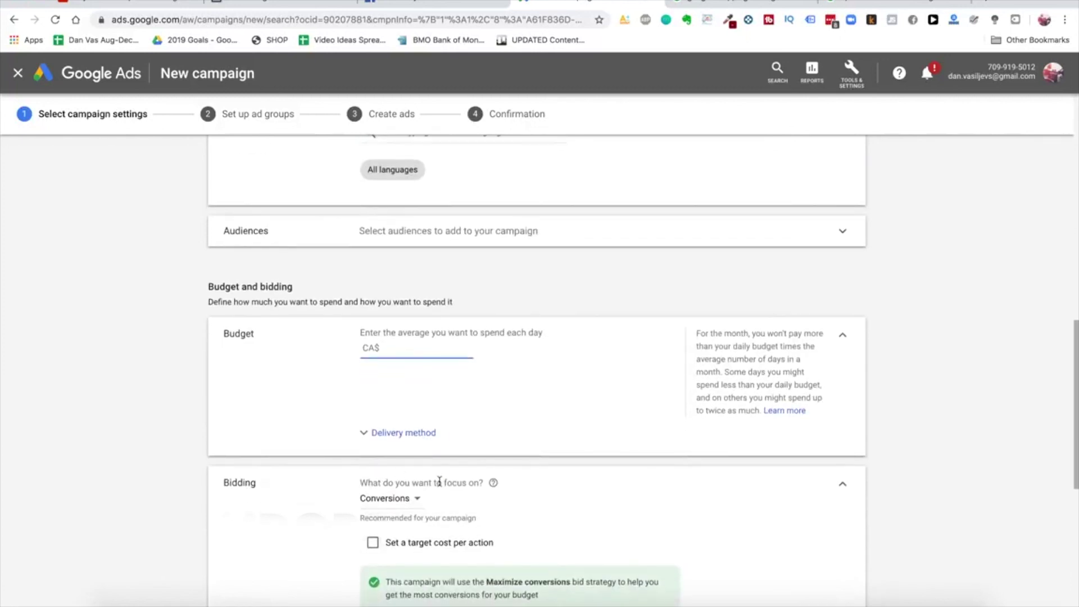
{"action": "left_click", "coordinate": [401, 436]}
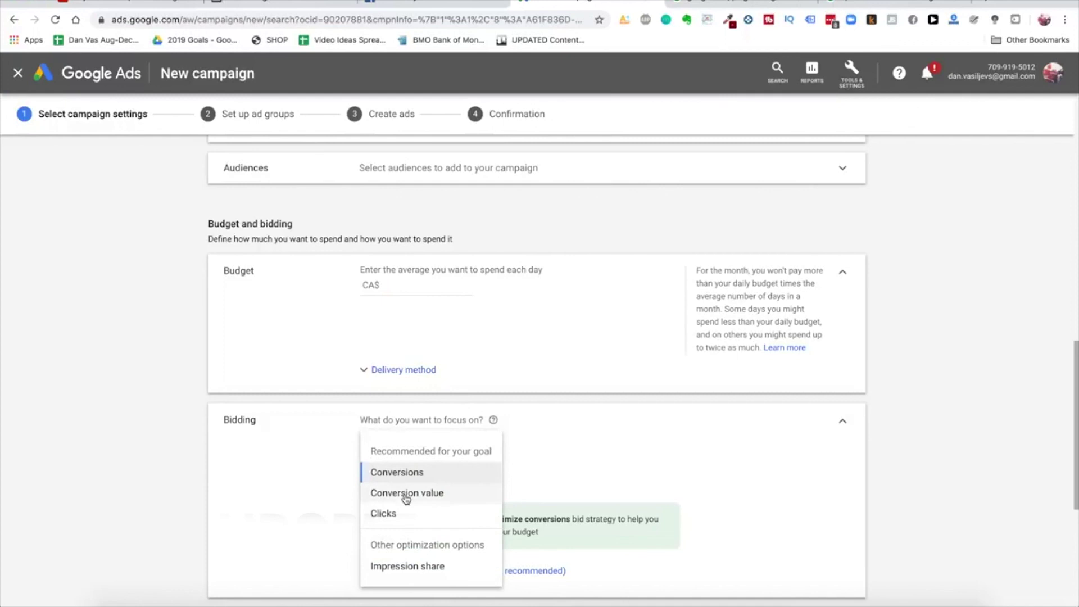
{"action": "left_click", "coordinate": [413, 514]}
{"action": "scroll", "coordinate": [486, 449], "scroll_direction": "down", "scroll_amount": 3}
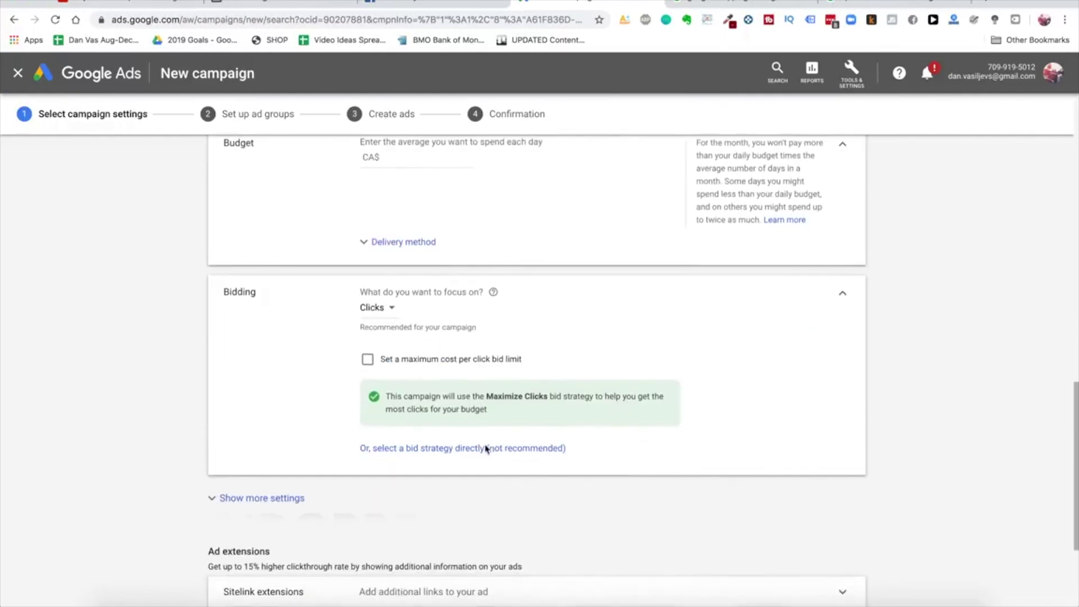
{"action": "scroll", "coordinate": [482, 468], "scroll_direction": "down", "scroll_amount": 2}
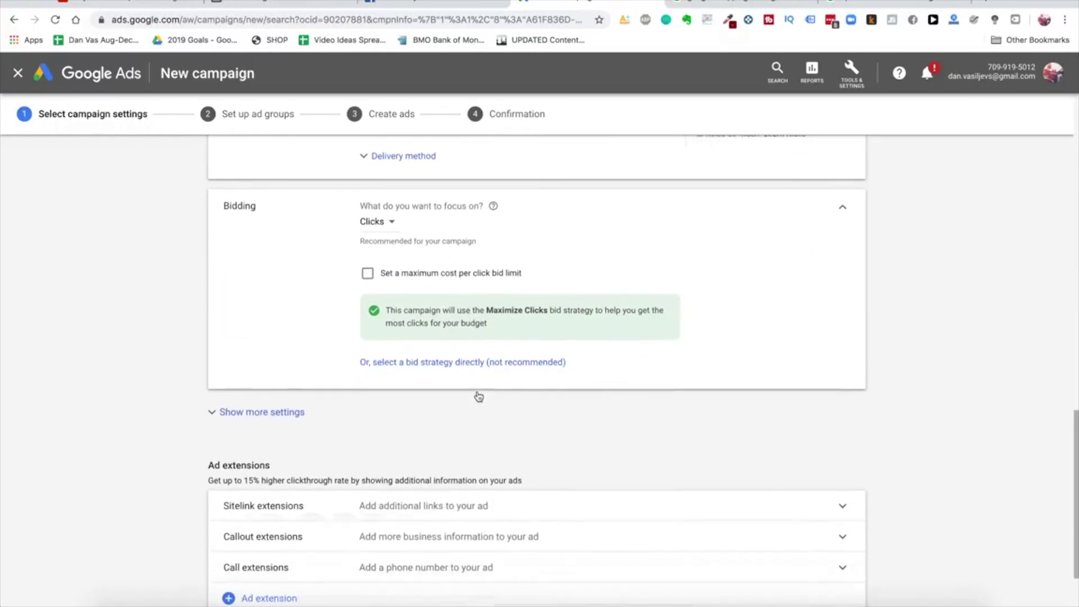
{"action": "left_click", "coordinate": [390, 219]}
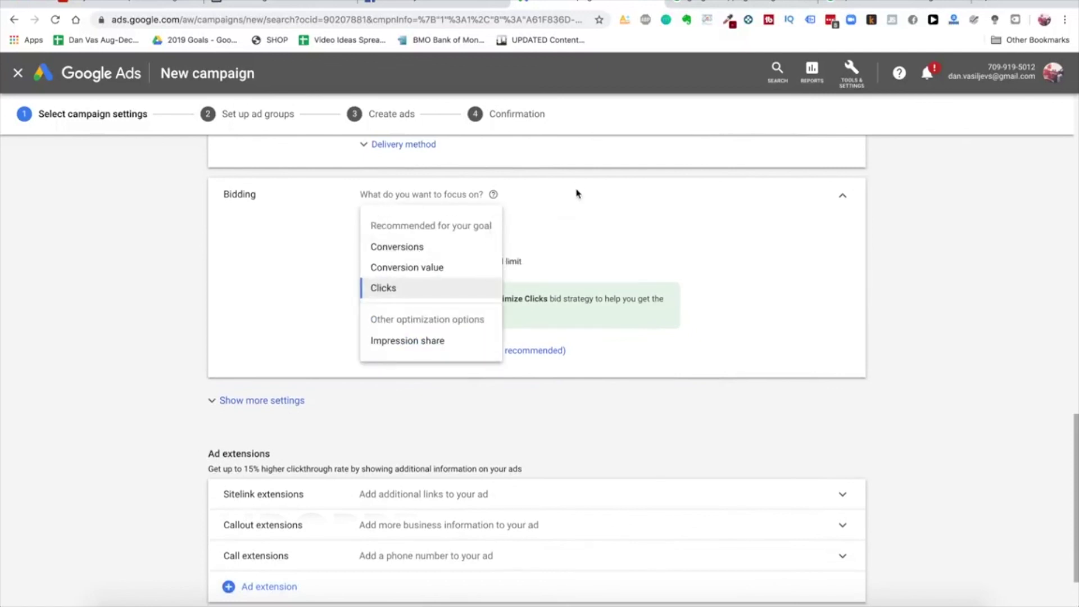
{"action": "left_click", "coordinate": [468, 193]}
Leave the maximum CPC bid limit off and select Maximize clicks directly as the bid strategy
{"action": "scroll", "coordinate": [471, 236], "scroll_direction": "up", "scroll_amount": 2}
{"action": "scroll", "coordinate": [473, 270], "scroll_direction": "down", "scroll_amount": 3}
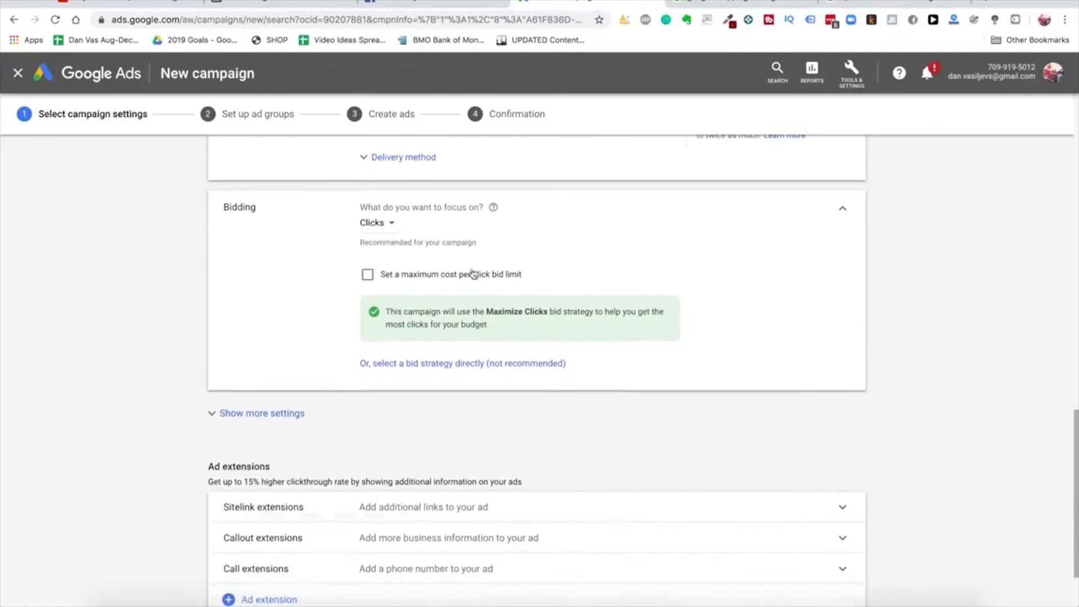
{"action": "scroll", "coordinate": [511, 431], "scroll_direction": "down", "scroll_amount": 2}
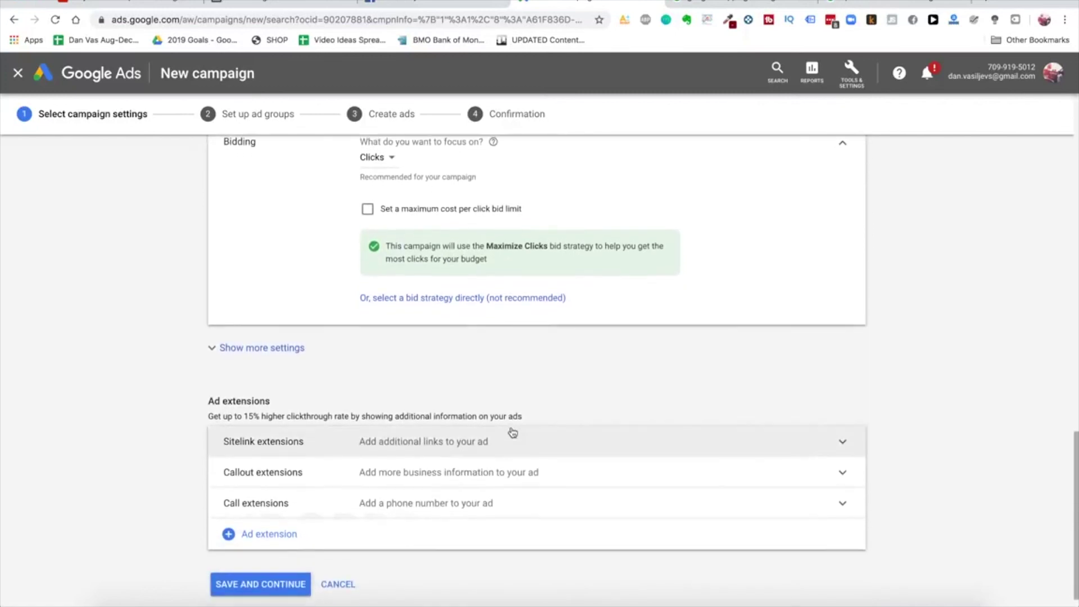
{"action": "scroll", "coordinate": [512, 432], "scroll_direction": "up", "scroll_amount": 5}
{"action": "left_click", "coordinate": [444, 371]}
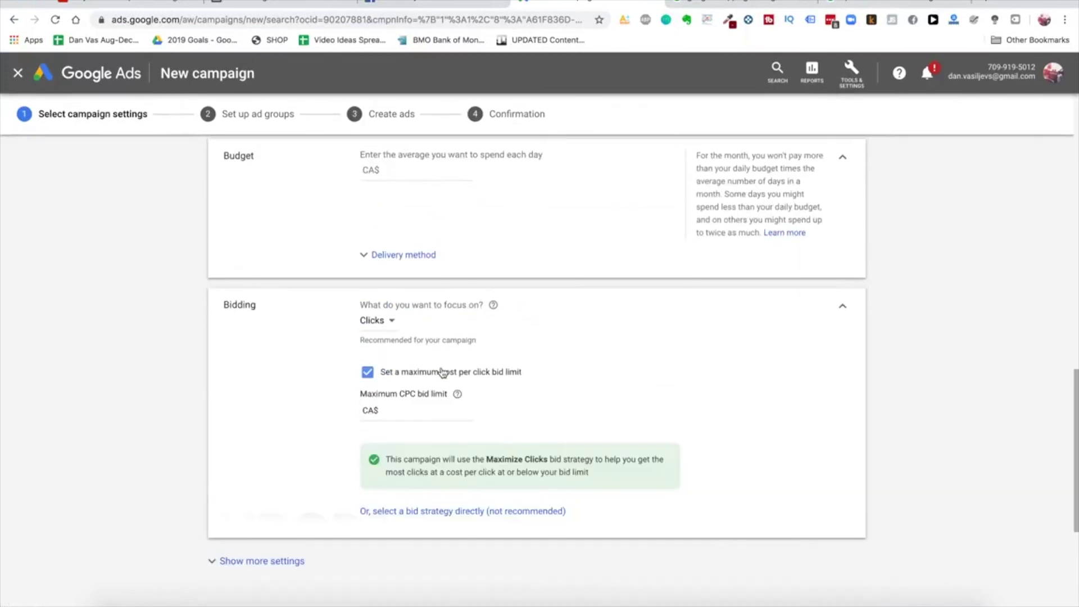
{"action": "left_click", "coordinate": [430, 414]}
{"action": "left_click", "coordinate": [410, 373]}
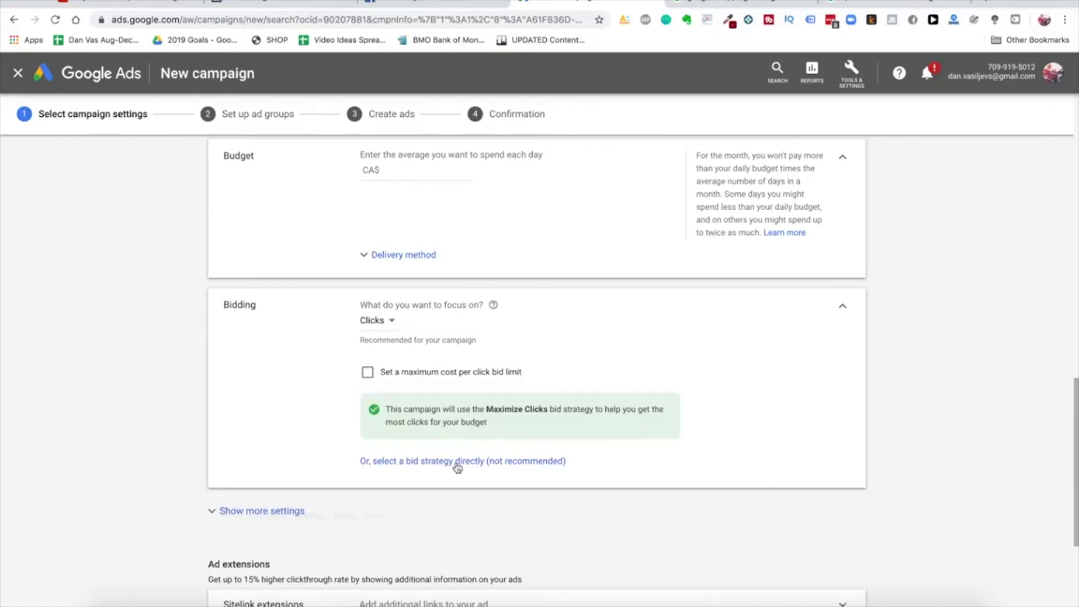
{"action": "left_click", "coordinate": [464, 467]}
{"action": "scroll", "coordinate": [441, 362], "scroll_direction": "down", "scroll_amount": 1}
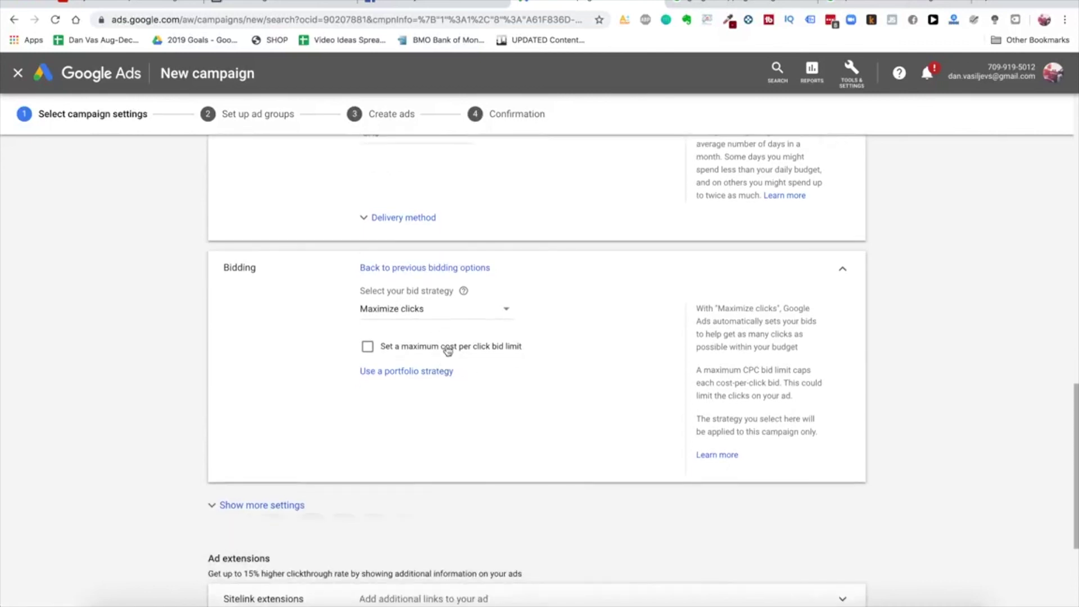
{"action": "left_click", "coordinate": [421, 316]}
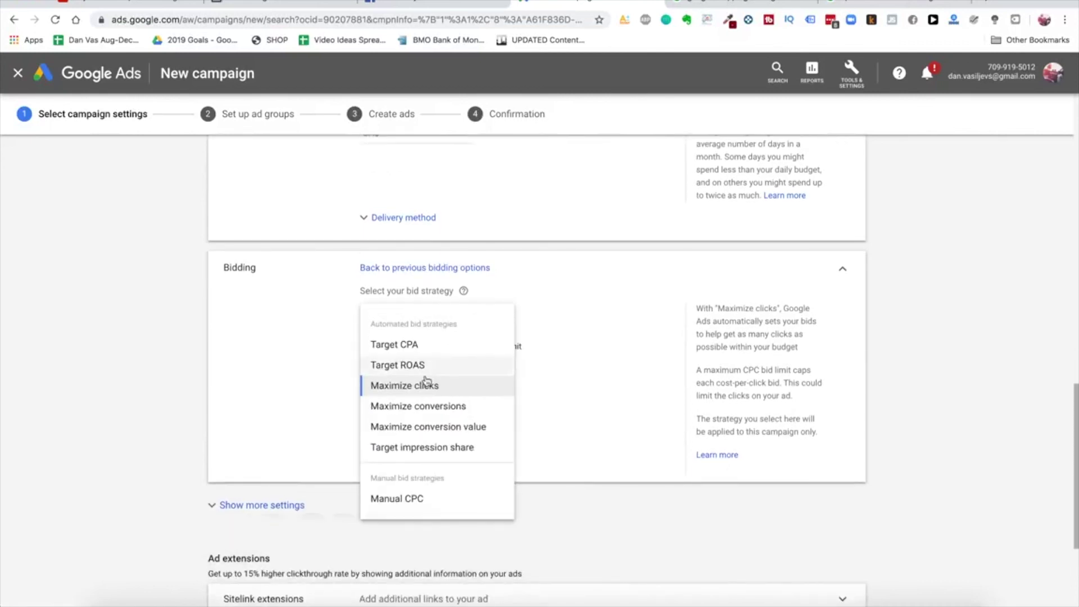
{"action": "left_click", "coordinate": [349, 379]}
{"action": "scroll", "coordinate": [348, 377], "scroll_direction": "down", "scroll_amount": 3}
Expand the campaign's additional settings: Conversions, Ad schedule and Ad rotation
{"action": "scroll", "coordinate": [349, 377], "scroll_direction": "down", "scroll_amount": 2}
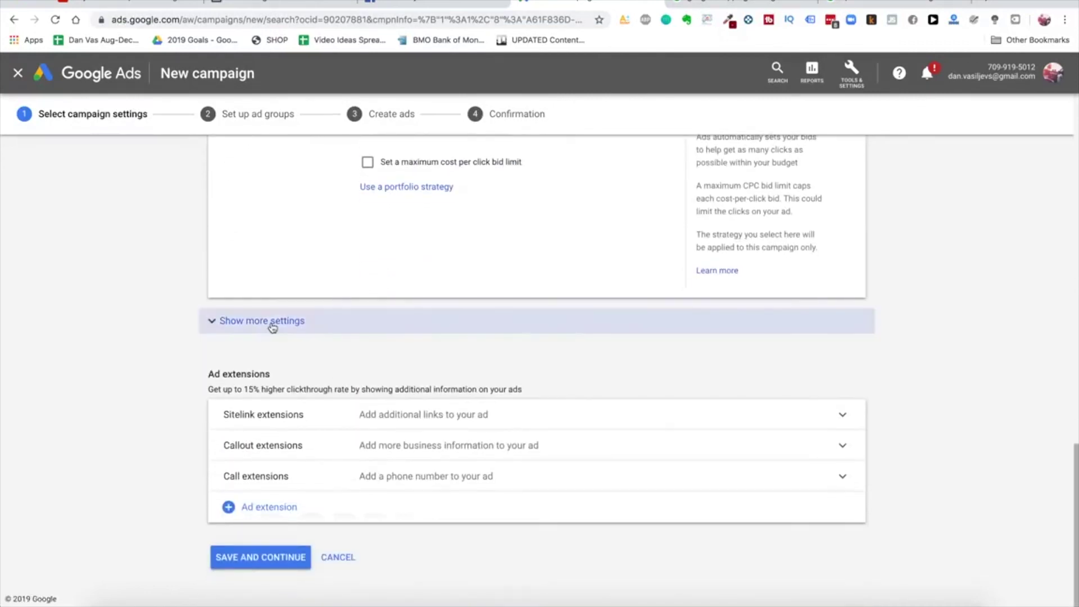
{"action": "left_click", "coordinate": [272, 321]}
{"action": "scroll", "coordinate": [447, 335], "scroll_direction": "down", "scroll_amount": 1}
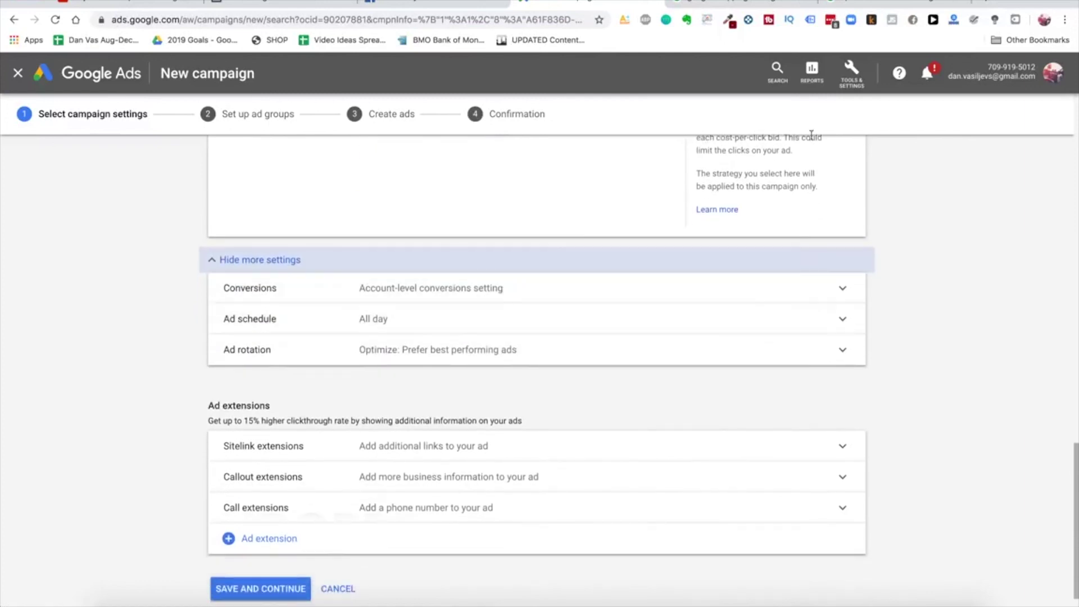
Open Measurement > Conversions from Tools & Settings in a new browser tab
{"action": "left_click", "coordinate": [858, 75]}
{"action": "left_click", "coordinate": [851, 78]}
{"action": "left_click", "coordinate": [857, 83]}
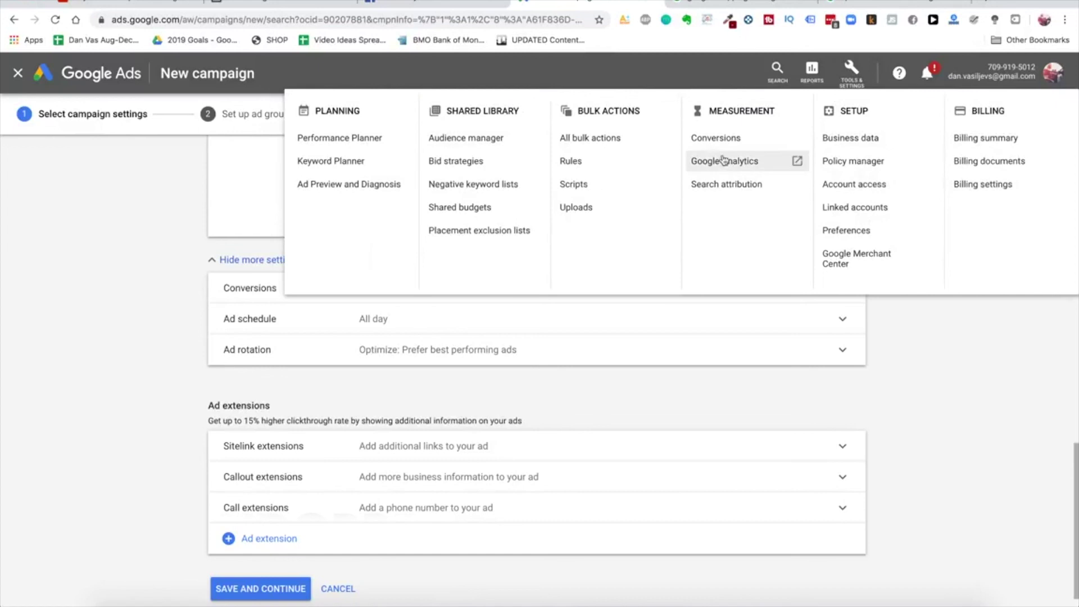
{"action": "left_click", "coordinate": [851, 72]}
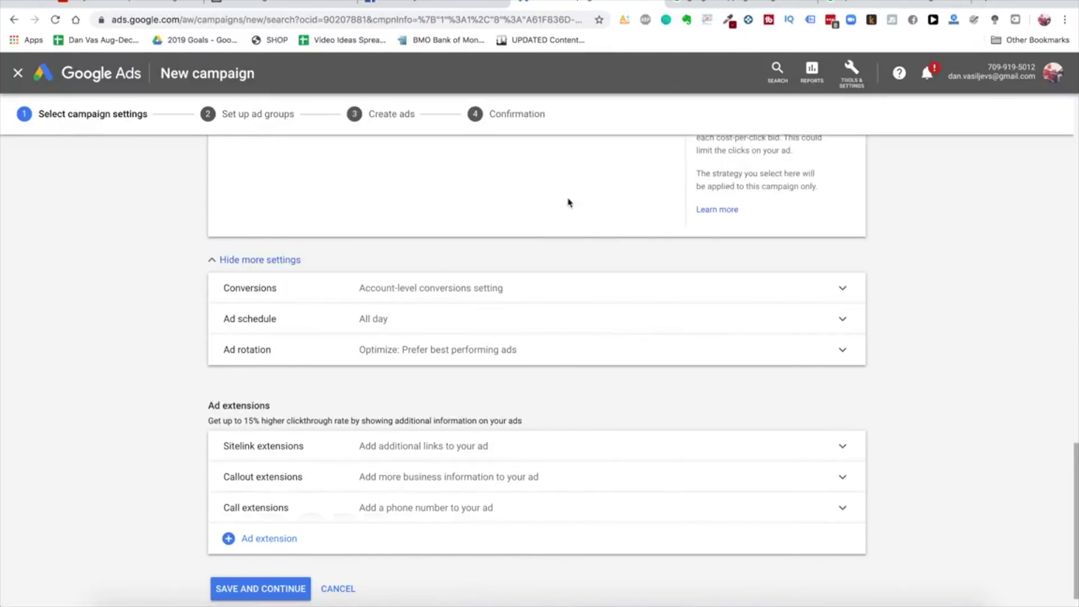
{"action": "scroll", "coordinate": [455, 287], "scroll_direction": "down", "scroll_amount": 2}
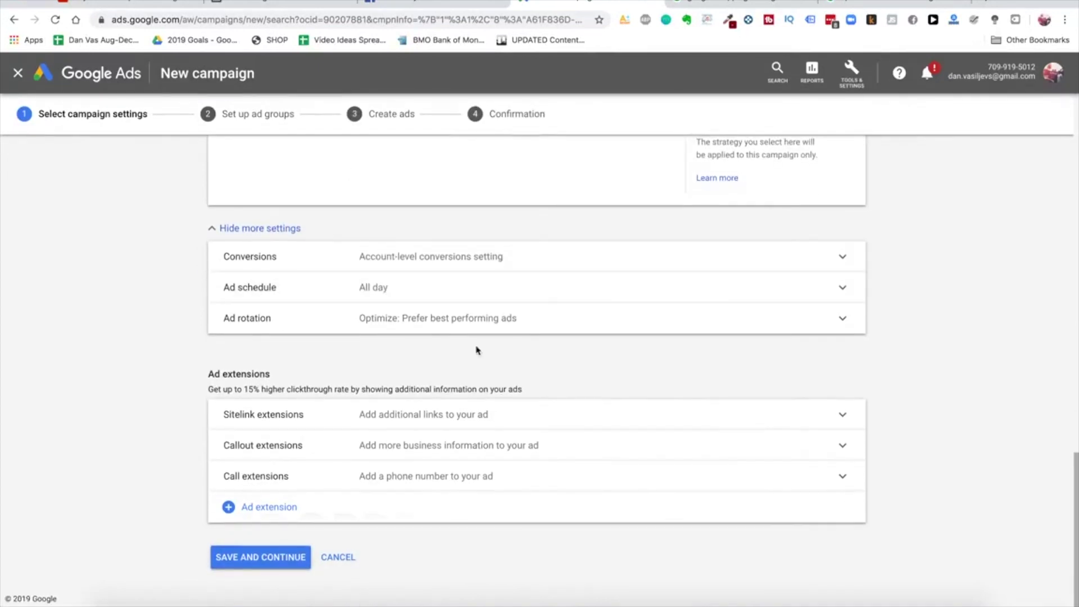
{"action": "left_click", "coordinate": [852, 69]}
{"action": "right_click", "coordinate": [705, 140]}
{"action": "left_click", "coordinate": [742, 152]}
{"action": "left_click", "coordinate": [684, 1]}
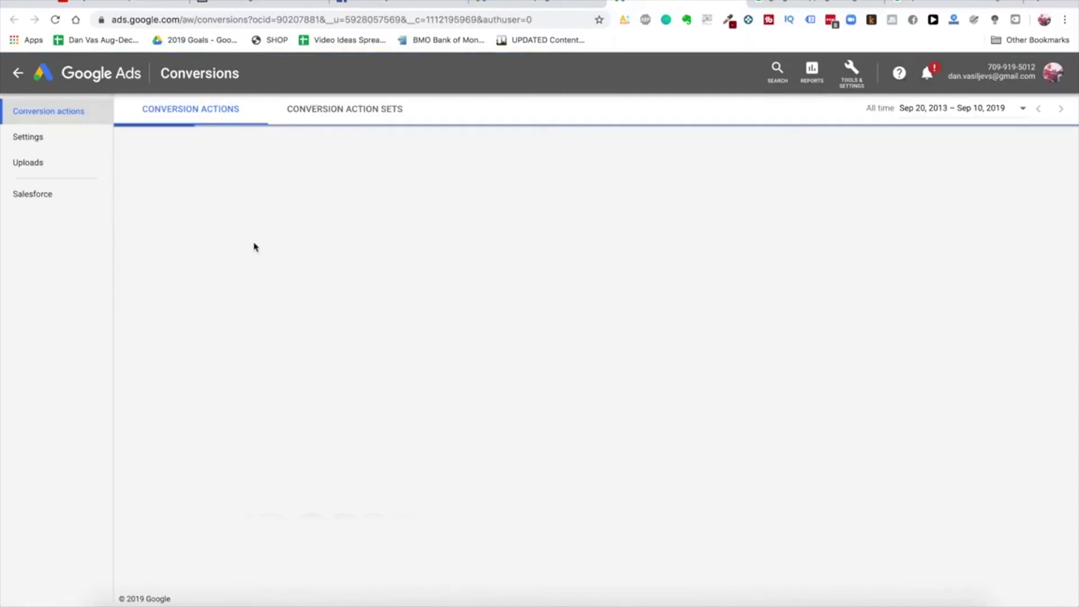
Start a new website conversion action named 'Purchased Glowy Skin Handset'
{"action": "left_click", "coordinate": [129, 142]}
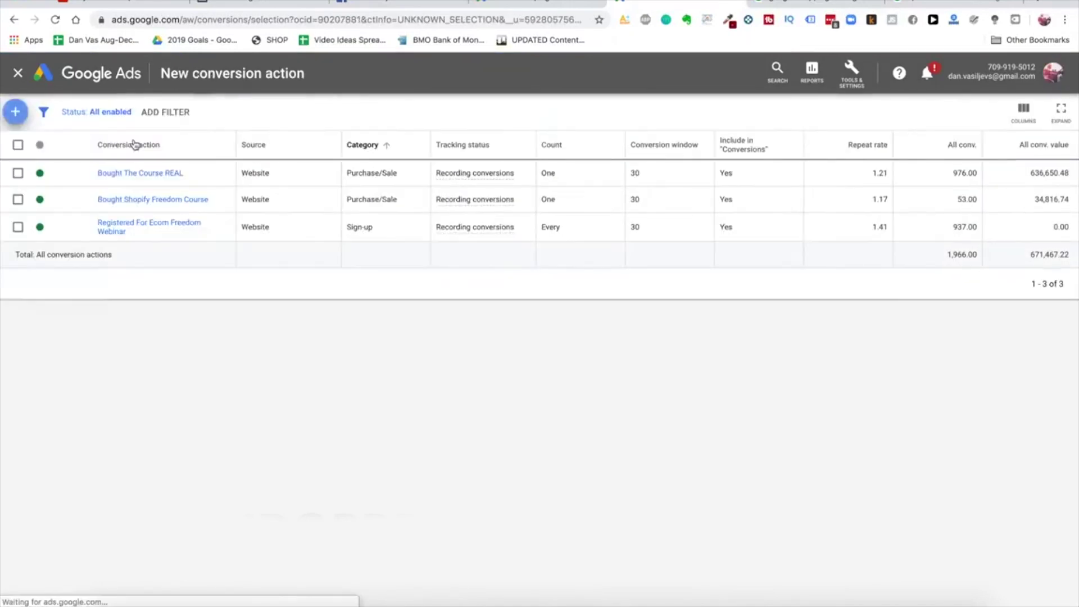
{"action": "left_click", "coordinate": [373, 233]}
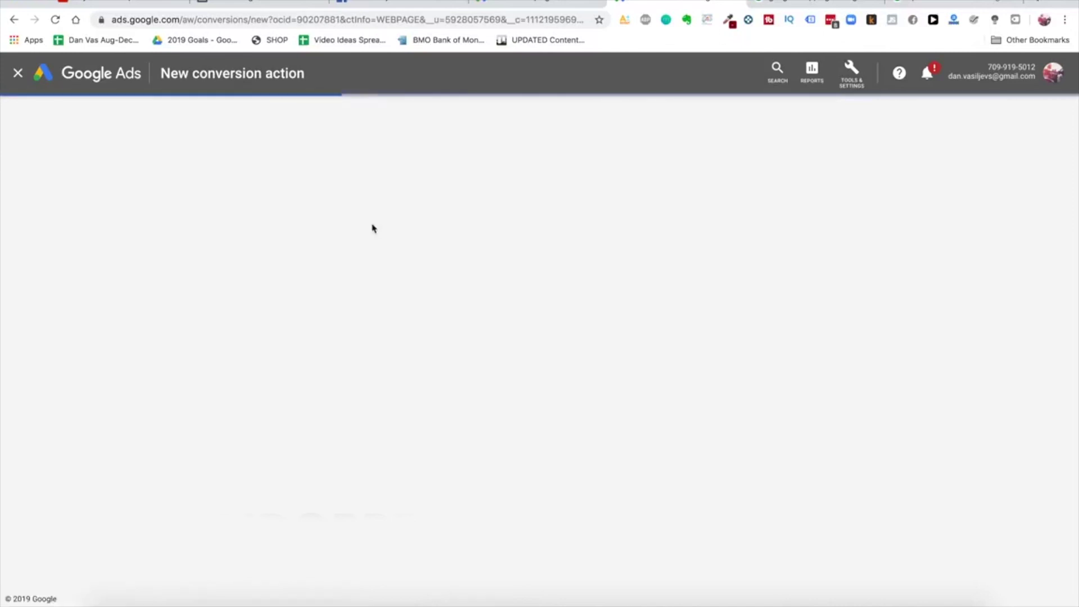
{"action": "scroll", "coordinate": [494, 345], "scroll_direction": "down", "scroll_amount": 3}
{"action": "scroll", "coordinate": [494, 345], "scroll_direction": "up", "scroll_amount": 2}
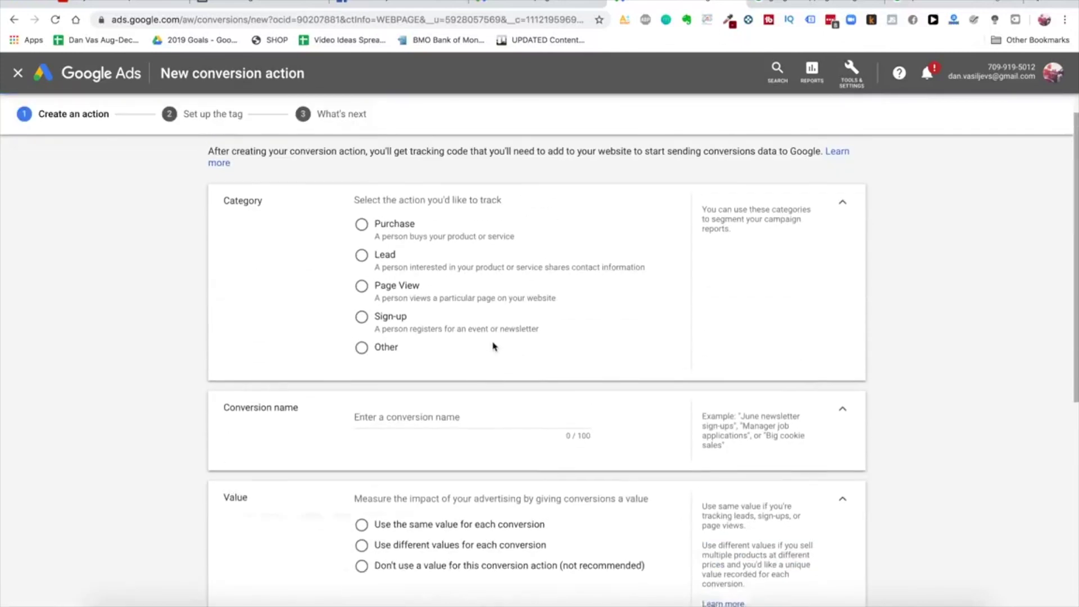
{"action": "scroll", "coordinate": [429, 297], "scroll_direction": "down", "scroll_amount": 1}
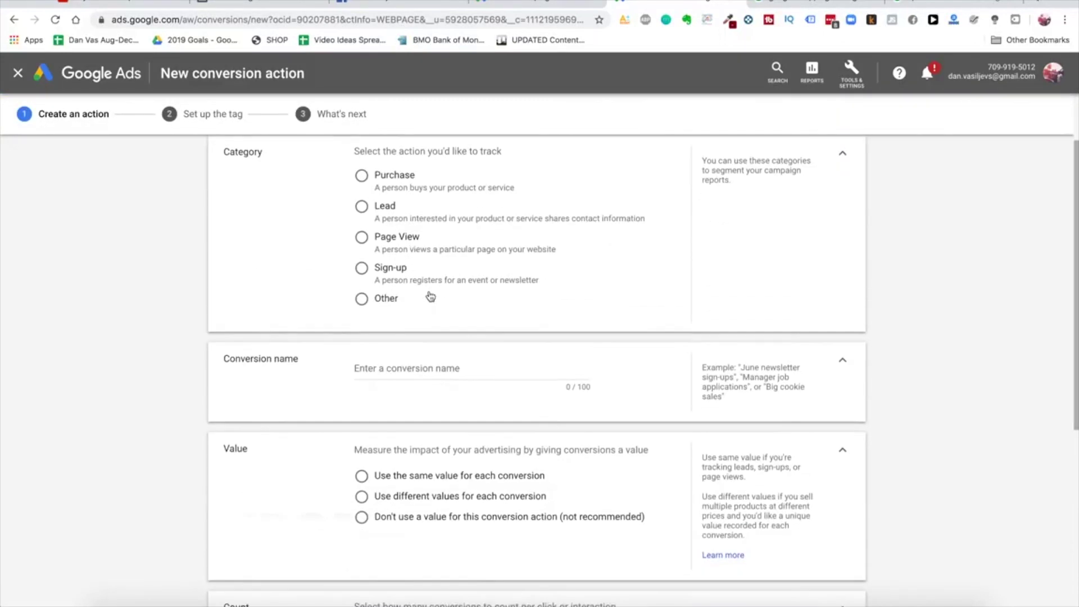
{"action": "scroll", "coordinate": [440, 320], "scroll_direction": "down", "scroll_amount": 2}
{"action": "scroll", "coordinate": [440, 322], "scroll_direction": "down", "scroll_amount": 3}
{"action": "scroll", "coordinate": [441, 321], "scroll_direction": "up", "scroll_amount": 5}
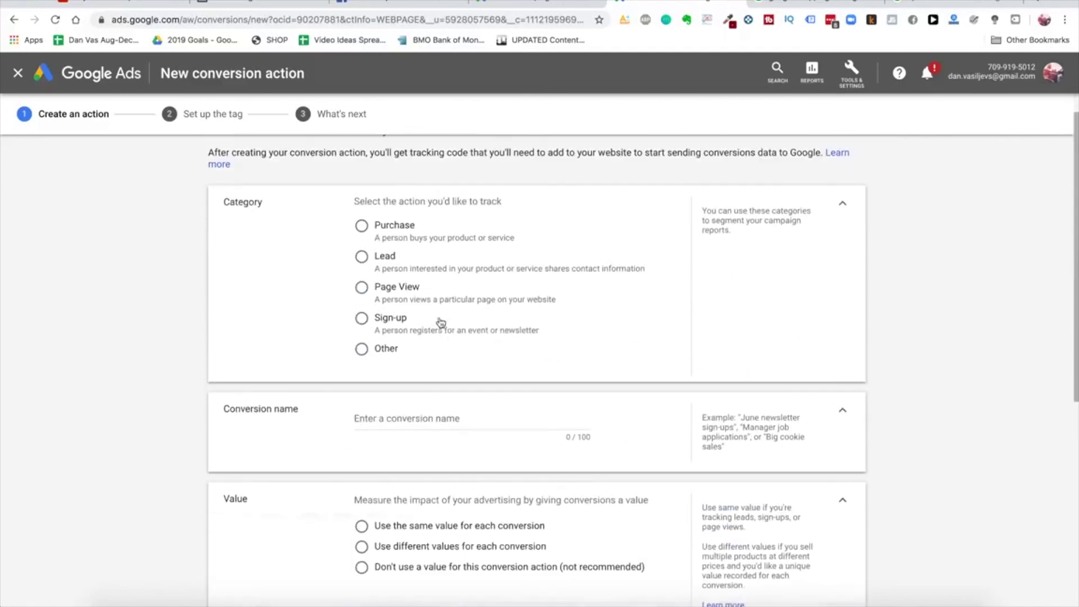
{"action": "scroll", "coordinate": [404, 270], "scroll_direction": "up", "scroll_amount": 1}
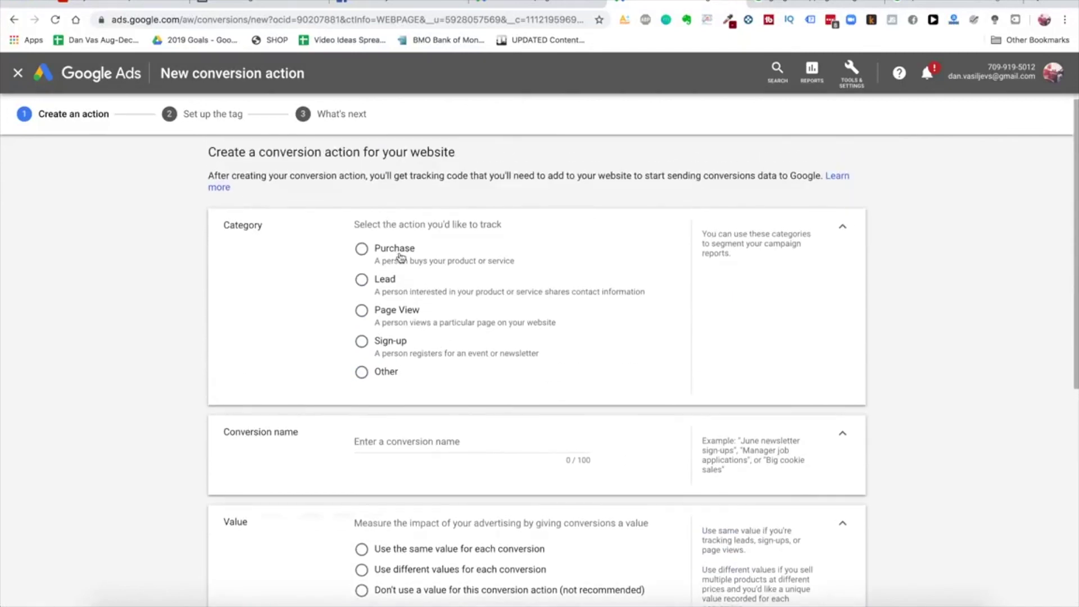
{"action": "scroll", "coordinate": [465, 385], "scroll_direction": "down", "scroll_amount": 3}
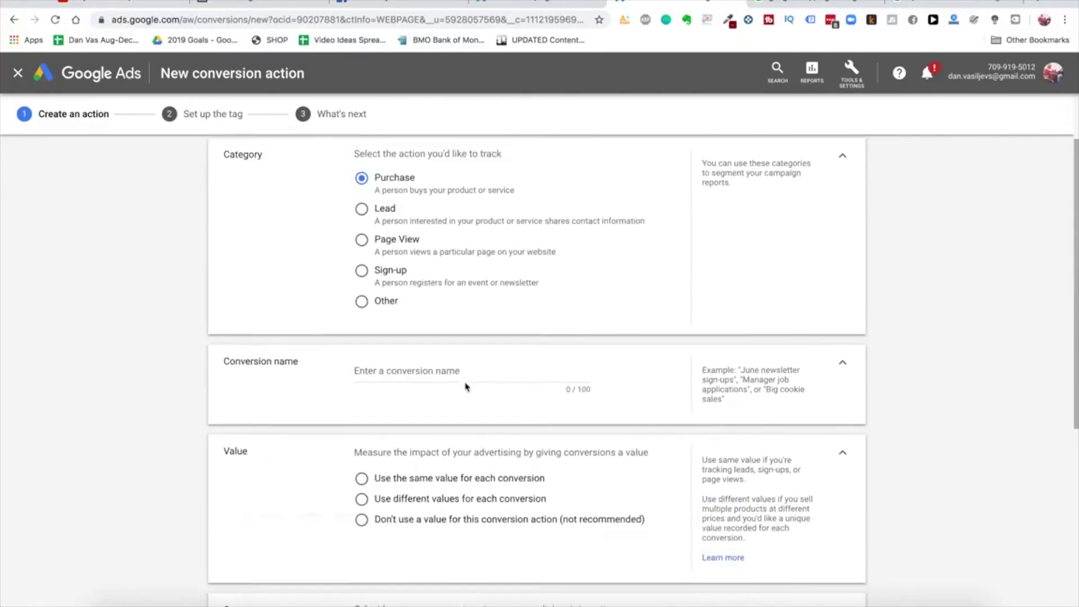
{"action": "left_click", "coordinate": [464, 358]}
{"action": "type", "text": "Purch"}
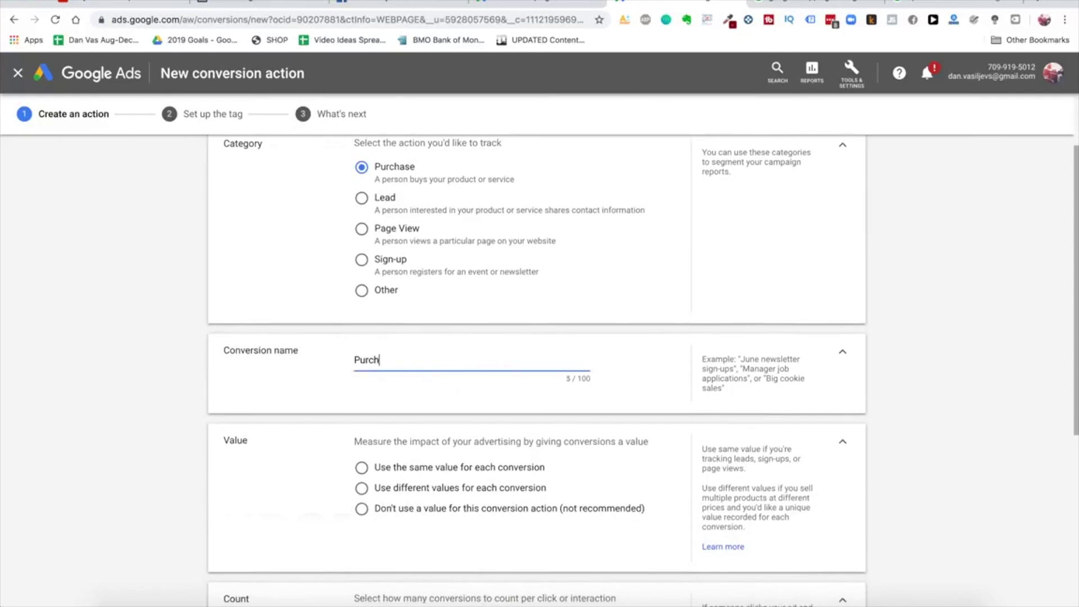
{"action": "type", "text": "ased Glowy Skin Handset"}
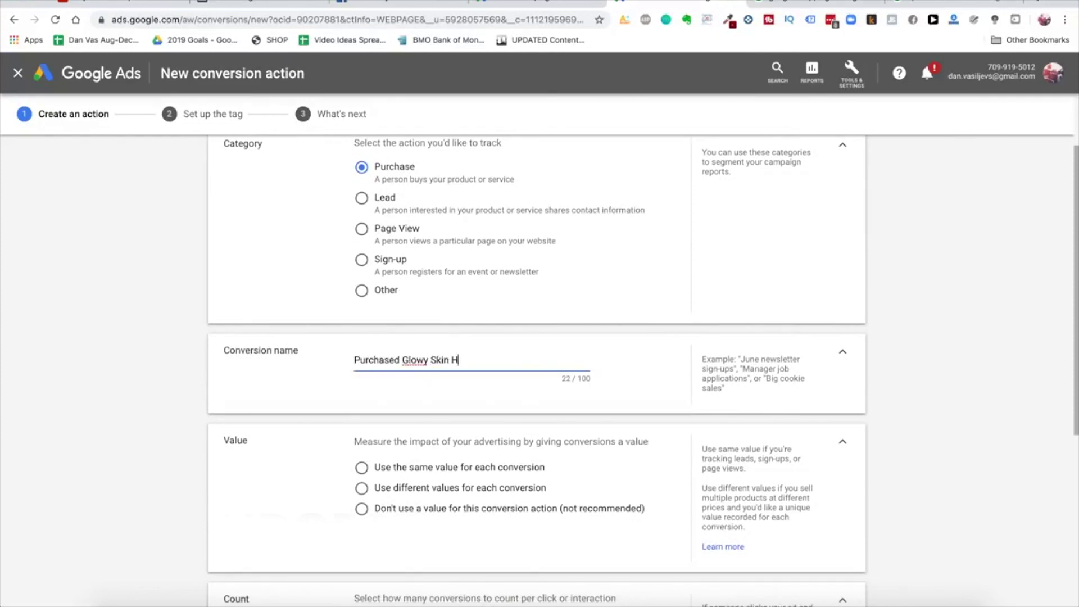
Use different values per conversion with a US Dollar default of 229, then create and continue
{"action": "scroll", "coordinate": [441, 400], "scroll_direction": "down", "scroll_amount": 4}
{"action": "left_click", "coordinate": [466, 362]}
{"action": "scroll", "coordinate": [444, 403], "scroll_direction": "down", "scroll_amount": 3}
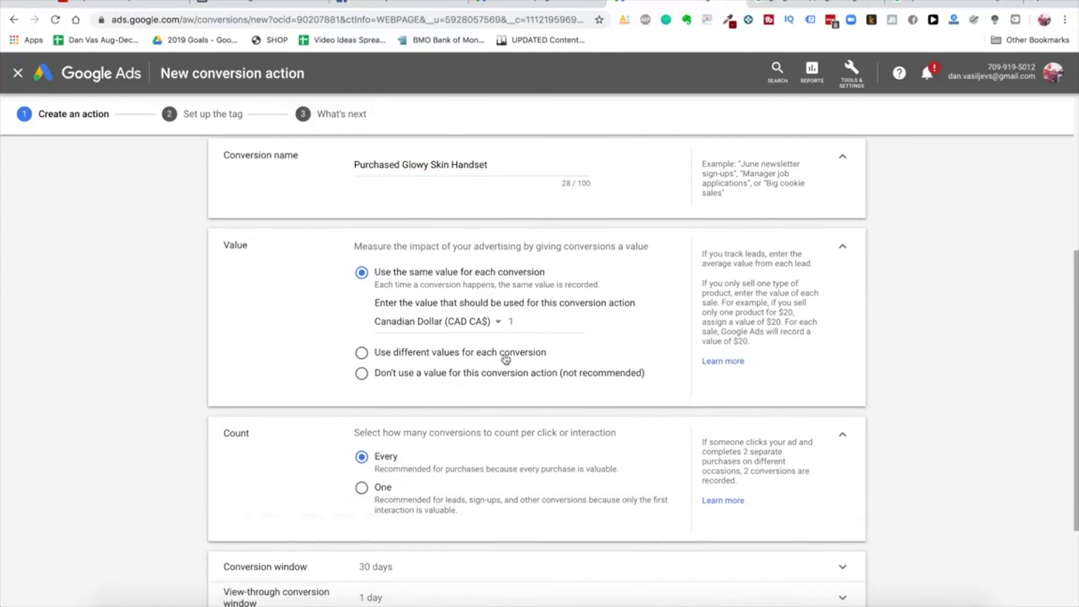
{"action": "left_click", "coordinate": [472, 351]}
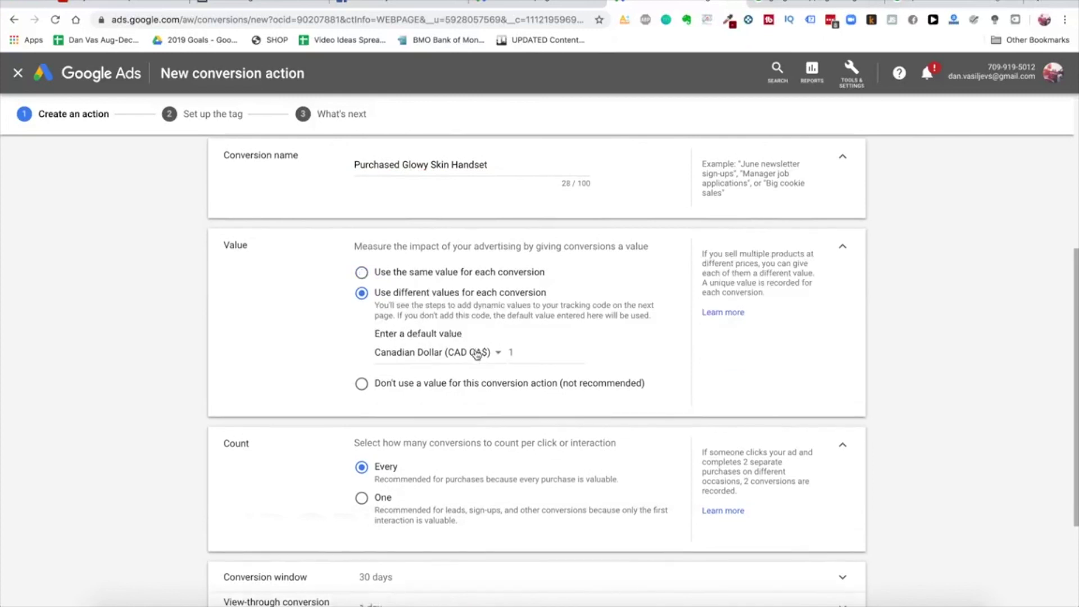
{"action": "double_click", "coordinate": [534, 353]}
{"action": "left_click", "coordinate": [490, 353]}
{"action": "scroll", "coordinate": [483, 450], "scroll_direction": "down", "scroll_amount": 10}
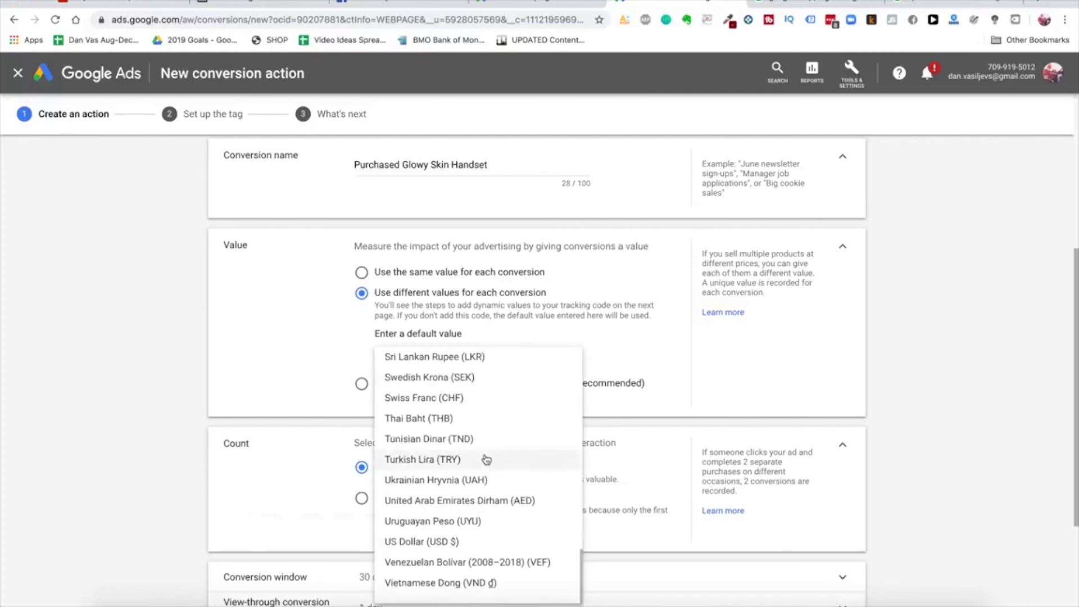
{"action": "left_click", "coordinate": [474, 541]}
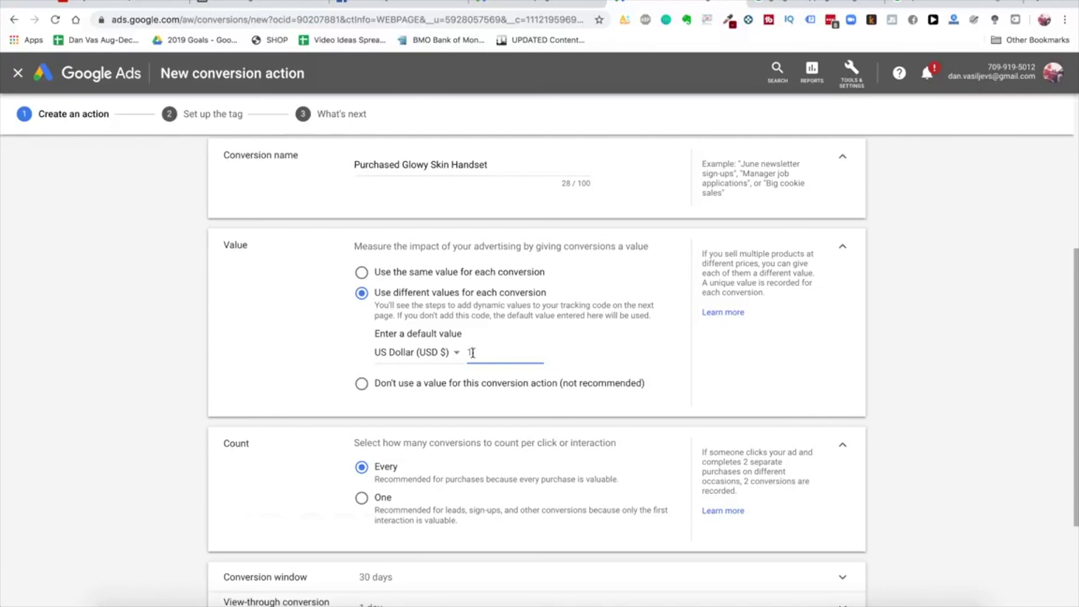
{"action": "scroll", "coordinate": [472, 352], "scroll_direction": "down", "scroll_amount": 2}
{"action": "scroll", "coordinate": [469, 306], "scroll_direction": "up", "scroll_amount": 1}
{"action": "key", "text": "BackSpace"}
{"action": "type", "text": "229"}
{"action": "scroll", "coordinate": [458, 405], "scroll_direction": "down", "scroll_amount": 2}
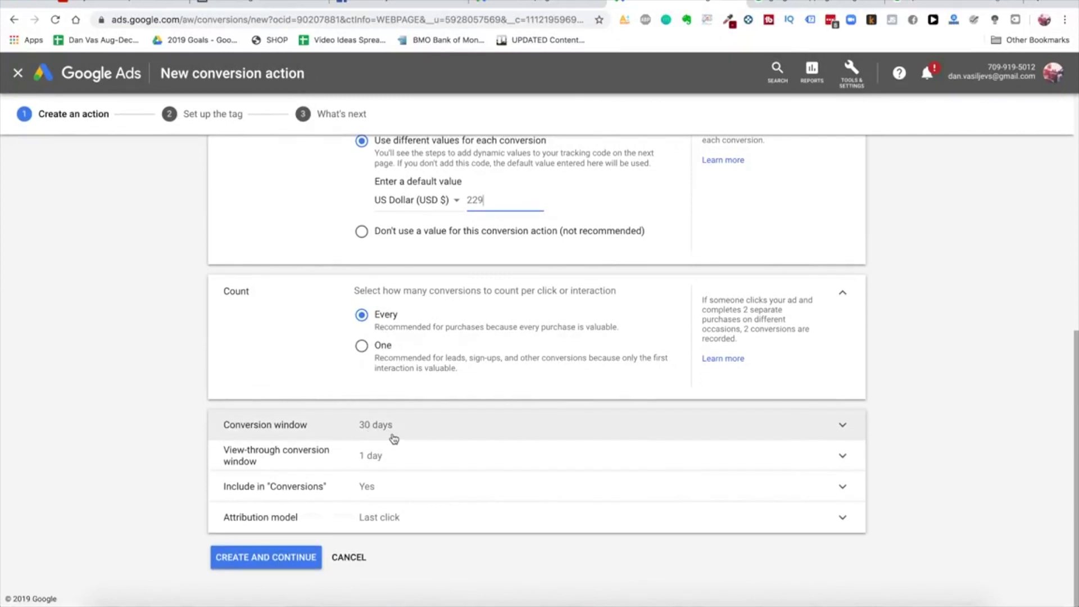
{"action": "left_click", "coordinate": [283, 558]}
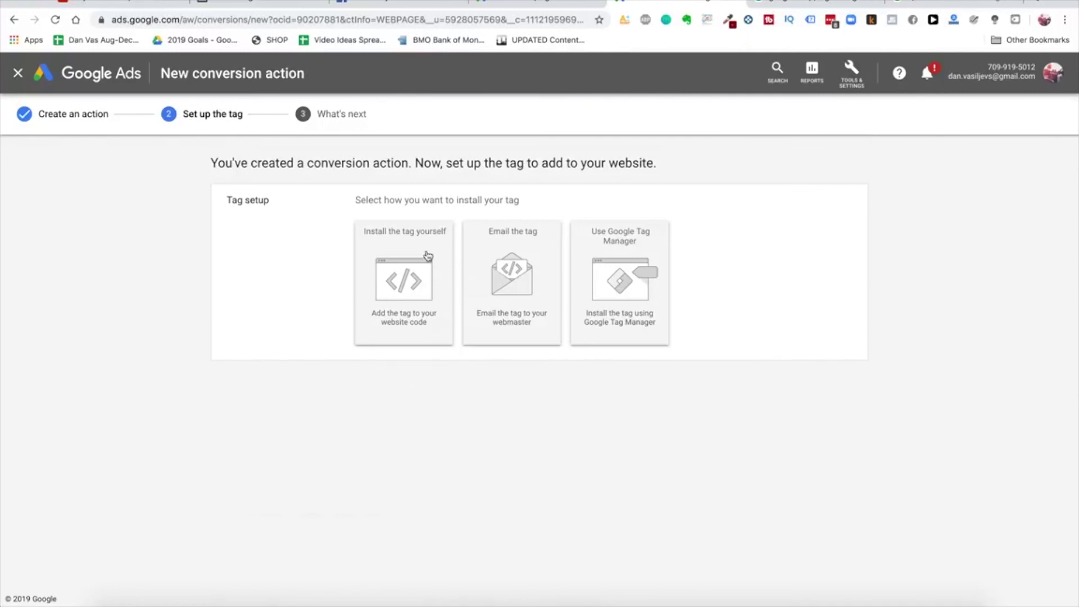
Choose to install the tag yourself and select the whole global site tag code
{"action": "left_click", "coordinate": [409, 260]}
{"action": "scroll", "coordinate": [445, 413], "scroll_direction": "down", "scroll_amount": 5}
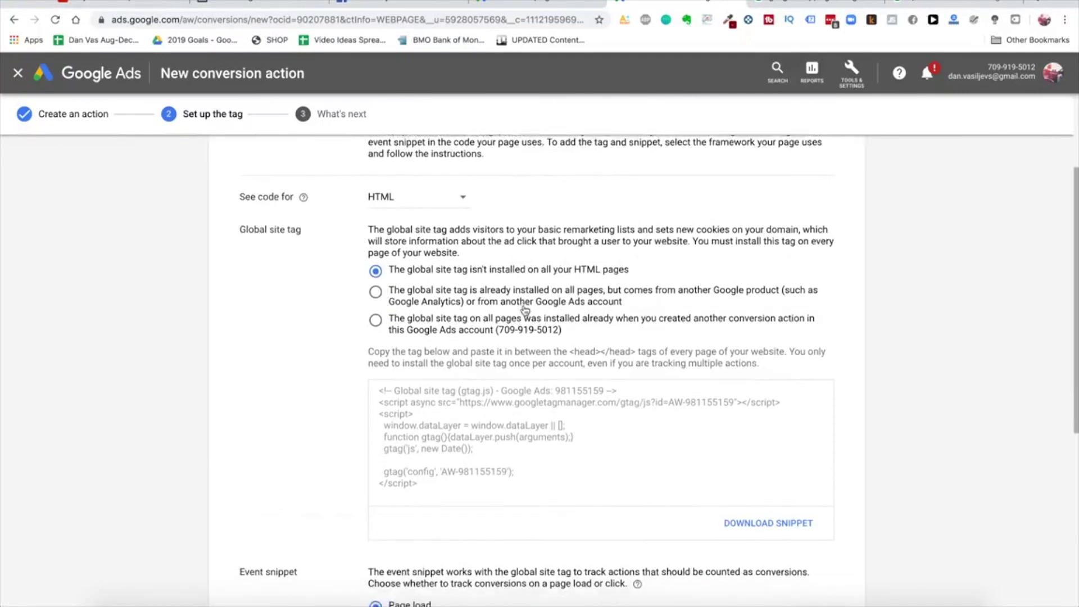
{"action": "scroll", "coordinate": [505, 343], "scroll_direction": "down", "scroll_amount": 2}
{"action": "left_click", "coordinate": [486, 381]}
{"action": "key", "text": "ctrl+c"}
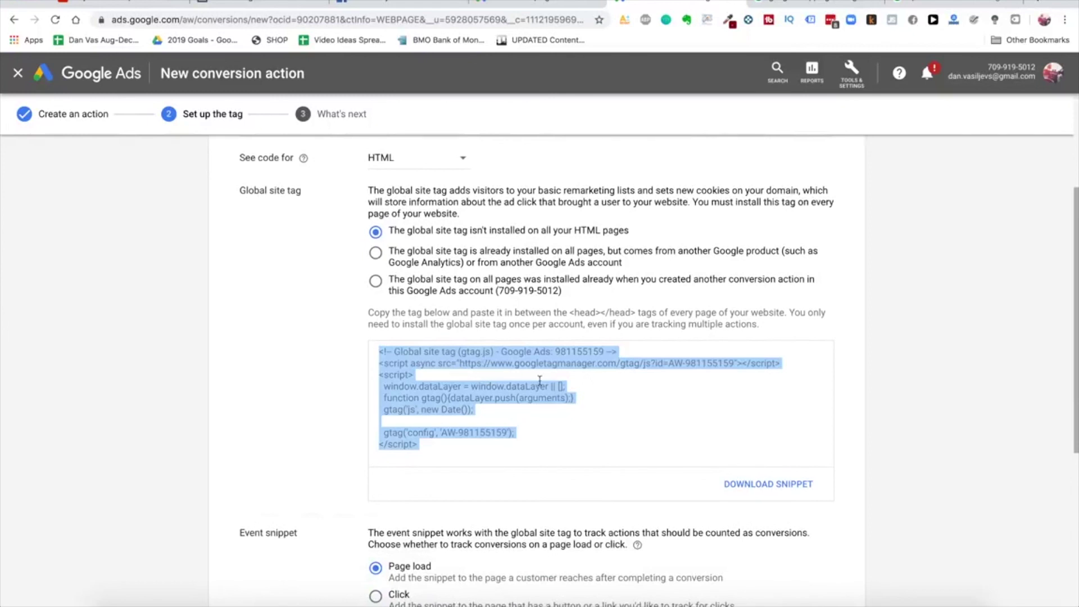
{"action": "left_click", "coordinate": [786, 3]}
Read the Shopify help article down to 'Step 2: Install the global site tag', then return to Shopify admin
{"action": "key", "text": "ctrl+Tab"}
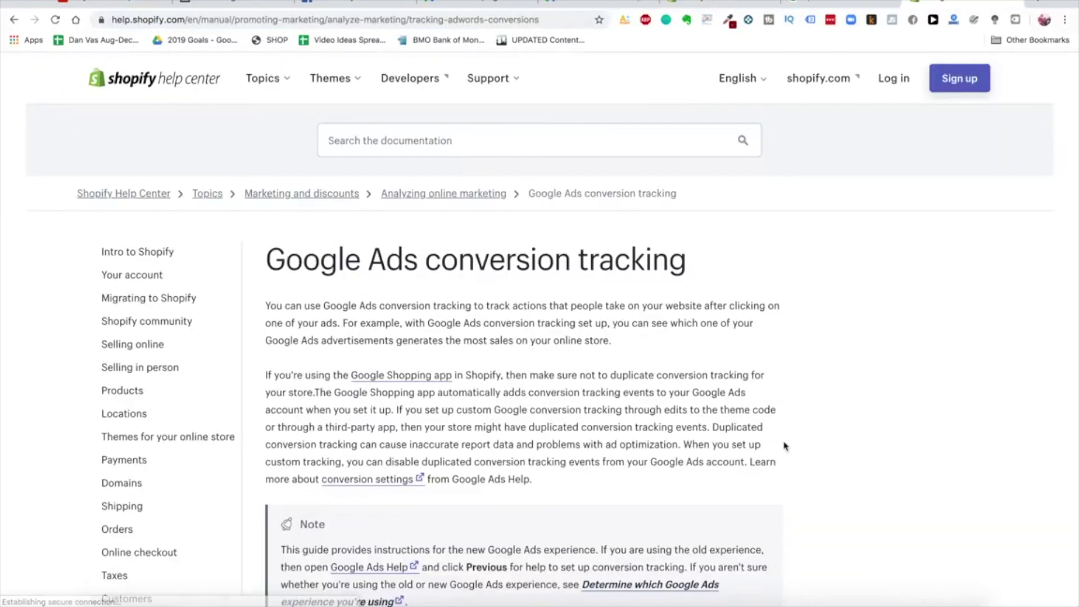
{"action": "scroll", "coordinate": [427, 206], "scroll_direction": "down", "scroll_amount": 7}
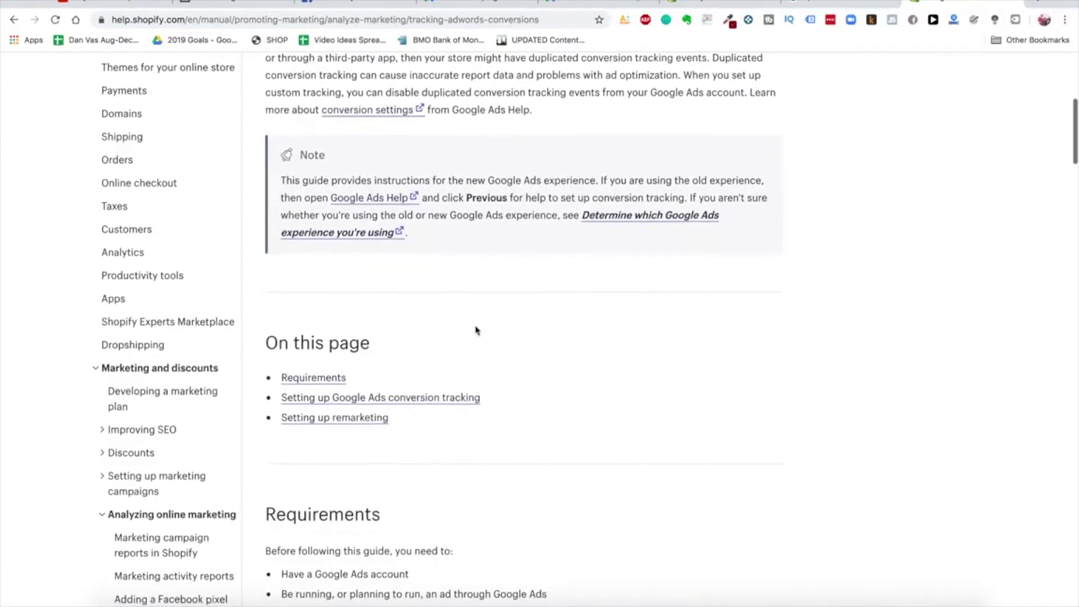
{"action": "scroll", "coordinate": [476, 330], "scroll_direction": "down", "scroll_amount": 9}
{"action": "scroll", "coordinate": [475, 326], "scroll_direction": "down", "scroll_amount": 5}
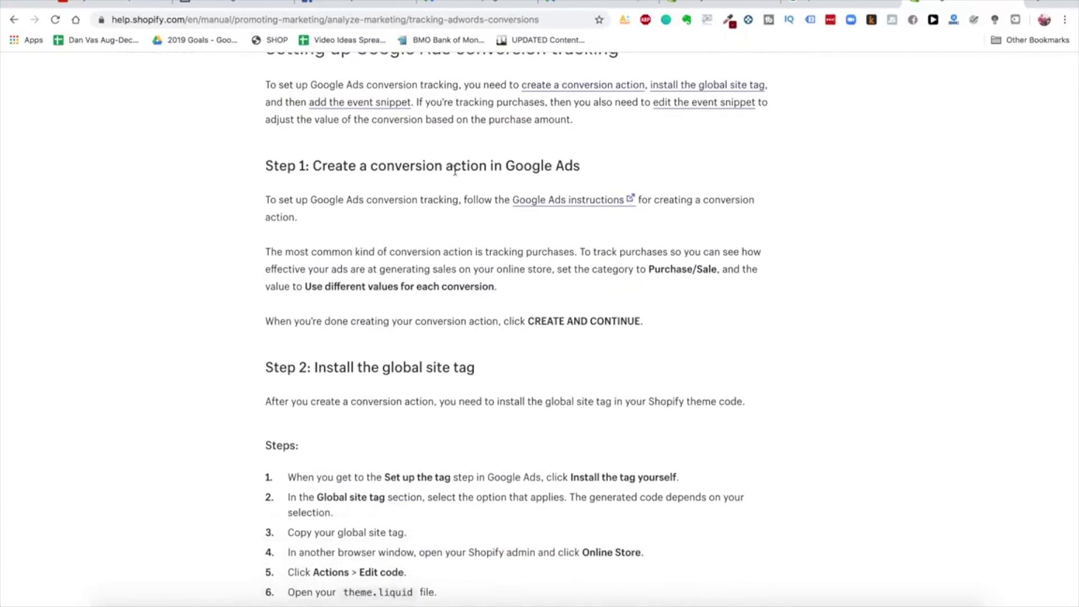
{"action": "scroll", "coordinate": [437, 264], "scroll_direction": "down", "scroll_amount": 5}
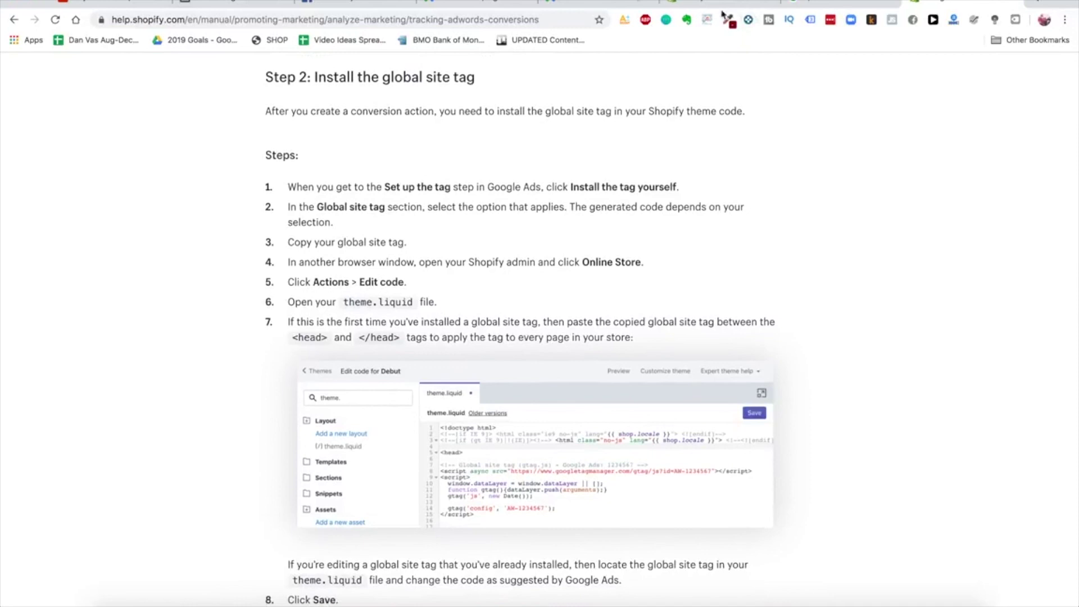
{"action": "left_click", "coordinate": [703, 5]}
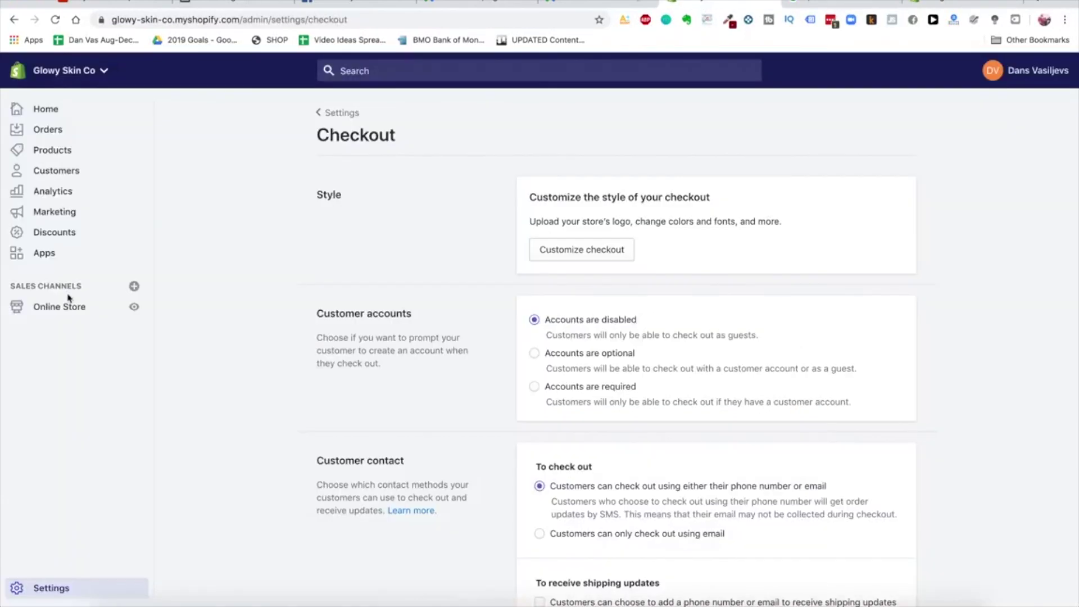
Open the live Debut theme's code editor and load theme.liquid
{"action": "left_click", "coordinate": [66, 306]}
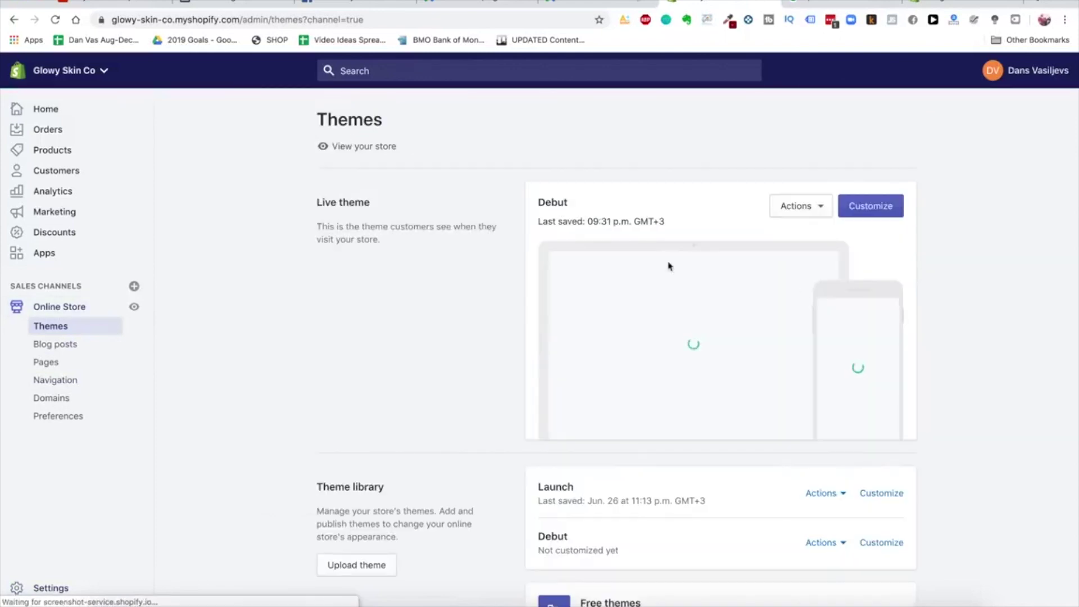
{"action": "left_click", "coordinate": [820, 212]}
{"action": "left_click", "coordinate": [820, 214]}
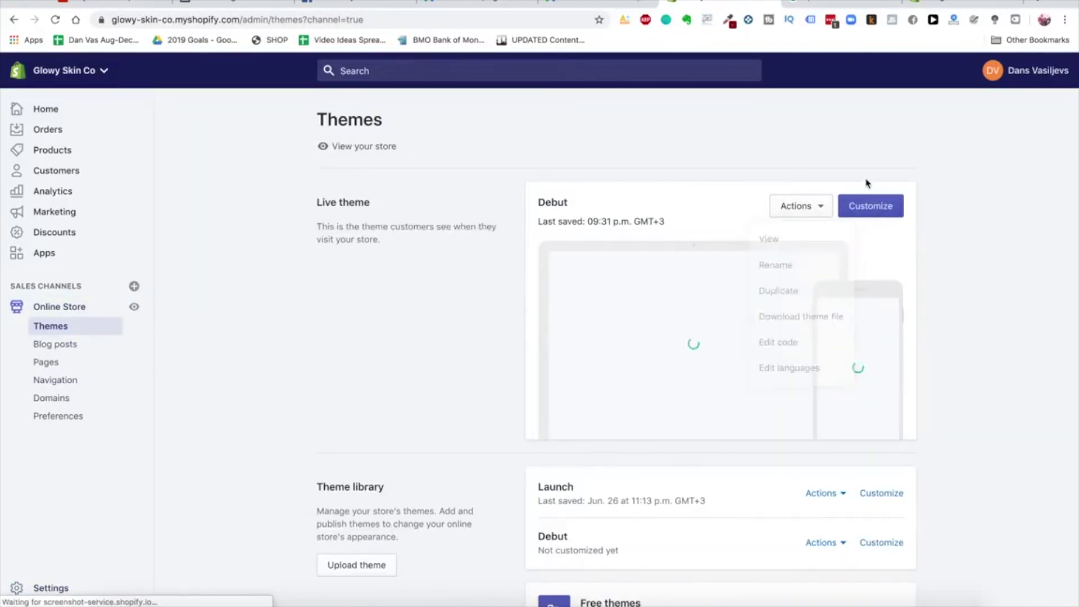
{"action": "left_click", "coordinate": [789, 207]}
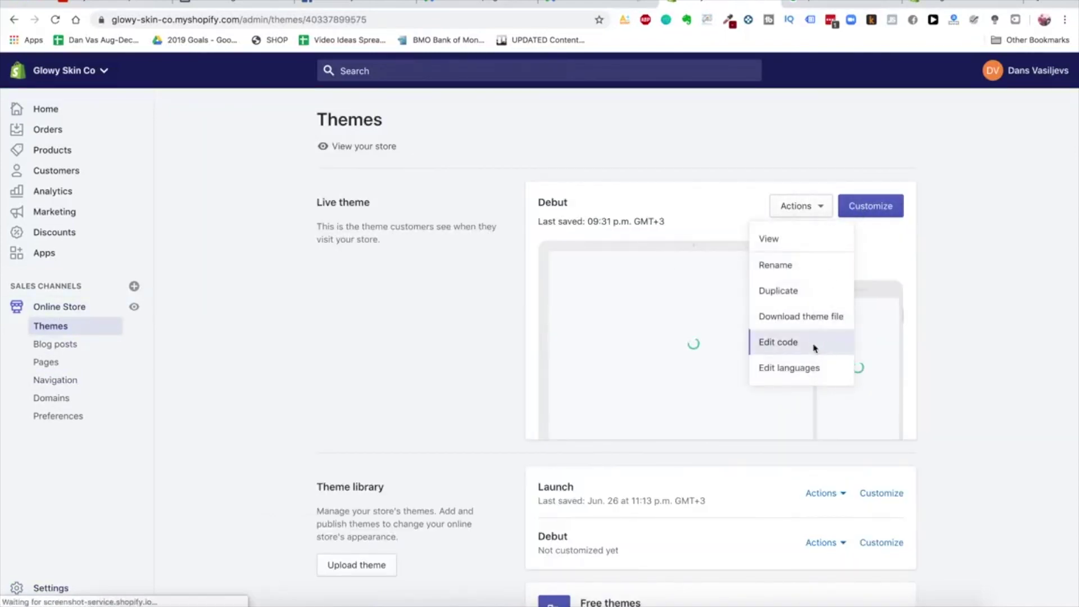
{"action": "left_click", "coordinate": [813, 343]}
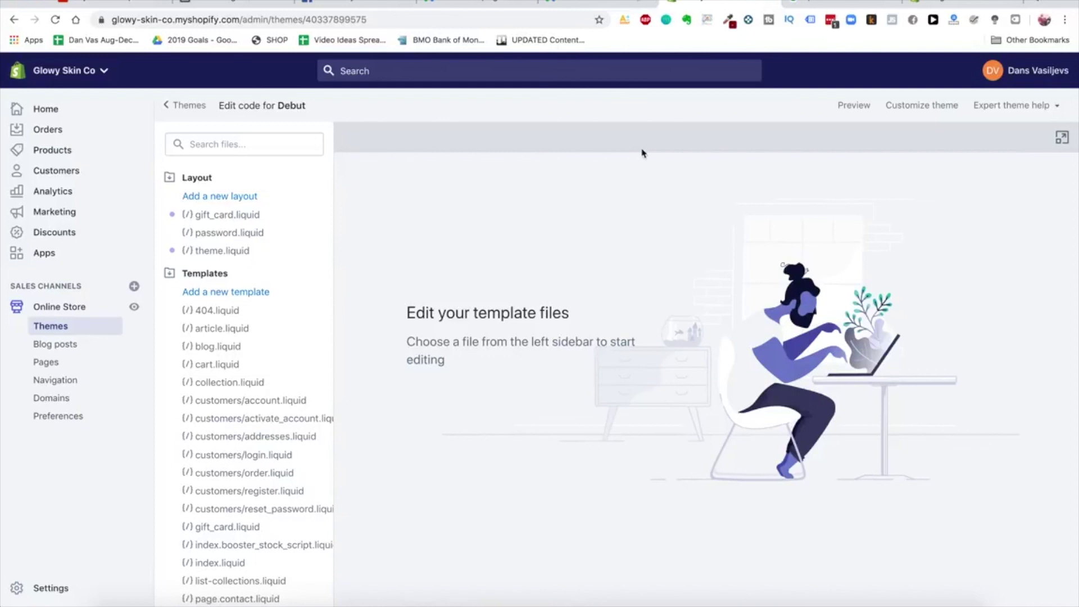
{"action": "scroll", "coordinate": [258, 461], "scroll_direction": "down", "scroll_amount": 5}
{"action": "scroll", "coordinate": [248, 458], "scroll_direction": "up", "scroll_amount": 5}
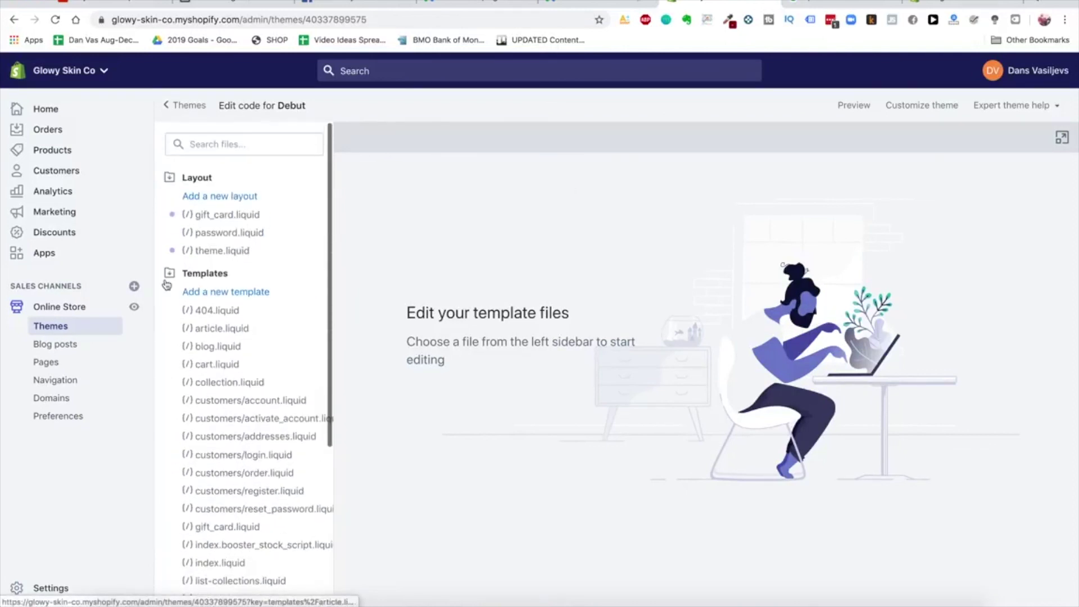
{"action": "scroll", "coordinate": [214, 440], "scroll_direction": "down", "scroll_amount": 5}
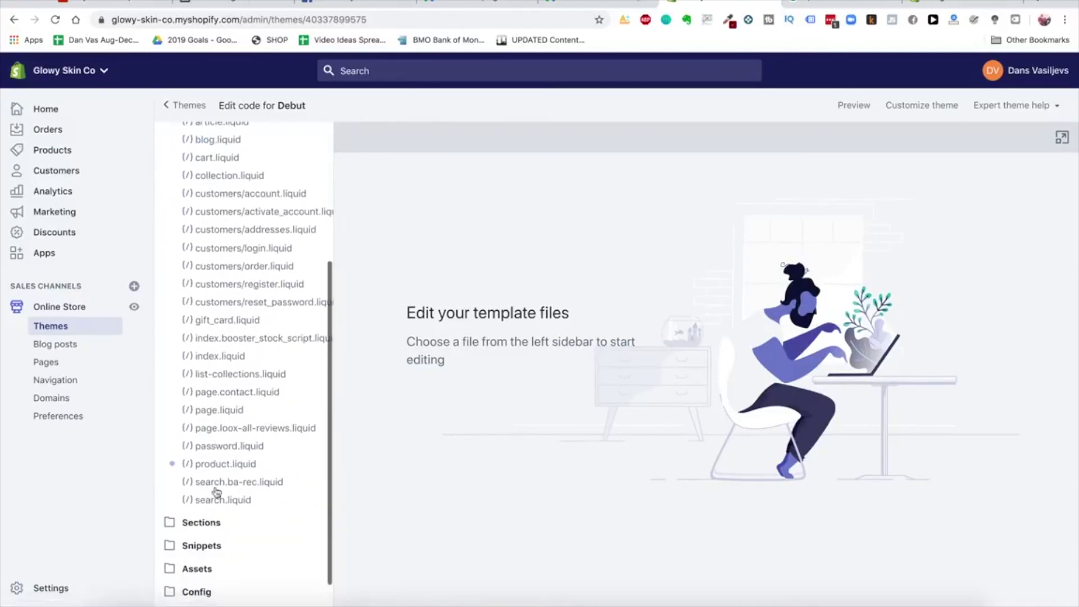
{"action": "left_click", "coordinate": [213, 511]}
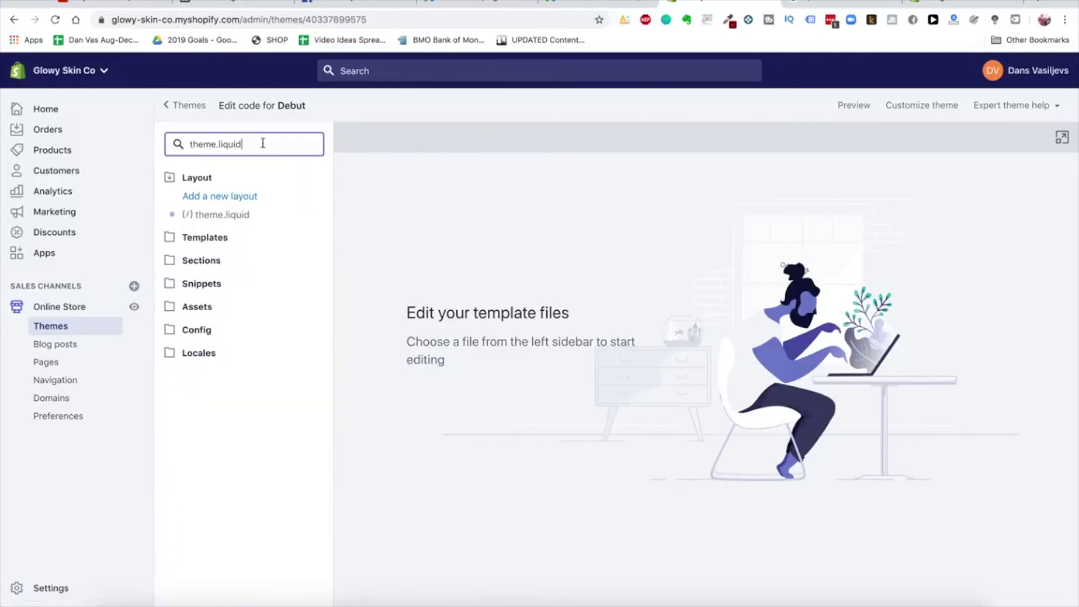
{"action": "left_click", "coordinate": [223, 214]}
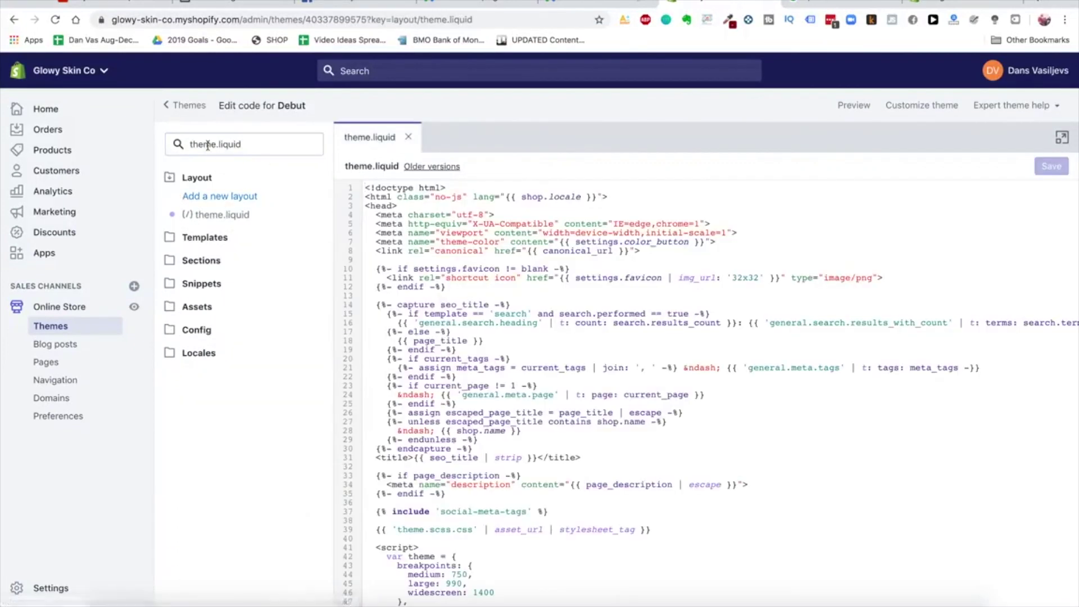
{"action": "scroll", "coordinate": [562, 256], "scroll_direction": "down", "scroll_amount": 2}
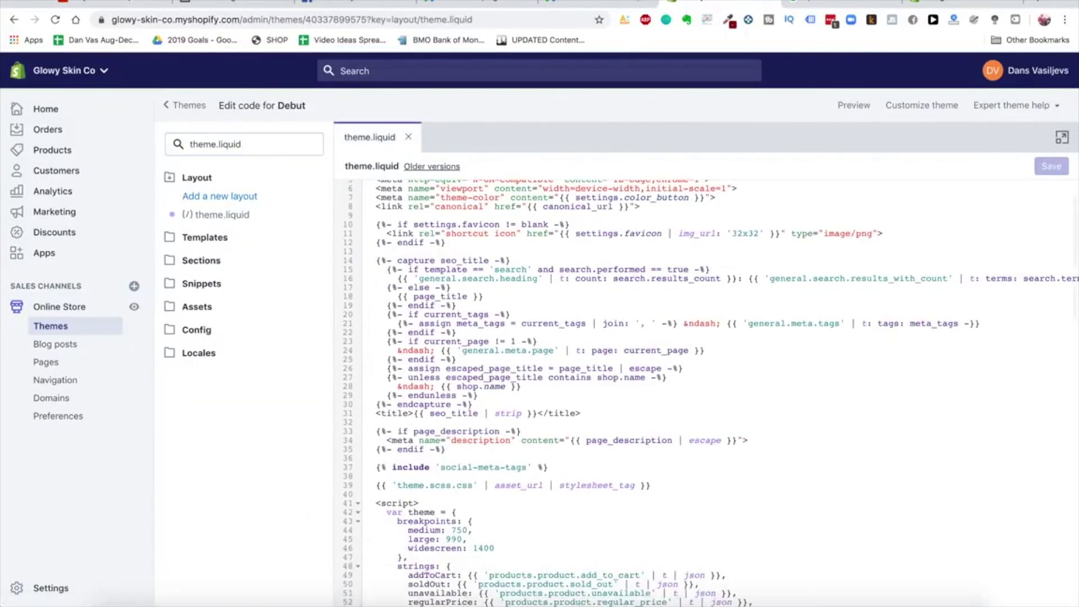
Check the help steps, then search theme.liquid for '/head' and place the caret just before </head>
{"action": "left_click", "coordinate": [949, 4]}
{"action": "scroll", "coordinate": [371, 209], "scroll_direction": "down", "scroll_amount": 2}
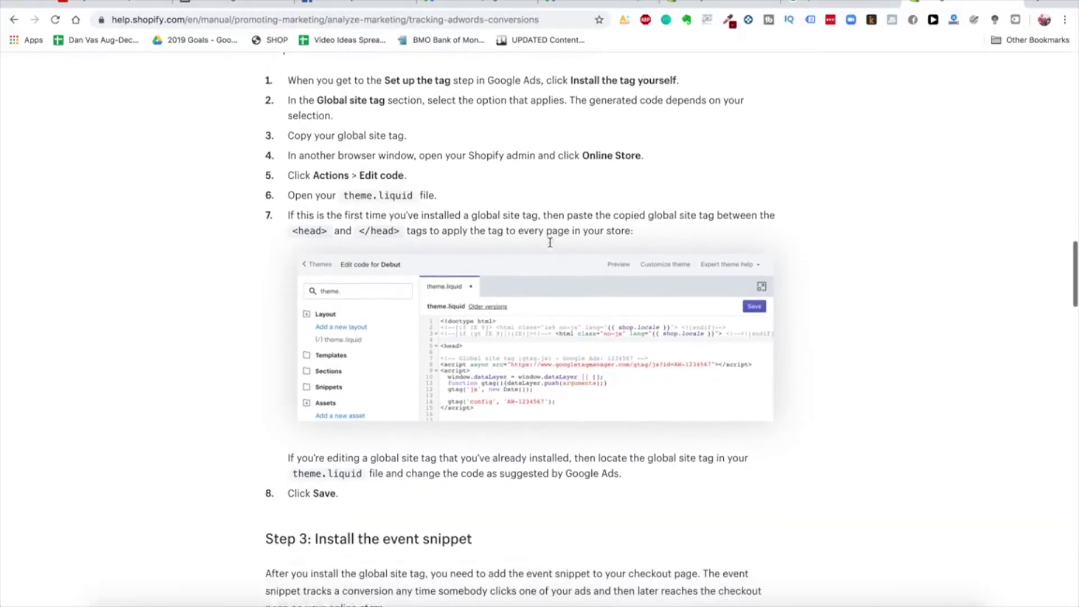
{"action": "scroll", "coordinate": [489, 207], "scroll_direction": "down", "scroll_amount": 1}
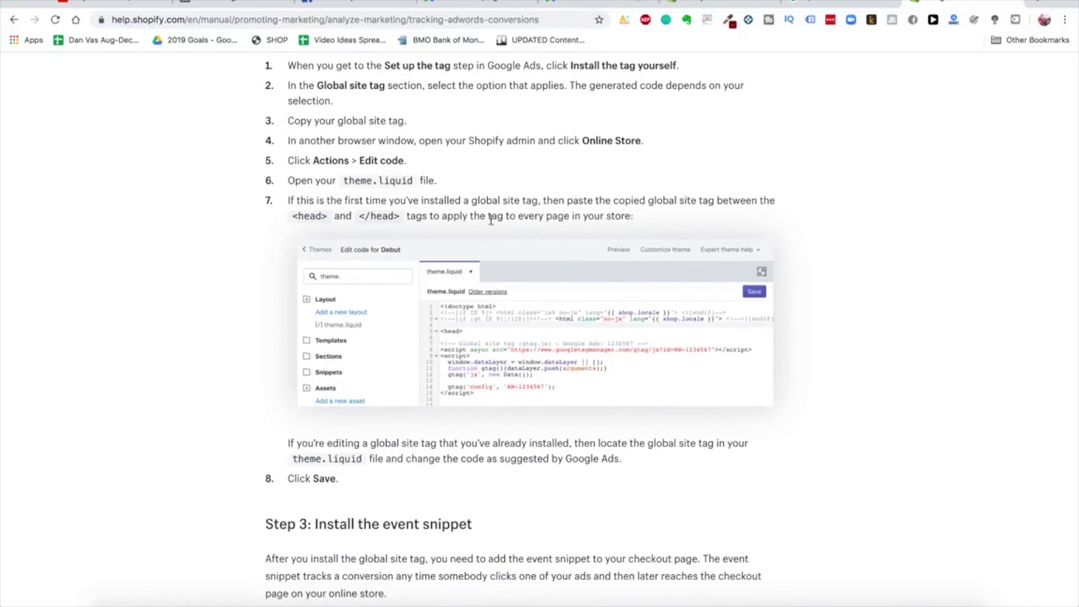
{"action": "left_click", "coordinate": [842, 2]}
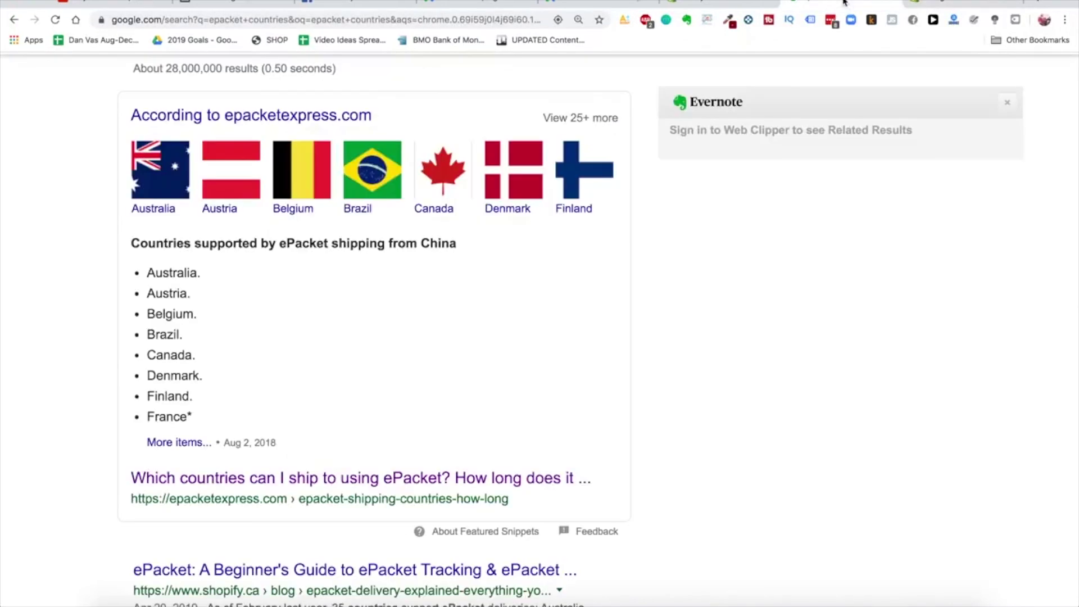
{"action": "left_click", "coordinate": [678, 5]}
{"action": "scroll", "coordinate": [593, 364], "scroll_direction": "up", "scroll_amount": 2}
{"action": "key", "text": "ctrl+f"}
{"action": "scroll", "coordinate": [421, 293], "scroll_direction": "down", "scroll_amount": 2}
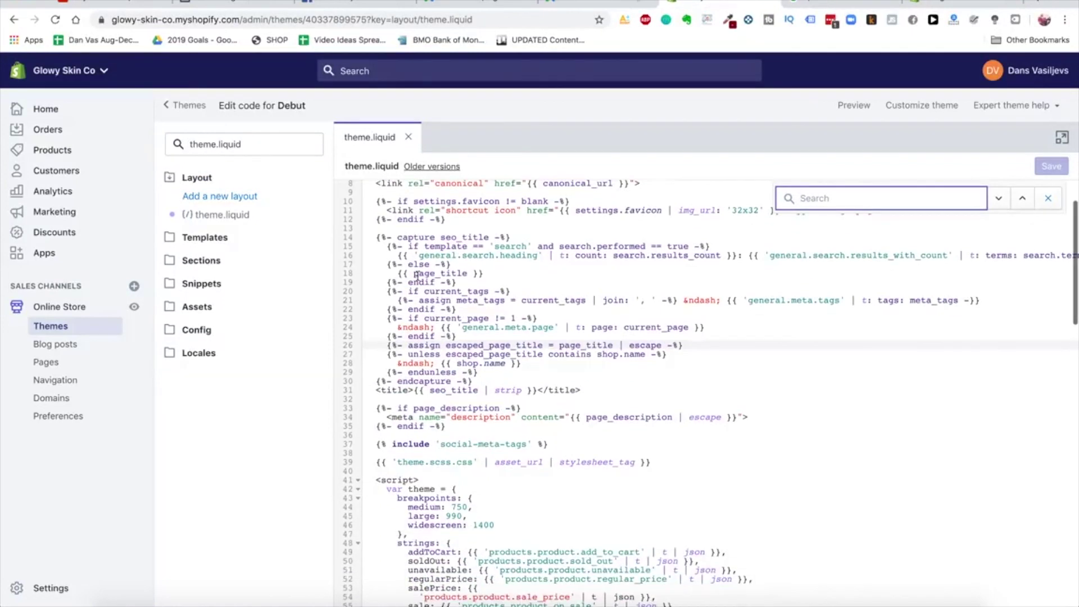
{"action": "scroll", "coordinate": [417, 275], "scroll_direction": "down", "scroll_amount": 1}
{"action": "type", "text": "/head"}
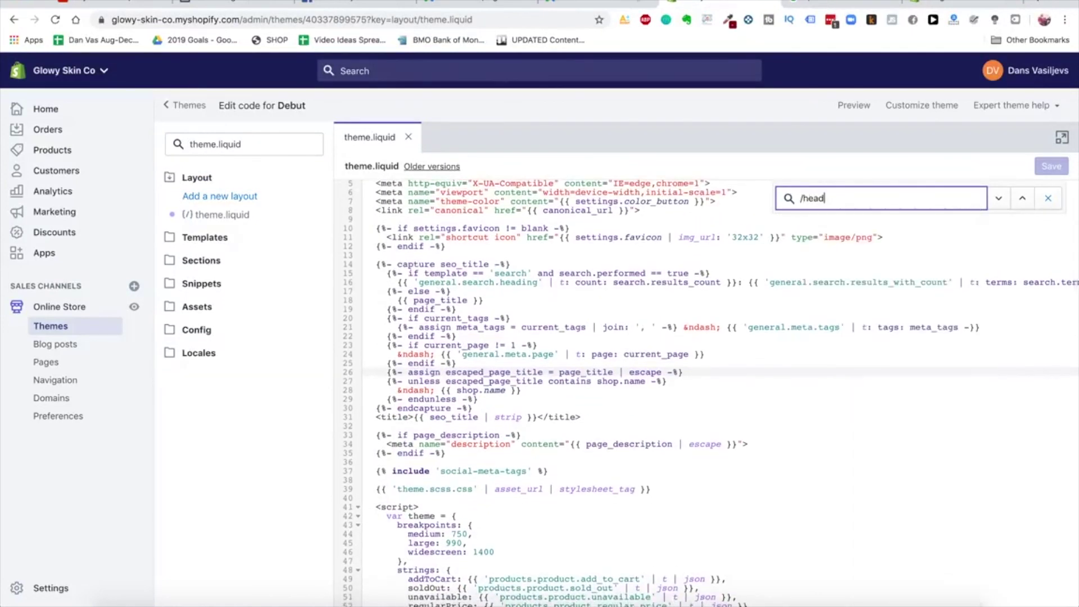
{"action": "scroll", "coordinate": [449, 332], "scroll_direction": "up", "scroll_amount": 4}
{"action": "left_click", "coordinate": [643, 488]}
{"action": "key", "text": "Return"}
{"action": "key", "text": "Return"}
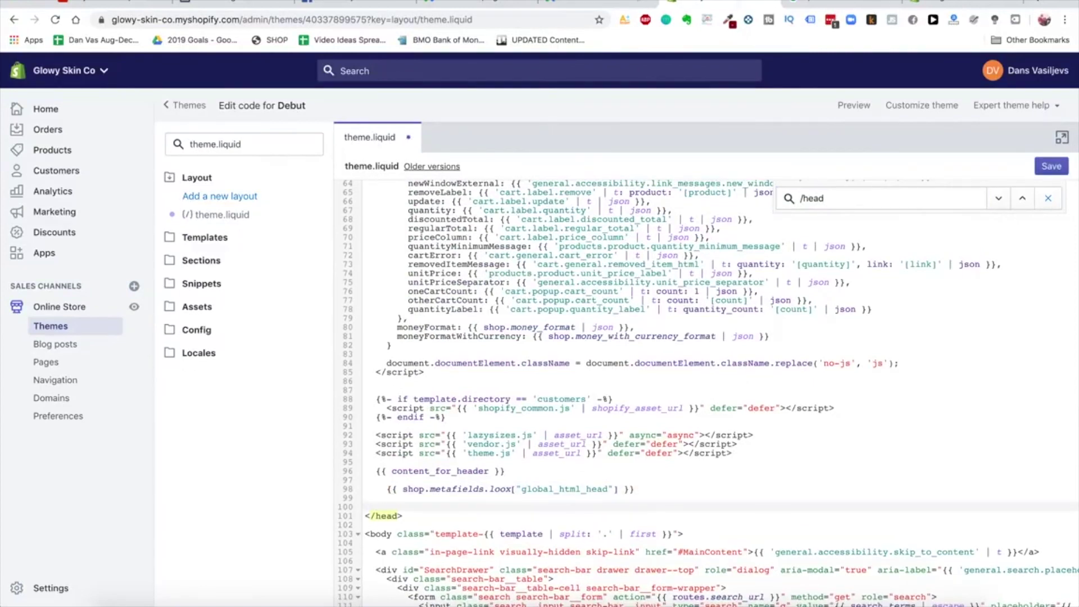
{"action": "key", "text": "BackSpace"}
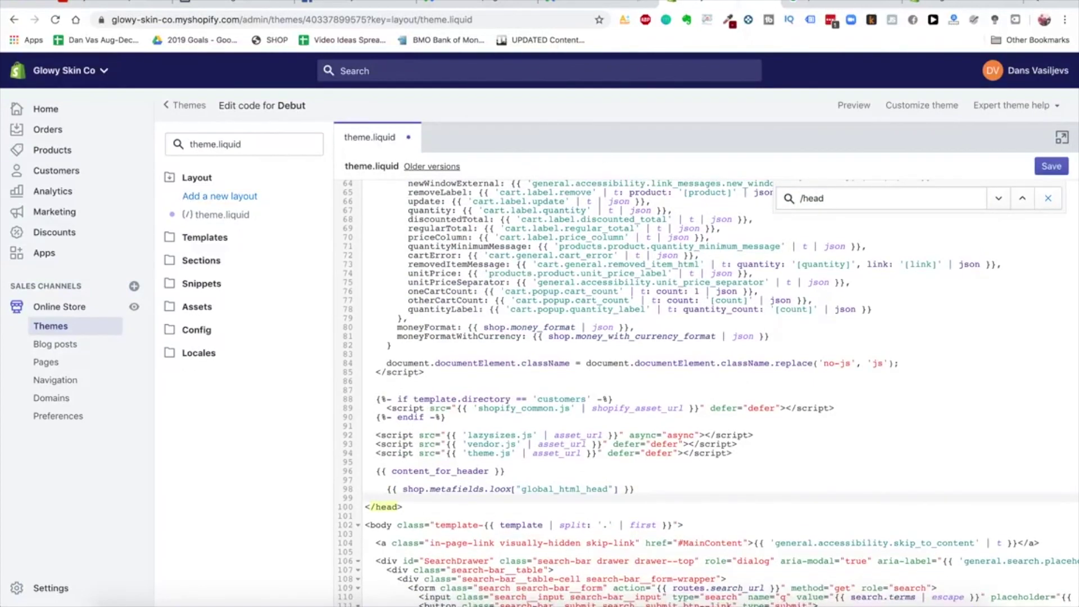
Paste the Google Ads global site tag above </head> in theme.liquid
{"action": "left_click", "coordinate": [581, 4]}
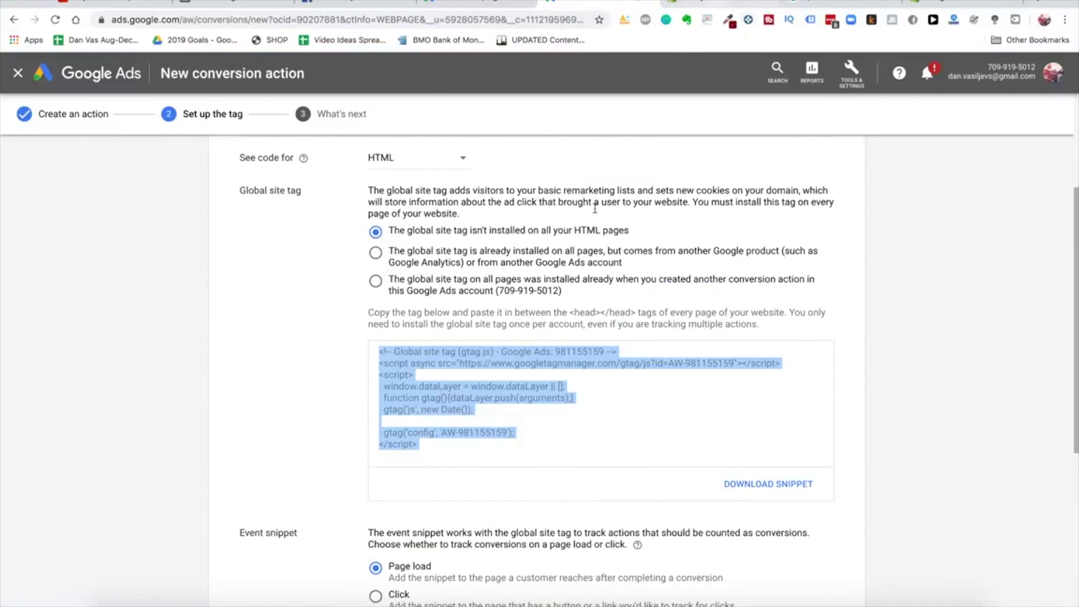
{"action": "left_click", "coordinate": [722, 7]}
{"action": "key", "text": "ctrl+v"}
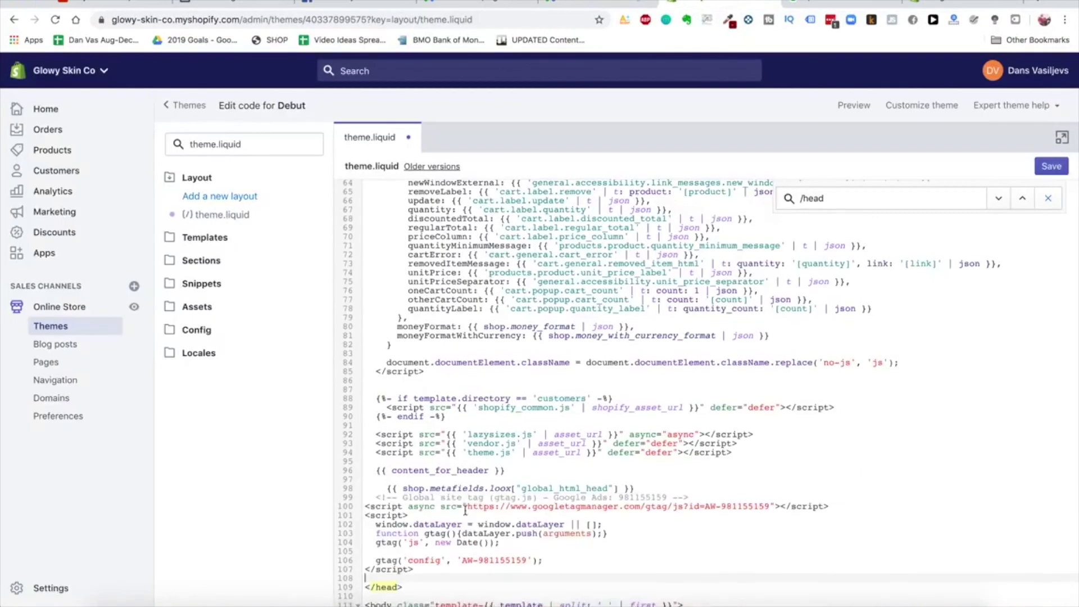
{"action": "scroll", "coordinate": [465, 509], "scroll_direction": "down", "scroll_amount": 3}
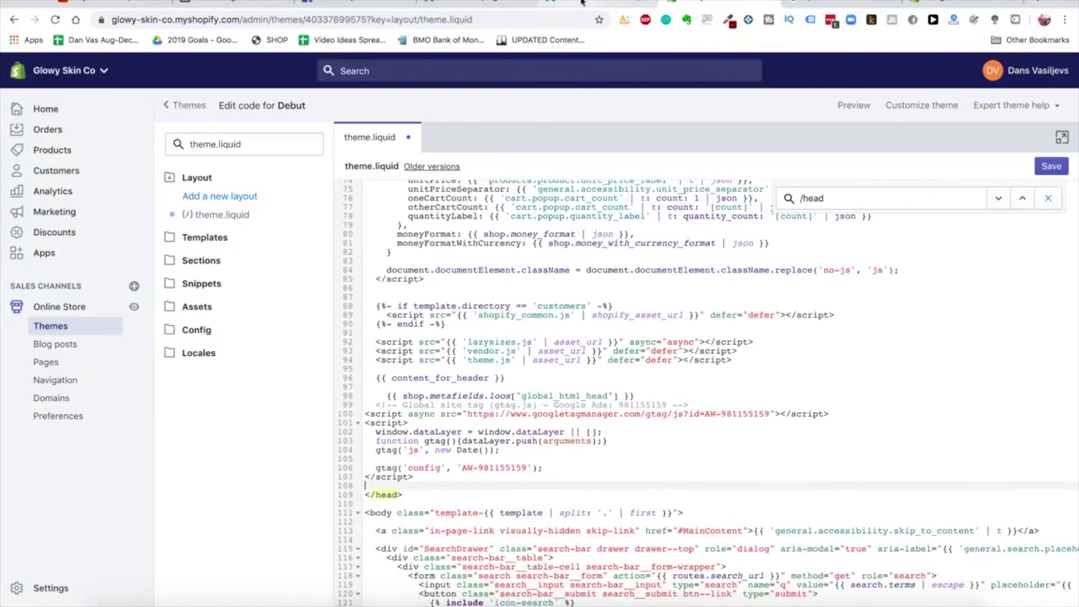
{"action": "left_click", "coordinate": [581, 6]}
{"action": "scroll", "coordinate": [568, 419], "scroll_direction": "down", "scroll_amount": 6}
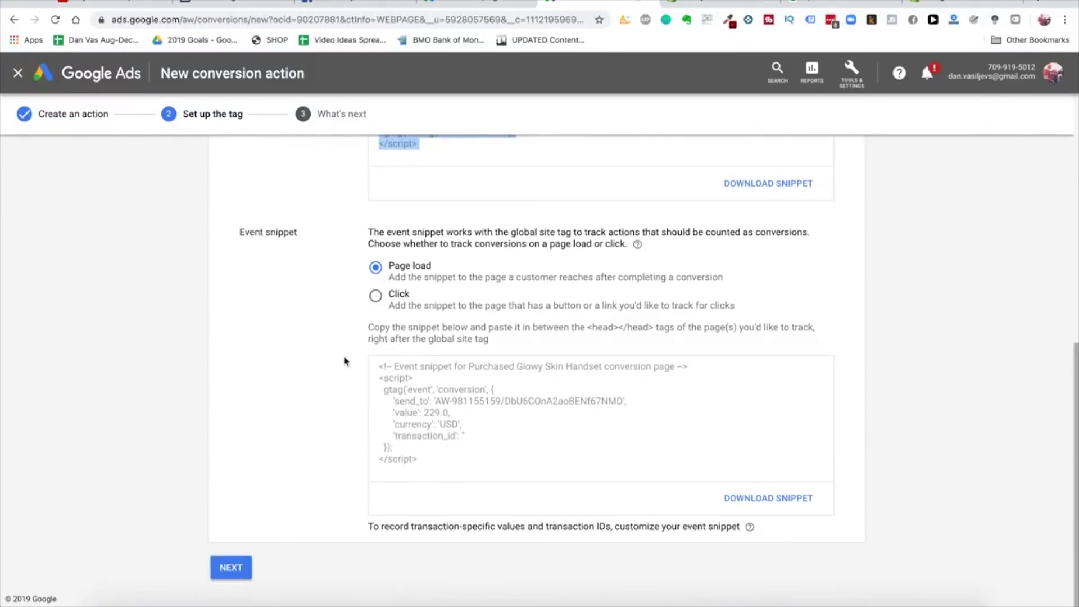
Select the conversion event snippet code and open Shopify's Checkout settings
{"action": "left_click", "coordinate": [397, 272]}
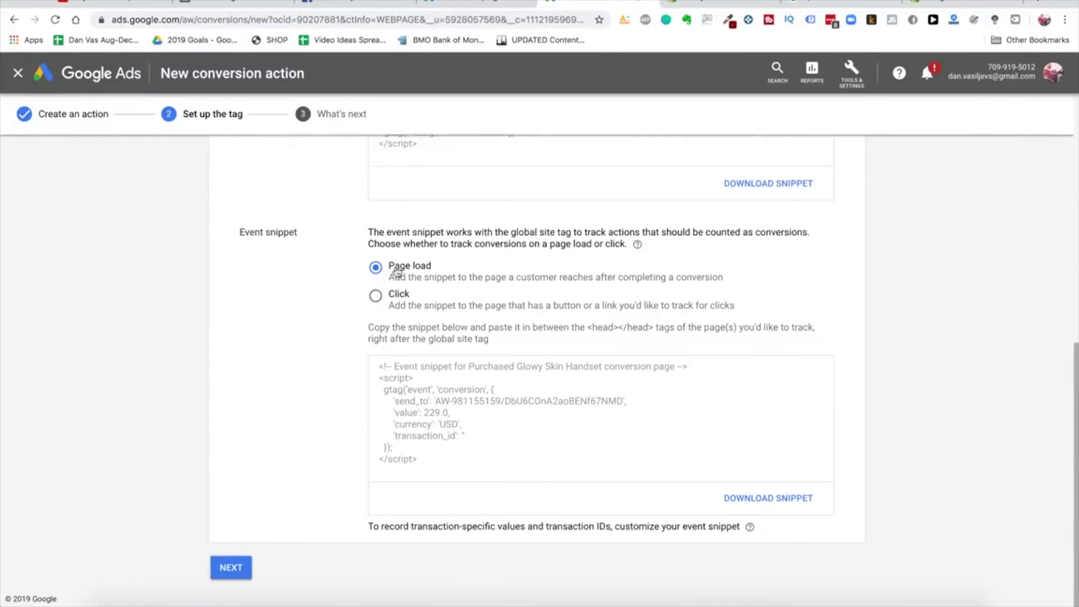
{"action": "left_click", "coordinate": [436, 445]}
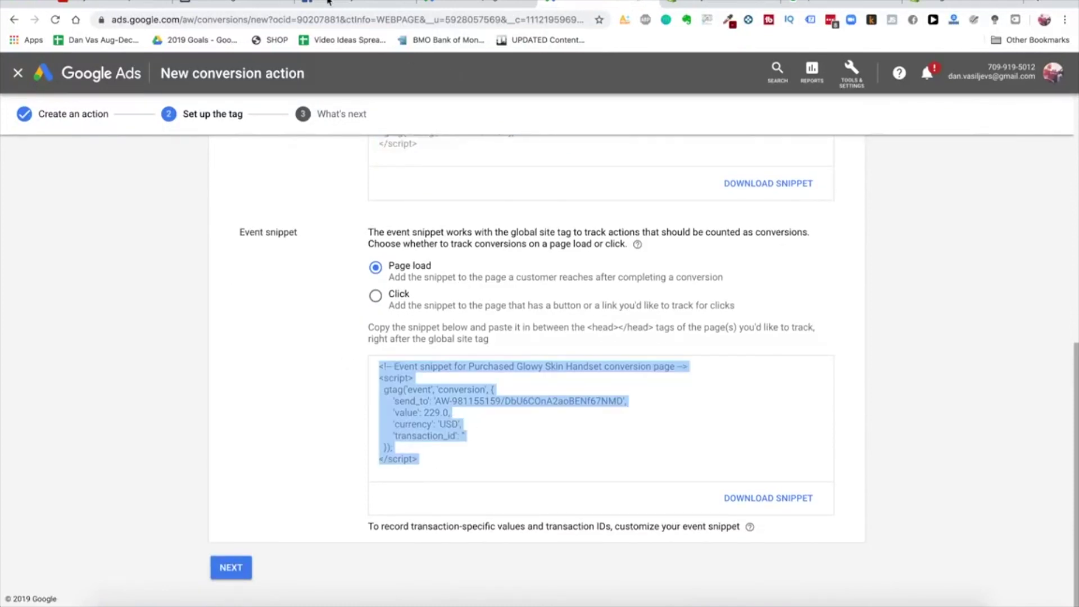
{"action": "left_click", "coordinate": [725, 3]}
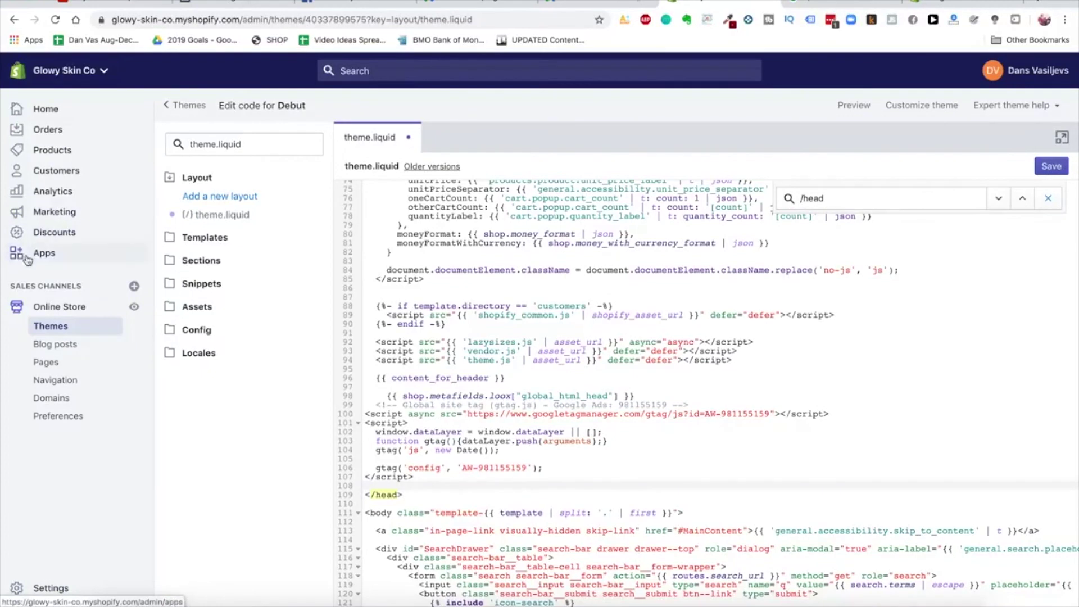
{"action": "left_click", "coordinate": [35, 587]}
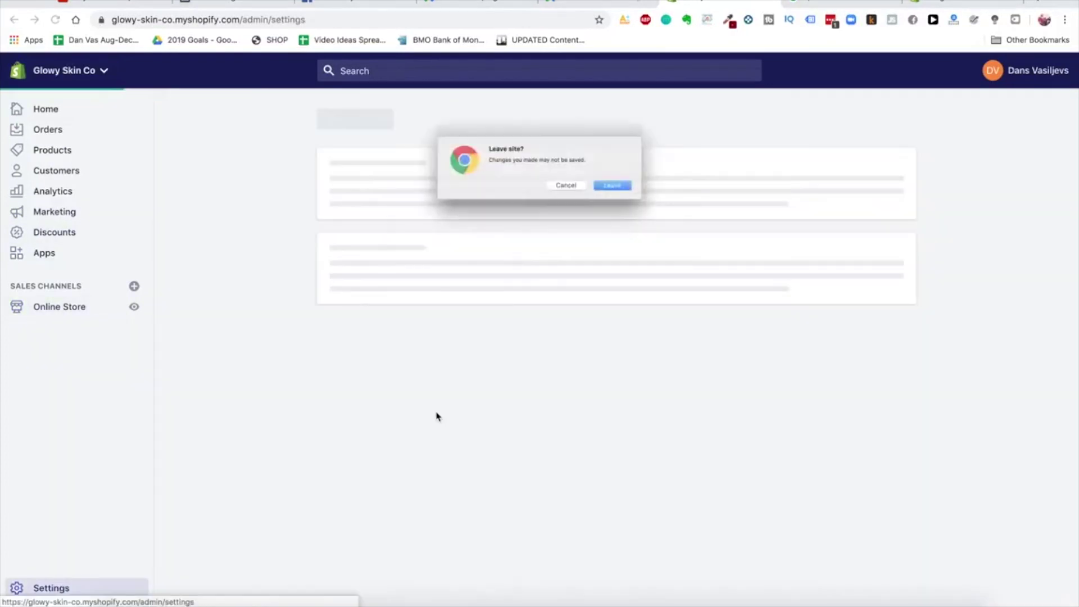
{"action": "left_click", "coordinate": [640, 194]}
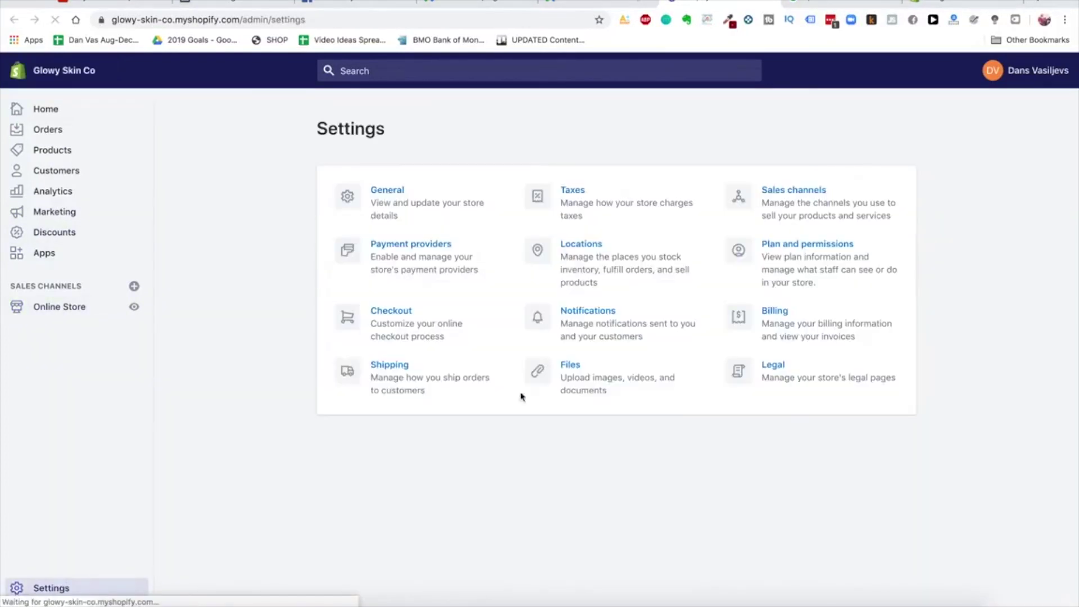
{"action": "left_click", "coordinate": [389, 325]}
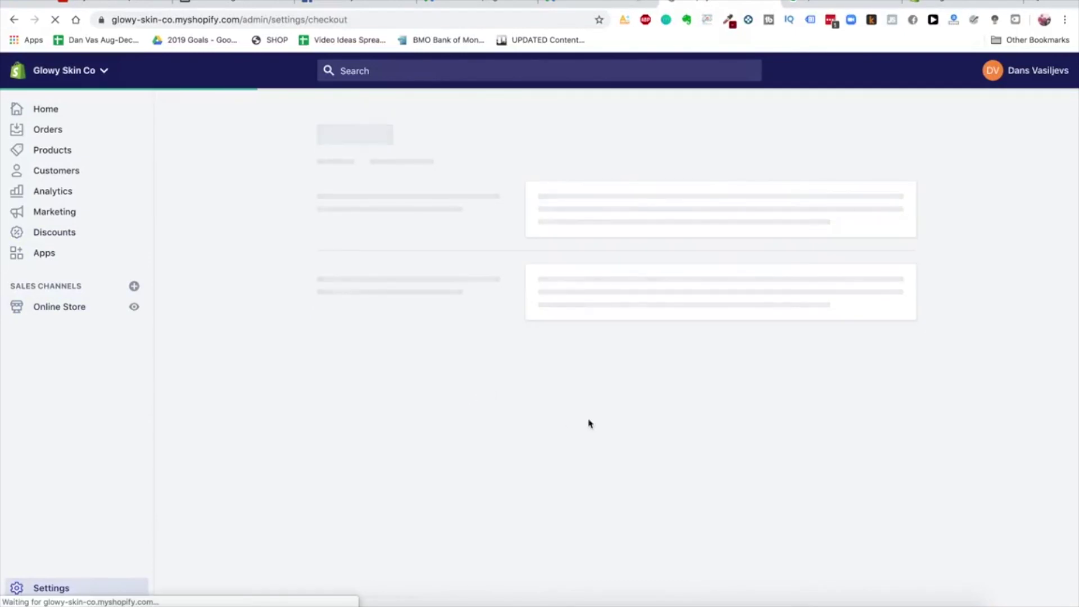
Paste the event snippet into Additional scripts and check its 229.0 conversion value
{"action": "scroll", "coordinate": [618, 371], "scroll_direction": "down", "scroll_amount": 20}
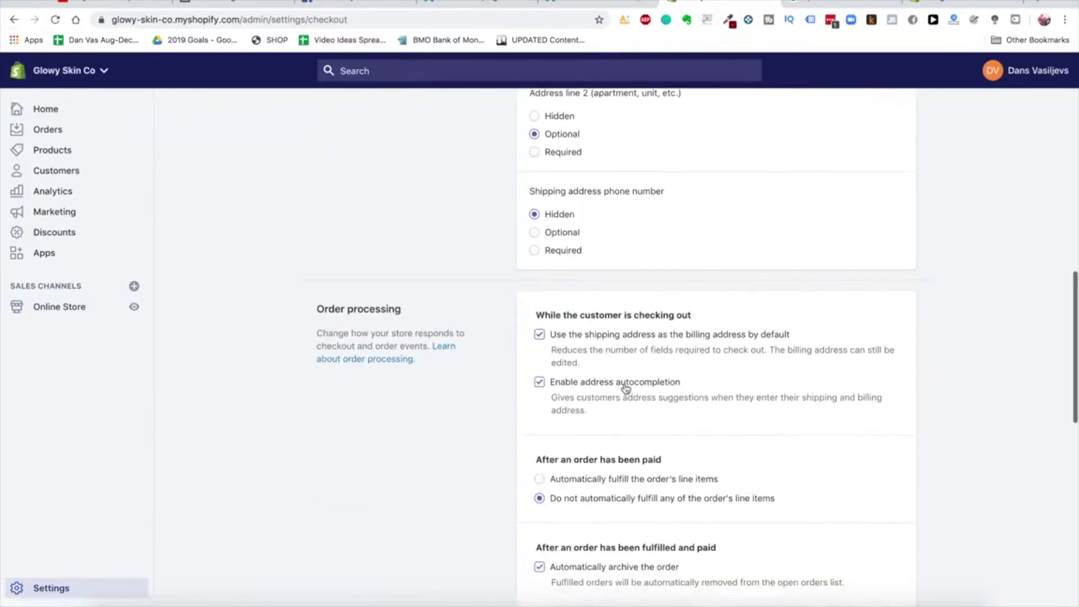
{"action": "scroll", "coordinate": [624, 387], "scroll_direction": "up", "scroll_amount": 1}
{"action": "left_click", "coordinate": [633, 296]}
{"action": "key", "text": "ctrl+v"}
{"action": "scroll", "coordinate": [634, 296], "scroll_direction": "up", "scroll_amount": 3}
{"action": "left_click_drag", "start_coordinate": [575, 307], "coordinate": [610, 308]}
{"action": "left_click", "coordinate": [609, 307]}
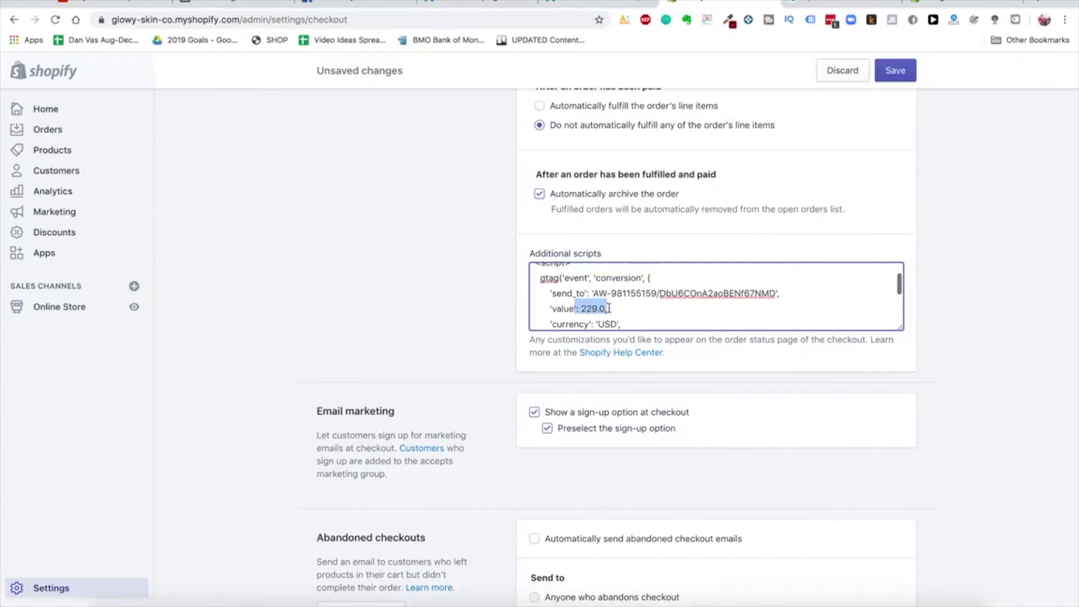
{"action": "scroll", "coordinate": [610, 308], "scroll_direction": "up", "scroll_amount": 5}
{"action": "scroll", "coordinate": [655, 393], "scroll_direction": "down", "scroll_amount": 5}
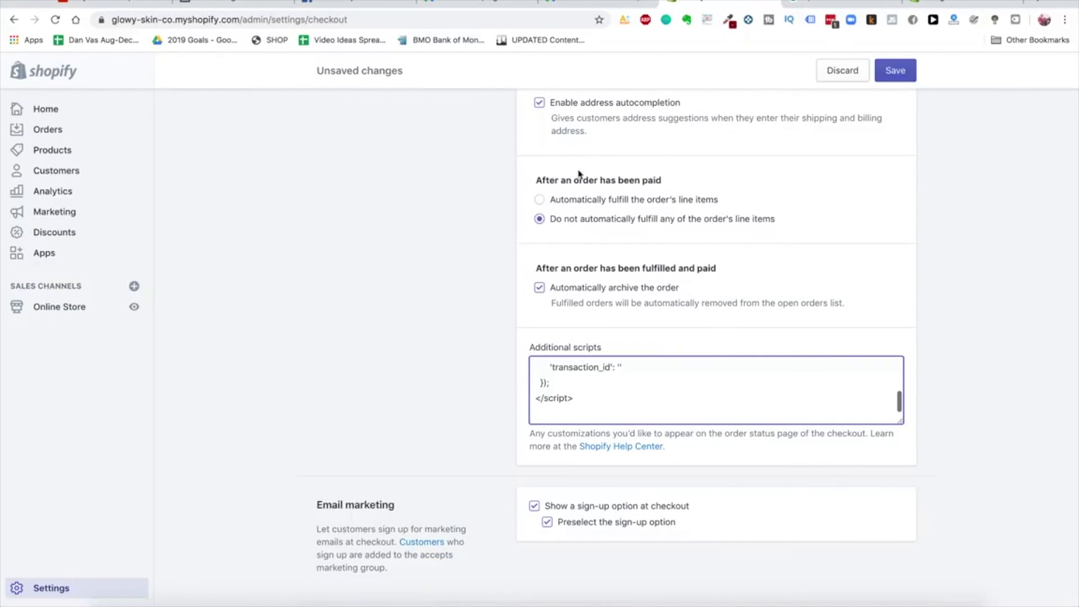
{"action": "scroll", "coordinate": [538, 235], "scroll_direction": "up", "scroll_amount": 1}
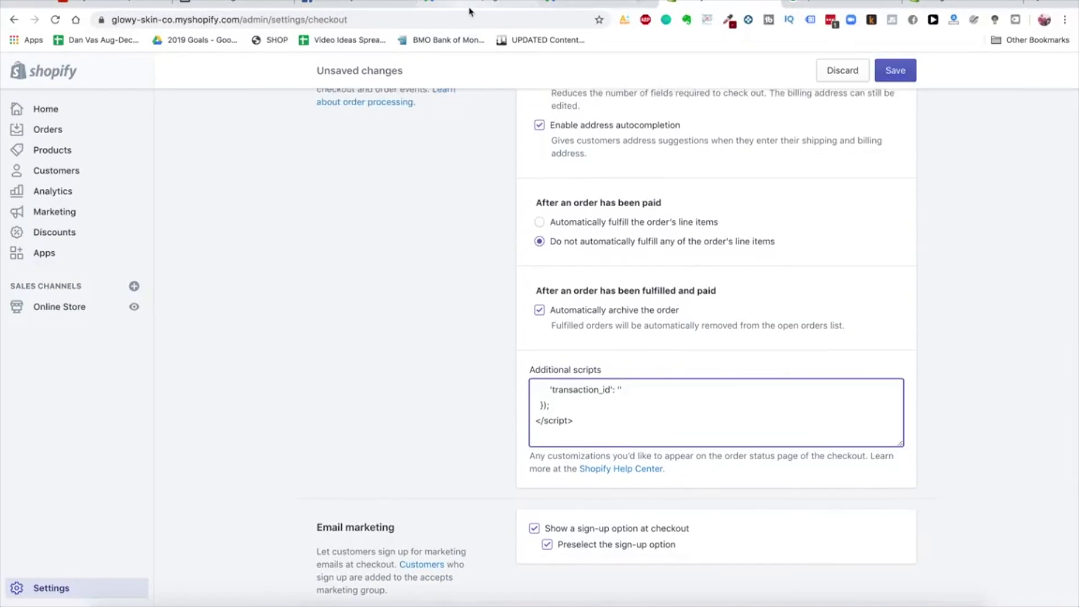
{"action": "left_click", "coordinate": [556, 7]}
{"action": "scroll", "coordinate": [492, 297], "scroll_direction": "up", "scroll_amount": 5}
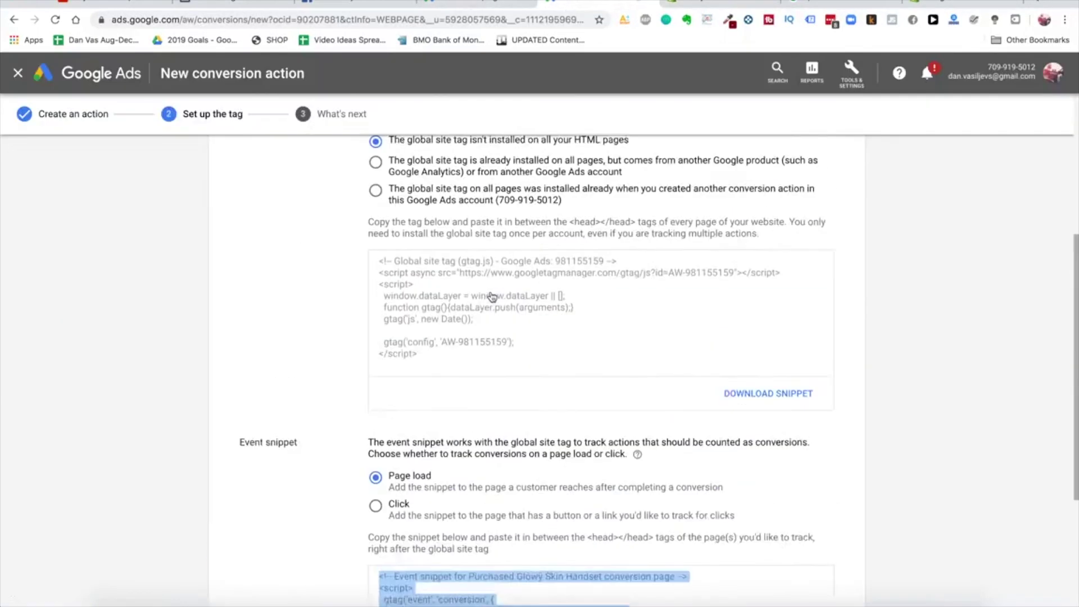
Return to the New campaign form and reveal its additional settings
{"action": "left_click", "coordinate": [505, 3]}
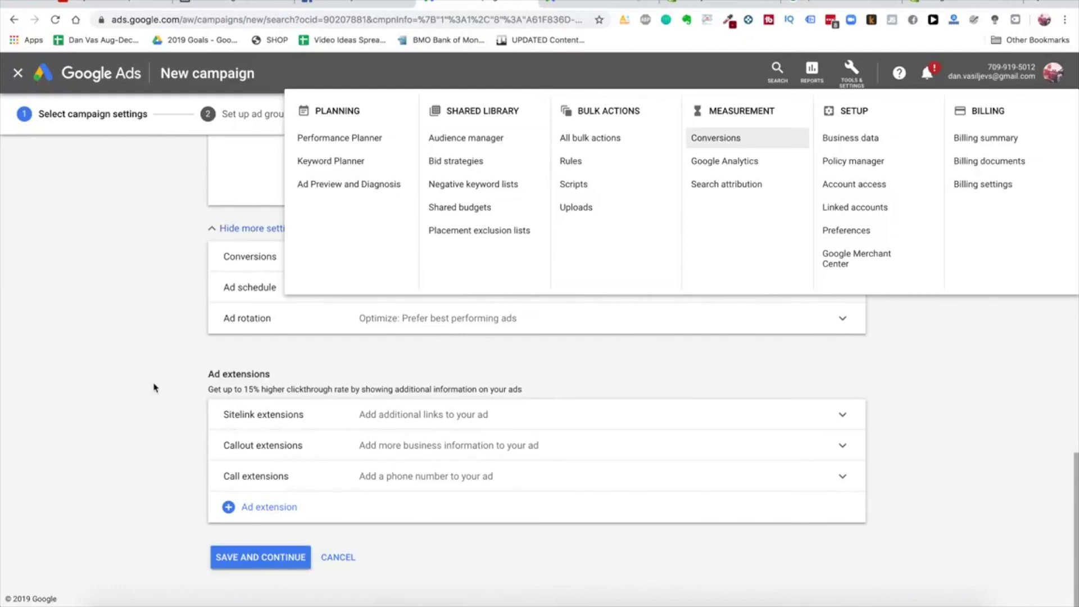
{"action": "left_click", "coordinate": [154, 385]}
{"action": "scroll", "coordinate": [387, 380], "scroll_direction": "up", "scroll_amount": 15}
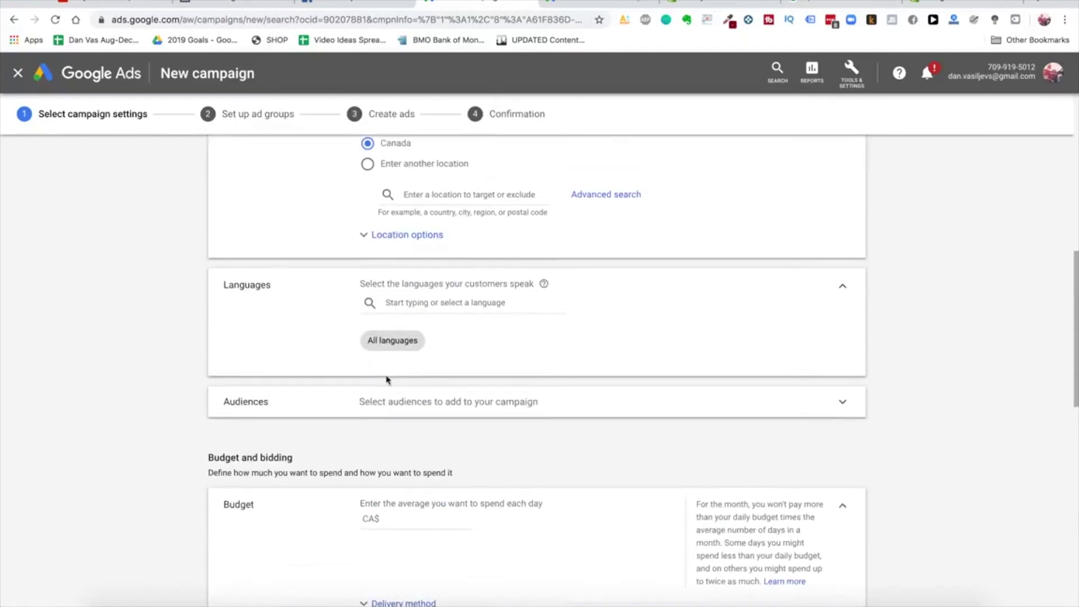
{"action": "scroll", "coordinate": [386, 380], "scroll_direction": "up", "scroll_amount": 3}
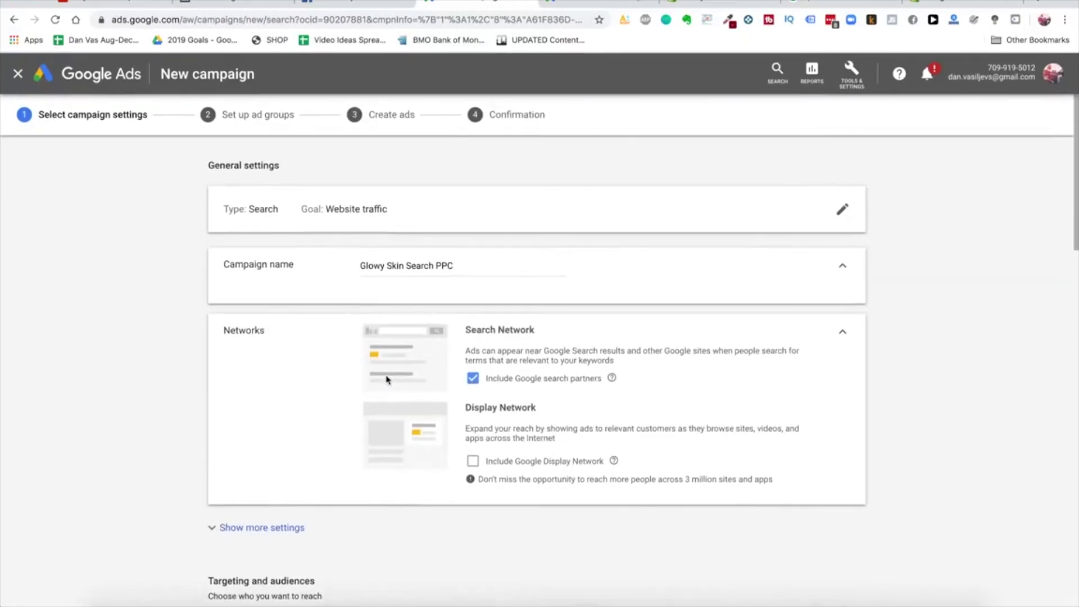
{"action": "scroll", "coordinate": [386, 380], "scroll_direction": "down", "scroll_amount": 3}
{"action": "left_click", "coordinate": [272, 351]}
{"action": "scroll", "coordinate": [361, 381], "scroll_direction": "down", "scroll_amount": 15}
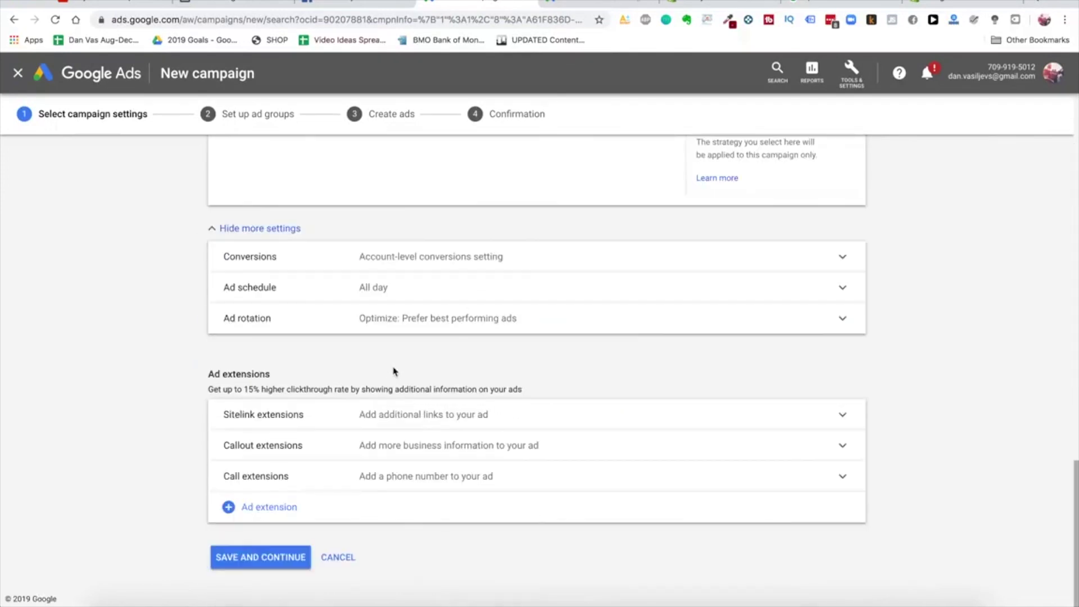
Enter the daily budget amount in CA$ and save and continue to ad groups
{"action": "left_click", "coordinate": [296, 564]}
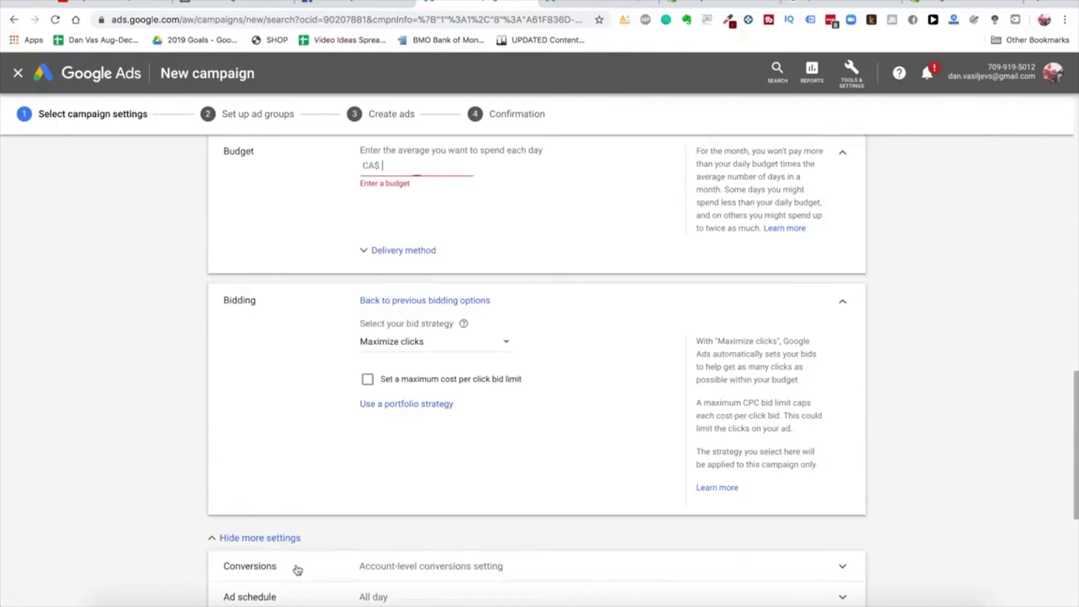
{"action": "scroll", "coordinate": [387, 432], "scroll_direction": "up", "scroll_amount": 2}
{"action": "type", "text": "20"}
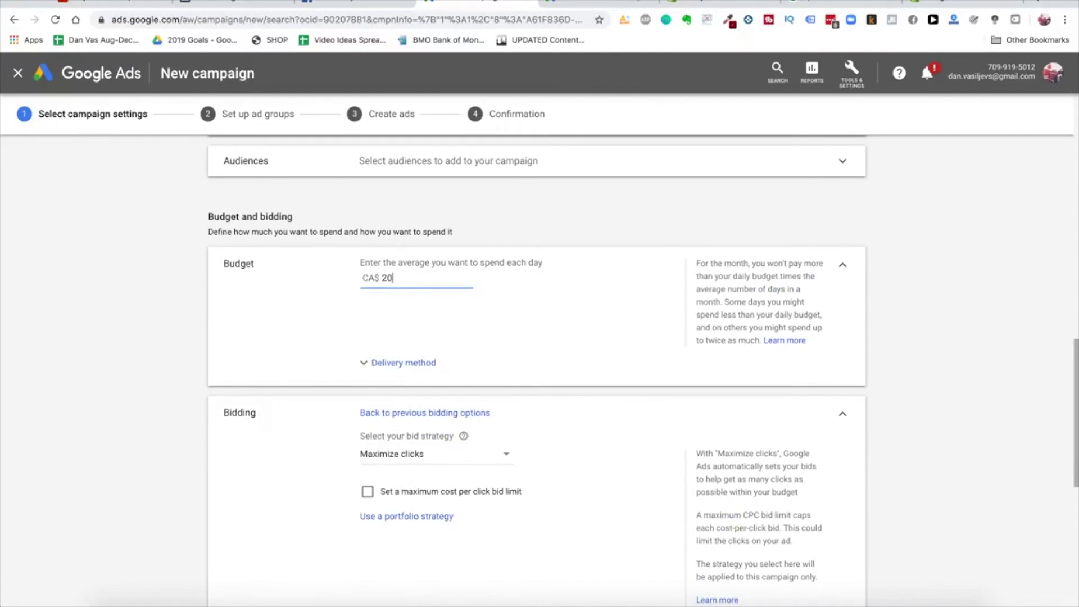
{"action": "scroll", "coordinate": [449, 334], "scroll_direction": "down", "scroll_amount": 2}
{"action": "key", "text": "BackSpace"}
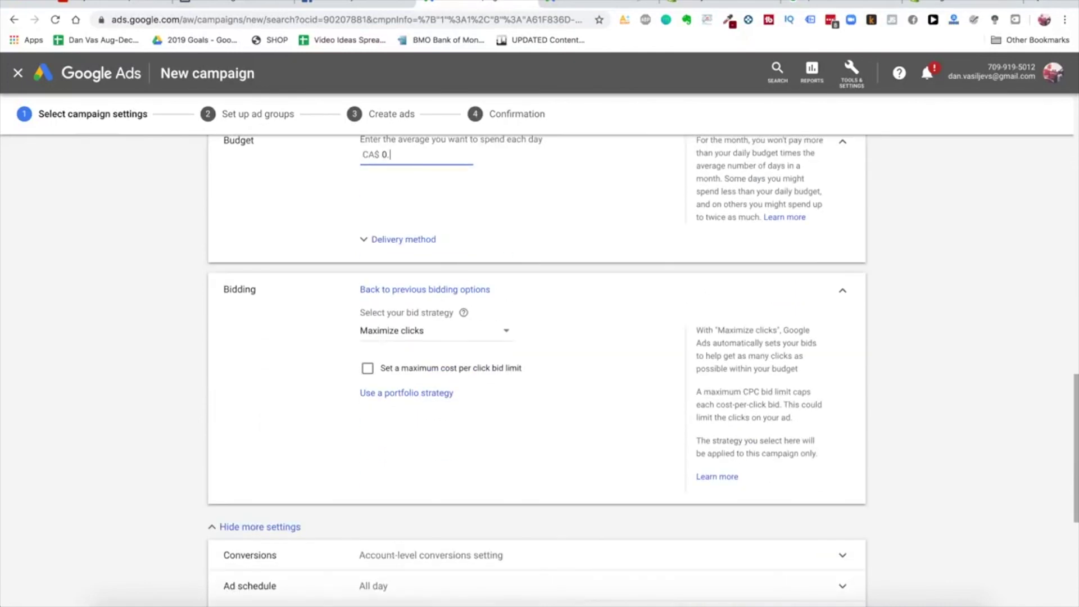
{"action": "left_click", "coordinate": [189, 353]}
{"action": "scroll", "coordinate": [191, 337], "scroll_direction": "down", "scroll_amount": 5}
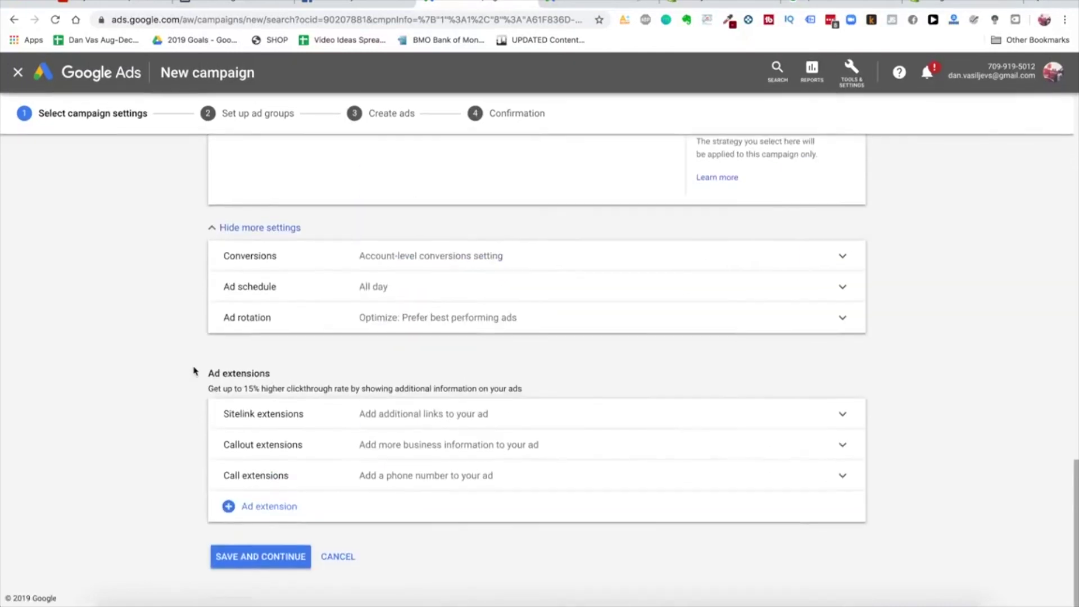
{"action": "left_click", "coordinate": [256, 562]}
Rename the ad group to 'Glowy Skin PPC'
{"action": "triple_click", "coordinate": [294, 250]}
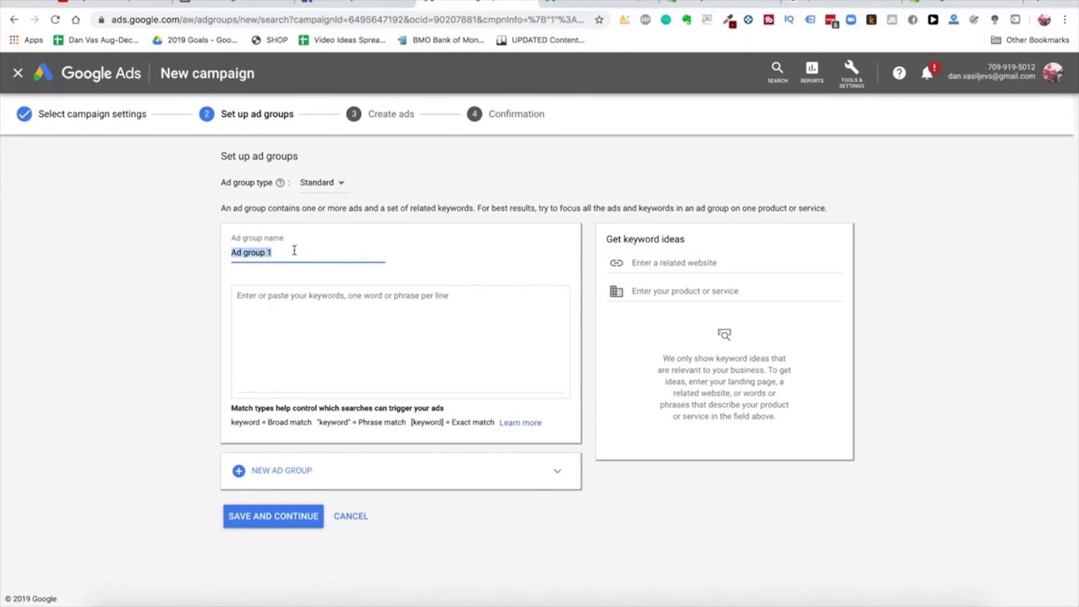
{"action": "type", "text": "Glowy Skin PPC"}
{"action": "left_click", "coordinate": [299, 305]}
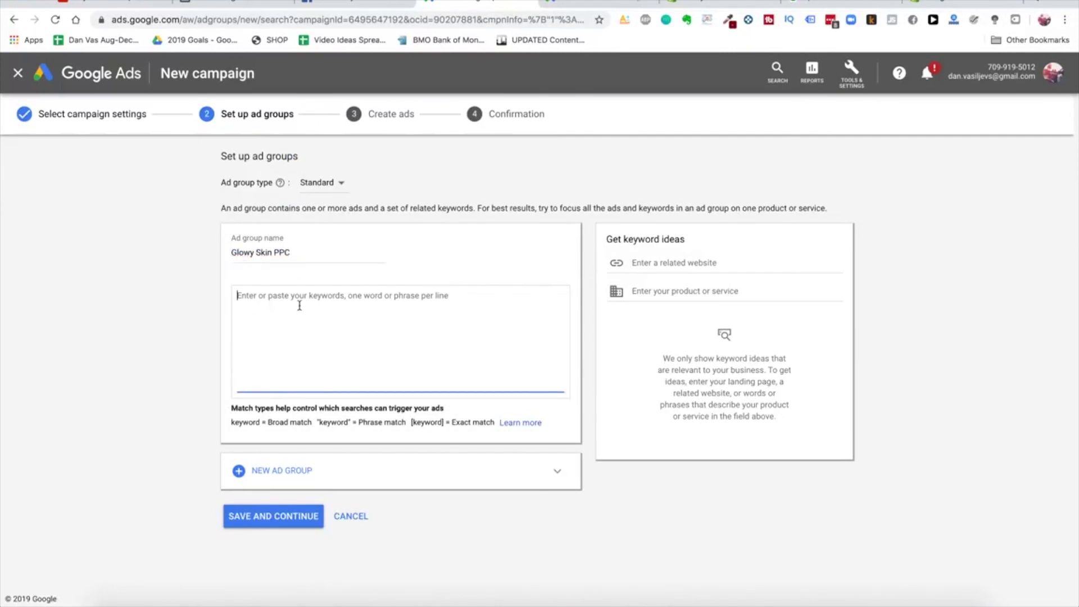
Enter exact-match keywords [glowy skin] and [glowy skin store] on separate lines
{"action": "left_click", "coordinate": [238, 421]}
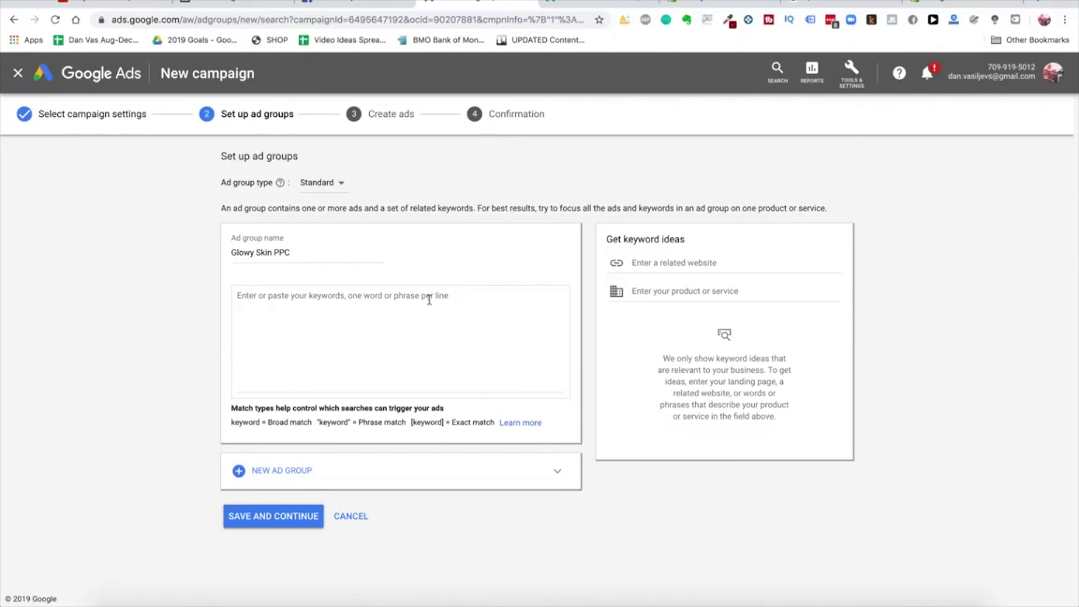
{"action": "left_click_drag", "start_coordinate": [438, 421], "coordinate": [445, 421]}
{"action": "left_click", "coordinate": [421, 336]}
{"action": "type", "text": "[glowy skin"}
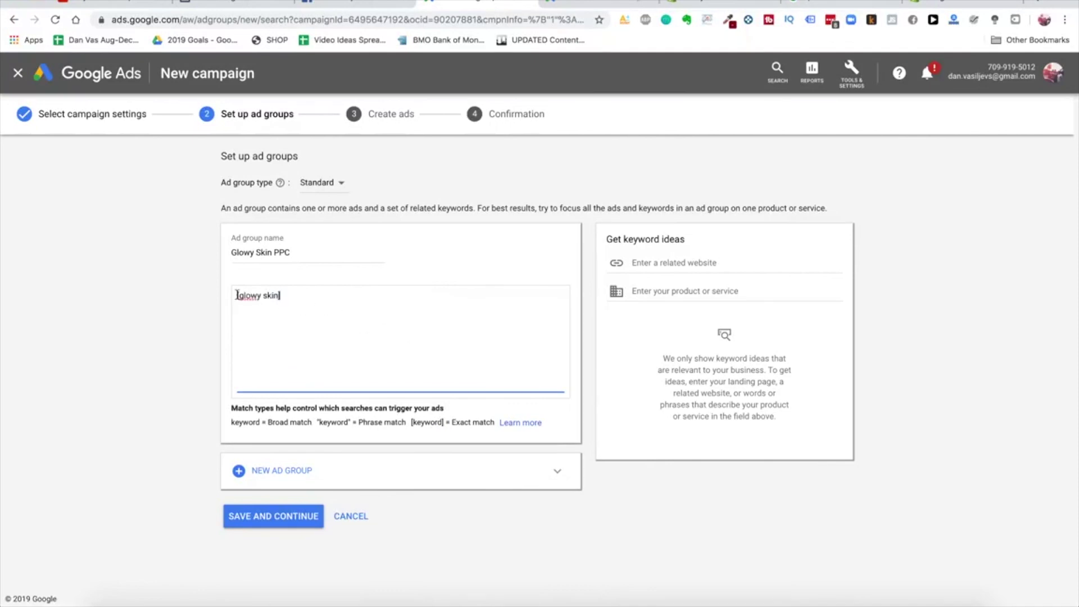
{"action": "left_click_drag", "start_coordinate": [242, 294], "coordinate": [291, 296]}
{"action": "left_click", "coordinate": [283, 296]}
{"action": "key", "text": "Return"}
{"action": "type", "text": "[glowy sk"}
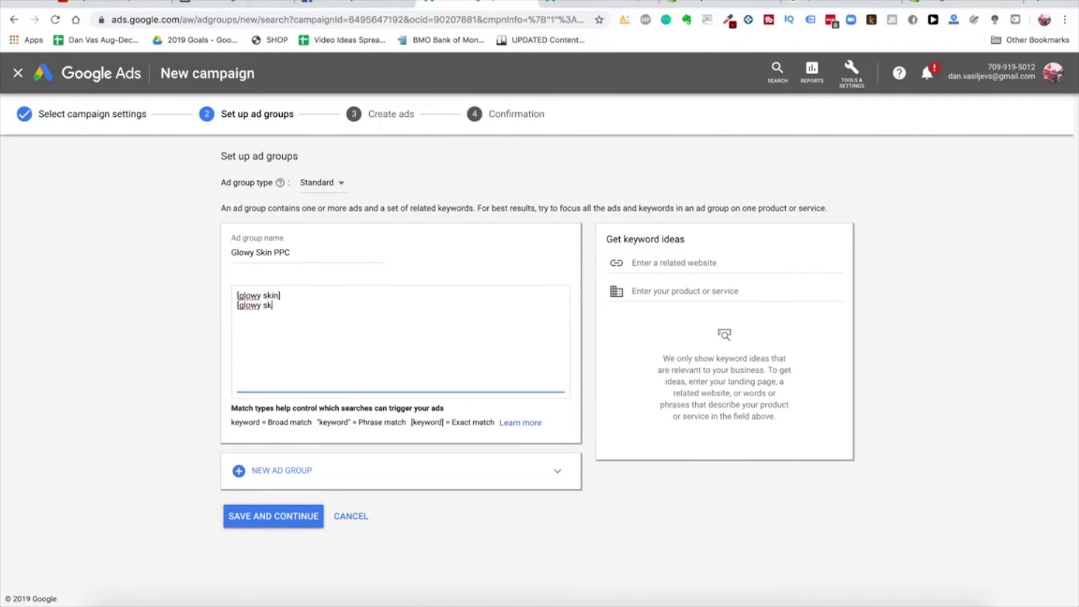